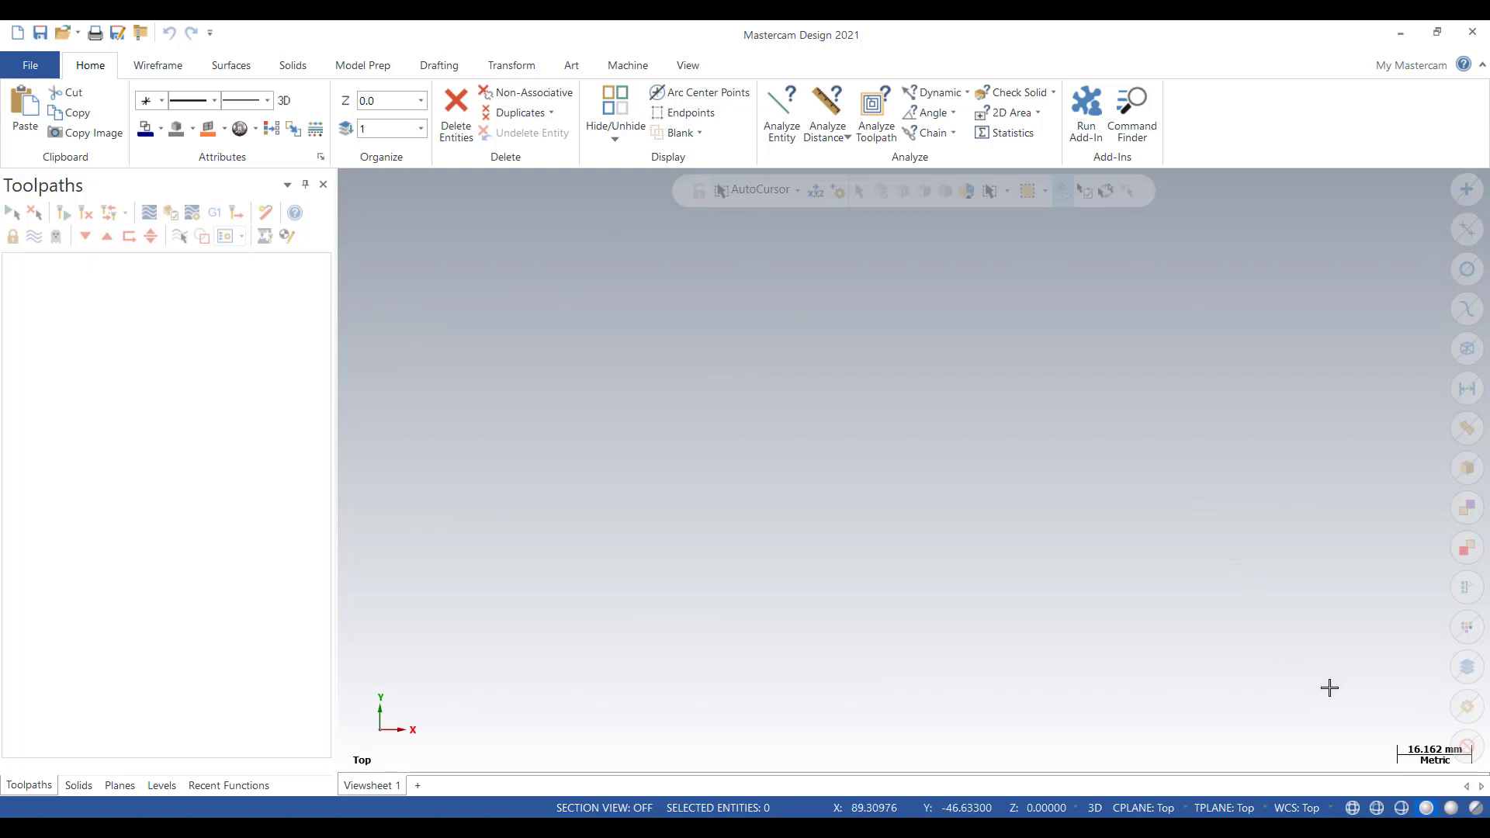
# - Open the recent document Chisel Head Hammer.SLDPRT
pyautogui.moveTo(1366, 701); pyautogui.dragTo(1241, 643)
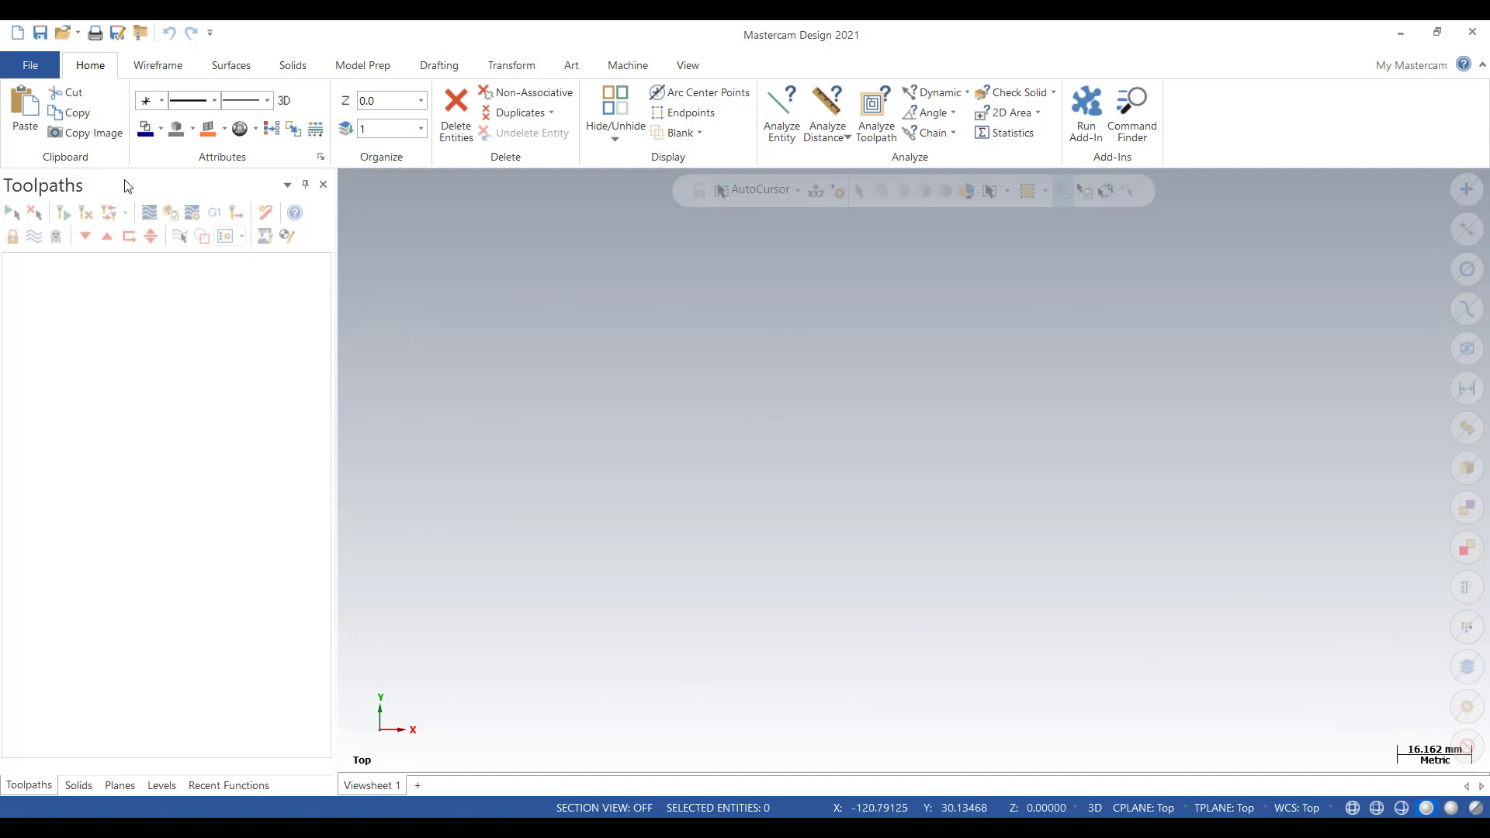
pyautogui.click(27, 66)
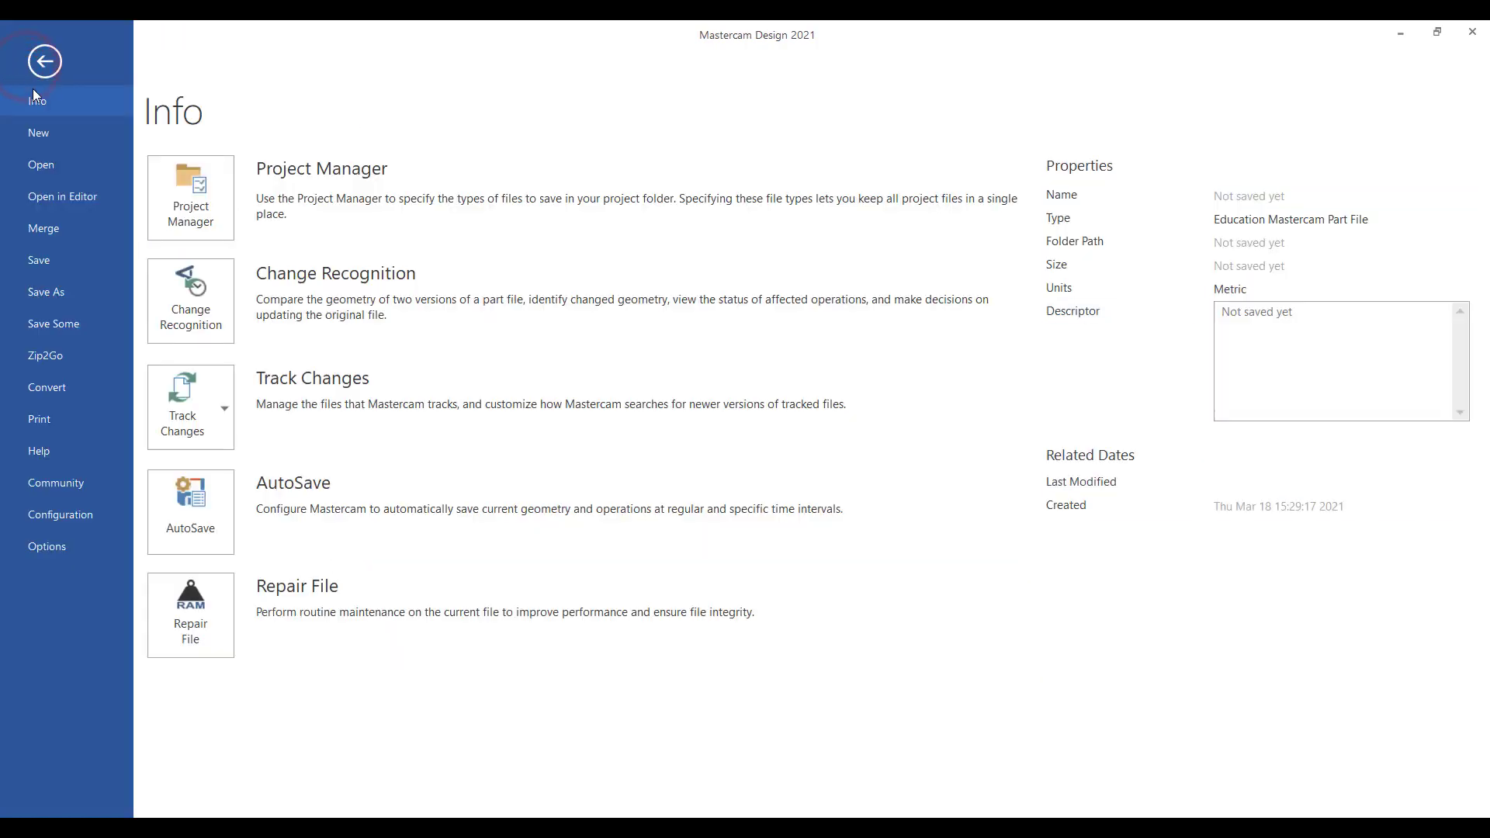
pyautogui.click(42, 163)
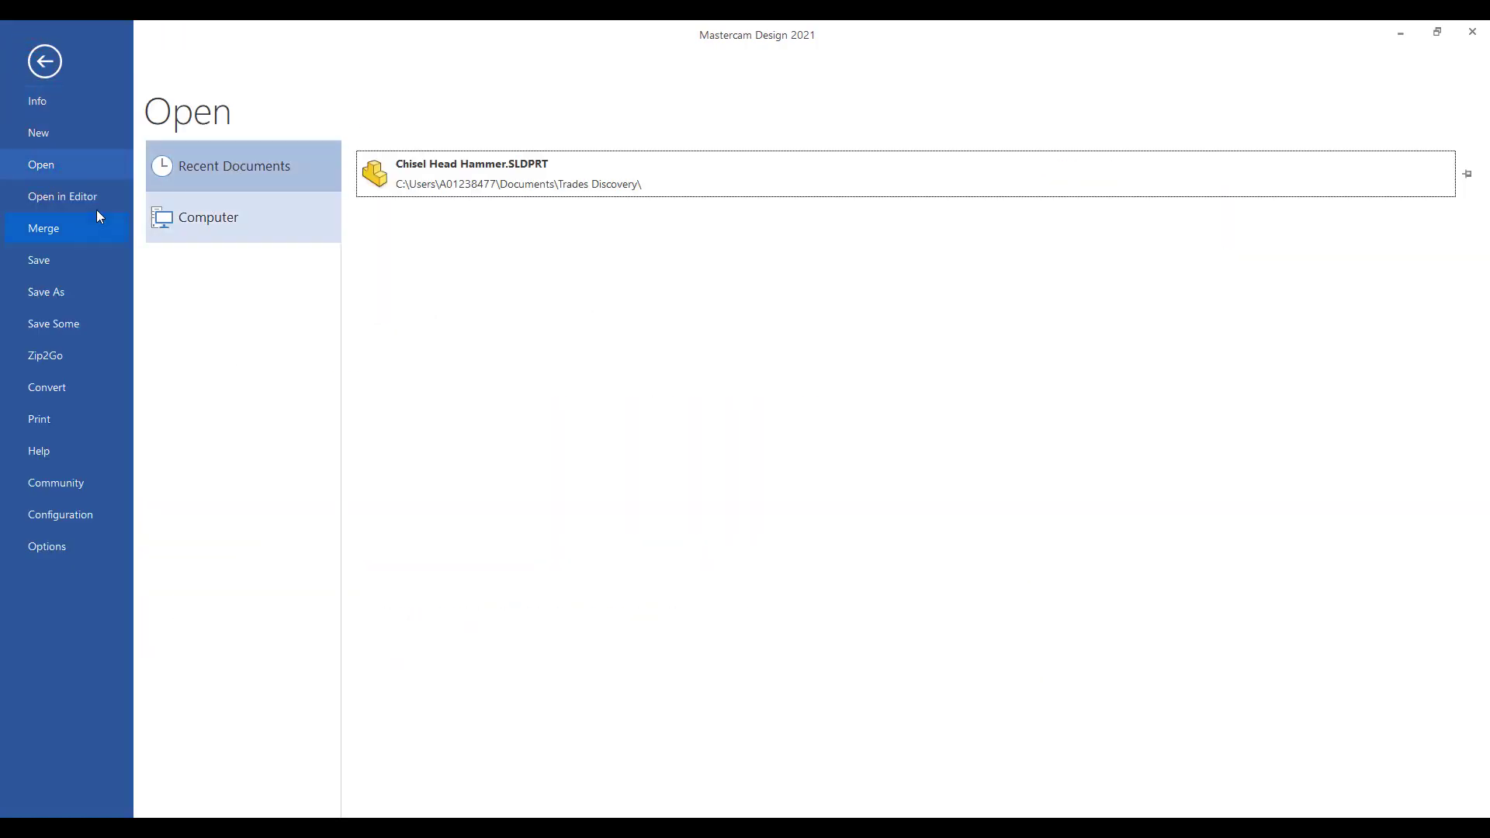
pyautogui.click(464, 178)
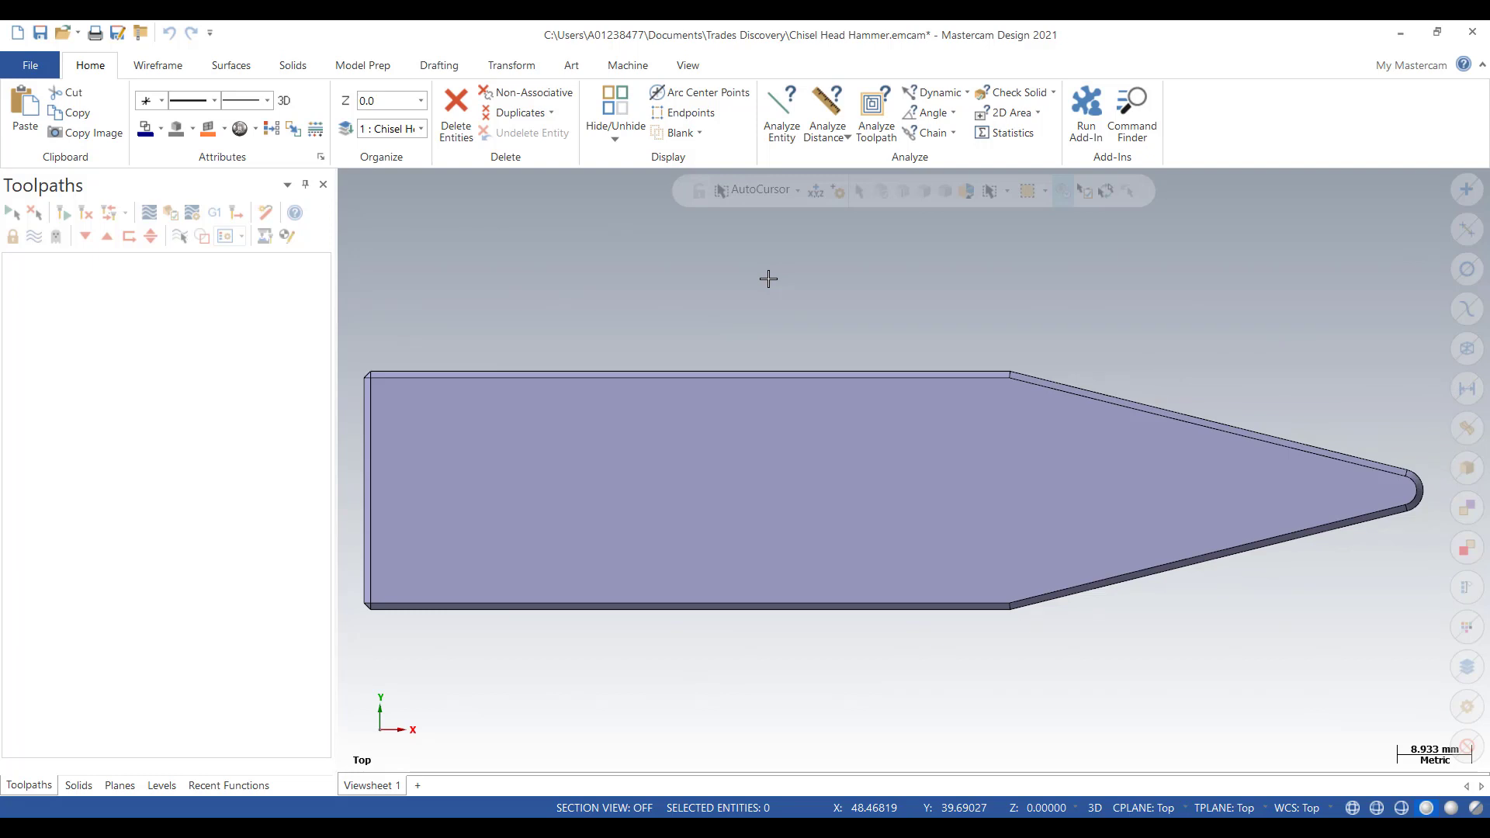
# - Analyze the outer edge along the straight upper side of the hammer head to check its coordinates, length and units
pyautogui.click(784, 118)
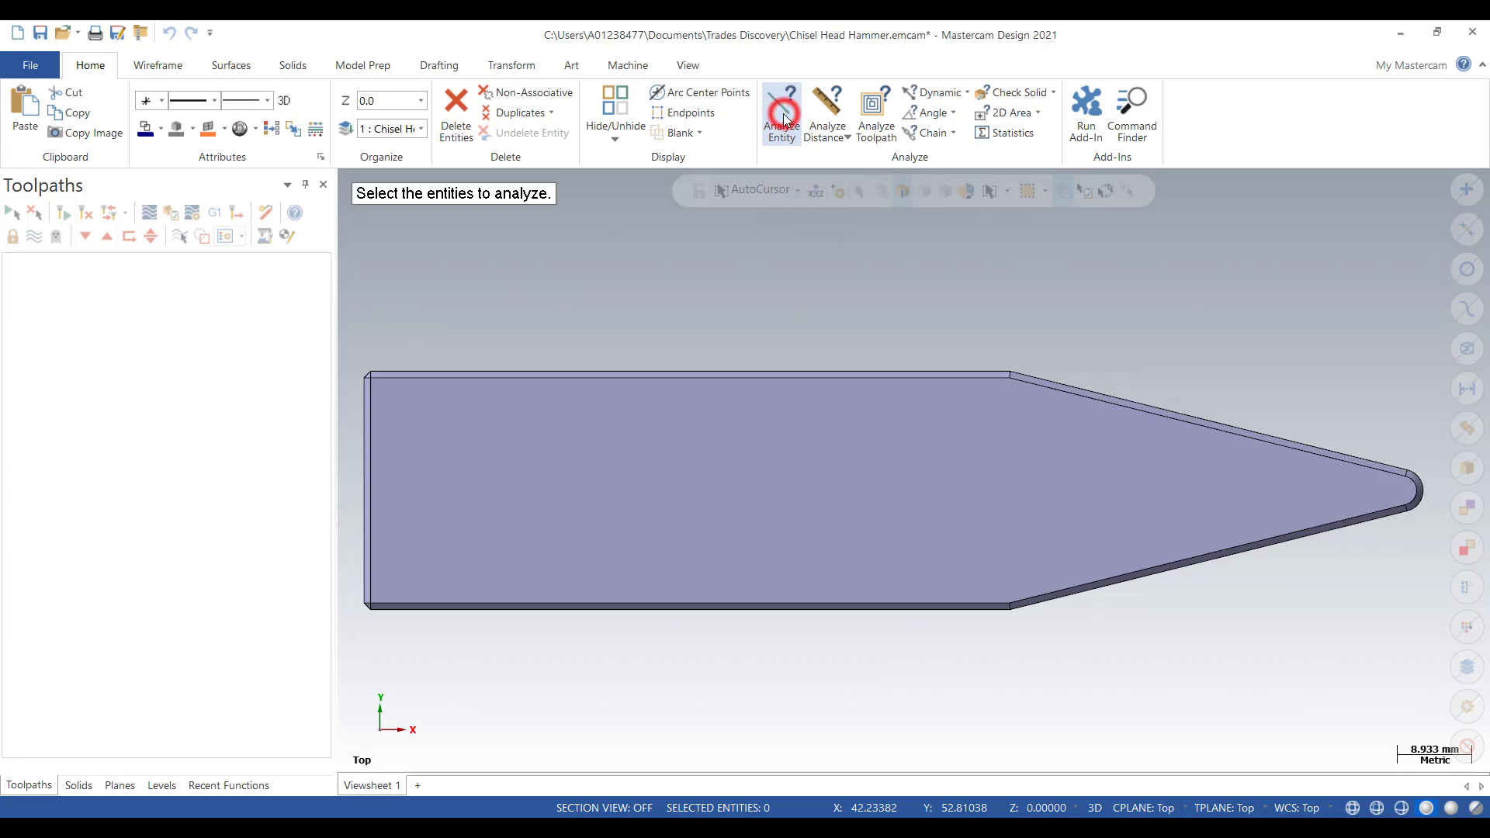
pyautogui.click(701, 366)
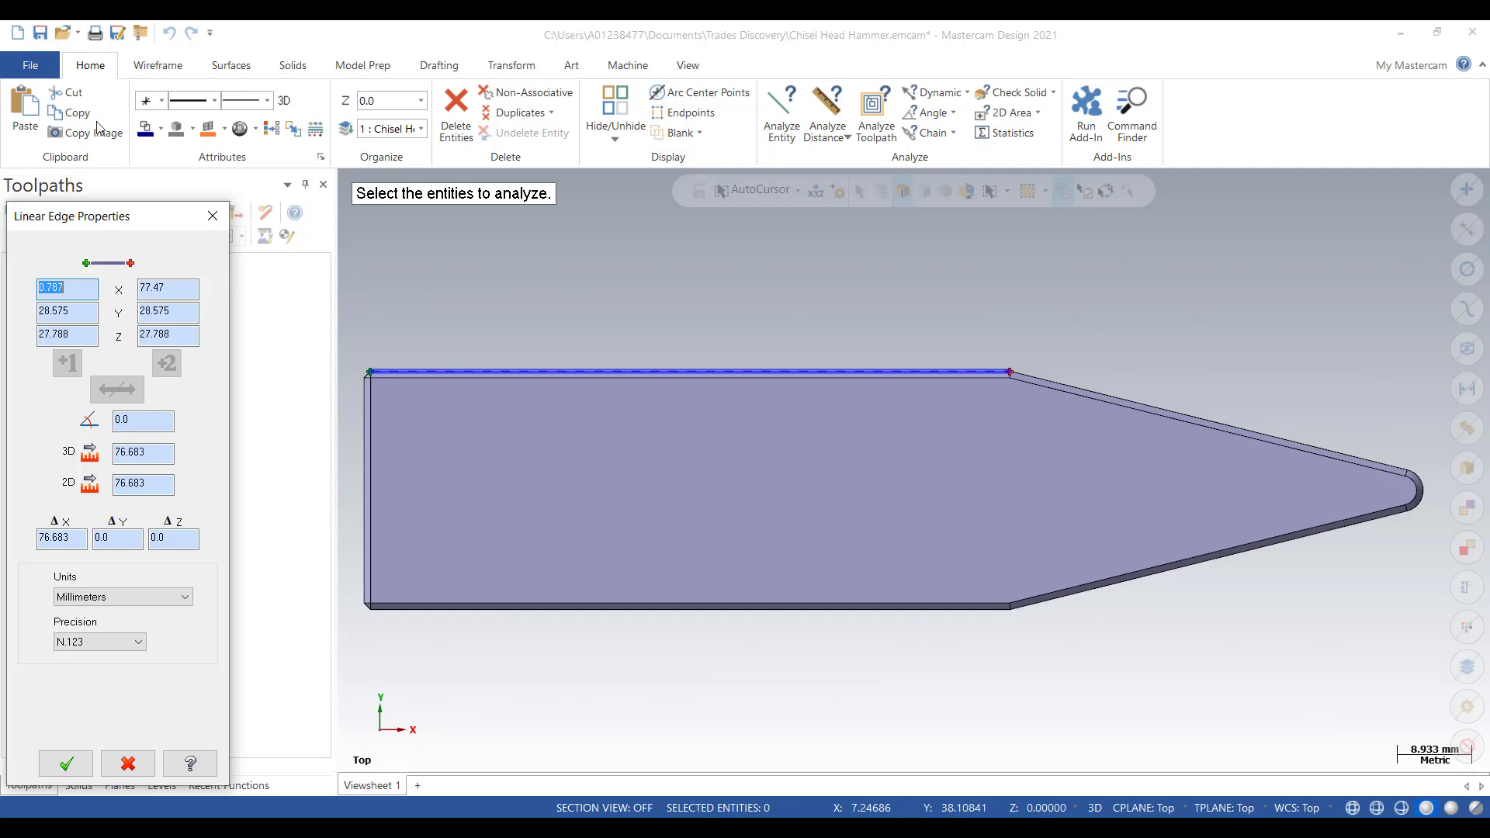
pyautogui.click(212, 218)
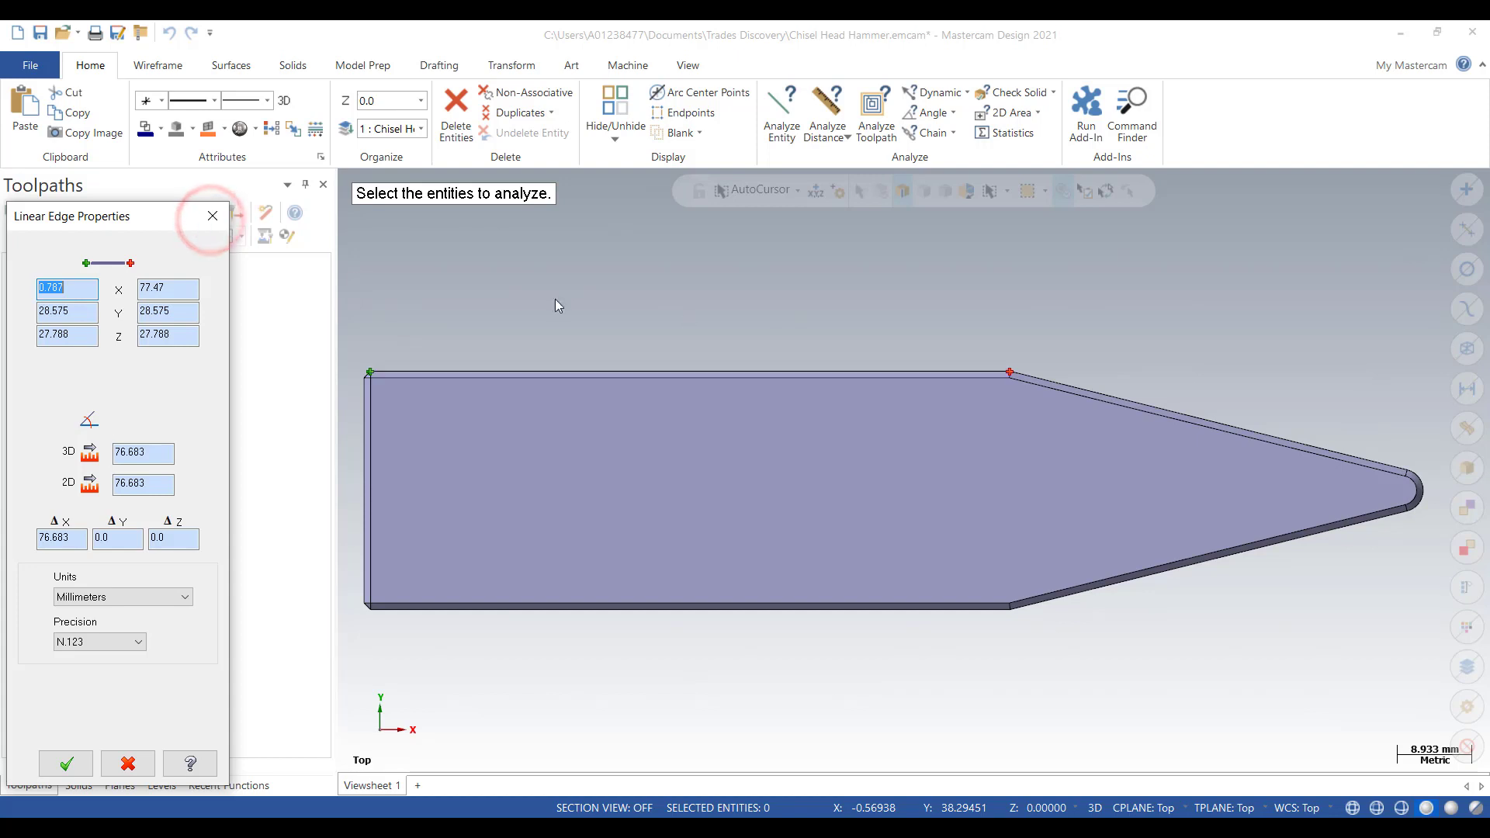
pyautogui.press('Escape')
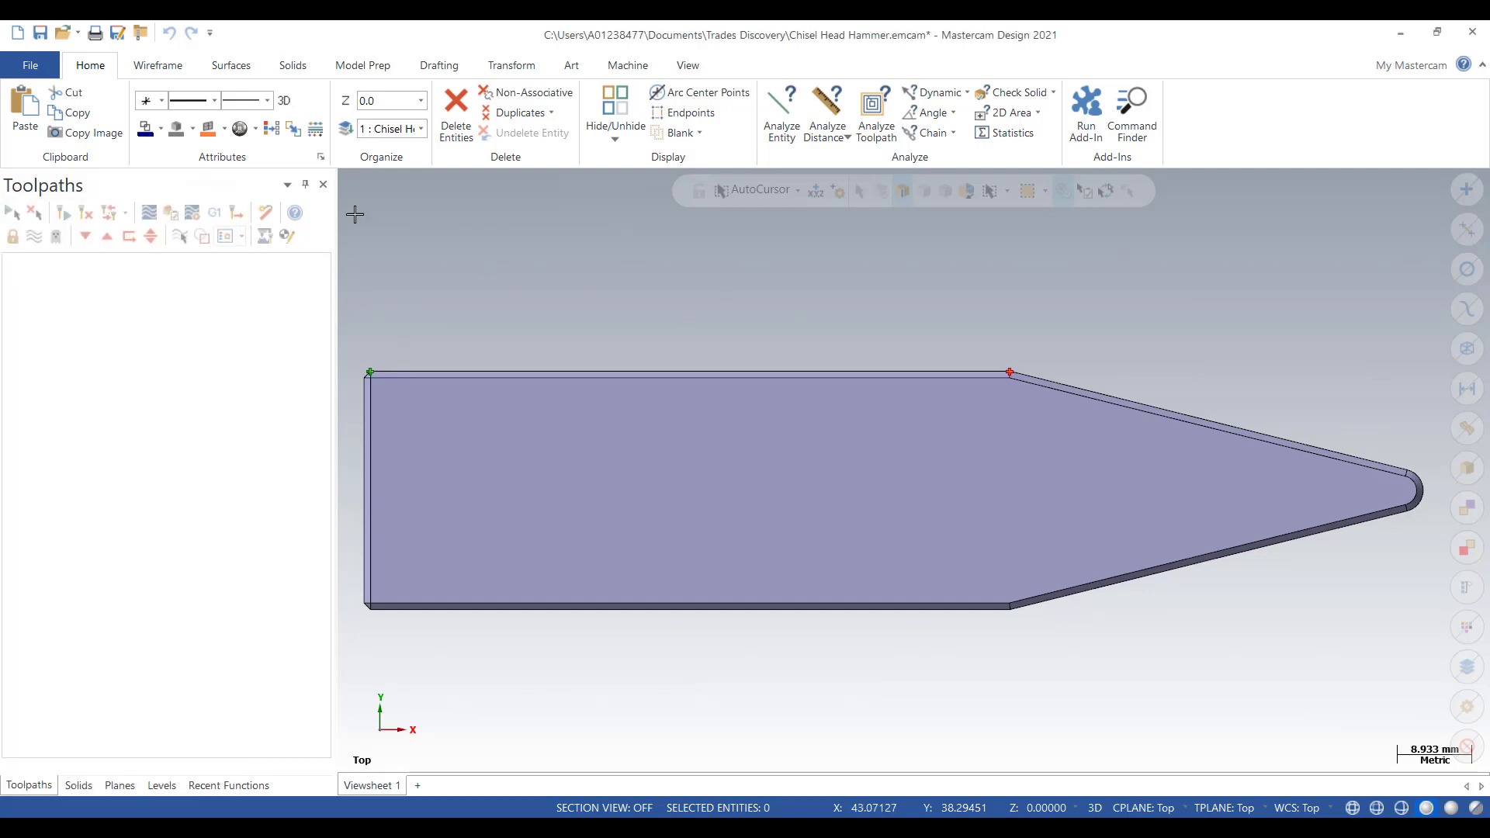
# - Set the units for analyze measurements to Inches in the system configuration
pyautogui.click(31, 68)
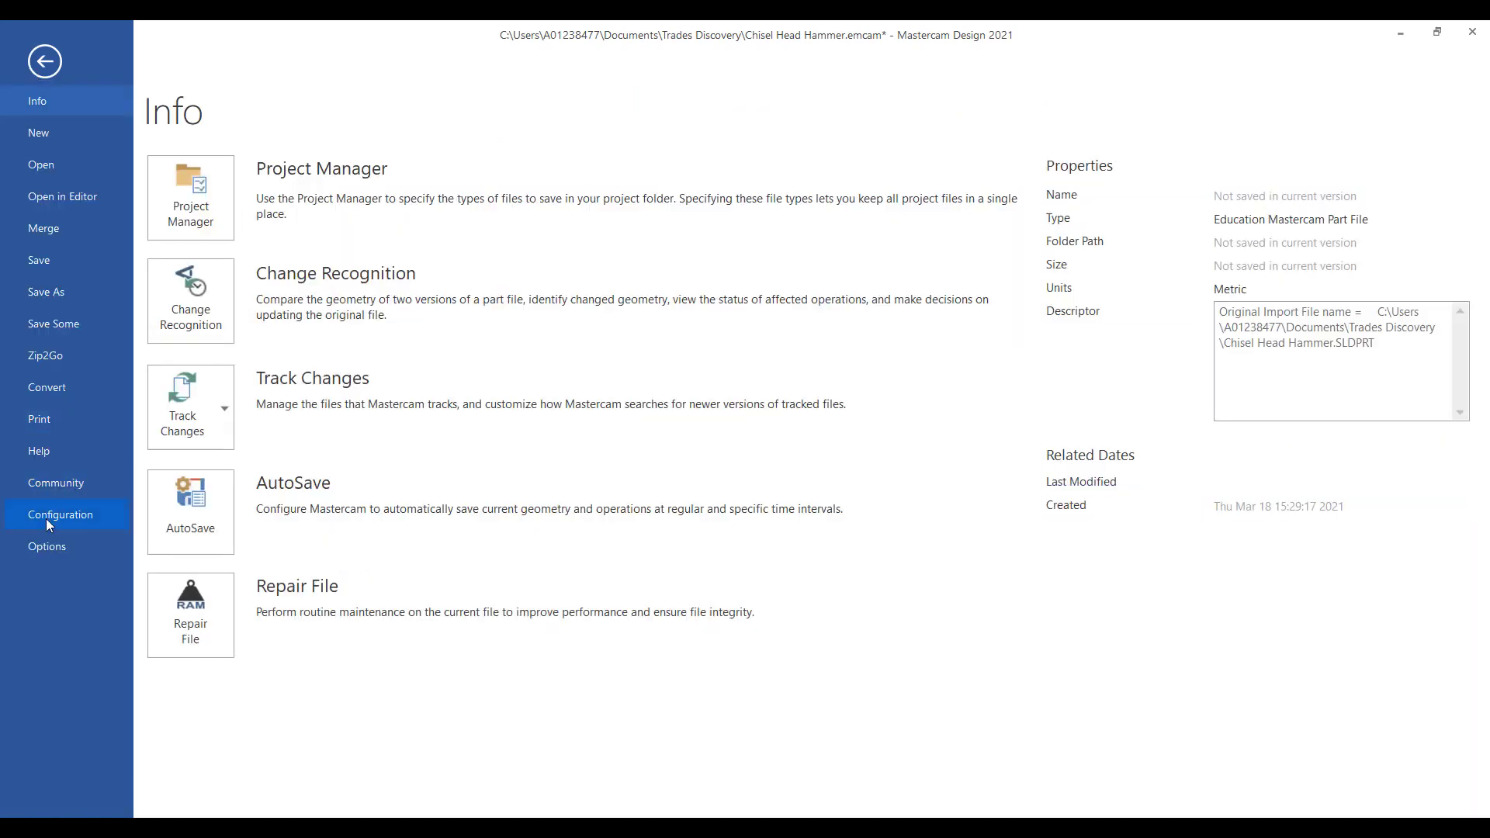
pyautogui.click(46, 519)
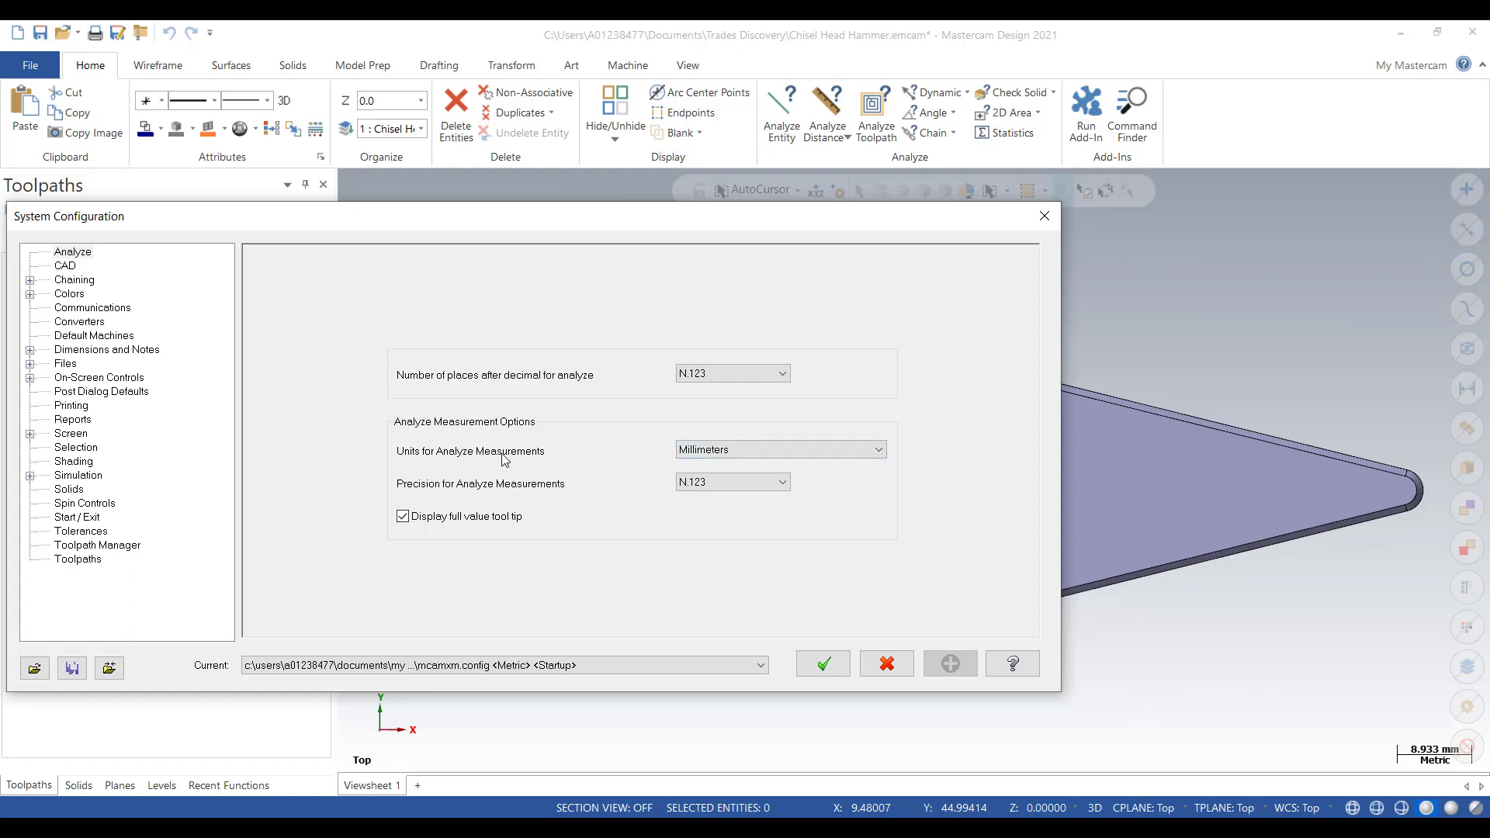
pyautogui.click(880, 453)
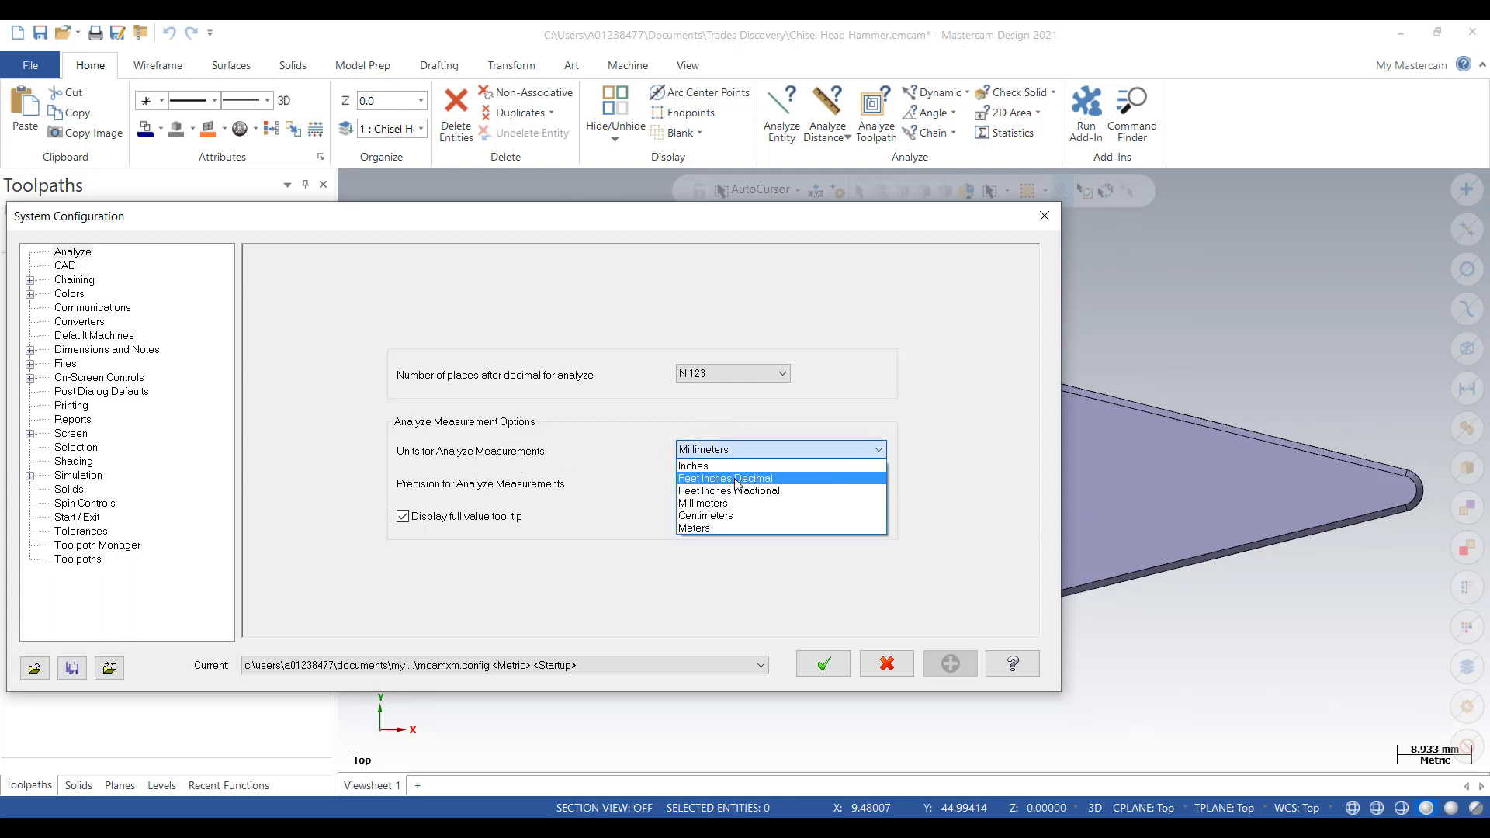
pyautogui.click(707, 464)
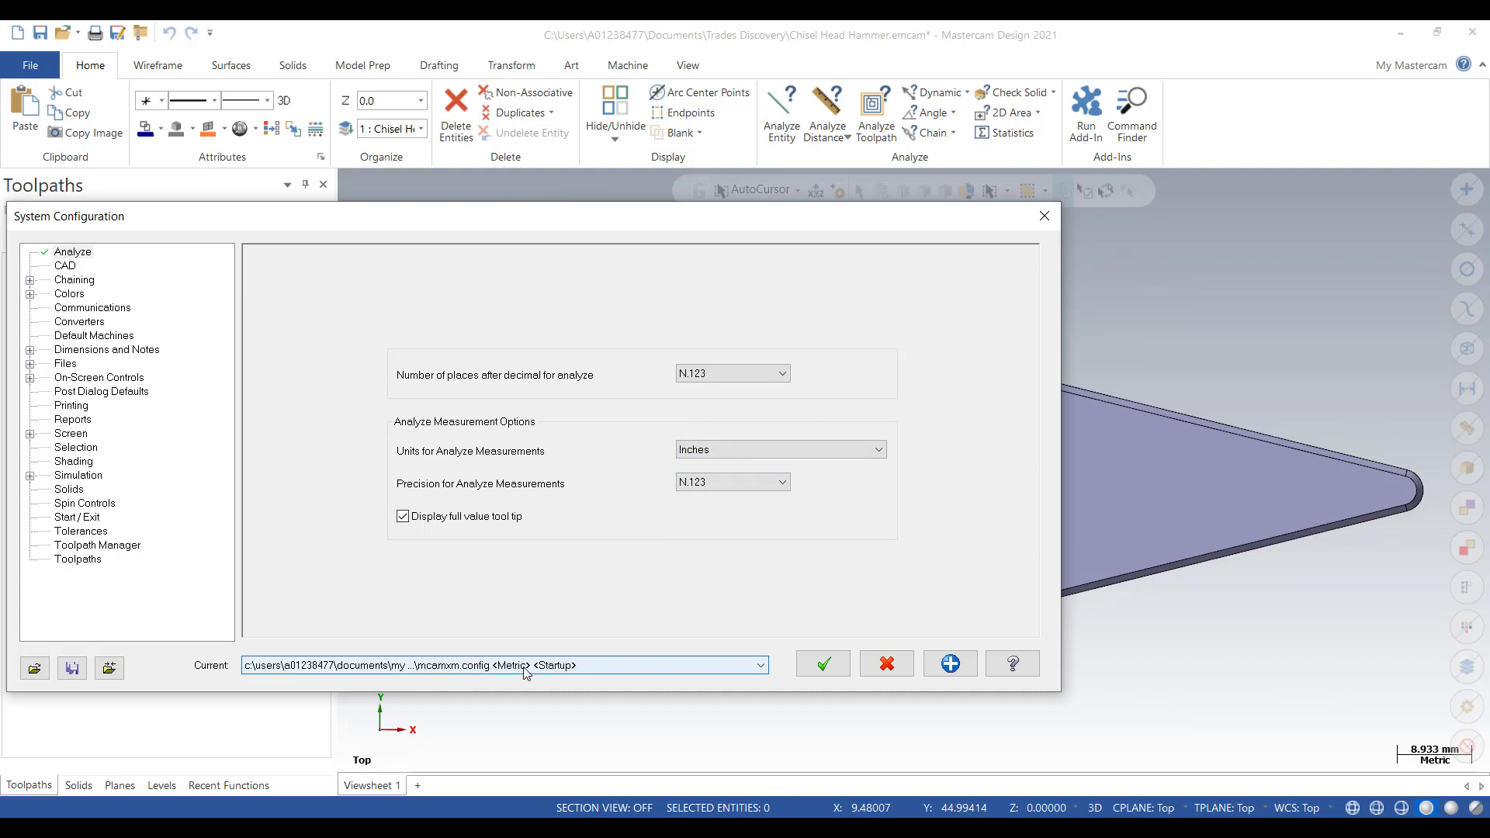
# - Switch the current configuration to mcamx.config <Inch> and scale the current part to inch
pyautogui.click(760, 666)
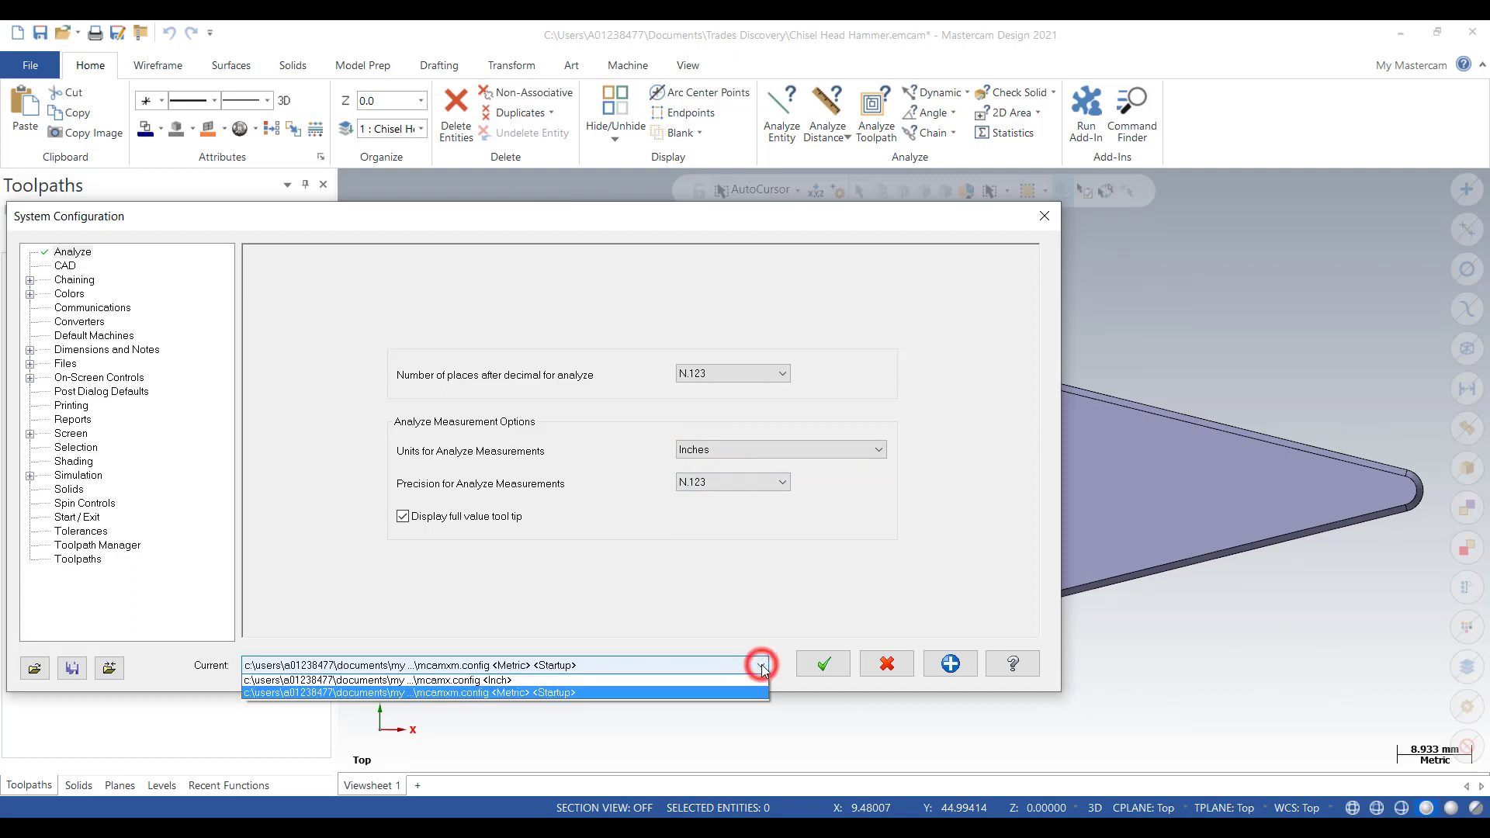
pyautogui.click(528, 681)
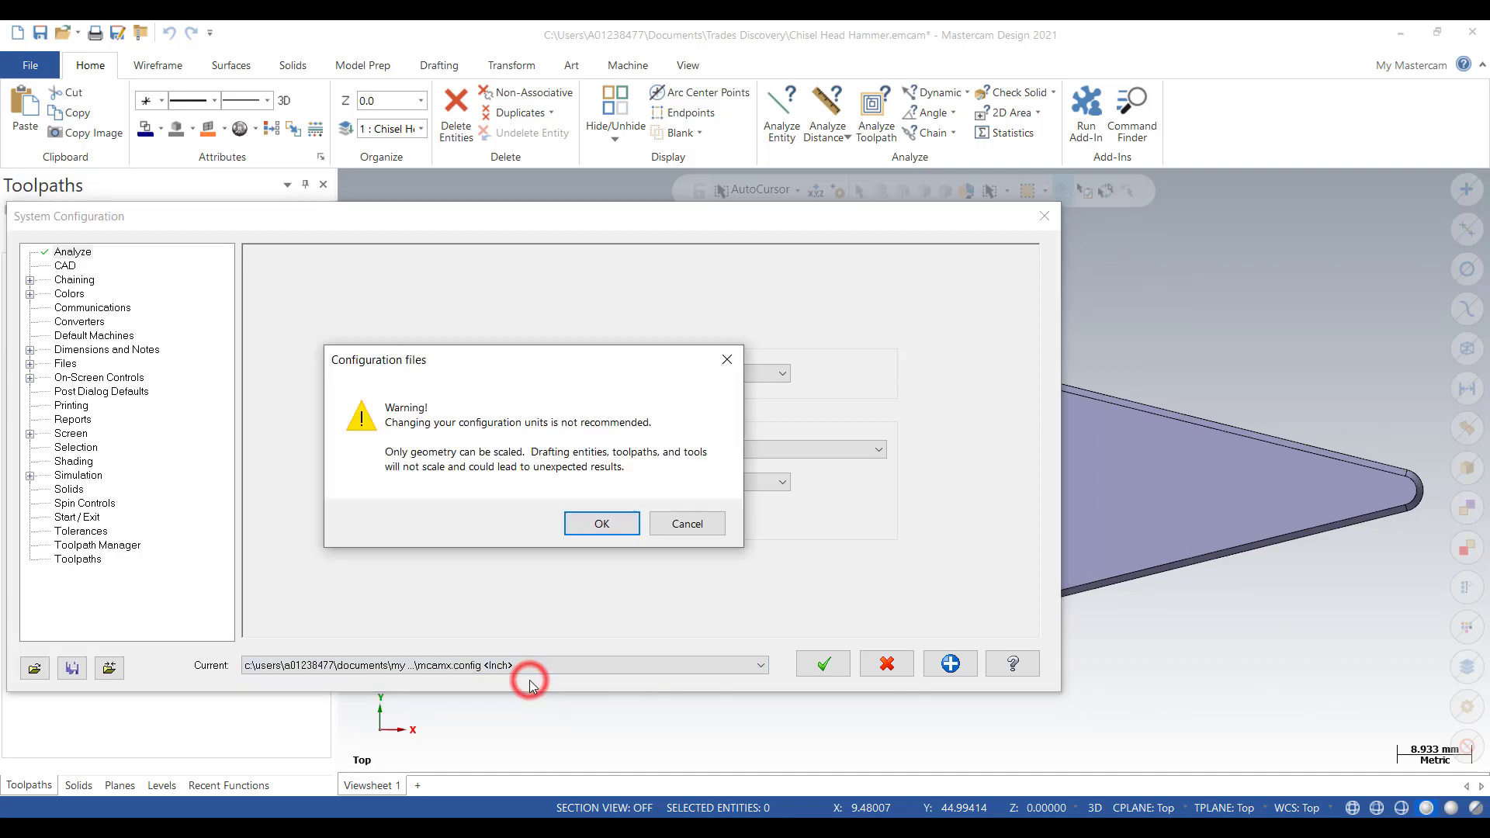
pyautogui.click(602, 525)
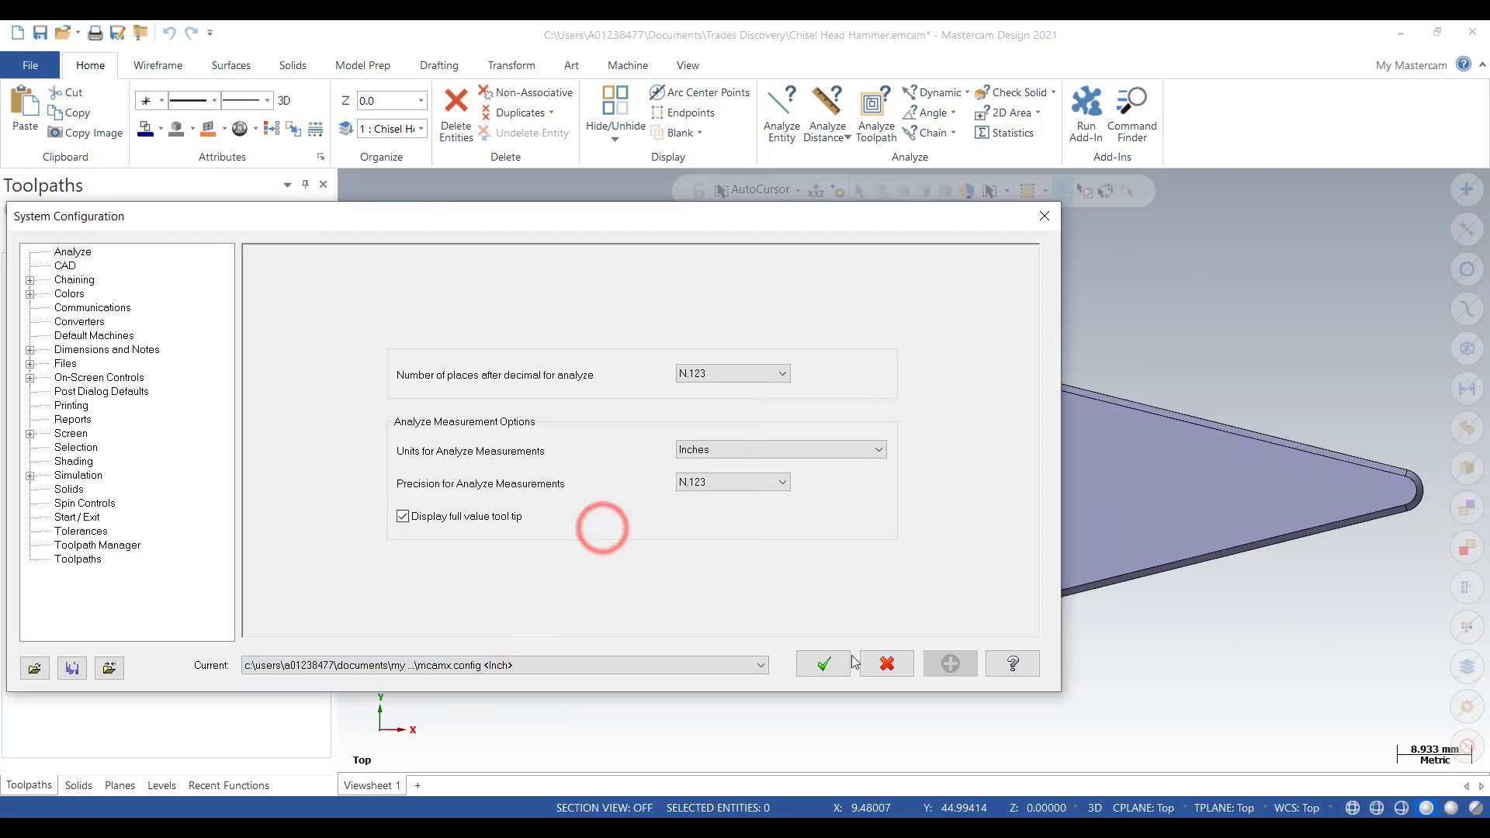
pyautogui.click(824, 665)
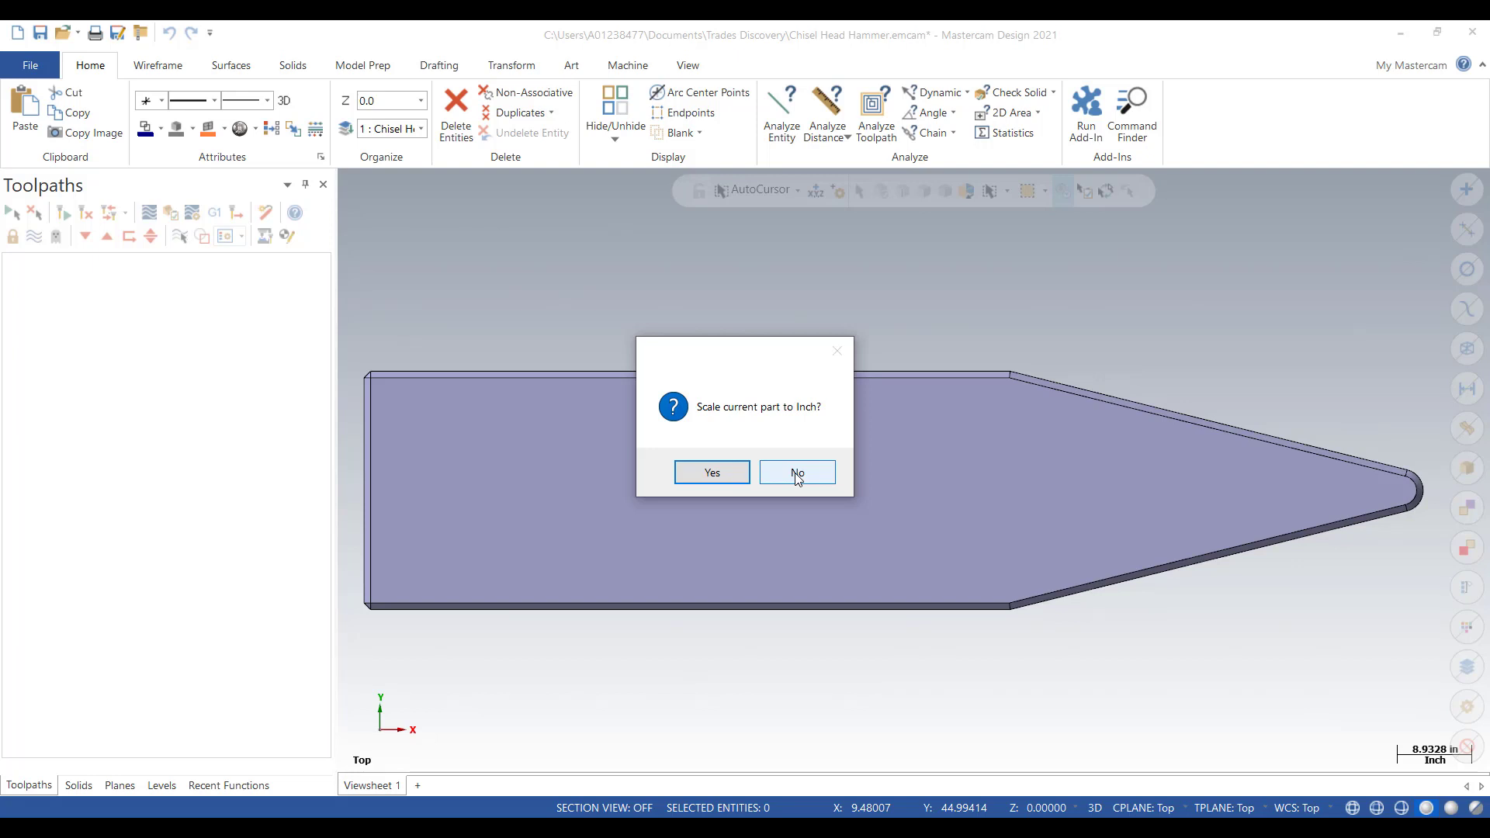
pyautogui.click(707, 475)
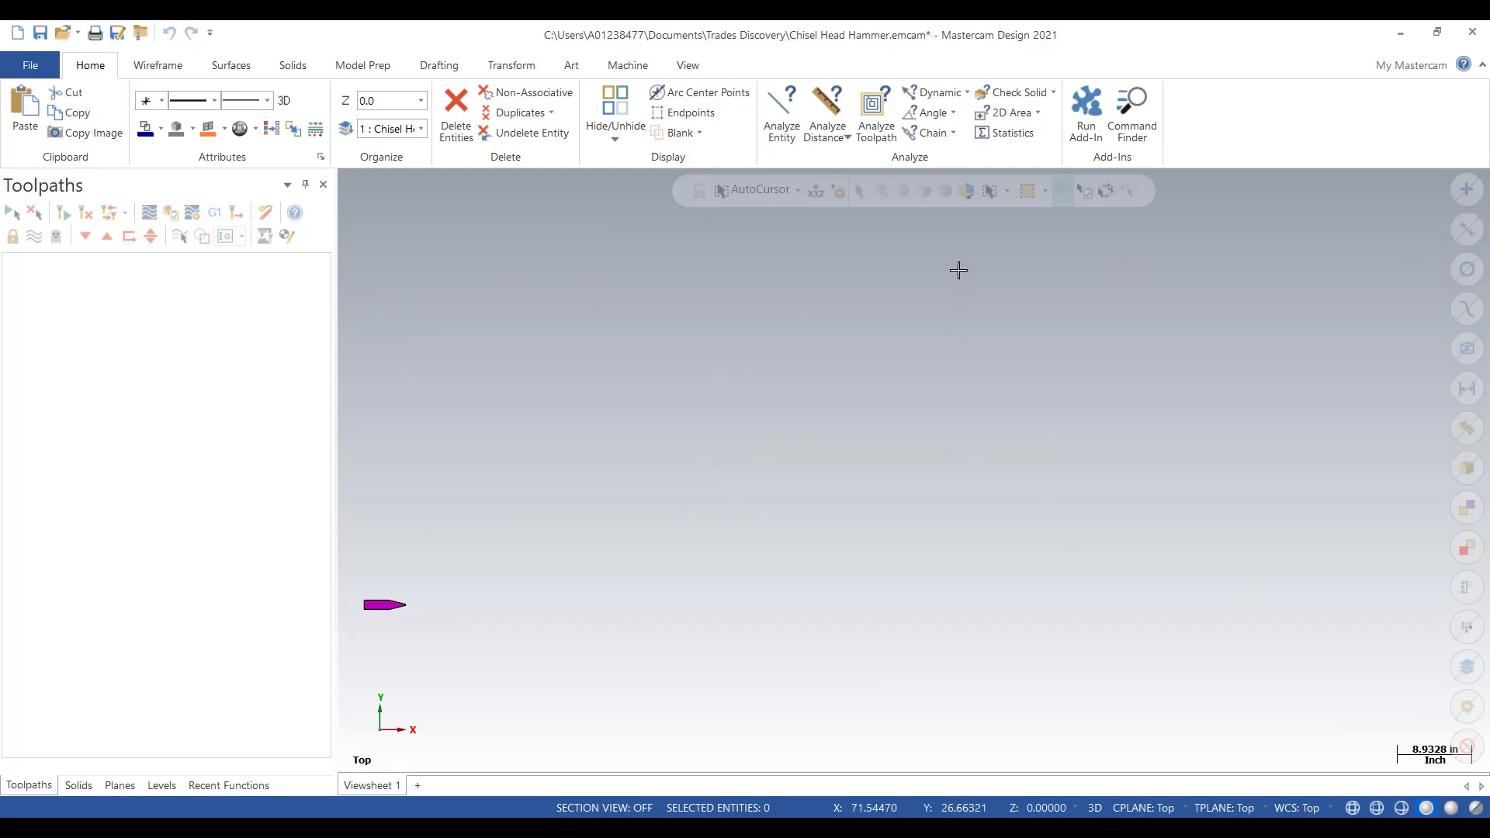
# - Fit the scaled hammer head in the graphics area and clear its result colors
pyautogui.rightClick(1121, 525)
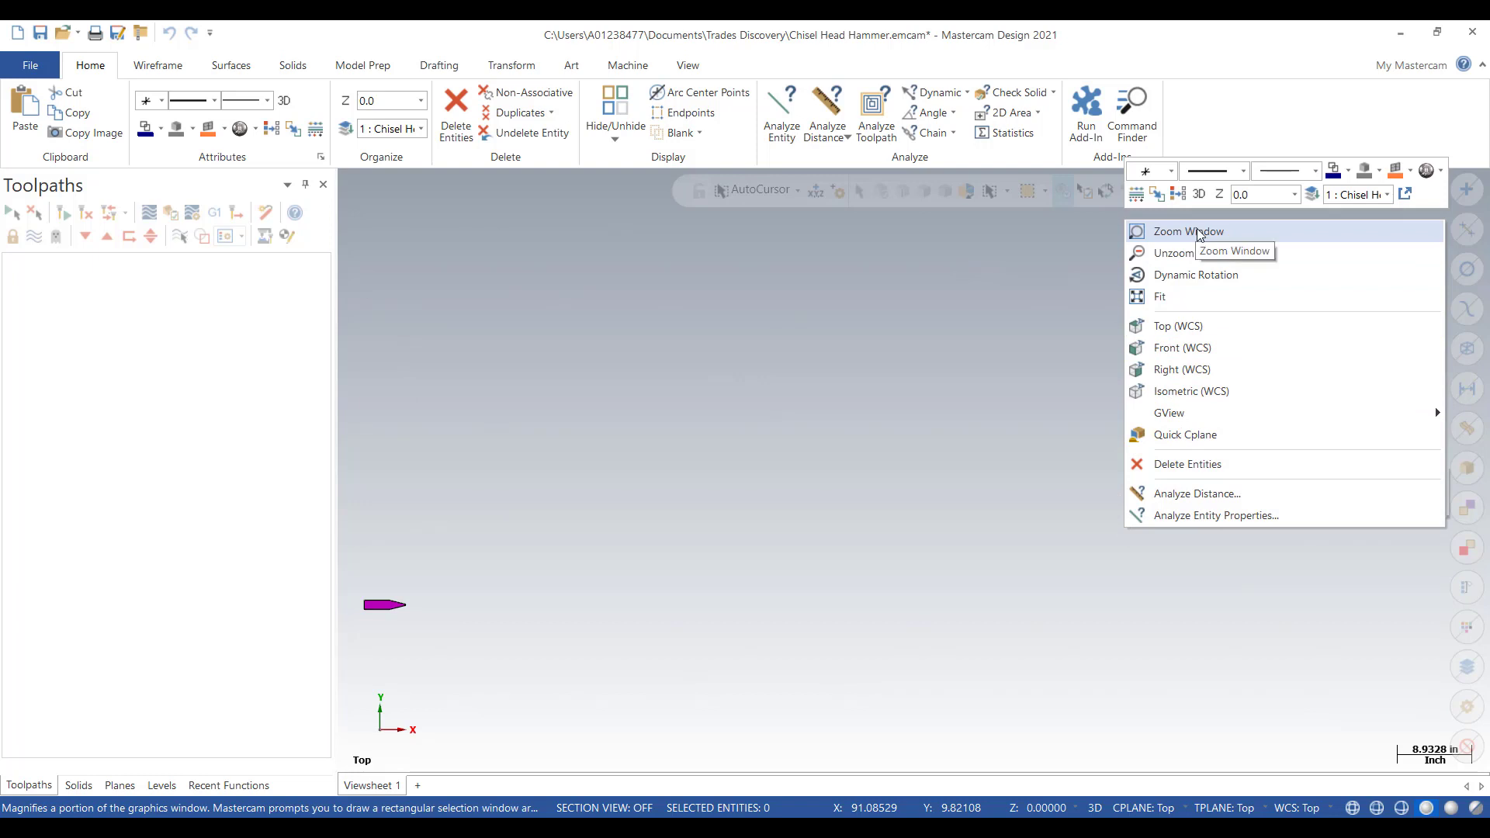
pyautogui.hotkey('alt', 'F1')
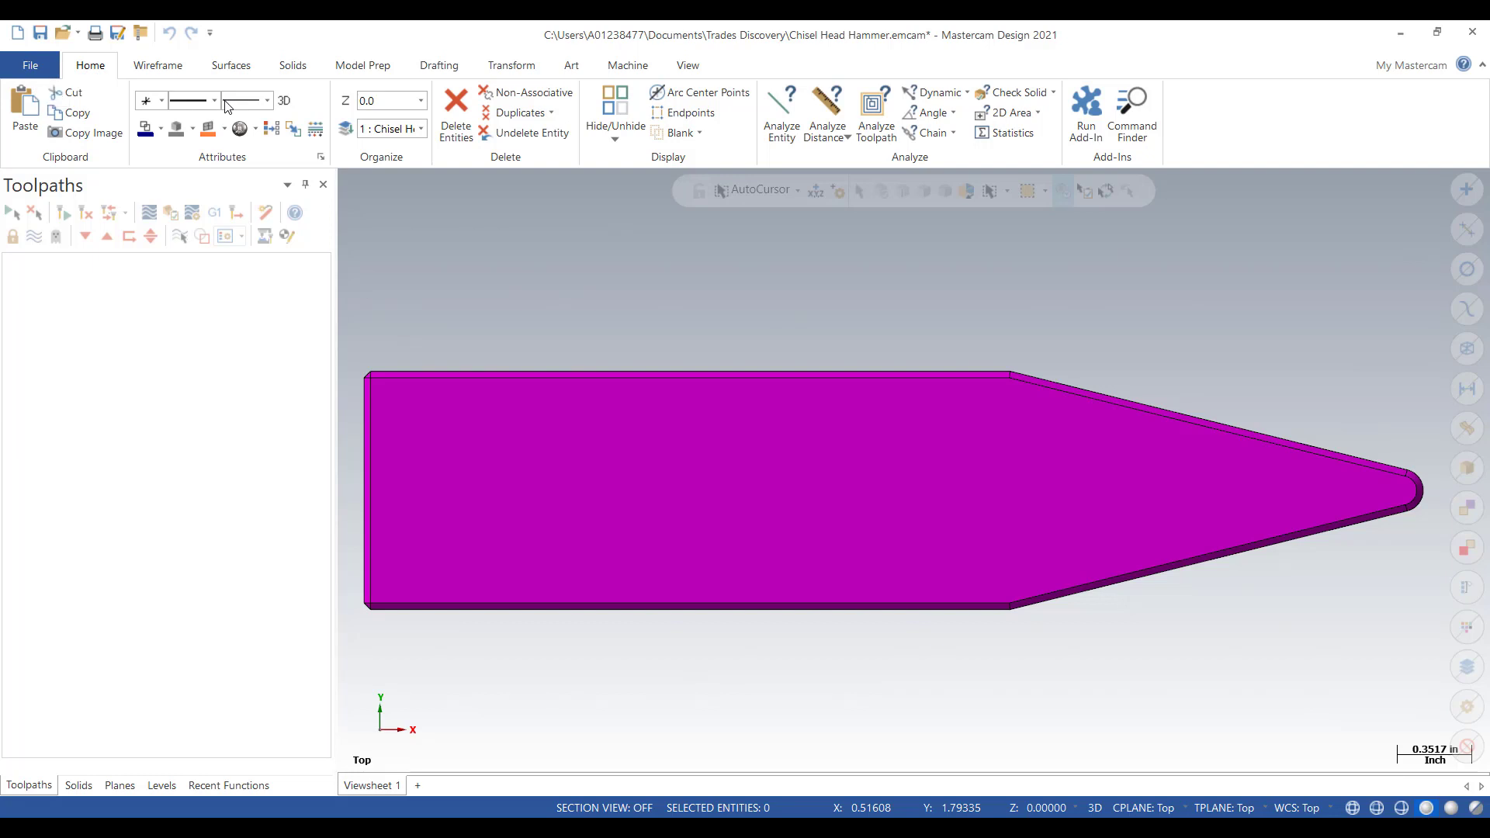
pyautogui.click(271, 129)
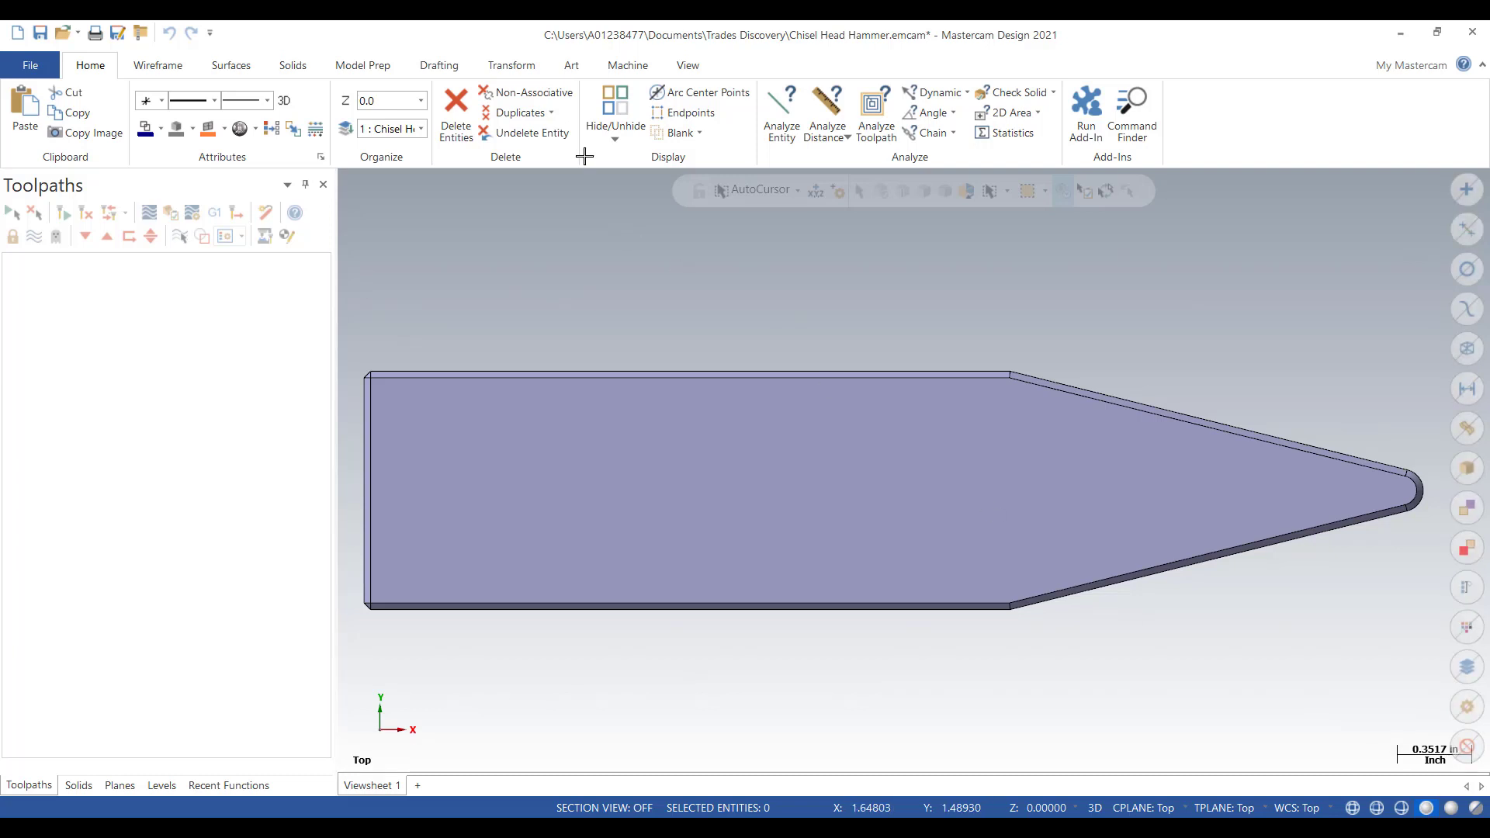
# - Analyze the inner chamfer edge along the upper side of the hammer head to check its length in inches
pyautogui.click(781, 120)
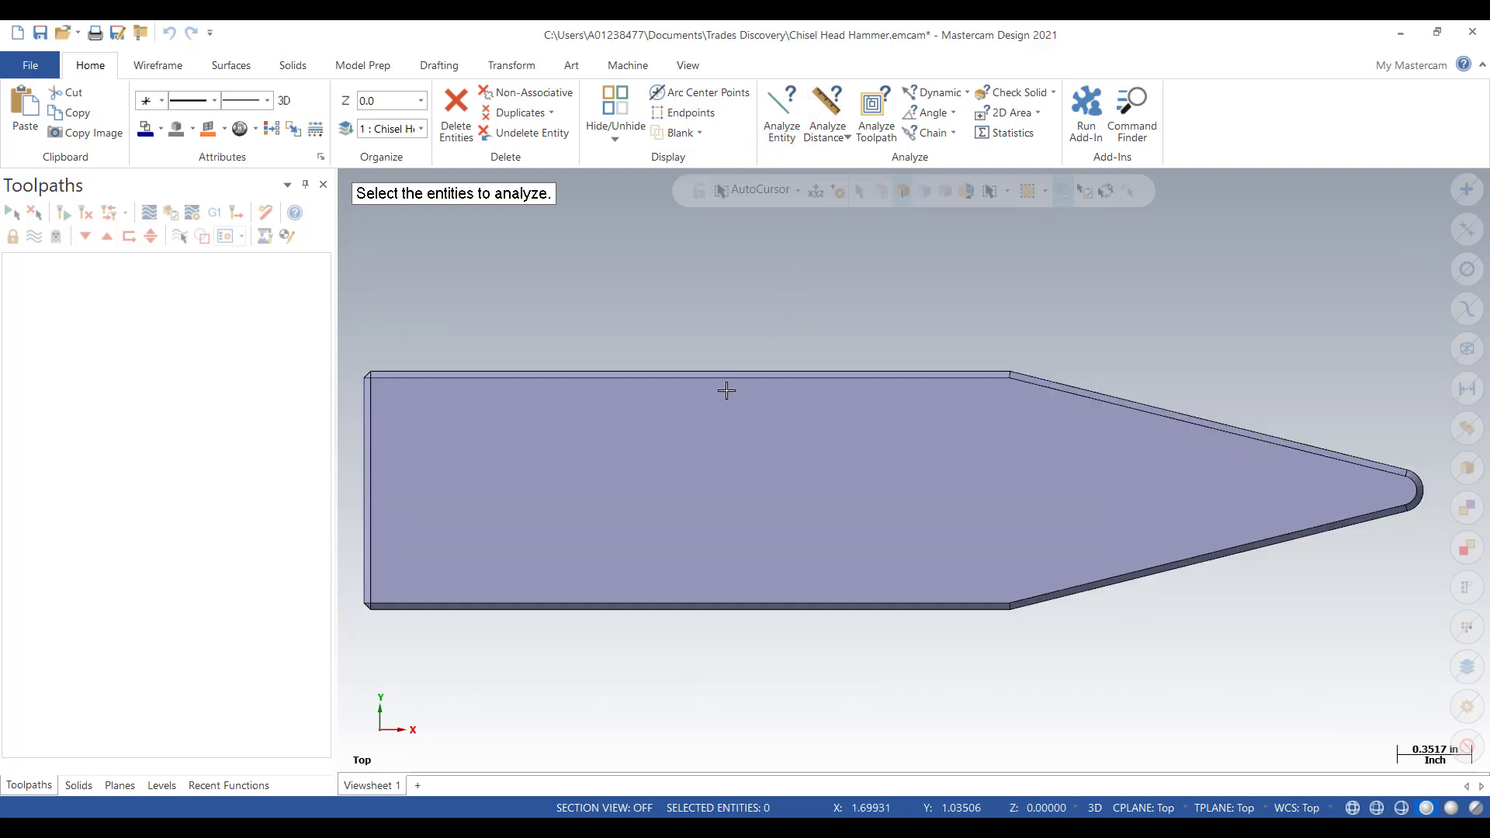
pyautogui.click(685, 377)
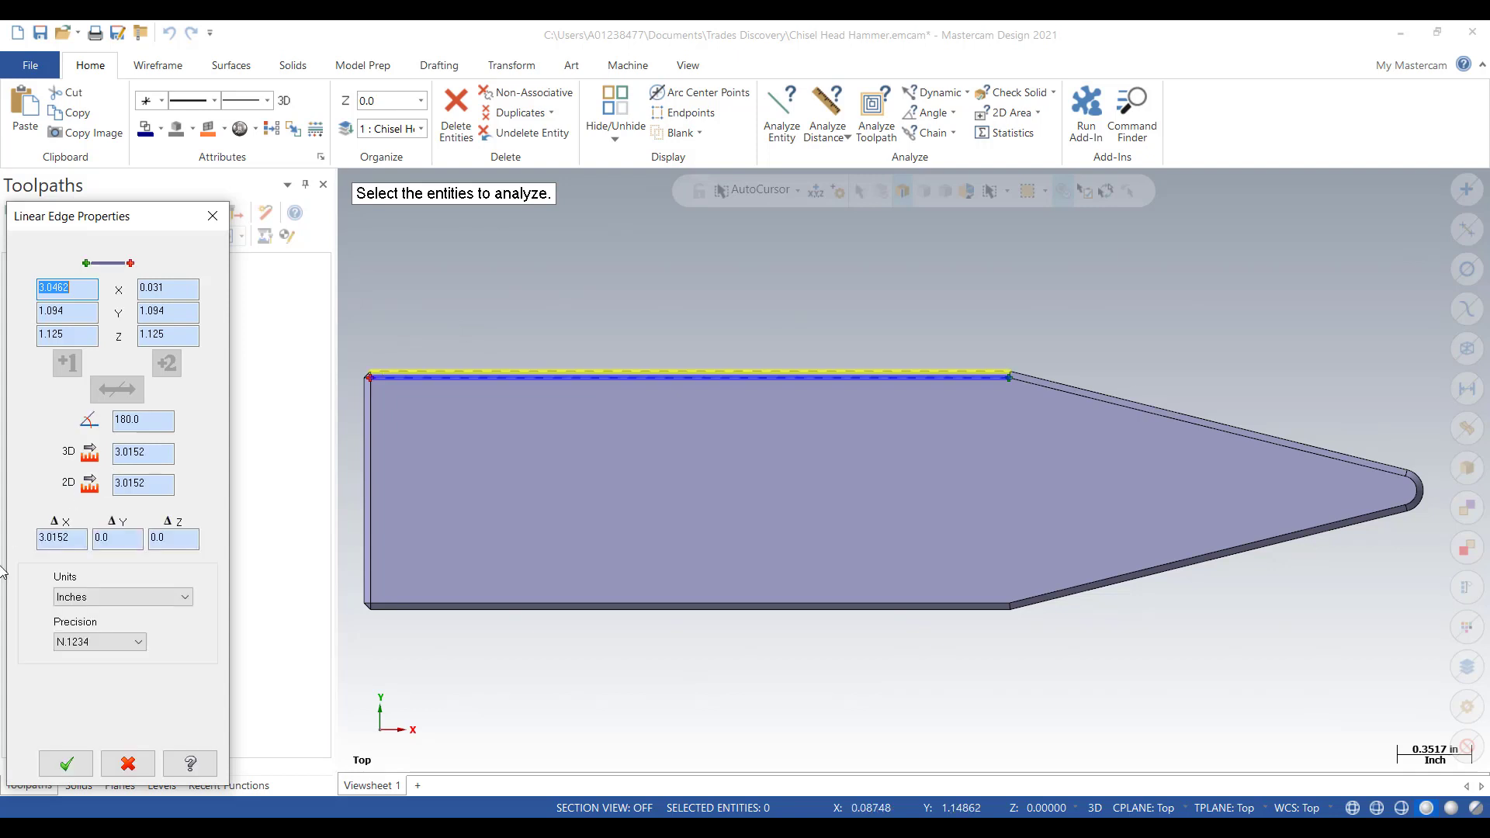
pyautogui.moveTo(57, 541)
pyautogui.click(209, 216)
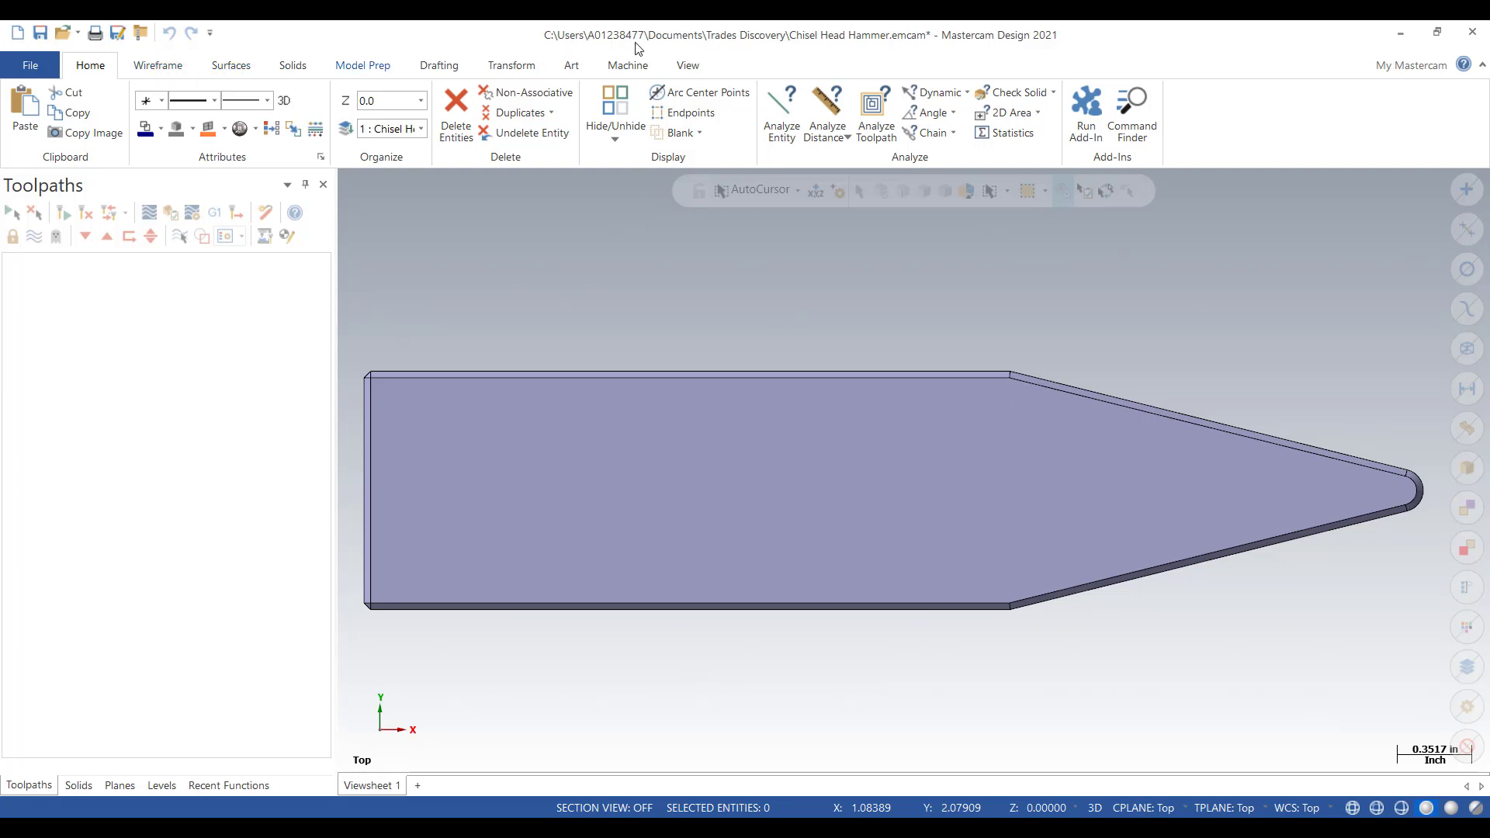
# - Show the coordinate axes and set the graphics view to isometric
pyautogui.click(688, 67)
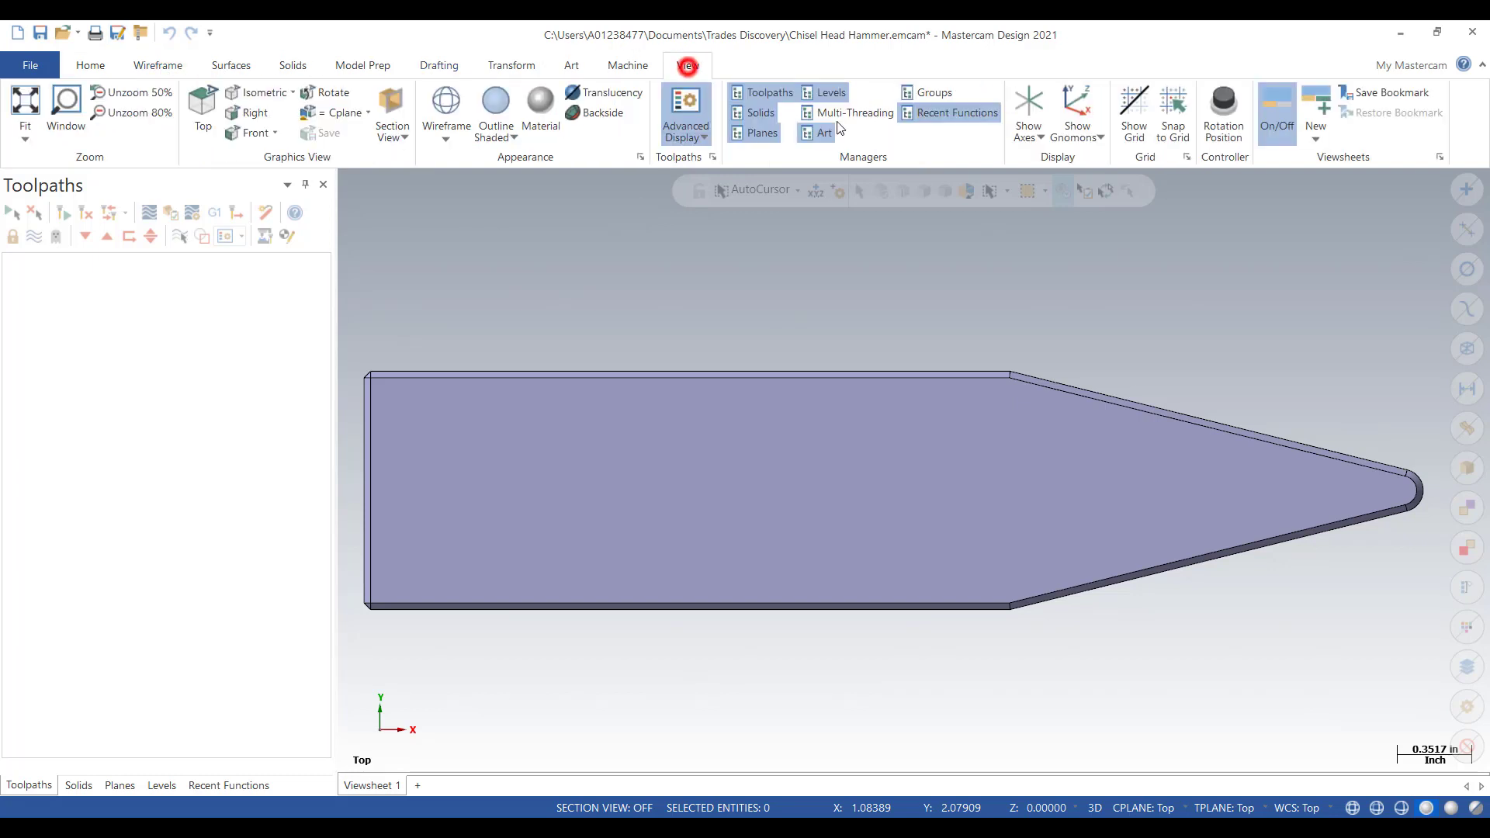
pyautogui.click(1036, 111)
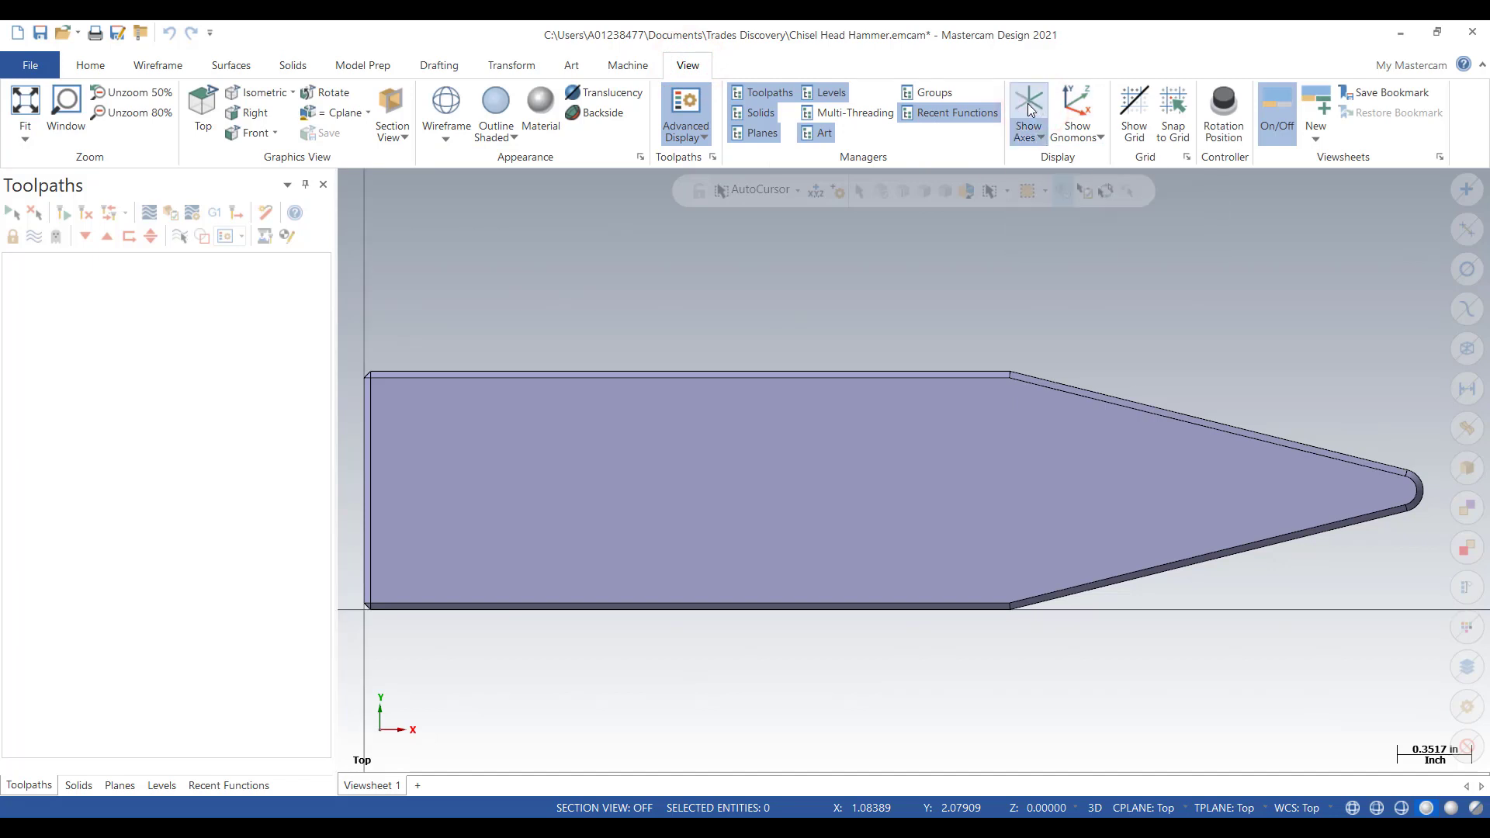
pyautogui.rightClick(1170, 279)
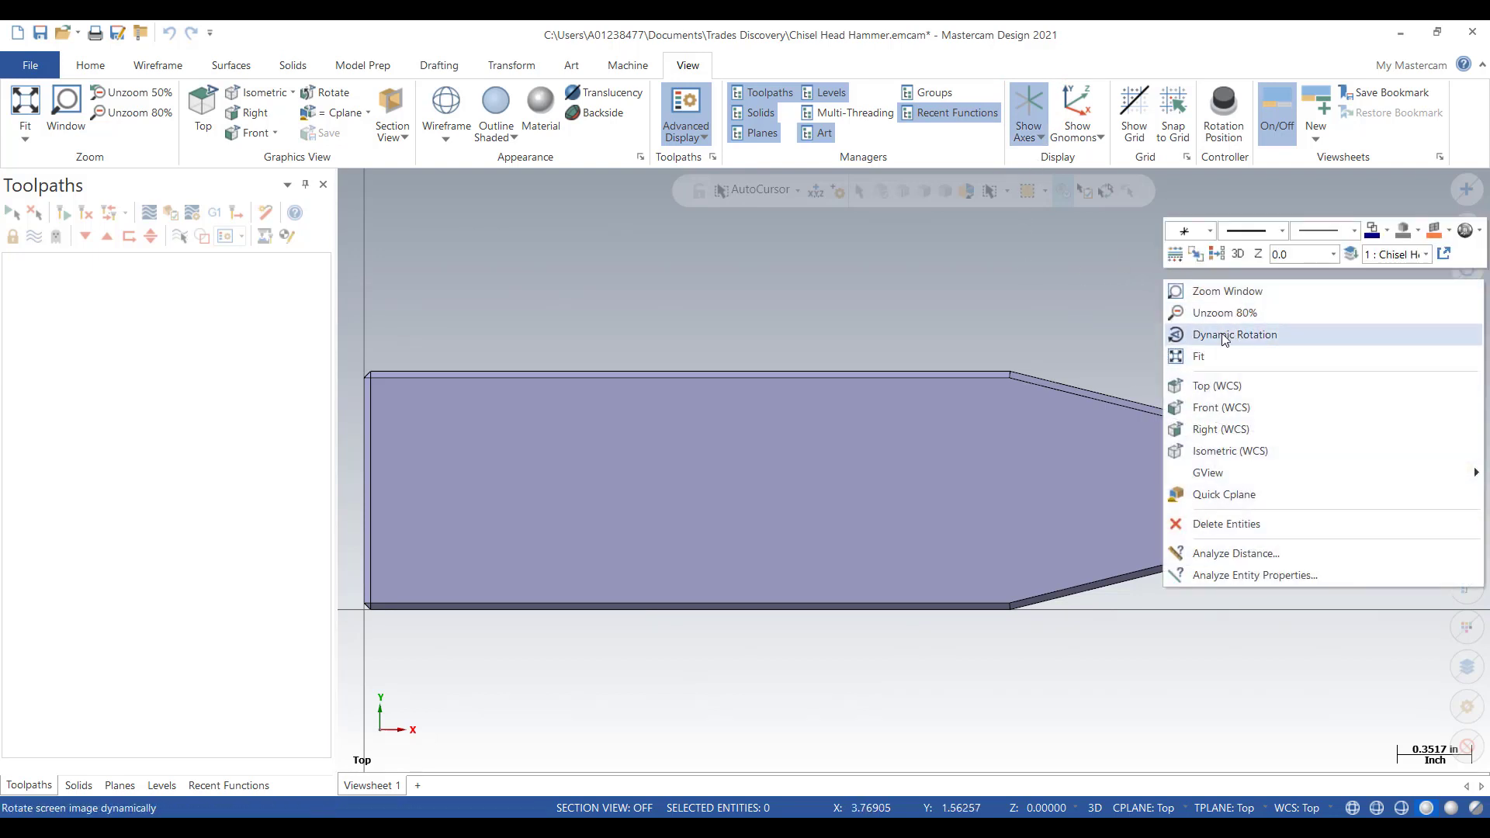
pyautogui.click(1226, 451)
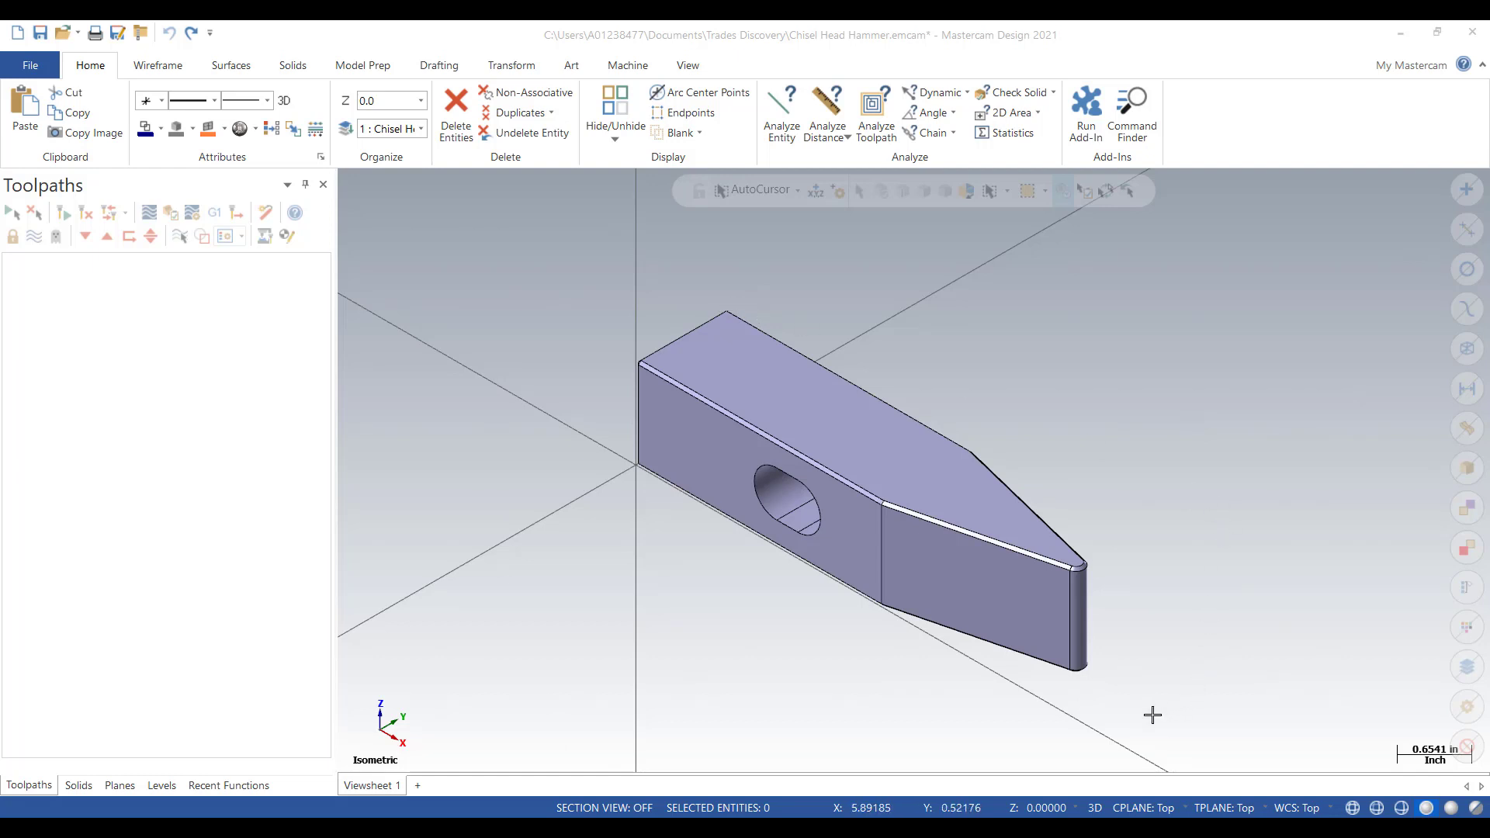
# - Switch to 2D construction mode and set the Z depth to 1.125 from the top-face corner where the taper begins
pyautogui.click(1094, 808)
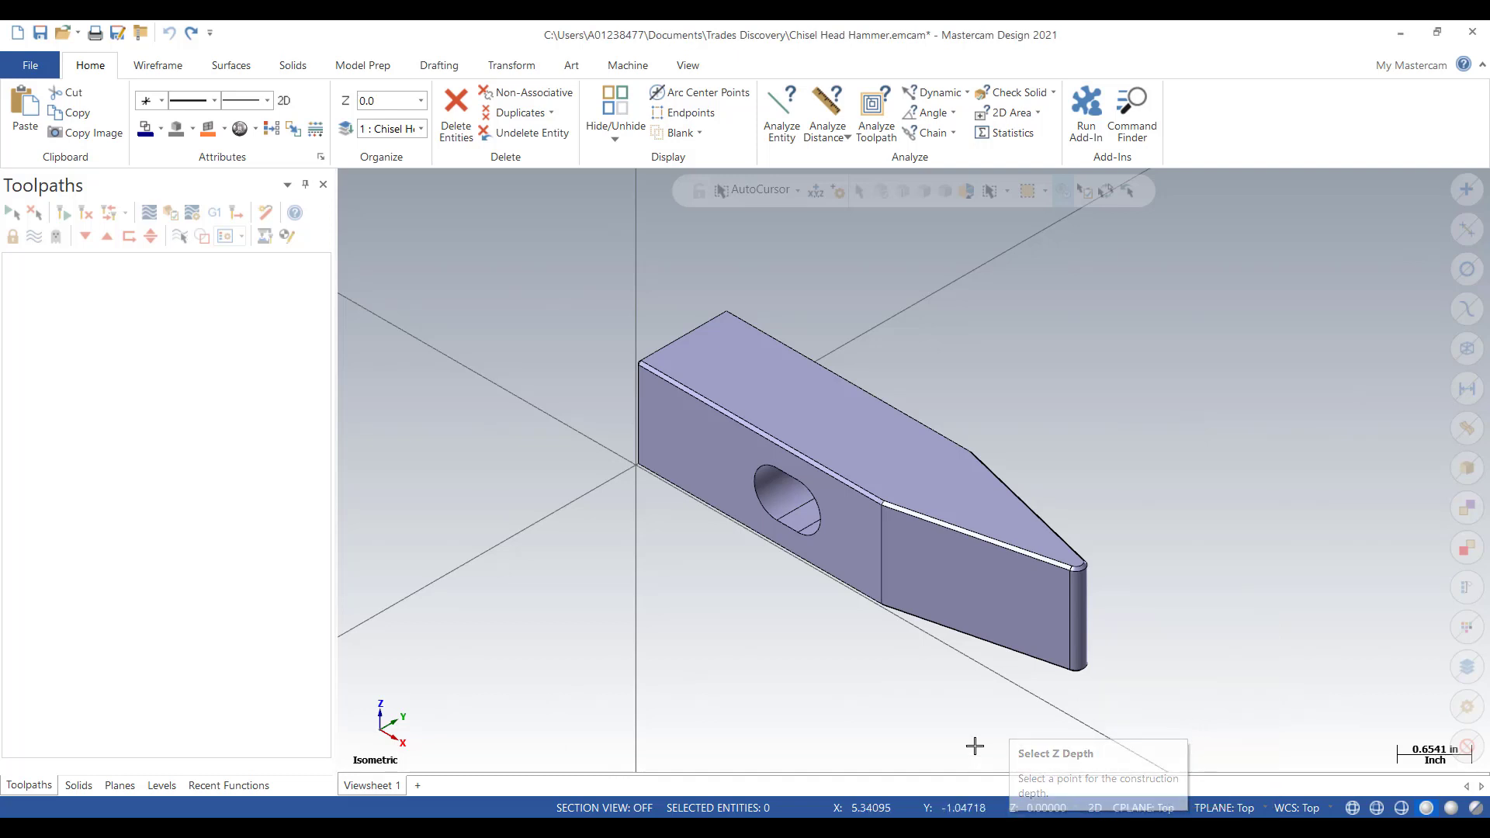
pyautogui.click(1016, 808)
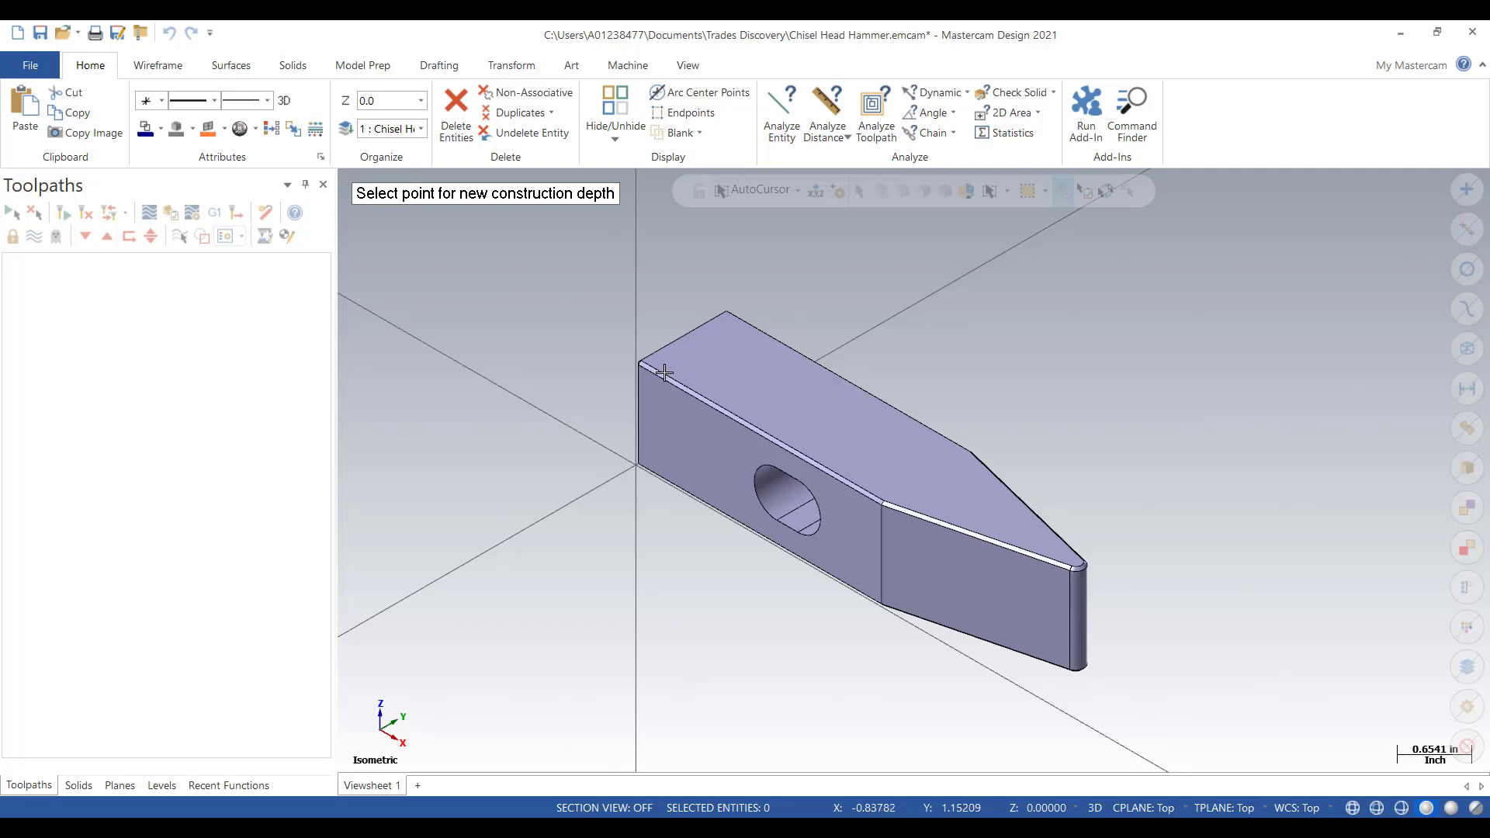
pyautogui.click(889, 503)
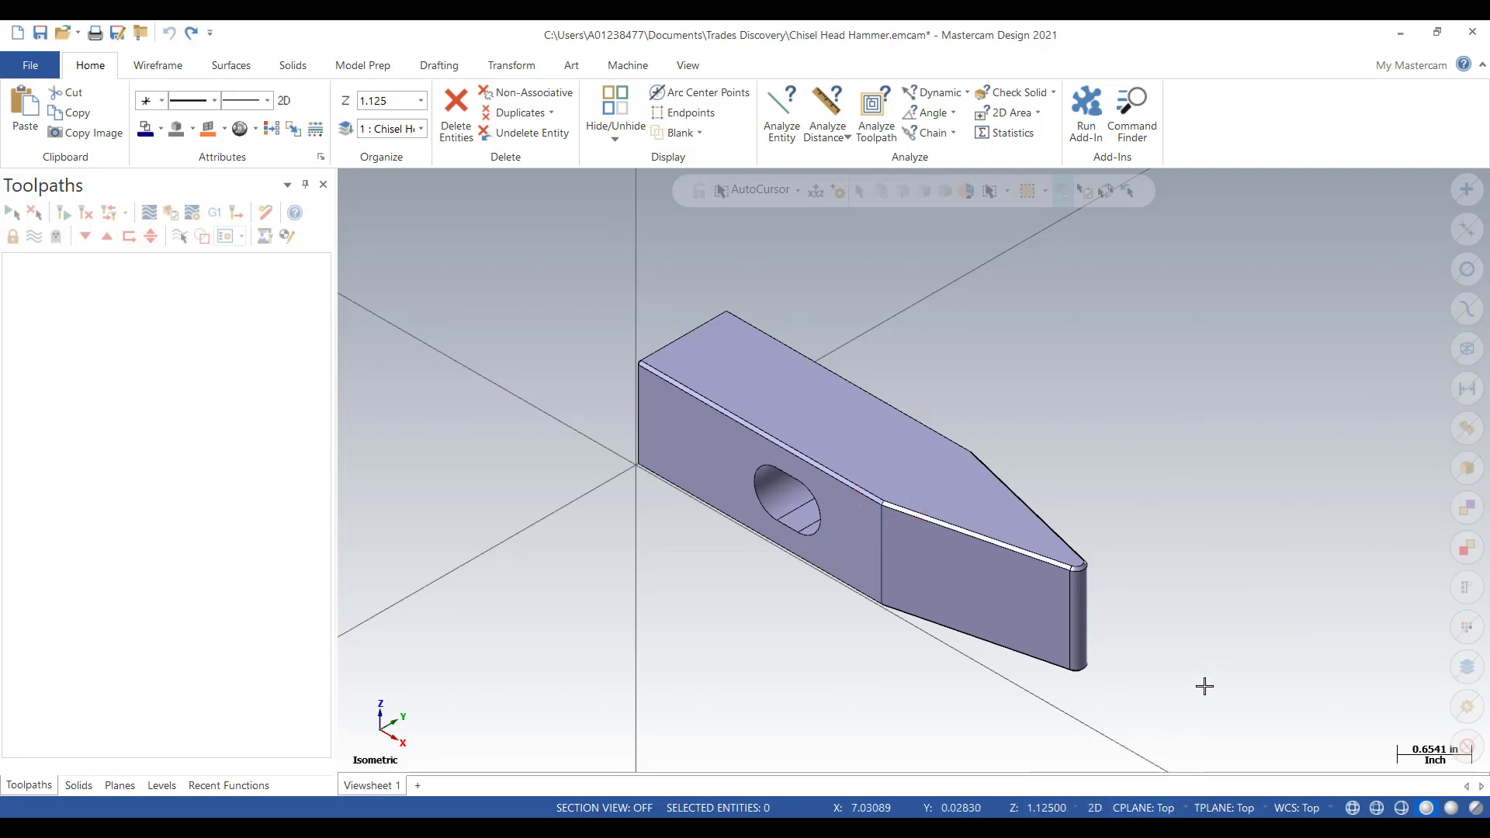
# - Set the graphics view to Top (WCS) and inspect the chamfered corners at the square end of the hammer head
pyautogui.rightClick(1112, 345)
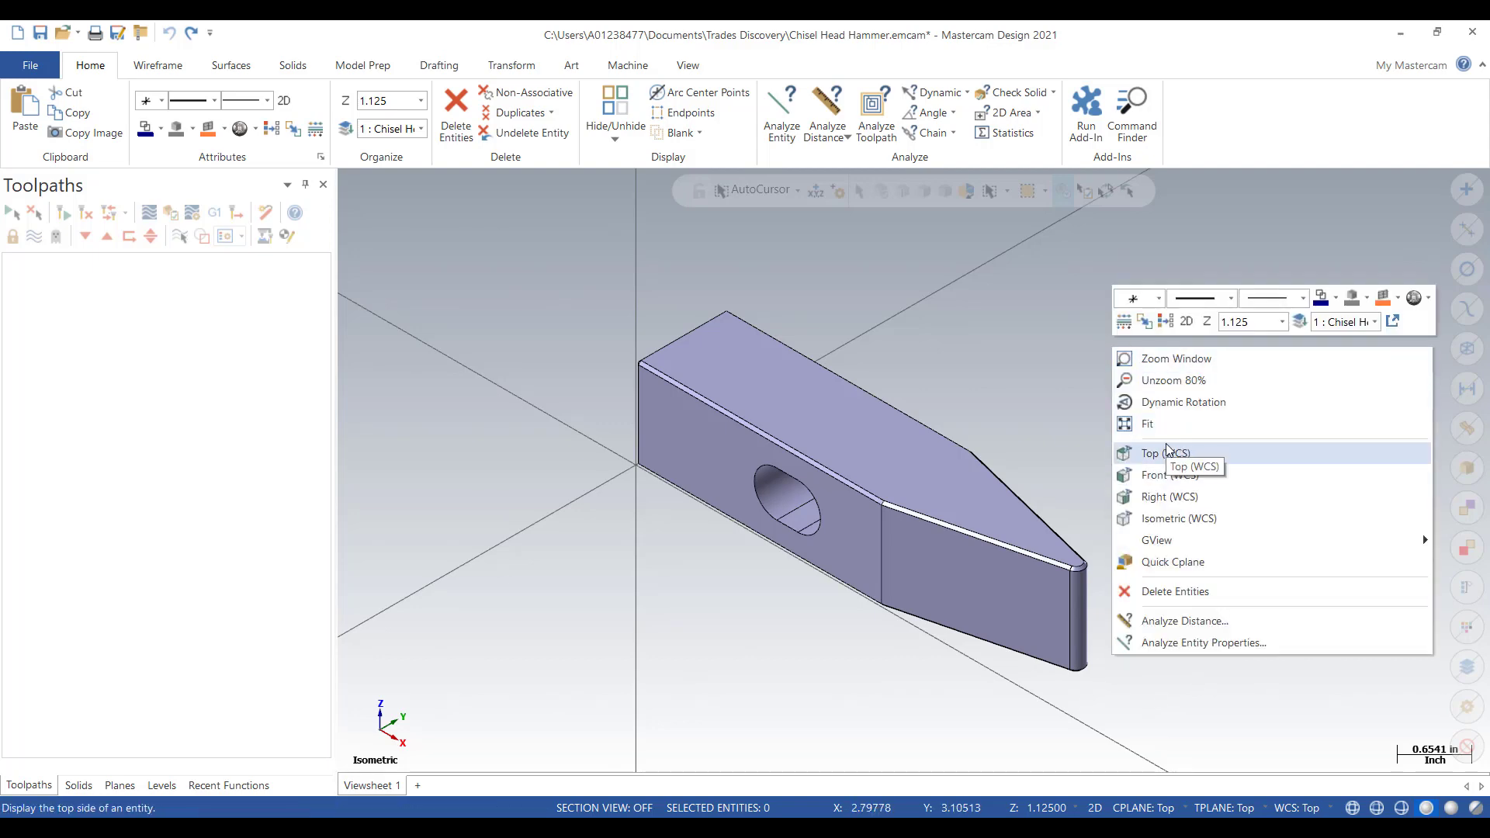
pyautogui.click(1167, 452)
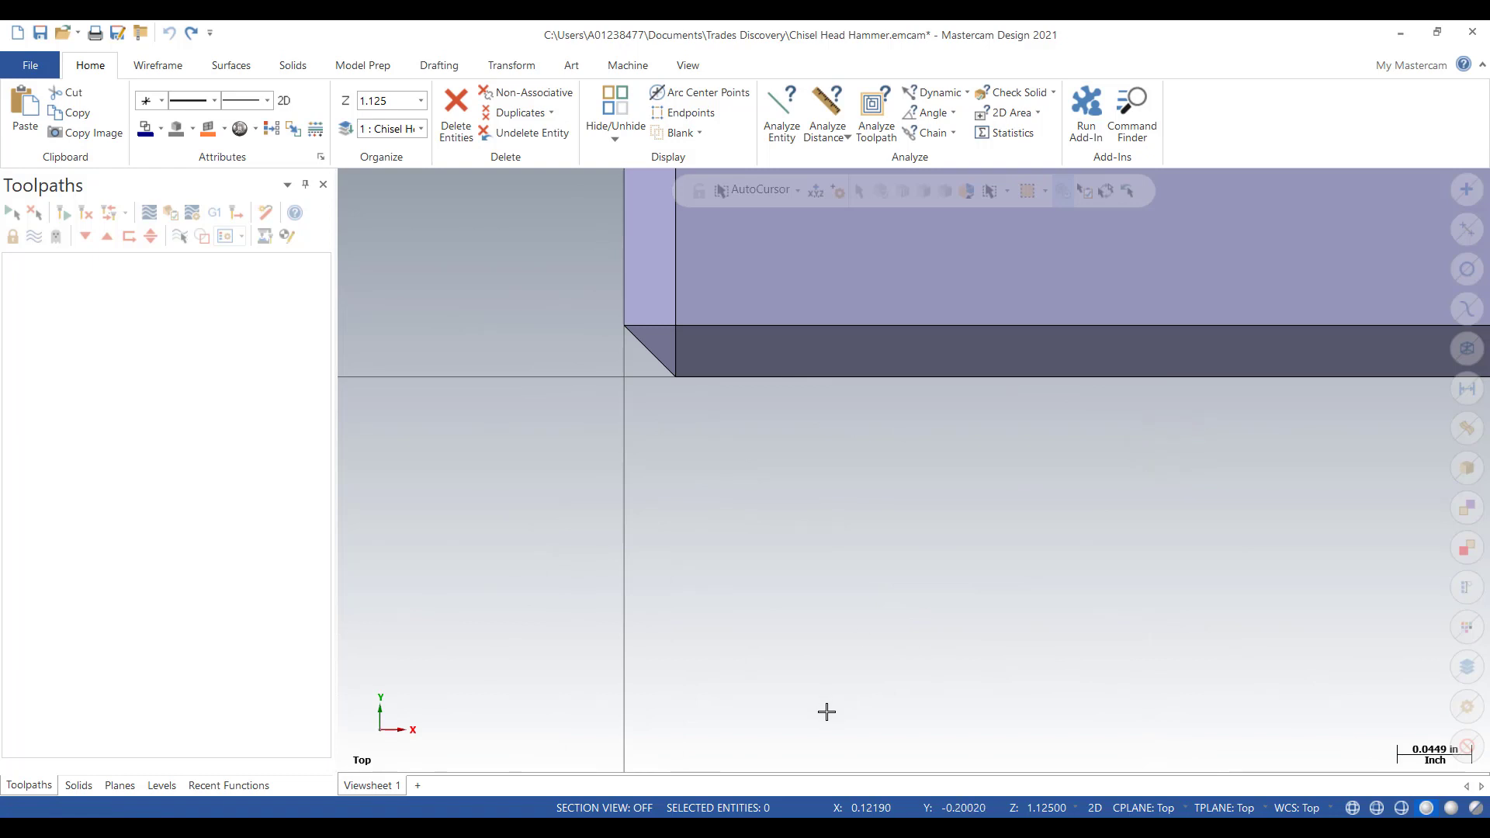
pyautogui.scroll(-7, 822, 708)
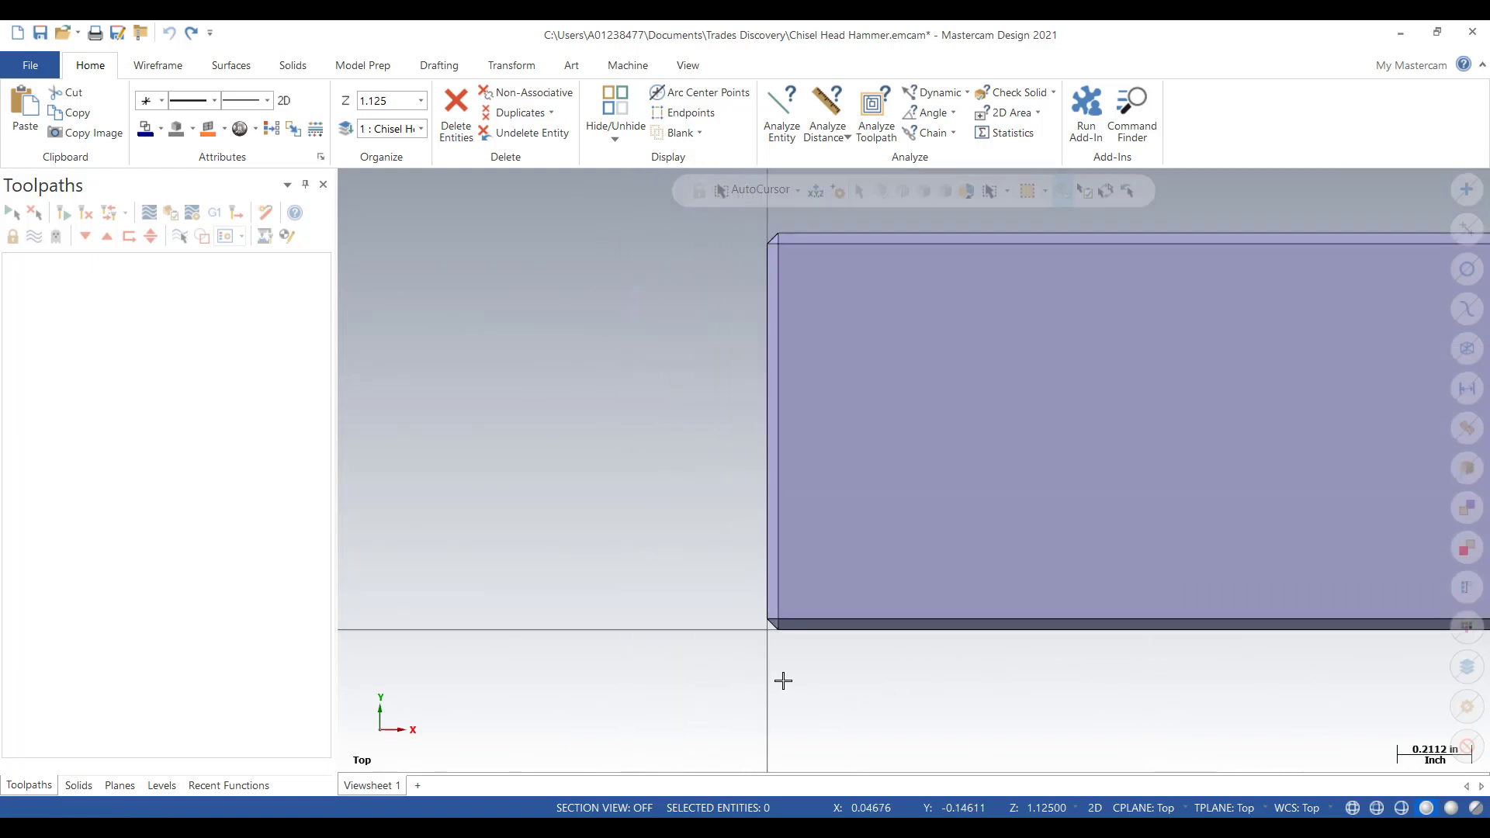
pyautogui.scroll(-2, 772, 669)
pyautogui.scroll(3, 795, 386)
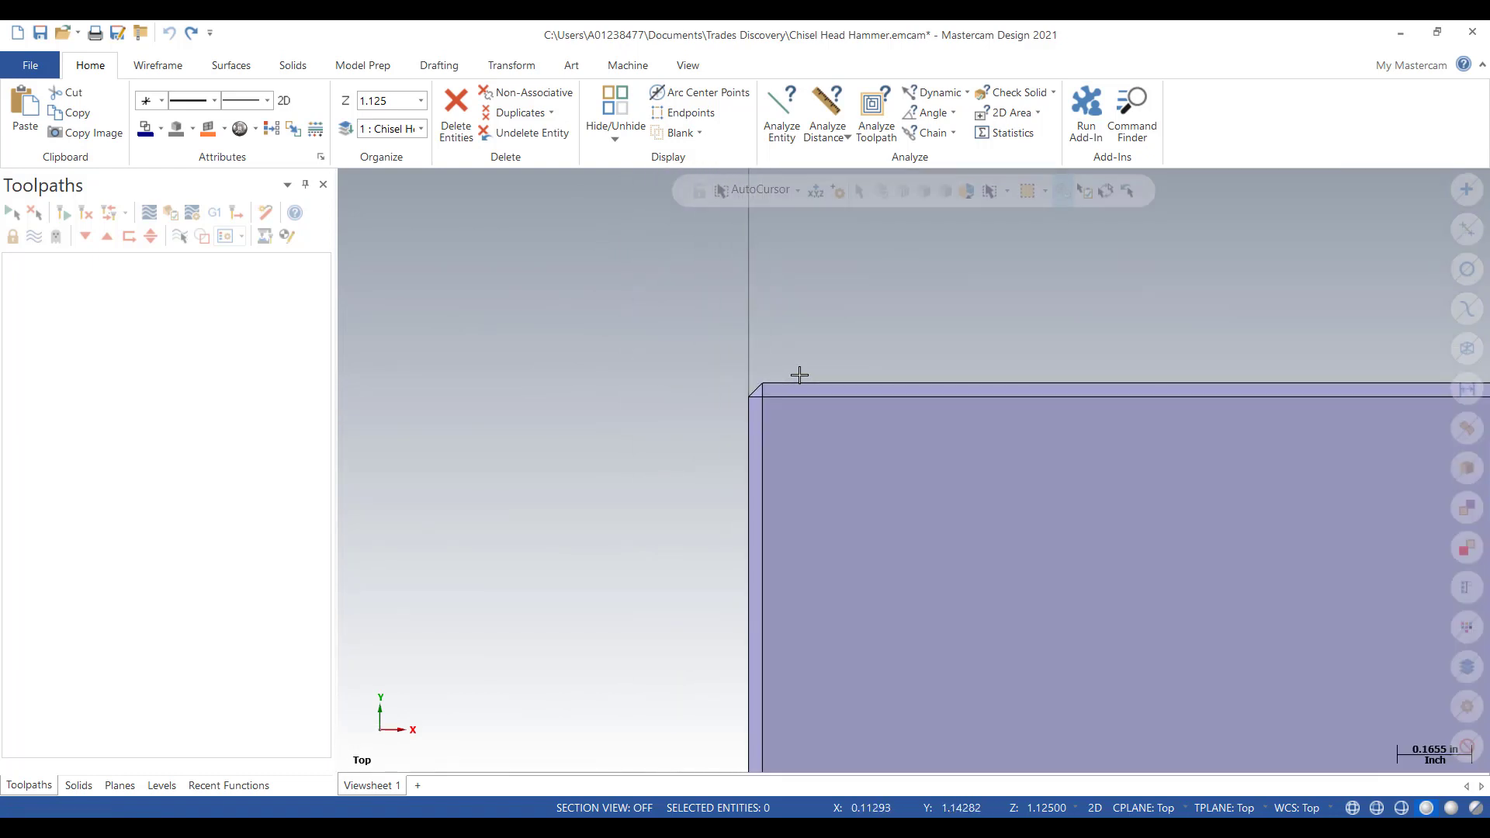
pyautogui.scroll(5, 799, 374)
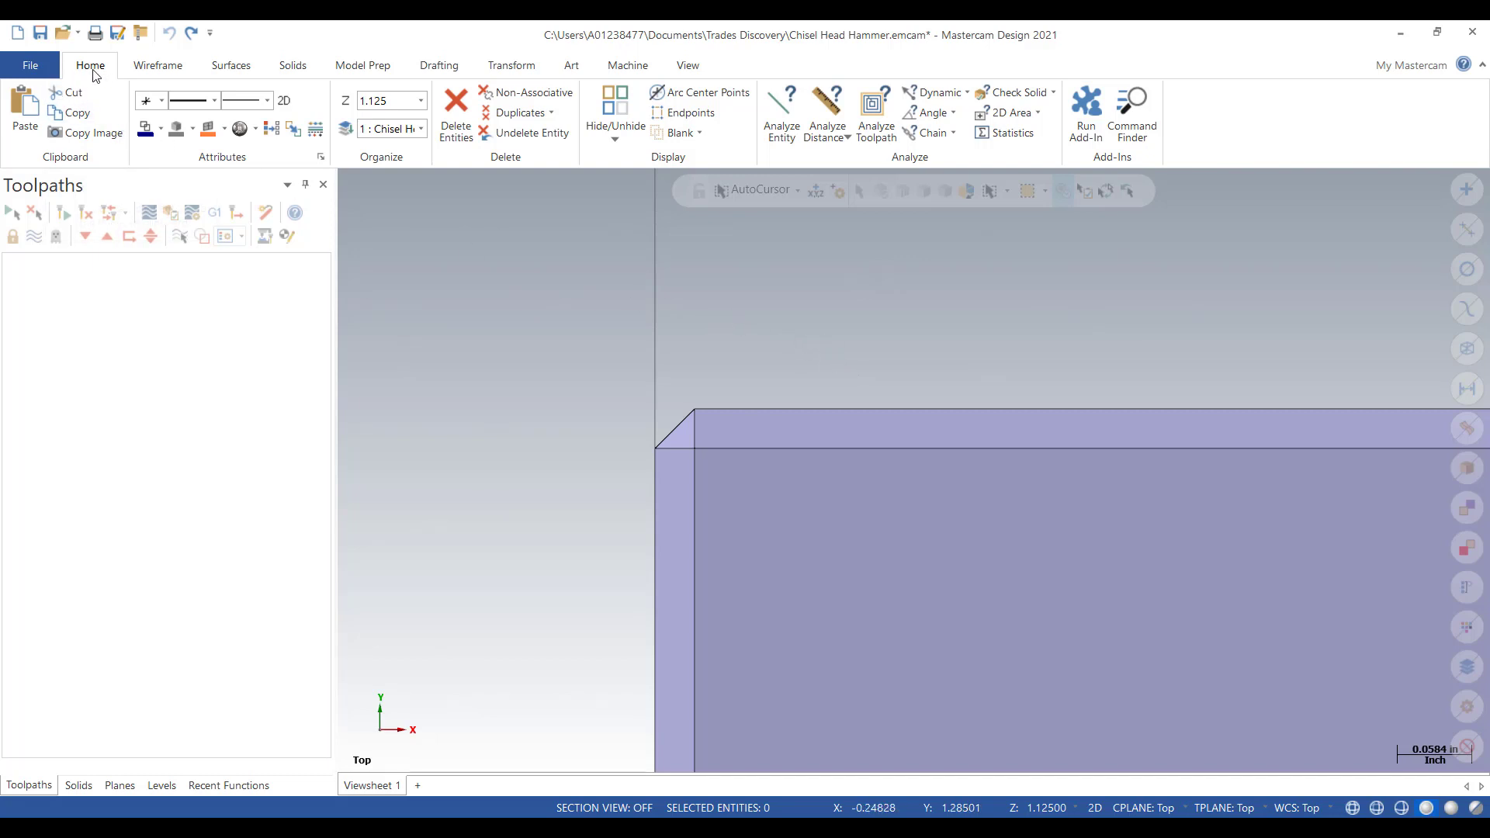
# - Create a point at the intersection of the two outer edges beside the chamfered upper corner of the hammer's square end
pyautogui.click(159, 67)
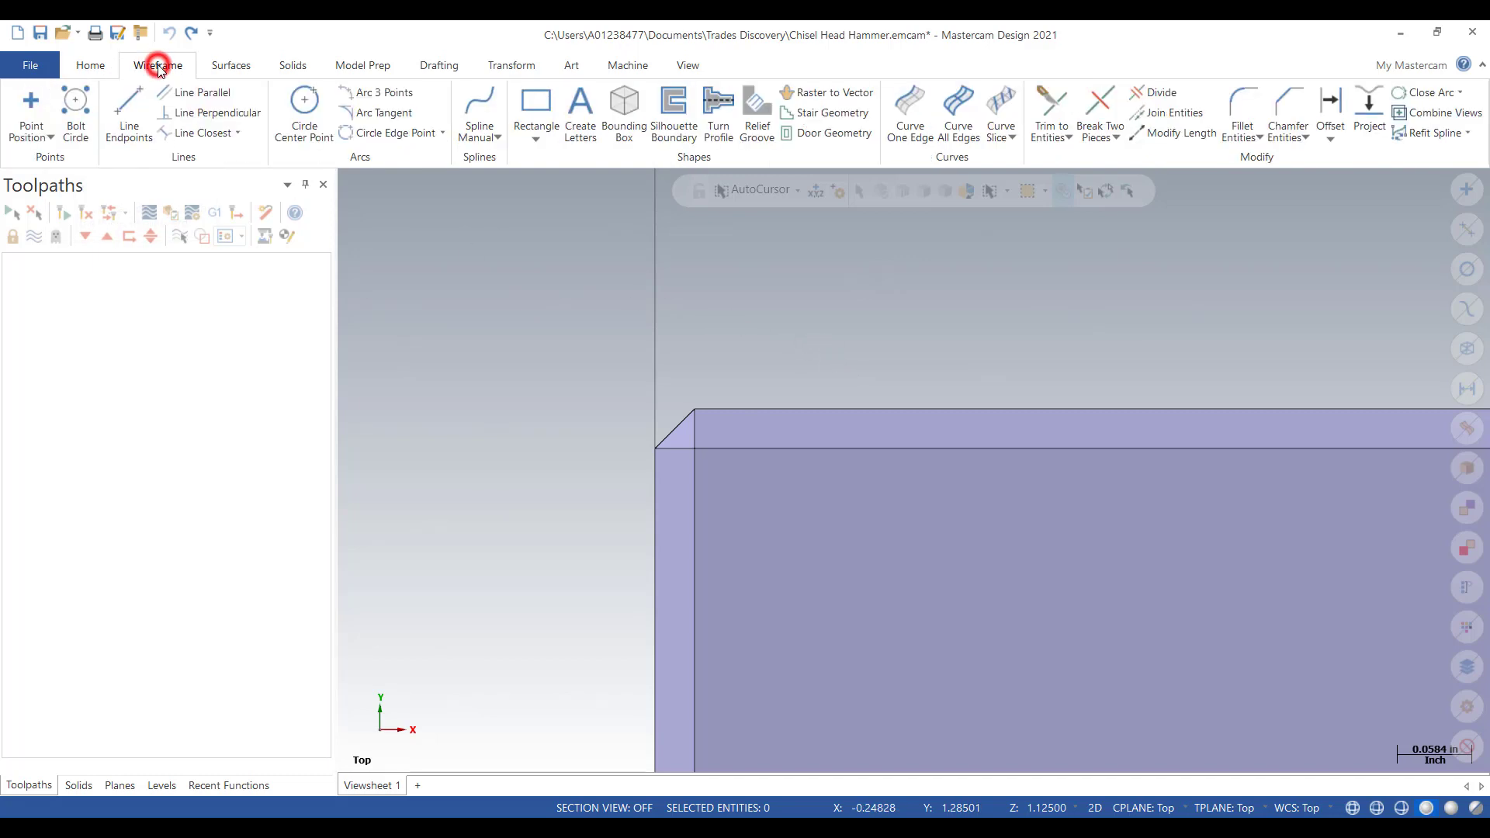
pyautogui.click(31, 109)
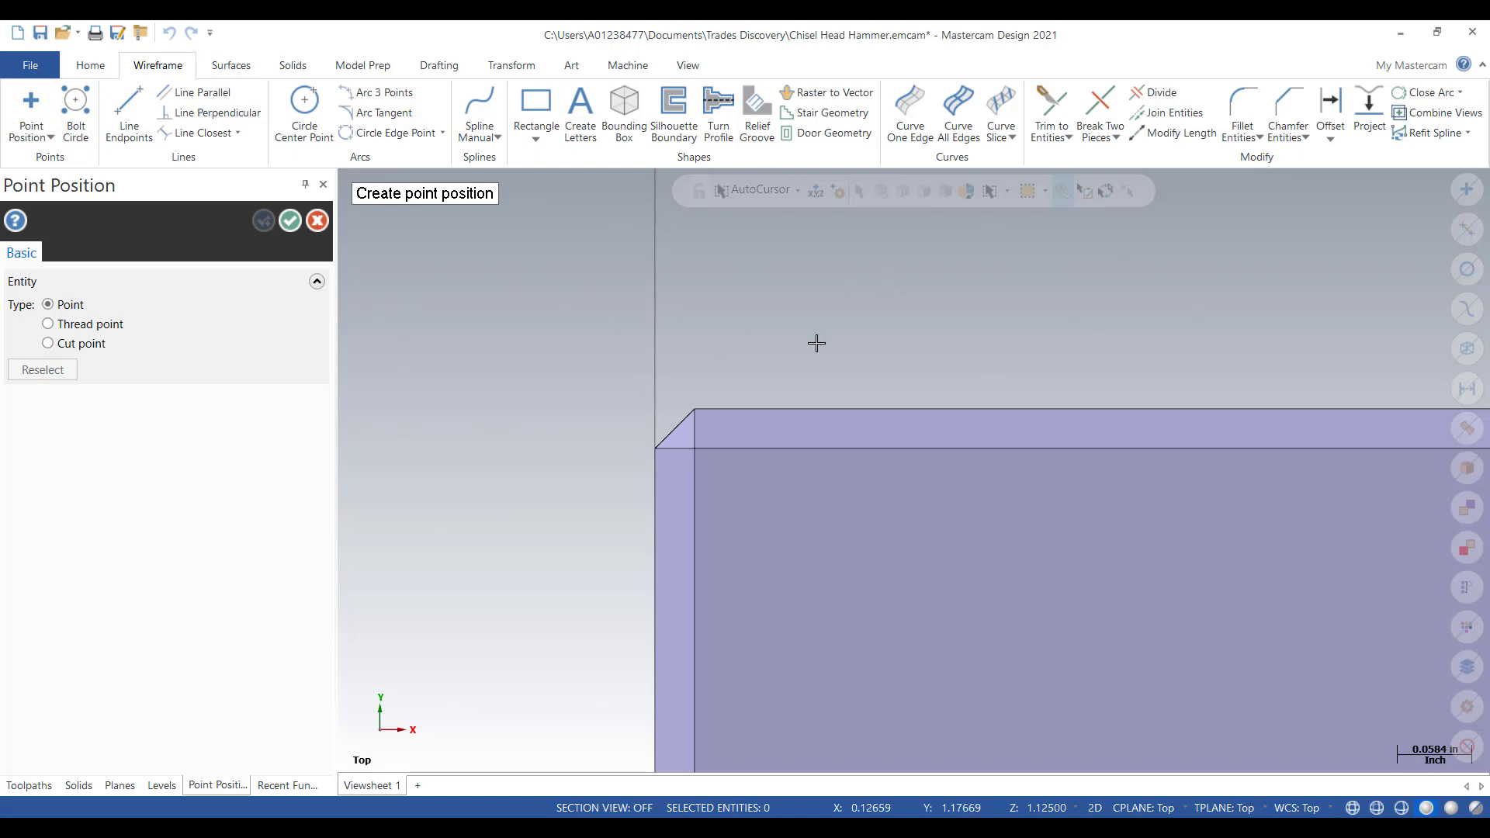
pyautogui.press('i')
pyautogui.click(813, 408)
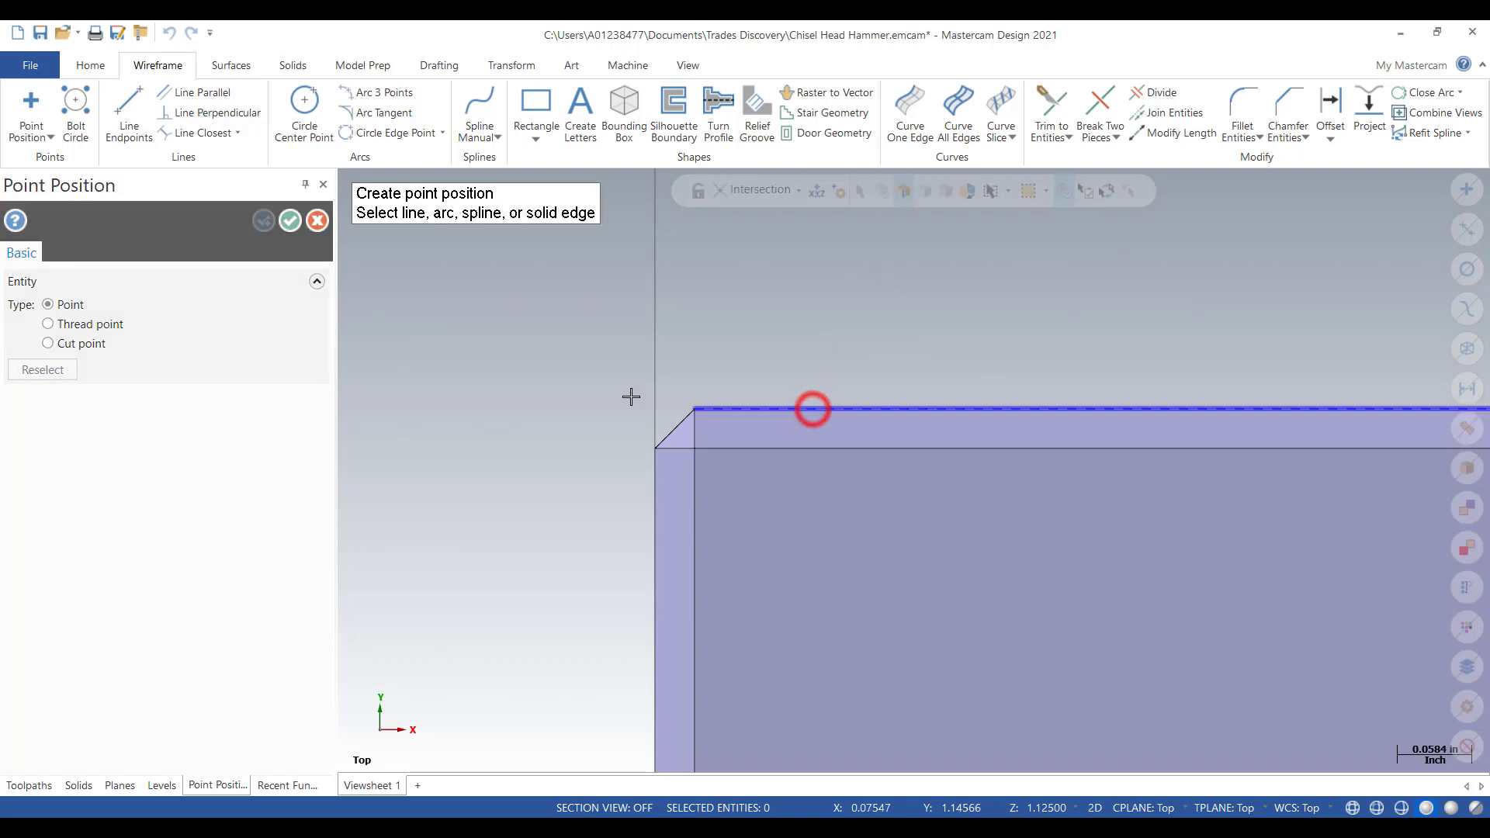
pyautogui.click(651, 524)
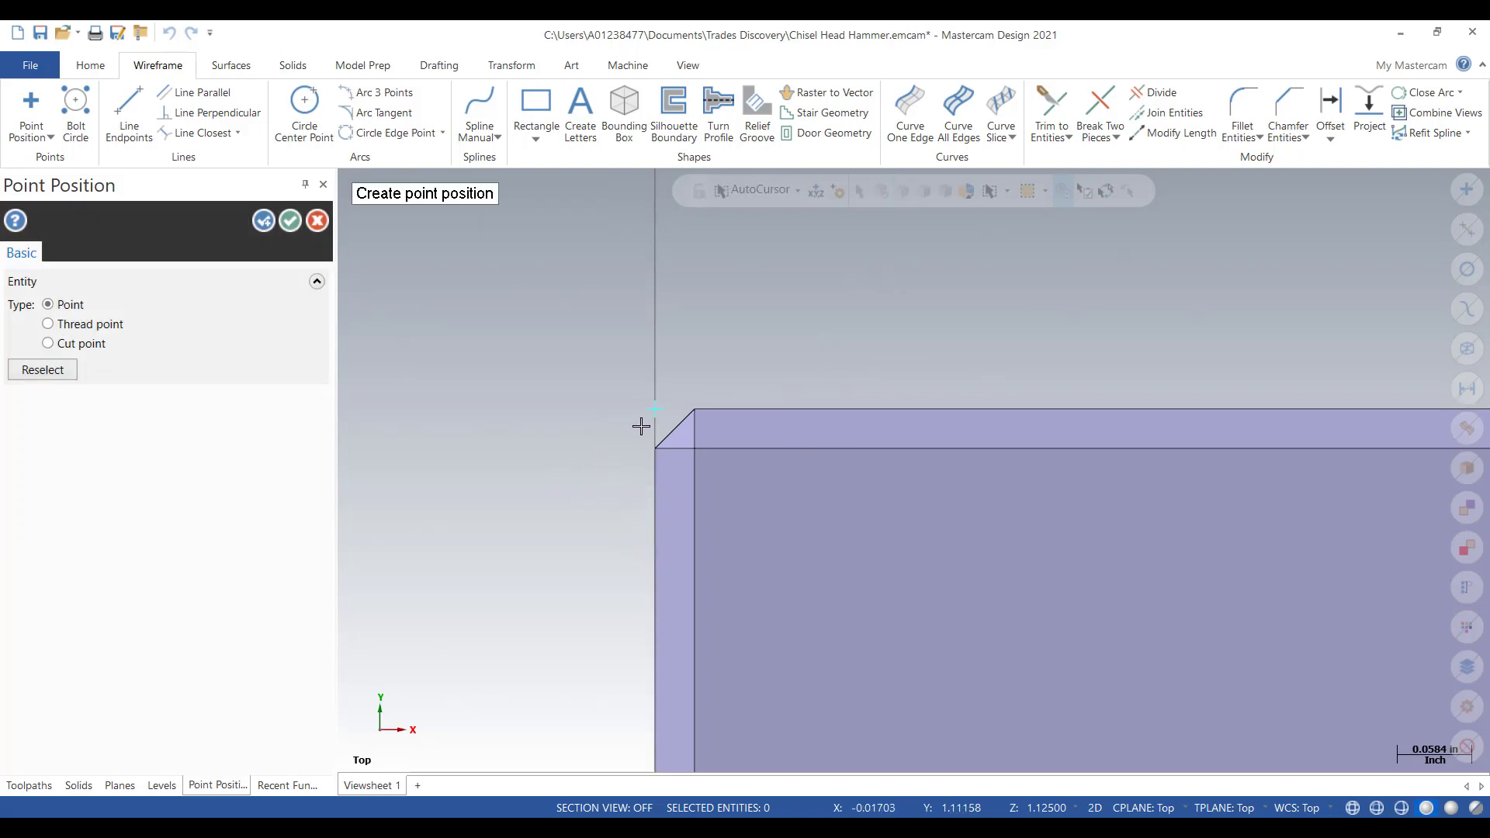
pyautogui.scroll(5, 657, 424)
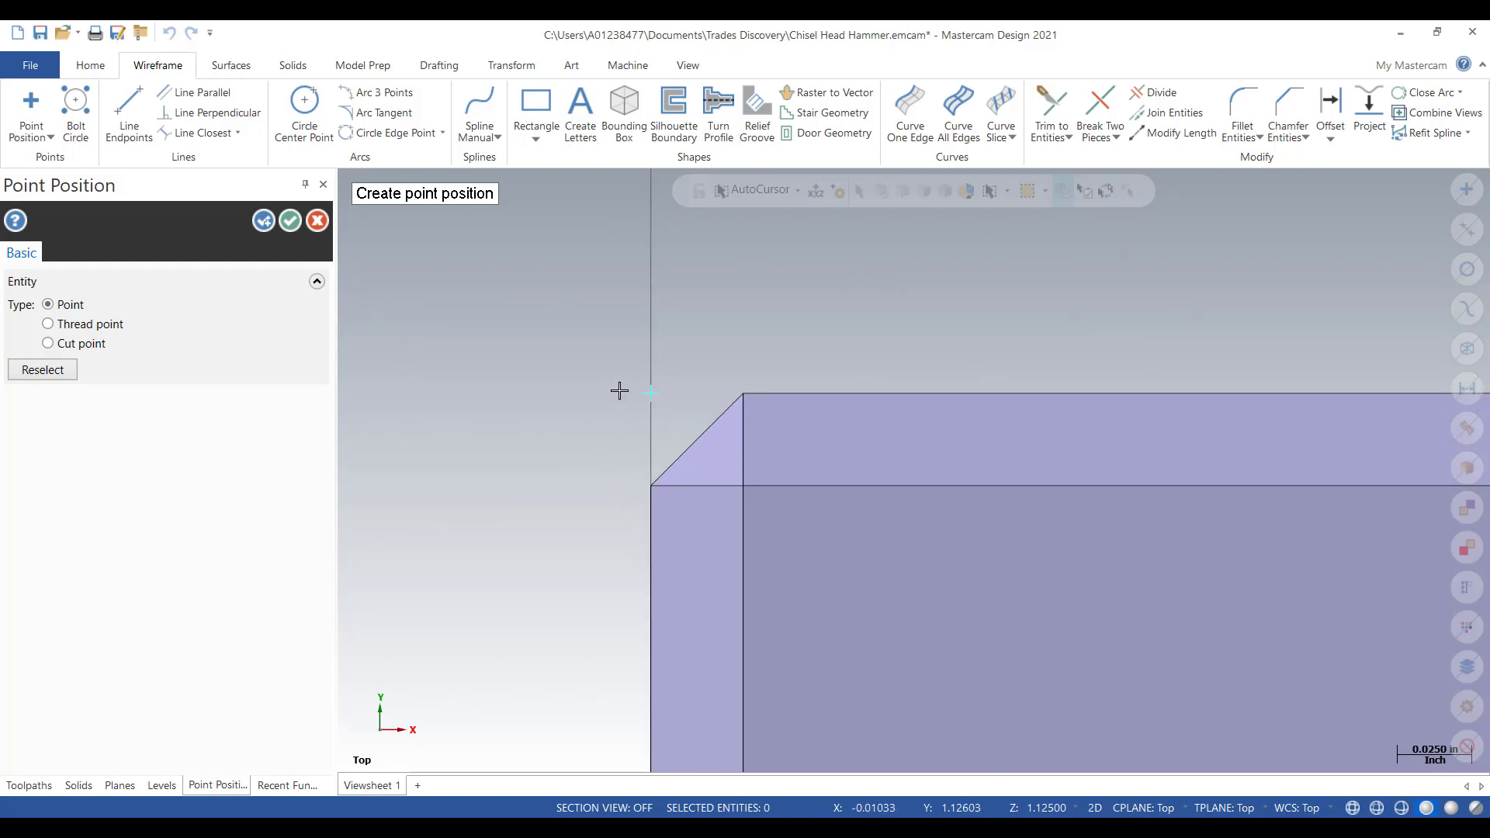
pyautogui.click(289, 220)
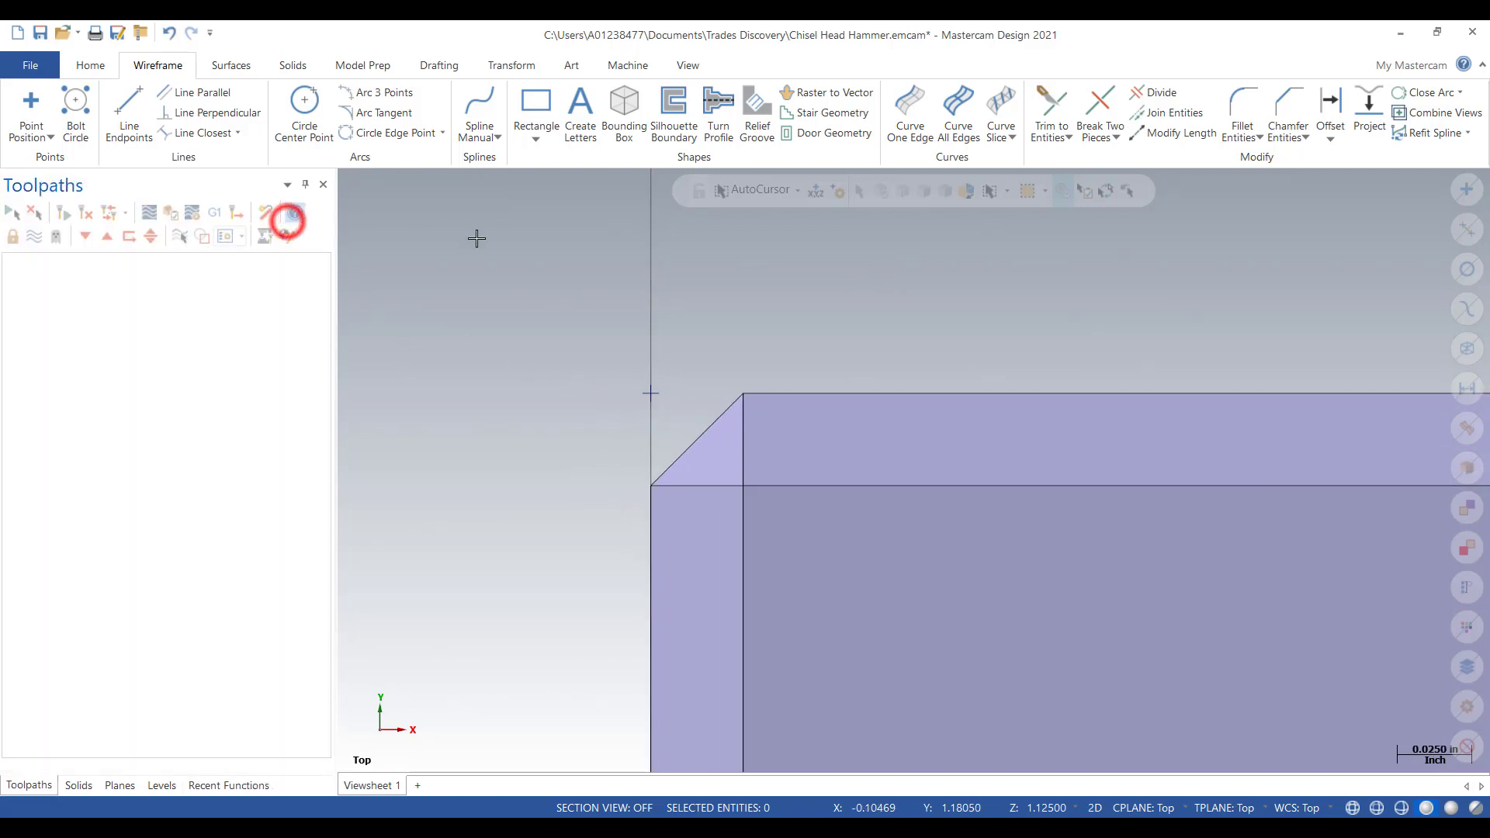
# - Set the graphics view to Isometric (WCS) and inspect the new corner point against the whole hammer head
pyautogui.rightClick(848, 278)
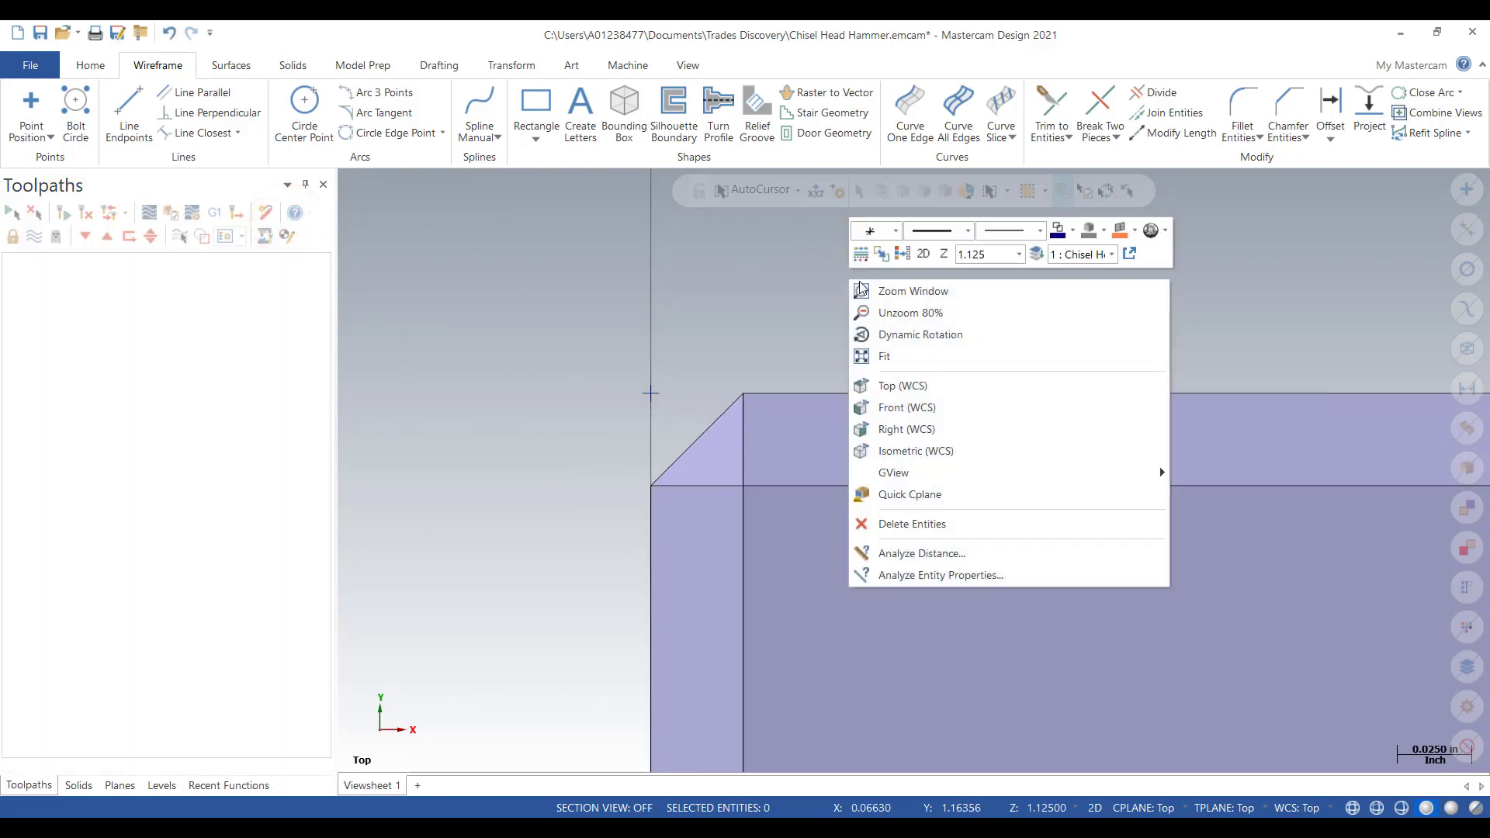
pyautogui.click(923, 450)
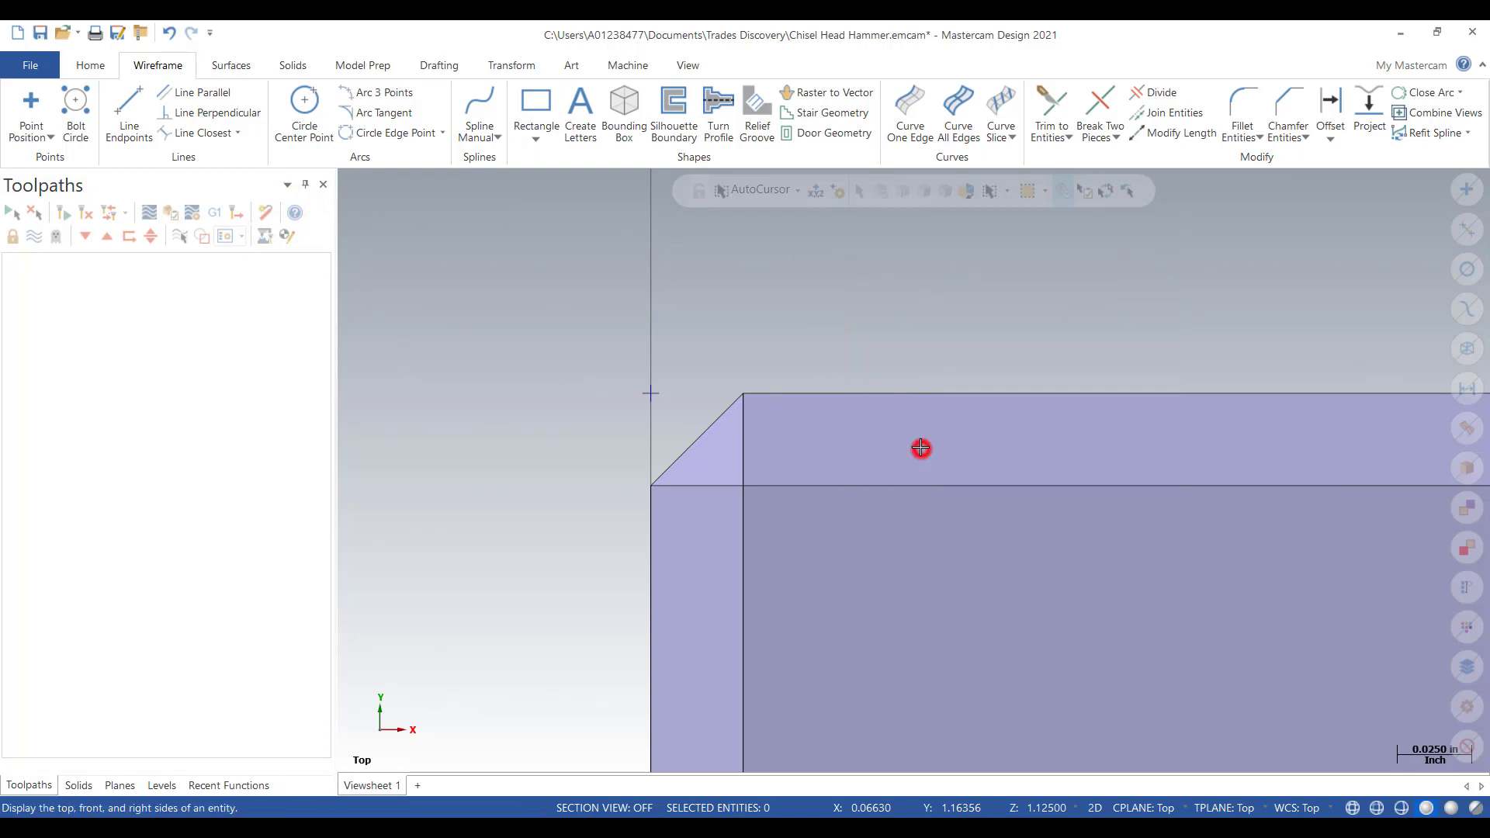
pyautogui.scroll(8, 738, 307)
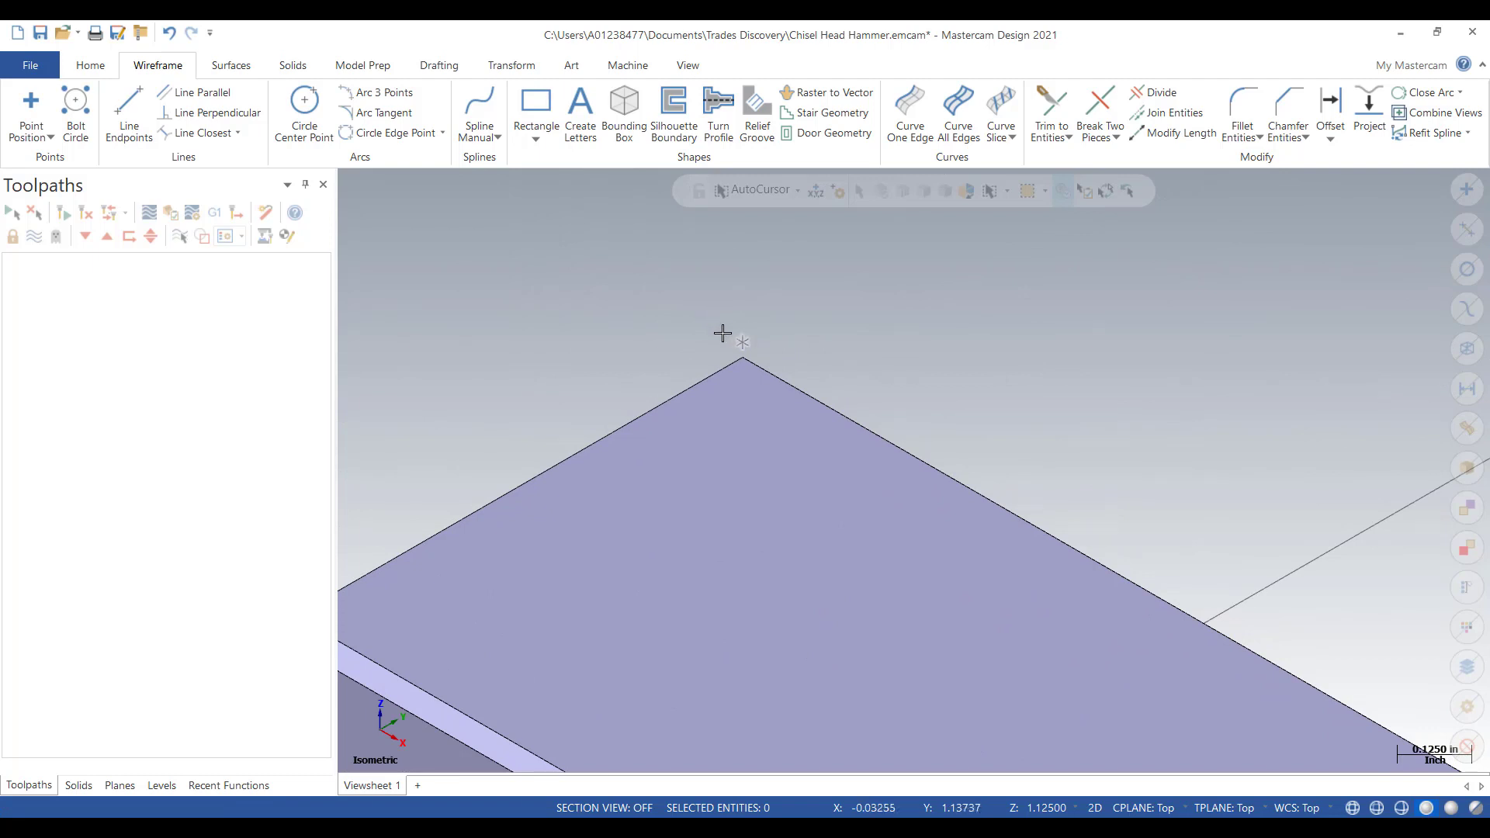
pyautogui.scroll(-6, 768, 318)
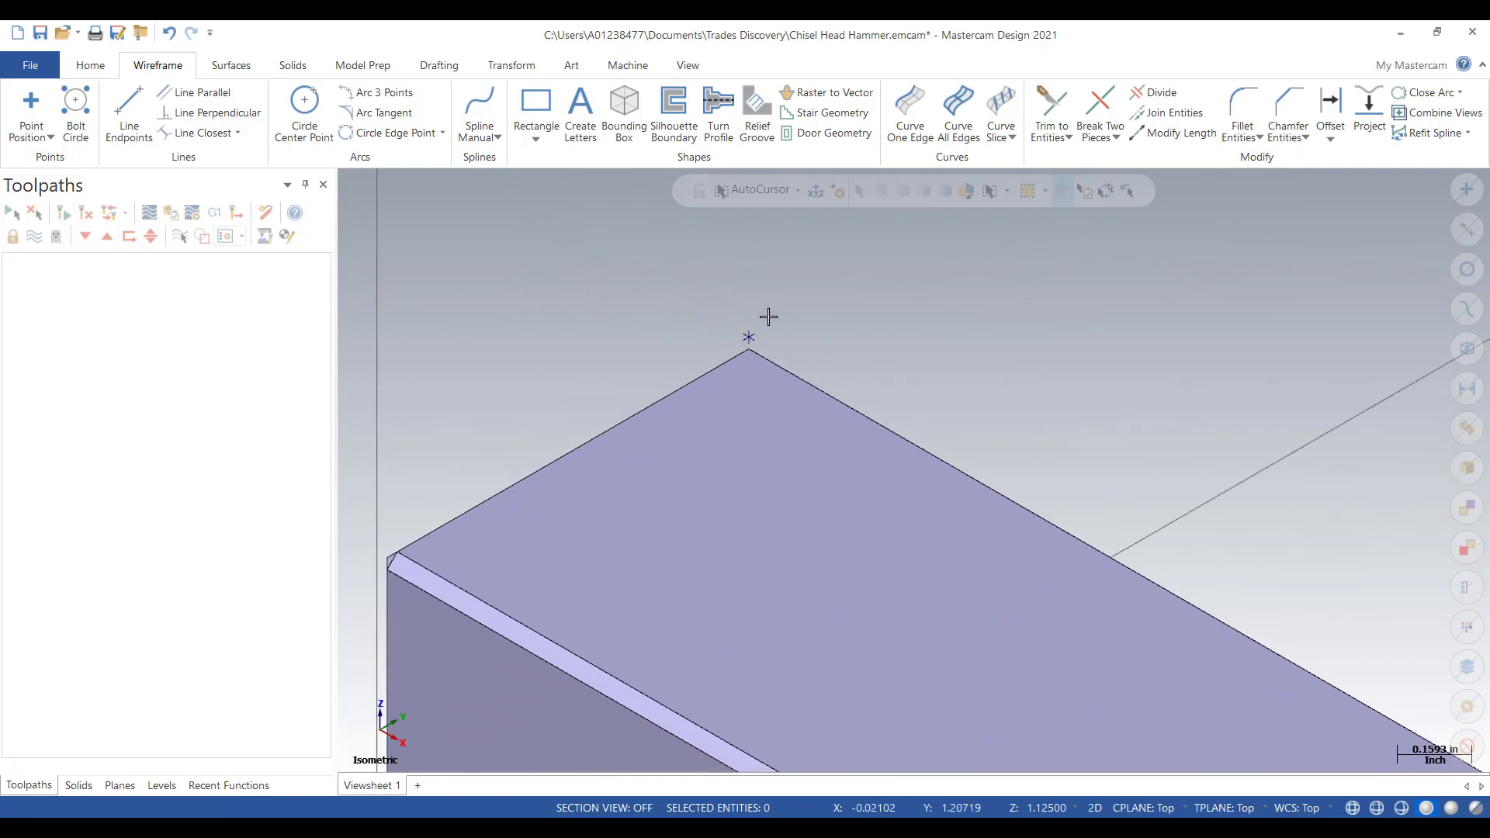
pyautogui.scroll(-3, 728, 286)
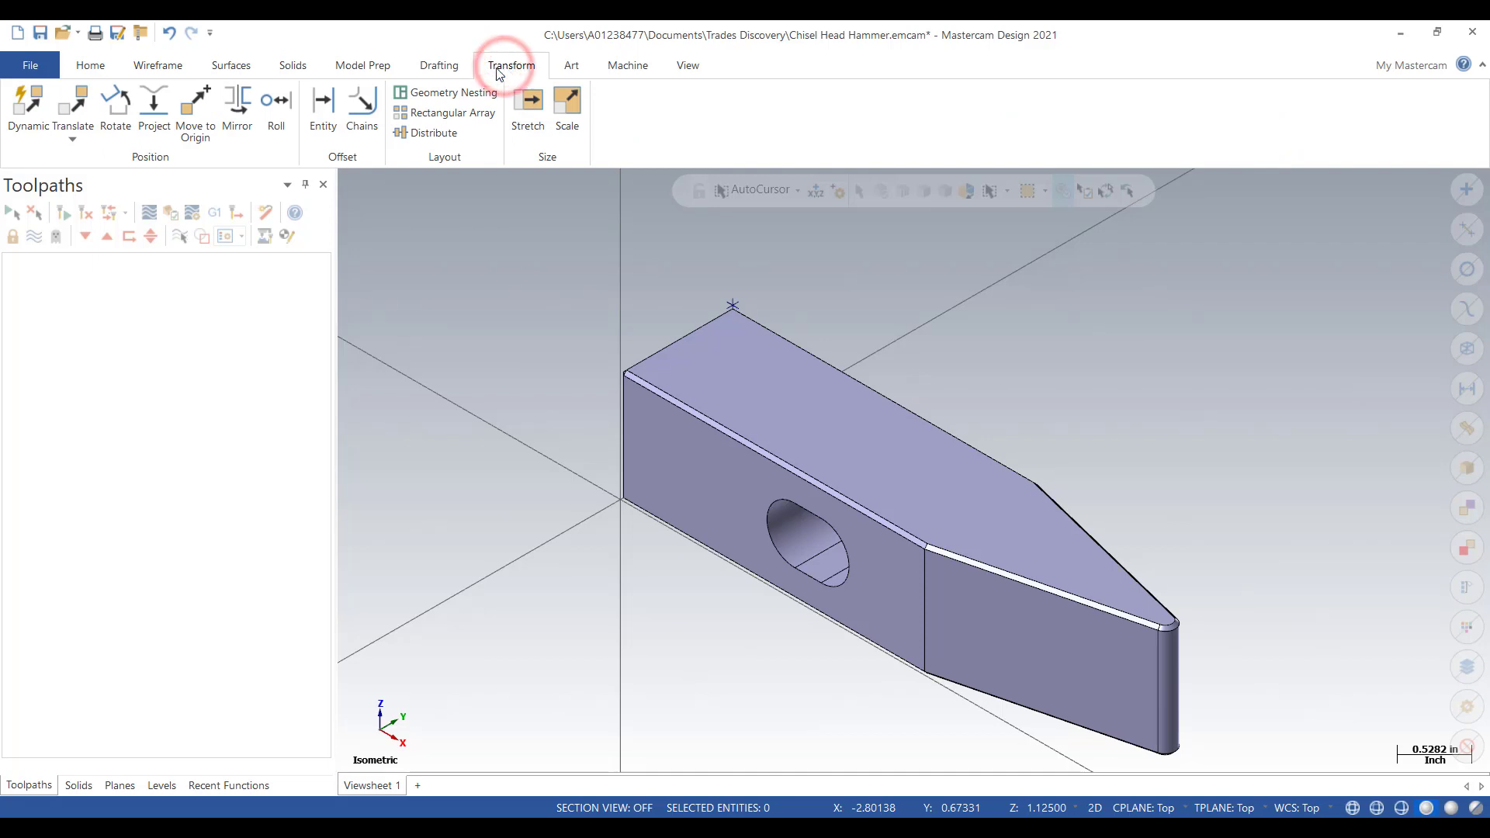
# - Start a Dynamic transform with the hammer head solid and the corner point as the selected entities
pyautogui.click(31, 105)
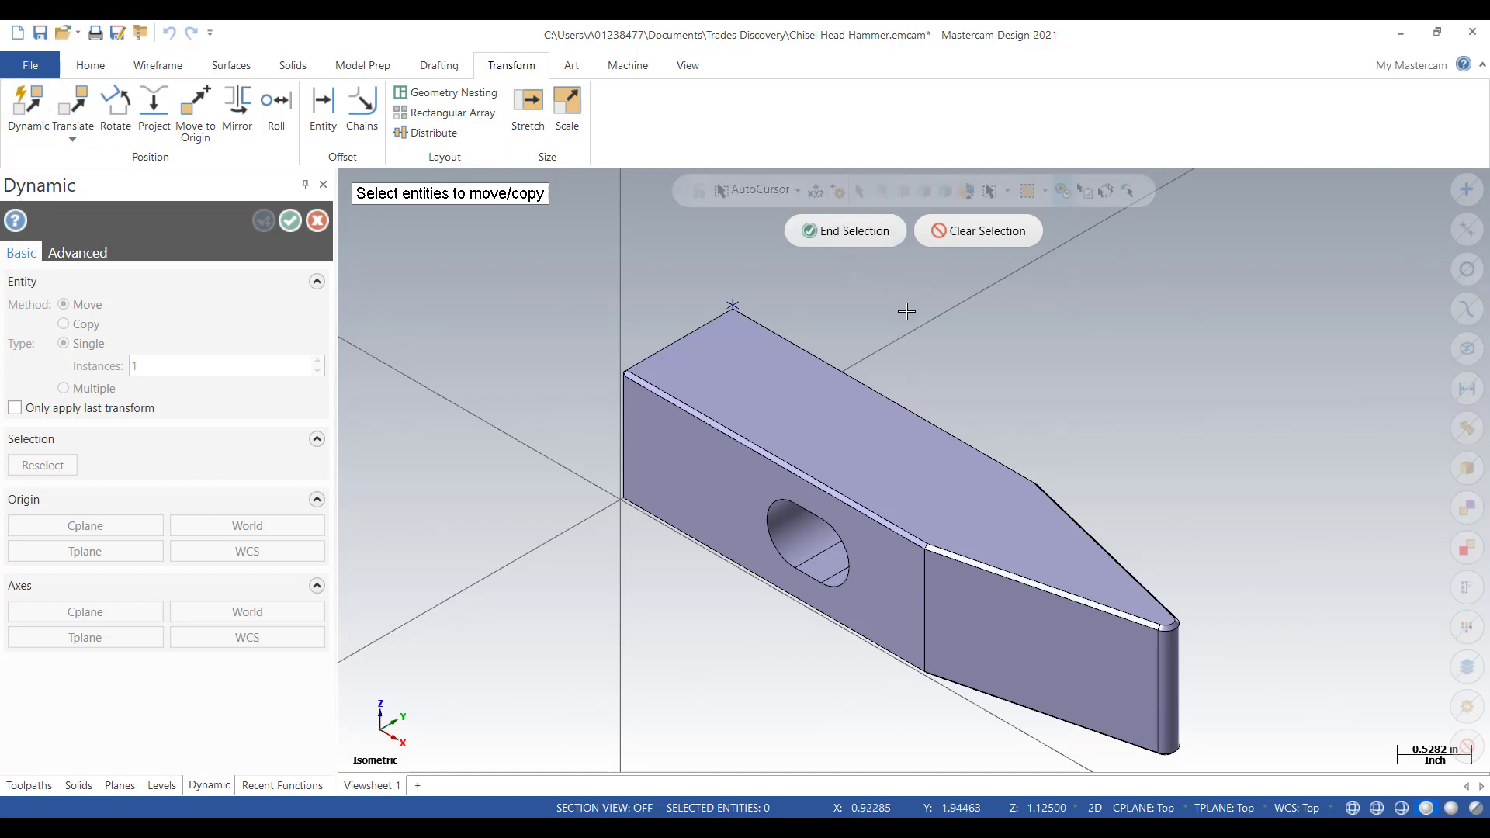
pyautogui.click(719, 402)
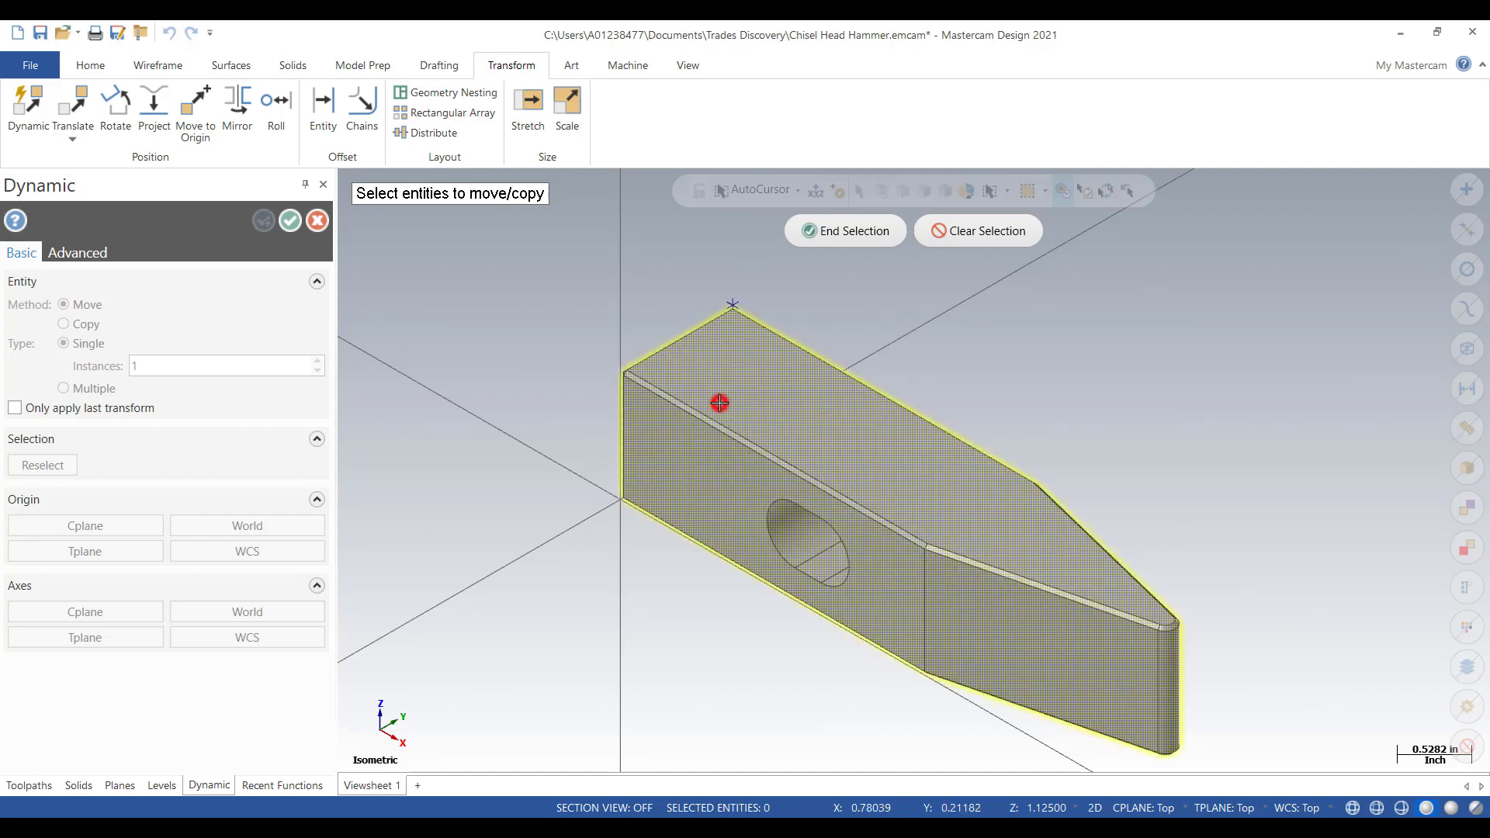
pyautogui.click(735, 301)
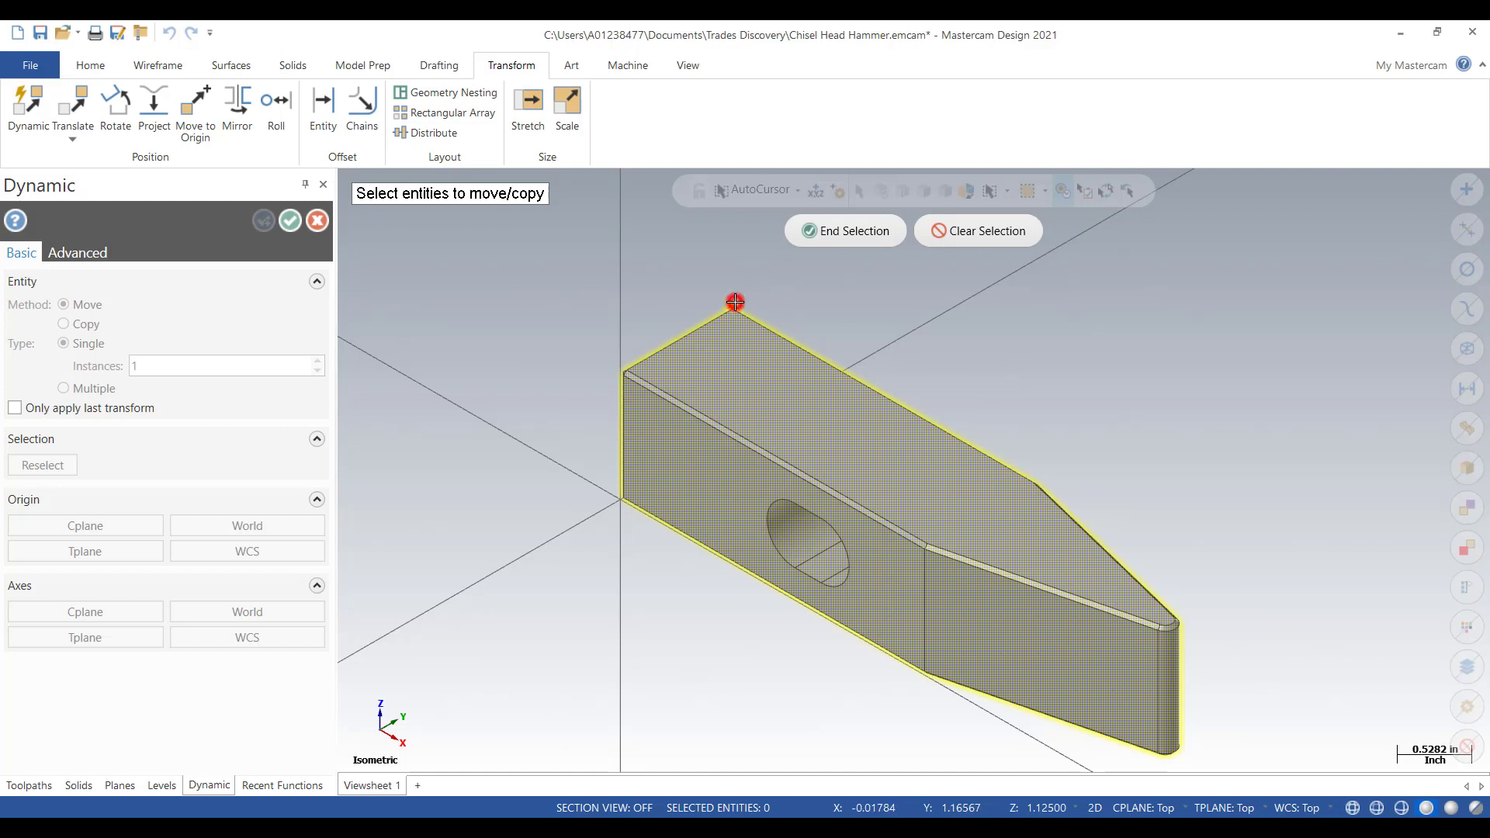
pyautogui.click(838, 233)
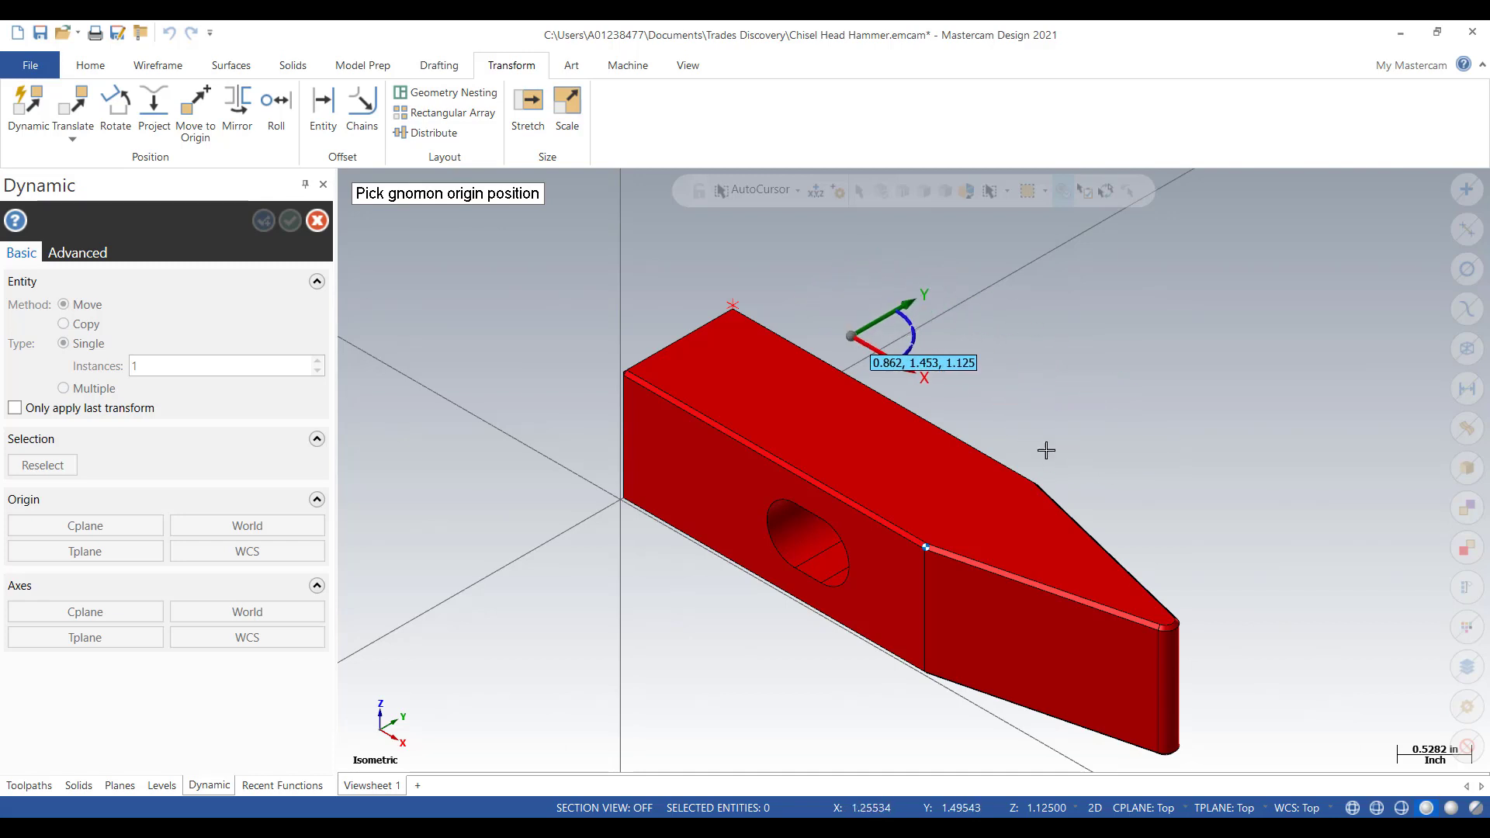
# - Switch to 3D construction mode and place the gnomon origin on the corner point above the hammer's square end
pyautogui.click(1094, 808)
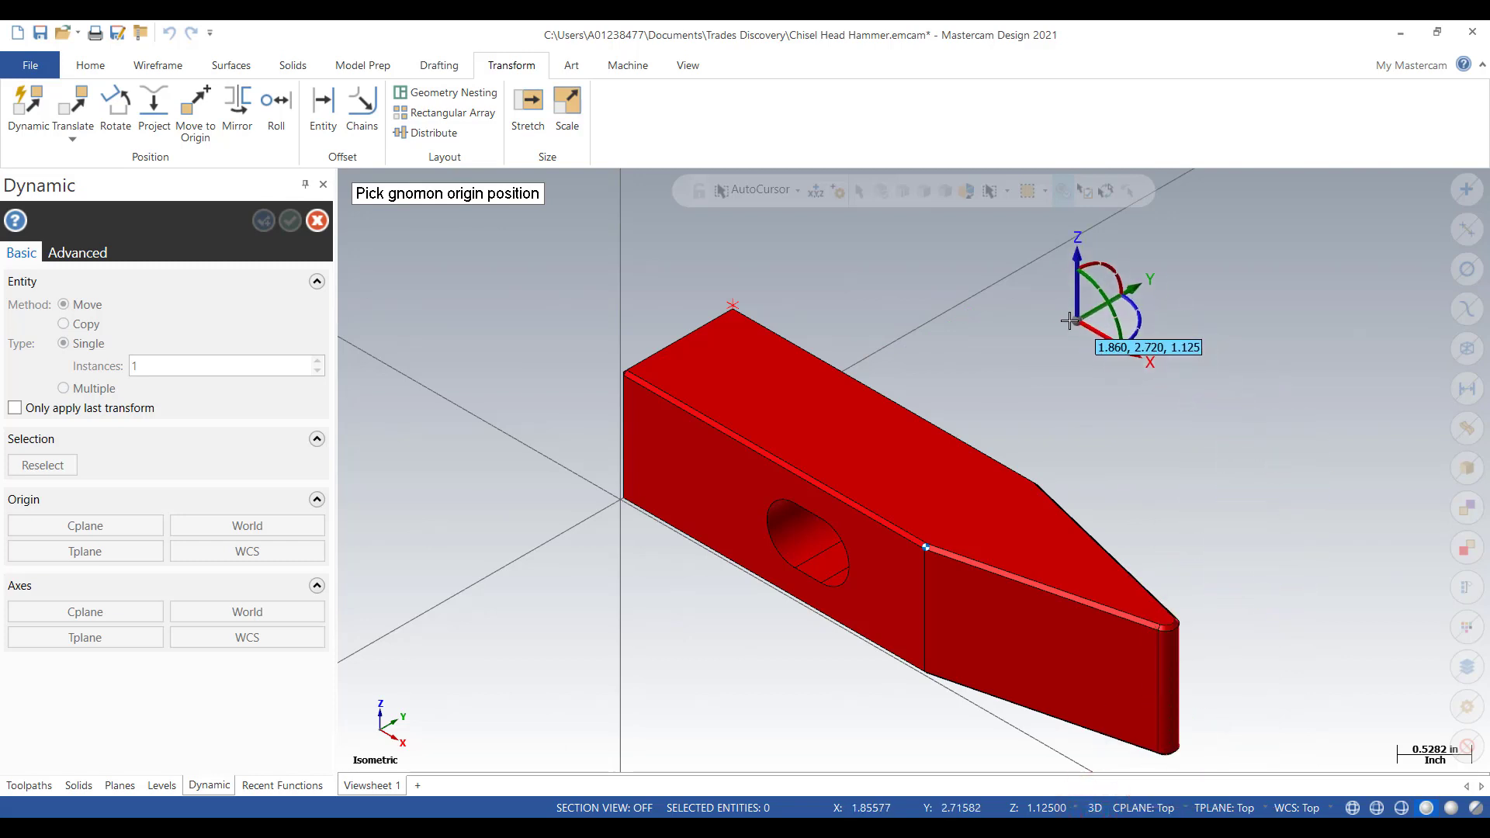
pyautogui.scroll(3, 717, 264)
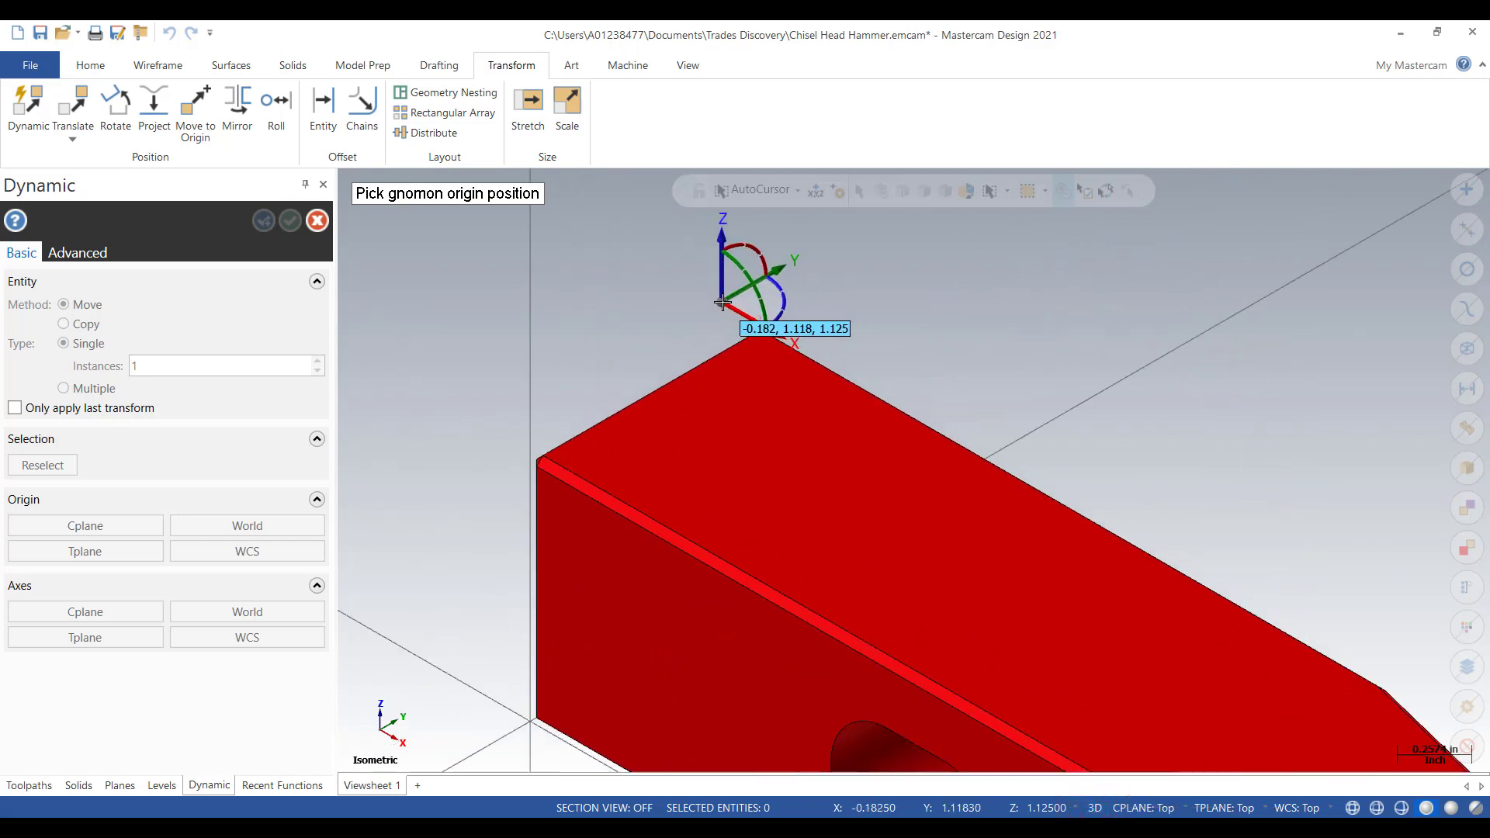
pyautogui.scroll(6, 722, 303)
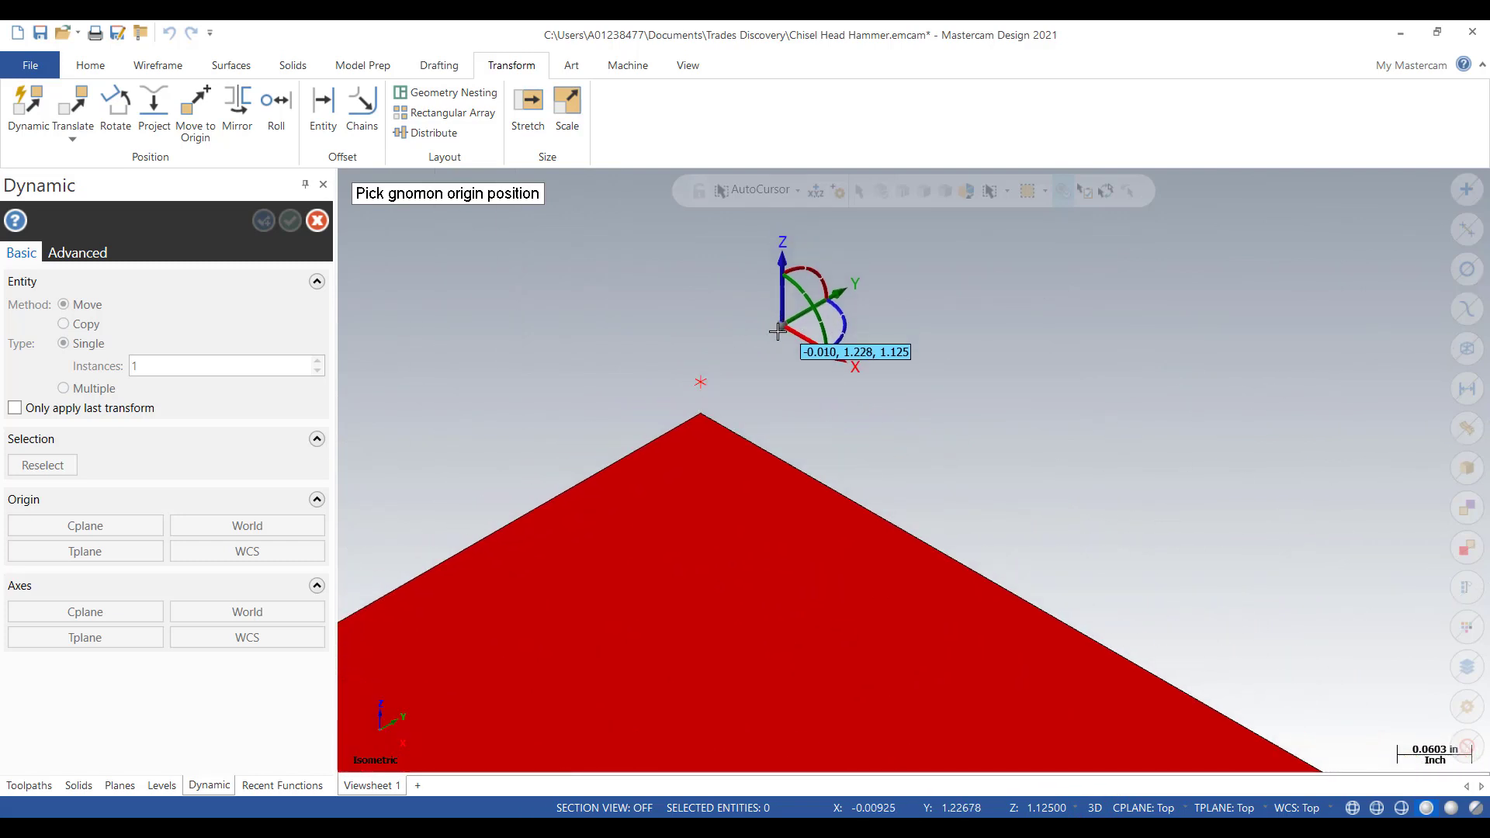
pyautogui.click(701, 386)
pyautogui.scroll(-2, 1121, 342)
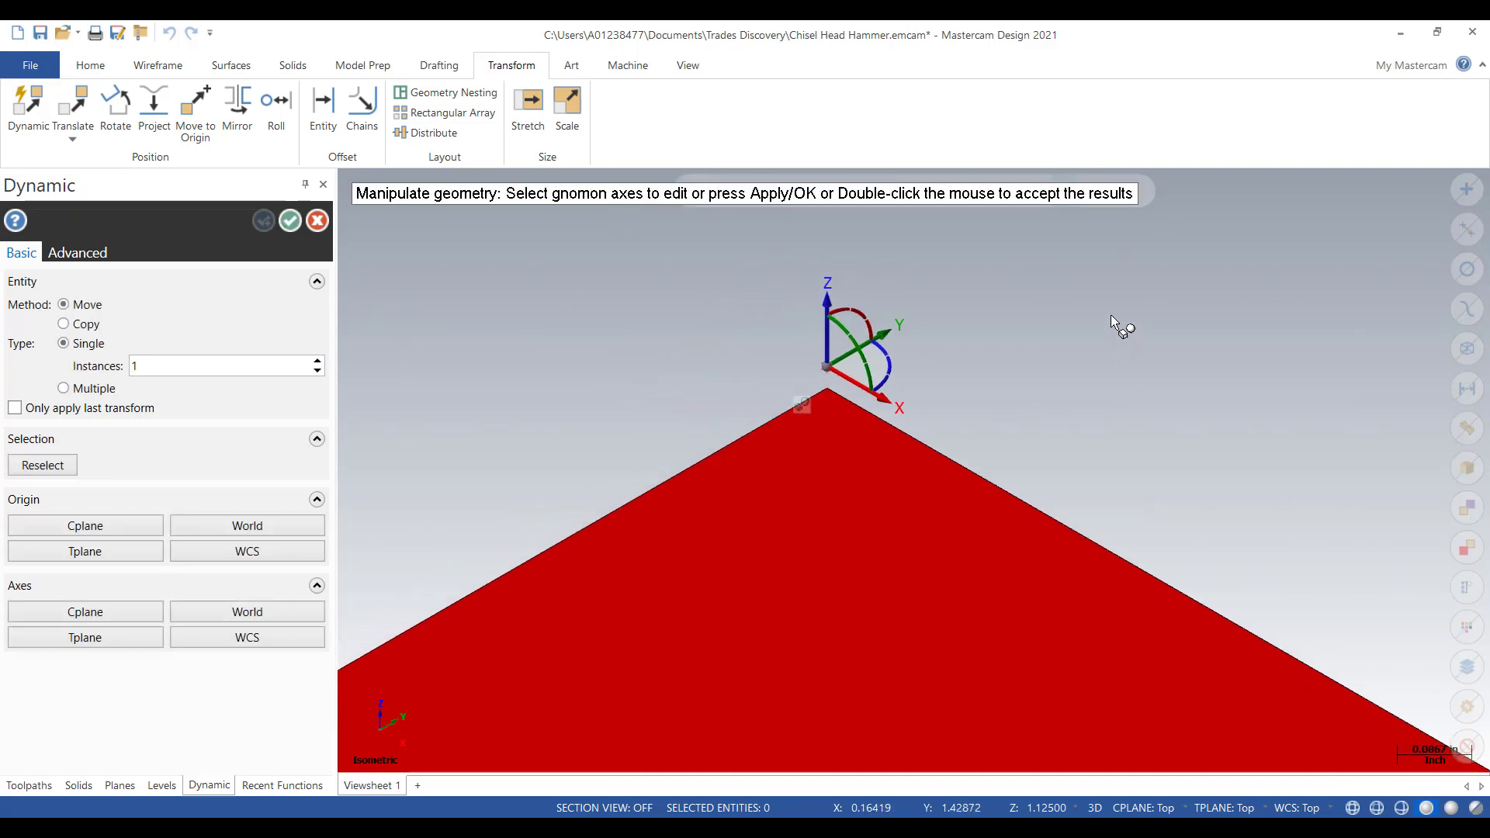
pyautogui.scroll(-5, 861, 310)
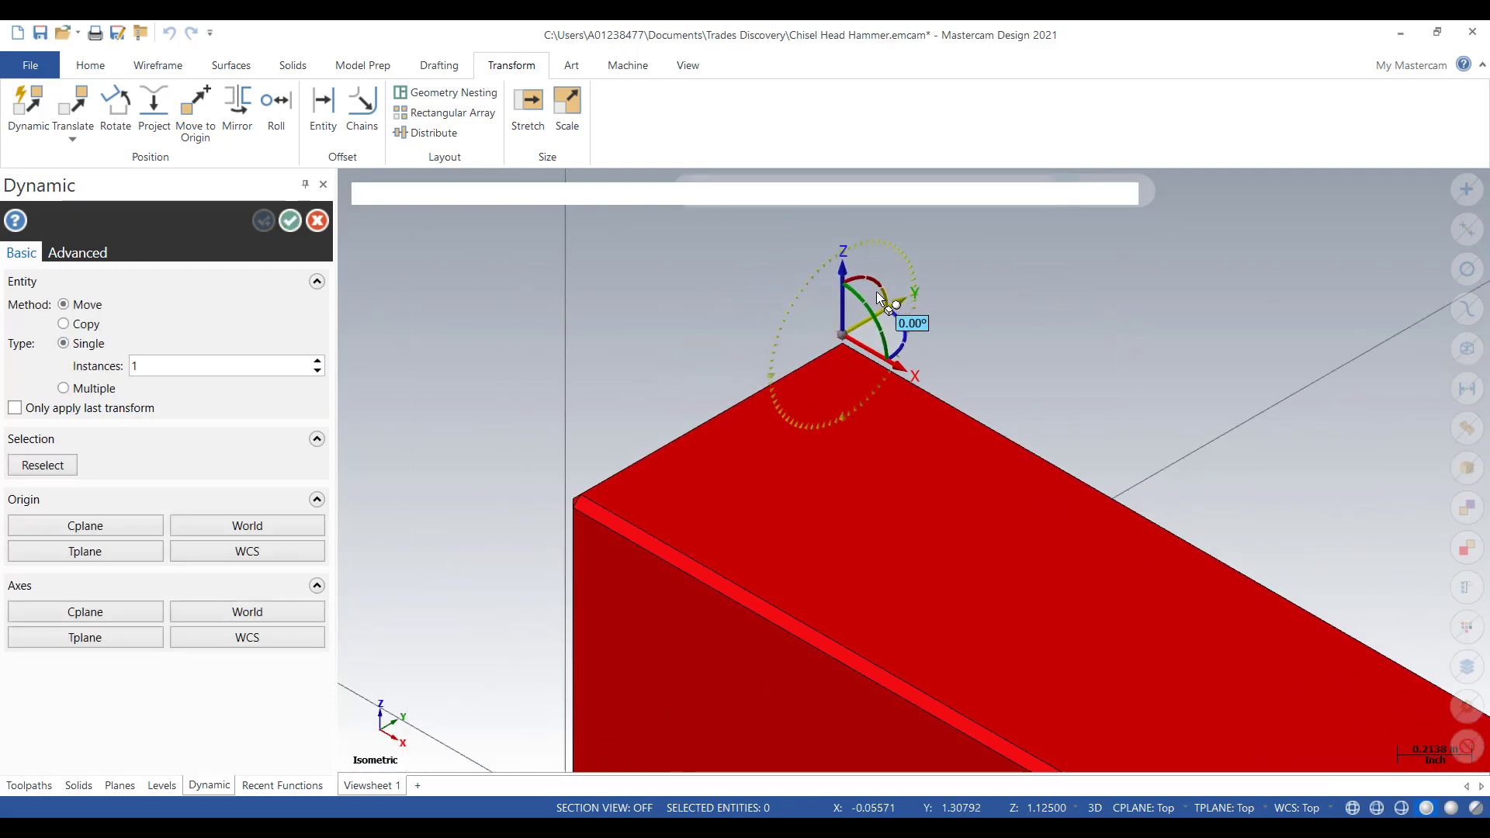
pyautogui.scroll(-2, 776, 310)
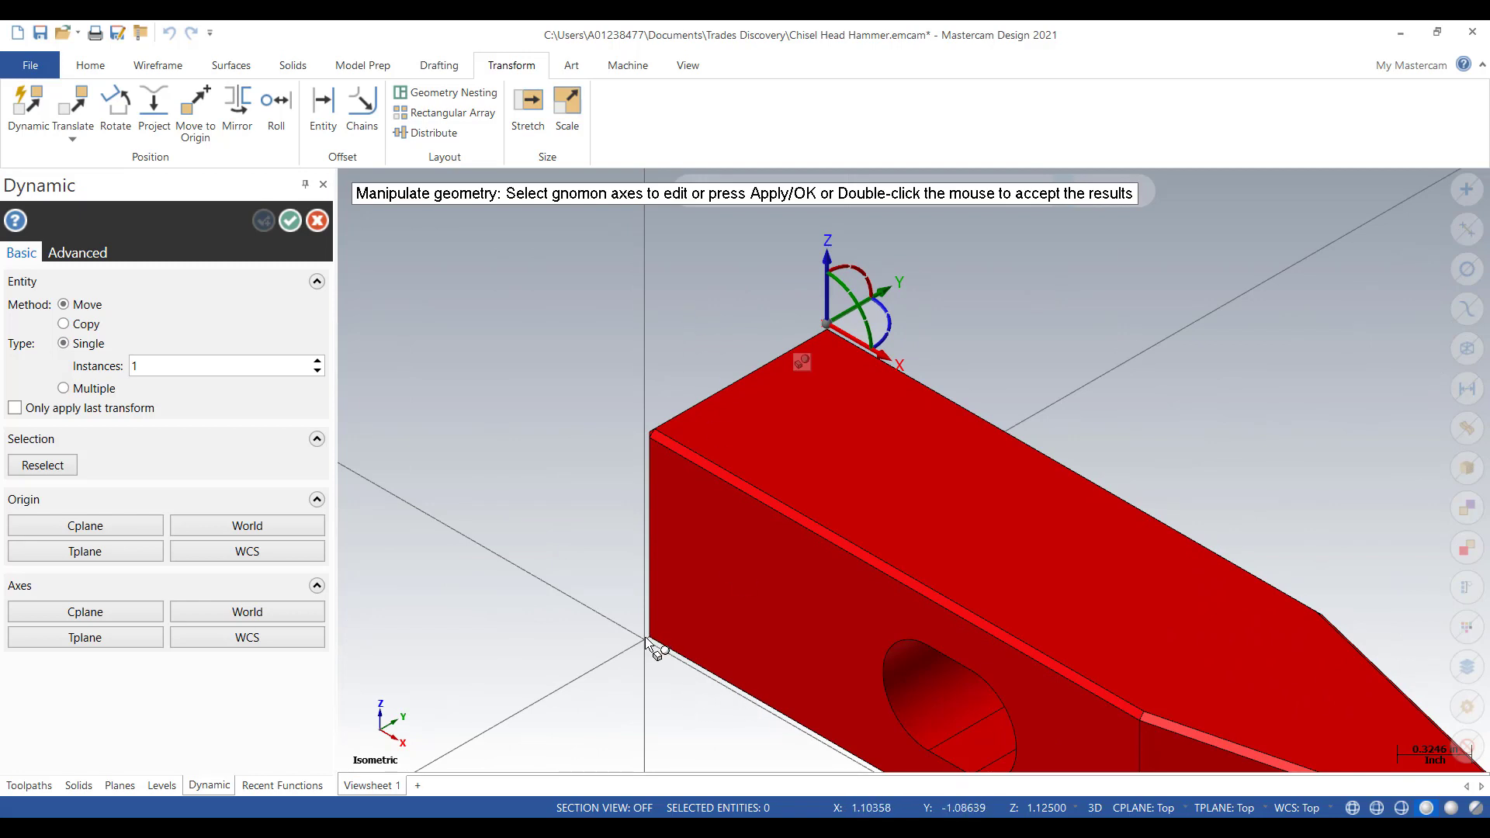
# - Move the hammer head and corner point by the gnomon origin to the axes origin at 0, 0, 0, and accept the transform
pyautogui.click(824, 324)
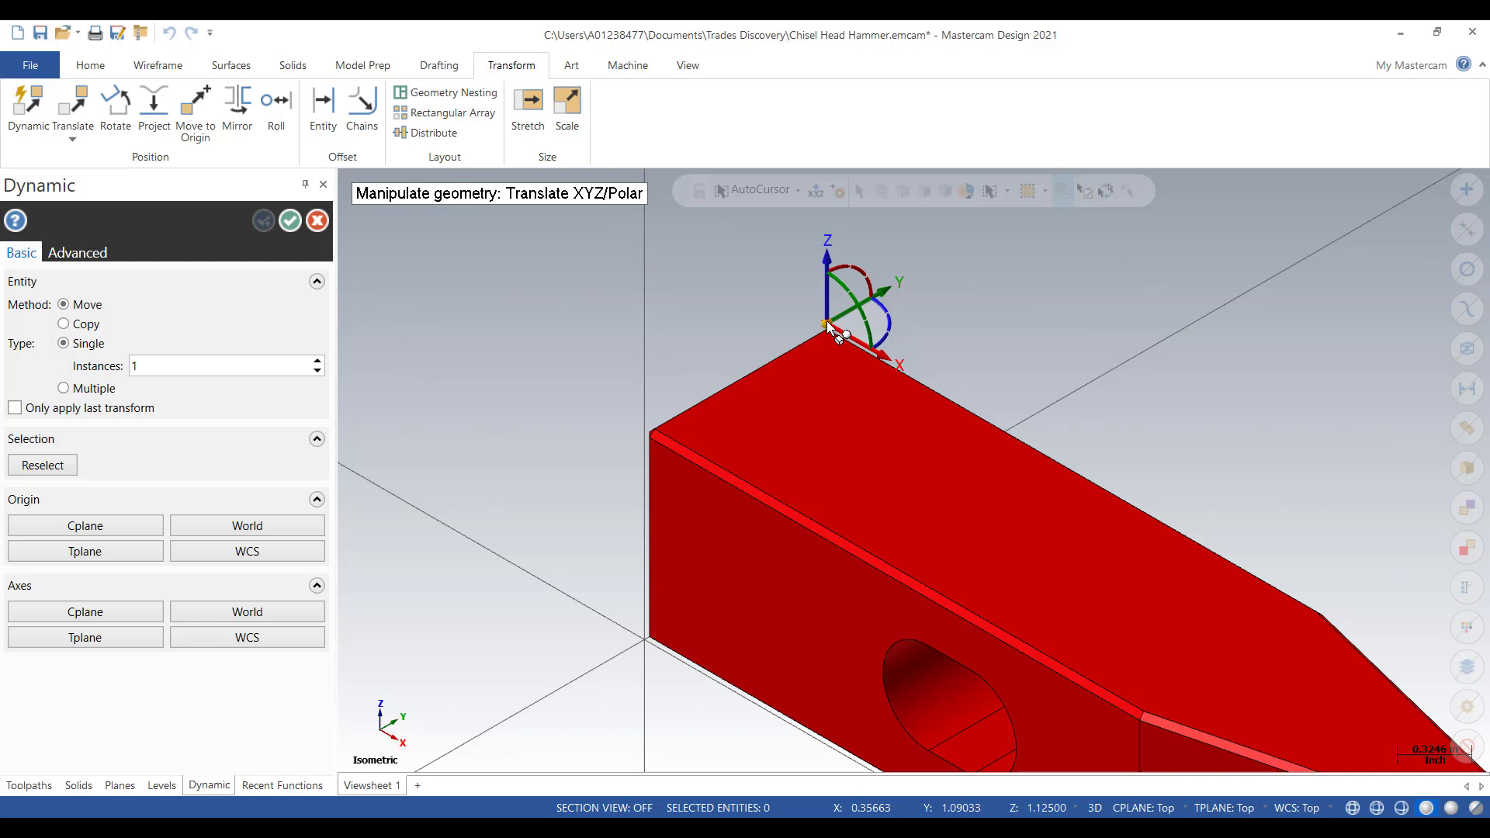
pyautogui.click(826, 319)
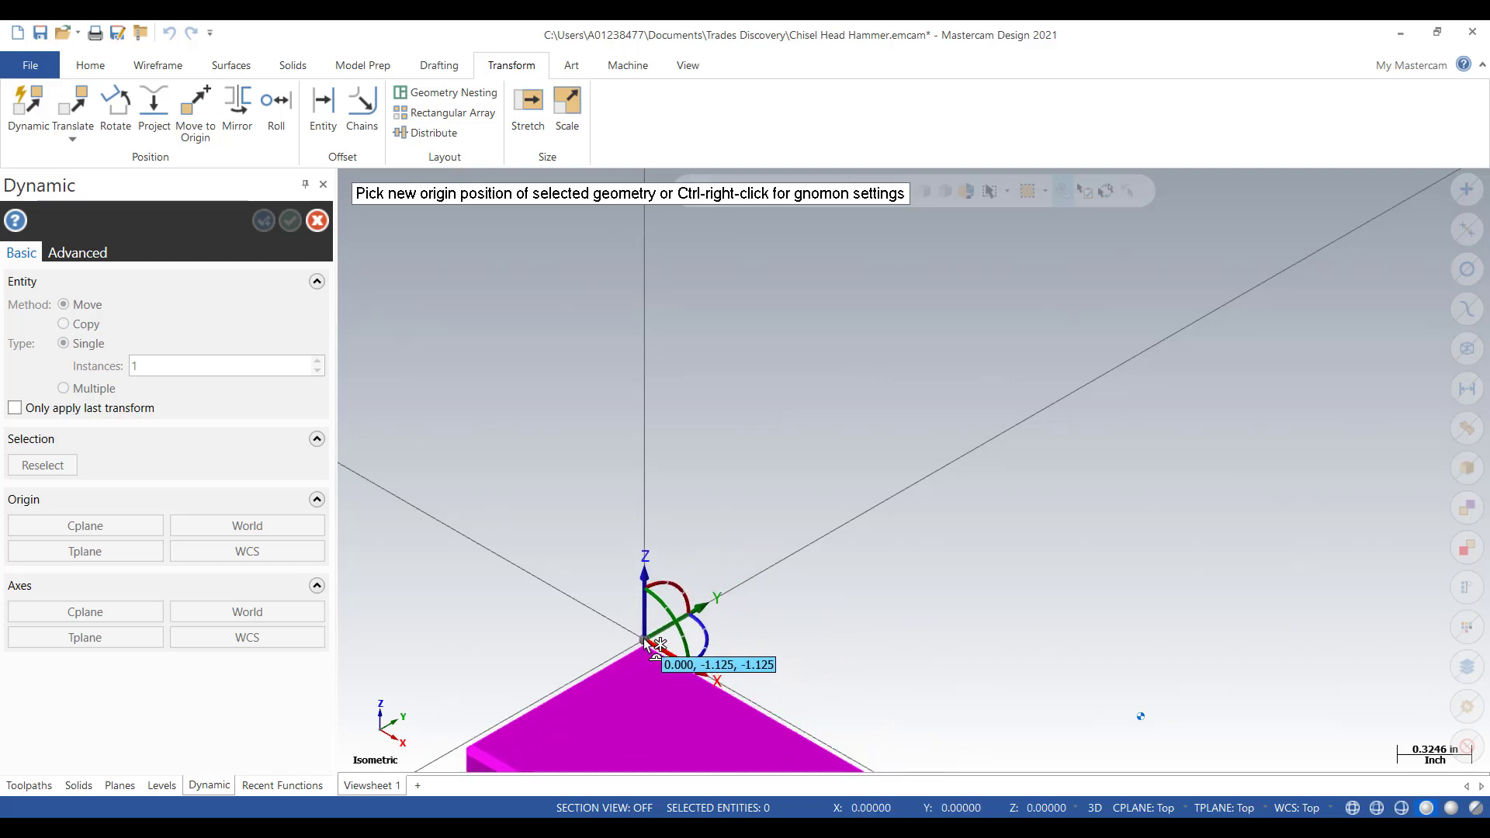
pyautogui.click(645, 641)
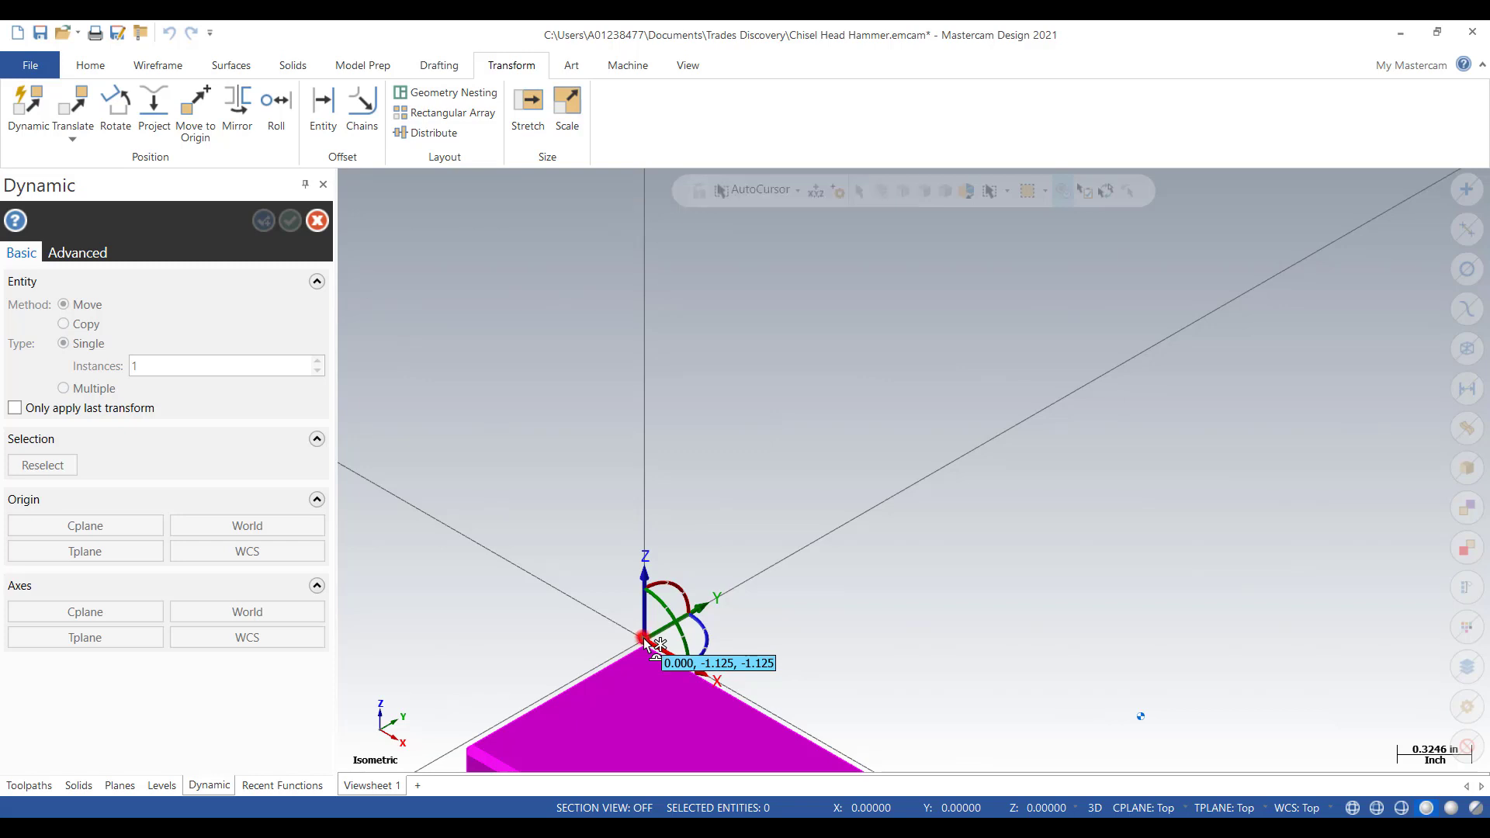
pyautogui.scroll(-1, 828, 397)
pyautogui.scroll(-3, 776, 380)
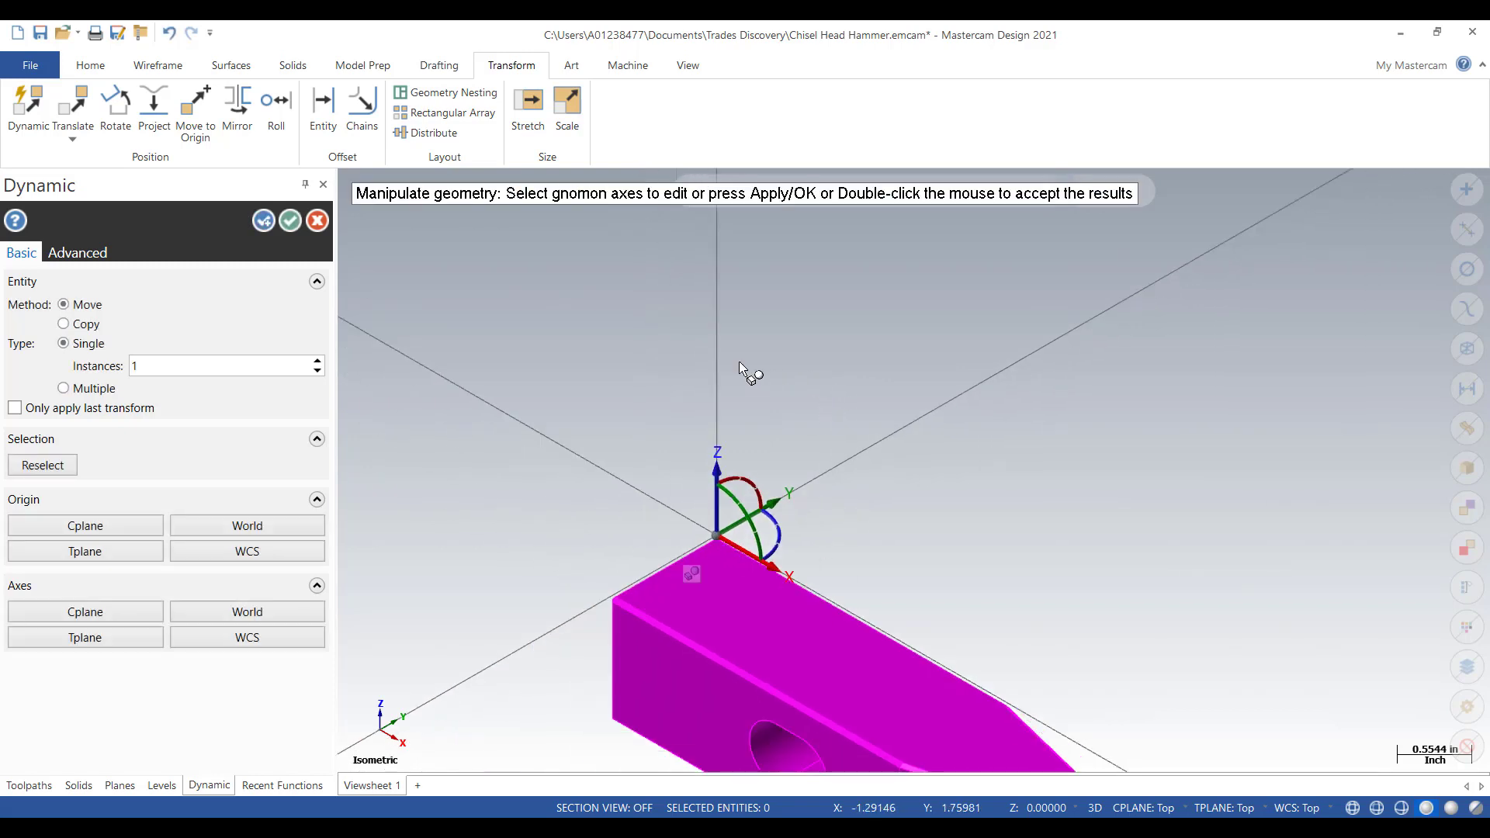
pyautogui.click(722, 341)
pyautogui.scroll(3, 654, 481)
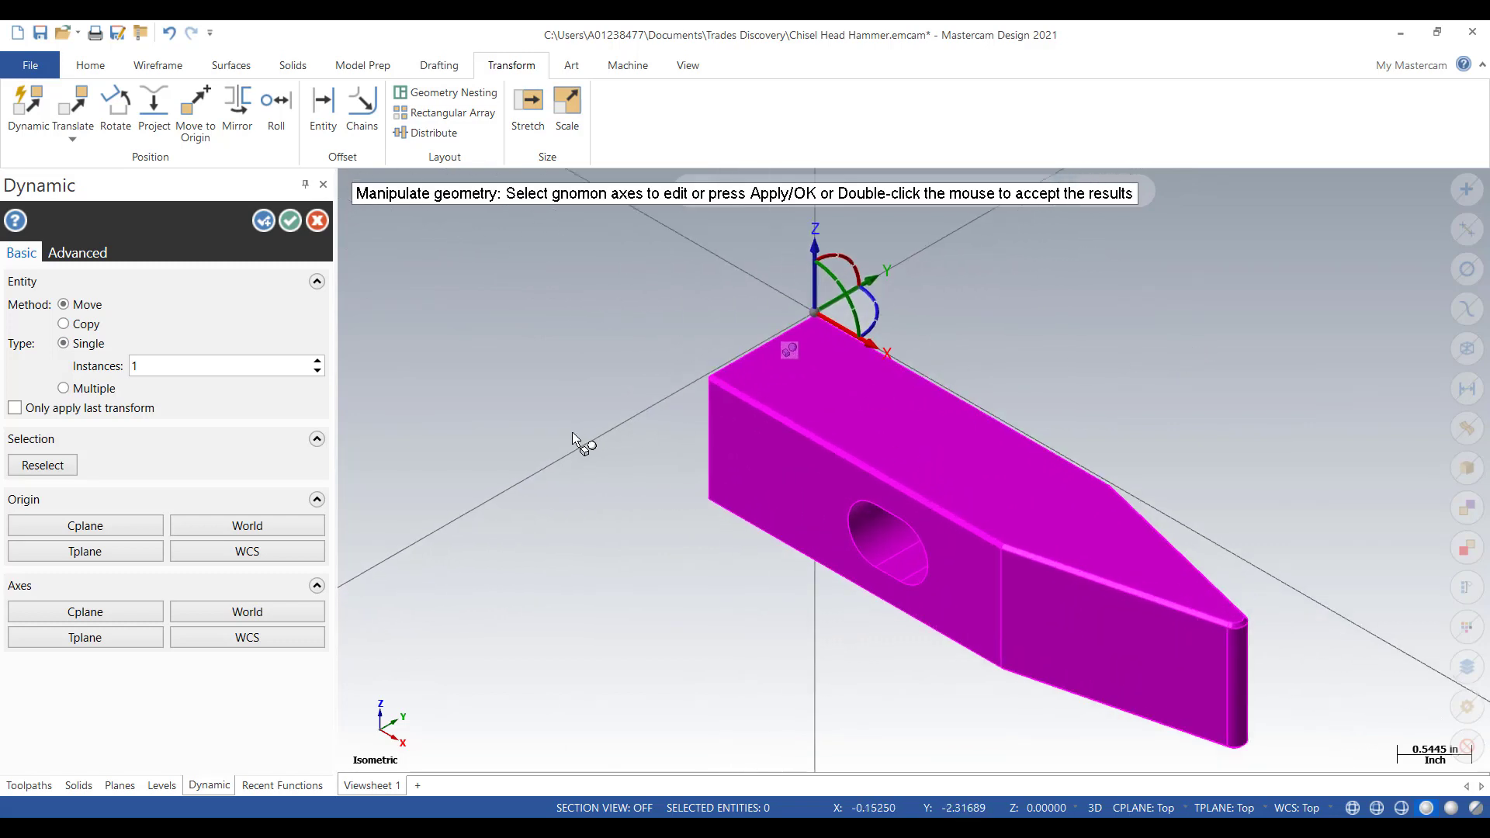
pyautogui.click(290, 221)
# - Clear the transform colors from the moved hammer head and point
pyautogui.scroll(-1, 519, 498)
pyautogui.scroll(-1, 519, 497)
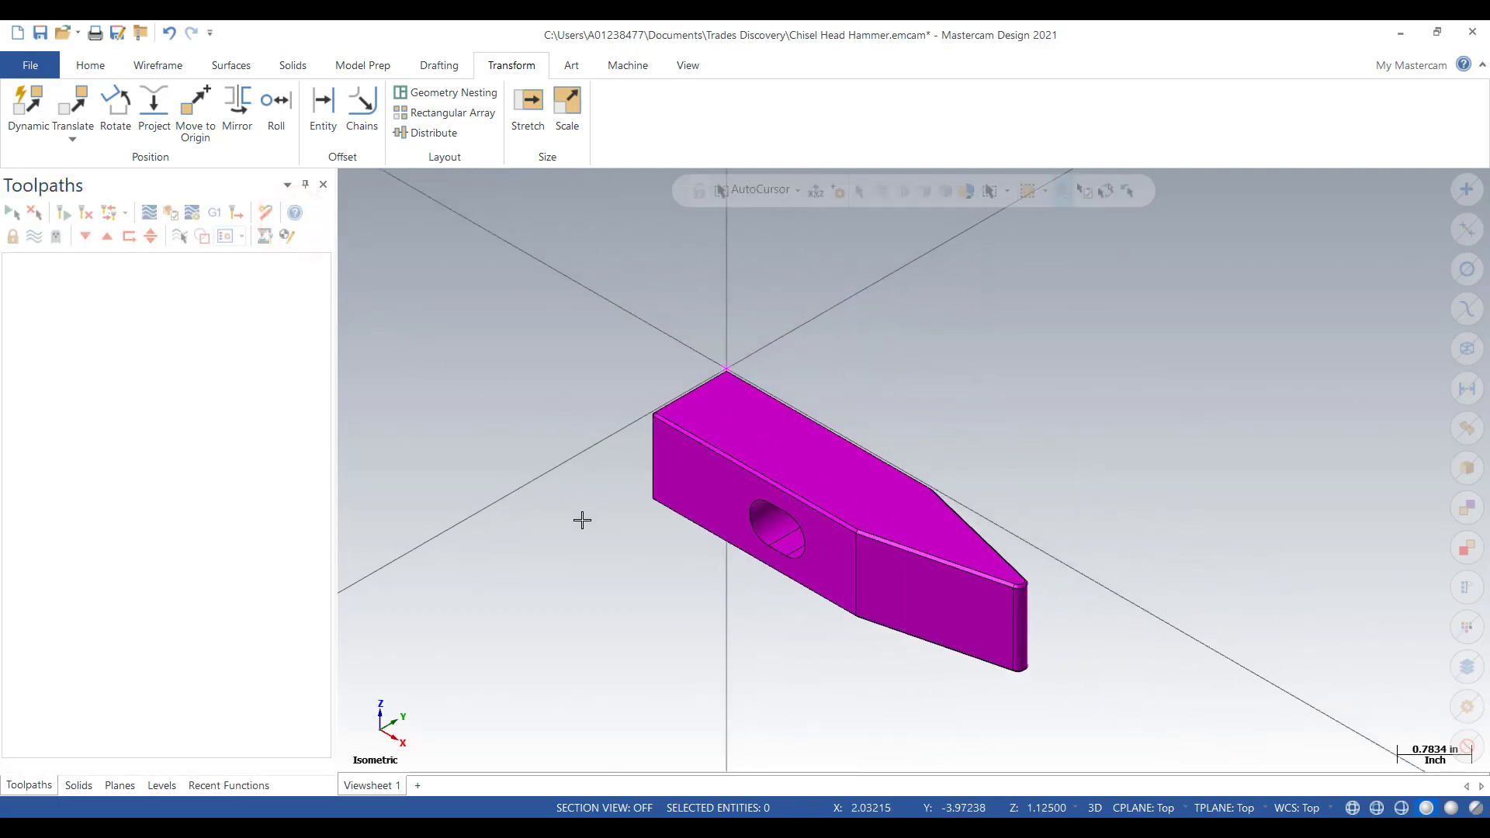
pyautogui.scroll(2, 546, 523)
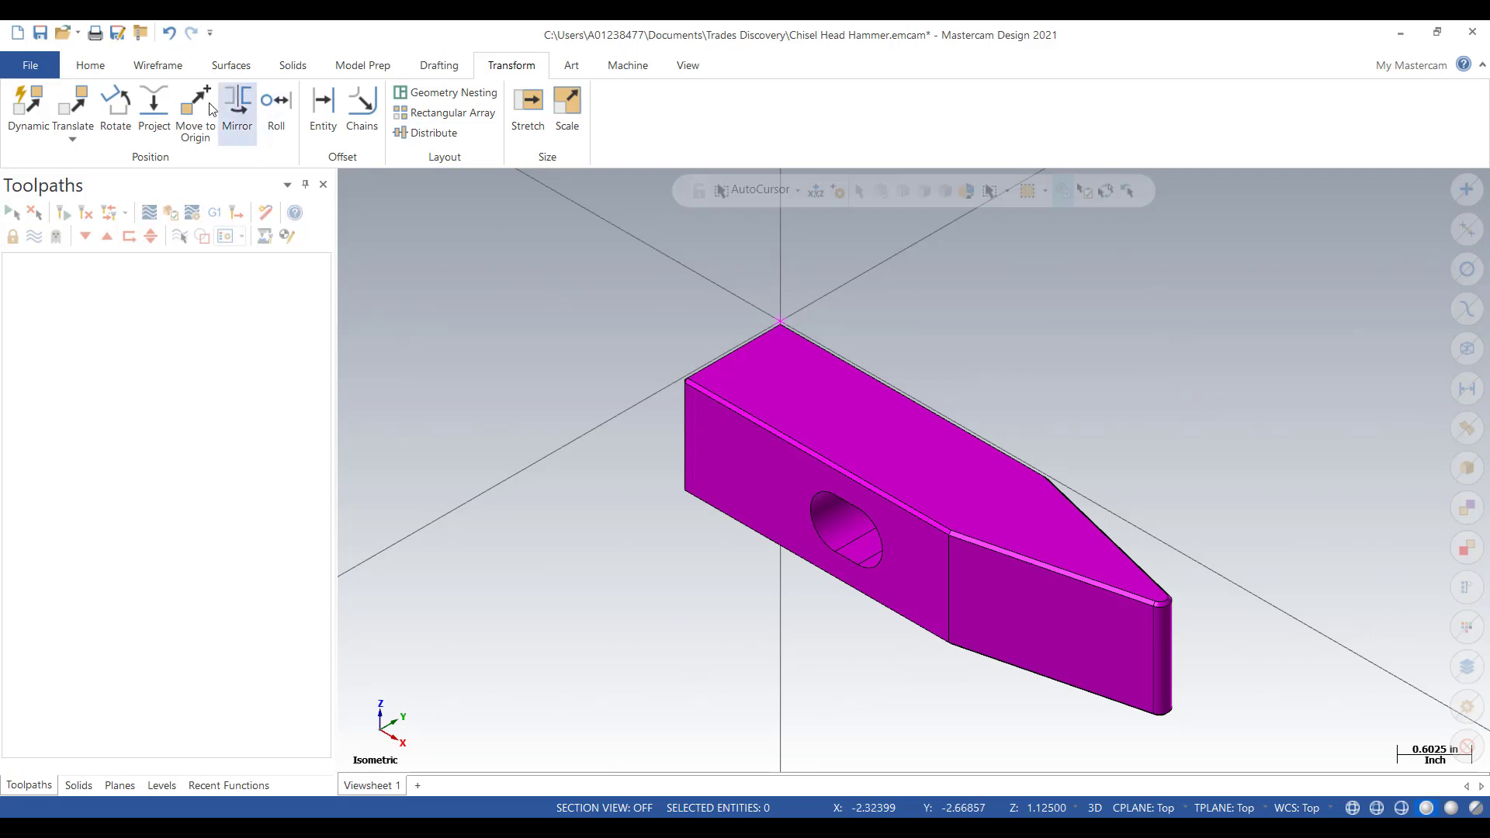
pyautogui.click(92, 66)
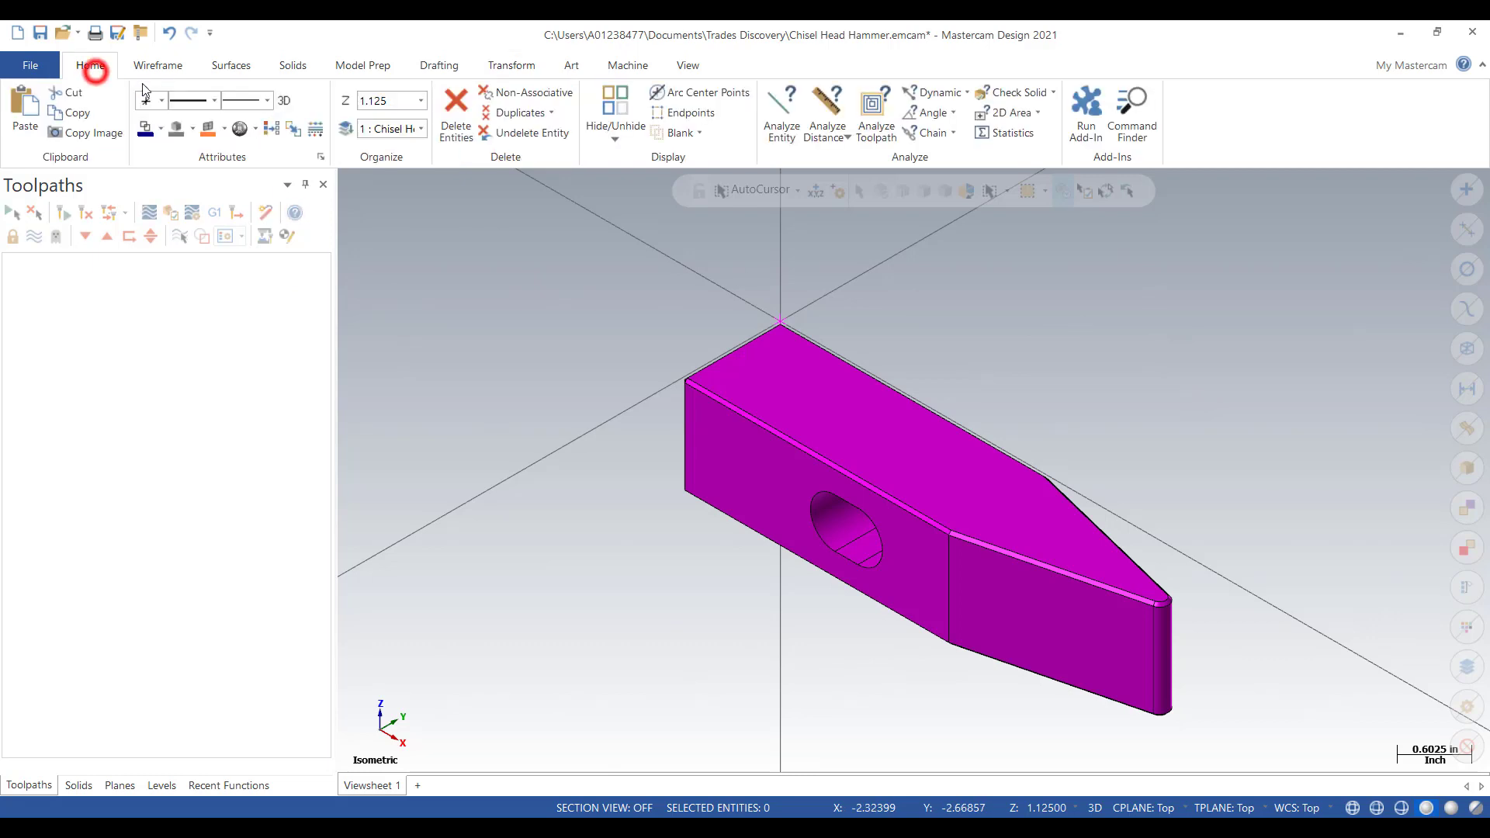
pyautogui.click(271, 130)
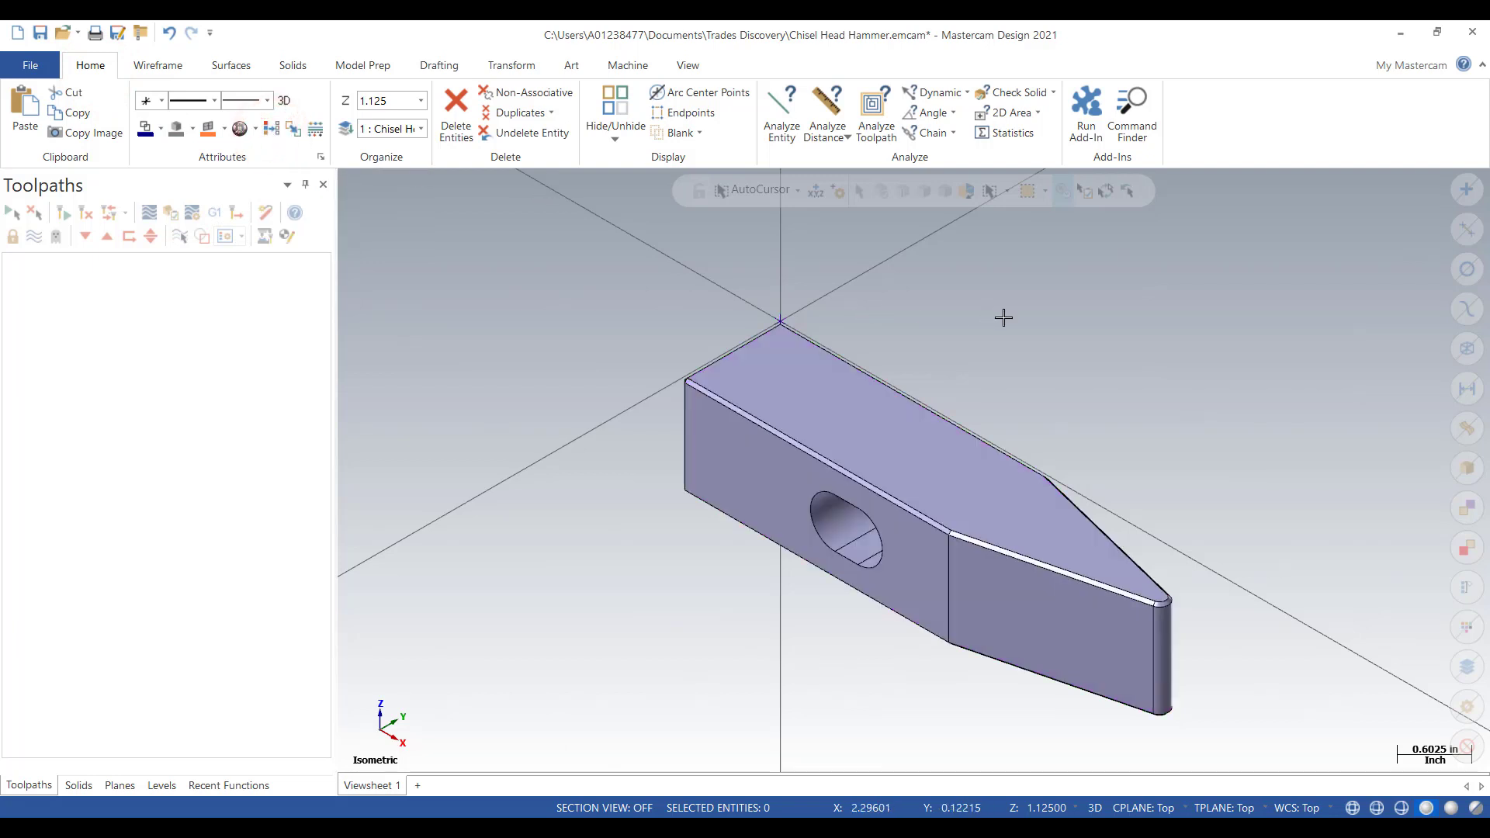
# - Examine the hammer head's corner at the origin from the top view, and return to the isometric view
pyautogui.rightClick(1155, 309)
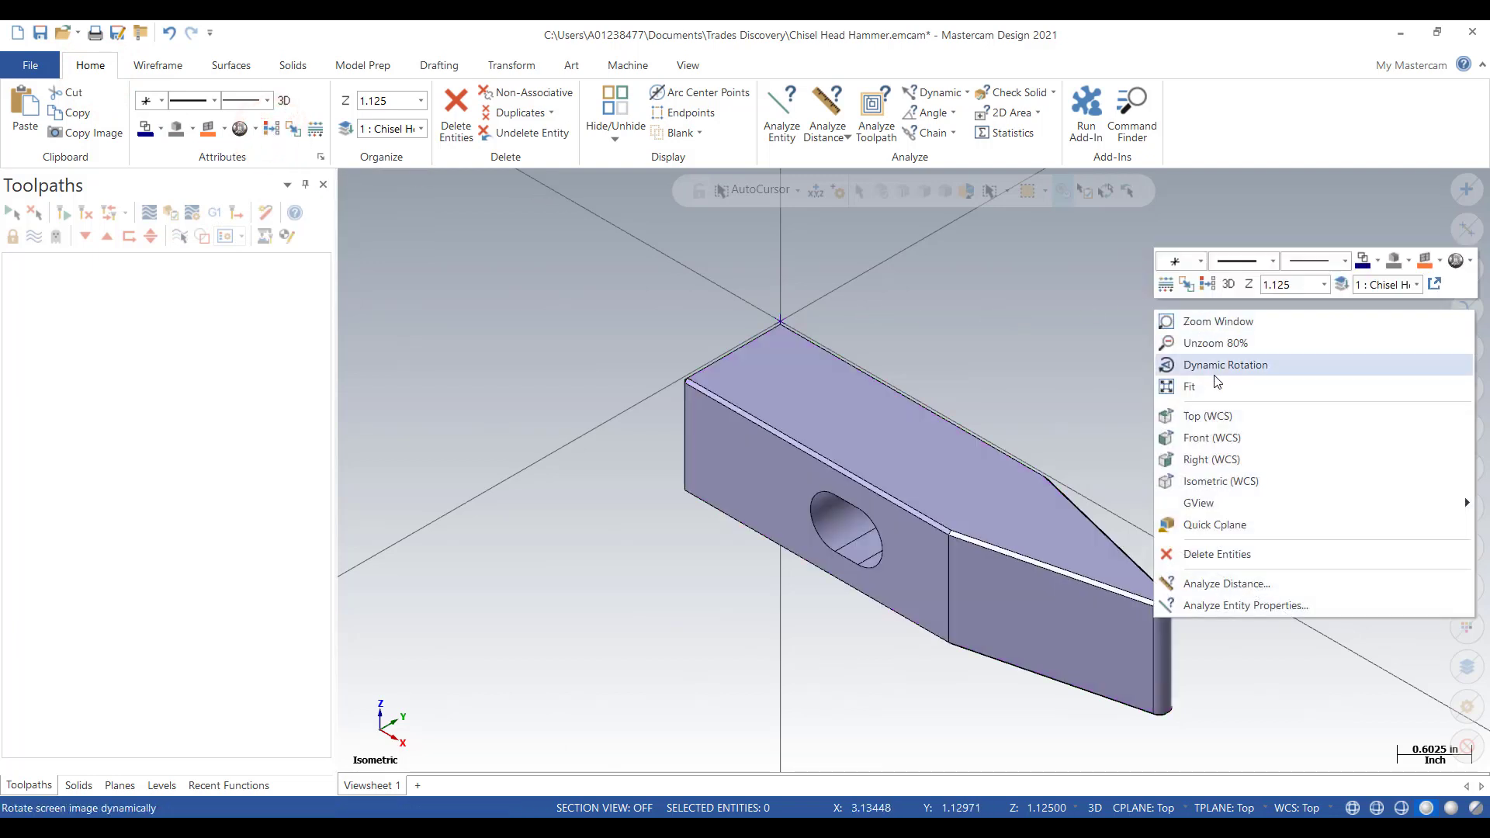
pyautogui.click(1215, 416)
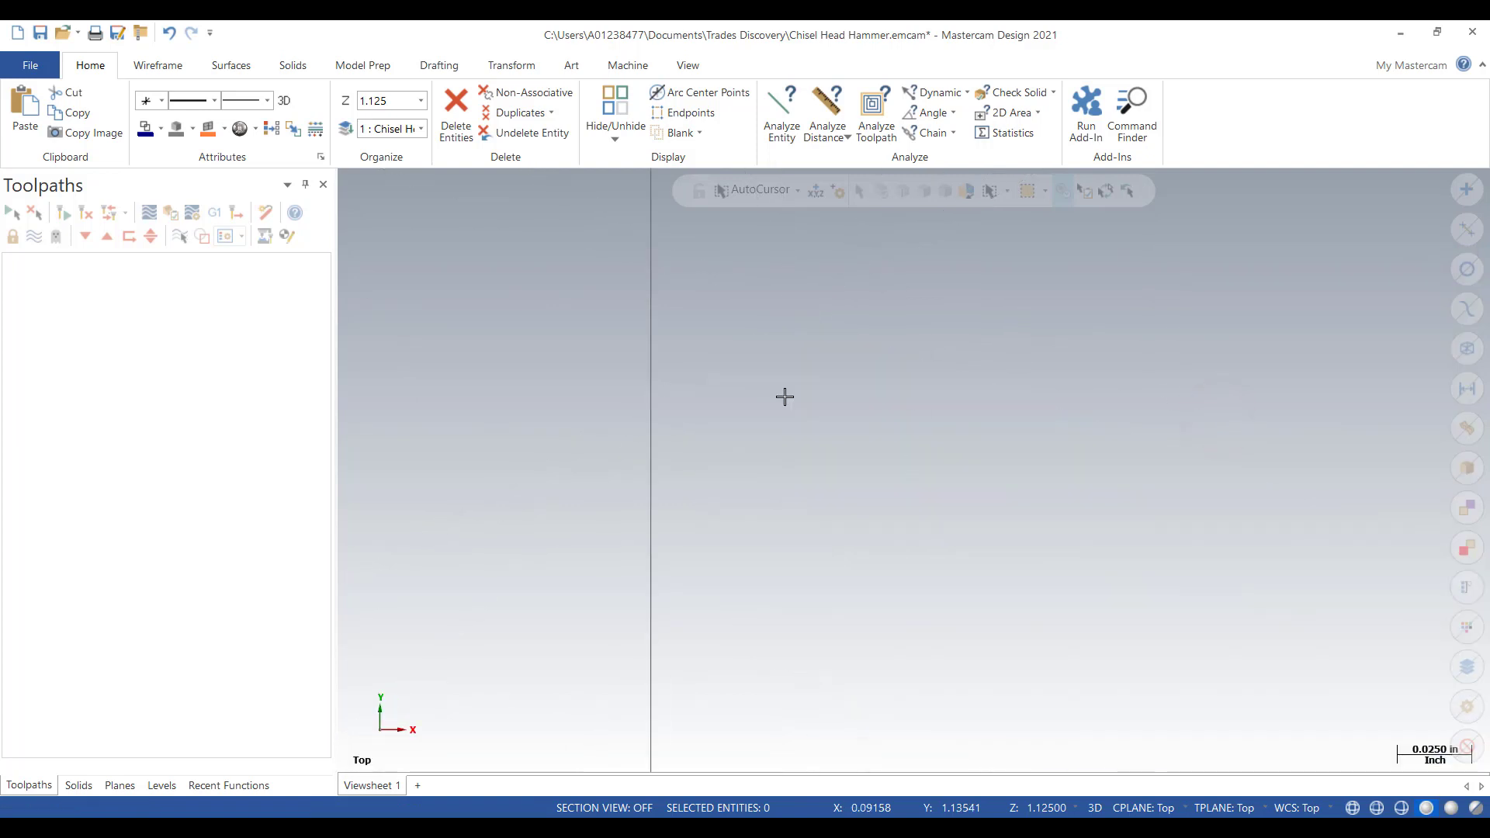
pyautogui.scroll(-5, 818, 419)
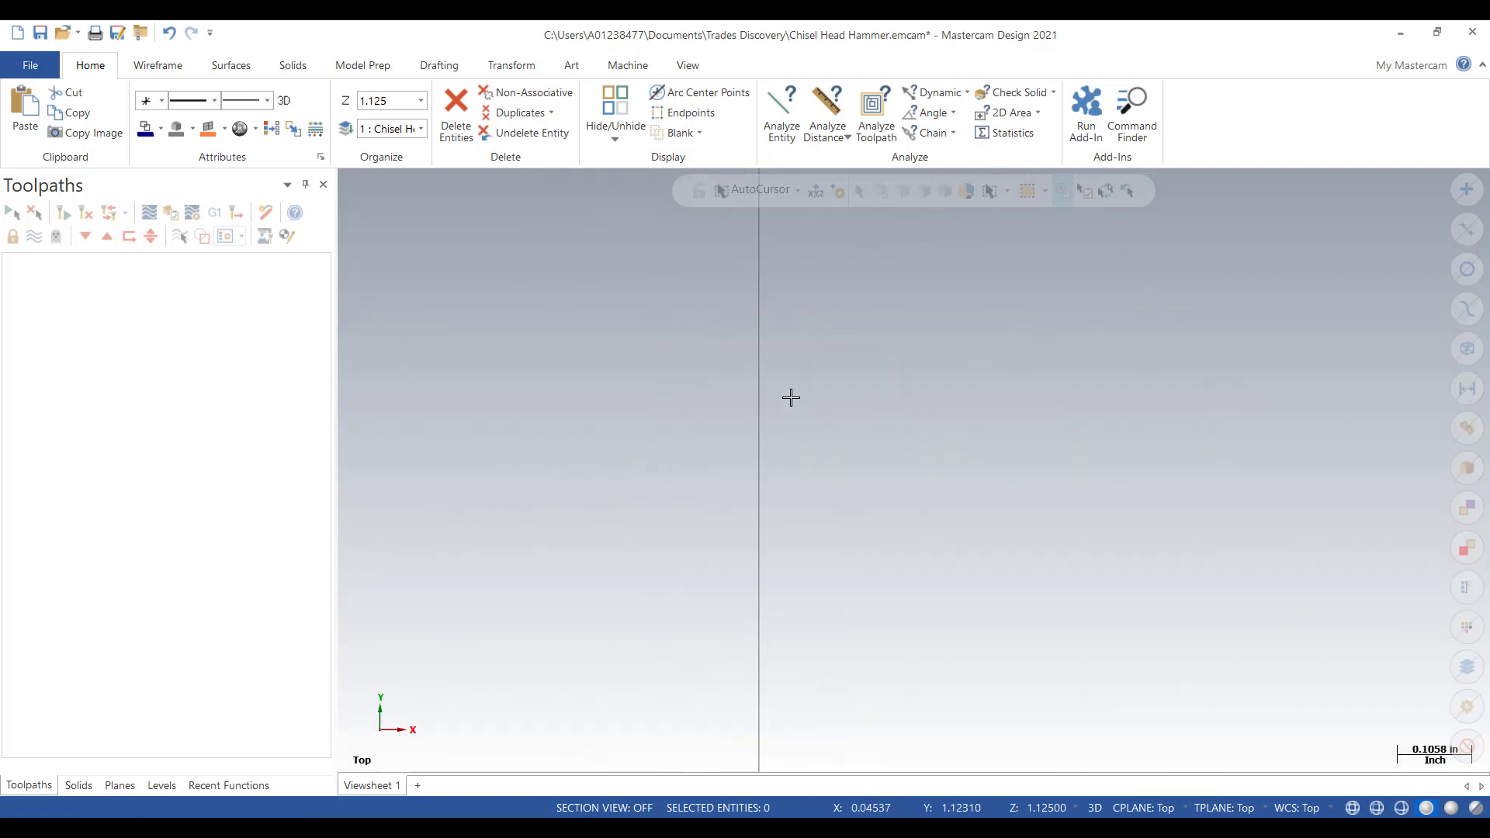
pyautogui.scroll(-4, 838, 372)
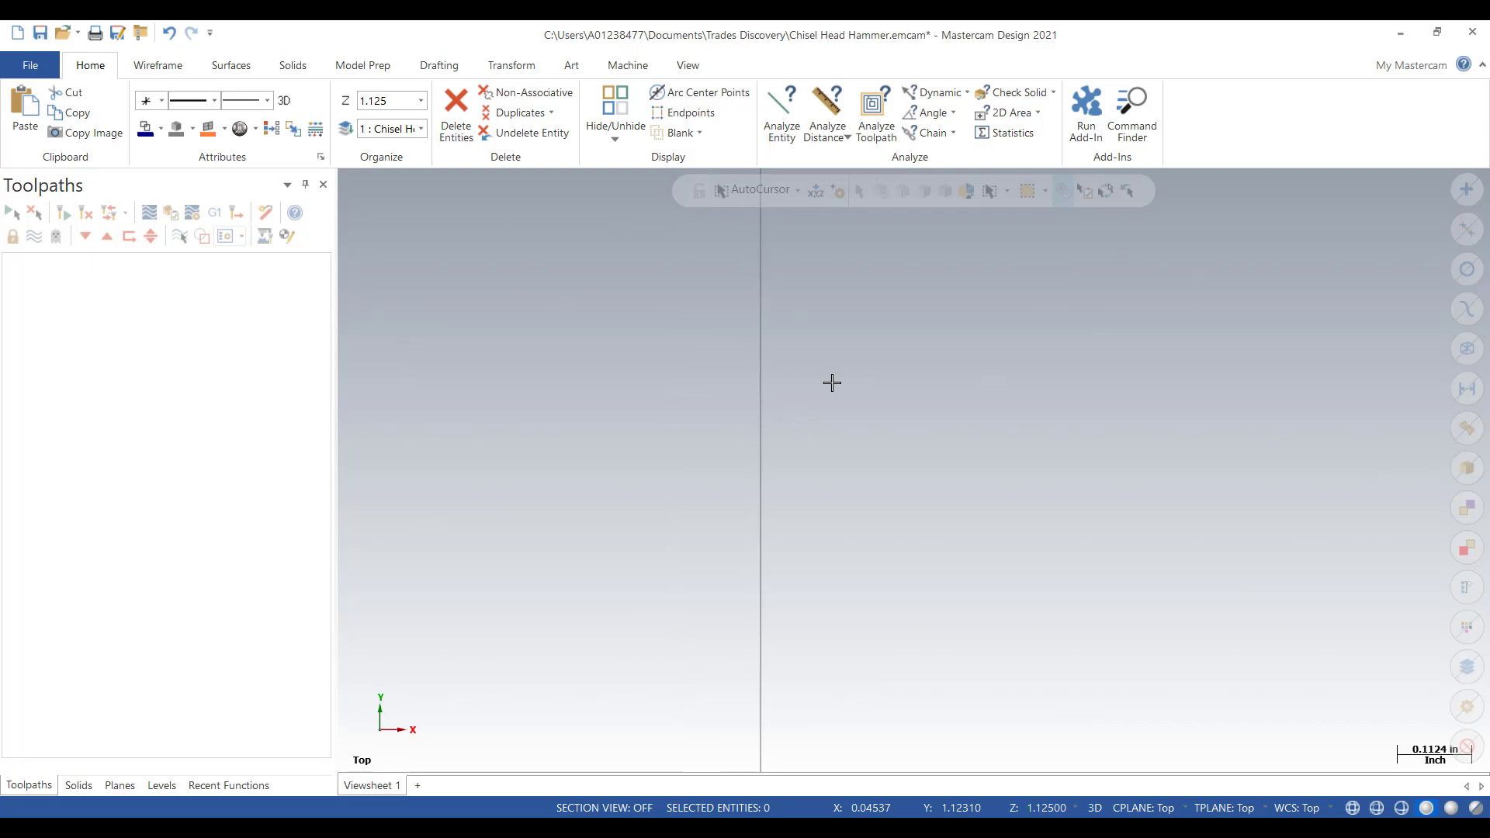
pyautogui.rightClick(975, 342)
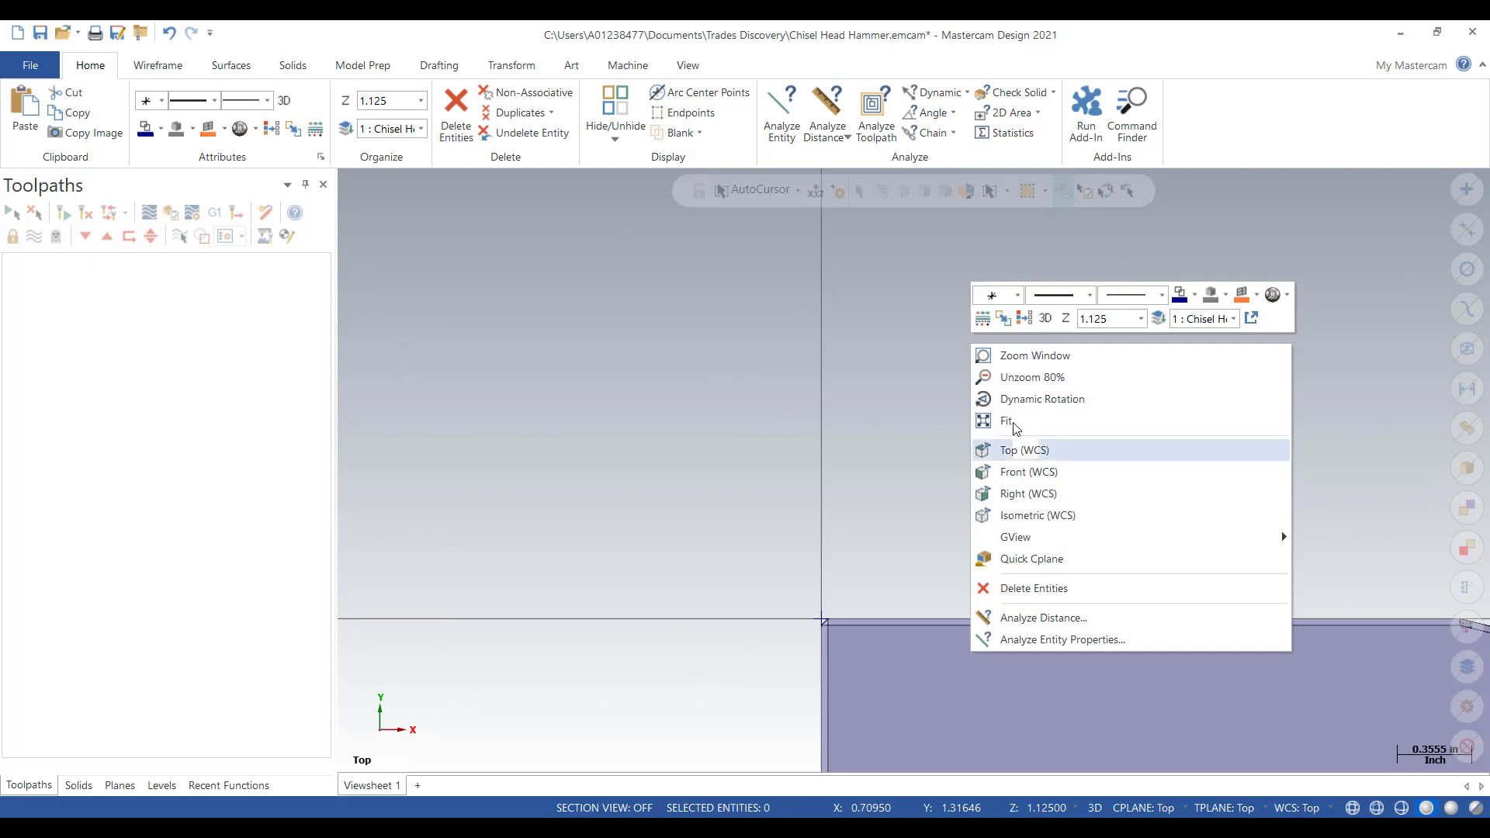
pyautogui.click(1025, 450)
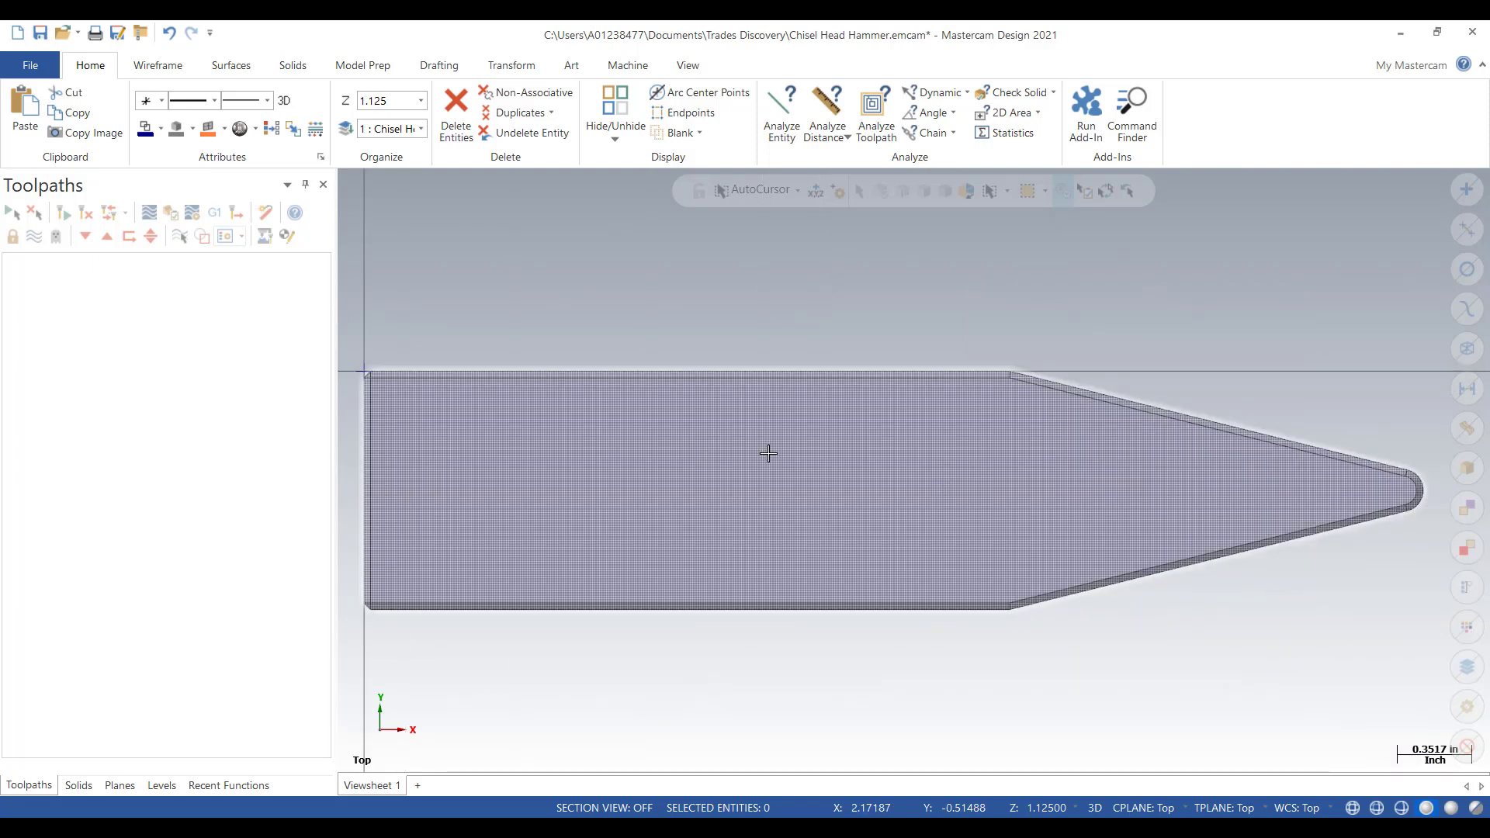
pyautogui.scroll(-3, 523, 456)
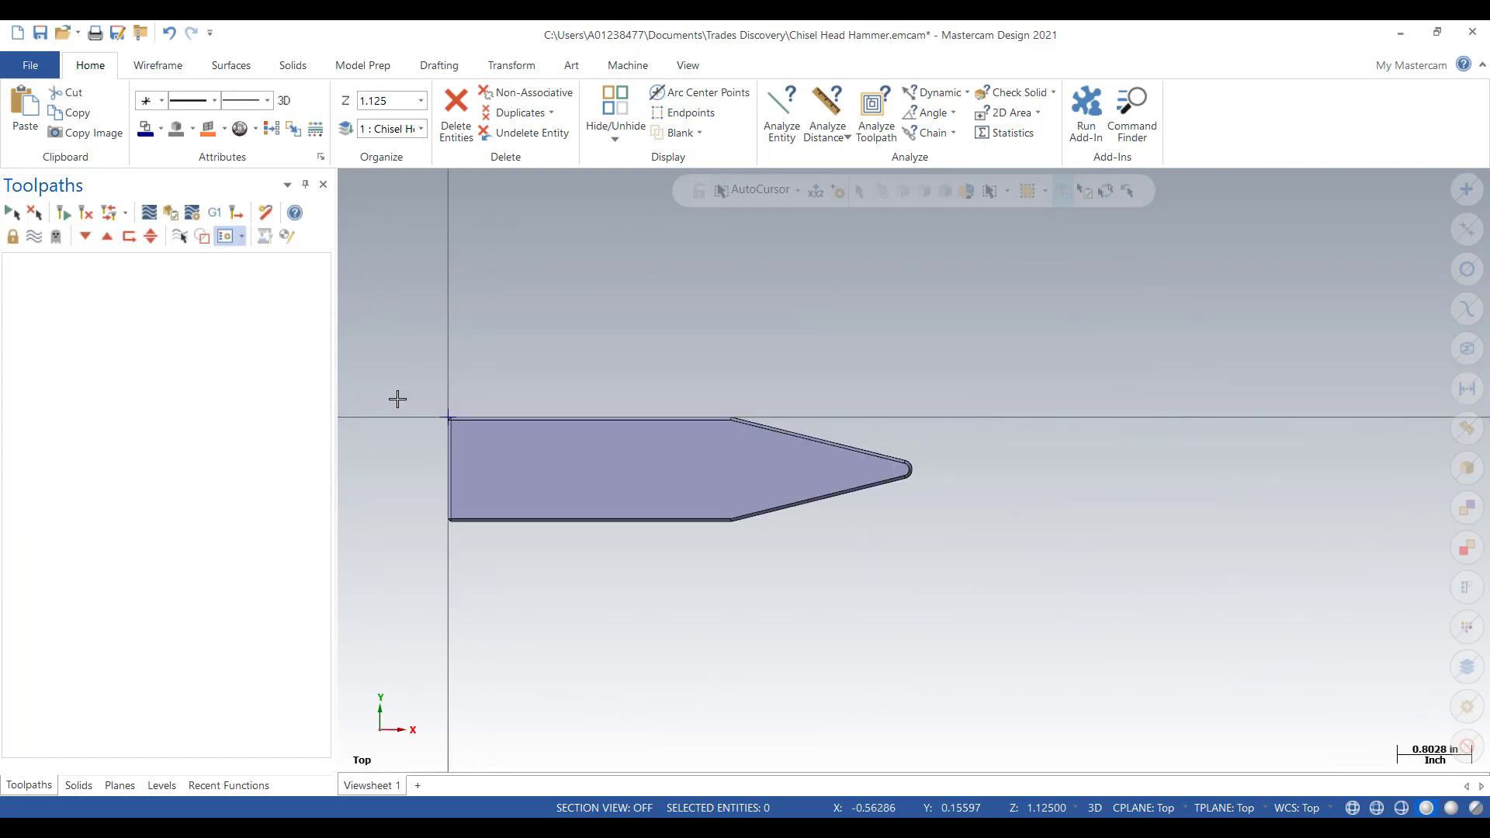
pyautogui.scroll(3, 446, 419)
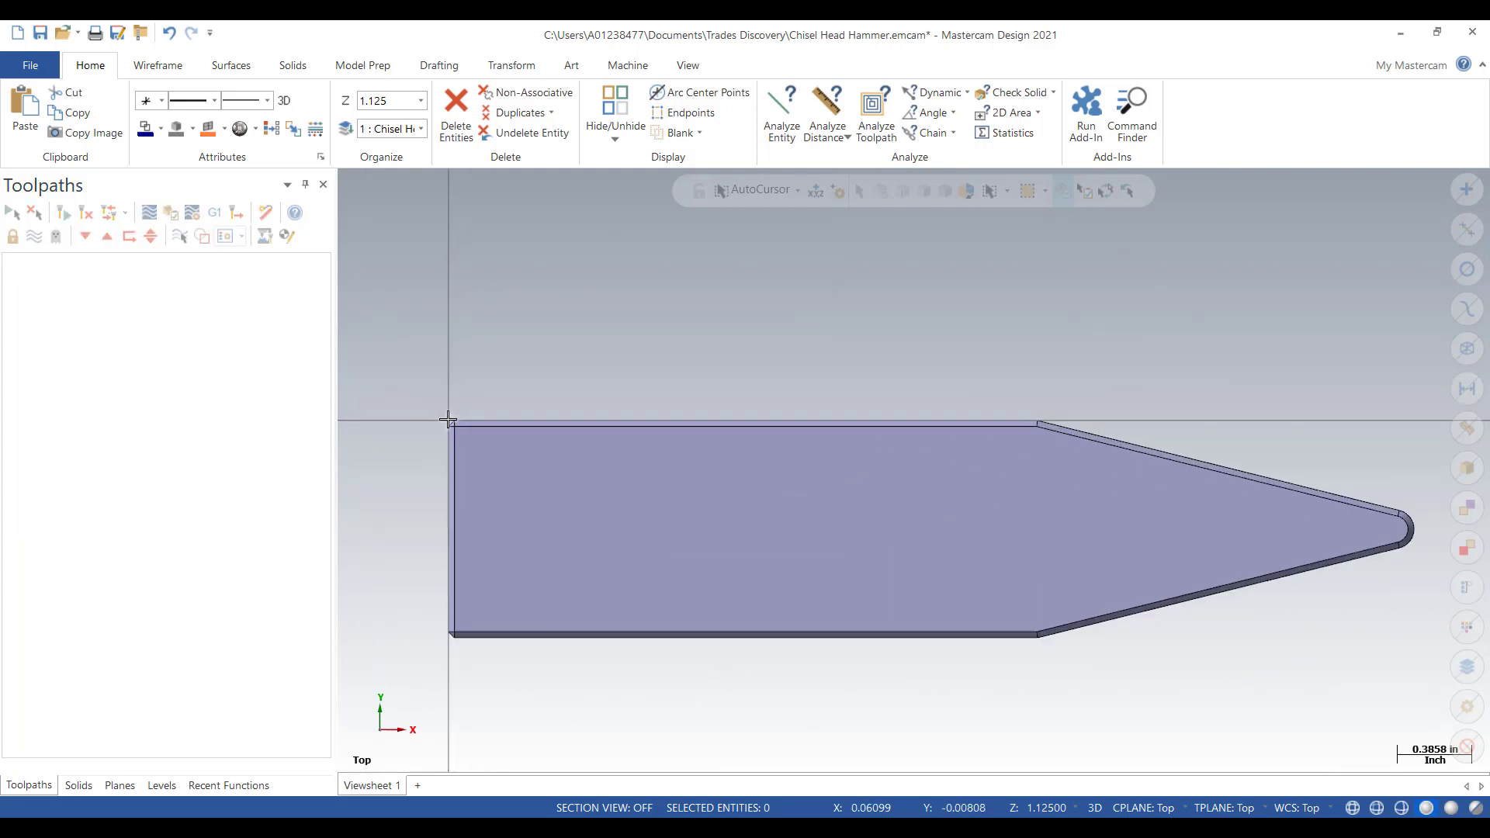
pyautogui.scroll(10, 448, 420)
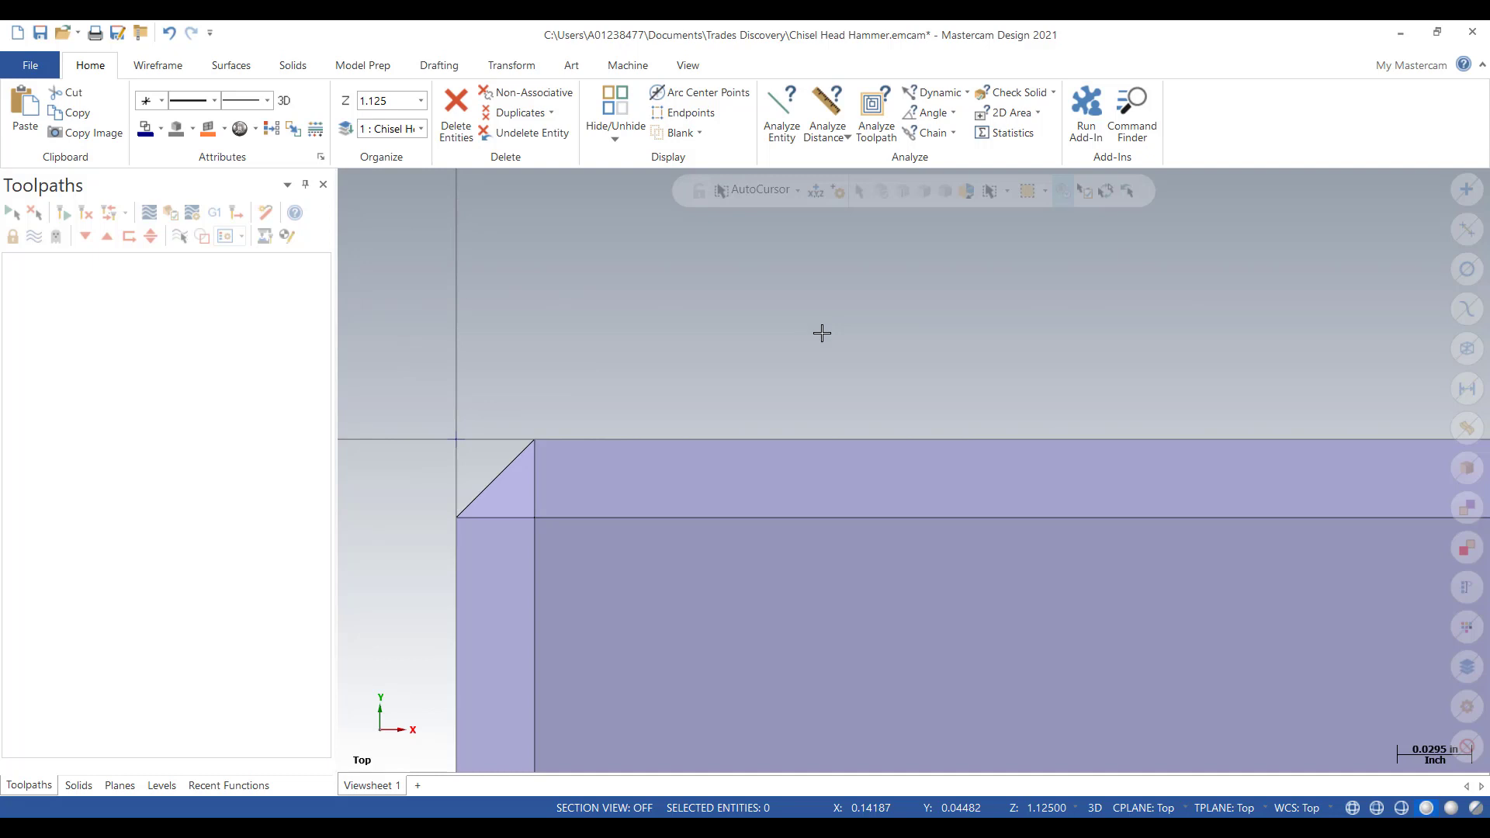
pyautogui.rightClick(861, 324)
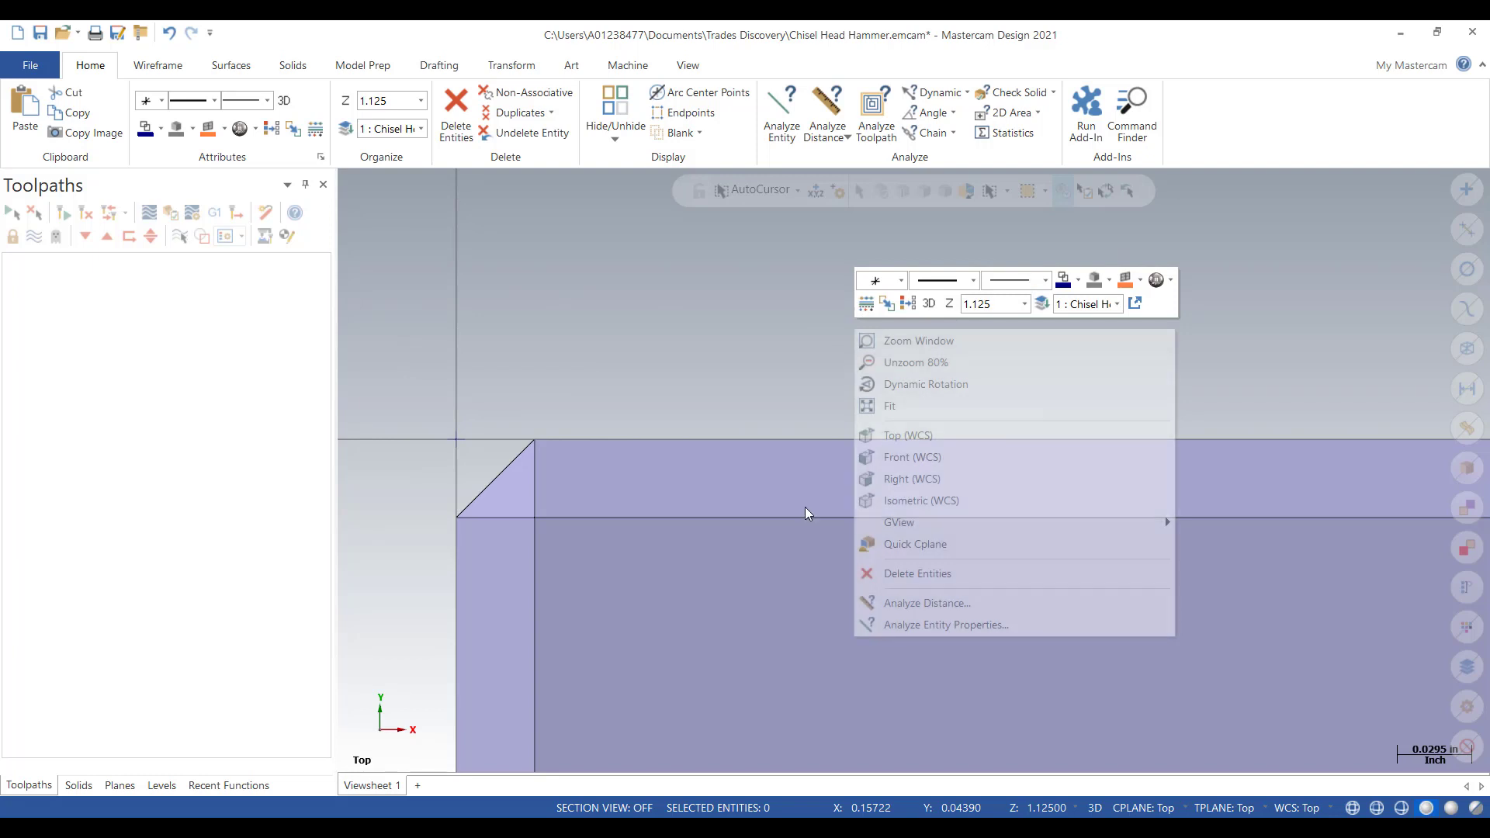
pyautogui.click(896, 500)
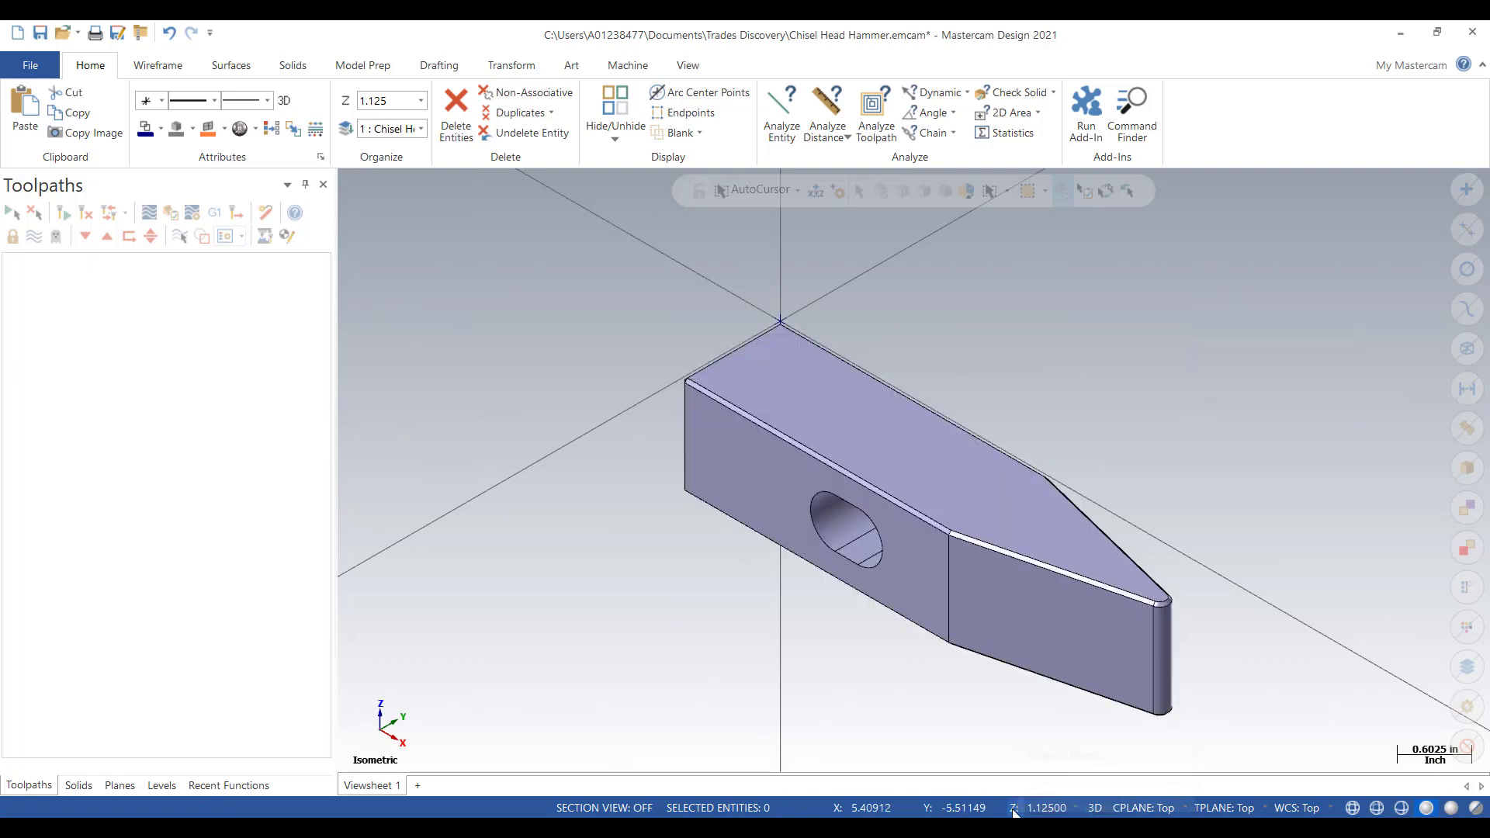
# - Switch to 2D construction mode and set the construction depth to -0.625 by picking a point on the hammer head
pyautogui.click(1095, 808)
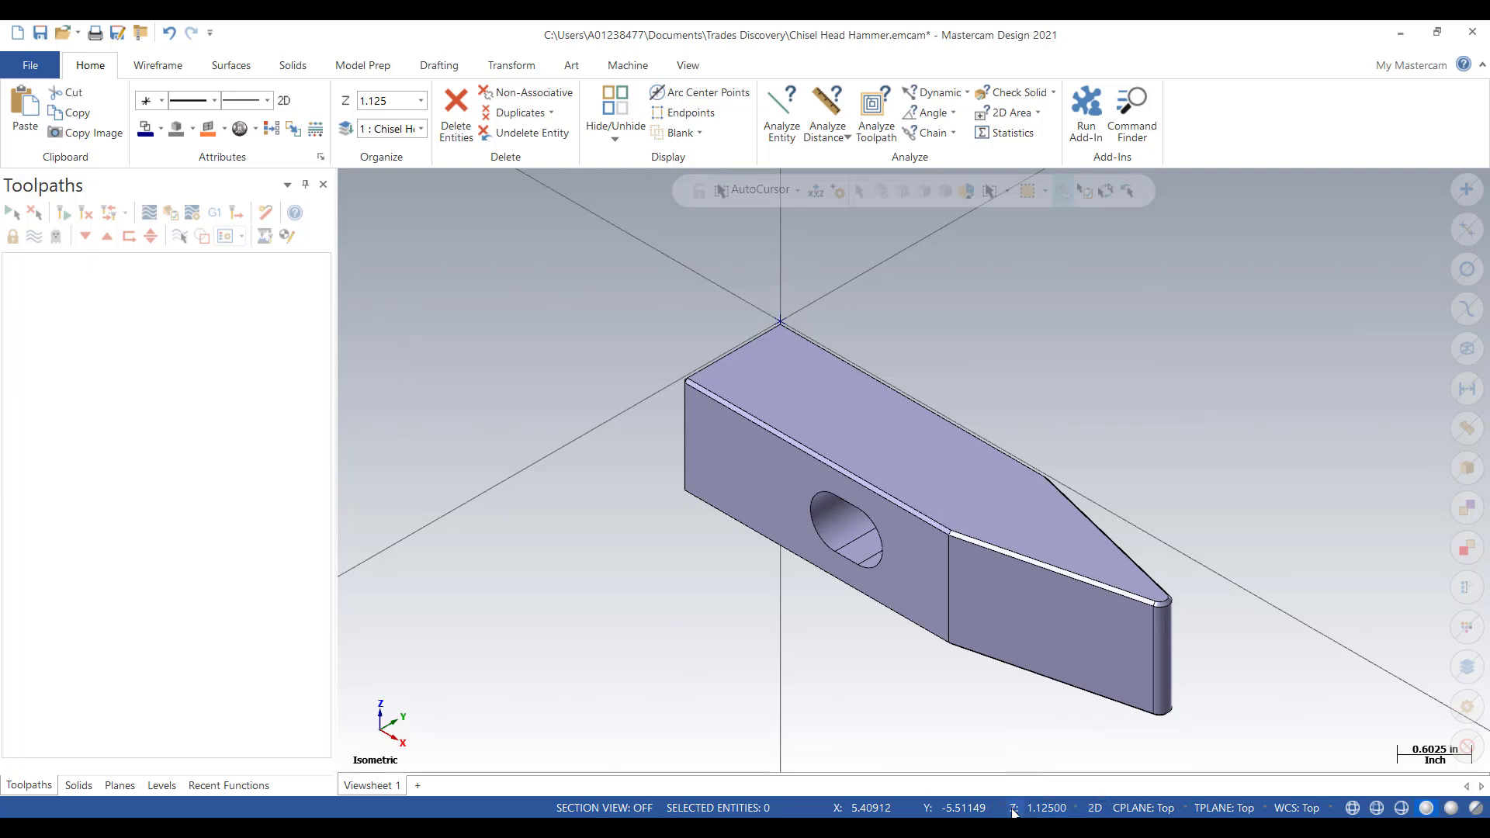
pyautogui.click(1011, 808)
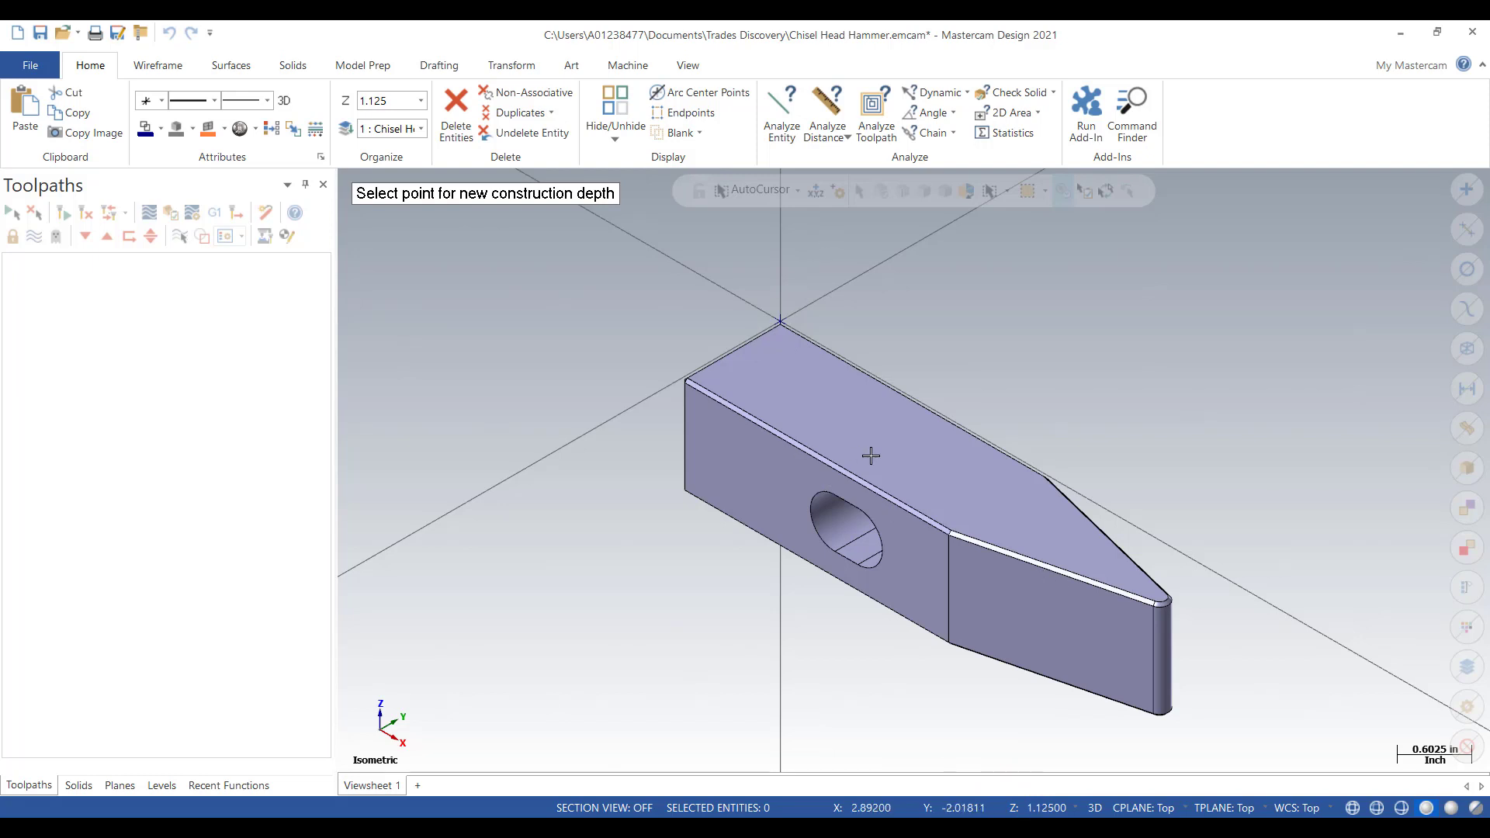
pyautogui.click(951, 527)
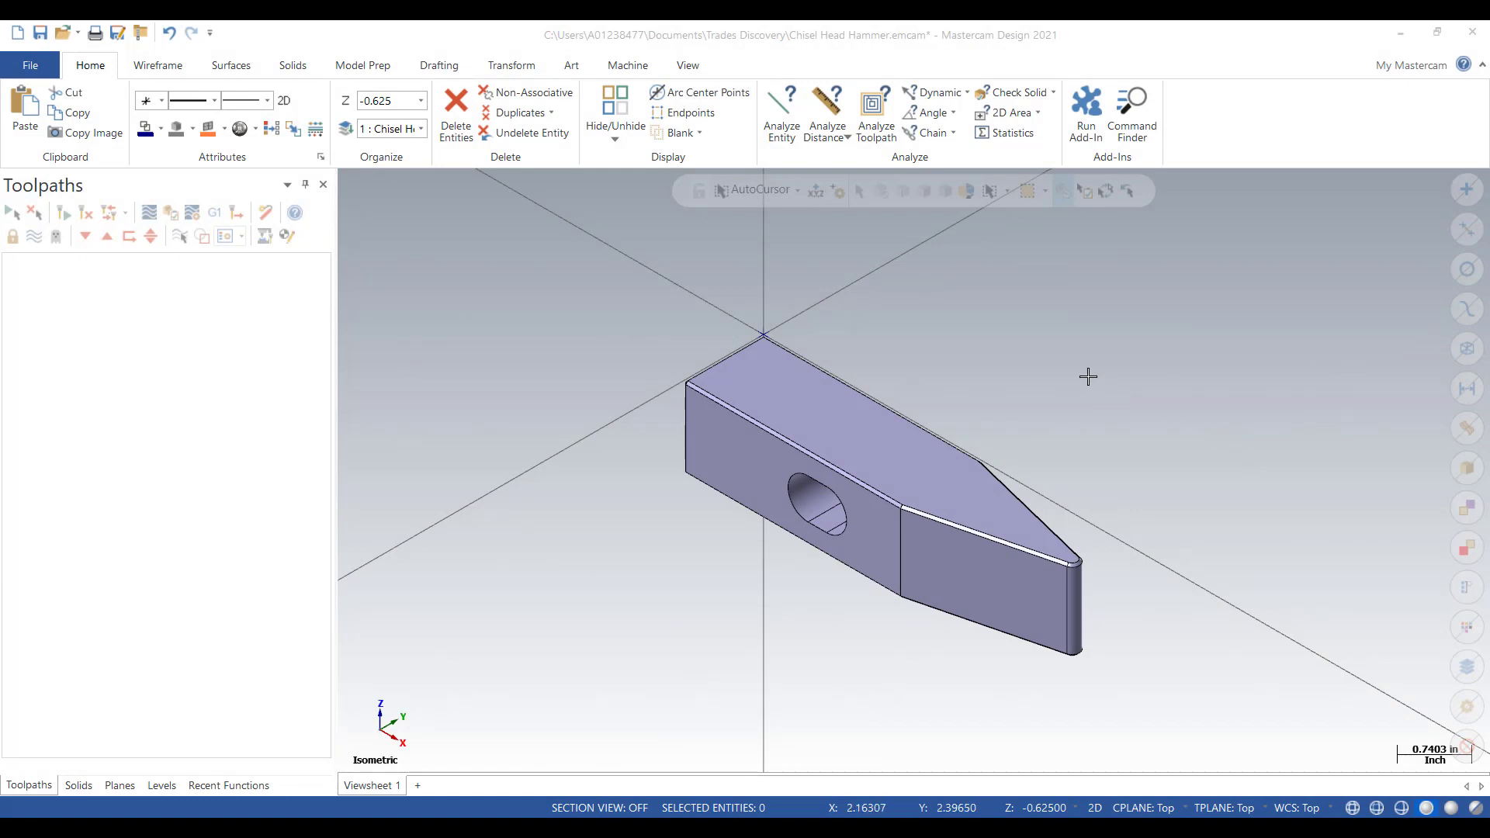
# - Add the default mill machine definition to the file
pyautogui.click(632, 68)
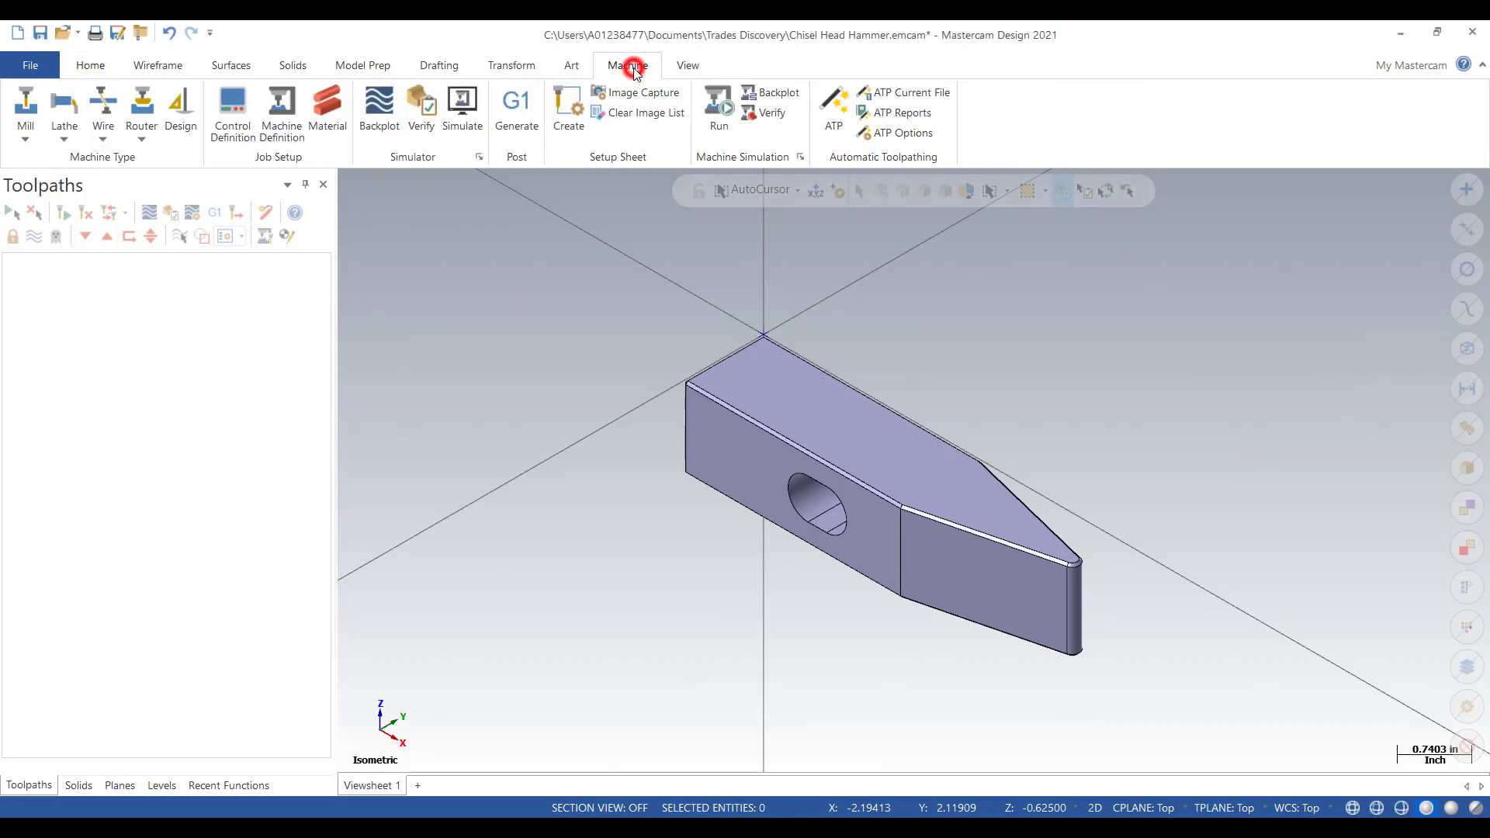
pyautogui.click(25, 124)
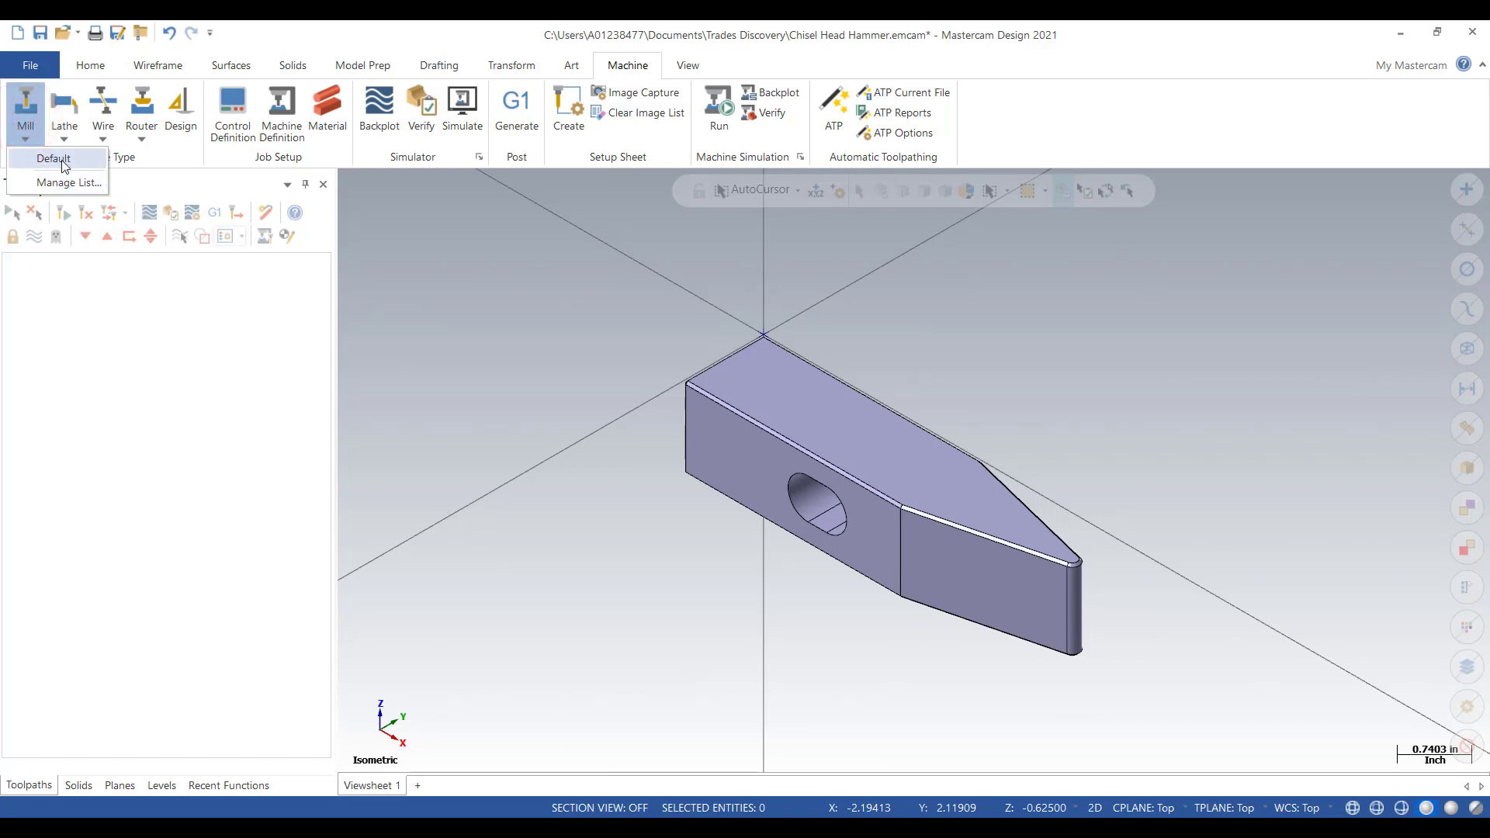
pyautogui.click(63, 160)
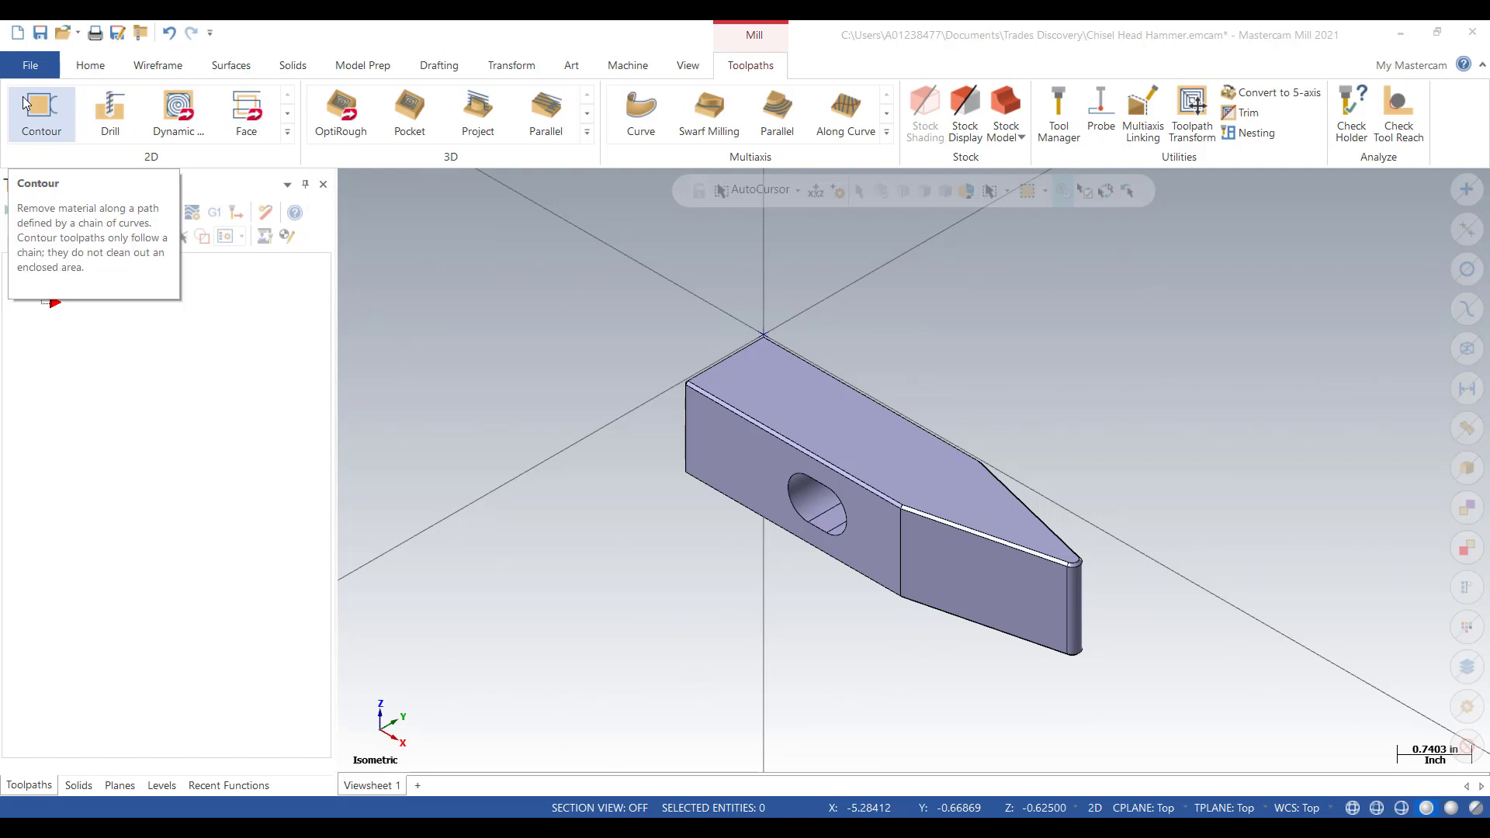
# - Create a 2D Facing toolpath using solid chaining on the hammer head's upper face, with Facing as the toolpath type
pyautogui.click(287, 135)
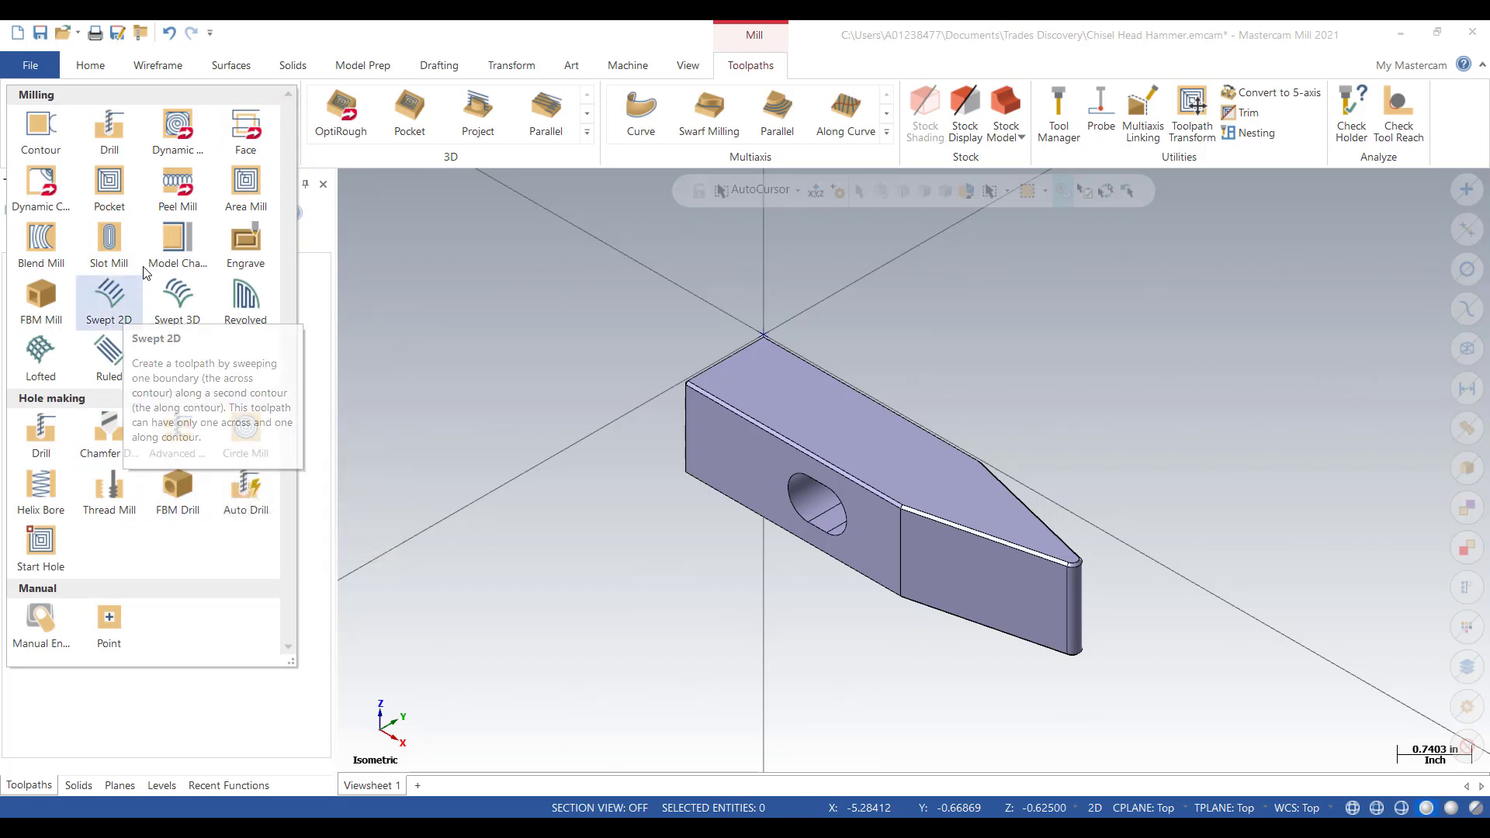
pyautogui.click(248, 129)
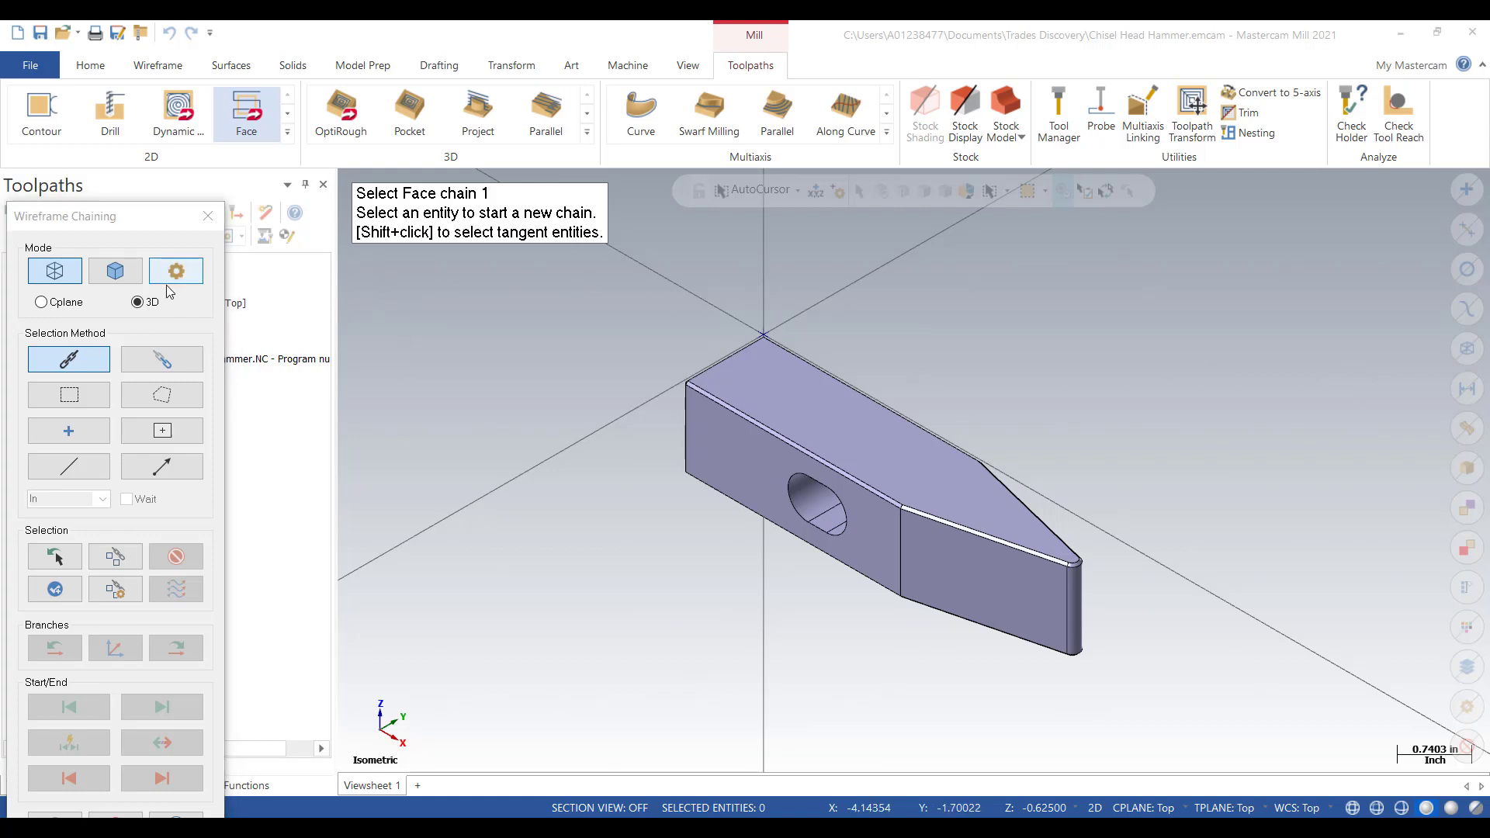
pyautogui.click(115, 271)
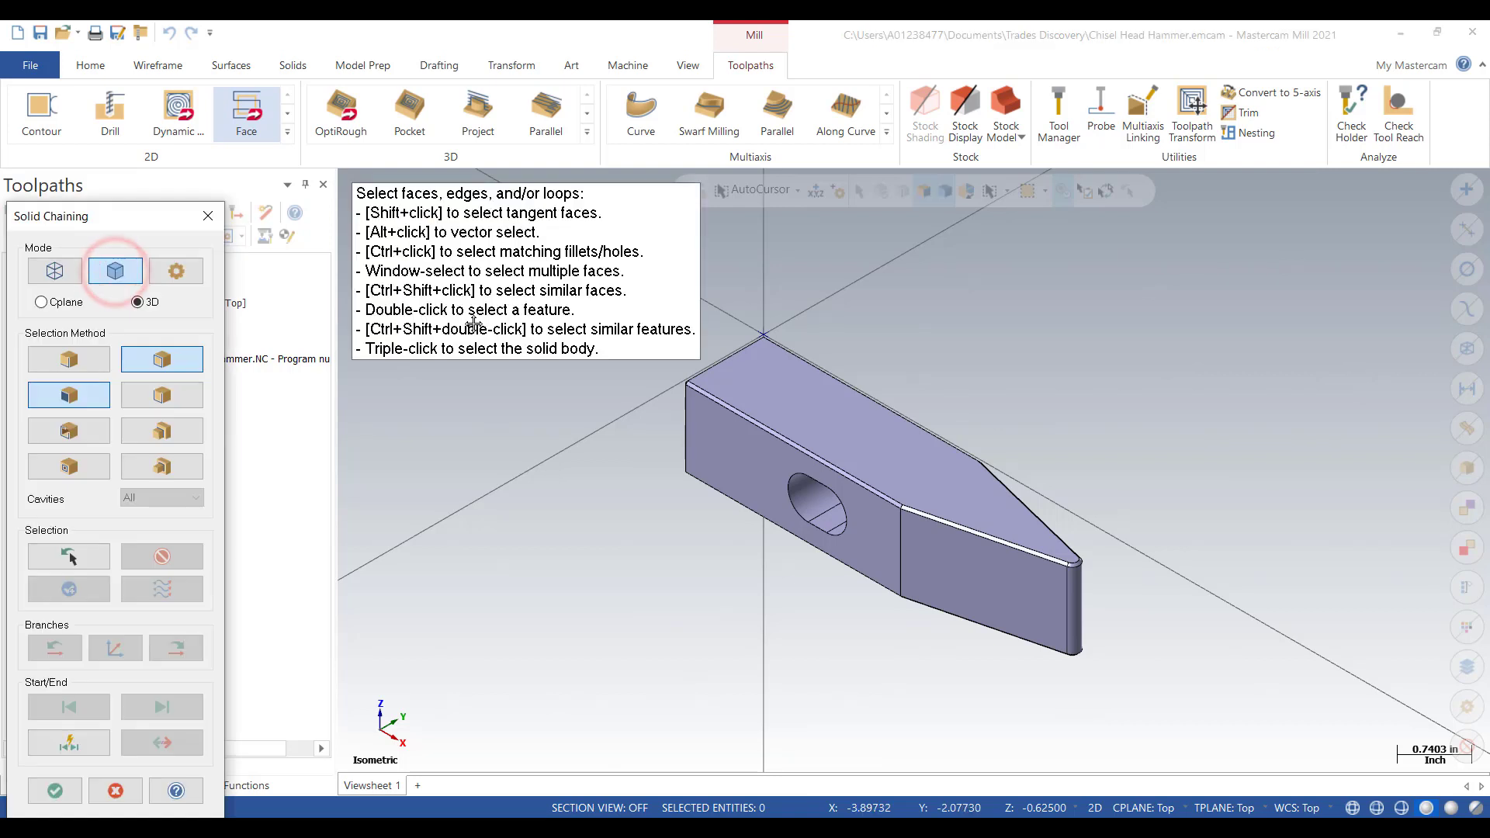
pyautogui.click(821, 412)
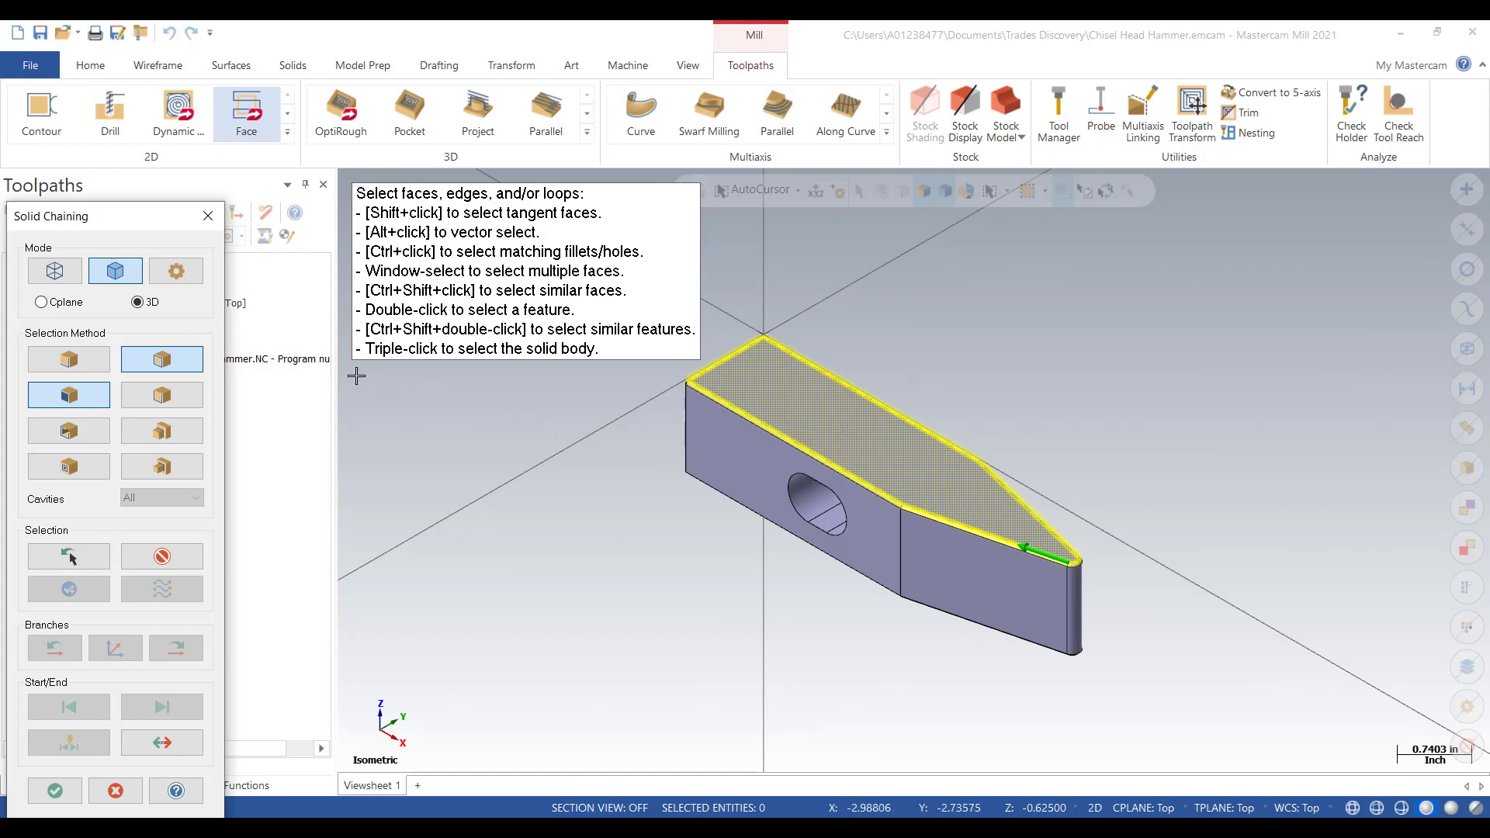
pyautogui.click(54, 791)
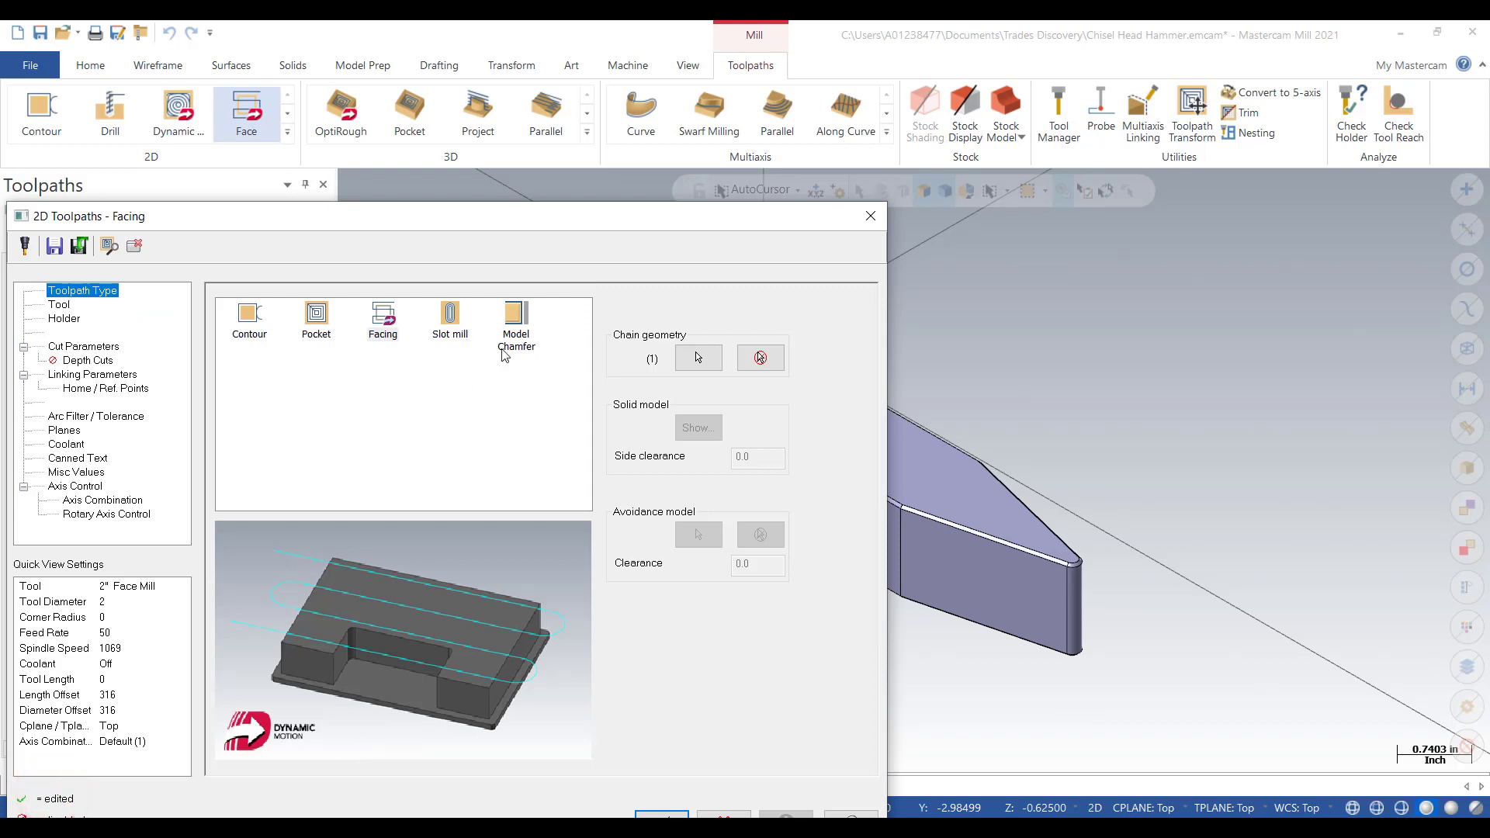
pyautogui.moveTo(458, 222); pyautogui.dragTo(753, 96)
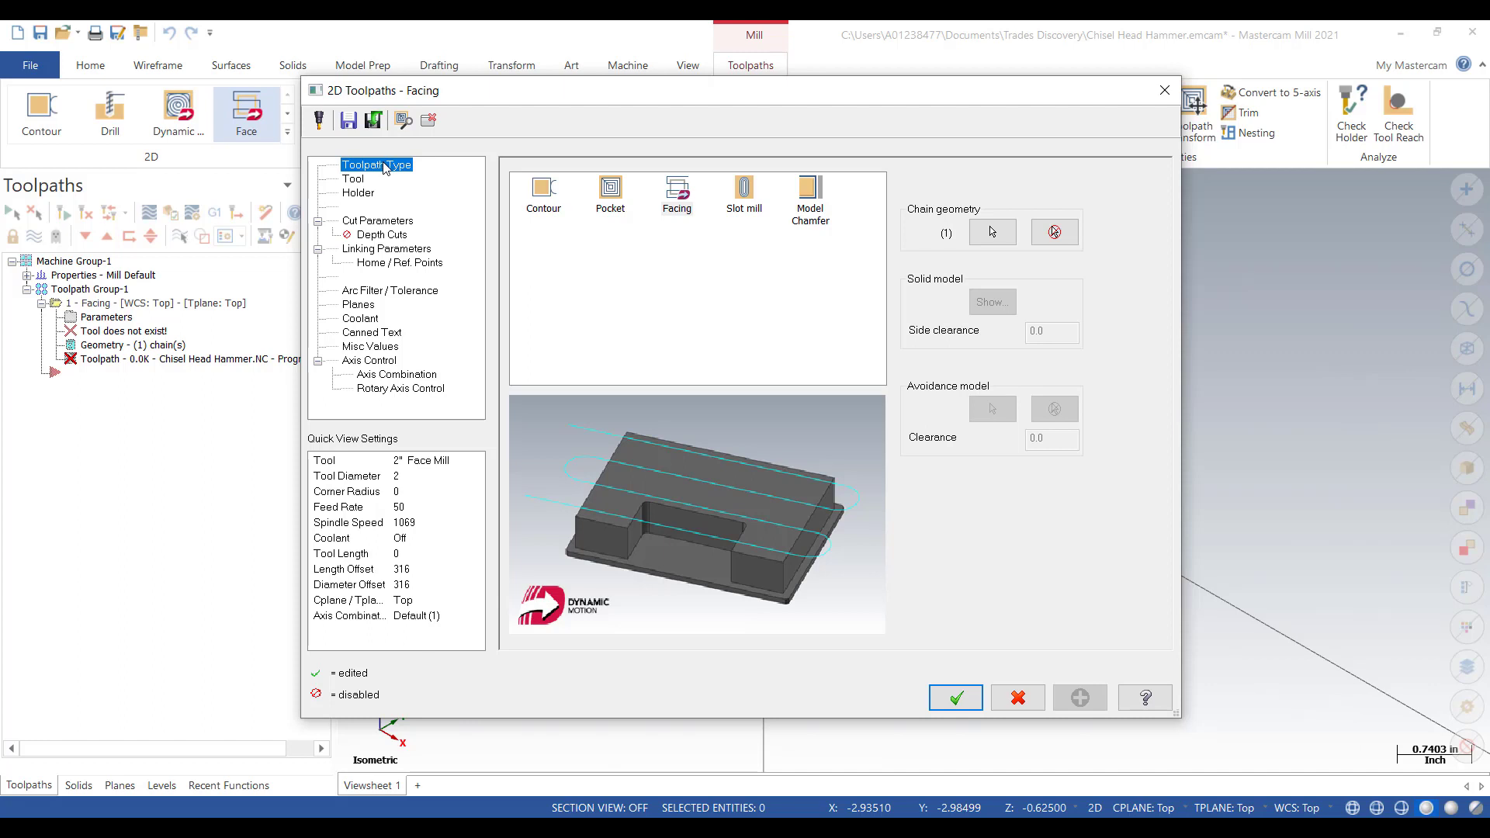
pyautogui.click(673, 194)
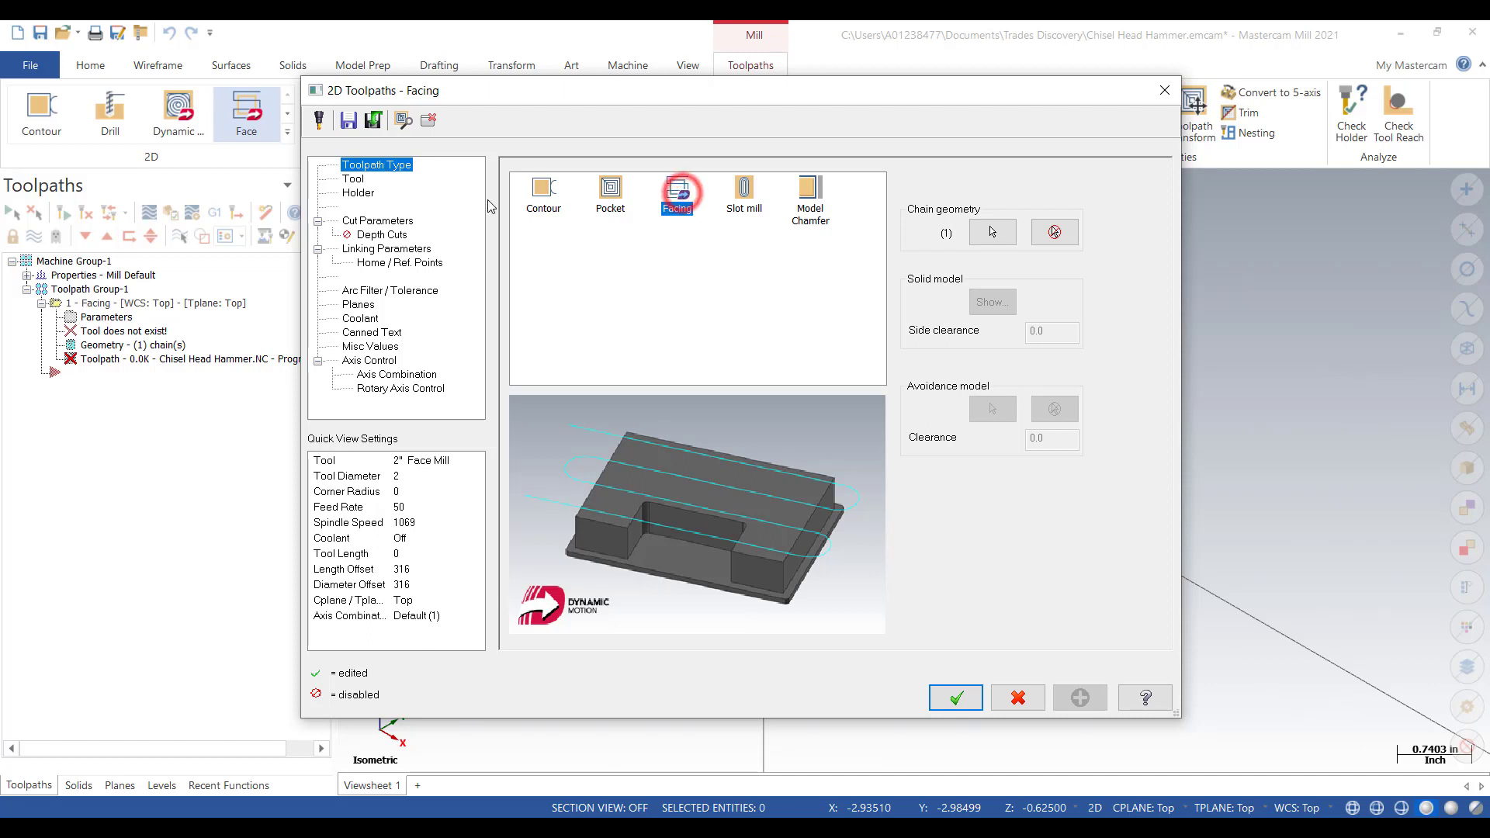
# - Filter the Mill_Inch tool library to face mills only and choose the 3" face mill for the facing toolpath
pyautogui.click(354, 180)
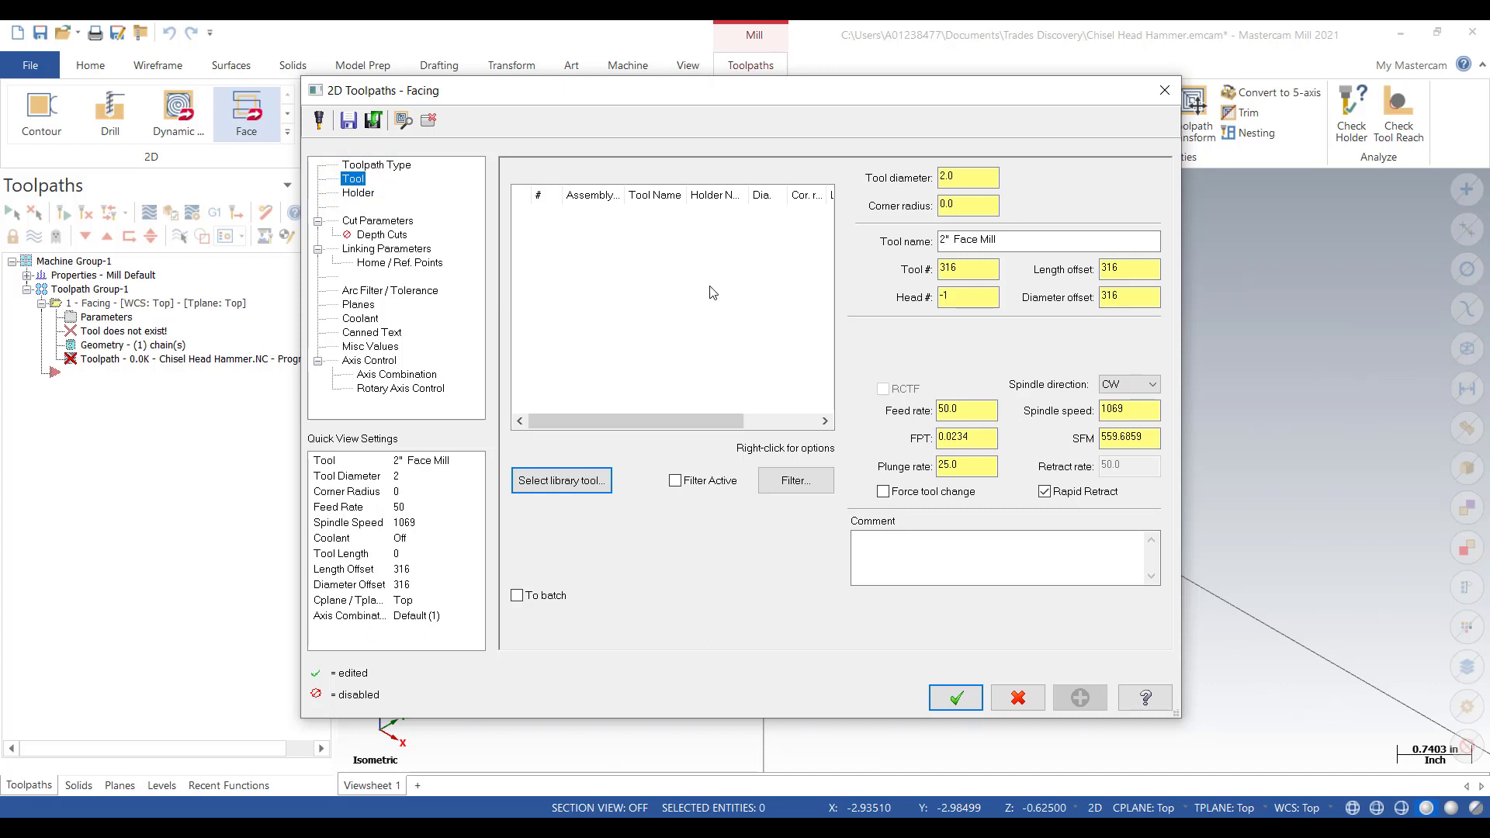
pyautogui.click(557, 481)
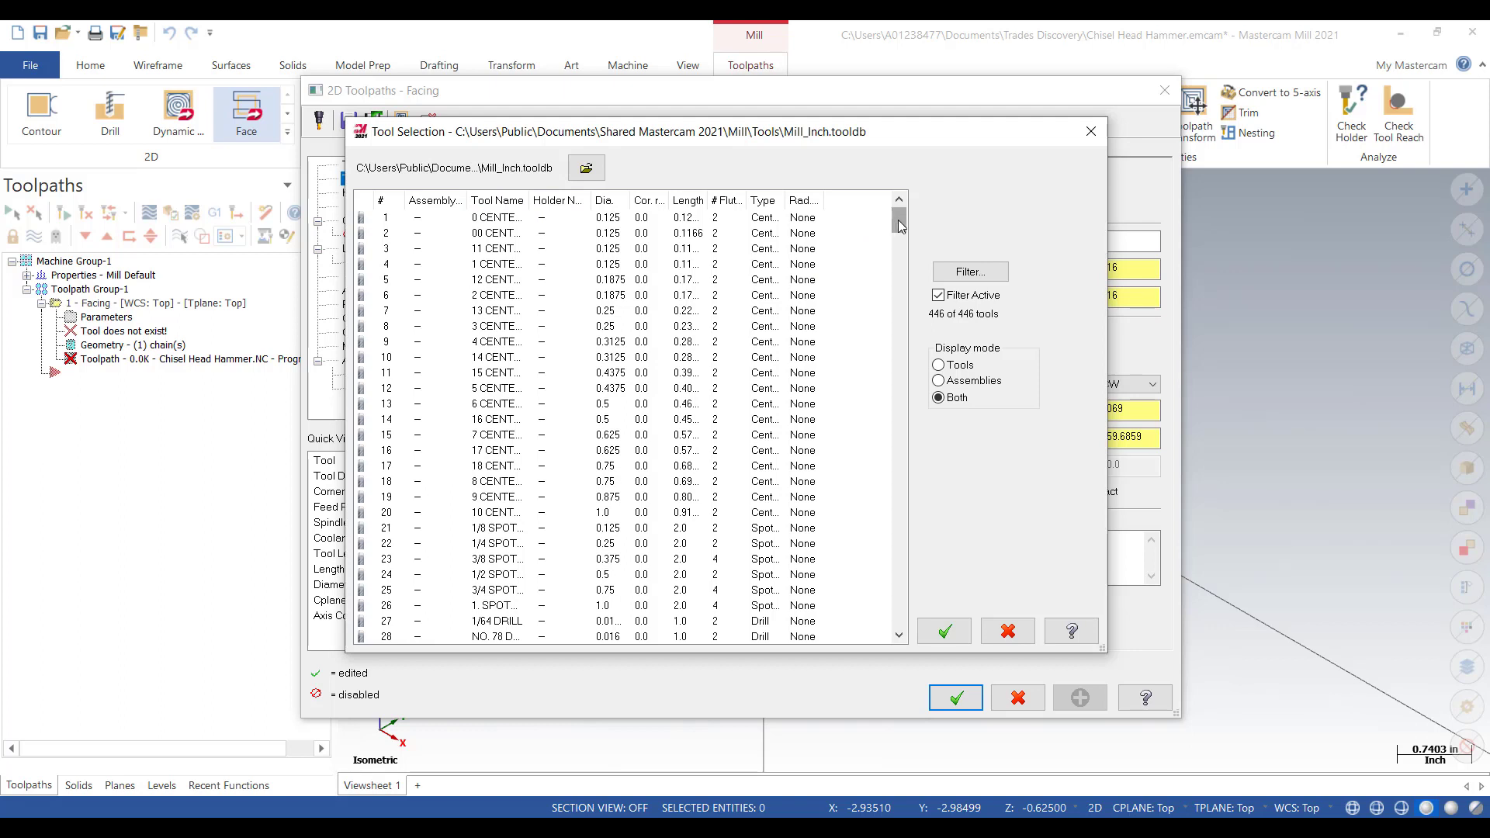
pyautogui.click(971, 272)
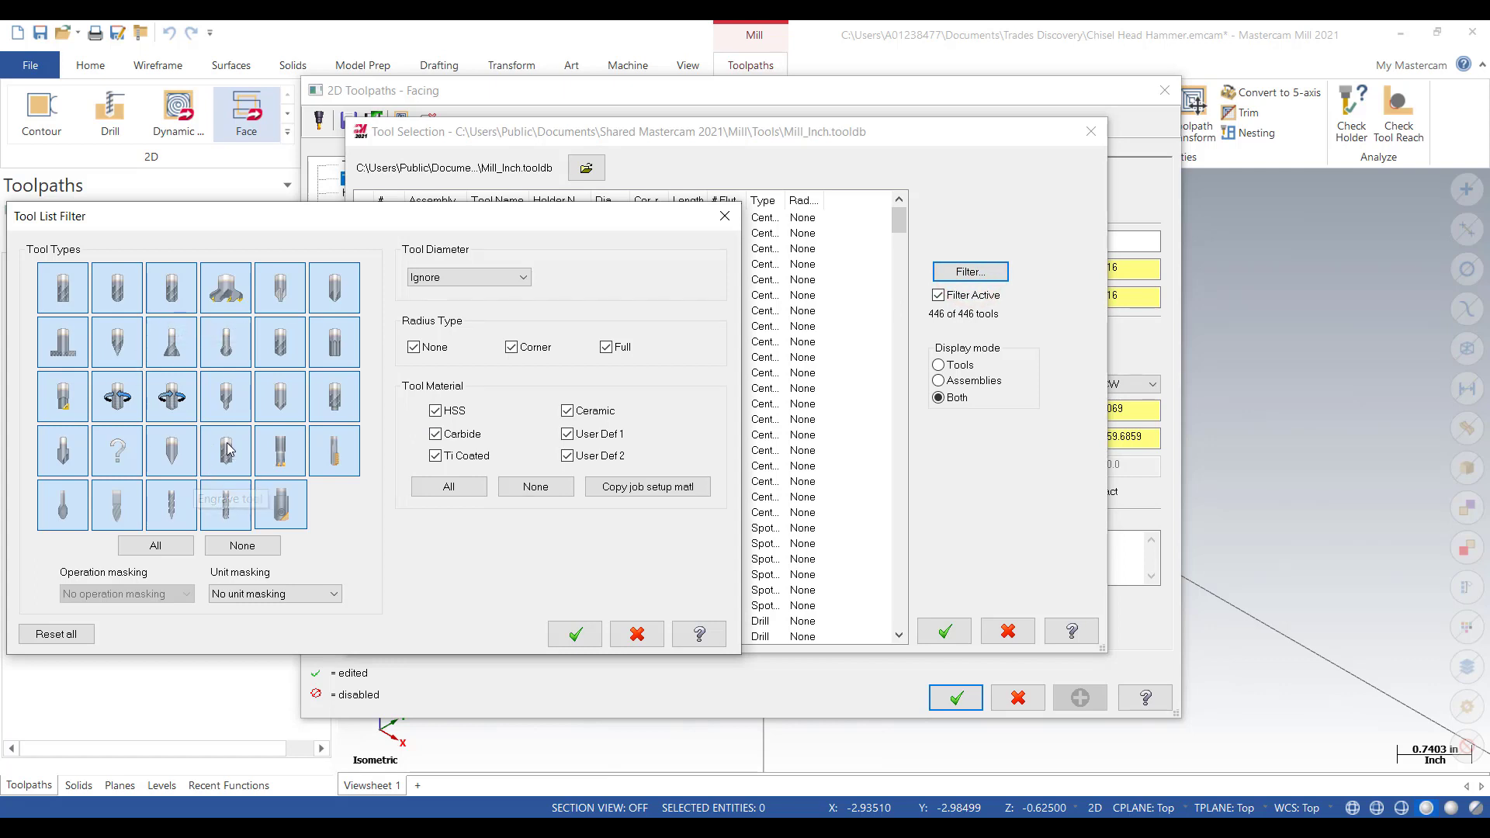
pyautogui.click(237, 548)
pyautogui.click(228, 290)
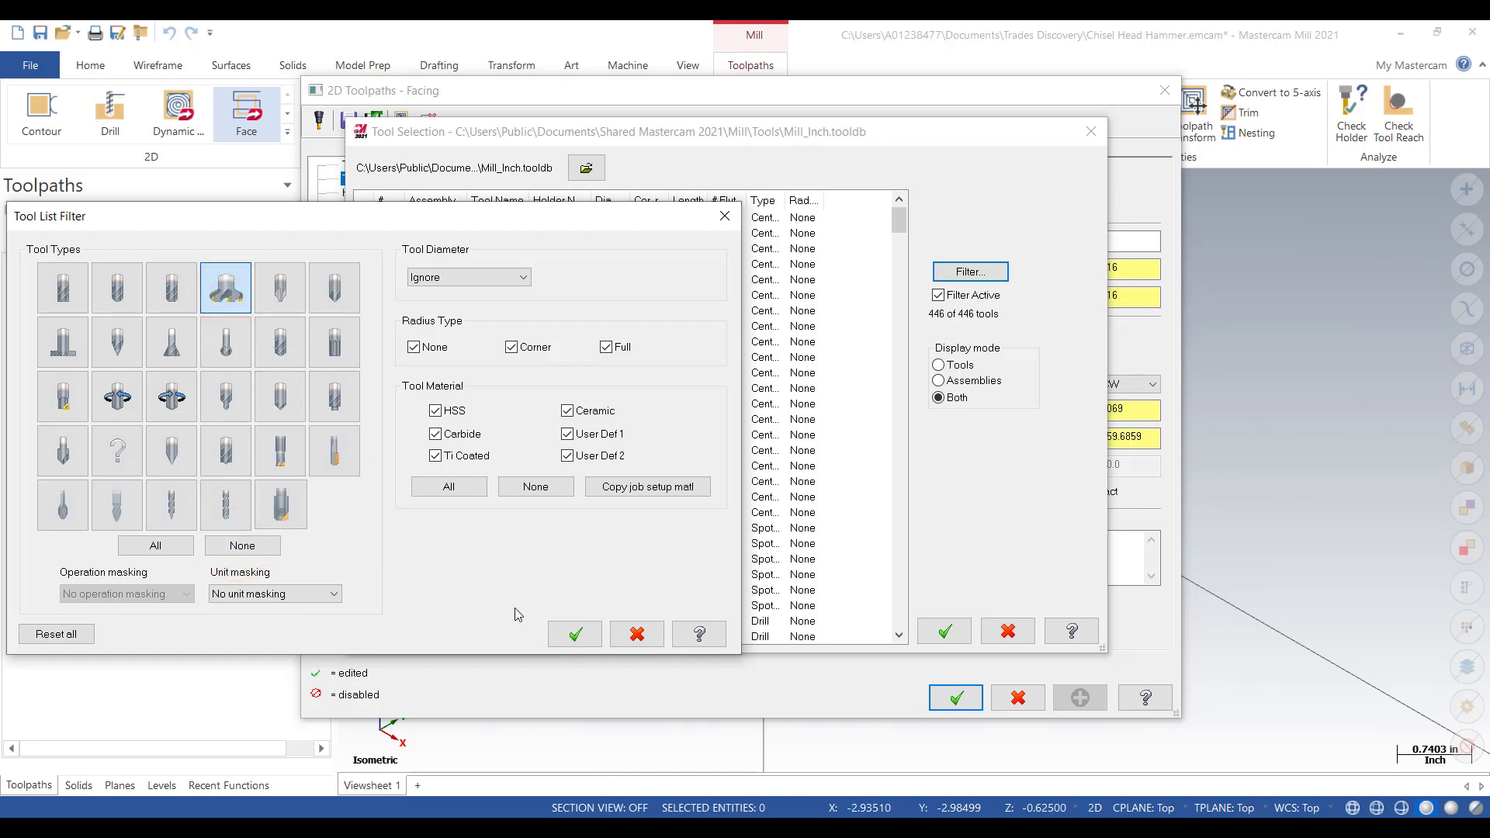
pyautogui.click(575, 635)
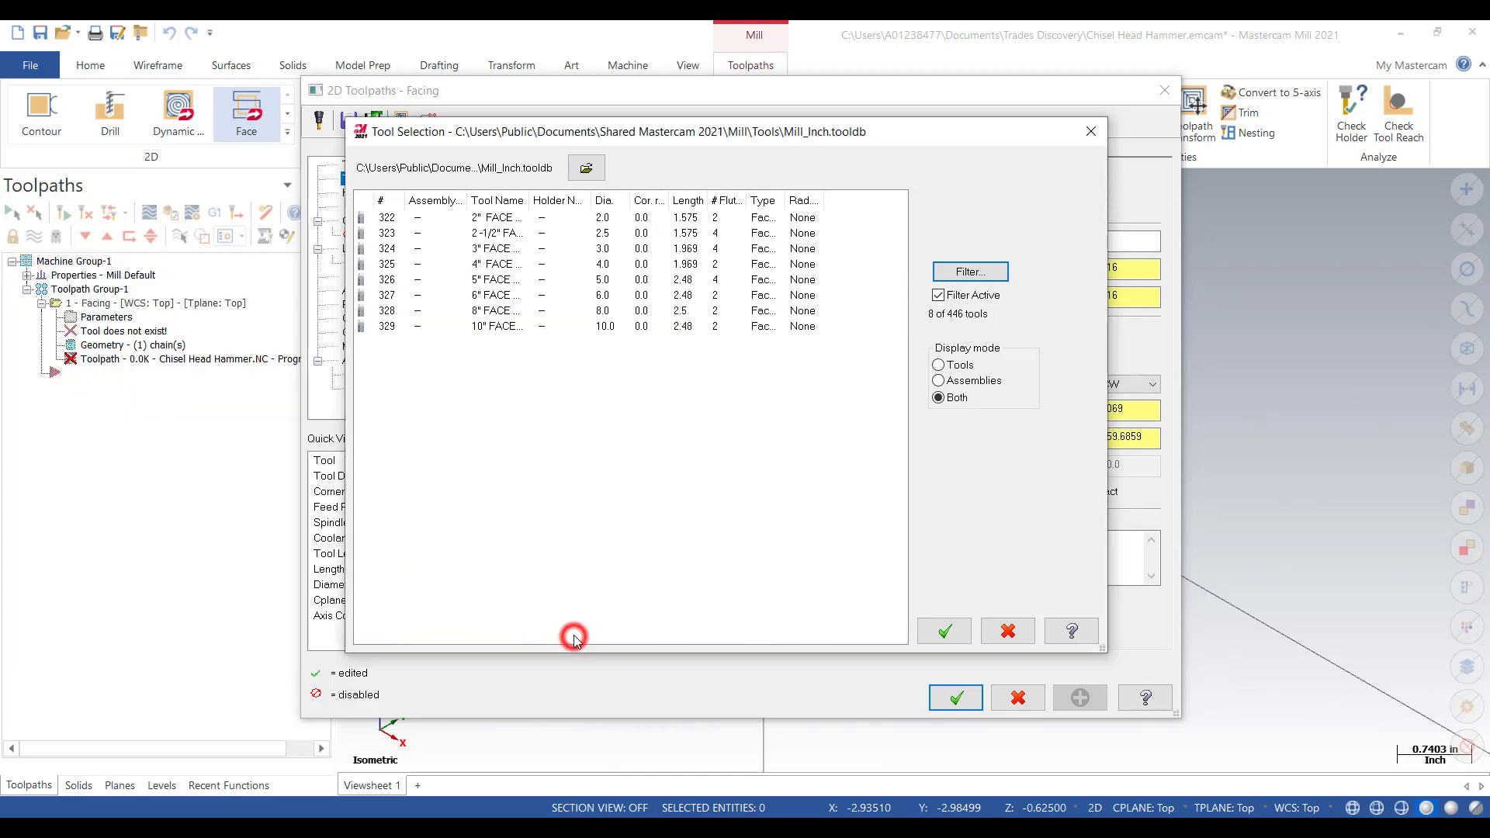
pyautogui.click(491, 250)
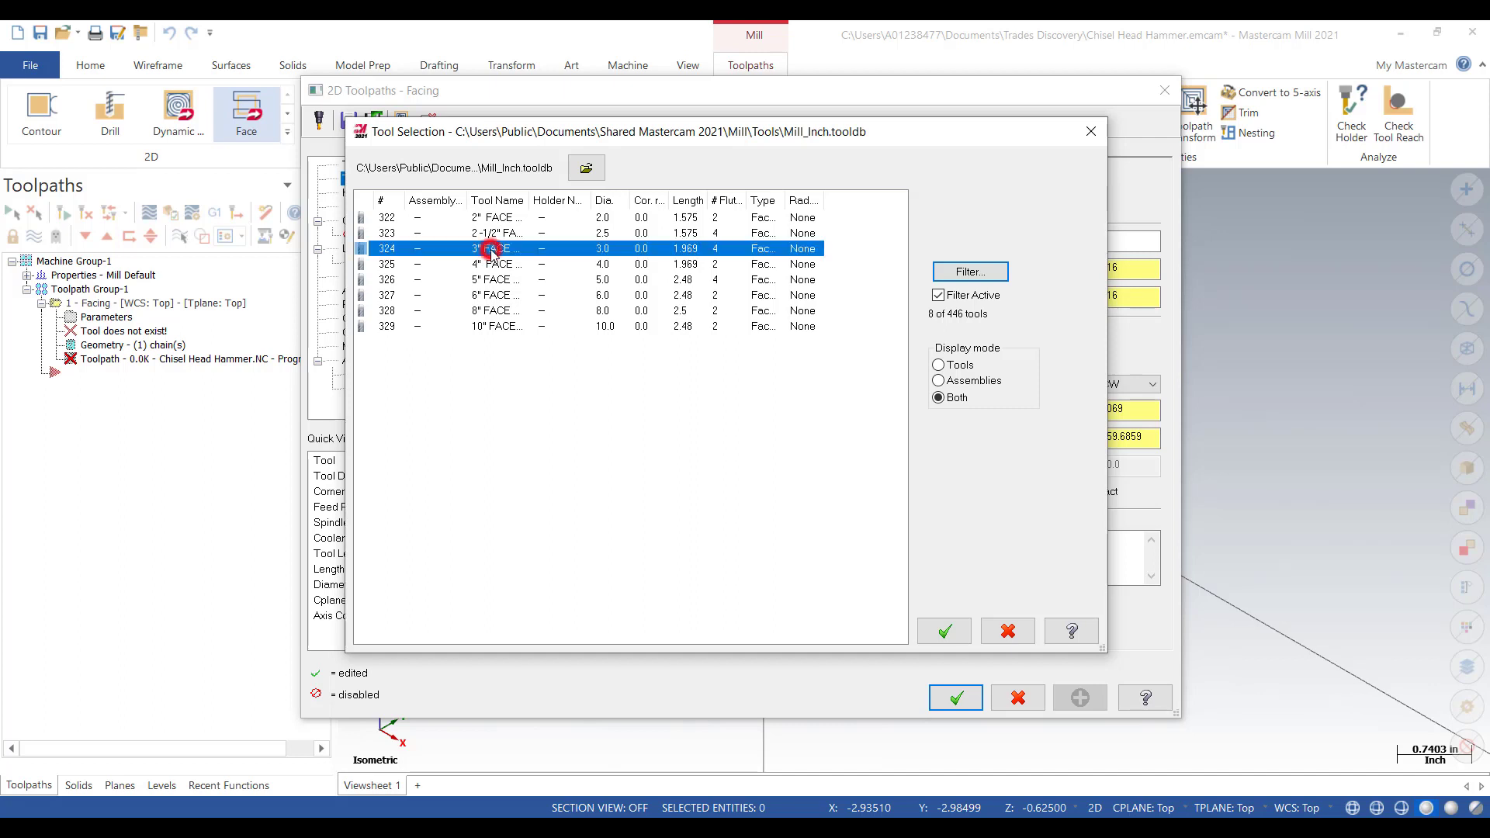
pyautogui.click(945, 630)
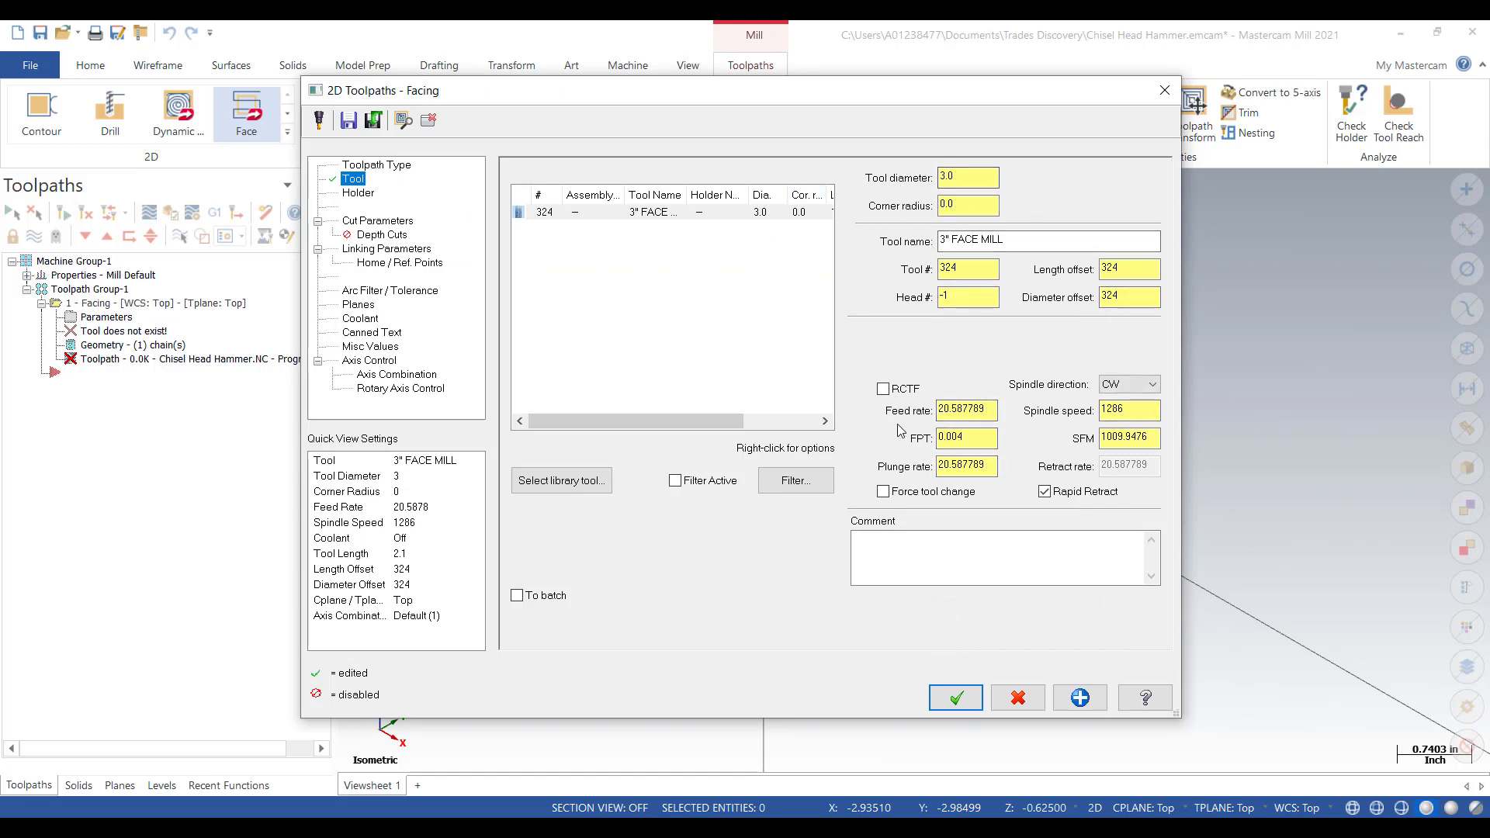
# - Review the face mill's feed and speed values and enter the toolpath comment "Top Face"
pyautogui.click(996, 467)
pyautogui.click(965, 434)
pyautogui.doubleClick(1128, 410)
pyautogui.click(871, 547)
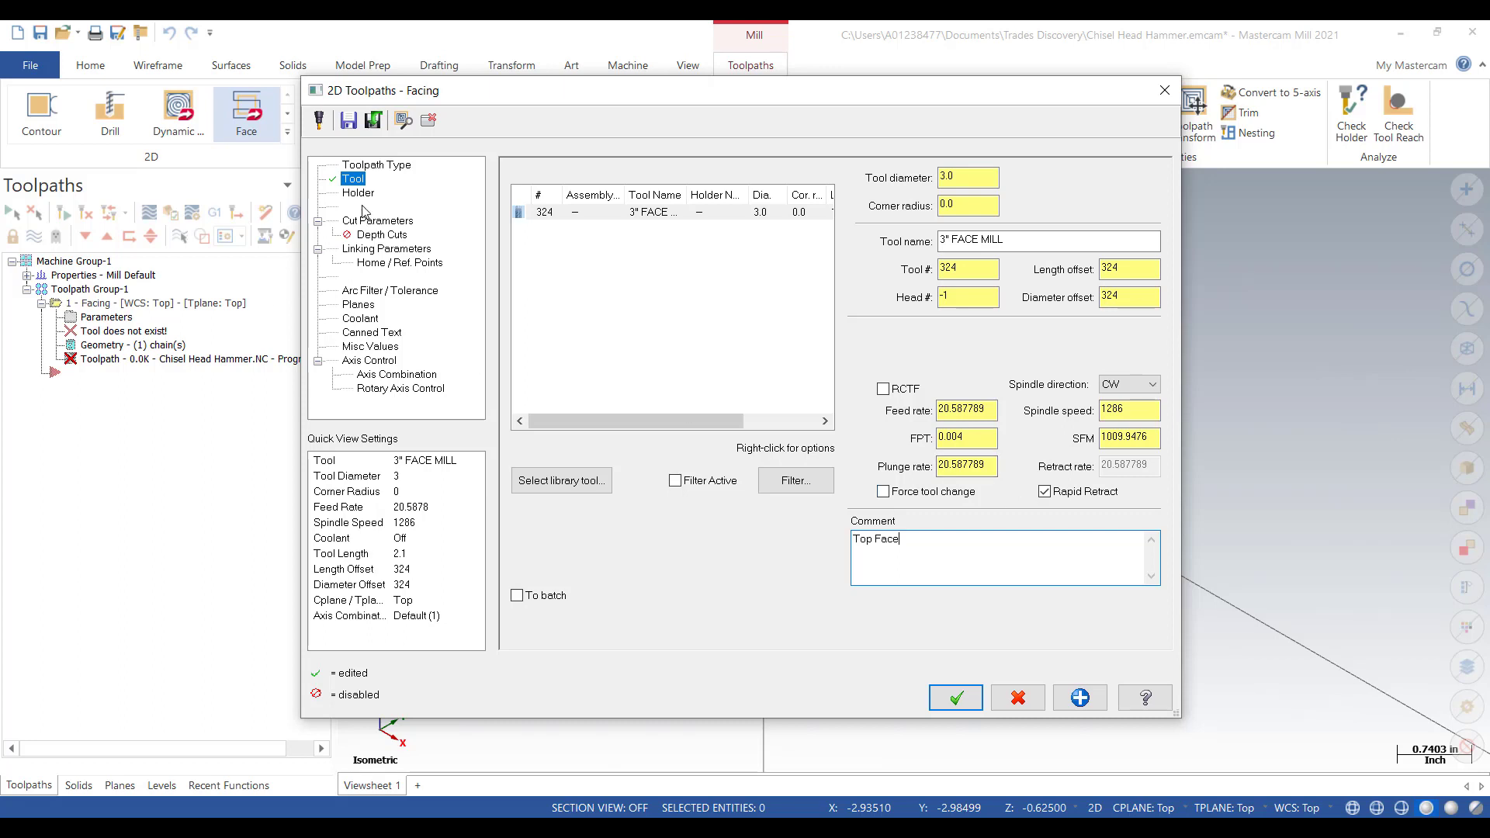
# - Set the face mill's tool number, length offset and diameter offset to 1, and open the facing cut parameters
pyautogui.doubleClick(966, 269)
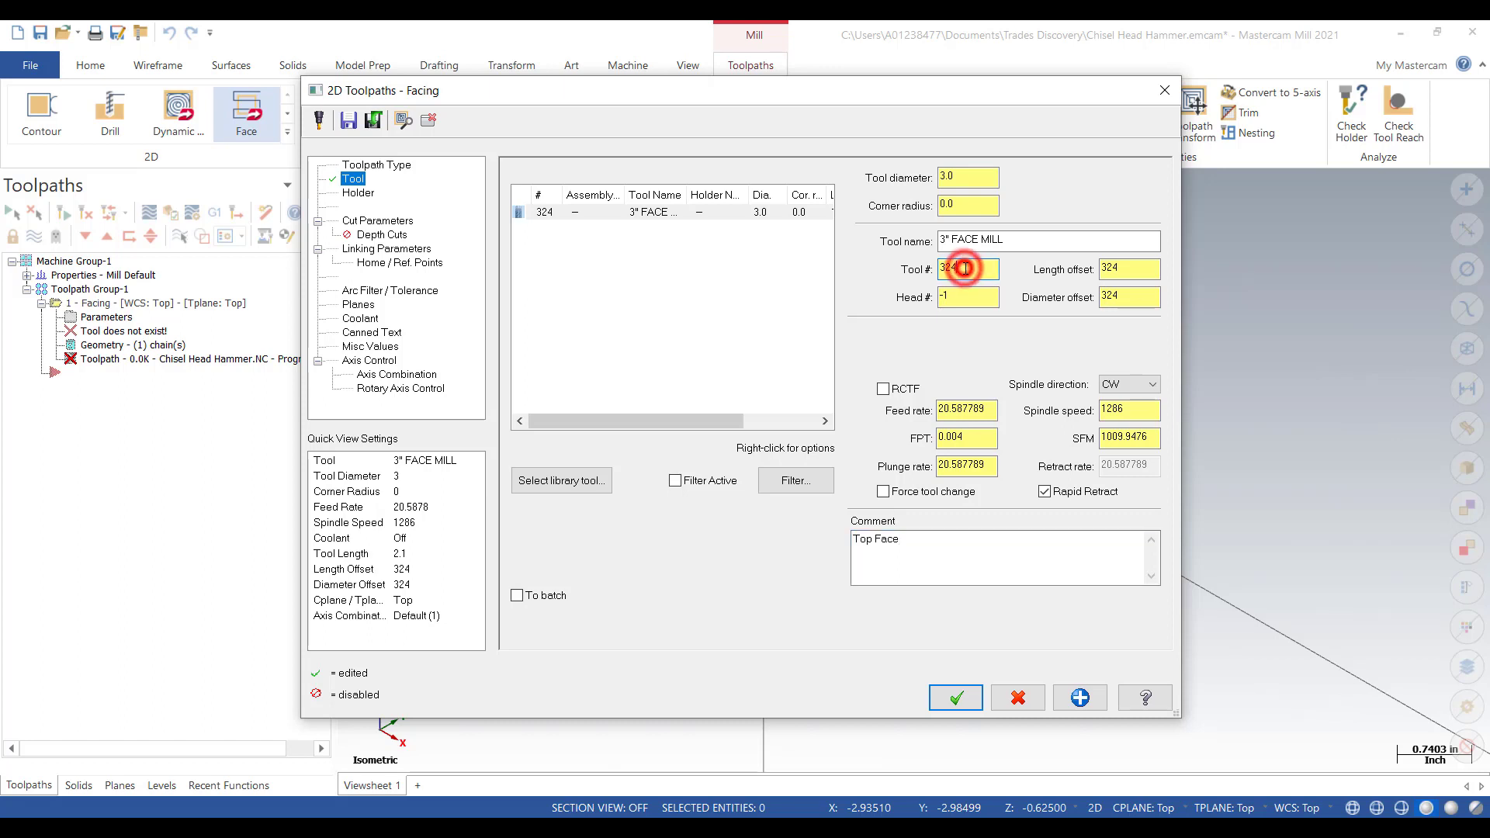
pyautogui.write('1')
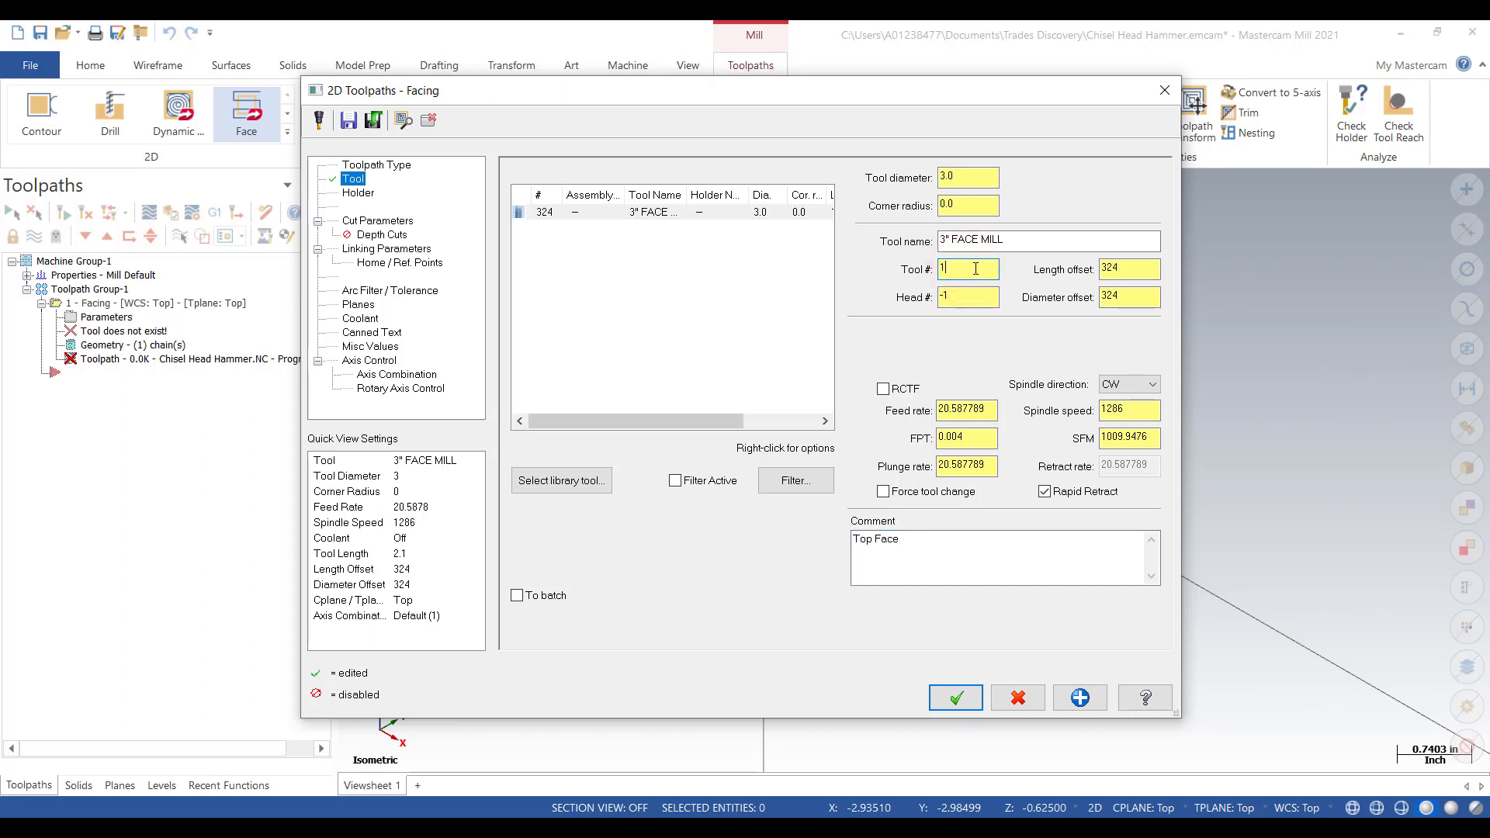
pyautogui.click(1130, 268)
pyautogui.click(371, 221)
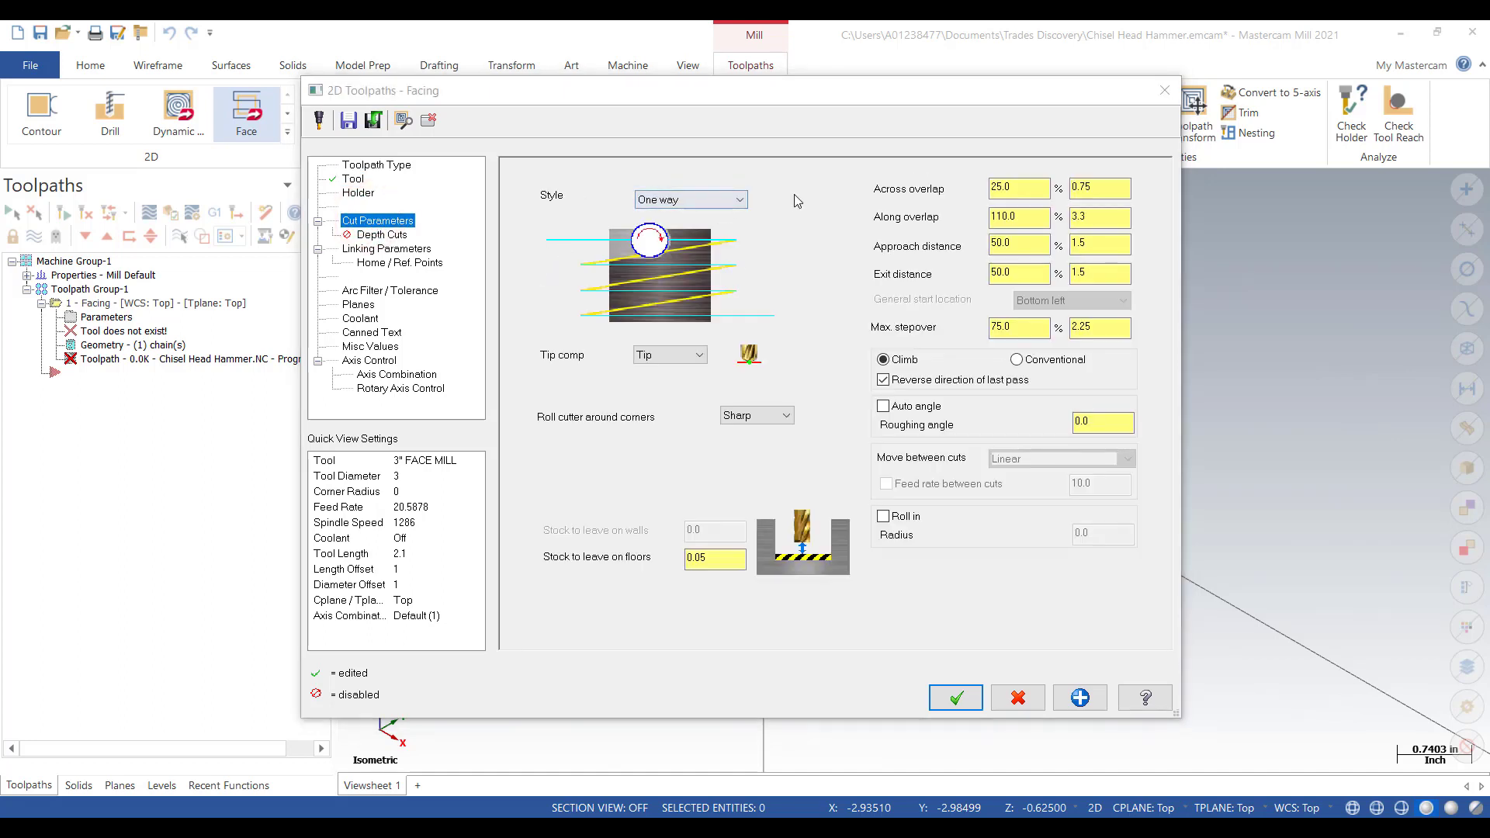
# - Set the facing style to One pass and the stock to leave on floors to 0
pyautogui.click(740, 200)
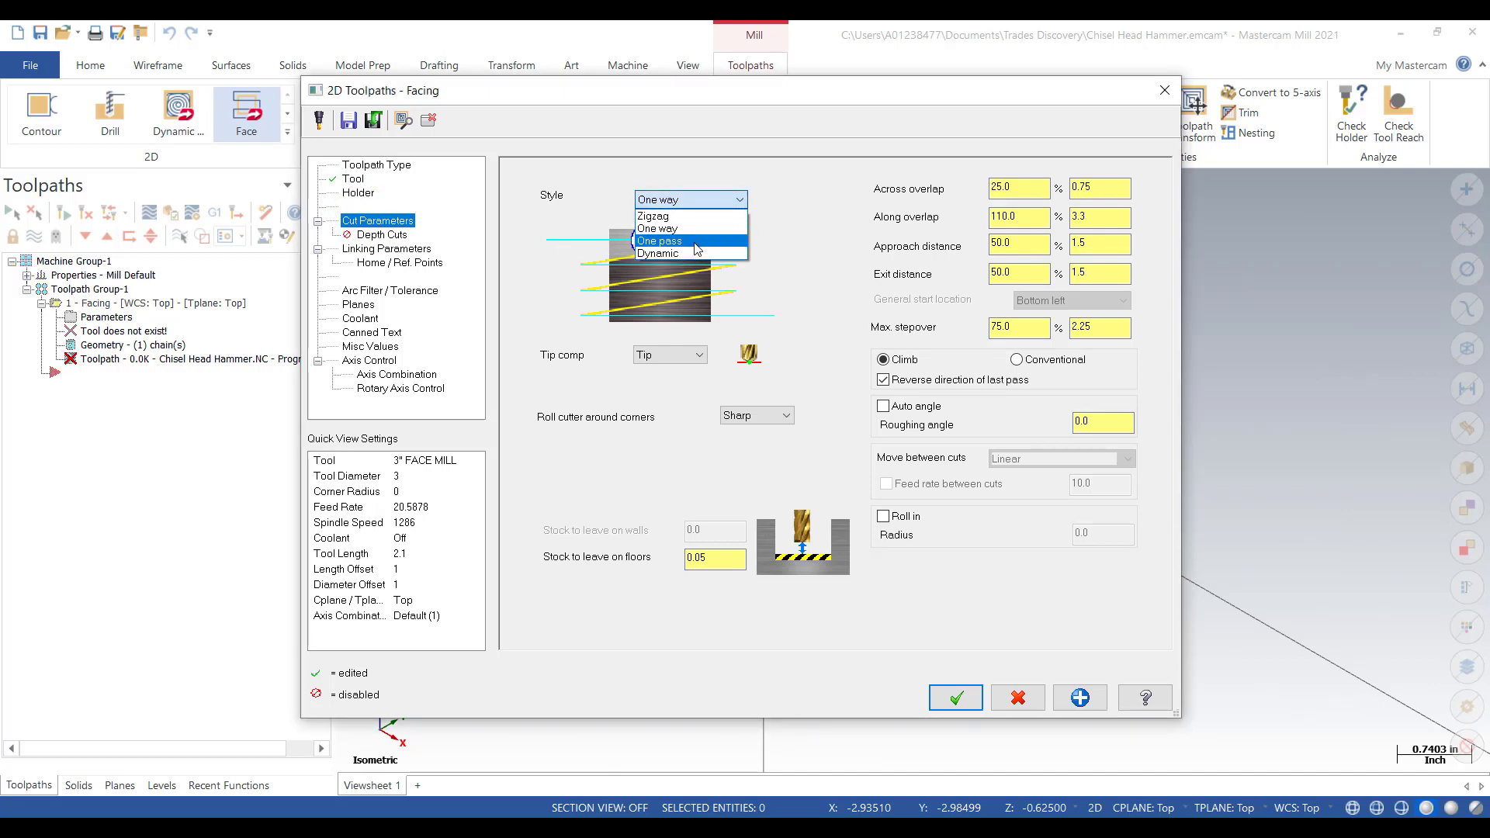
pyautogui.click(696, 242)
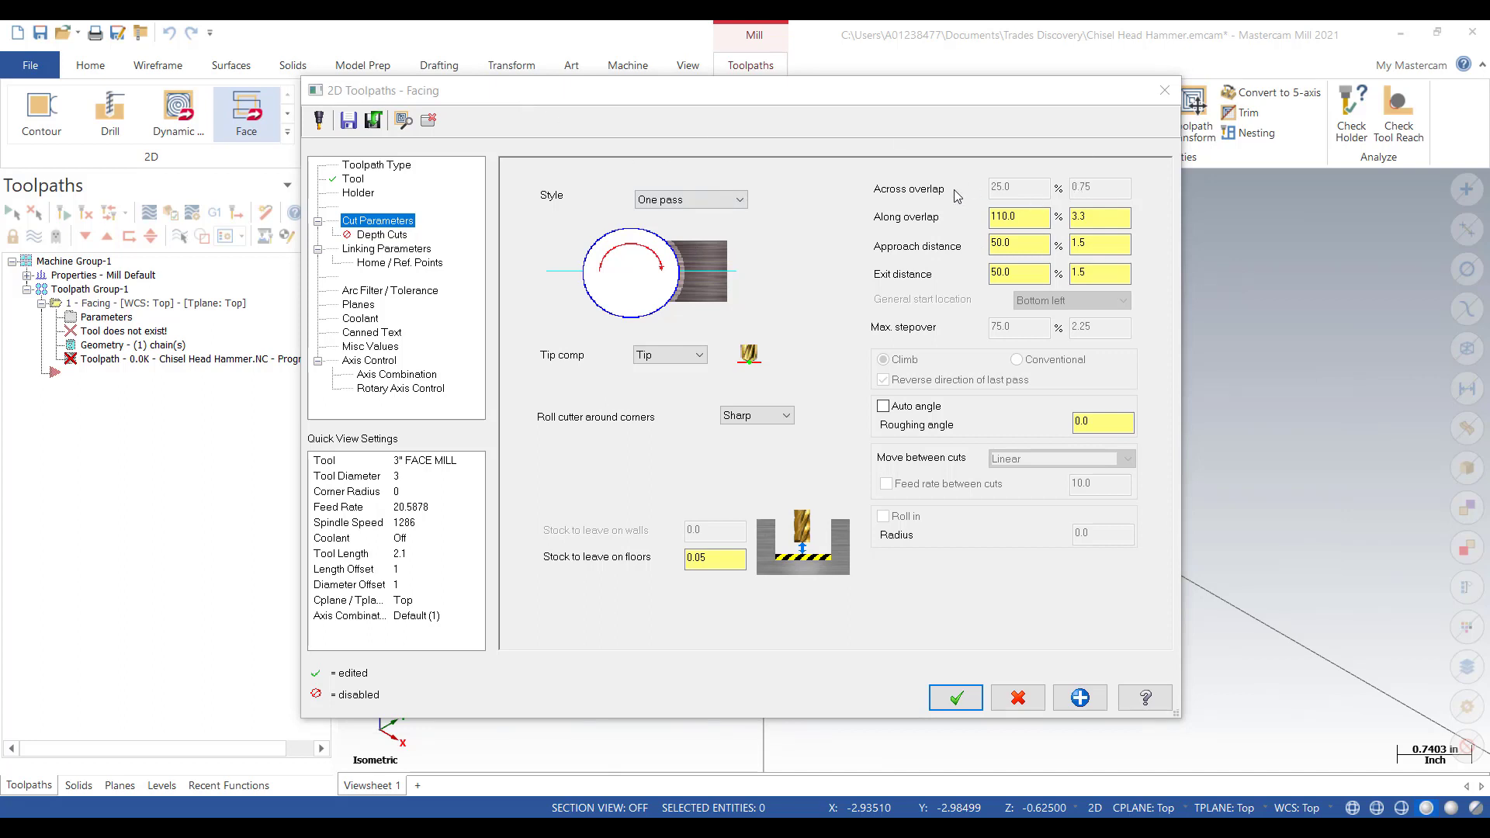
pyautogui.click(1004, 268)
pyautogui.click(715, 557)
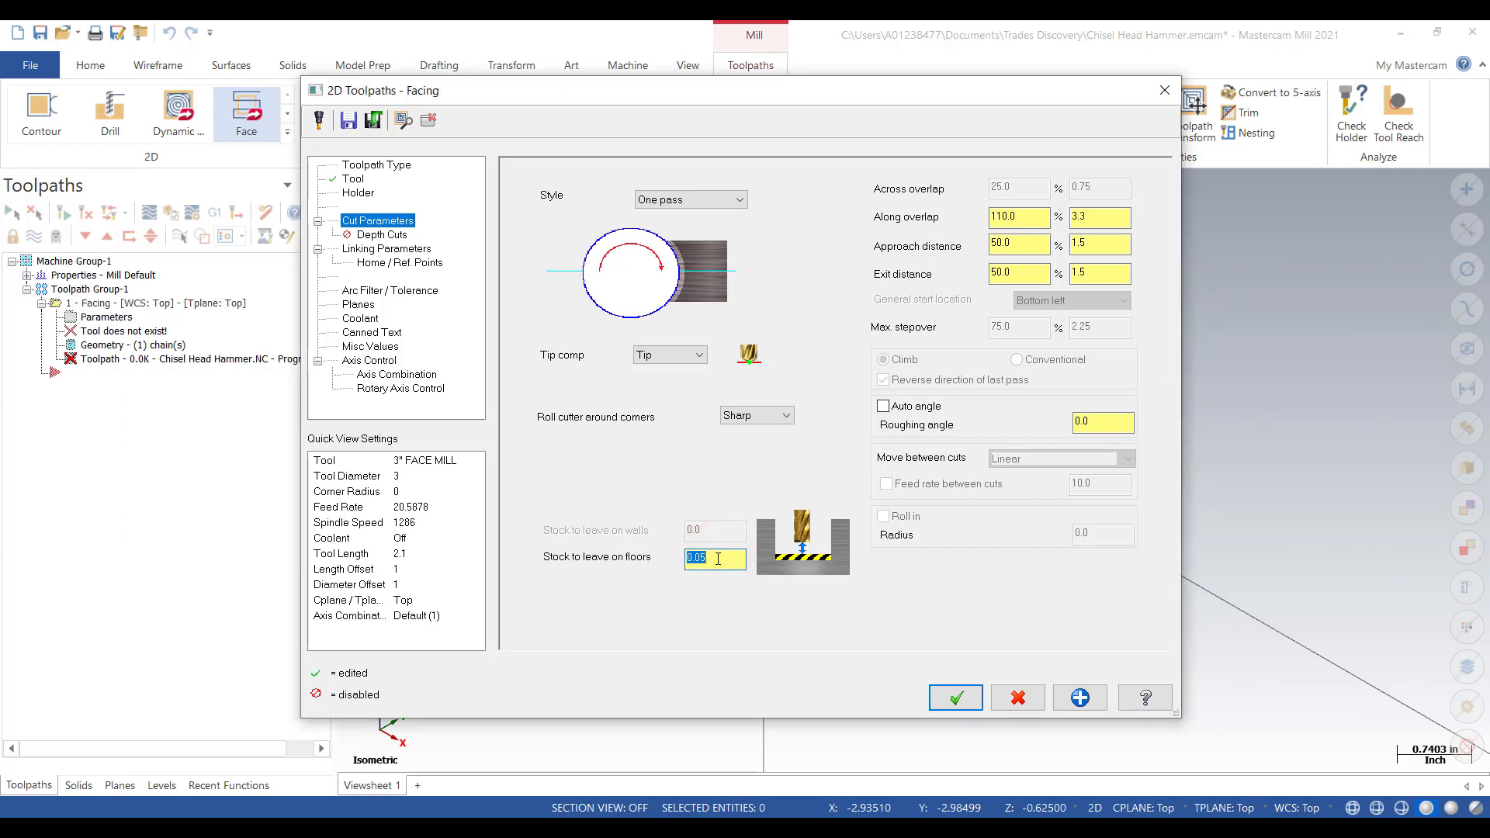
pyautogui.write('0')
# - Enable a 2.0 absolute clearance, set the feed plane to 0.1, and generate the facing toolpath with depth cuts left off
pyautogui.click(382, 235)
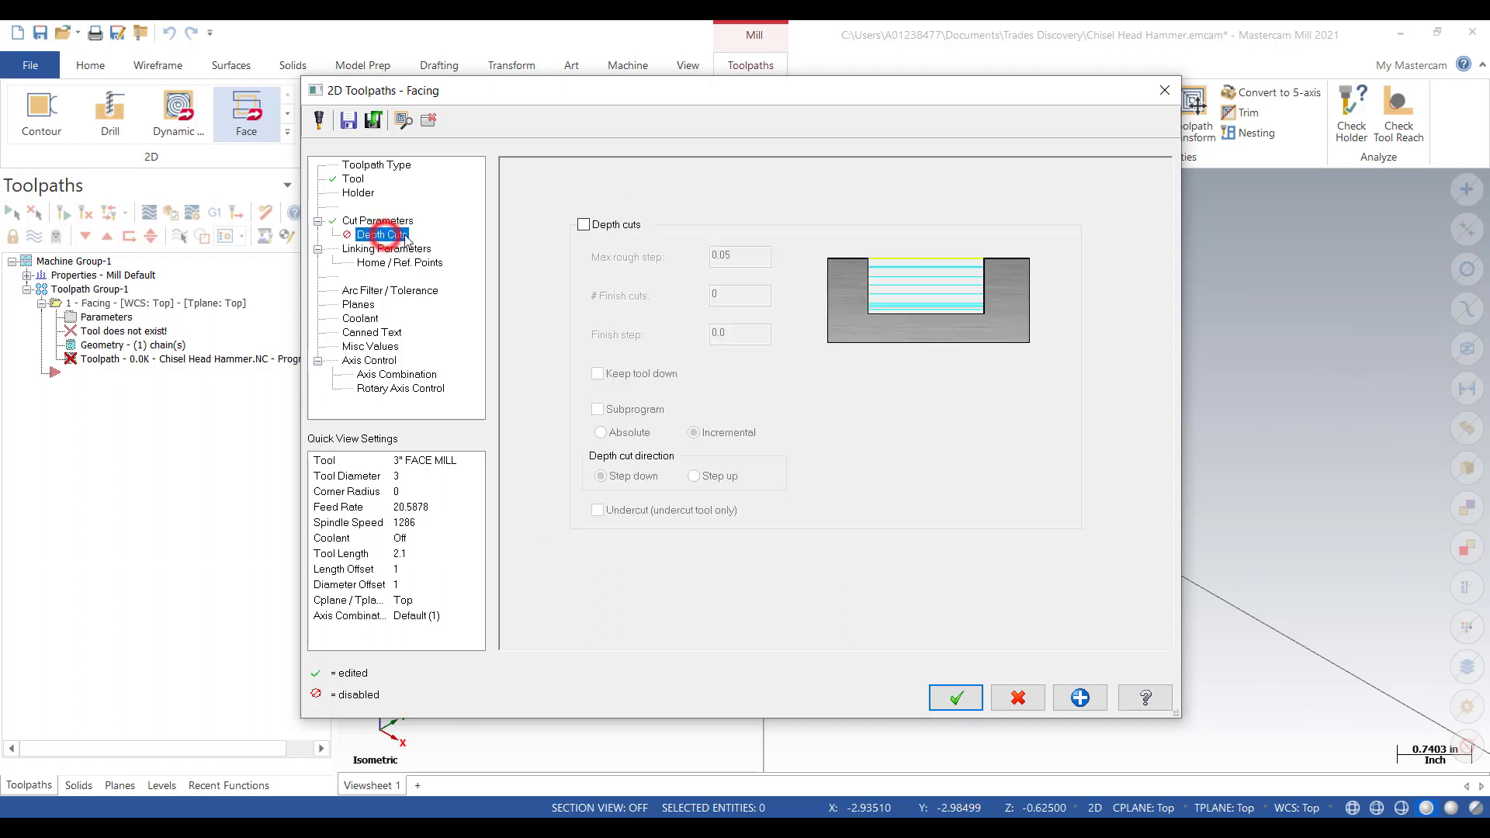
pyautogui.click(351, 250)
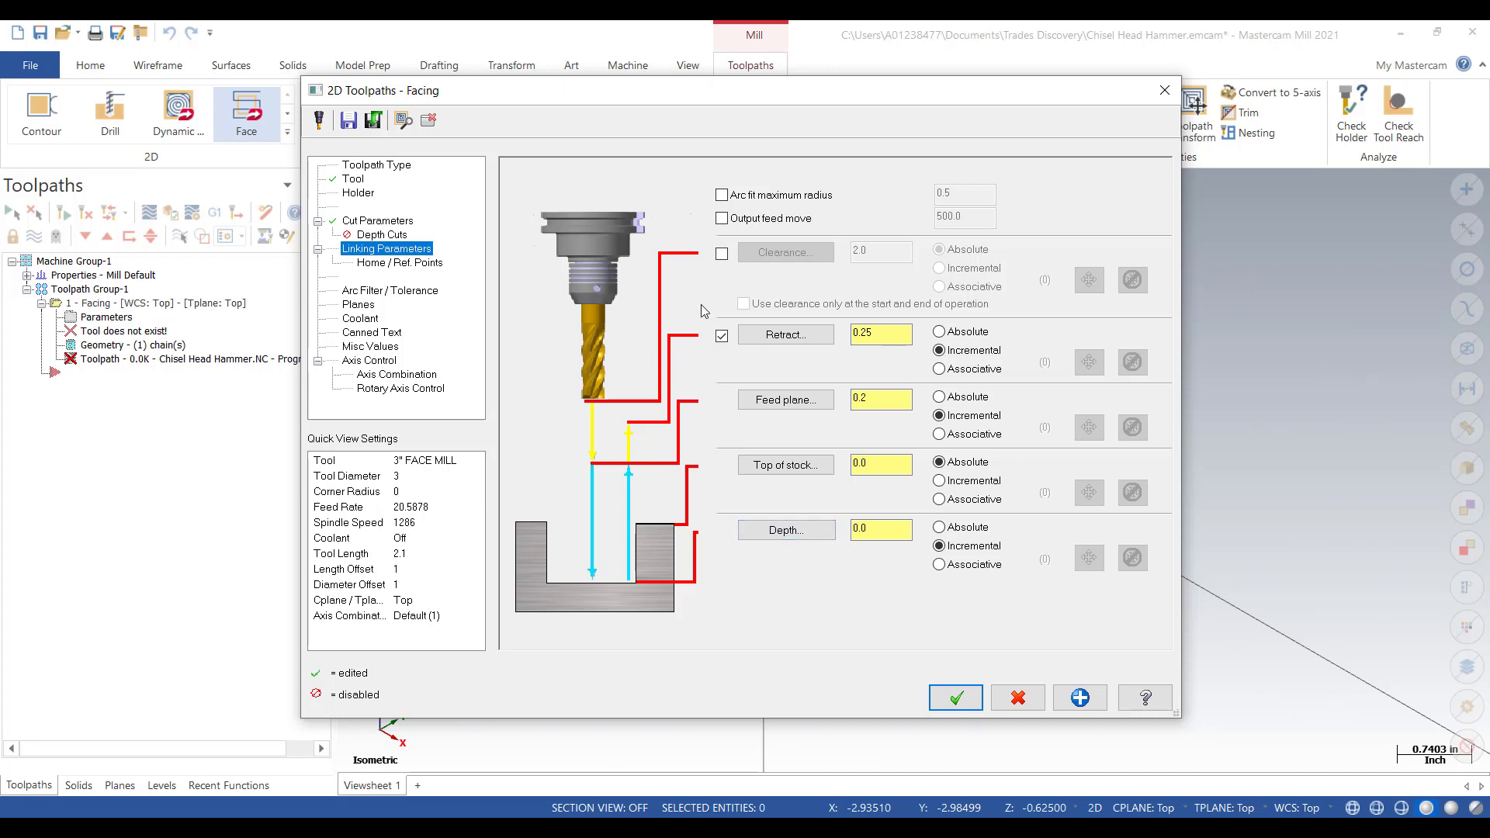
pyautogui.click(721, 253)
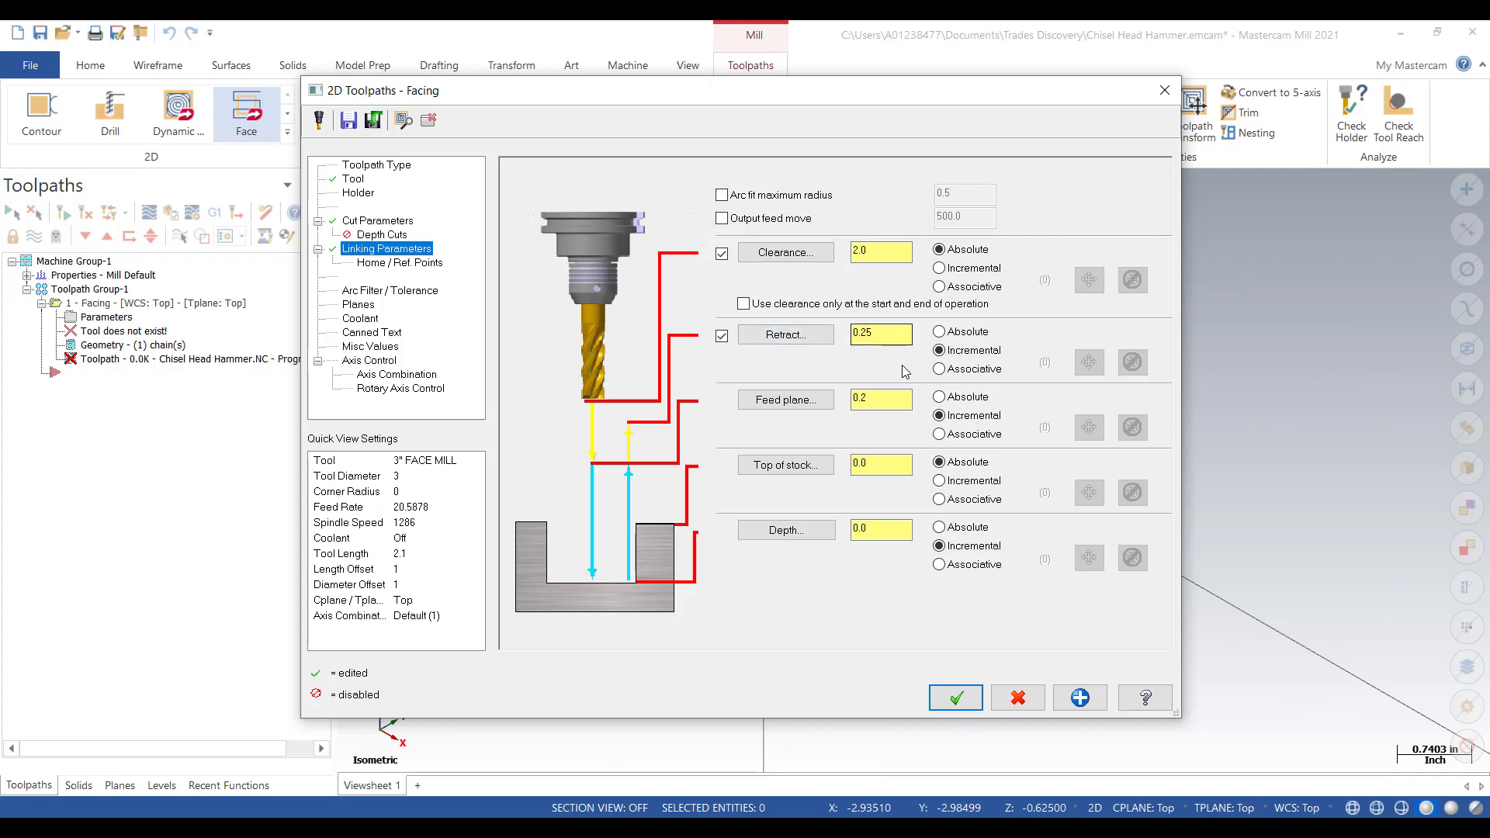
pyautogui.doubleClick(874, 405)
pyautogui.write('.1')
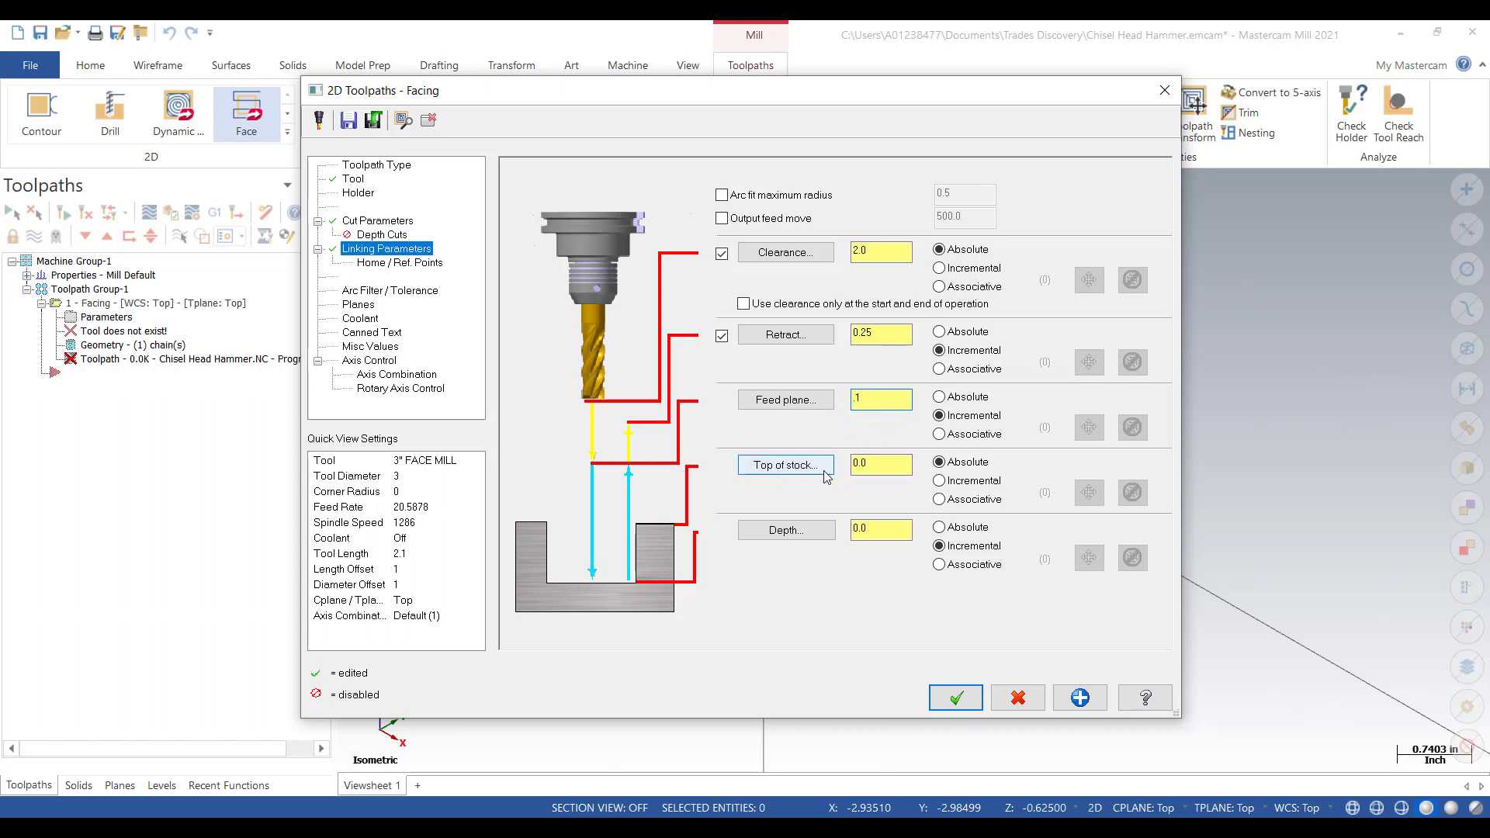
pyautogui.click(882, 464)
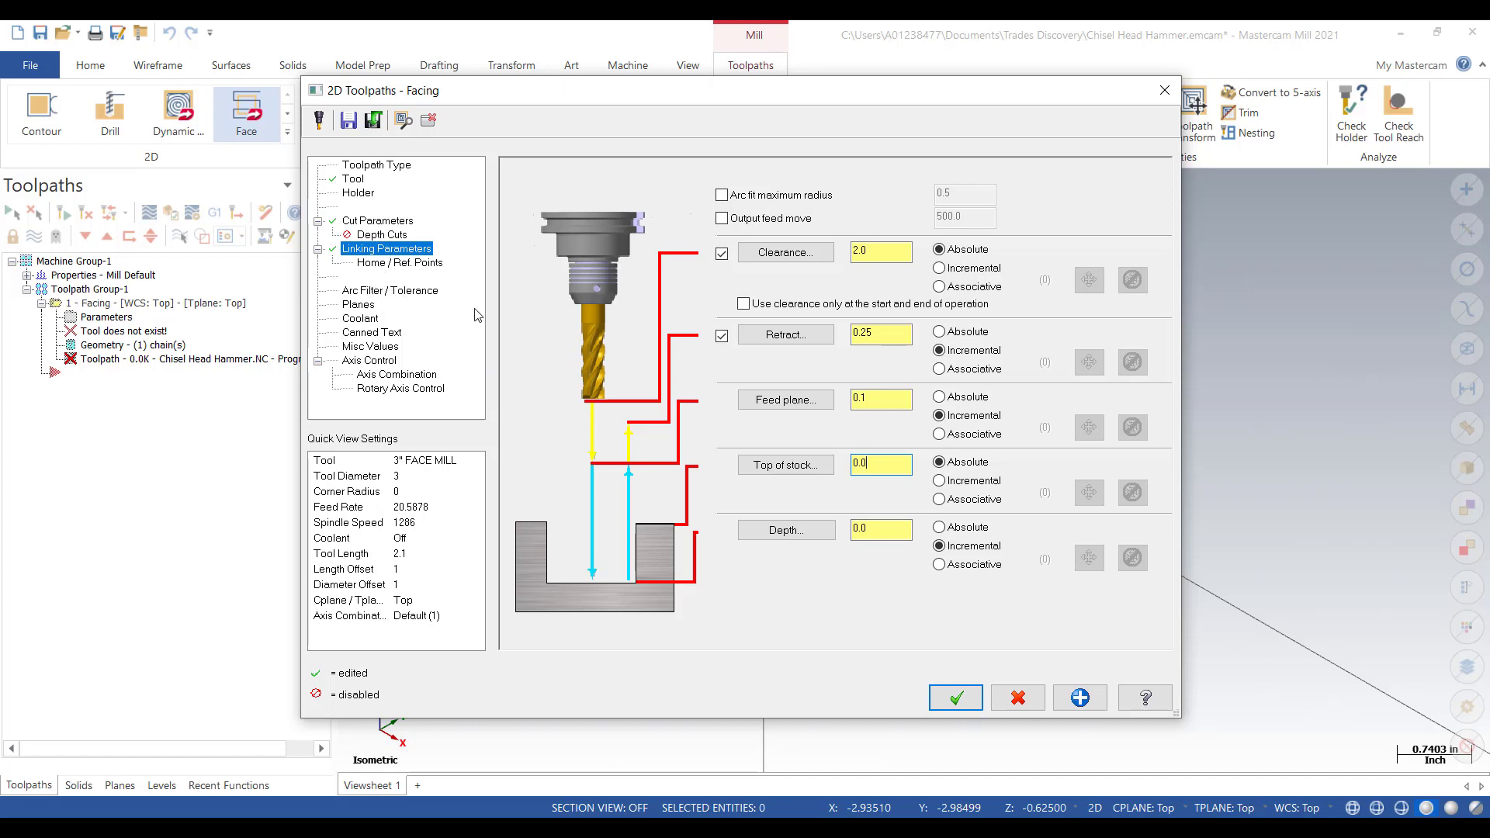
pyautogui.click(954, 698)
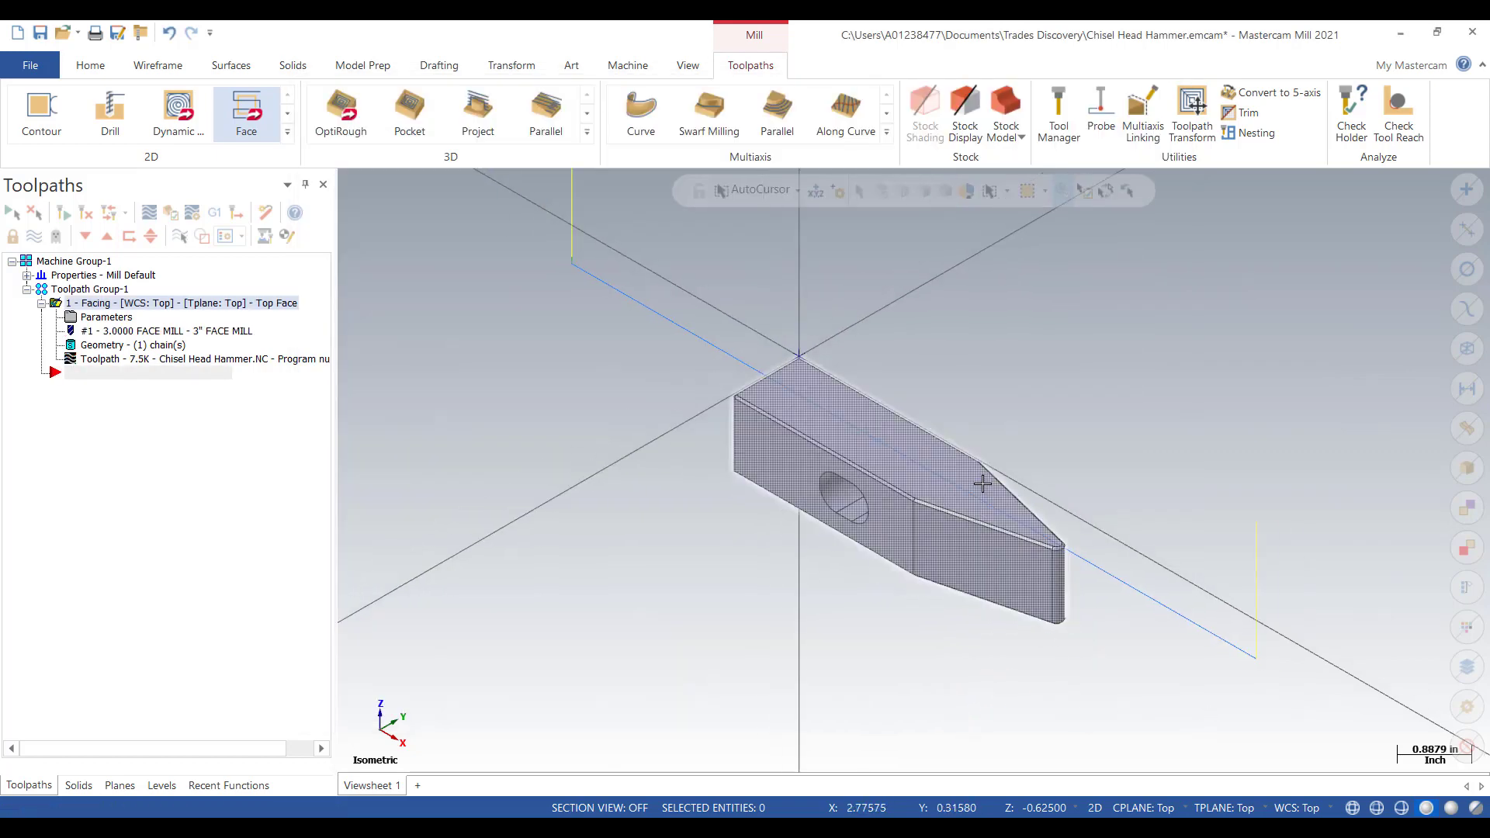
# - Backplot the Top Face operation in the isometric view, stepping through the face mill's moves to the end
pyautogui.scroll(-2, 974, 481)
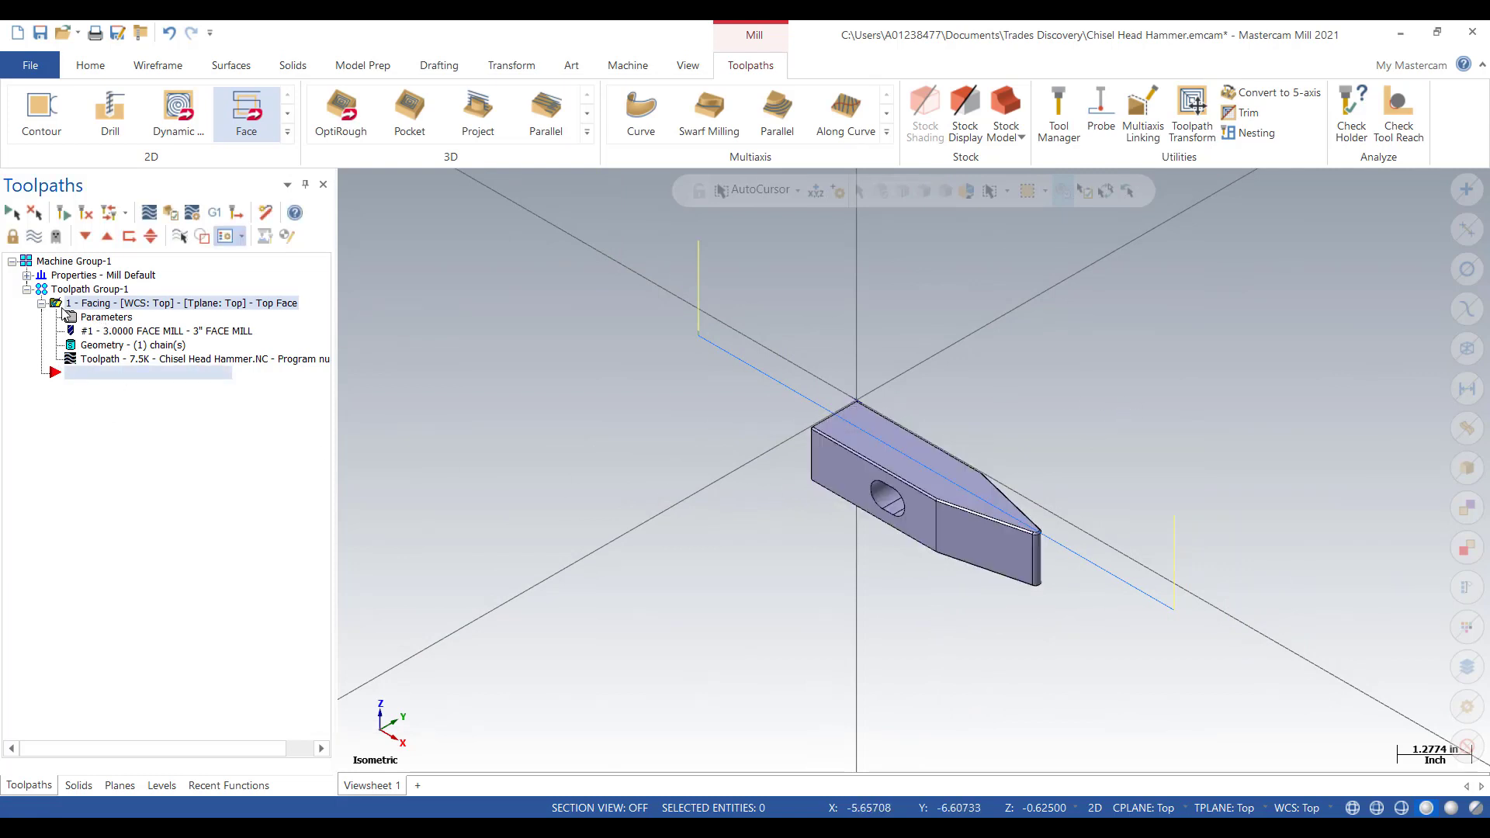
pyautogui.click(150, 214)
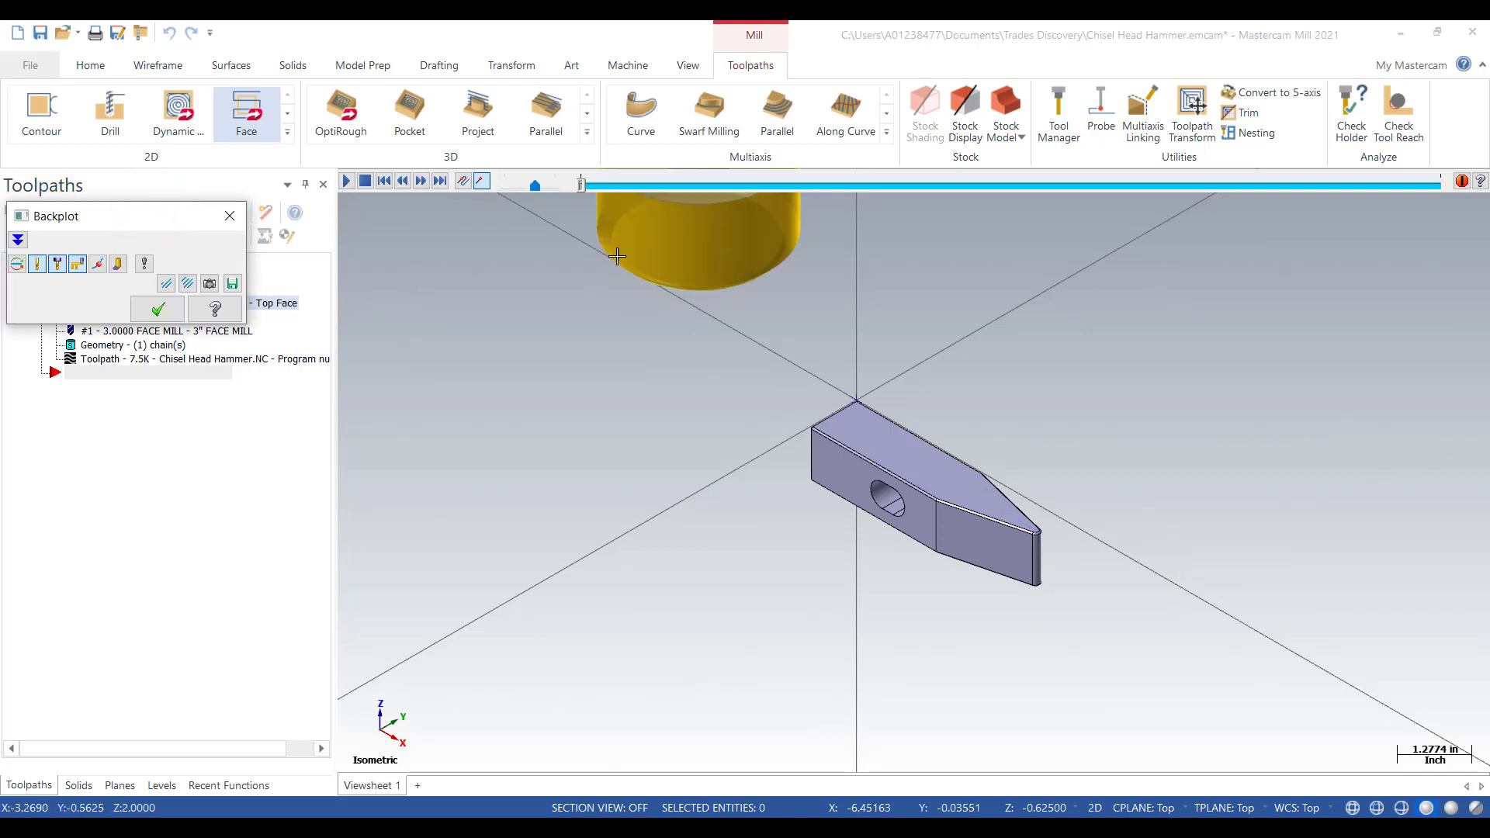
pyautogui.scroll(-2, 710, 526)
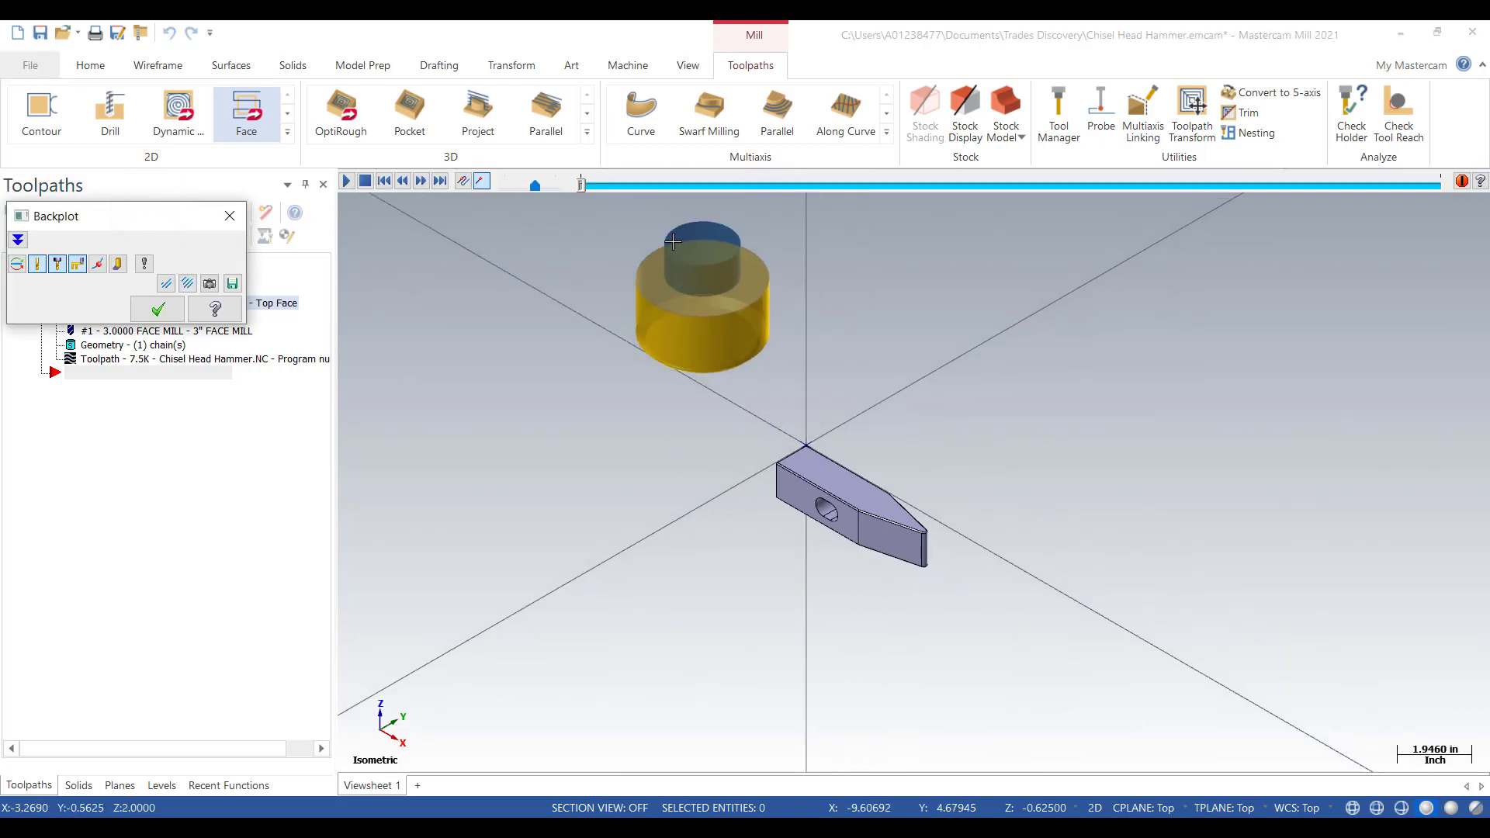
pyautogui.scroll(1, 675, 256)
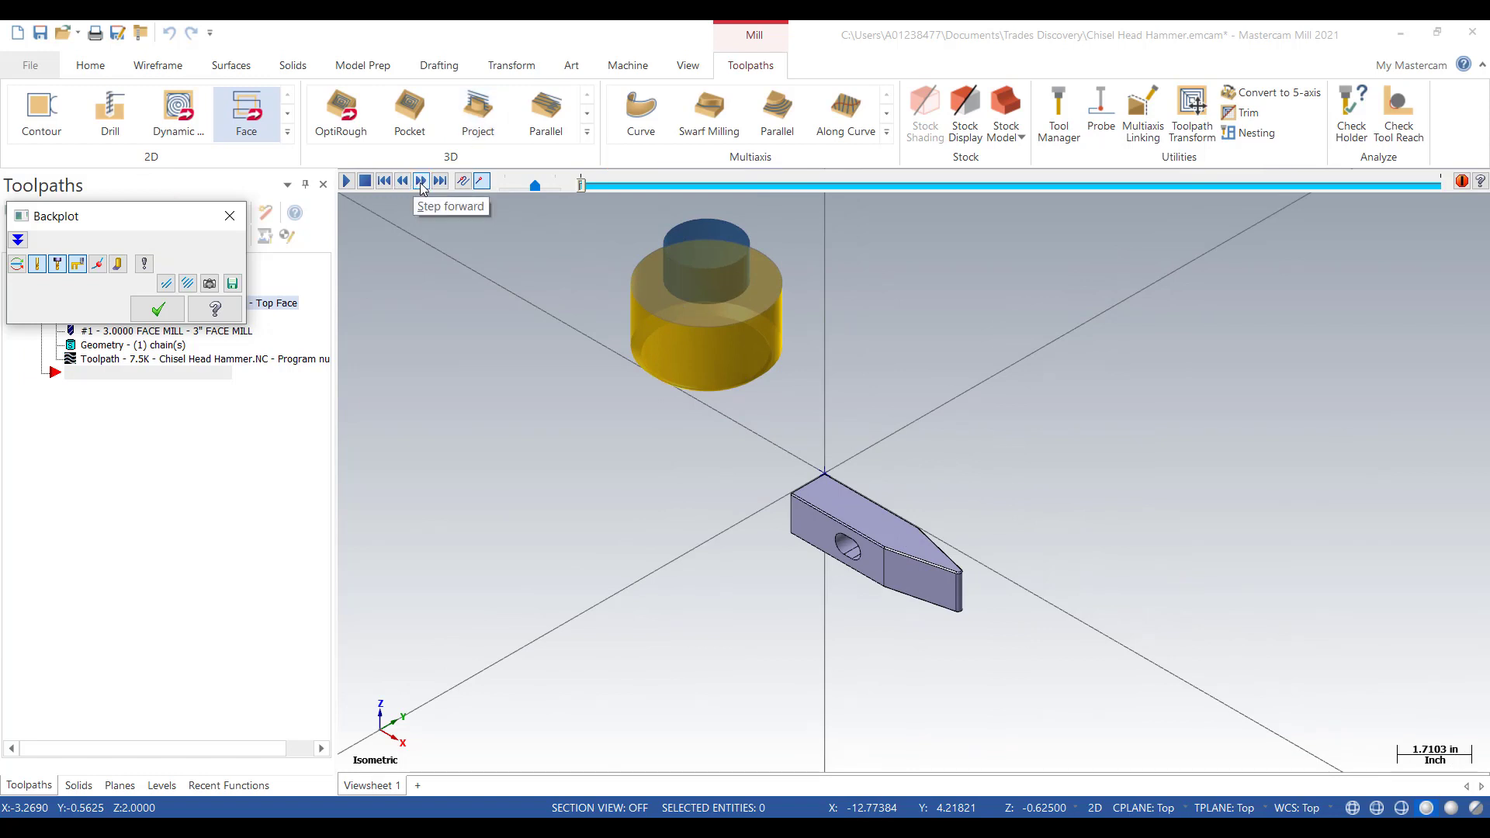
pyautogui.click(421, 184)
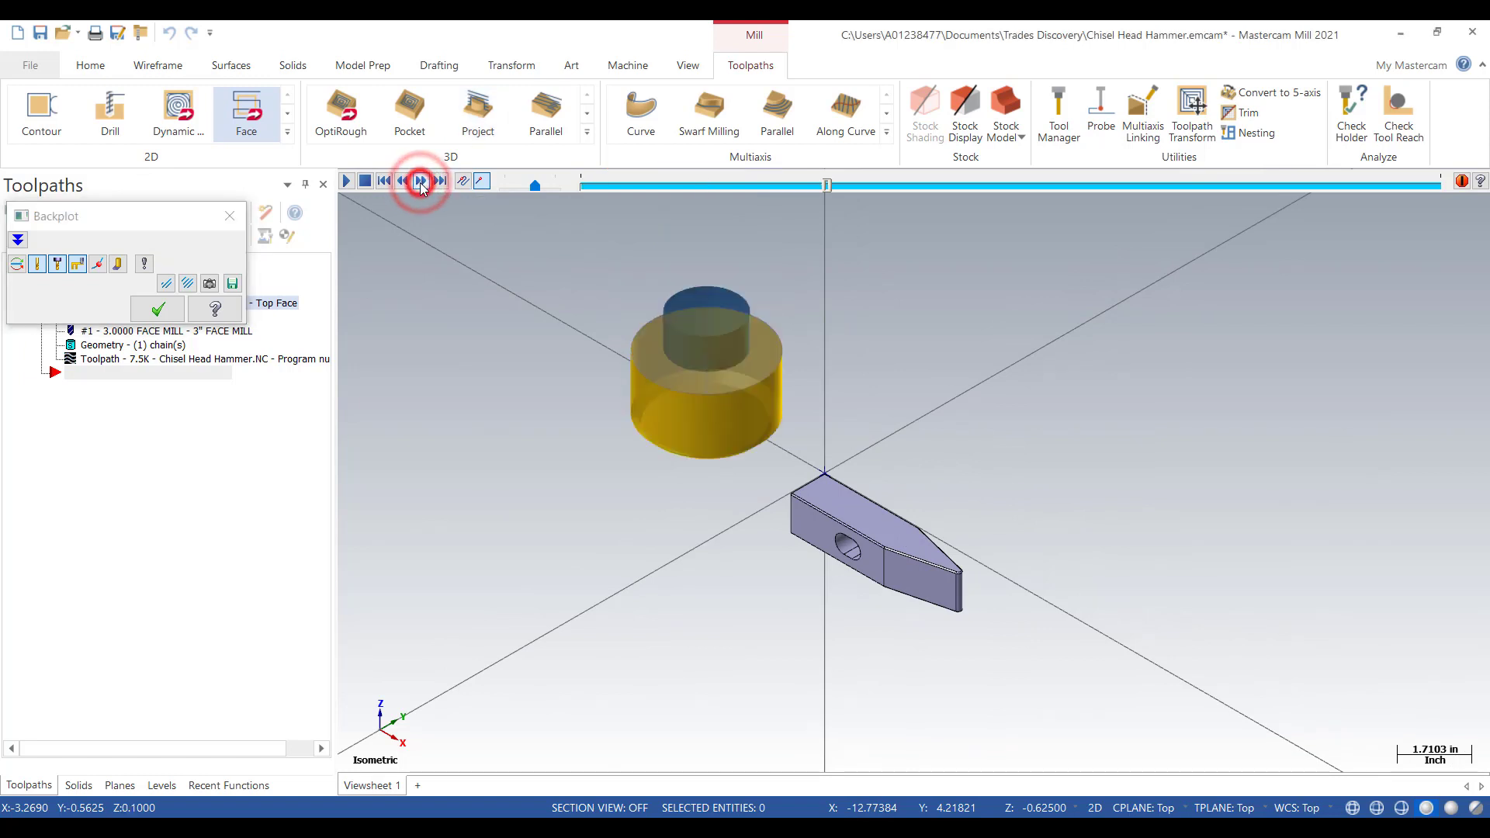
pyautogui.click(422, 183)
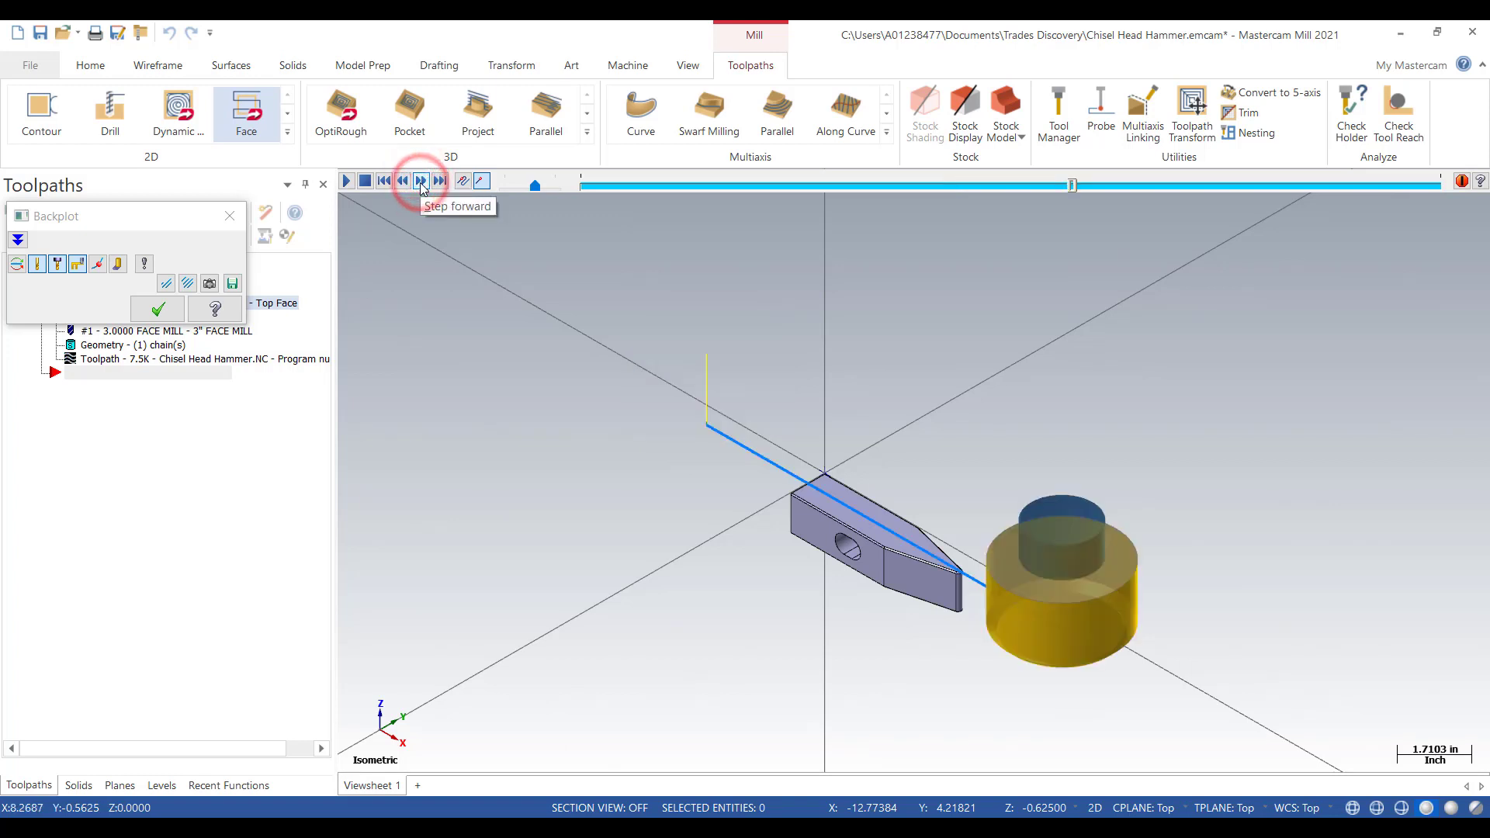
pyautogui.click(422, 183)
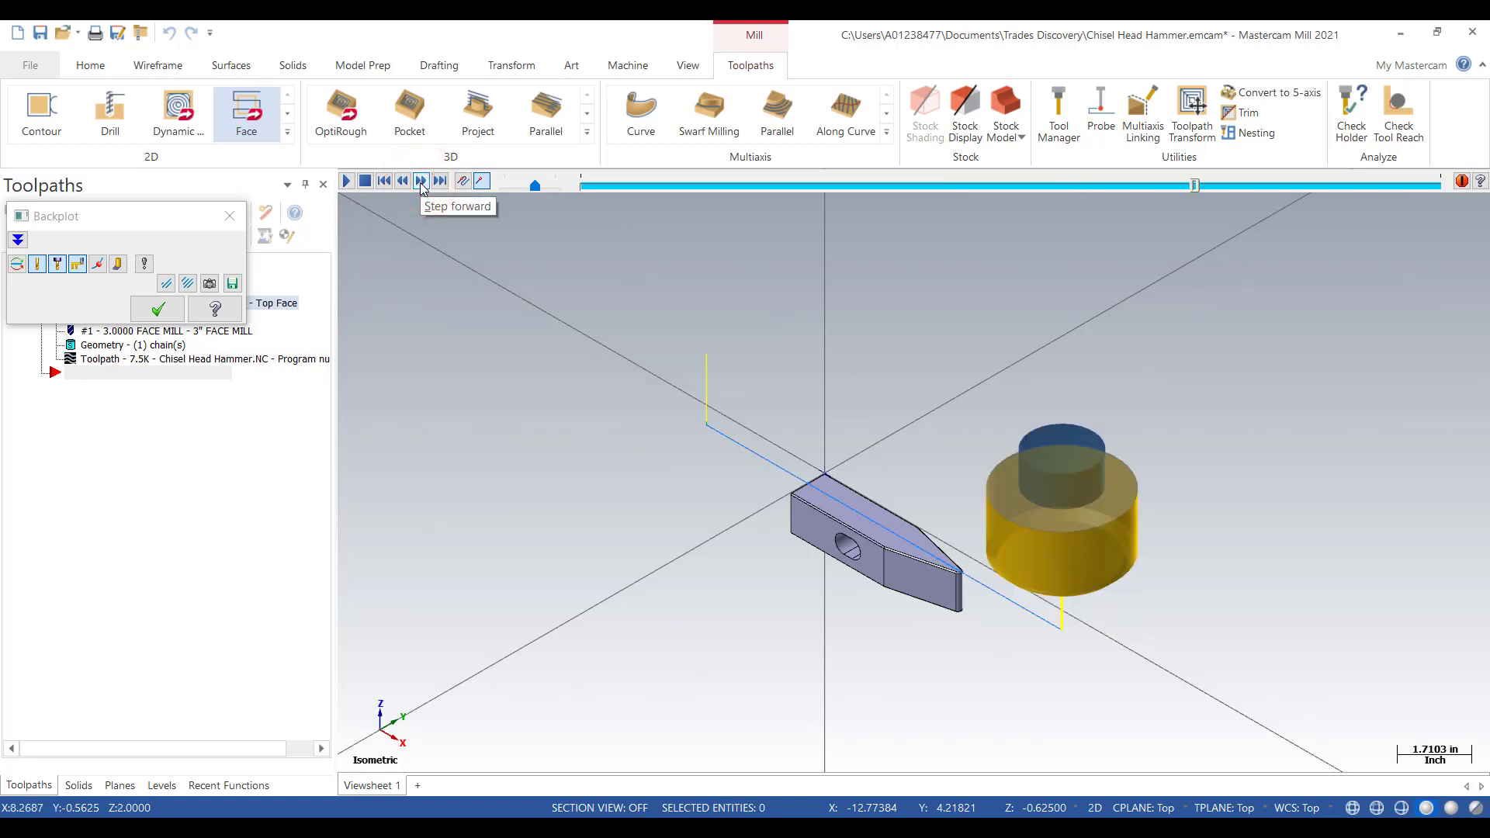
pyautogui.click(421, 183)
pyautogui.click(421, 183)
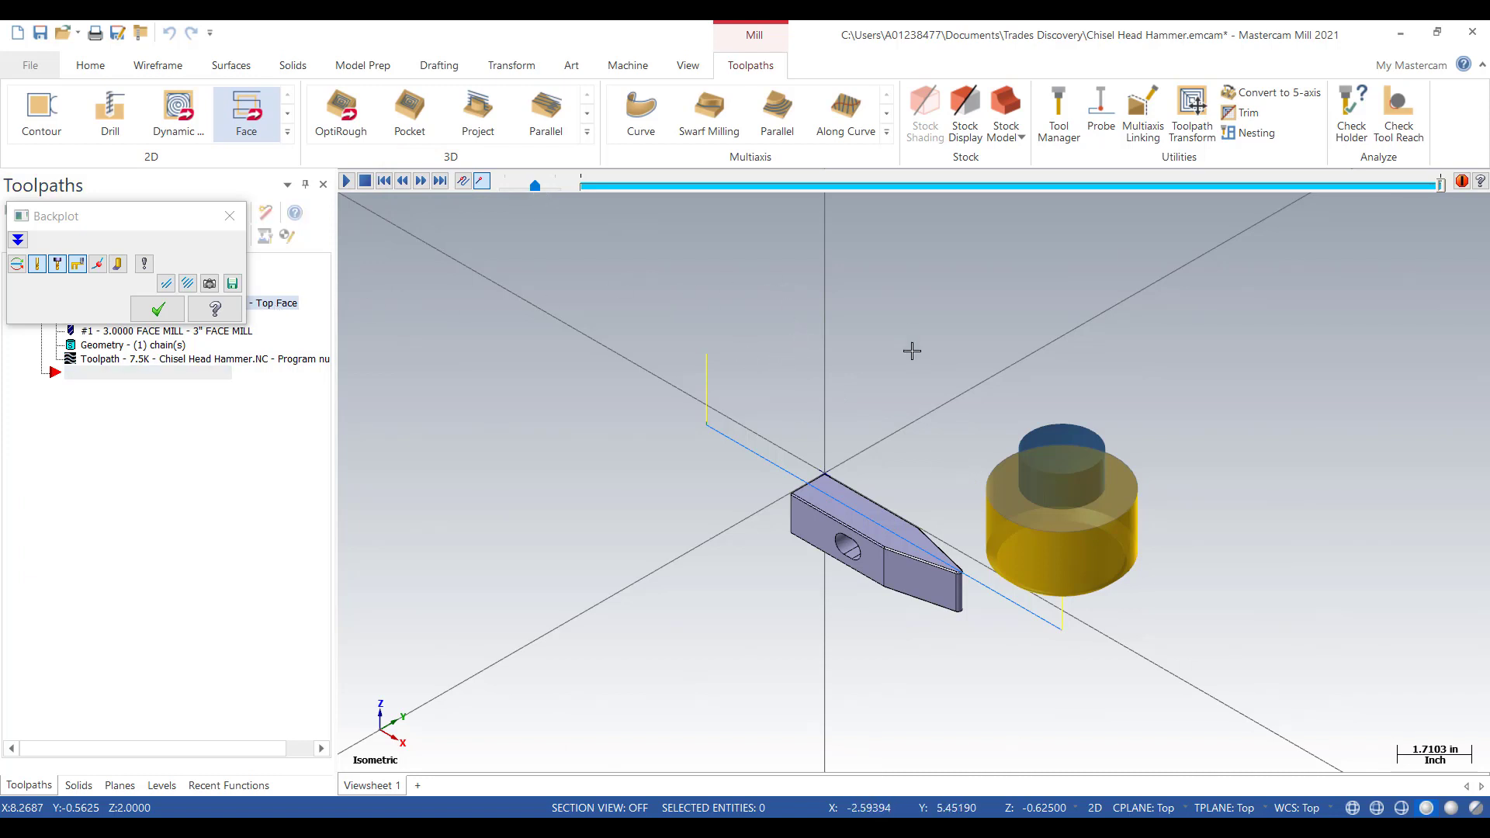
# - Replay the backplot step by step in the front view to check the approach, then restore the isometric view and close Backplot
pyautogui.rightClick(866, 313)
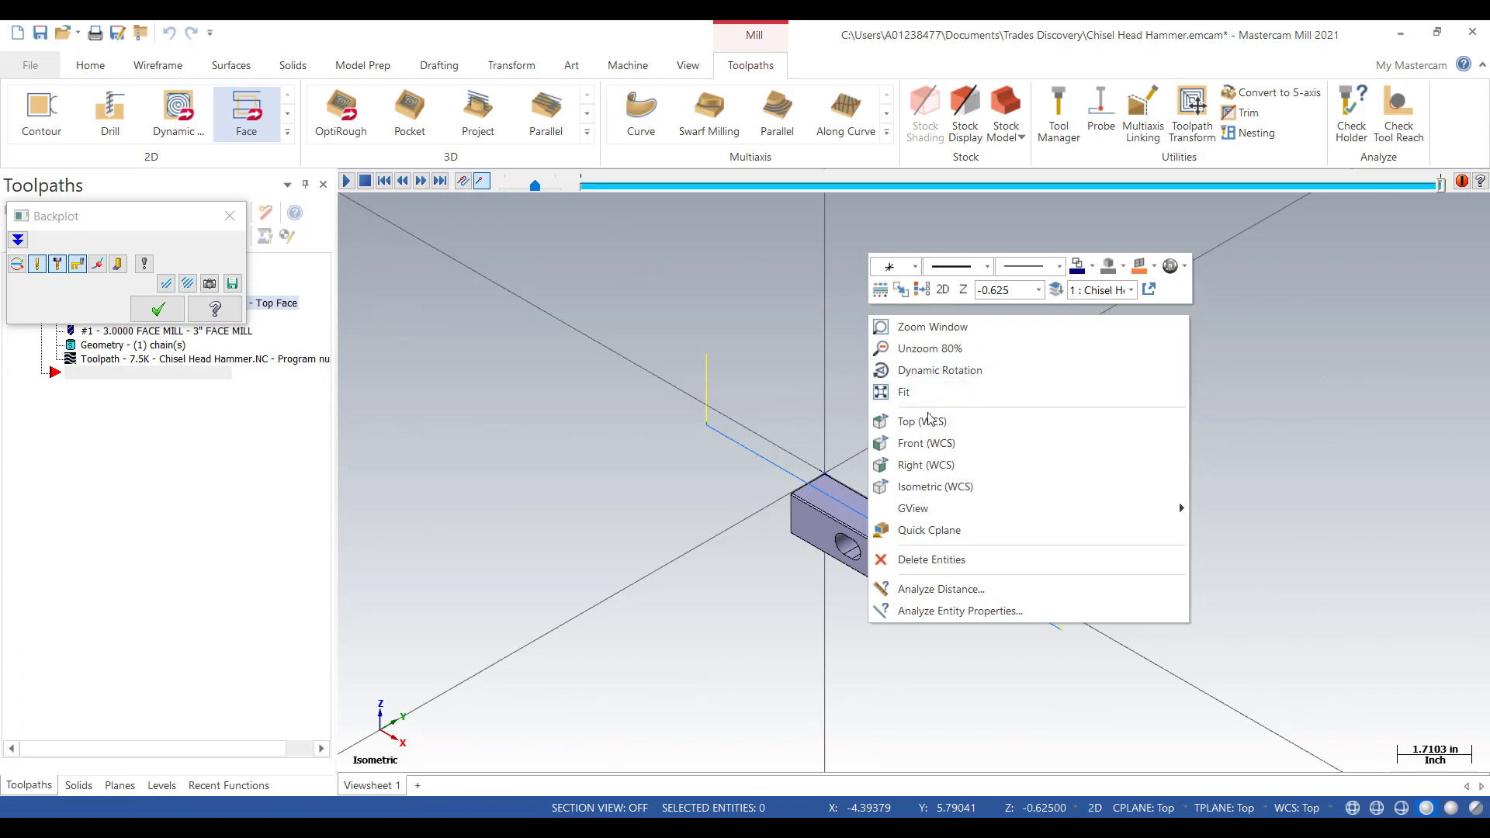
pyautogui.click(926, 440)
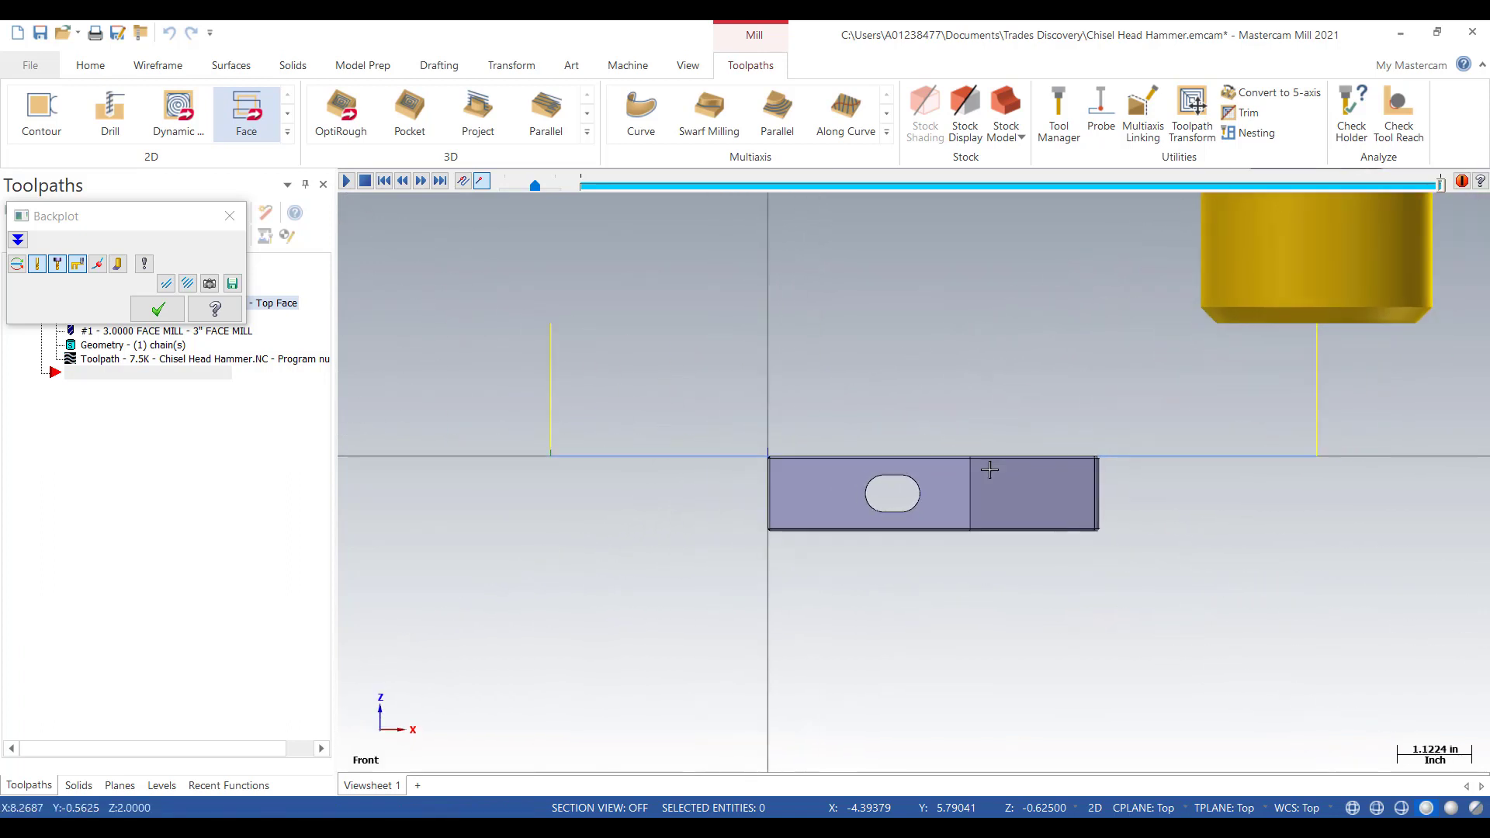
pyautogui.click(385, 181)
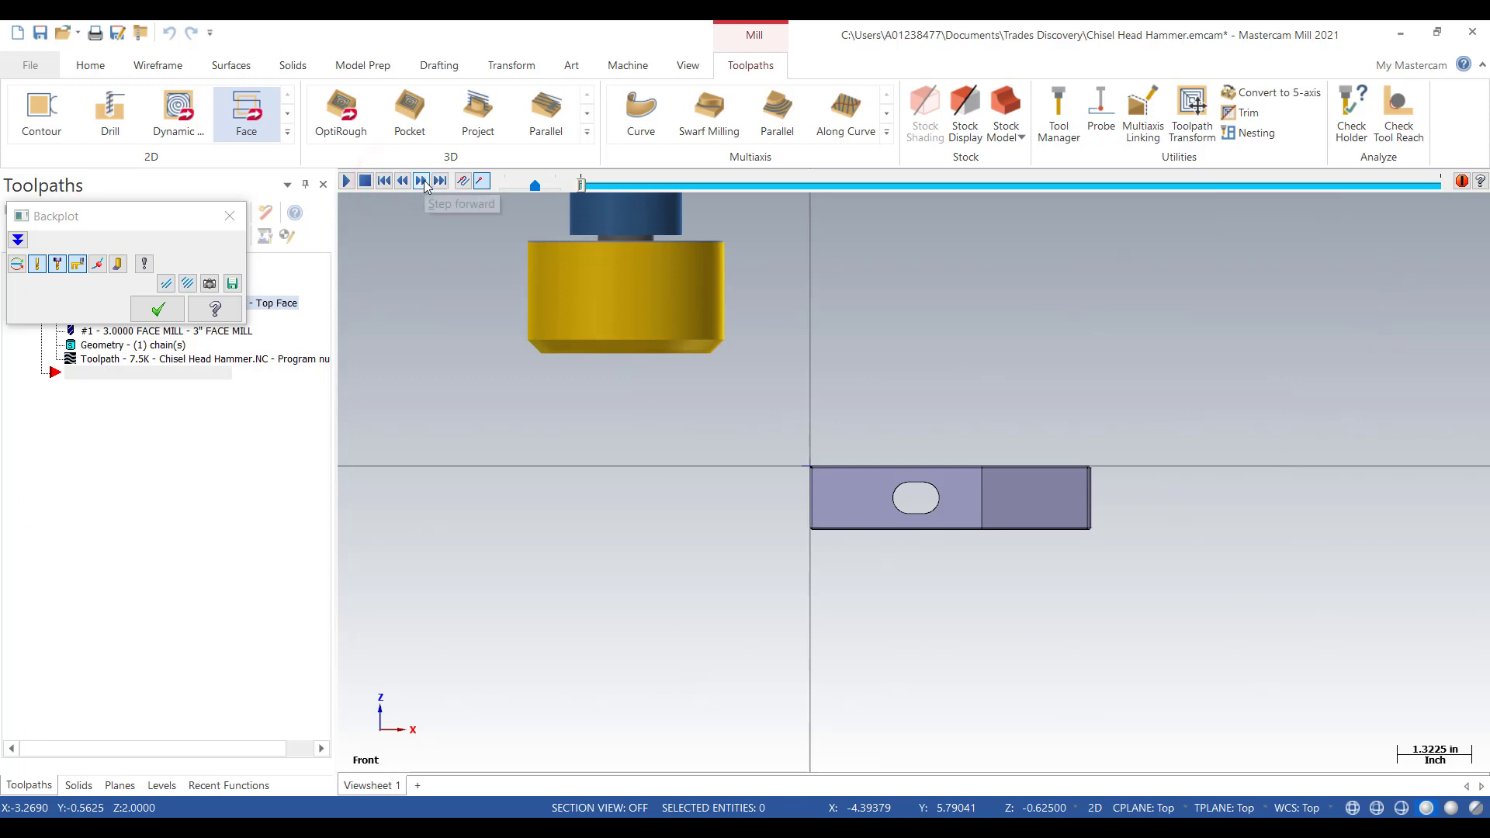
pyautogui.click(423, 183)
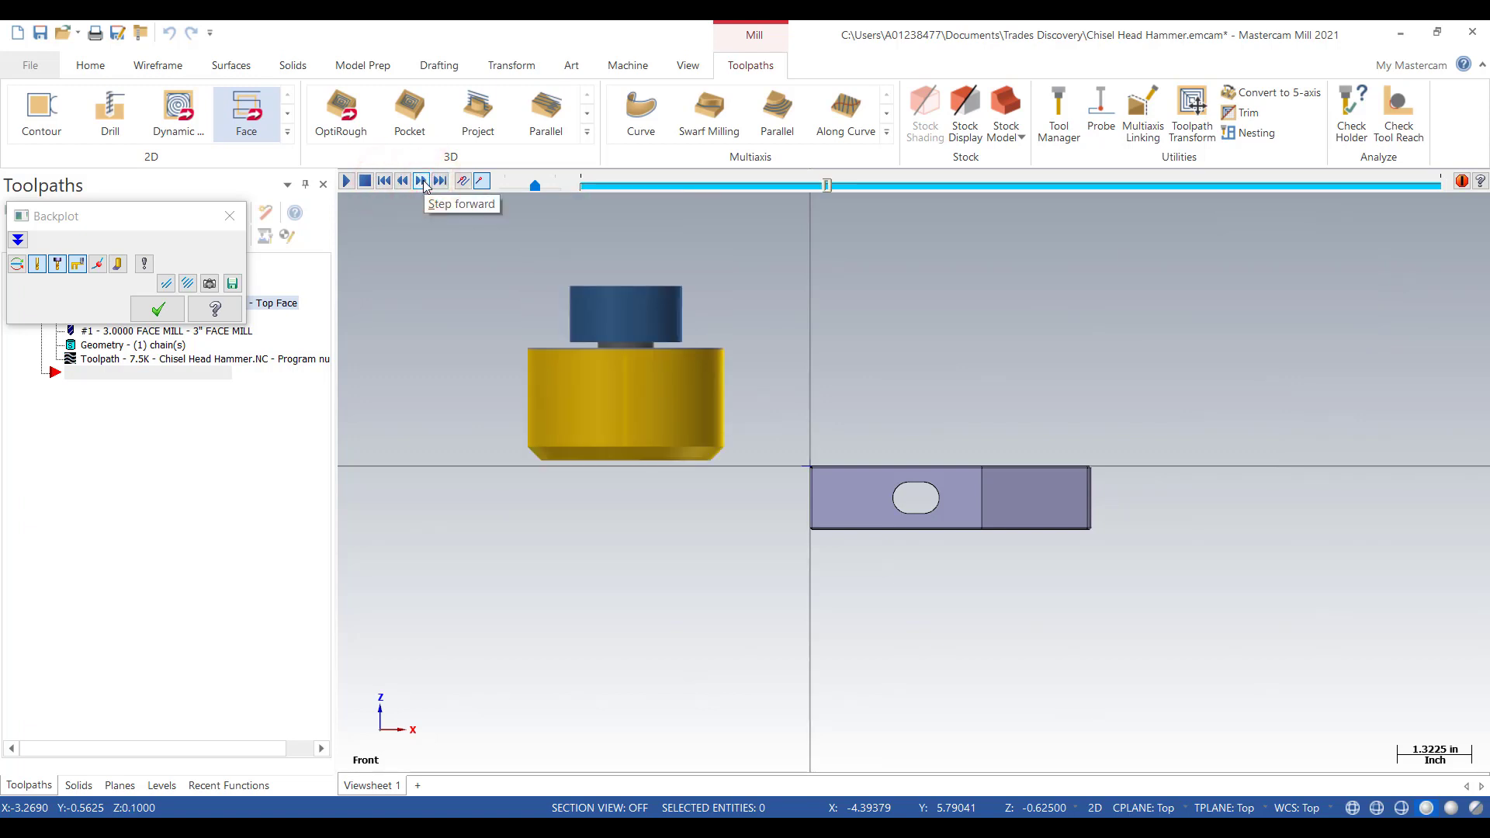
pyautogui.click(423, 182)
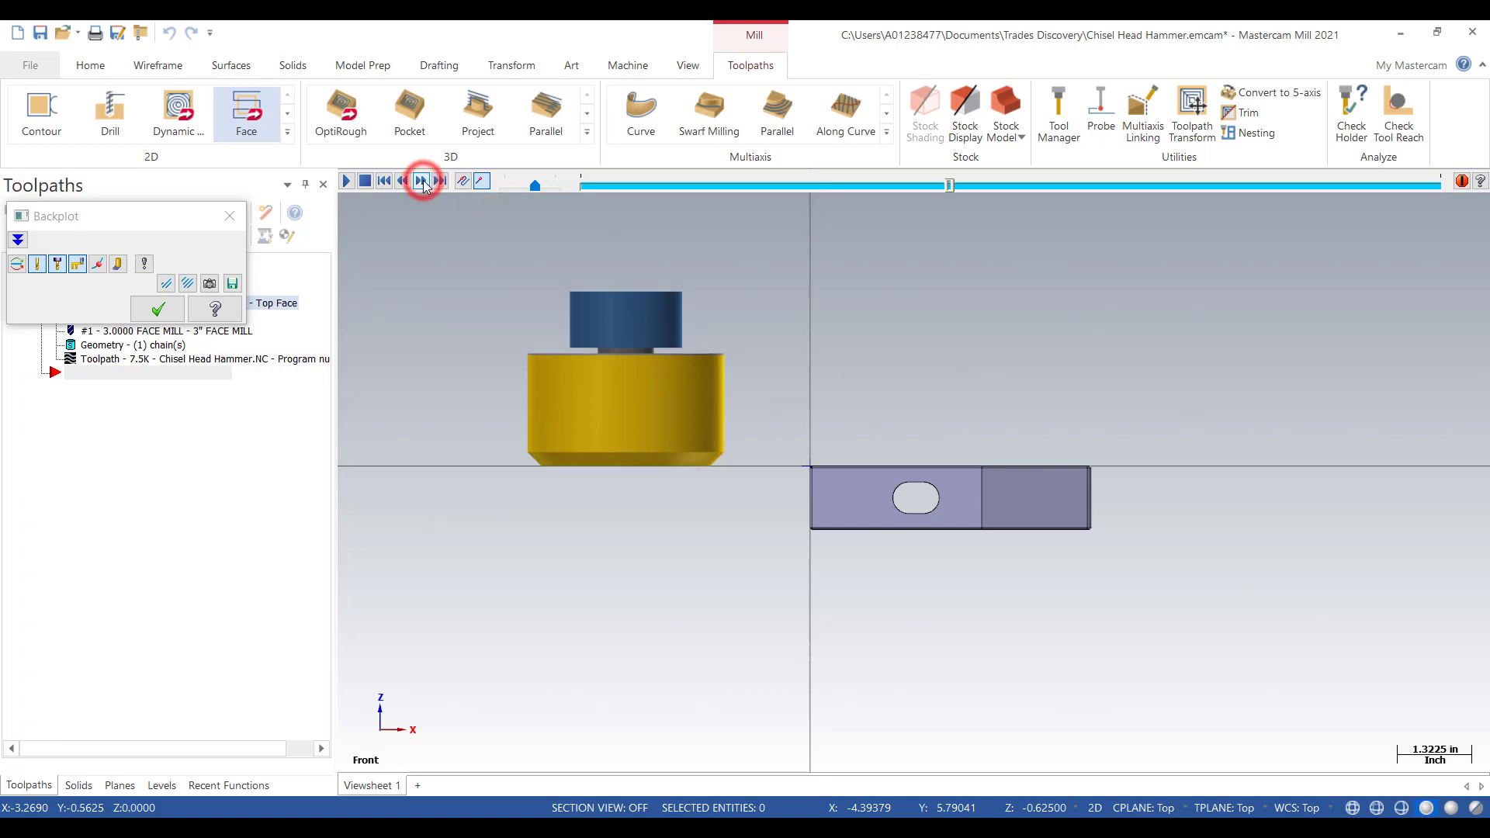
pyautogui.click(423, 182)
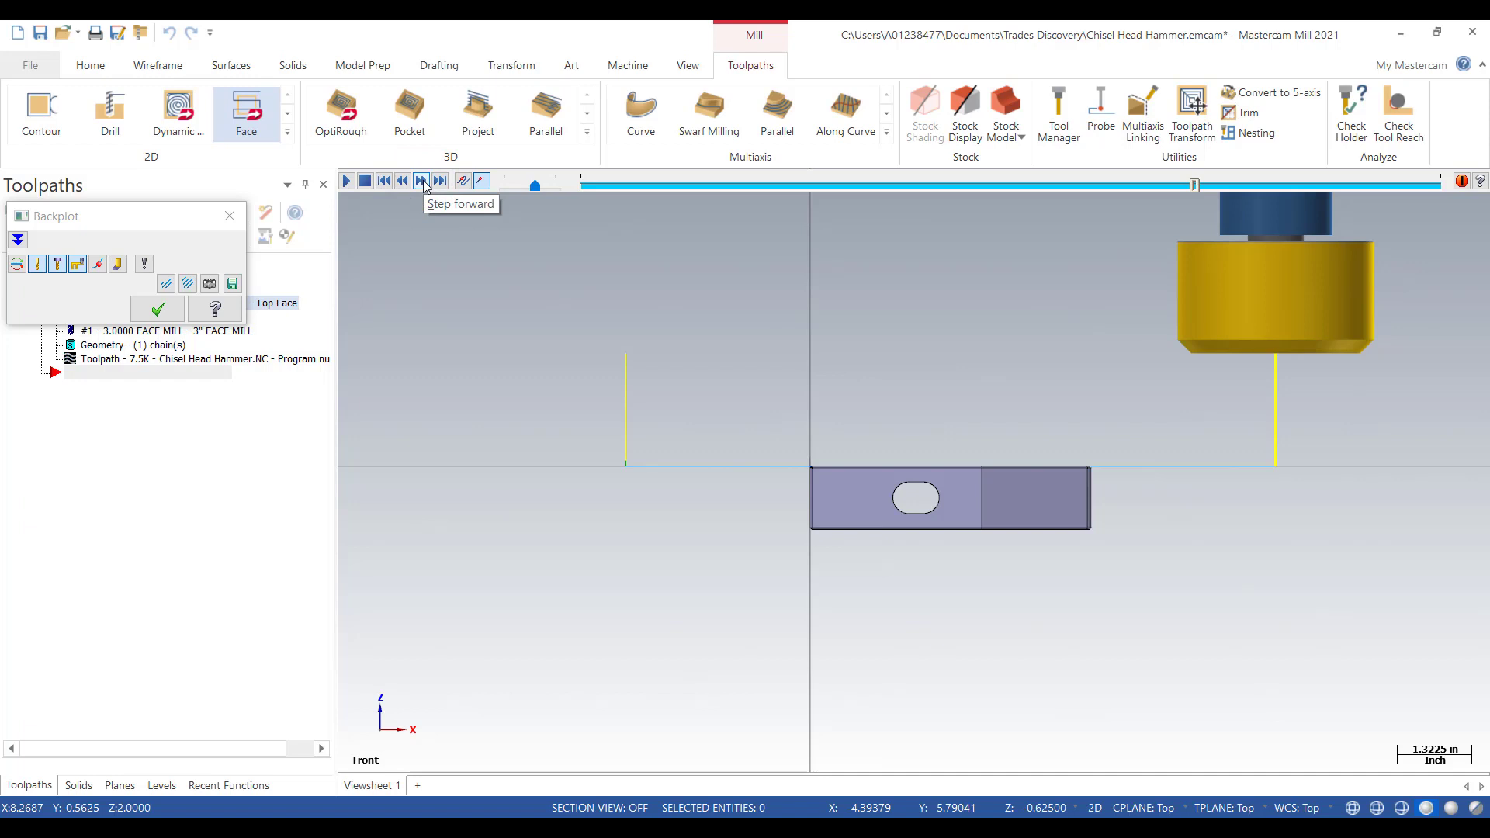
pyautogui.click(403, 180)
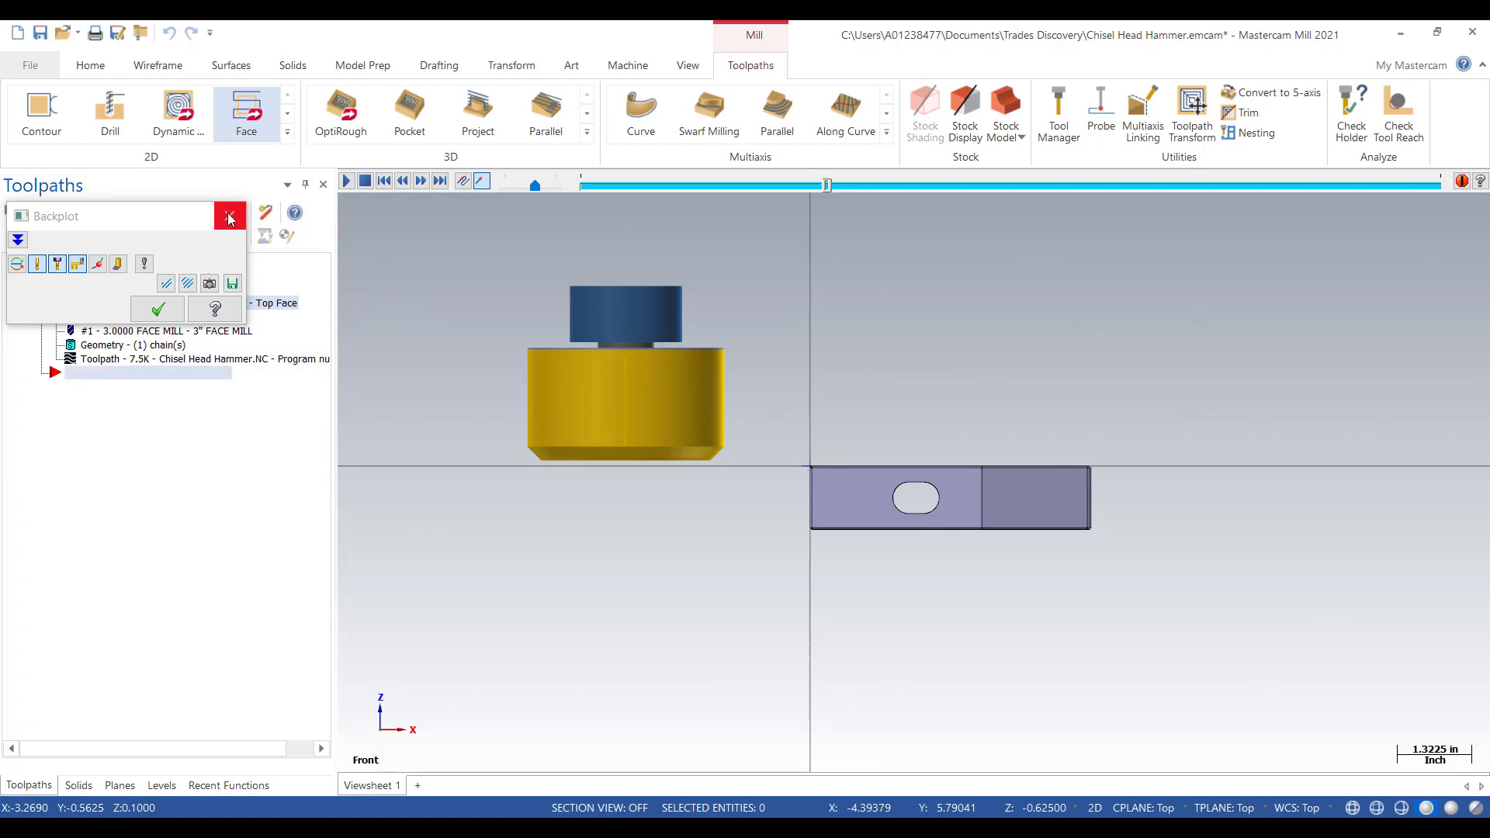
pyautogui.rightClick(1017, 340)
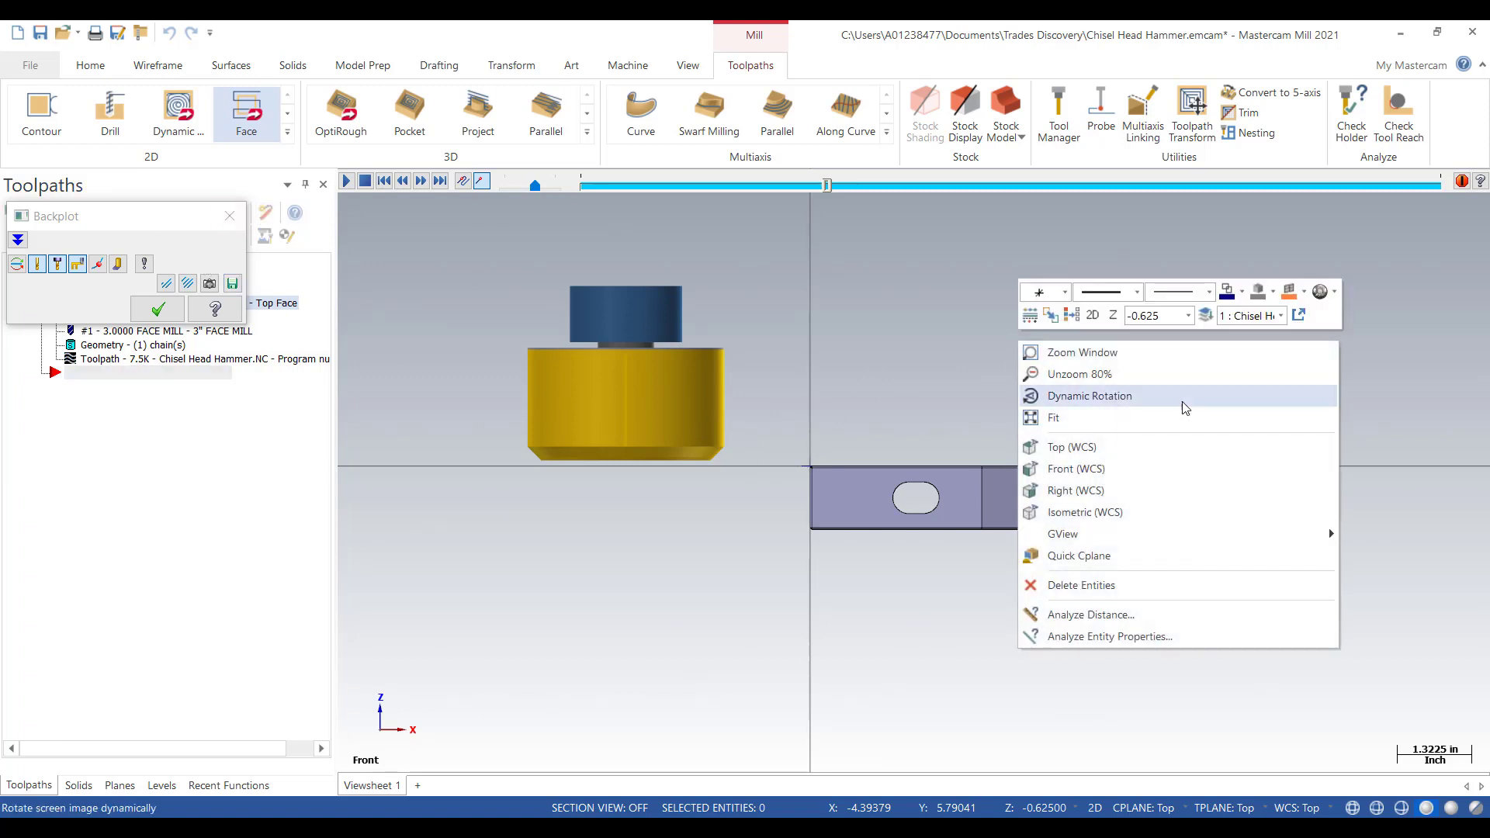
pyautogui.click(1087, 513)
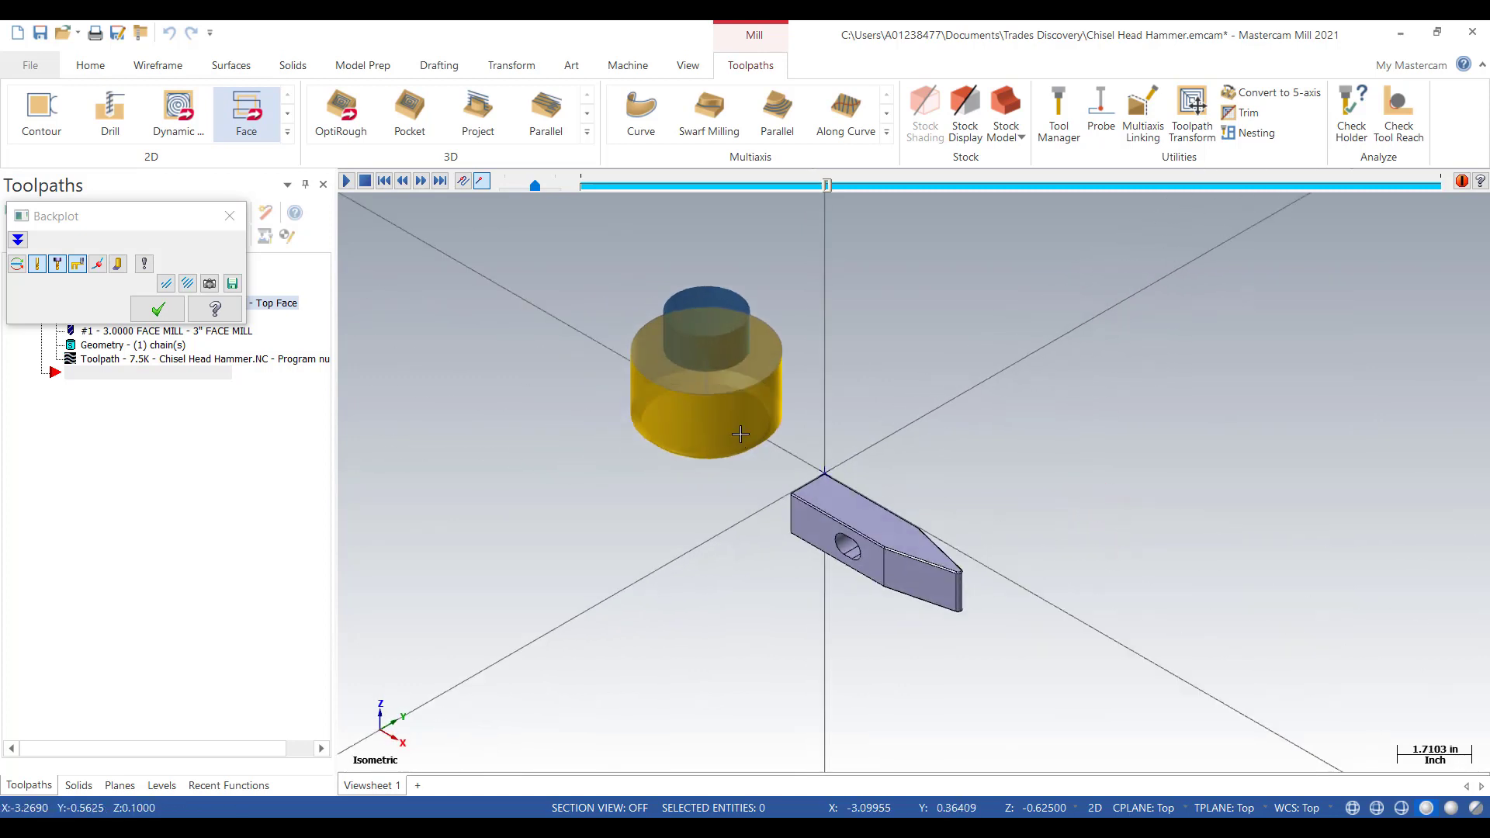
pyautogui.click(230, 219)
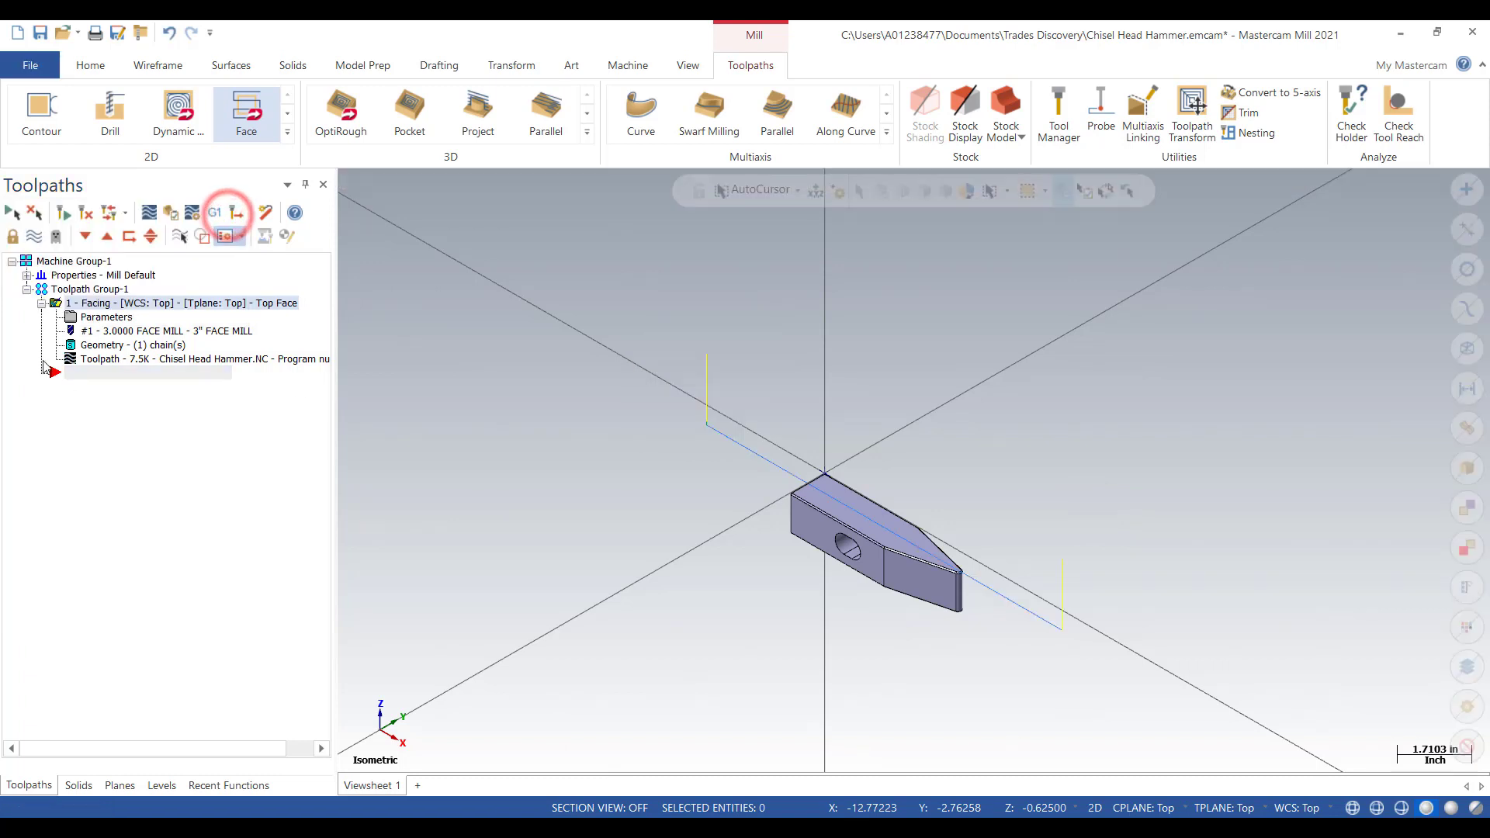
# - Set the facing operation's approach and exit distances to 40% each, and regenerate the toolpath
pyautogui.click(70, 318)
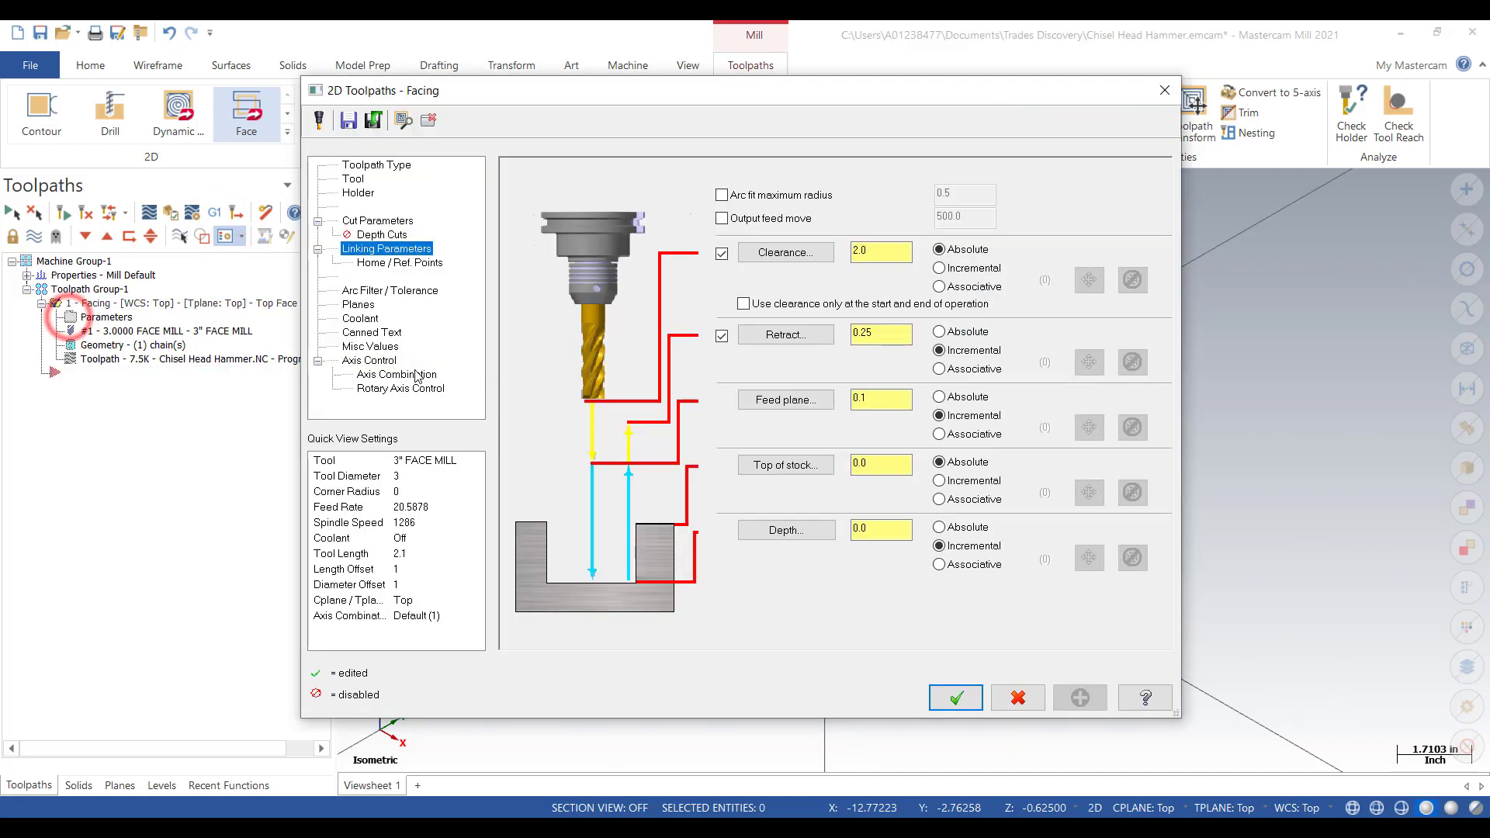
pyautogui.click(378, 221)
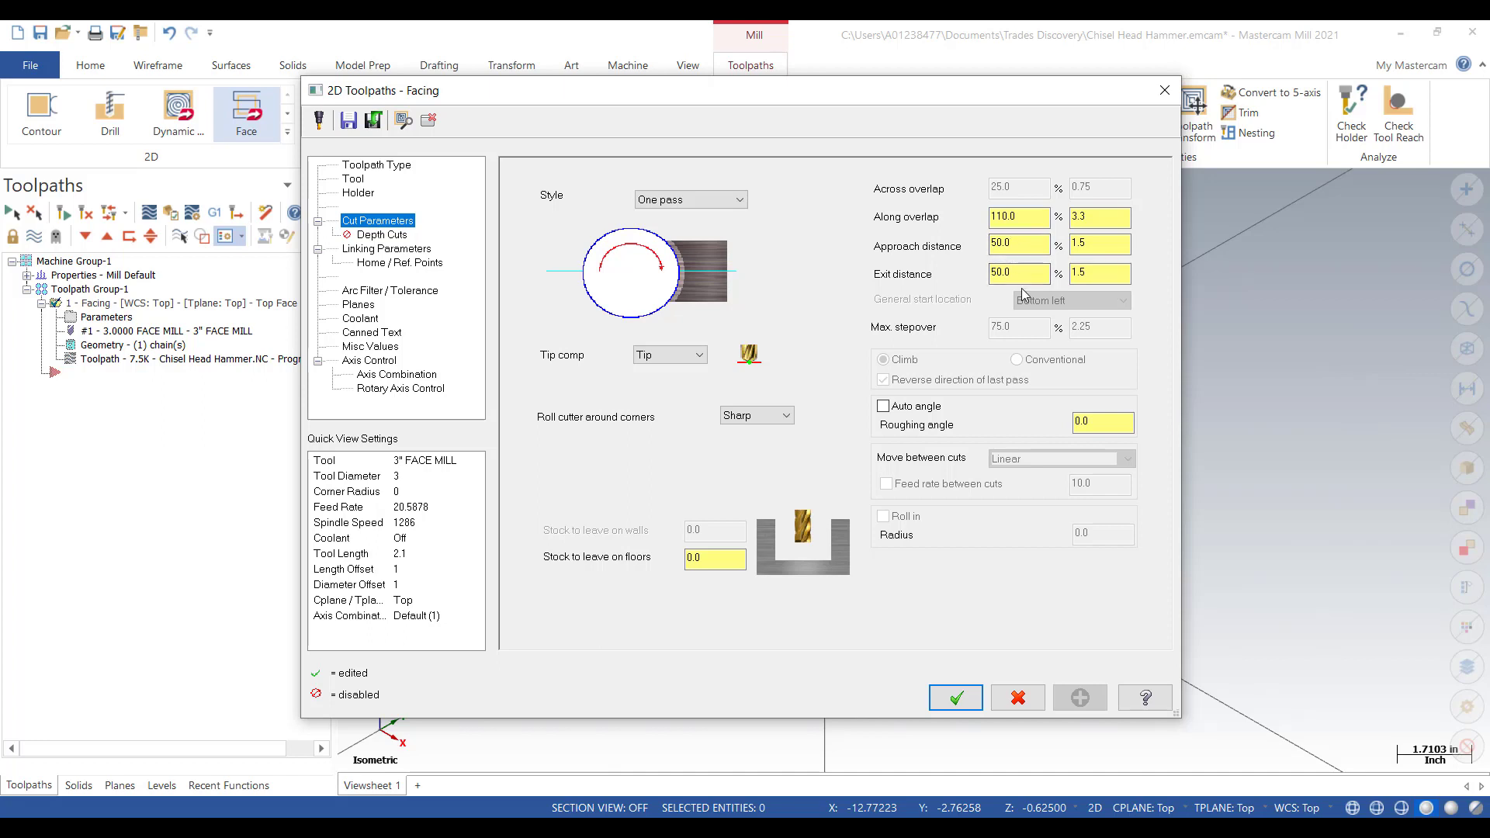
pyautogui.doubleClick(1024, 247)
pyautogui.write('40')
pyautogui.doubleClick(1034, 273)
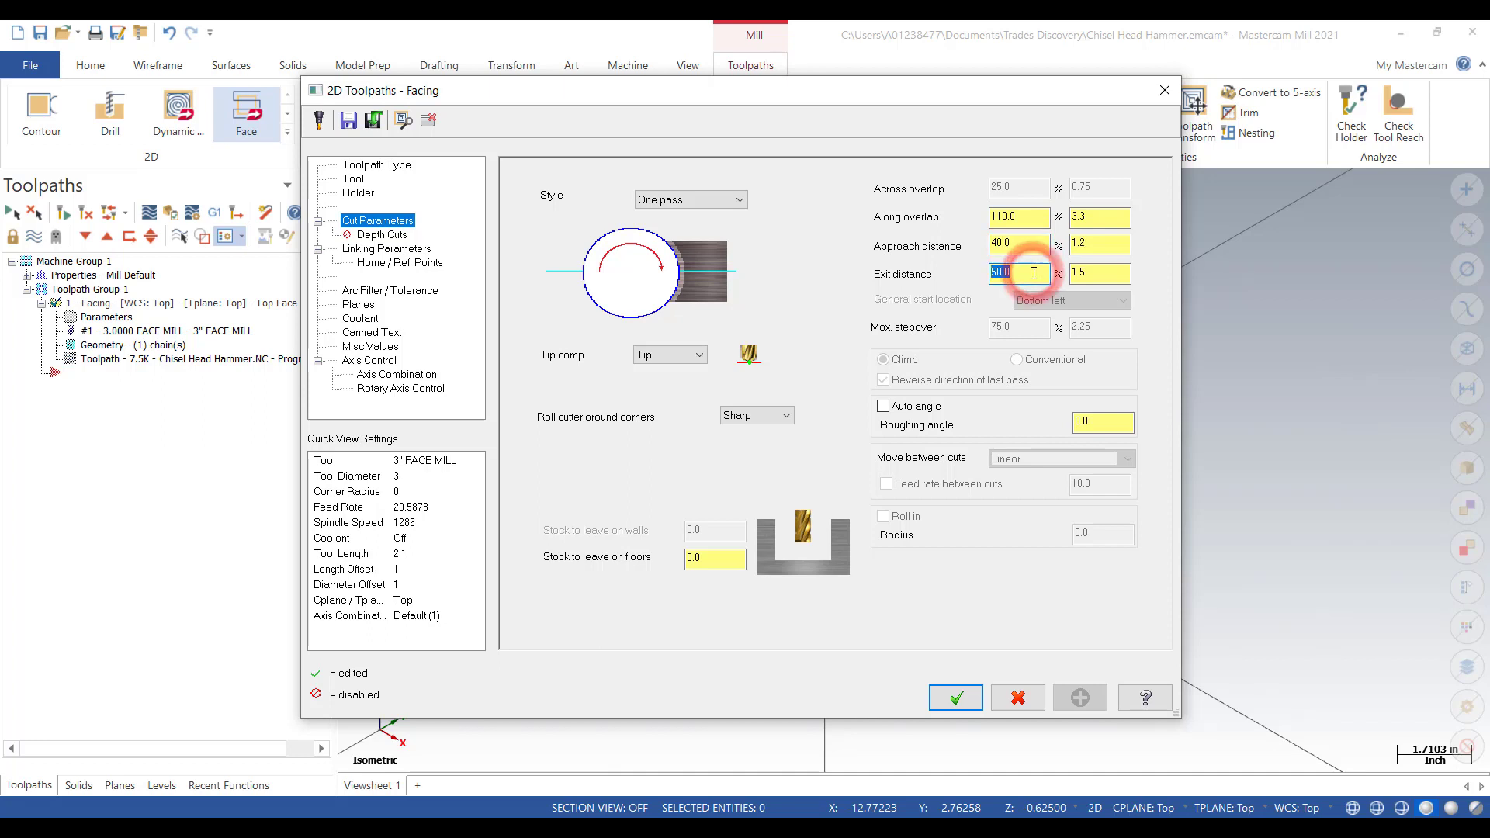
pyautogui.write('40')
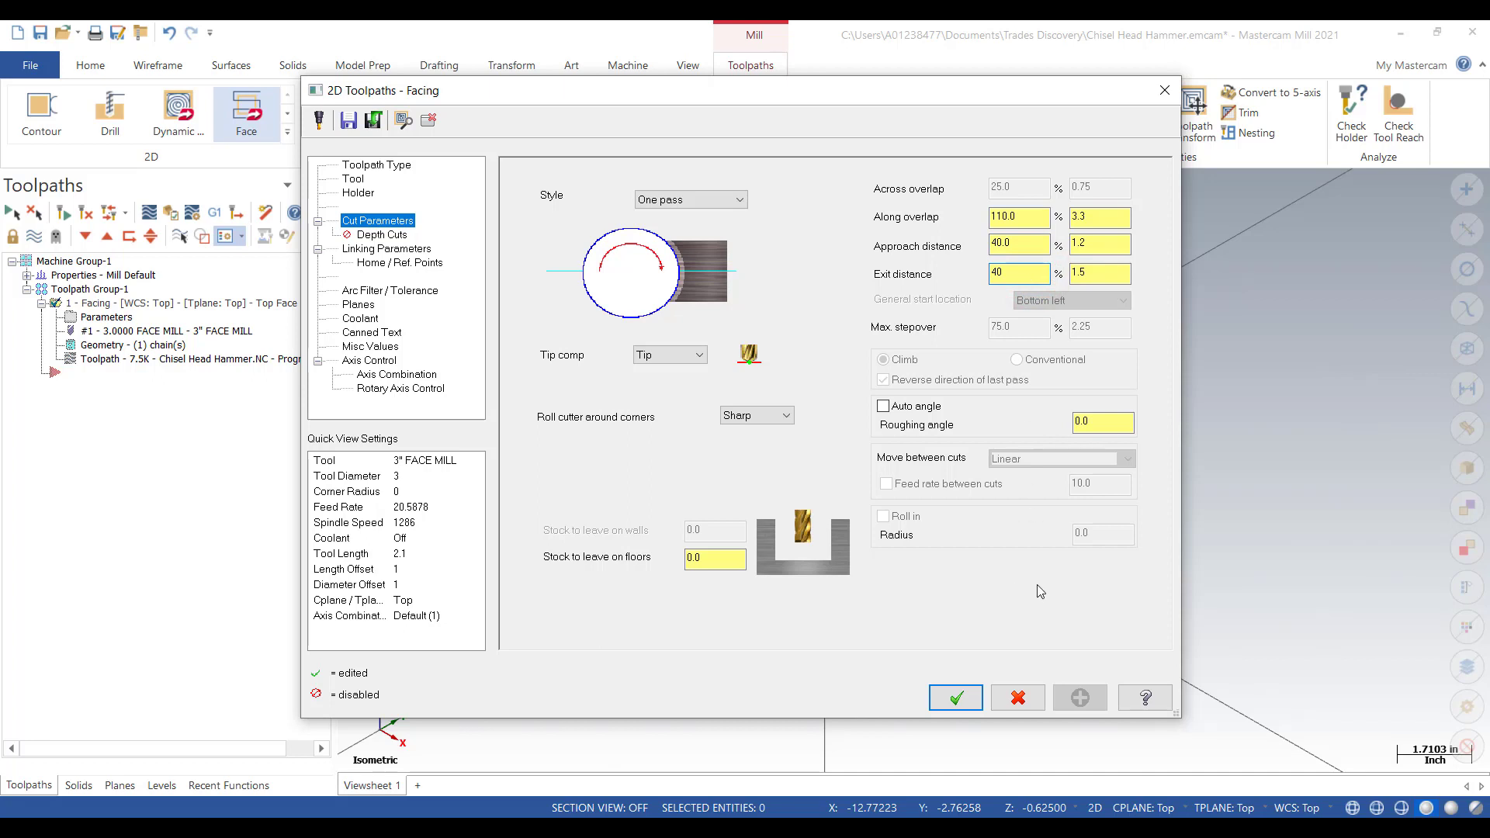
pyautogui.click(955, 698)
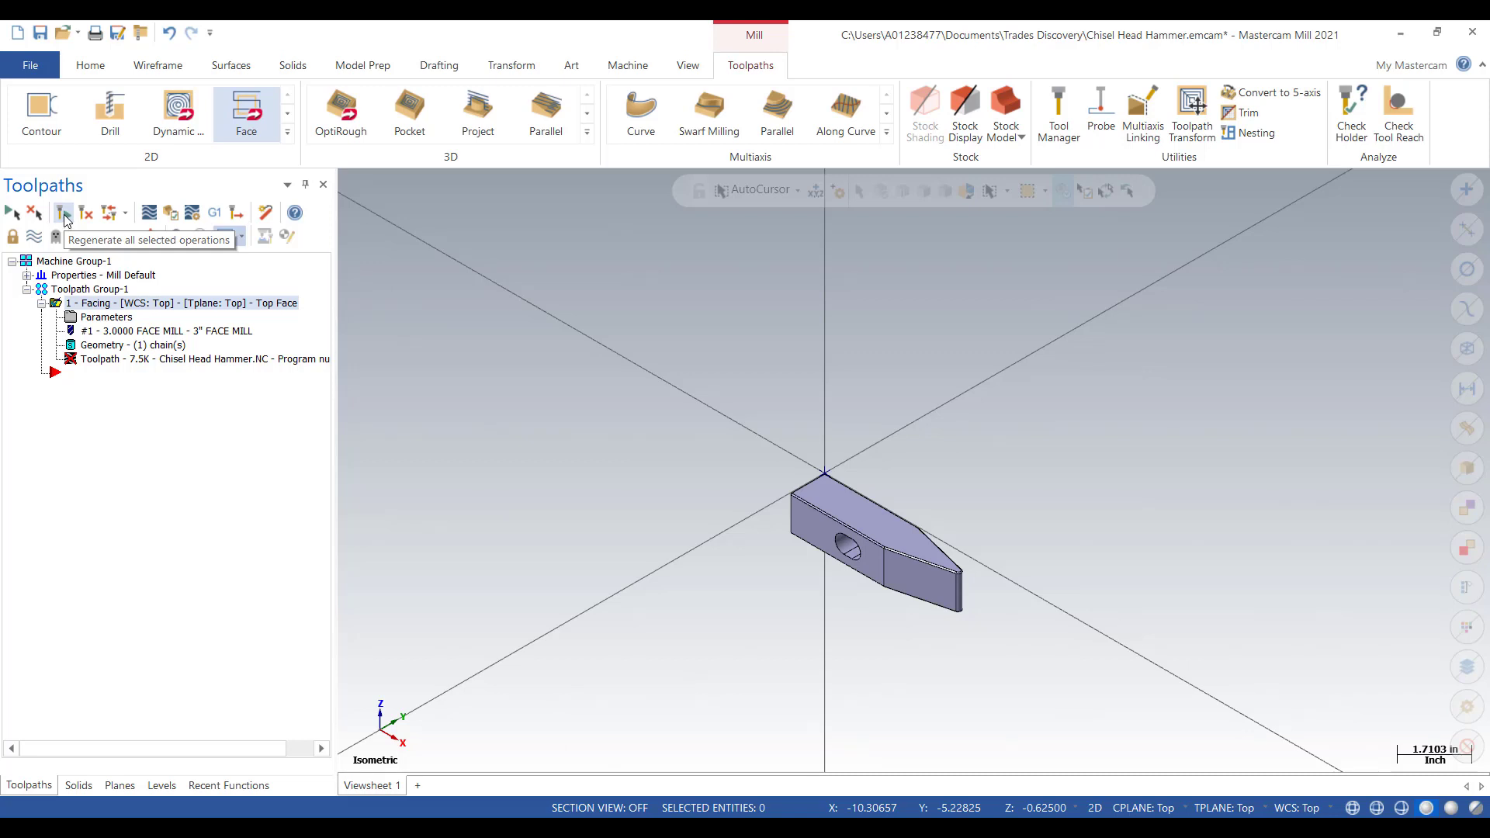
pyautogui.click(65, 219)
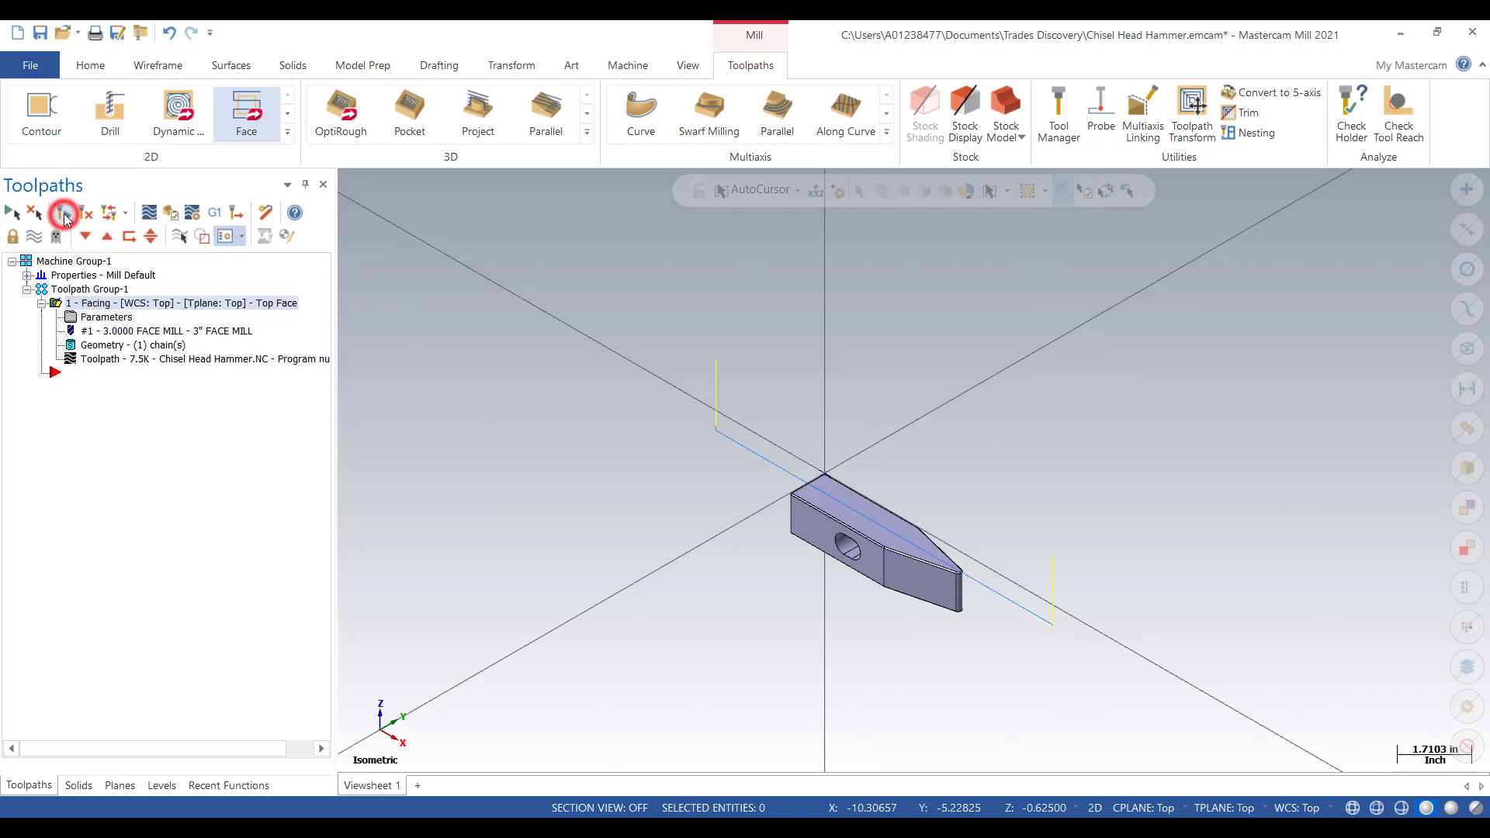
# - Backplot the regenerated Top Face operation move by move to the end of the path, then close Backplot
pyautogui.click(149, 214)
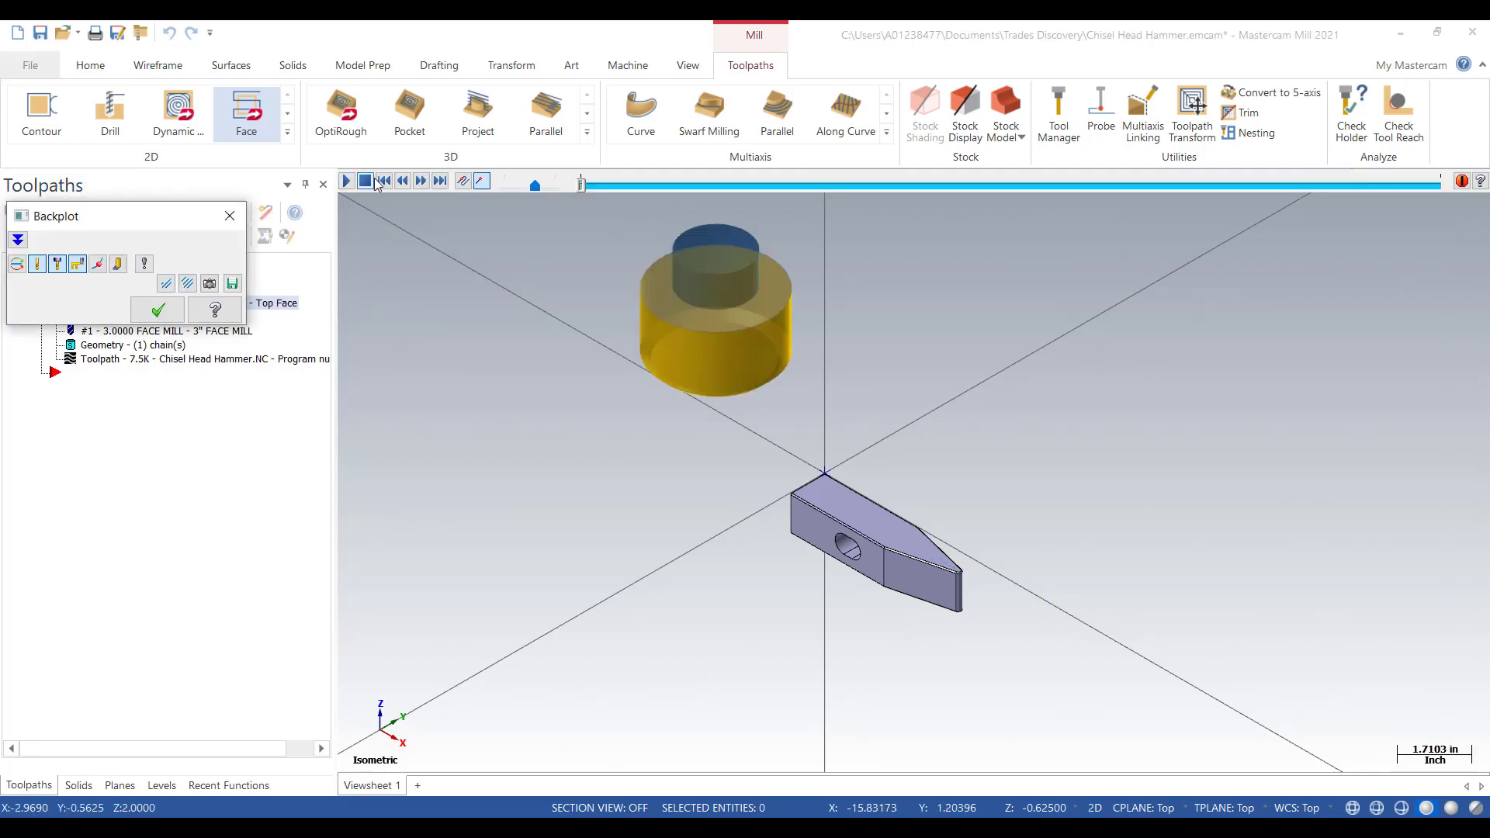
pyautogui.click(421, 180)
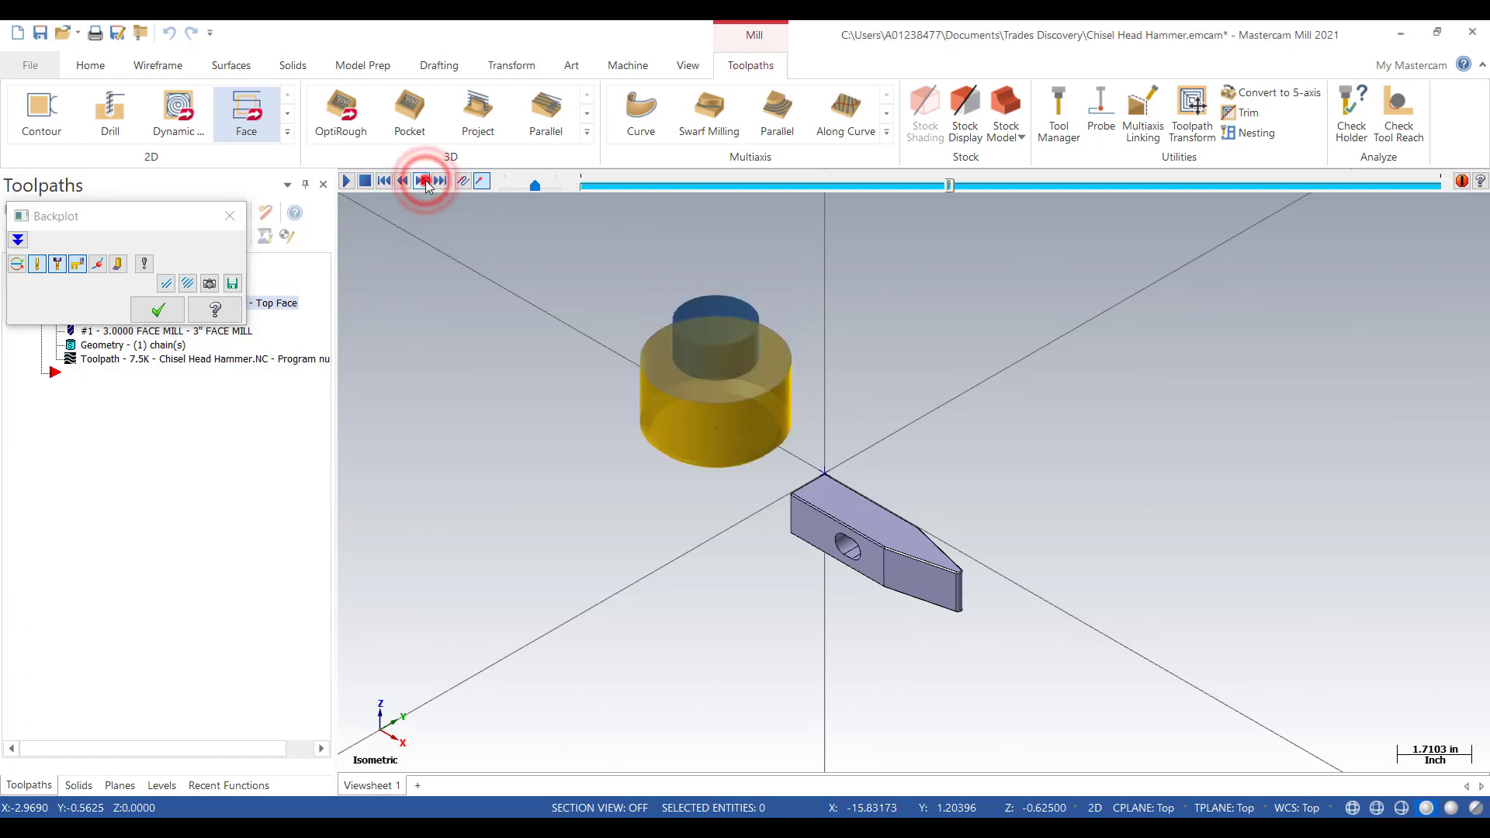
pyautogui.click(423, 181)
pyautogui.click(423, 180)
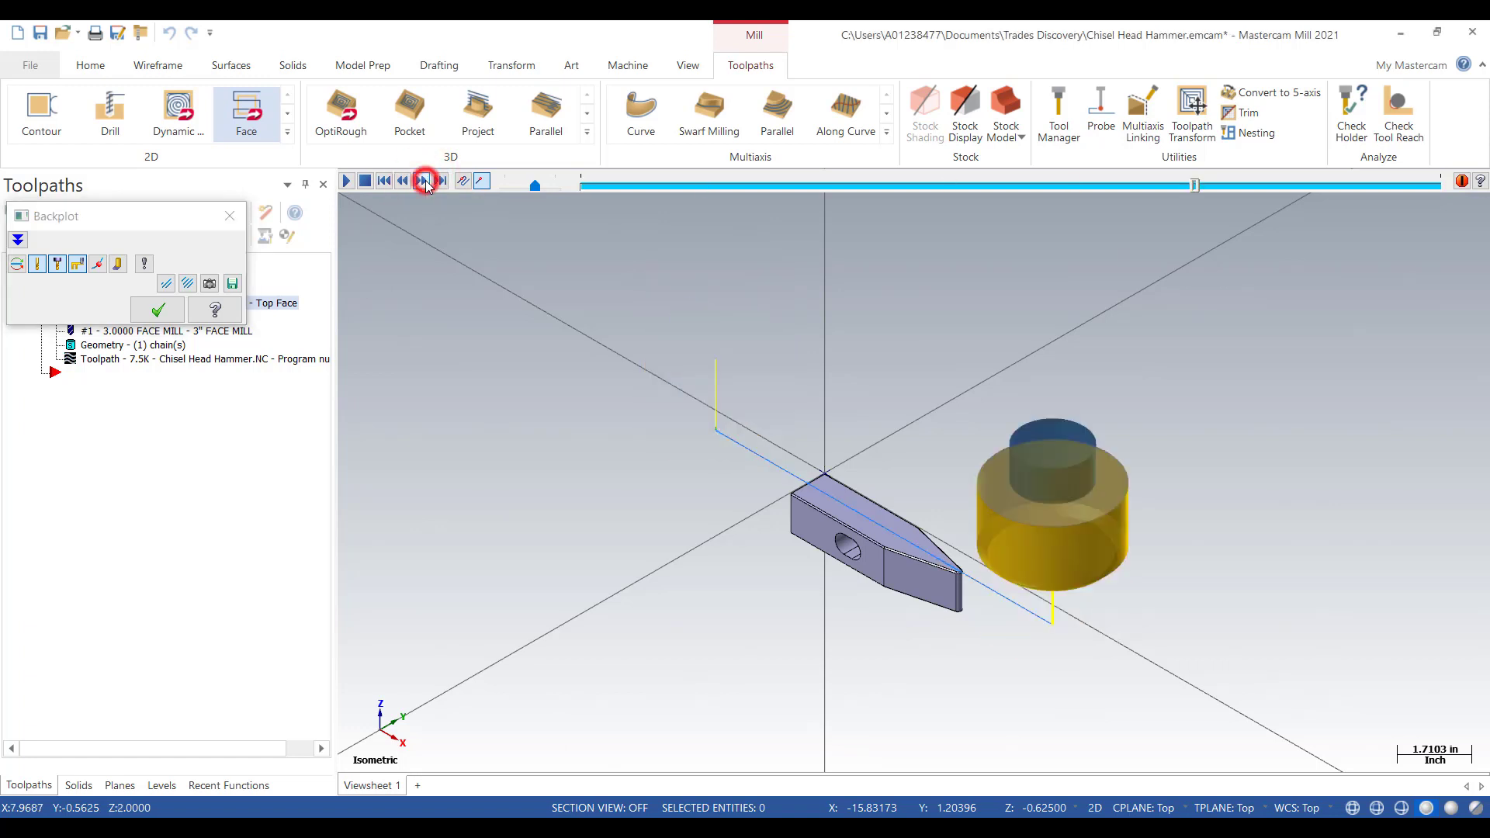
pyautogui.click(423, 180)
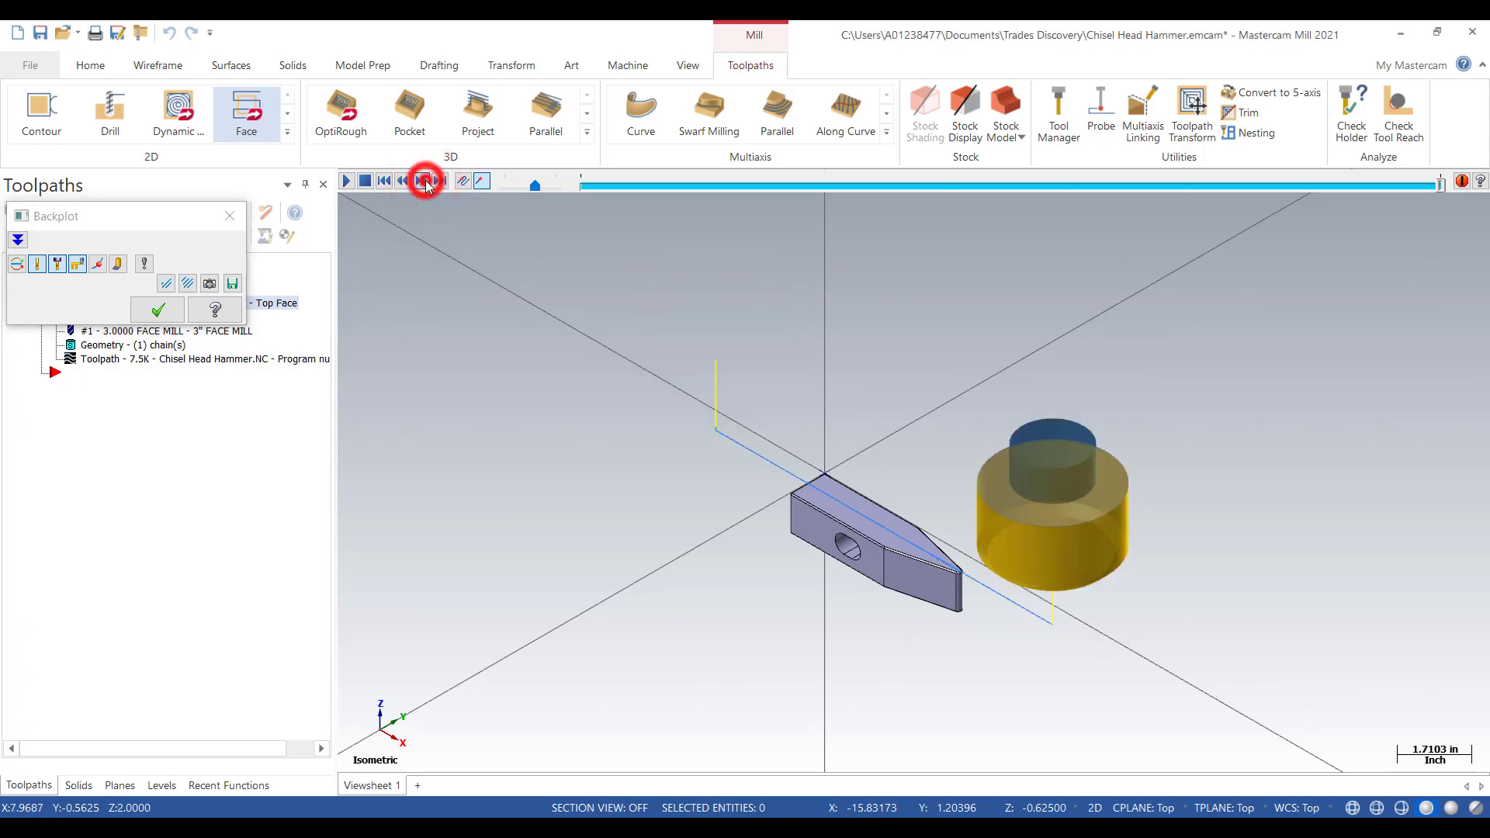
pyautogui.click(230, 216)
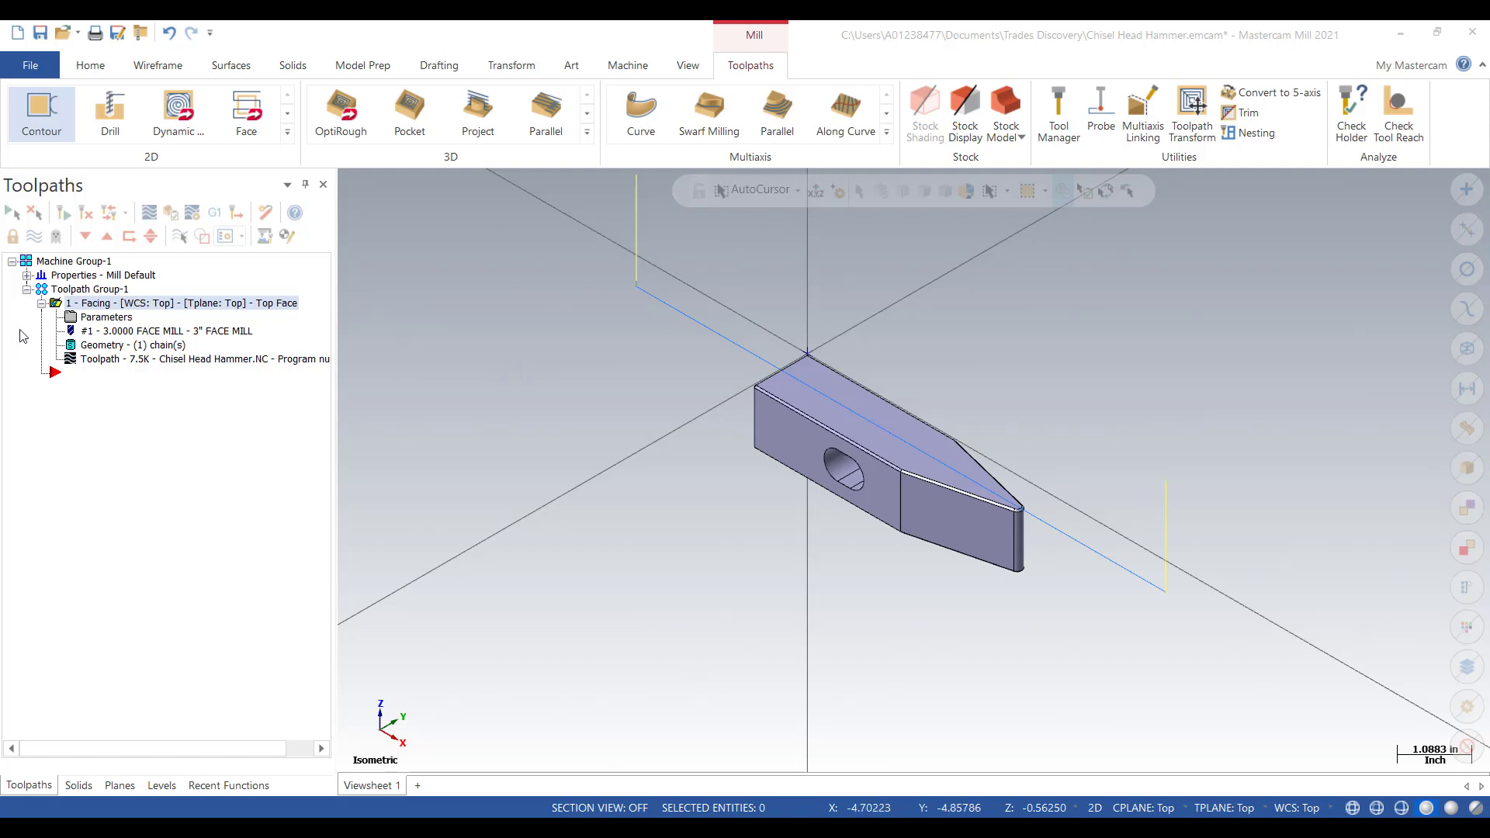
# - Hide the Top Face toolpath display and start a 2D Contour toolpath, viewing the hammer's square end from the top
pyautogui.click(57, 308)
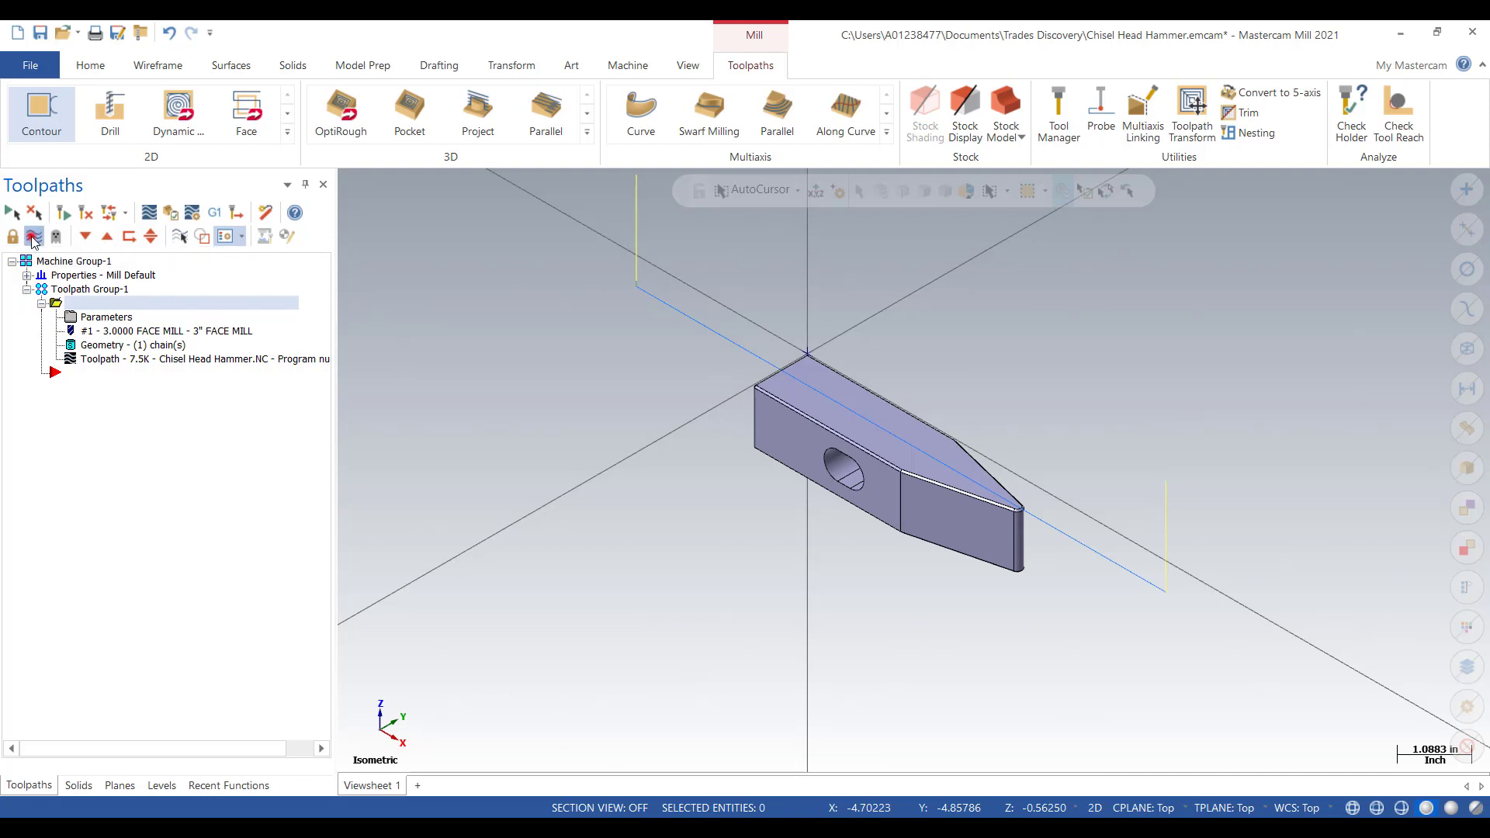
pyautogui.click(32, 237)
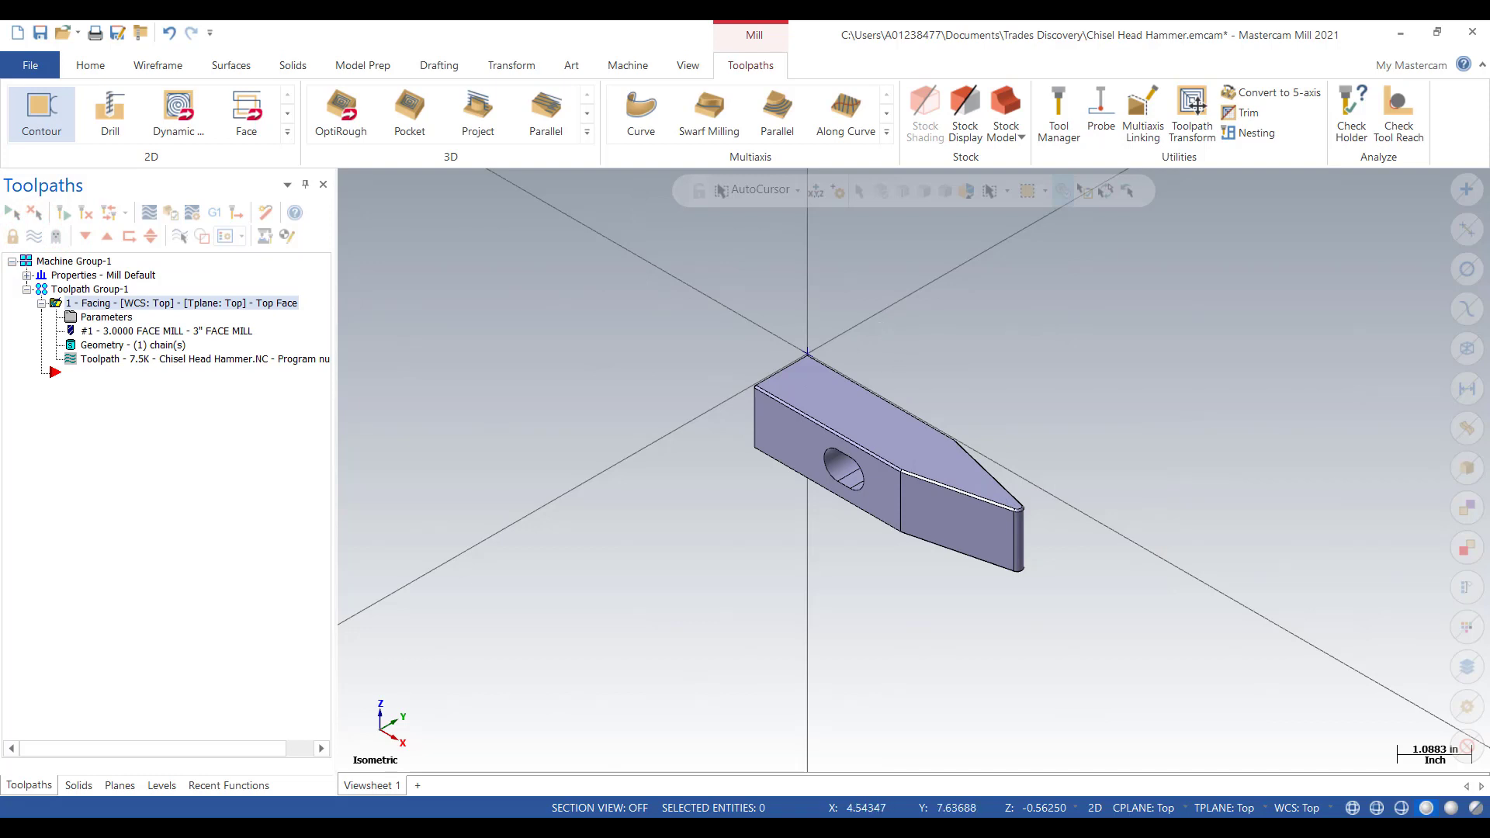
pyautogui.click(41, 114)
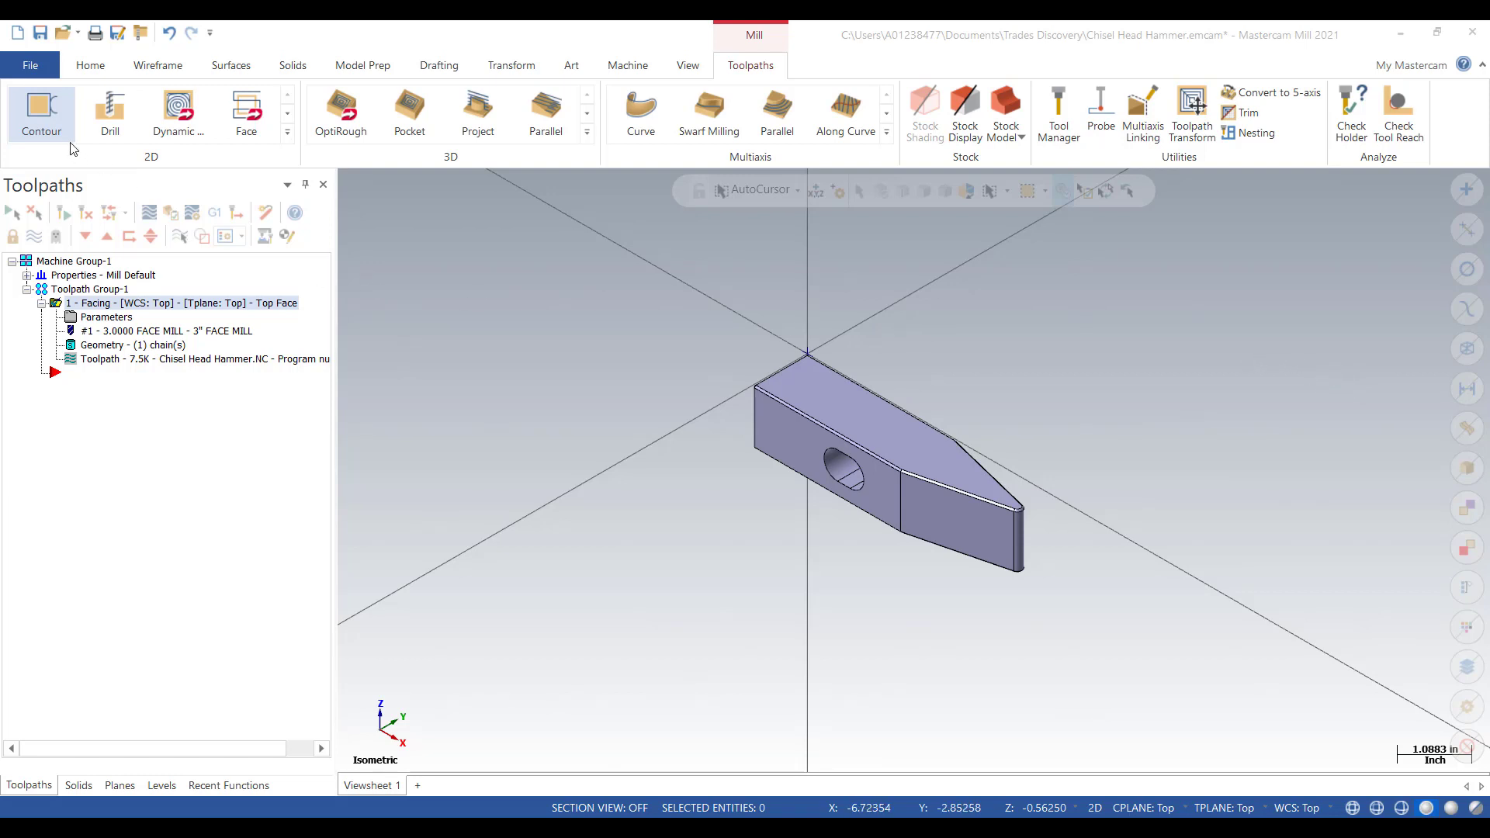
pyautogui.click(31, 120)
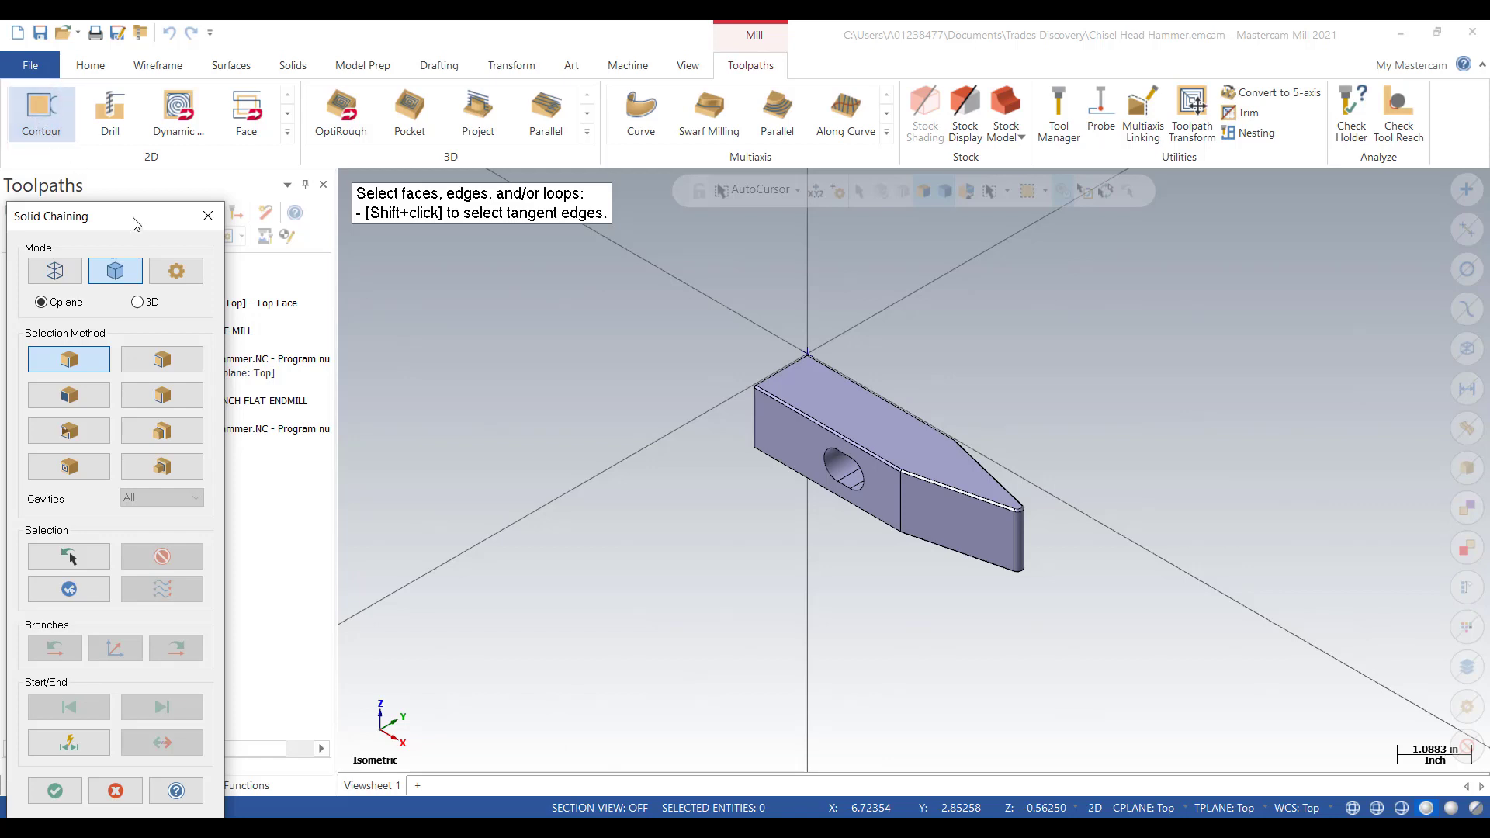
pyautogui.moveTo(132, 216); pyautogui.dragTo(212, 190)
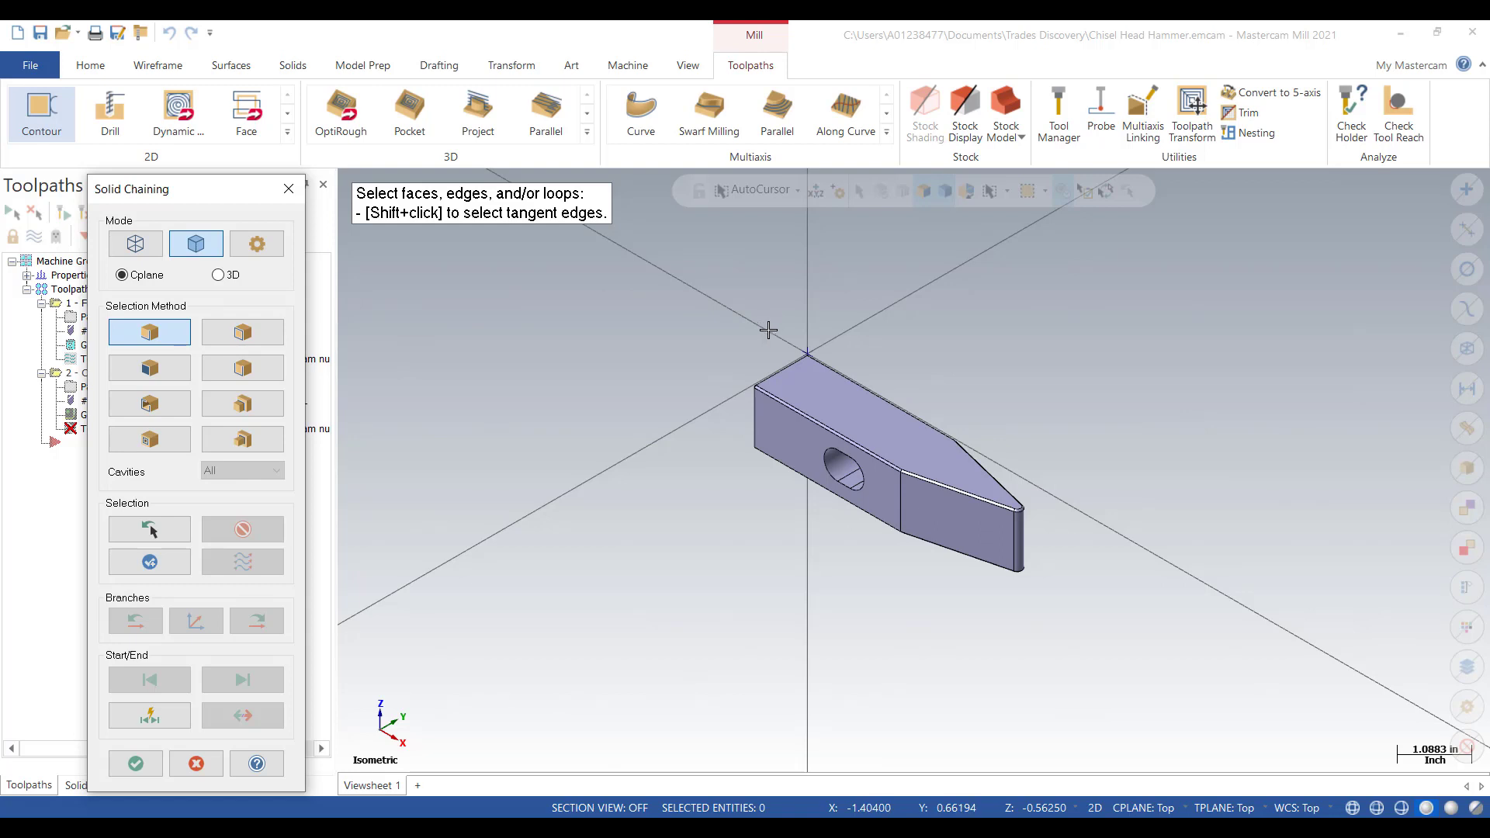
pyautogui.rightClick(962, 304)
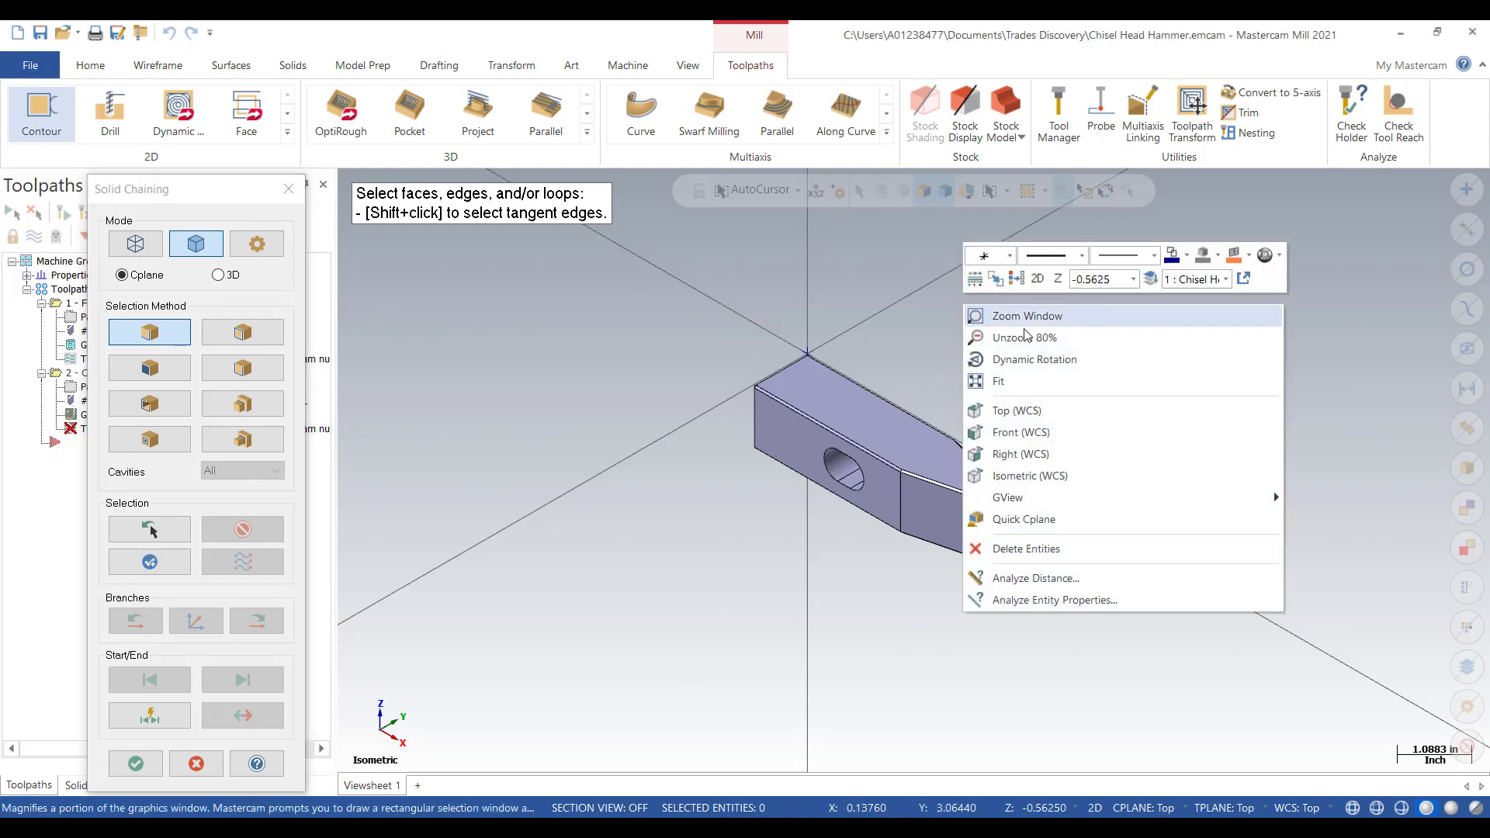
pyautogui.click(1029, 409)
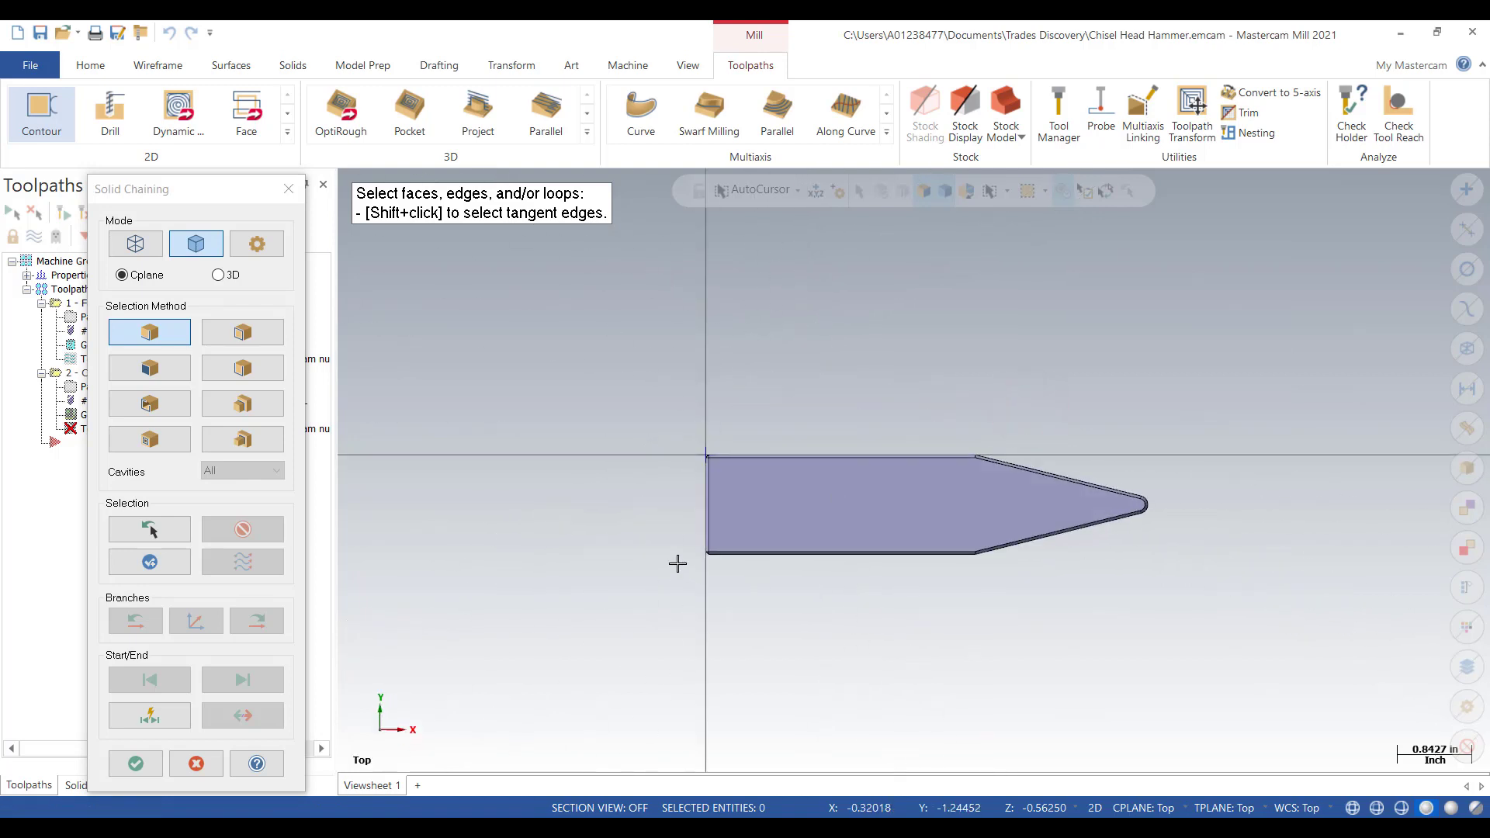
pyautogui.scroll(4, 682, 539)
pyautogui.scroll(2, 682, 539)
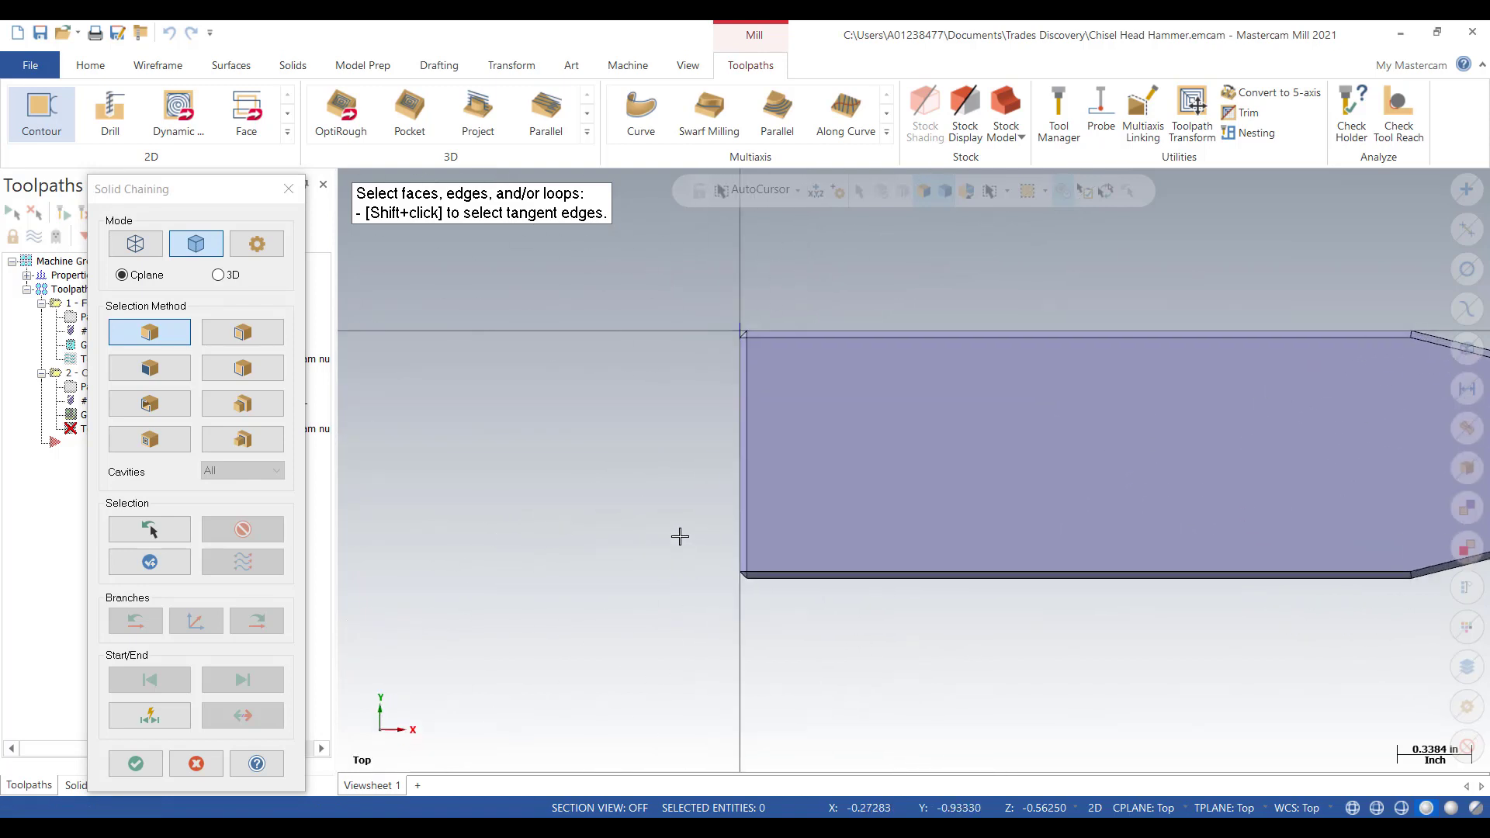
pyautogui.scroll(-1, 680, 536)
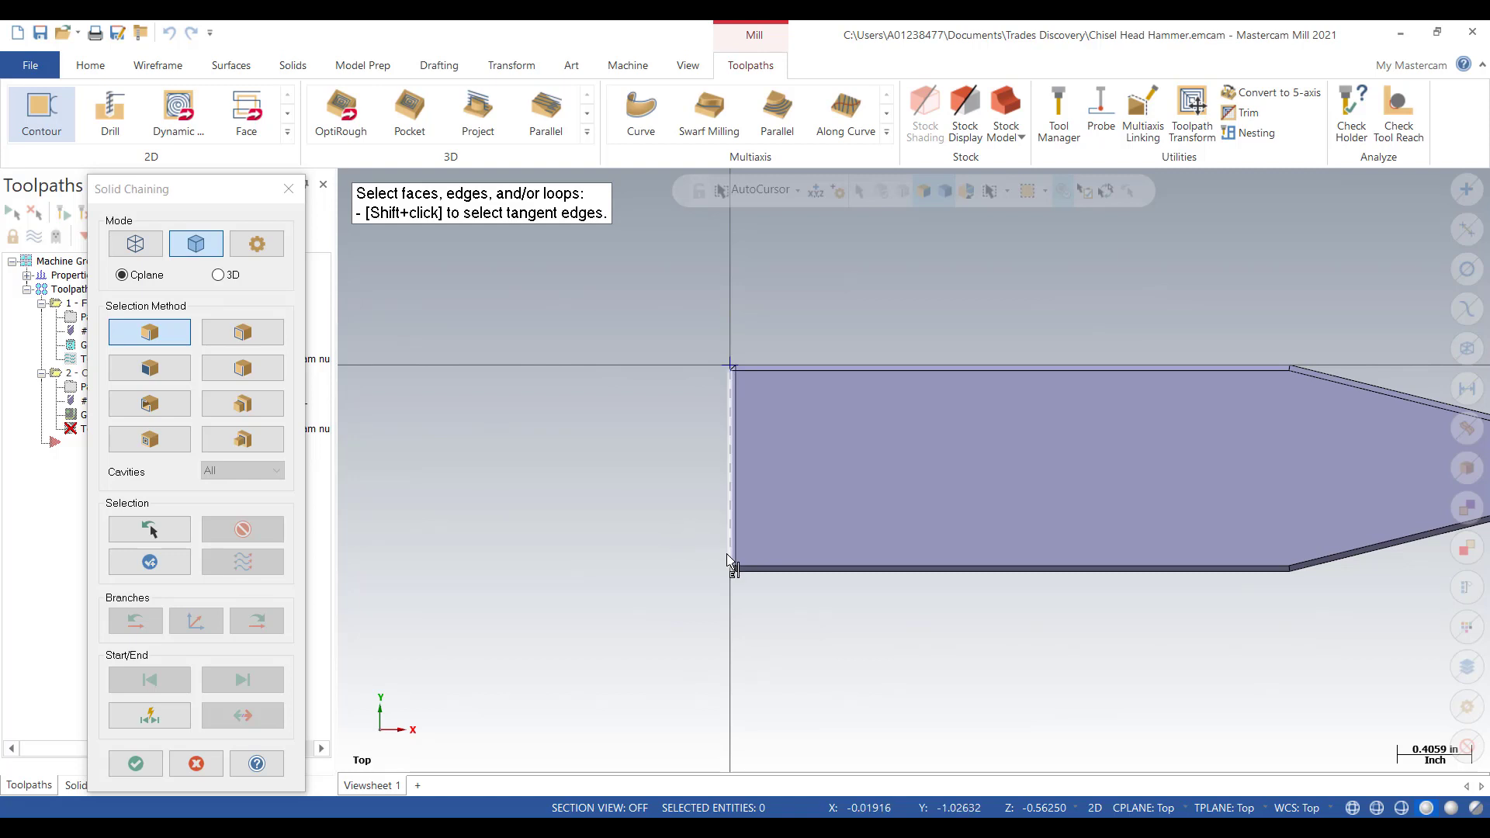
pyautogui.scroll(2, 699, 559)
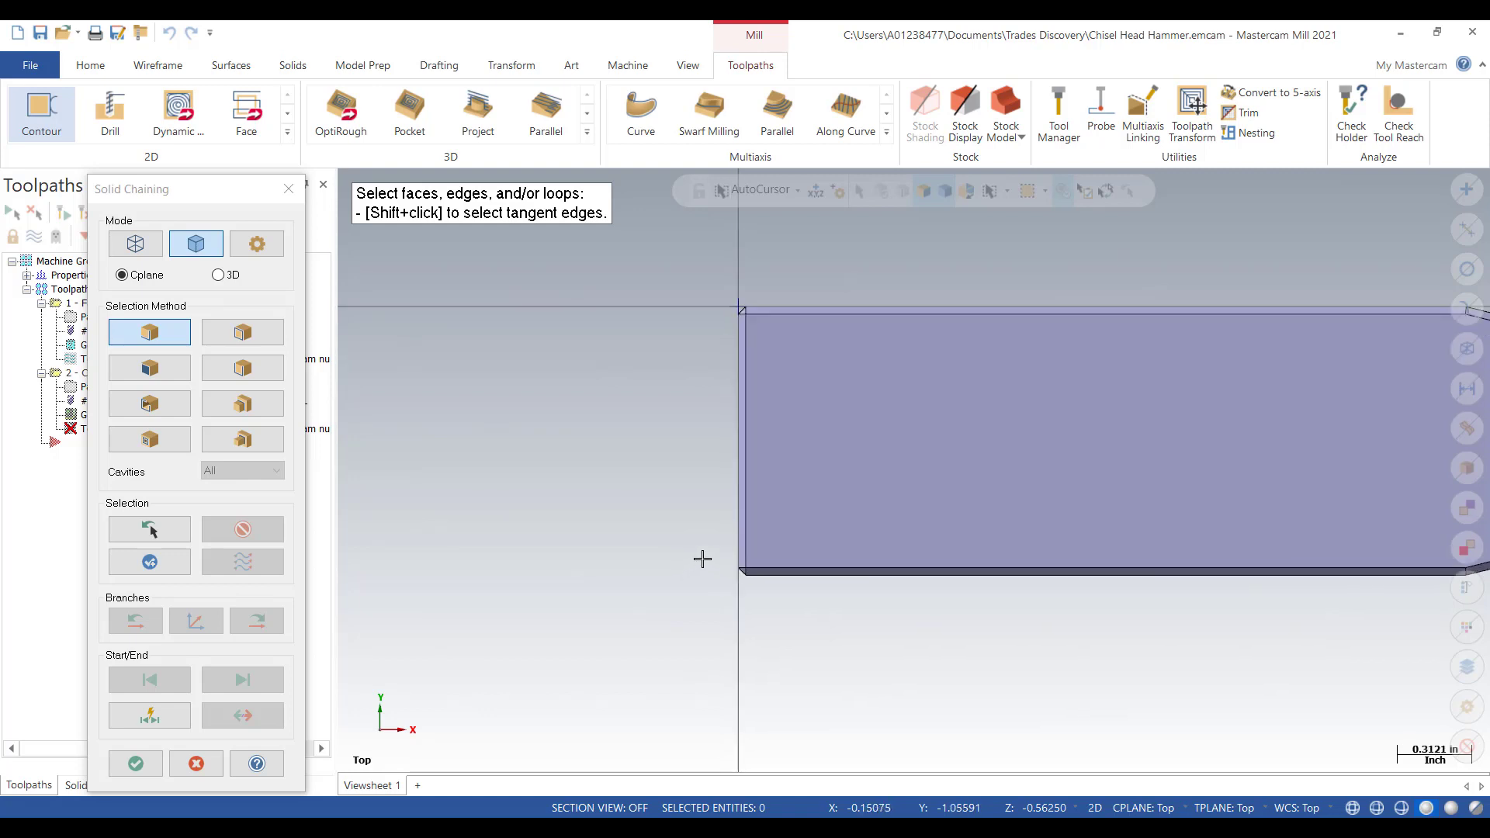
# - Try chaining the hammer's outer outline from each corner of the square end's edge, deselecting the chain after each trial
pyautogui.click(736, 557)
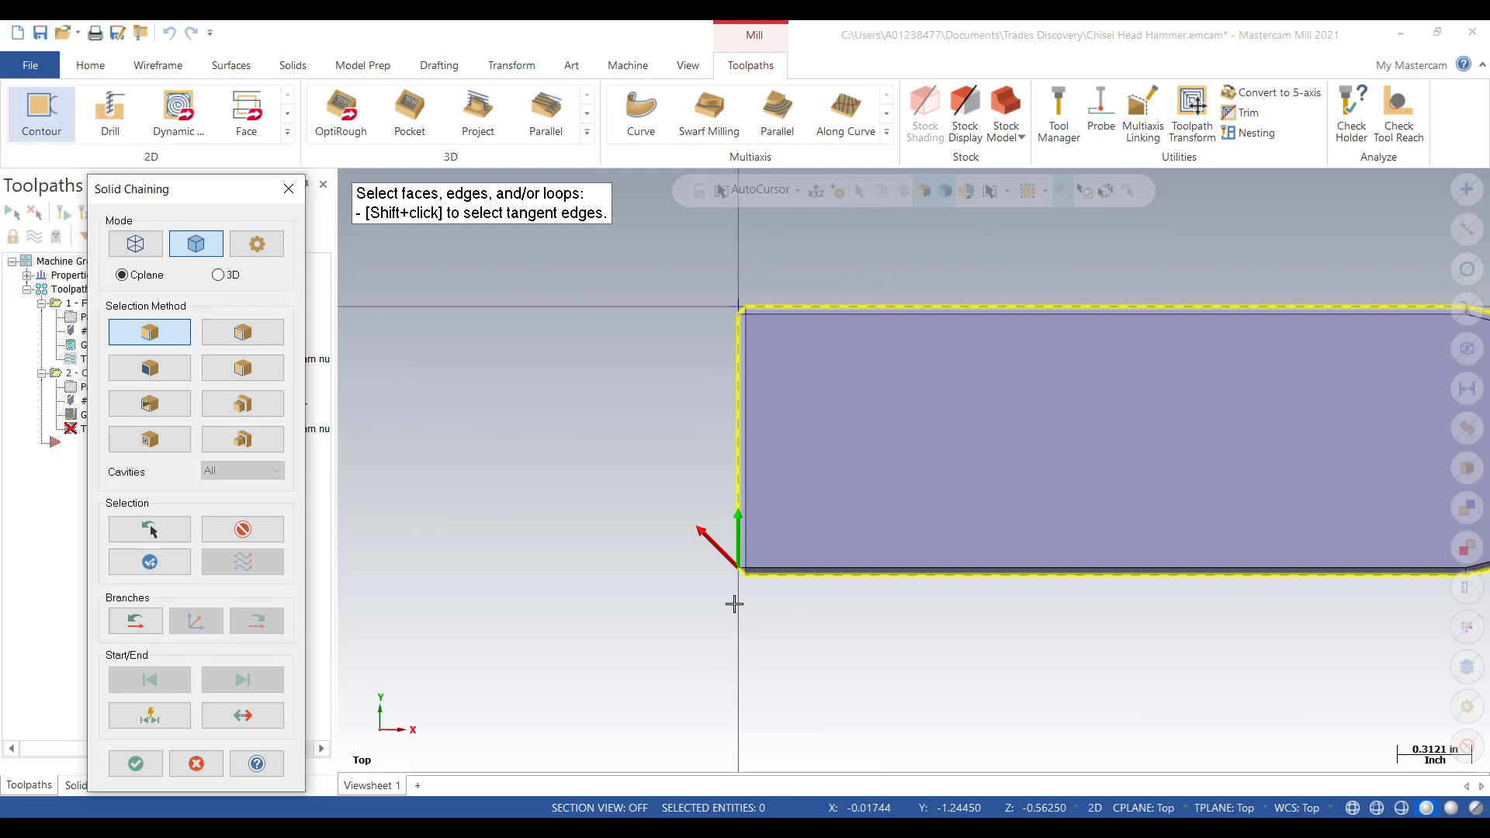
pyautogui.click(734, 604)
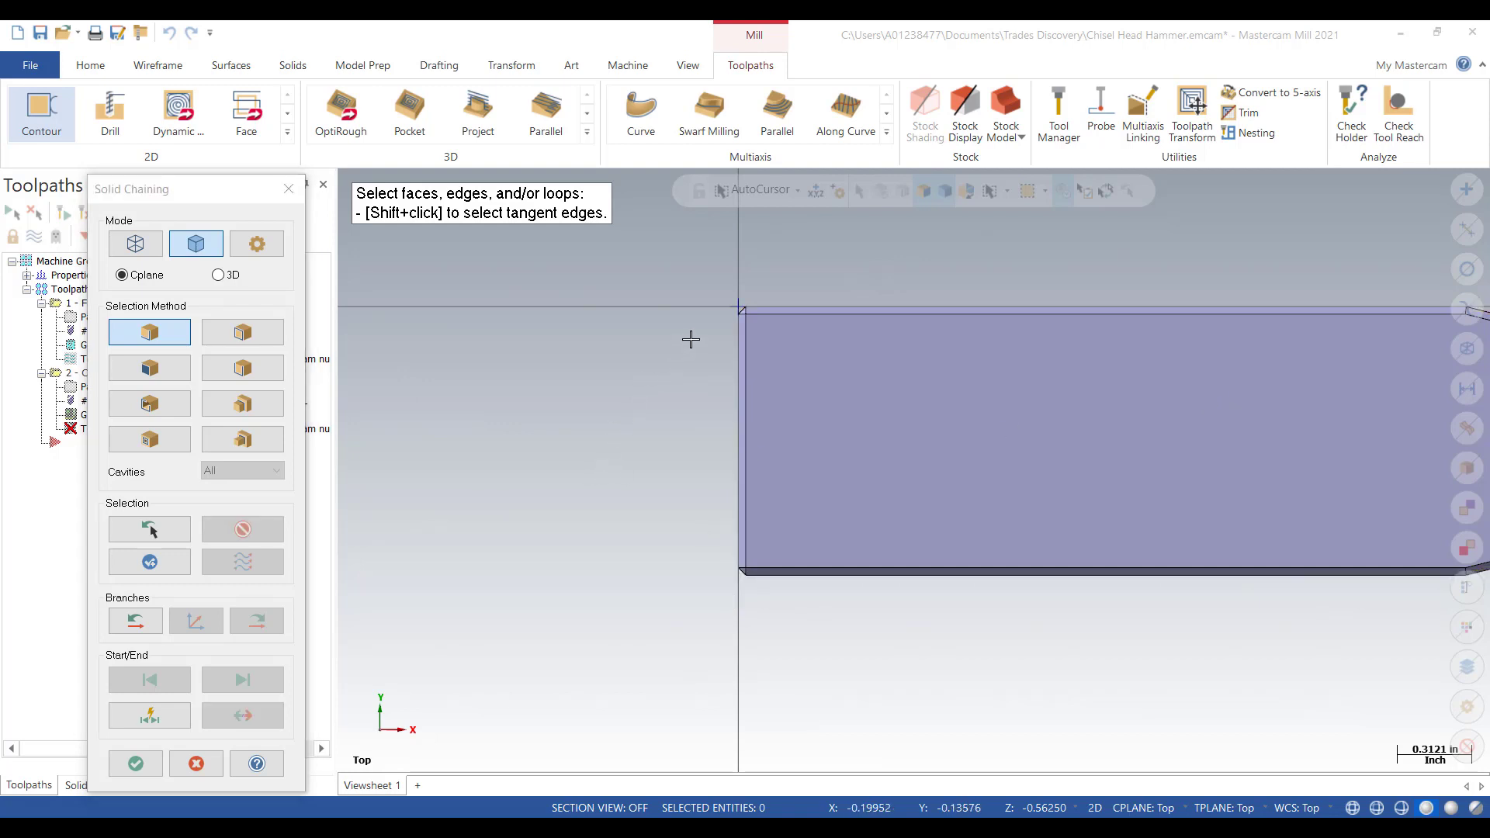
pyautogui.click(736, 329)
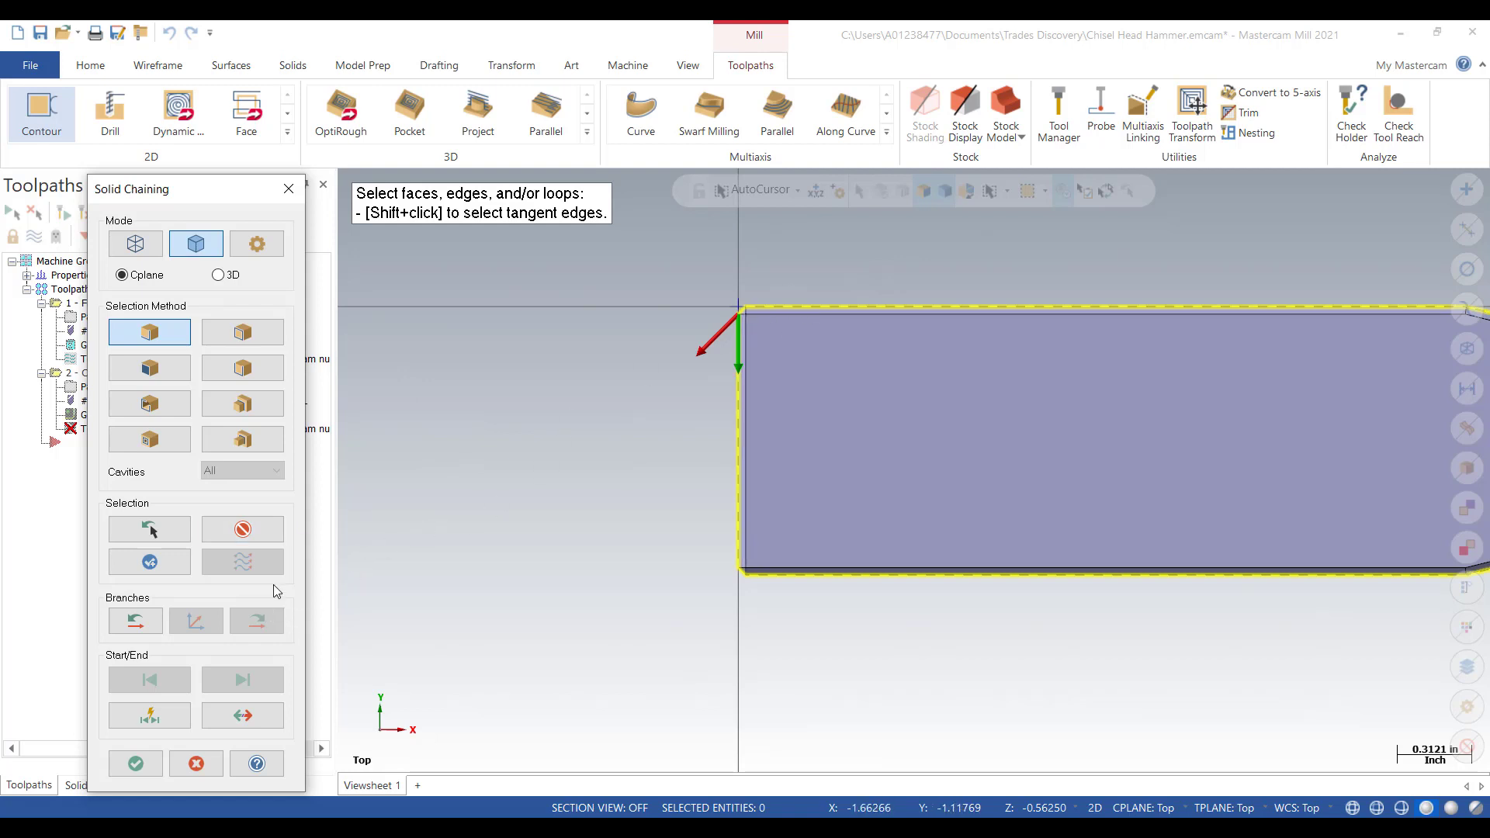
pyautogui.click(243, 531)
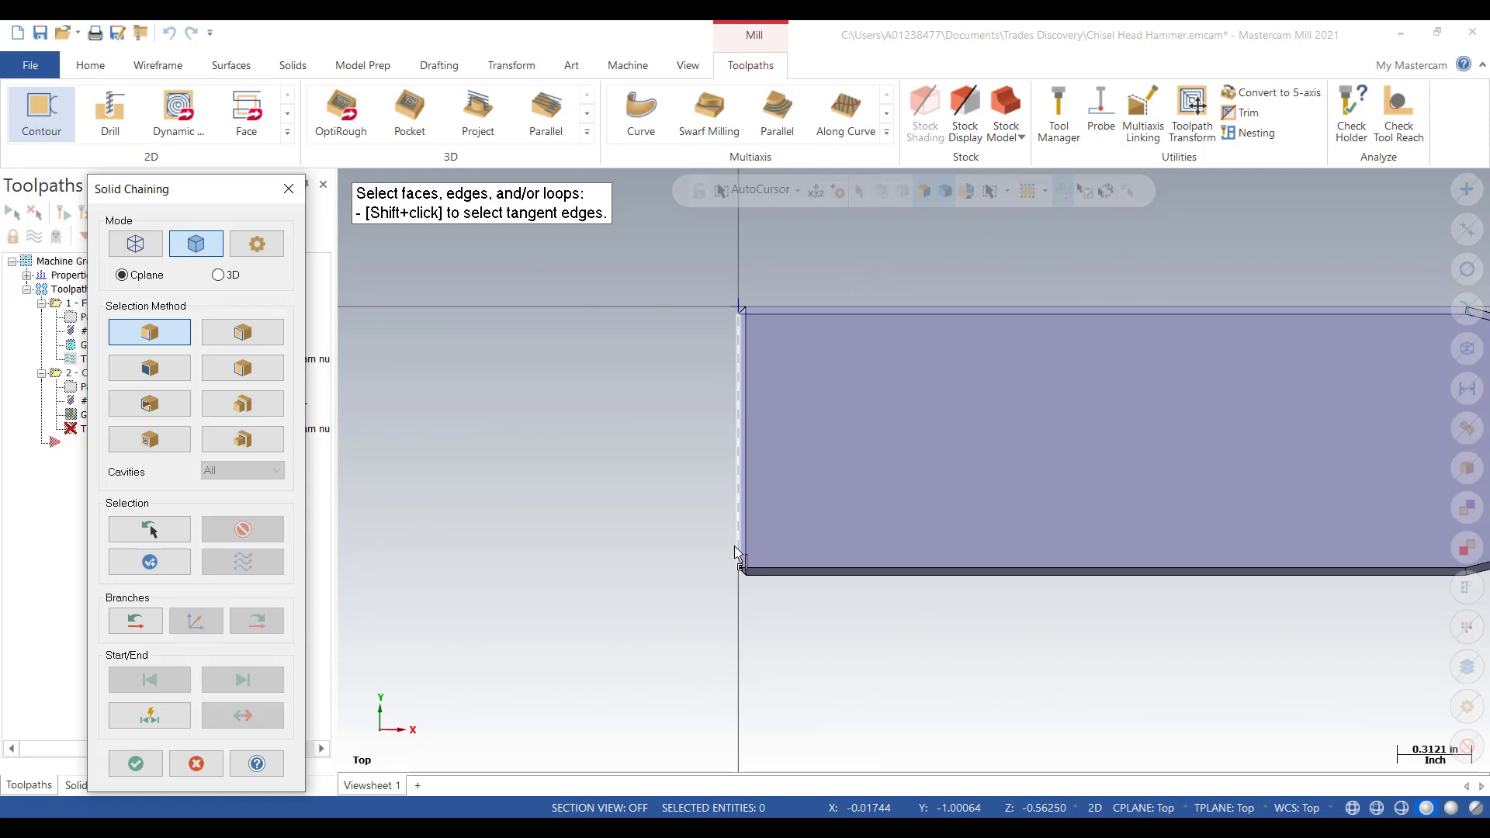
# - Chain the hammer's outer outline clockwise from the lower corner of its square end, and open the tool settings for the Contour toolpath type
pyautogui.click(734, 546)
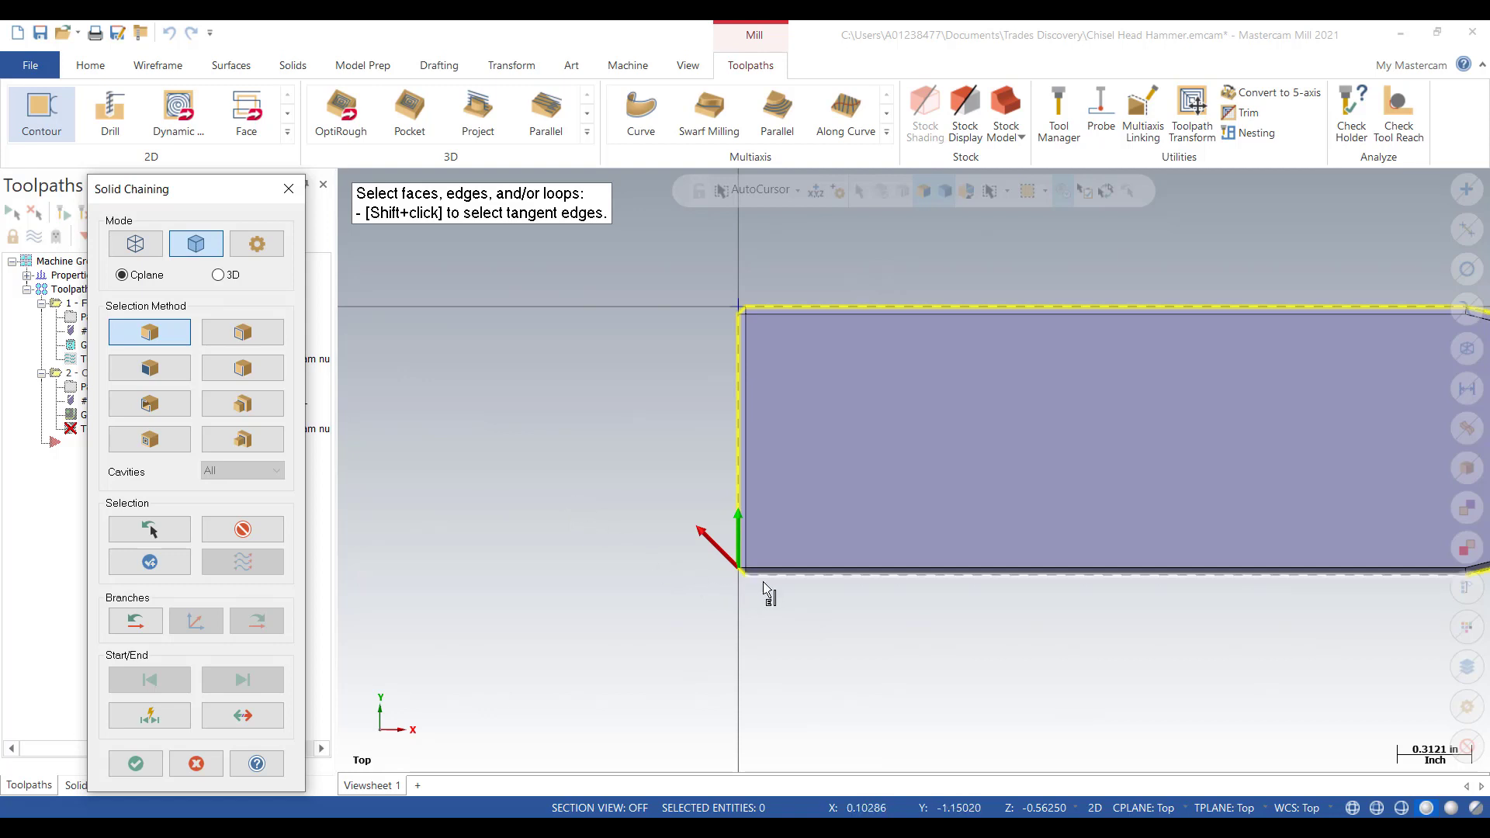
pyautogui.scroll(3, 761, 581)
pyautogui.scroll(1, 762, 580)
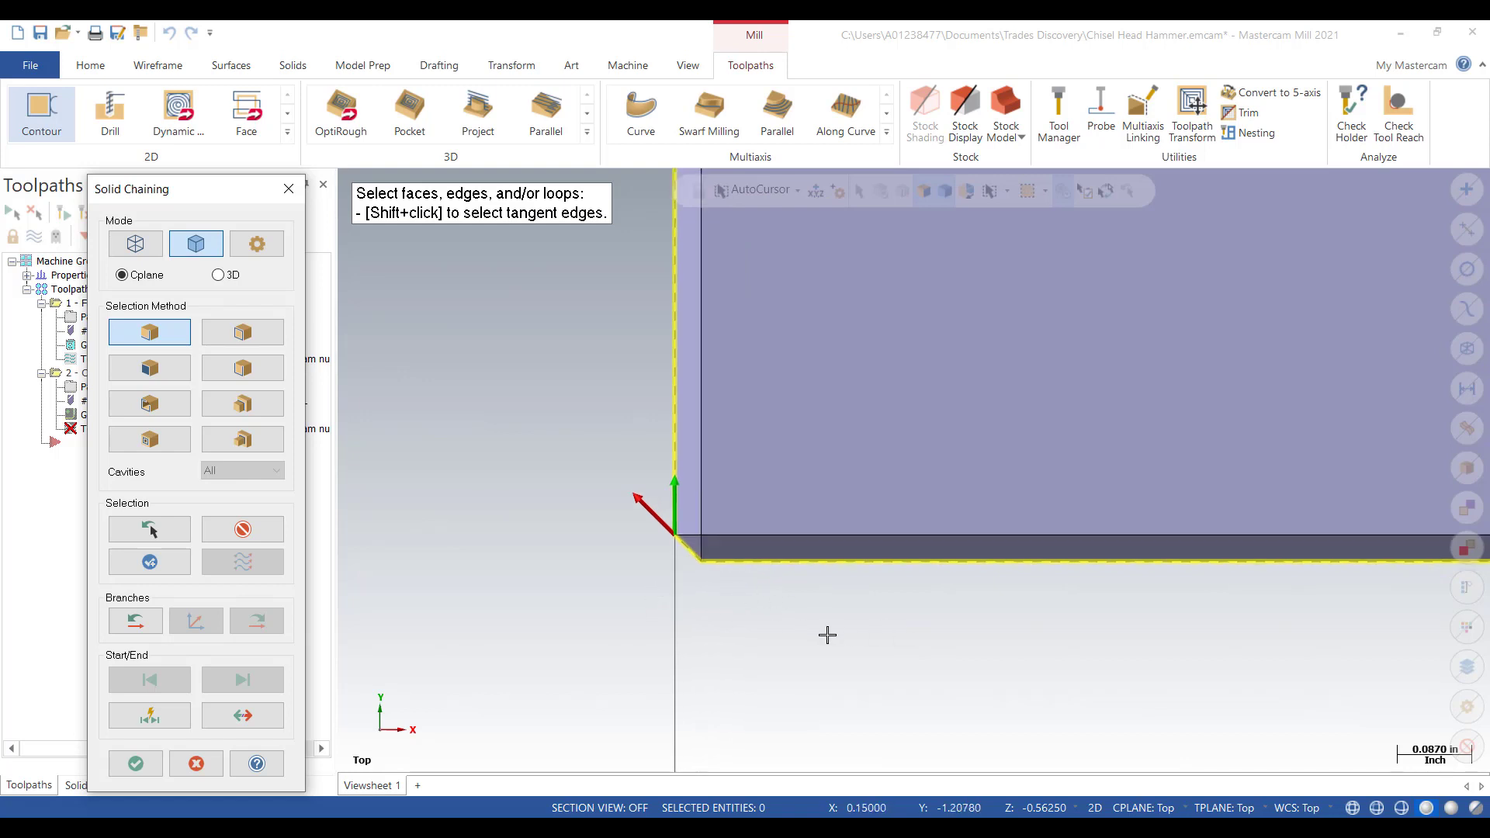
pyautogui.scroll(-2, 827, 631)
pyautogui.scroll(-2, 814, 628)
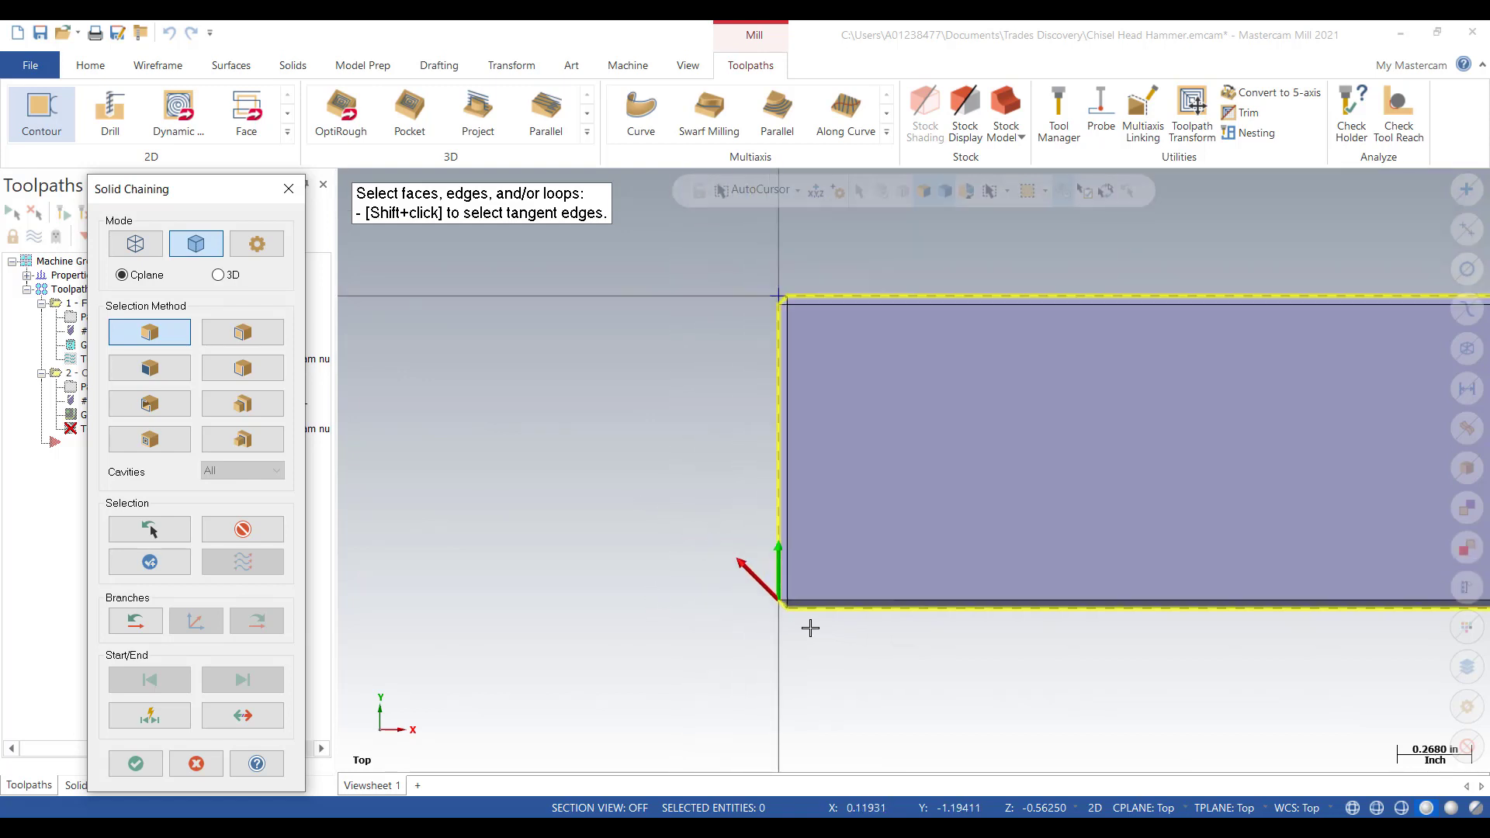
pyautogui.scroll(-1, 1097, 634)
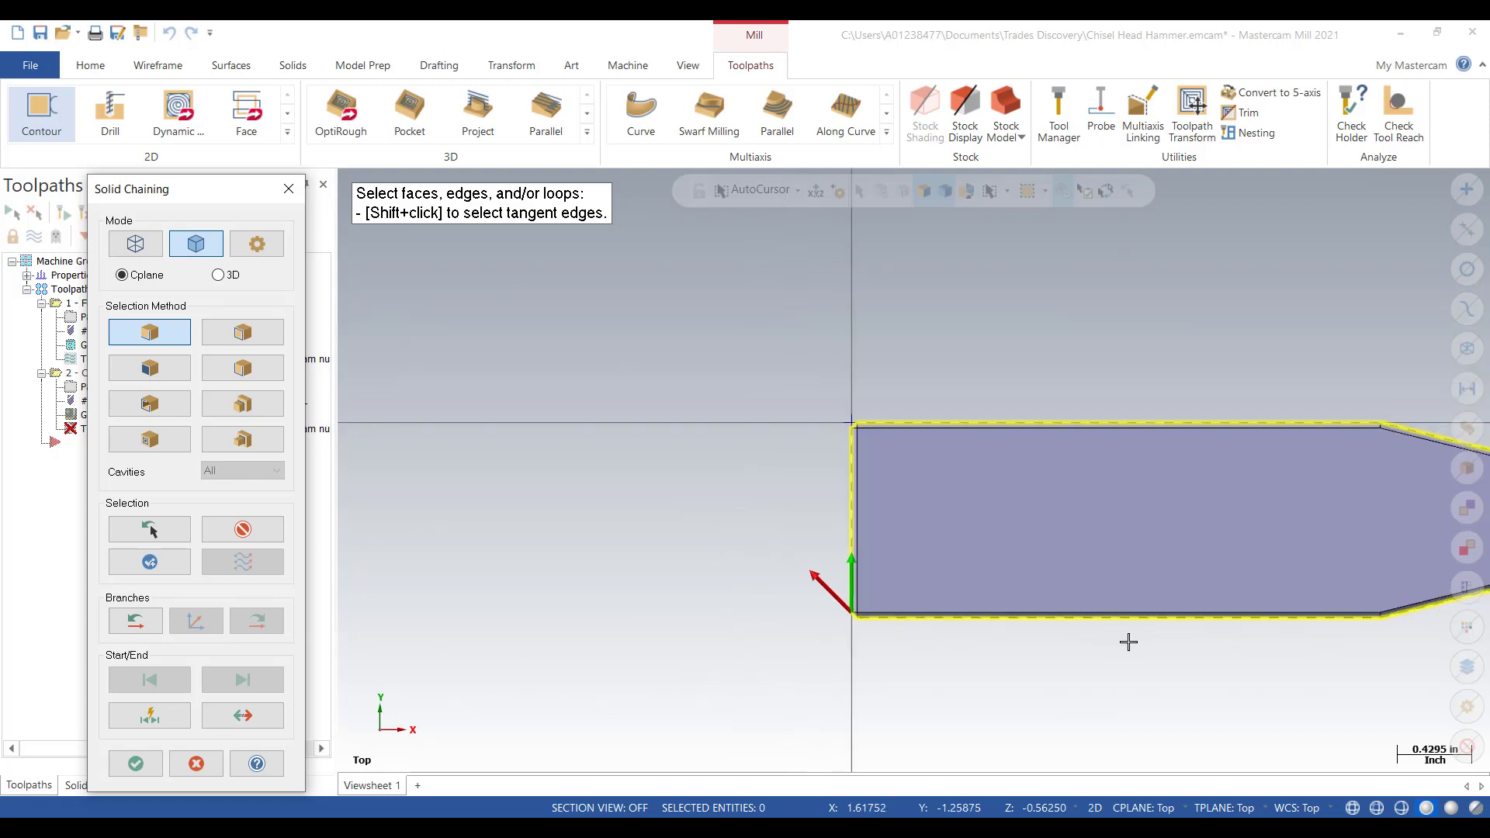
pyautogui.scroll(1, 1097, 635)
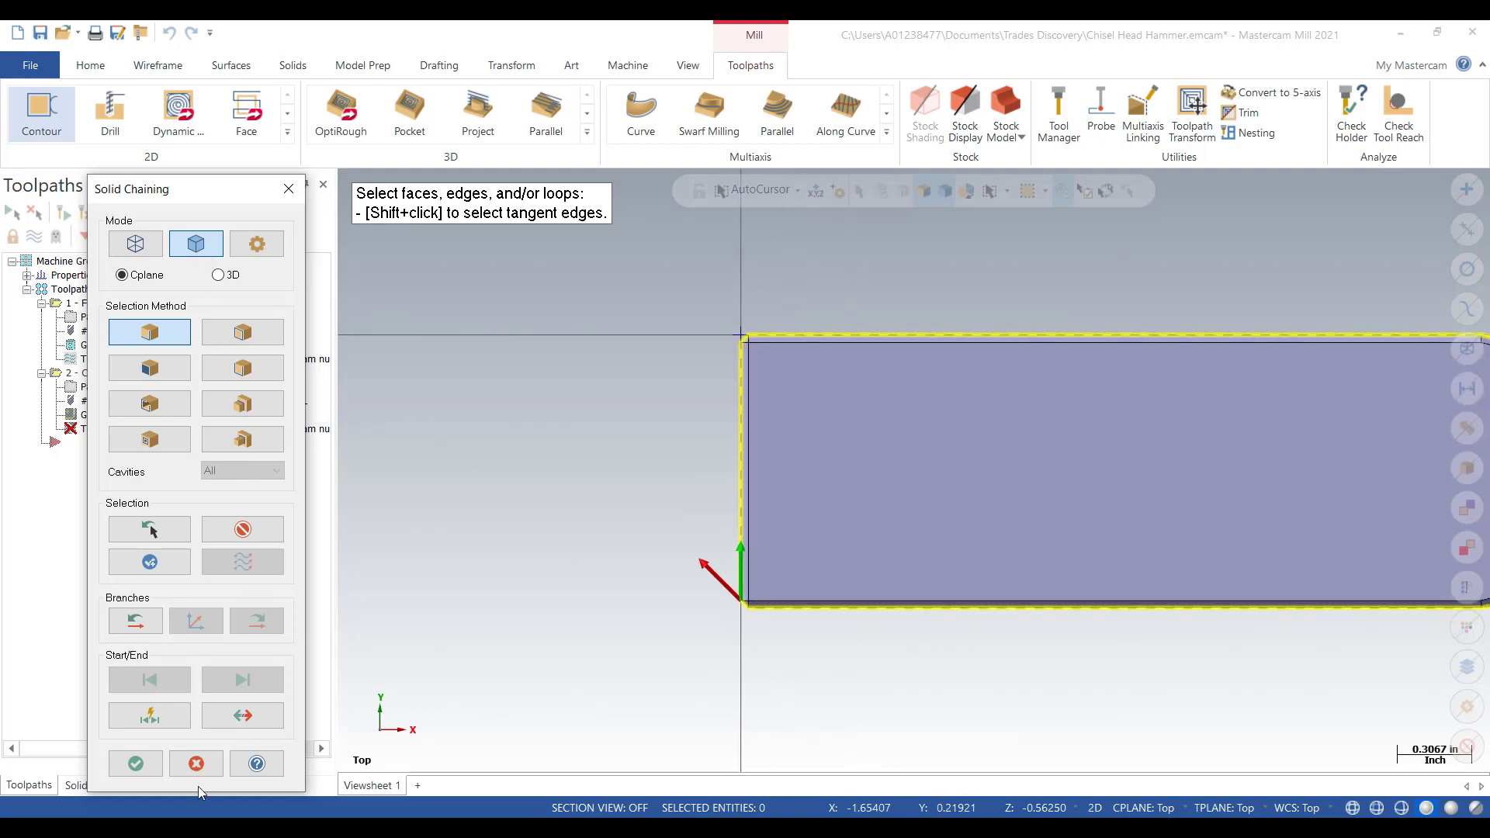
pyautogui.click(138, 763)
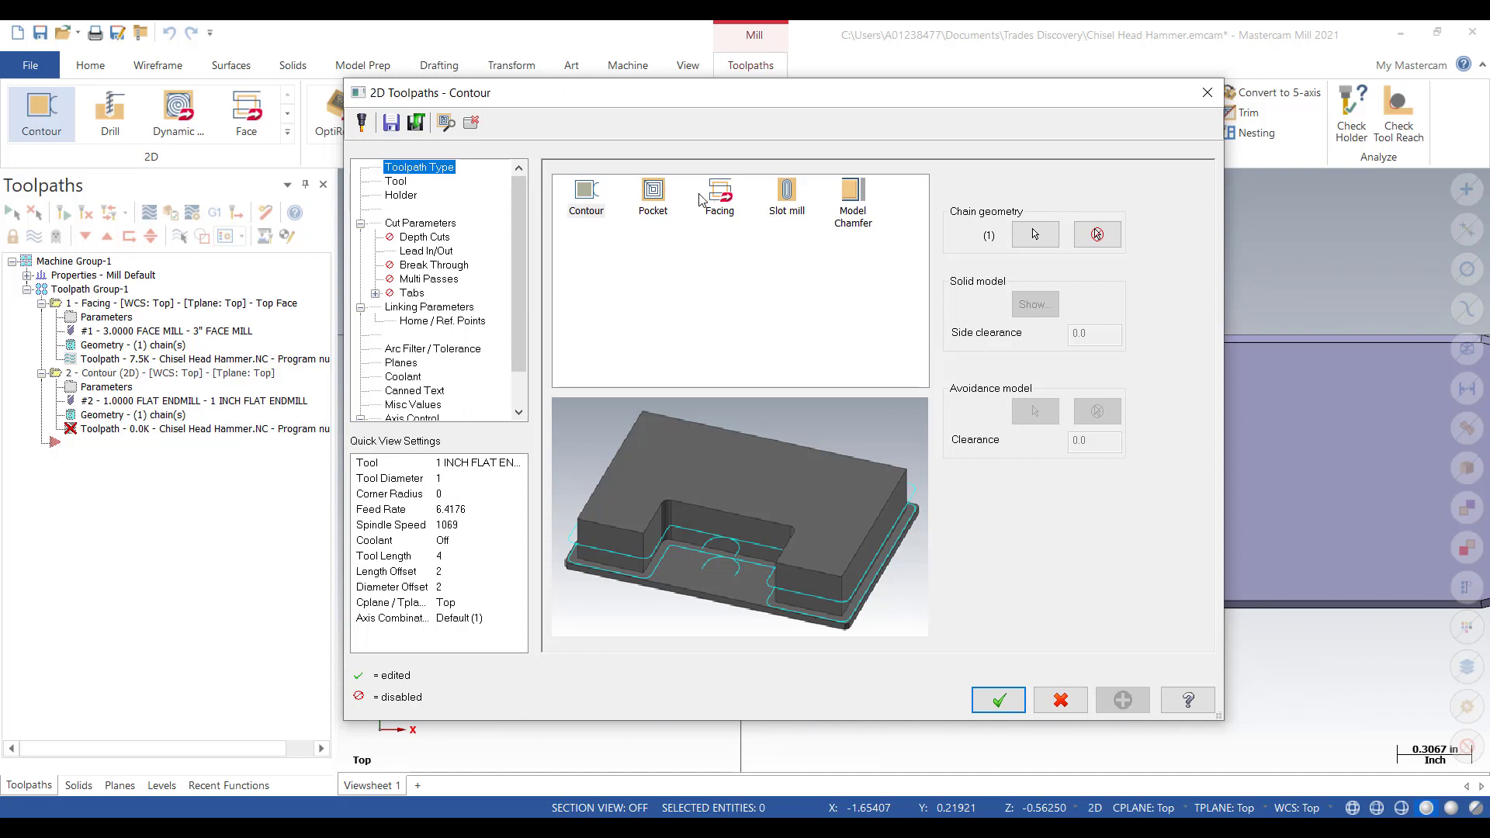
pyautogui.click(587, 194)
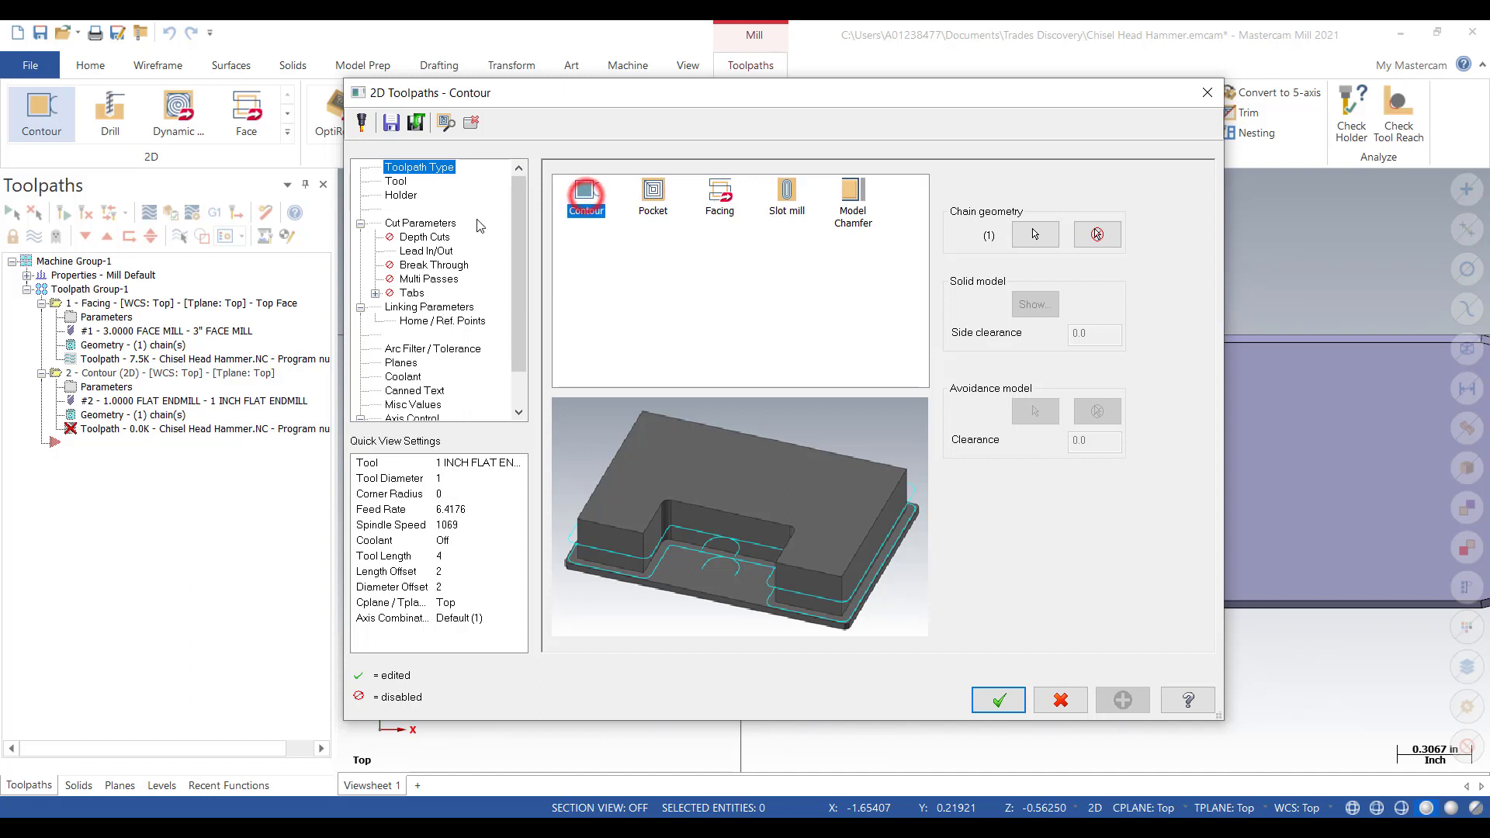
pyautogui.click(397, 181)
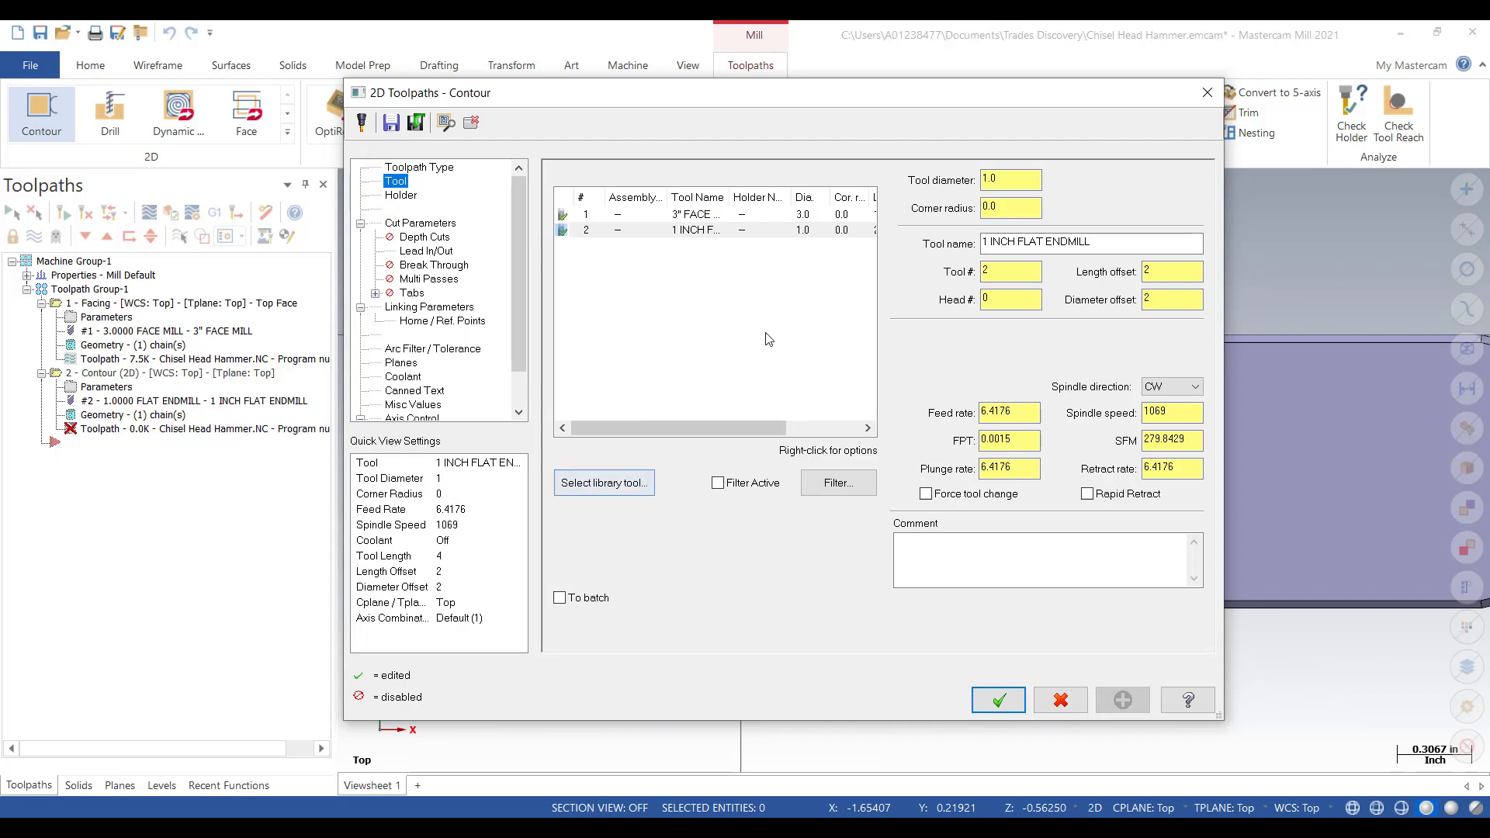
# - Filter the tool library to flat endmills and look up the 1 inch flat endmill, then cancel without adding it
pyautogui.click(610, 485)
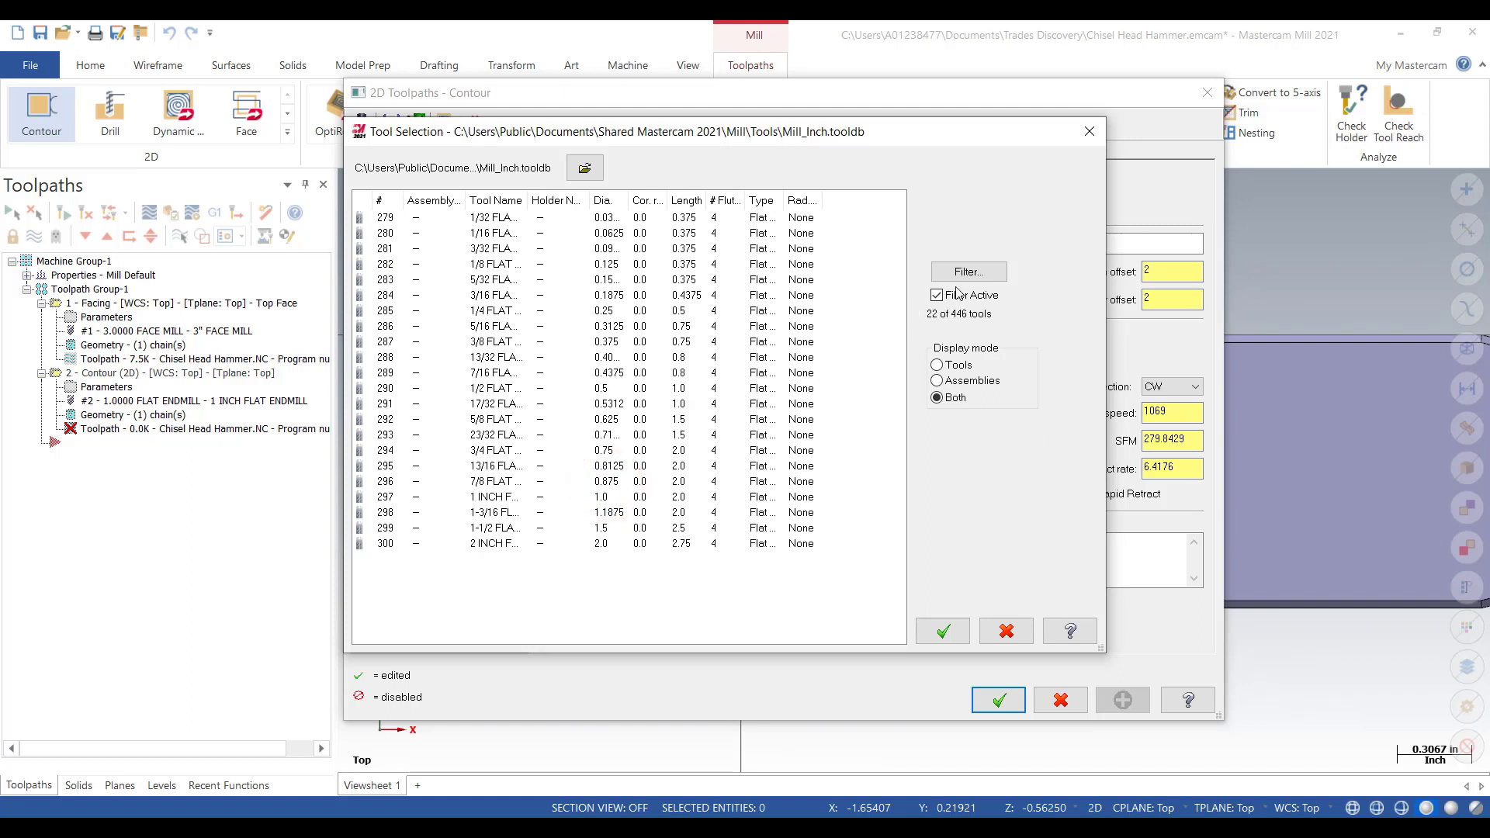
pyautogui.click(969, 272)
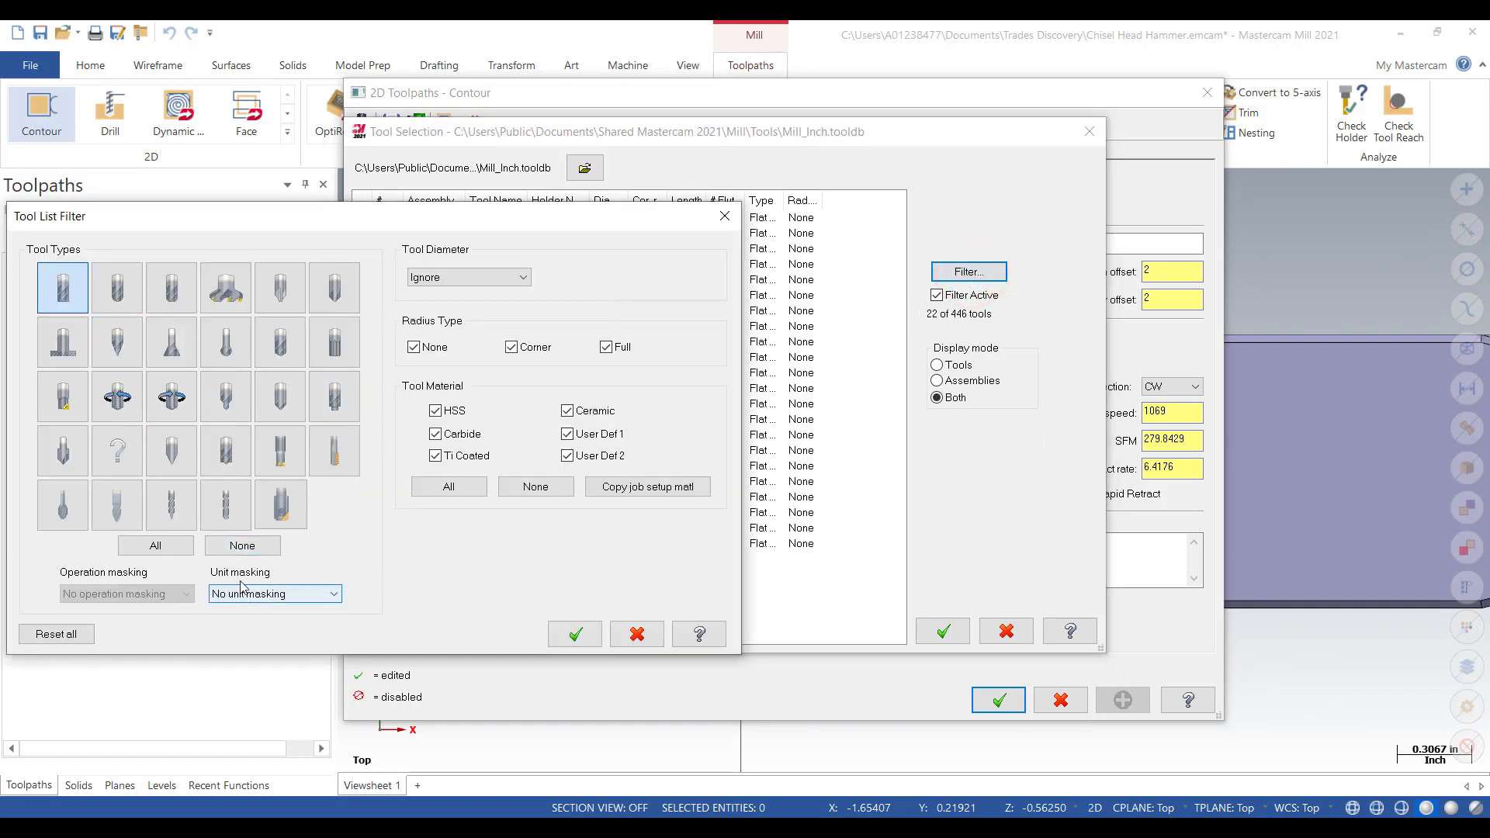
pyautogui.click(241, 547)
pyautogui.click(64, 292)
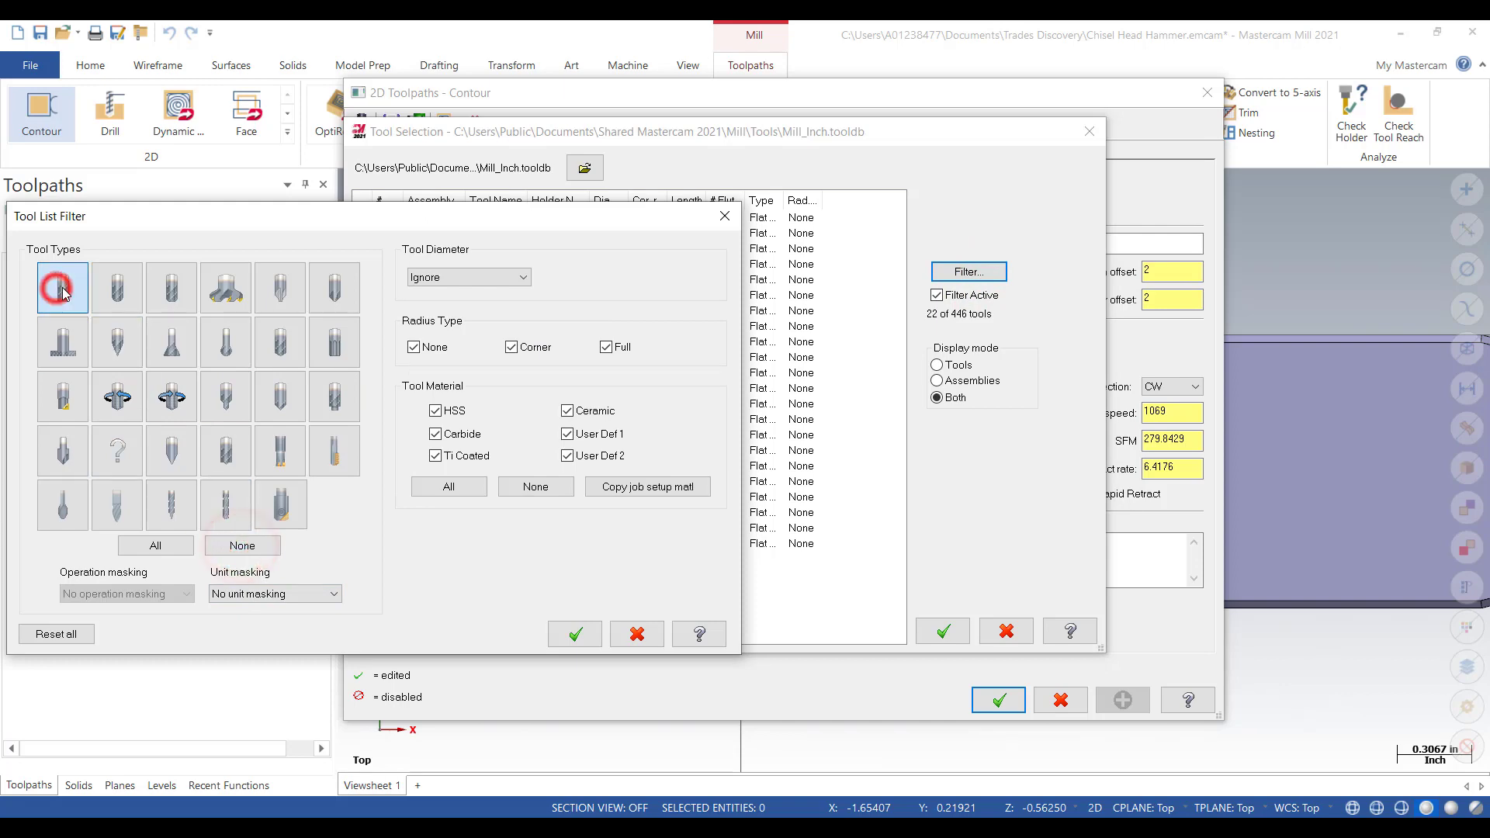
pyautogui.click(576, 635)
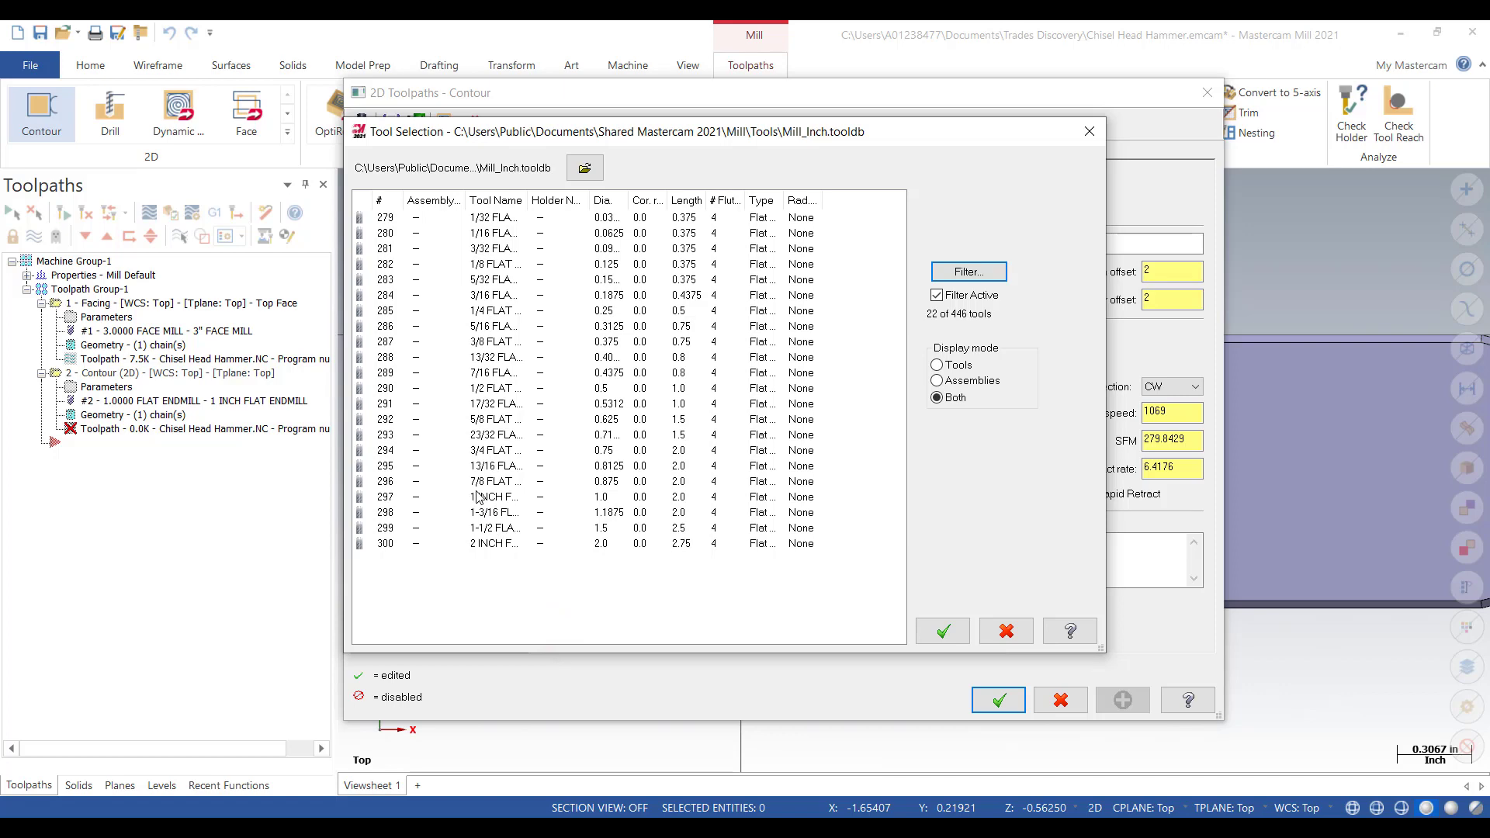
pyautogui.click(504, 498)
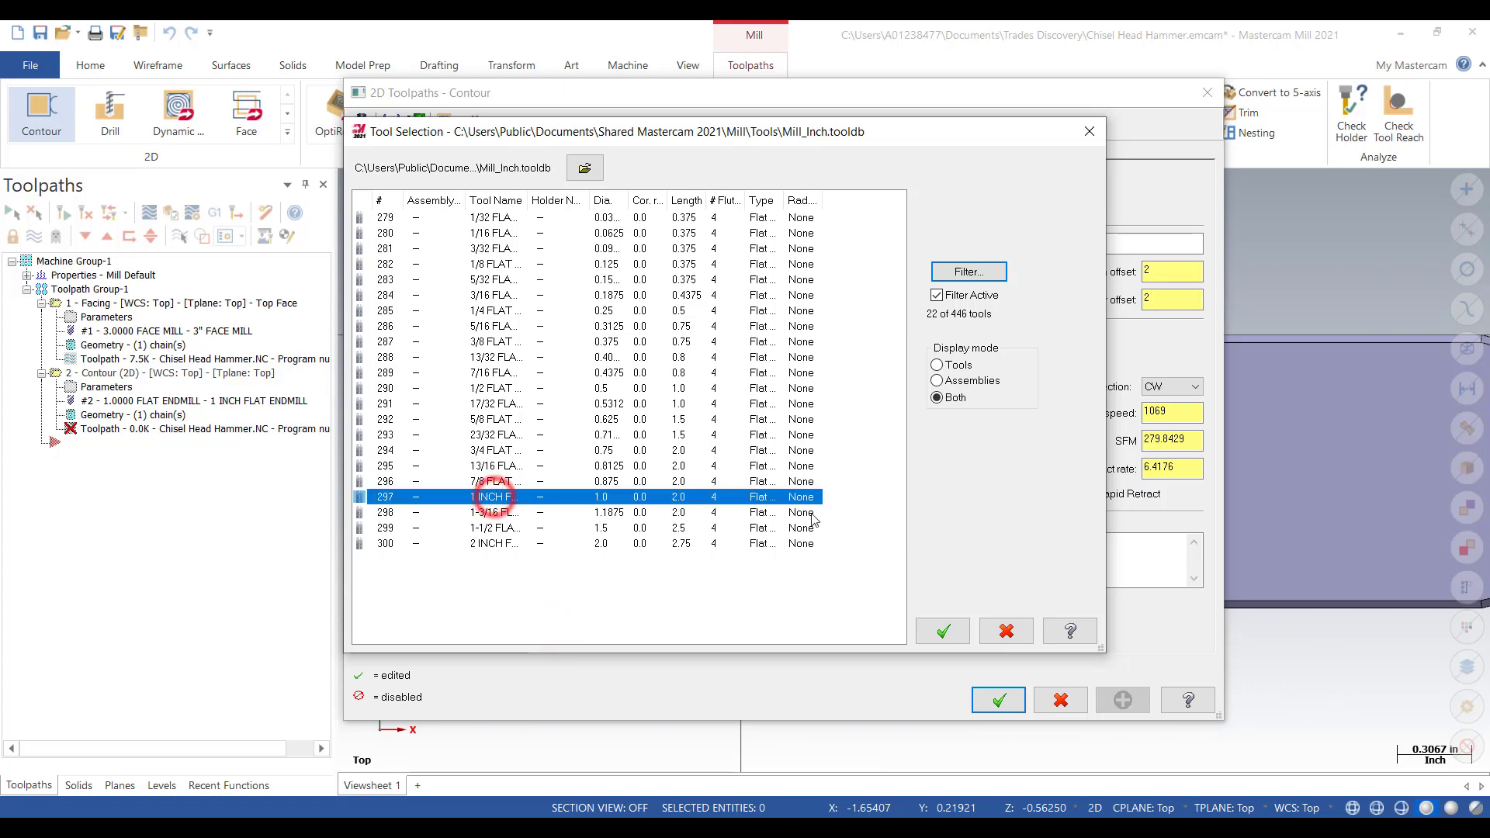
pyautogui.click(1008, 633)
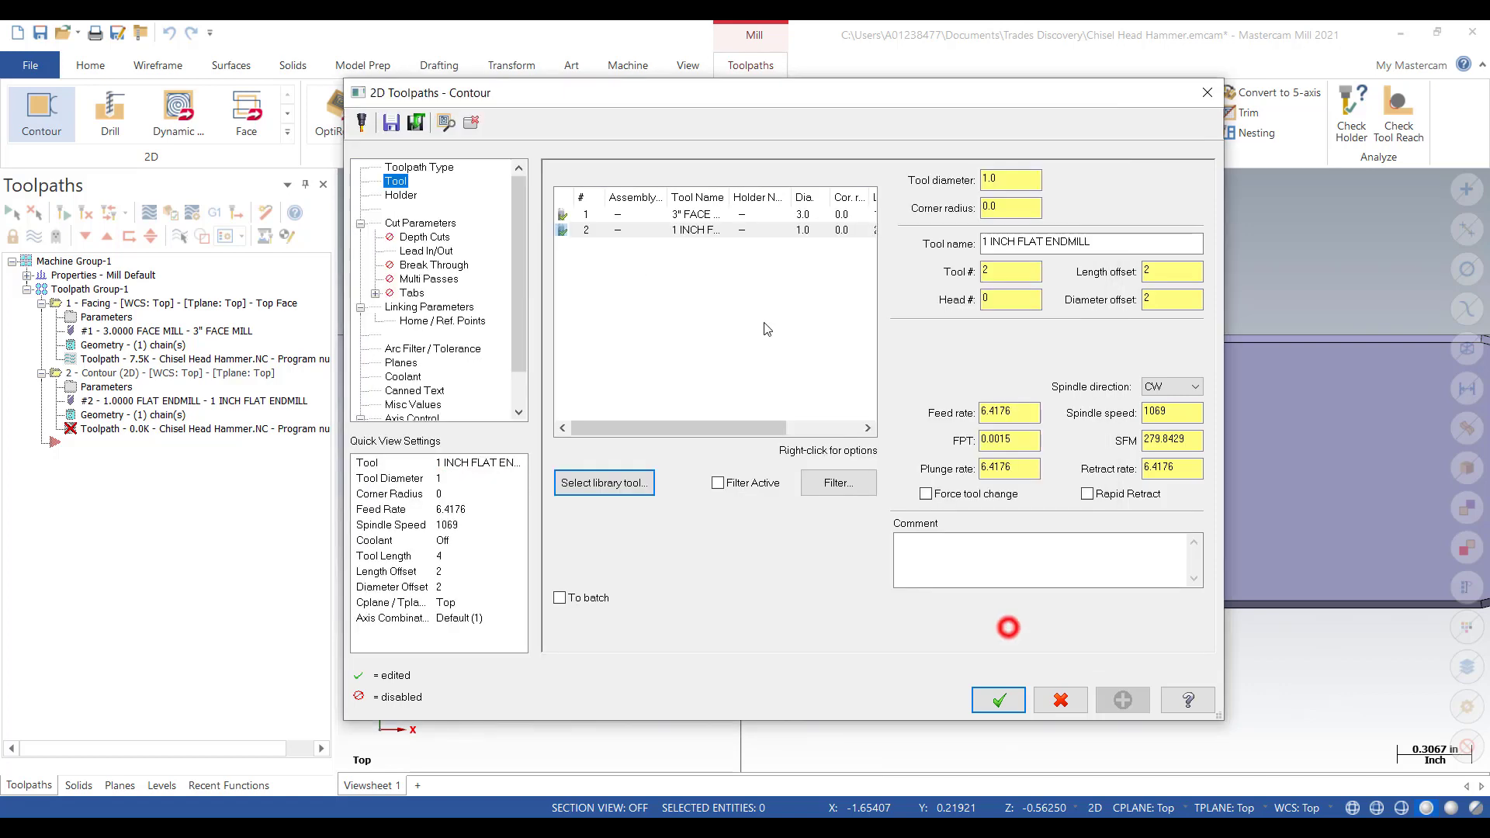
# - Assign the existing 1 INCH FLAT ENDMILL to the contour operation and enter the comment "Outer shape"
pyautogui.click(688, 233)
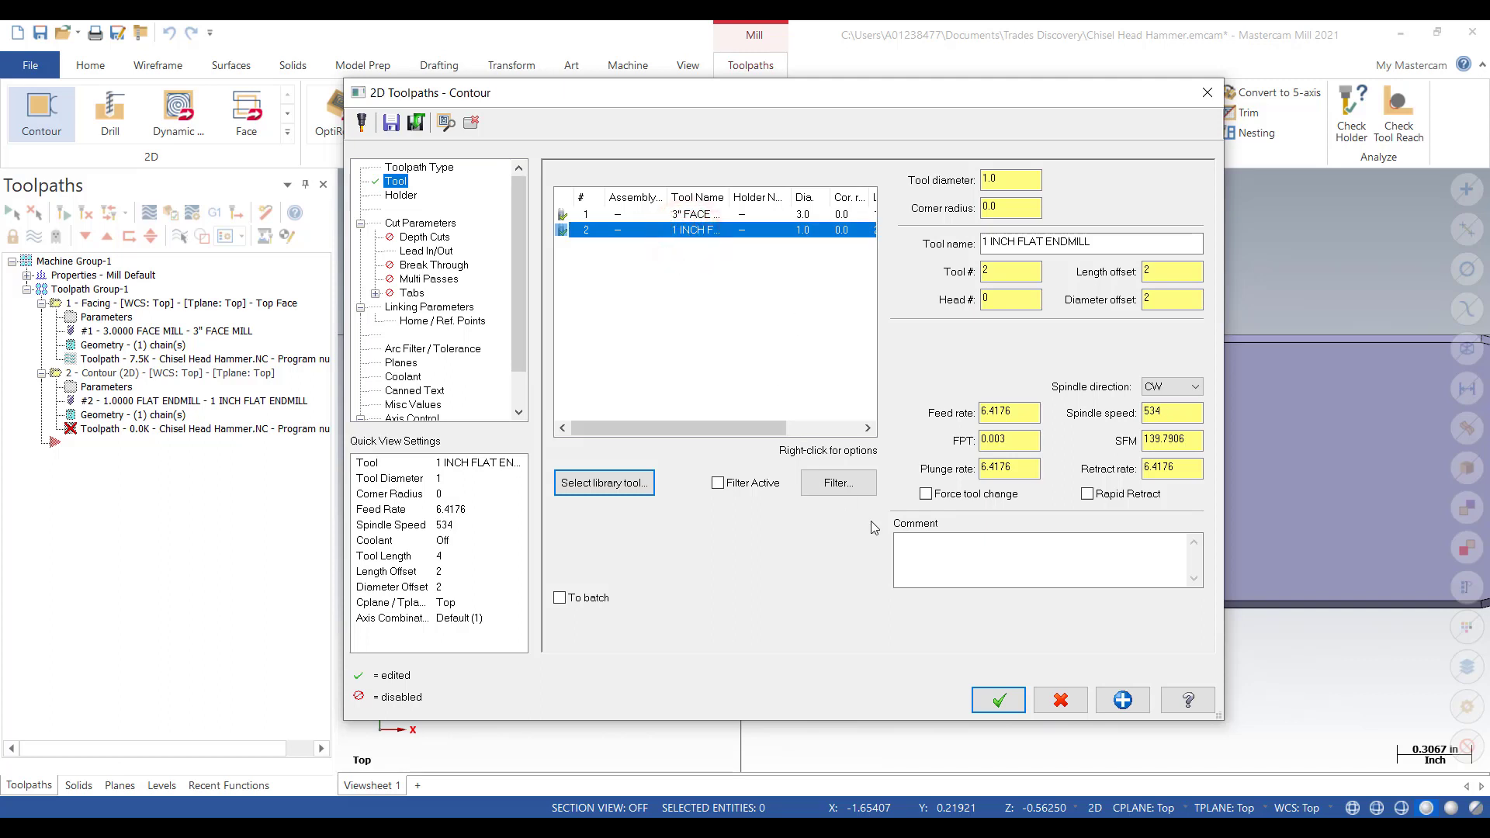
pyautogui.click(923, 554)
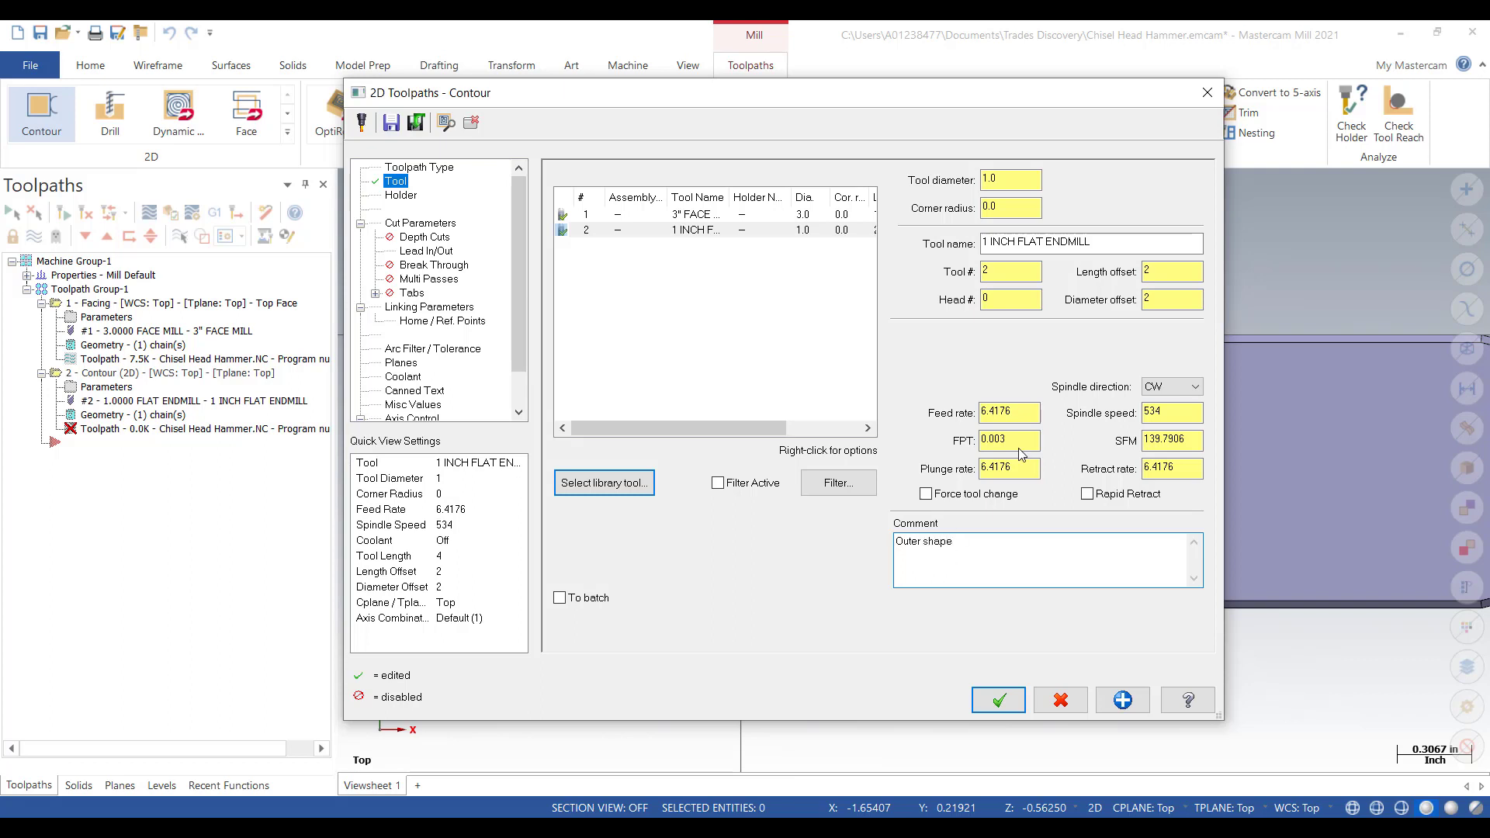
# - Choose Left as the compensation direction in the contour's cut parameters and open the stock to leave on walls for editing
pyautogui.click(993, 270)
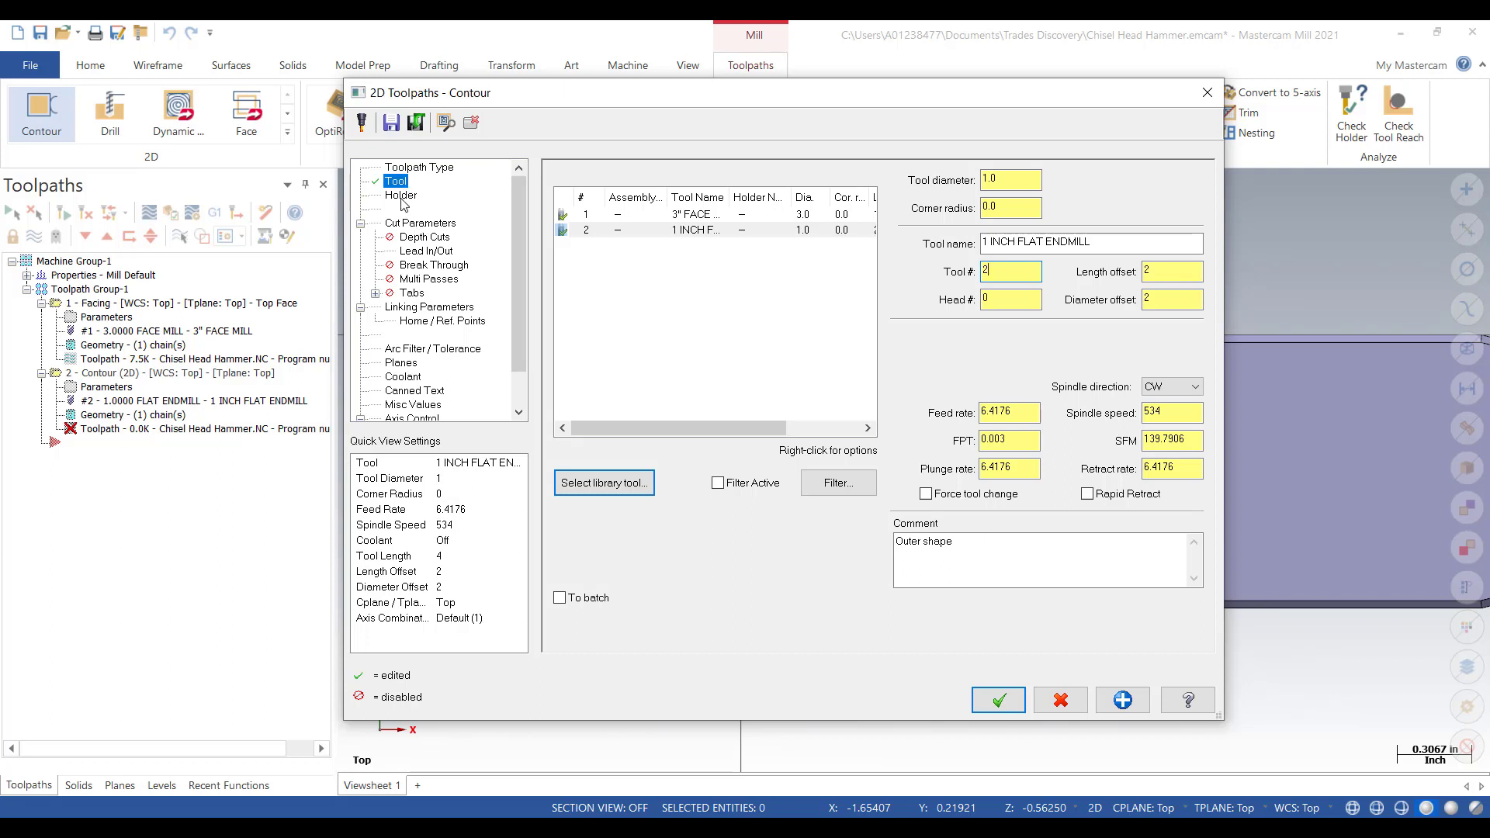
pyautogui.click(419, 225)
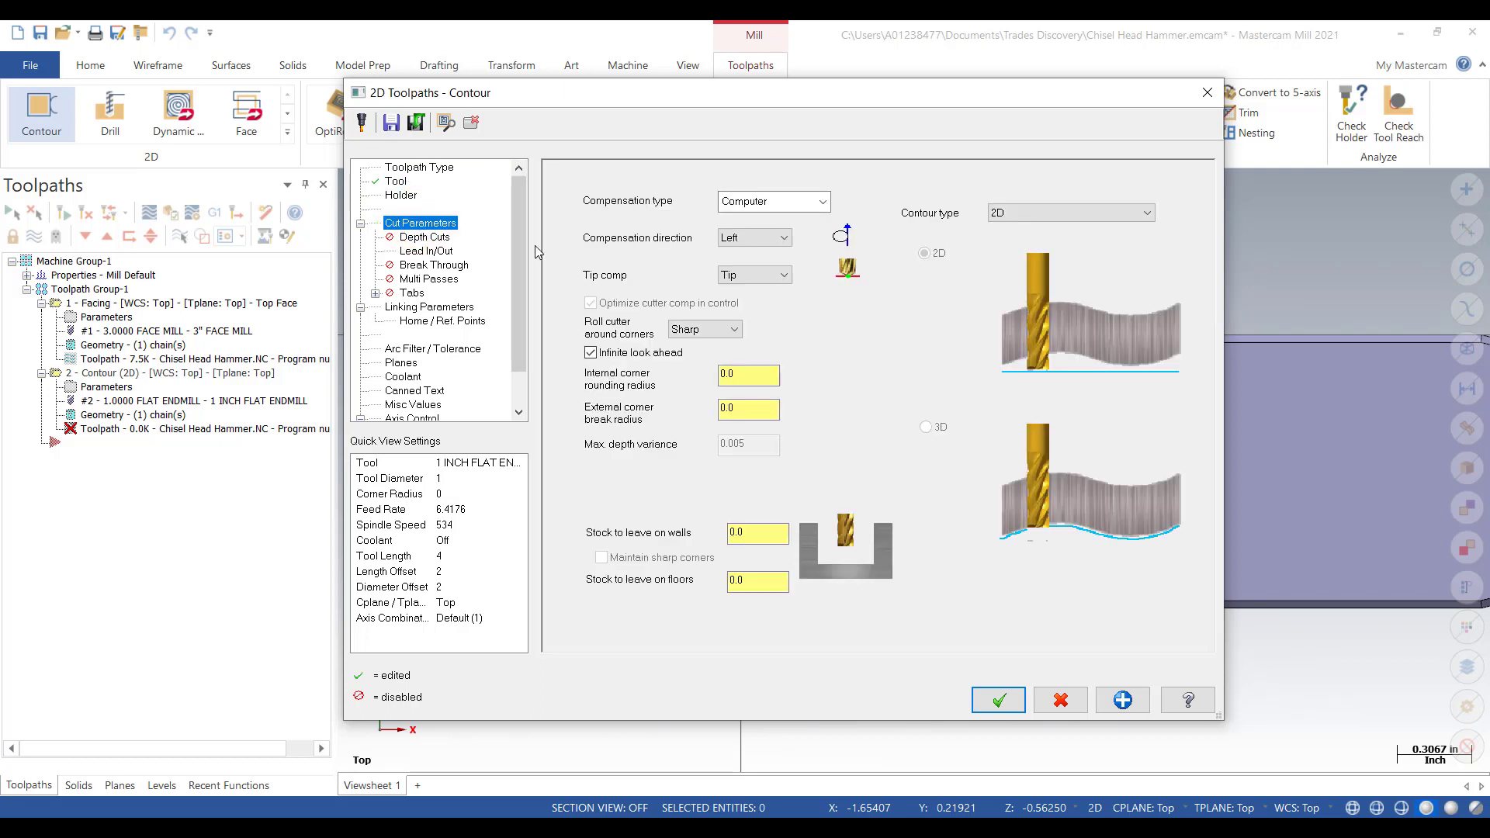
pyautogui.click(782, 239)
pyautogui.click(741, 255)
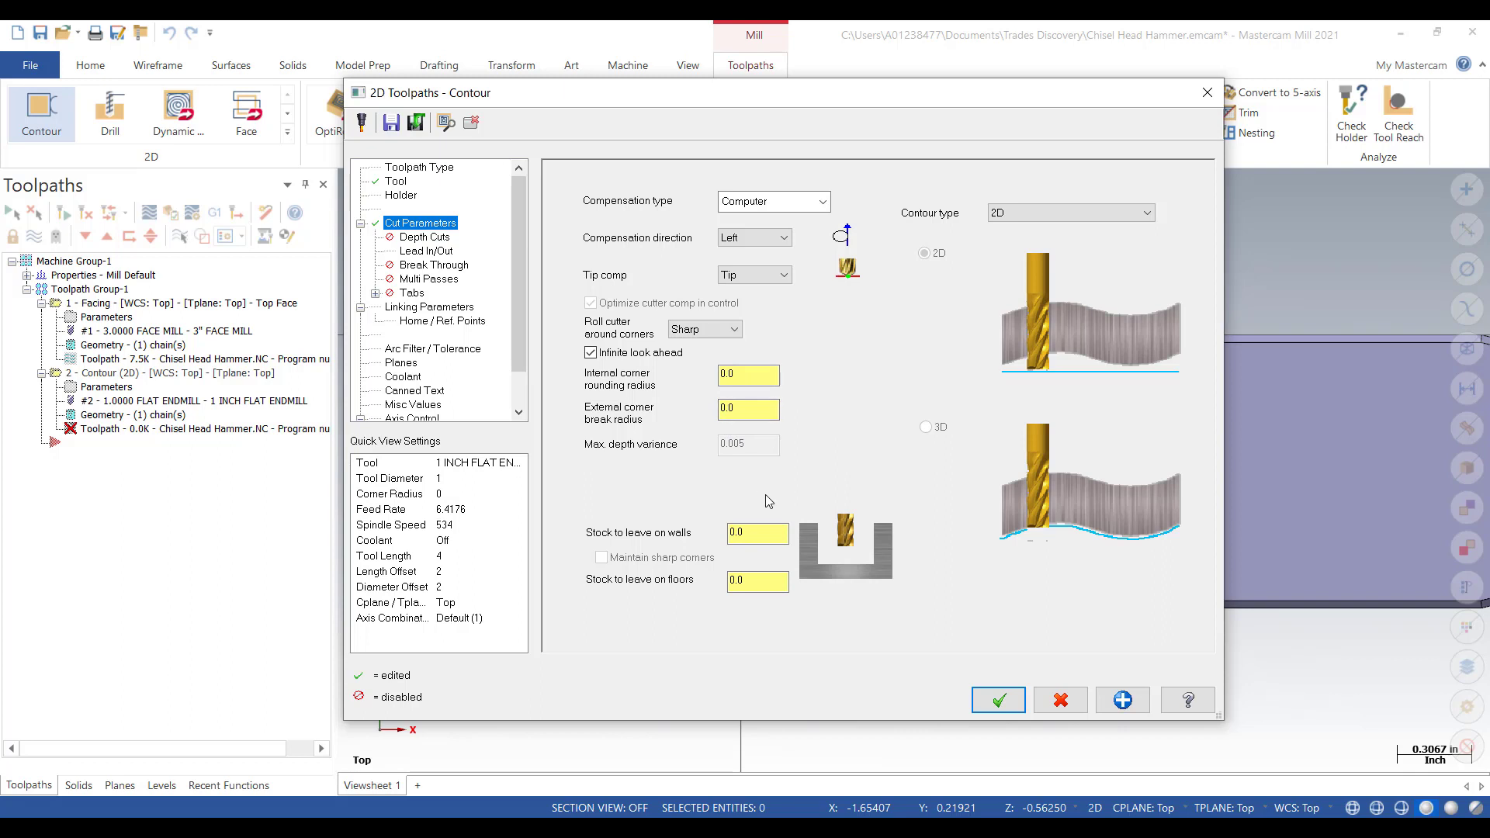
pyautogui.click(748, 534)
pyautogui.doubleClick(748, 533)
pyautogui.press('BackSpace')
# - Enable depth cuts for the contour with a 0.1 max rough step and 0 finish cuts
pyautogui.click(417, 238)
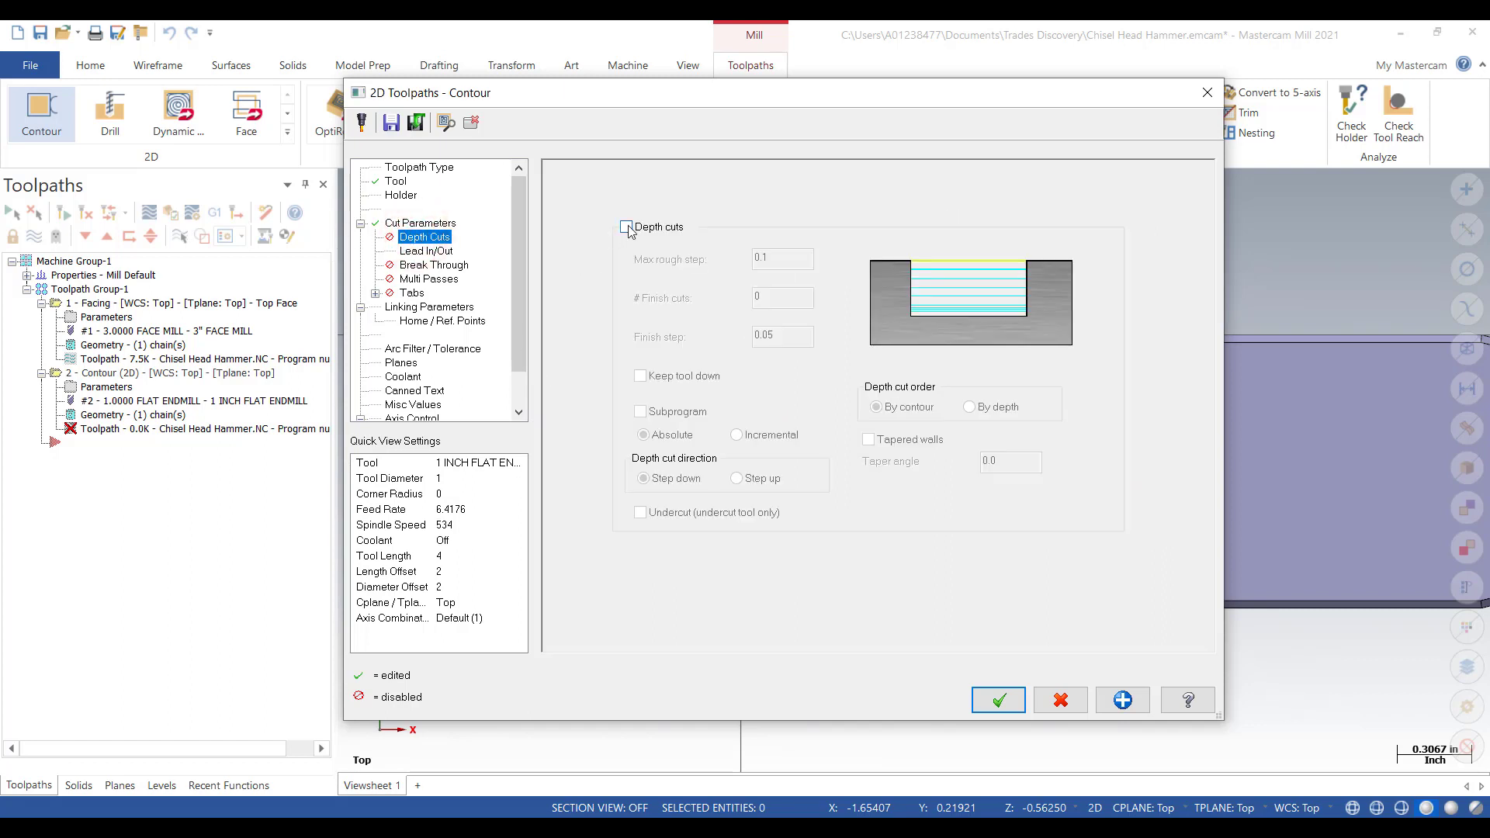
pyautogui.click(627, 227)
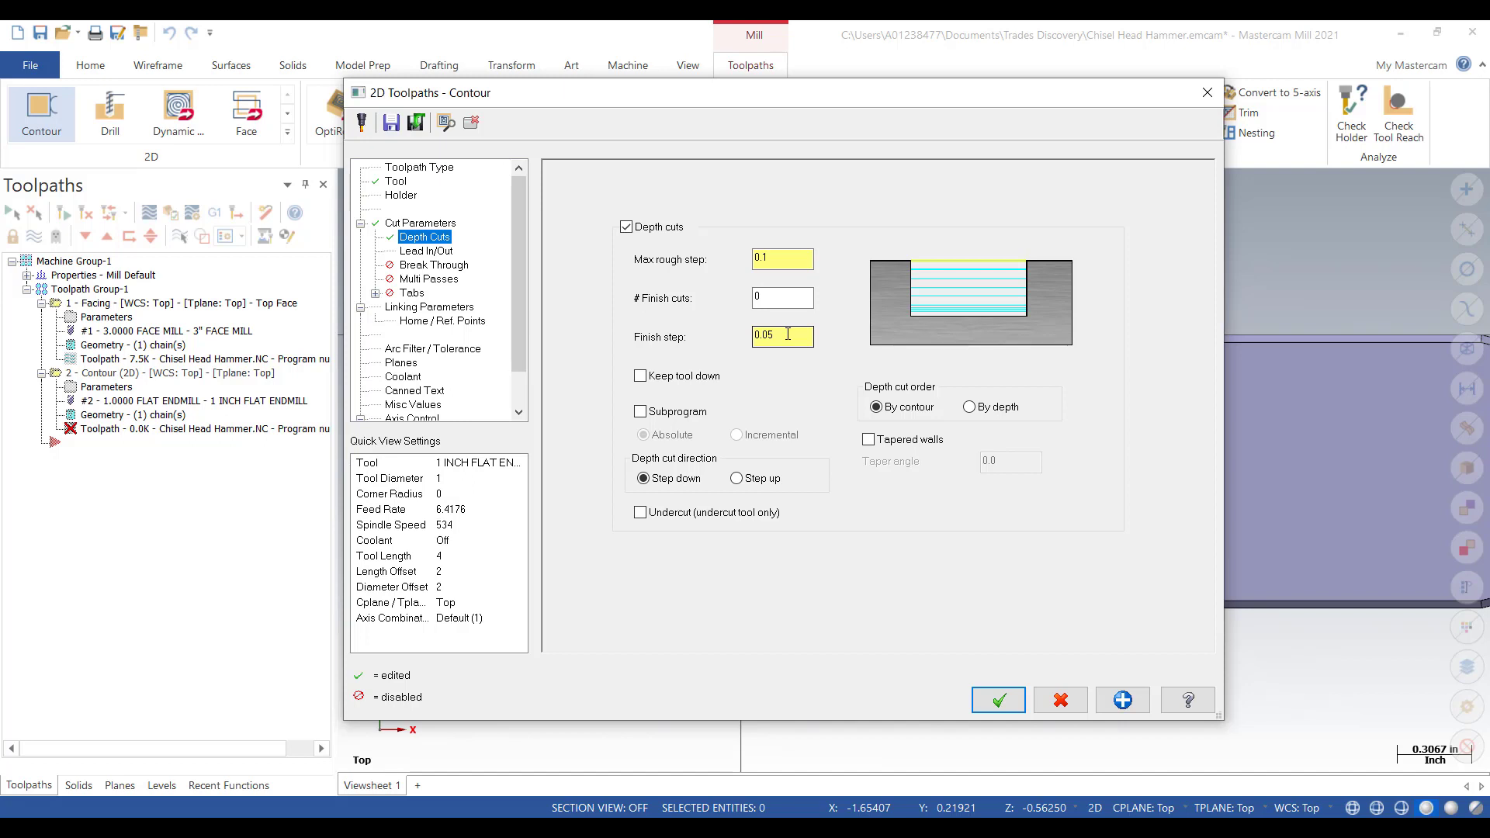
pyautogui.click(765, 297)
# - Turn off entering and exiting at midpoint in closed contours, set the lead-in arc radius to 0, and copy it to the exit
pyautogui.click(419, 252)
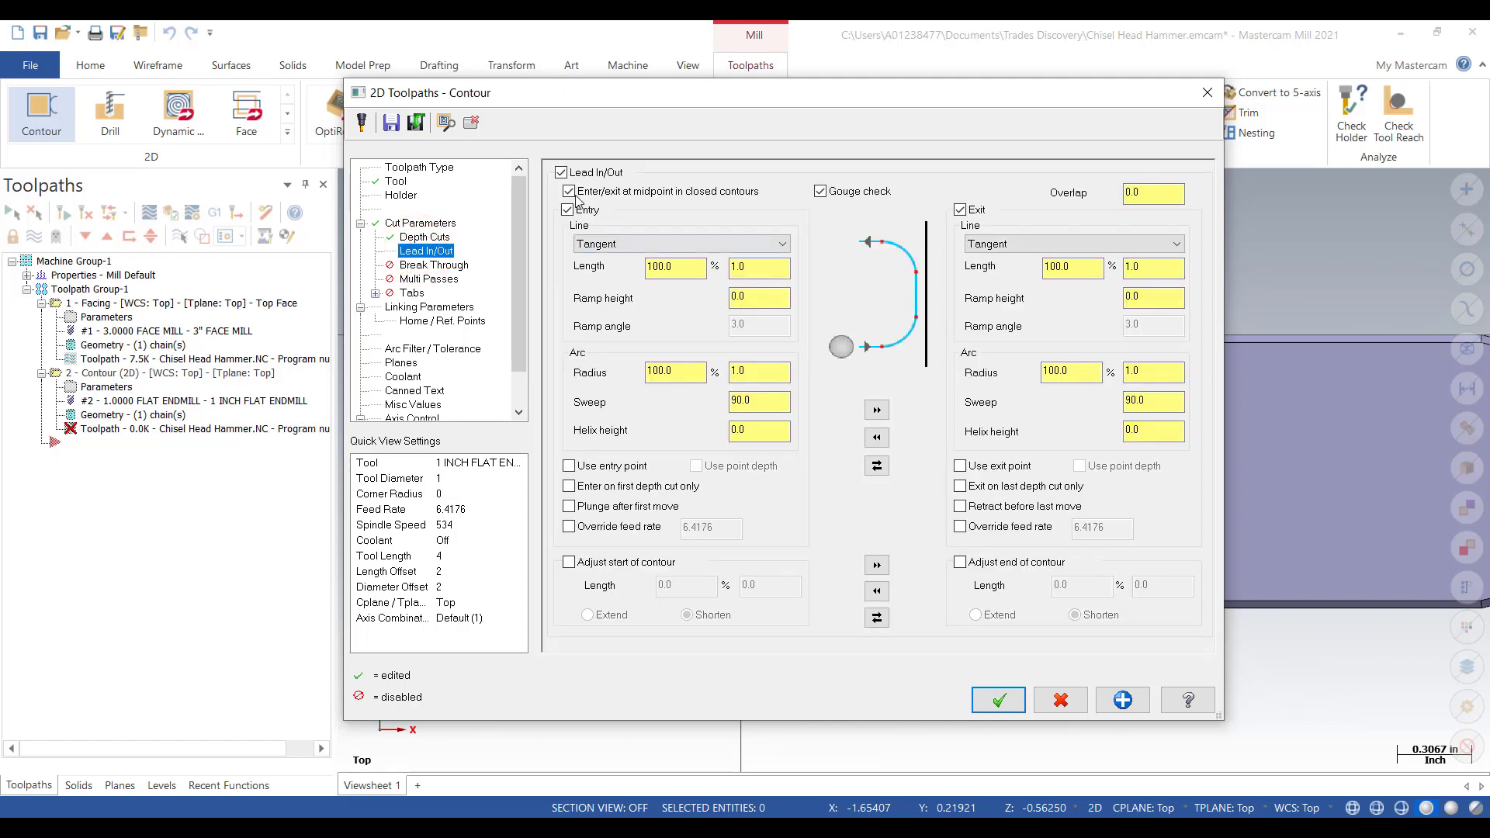
pyautogui.click(562, 173)
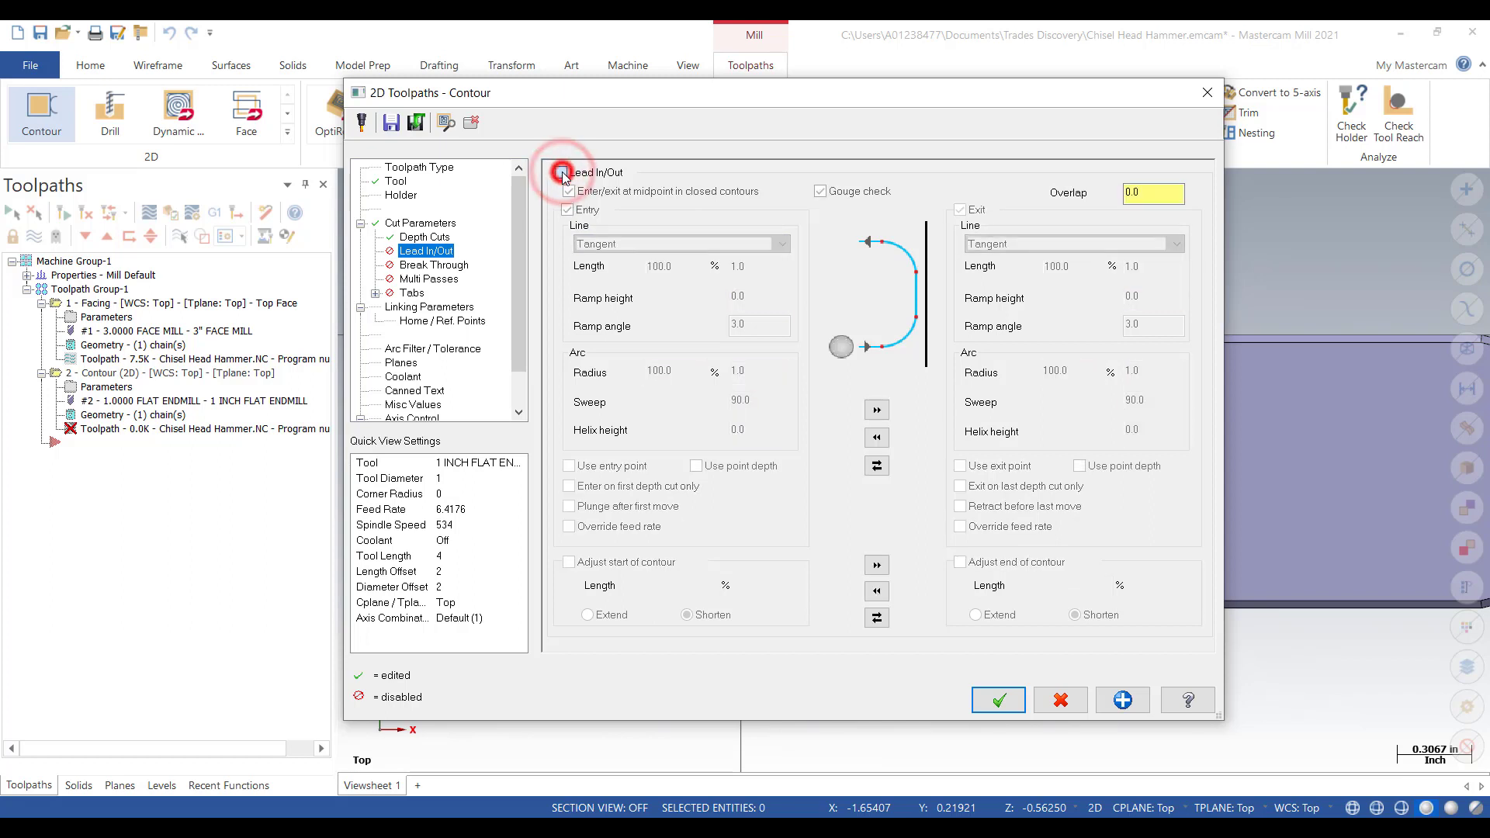
pyautogui.click(561, 173)
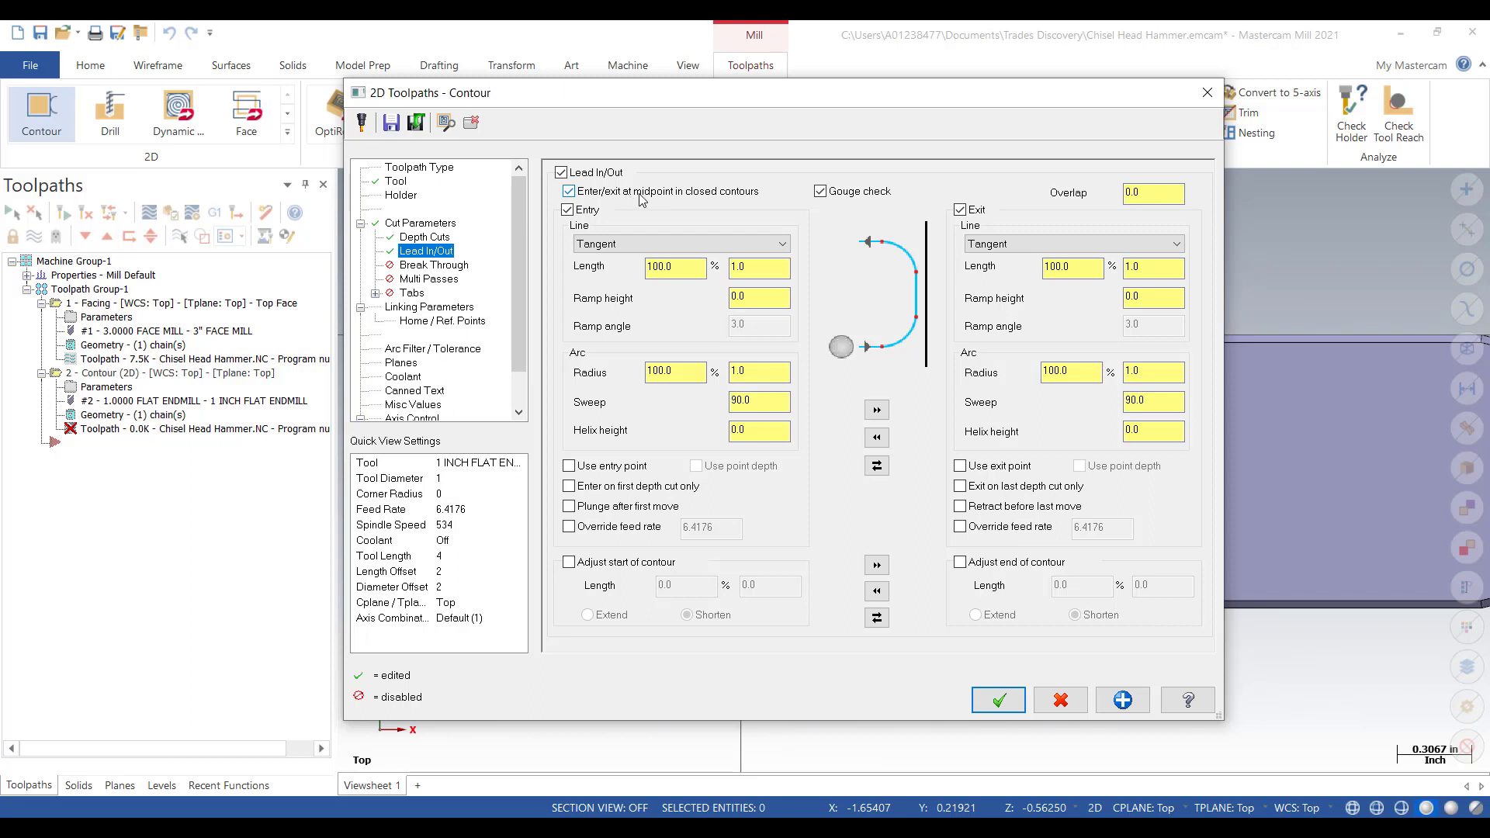
pyautogui.click(569, 191)
pyautogui.click(747, 268)
pyautogui.click(753, 269)
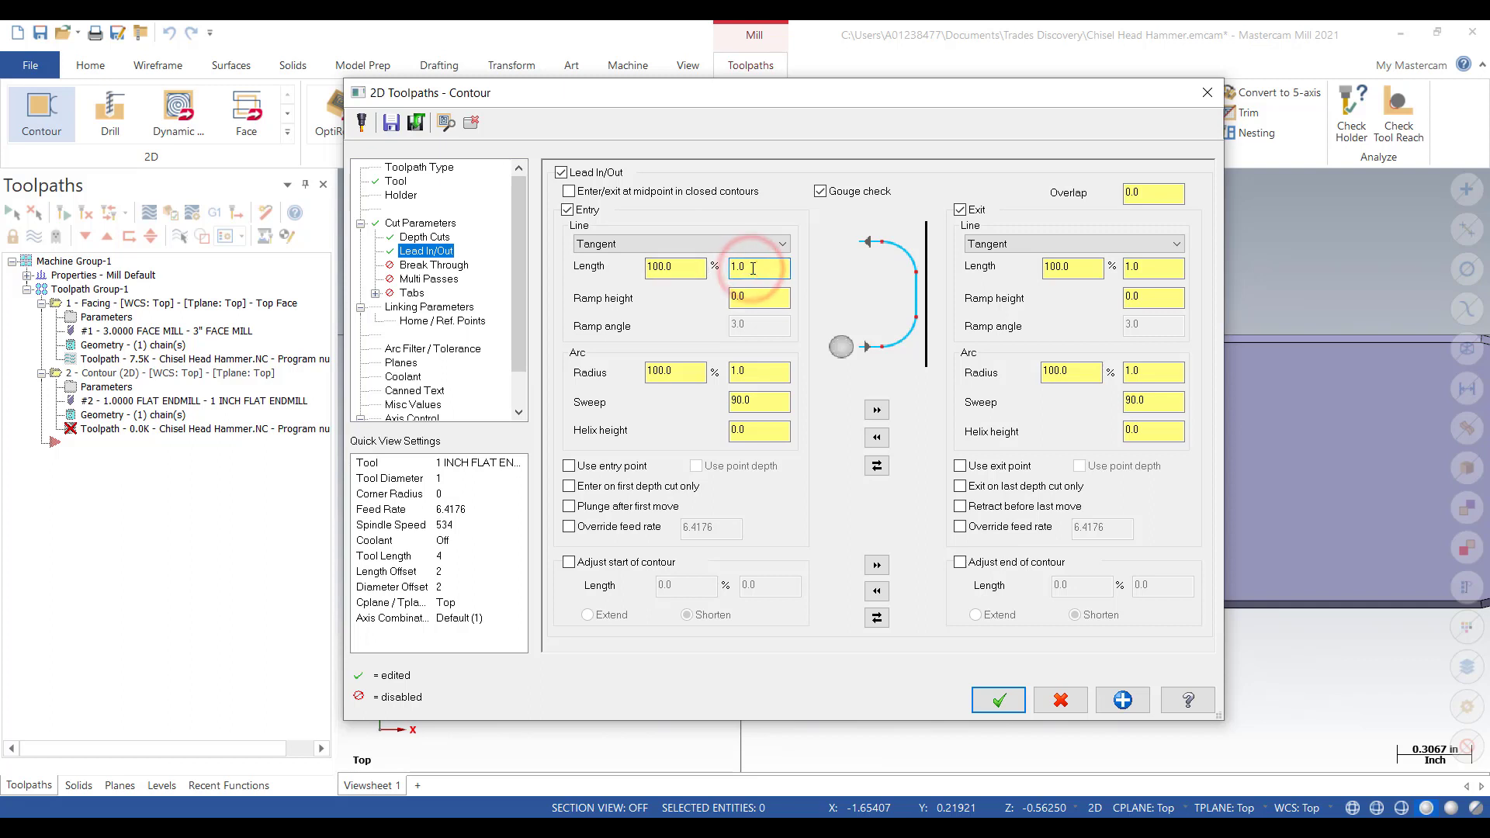
pyautogui.doubleClick(764, 368)
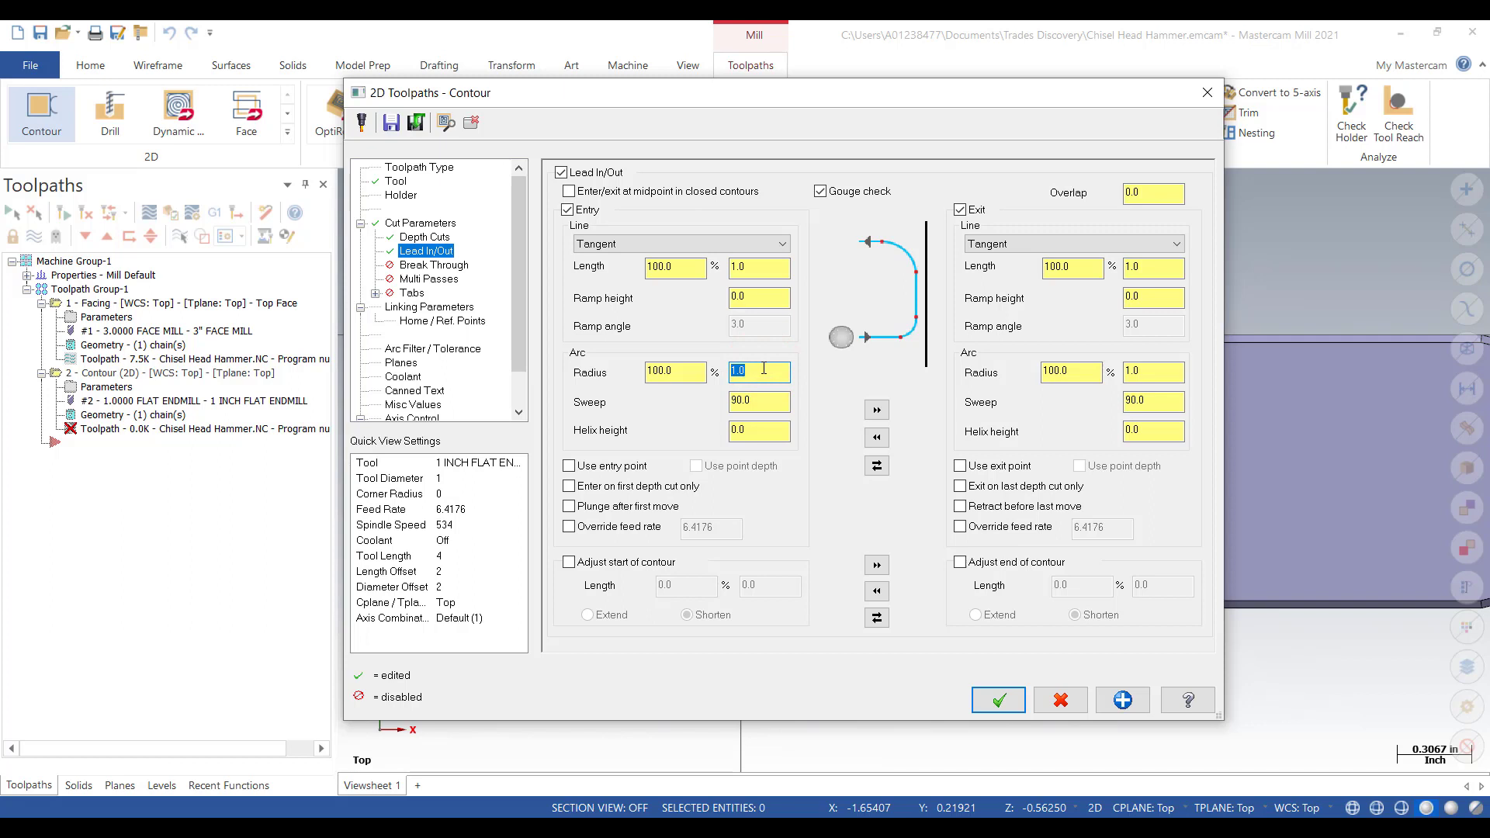
pyautogui.write('0')
pyautogui.click(877, 410)
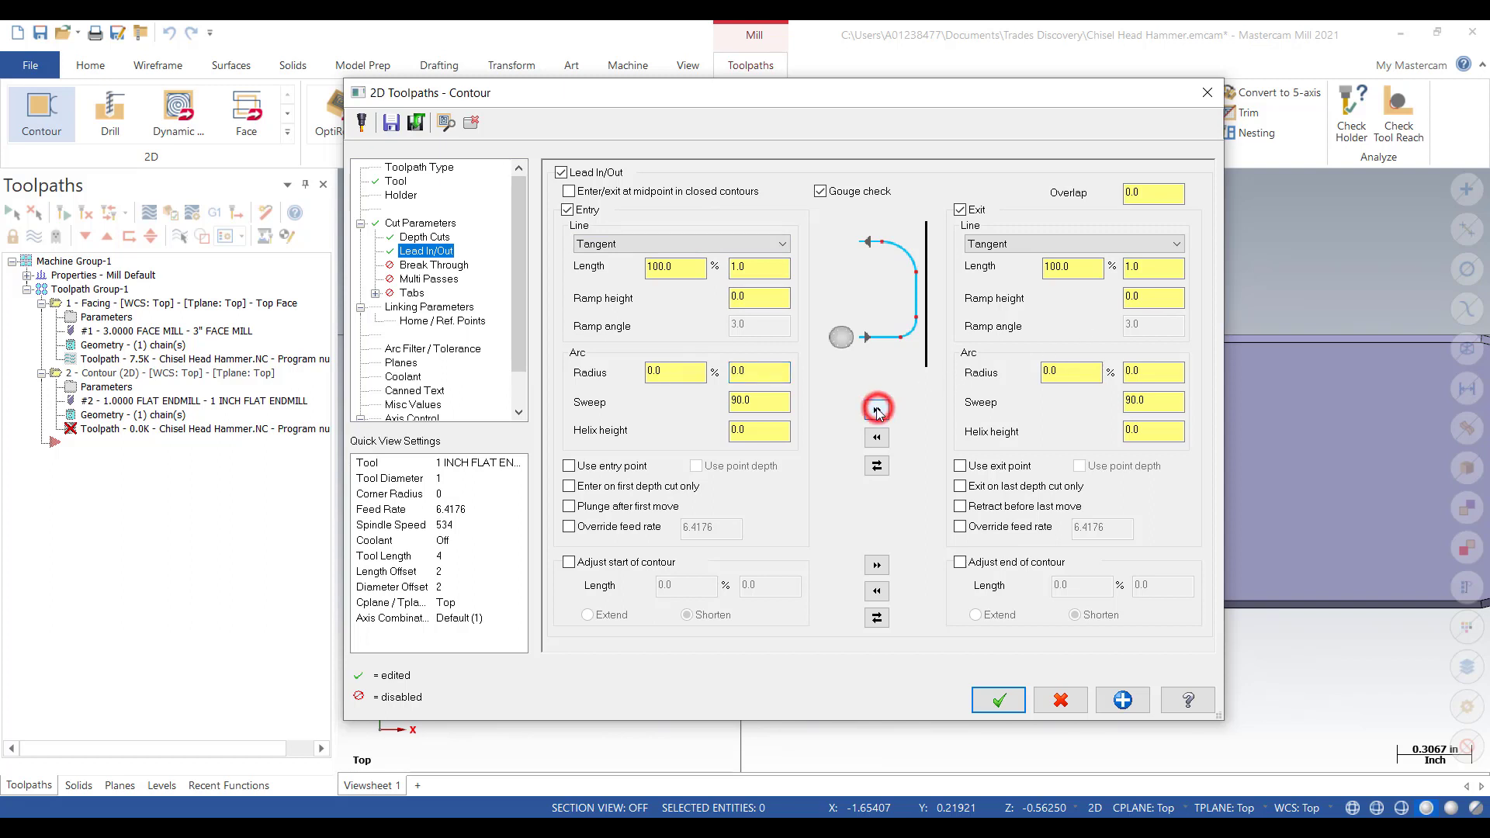
# - Set the tangent lead-in line length to 0.6 and copy the entry settings to the exit
pyautogui.doubleClick(754, 269)
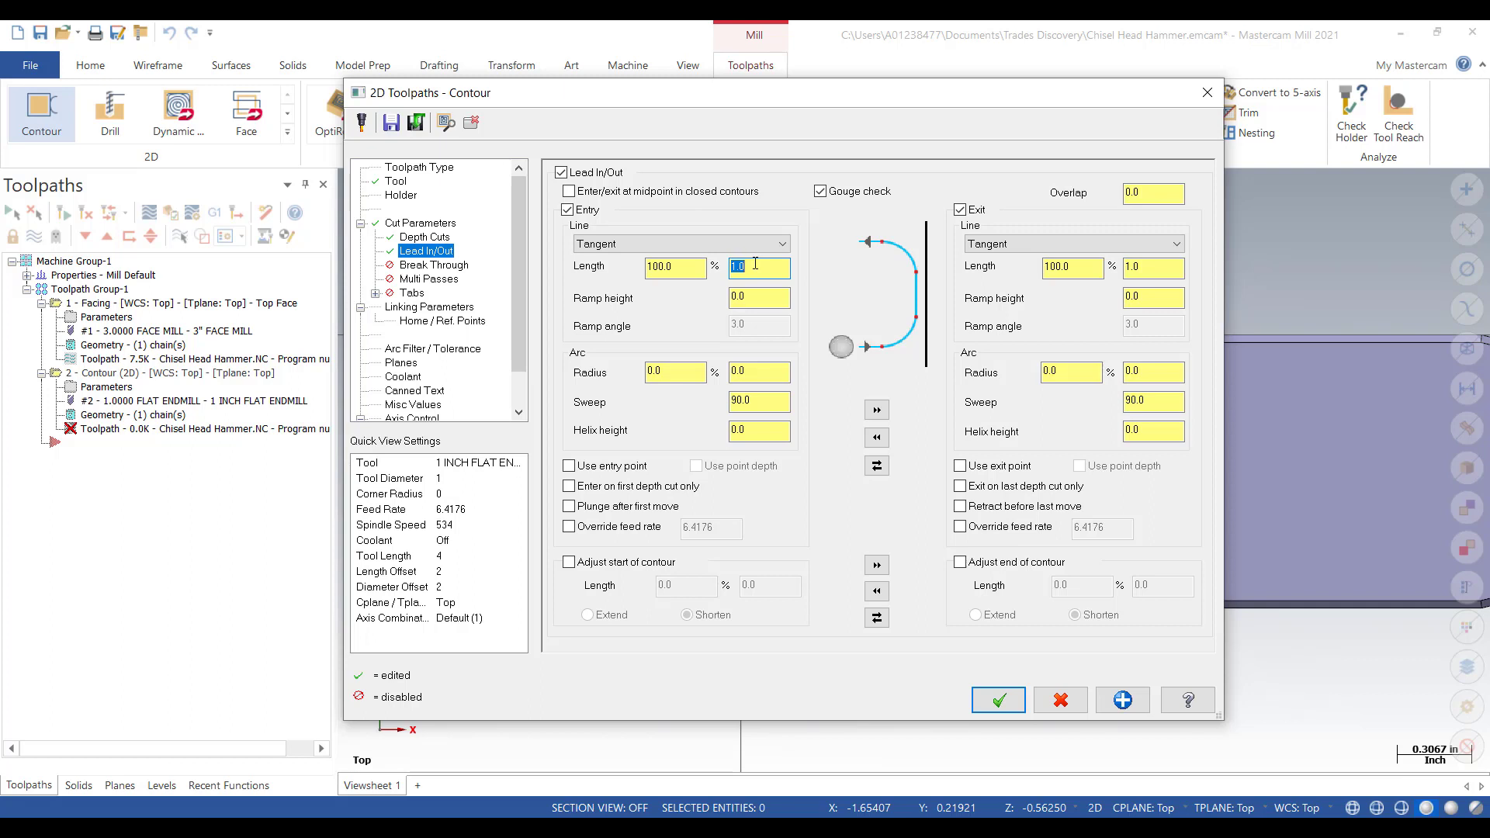
pyautogui.press('BackSpace')
pyautogui.write('.6')
pyautogui.click(876, 410)
# - Enable break through for the contour with an amount of 0.05
pyautogui.click(419, 264)
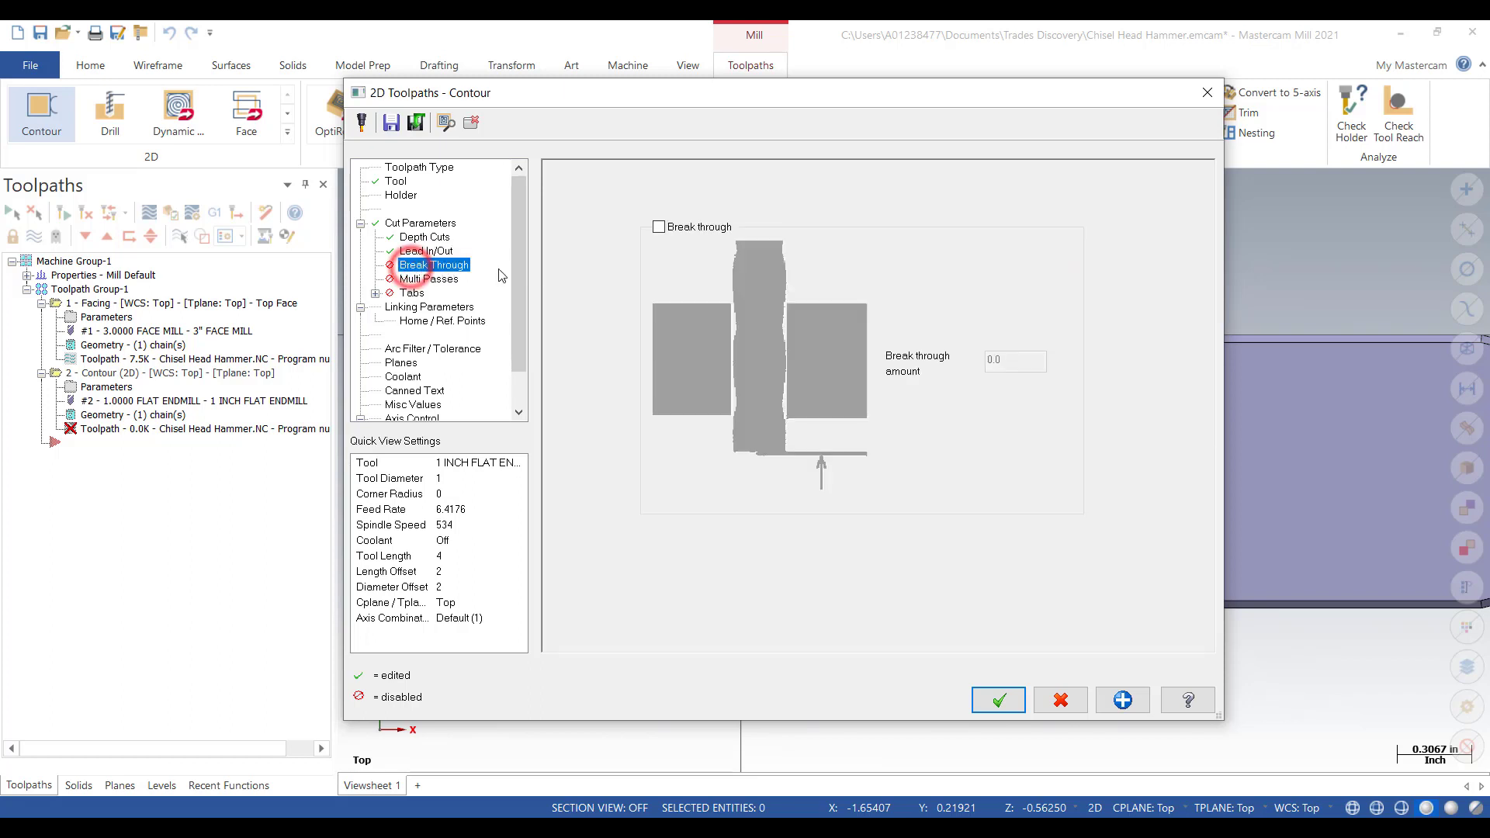
pyautogui.click(659, 228)
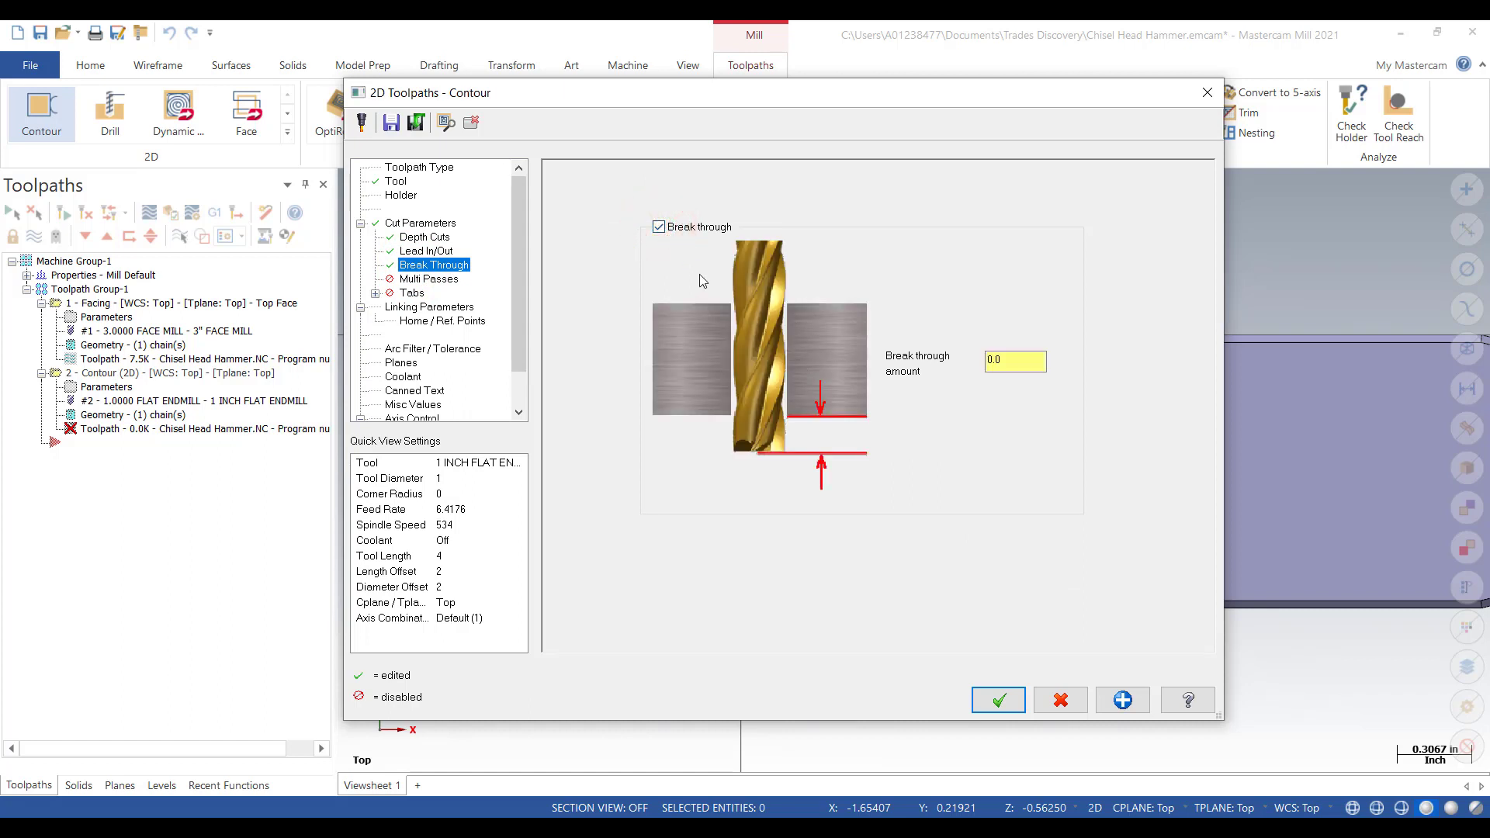
pyautogui.click(1032, 360)
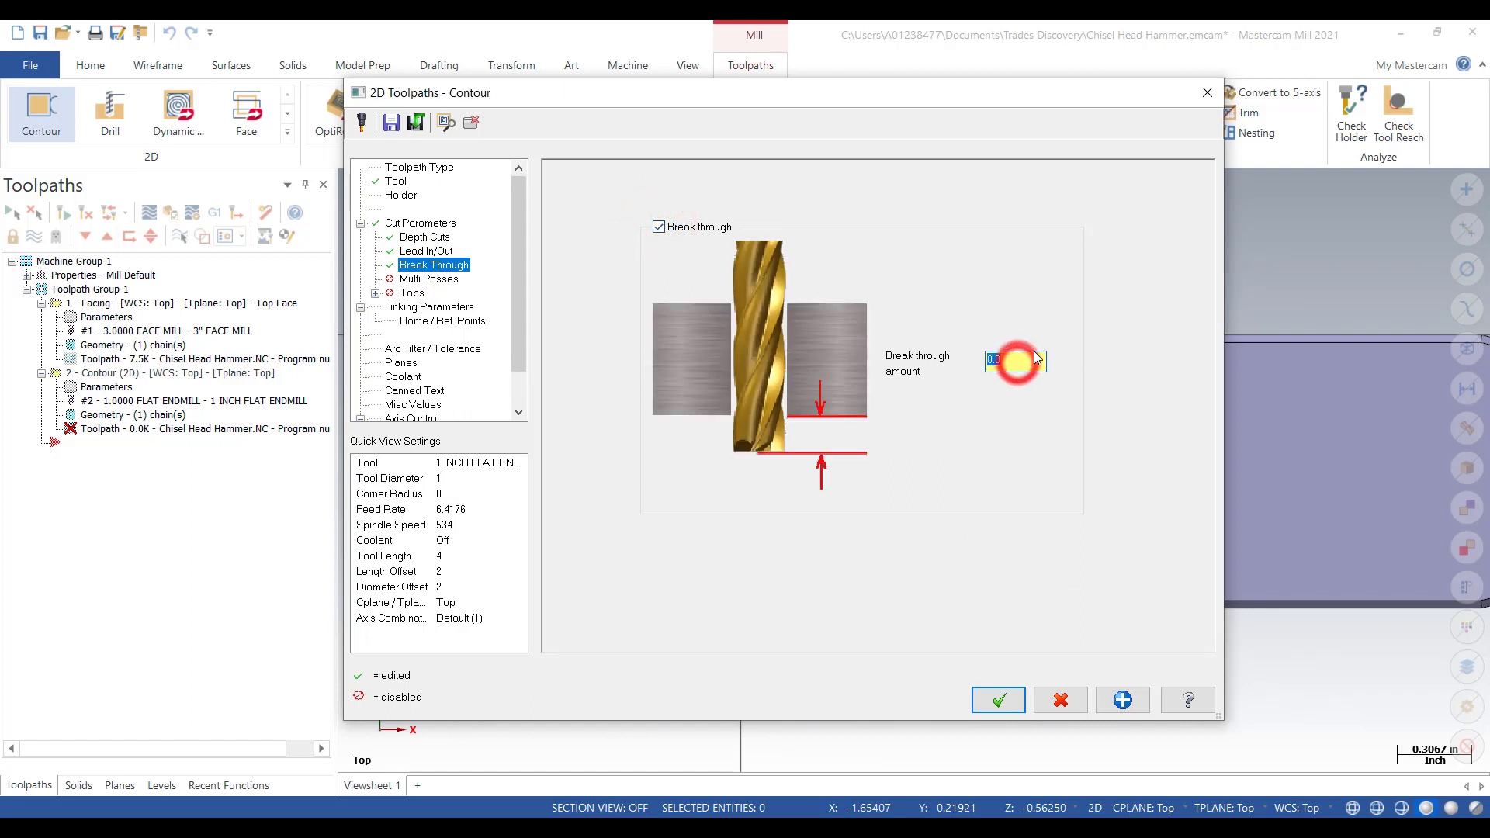
pyautogui.press('BackSpace')
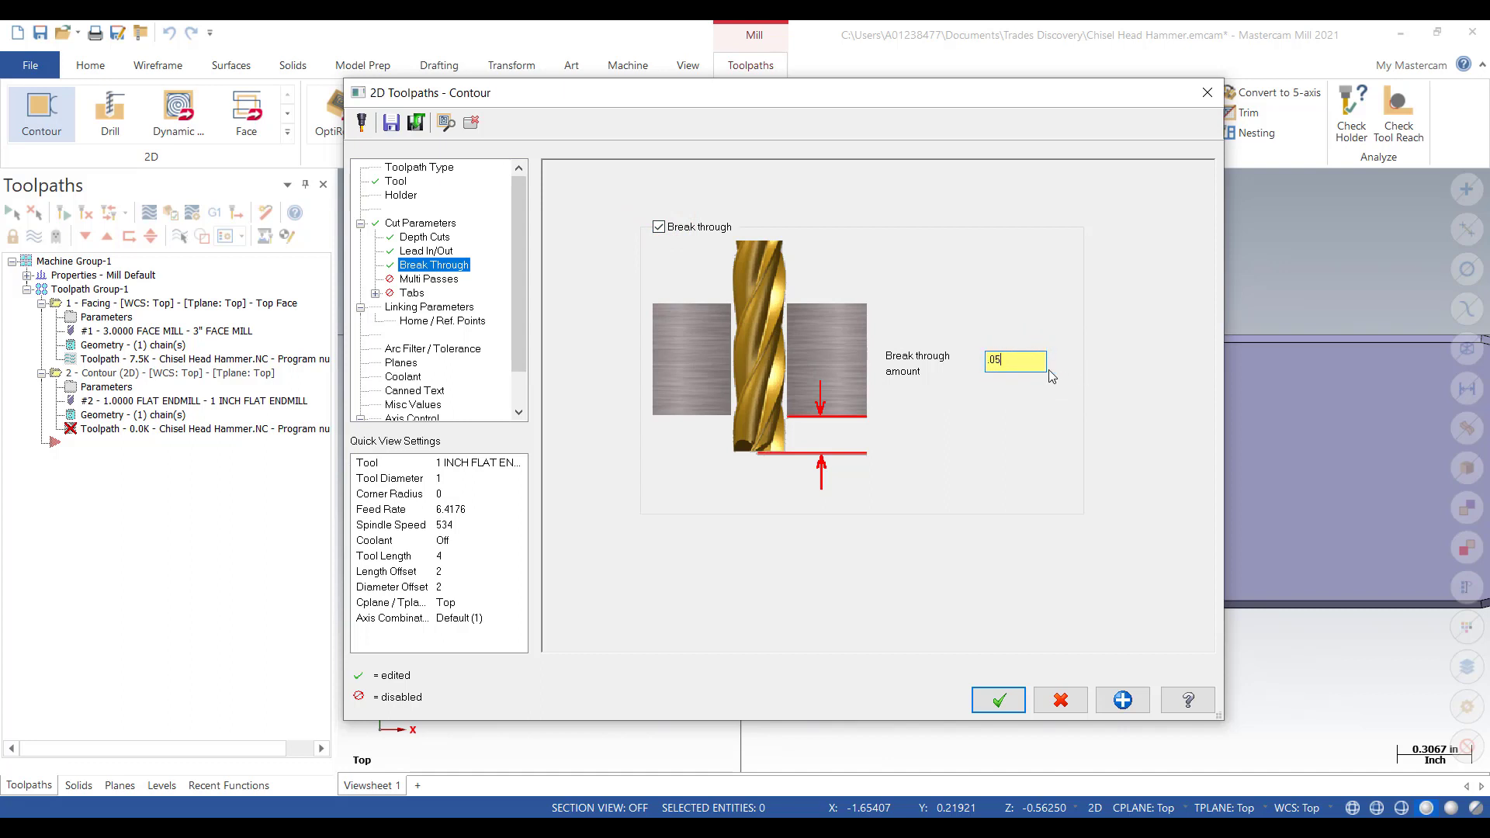
# - In the linking parameters, enable the 2.0 clearance, make the 0.25 retract absolute, and set the feed plane to 0.1 absolute
pyautogui.click(408, 312)
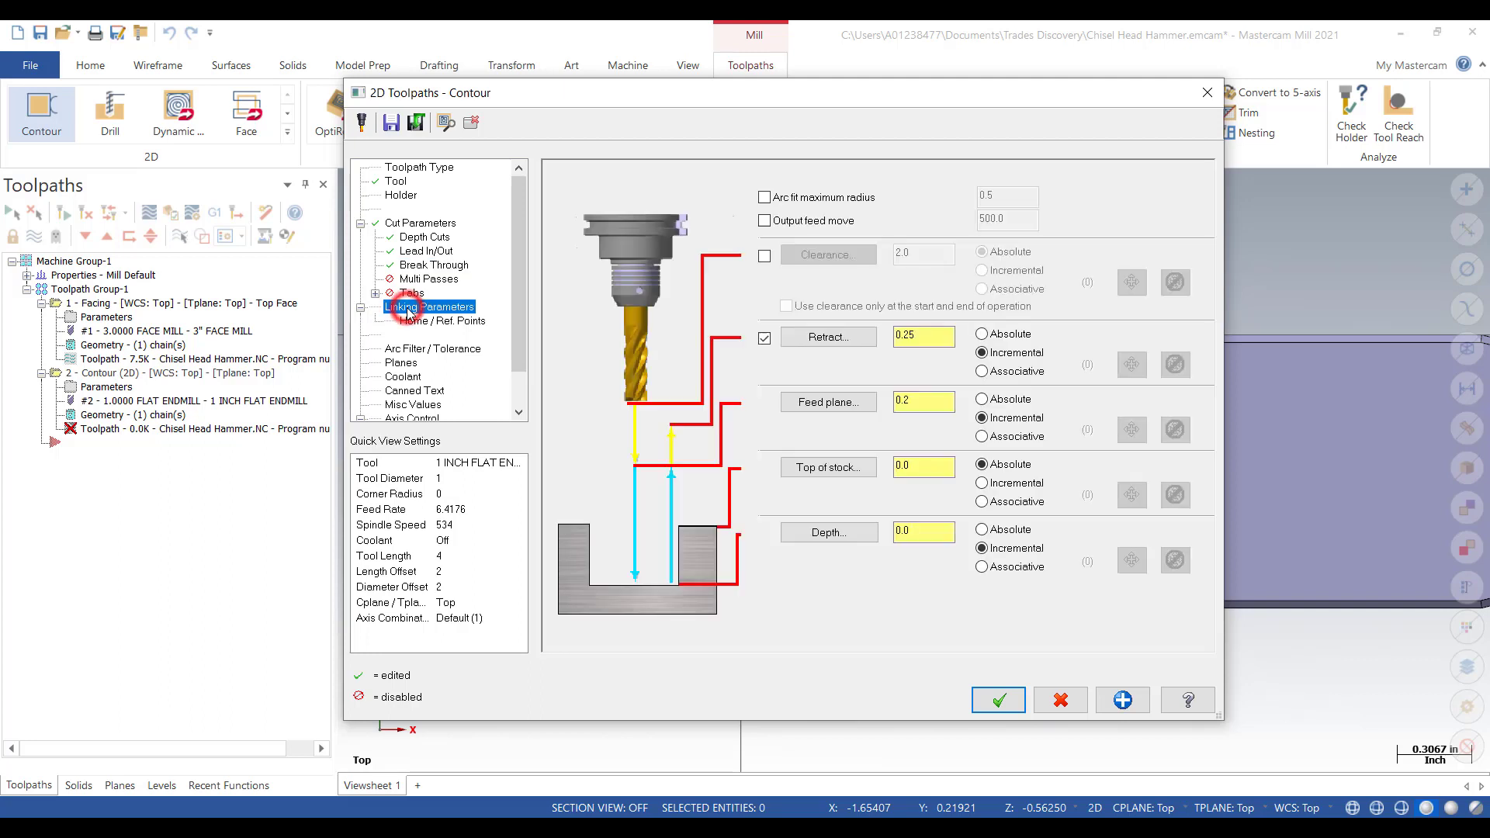
pyautogui.click(764, 258)
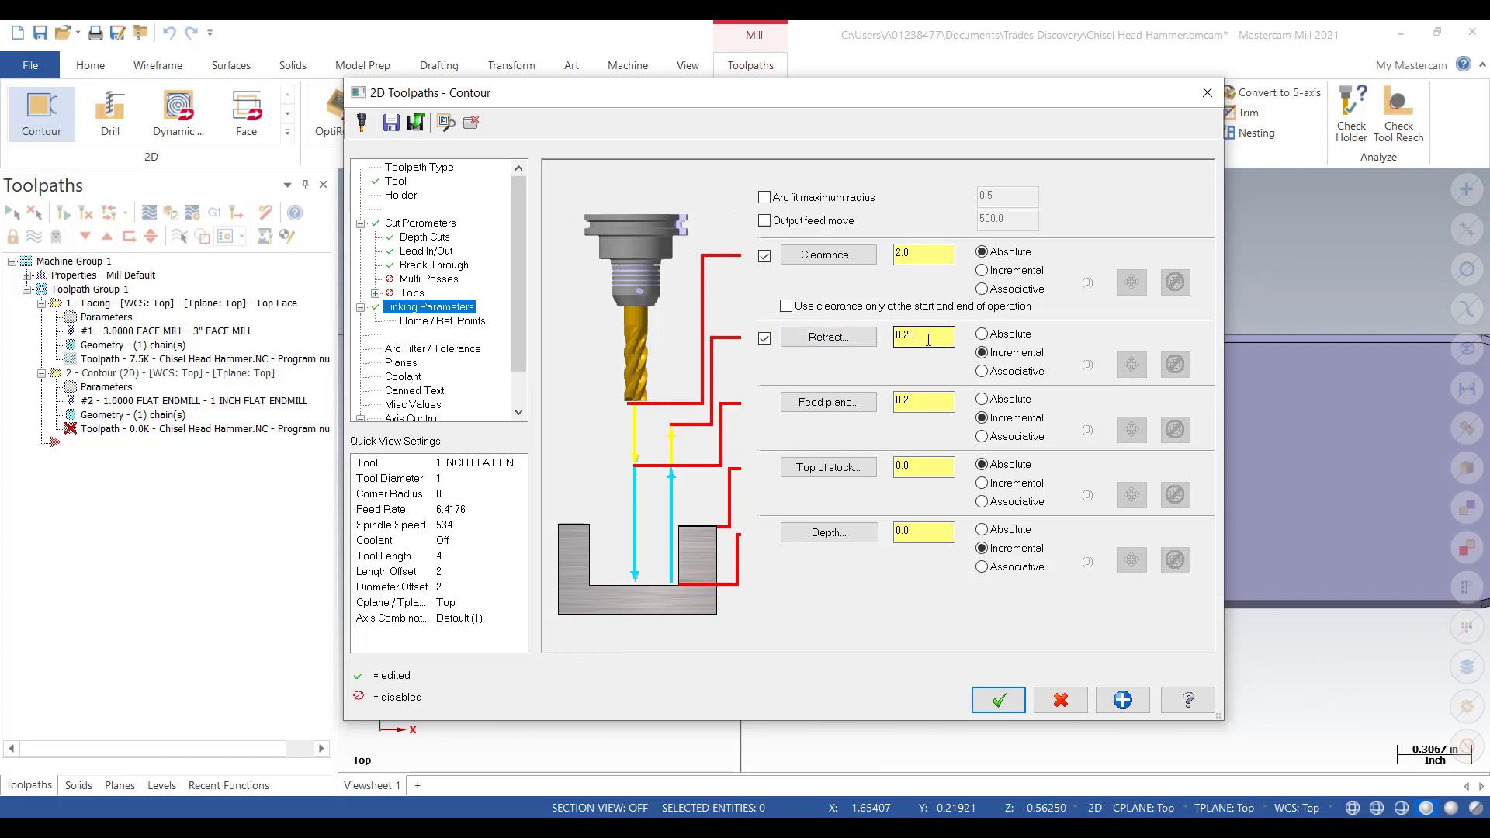
pyautogui.click(981, 333)
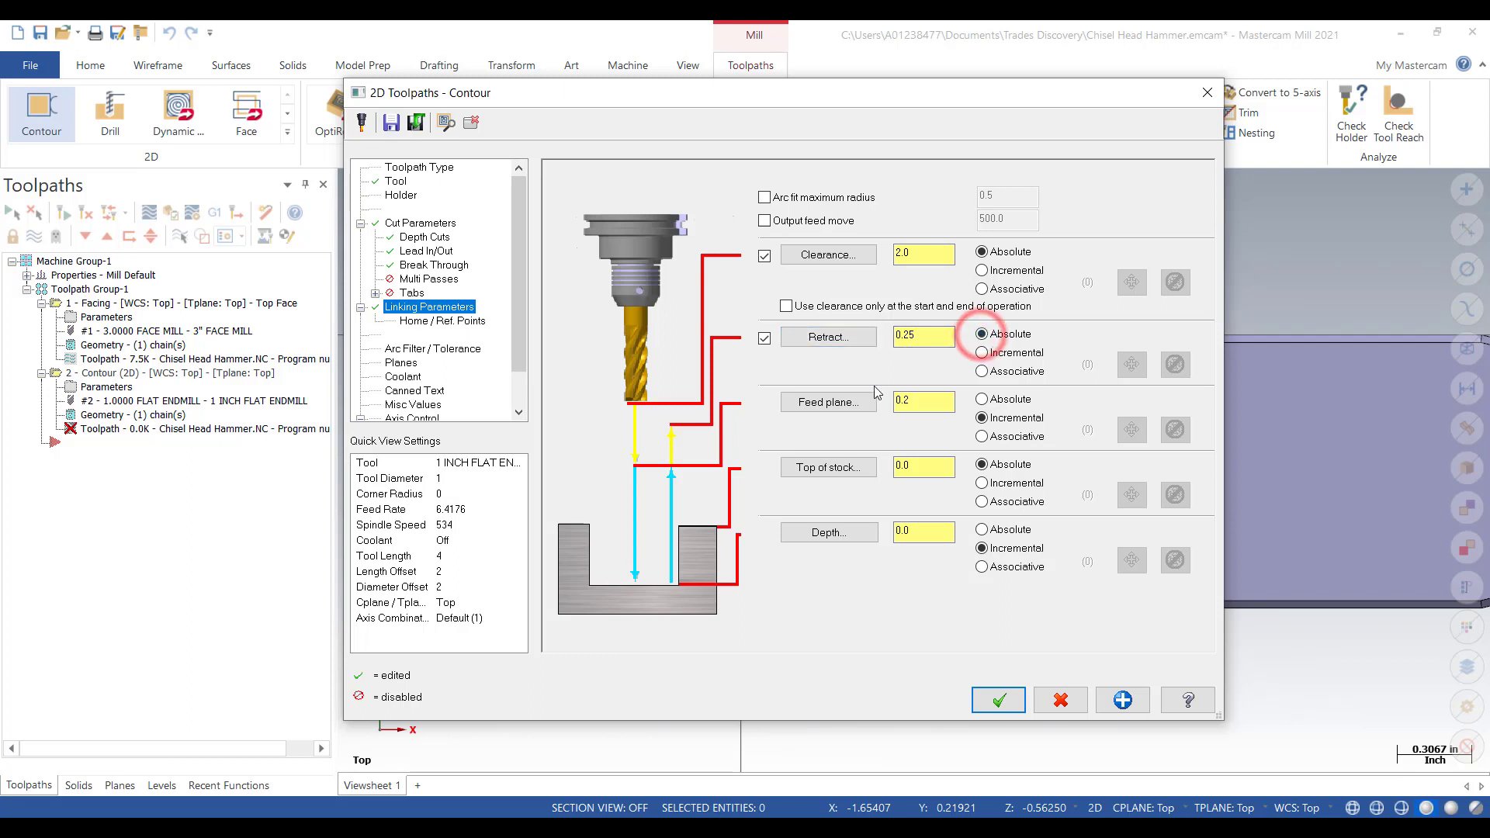
pyautogui.doubleClick(912, 400)
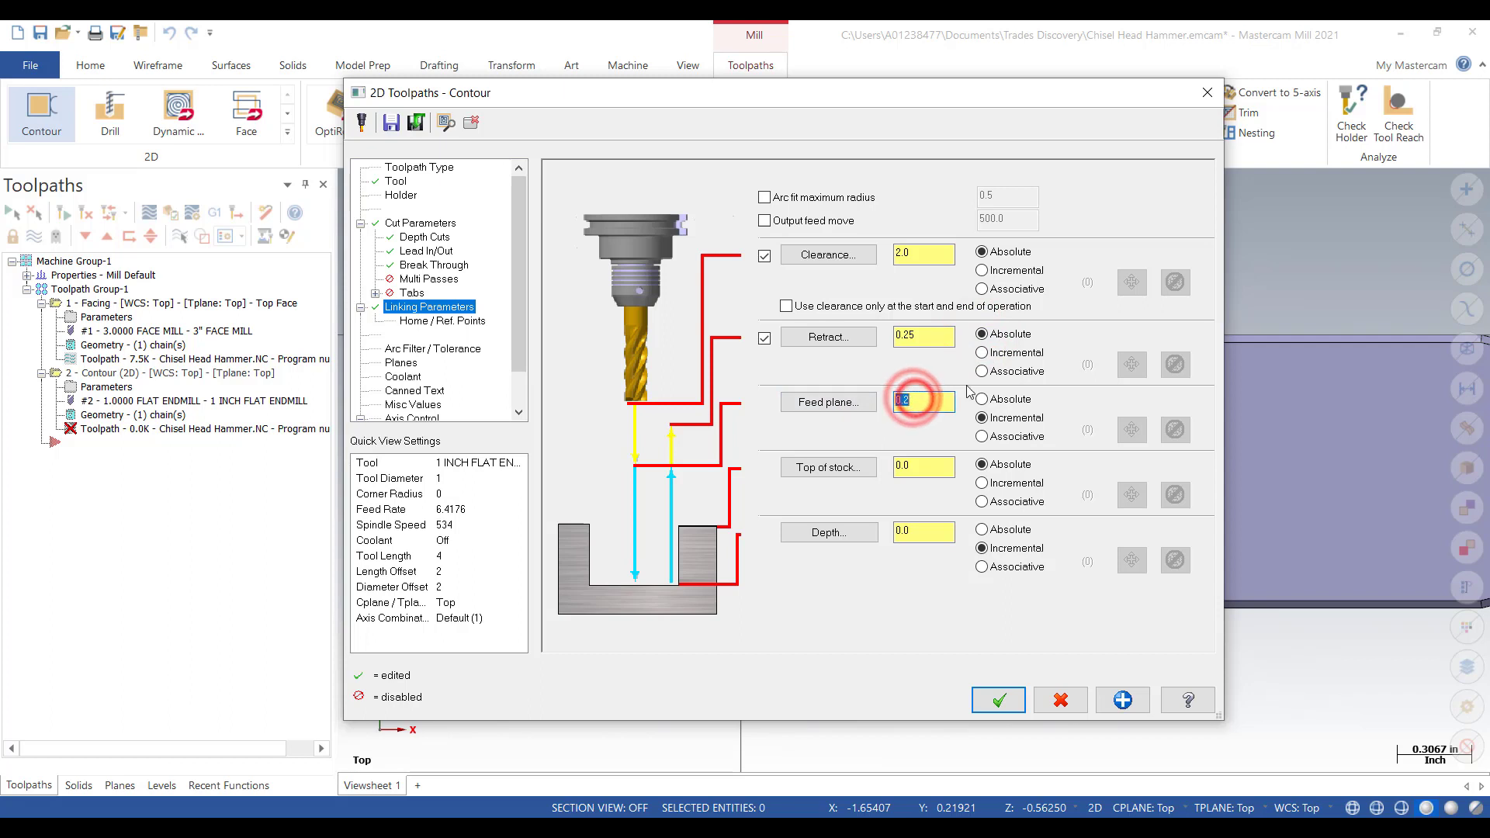
pyautogui.write('.1')
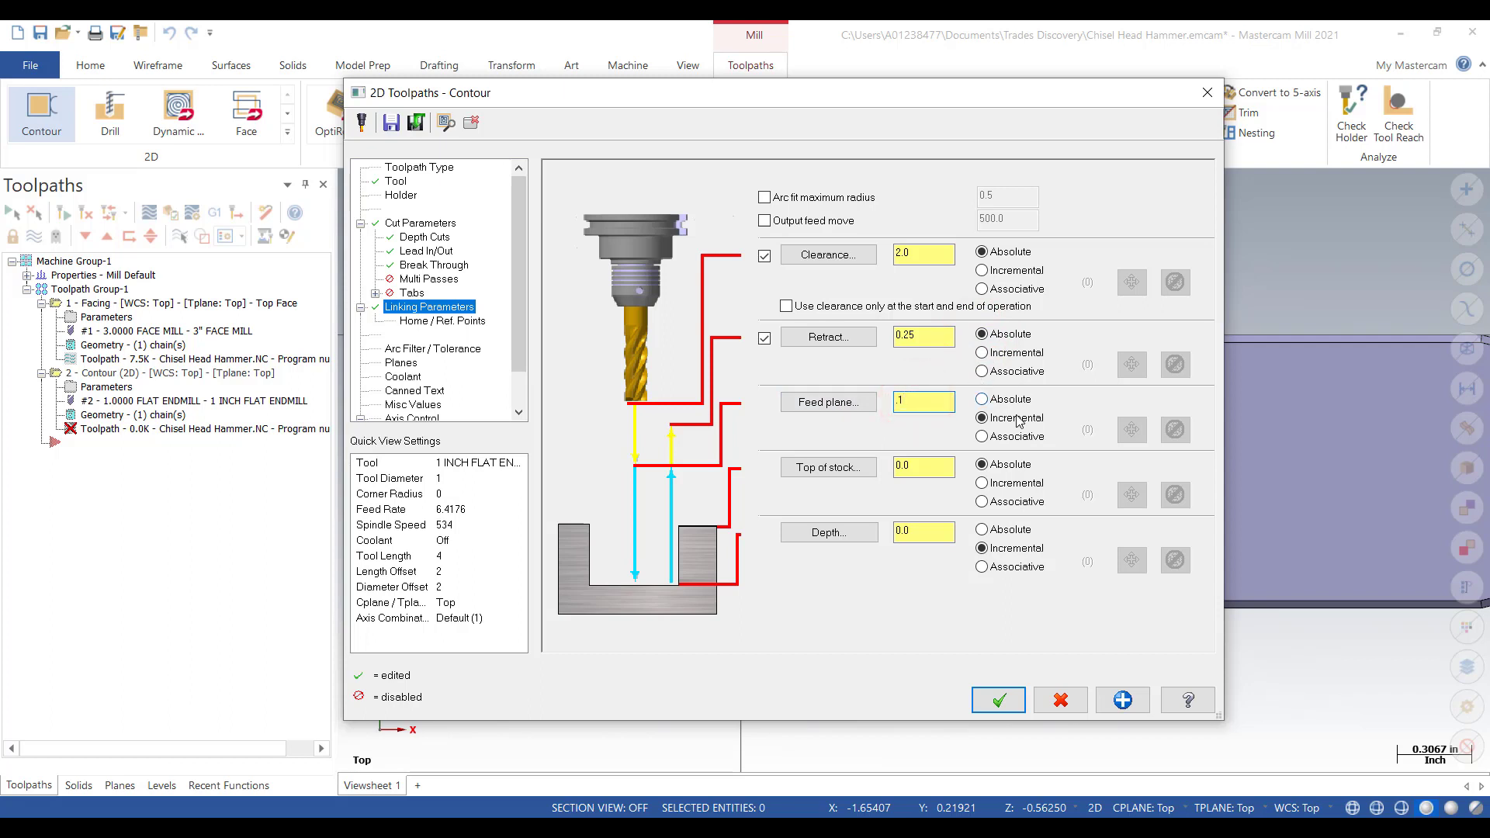
pyautogui.click(981, 399)
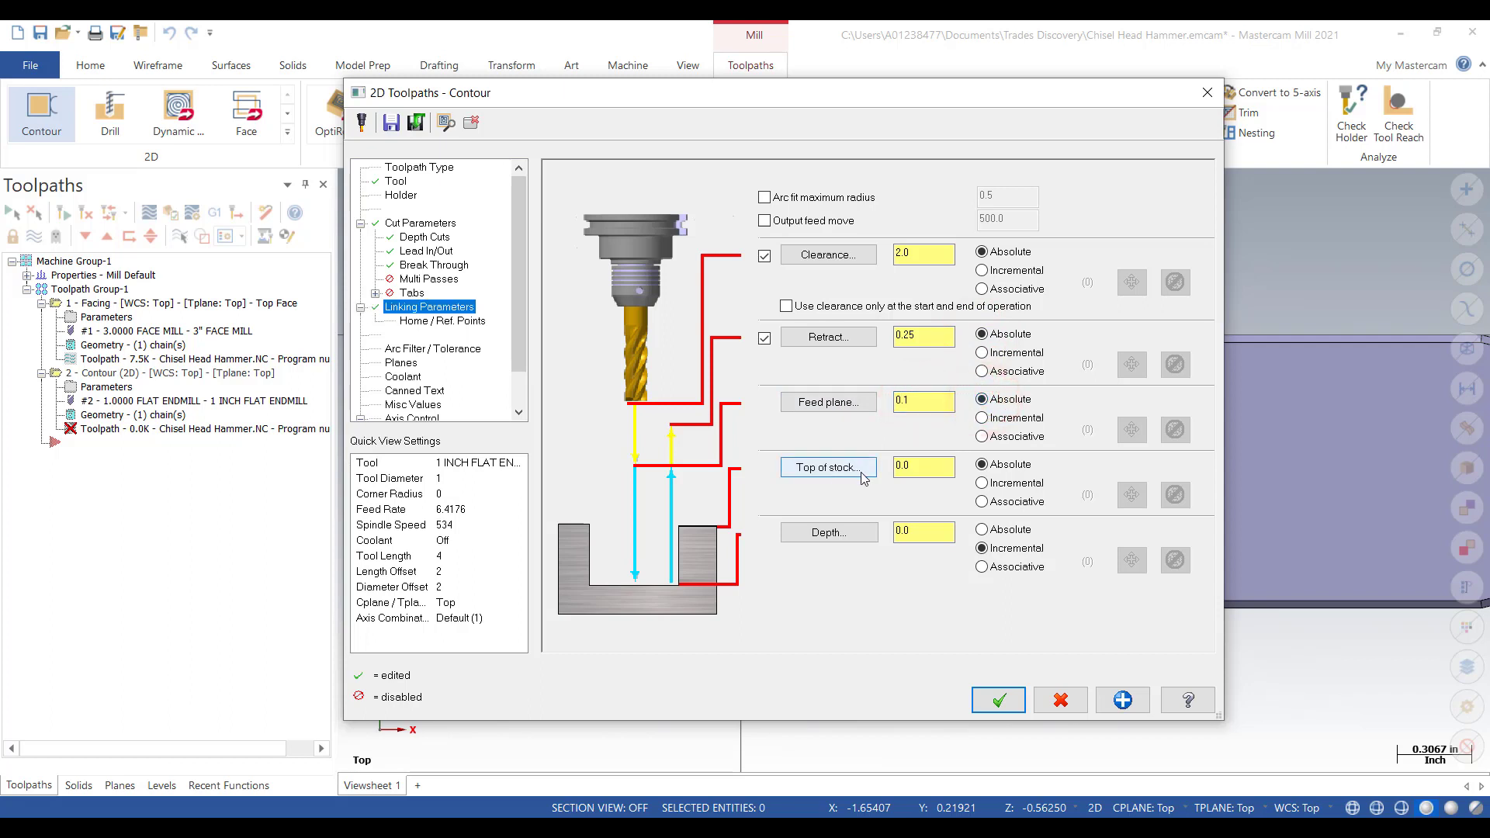
# - Enter -0.031 as the contour's cutting depth and make it absolute
pyautogui.doubleClick(913, 530)
pyautogui.write('-.031')
pyautogui.click(982, 529)
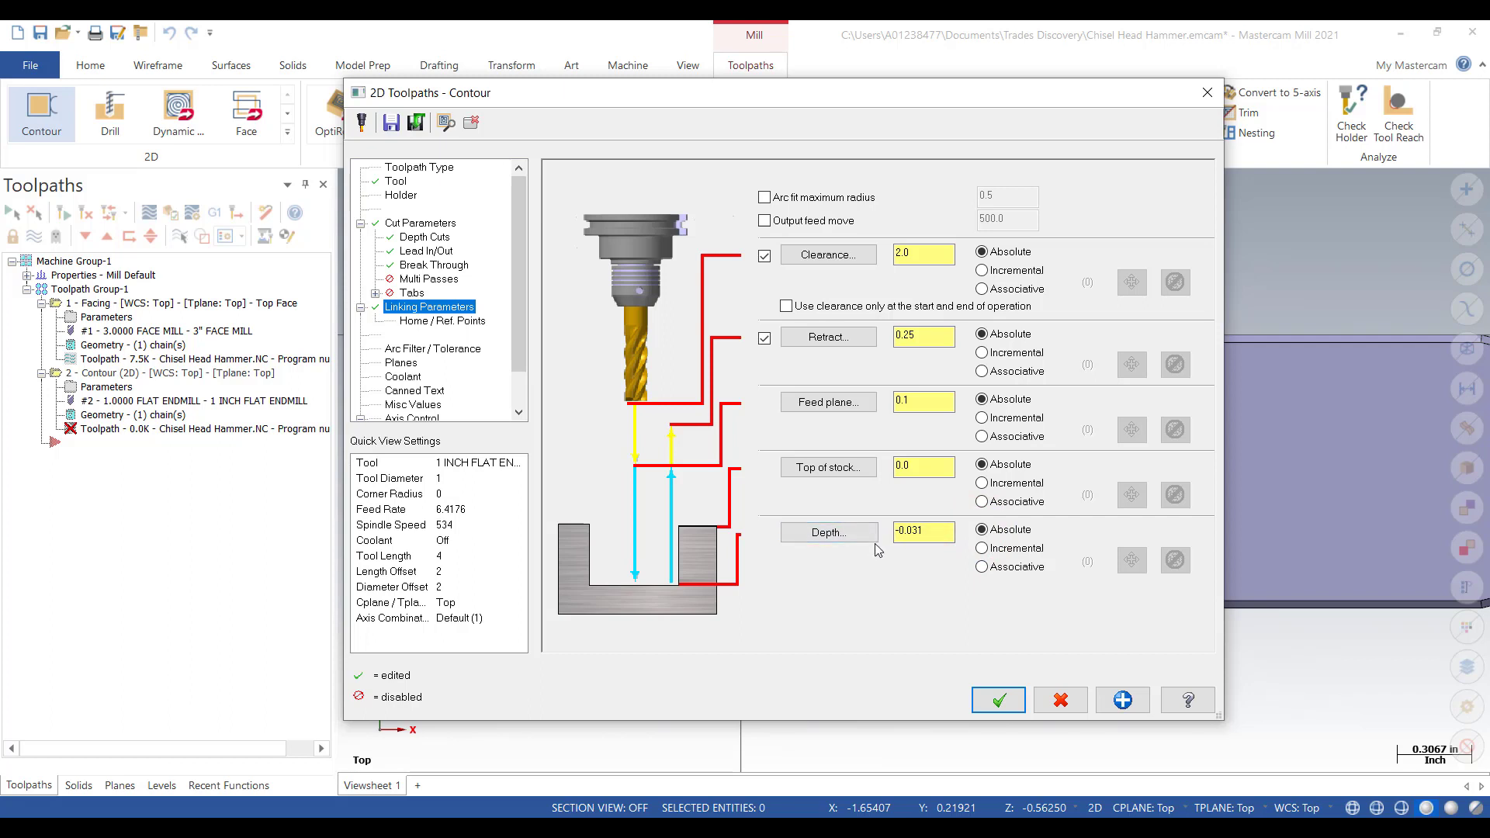
# - Start picking the cutting depth from the model, switch to the isometric view, and show all levels including the Kurt vise
pyautogui.click(828, 533)
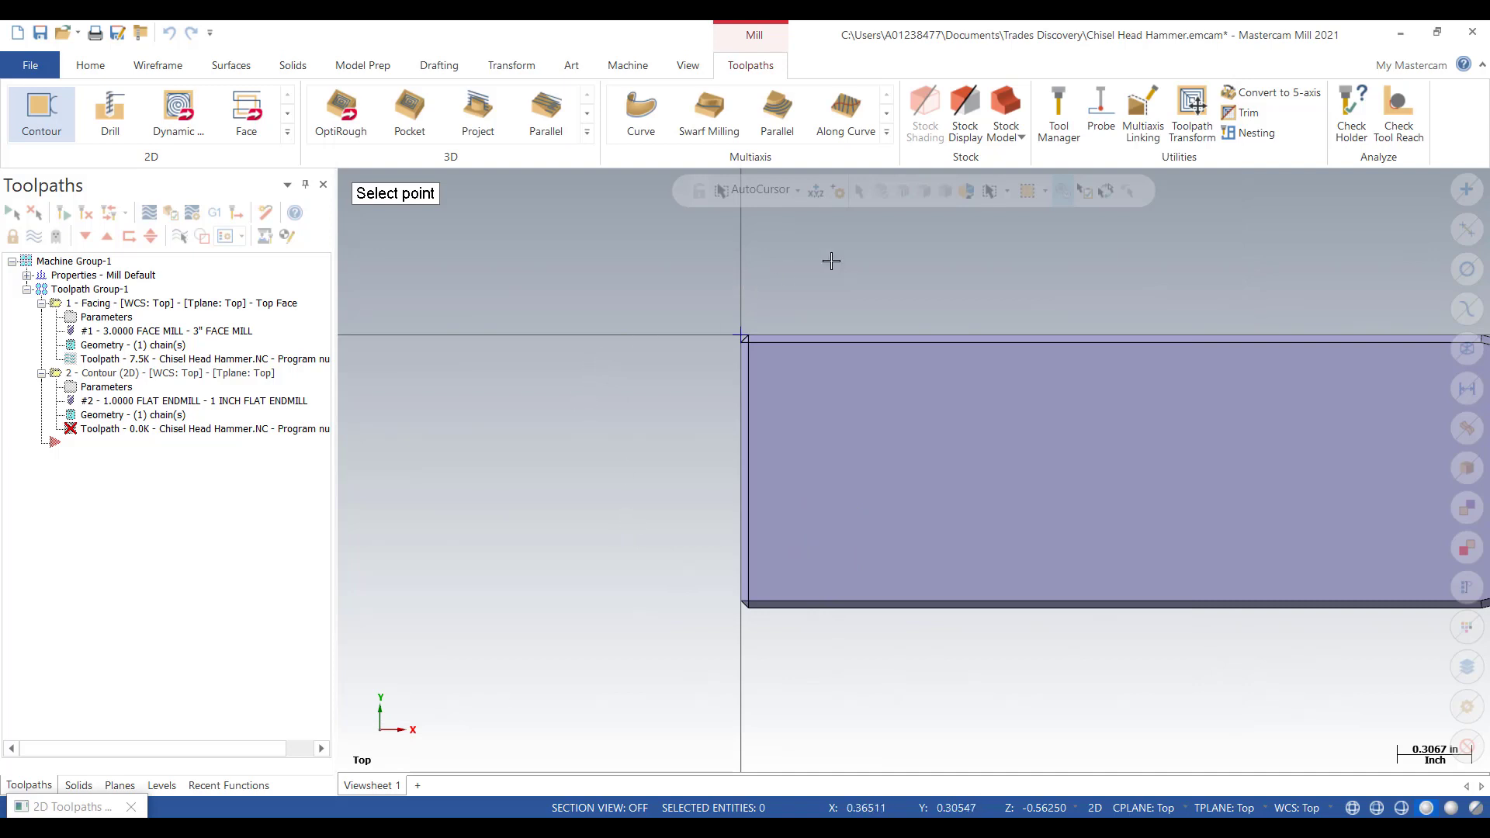
pyautogui.rightClick(901, 273)
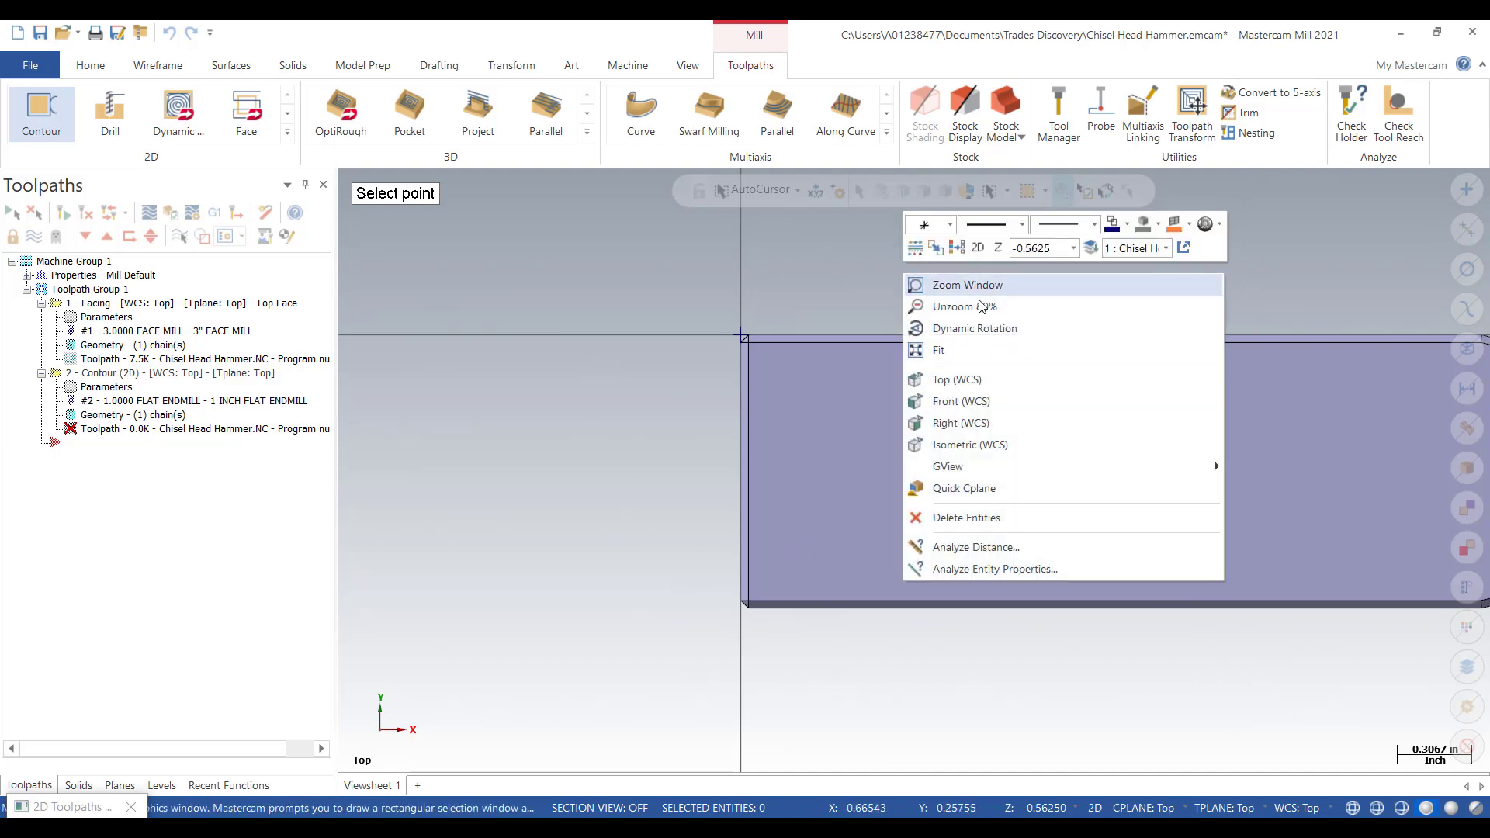
pyautogui.click(970, 447)
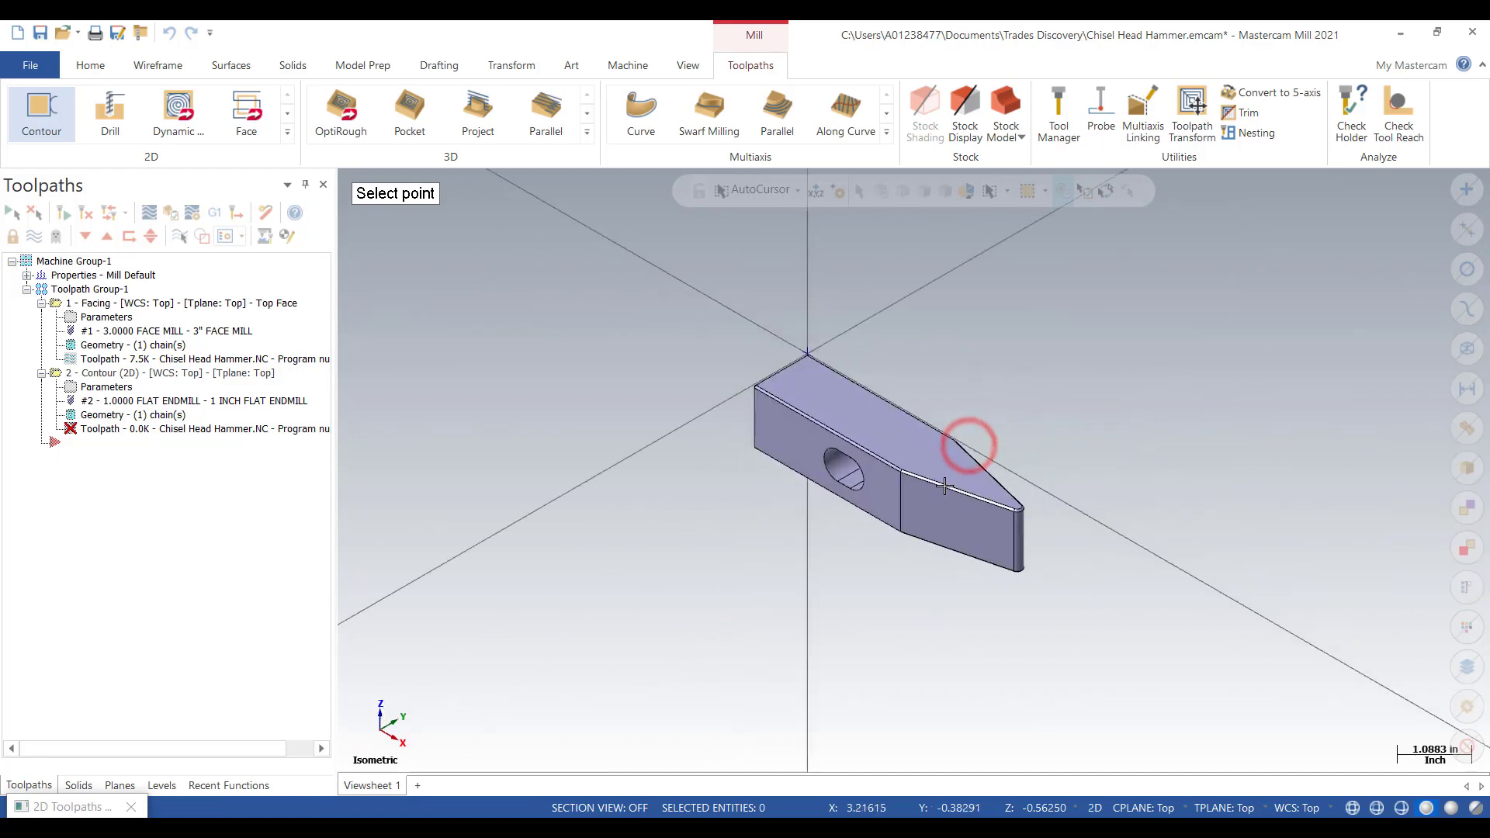
pyautogui.scroll(5, 878, 560)
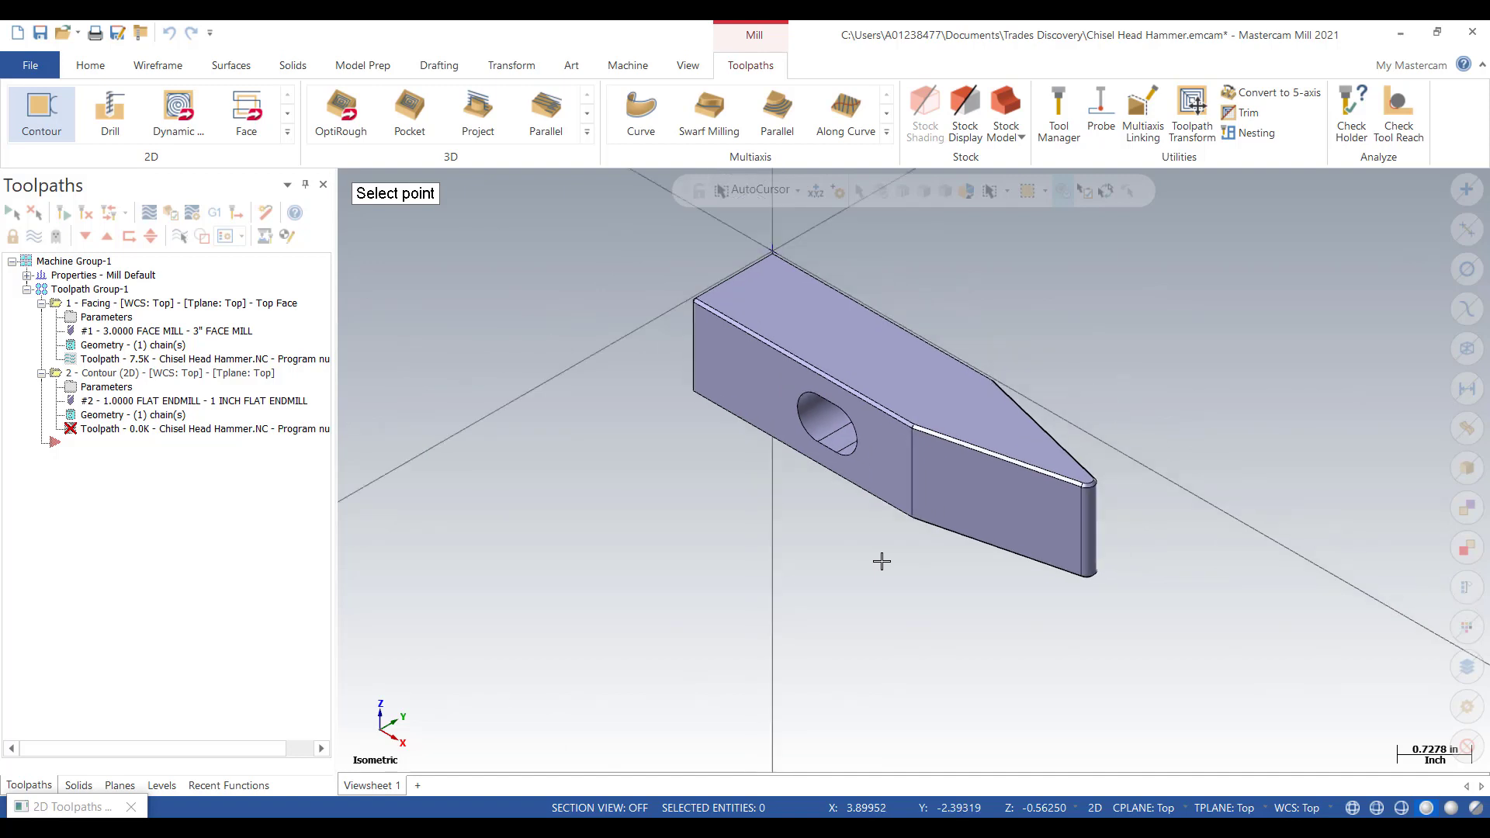
pyautogui.scroll(-3, 879, 561)
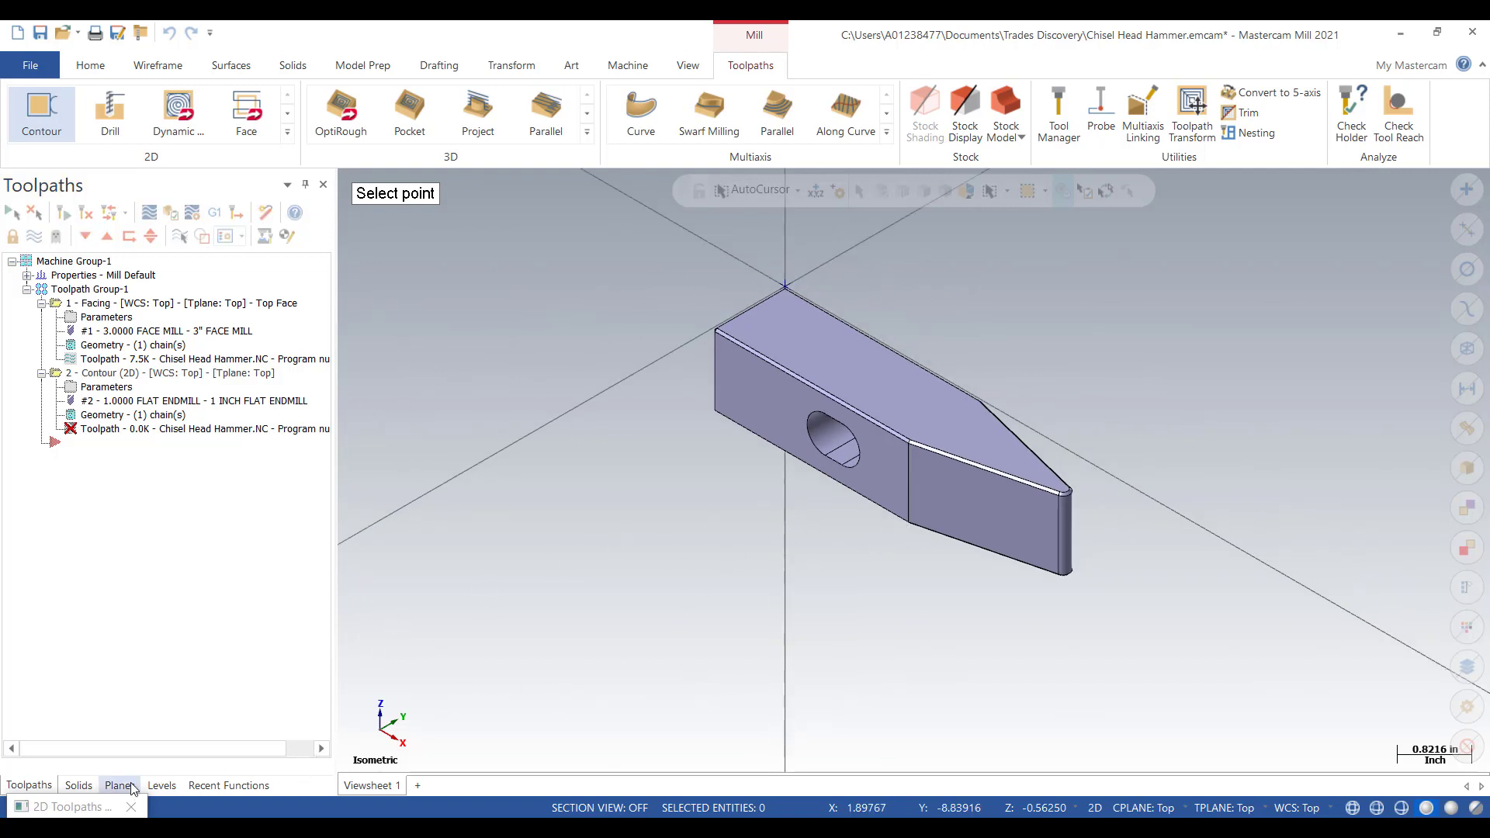
pyautogui.click(161, 785)
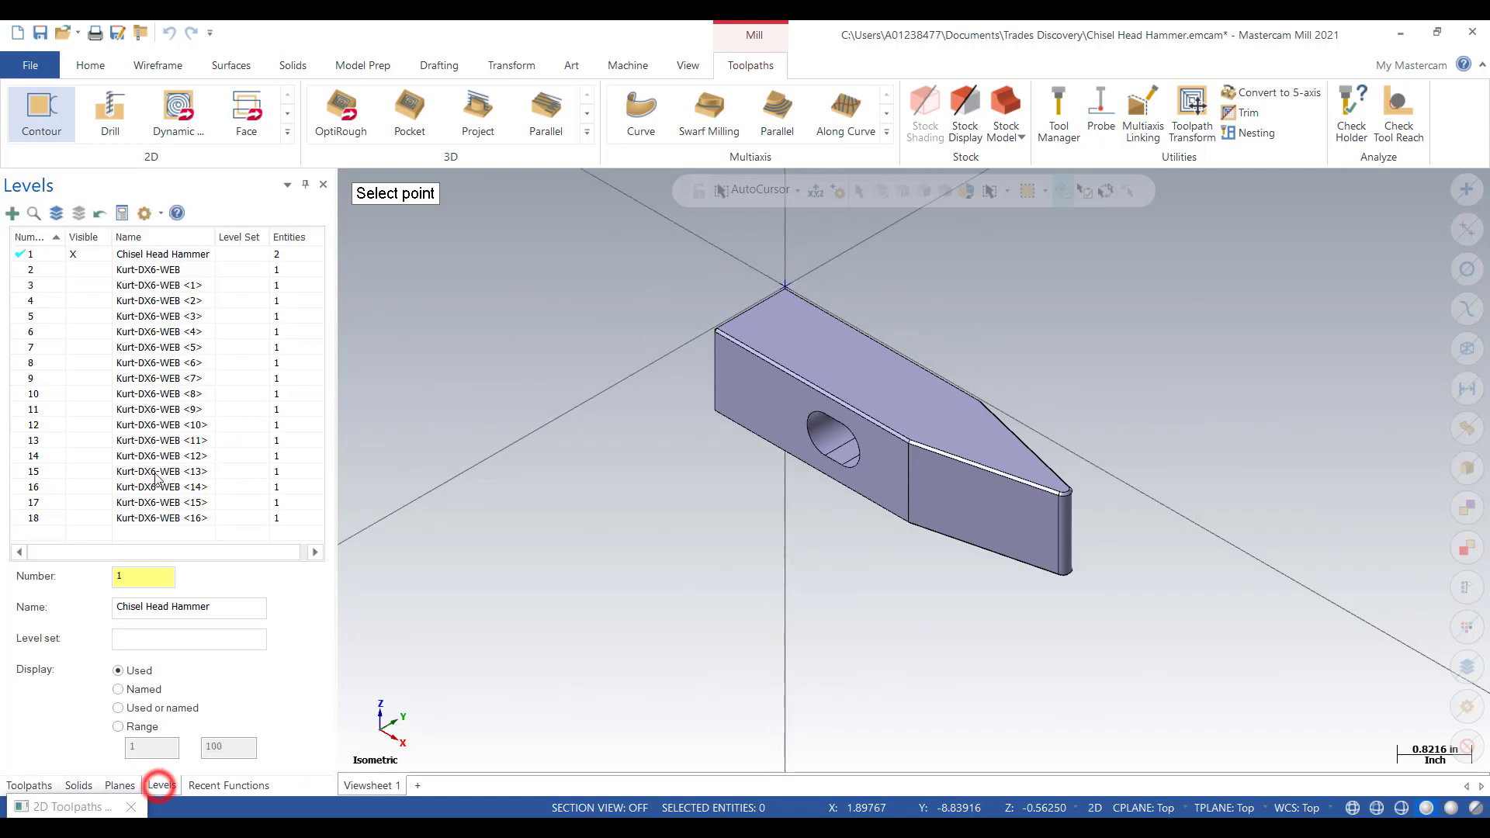
pyautogui.click(56, 212)
# - Pick the midpoint of the hammer's vertical edge where the taper begins, setting the cutting depth to -0.5625
pyautogui.scroll(-6, 717, 404)
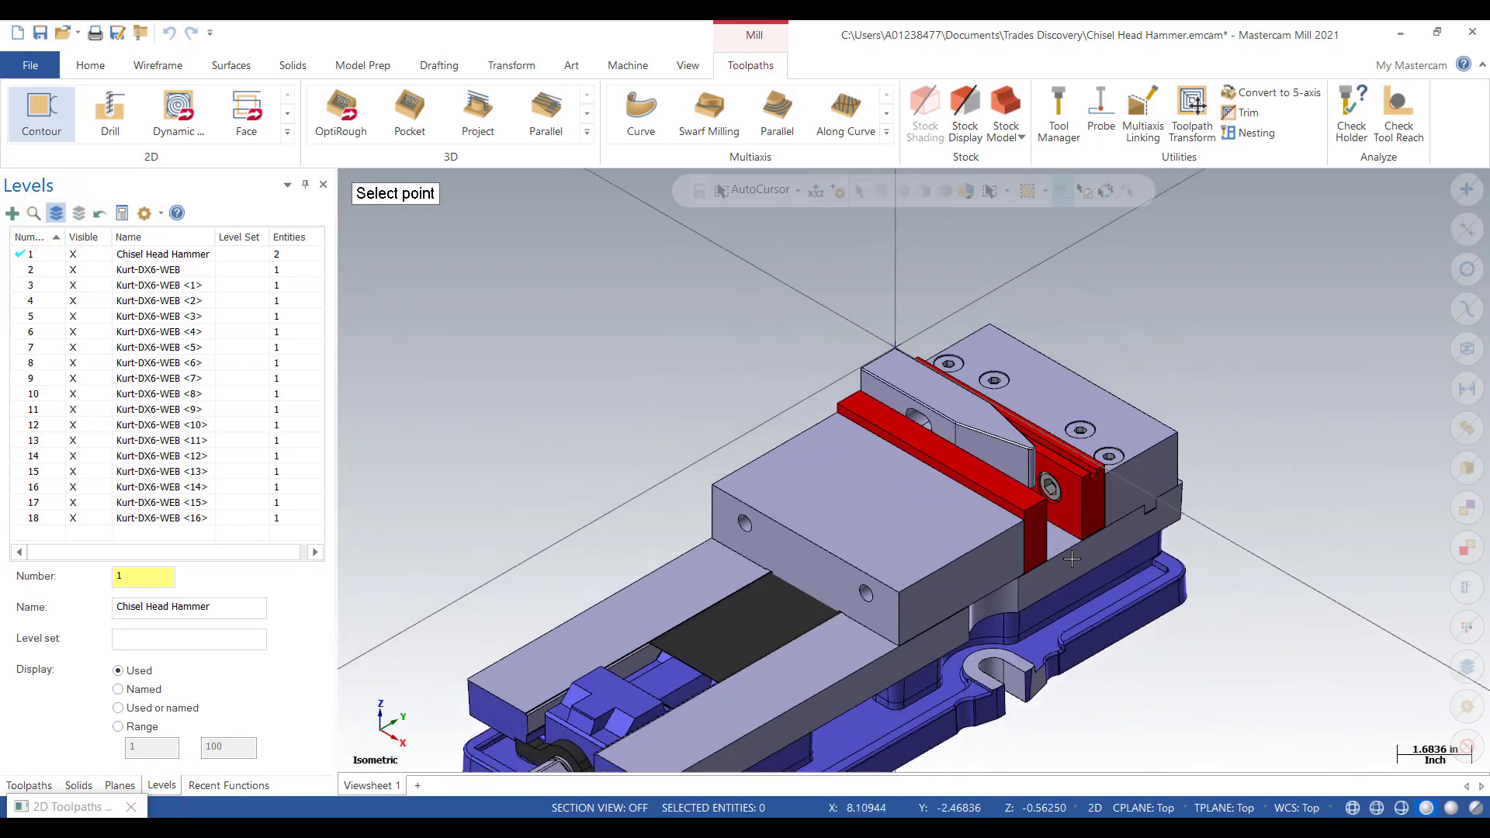
pyautogui.scroll(2, 1069, 555)
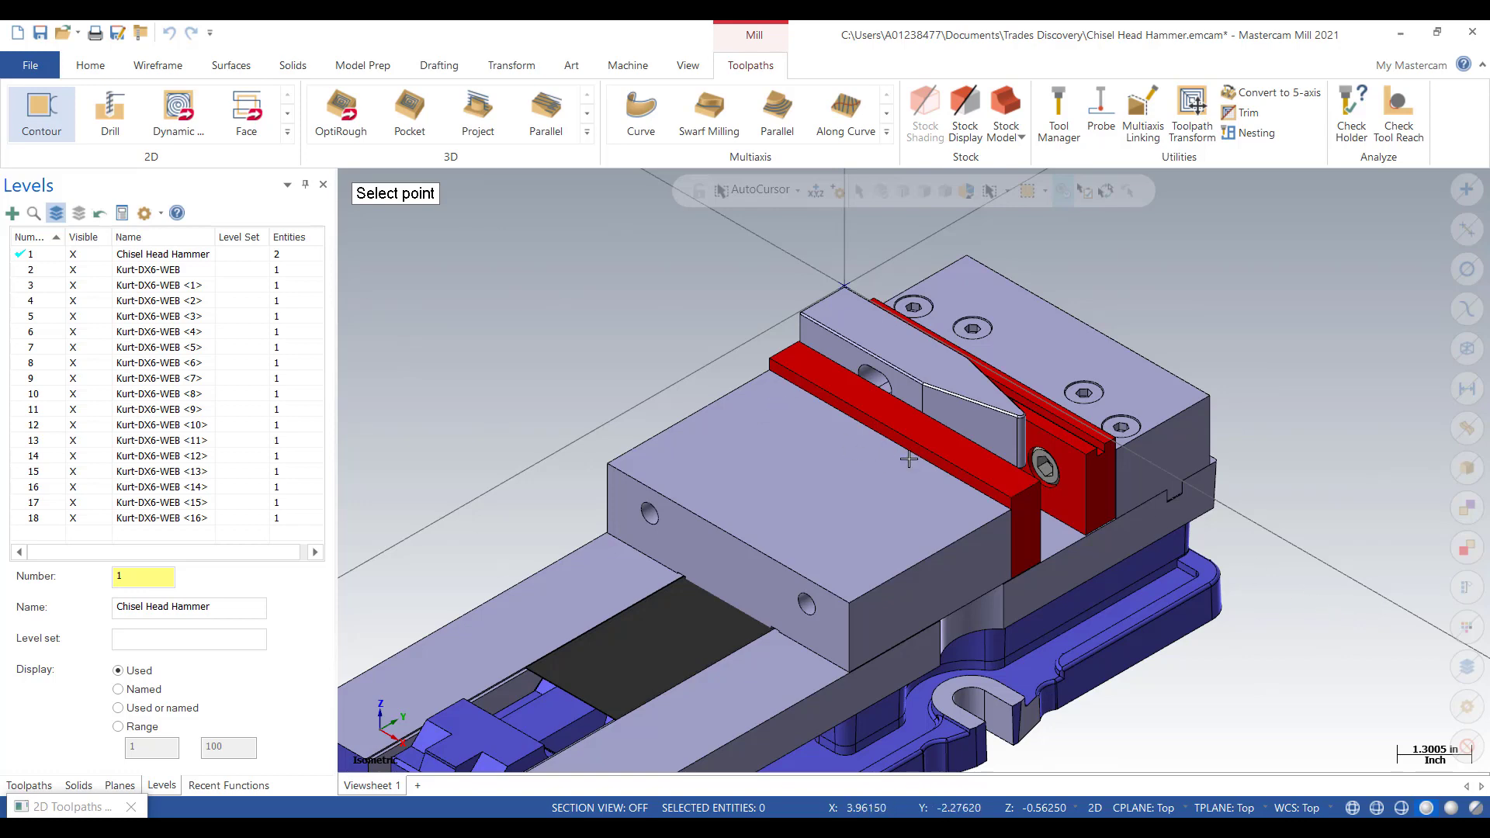
pyautogui.scroll(3, 908, 459)
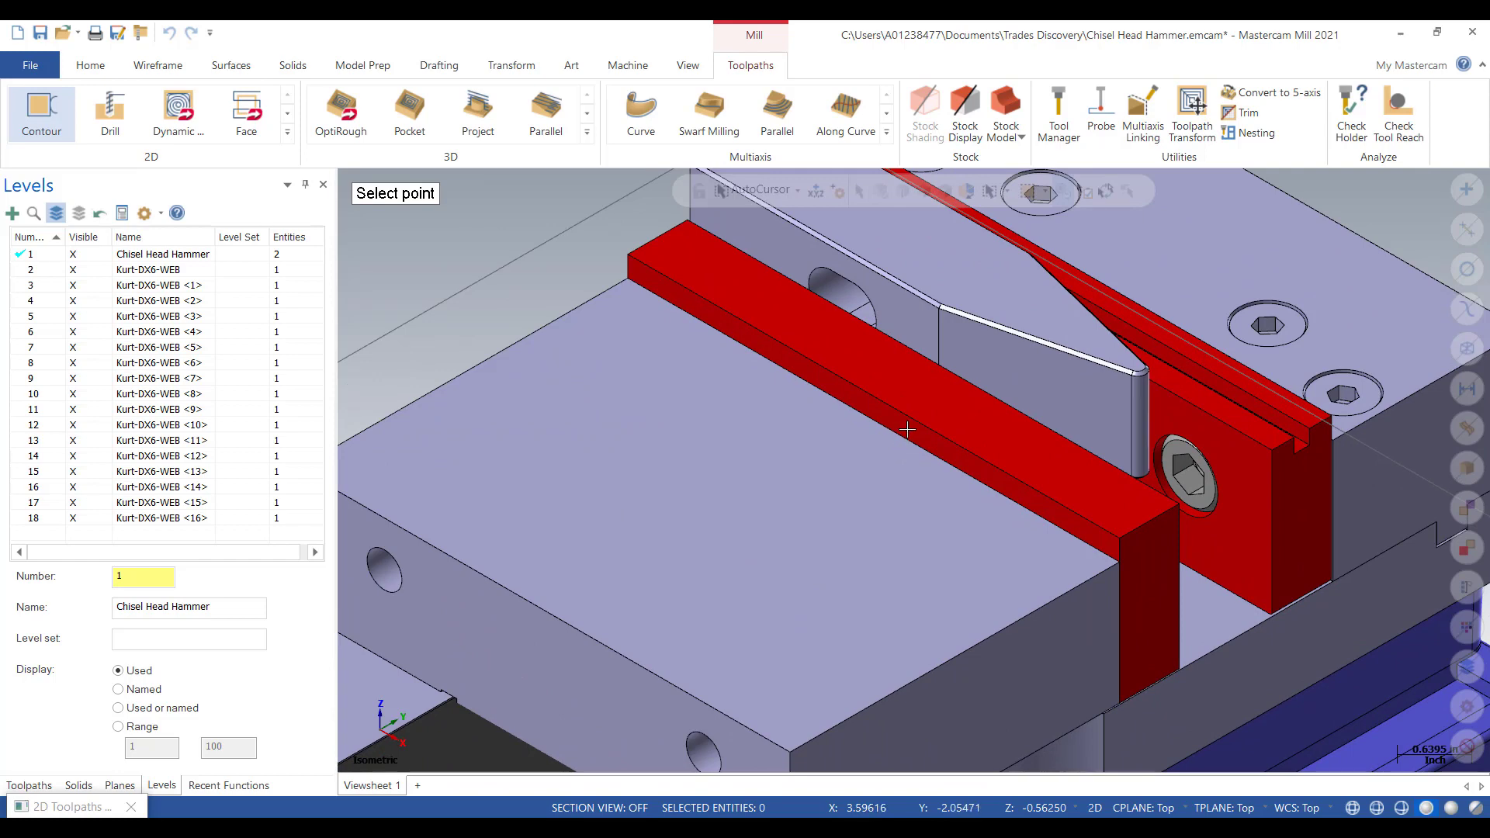
pyautogui.scroll(2, 892, 434)
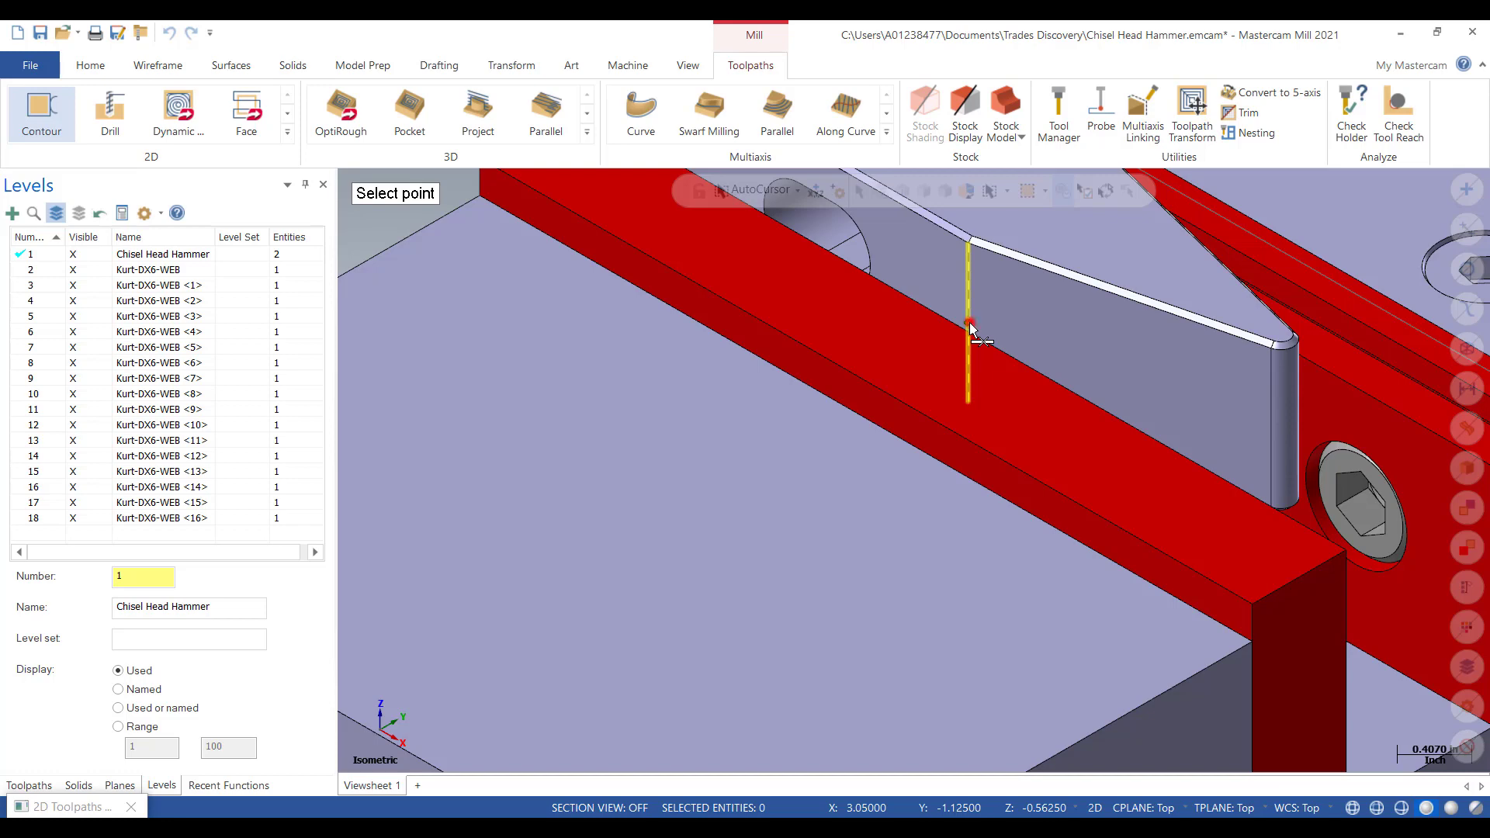
pyautogui.click(969, 323)
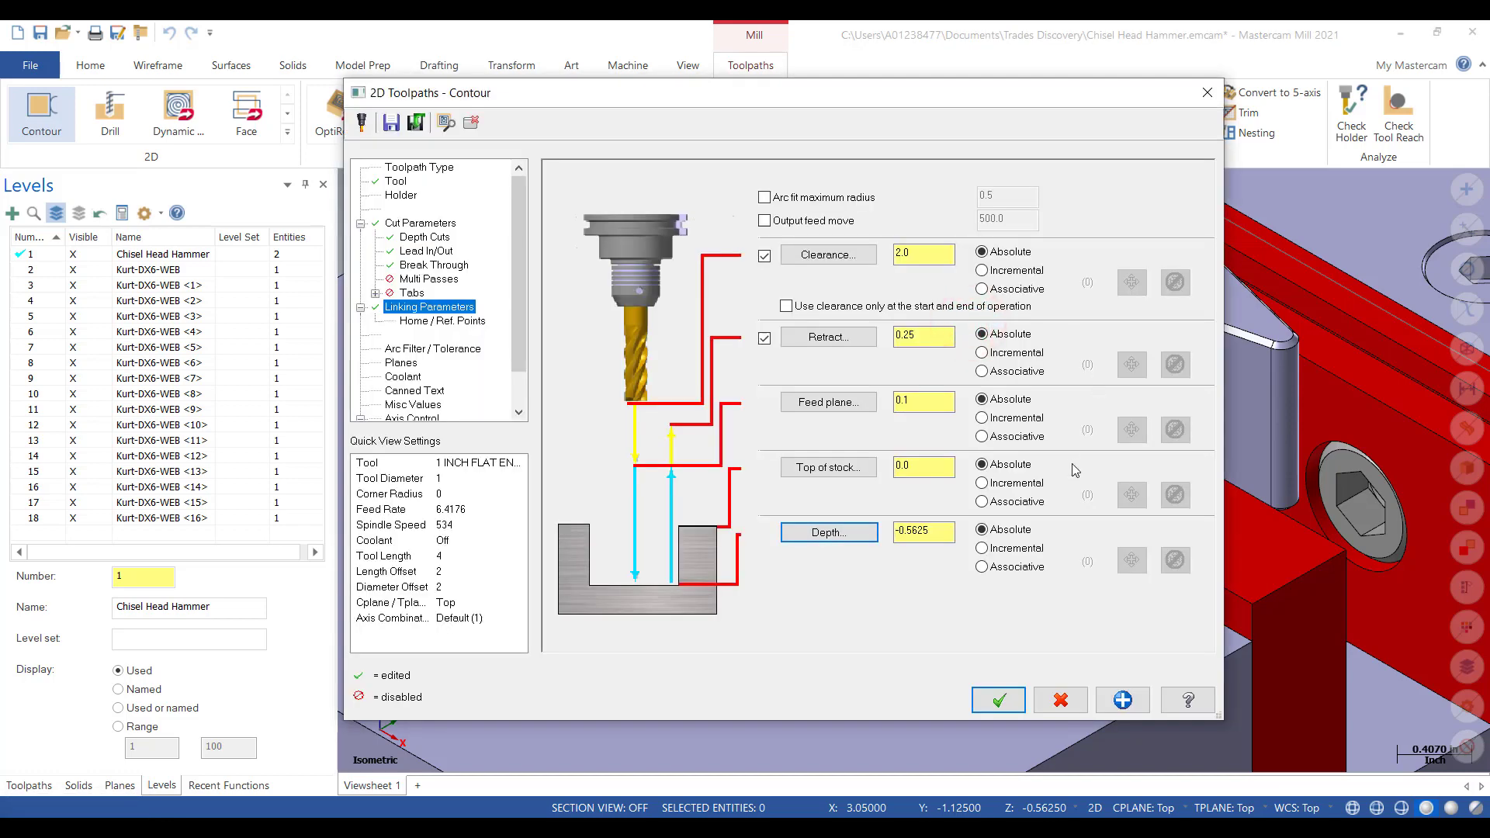
pyautogui.click(938, 536)
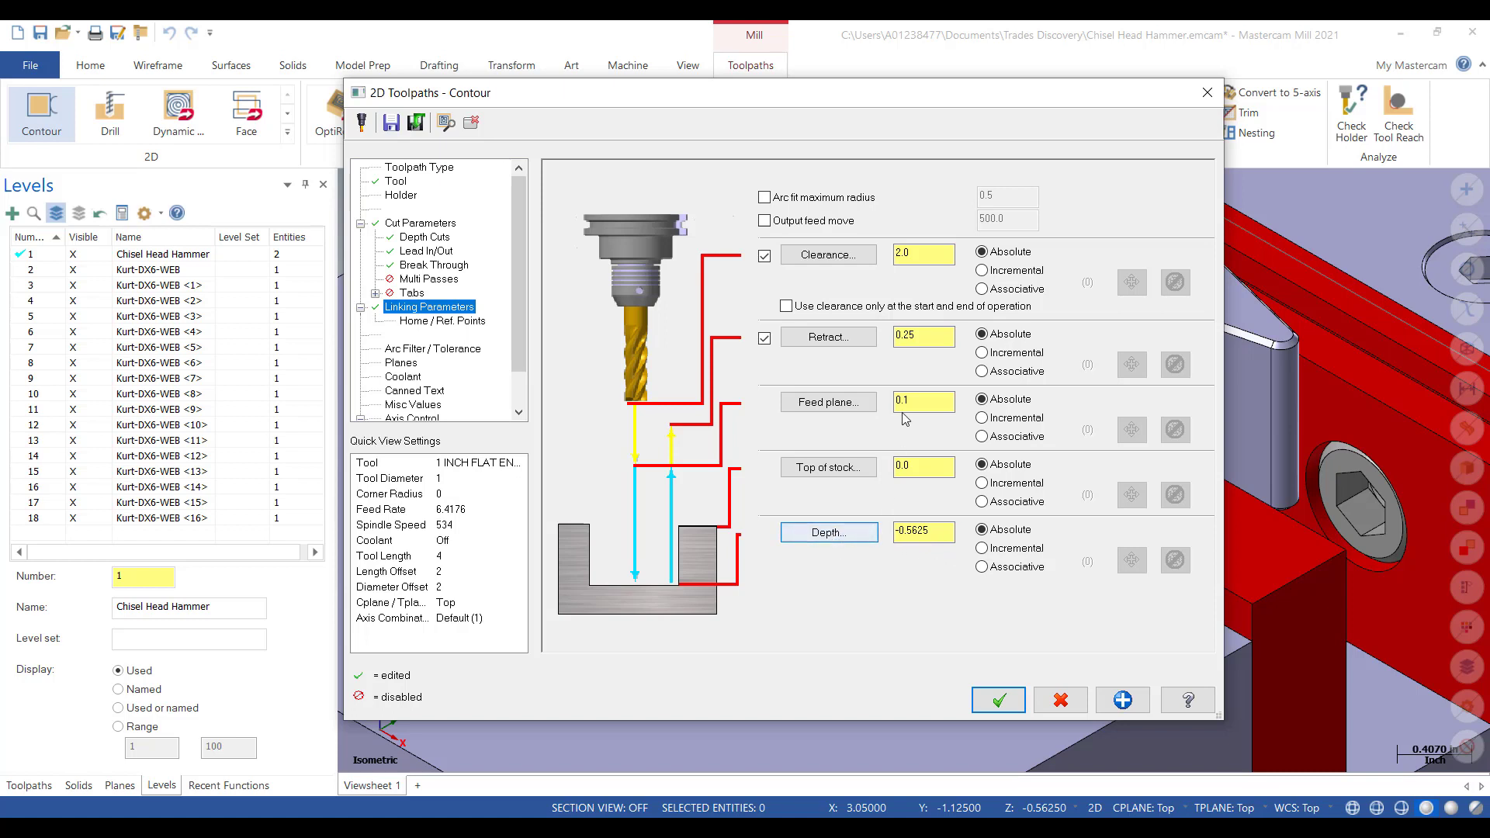
# - Hide all levels except Chisel Head Hammer and pick the midpoint of the hammer tip's vertical edge as the contour's cutting depth
pyautogui.click(827, 534)
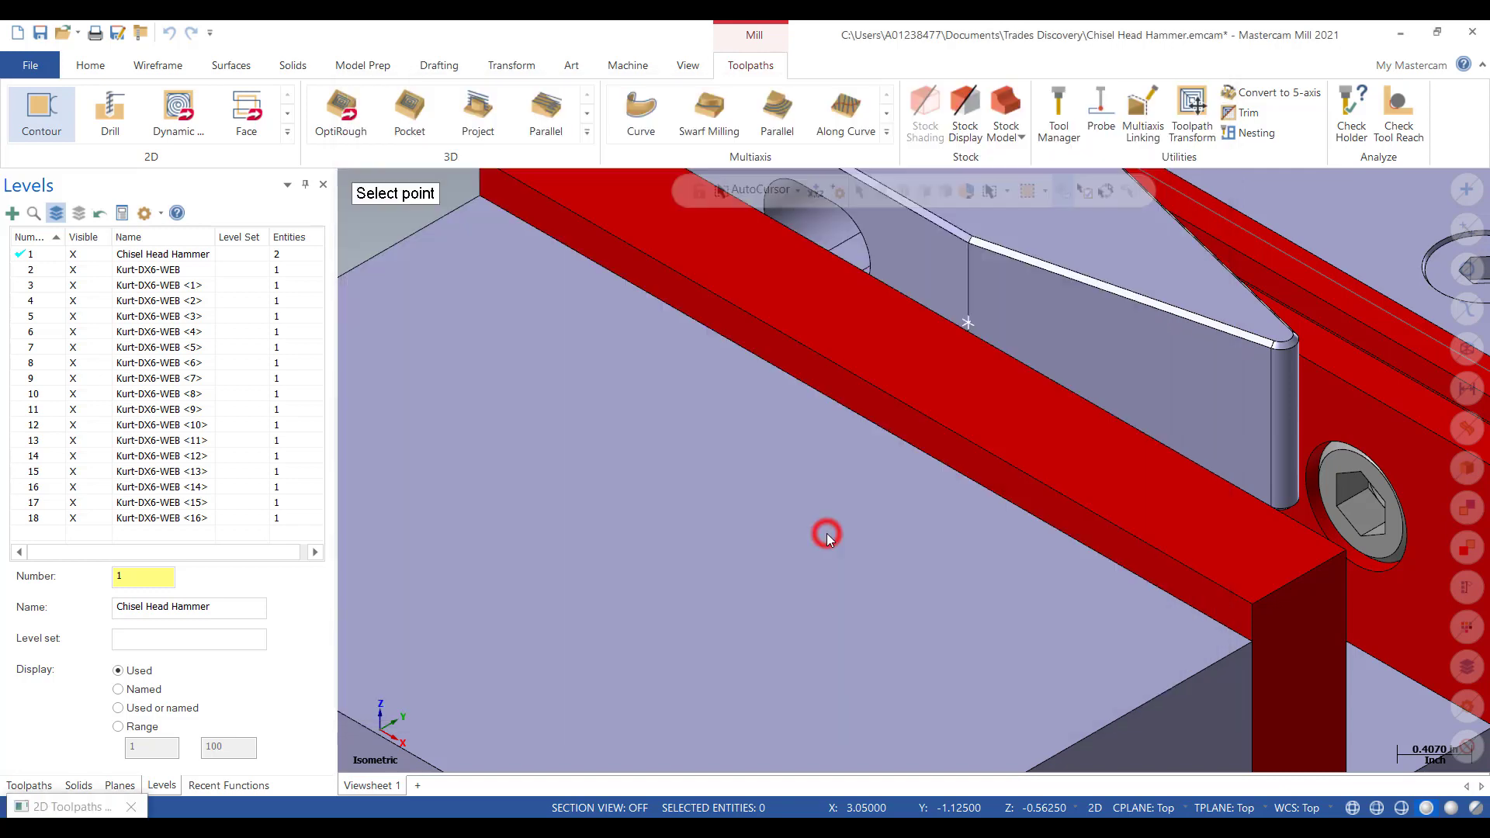
pyautogui.click(76, 215)
pyautogui.click(75, 256)
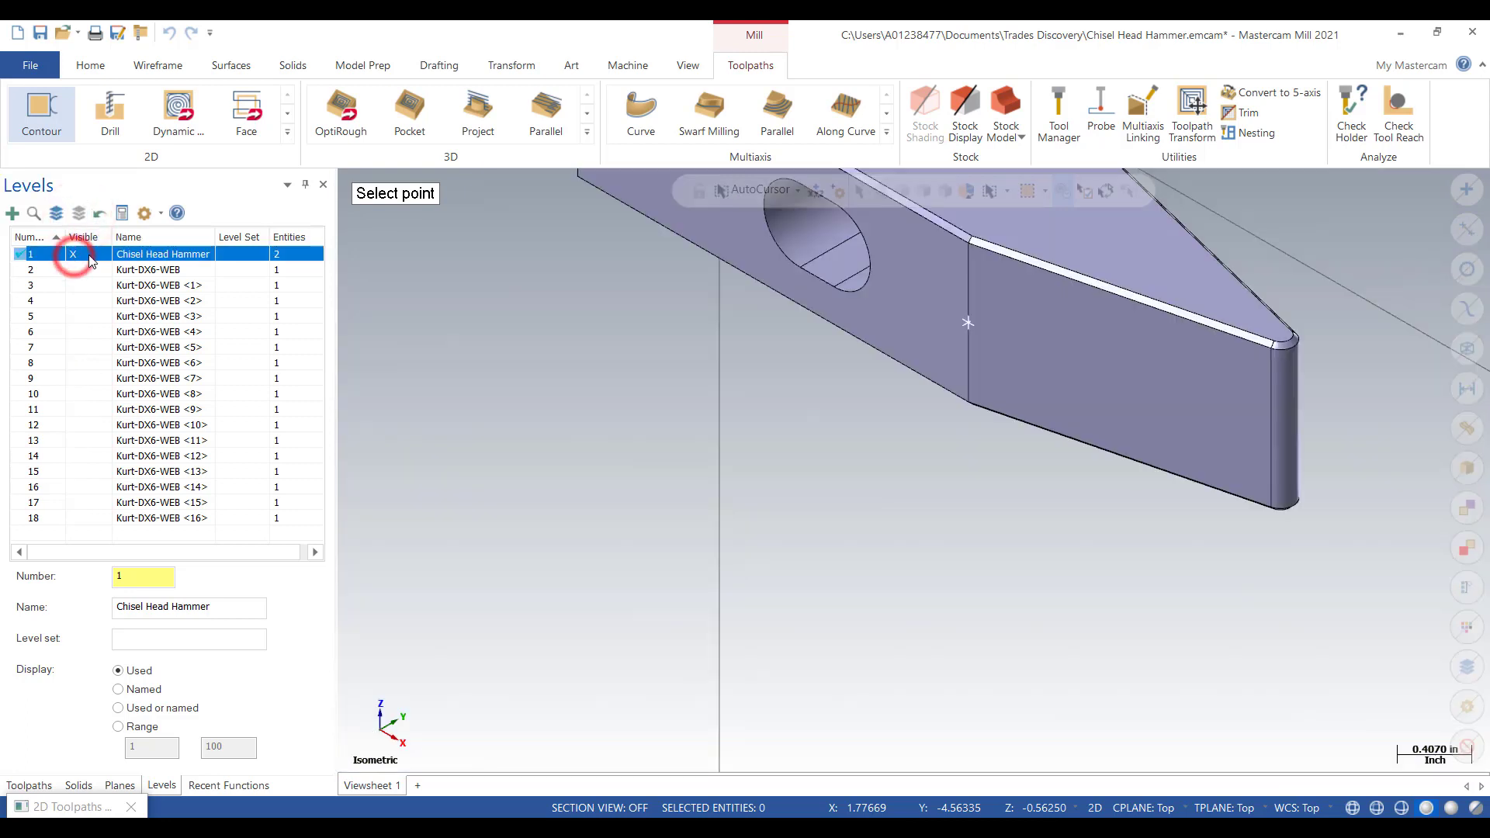
pyautogui.scroll(-3, 896, 576)
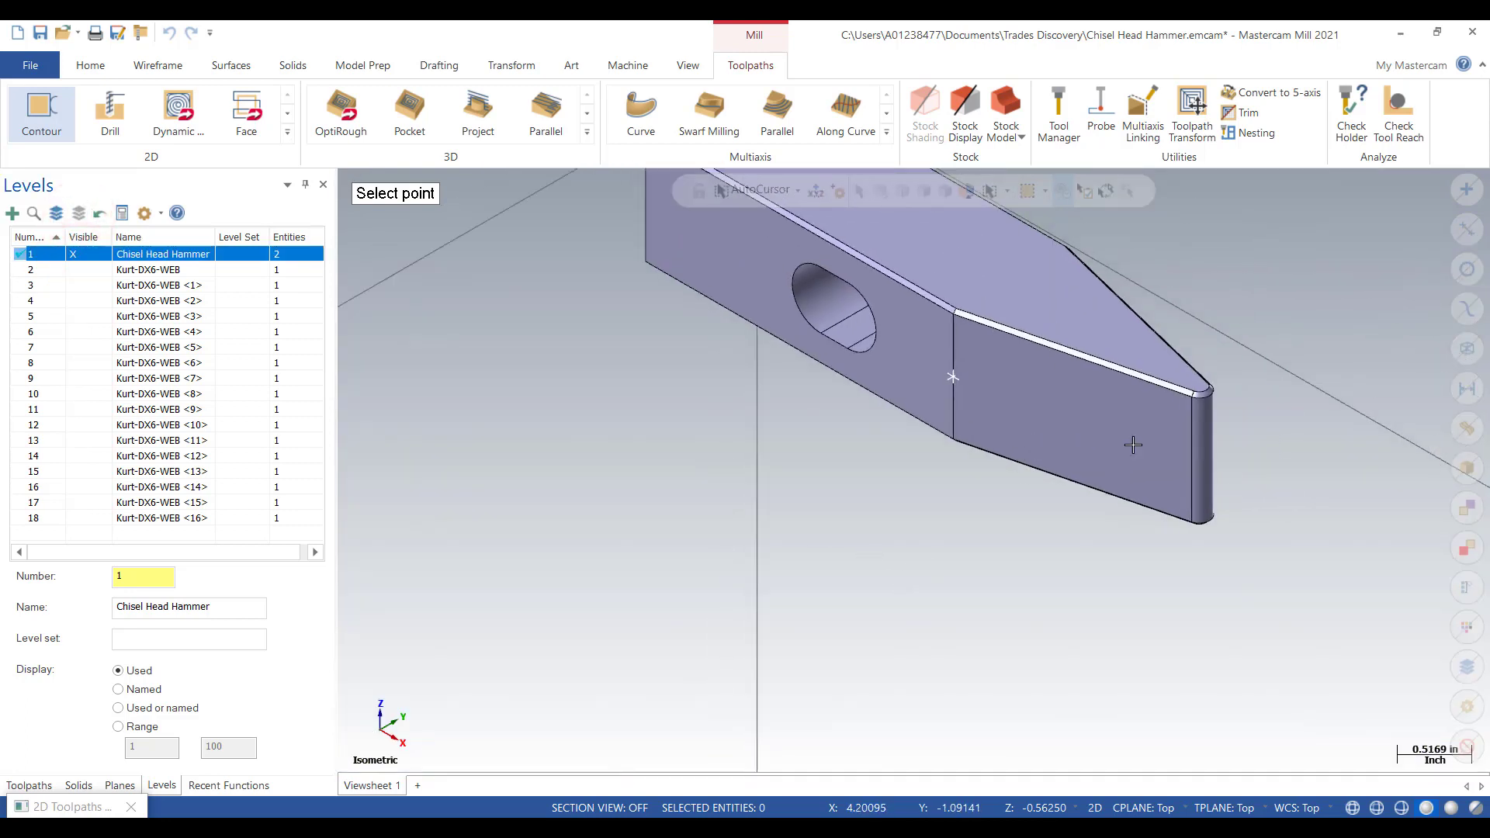
pyautogui.click(1194, 459)
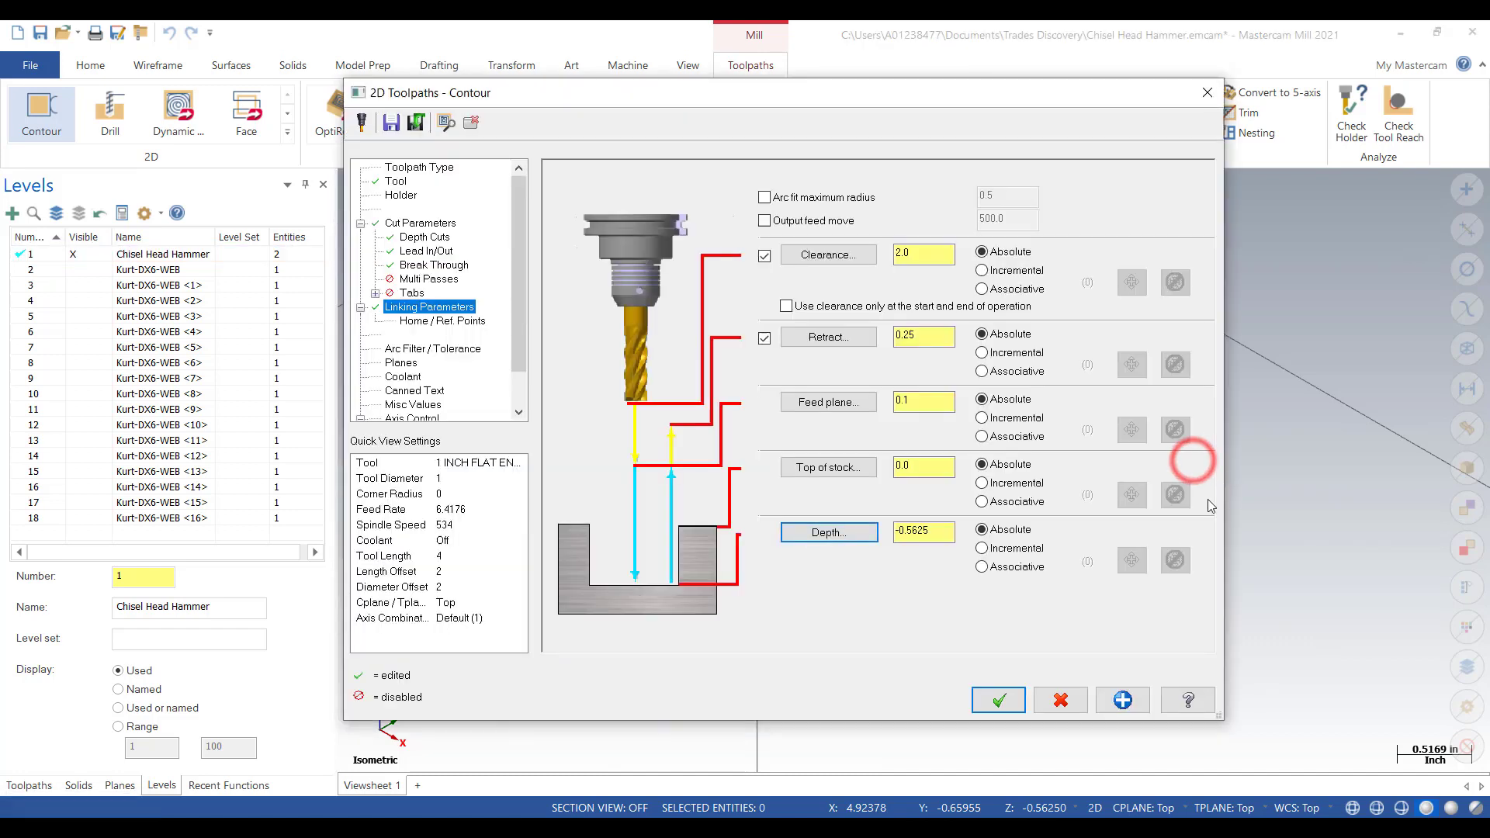
# - Retype the cutting depth as -.562, and replace it by picking the midpoint of the vertical edge where the hammer's taper begins, -0.5625
pyautogui.doubleClick(941, 530)
pyautogui.click(940, 531)
pyautogui.moveTo(941, 530); pyautogui.dragTo(887, 534)
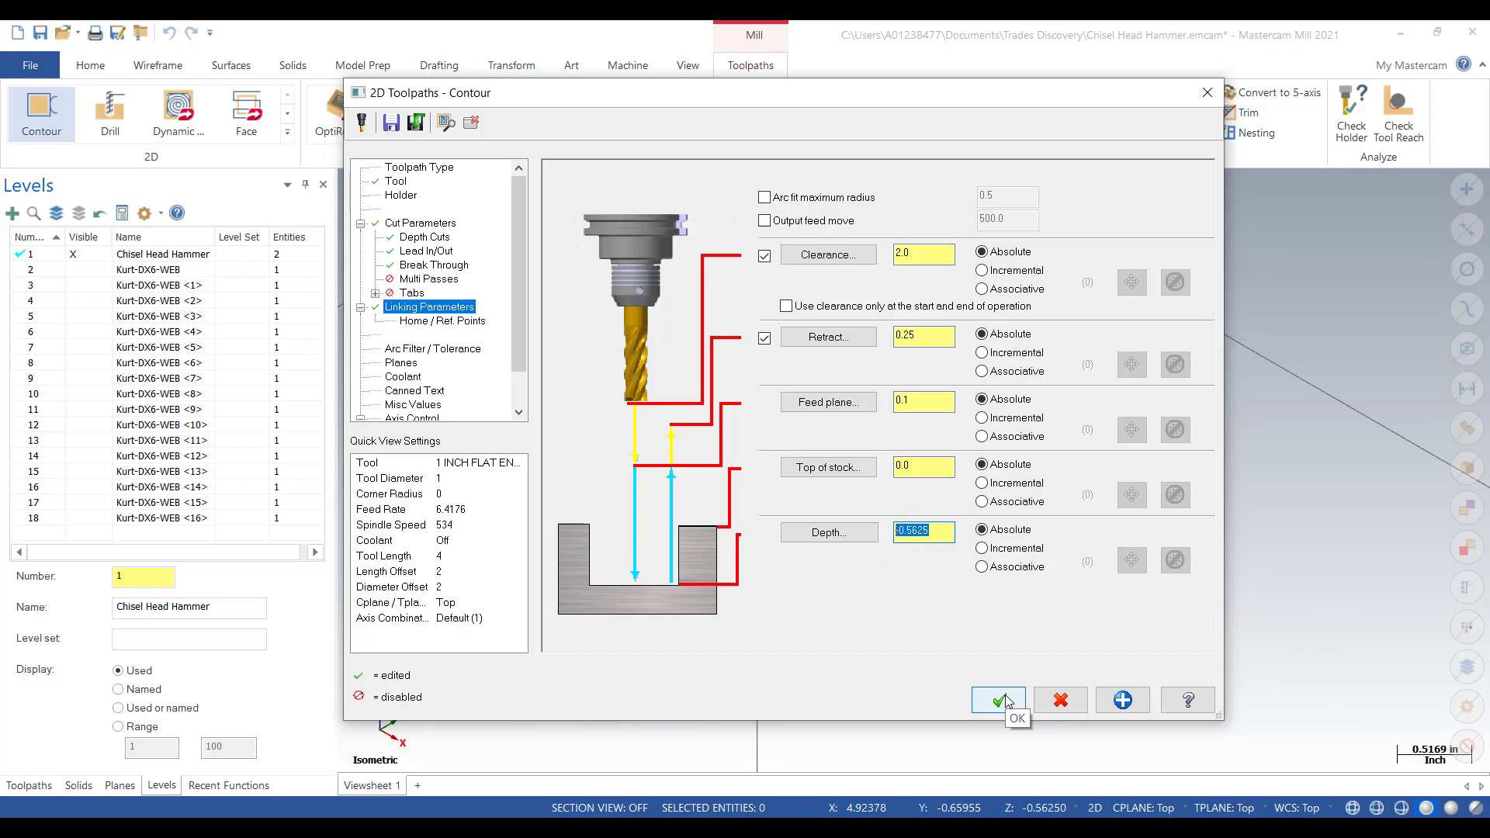
pyautogui.write('-')
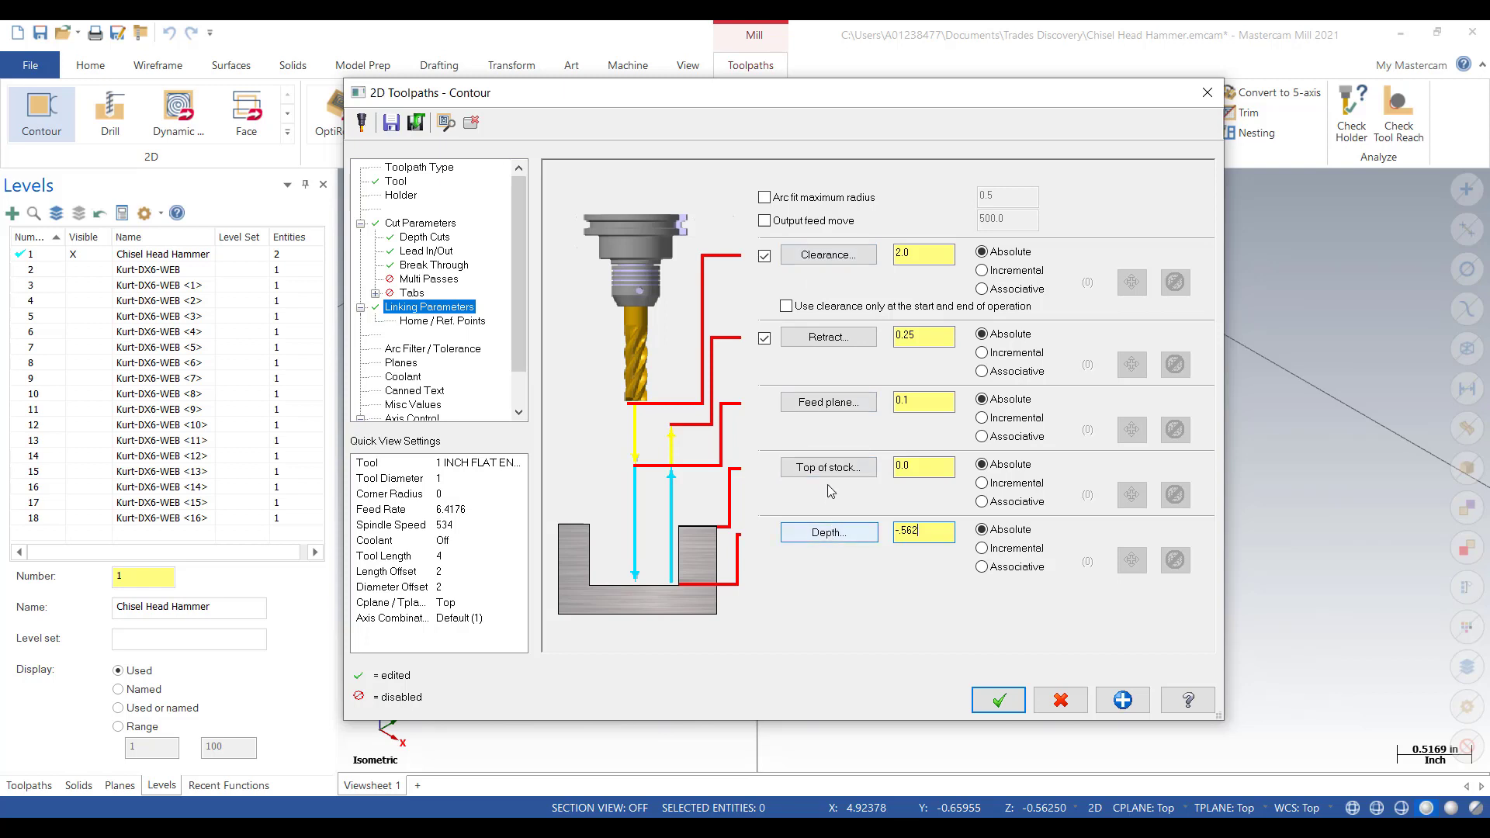
pyautogui.click(820, 531)
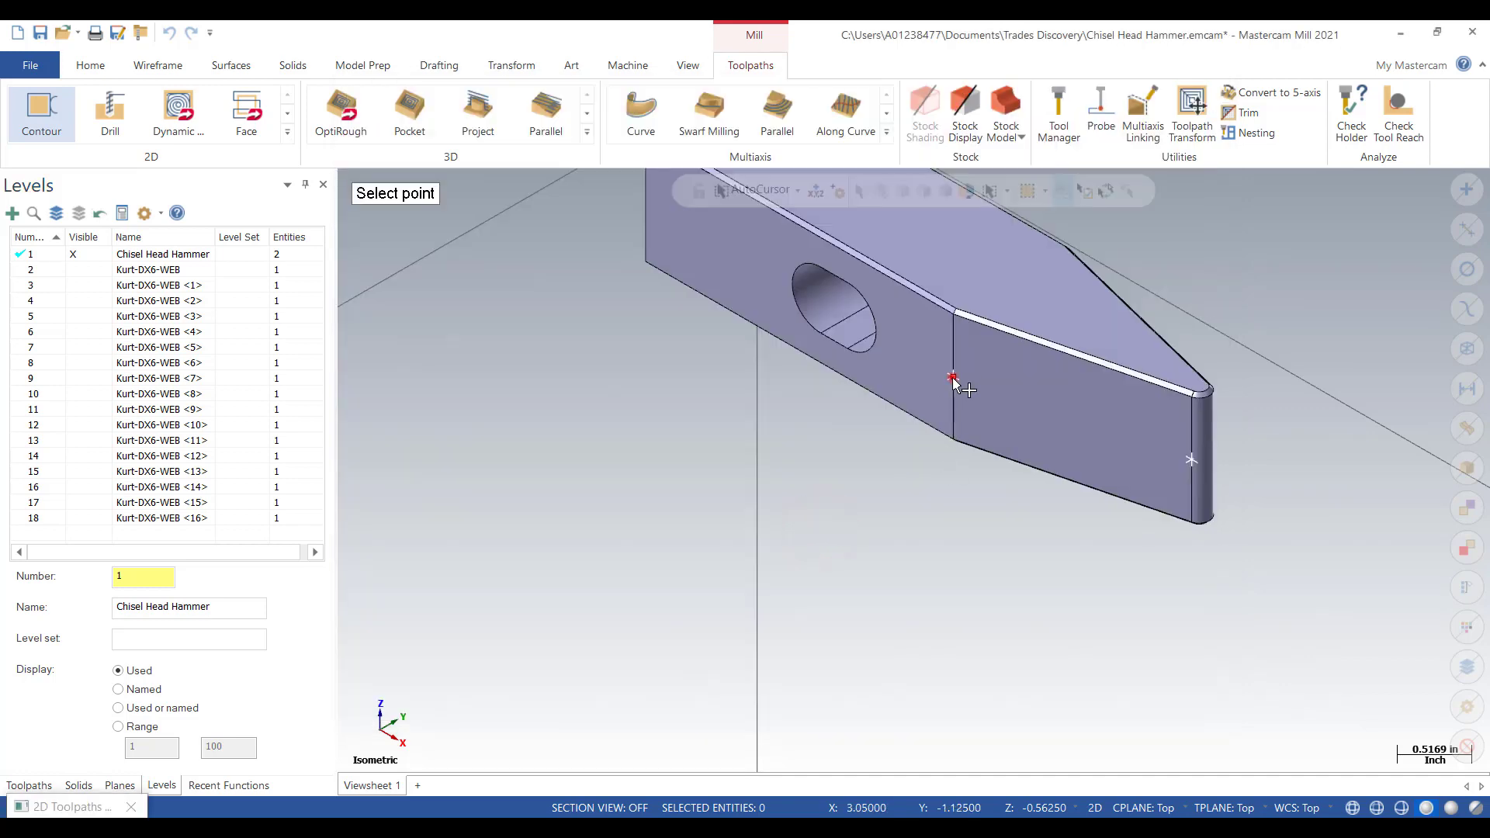
pyautogui.click(953, 378)
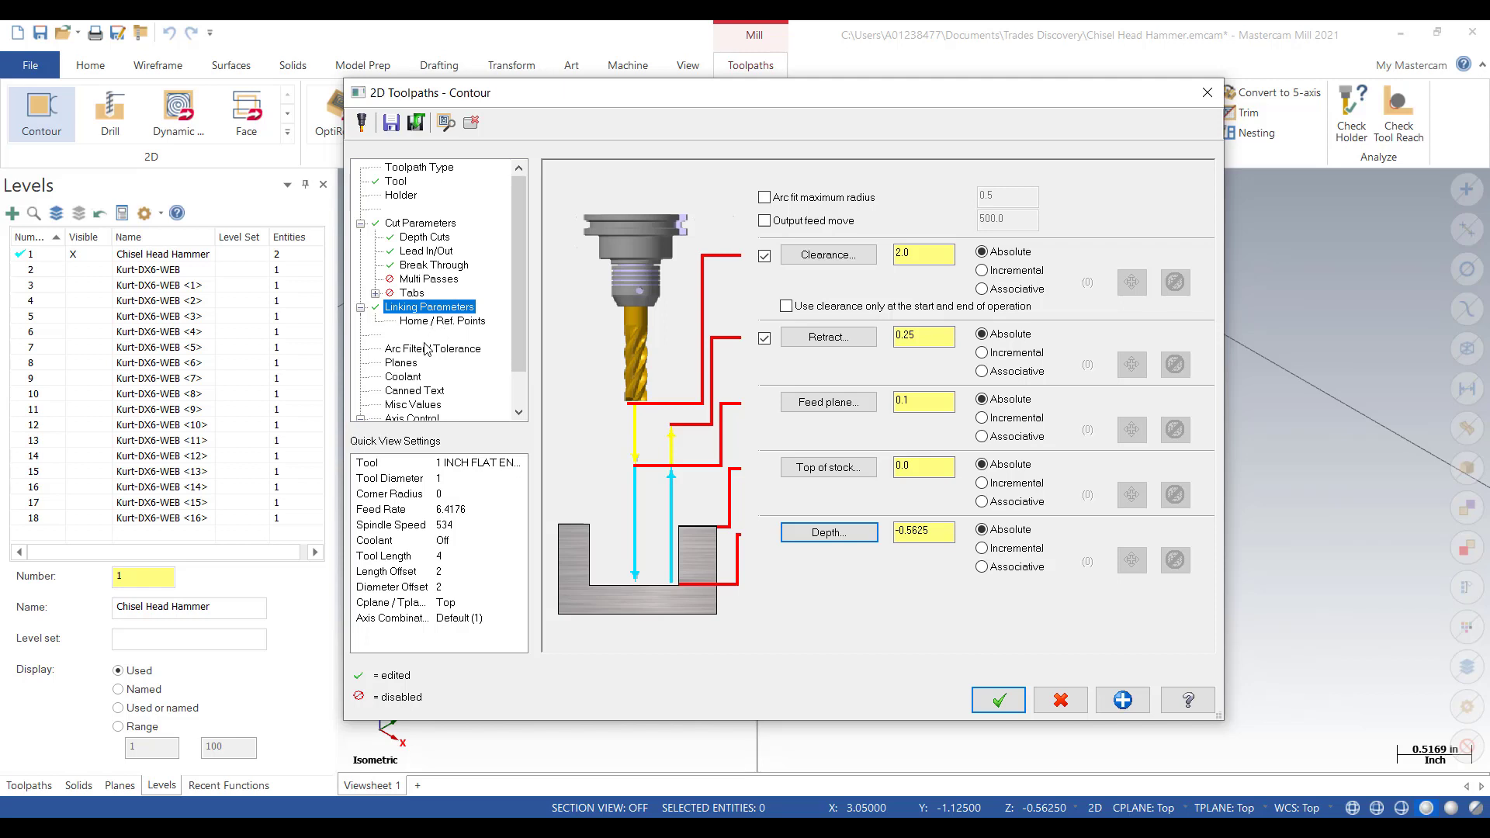
# - Turn flood coolant on for the contour and accept the operation to generate its toolpath
pyautogui.click(405, 379)
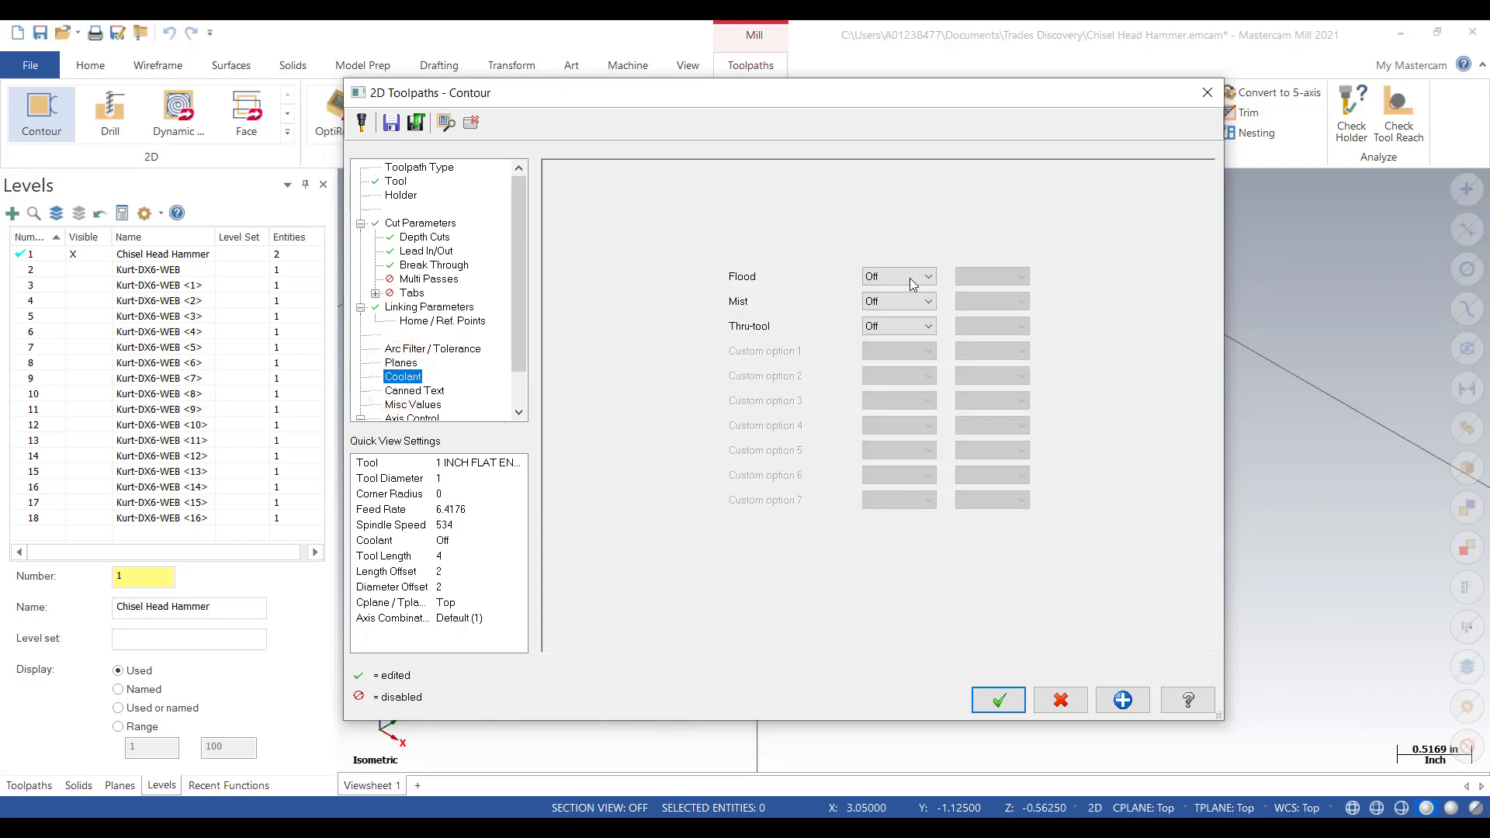
pyautogui.click(928, 278)
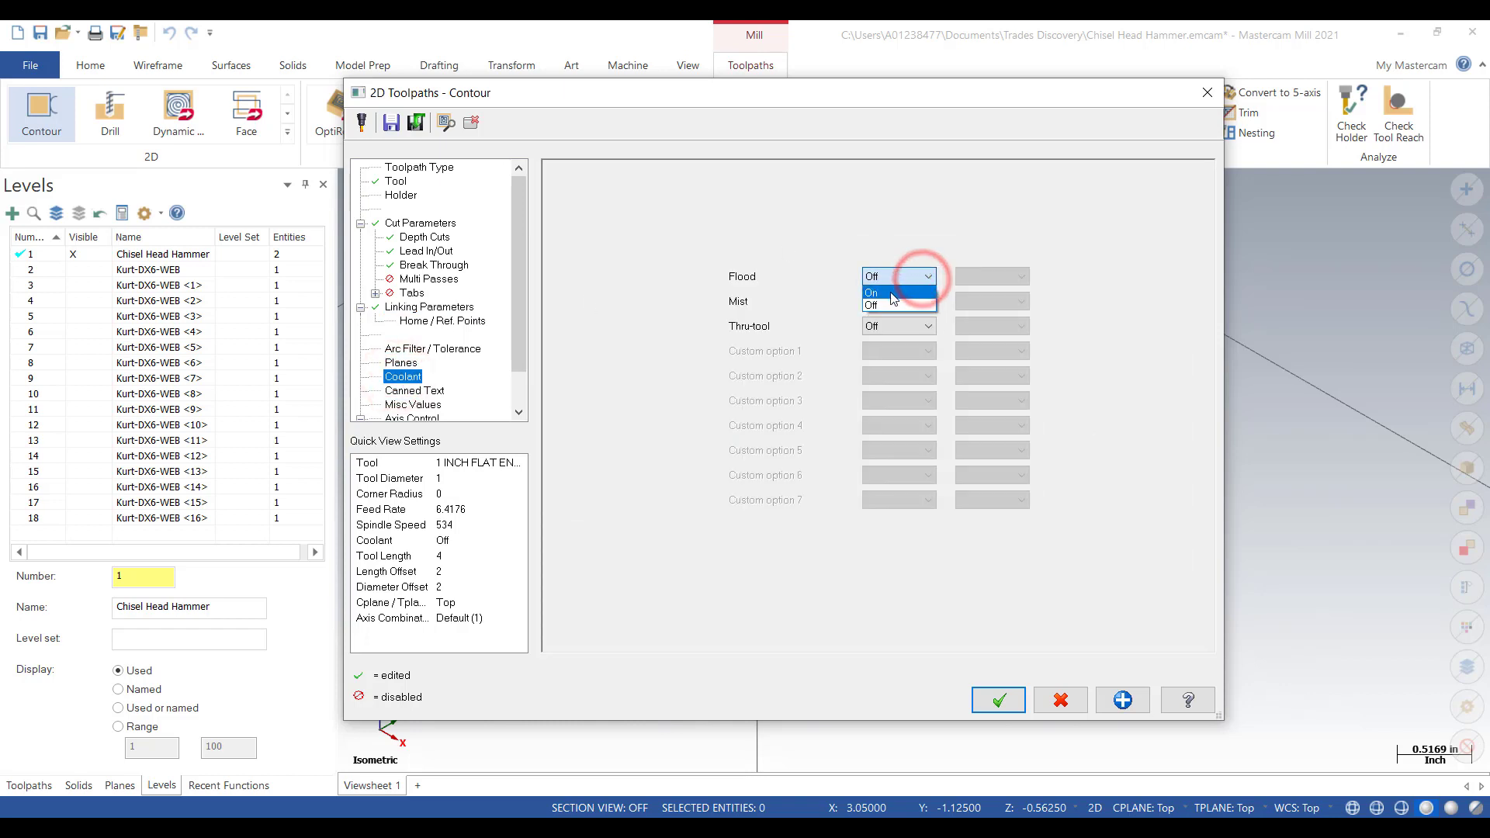
pyautogui.click(891, 296)
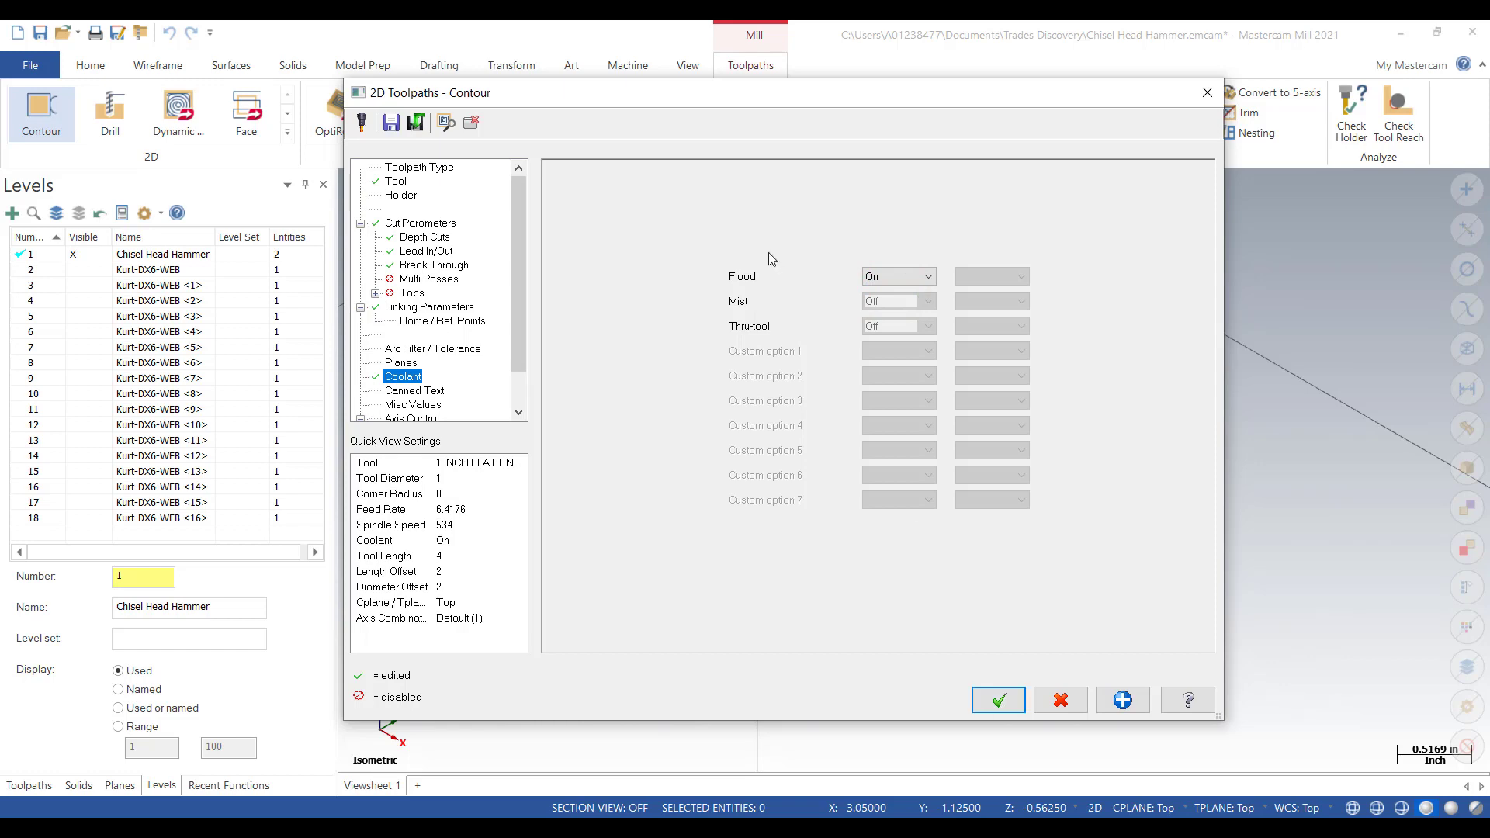
pyautogui.click(998, 702)
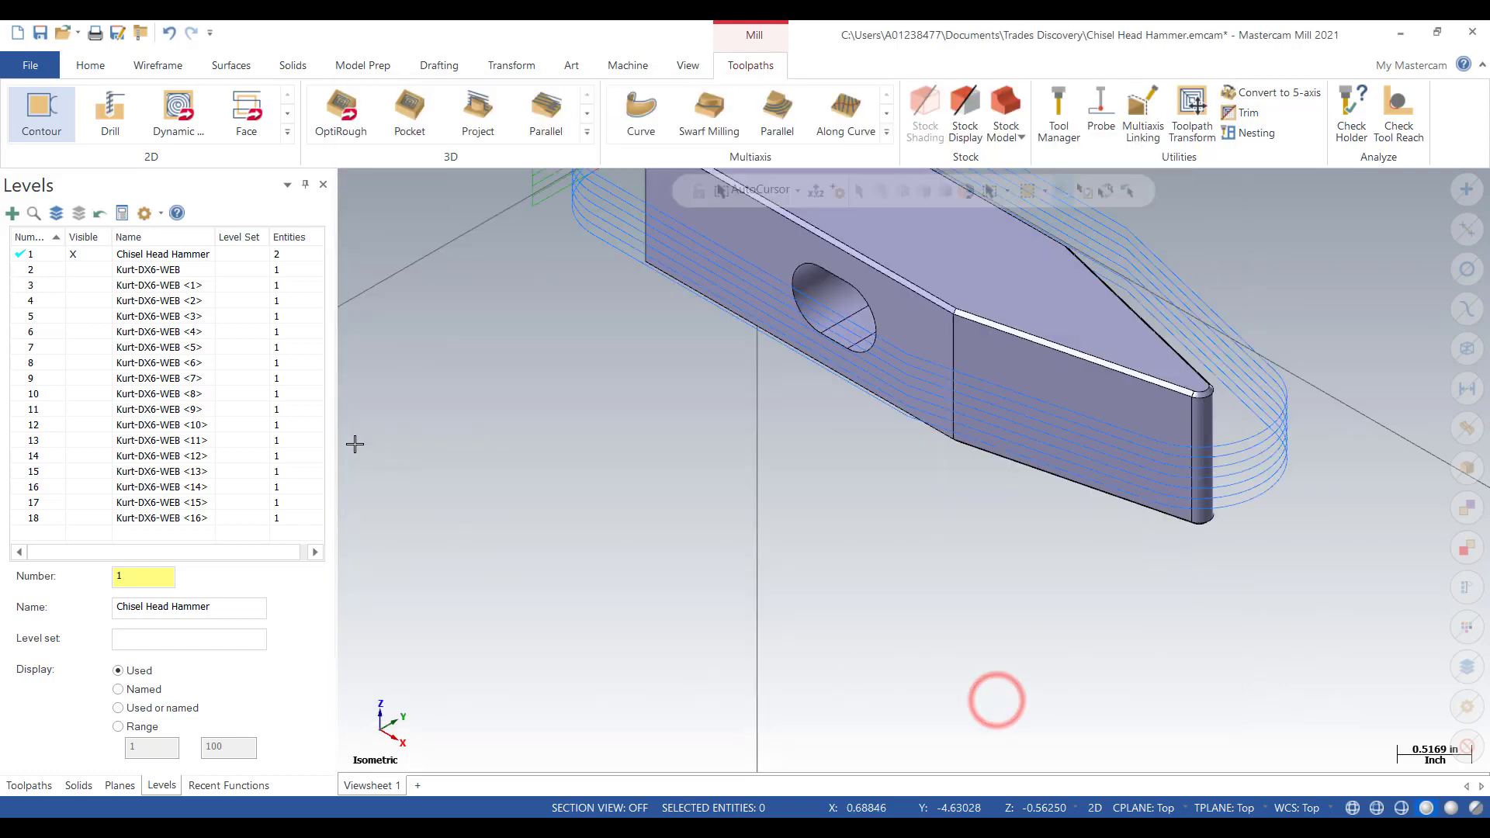
# - Open the outer-shape contour operation in Backplot and switch to the Top view to inspect the tool's starting position
pyautogui.scroll(-2, 1048, 611)
pyautogui.scroll(-4, 1017, 605)
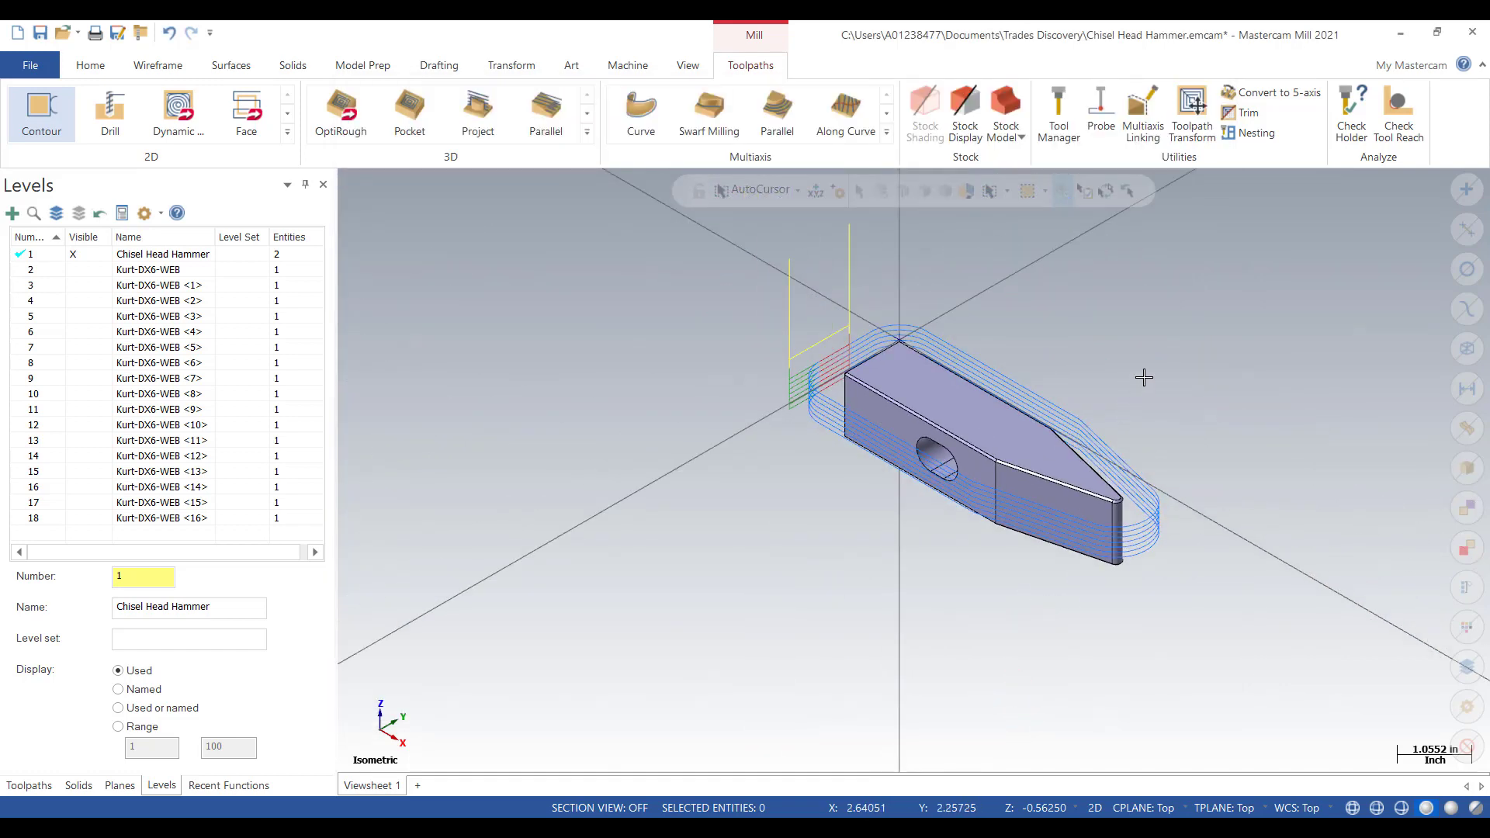
pyautogui.scroll(2, 1106, 382)
pyautogui.scroll(2, 876, 317)
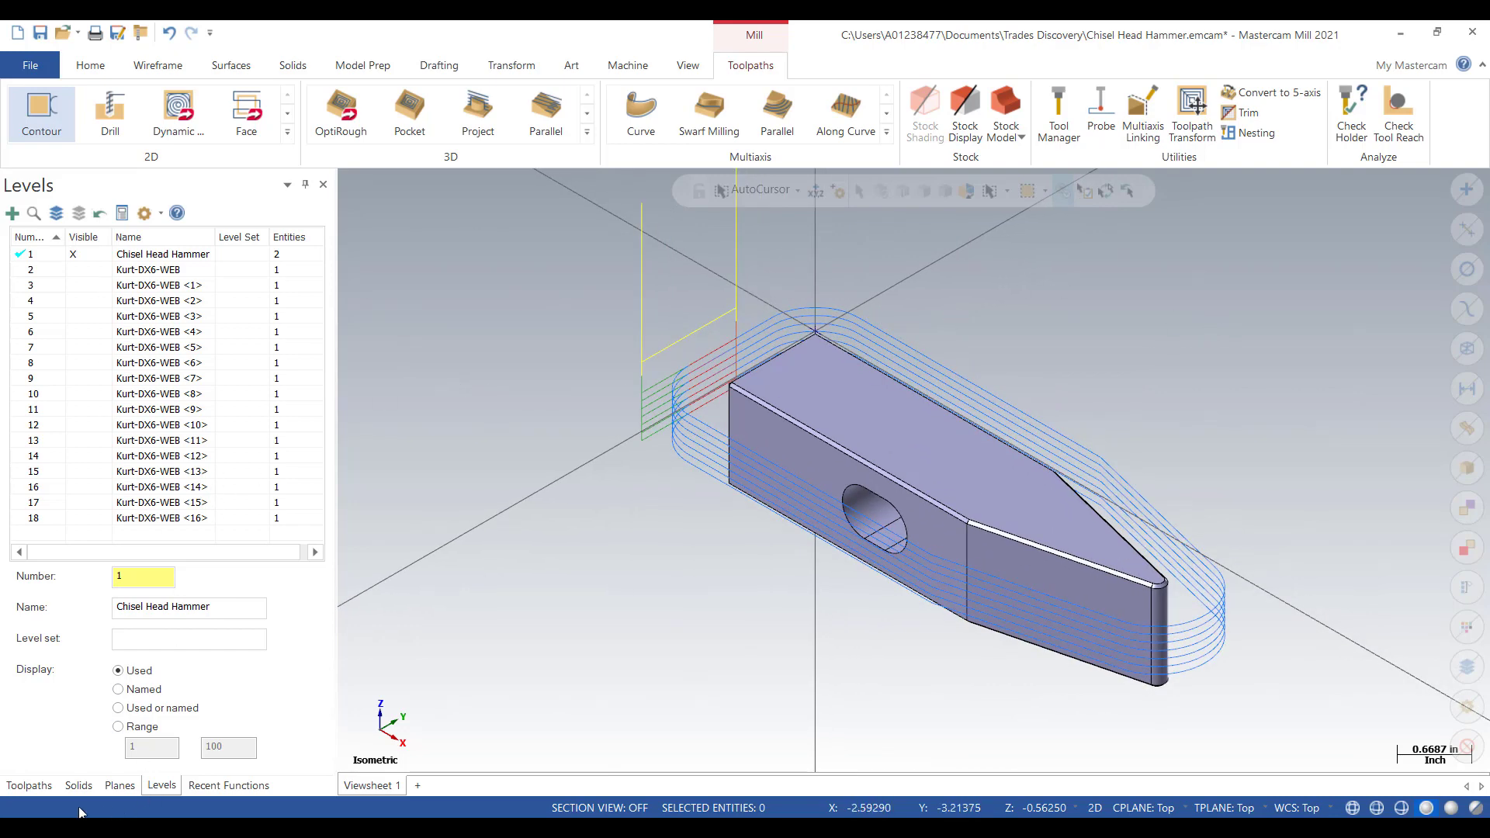
pyautogui.click(29, 786)
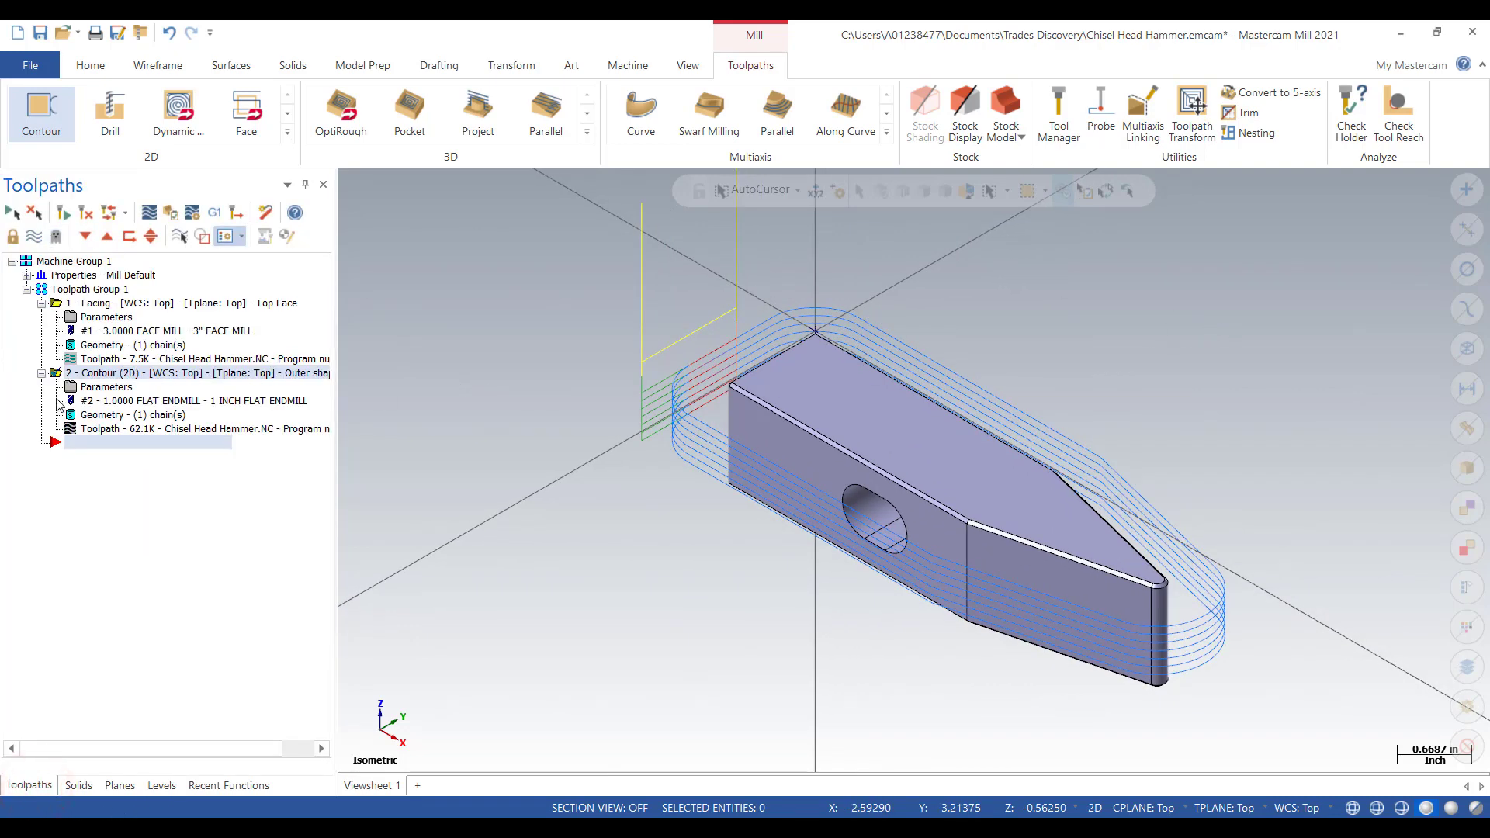
pyautogui.click(77, 374)
pyautogui.click(149, 214)
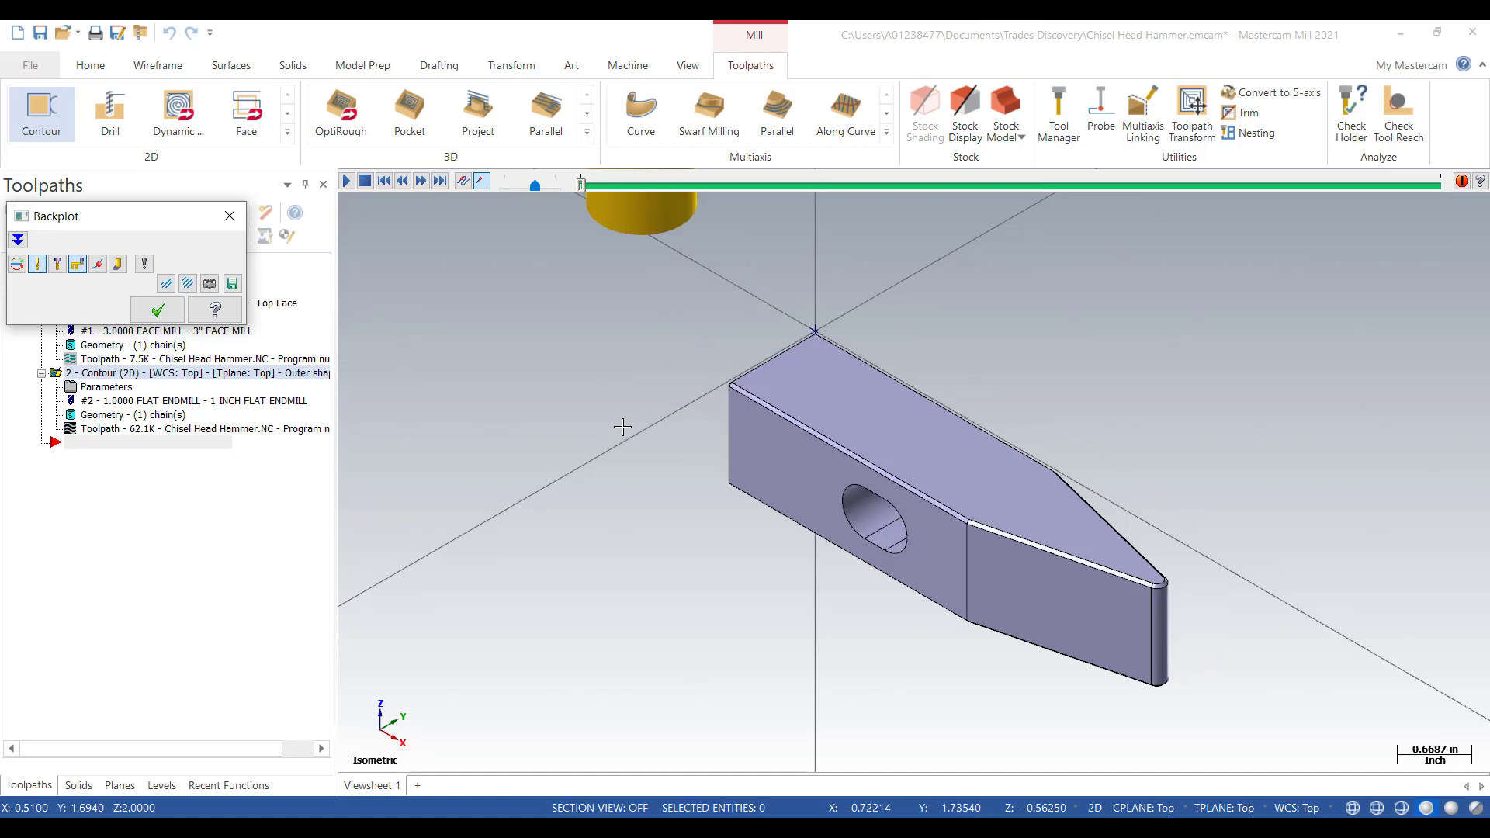
pyautogui.rightClick(952, 338)
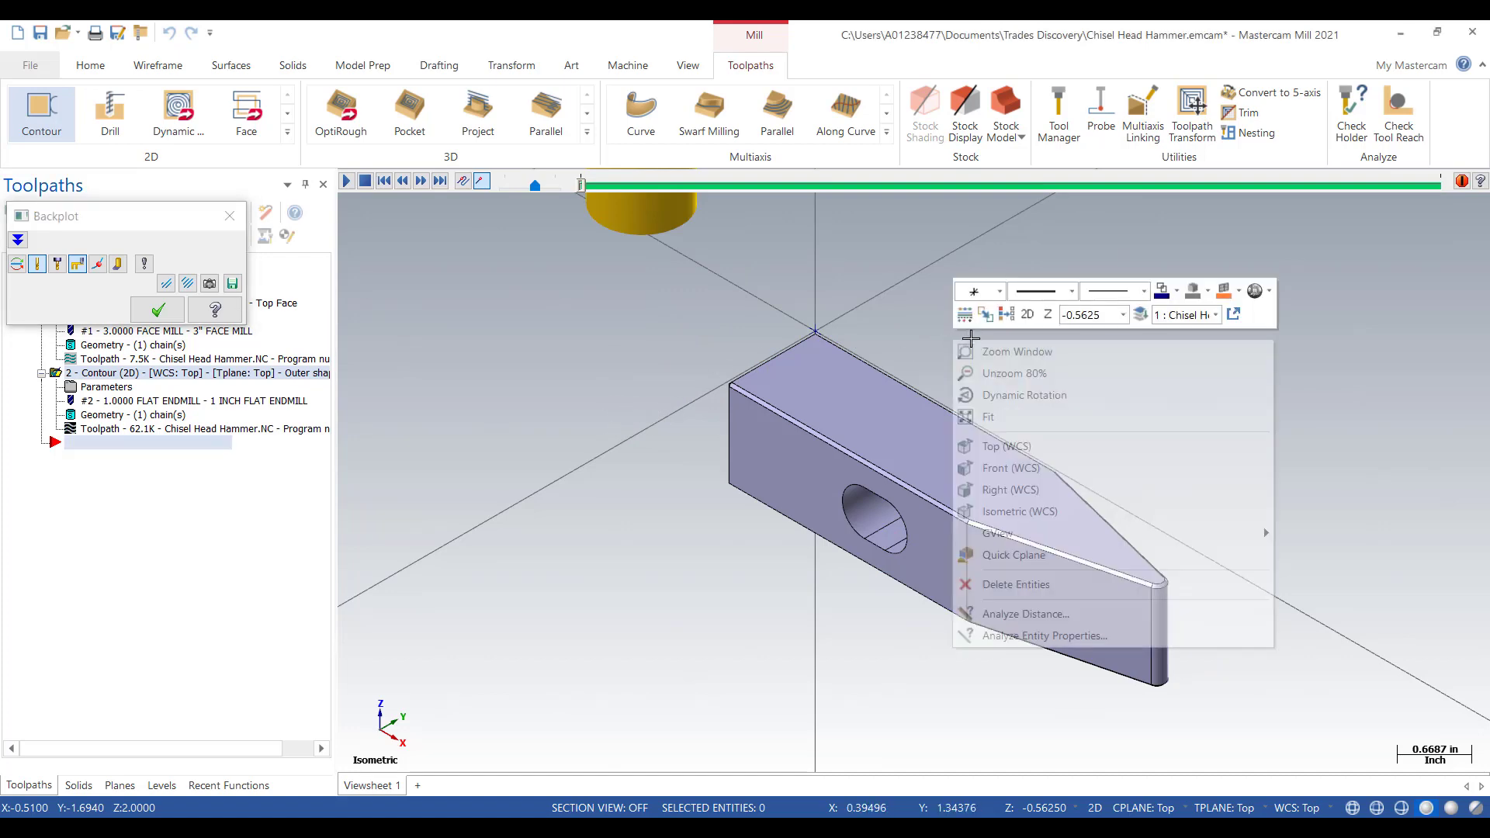
pyautogui.click(1024, 446)
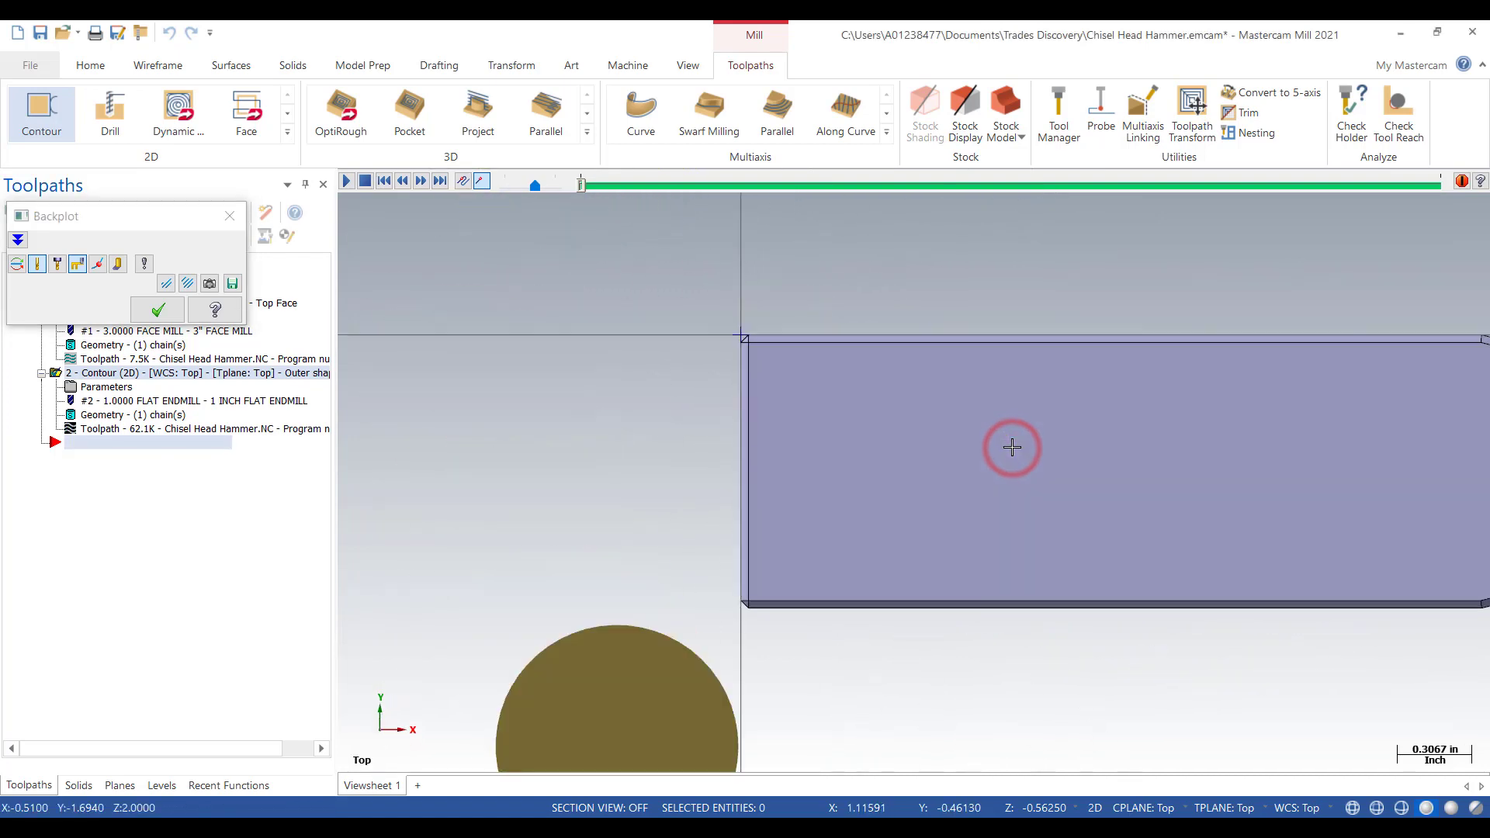
pyautogui.scroll(-3, 684, 311)
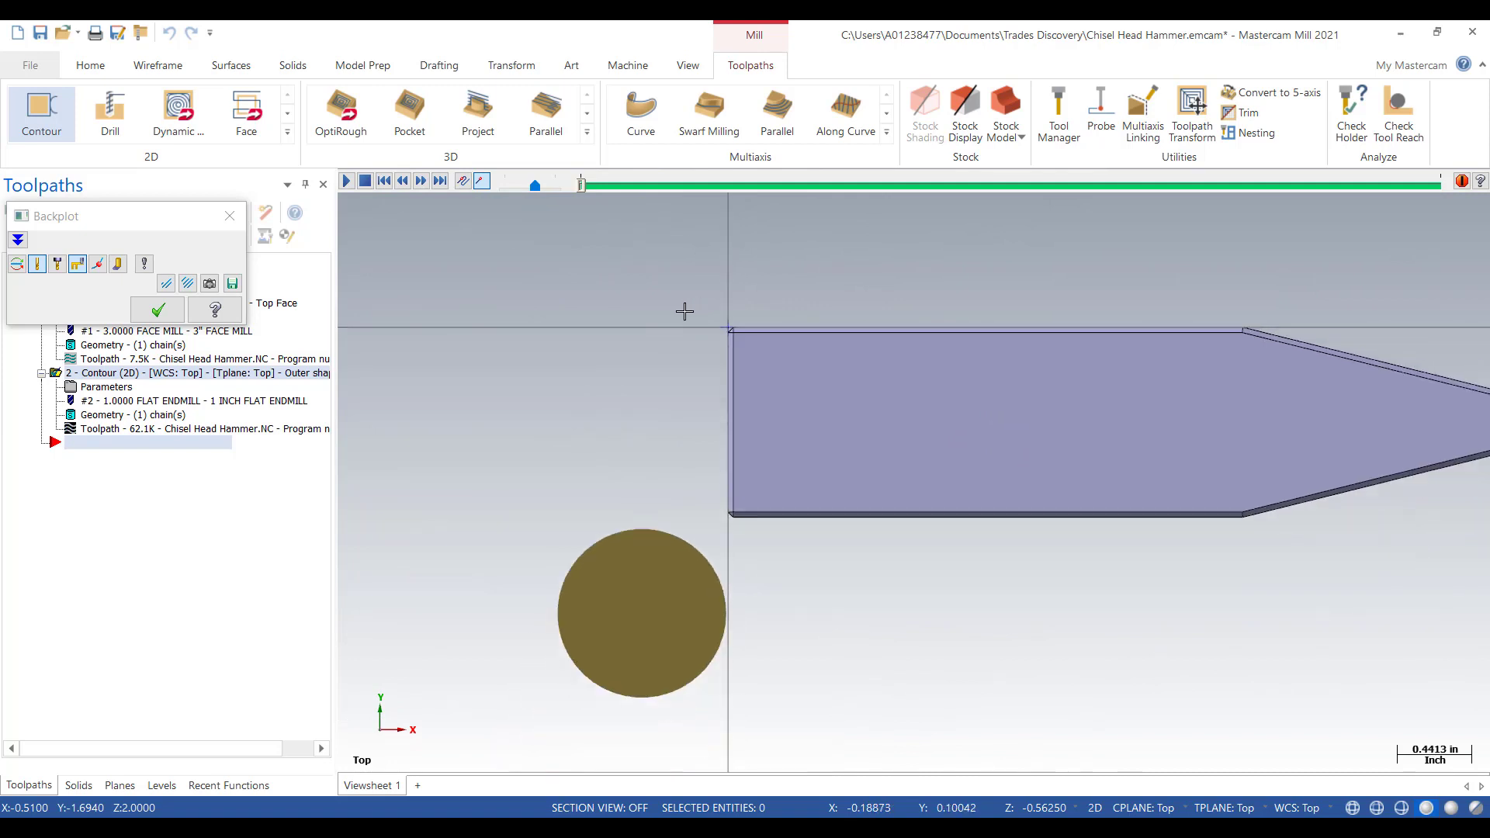
# - Step through the contour's first depth pass to examine its lead-in and lead-out moves, and close Backplot
pyautogui.click(421, 185)
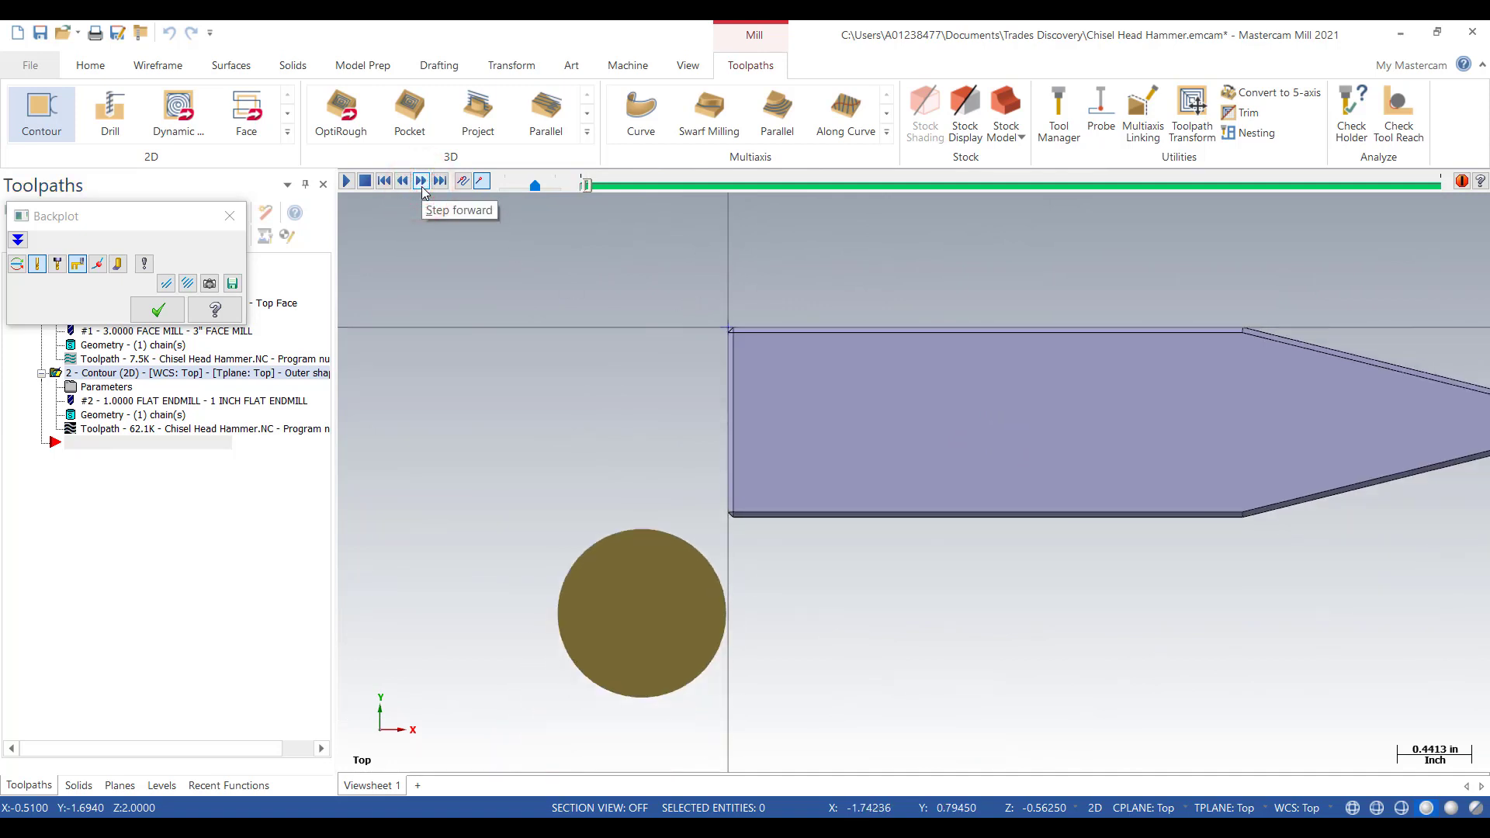
pyautogui.click(421, 185)
pyautogui.click(422, 185)
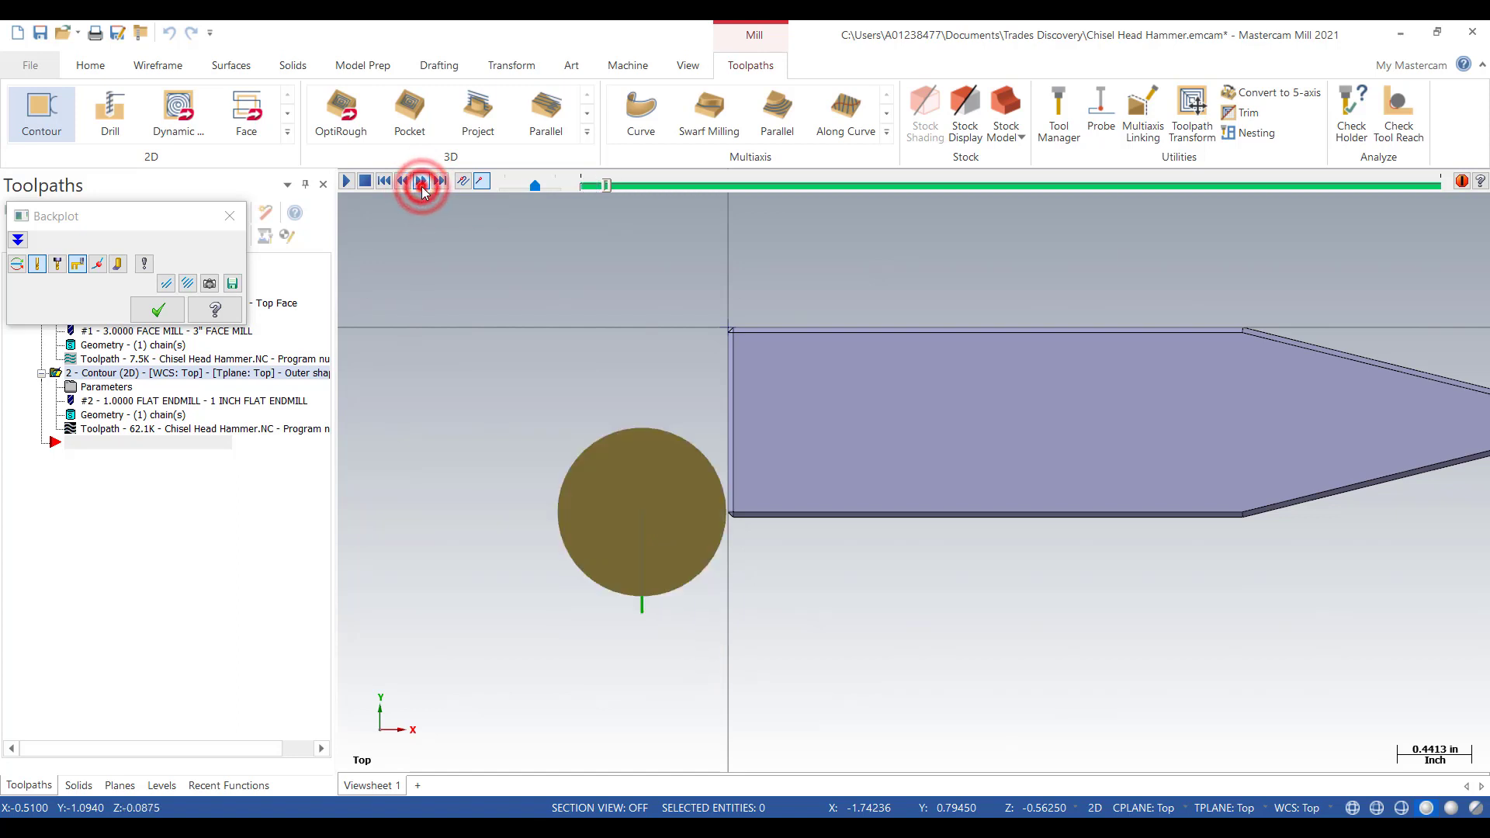
pyautogui.click(421, 184)
pyautogui.click(421, 185)
pyautogui.click(421, 185)
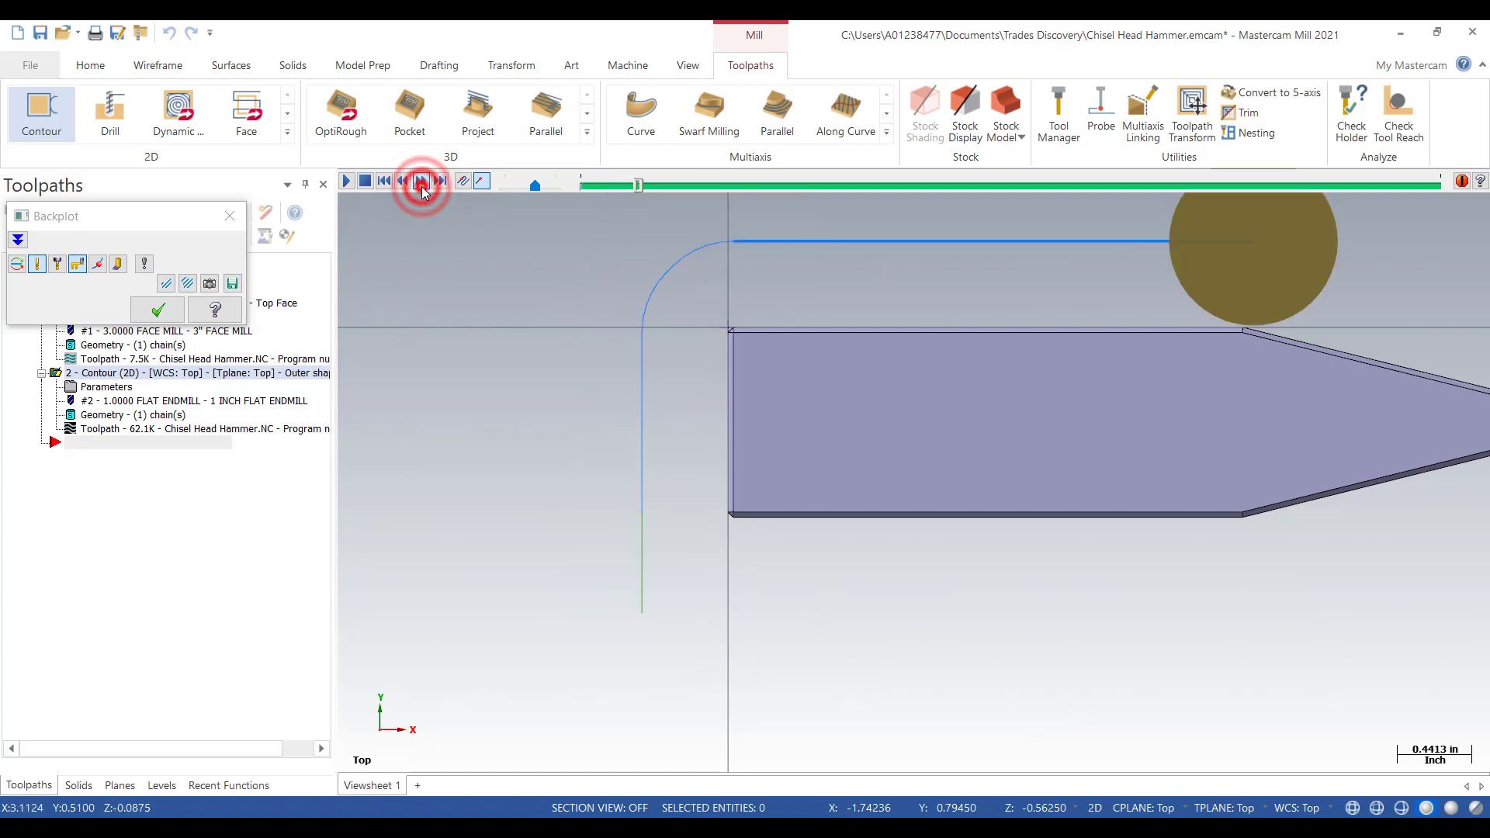
pyautogui.click(421, 185)
pyautogui.click(421, 184)
pyautogui.click(421, 184)
pyautogui.click(421, 185)
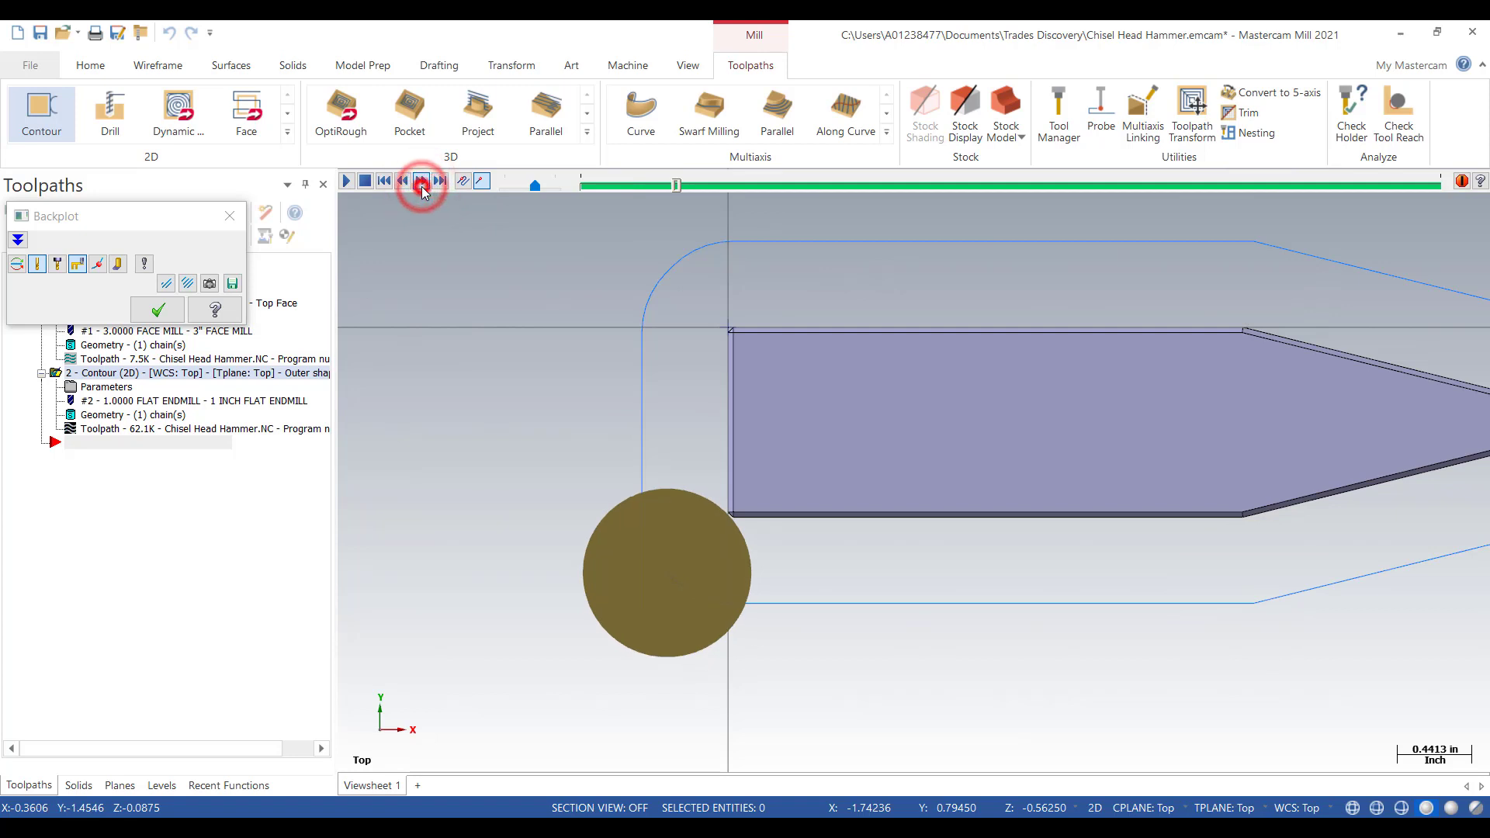
pyautogui.click(422, 185)
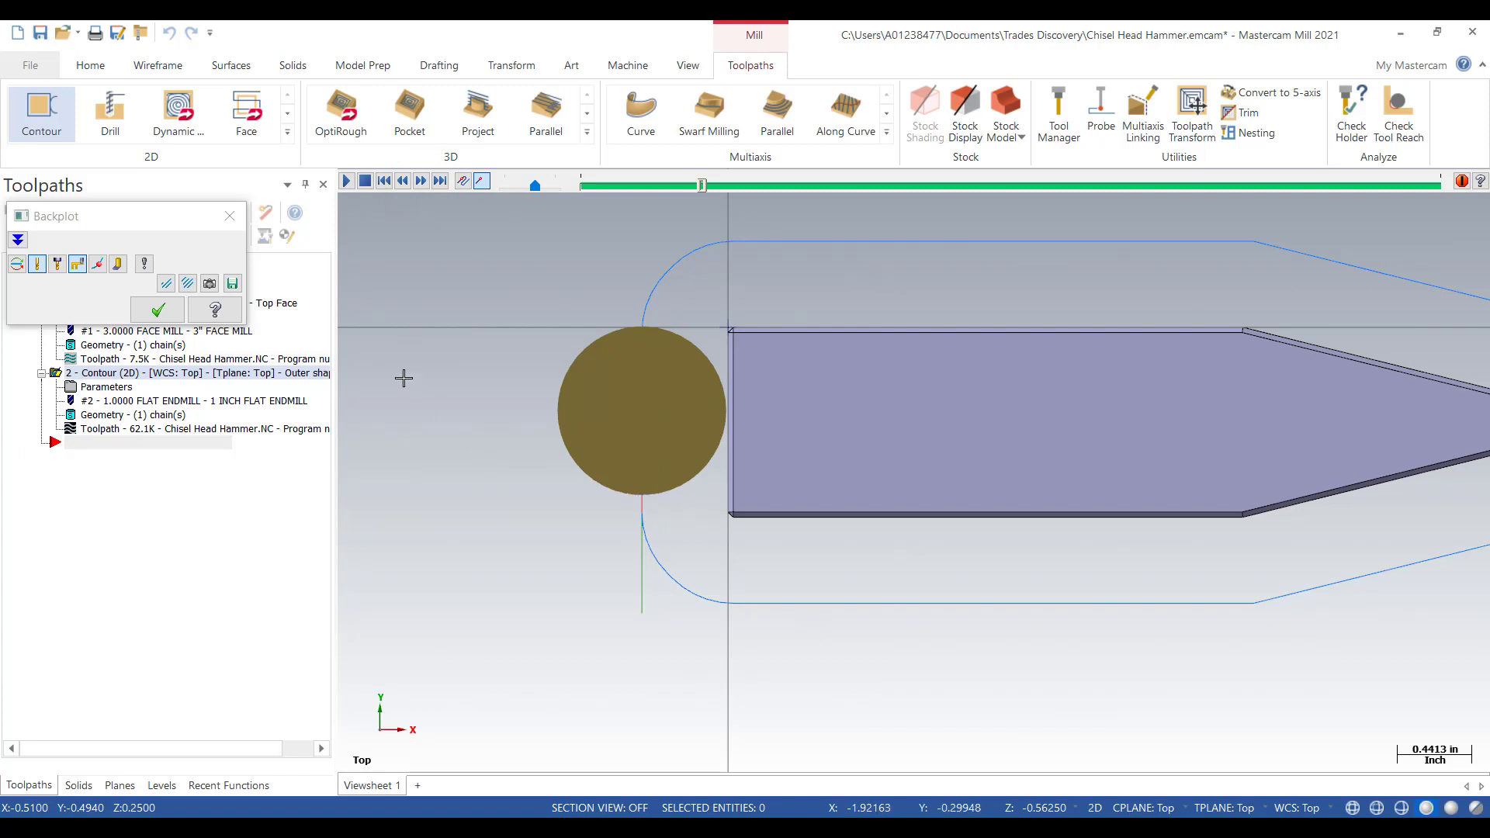
pyautogui.click(231, 214)
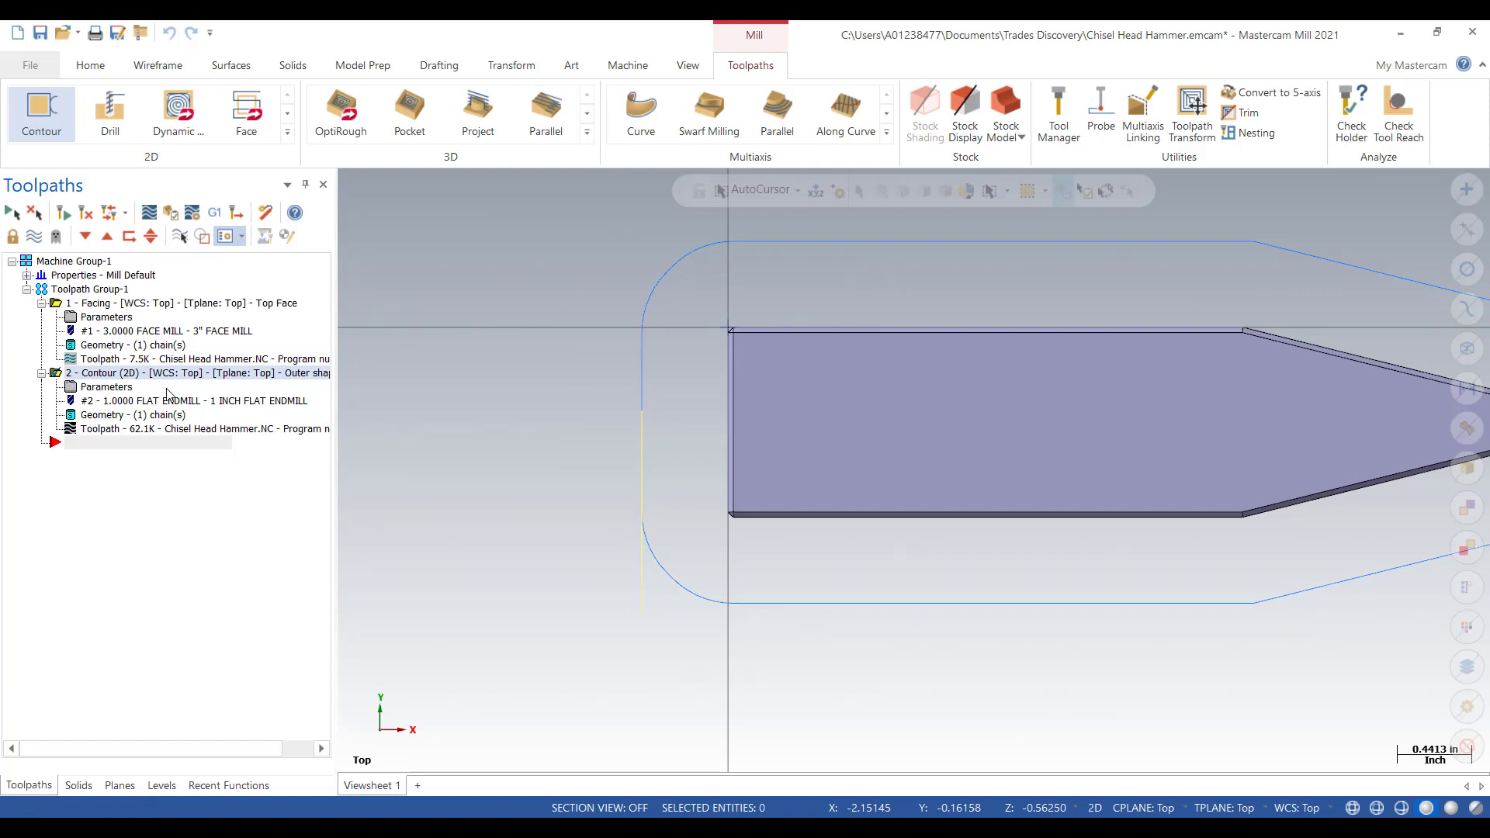
# - Change the contour's lead-out exit line to Perpendicular, shorten its length, and regenerate the operation
pyautogui.click(72, 388)
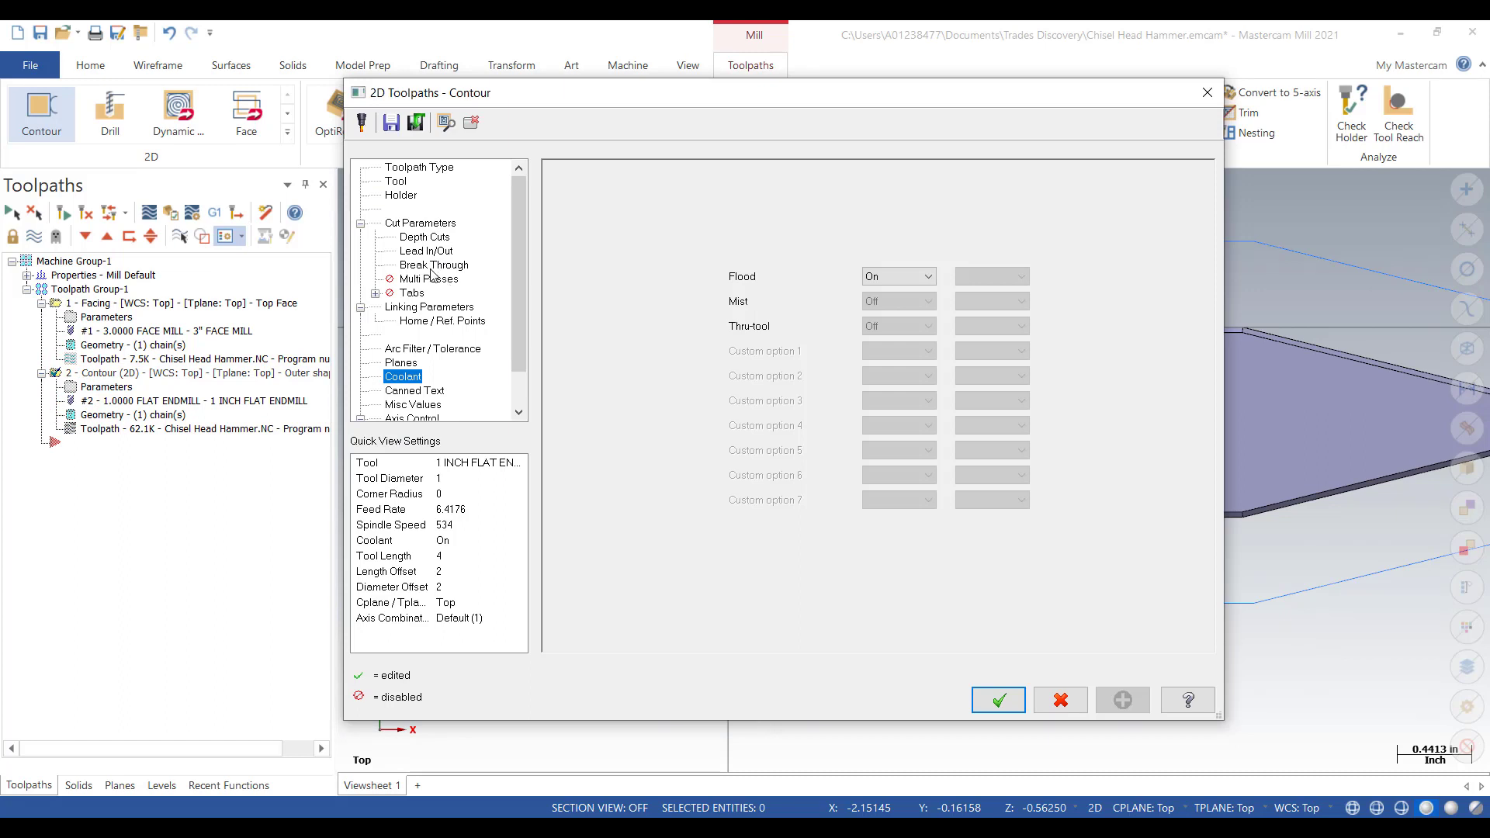
pyautogui.click(426, 251)
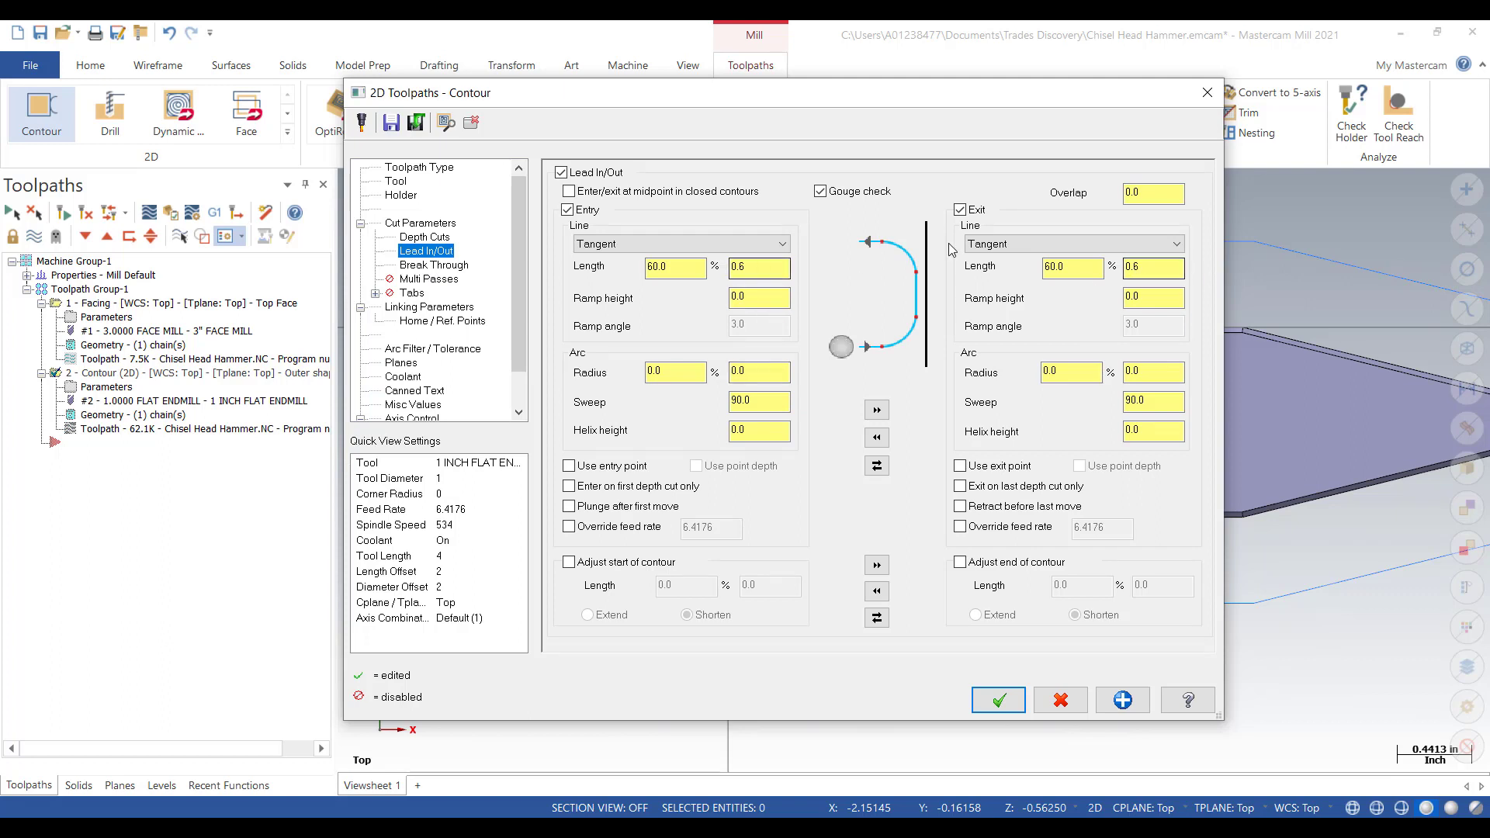
pyautogui.click(1175, 243)
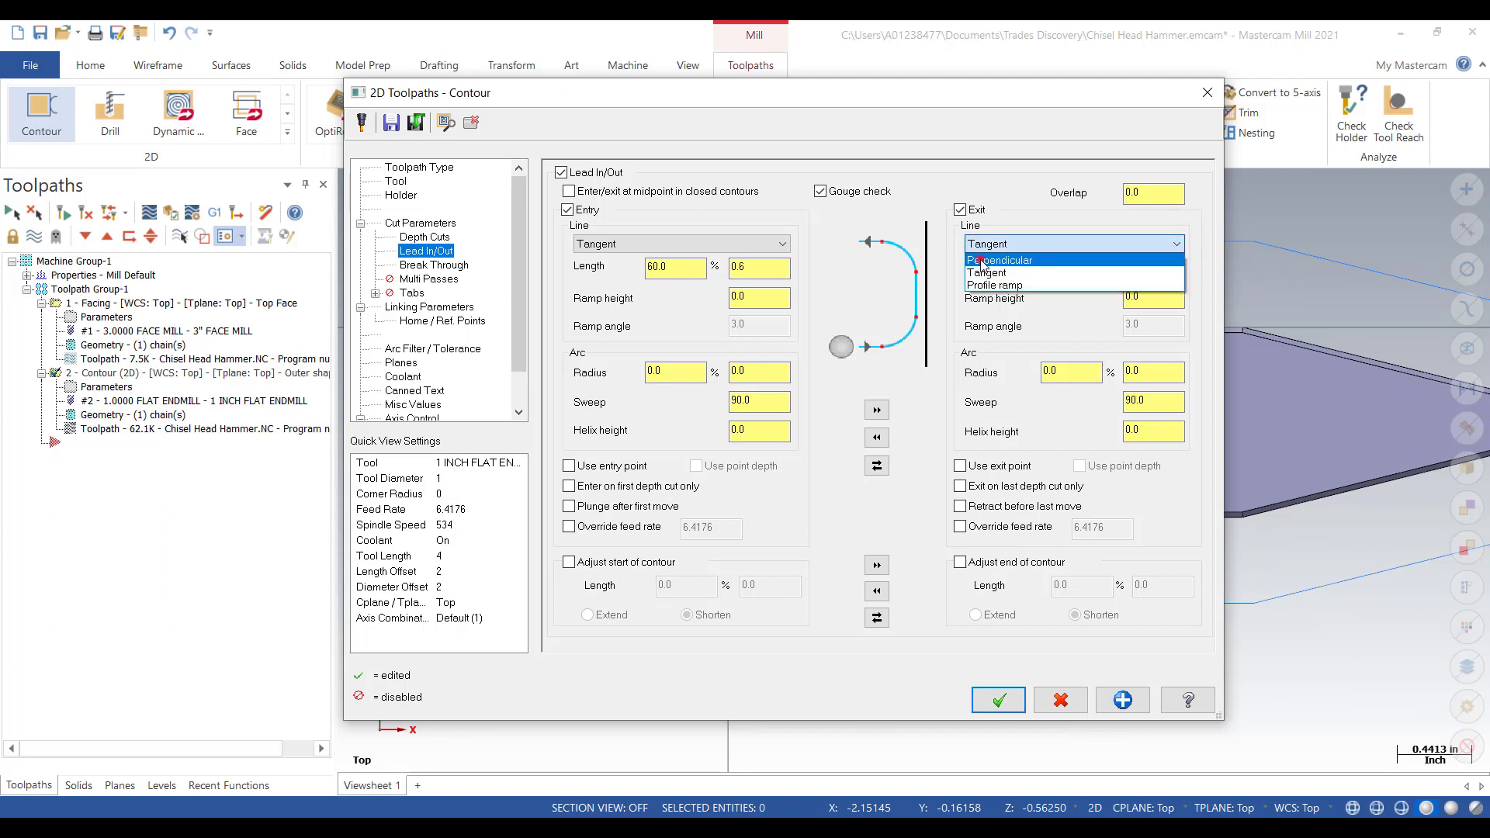
pyautogui.click(982, 261)
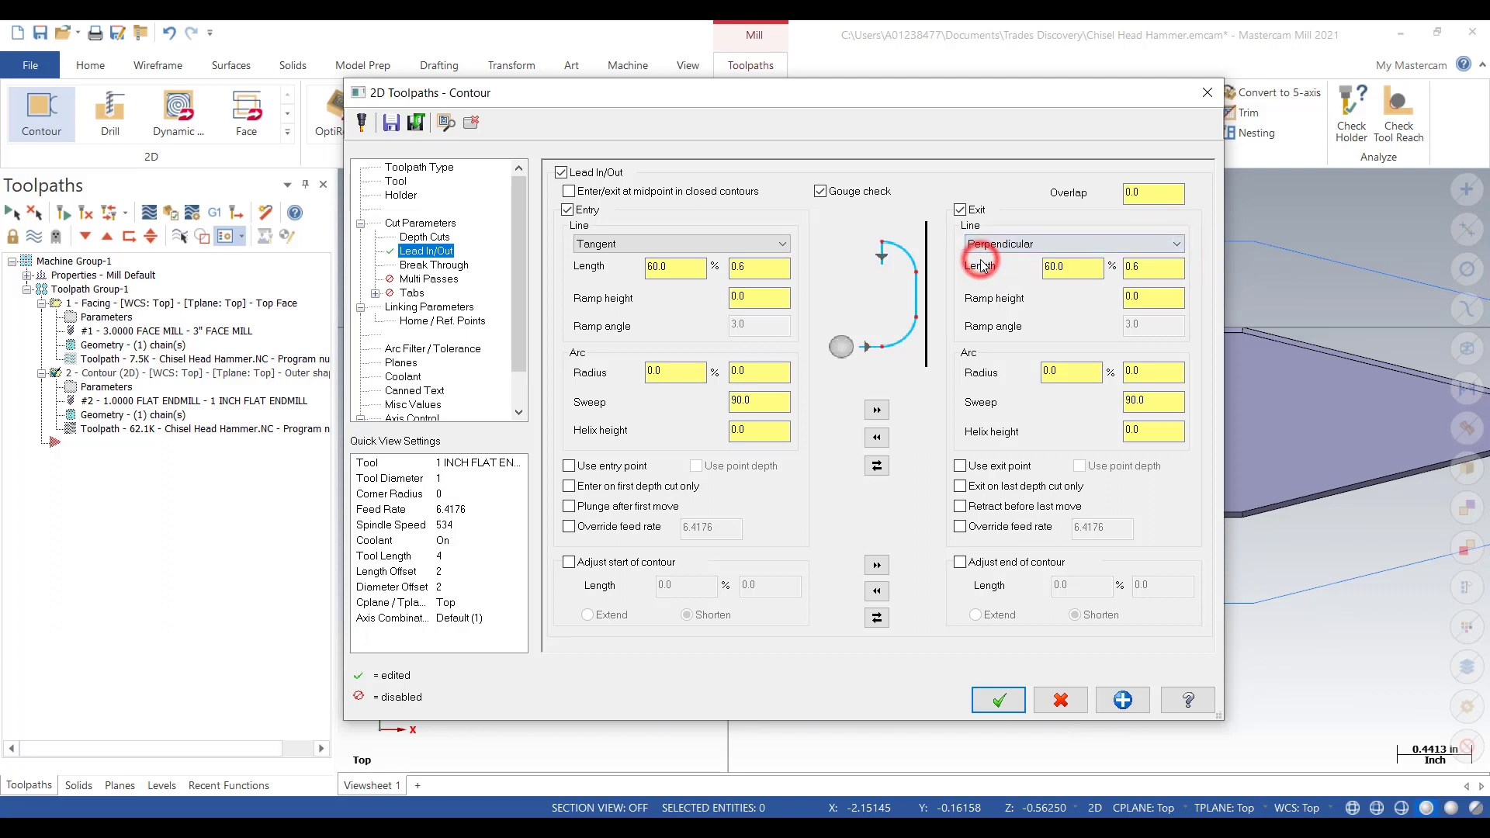
pyautogui.doubleClick(1153, 269)
pyautogui.click(998, 702)
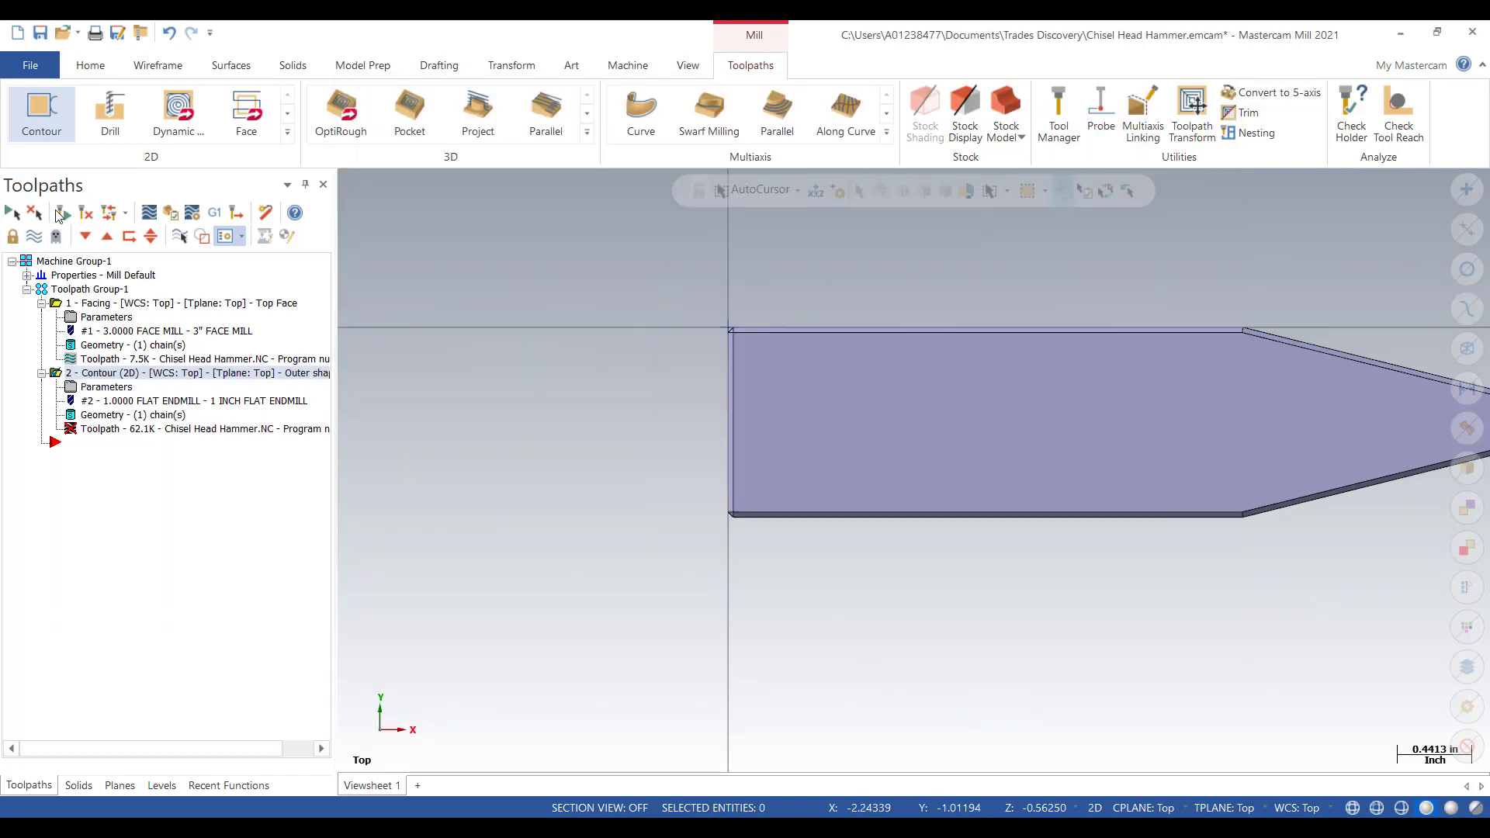
pyautogui.click(56, 375)
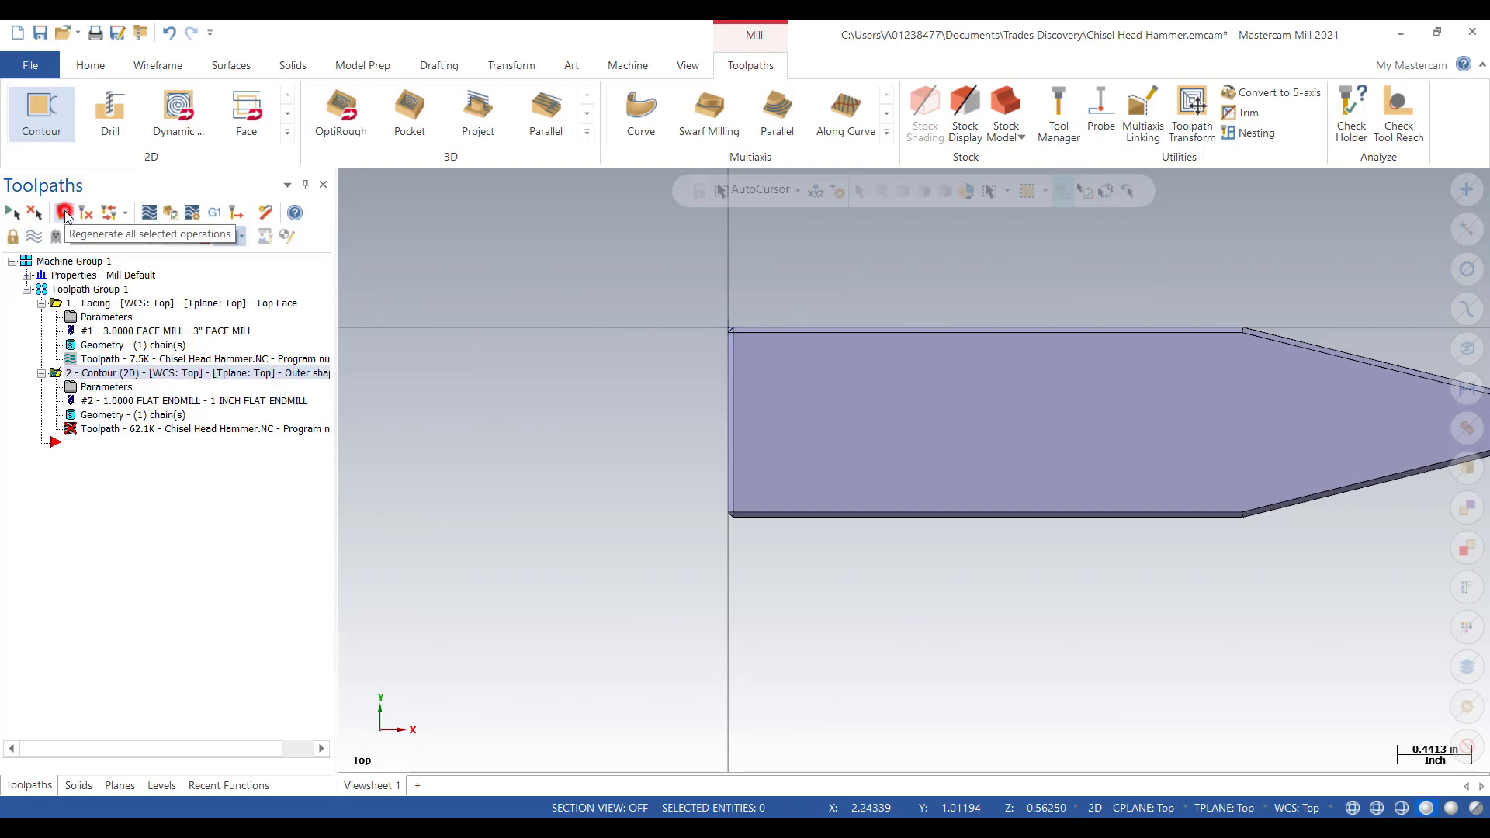
pyautogui.click(65, 213)
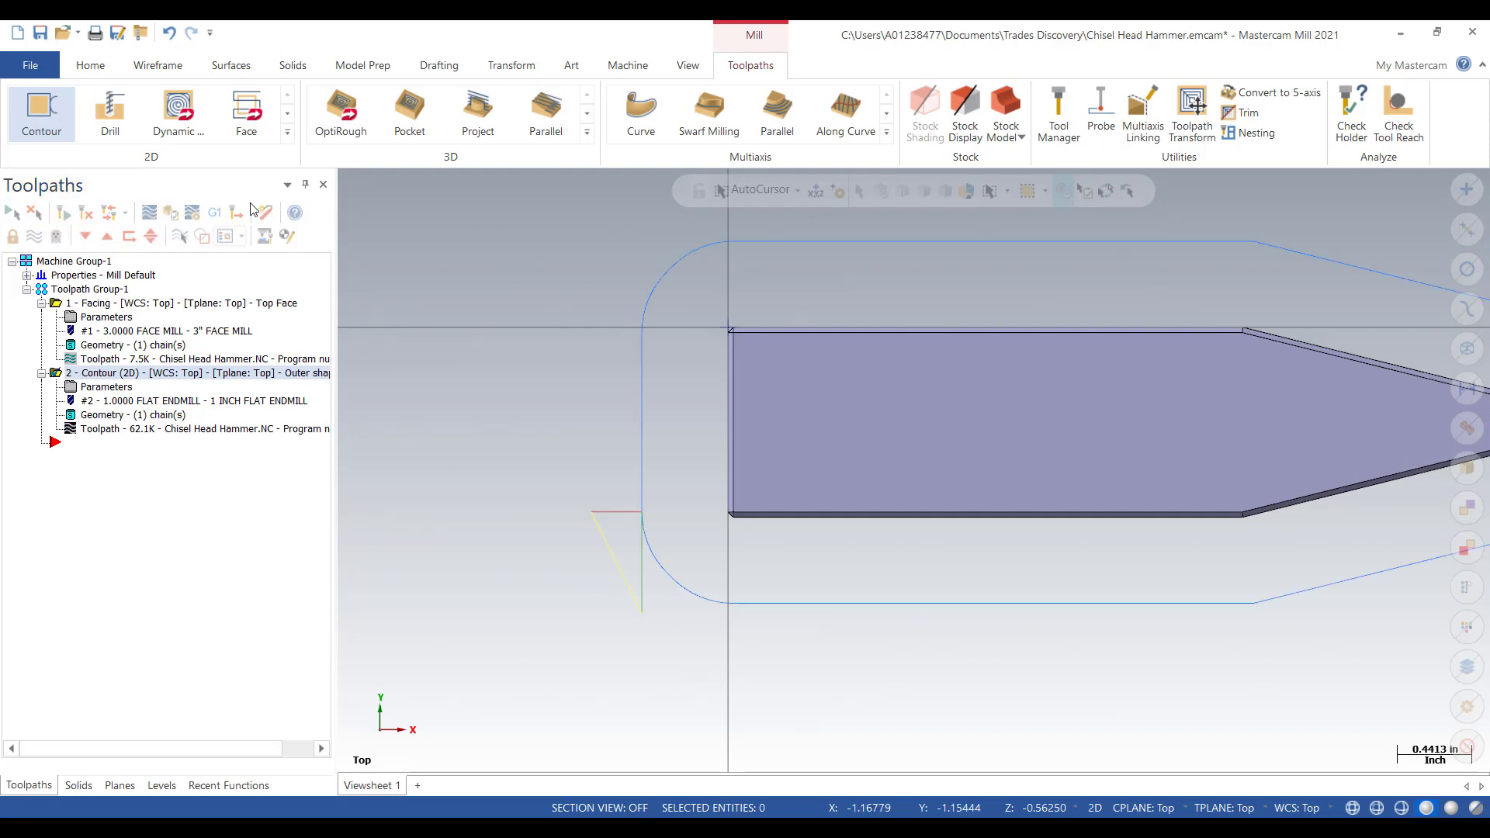
# - Backplot the regenerated outer-shape contour and step through its first depth pass and into the second to check the lead-in and lead-out moves
pyautogui.click(149, 213)
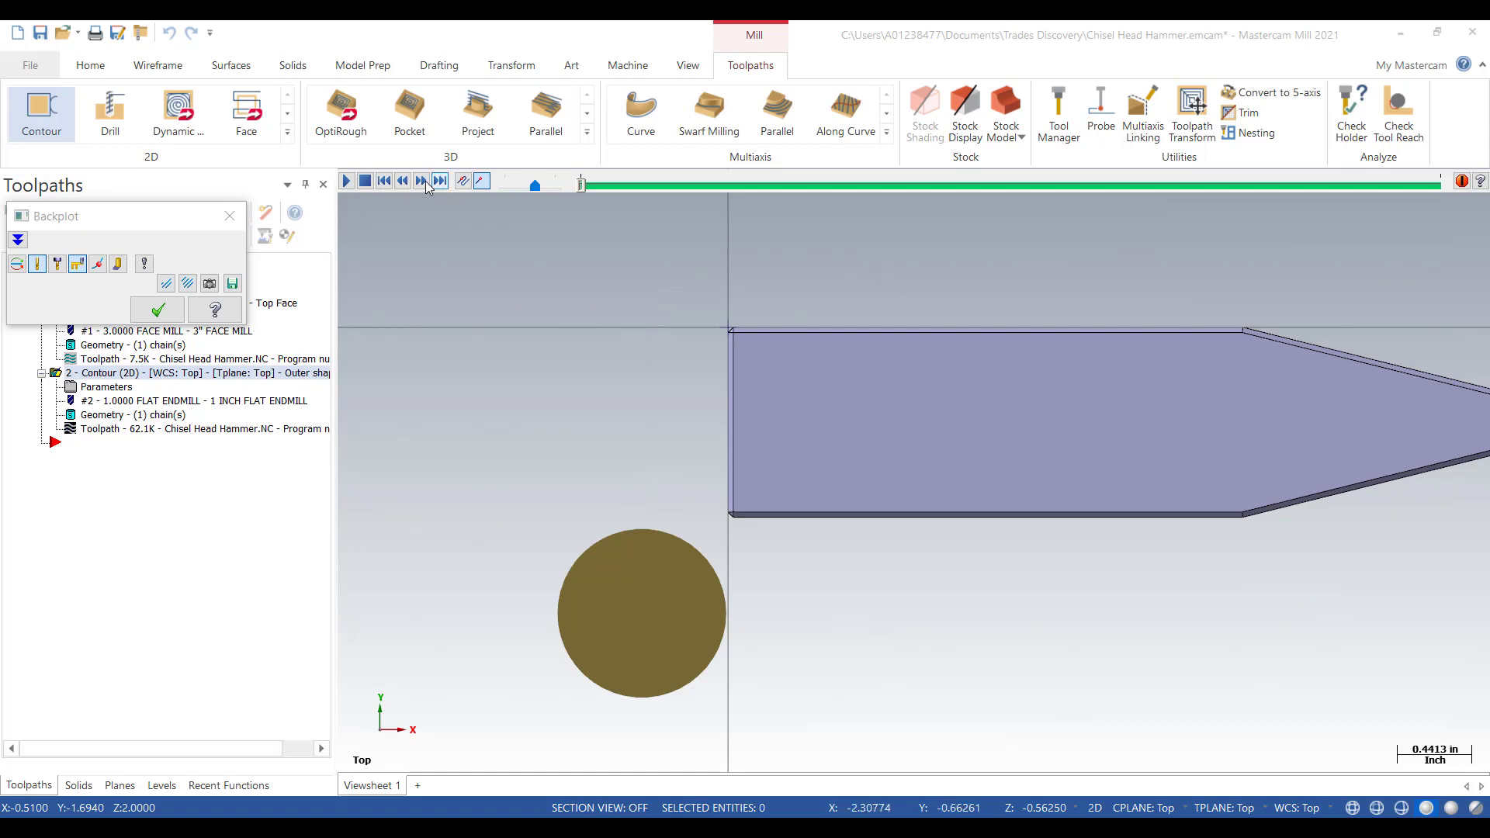
pyautogui.click(420, 181)
pyautogui.click(421, 184)
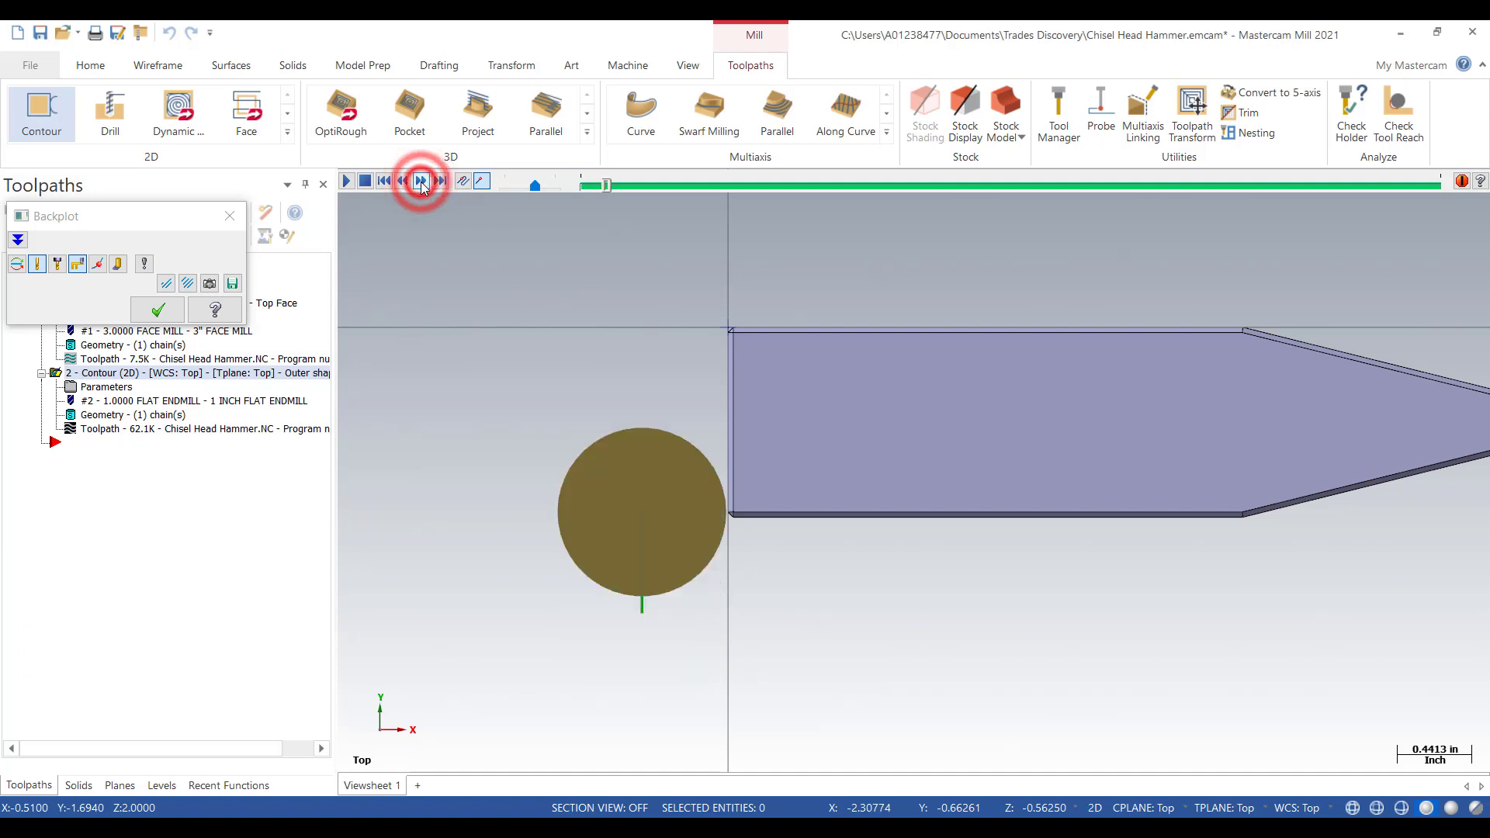
pyautogui.click(421, 183)
pyautogui.click(422, 183)
pyautogui.click(422, 183)
pyautogui.click(421, 183)
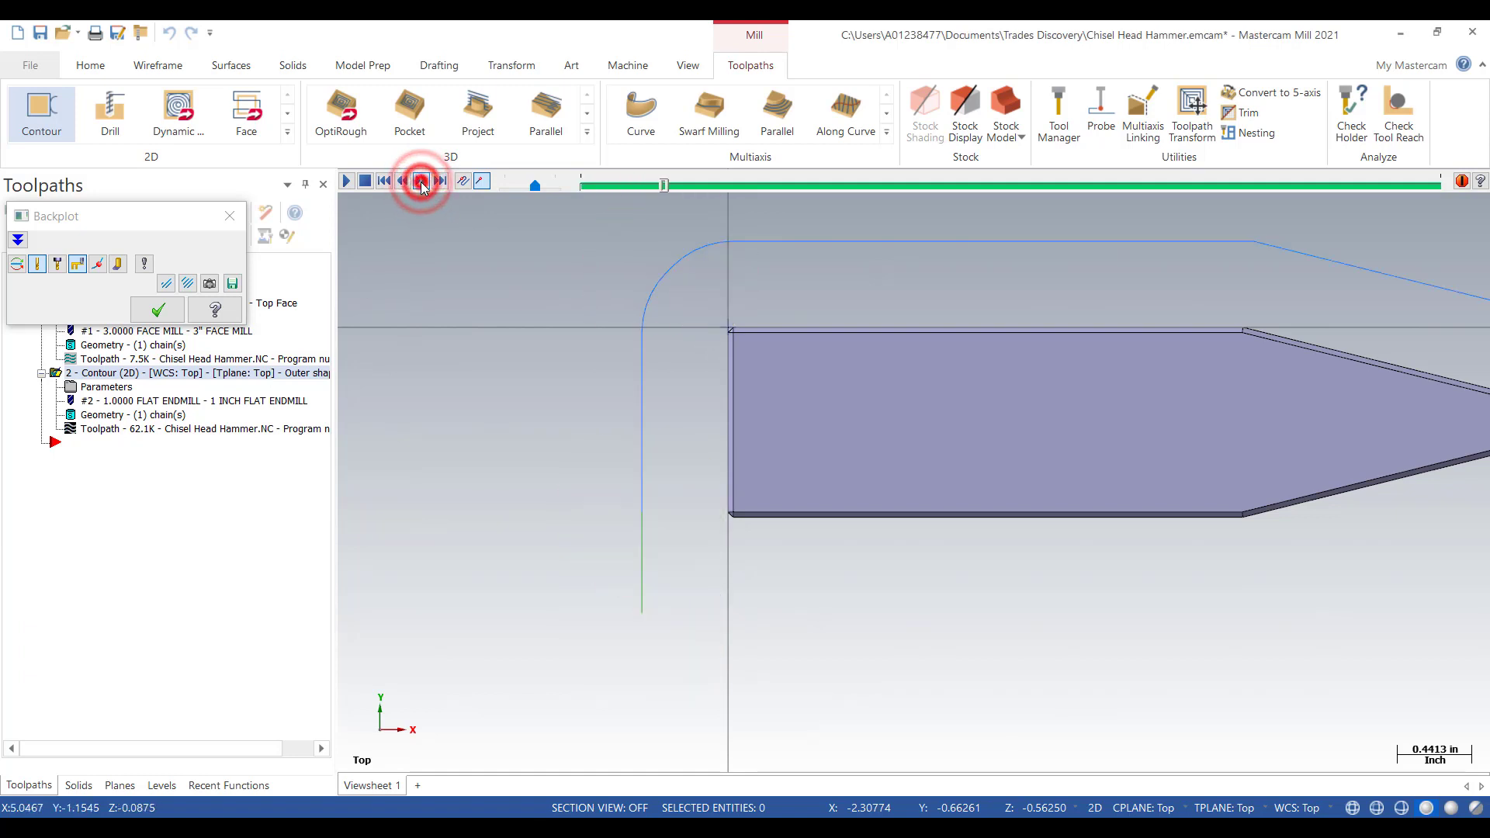
pyautogui.click(421, 184)
pyautogui.click(422, 183)
pyautogui.click(421, 183)
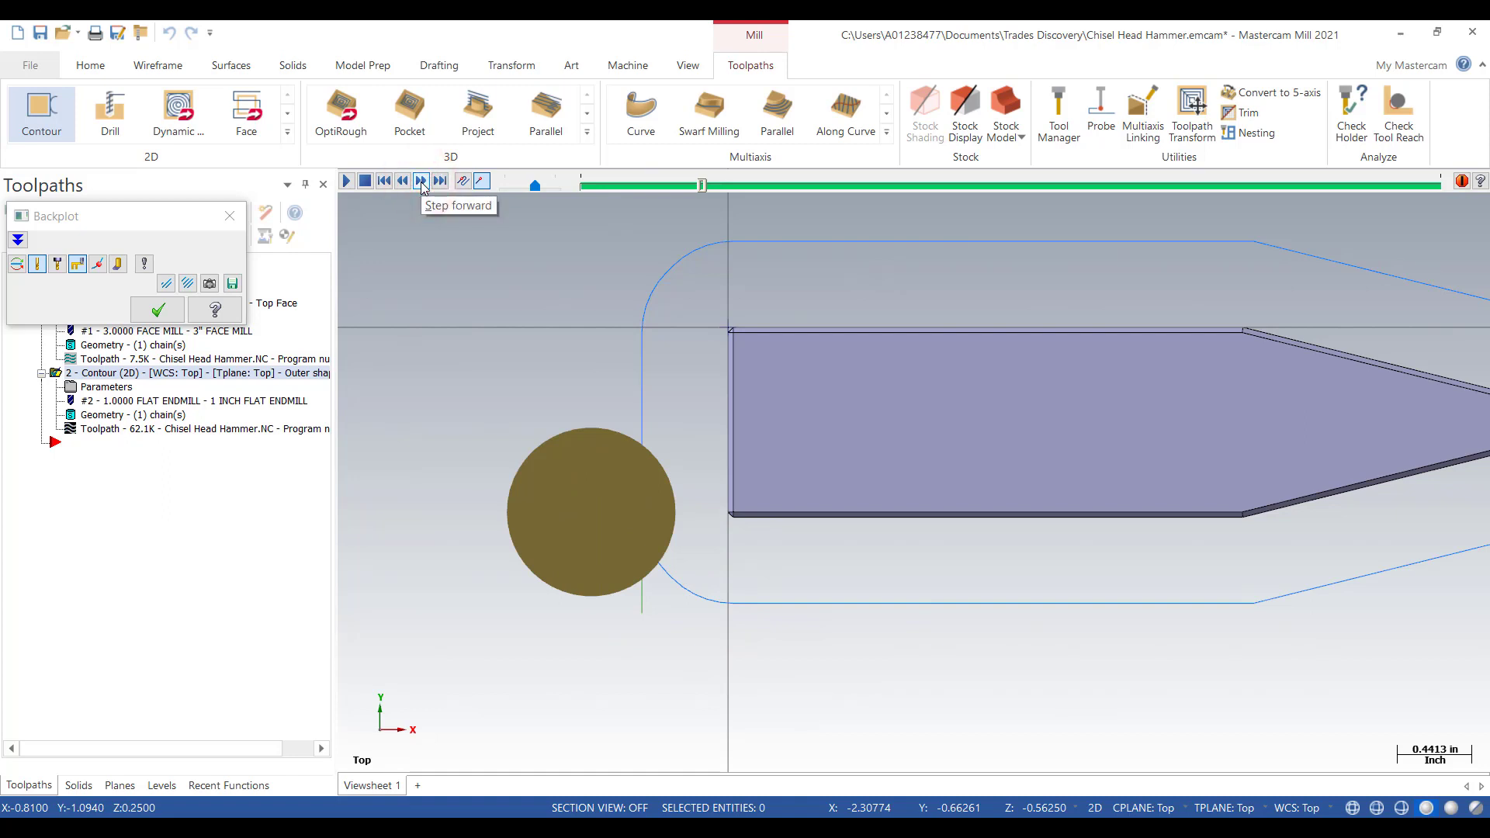
pyautogui.click(421, 183)
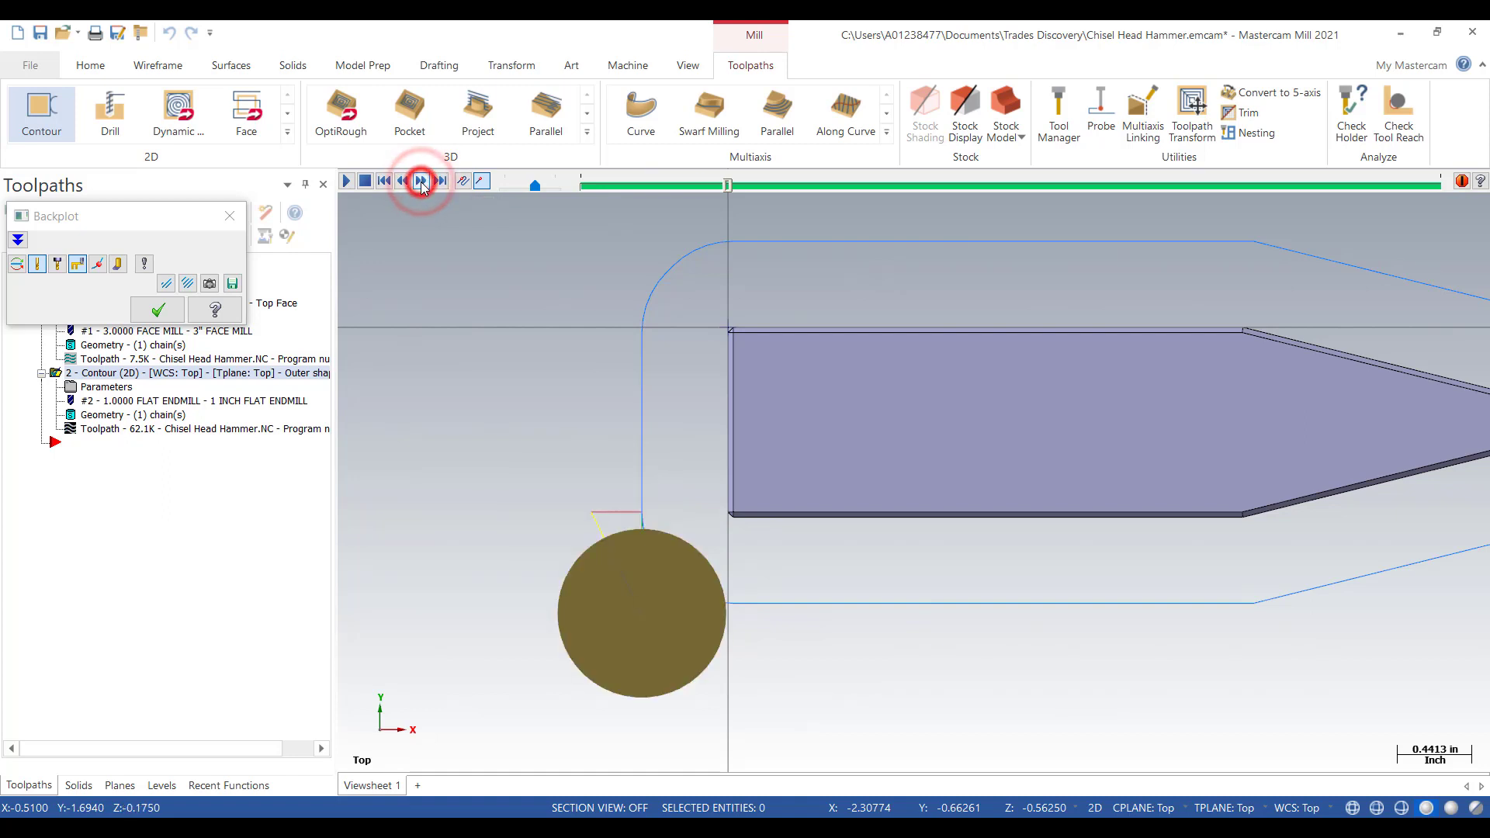
pyautogui.click(421, 183)
pyautogui.click(421, 184)
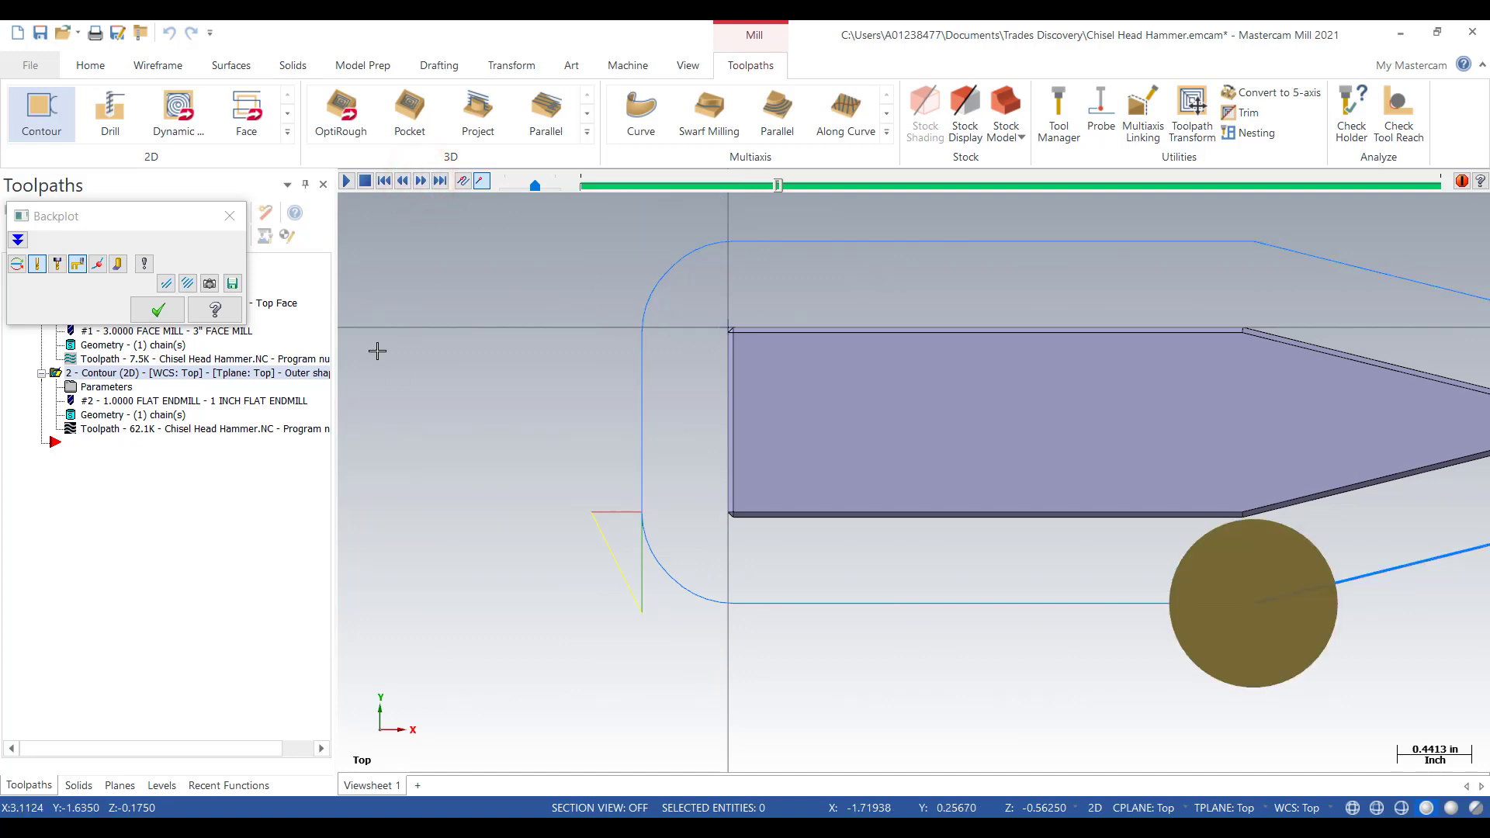
# - Switch to the Isometric view and play the rest of the contour's Backplot through all depth passes
pyautogui.rightClick(749, 239)
pyautogui.click(675, 469)
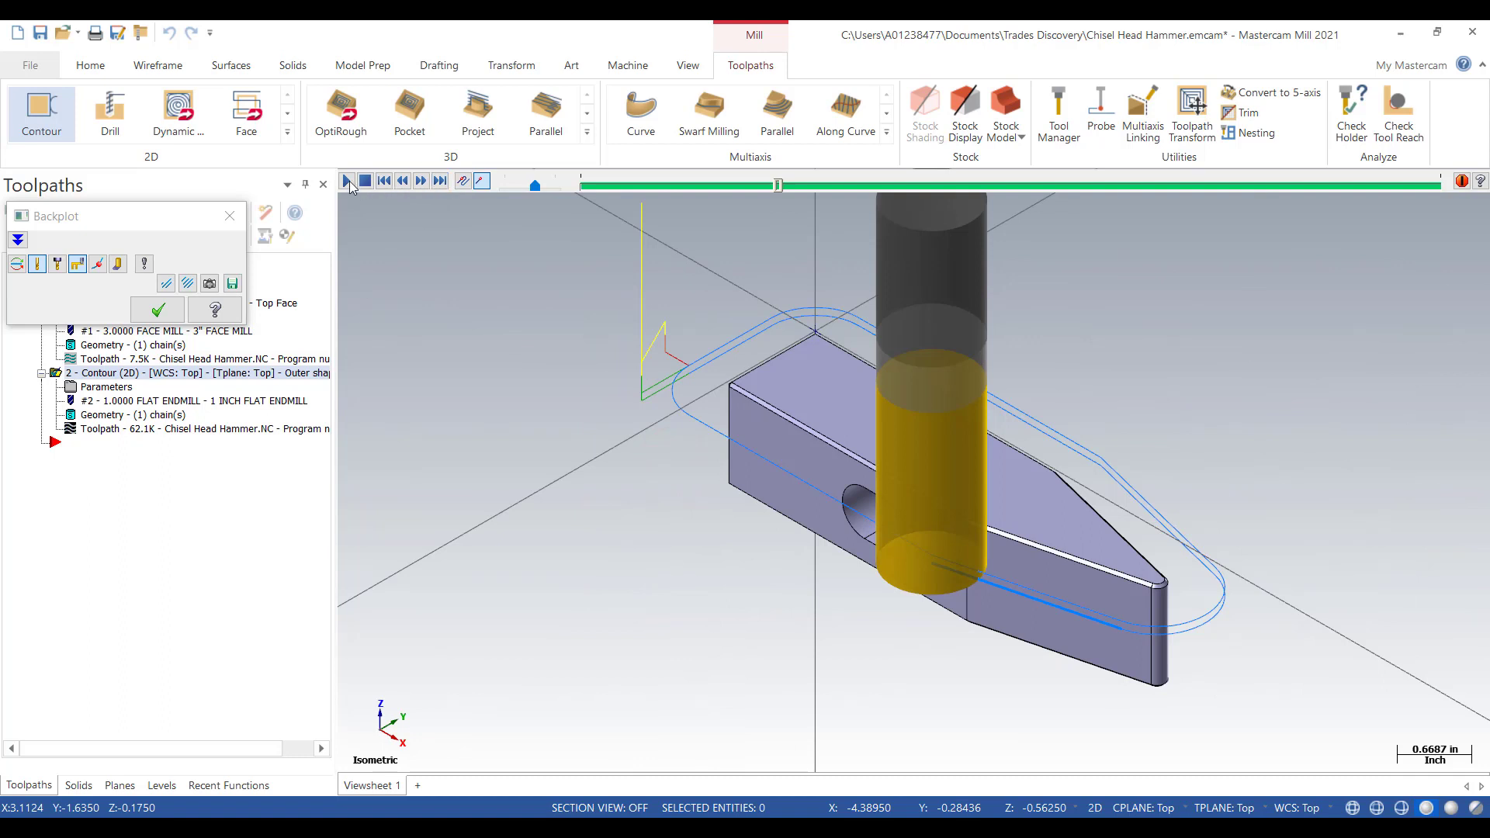
pyautogui.click(349, 184)
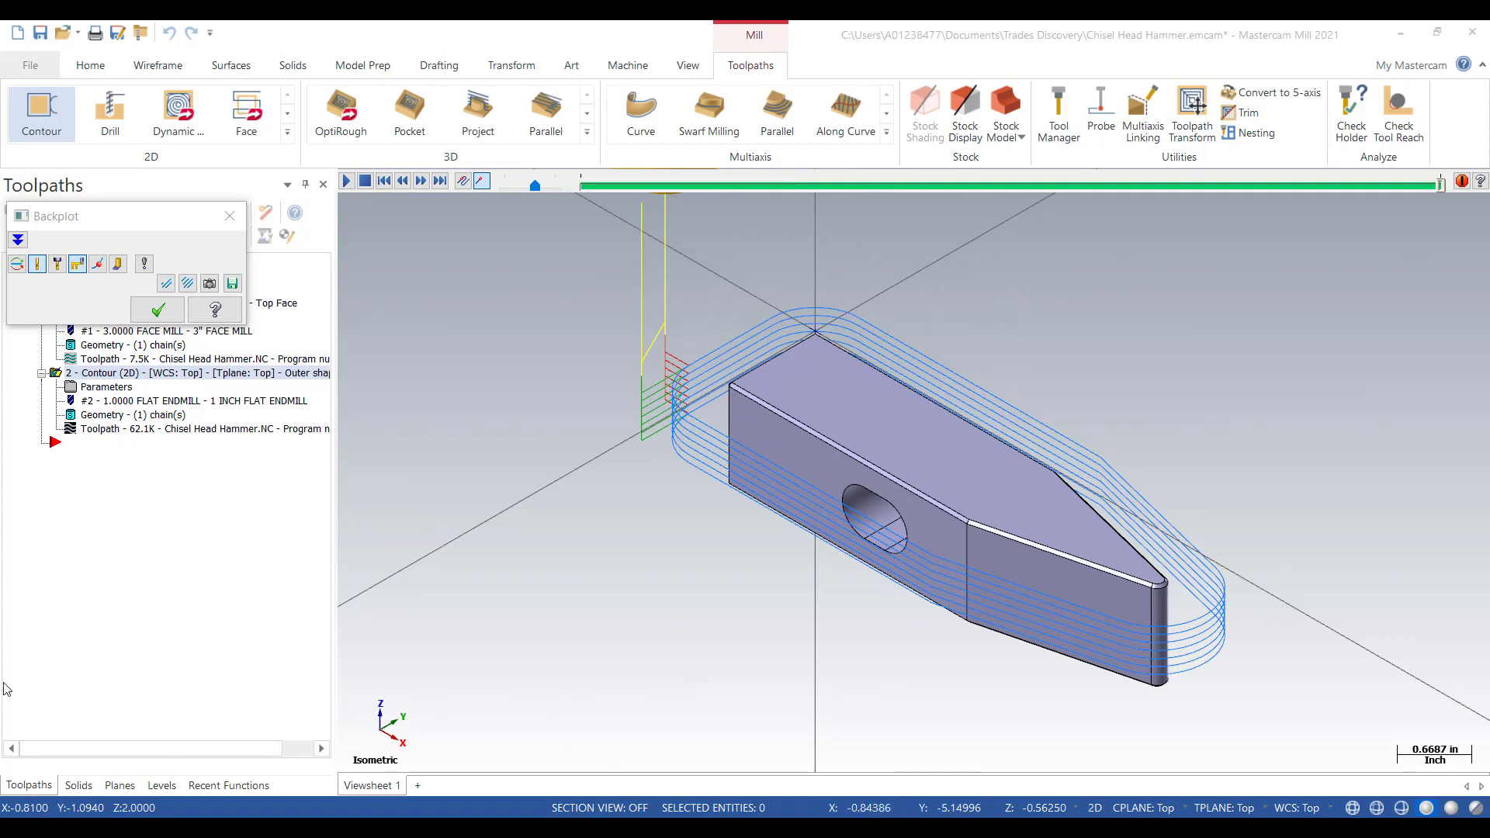
# - Turn on all levels to show the vise and examine the contour's deepest pass against the vise jaws in the Front view
pyautogui.click(161, 785)
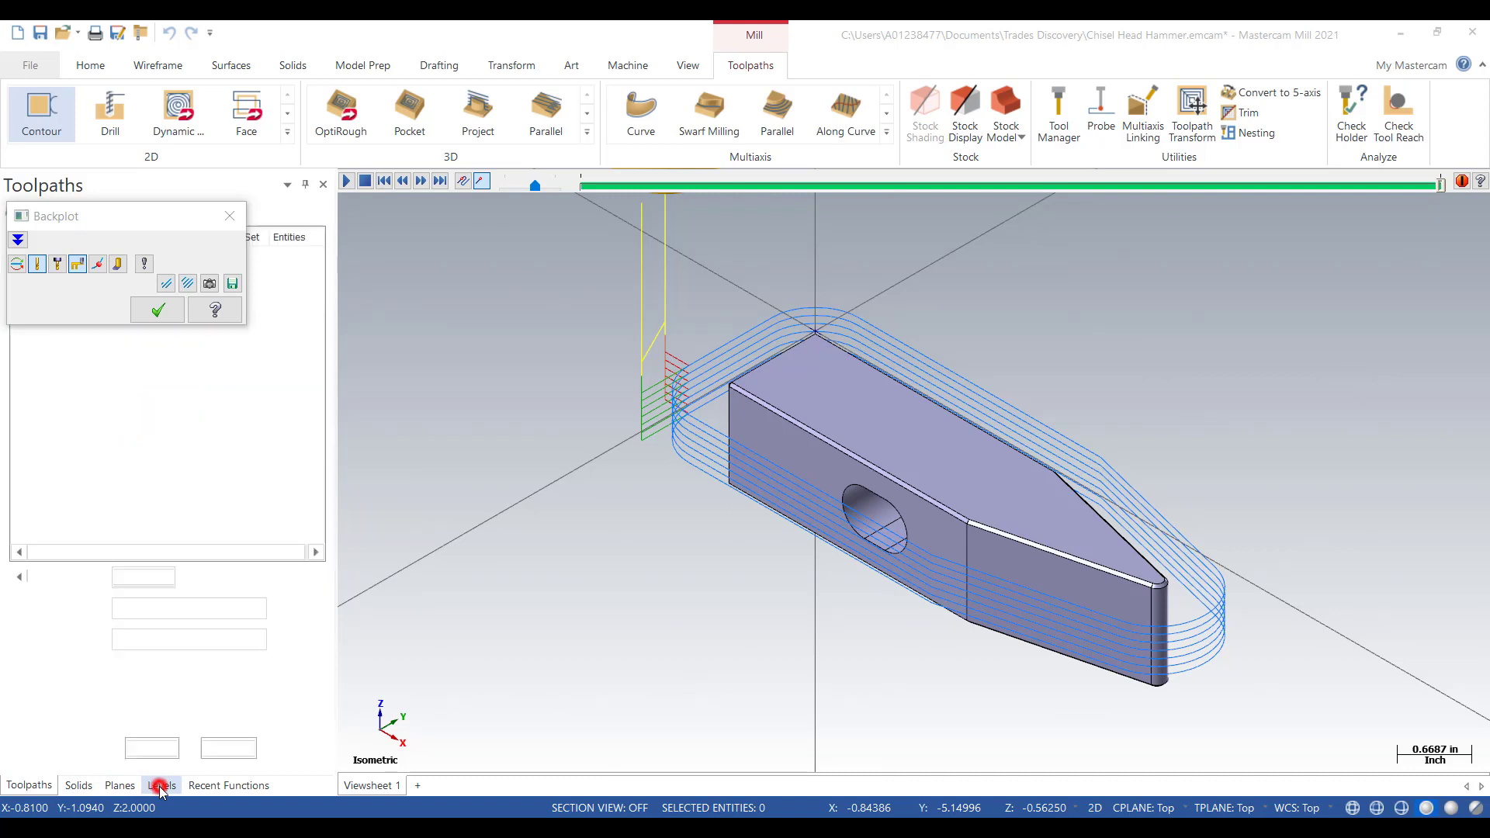
pyautogui.moveTo(166, 218); pyautogui.dragTo(492, 222)
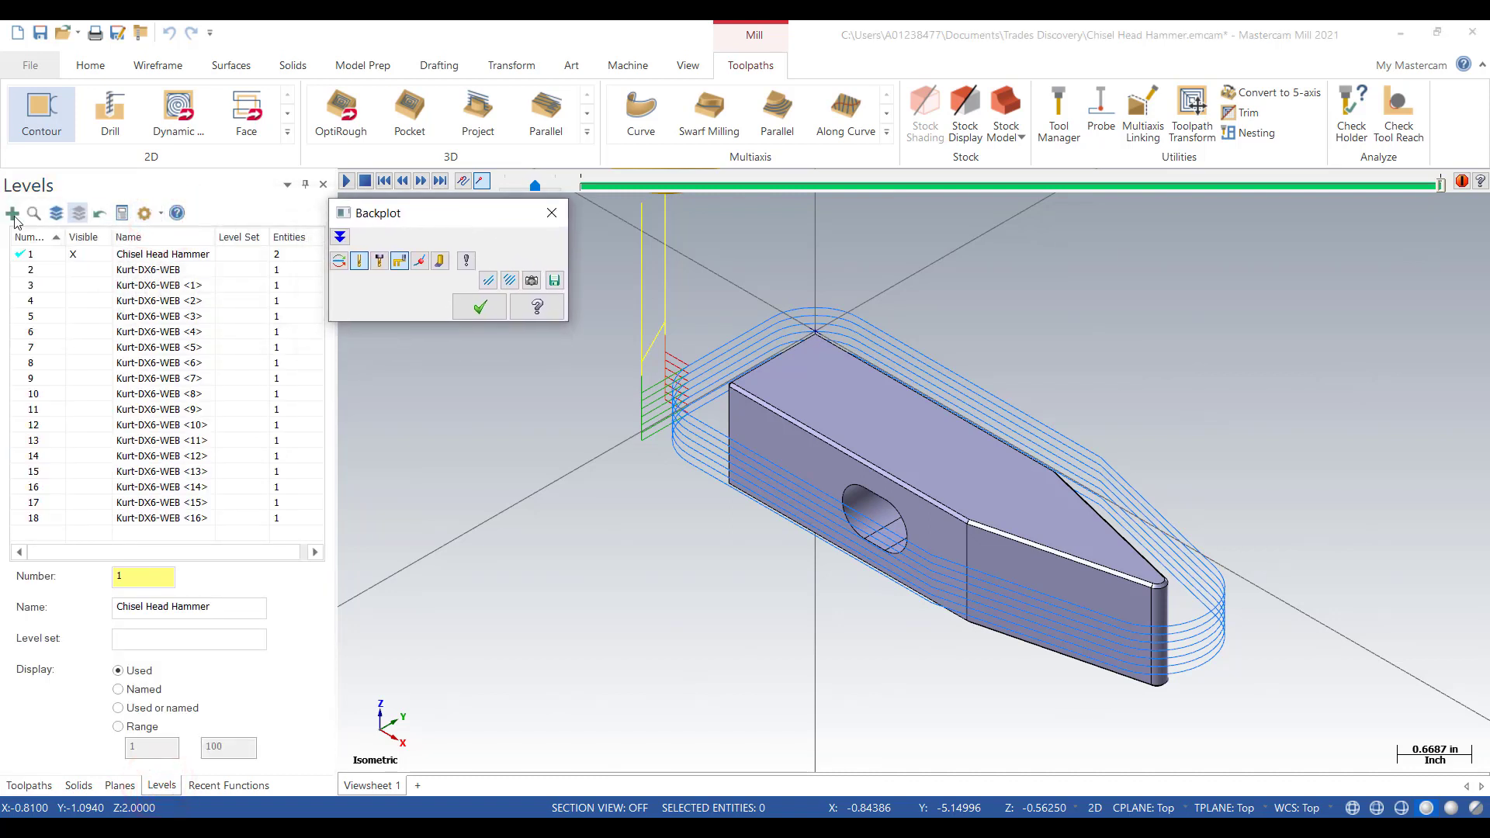
pyautogui.click(55, 214)
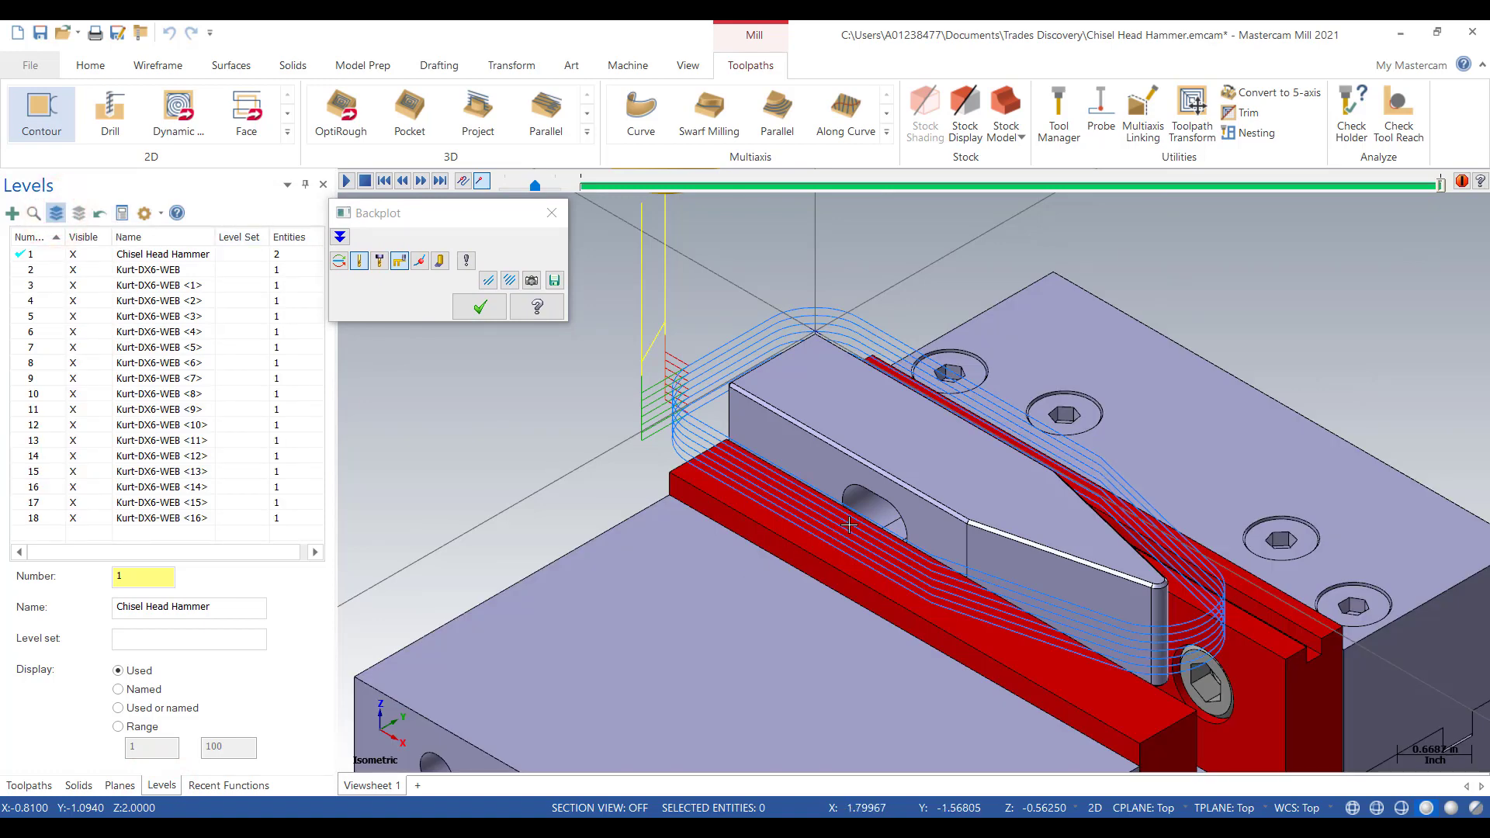
pyautogui.scroll(-3, 863, 486)
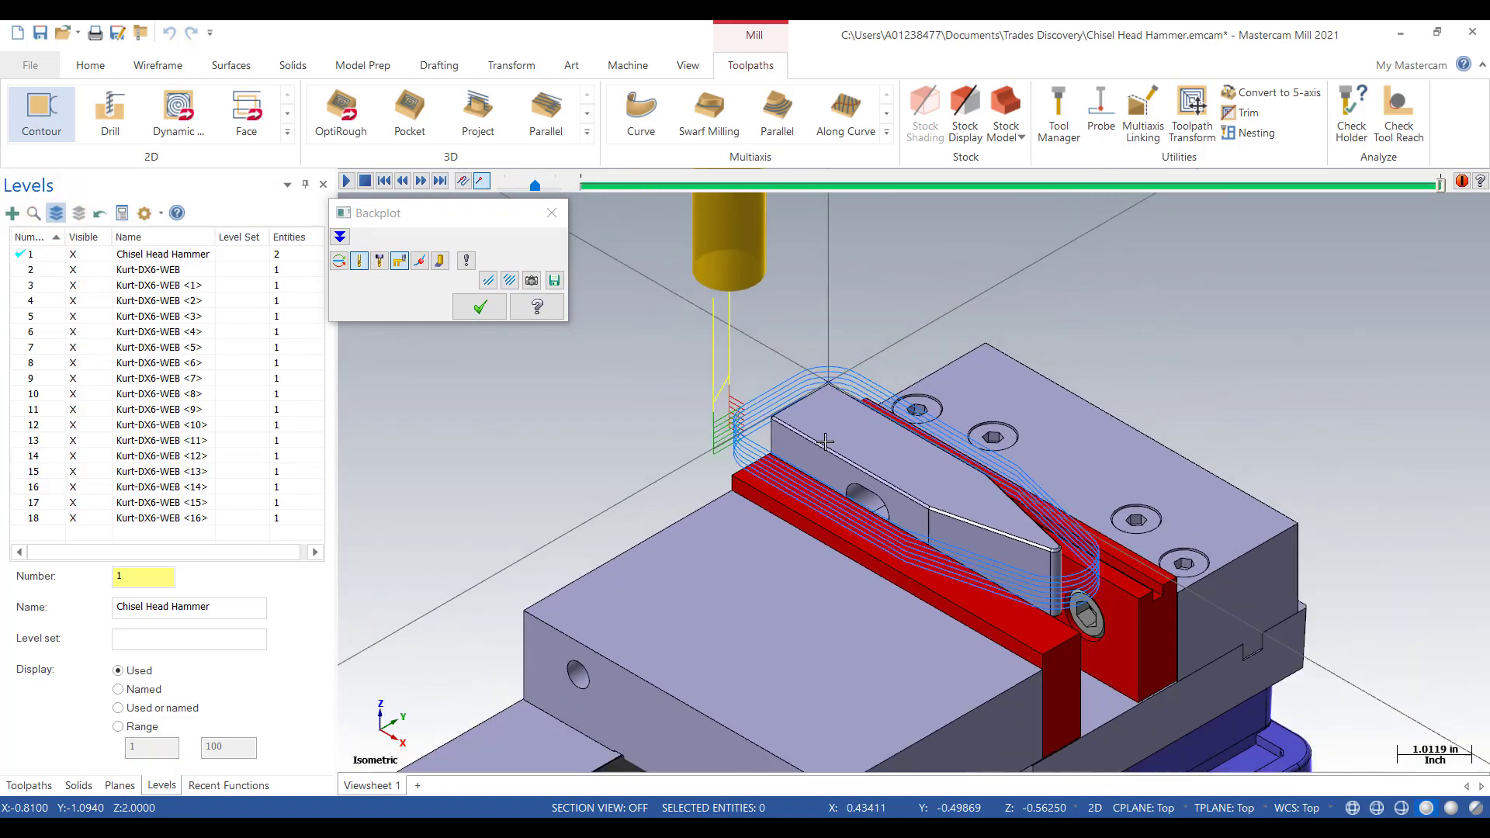
pyautogui.rightClick(1155, 322)
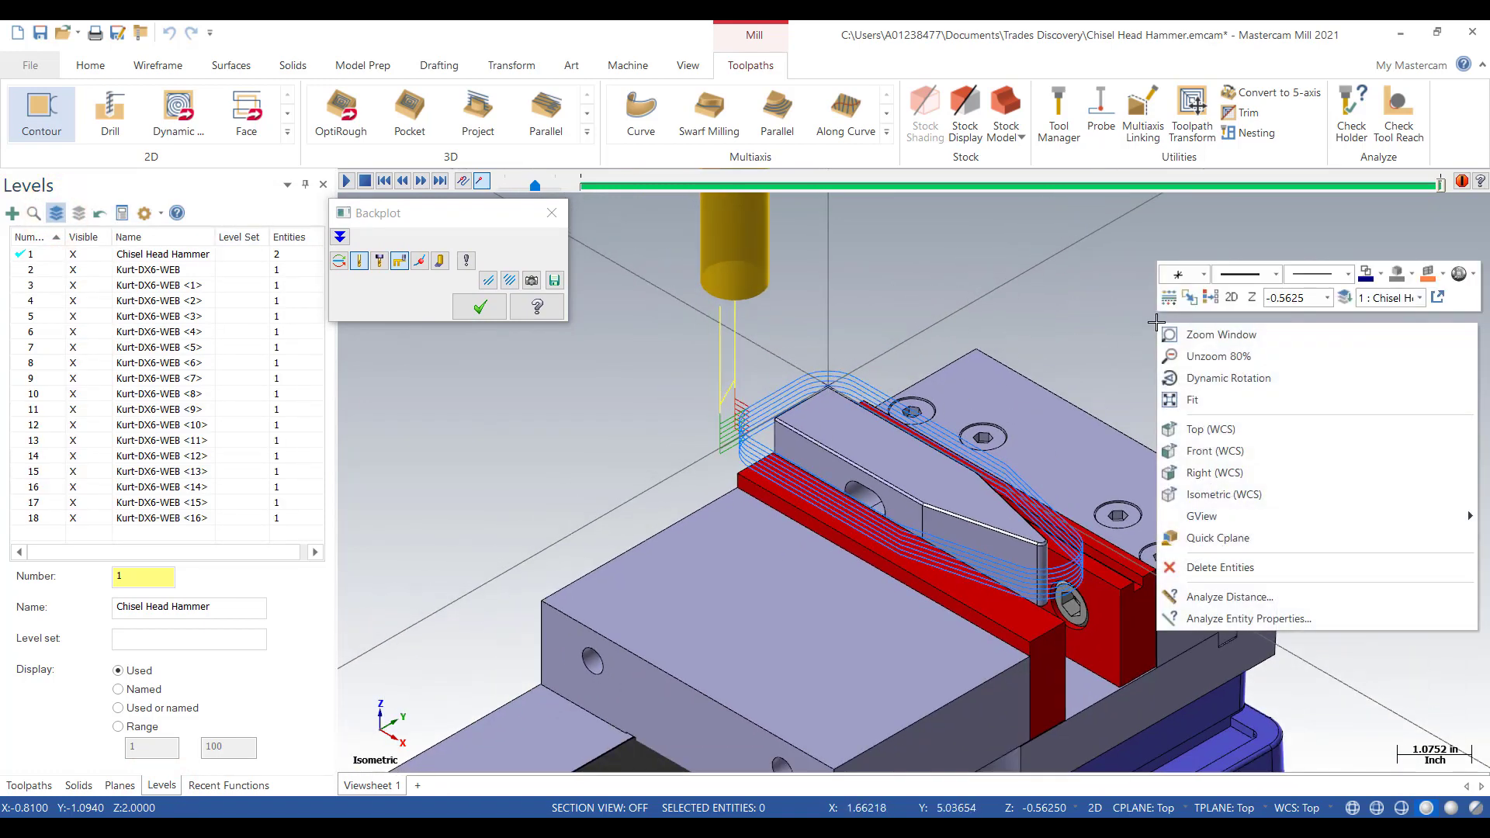
pyautogui.click(1223, 450)
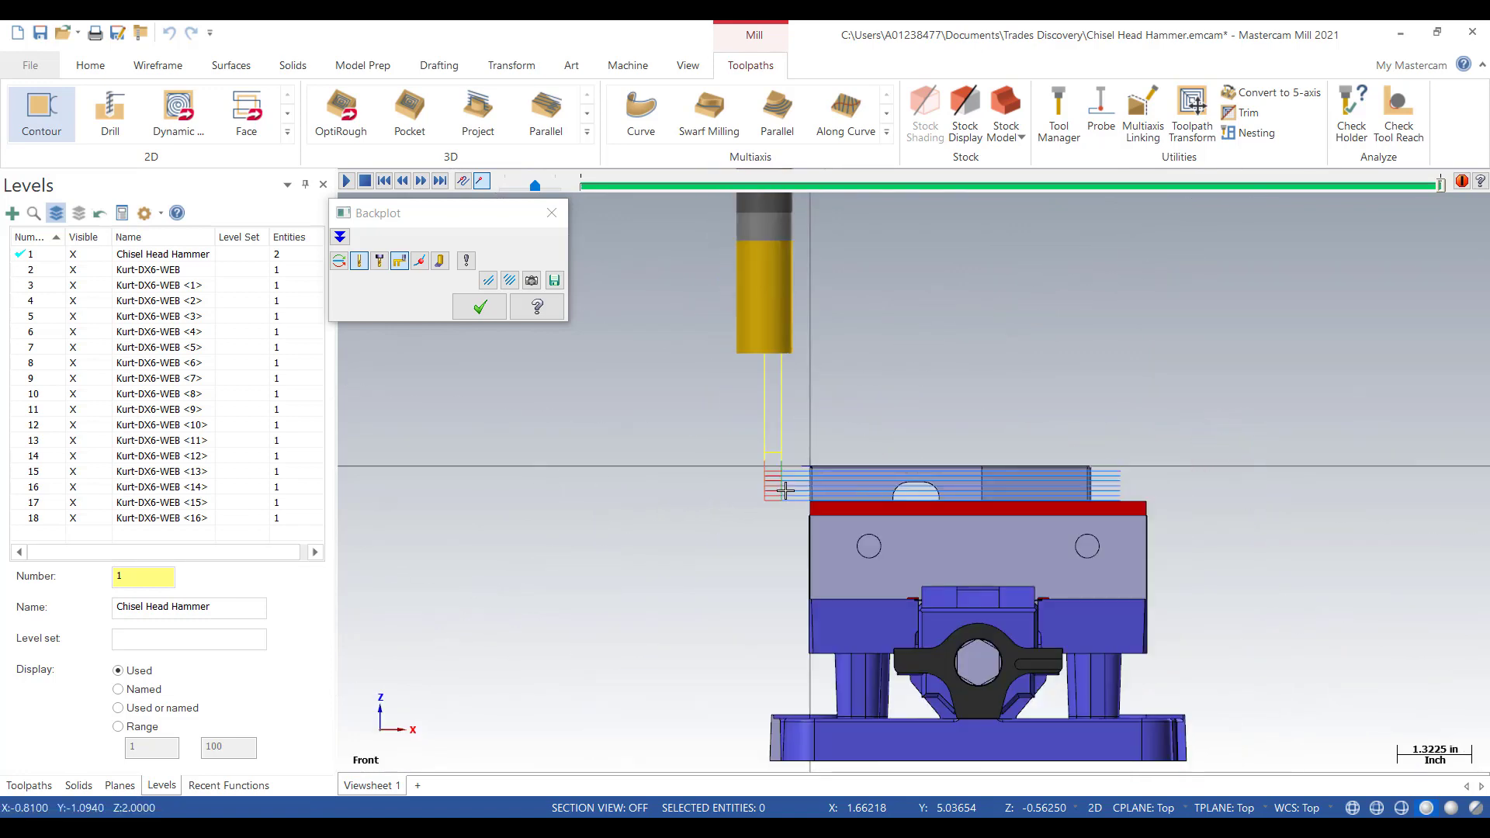
pyautogui.scroll(2, 785, 491)
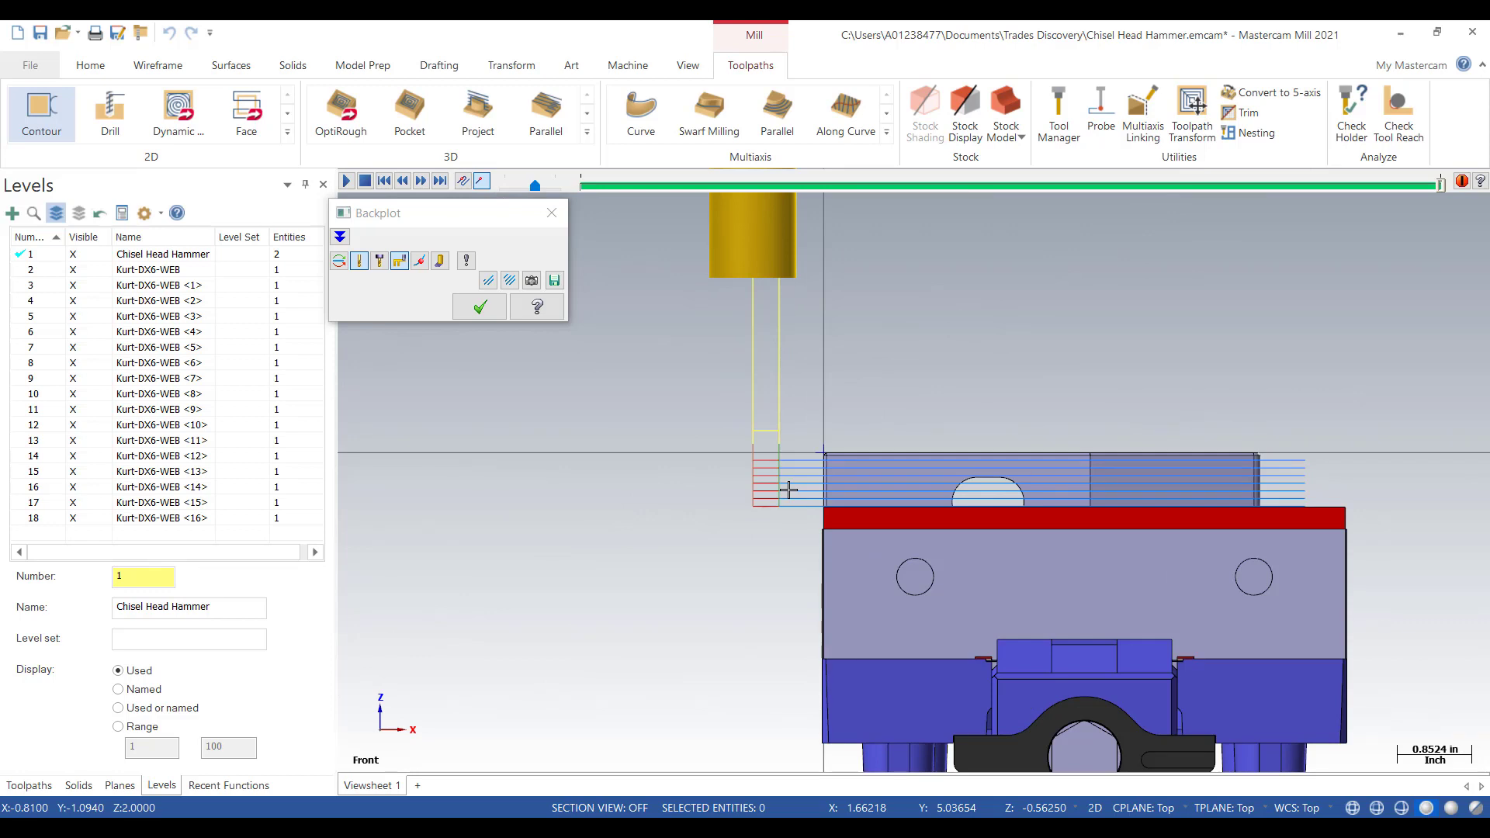
pyautogui.scroll(6, 836, 515)
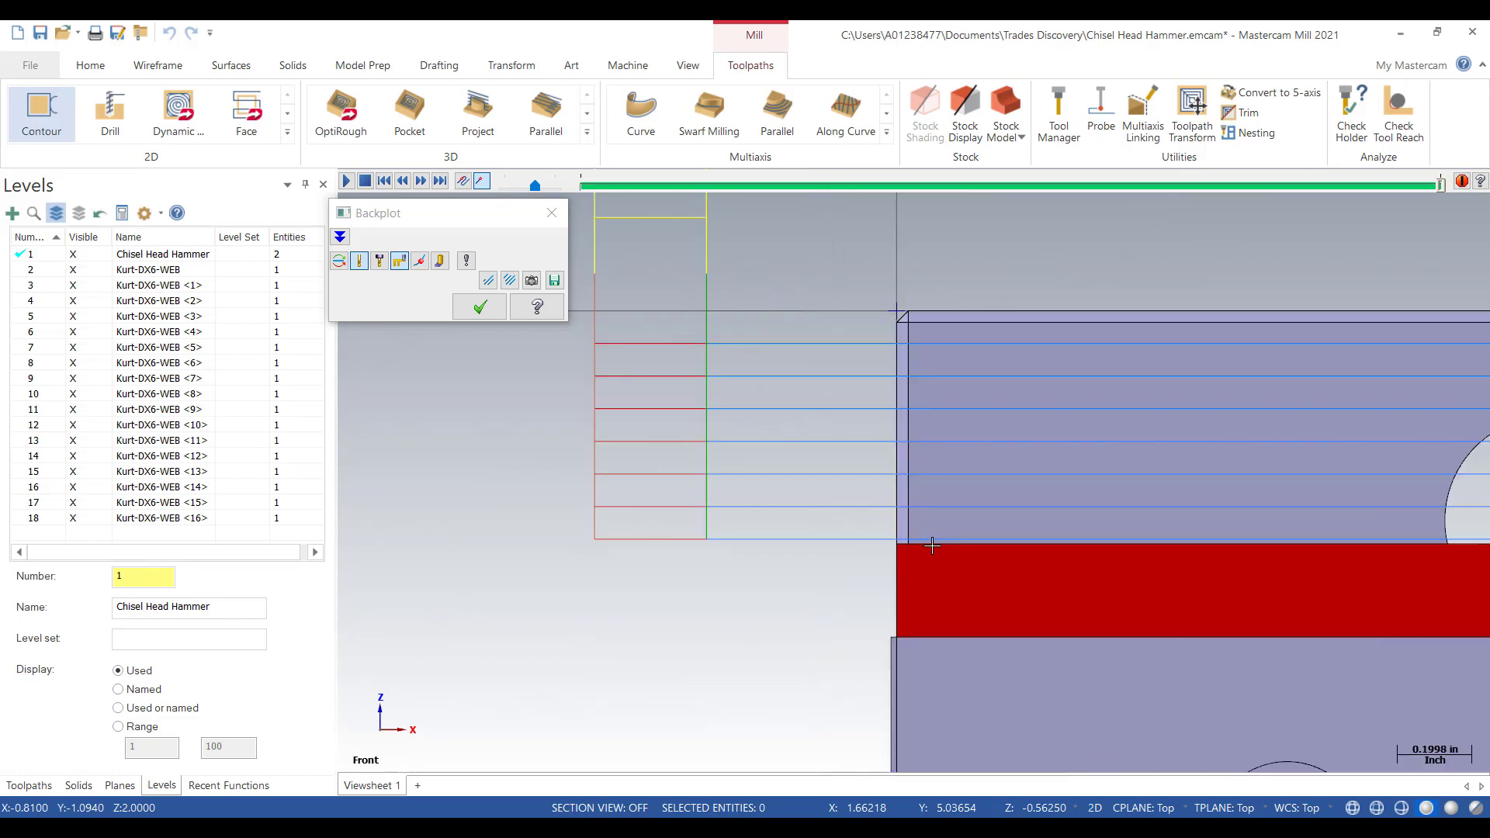
pyautogui.scroll(1, 932, 546)
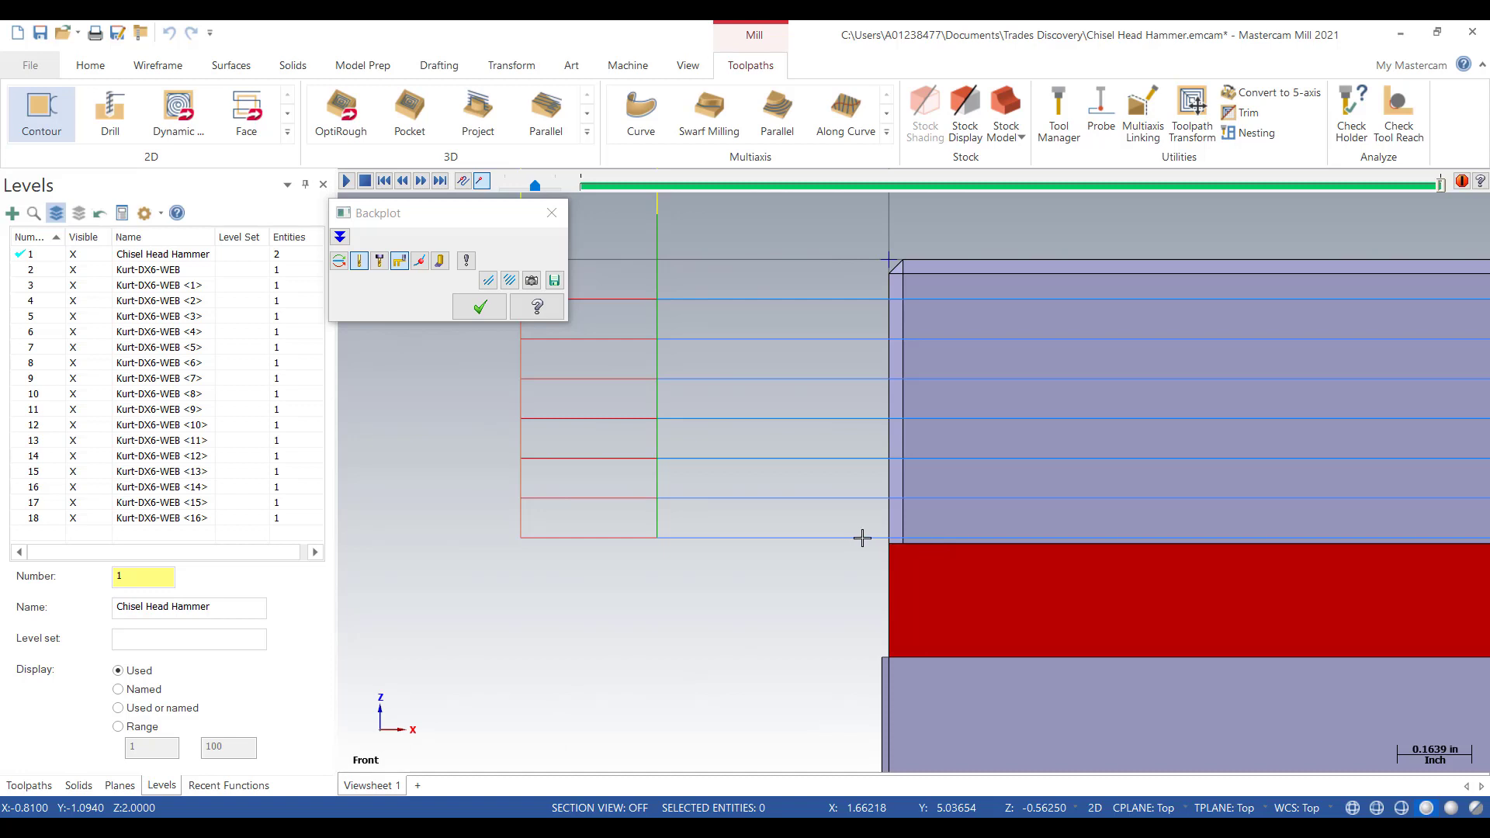
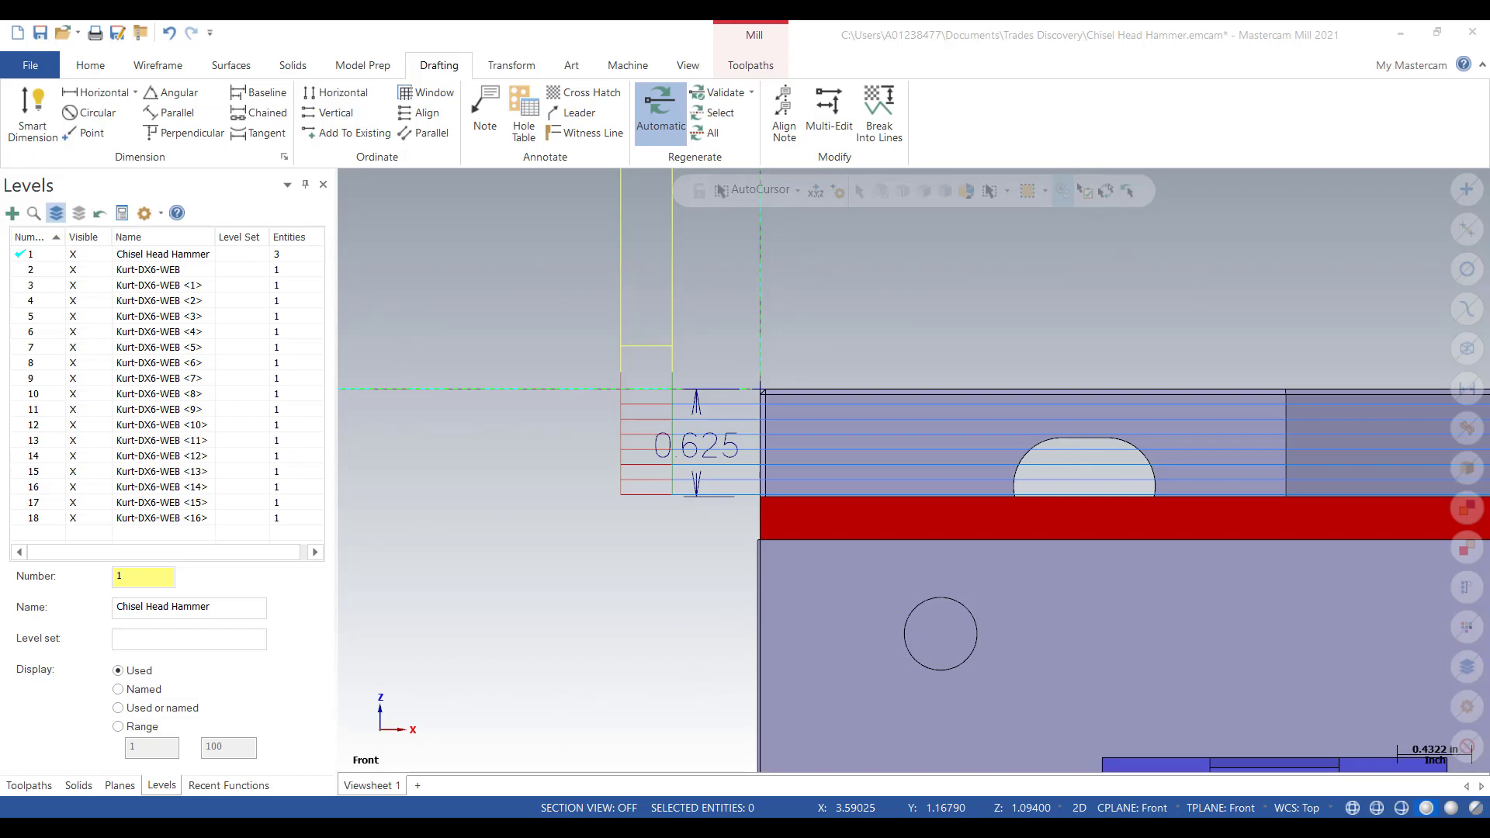
# - Return to the Isometric view and hide all the vise levels, leaving only the Chisel Head Hammer level visible
pyautogui.rightClick(958, 309)
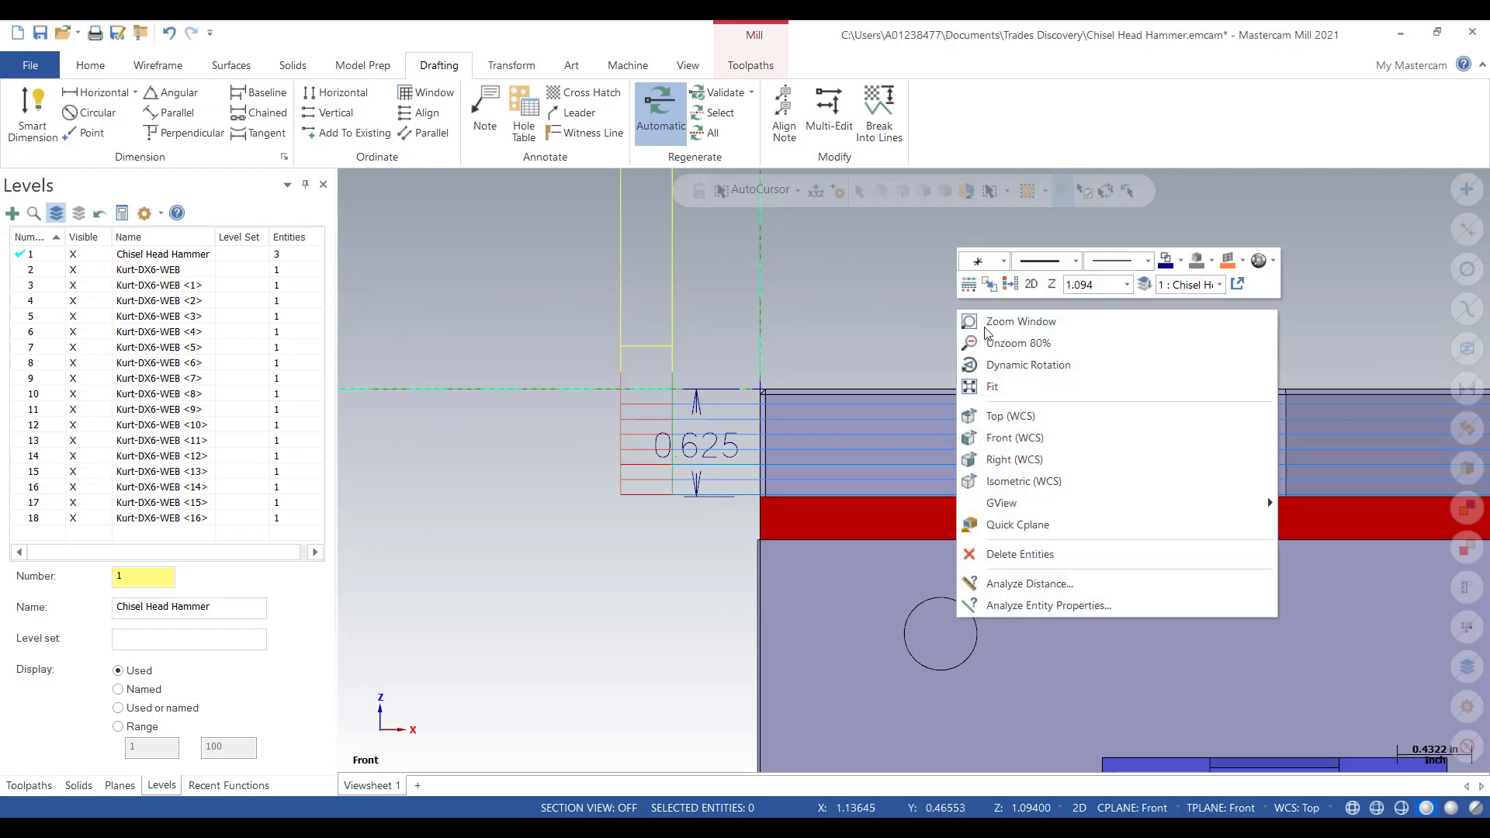
pyautogui.click(1026, 480)
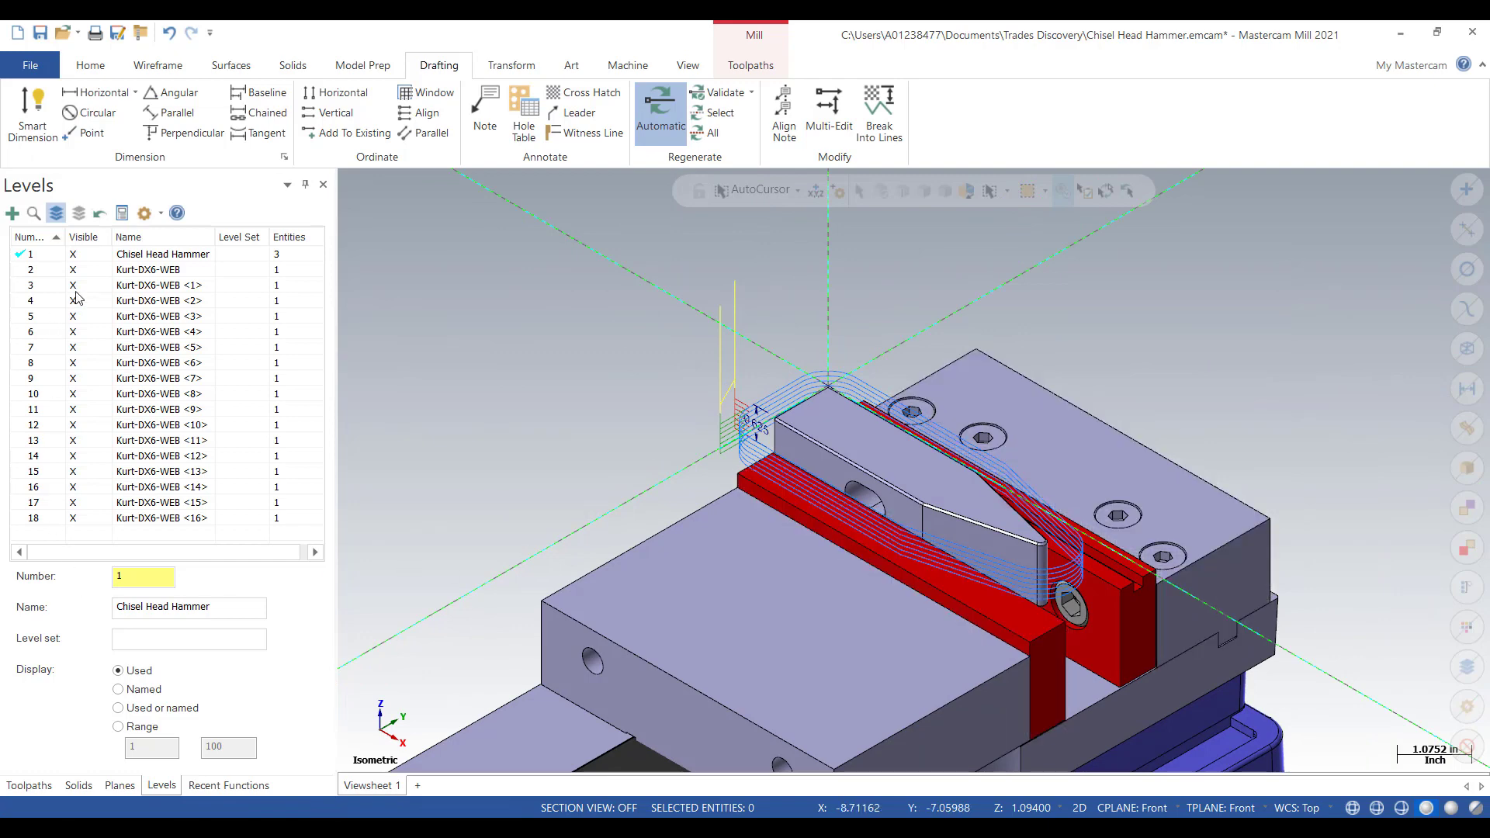
pyautogui.click(76, 213)
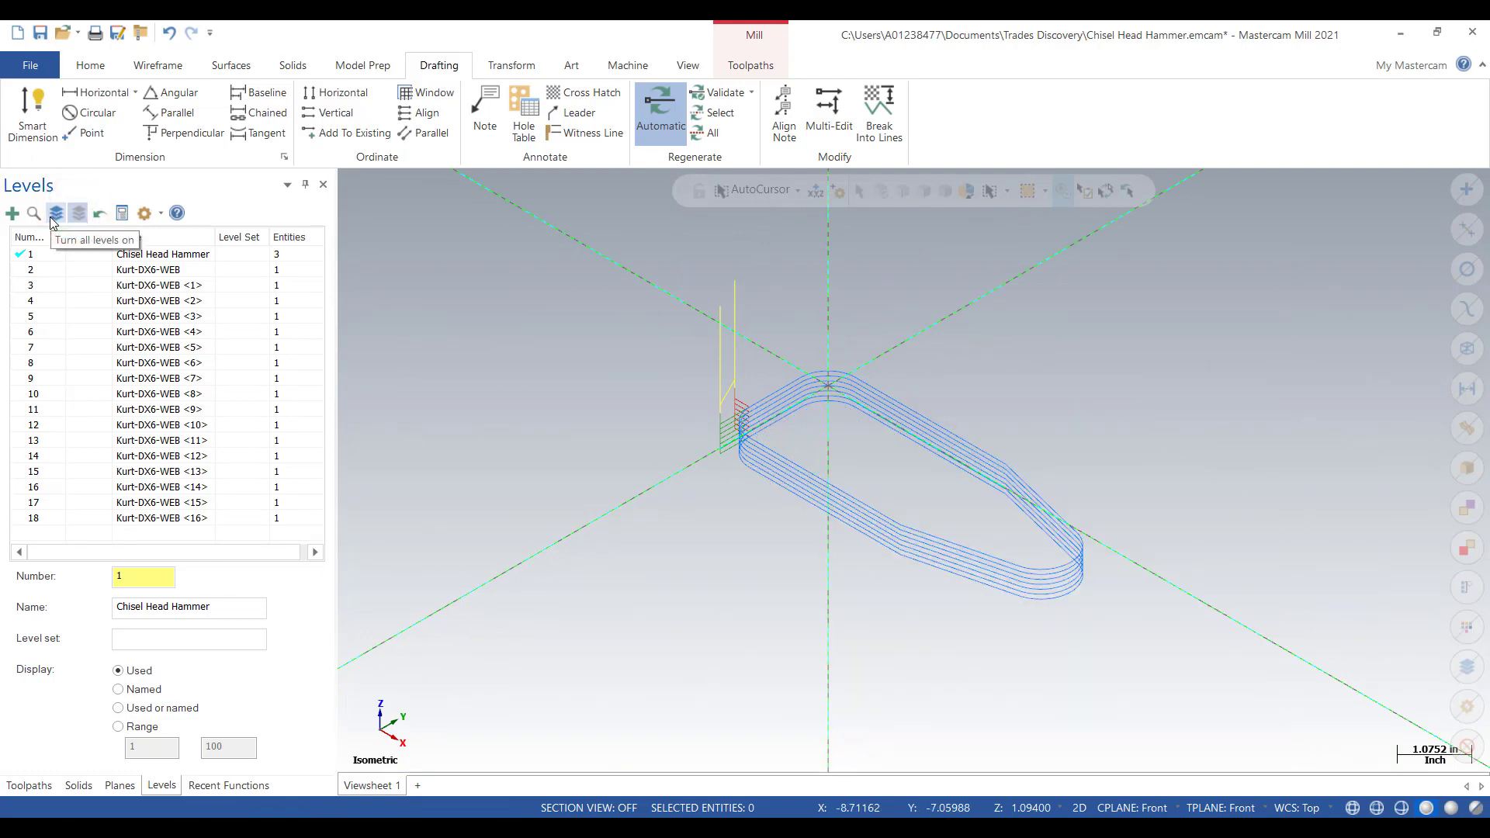
pyautogui.click(72, 254)
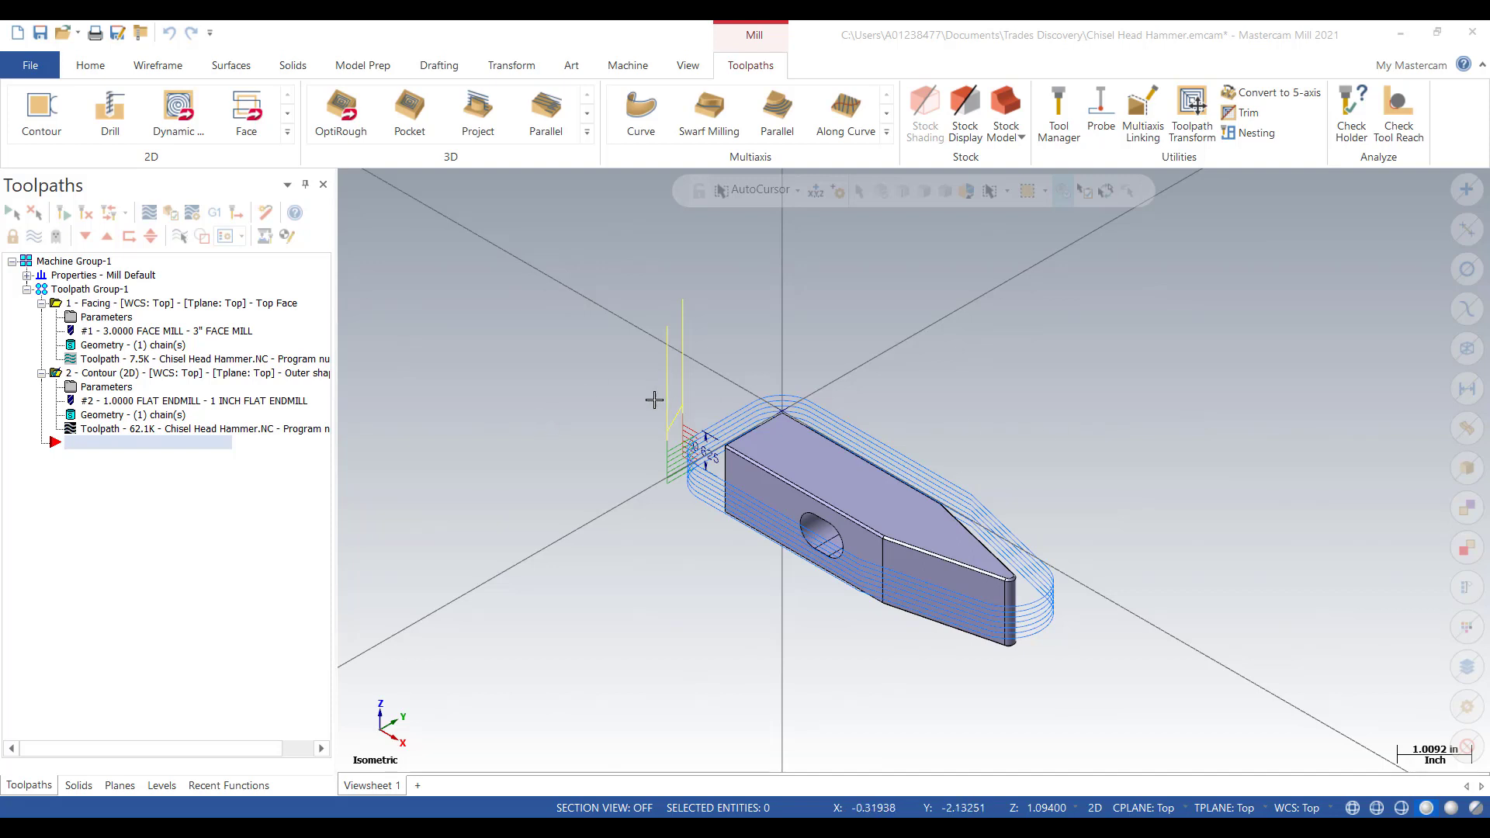
# - Hide the outer-shape contour's toolpath display and paste a copy of the operation after it in Toolpath Group-1
pyautogui.click(56, 375)
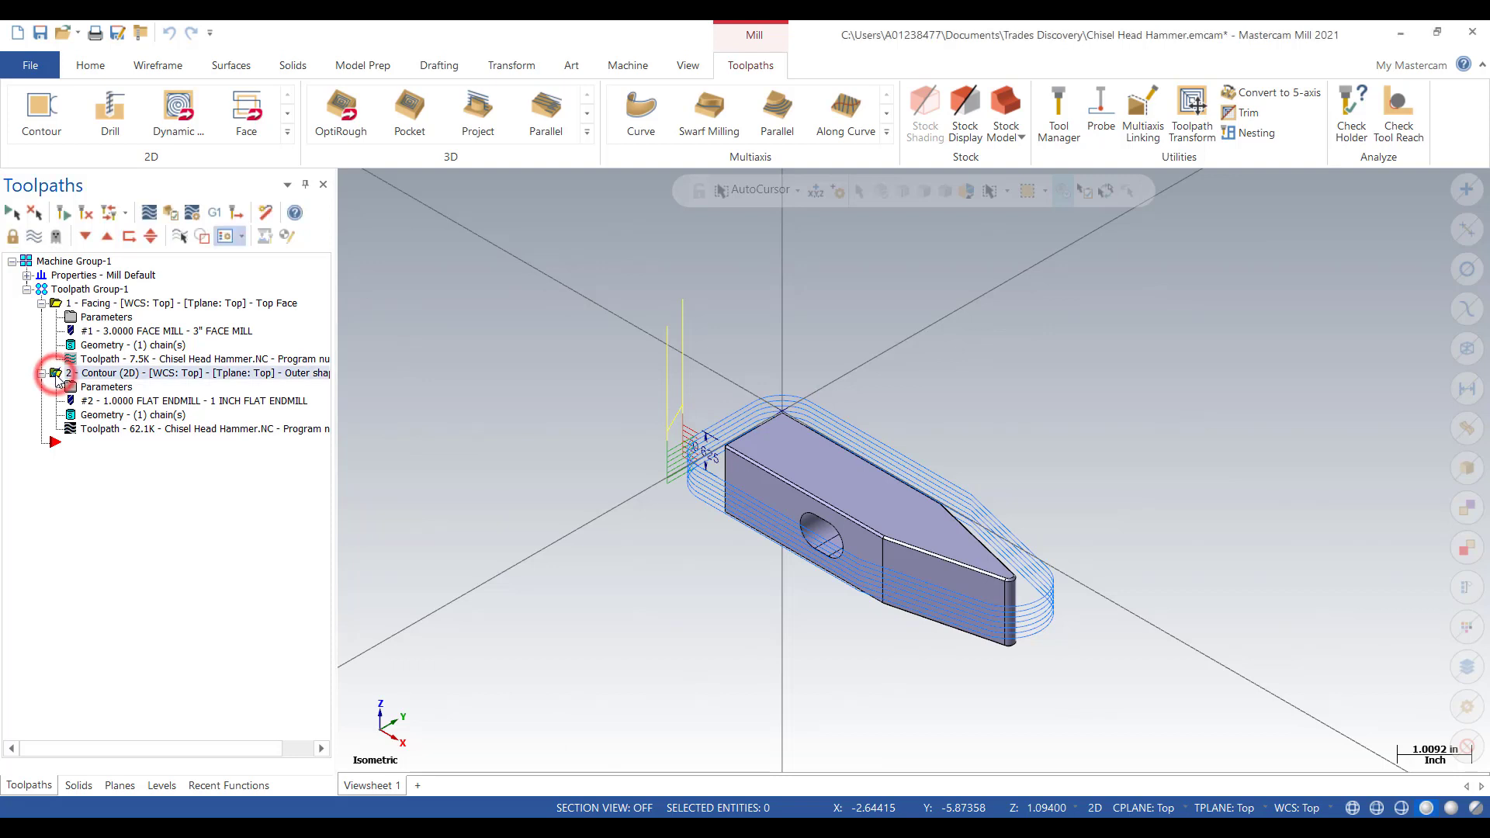
pyautogui.click(34, 236)
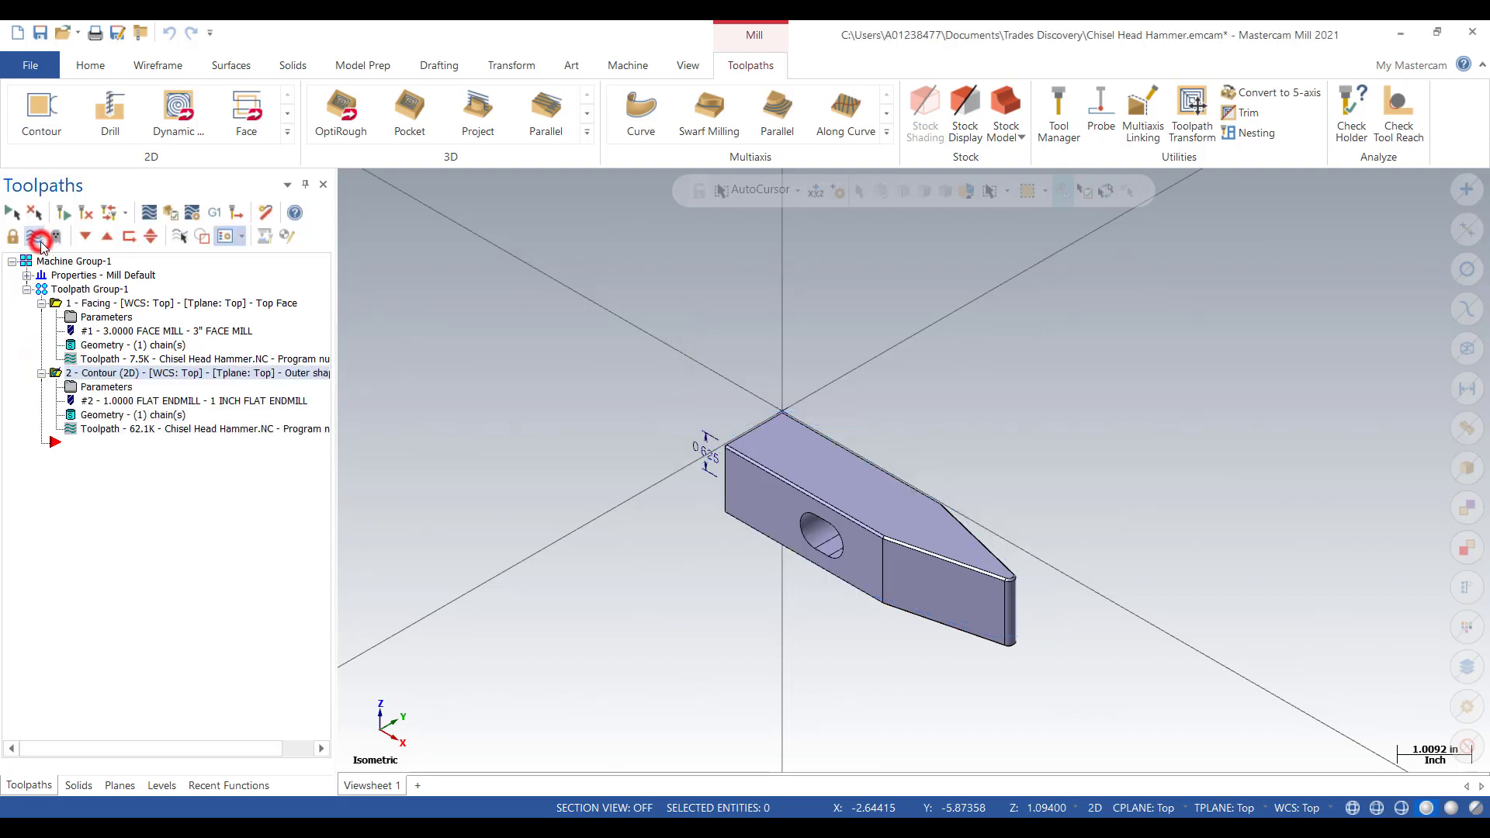
pyautogui.rightClick(57, 378)
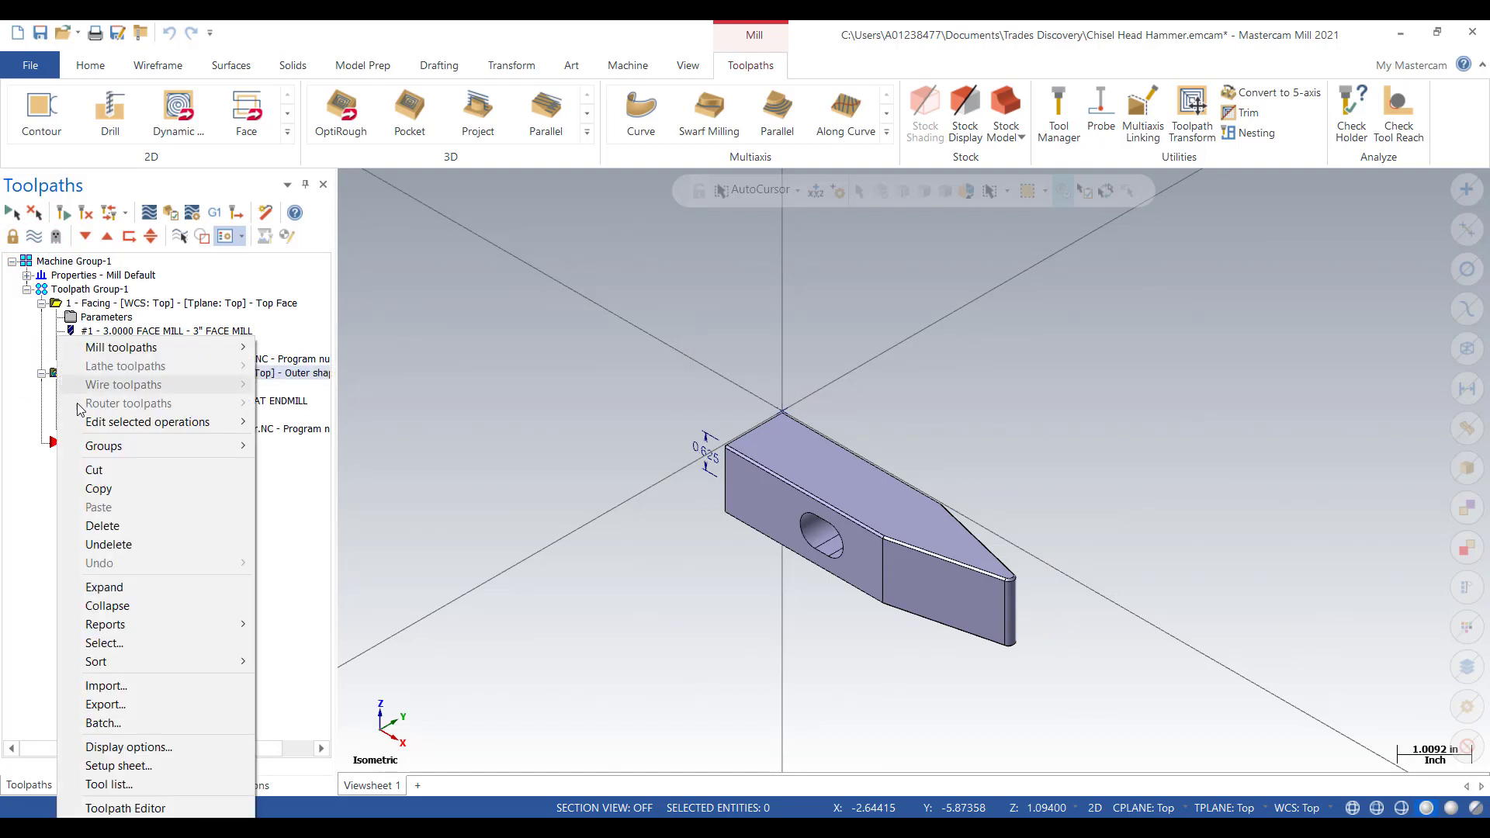
pyautogui.click(99, 489)
pyautogui.click(77, 449)
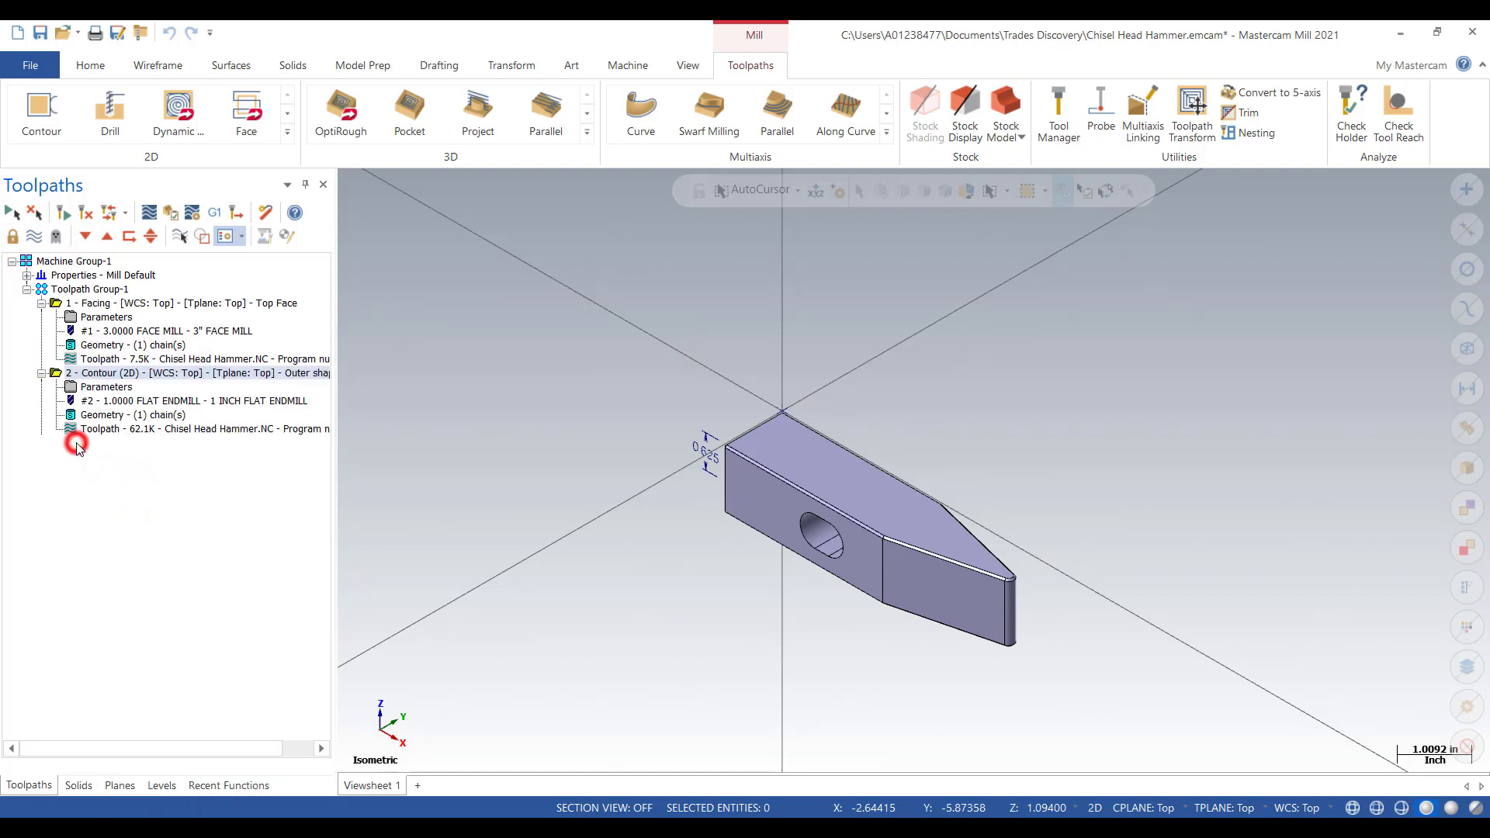
pyautogui.rightClick(77, 449)
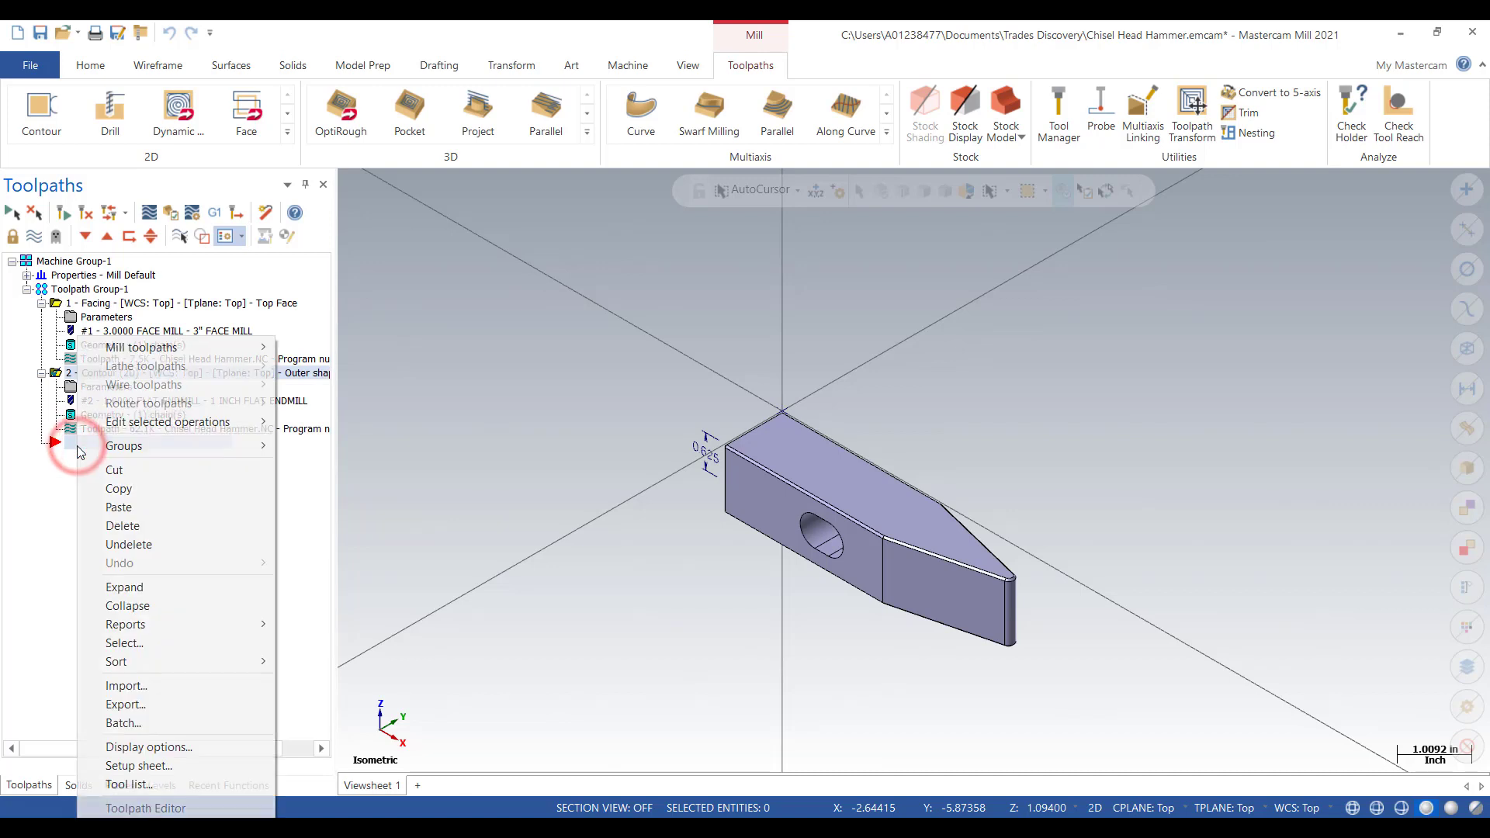
pyautogui.click(148, 510)
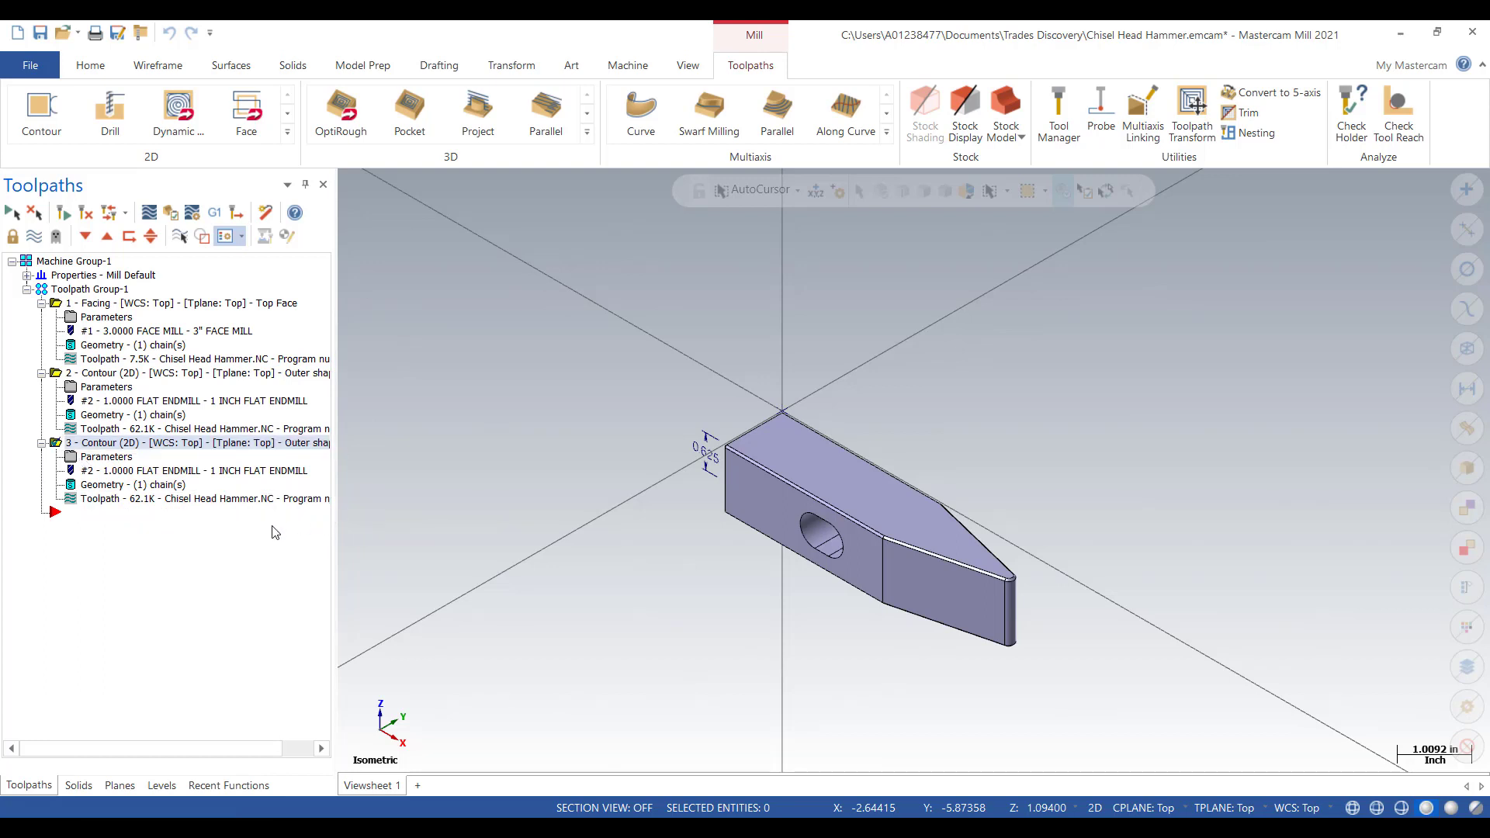
# - Open the copied contour's parameters and assign it the 1/2 flat endmill from the Mill_Inch tool library
pyautogui.click(72, 459)
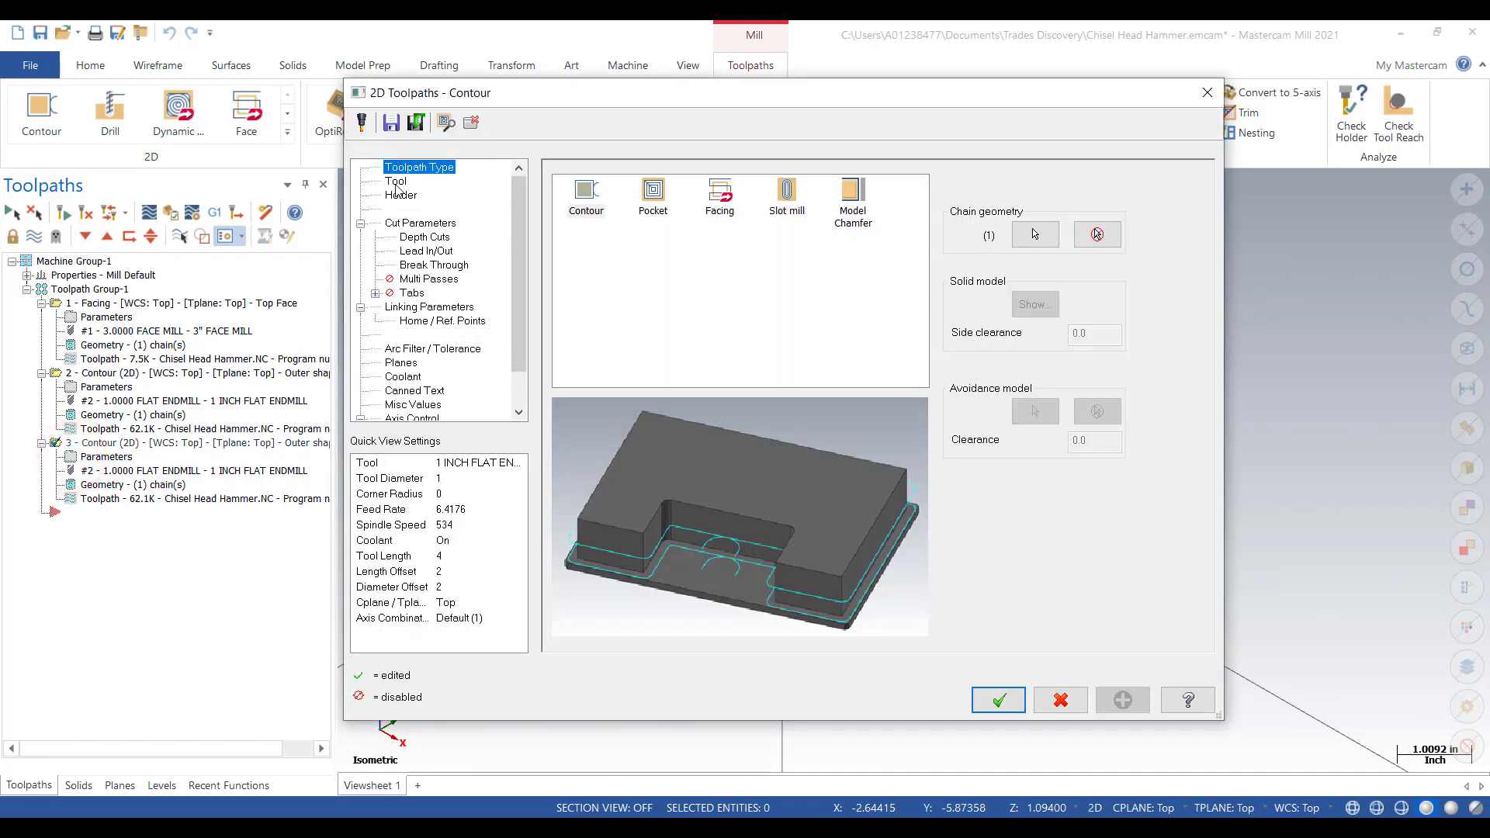
pyautogui.click(395, 183)
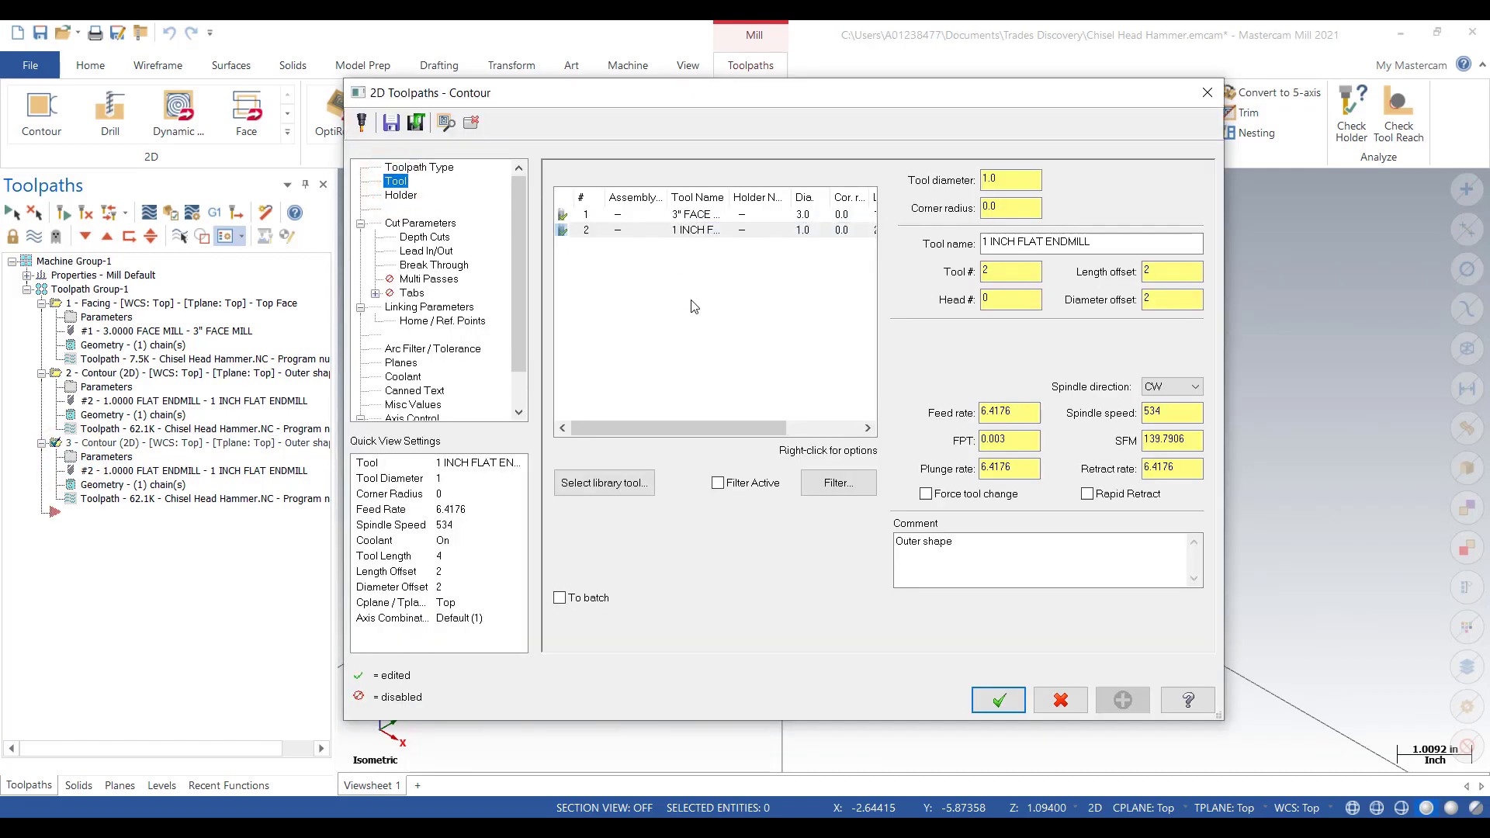
pyautogui.click(609, 484)
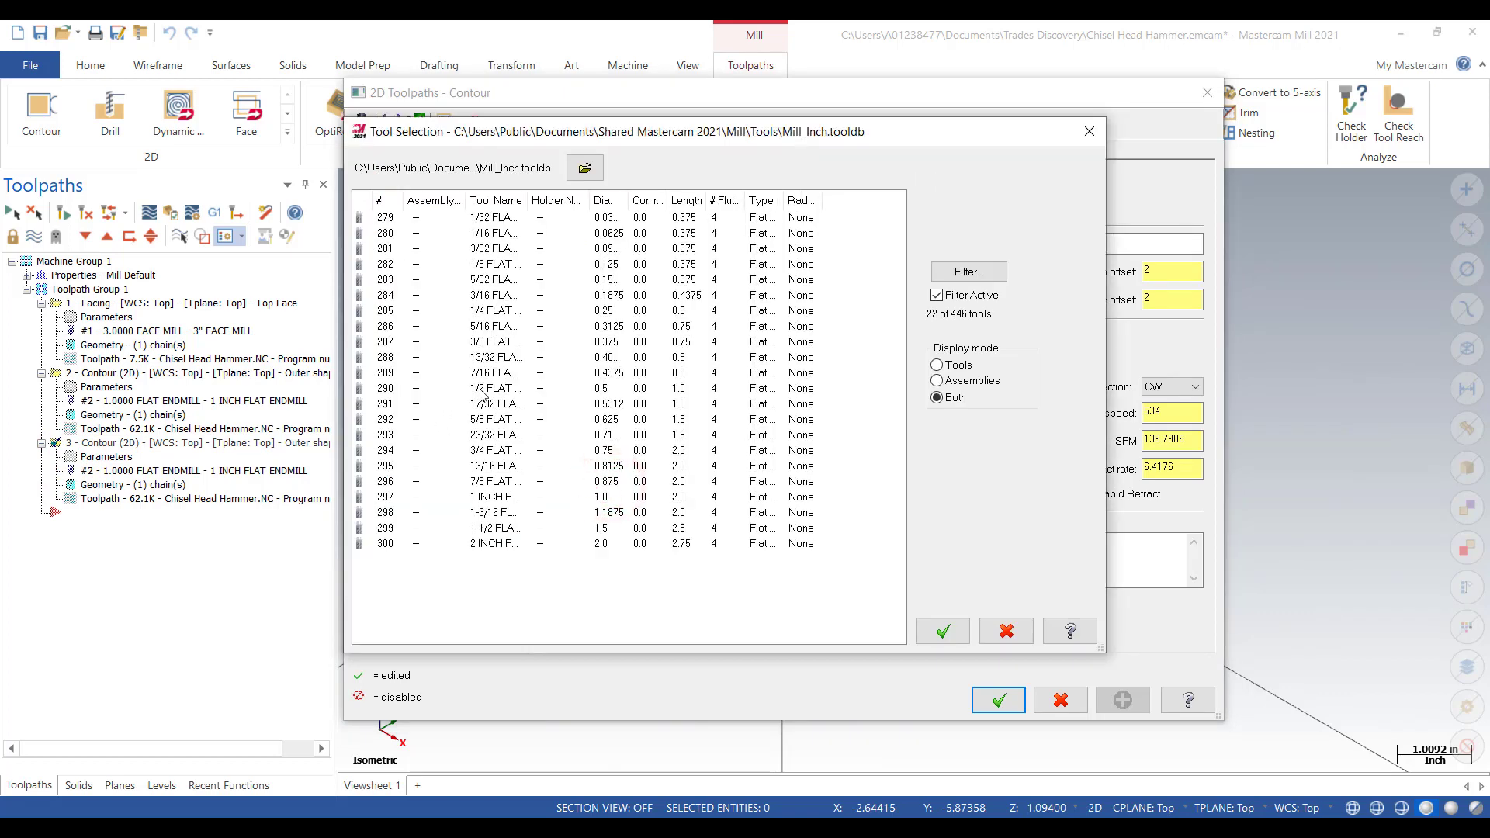
pyautogui.click(481, 389)
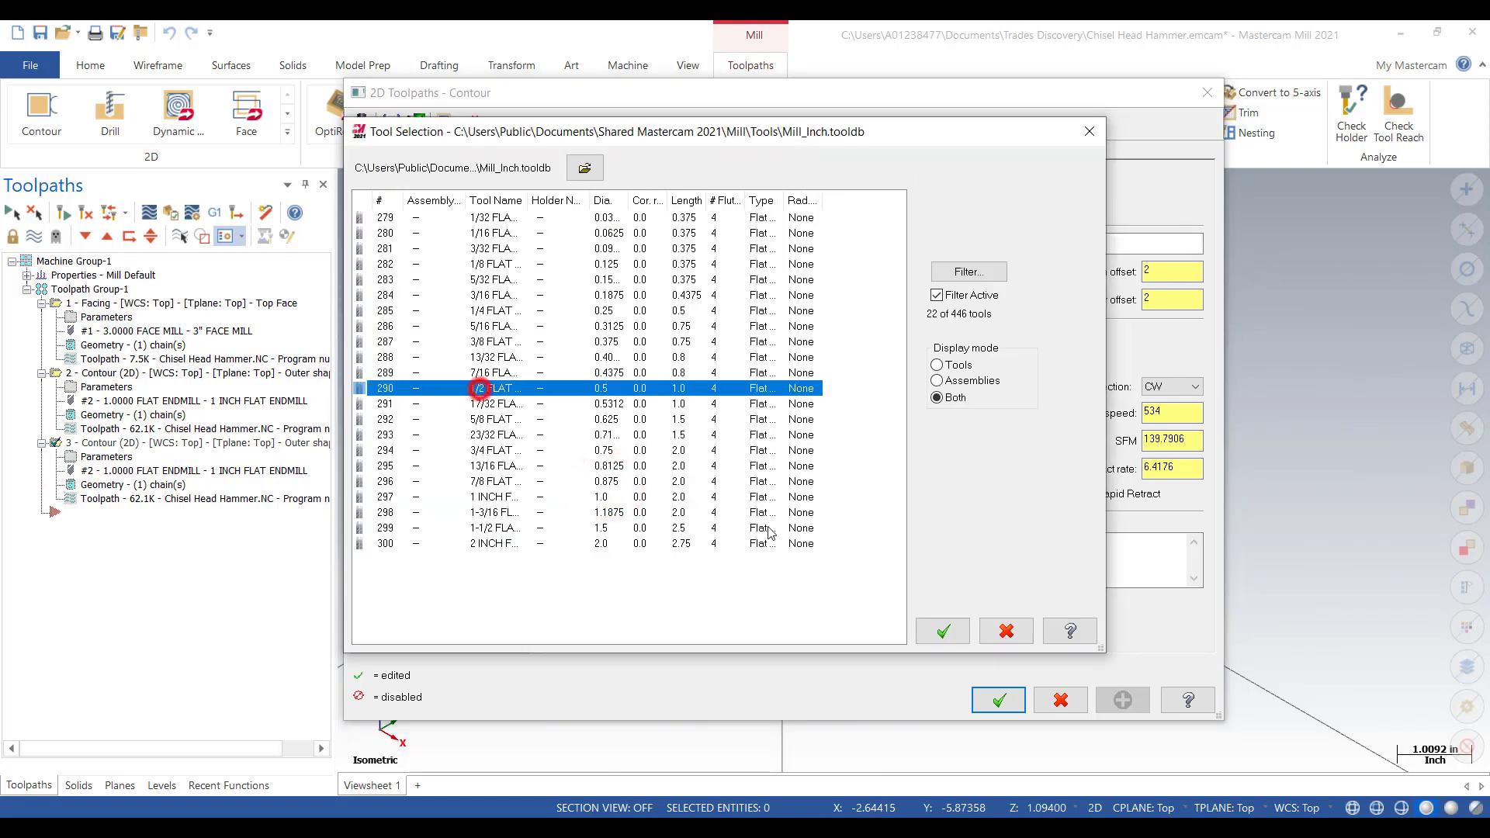
pyautogui.click(943, 633)
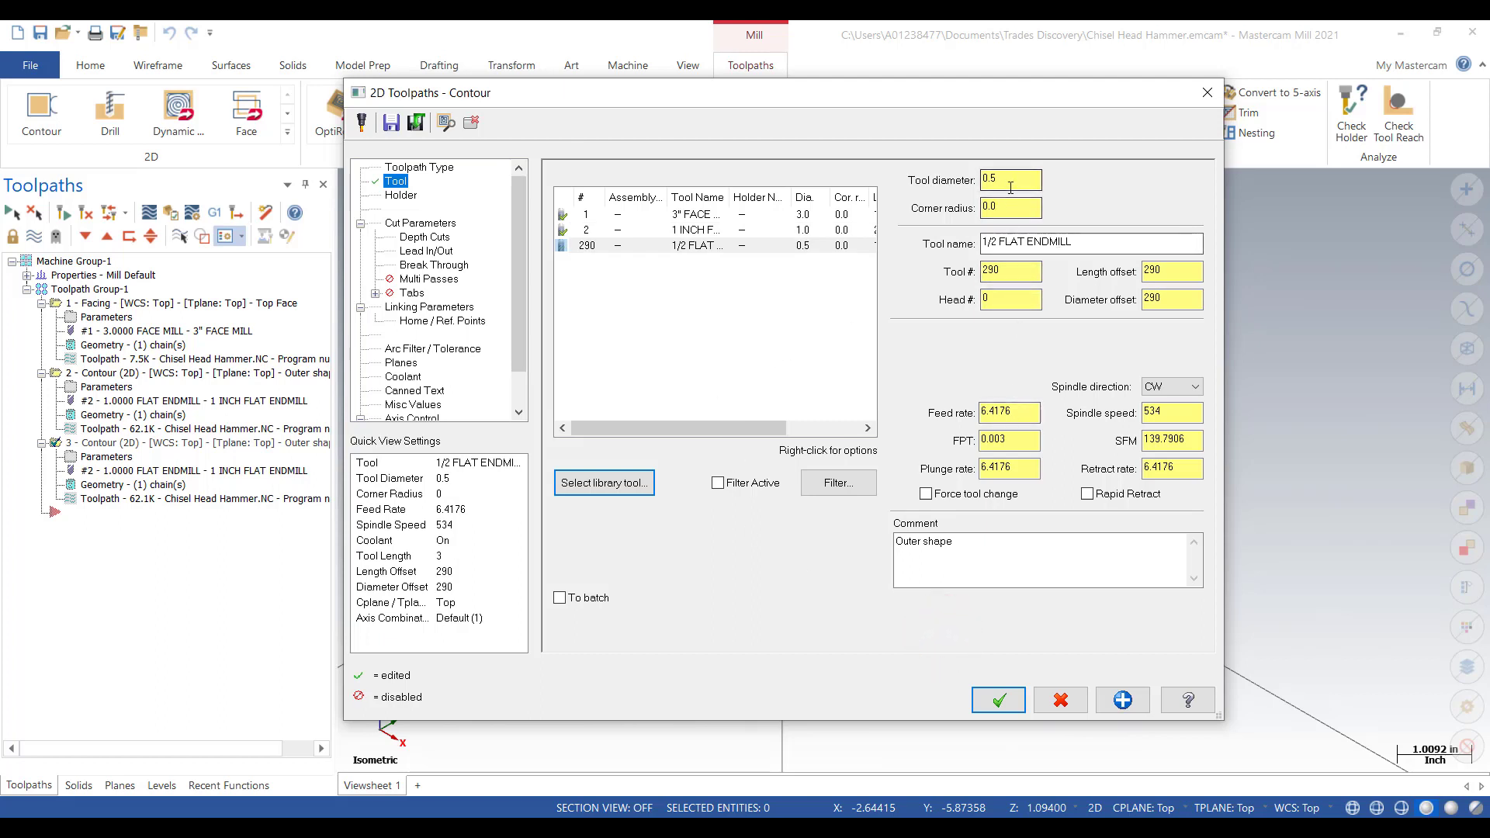
# - Set the 1/2 flat endmill's tool number to 3, with length and diameter offsets of 3
pyautogui.doubleClick(1015, 274)
pyautogui.write('3')
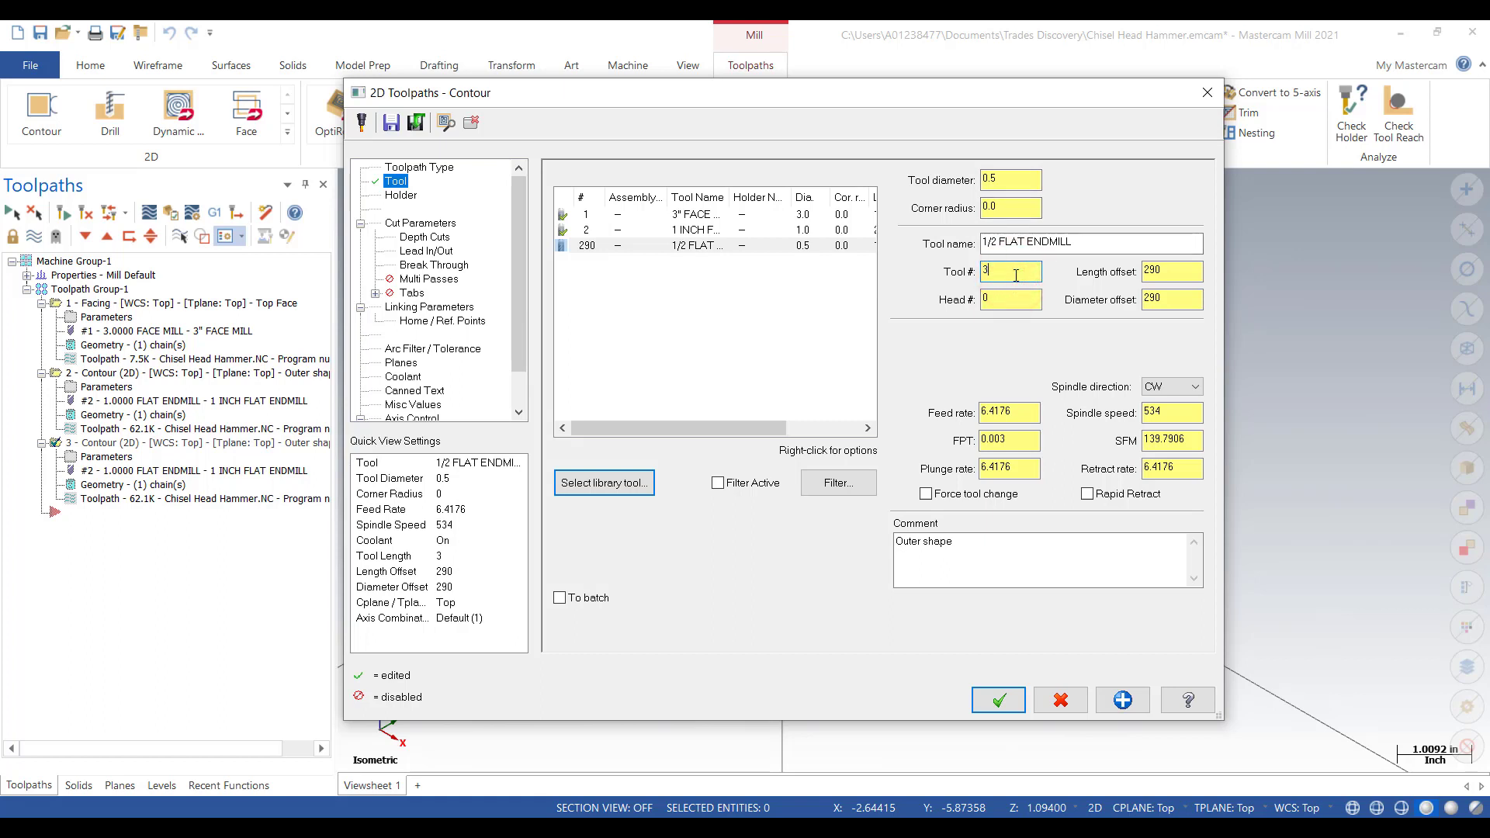
pyautogui.click(1187, 298)
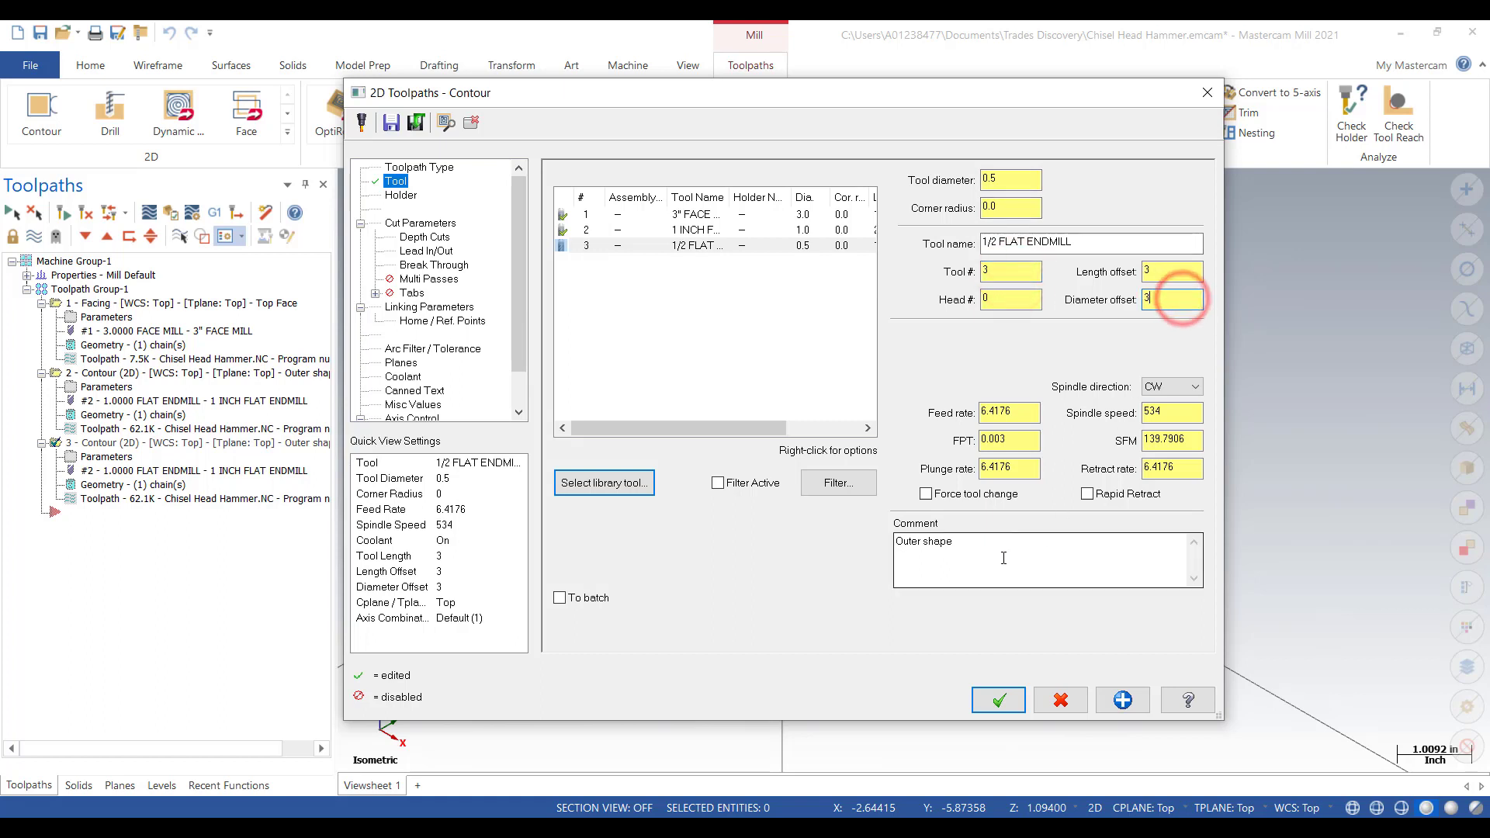
# - Change the copied contour's comment to "Finish Outer shape" and set its stock to leave on walls to 0
pyautogui.click(898, 544)
pyautogui.write('Finis')
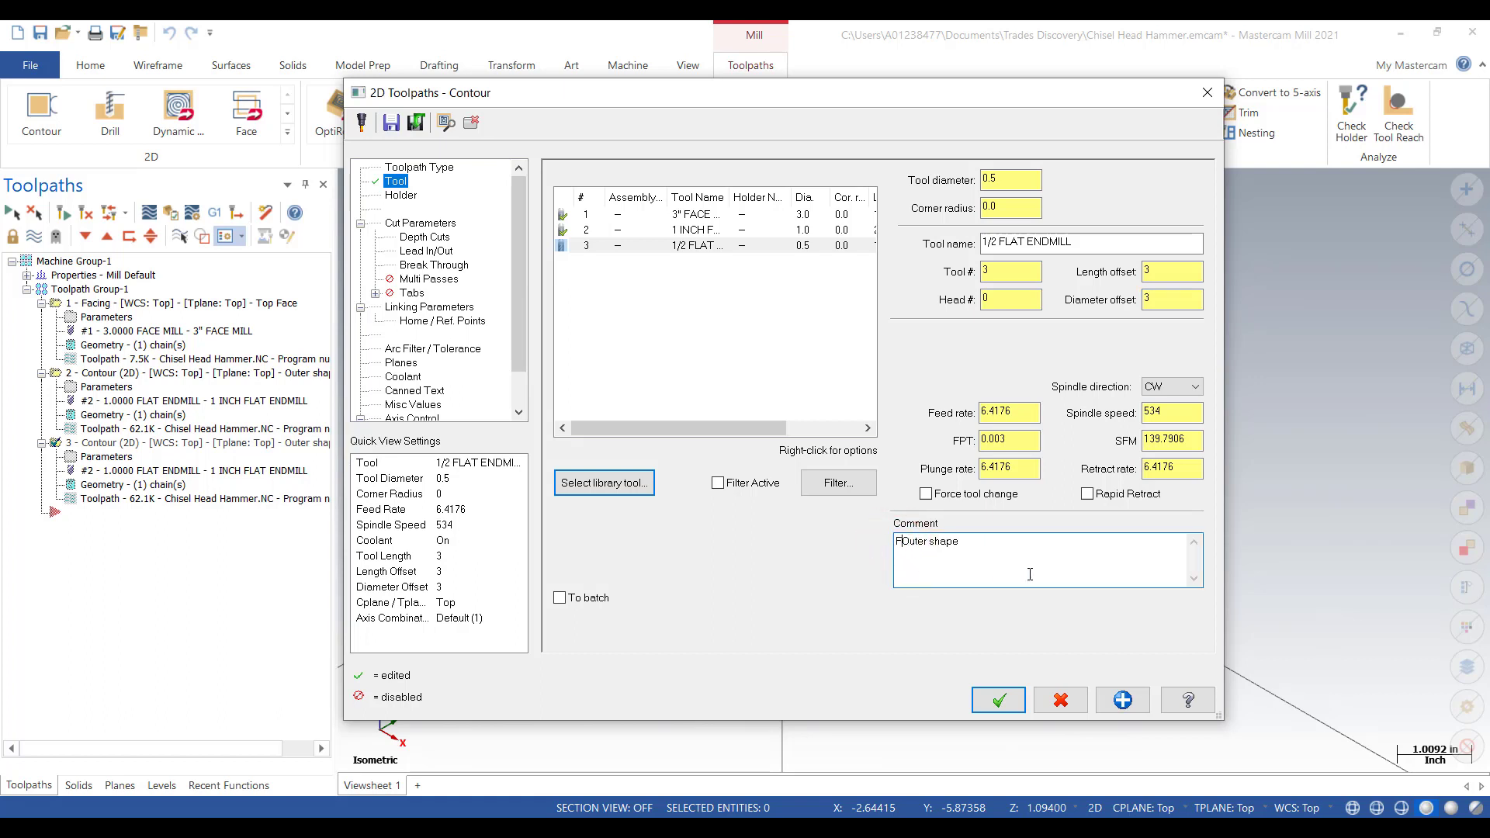
pyautogui.write('h')
pyautogui.click(399, 225)
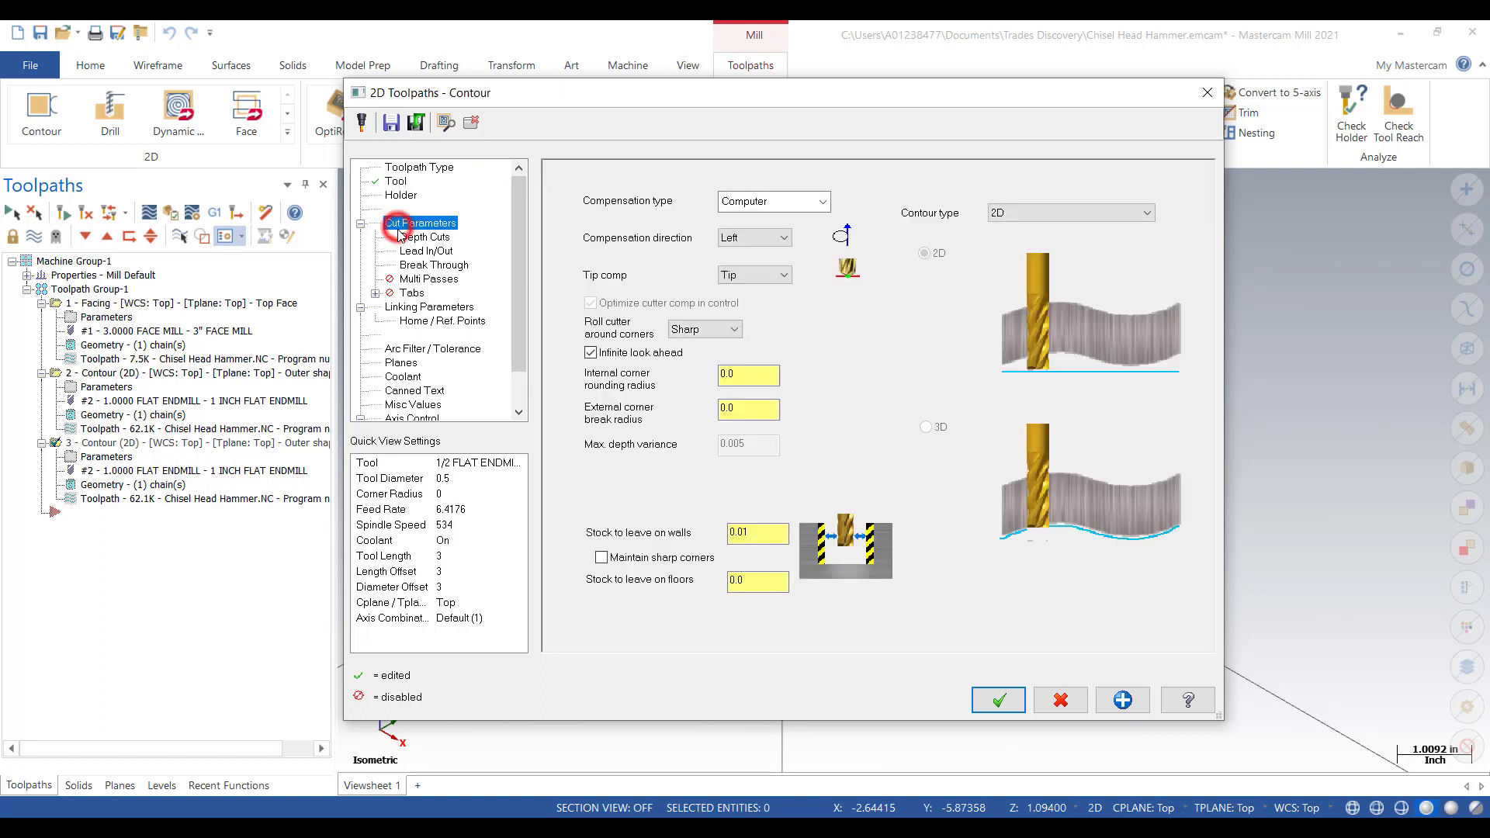
pyautogui.doubleClick(758, 533)
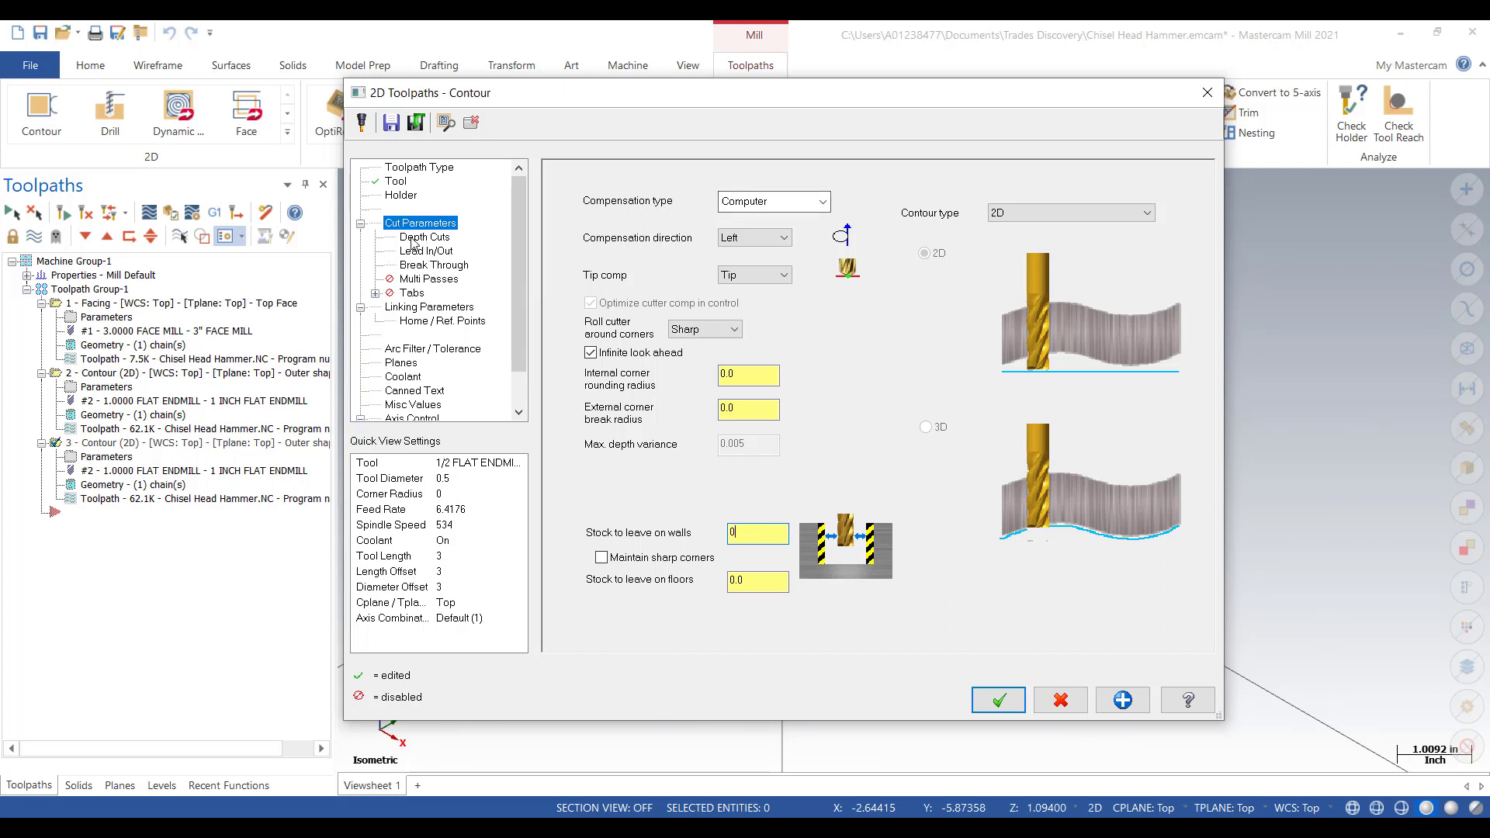
# - Turn off depth cuts for the finish contour, review its lead in/out and linking parameters, and accept the settings
pyautogui.click(411, 239)
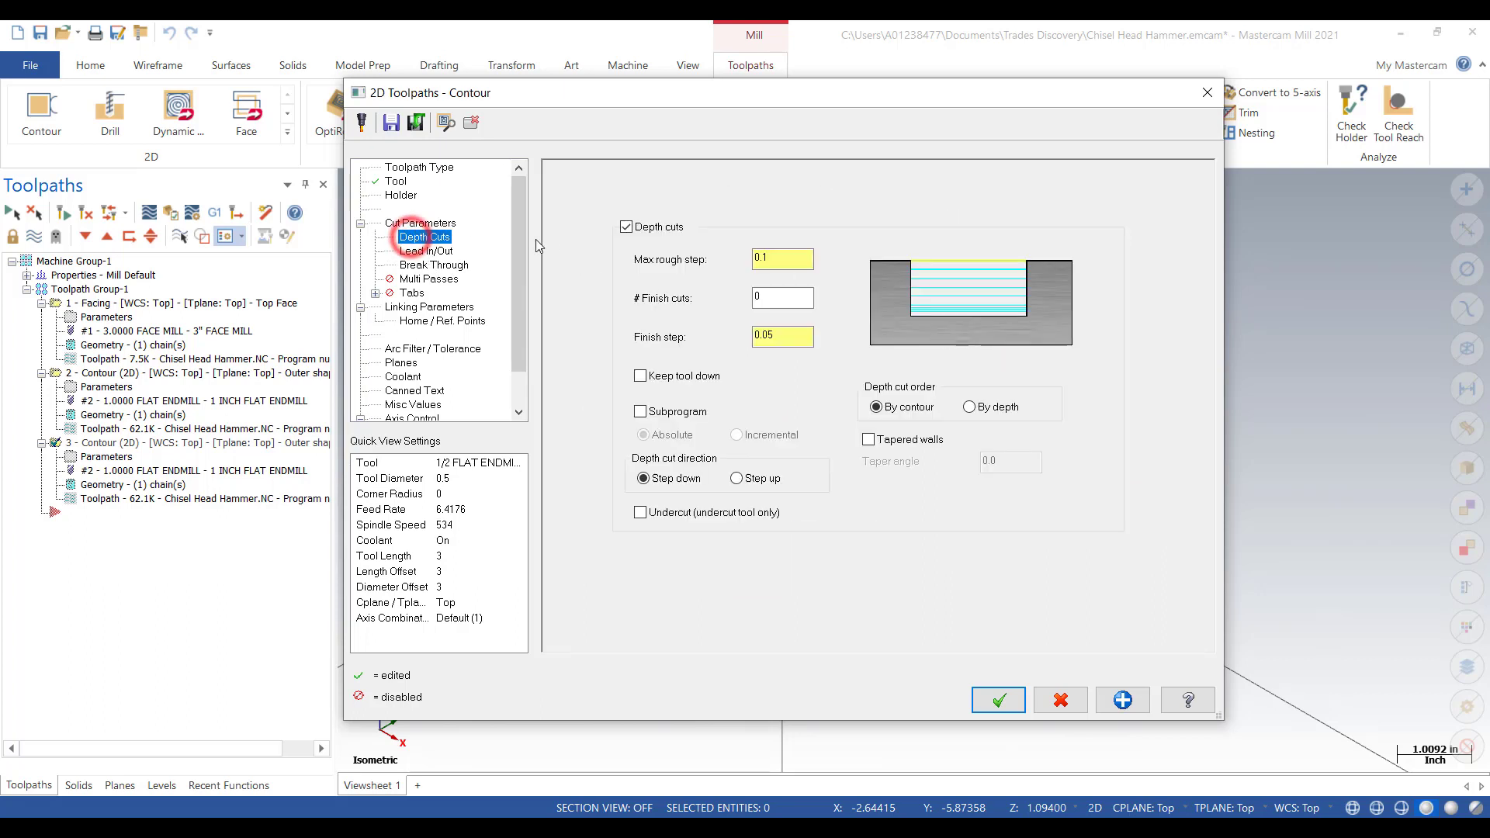
pyautogui.click(626, 227)
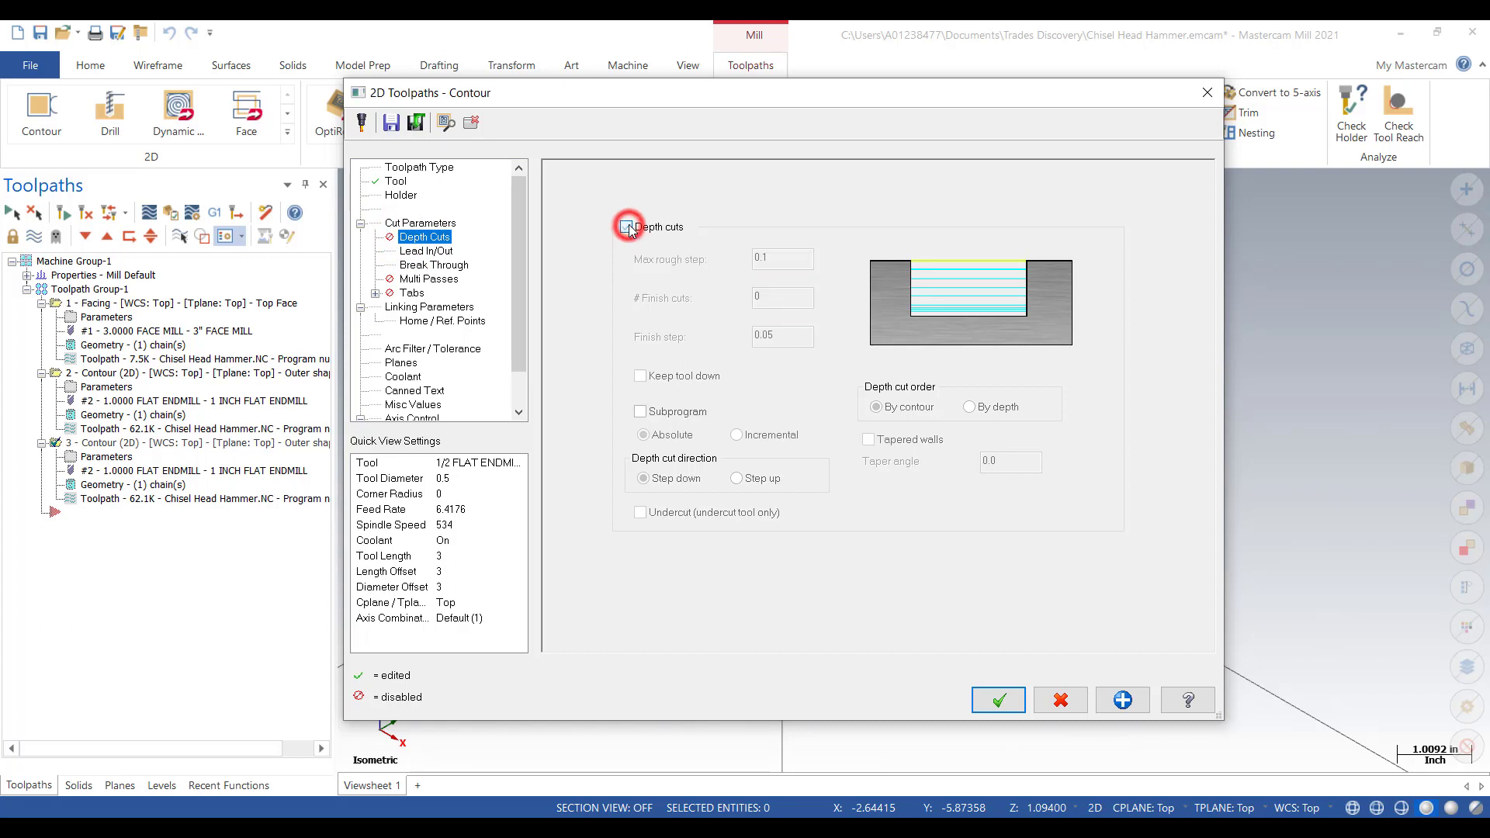
pyautogui.click(421, 255)
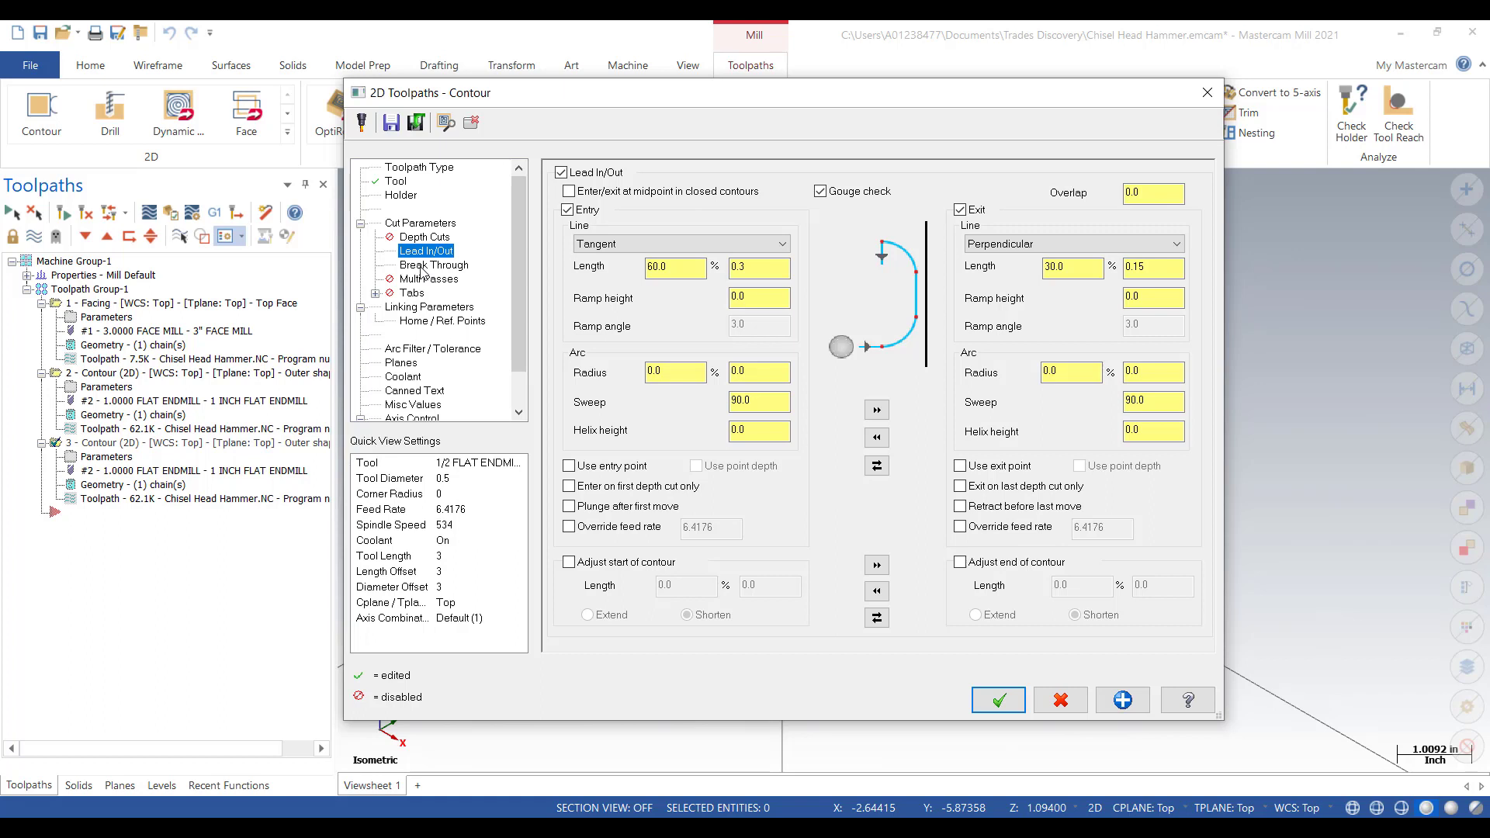
pyautogui.click(407, 309)
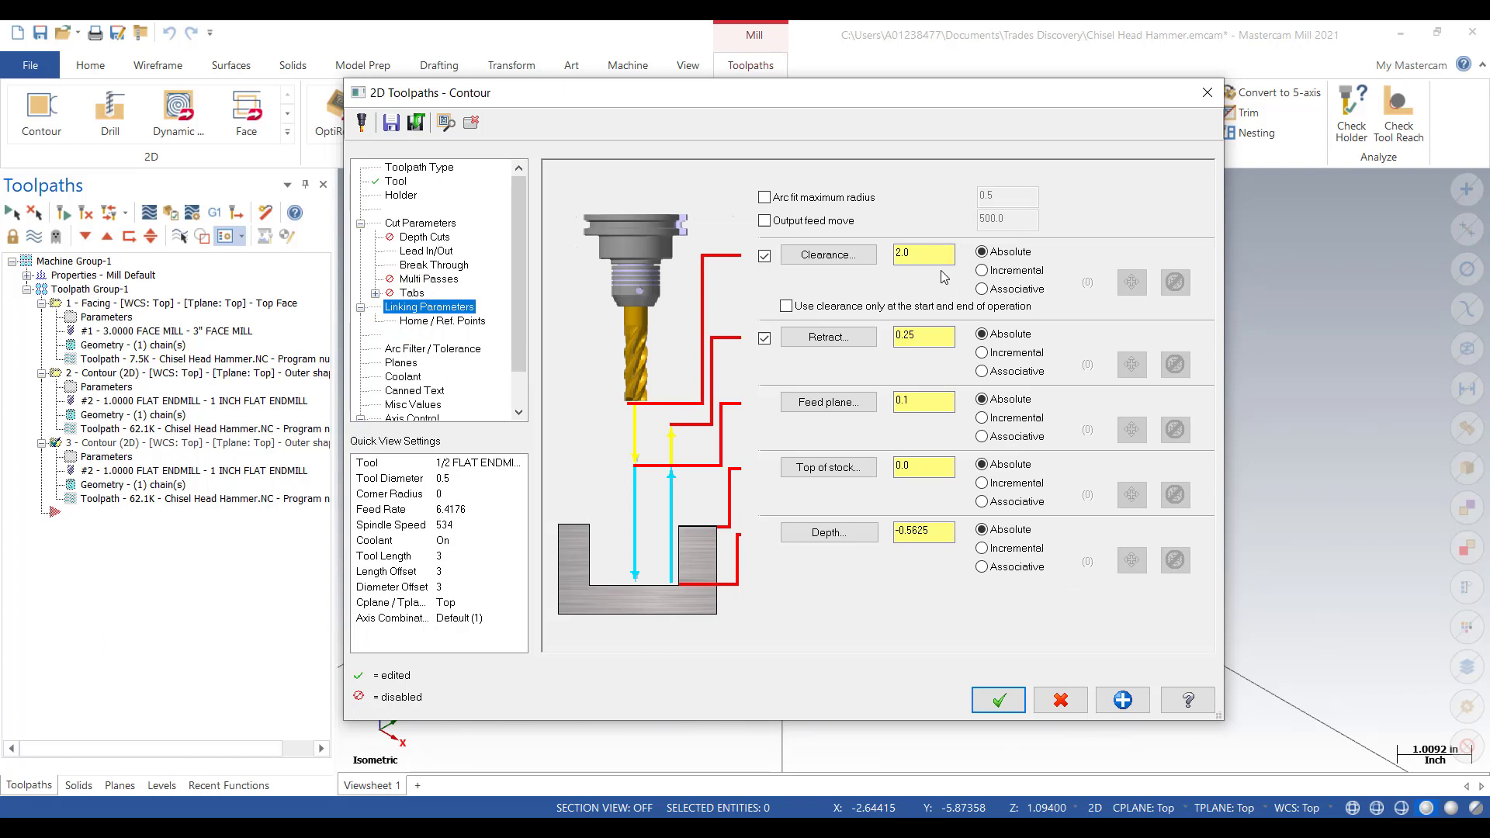
pyautogui.click(996, 701)
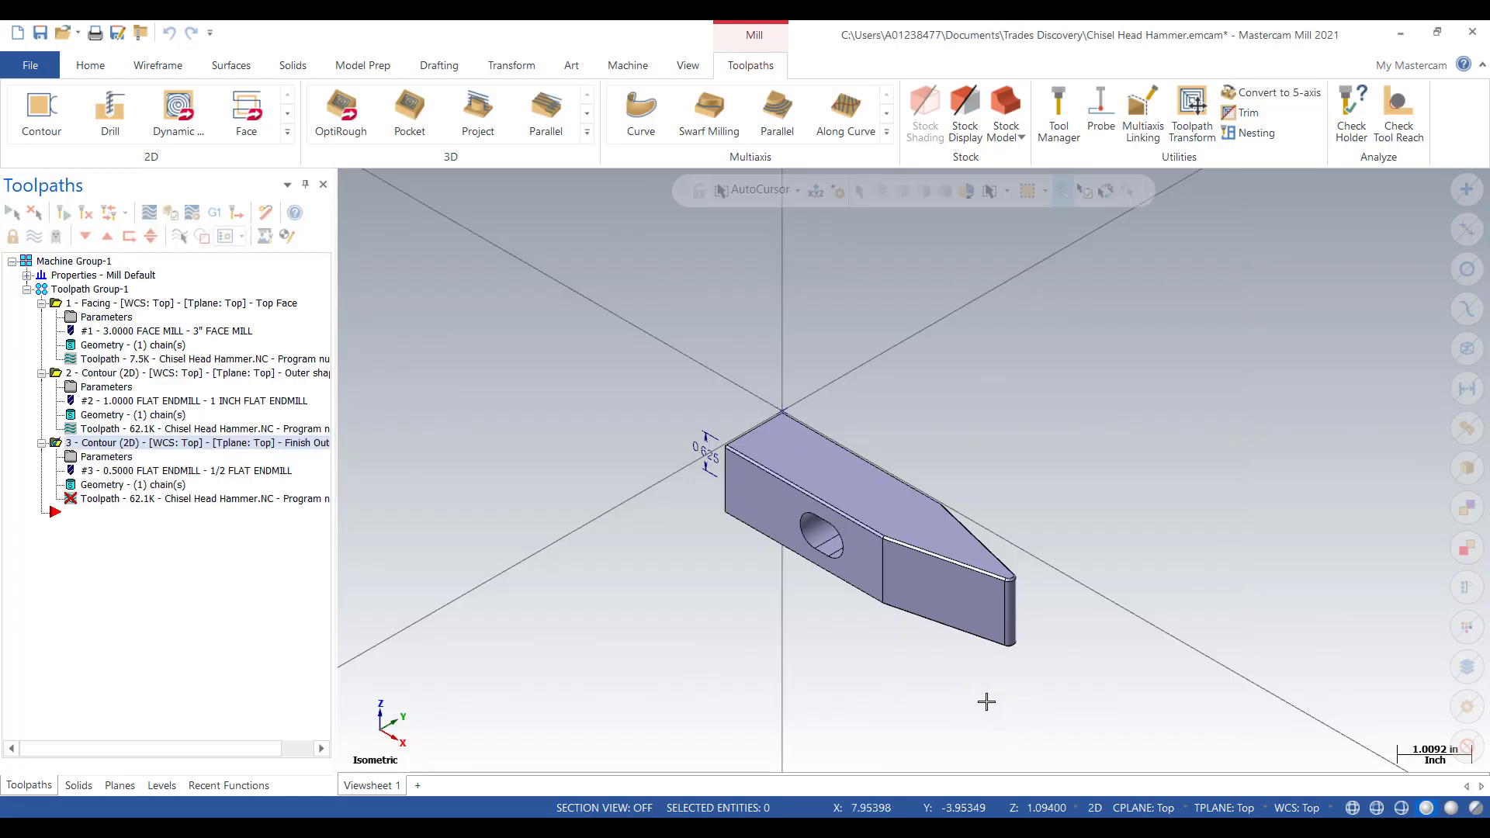
# - Regenerate the finish outer-shape contour and show its toolpath around the hammer head
pyautogui.click(64, 216)
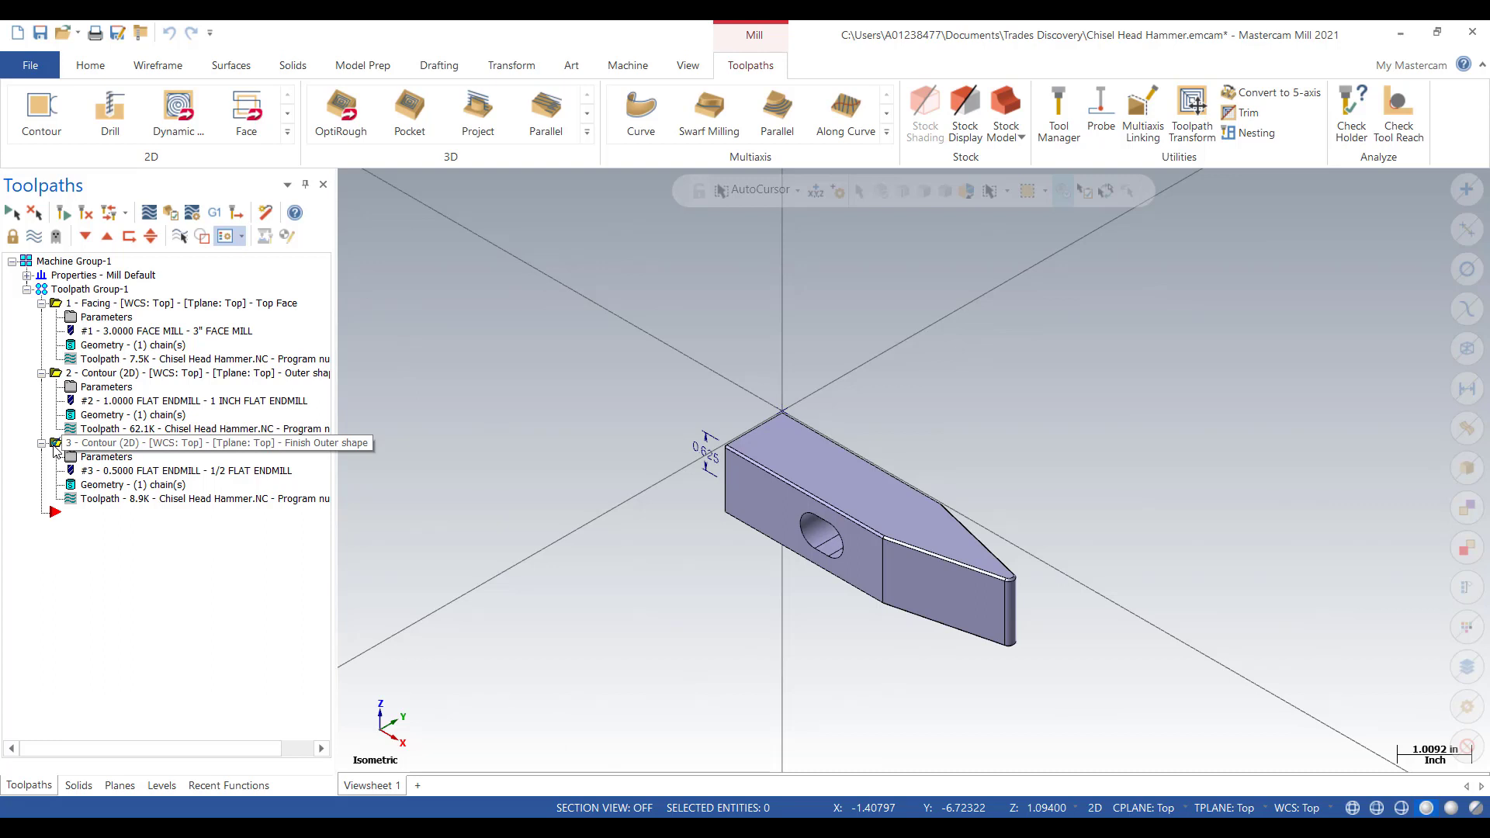
pyautogui.hotkey('alt', 't')
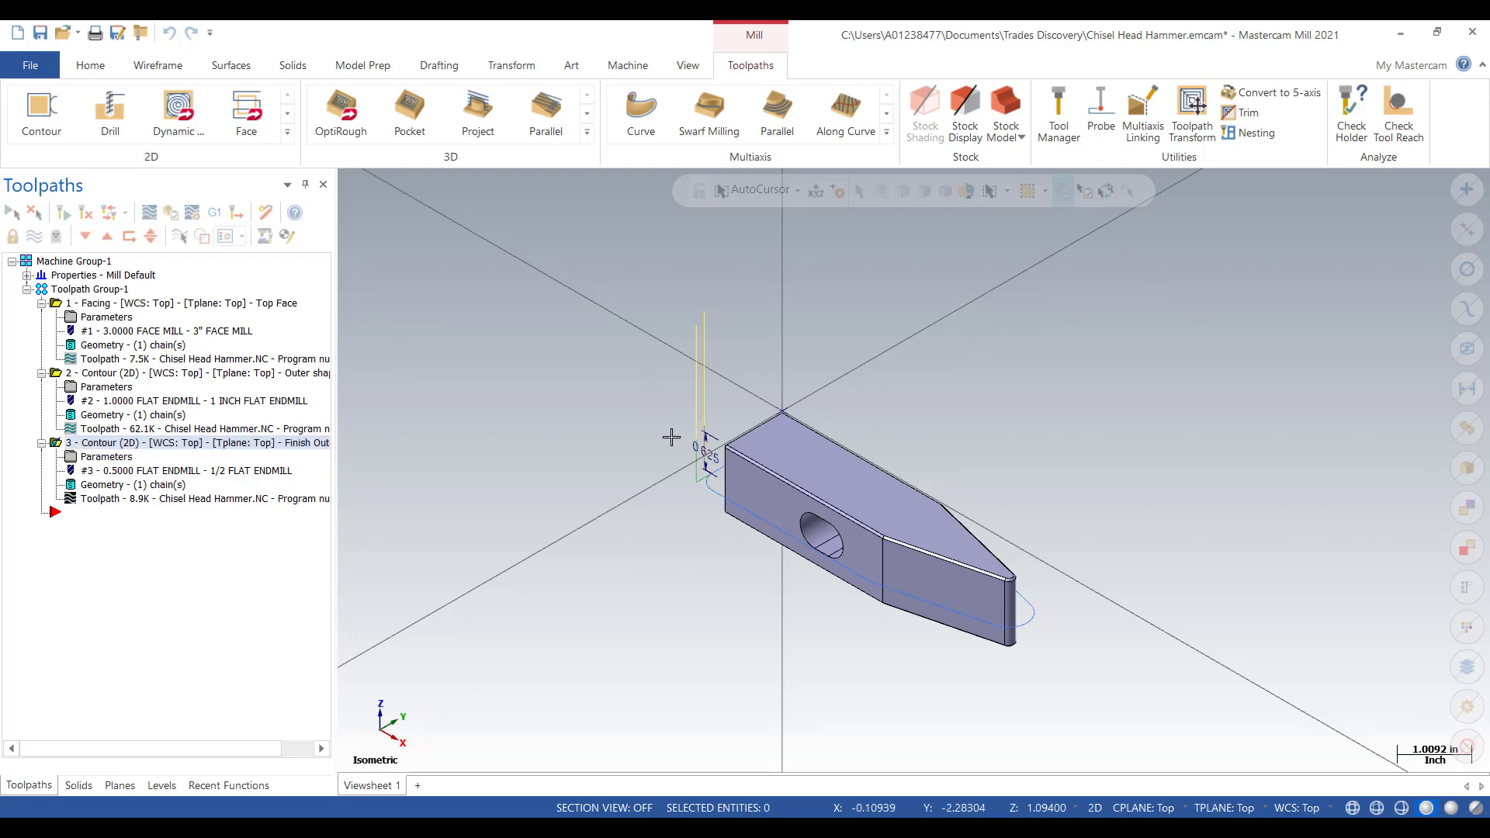
pyautogui.scroll(2, 723, 516)
pyautogui.scroll(1, 723, 516)
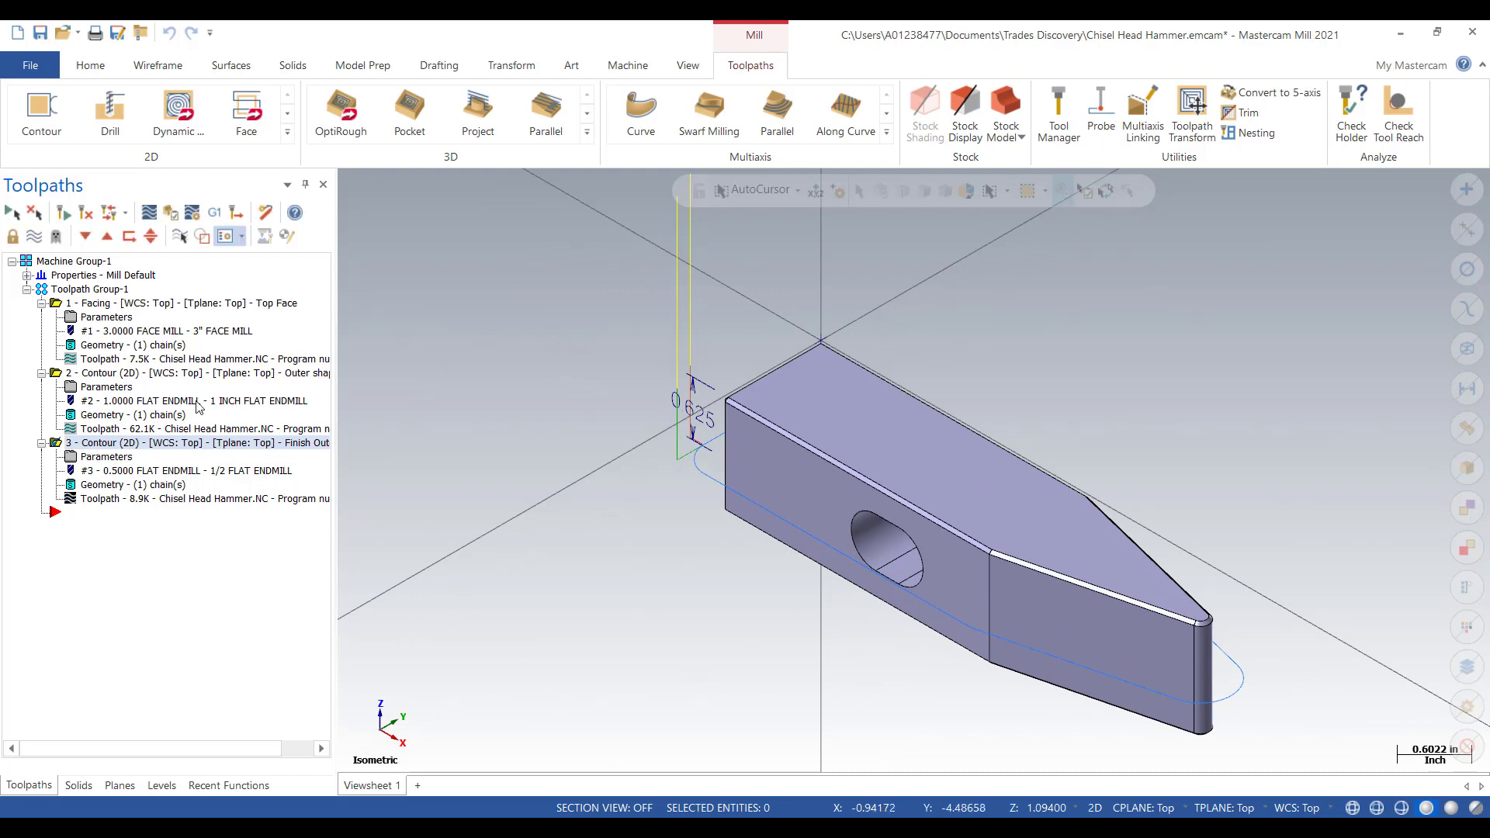
# - Step through the 1/2 flat endmill finish contour in Backplot from start to end, and close Backplot
pyautogui.click(148, 212)
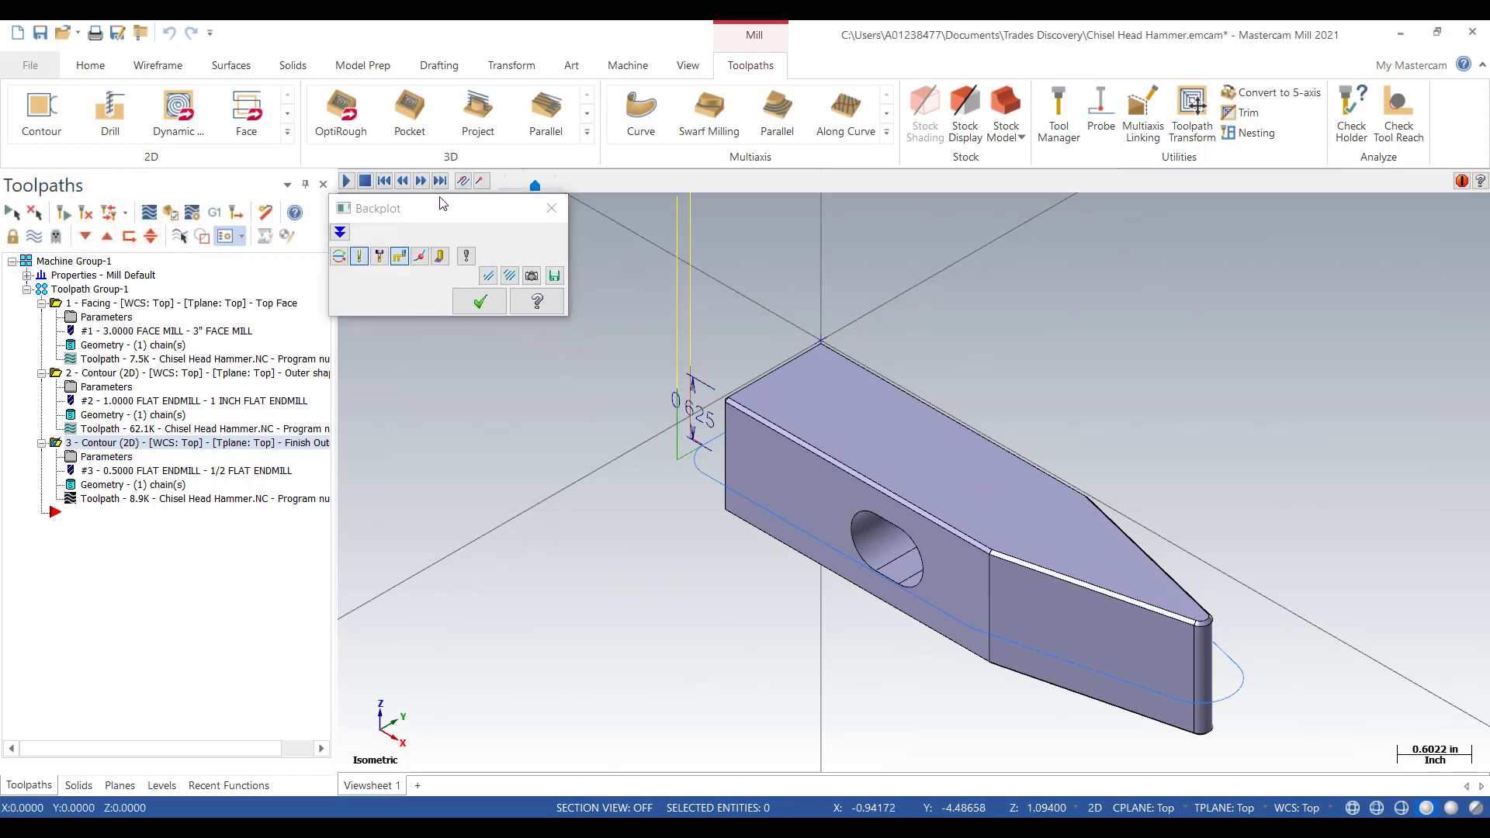
pyautogui.click(419, 181)
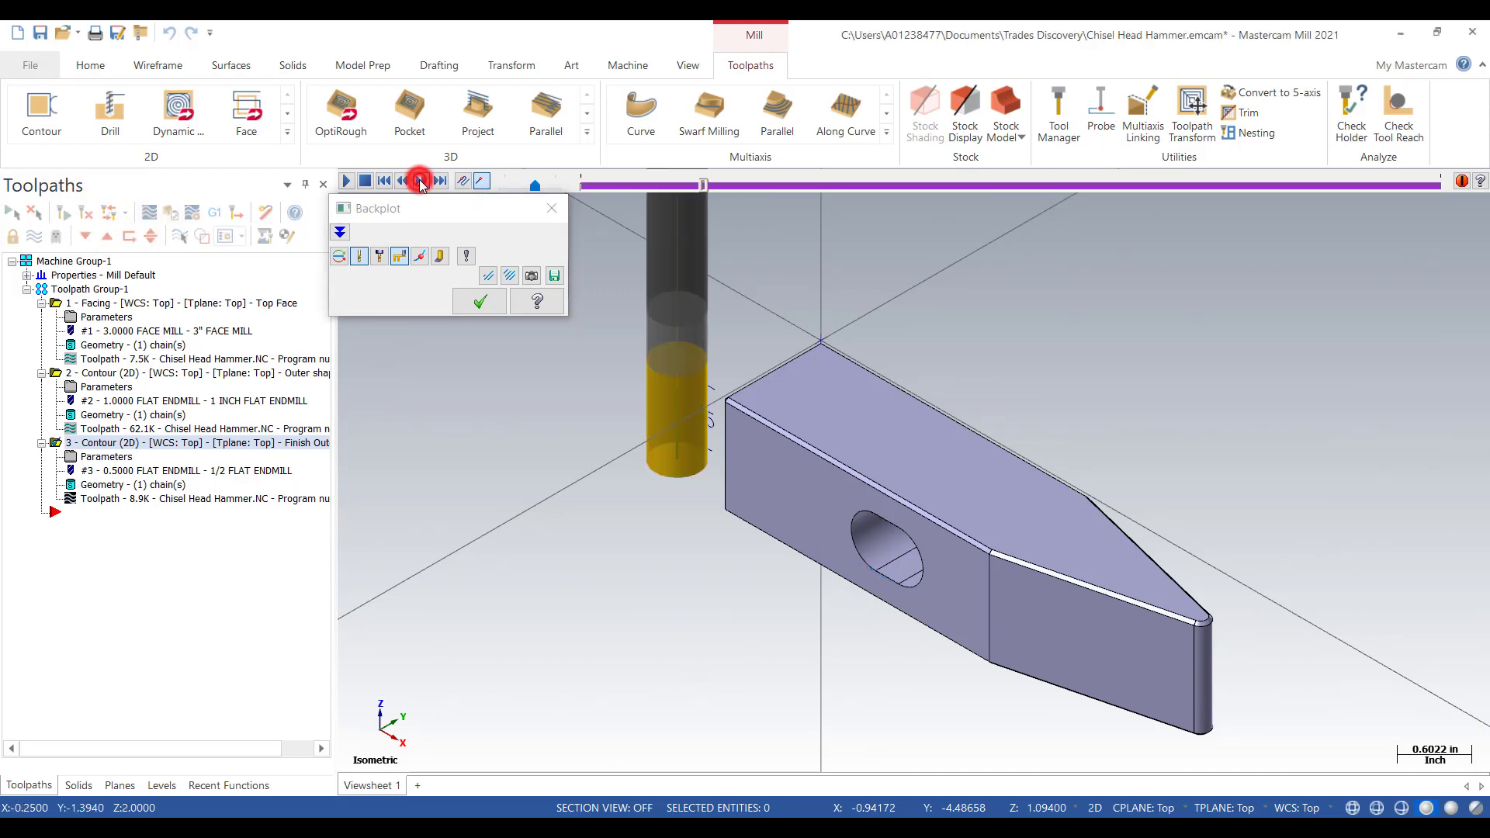
pyautogui.click(419, 181)
pyautogui.click(419, 181)
pyautogui.click(419, 181)
pyautogui.click(419, 180)
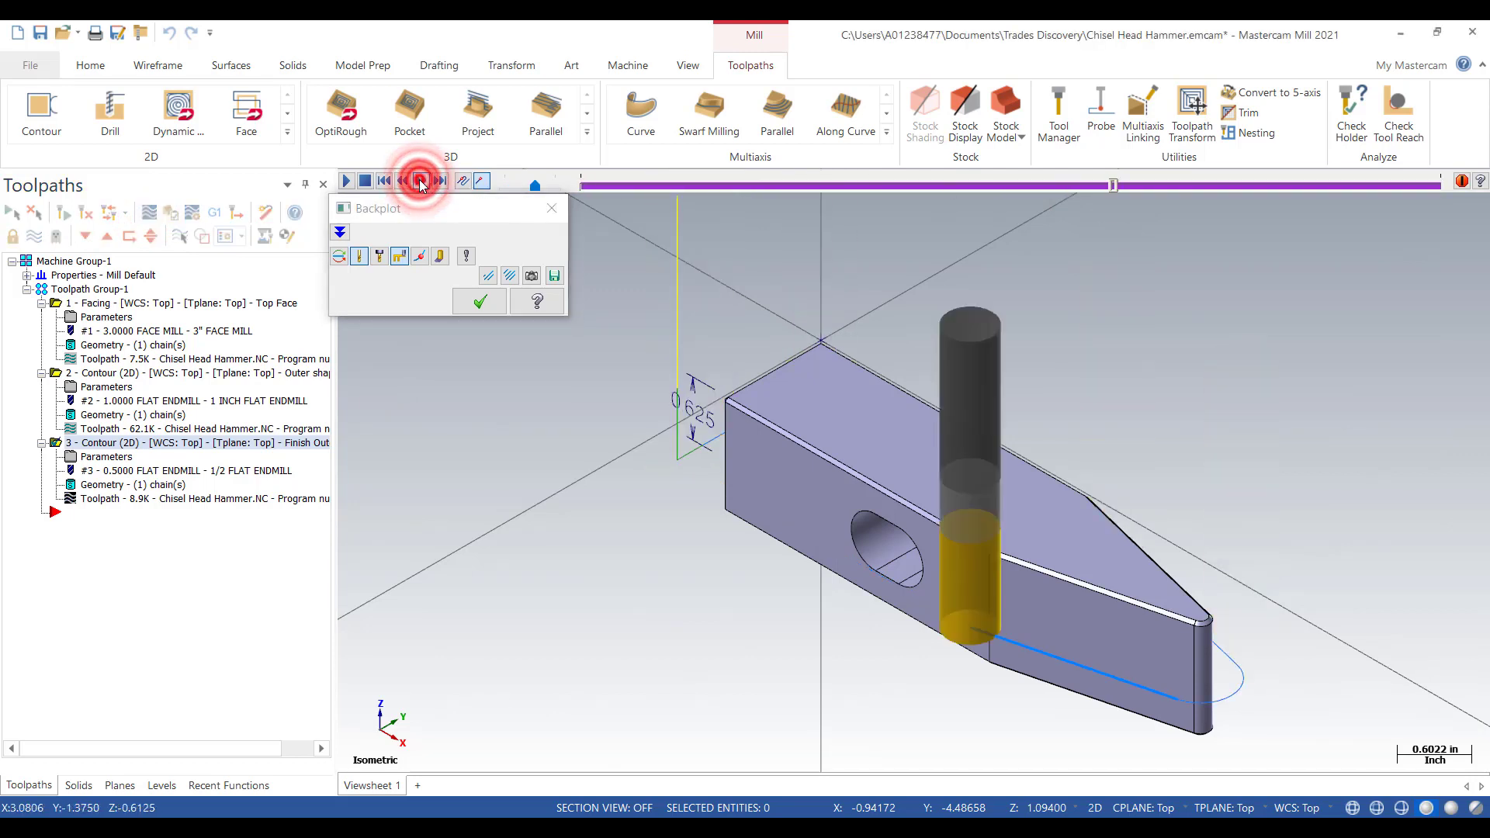
pyautogui.click(419, 180)
pyautogui.click(419, 181)
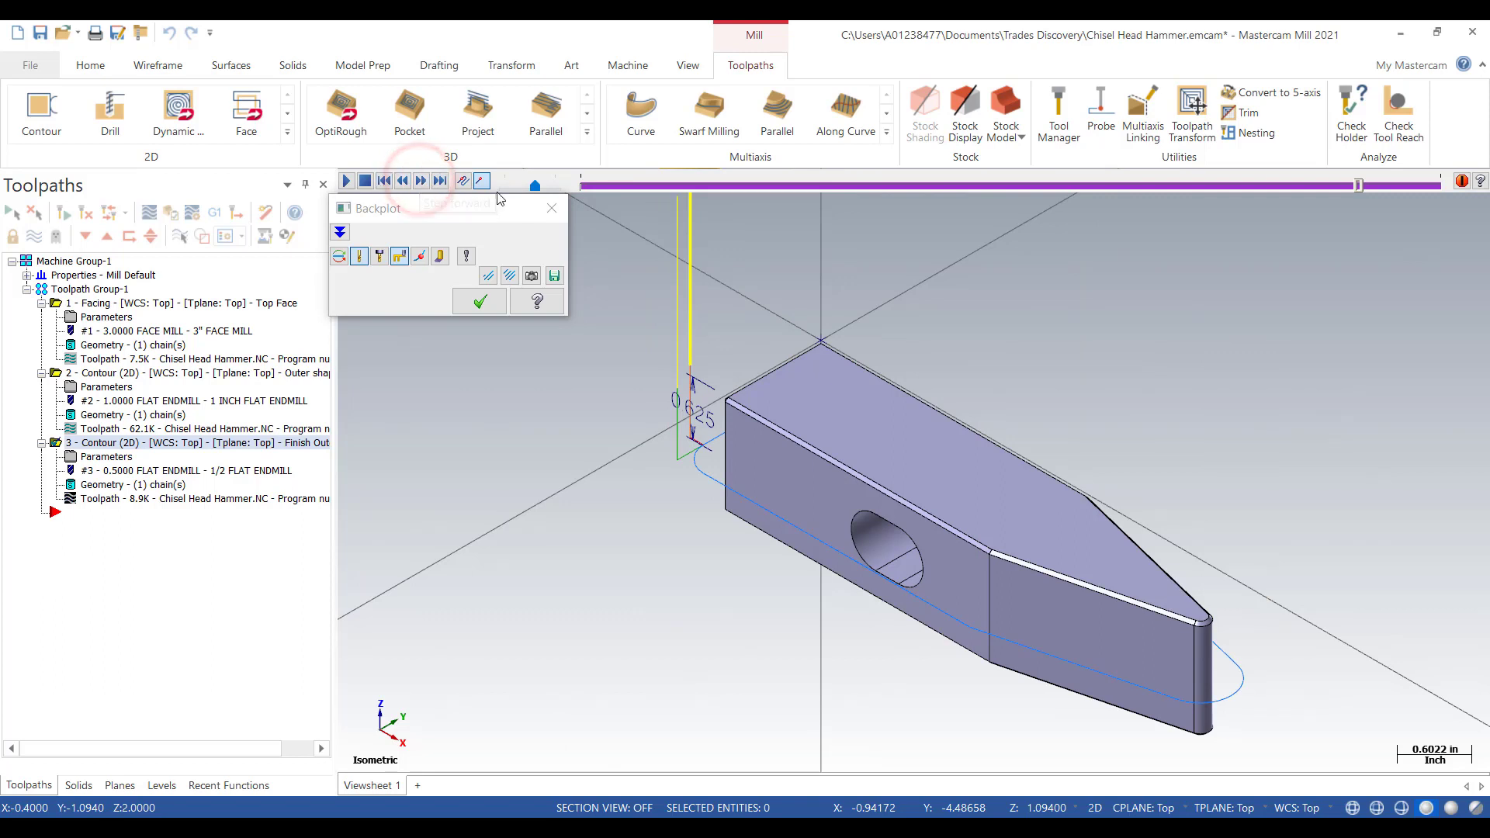
pyautogui.press('Escape')
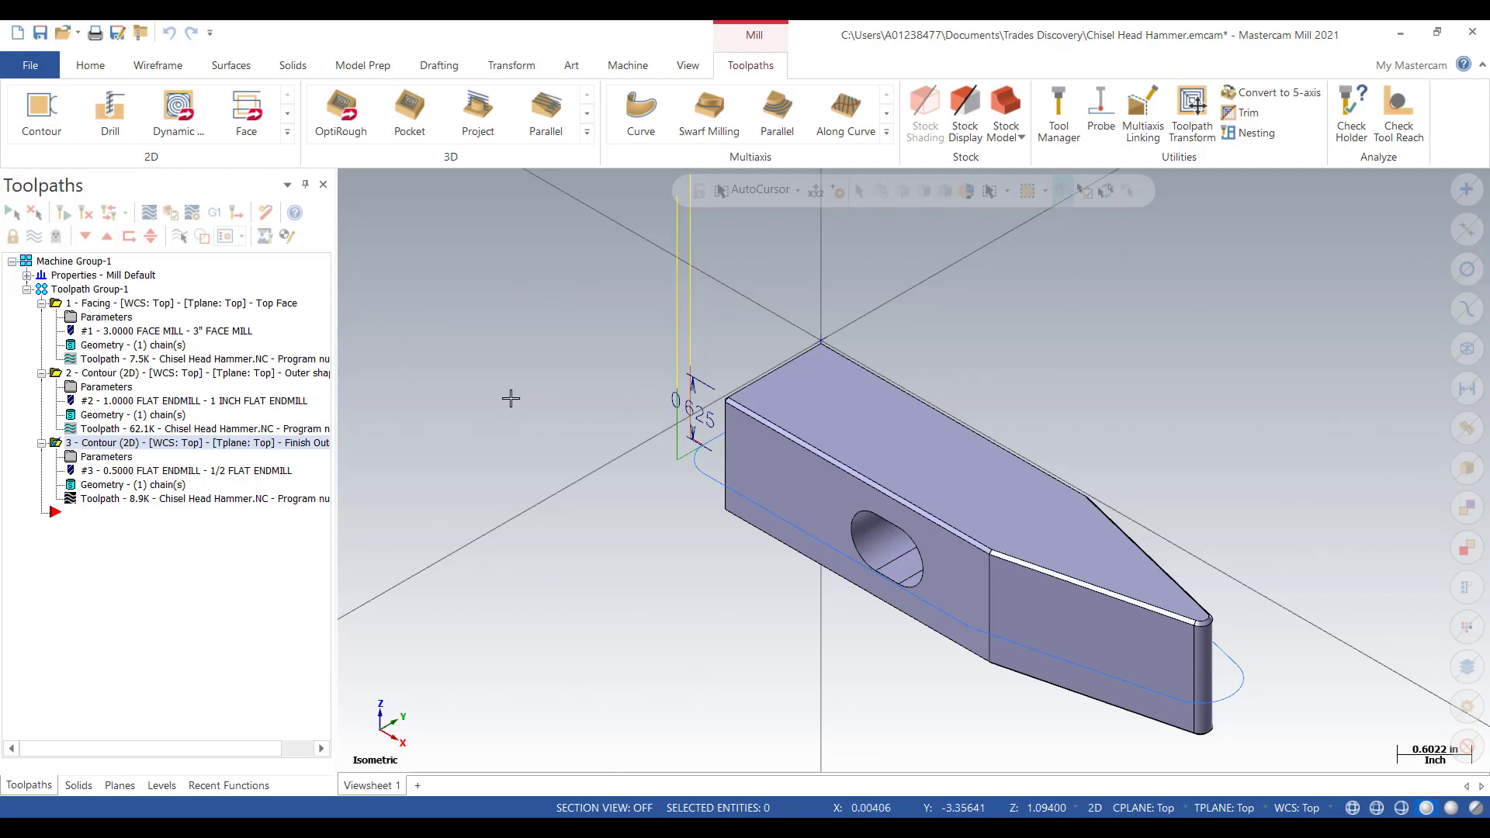
# - Define the machine group's rectangular stock from all solids, with its wireframe display and fit to screen turned on
pyautogui.click(27, 276)
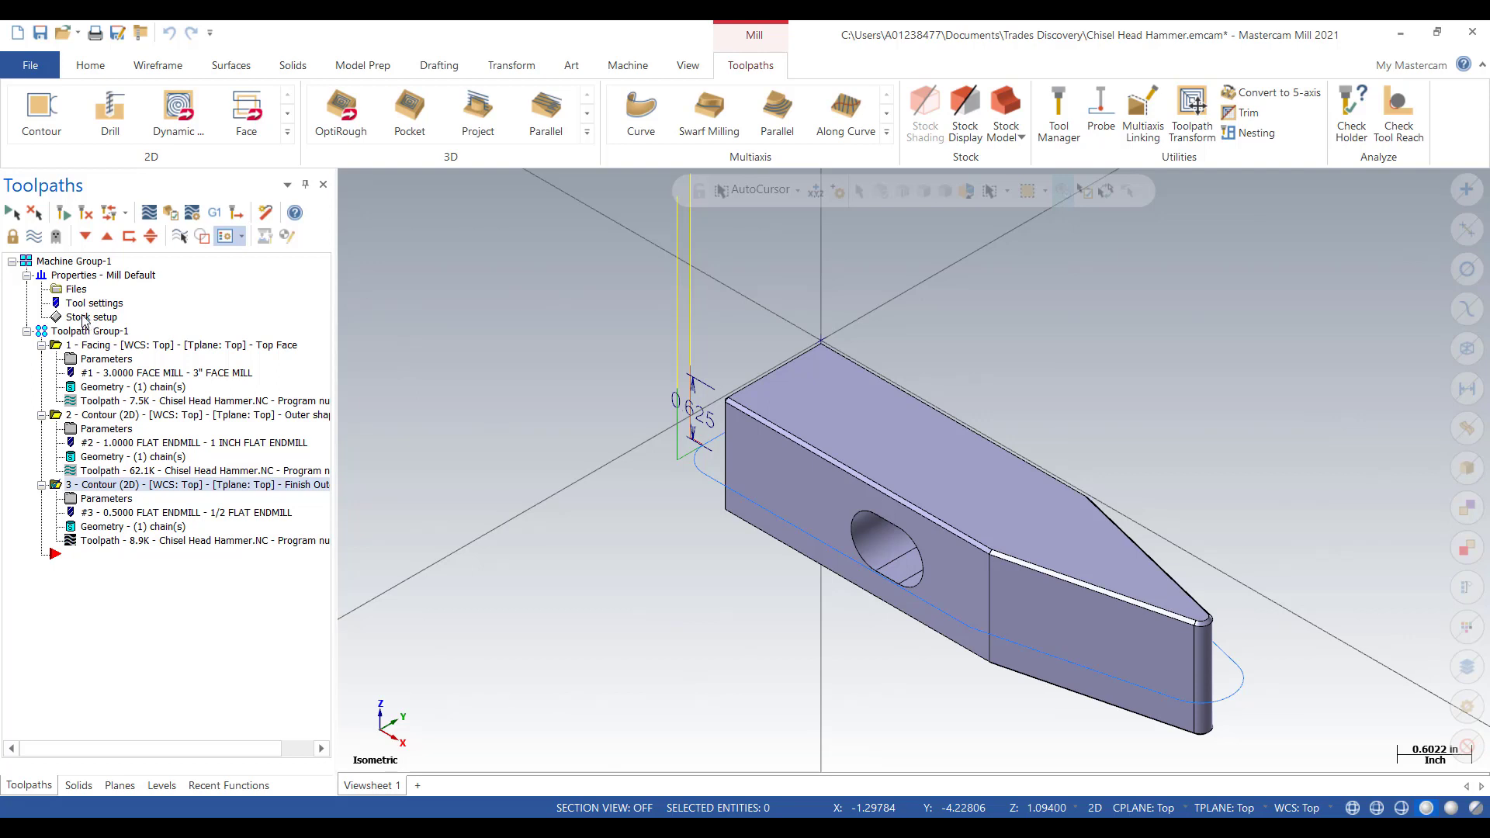
pyautogui.click(83, 318)
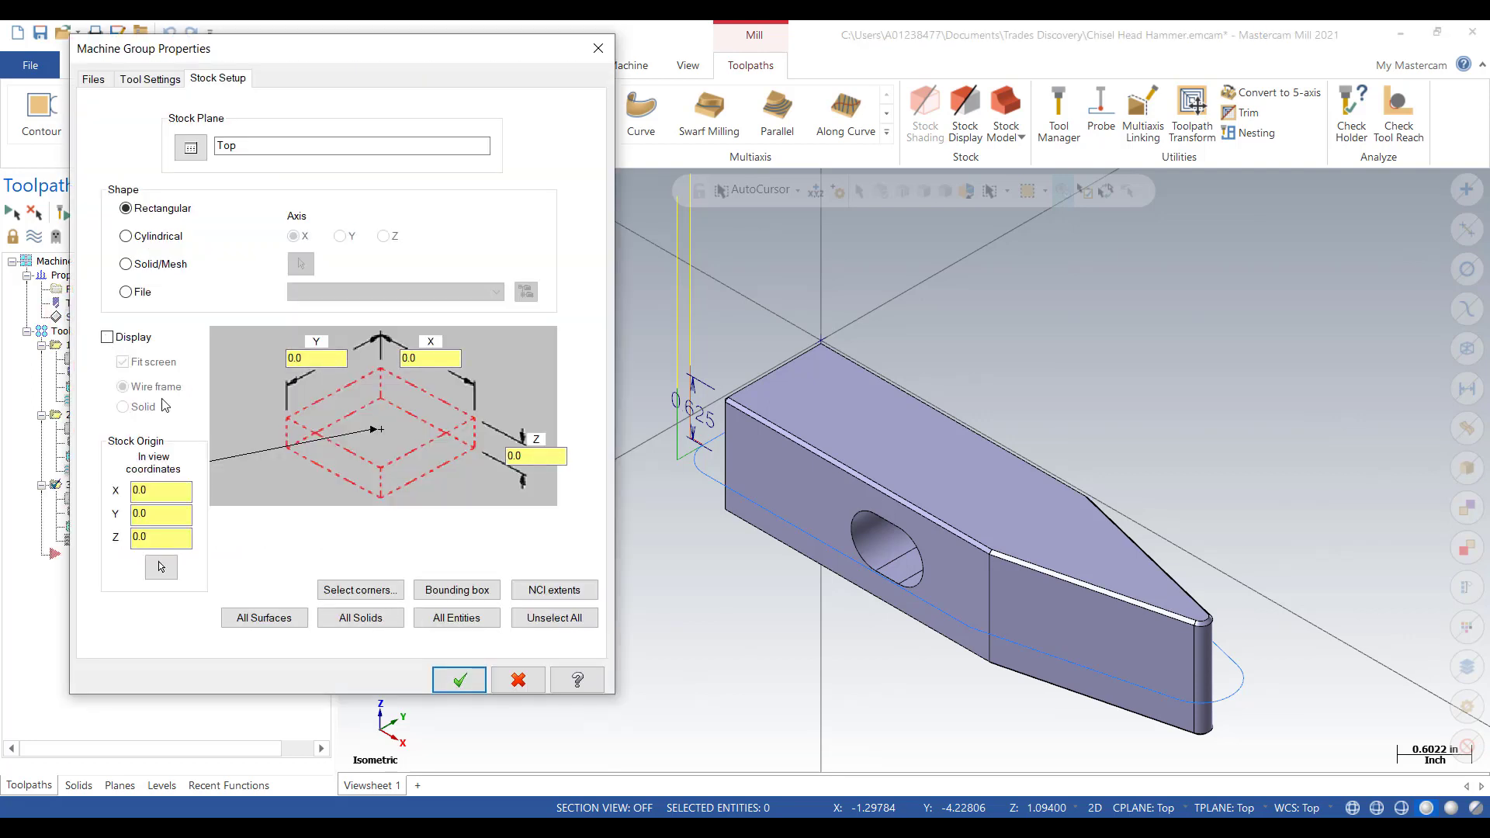
pyautogui.click(106, 337)
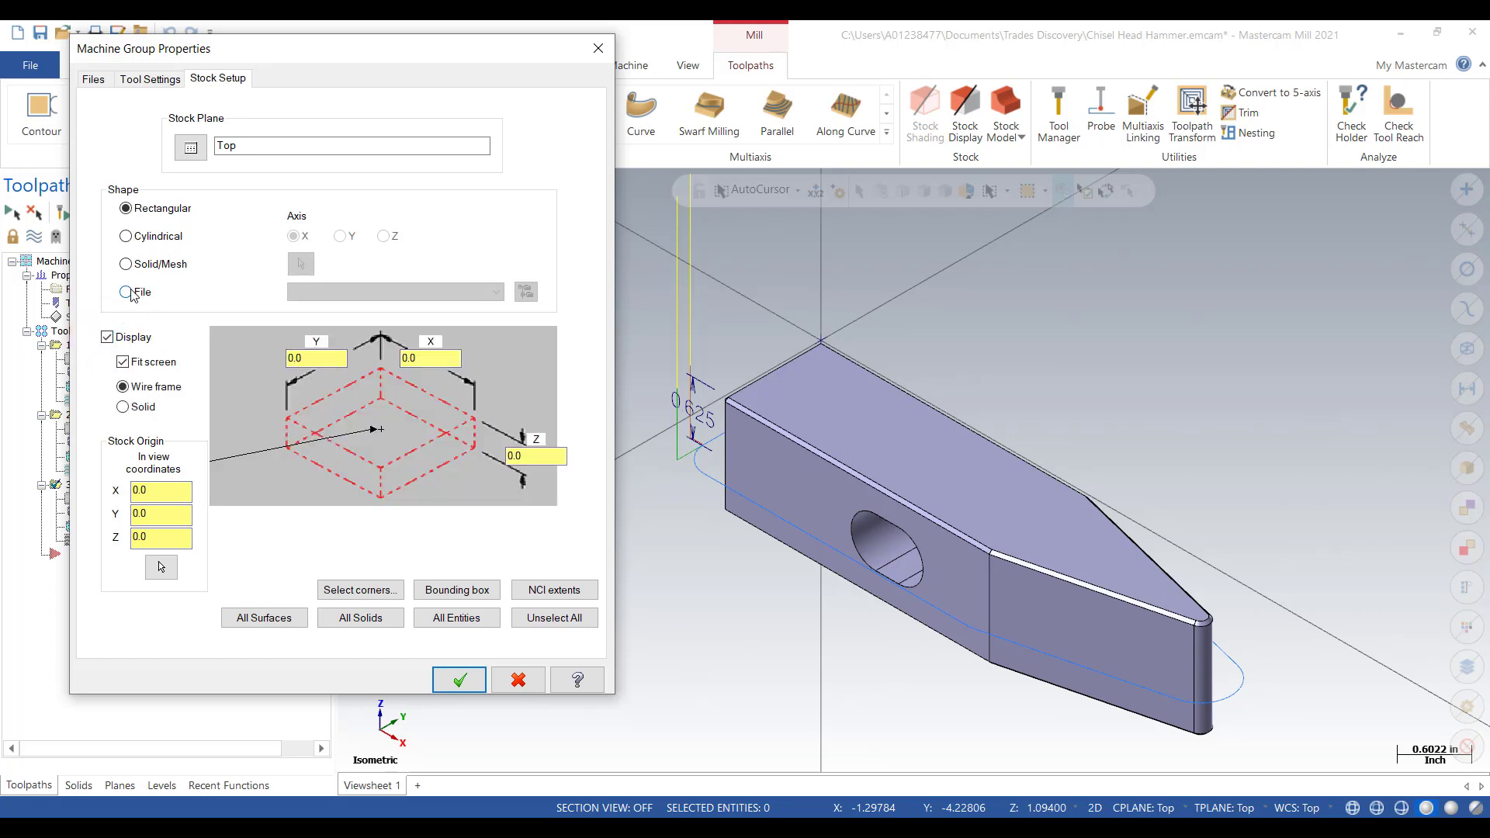
pyautogui.click(356, 618)
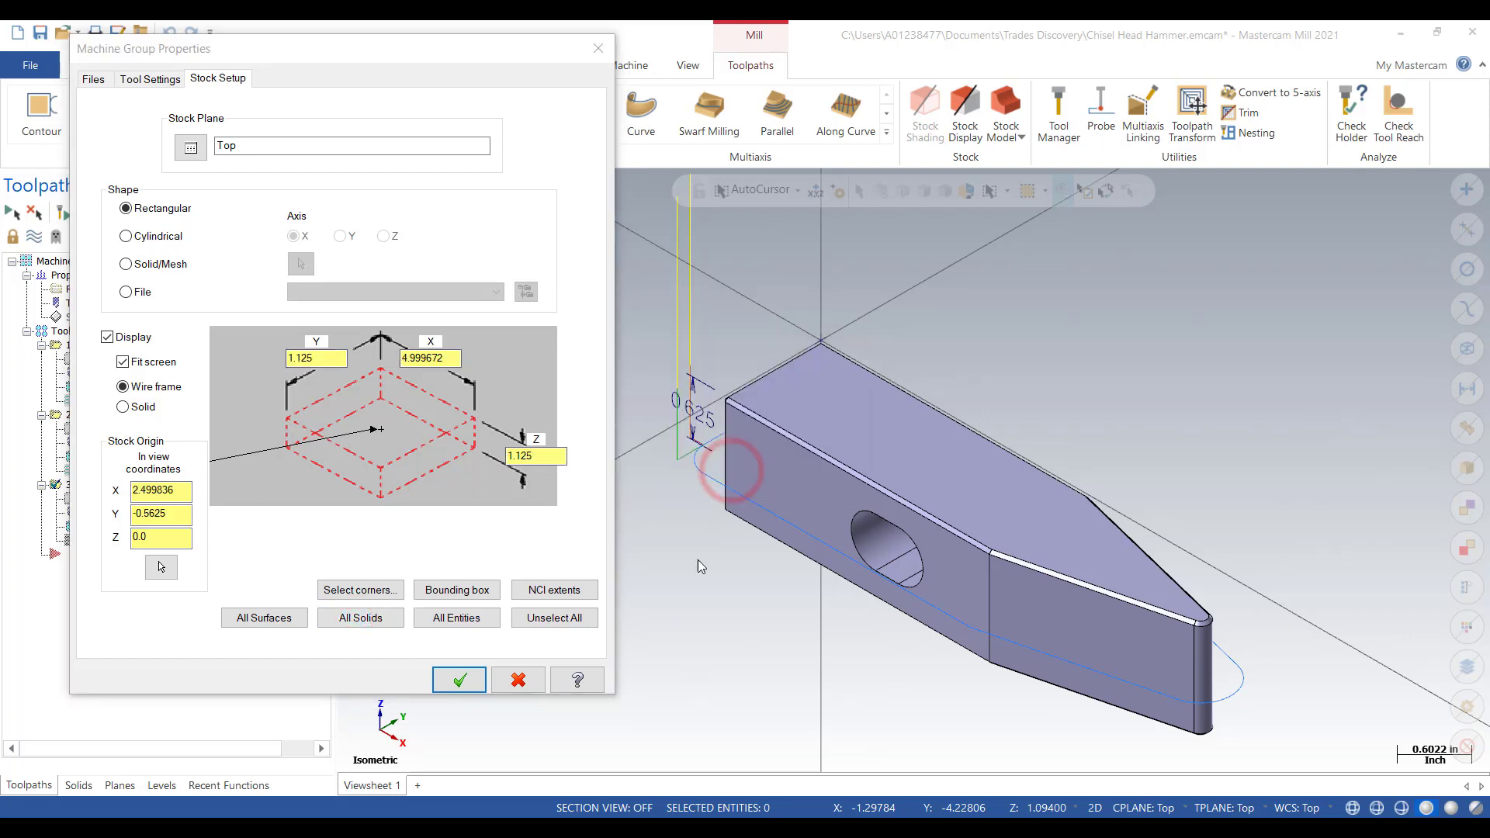
pyautogui.click(452, 683)
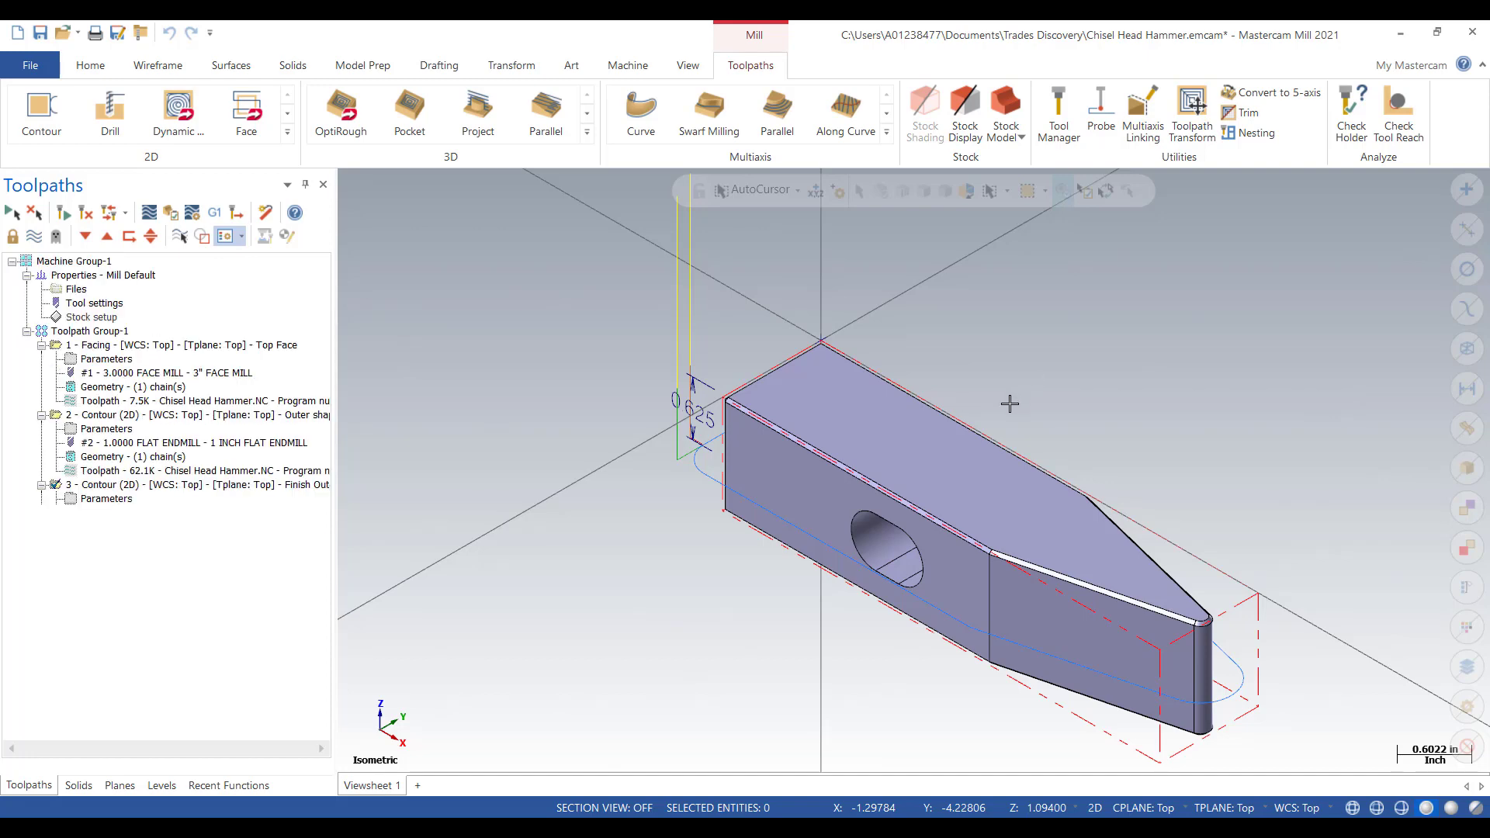
# - Enlarge the rectangular stock in the stock setup to 5.05 in X and 1.25 in Y
pyautogui.moveTo(998, 412); pyautogui.dragTo(1101, 360, button='middle')
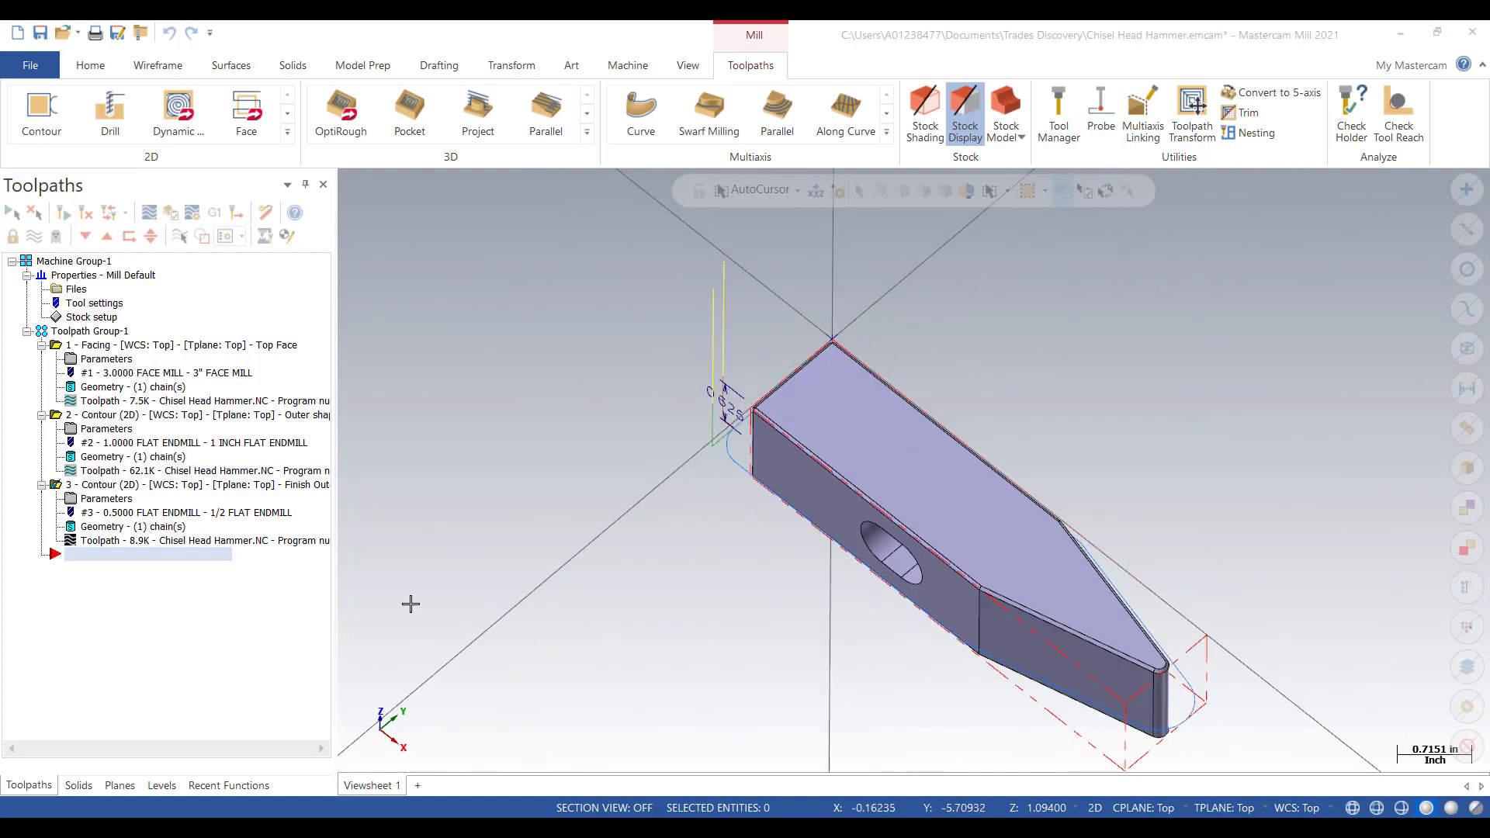
pyautogui.click(84, 318)
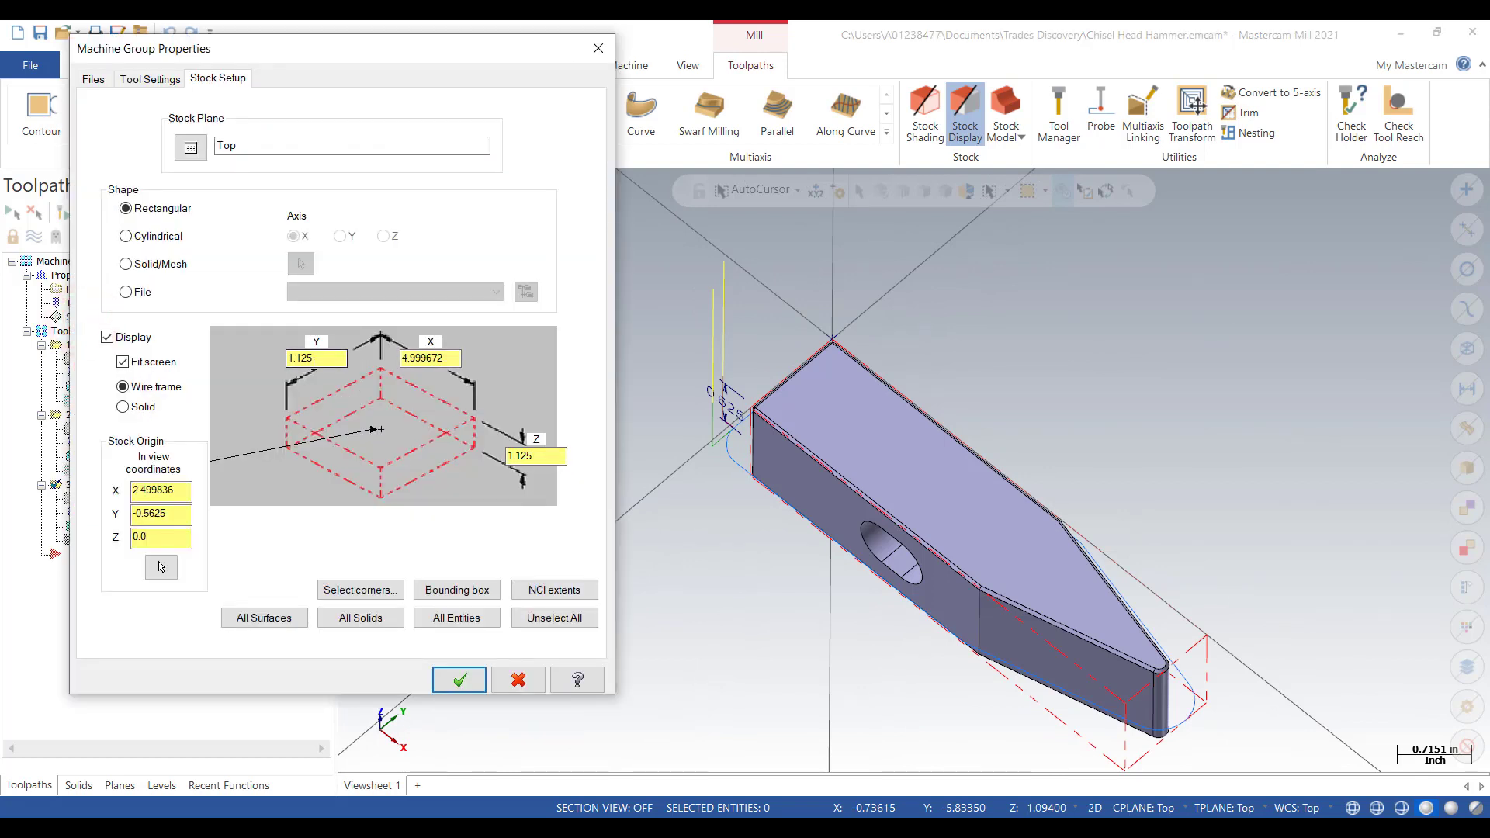
pyautogui.doubleClick(314, 358)
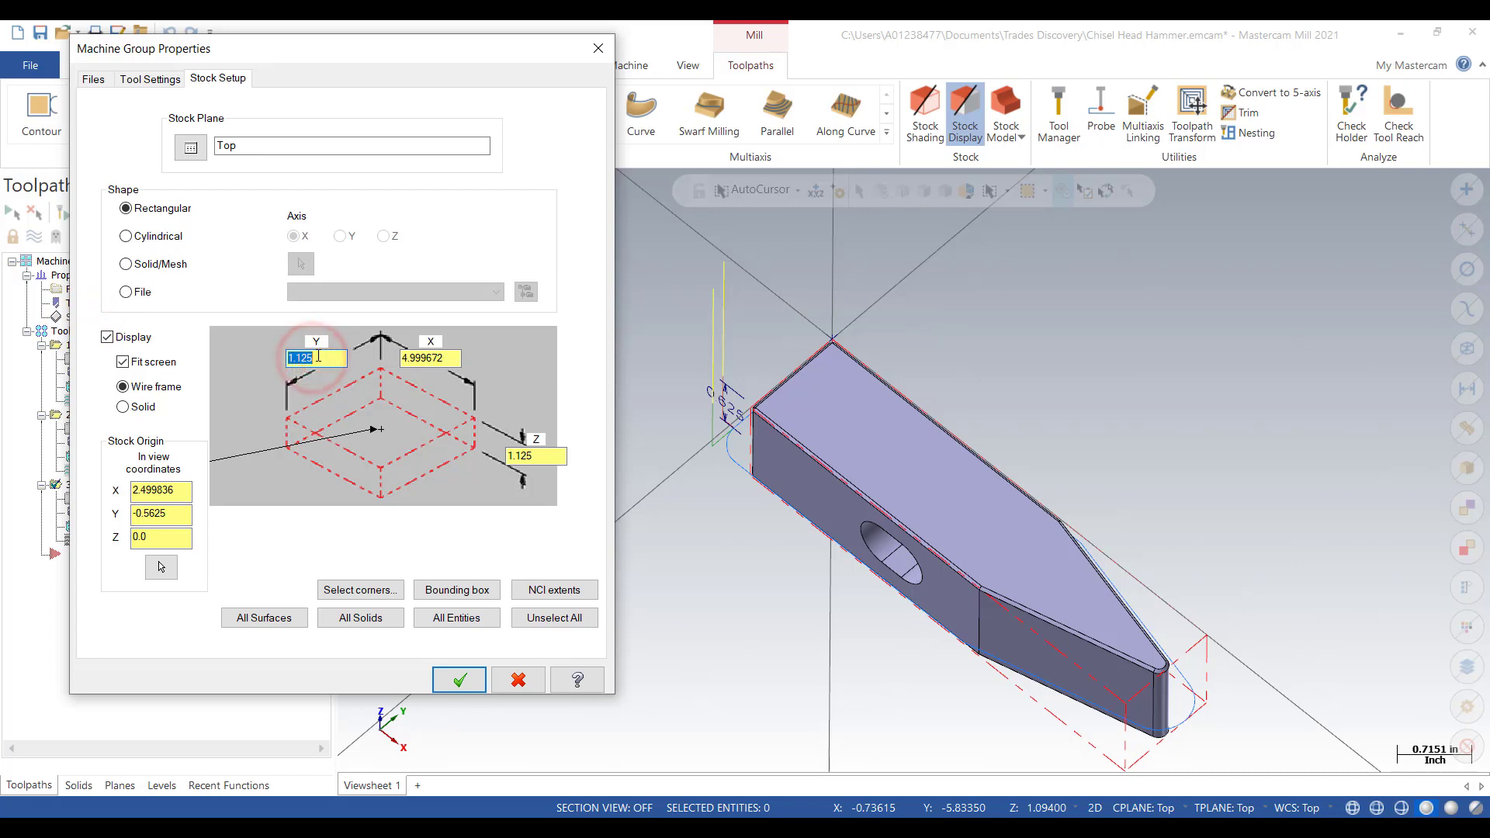
pyautogui.write('1.')
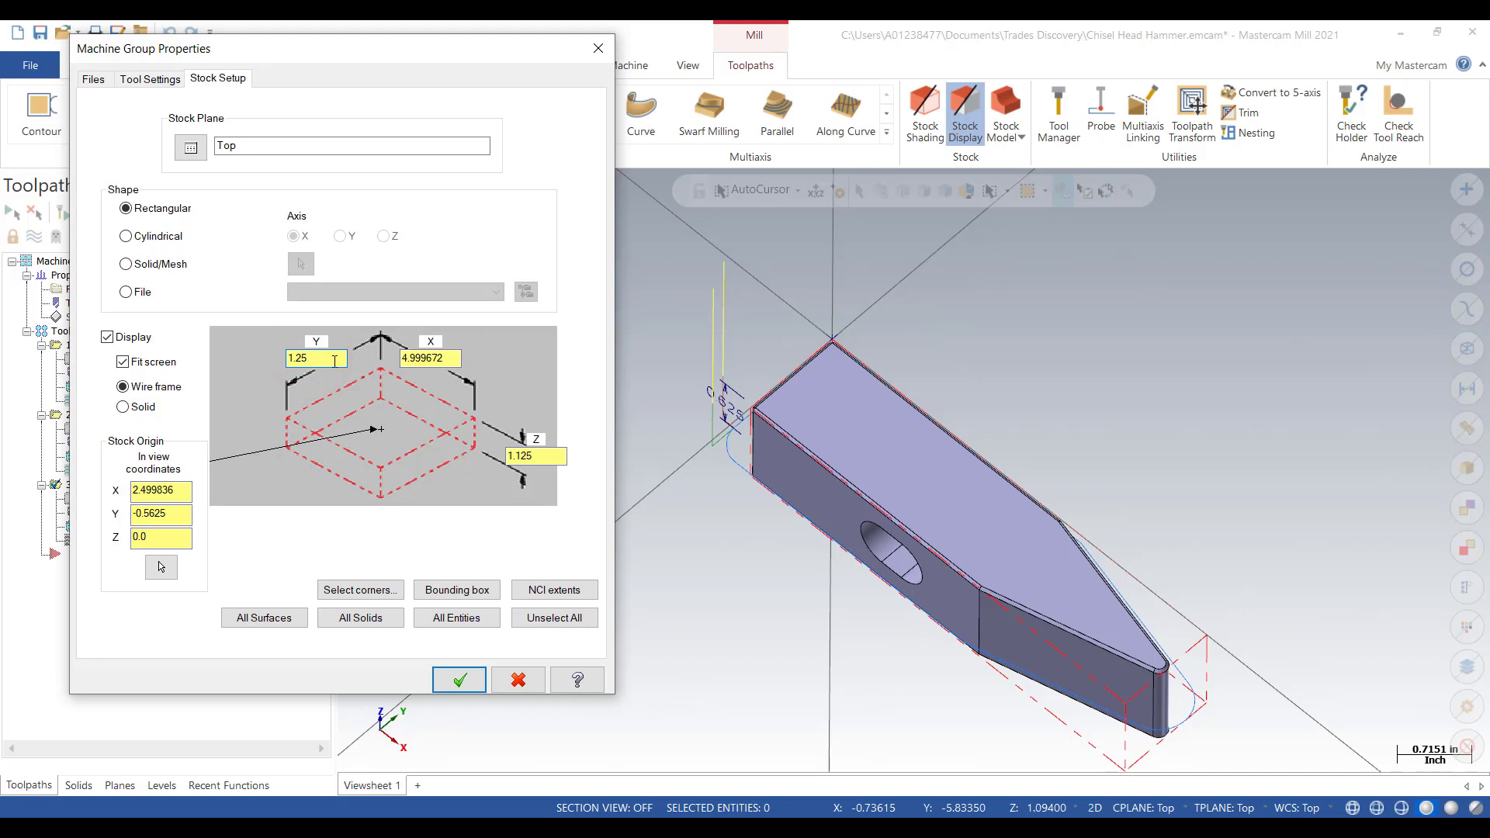
pyautogui.write('25')
pyautogui.doubleClick(454, 358)
pyautogui.write('5.05')
pyautogui.click(547, 461)
pyautogui.doubleClick(547, 459)
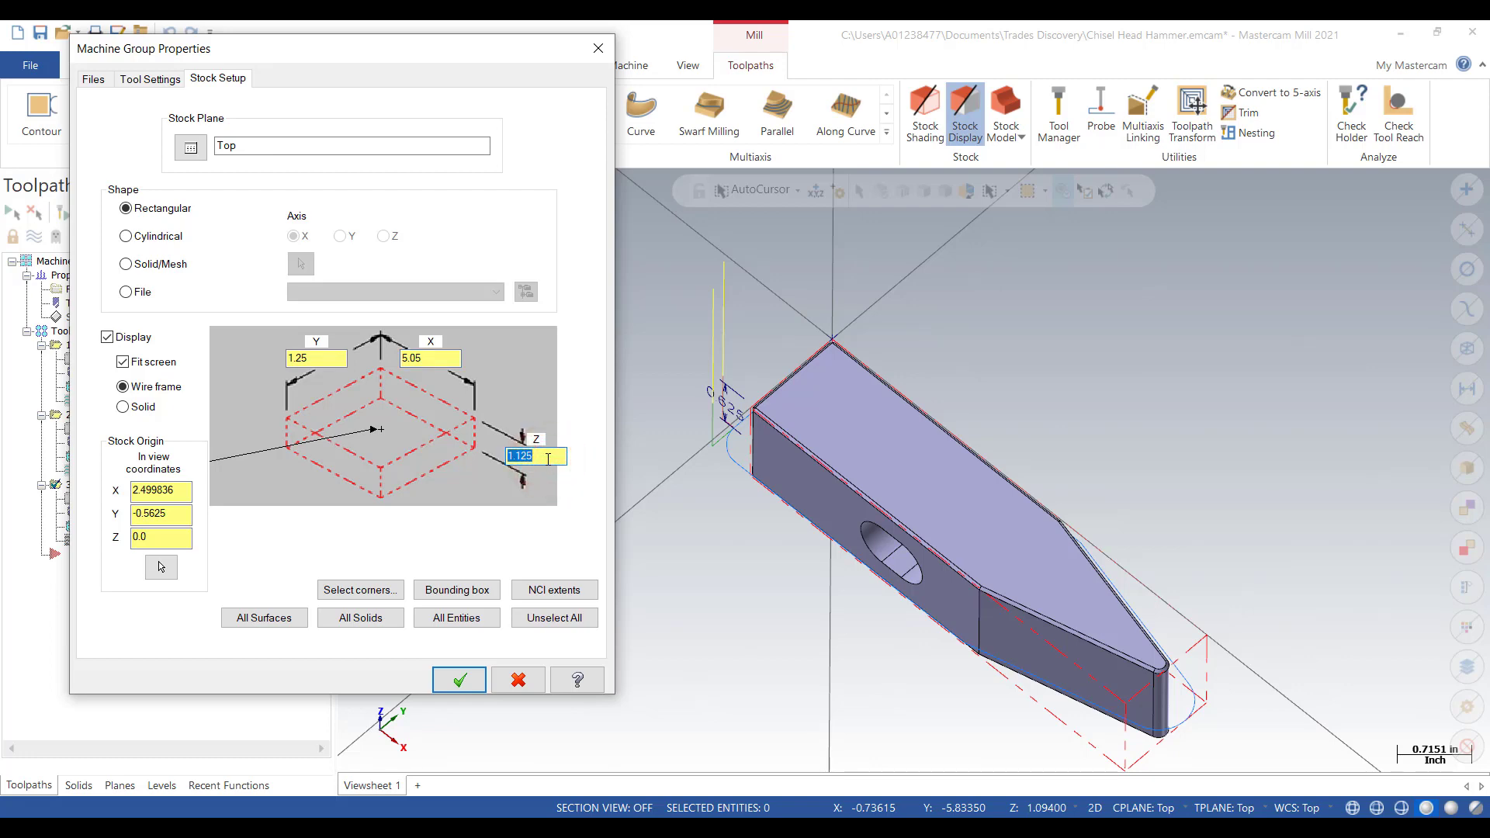
pyautogui.press('Return')
# - Examine the stock boundary around the hammer head in the Top and Isometric views, and collapse the machine group properties
pyautogui.rightClick(1031, 326)
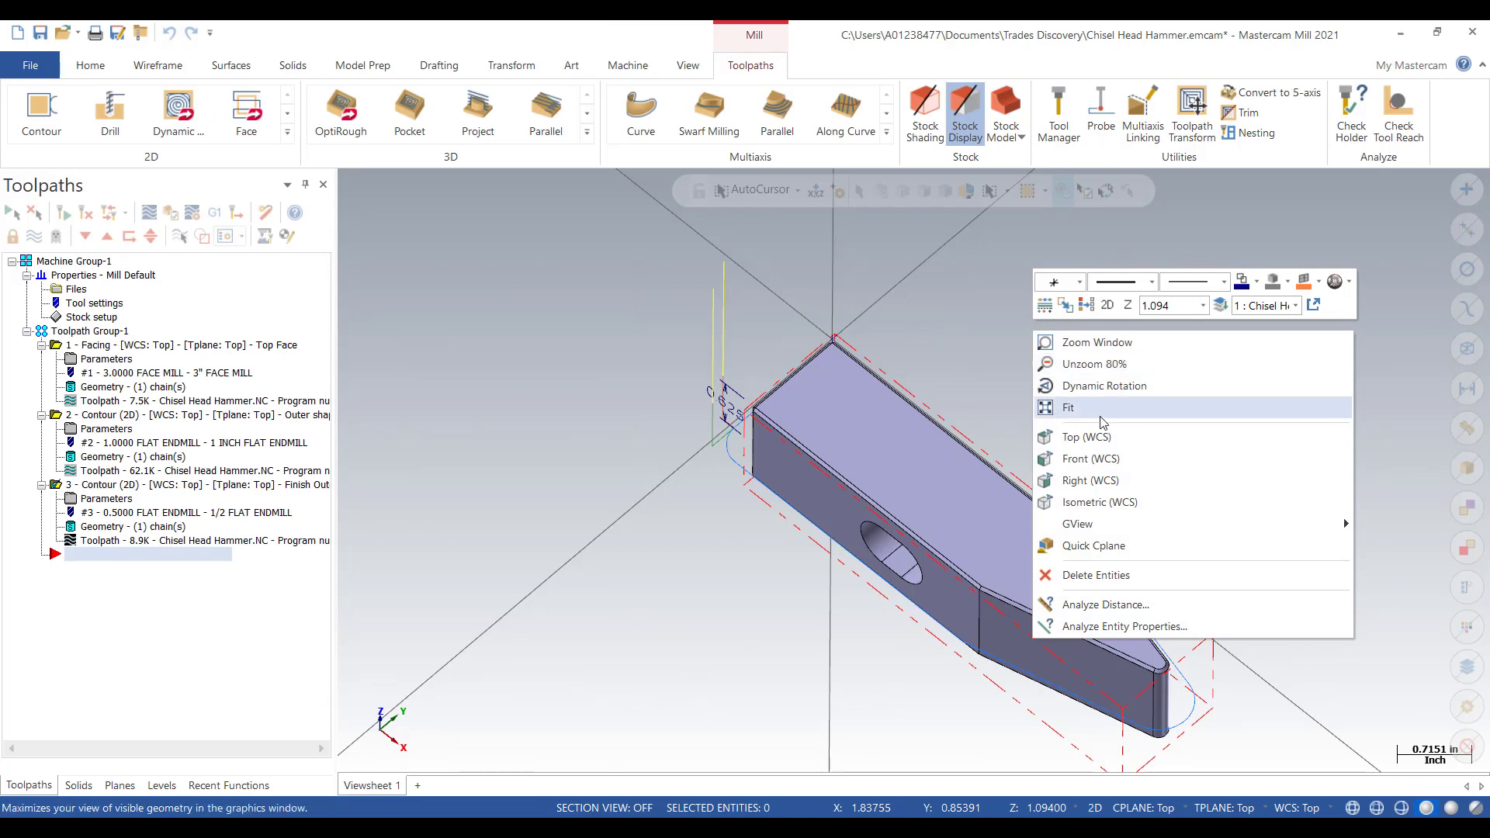
pyautogui.click(1086, 435)
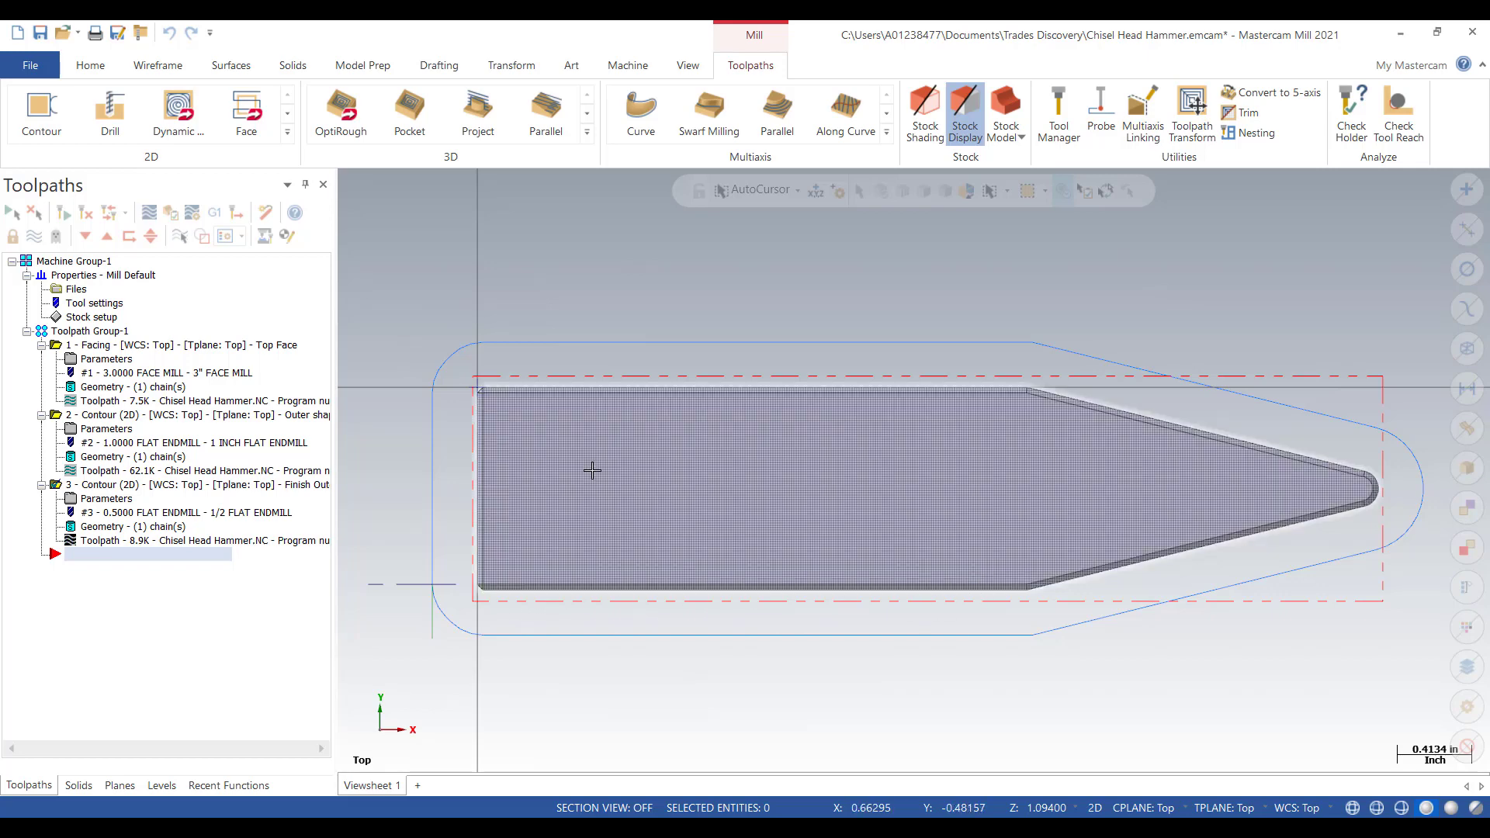
pyautogui.scroll(3, 592, 470)
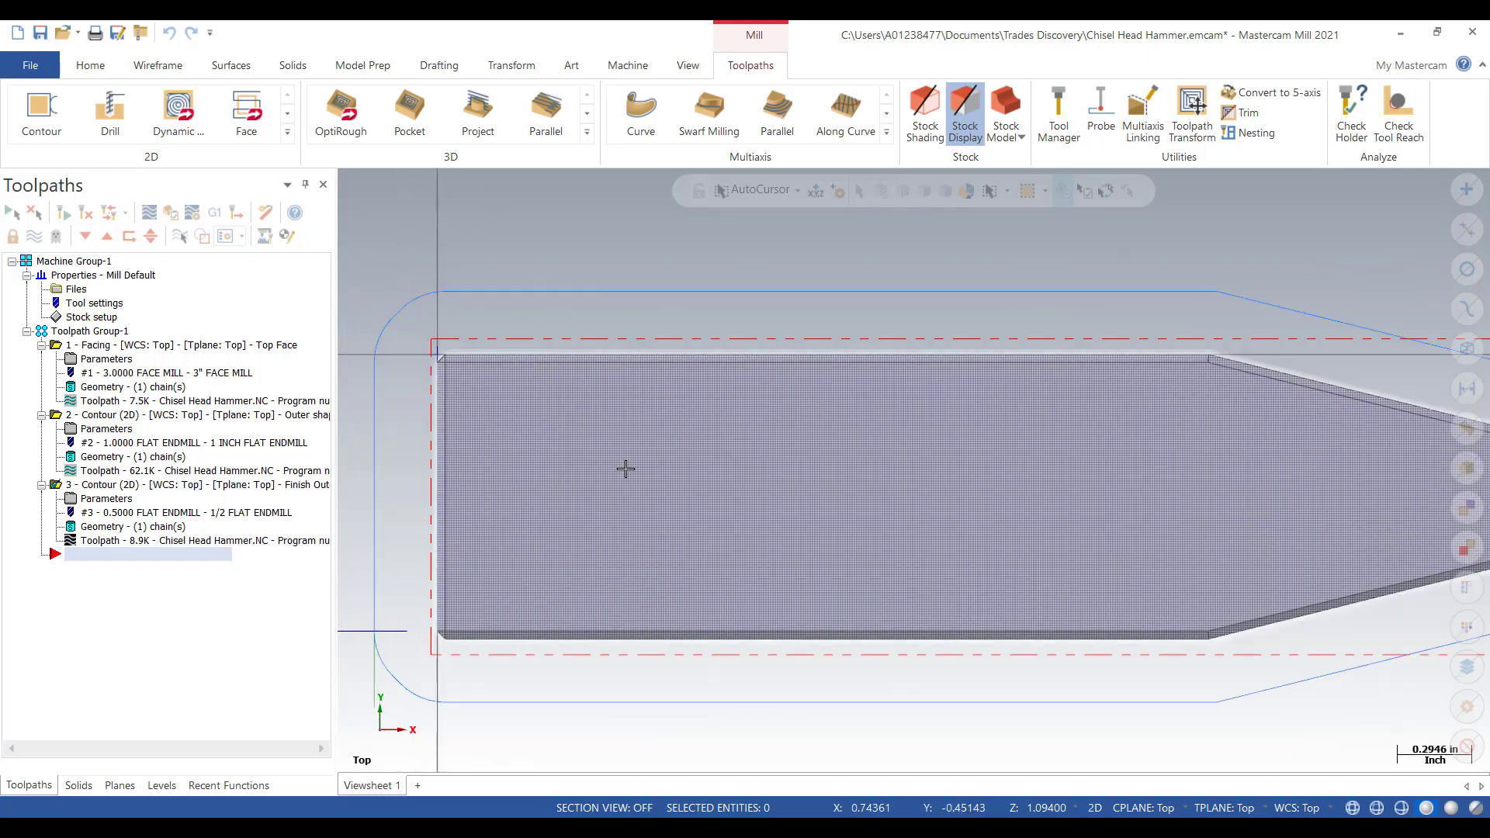
pyautogui.scroll(-4, 625, 468)
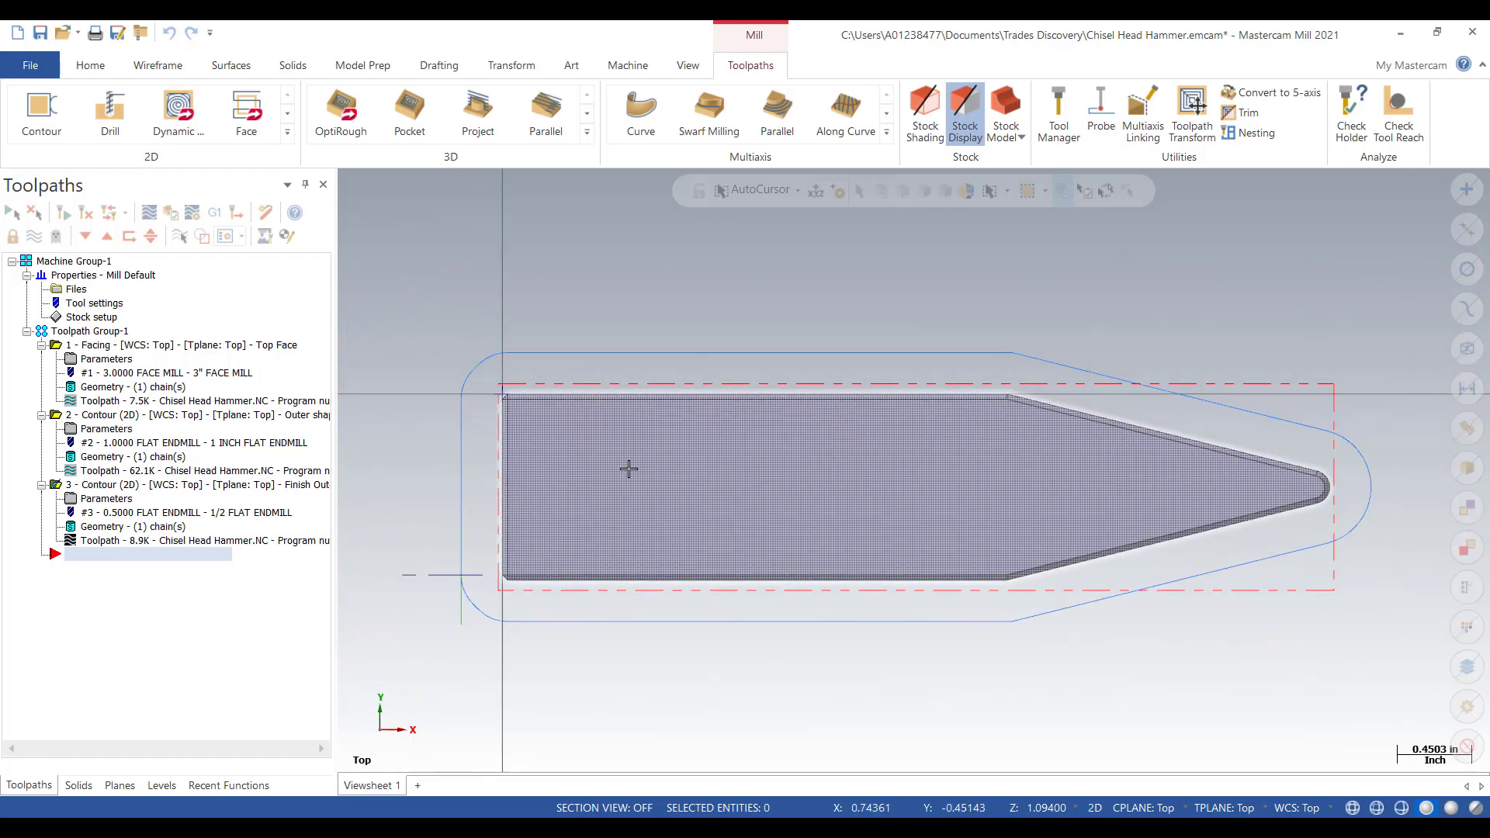
pyautogui.hotkey('alt', '7')
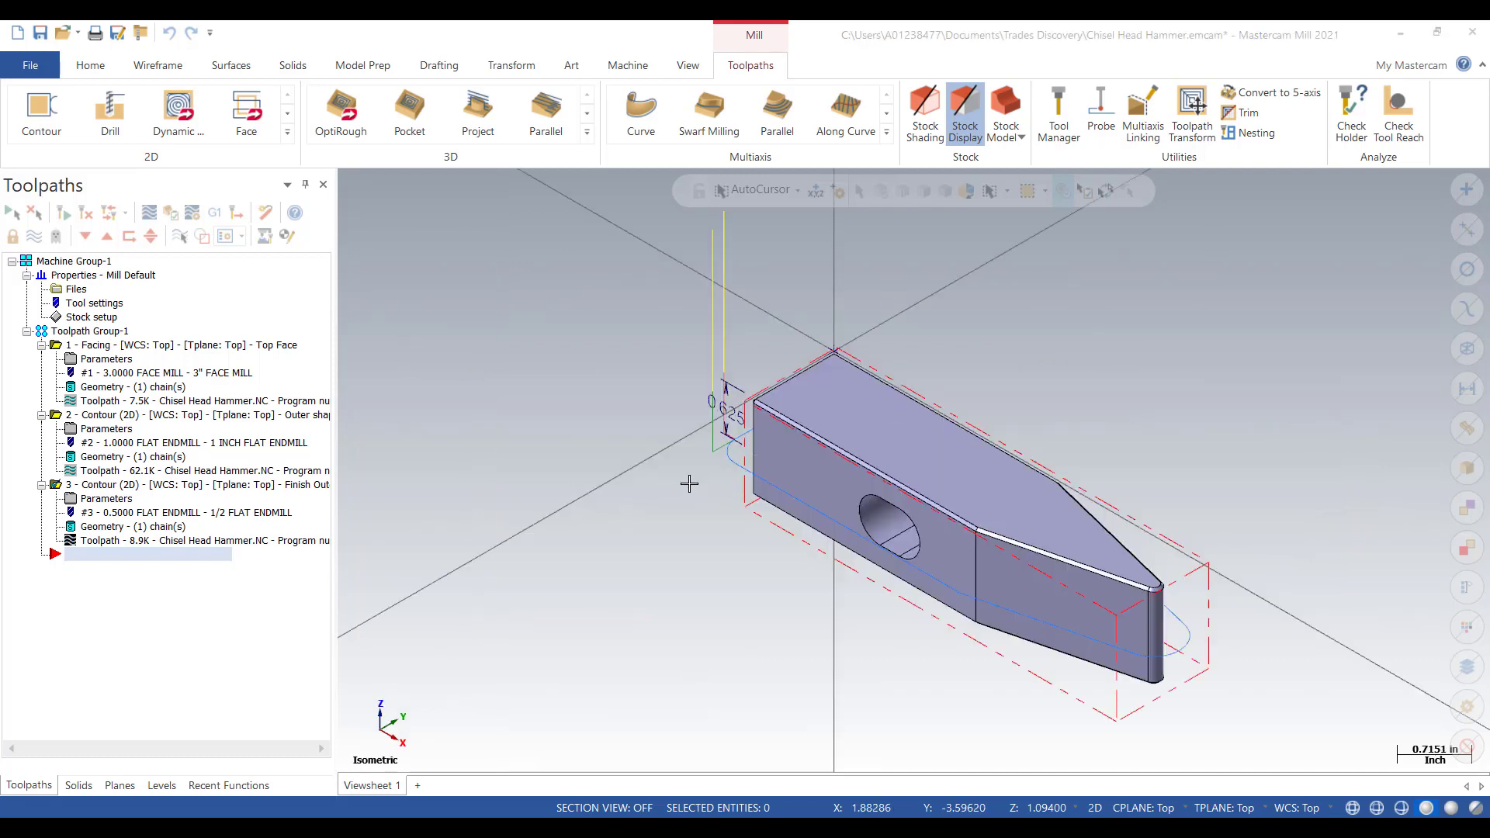
pyautogui.scroll(-1, 521, 366)
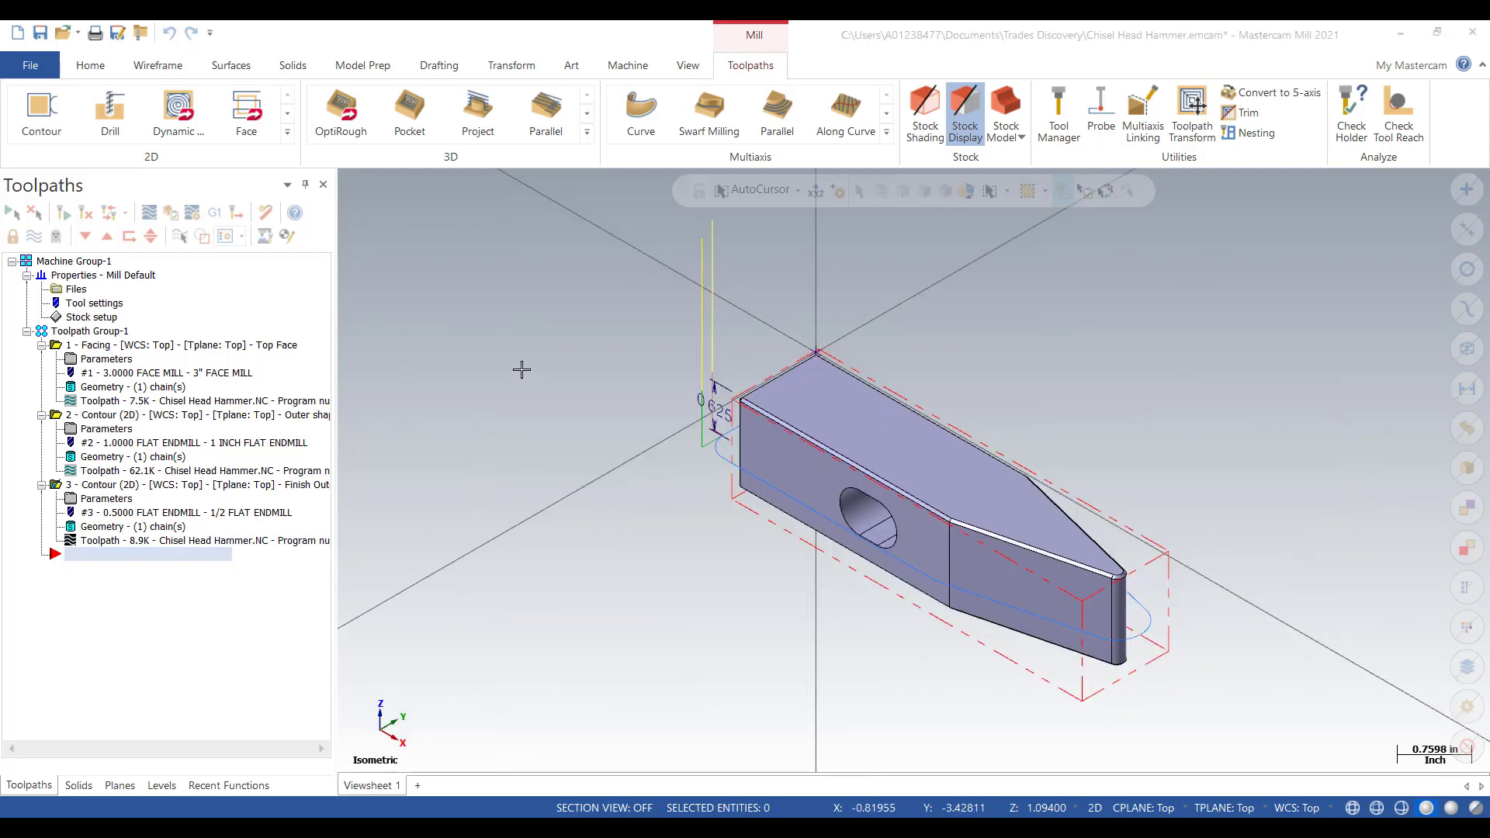
pyautogui.scroll(-1, 1208, 645)
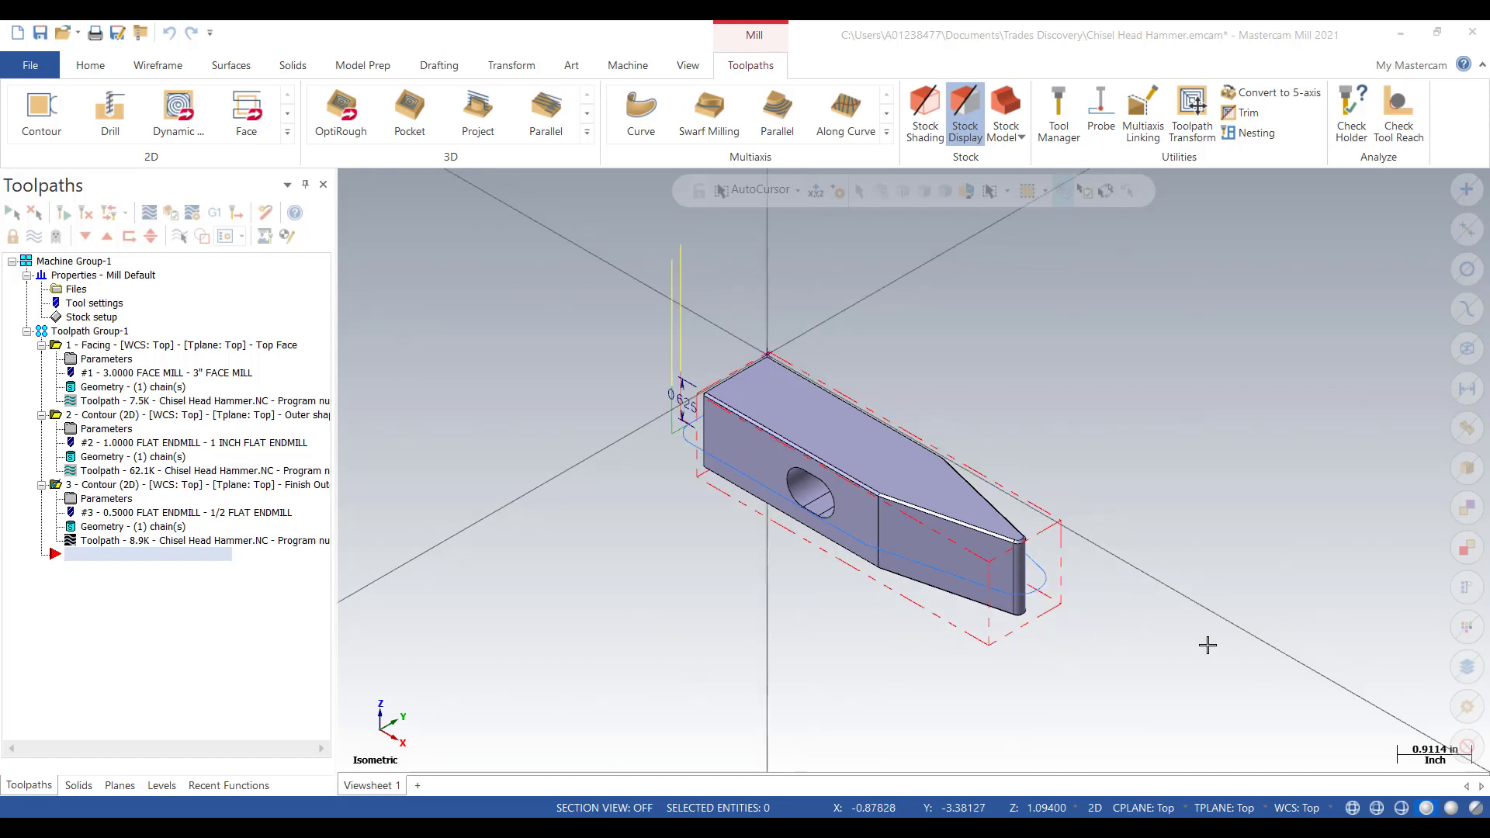
pyautogui.scroll(-1, 952, 500)
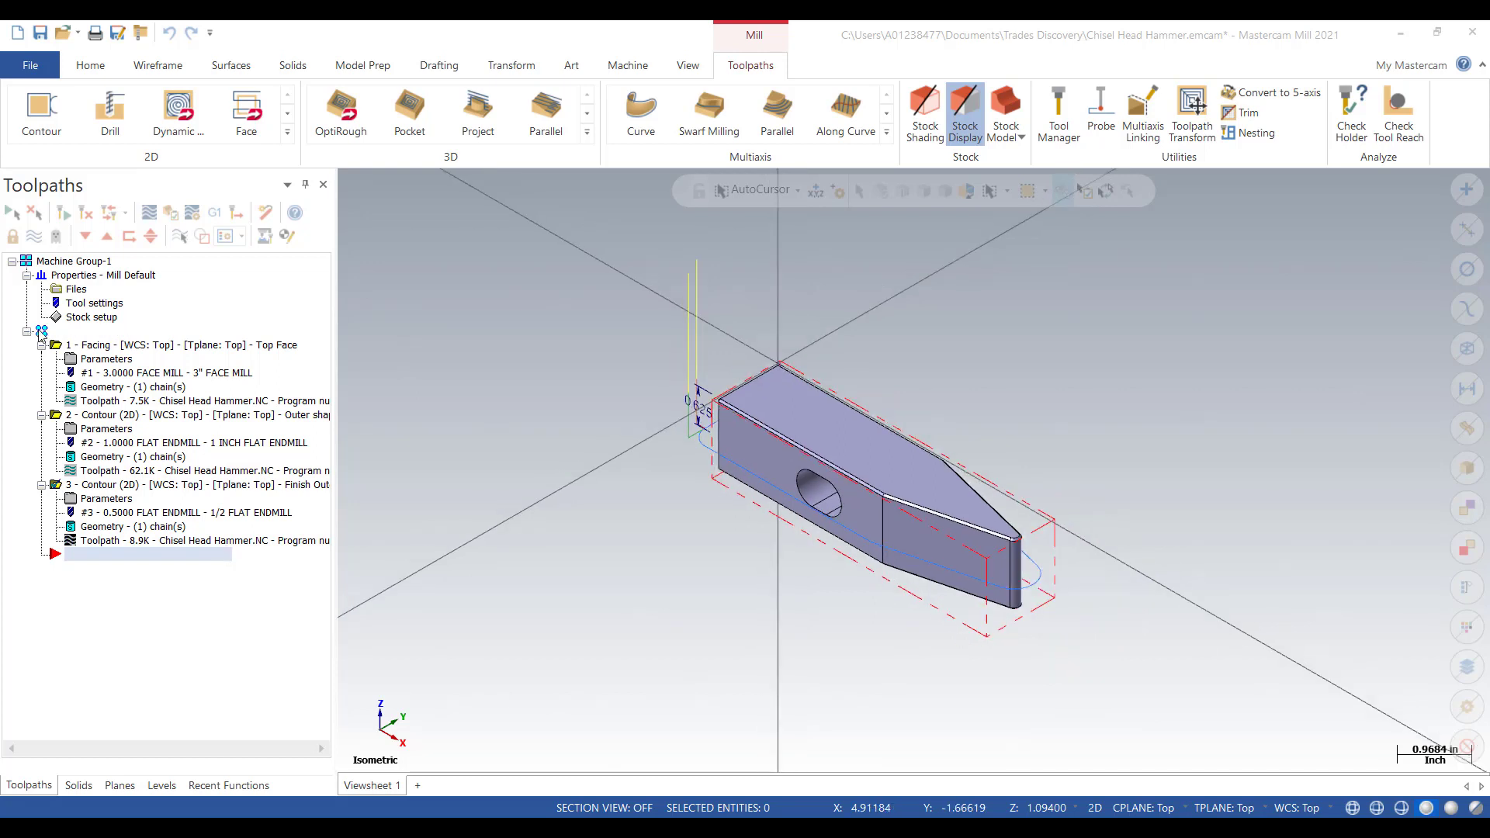
pyautogui.click(28, 276)
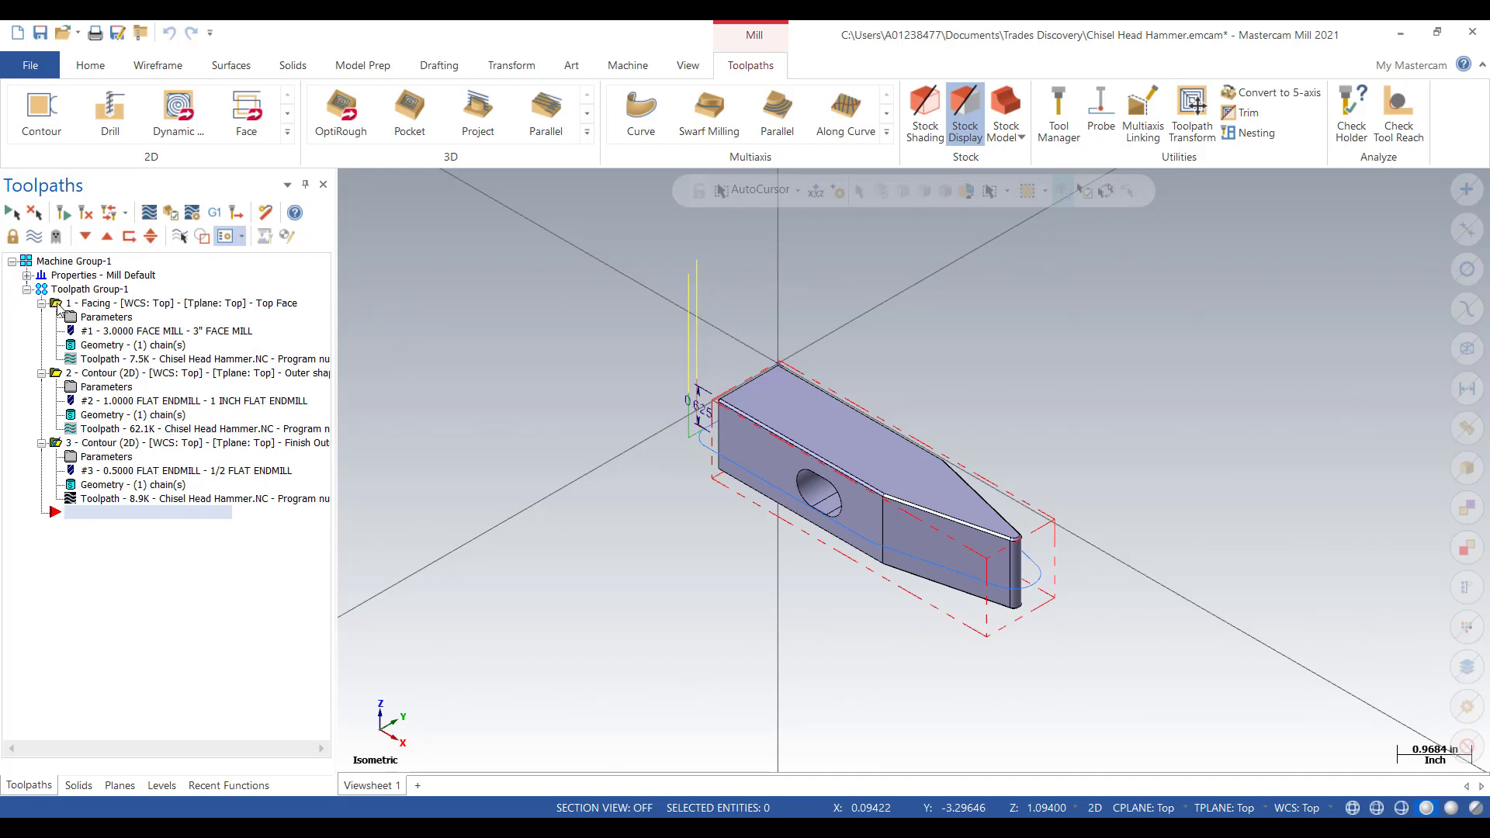
# - Verify all three operations in the simulator, playing the machining of the rectangular stock with a closer view of the block
pyautogui.keyDown('shift'); pyautogui.click(57, 304); pyautogui.keyUp('shift')
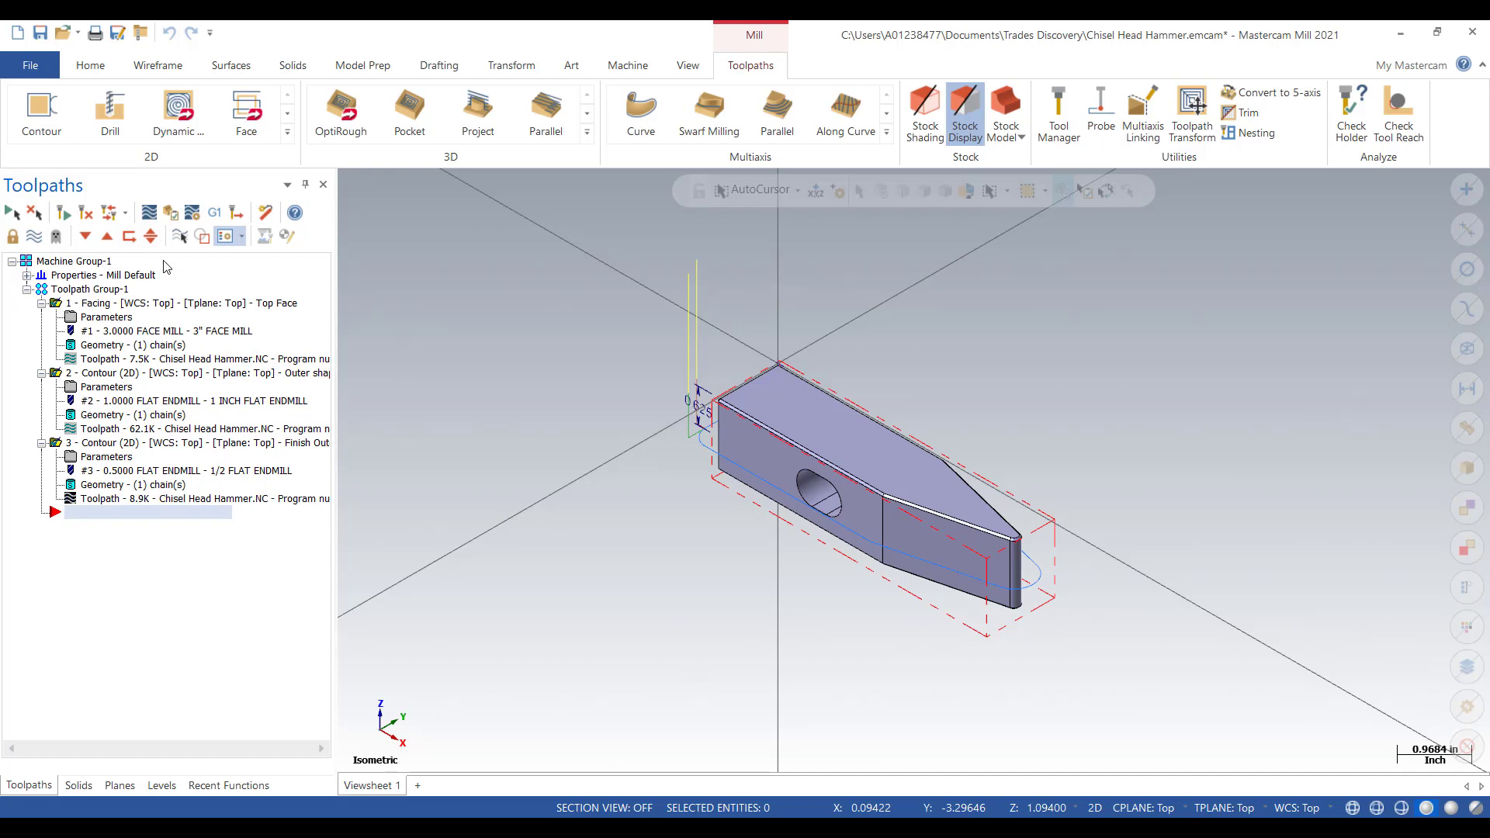
pyautogui.click(170, 213)
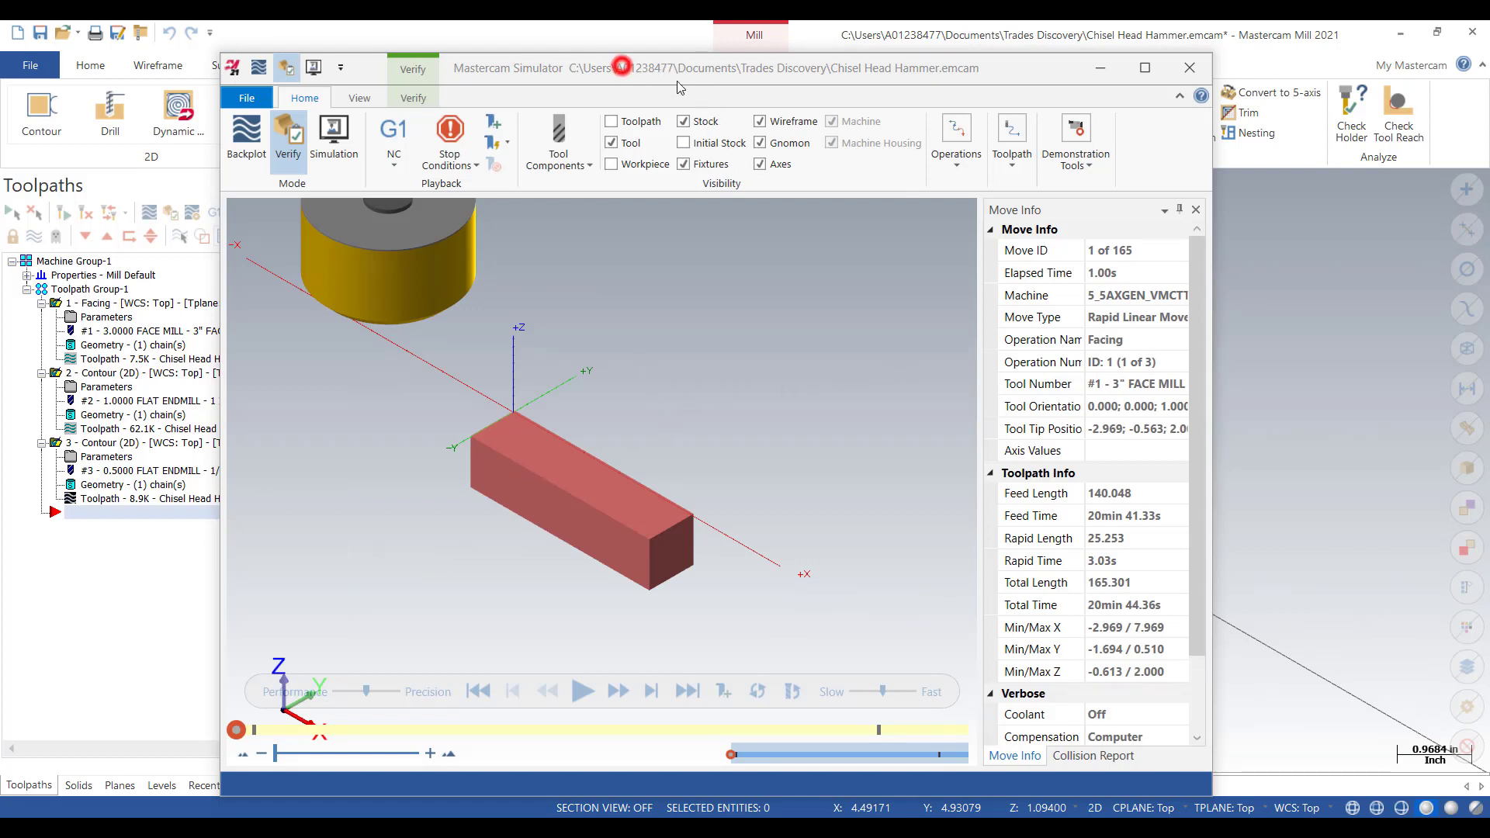
pyautogui.moveTo(622, 70); pyautogui.dragTo(621, 56)
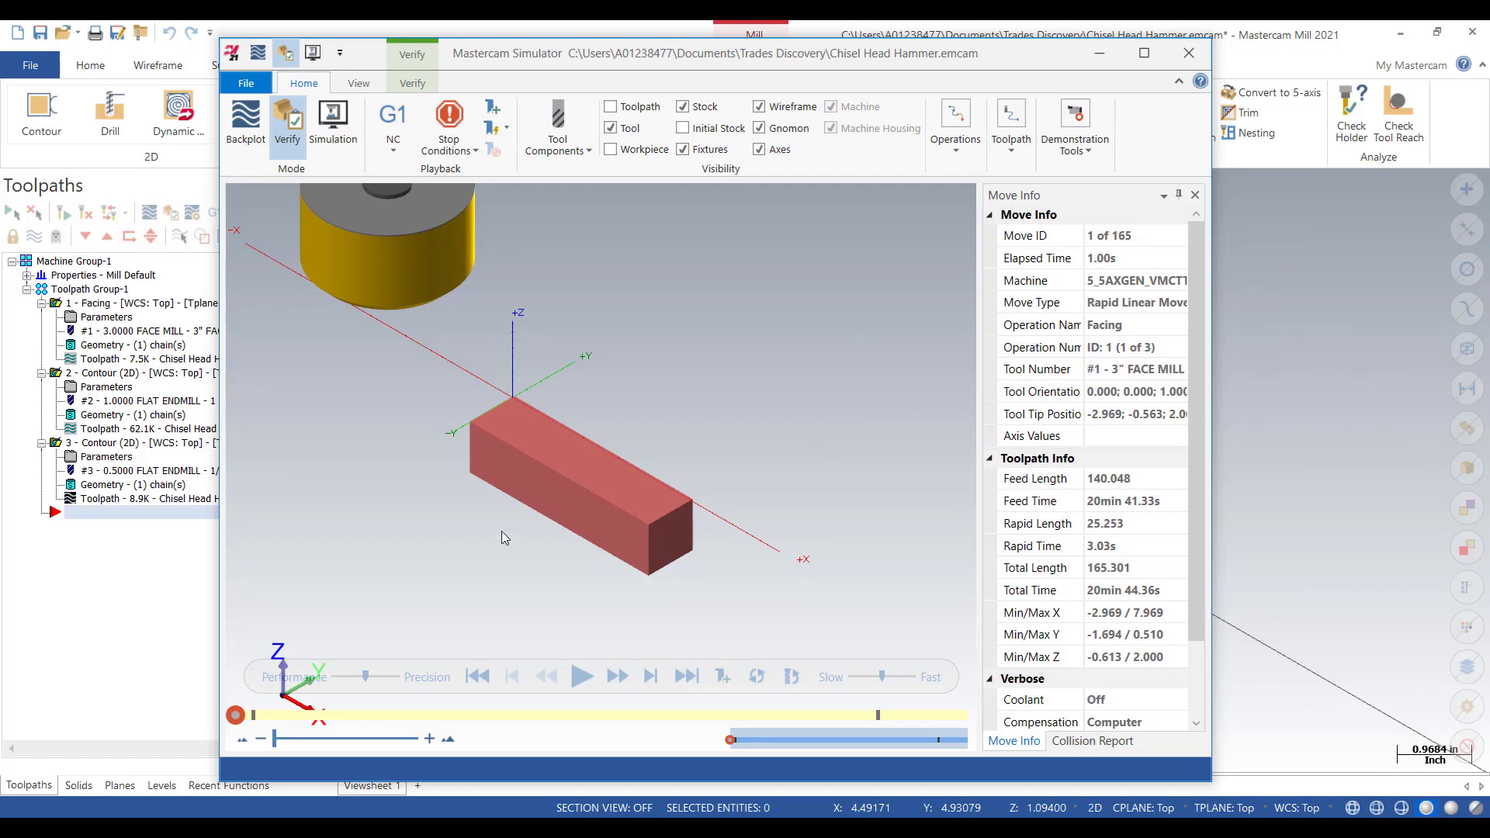
pyautogui.scroll(3, 448, 501)
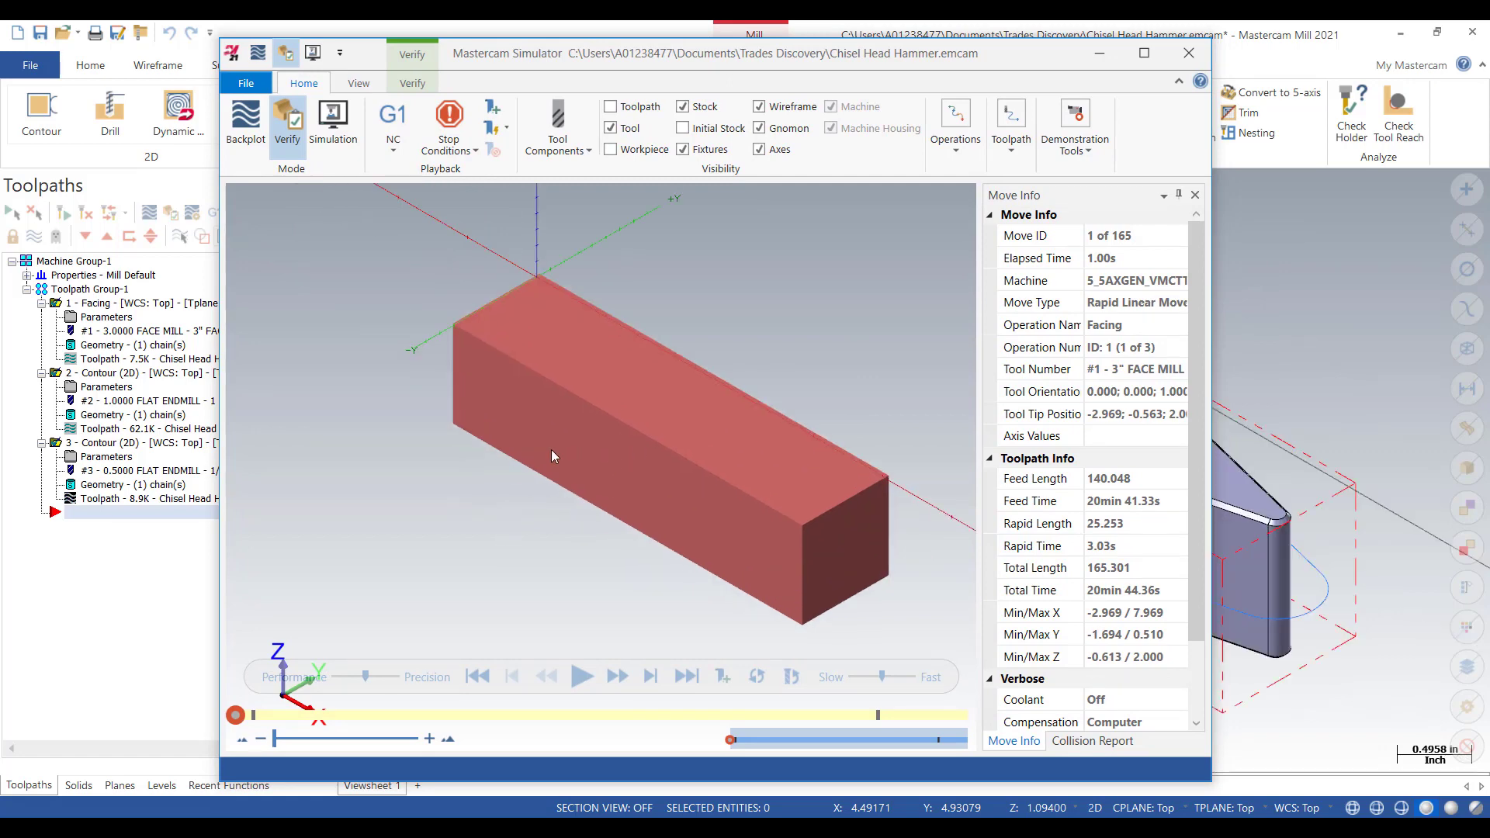
pyautogui.click(581, 678)
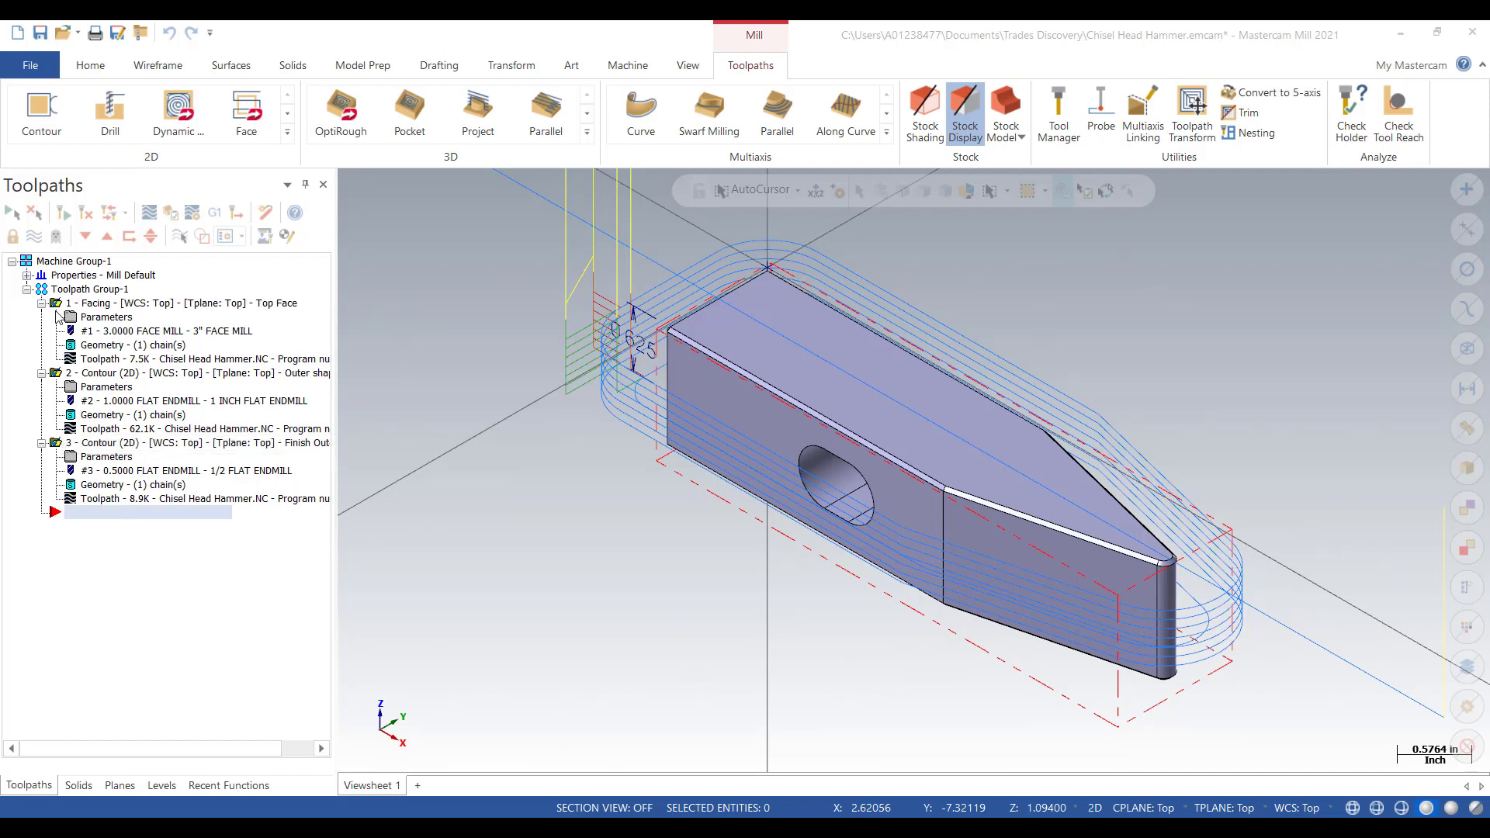
# - Hide the toolpath display of the selected operations and rename the toolpath group in Machine Group-1 as Top
pyautogui.click(34, 236)
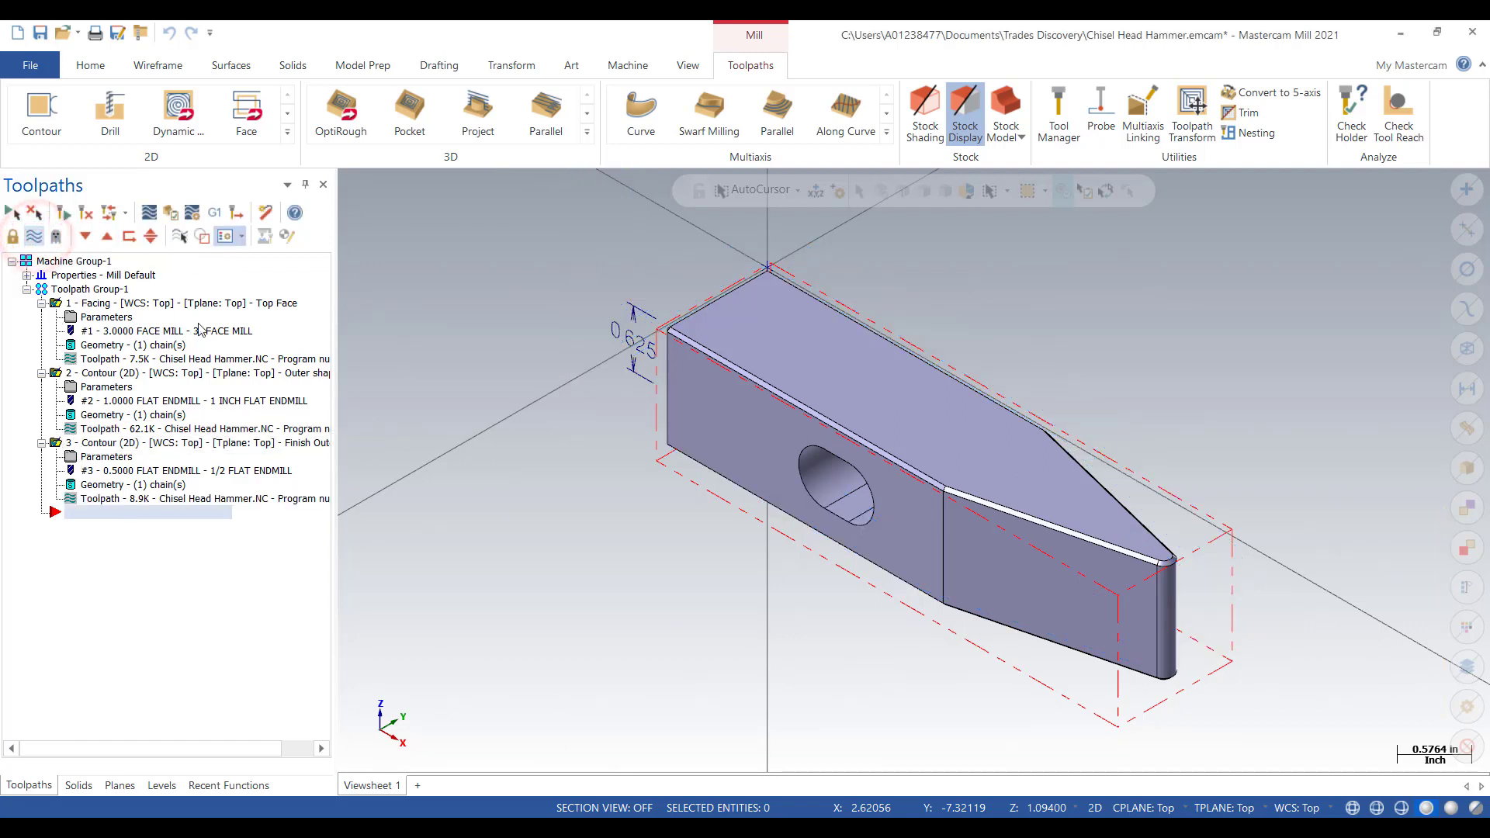
pyautogui.click(92, 290)
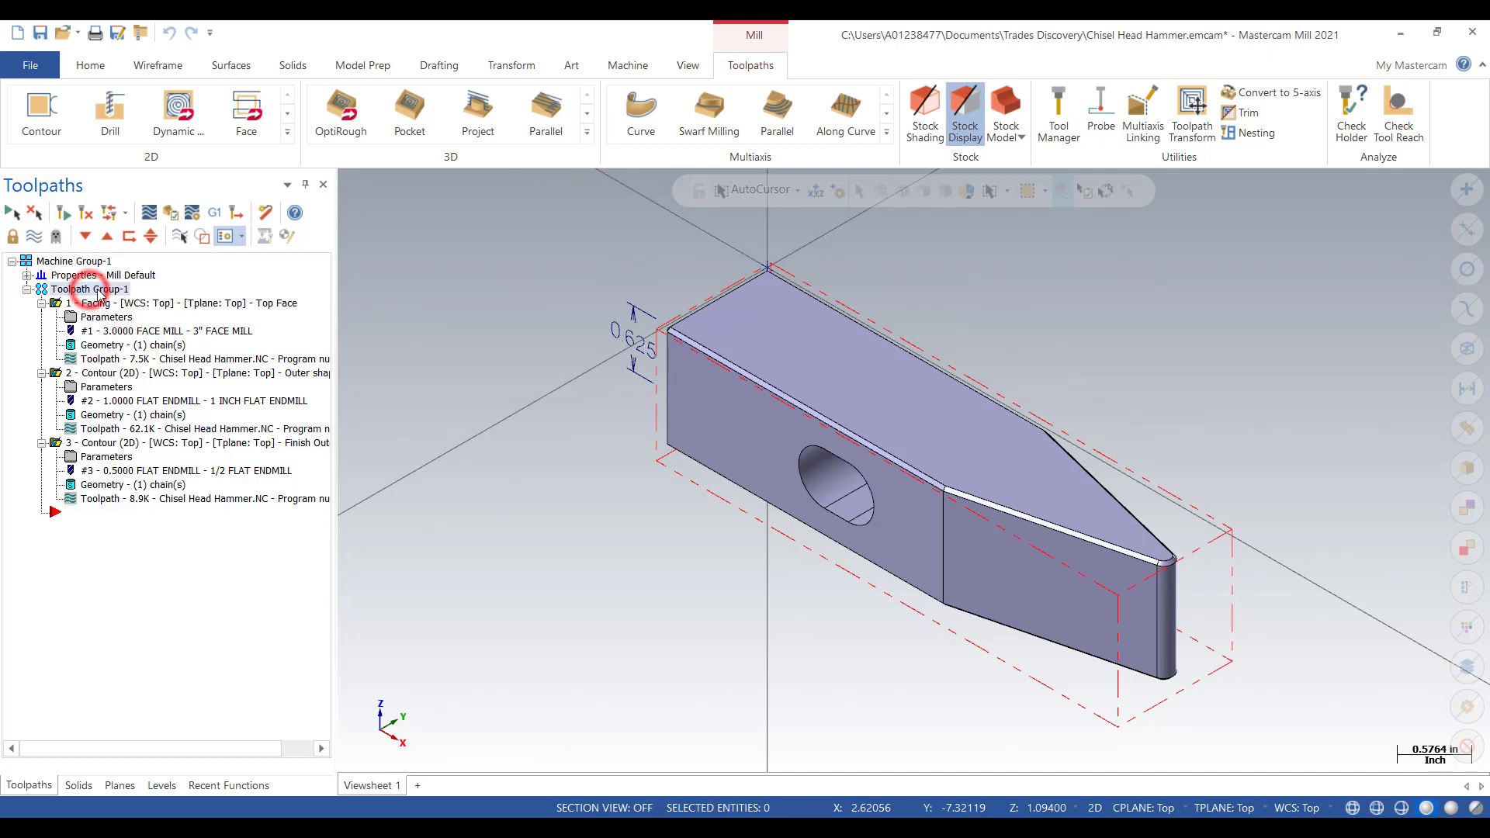
pyautogui.click(99, 291)
pyautogui.doubleClick(100, 290)
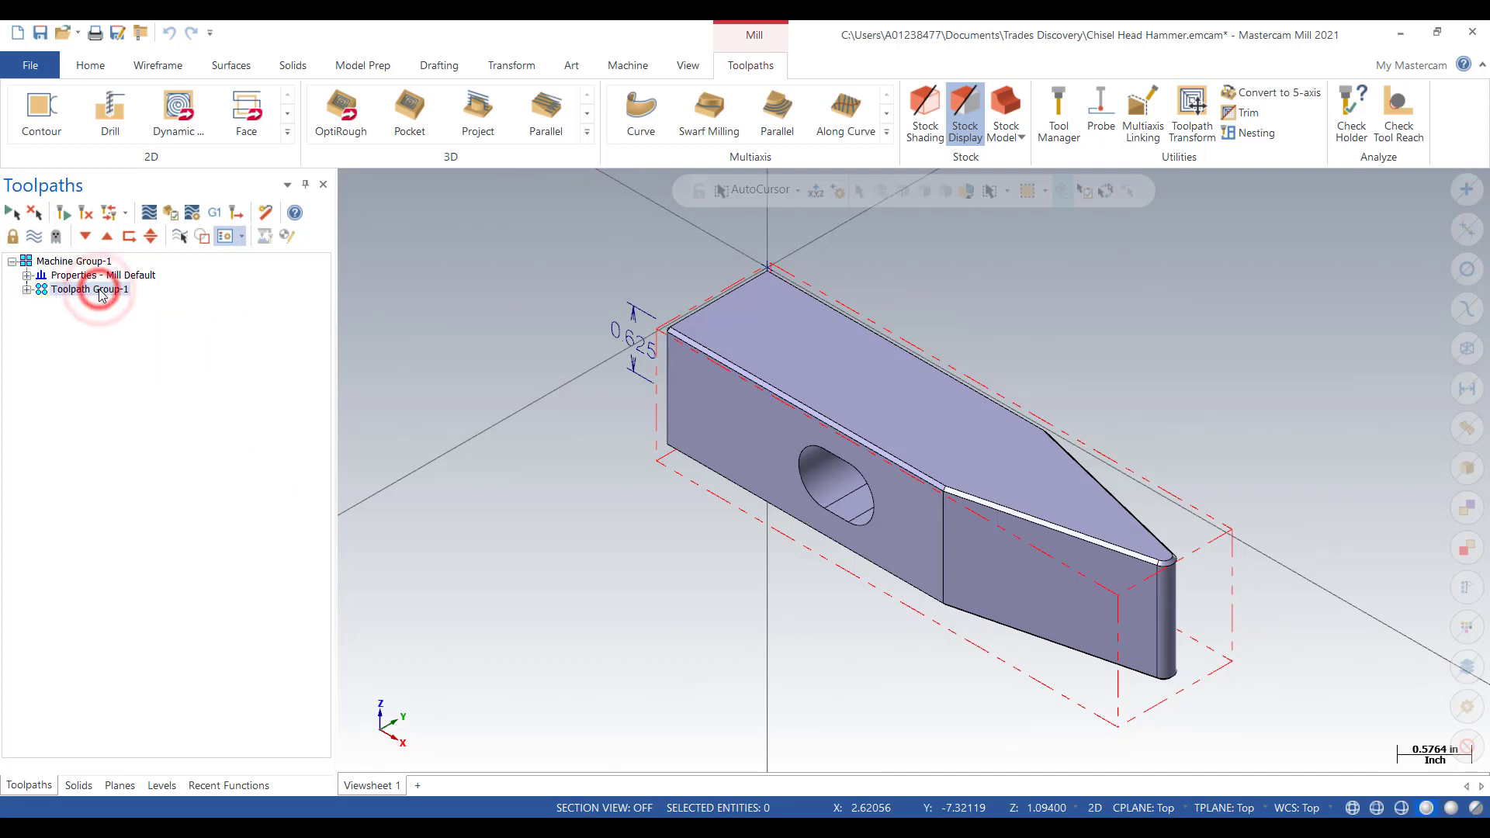
pyautogui.doubleClick(99, 291)
pyautogui.click(100, 288)
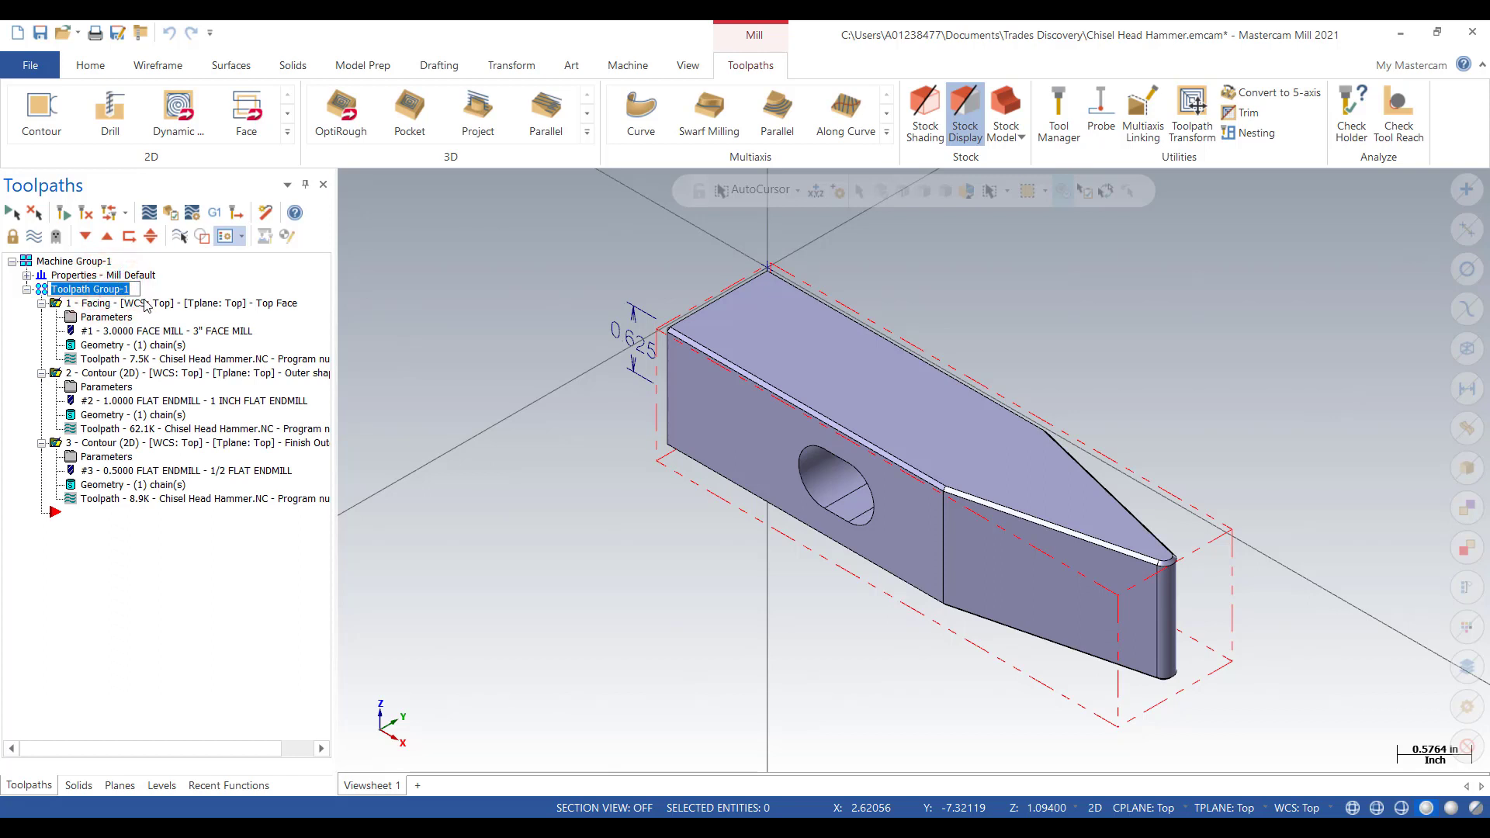
pyautogui.write('T')
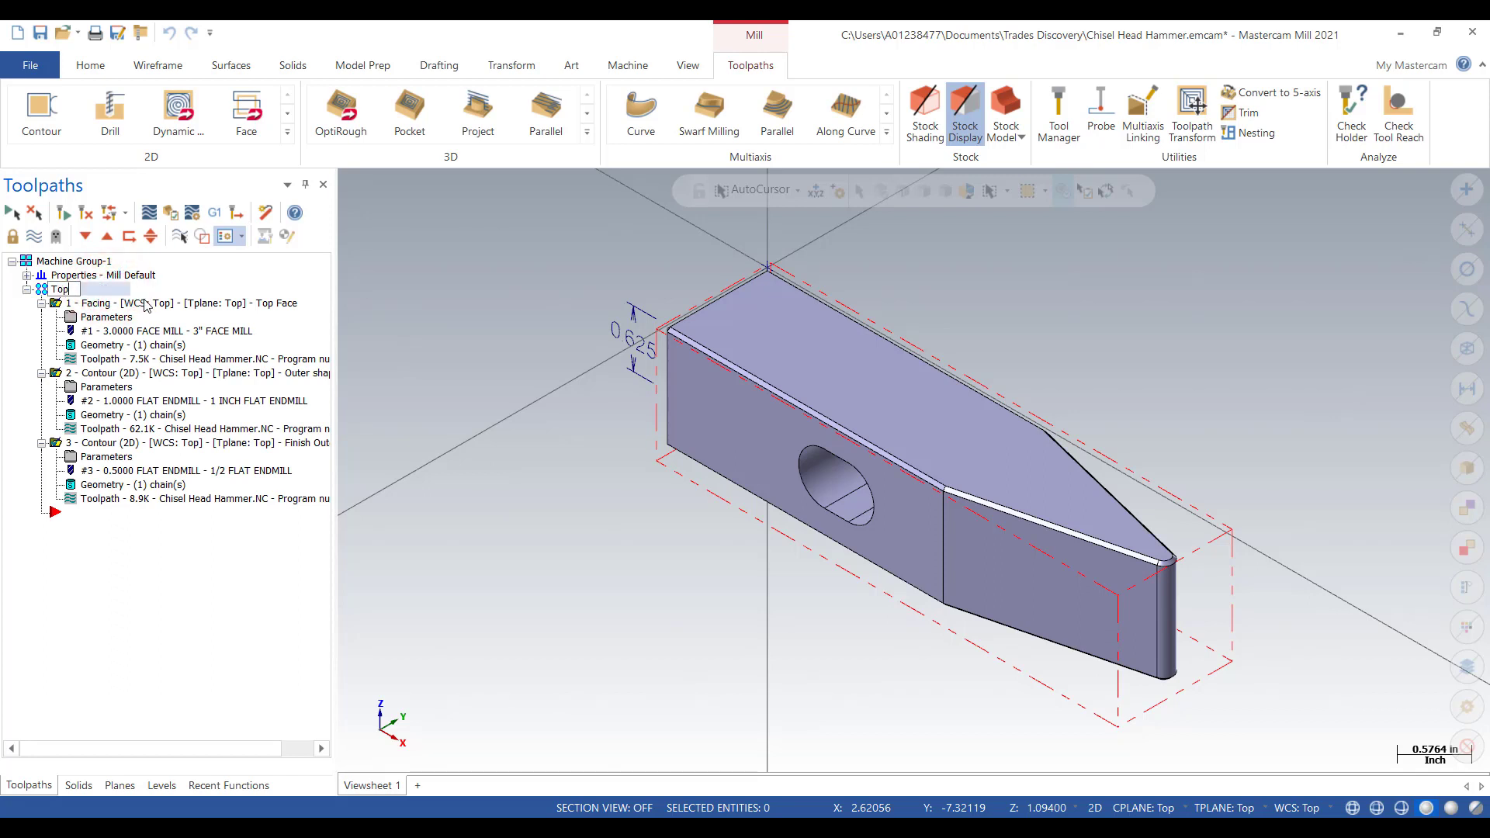
pyautogui.write('op')
pyautogui.press('Return')
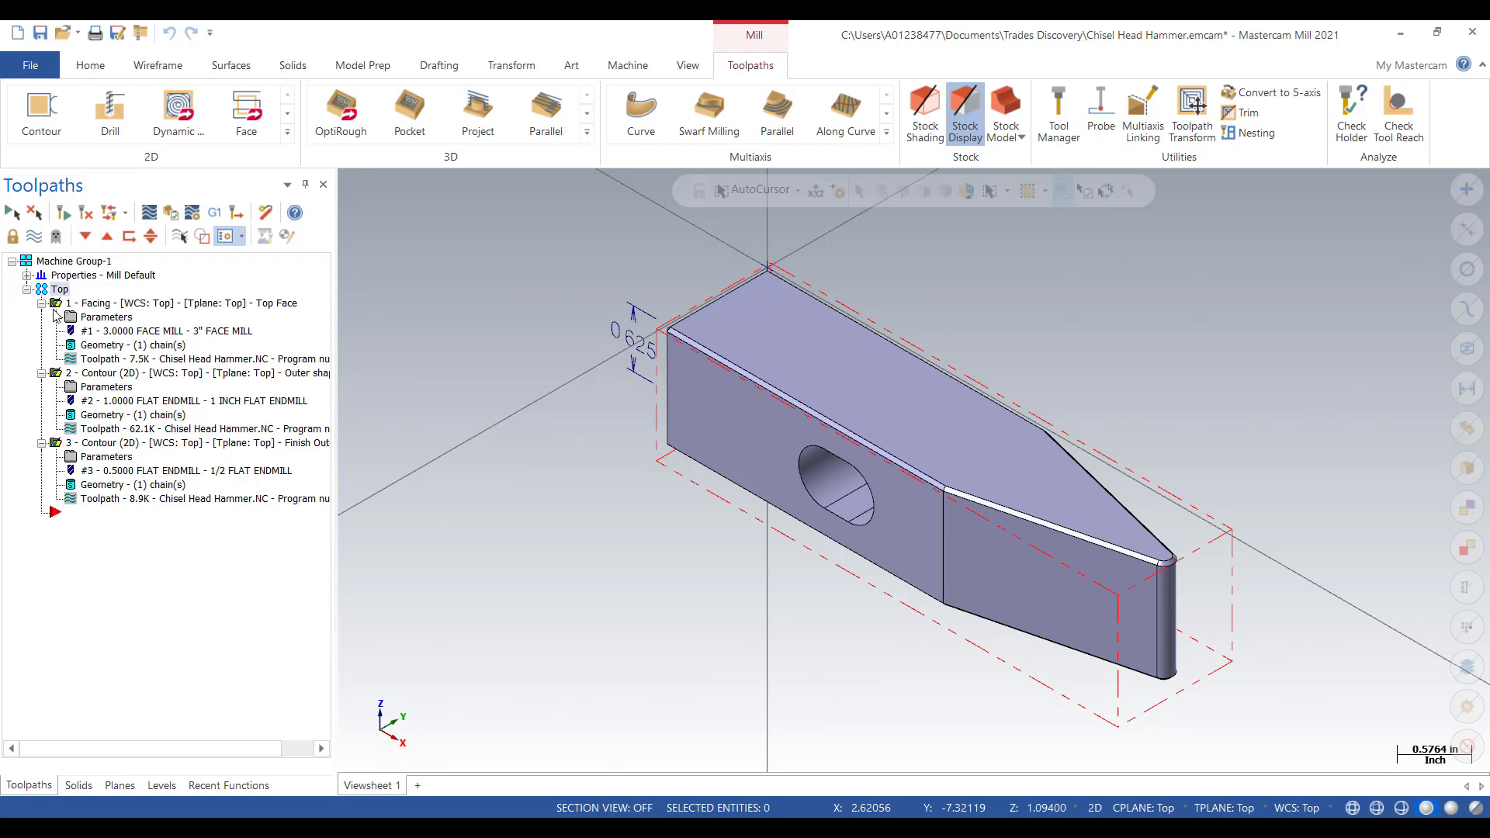
# - Add a new Mill machine group, accepting its default properties
pyautogui.rightClick(75, 266)
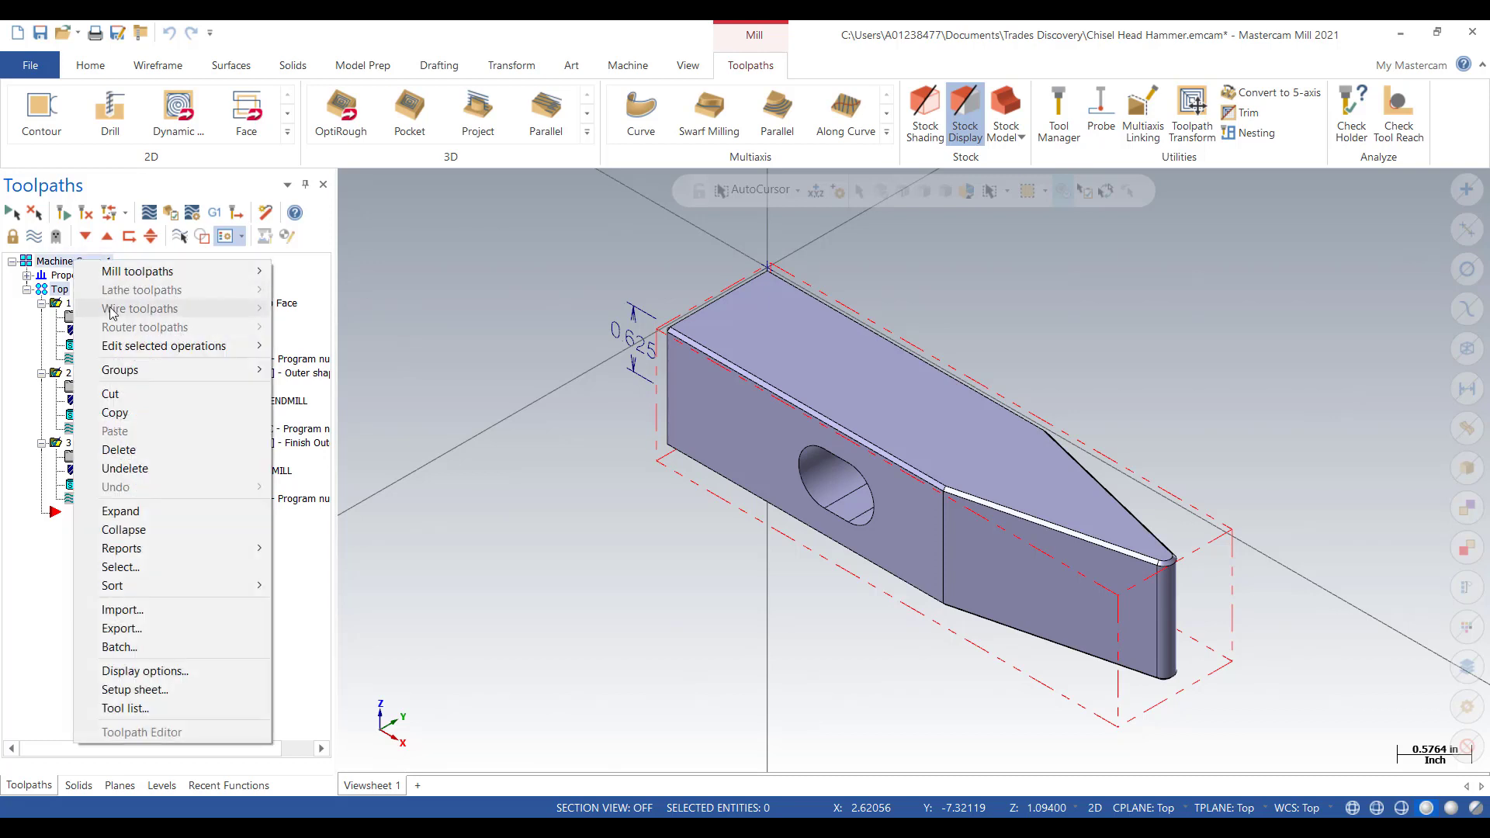
pyautogui.moveTo(143, 373)
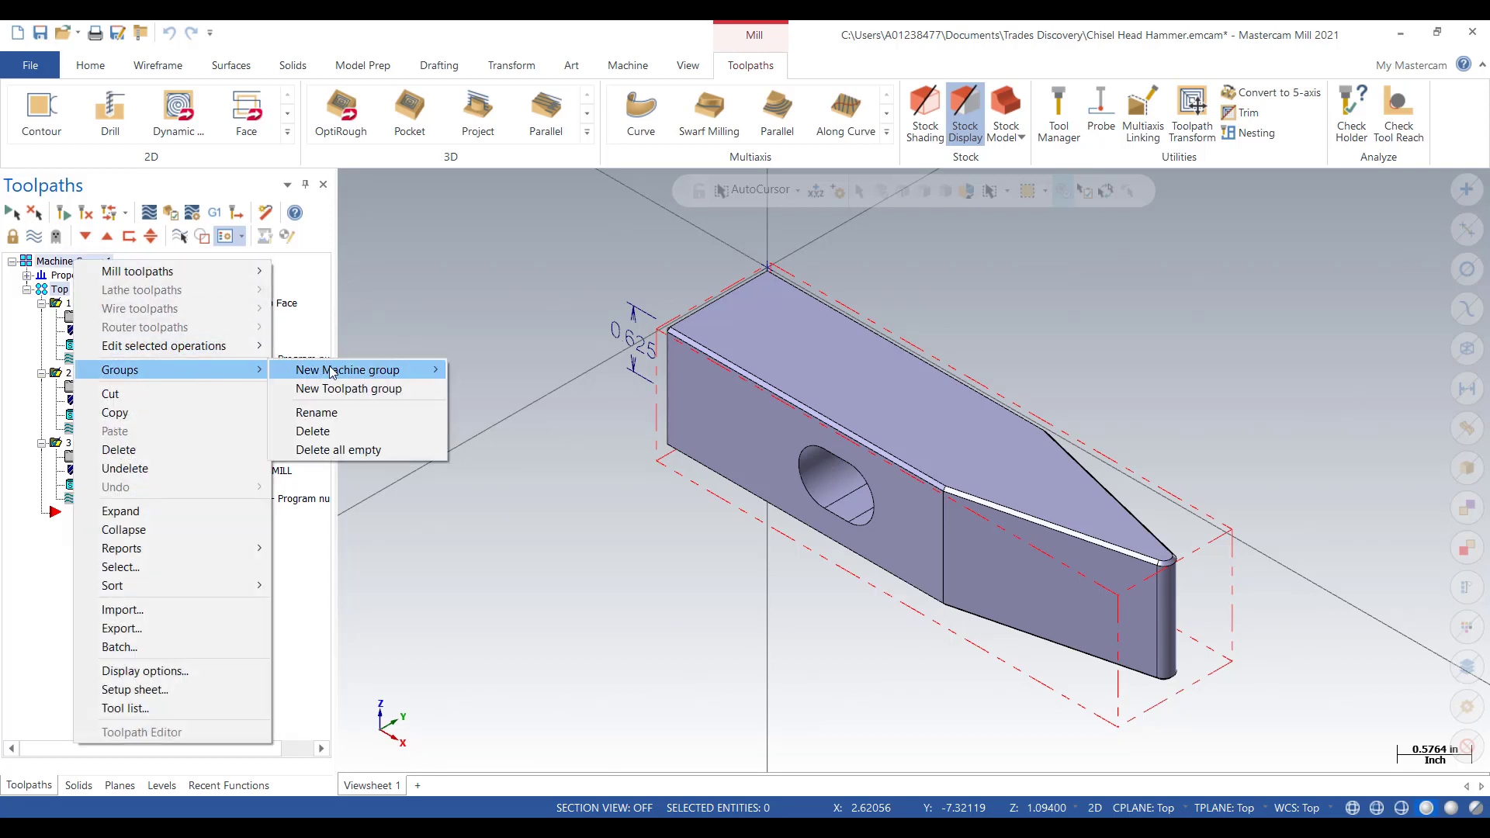
pyautogui.moveTo(335, 372)
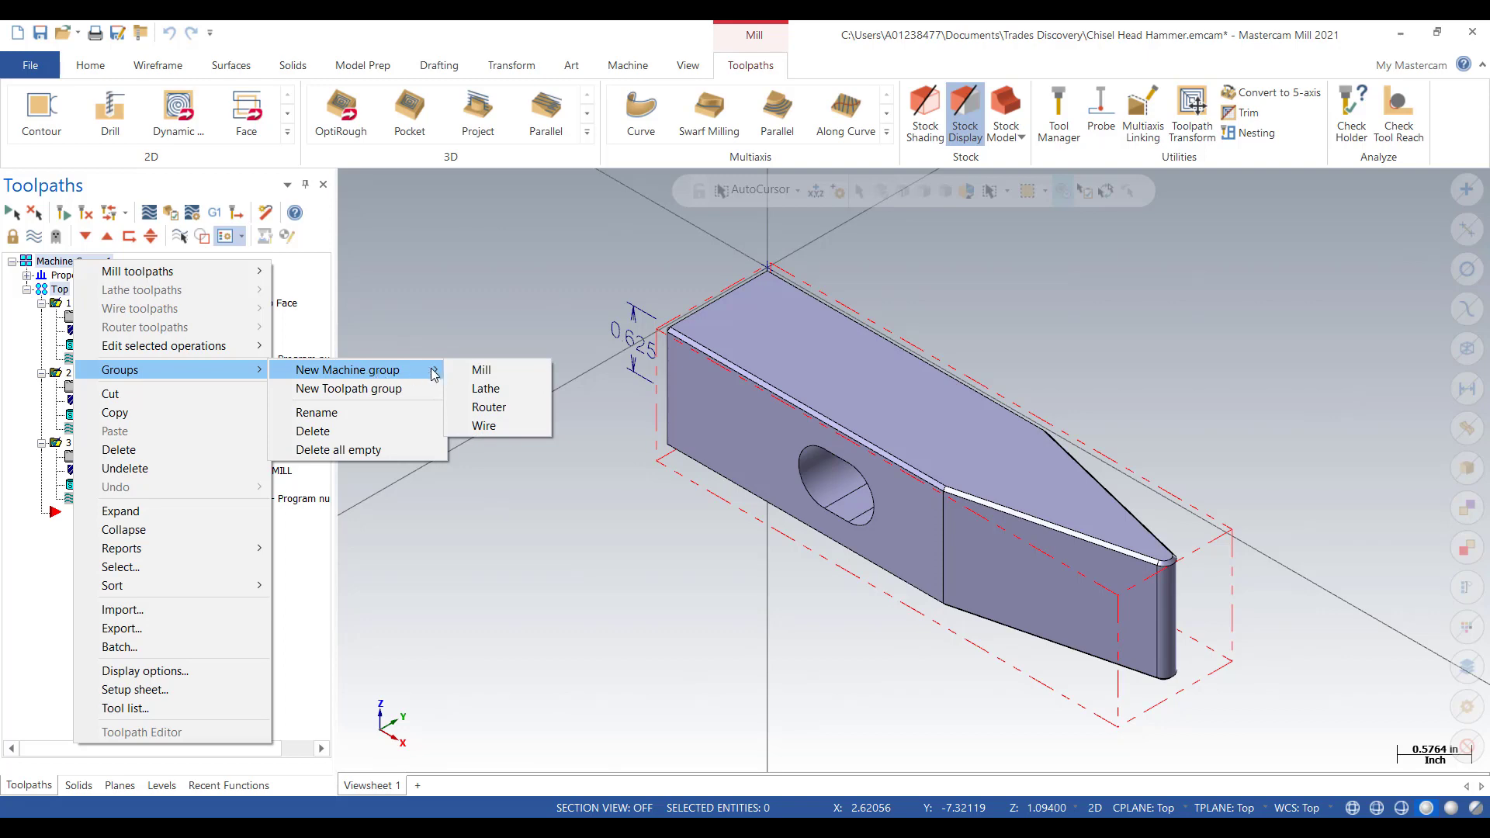
pyautogui.click(487, 371)
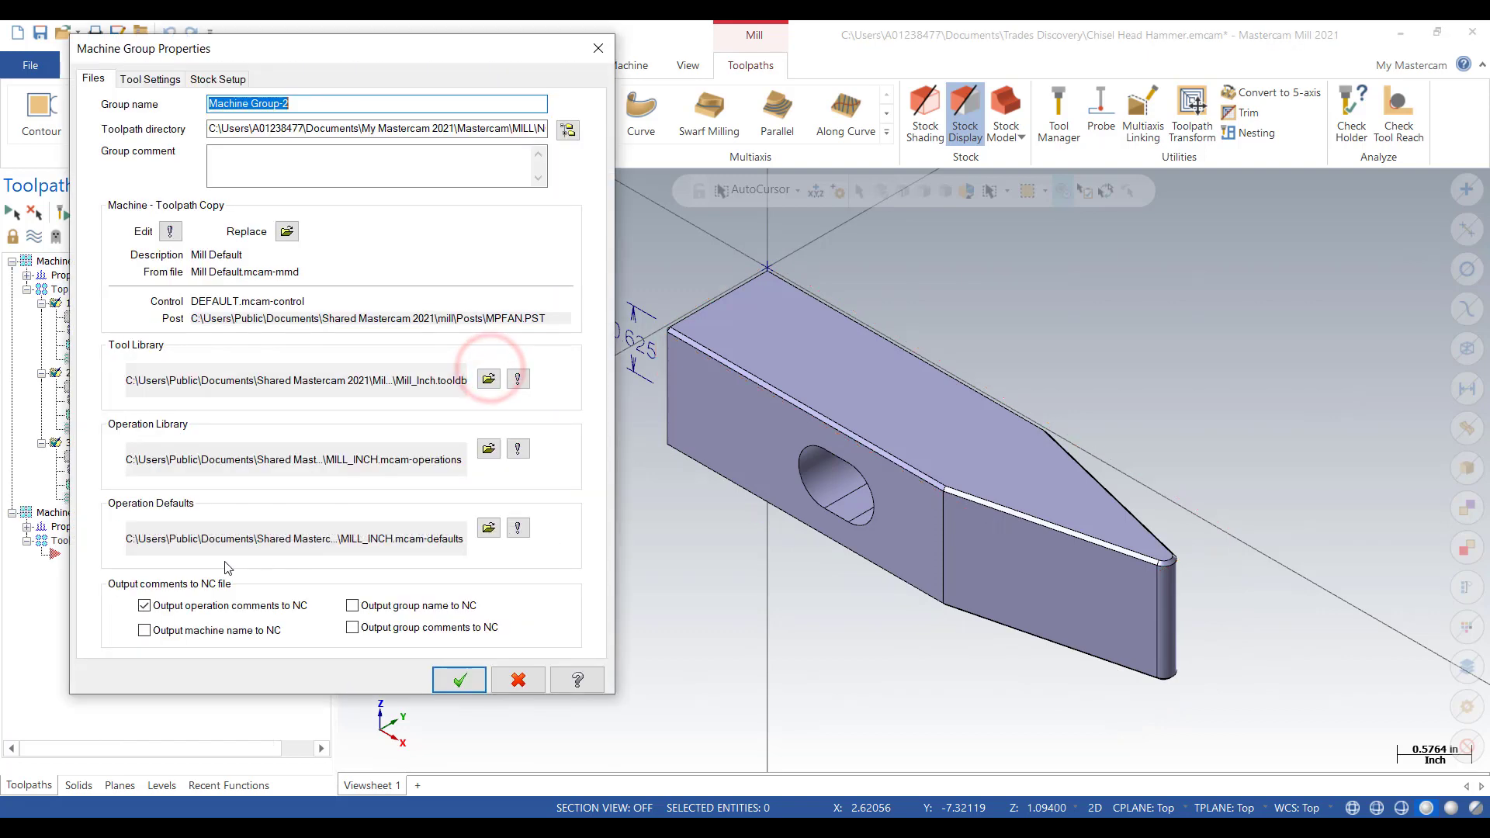
pyautogui.click(460, 681)
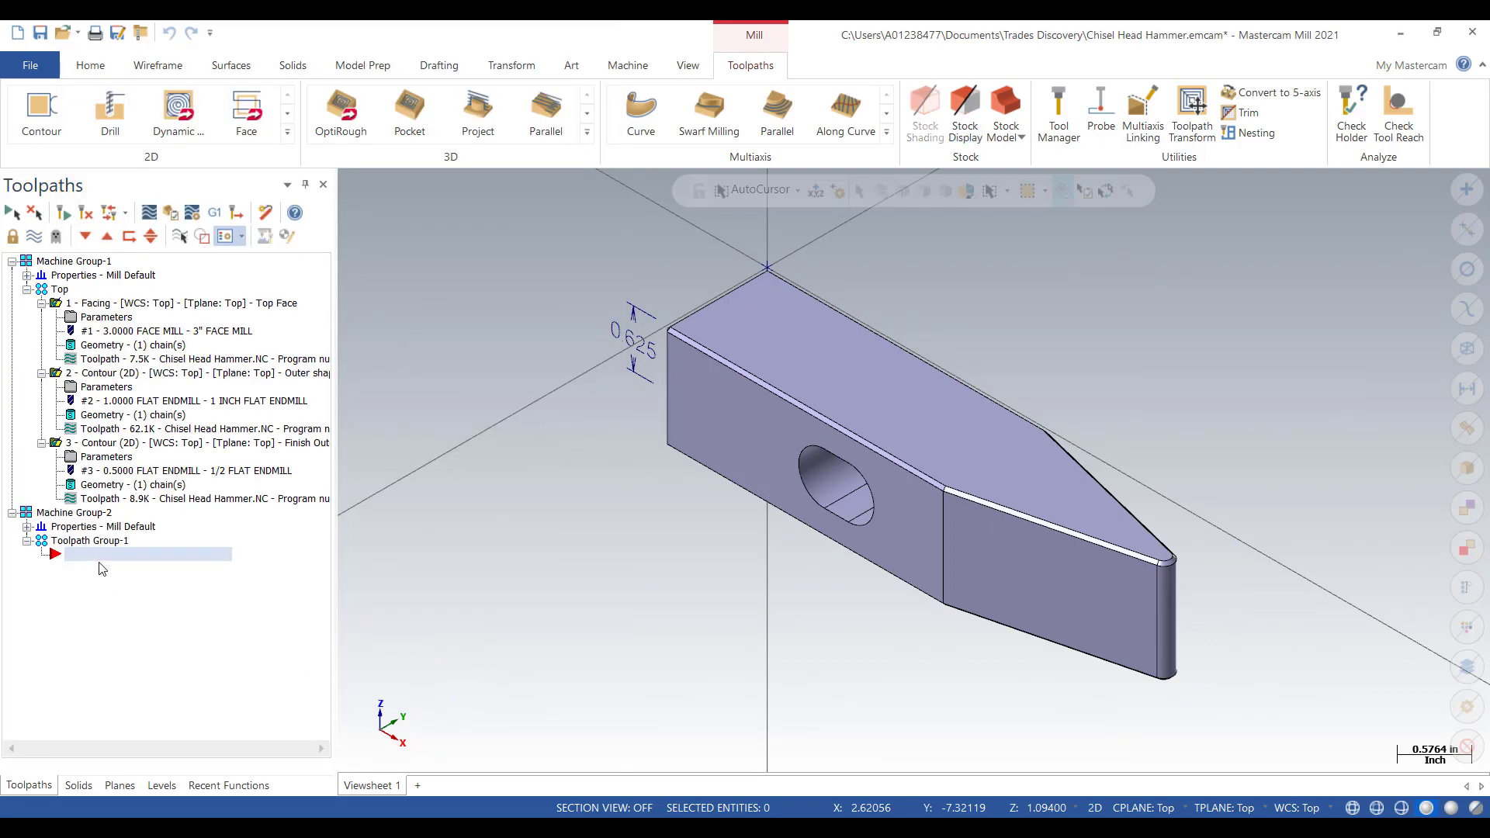
# - Rename the new machine group as Bottom
pyautogui.click(81, 513)
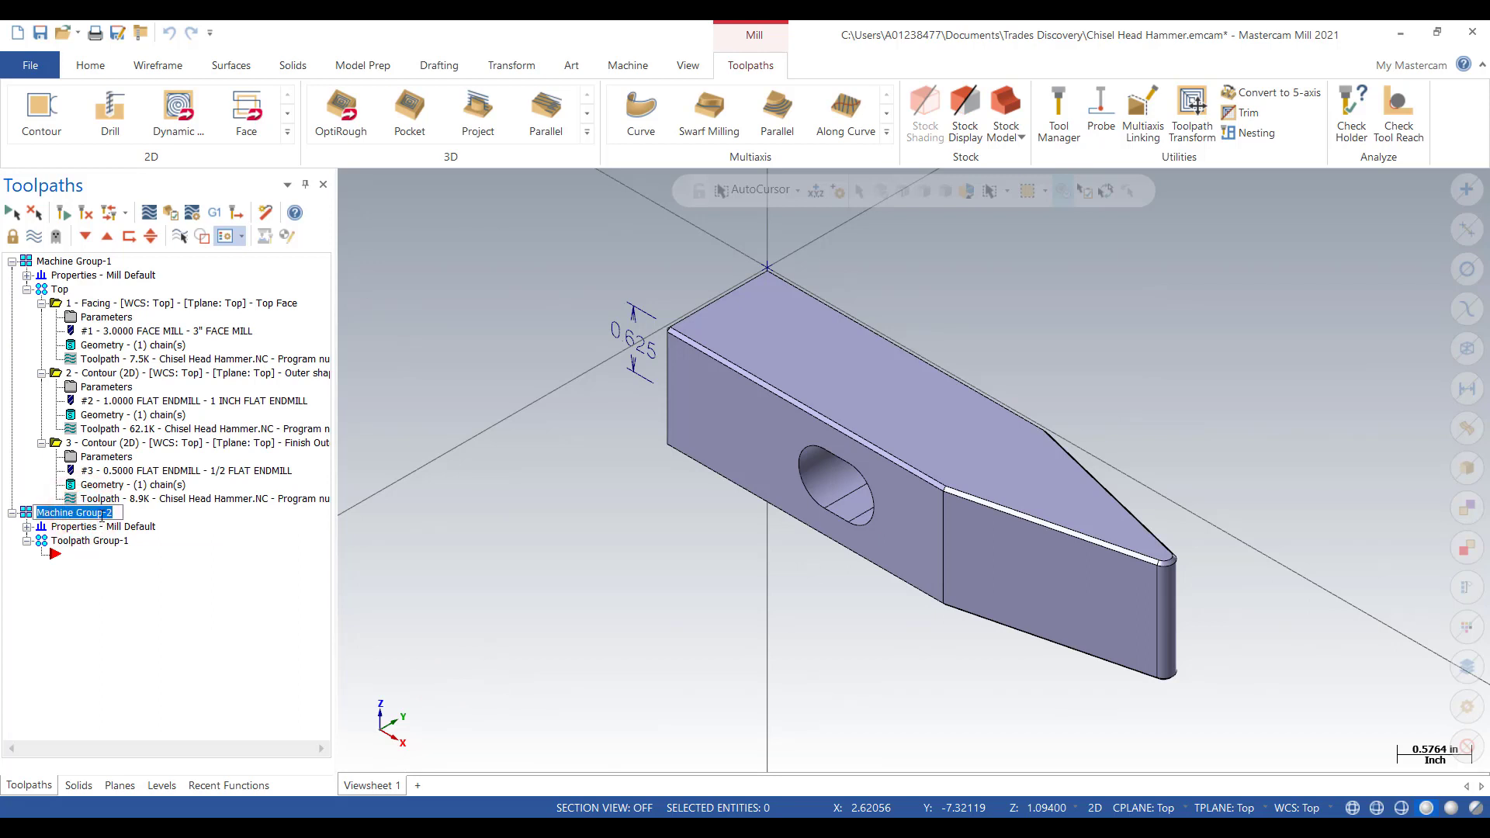
pyautogui.write('B')
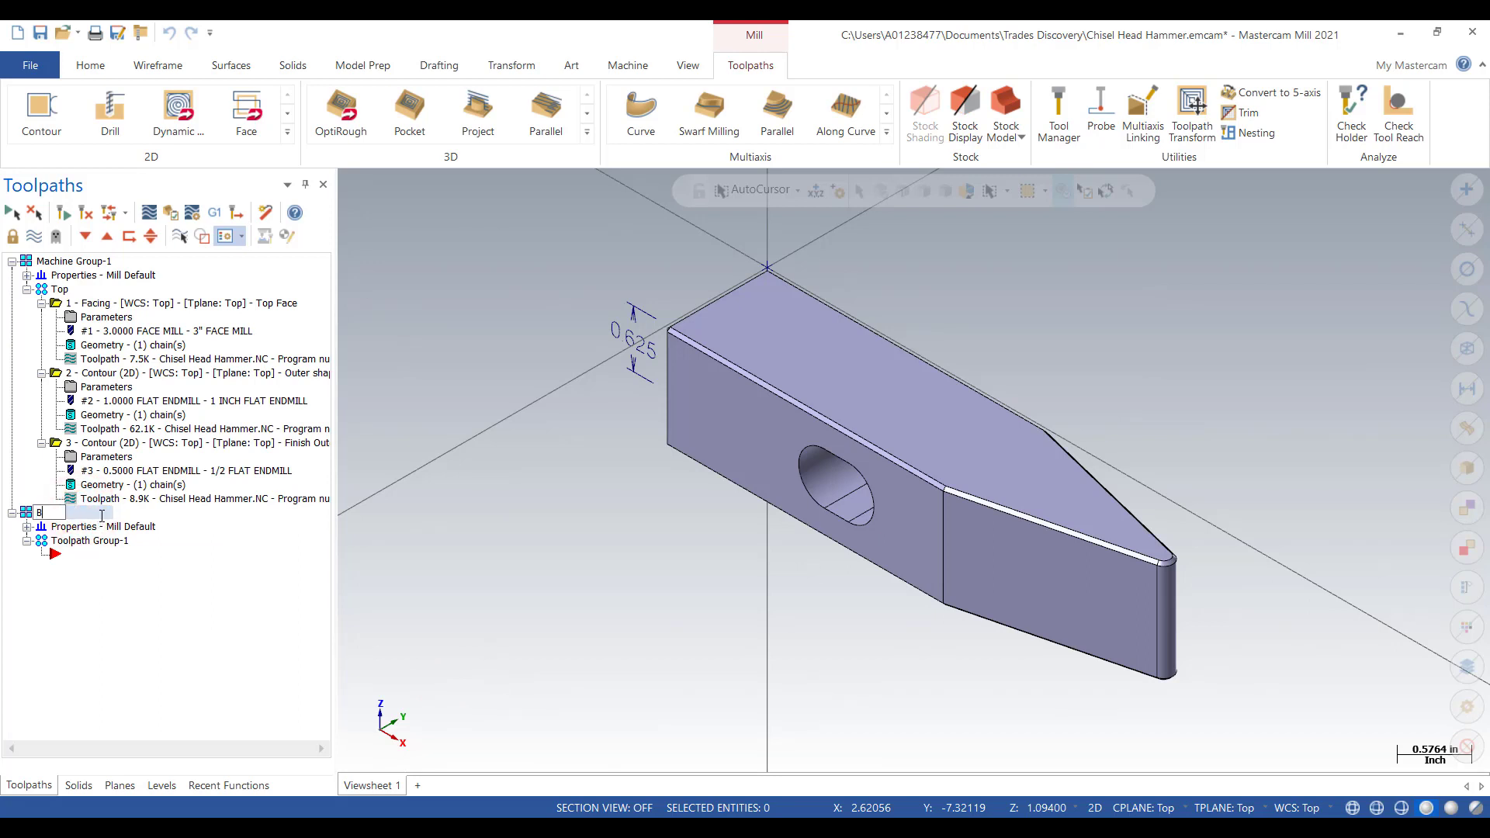
pyautogui.write('ottom')
pyautogui.click(174, 594)
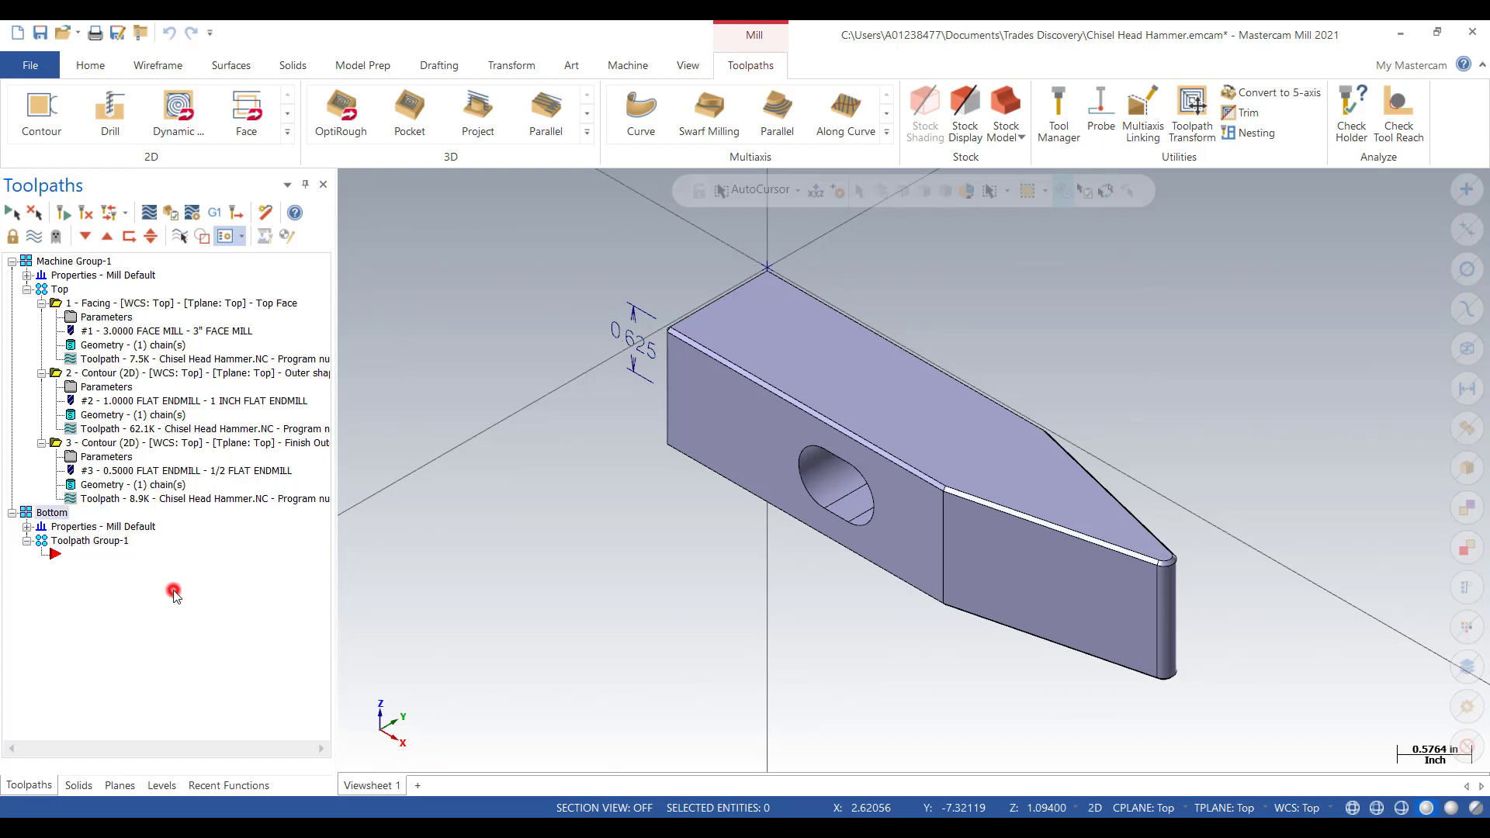
# - Copy the facing and both contour operations from the Top group and paste them into the Bottom machine group's toolpath group
pyautogui.click(56, 304)
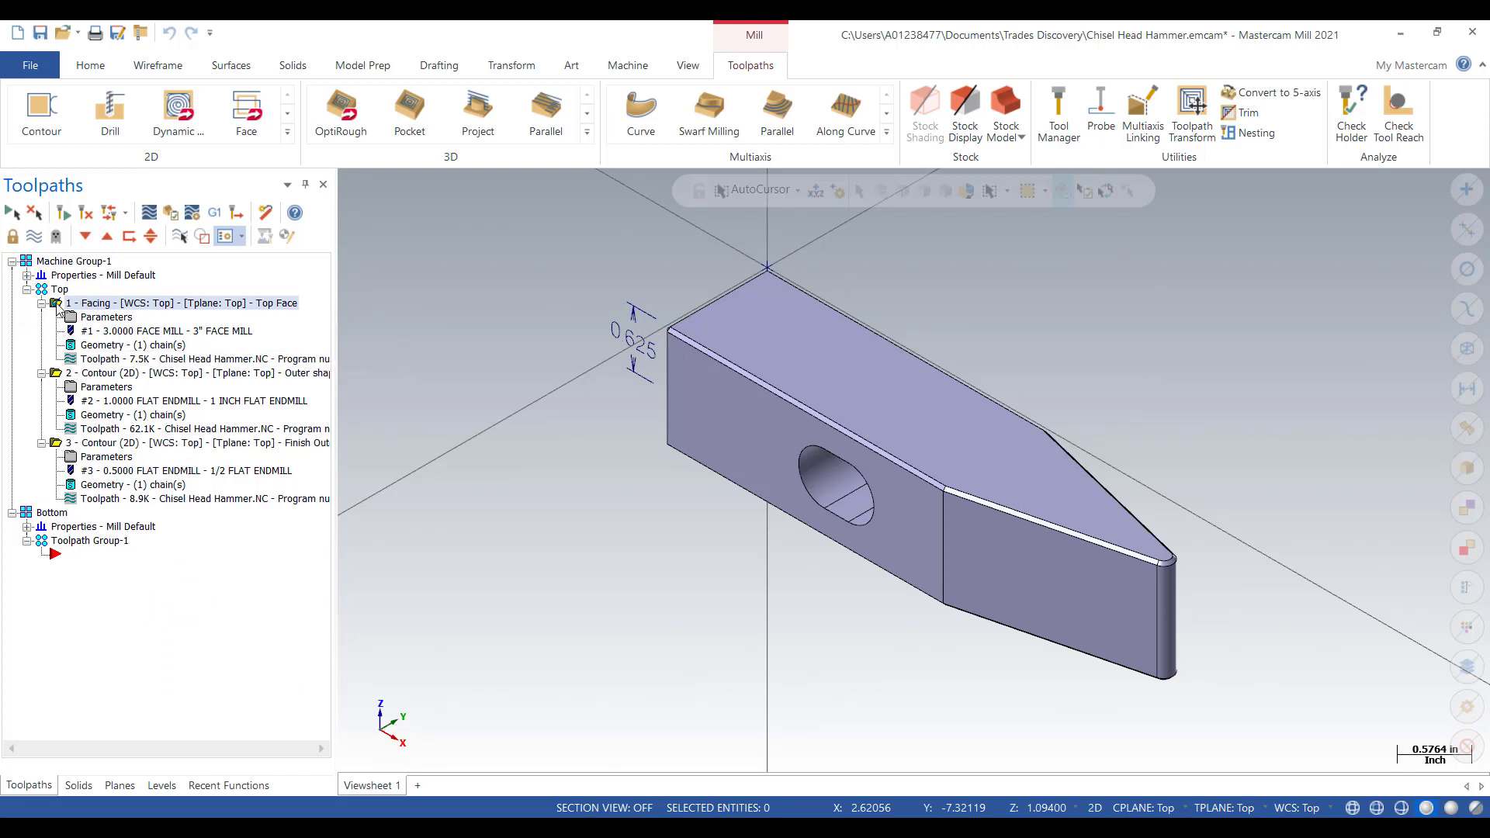
pyautogui.click(55, 443)
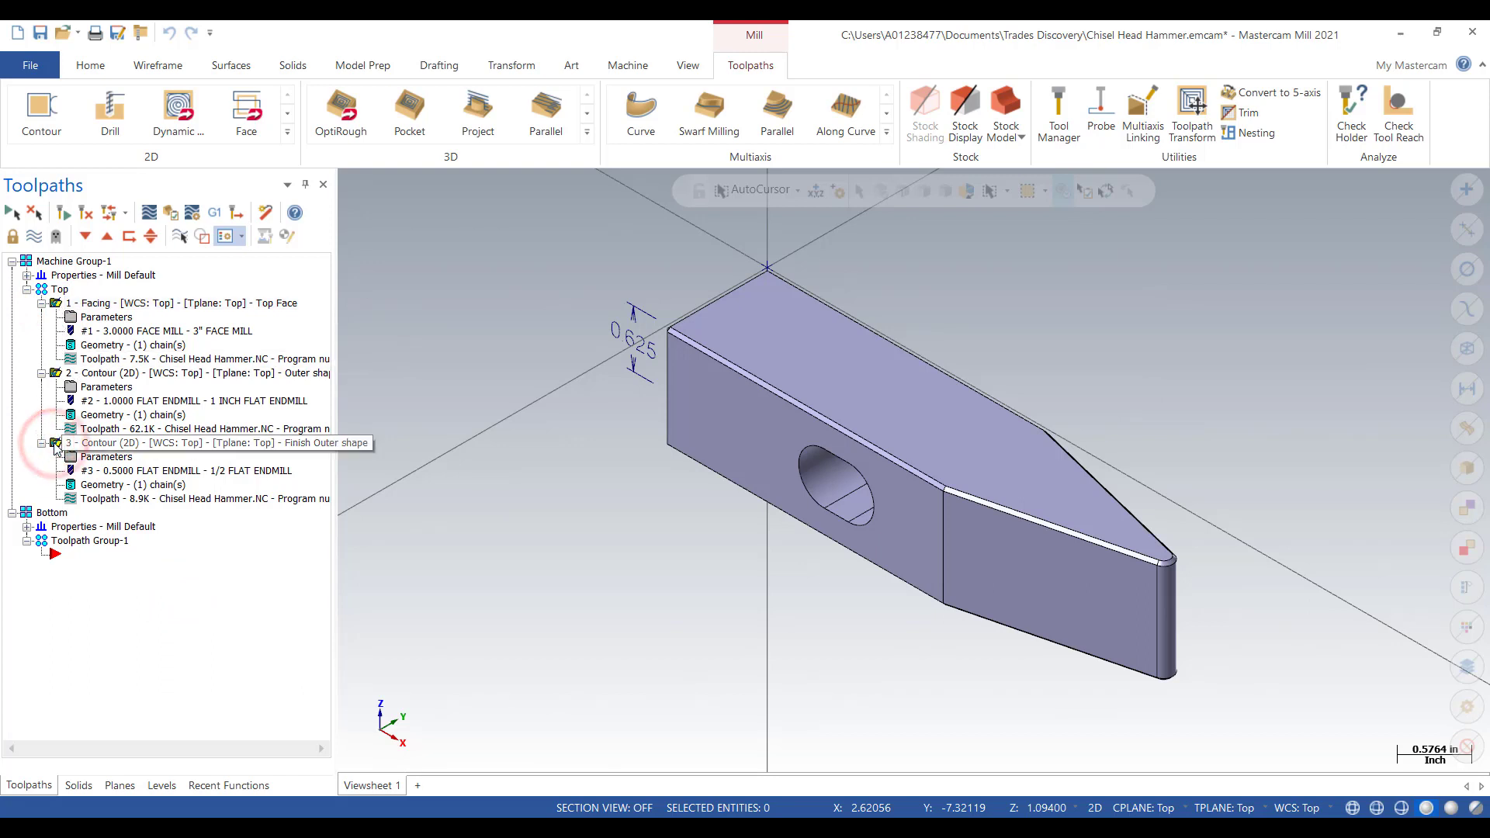
pyautogui.rightClick(54, 445)
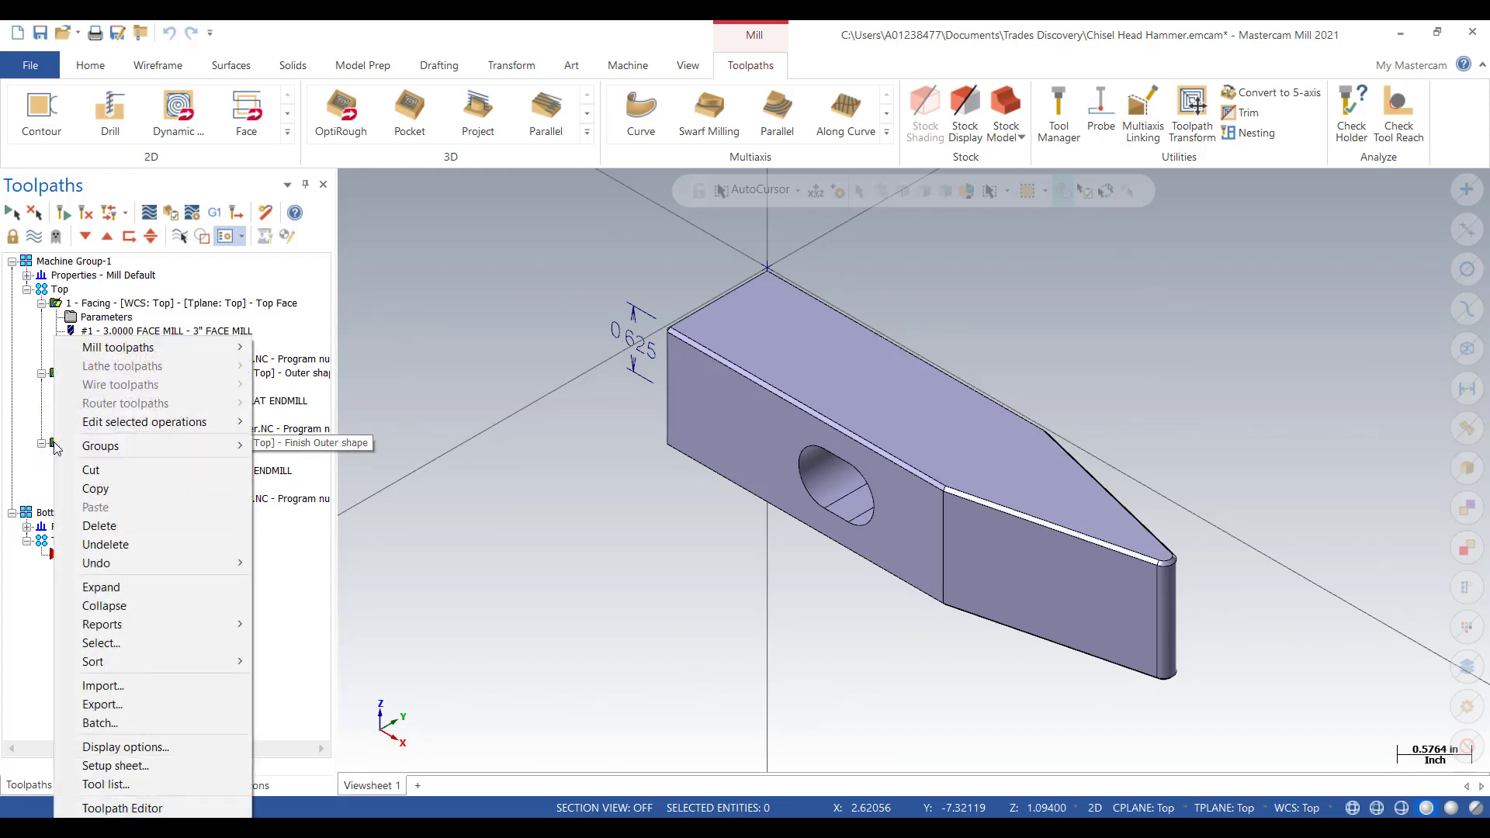
pyautogui.click(107, 491)
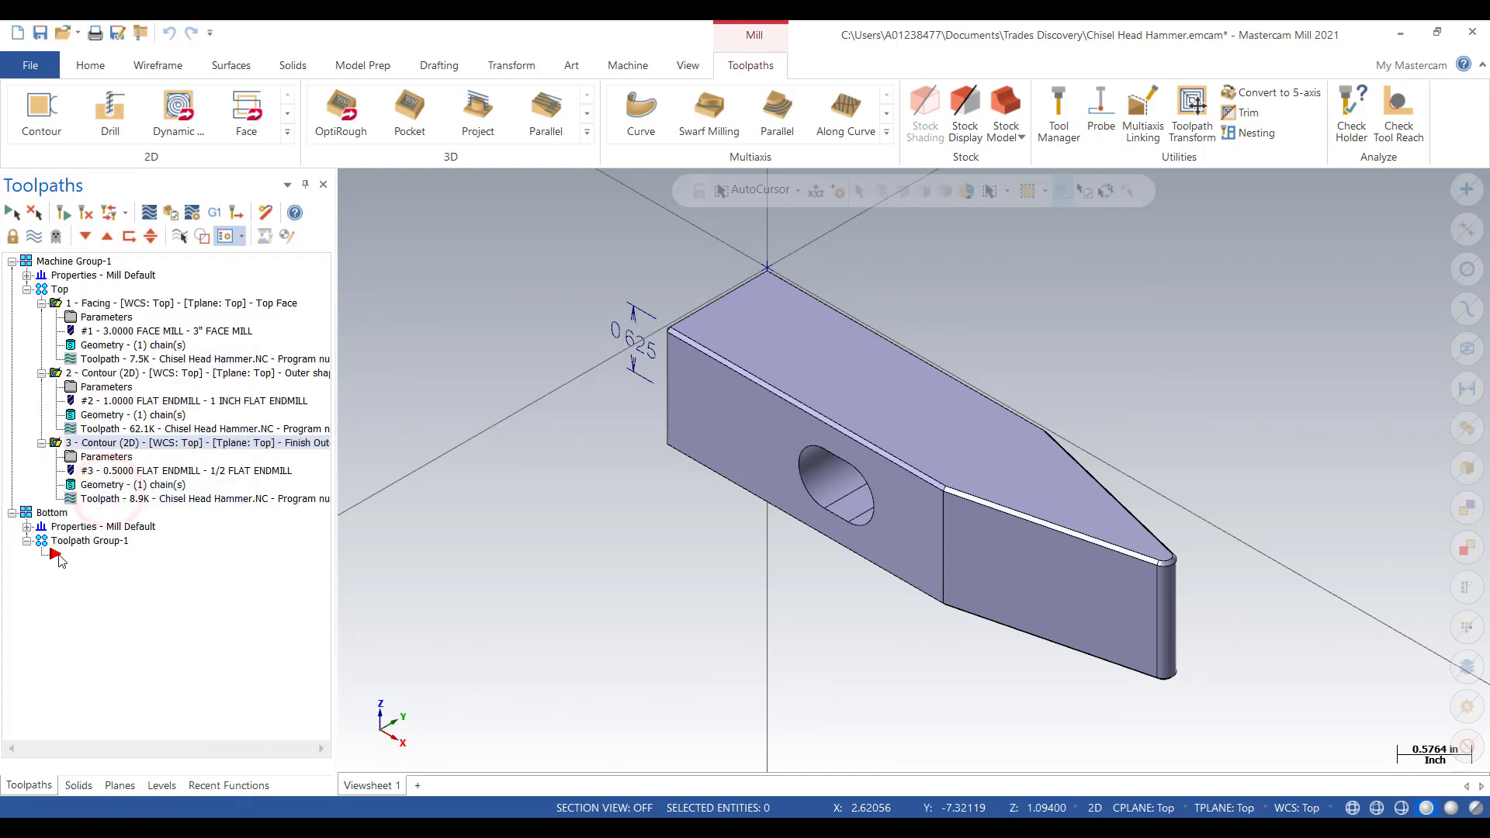
pyautogui.click(57, 554)
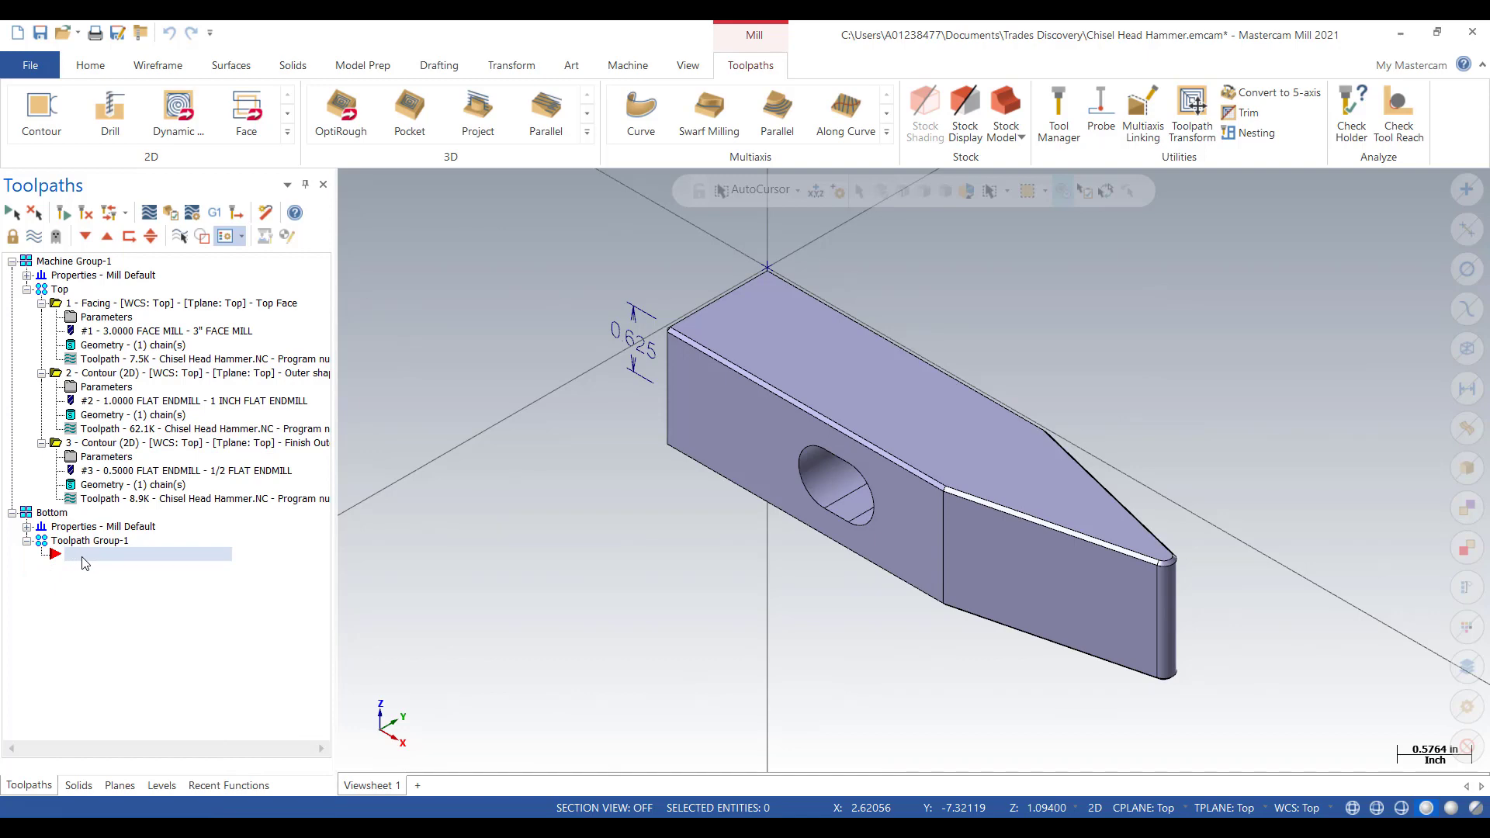
pyautogui.rightClick(86, 561)
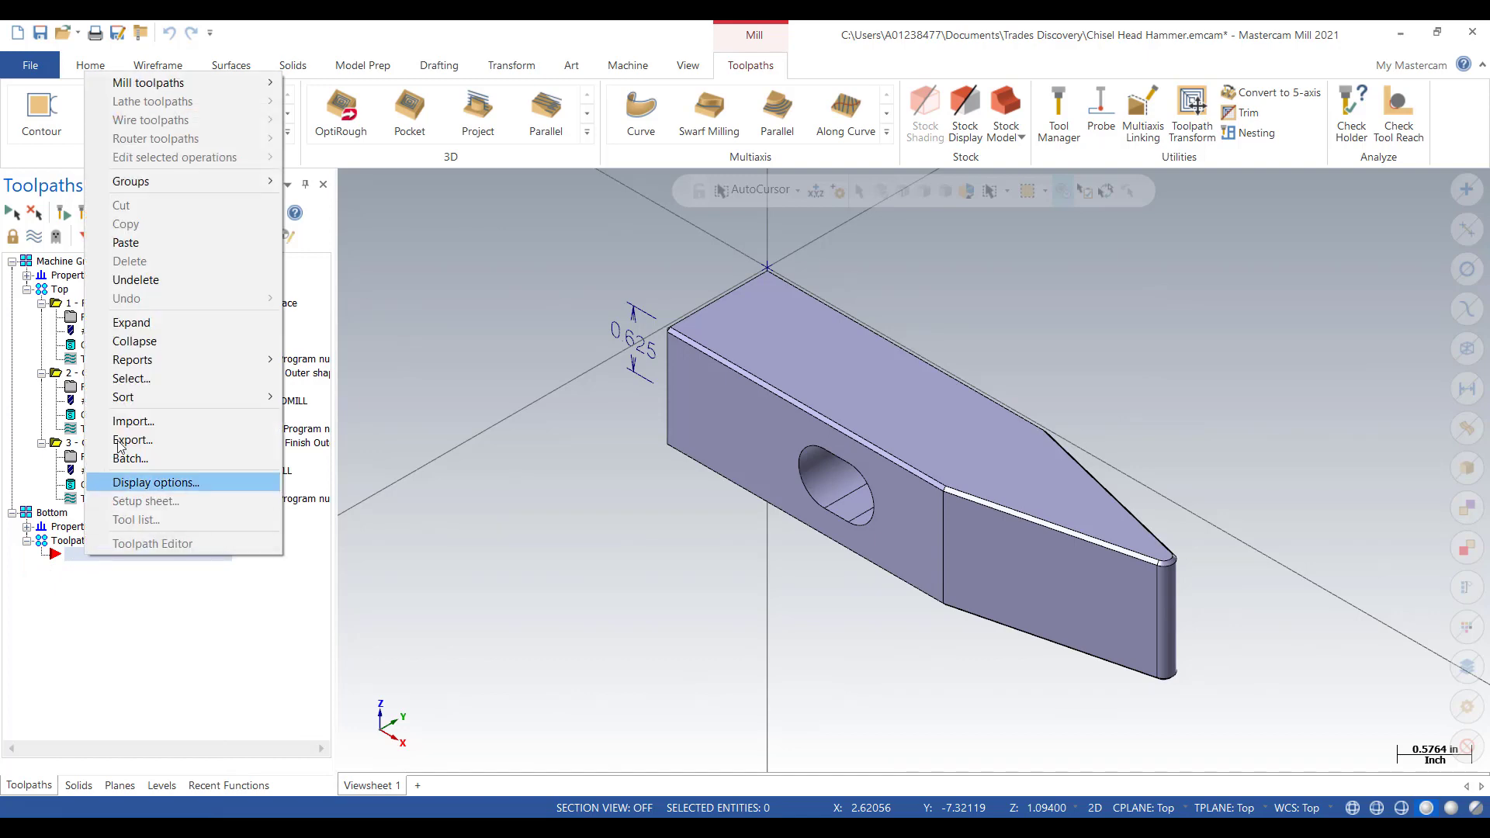
pyautogui.click(145, 244)
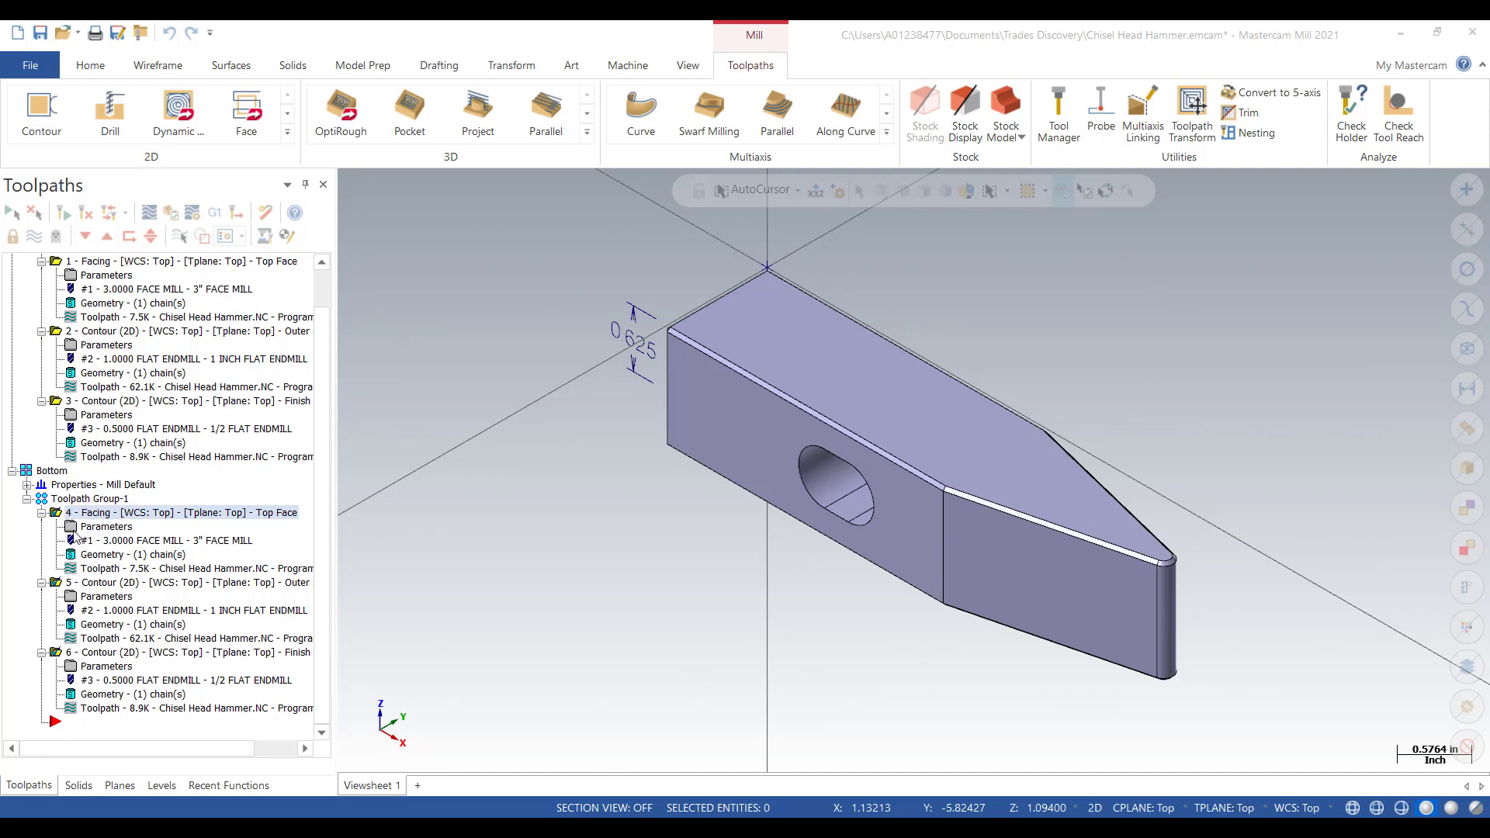
# - Set the working coordinate system, tool plane and construction plane of the copied facing operation to Bottom
pyautogui.click(70, 527)
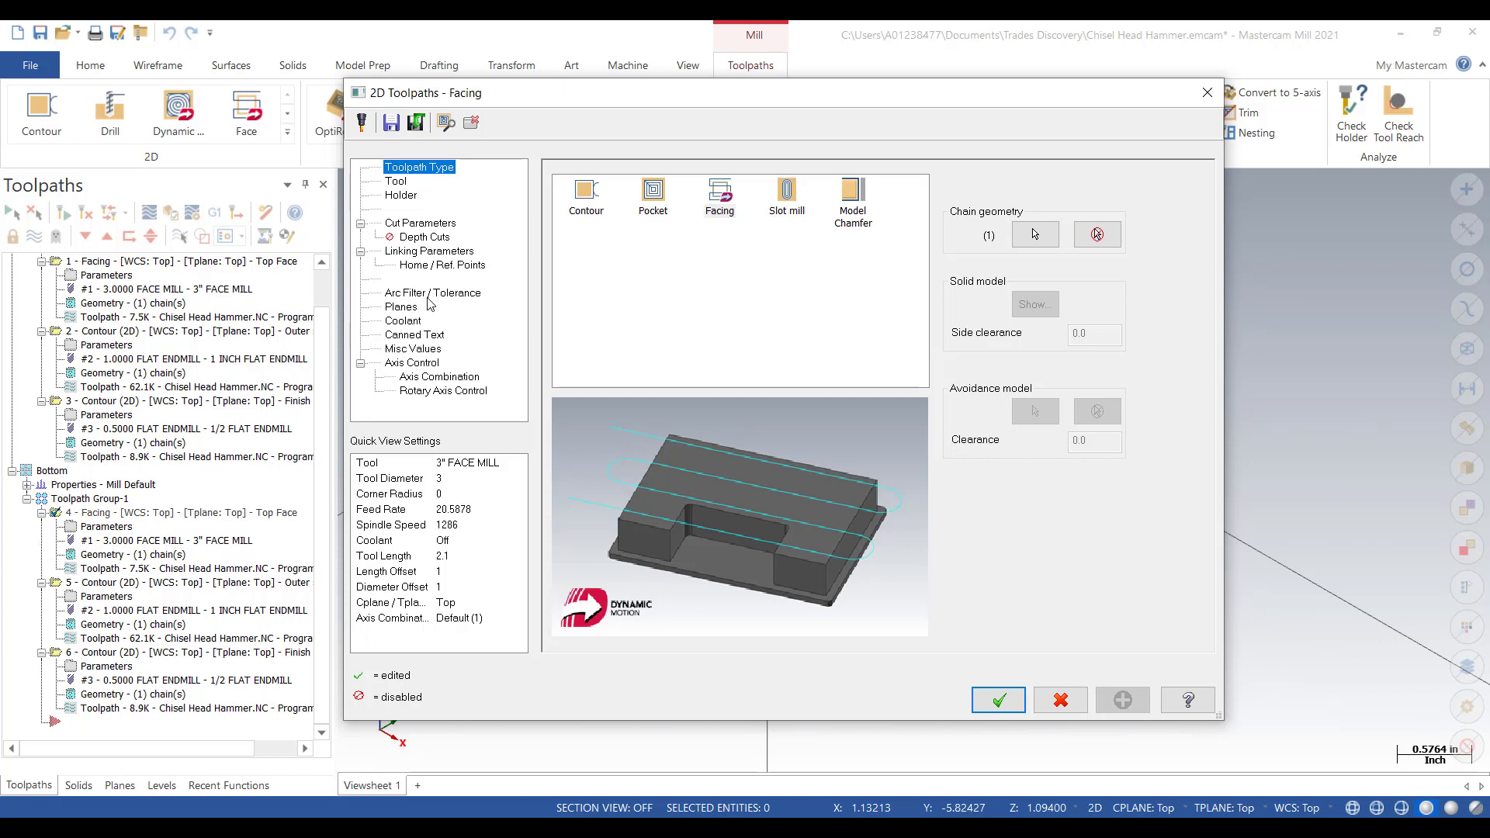
pyautogui.click(402, 308)
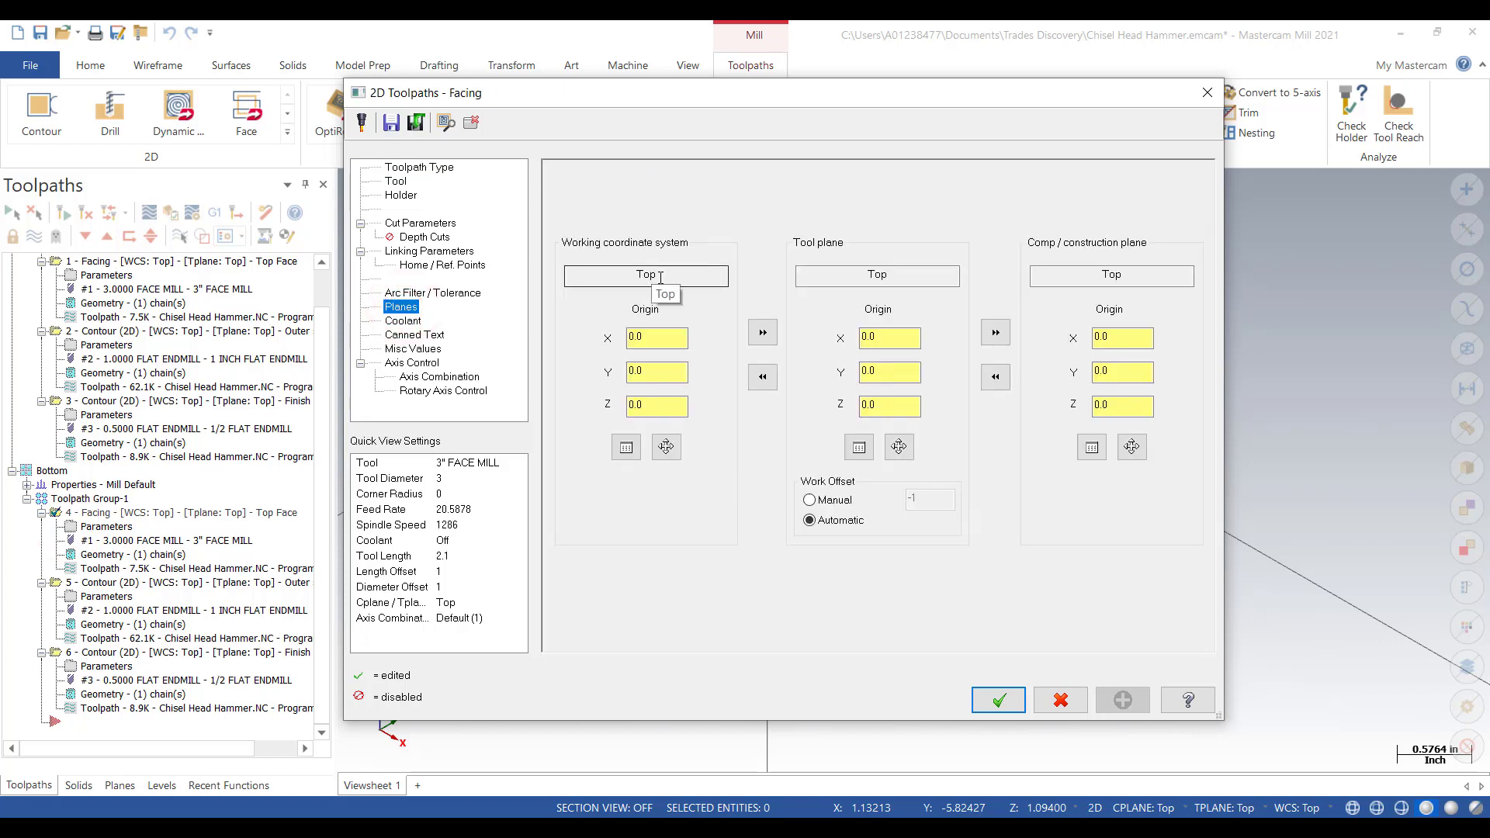
pyautogui.click(626, 448)
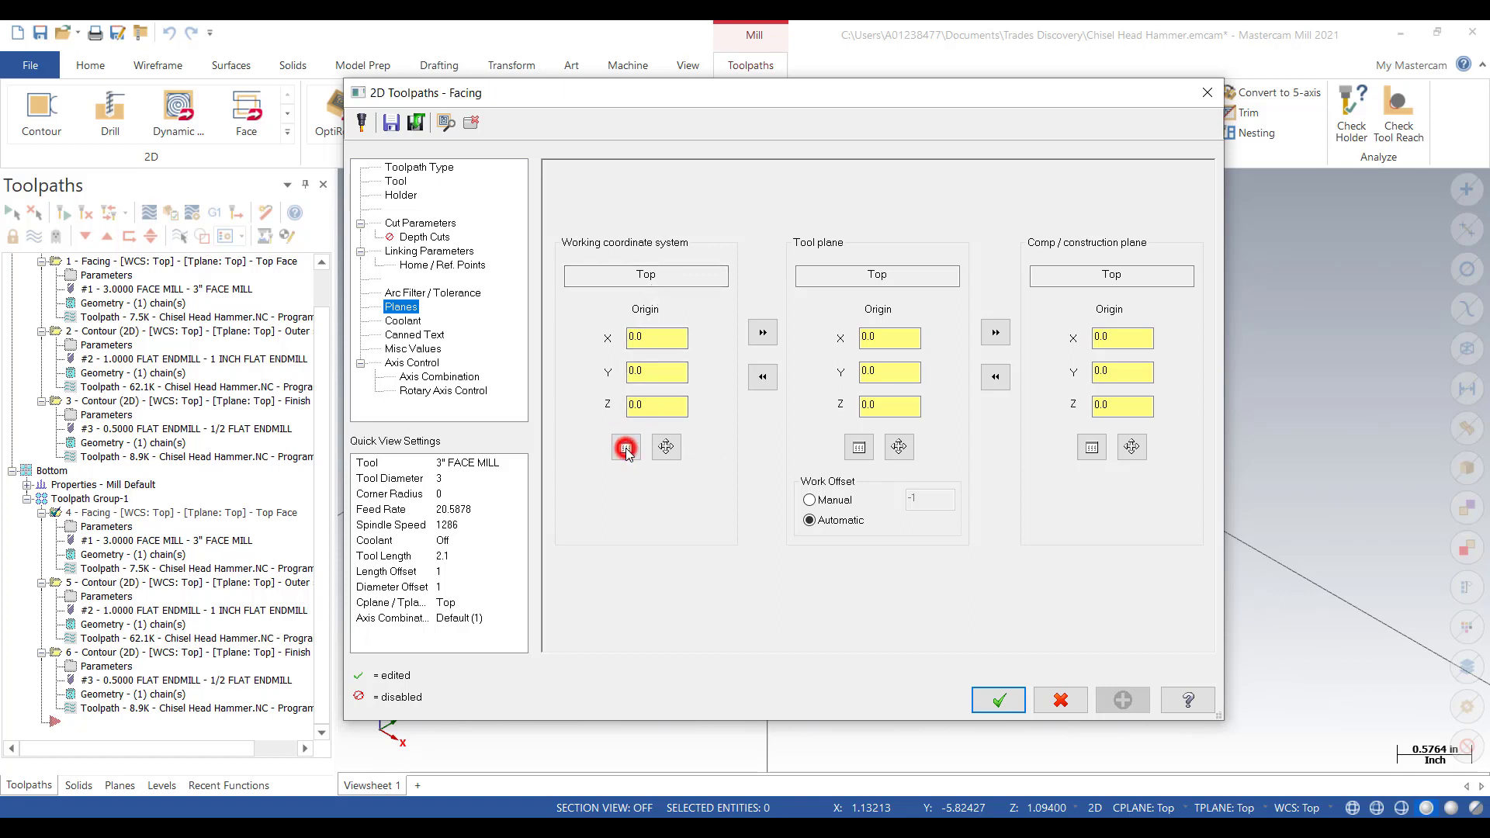
pyautogui.click(690, 505)
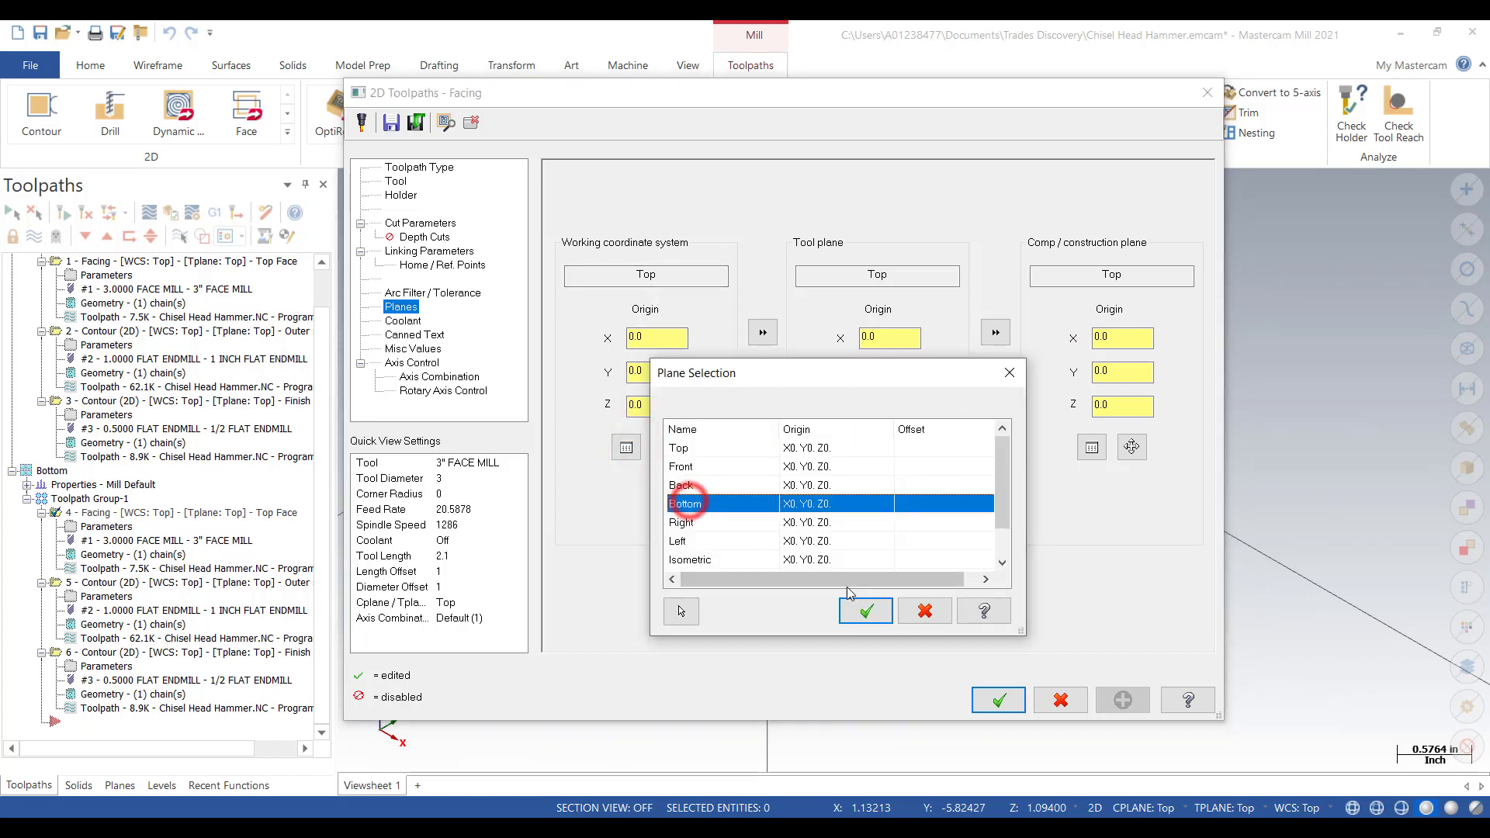
pyautogui.click(860, 609)
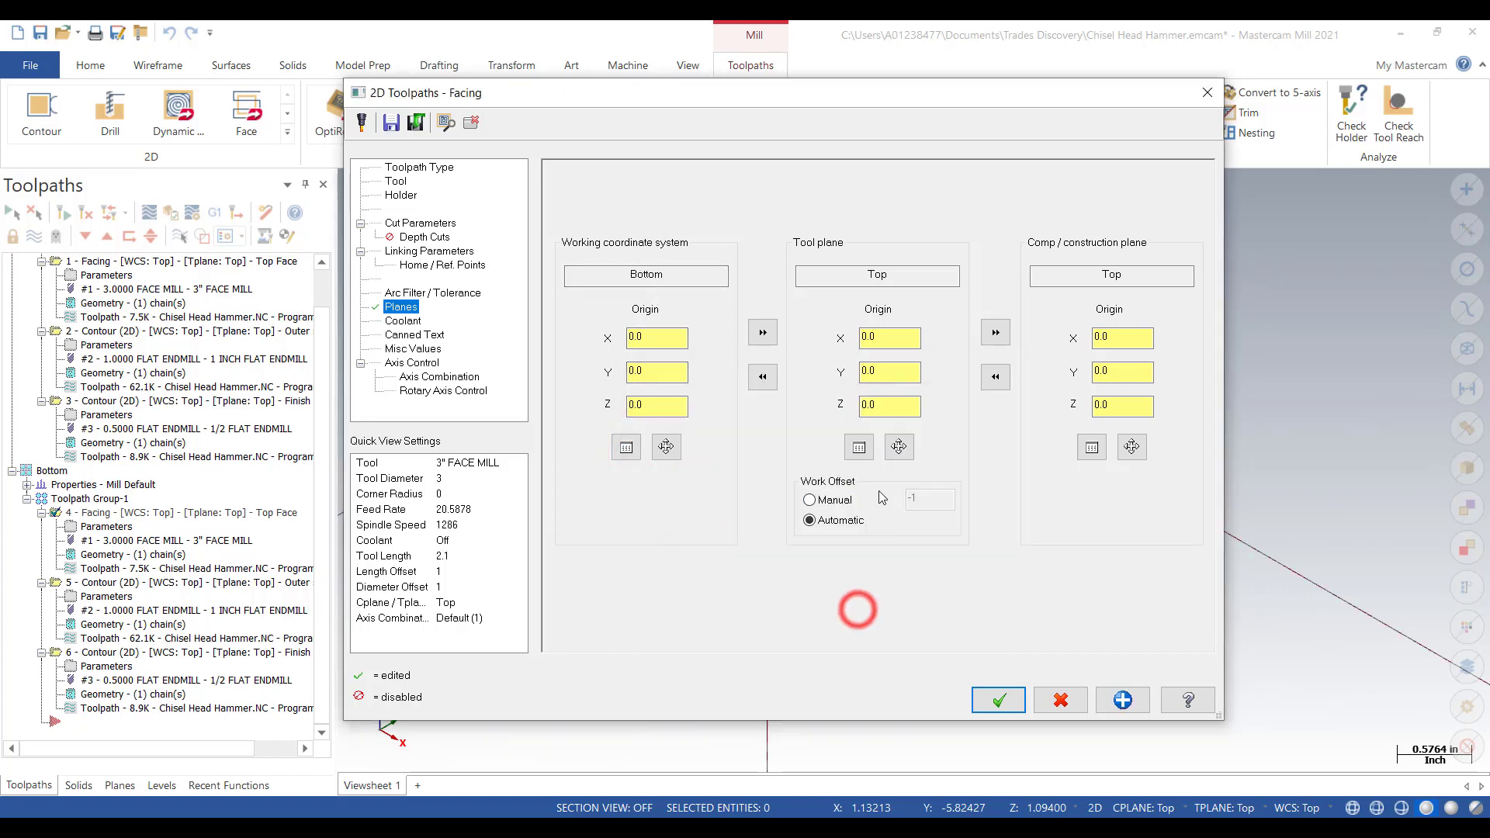
pyautogui.click(859, 448)
pyautogui.click(685, 505)
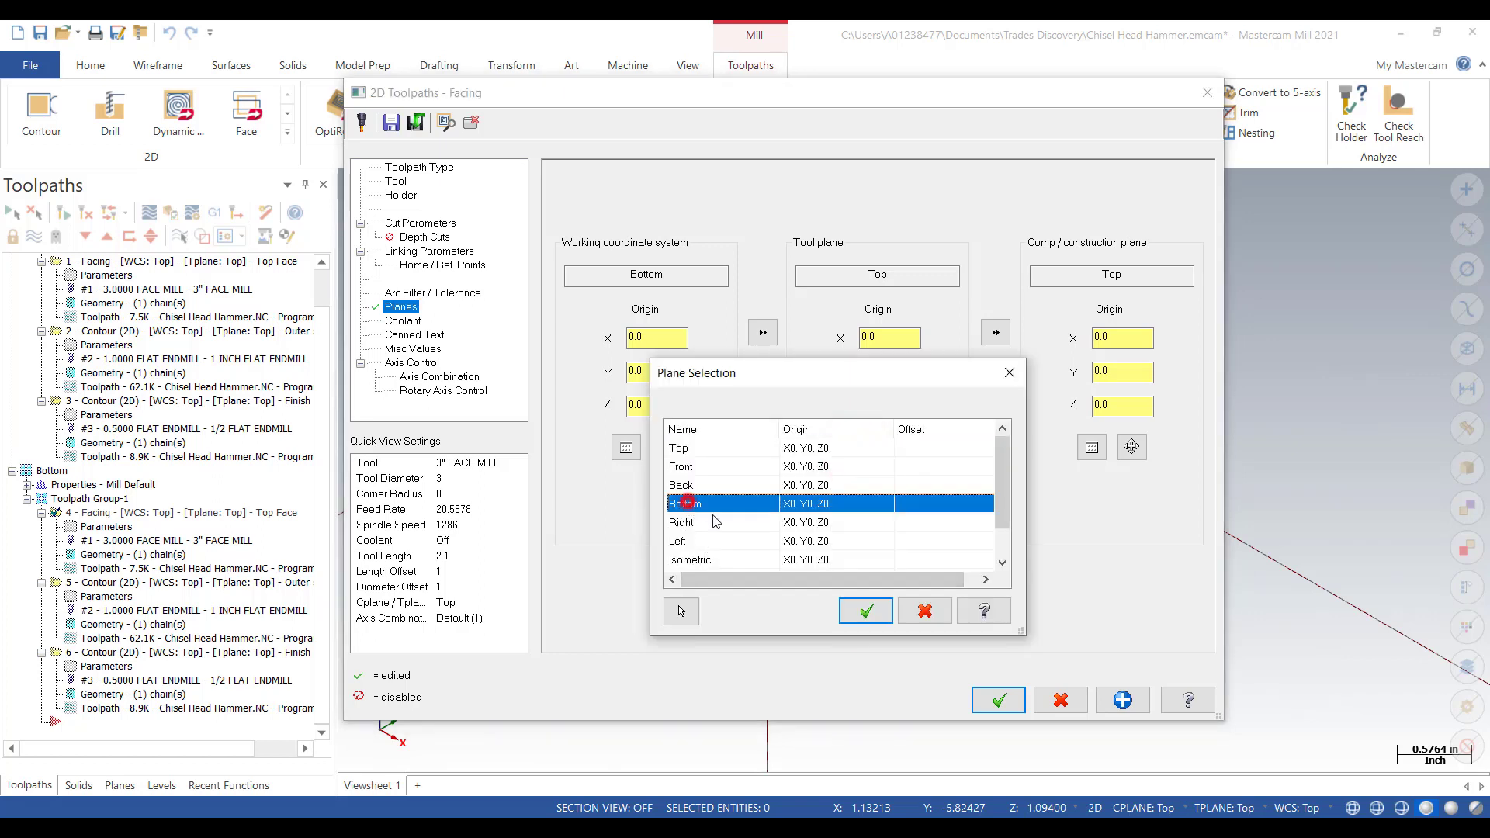
pyautogui.click(866, 611)
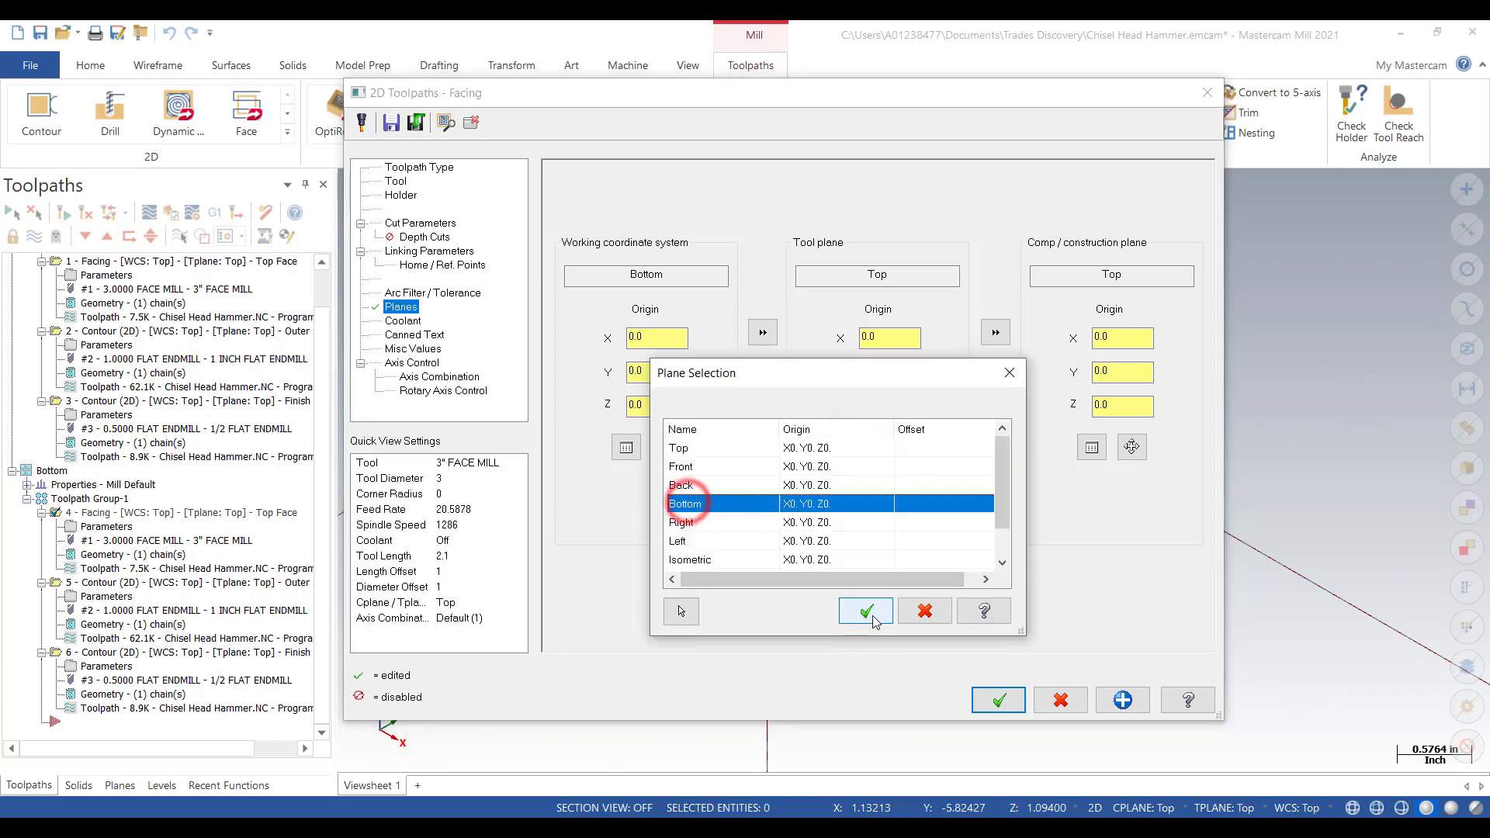
pyautogui.click(1092, 447)
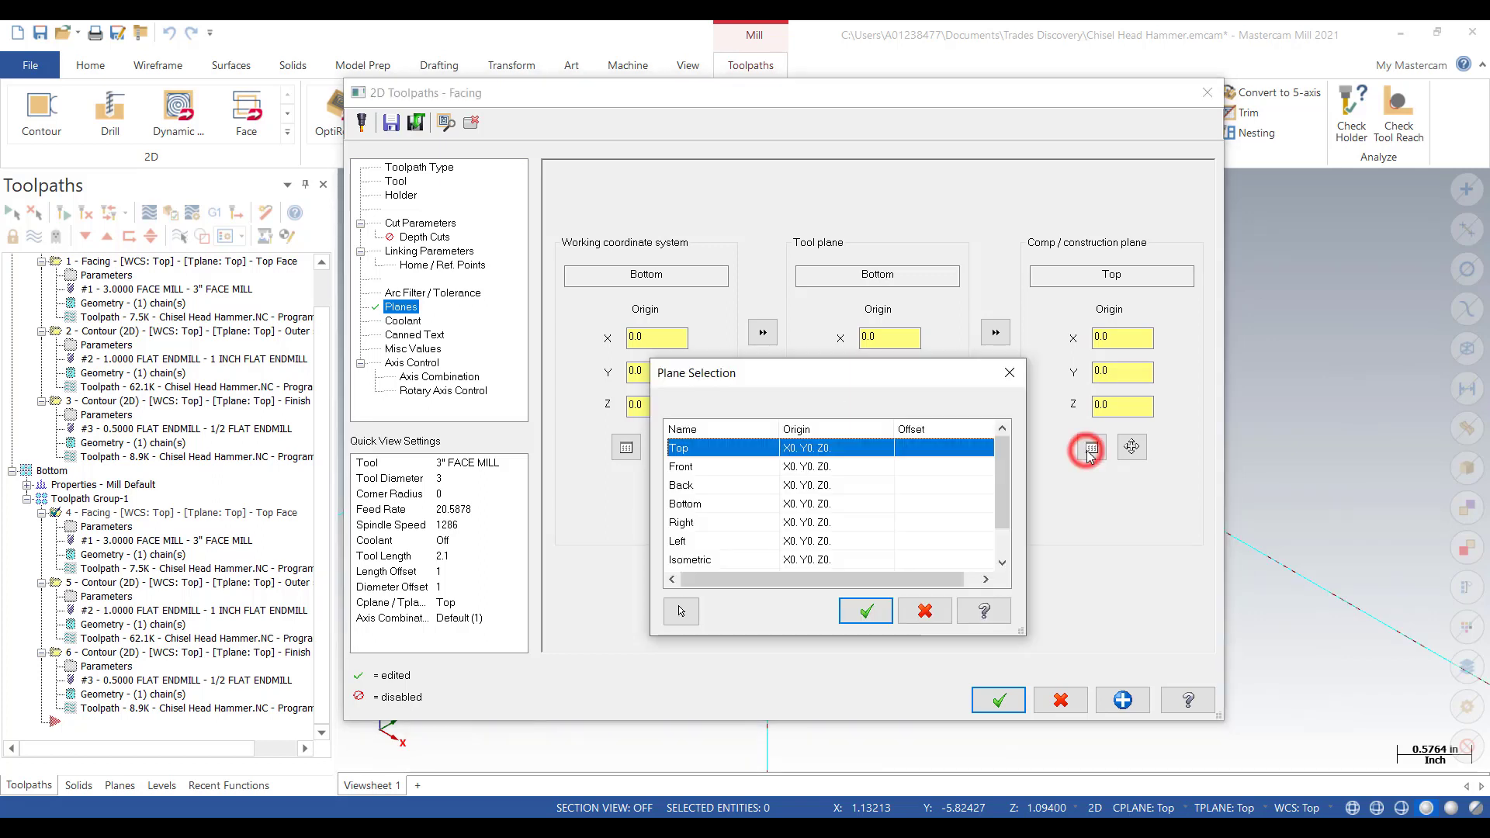
pyautogui.click(680, 504)
pyautogui.click(866, 612)
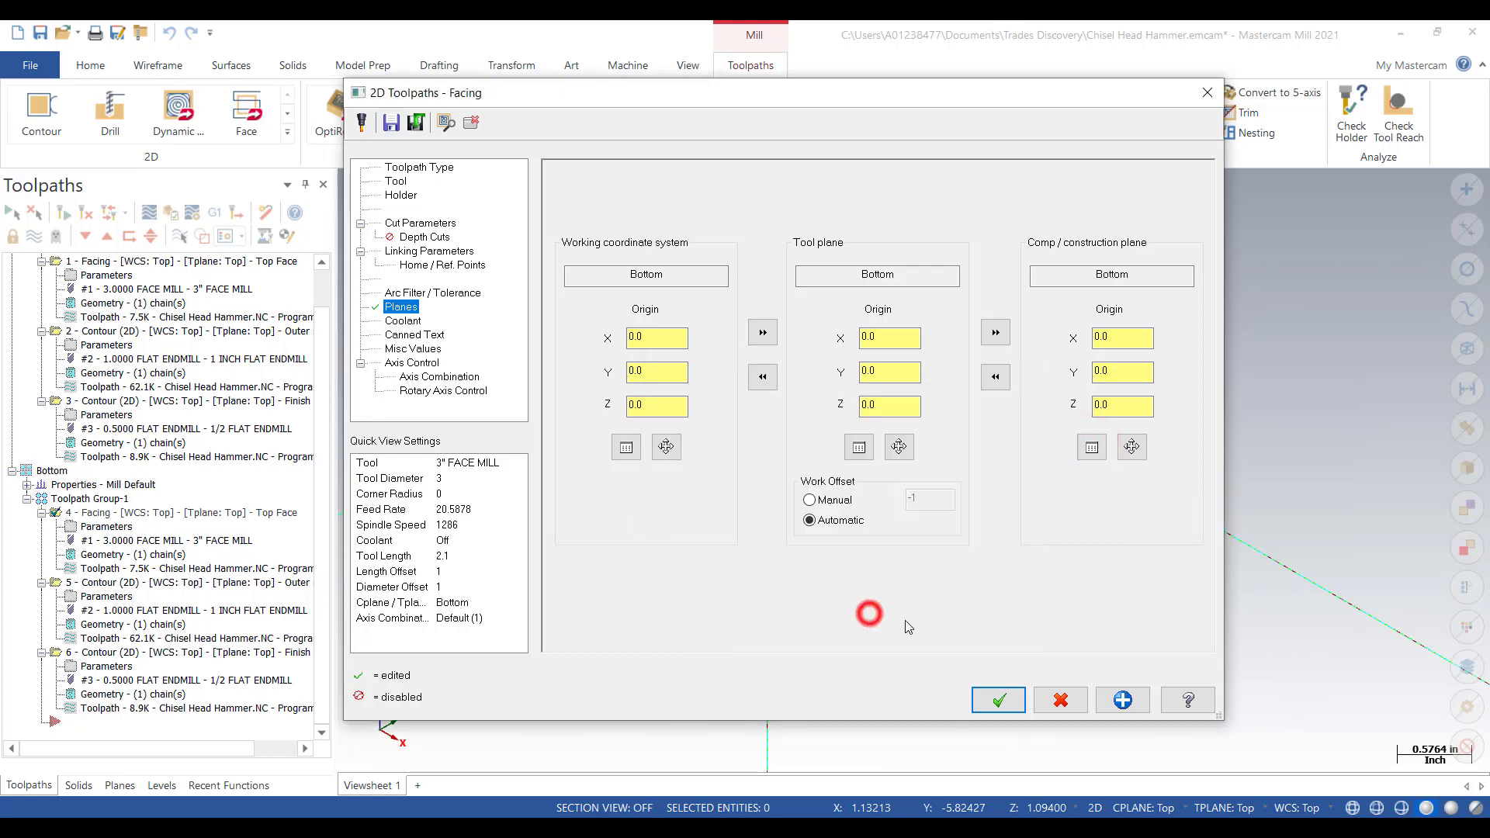
# - Accept the facing operation's plane changes and set the copied 1 inch endmill contour's working coordinate system, tool plane and construction plane to Bottom
pyautogui.click(999, 700)
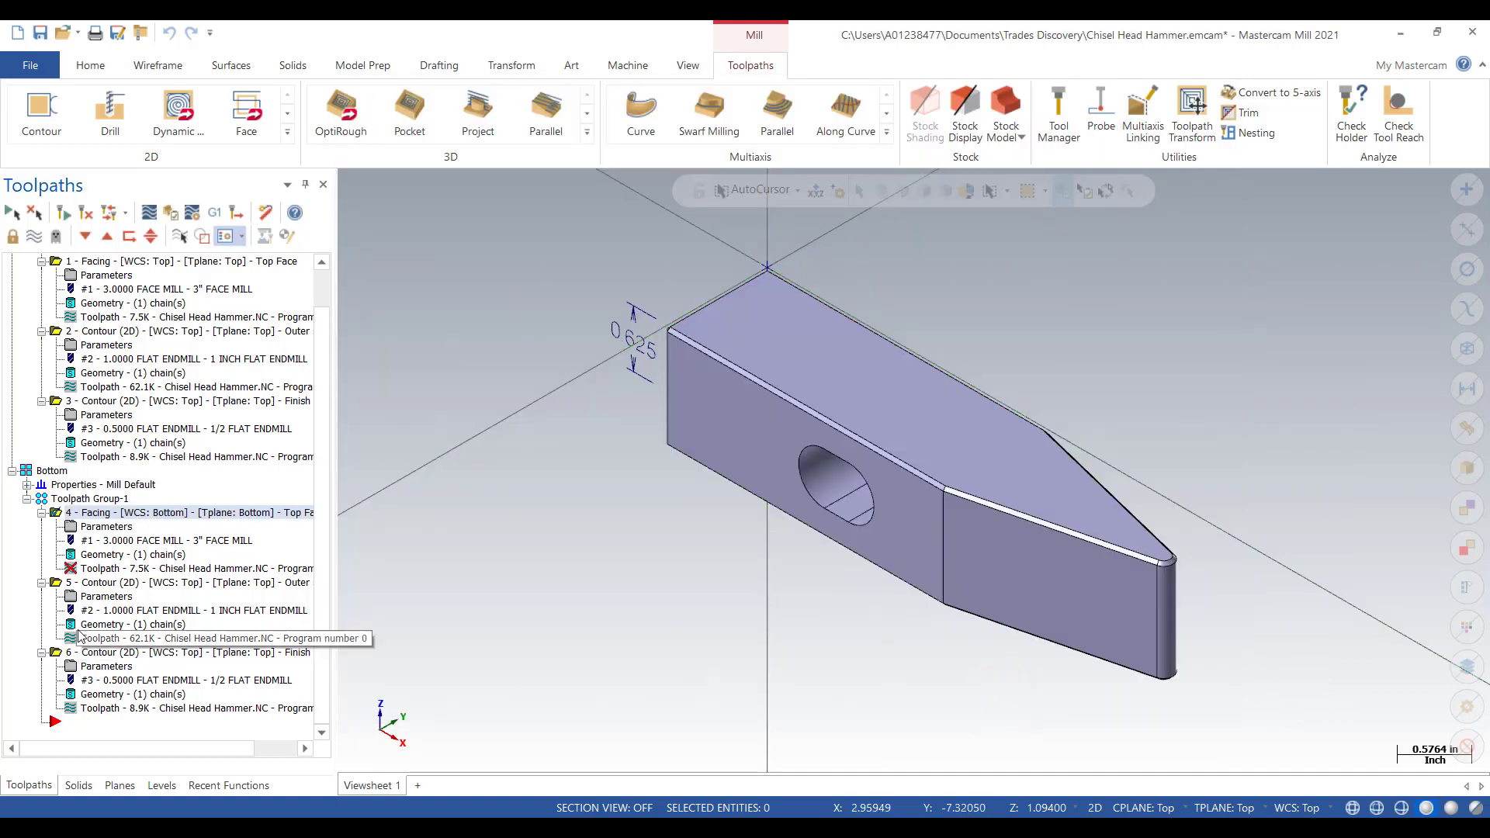
pyautogui.click(71, 596)
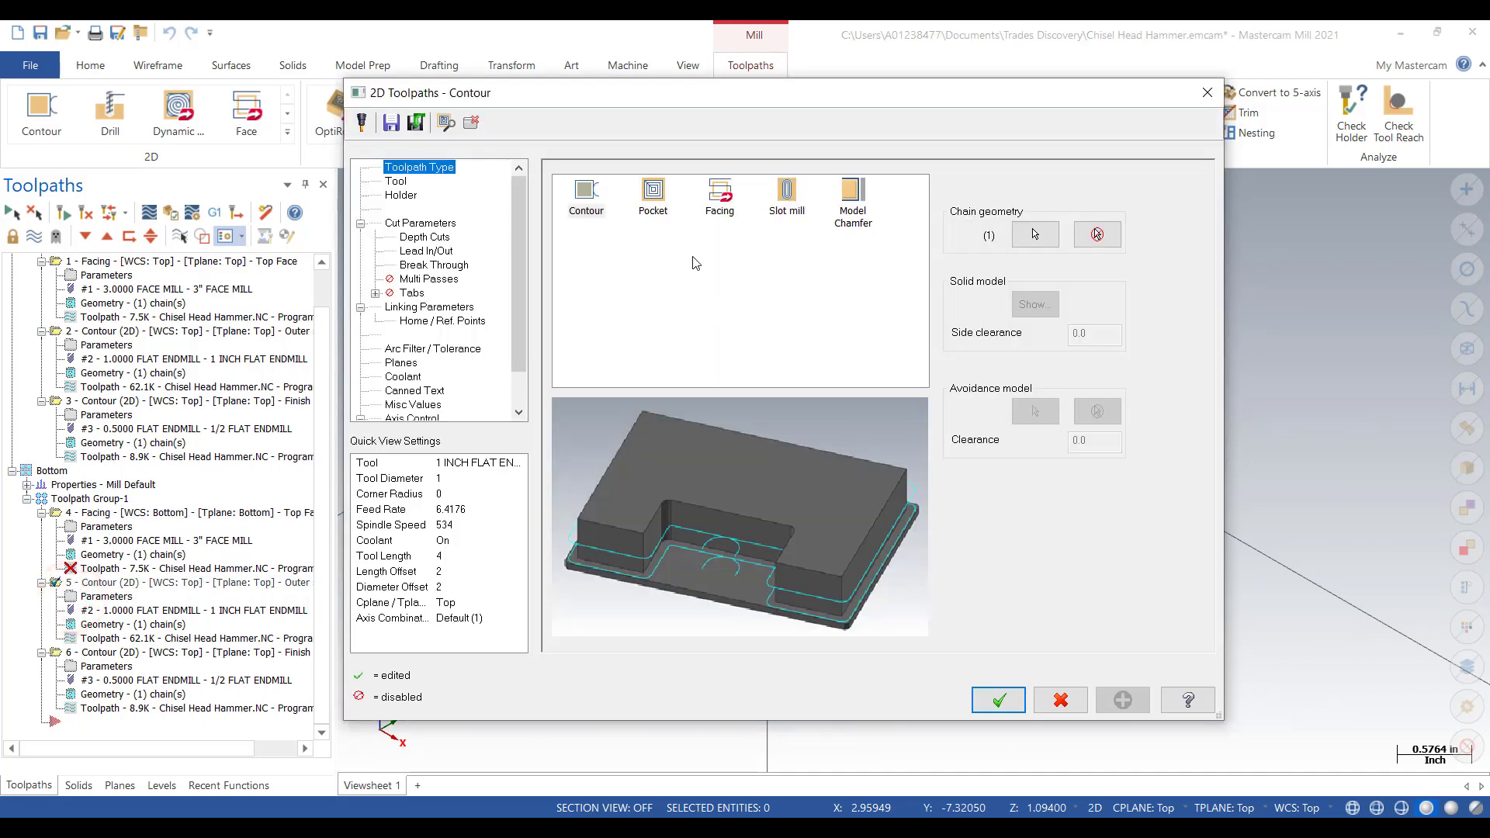
pyautogui.click(402, 362)
pyautogui.click(626, 448)
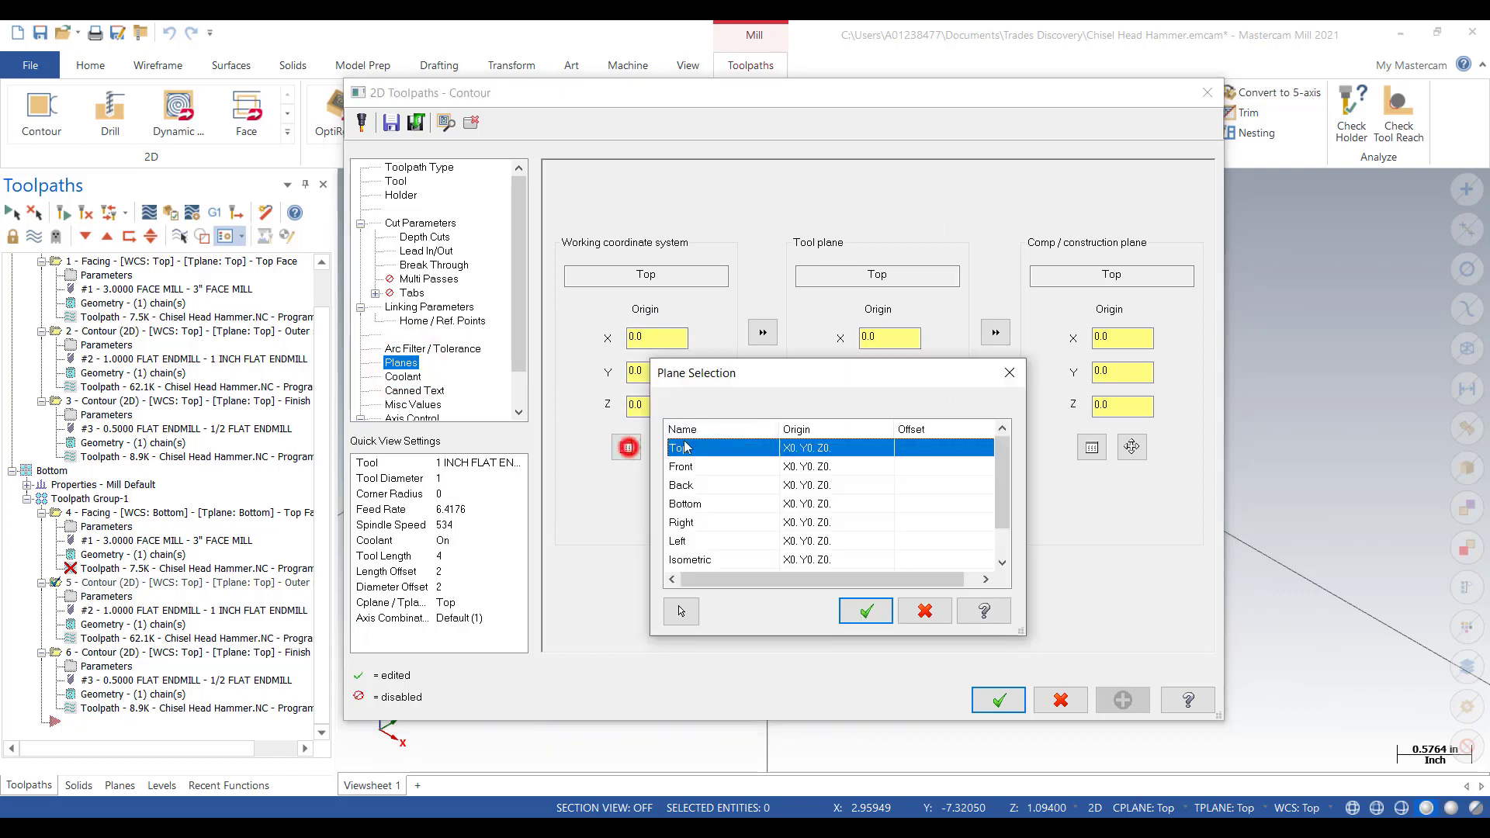
pyautogui.click(686, 503)
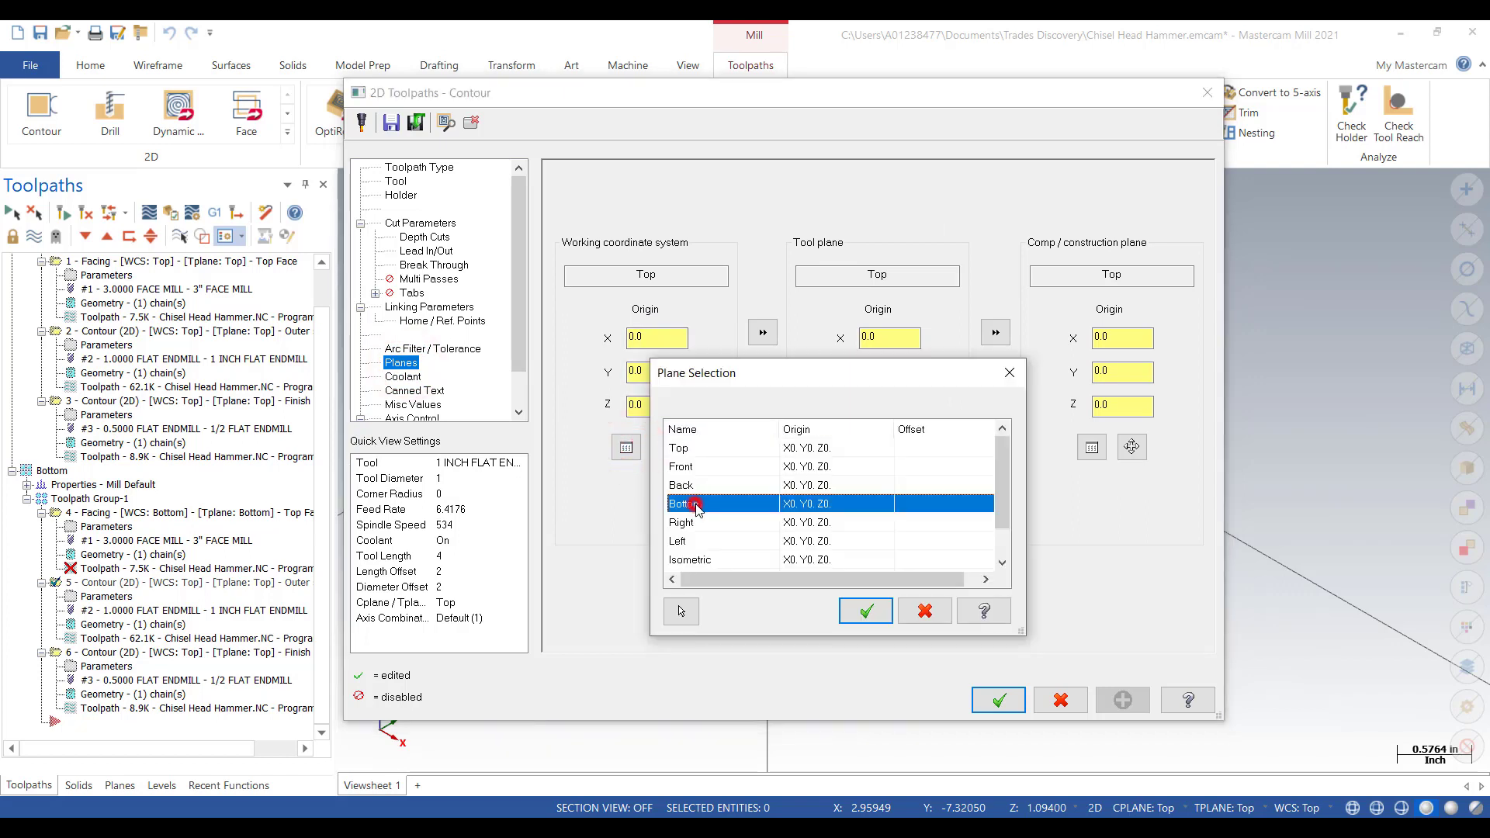
pyautogui.click(861, 611)
pyautogui.click(859, 448)
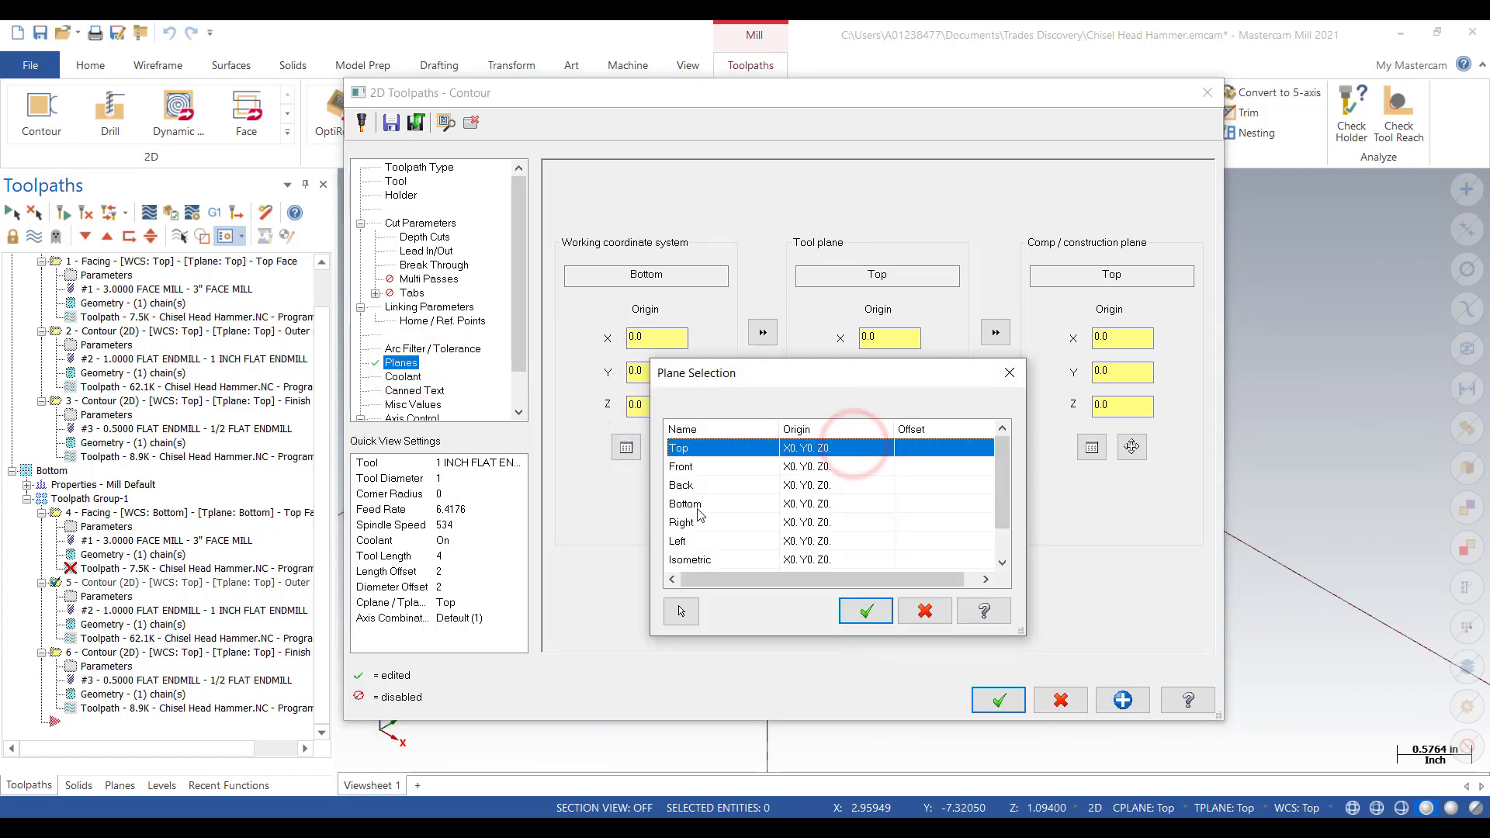
pyautogui.click(693, 504)
pyautogui.click(862, 610)
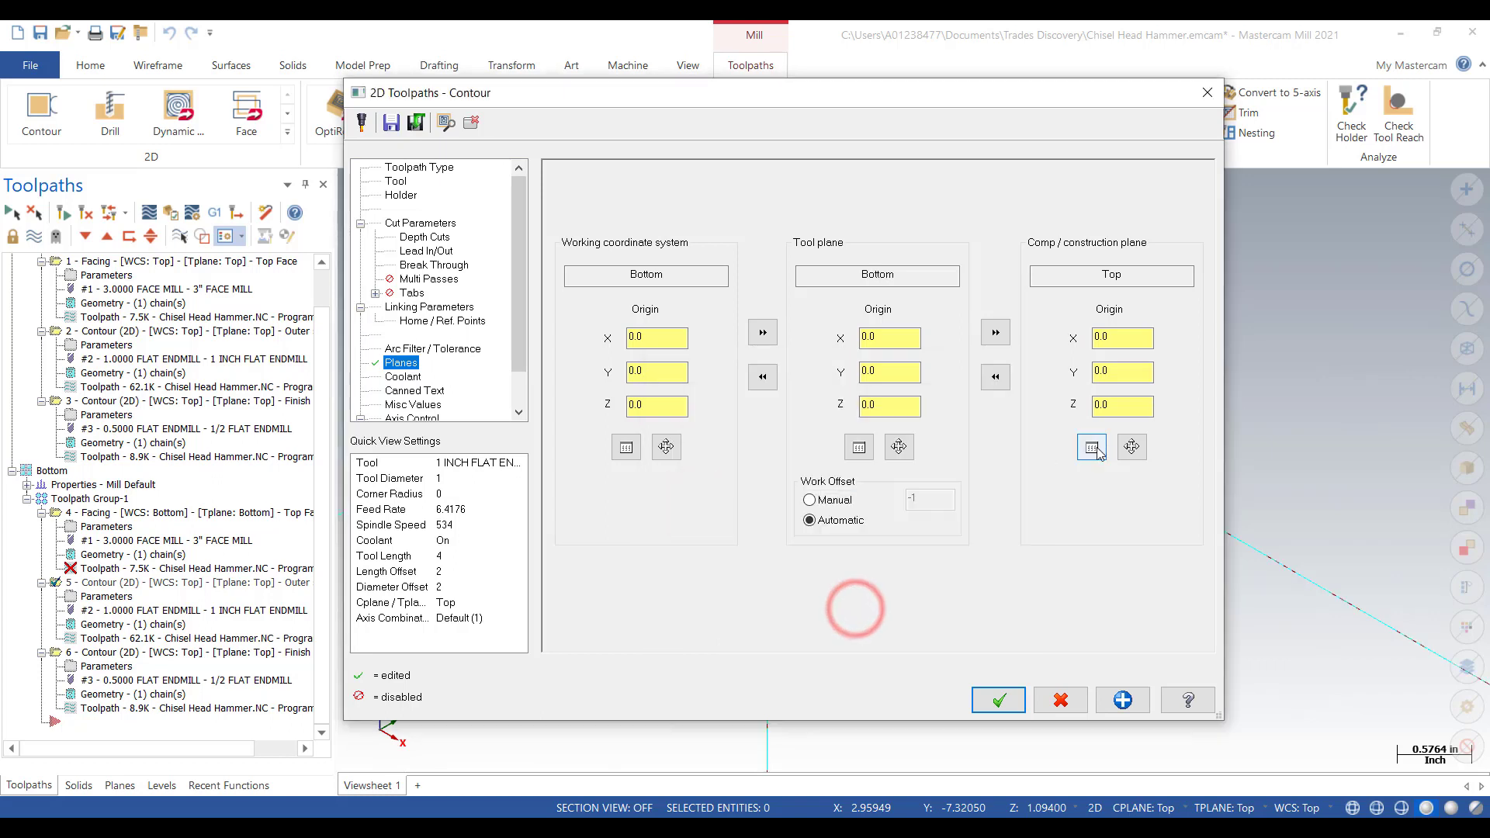
pyautogui.click(1092, 447)
pyautogui.click(715, 505)
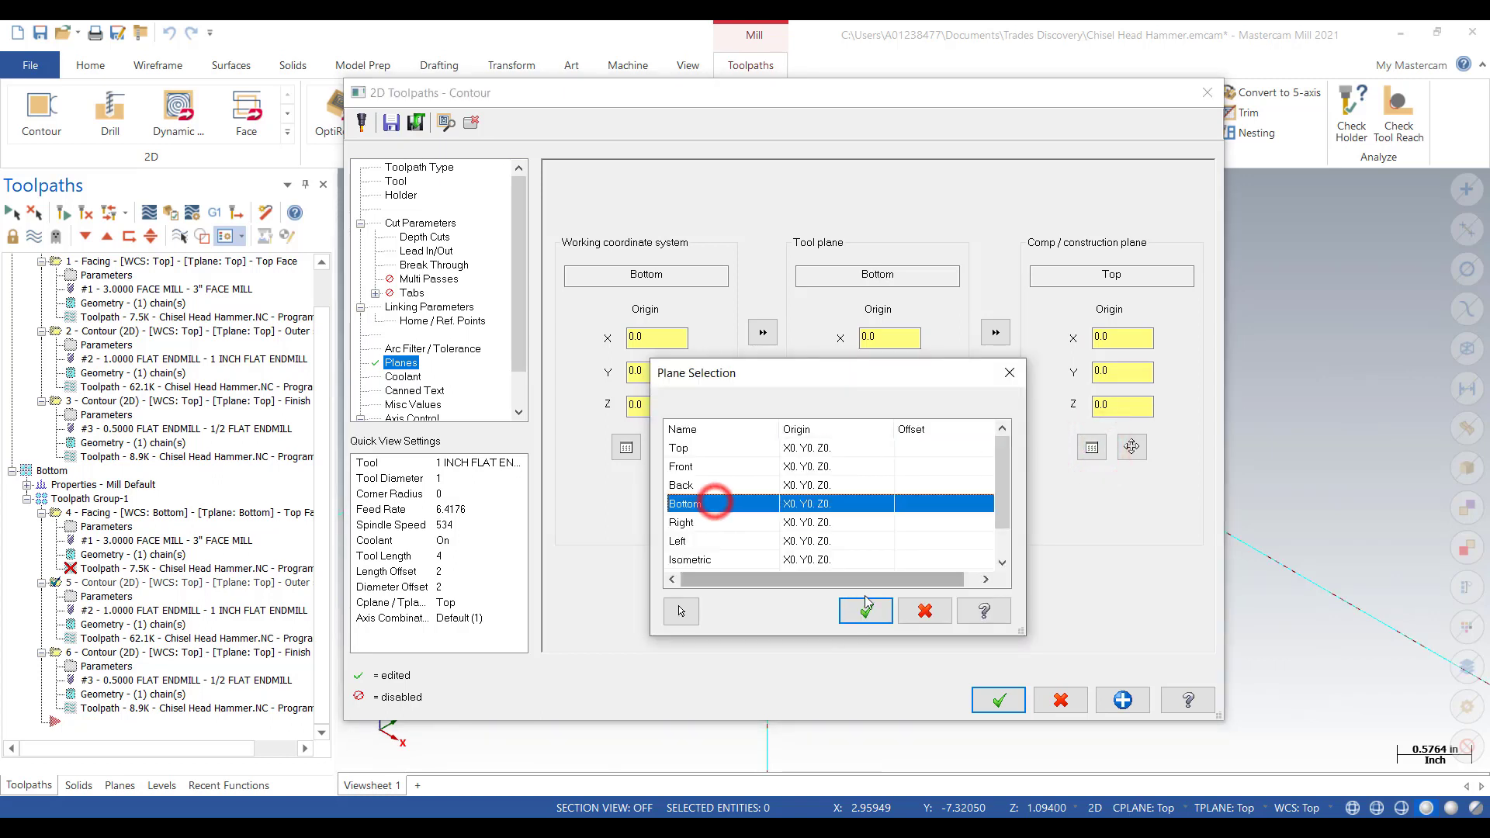
pyautogui.click(866, 611)
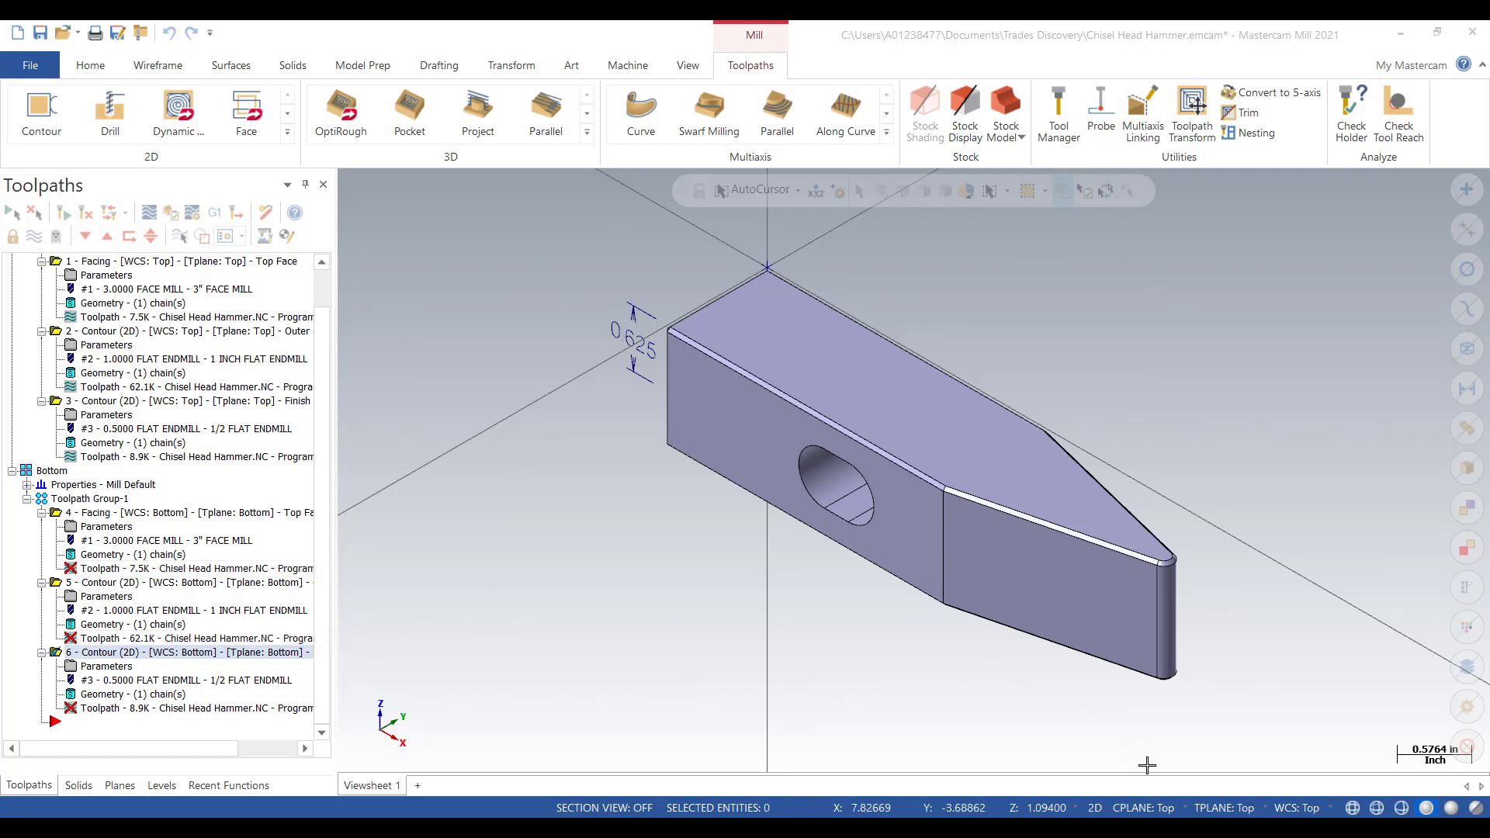
# - Switch the active construction plane and tool plane to Bottom
pyautogui.click(1137, 808)
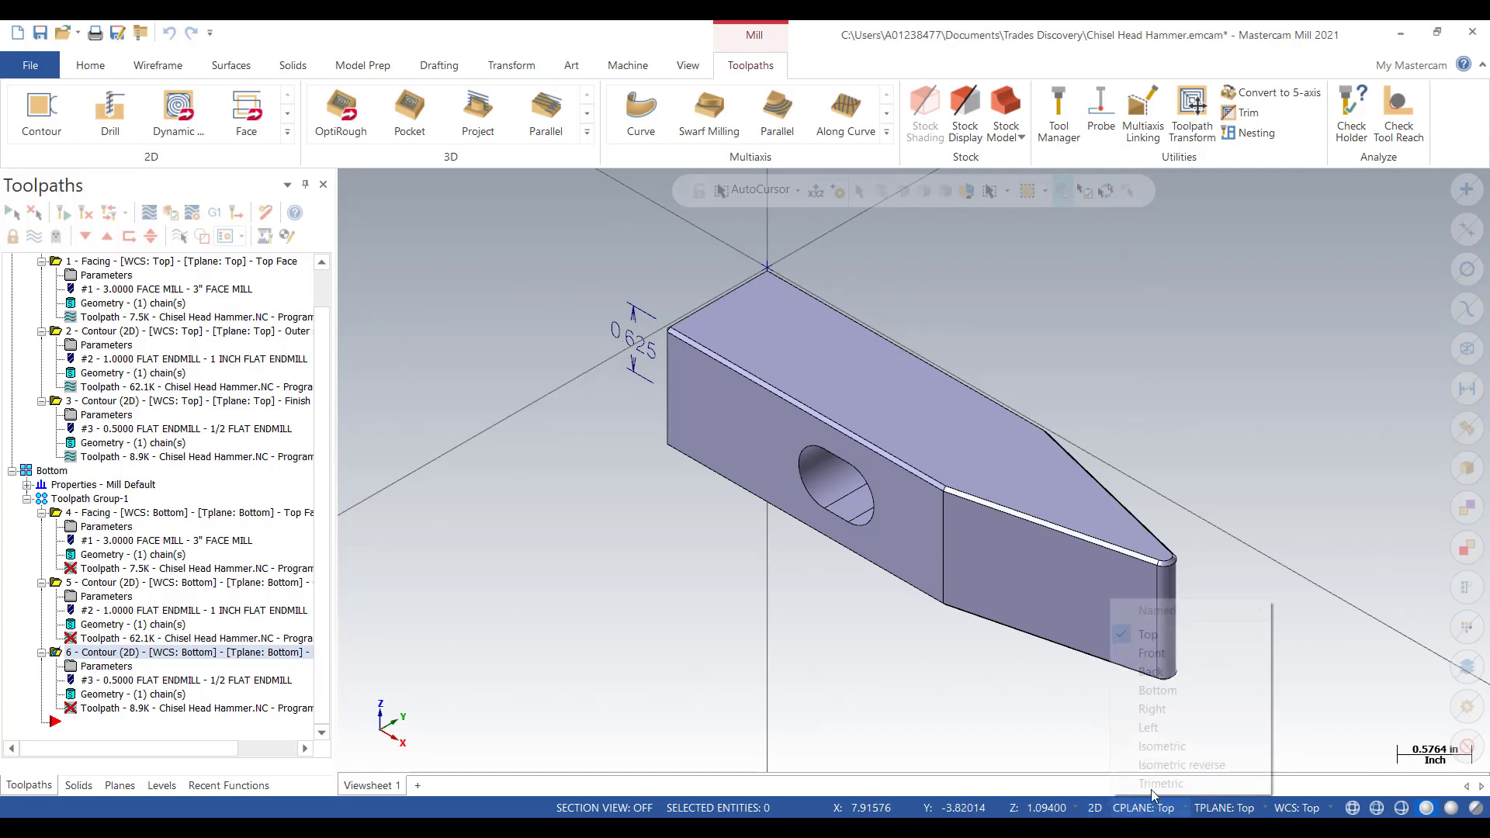
pyautogui.click(1164, 690)
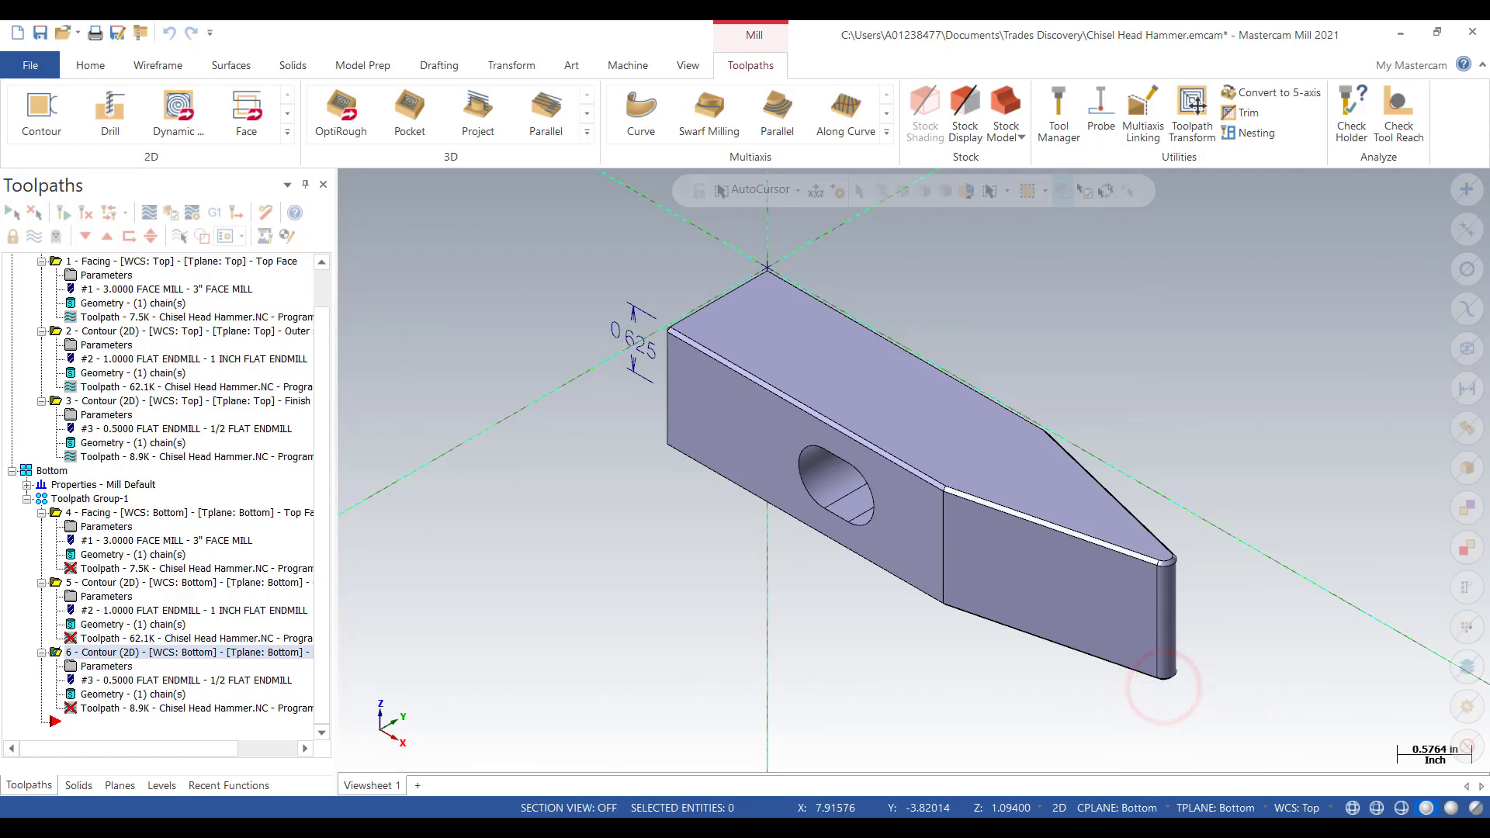
# - Set the work coordinate system to Bottom and show the hammer head in the isometric WCS view
pyautogui.click(1198, 808)
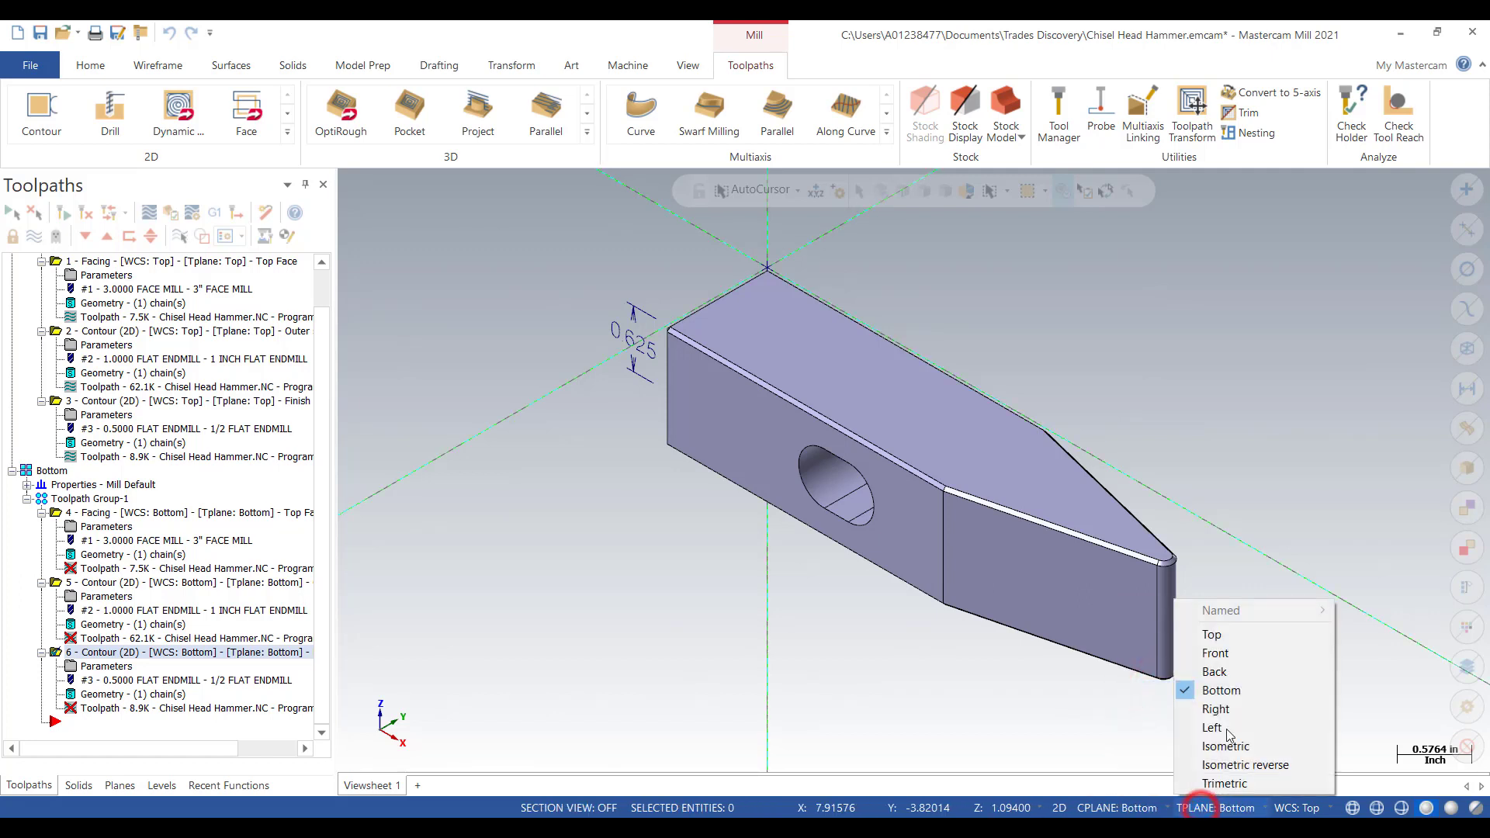
pyautogui.click(1290, 808)
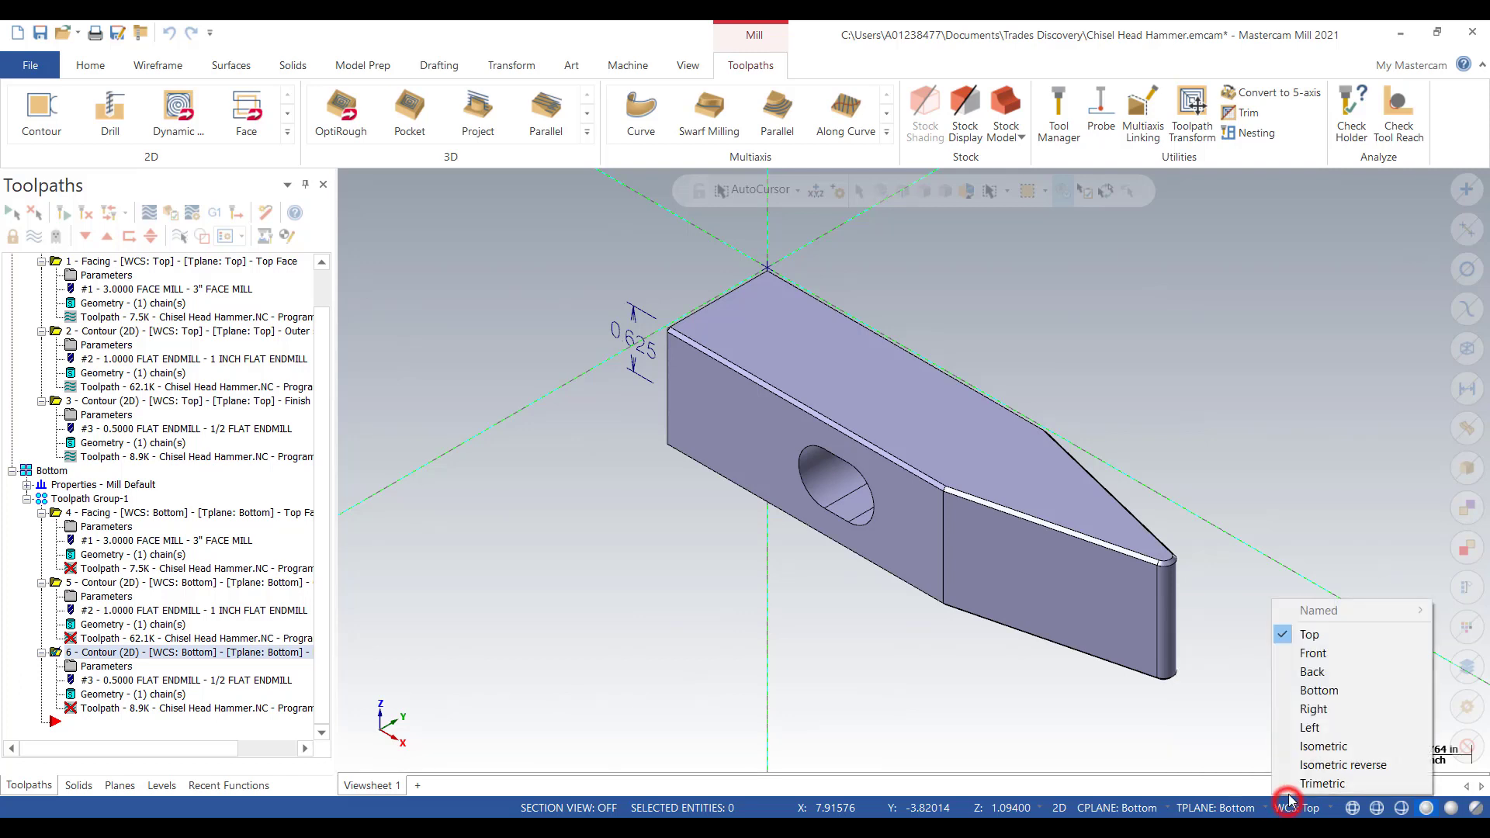
pyautogui.click(1333, 690)
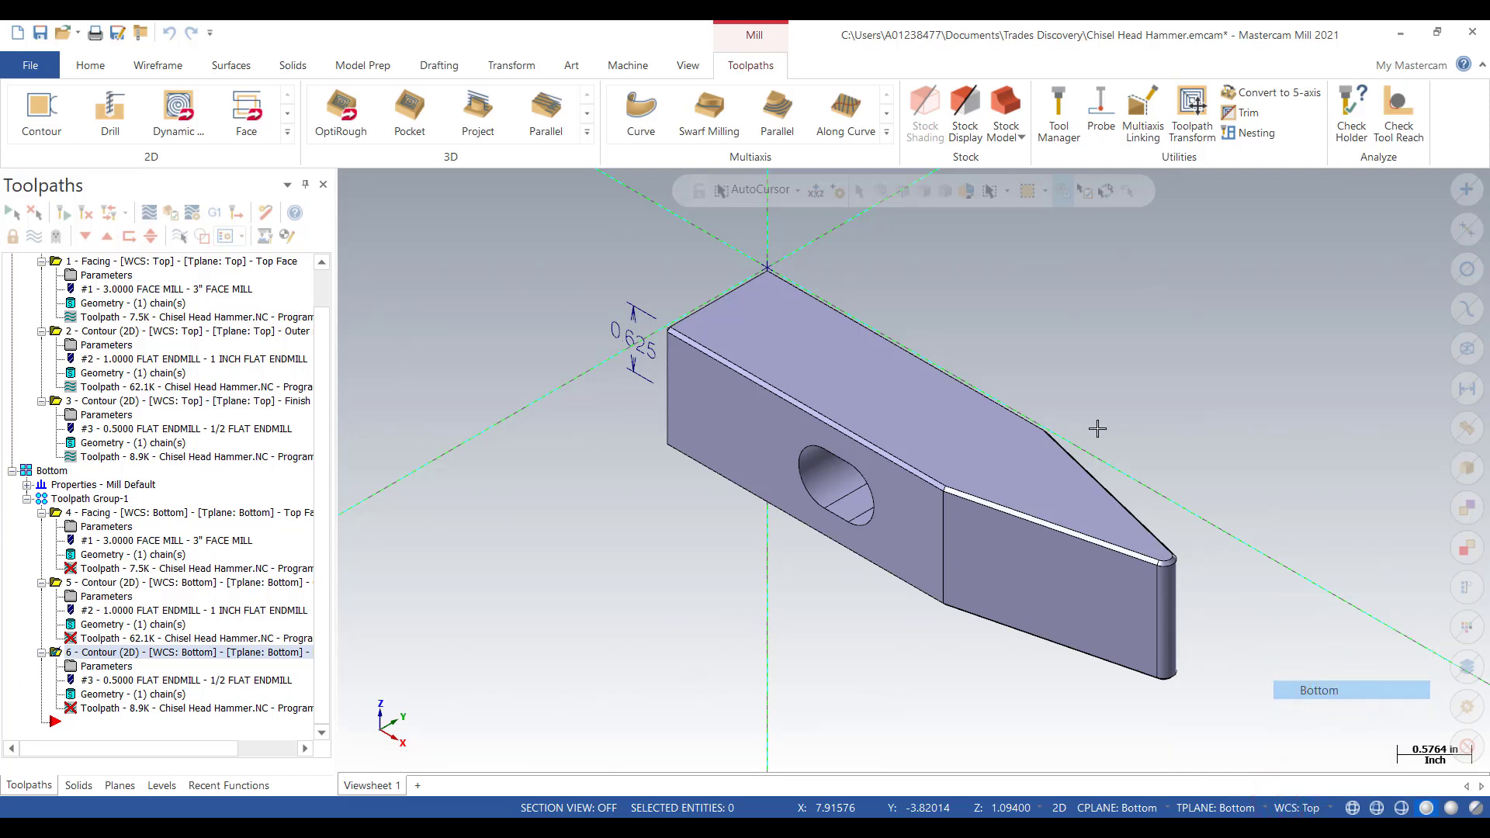
pyautogui.rightClick(1105, 304)
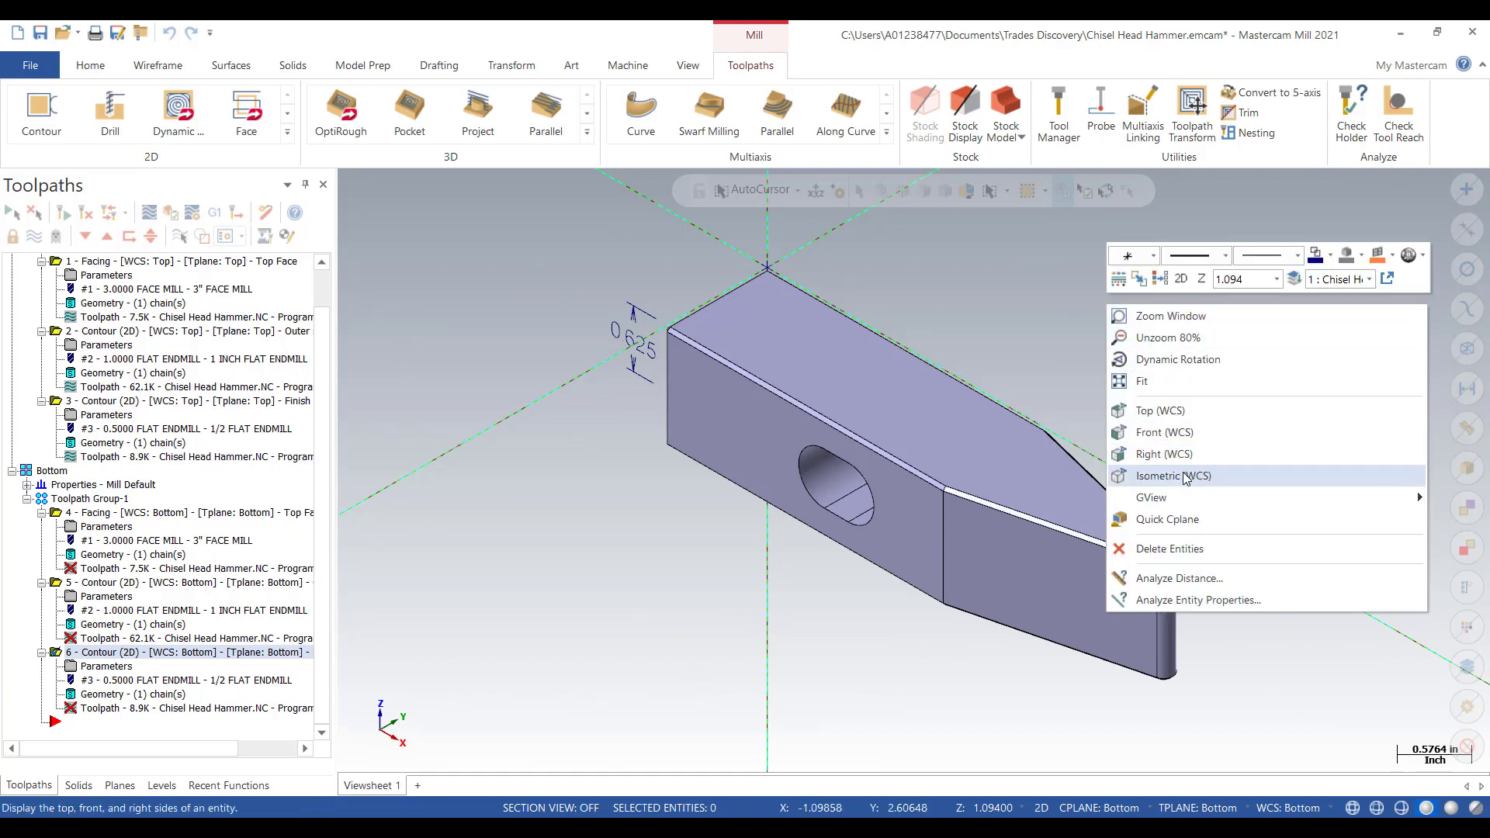
pyautogui.click(1162, 476)
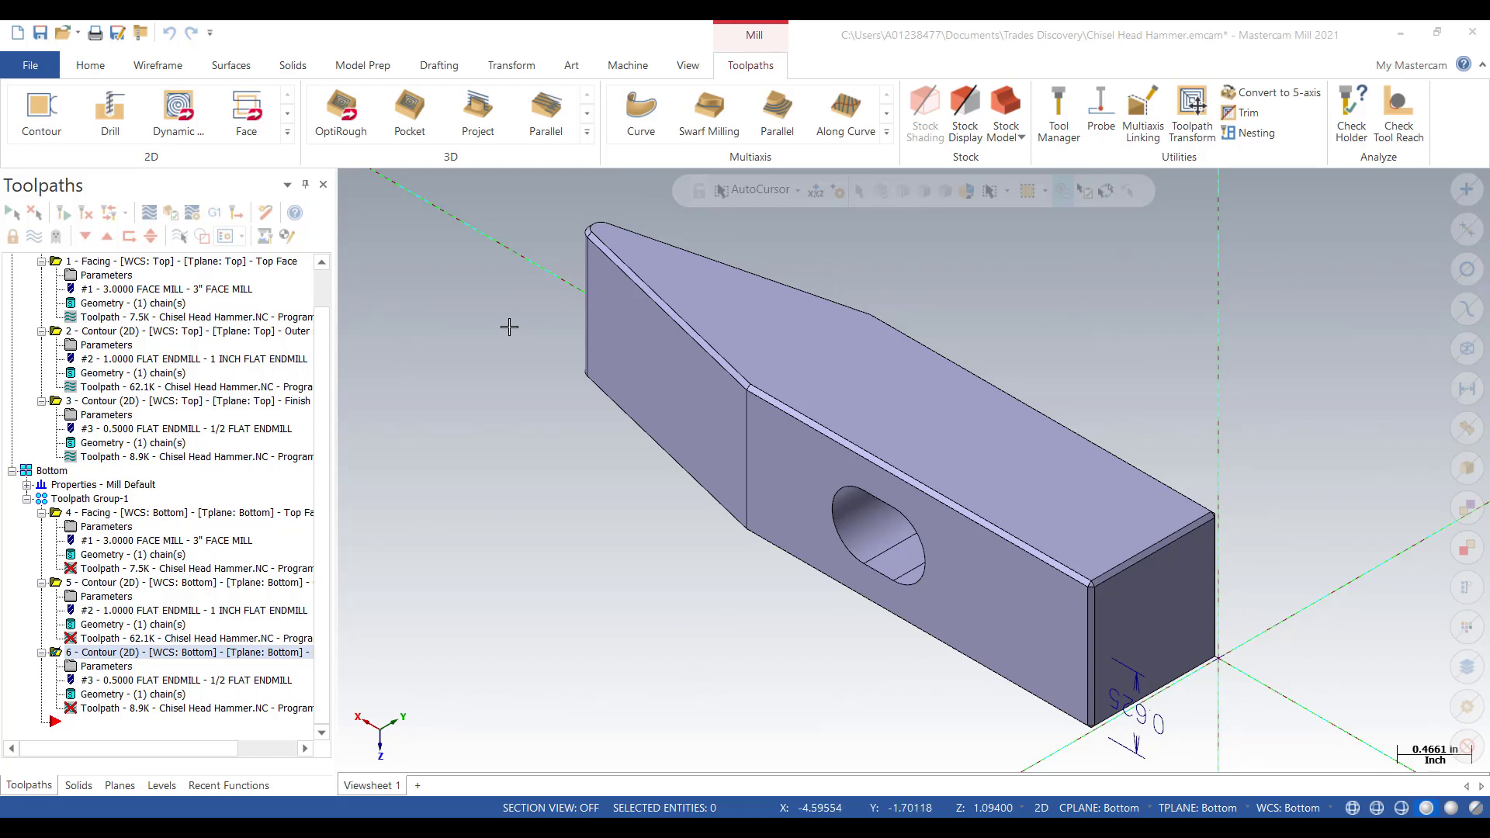
# - Rechain the geometry of the Bottom facing operation along the outer profile's bottom-side edges, starting at the origin corner
pyautogui.click(72, 556)
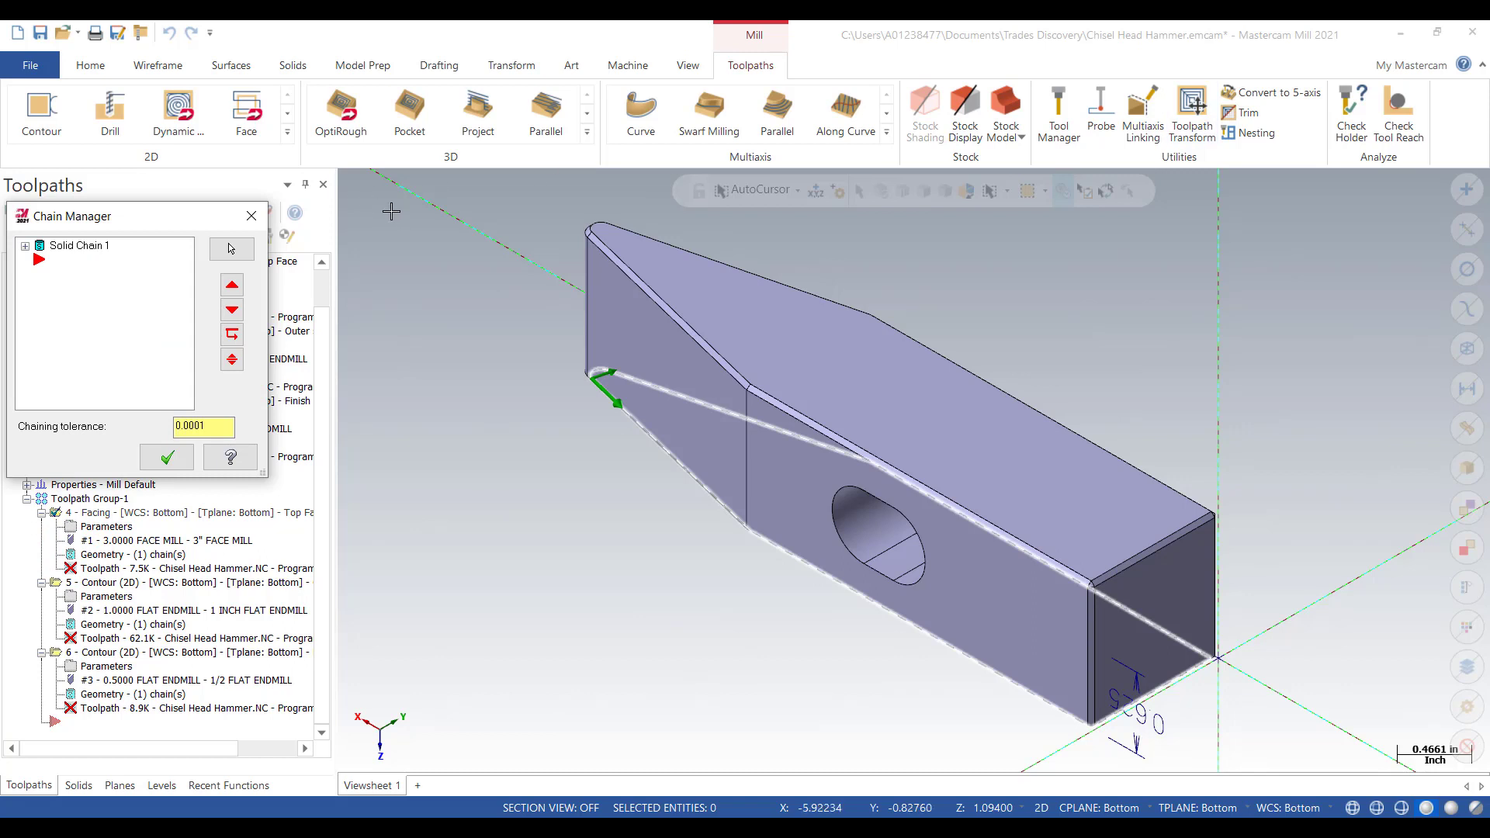
pyautogui.rightClick(62, 311)
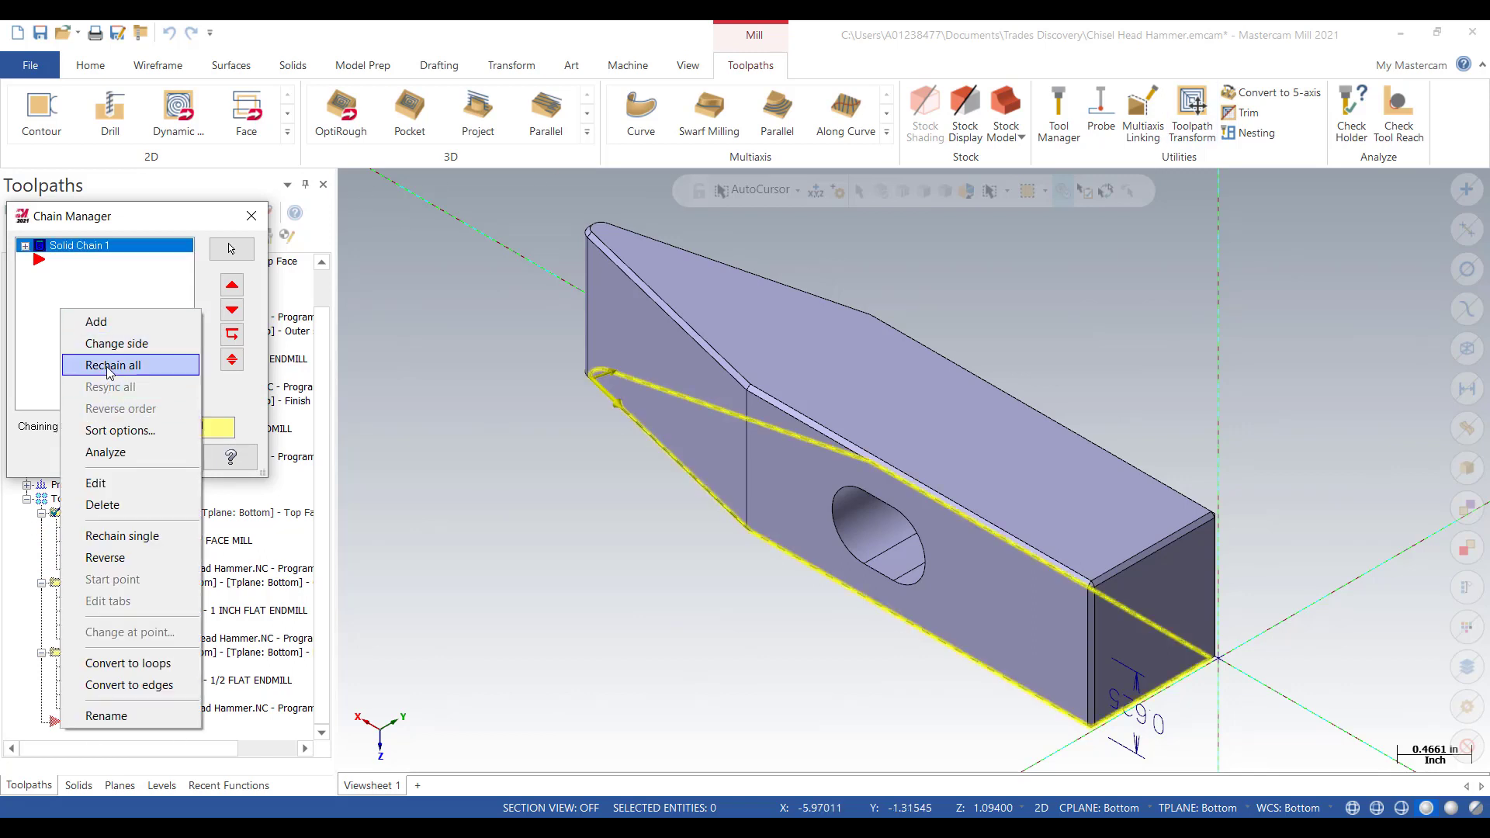
pyautogui.click(109, 372)
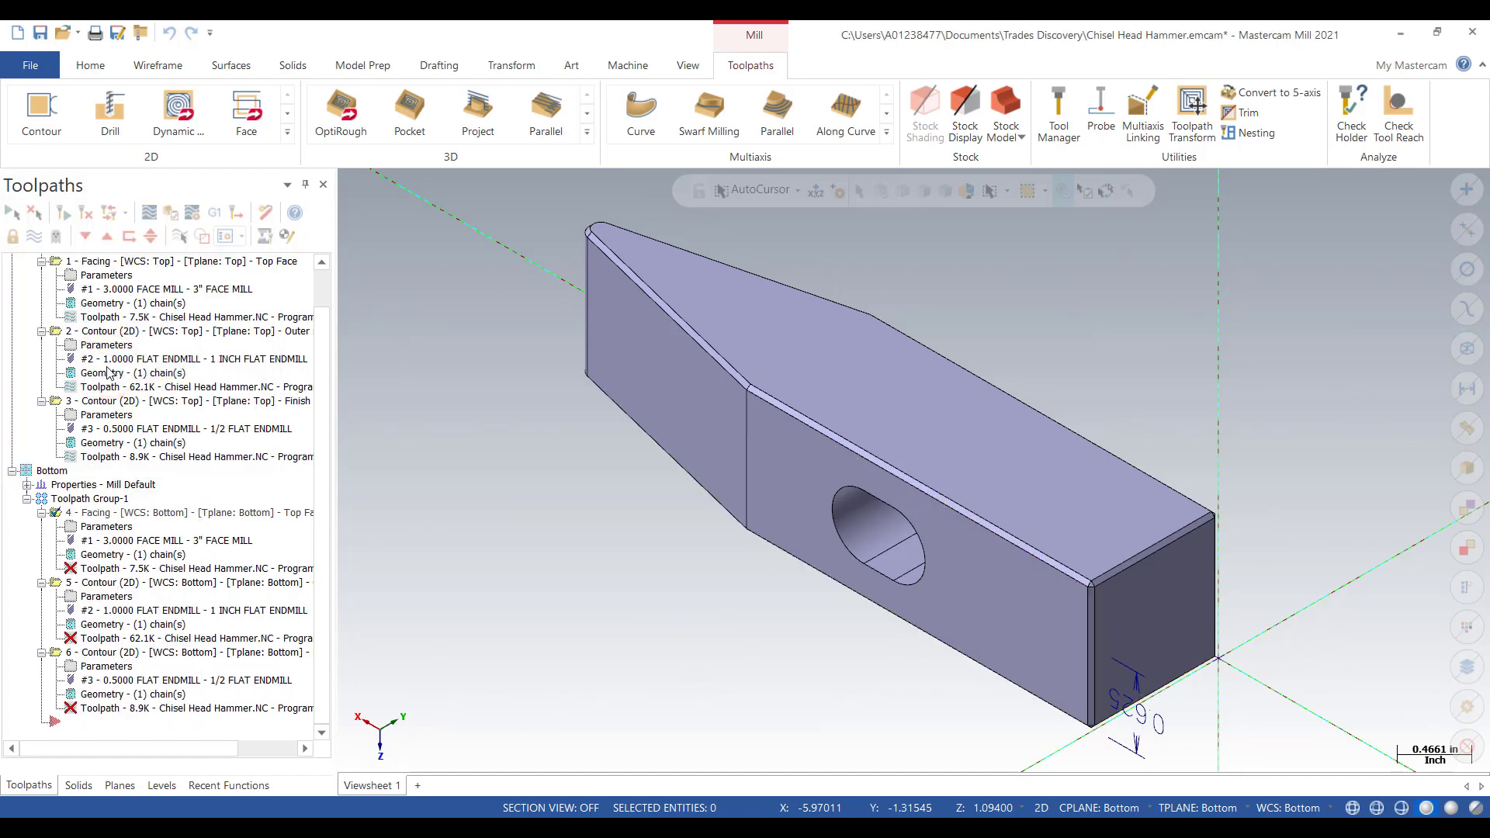
pyautogui.rightClick(1043, 311)
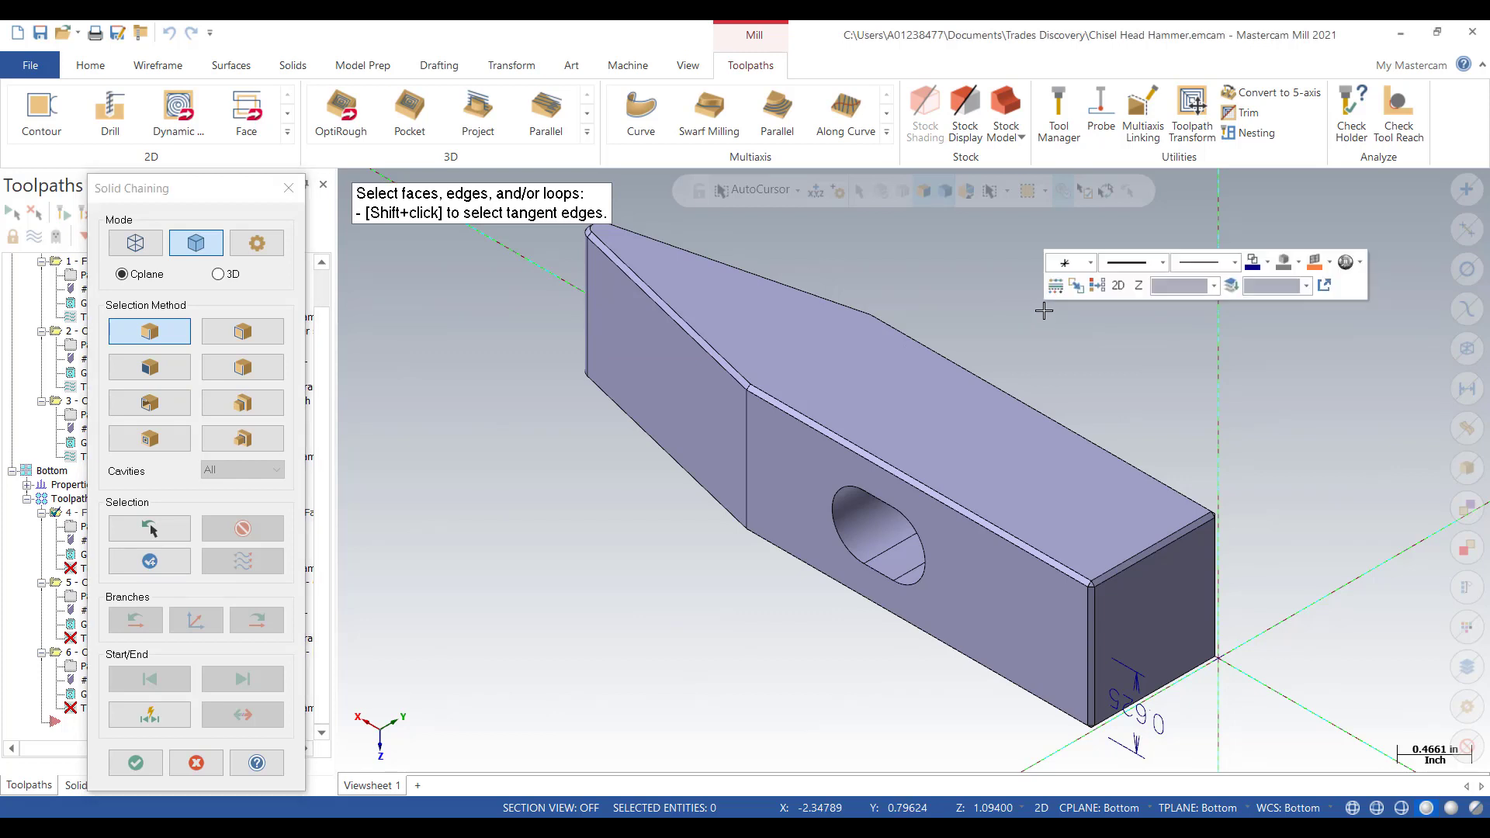
pyautogui.click(1097, 419)
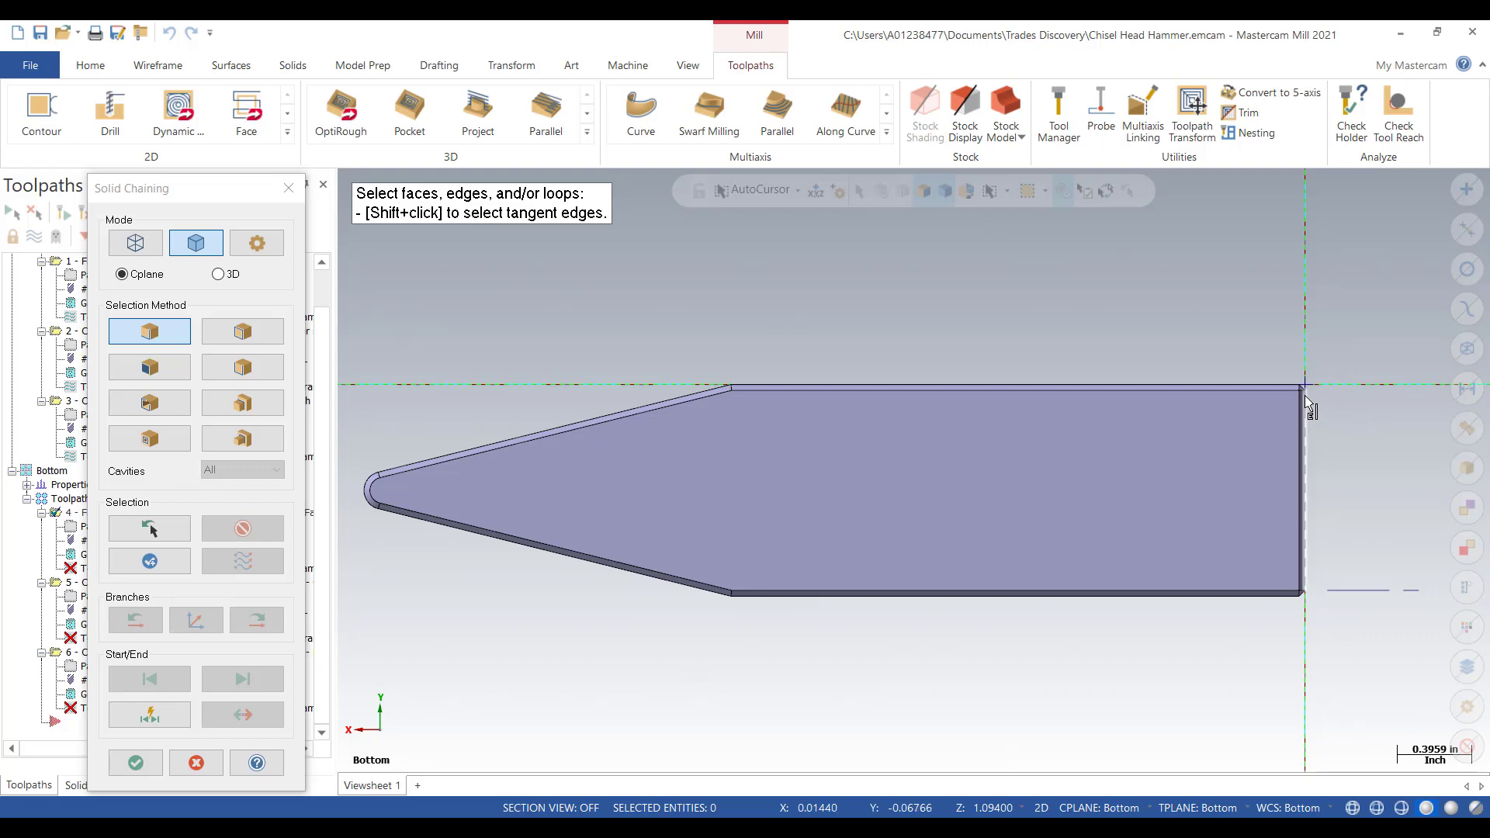
pyautogui.click(1306, 395)
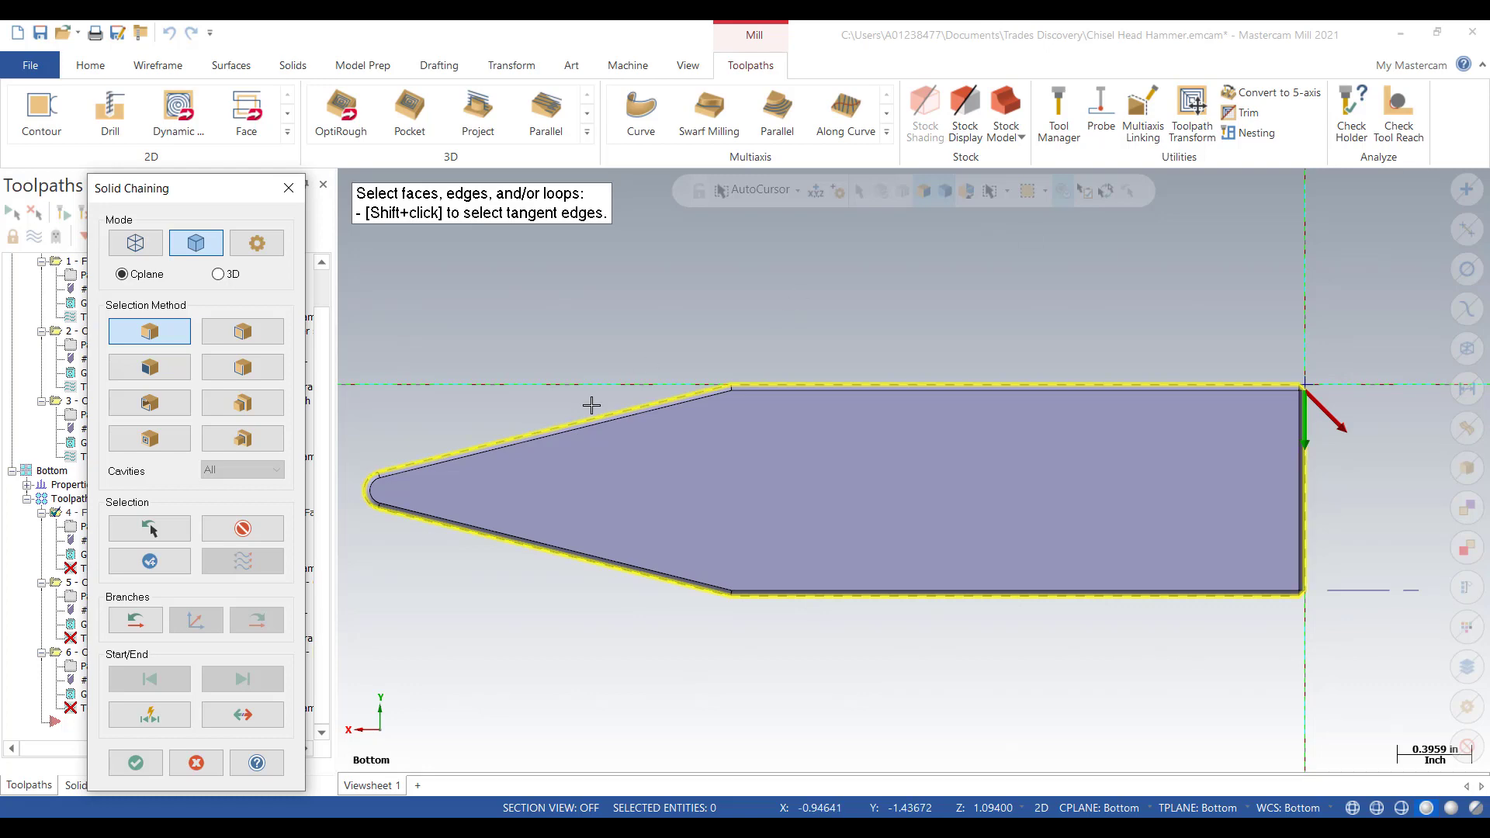
pyautogui.click(141, 764)
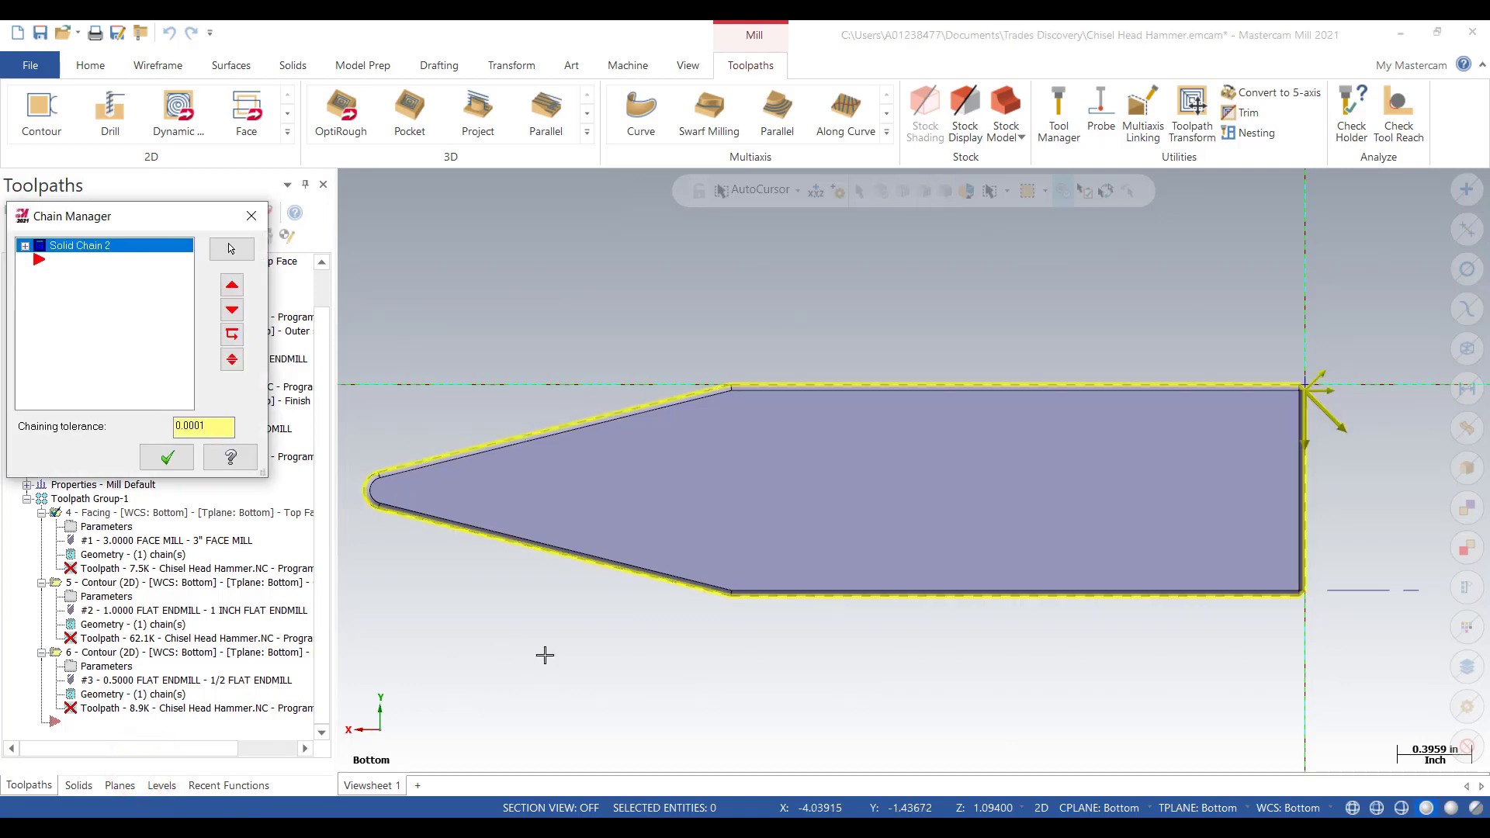
pyautogui.click(165, 459)
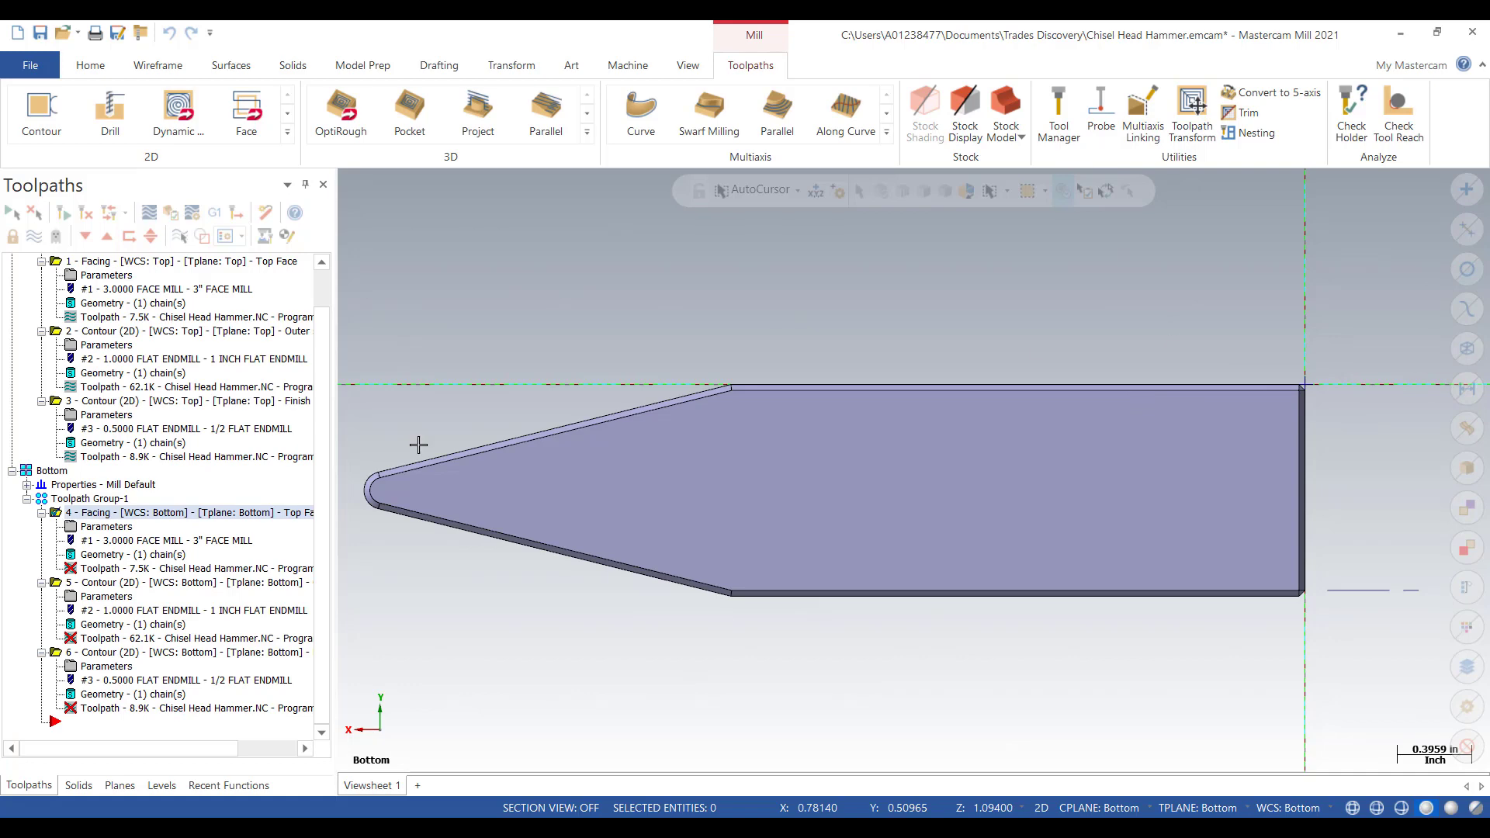
# - Rechain the geometry of the Bottom 1 inch flat endmill contour around the outer profile, starting at the origin corner
pyautogui.click(70, 625)
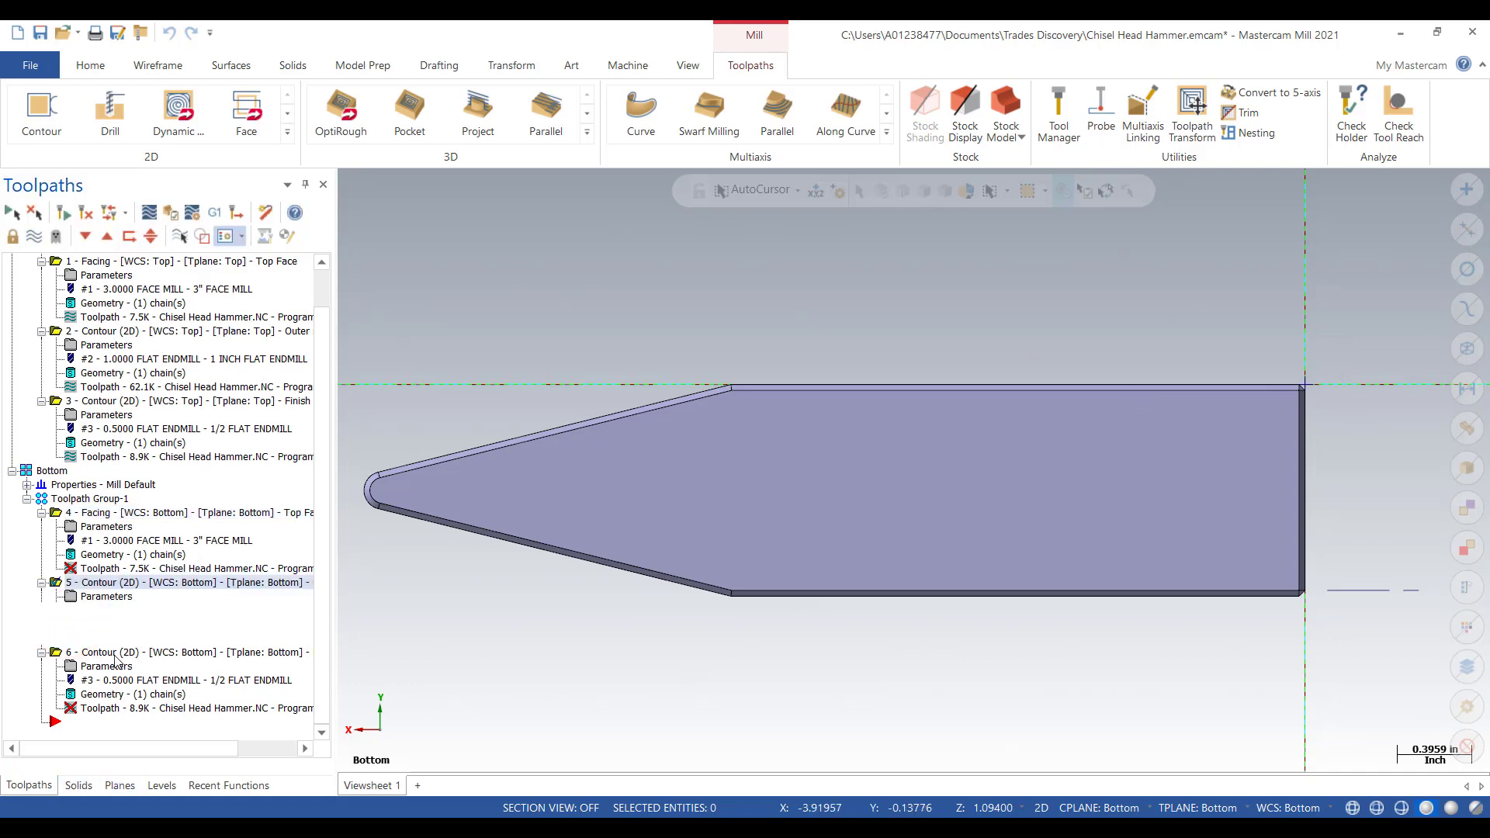
pyautogui.rightClick(88, 324)
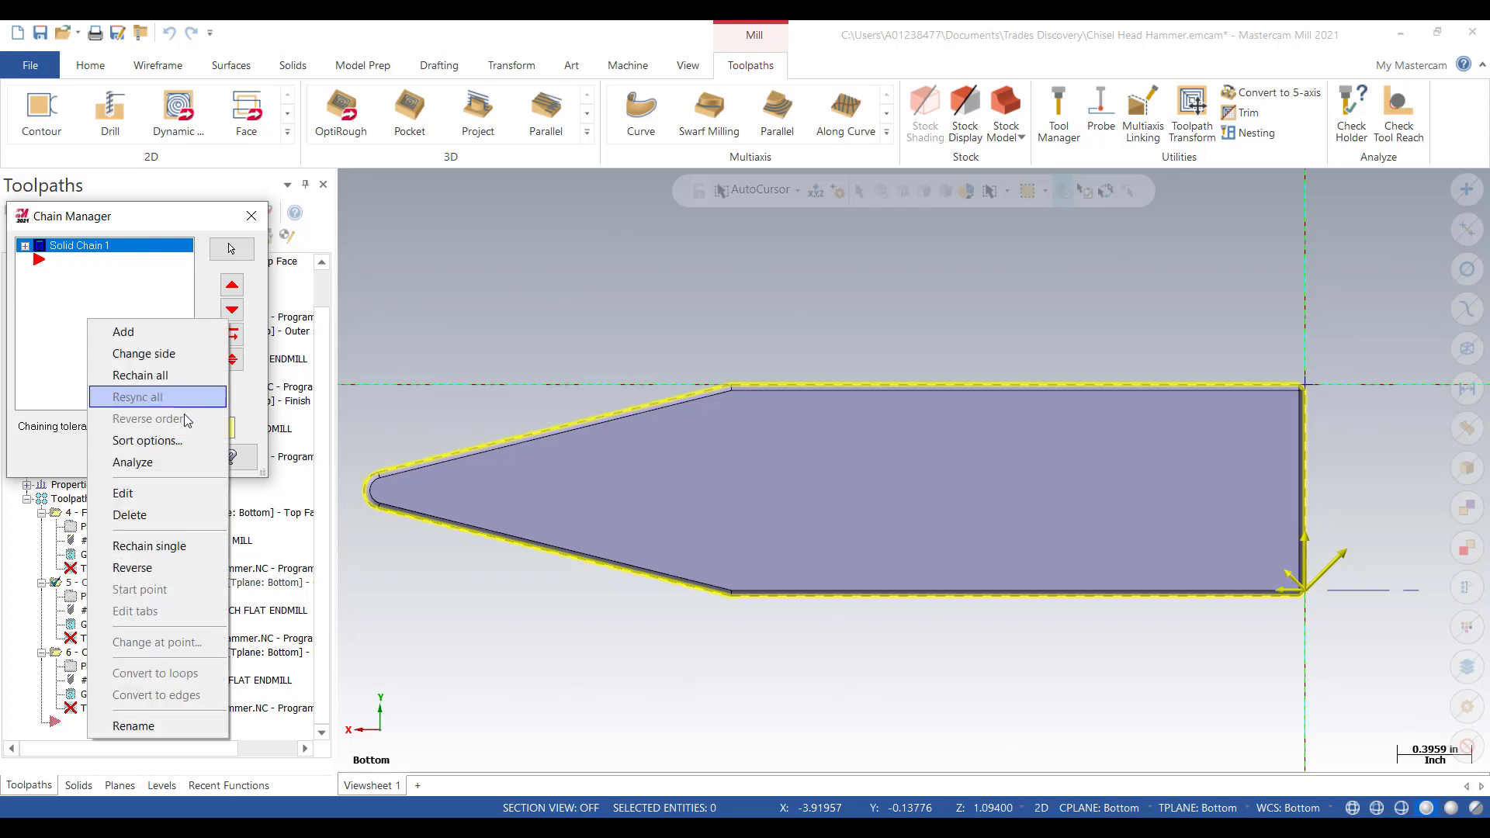
pyautogui.click(138, 378)
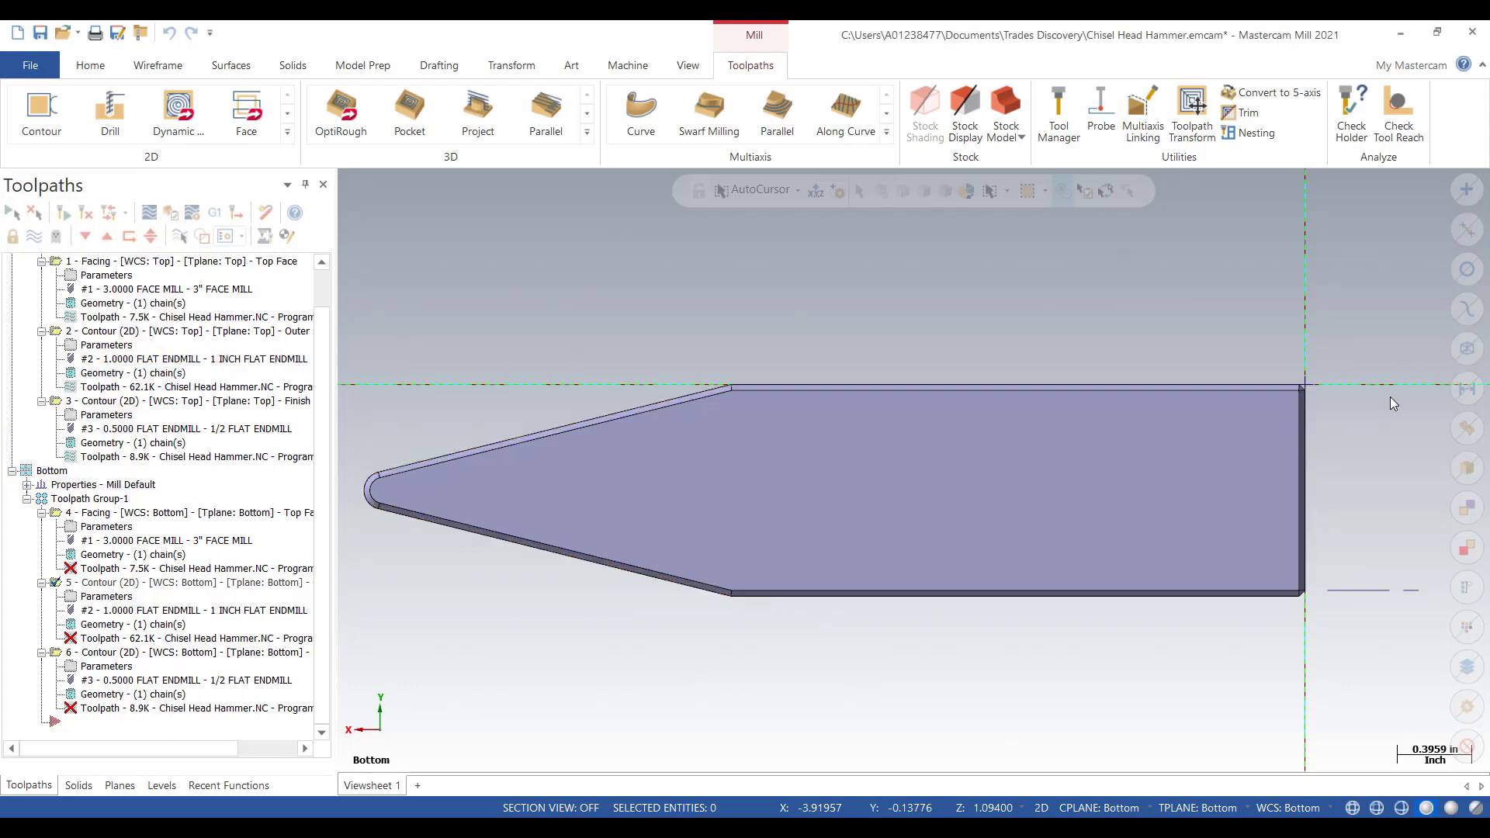
pyautogui.click(1309, 395)
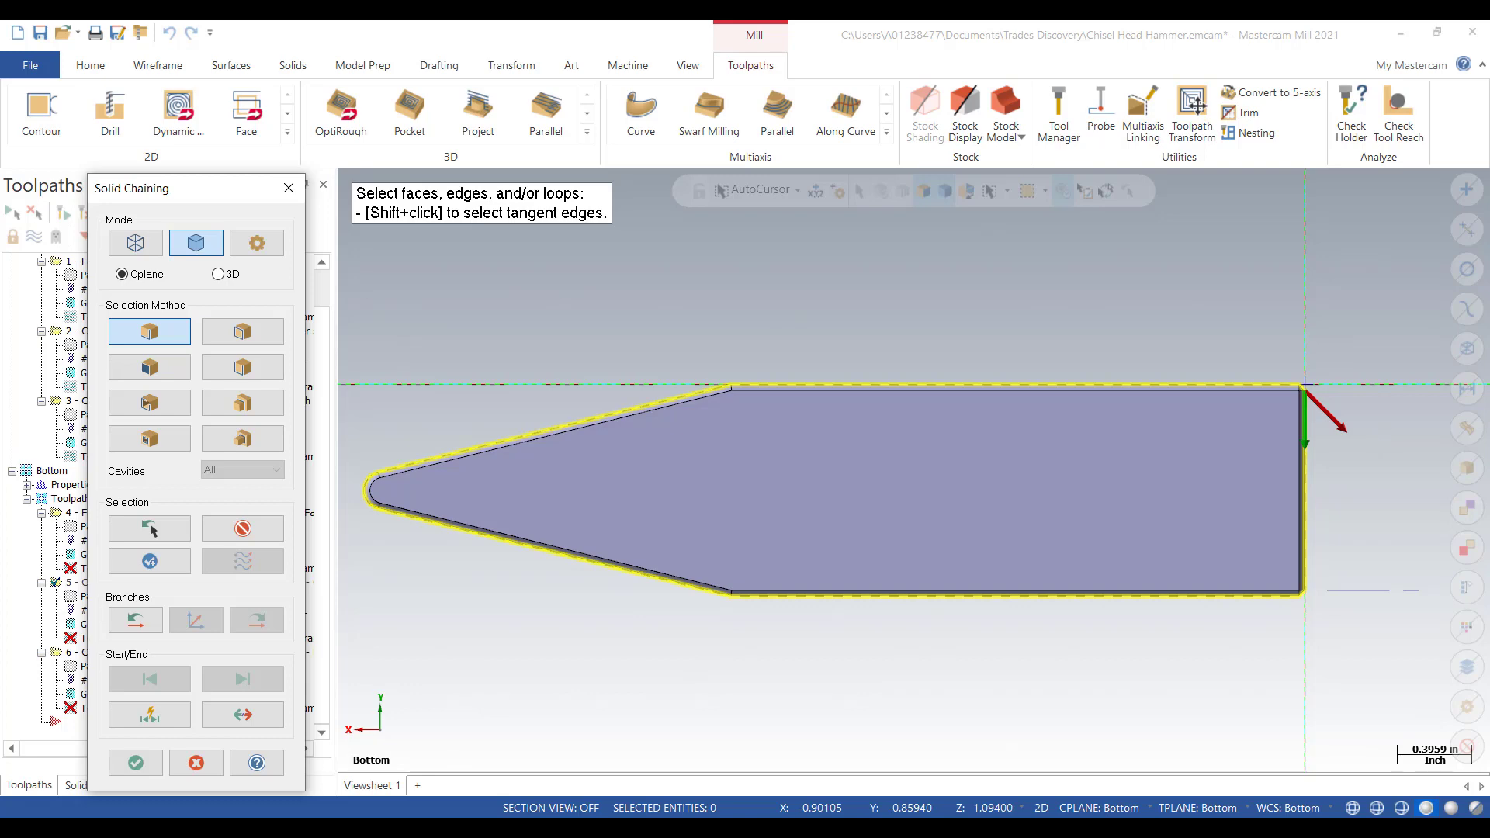
pyautogui.click(135, 762)
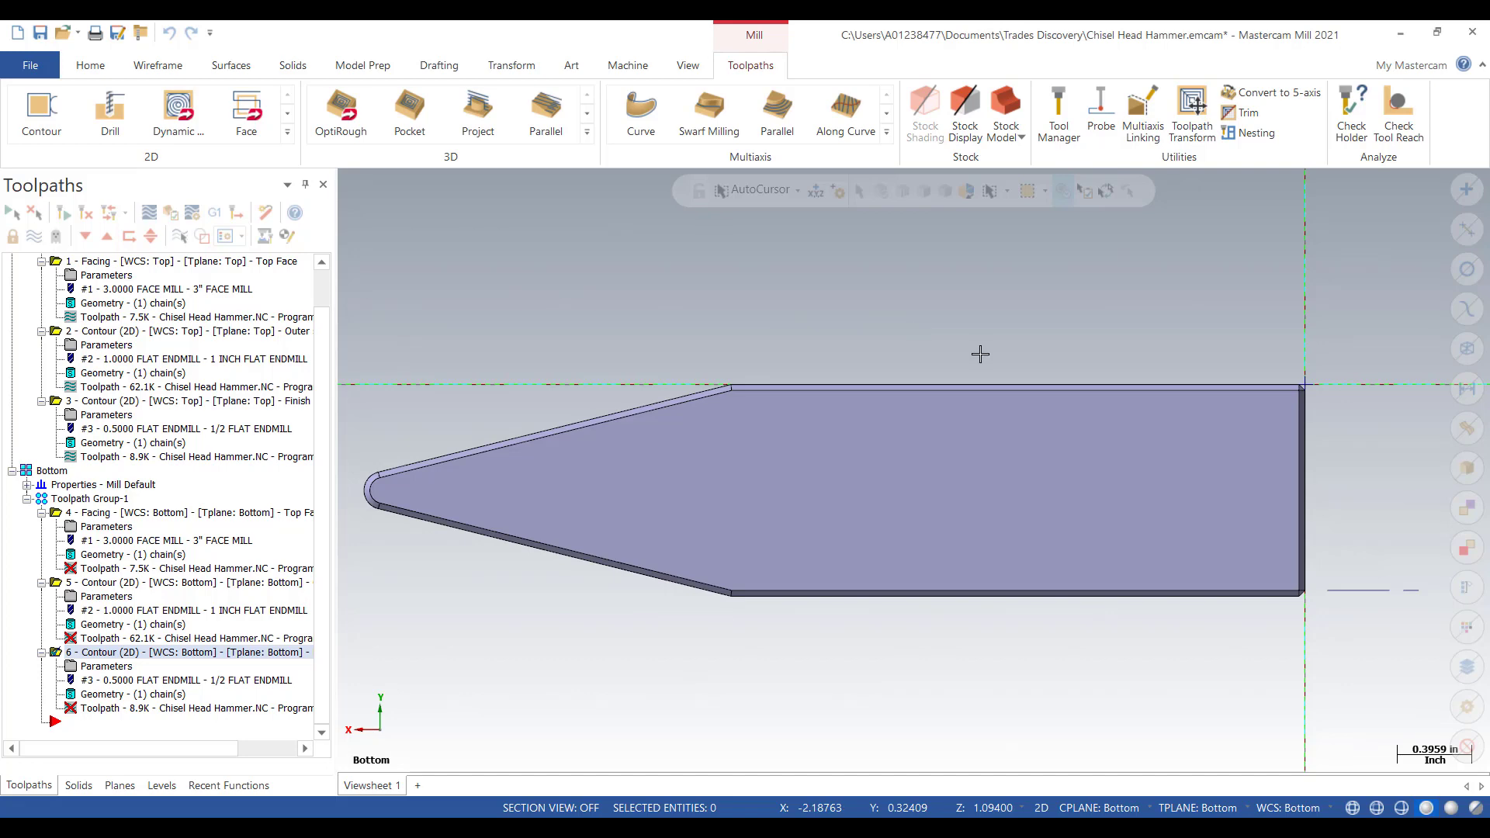
# - Select Bottom operations 4 through 6, regenerate their toolpaths and switch on the toolpath display
pyautogui.moveTo(1028, 499); pyautogui.dragTo(442, 479, button='middle')
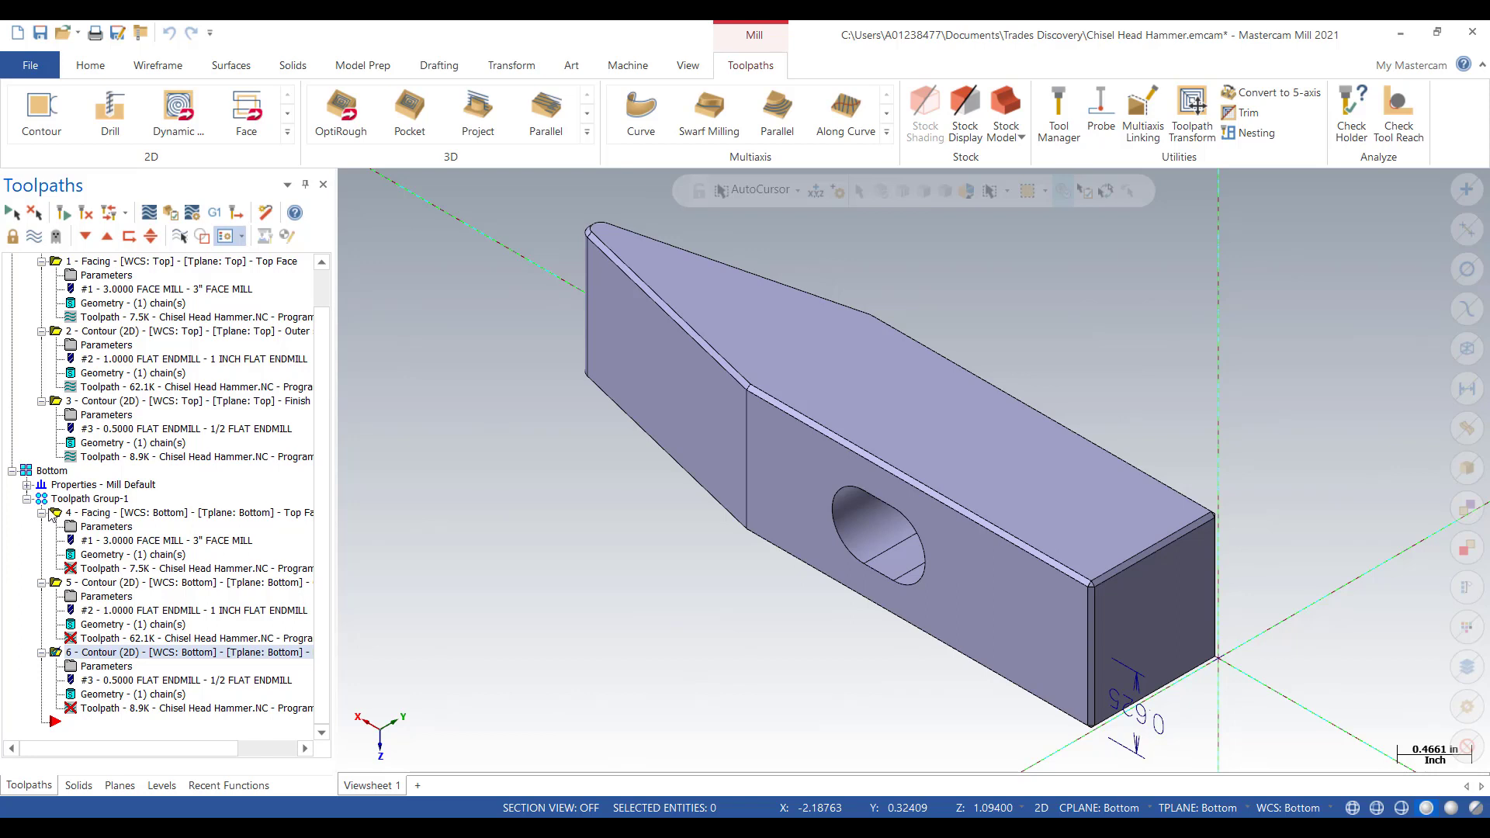
pyautogui.press('Delete')
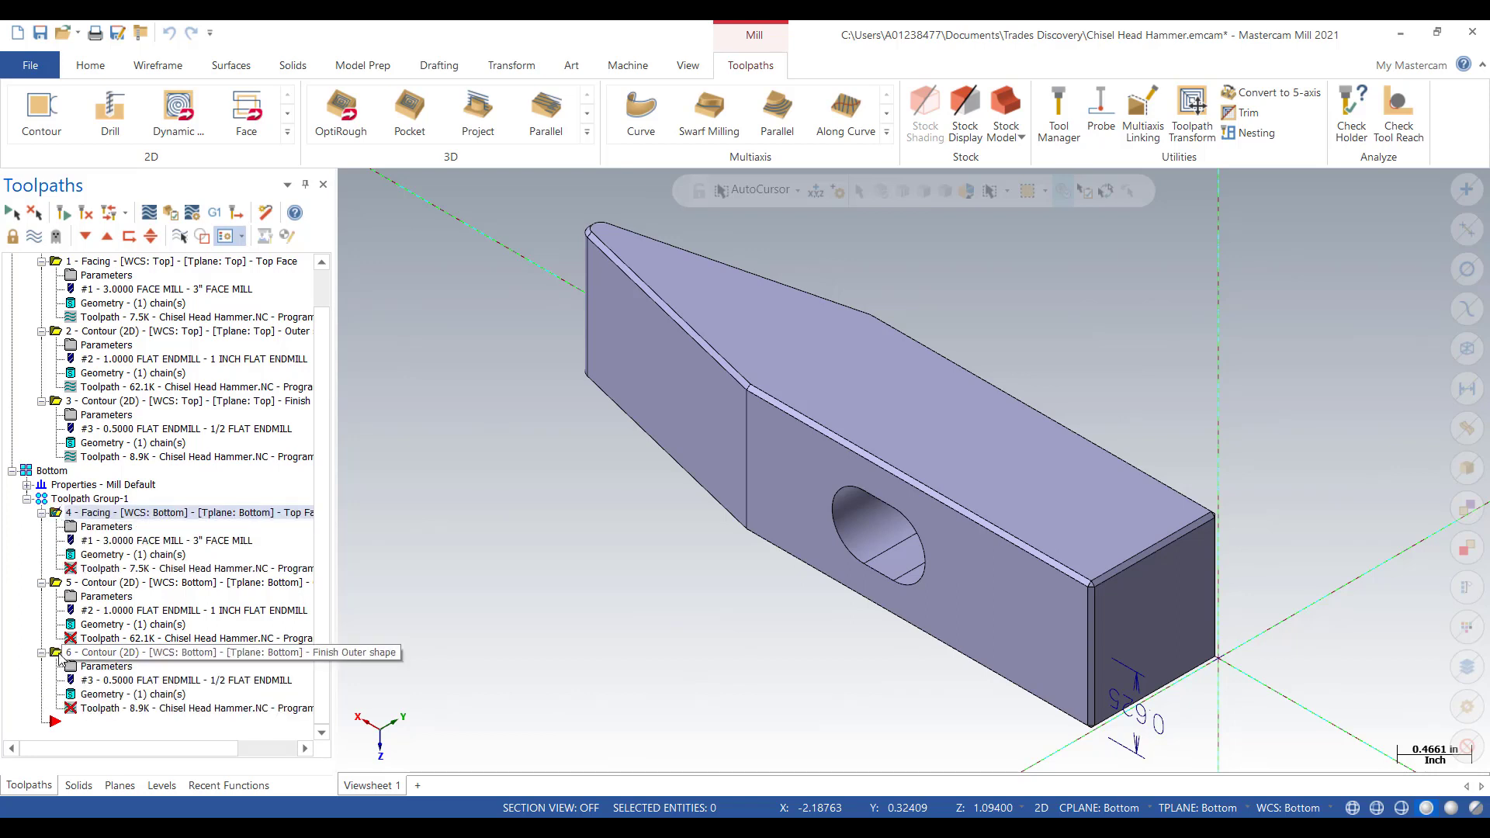
pyautogui.keyDown('shift'); pyautogui.click(58, 655); pyautogui.keyUp('shift')
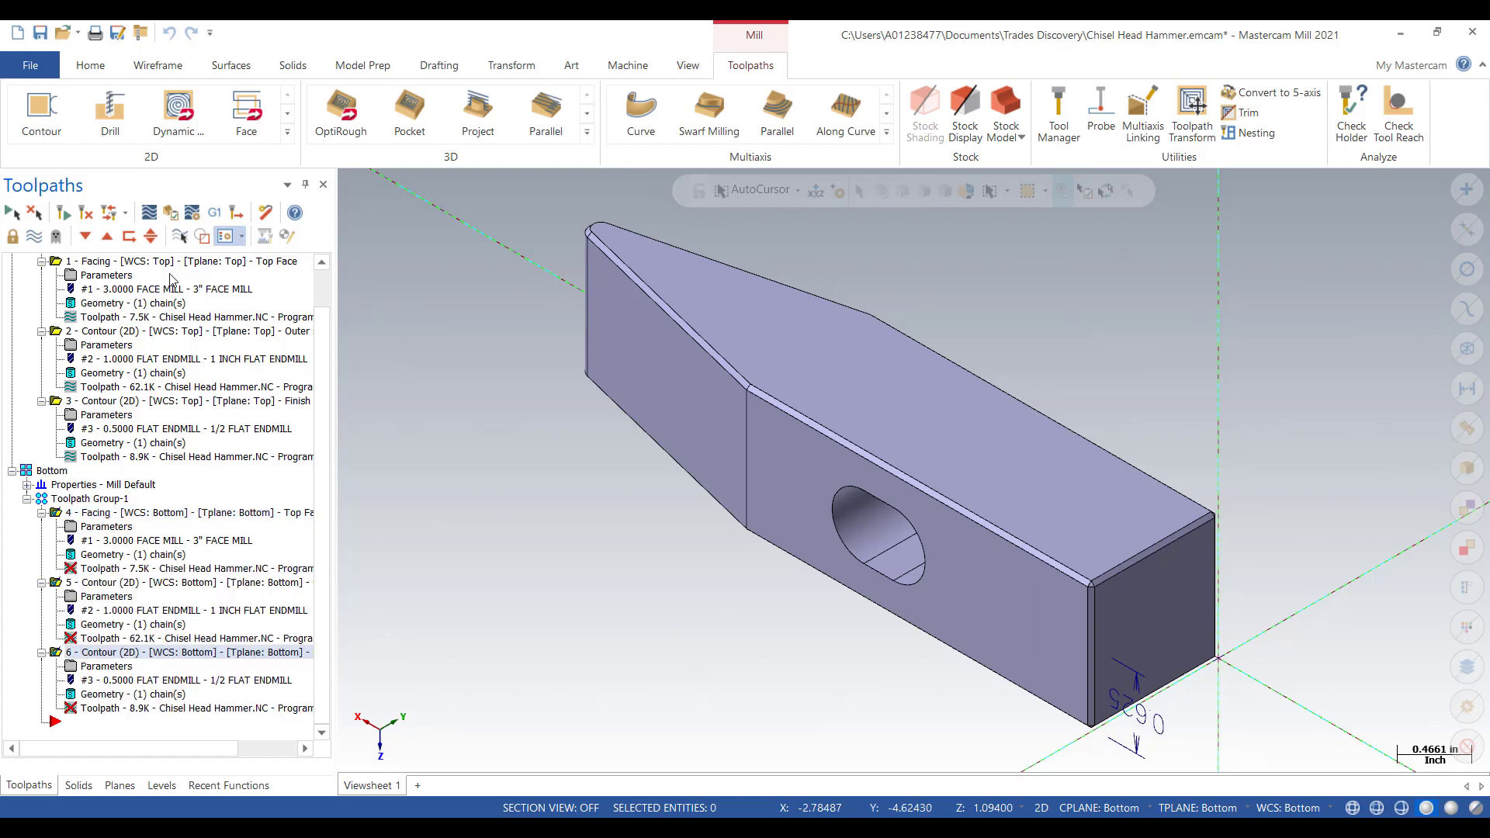
pyautogui.click(66, 216)
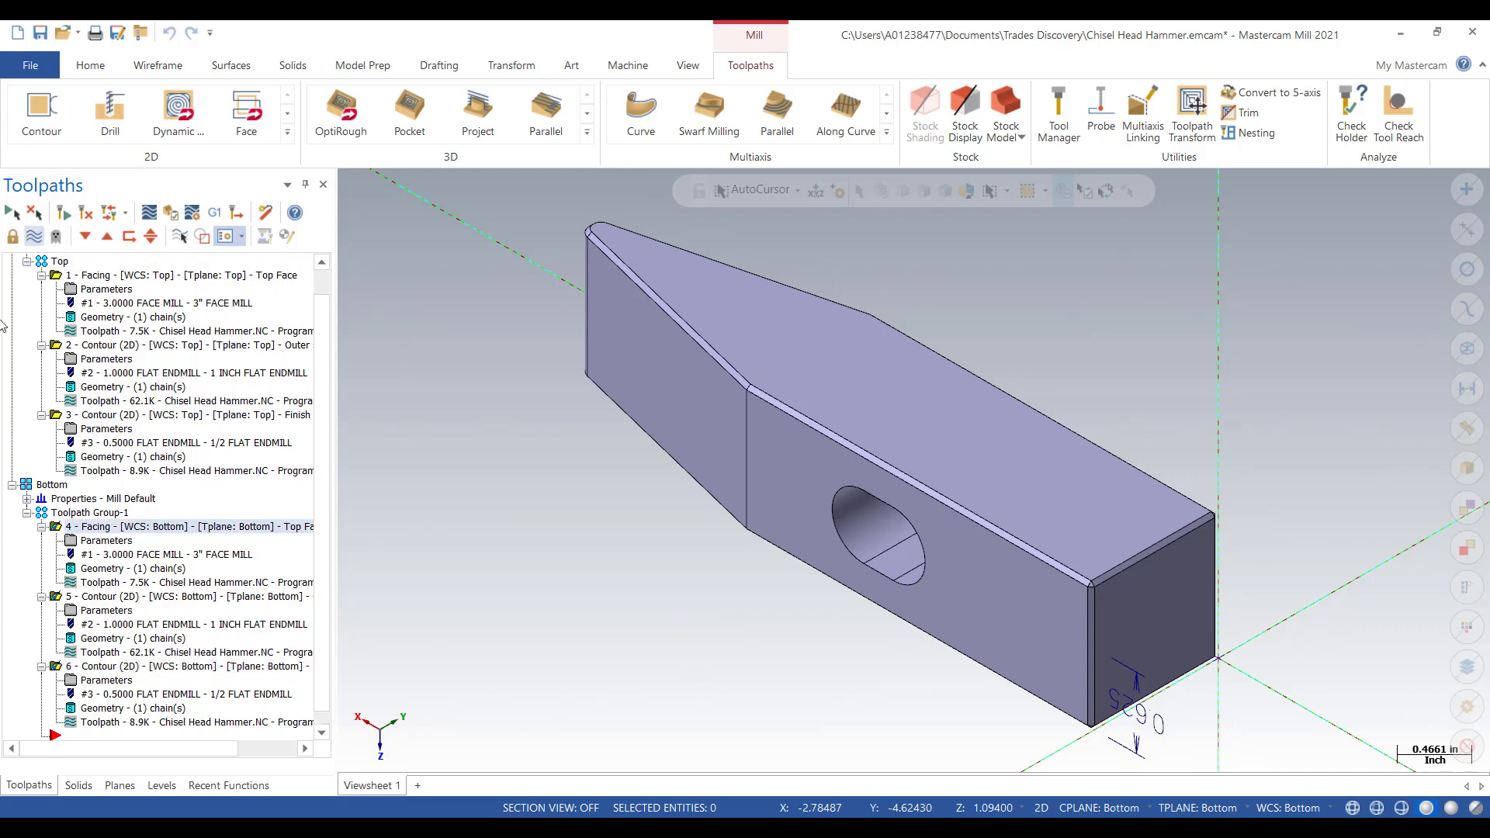
pyautogui.click(33, 237)
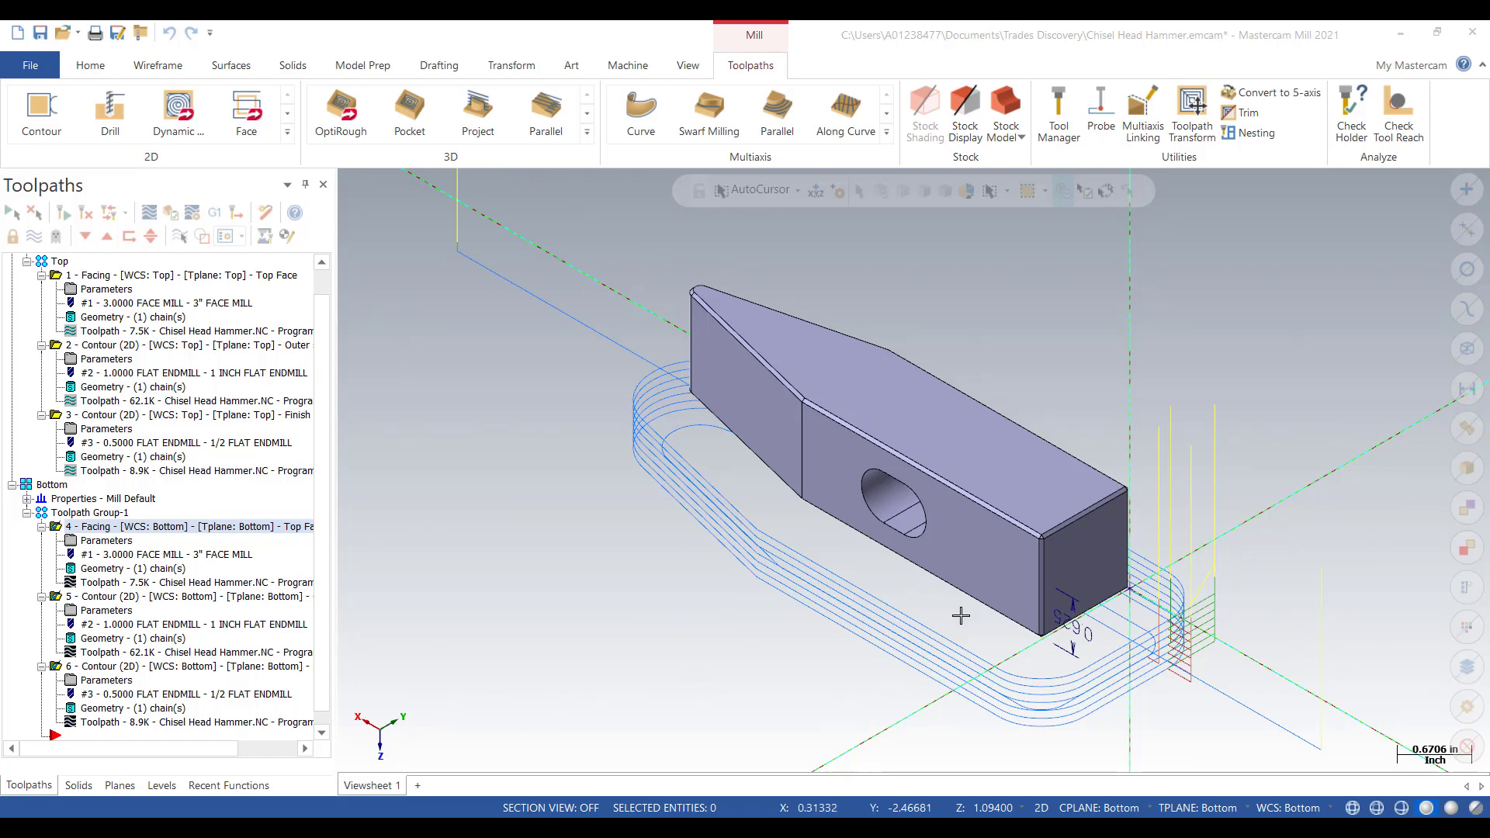
# - In the Bottom facing operation's linking parameters, set clearance to 3.0, retract to 1.375 and feed plane to 1.225
pyautogui.click(70, 543)
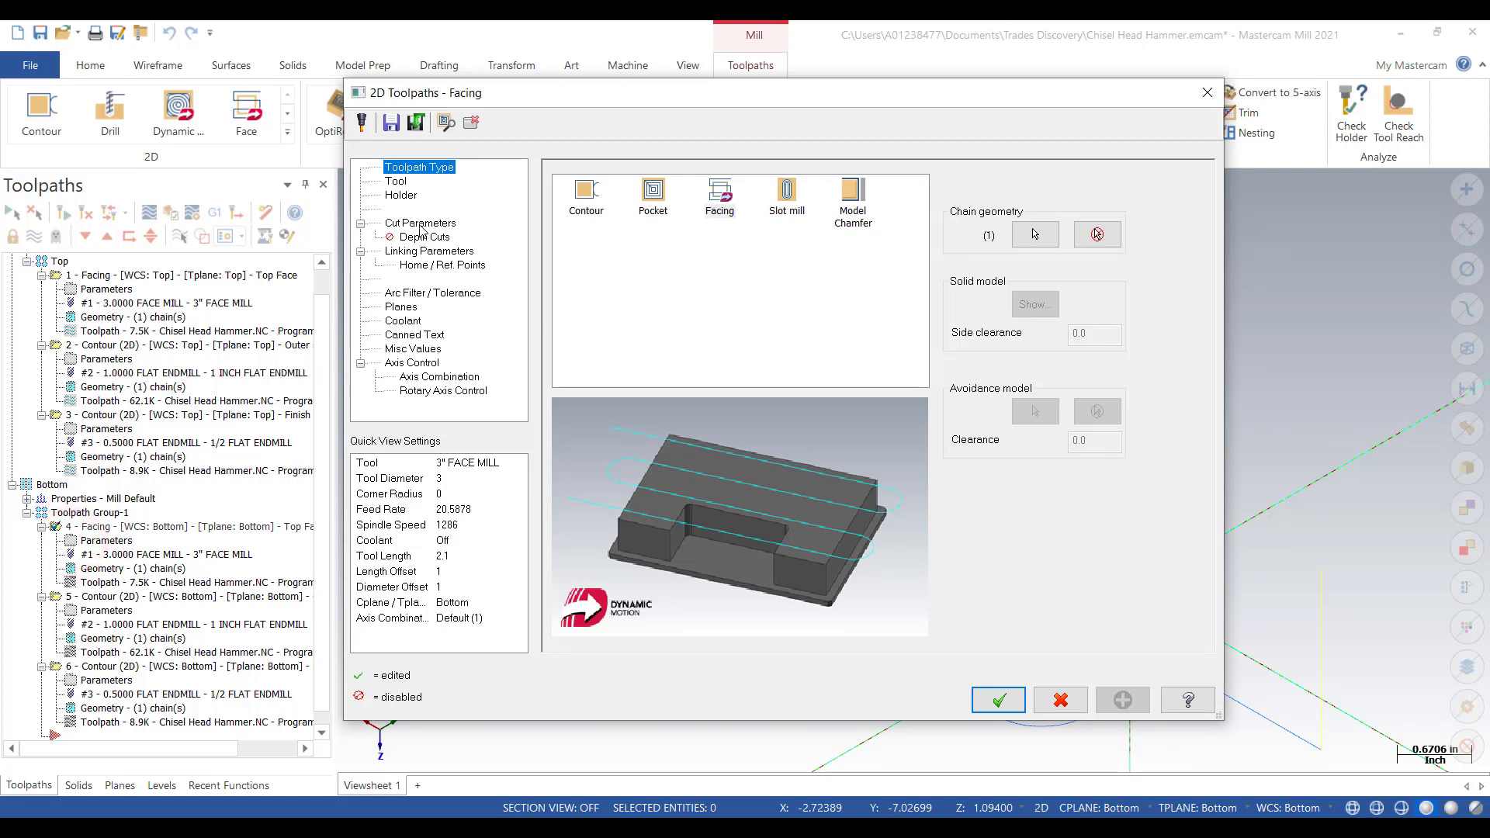
pyautogui.click(426, 253)
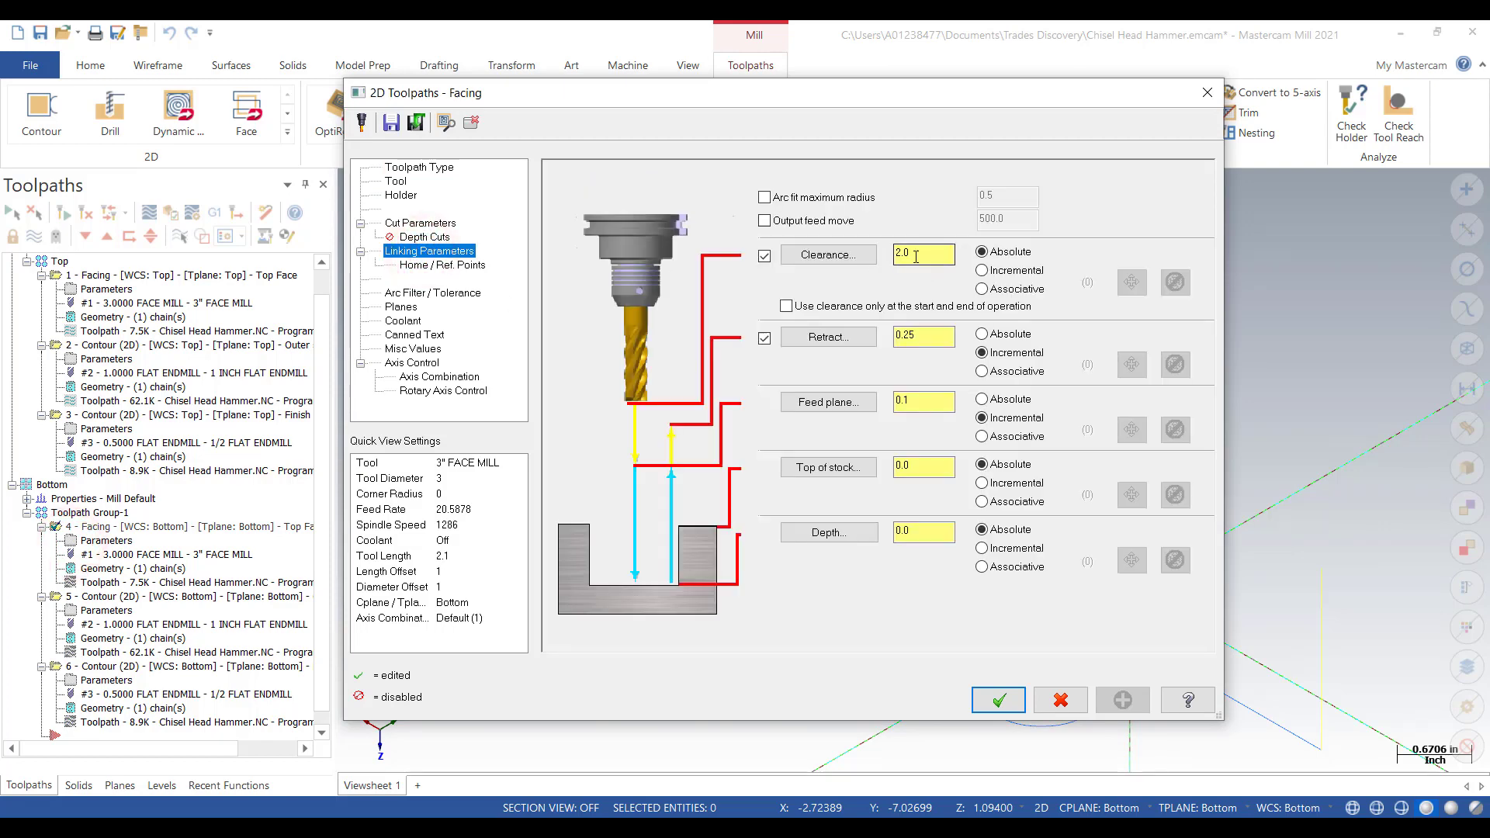
pyautogui.doubleClick(914, 257)
pyautogui.write('3')
pyautogui.doubleClick(934, 334)
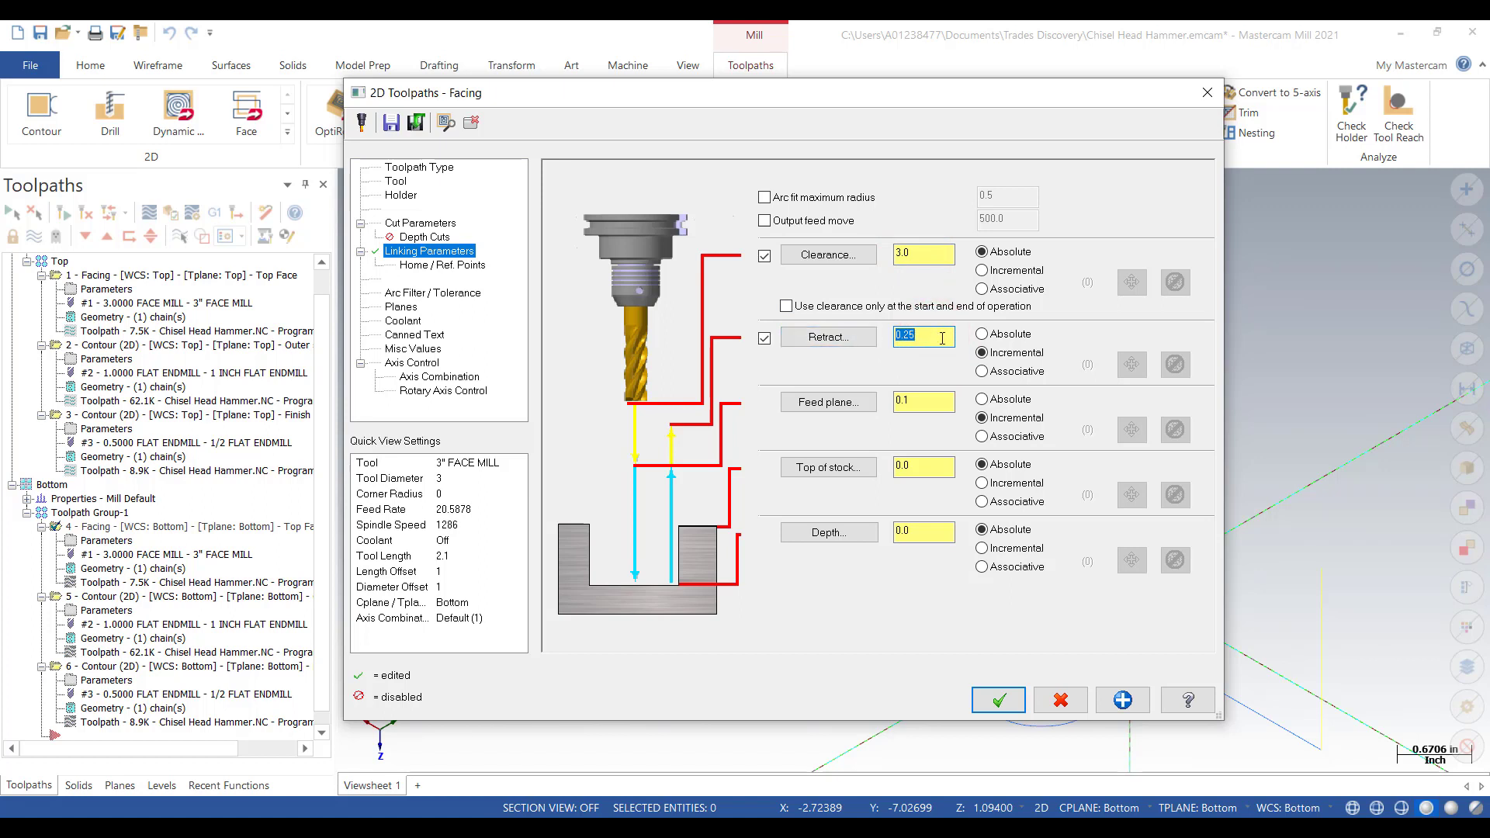
pyautogui.write('1')
pyautogui.doubleClick(935, 408)
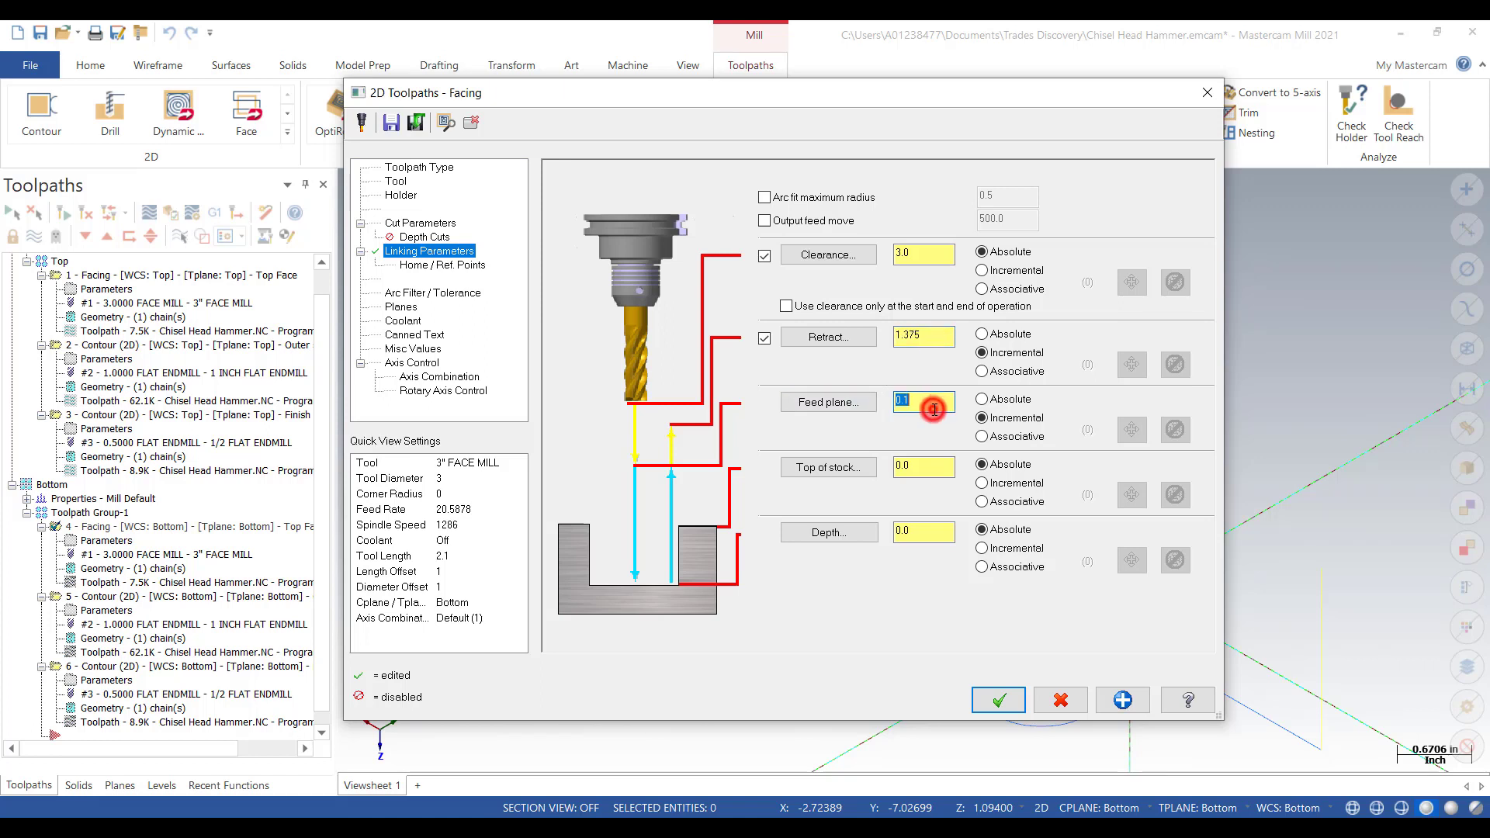
pyautogui.write('1.225')
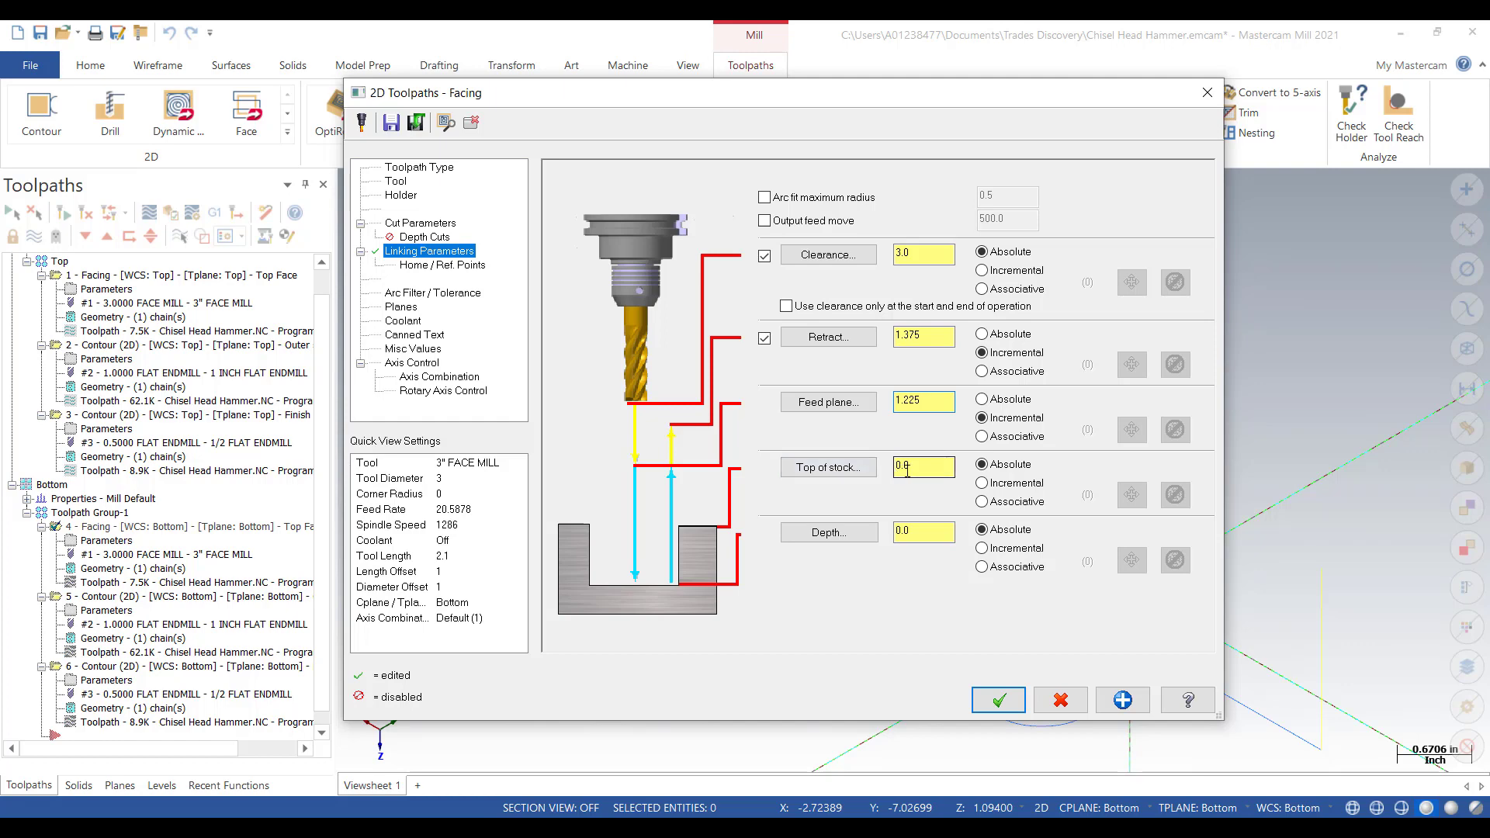
# - Set the facing operation's top of stock and depth to 1.125 by picking the end edge of the model's upper face, and accept the parameters
pyautogui.click(849, 467)
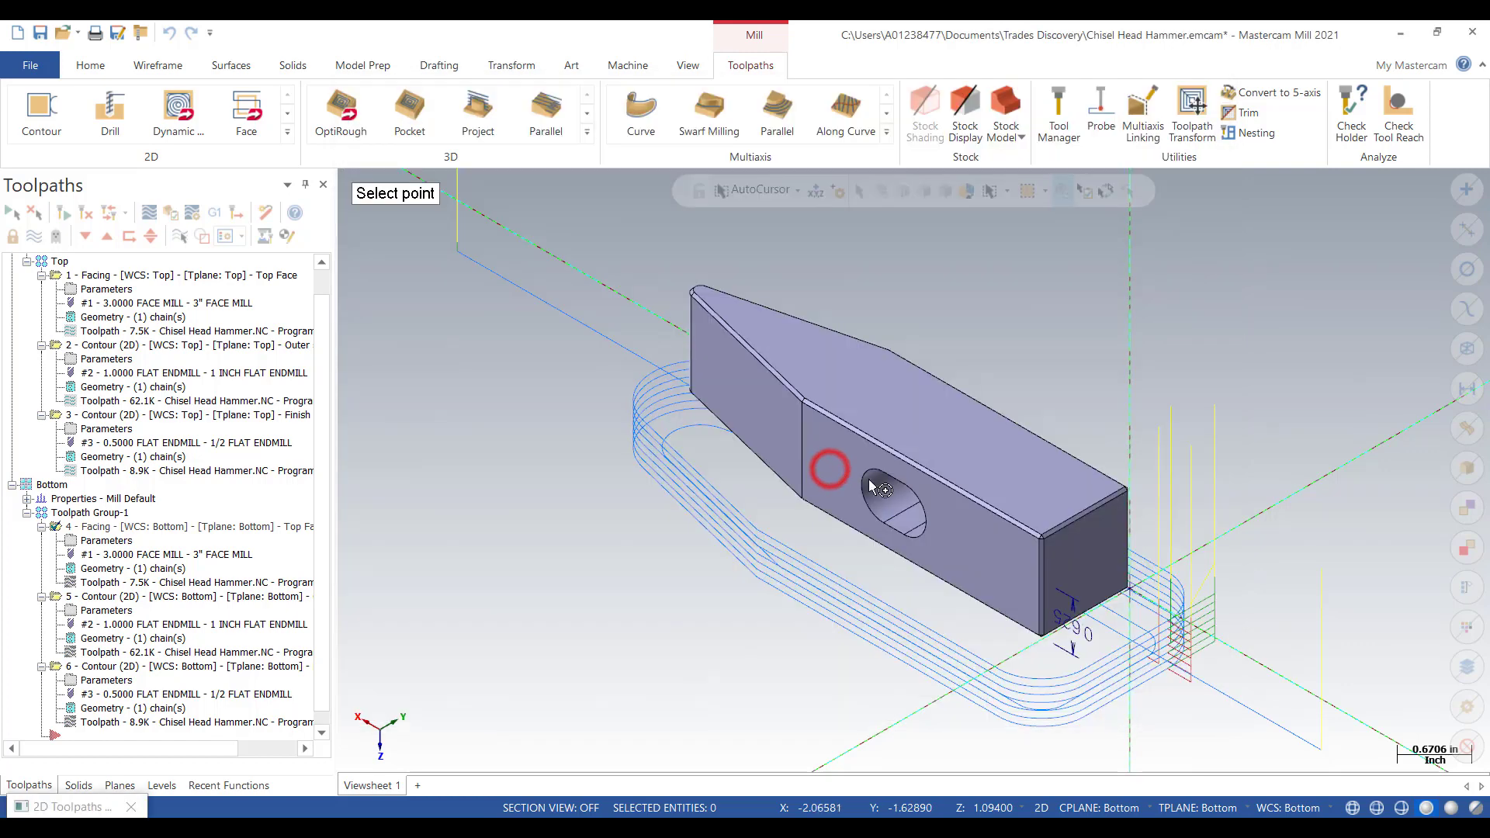
pyautogui.click(1081, 516)
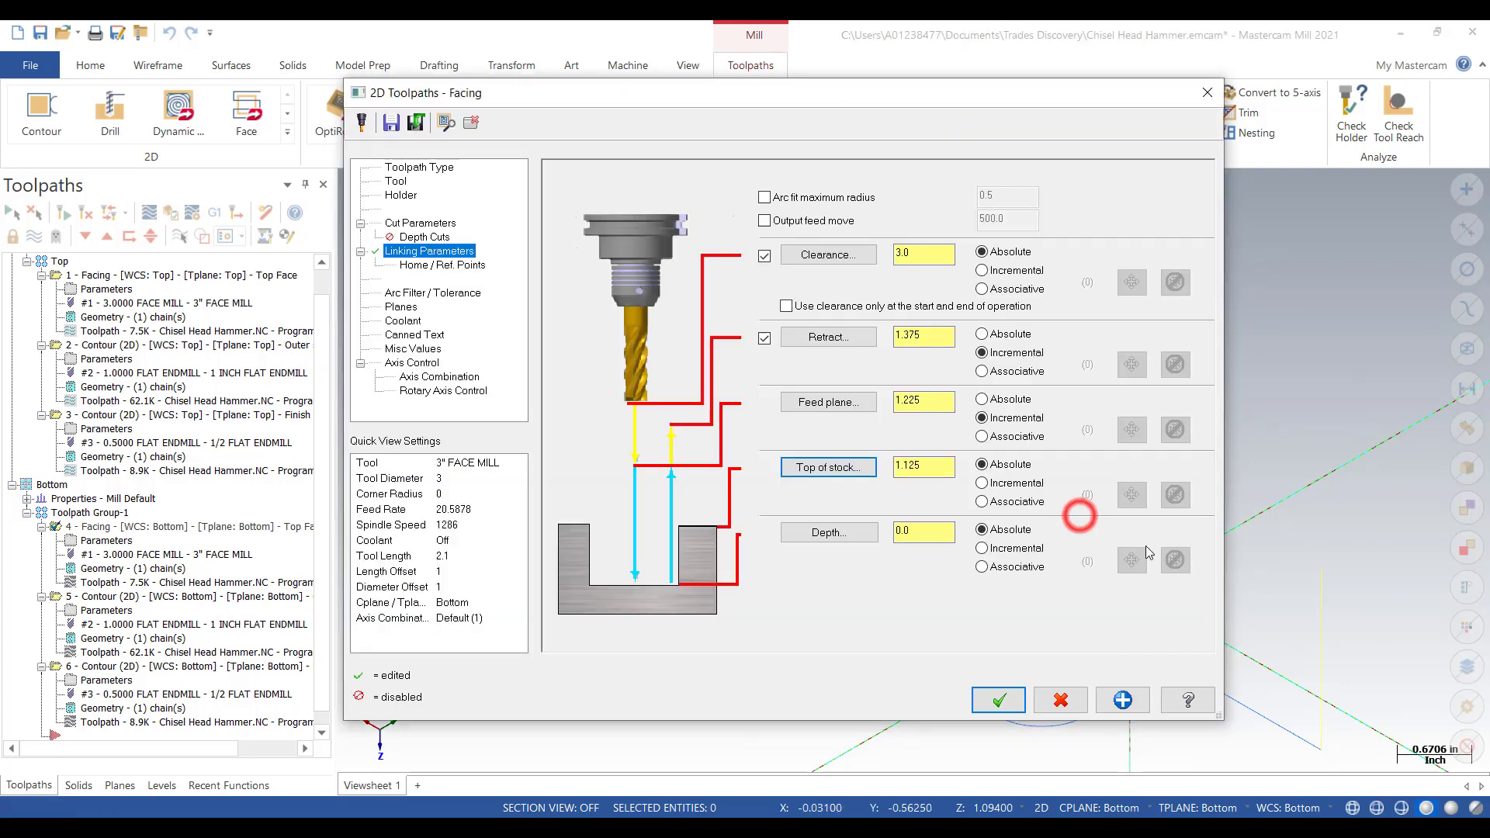
pyautogui.click(824, 534)
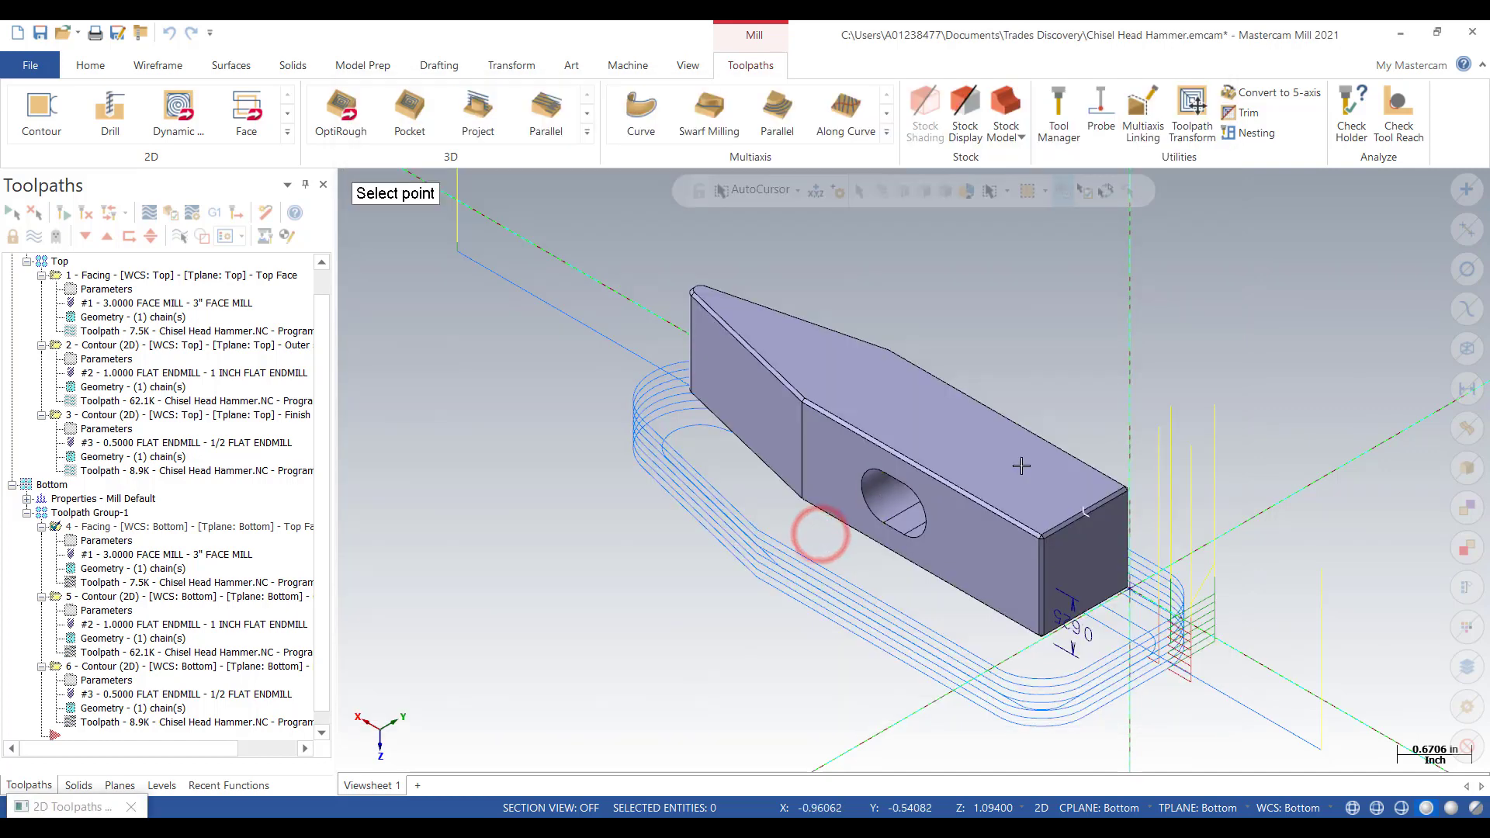
pyautogui.click(1084, 511)
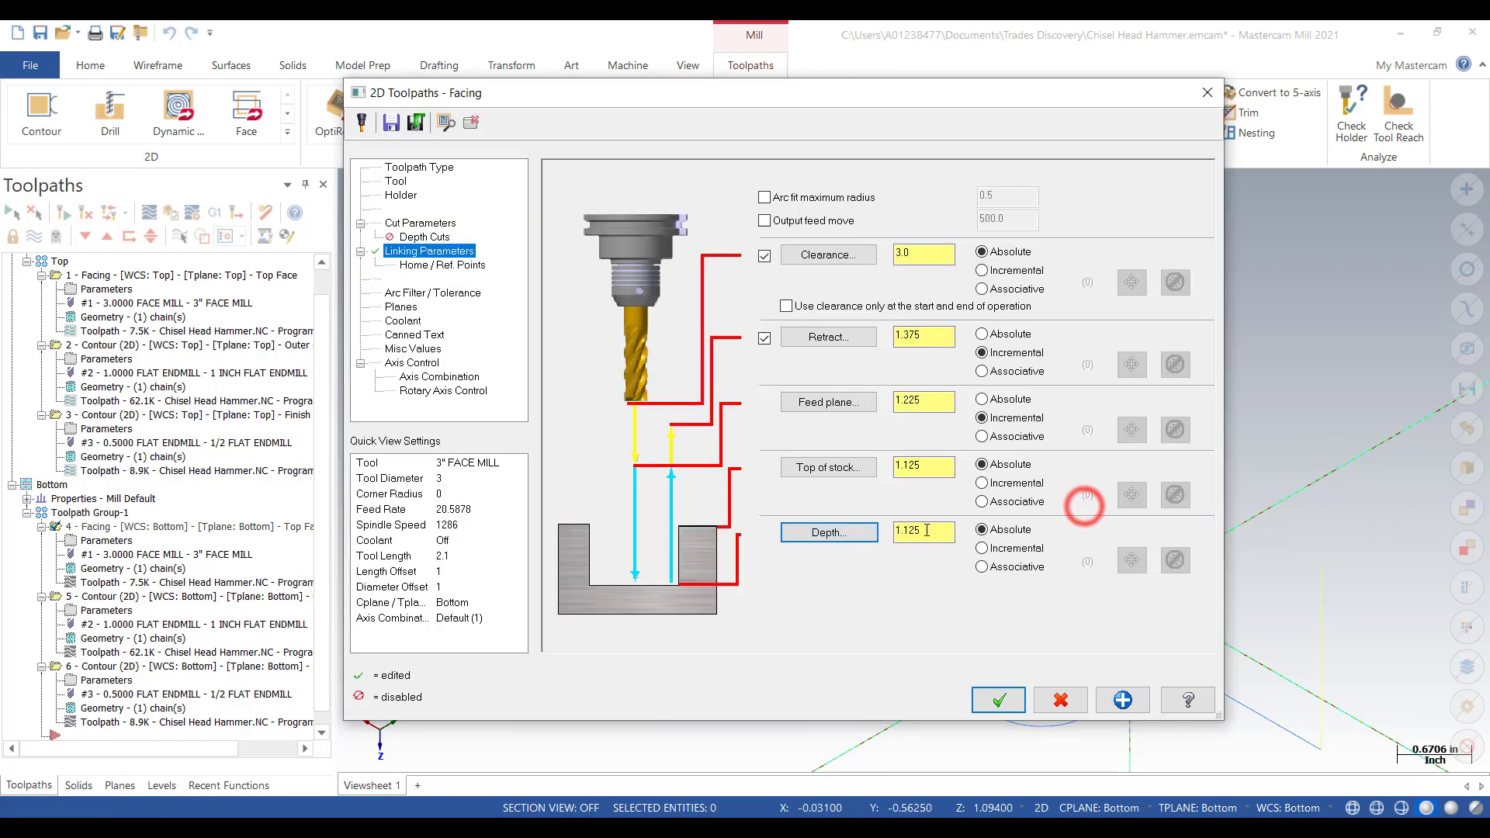
pyautogui.click(1000, 700)
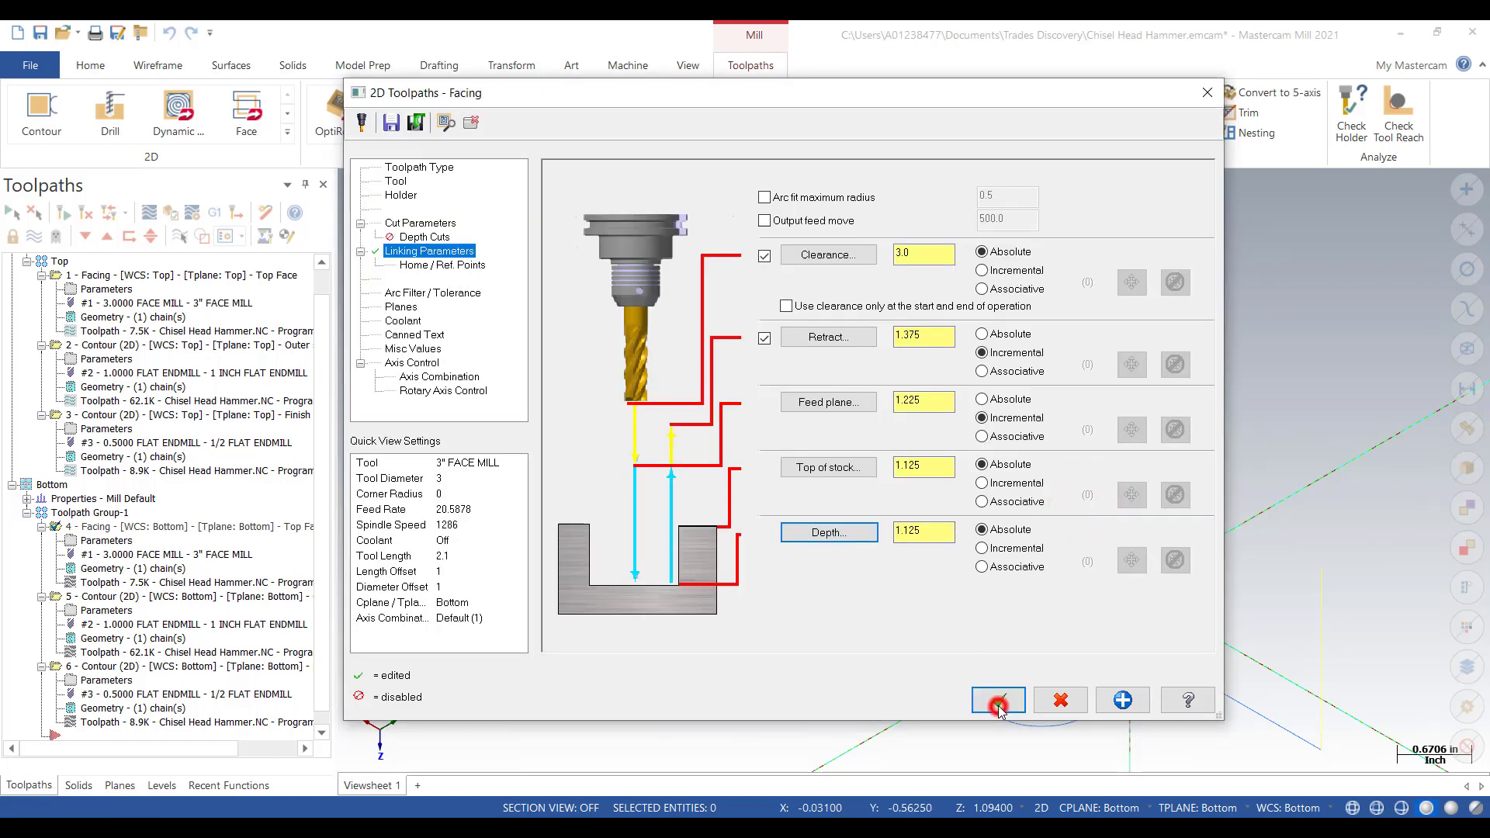
# - In the Bottom 1 inch flat endmill contour's linking parameters, set clearance to 3.0, retract to 1.375 and feed plane to 1.225
pyautogui.click(71, 612)
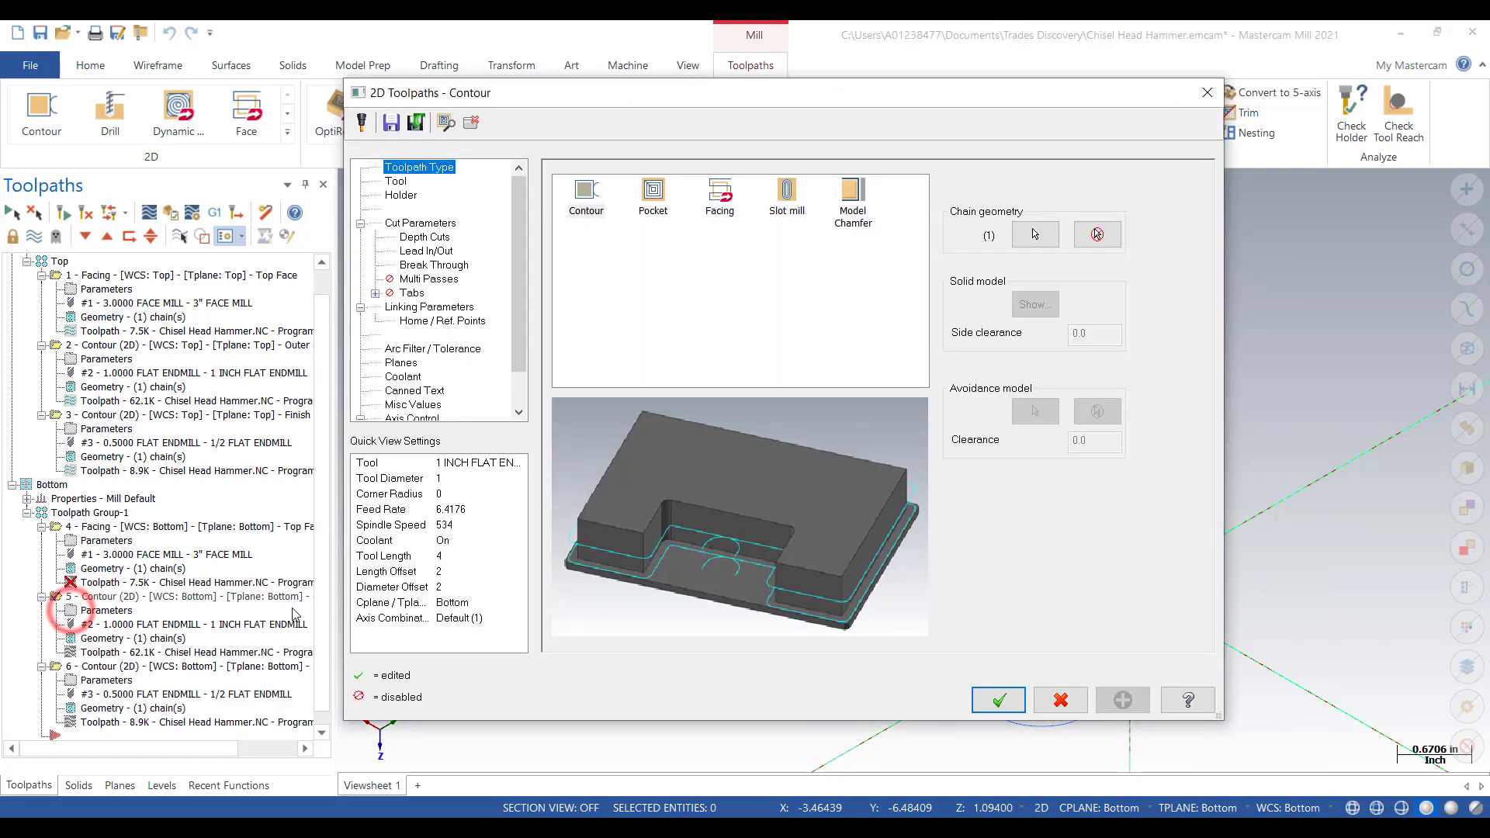
pyautogui.click(419, 308)
pyautogui.doubleClick(923, 263)
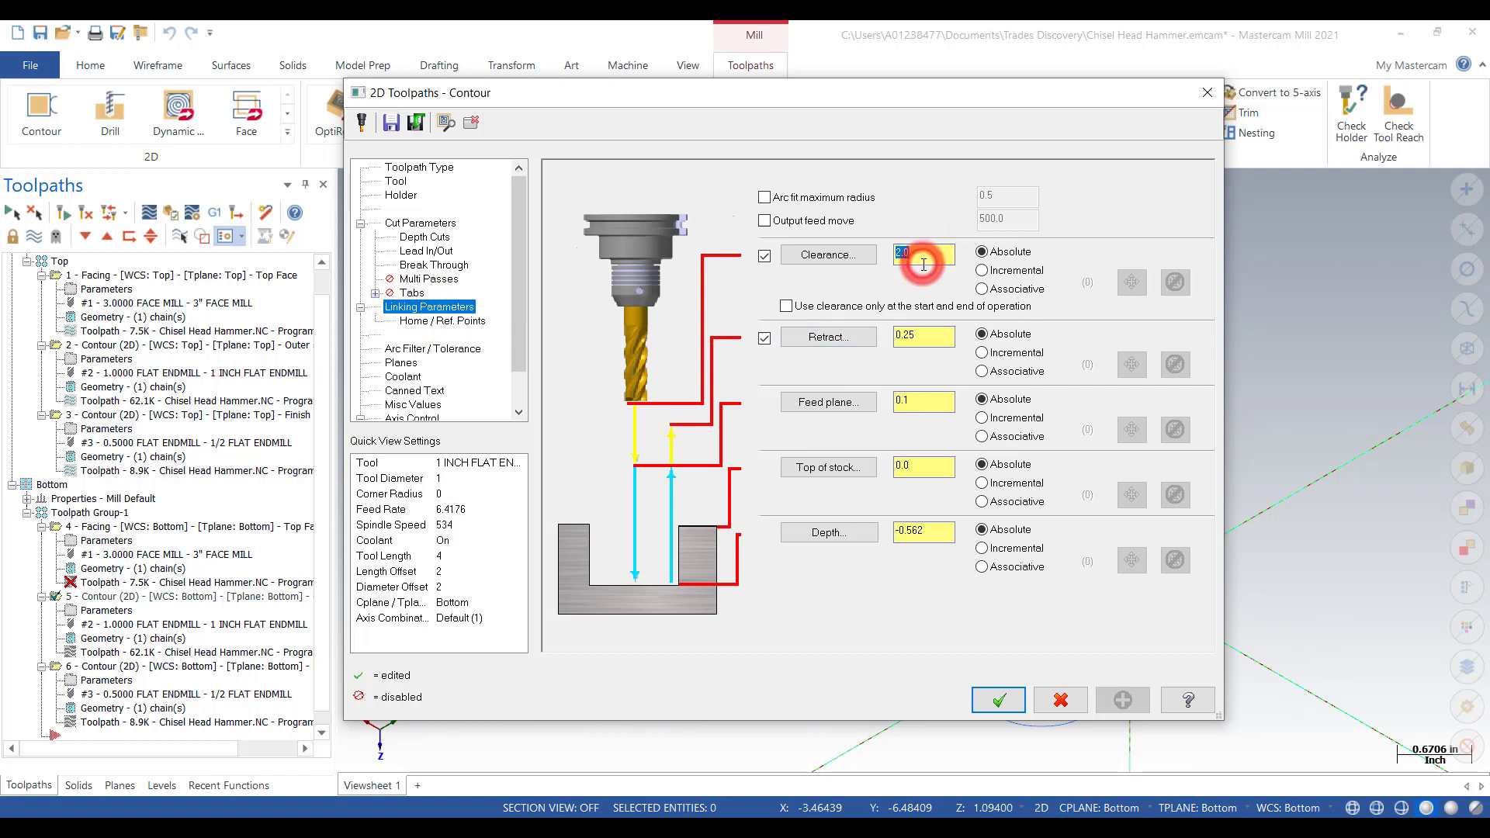
pyautogui.write('3')
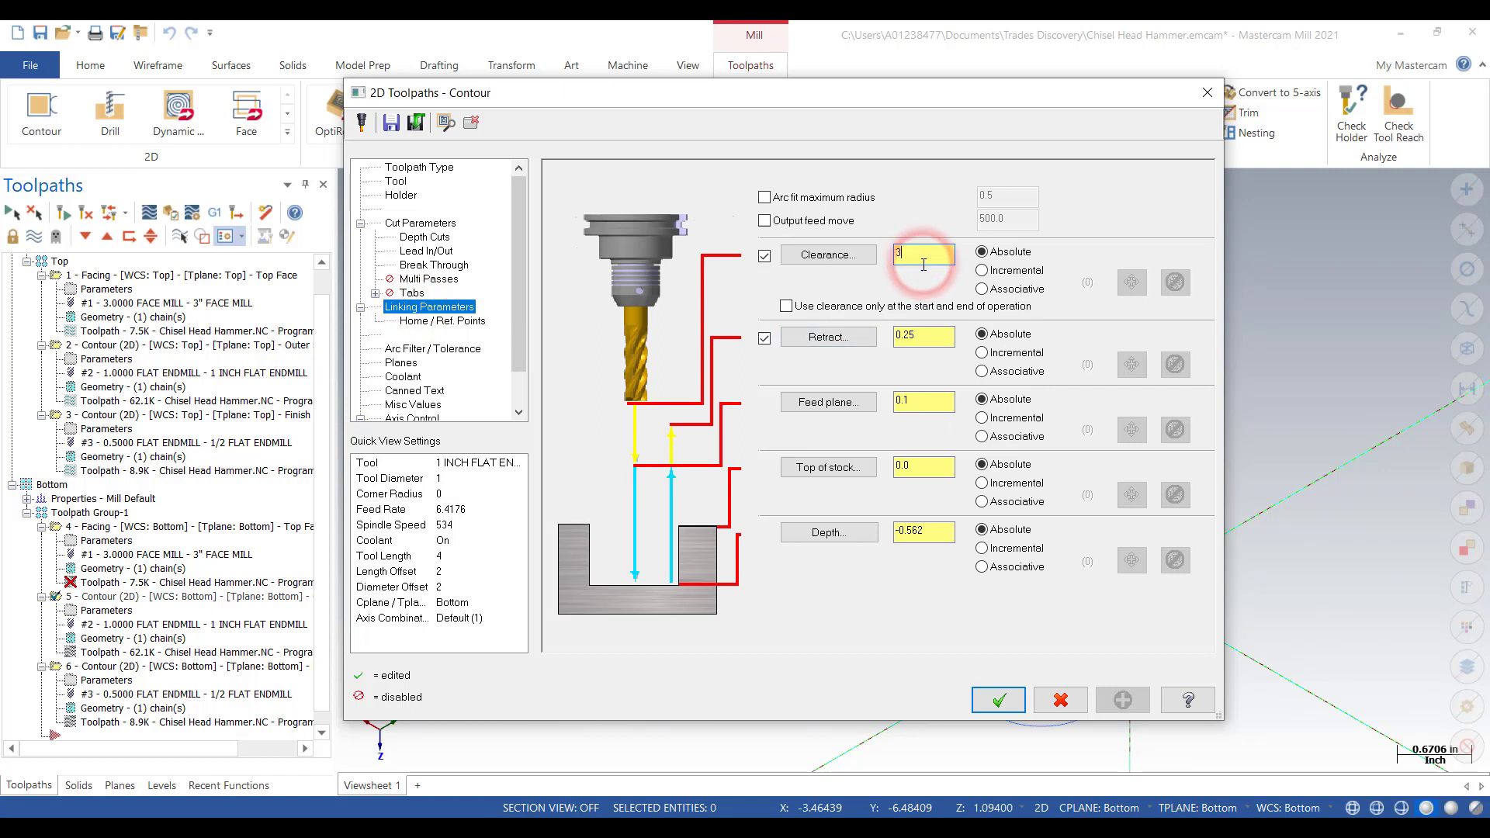
pyautogui.doubleClick(927, 339)
pyautogui.write('1')
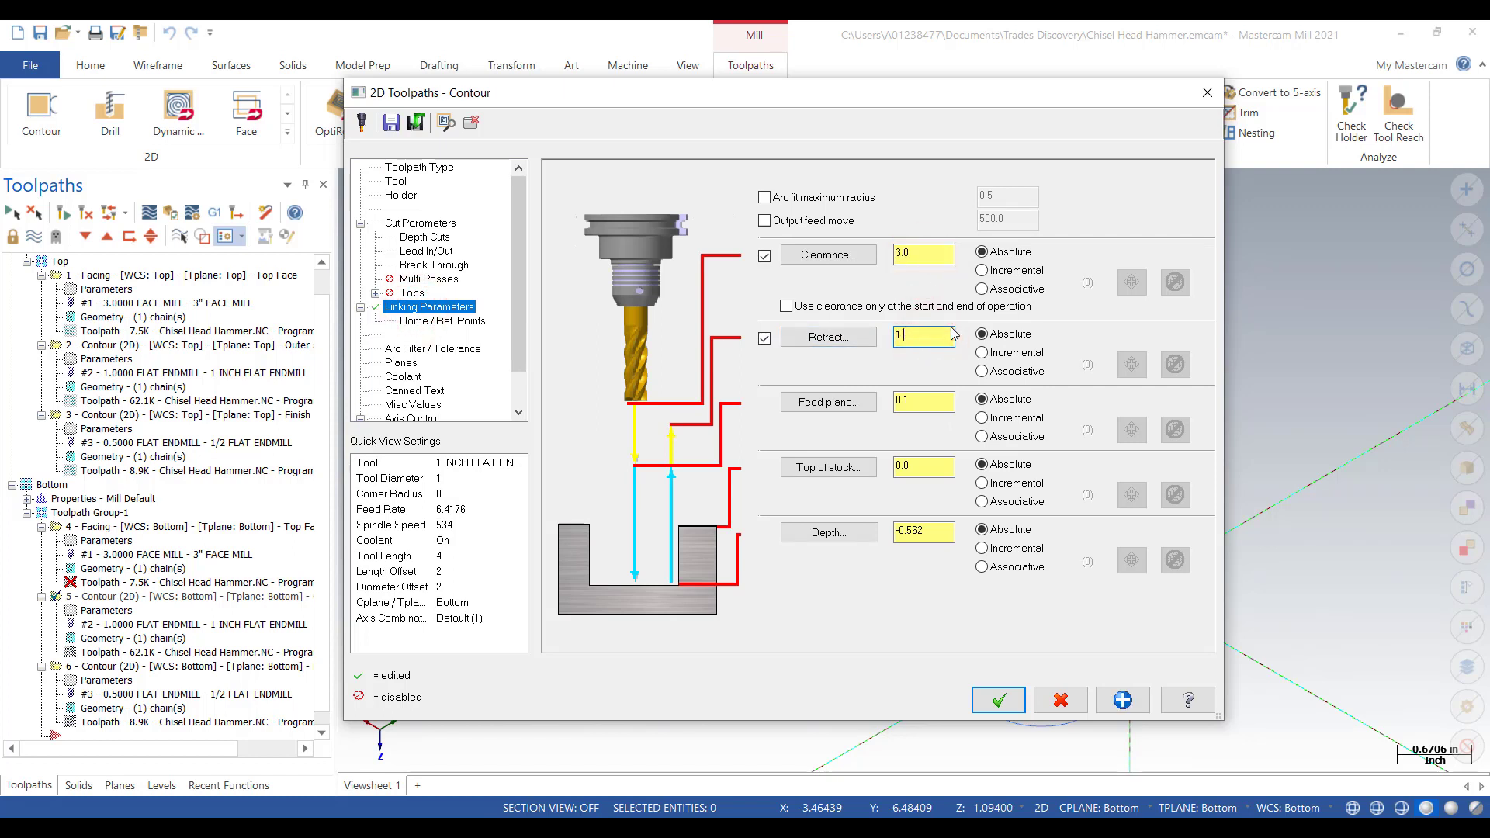
pyautogui.doubleClick(935, 401)
pyautogui.write('1.225')
# - Set the 1 inch endmill contour's top of stock to 1.125, edit its depth and accept the parameters
pyautogui.doubleClick(921, 467)
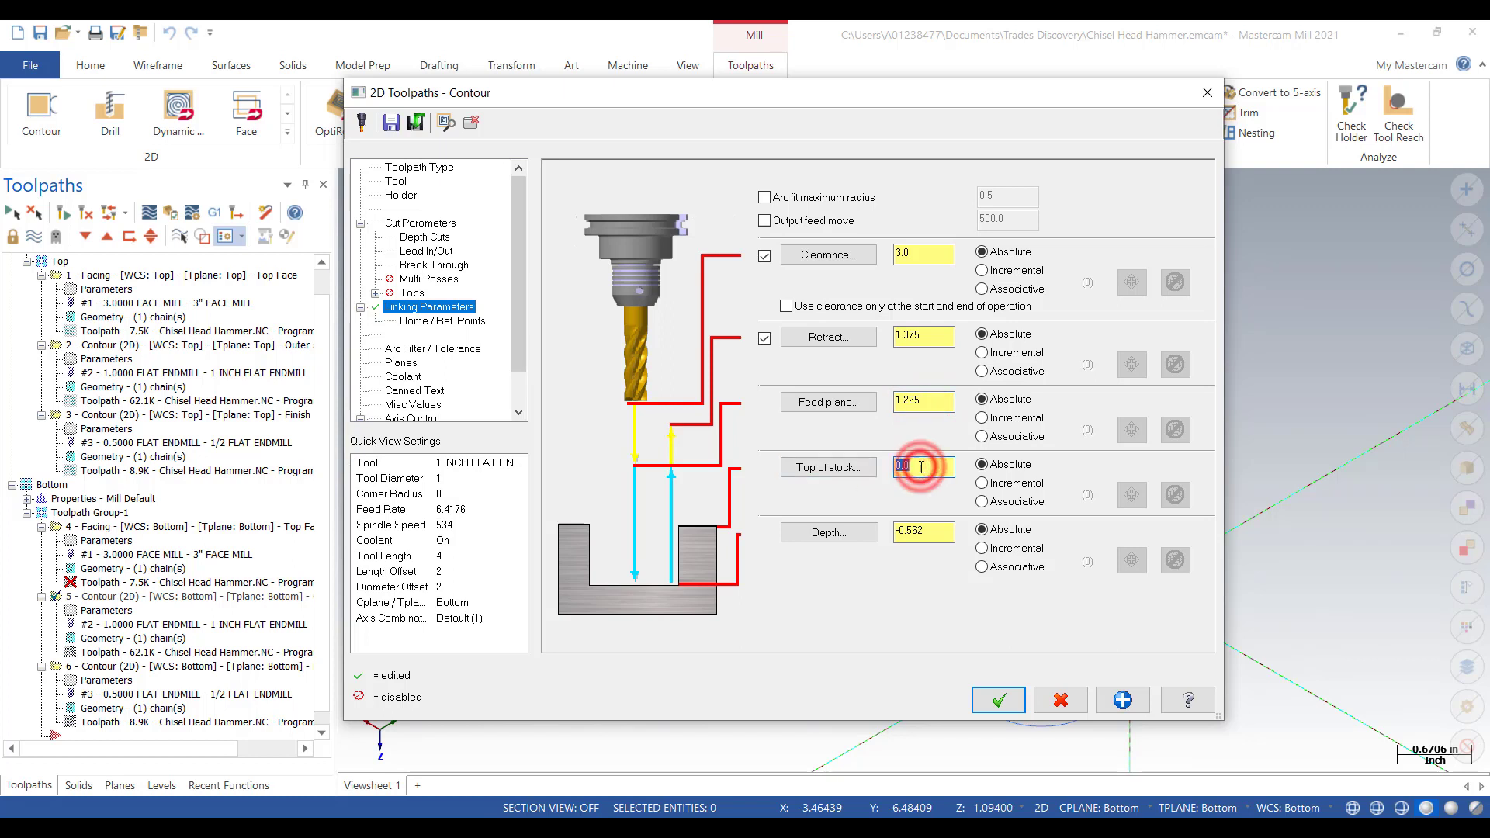
pyautogui.write('1.125')
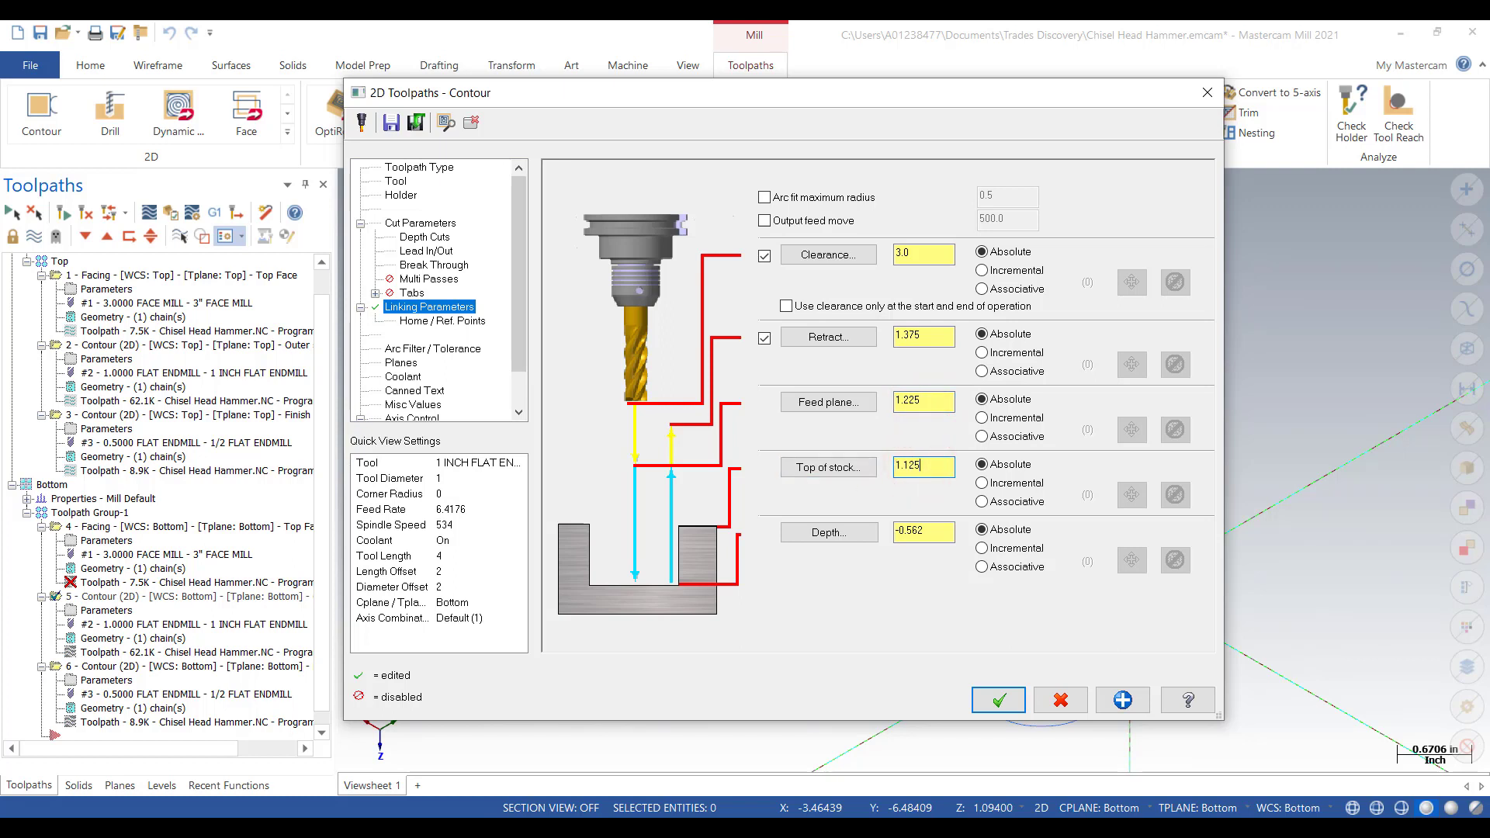
pyautogui.click(899, 533)
pyautogui.click(1000, 702)
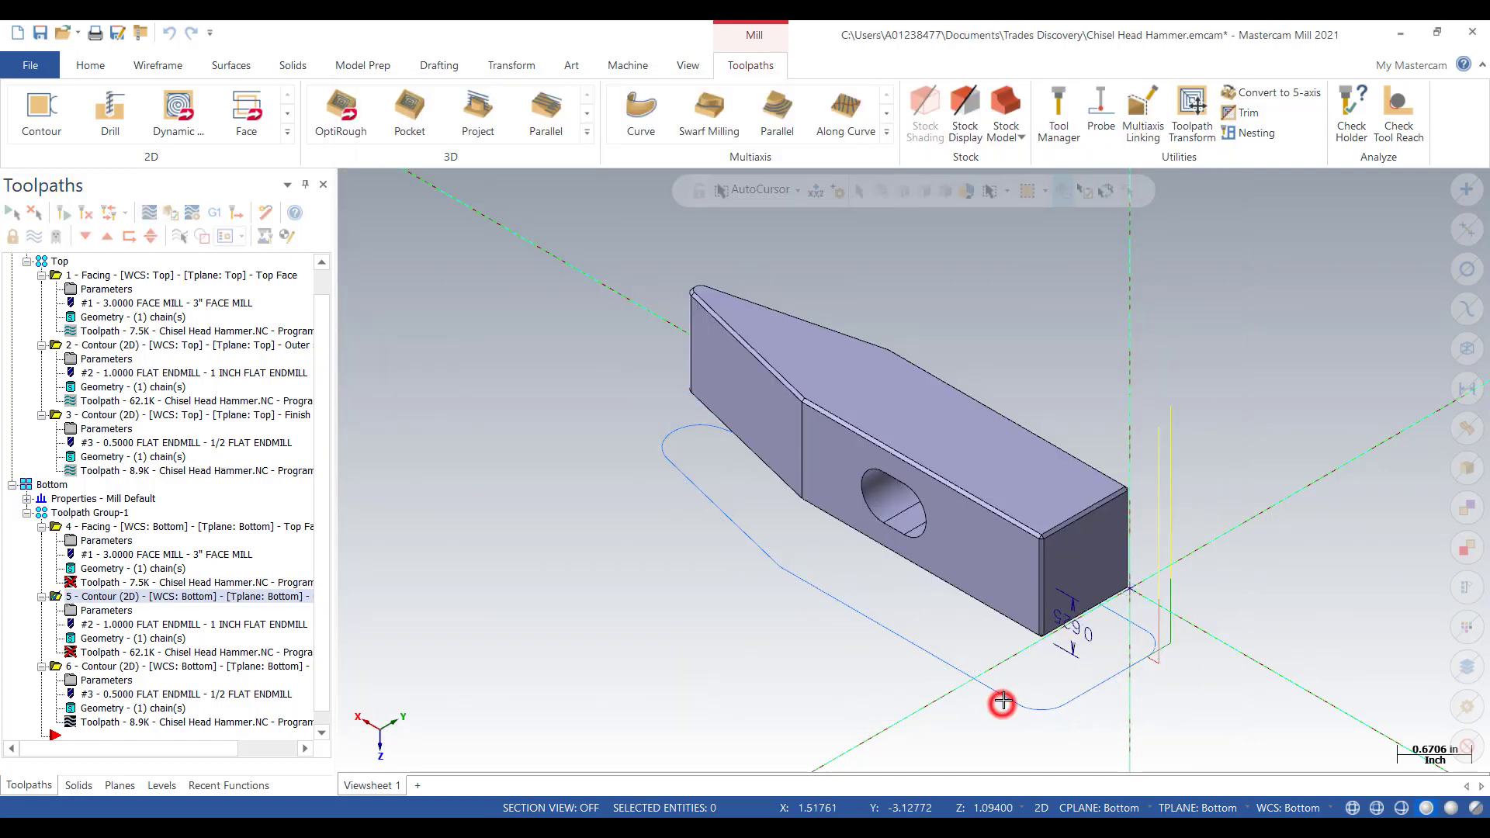
# - In the Bottom 1/2 inch flat endmill contour's linking parameters, set clearance to 3.0, retract to 1.375 and feed plane to 1.225
pyautogui.click(72, 681)
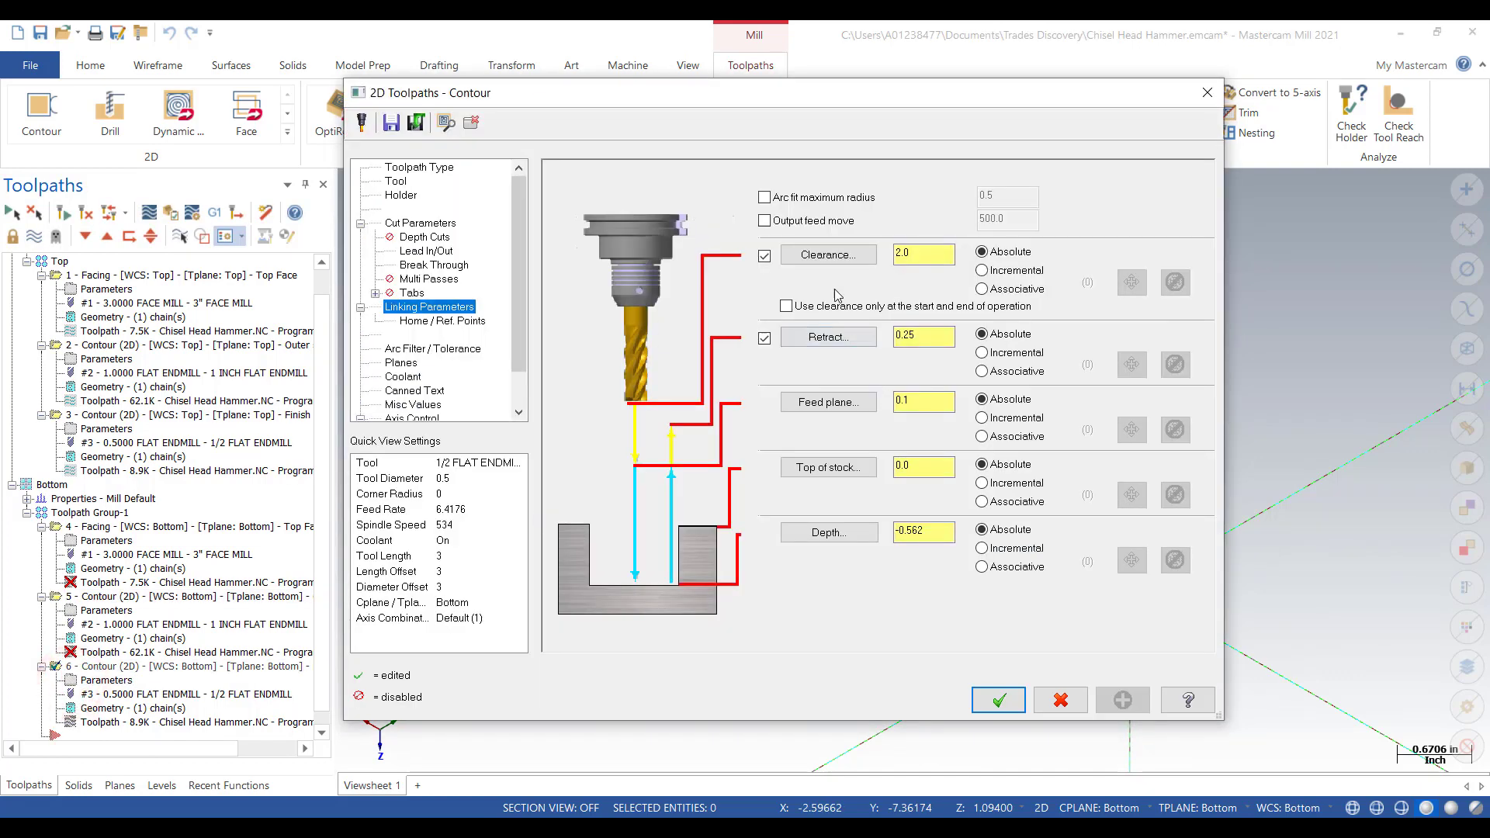
pyautogui.doubleClick(917, 255)
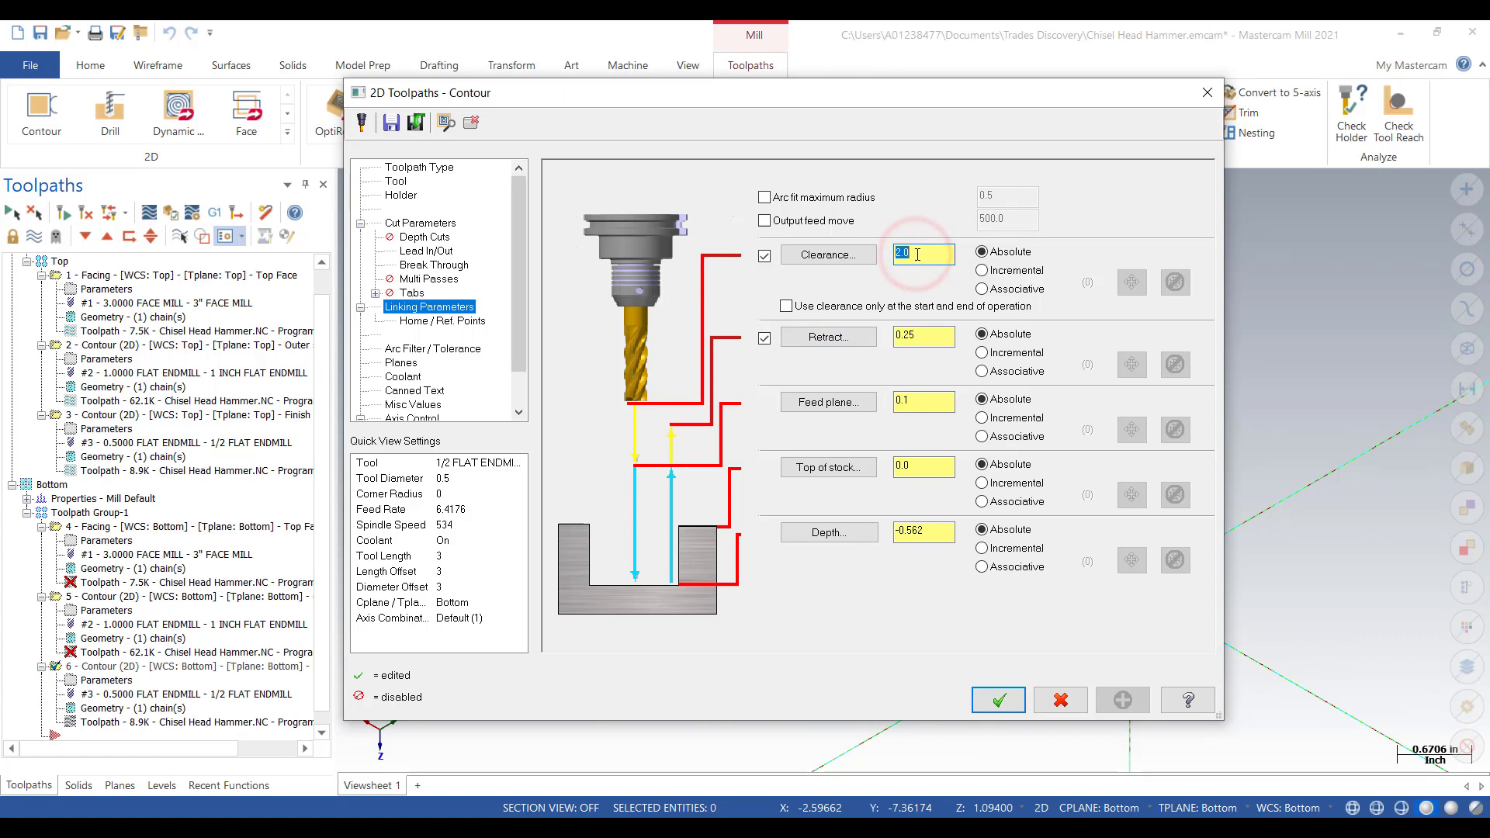
pyautogui.write('3')
pyautogui.doubleClick(925, 337)
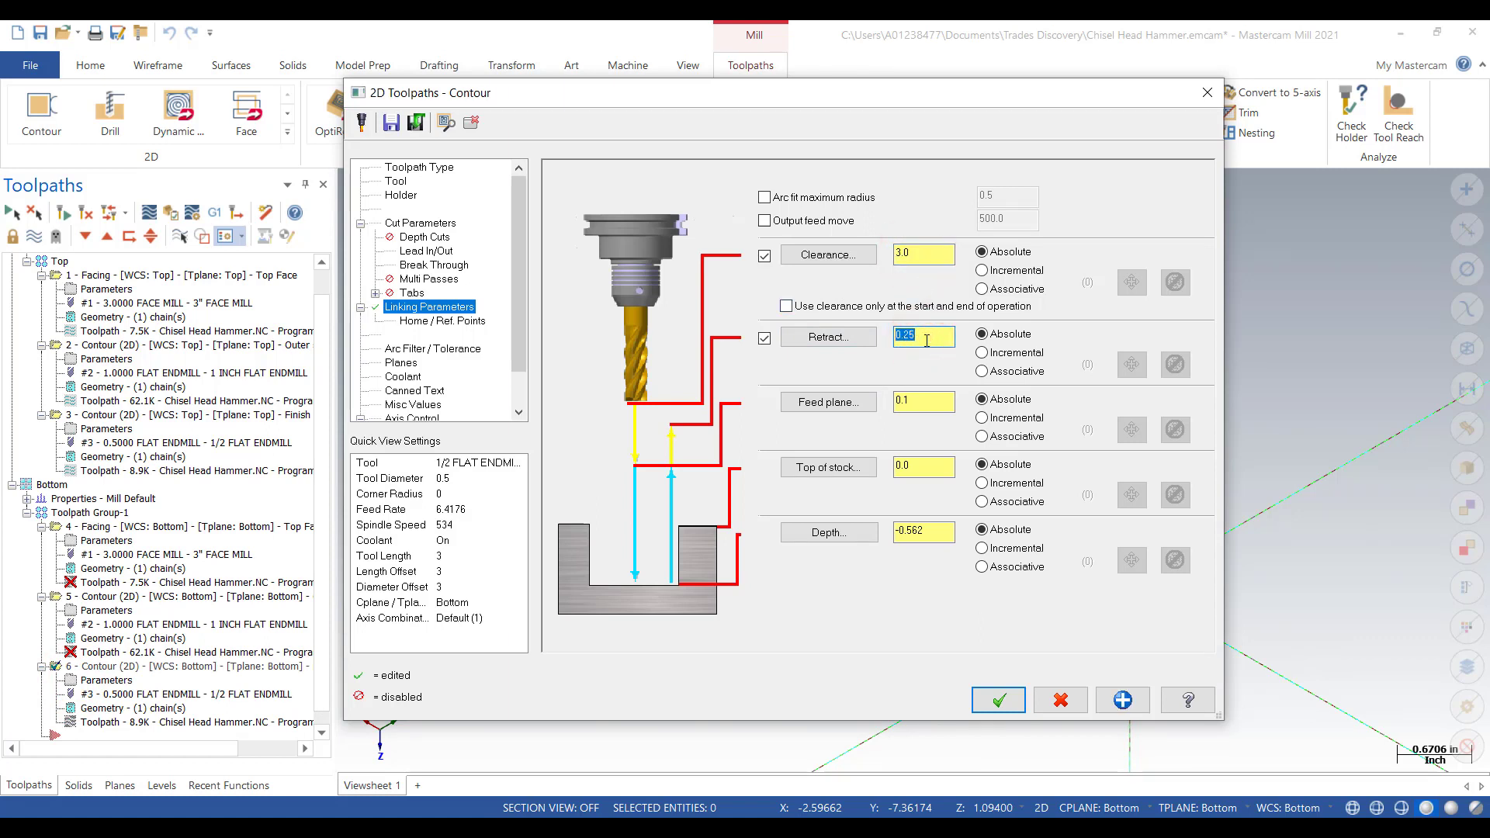
pyautogui.write('1')
pyautogui.doubleClick(918, 402)
# - Set the 1/2 inch contour's top of stock to 1.125 from the model's upper end edge and its depth to 0.5625, and accept the parameters
pyautogui.click(839, 471)
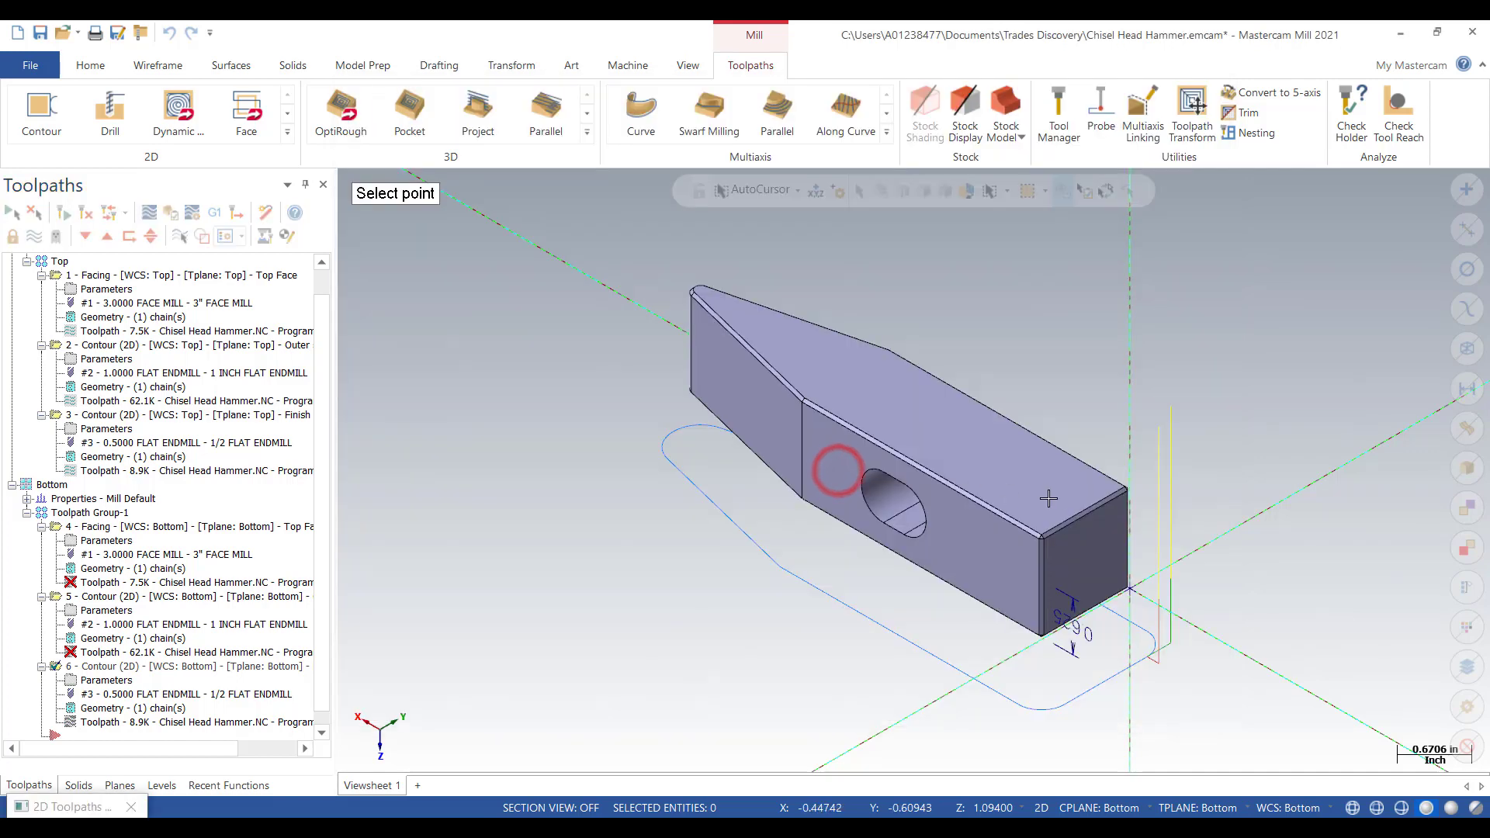
pyautogui.click(1078, 512)
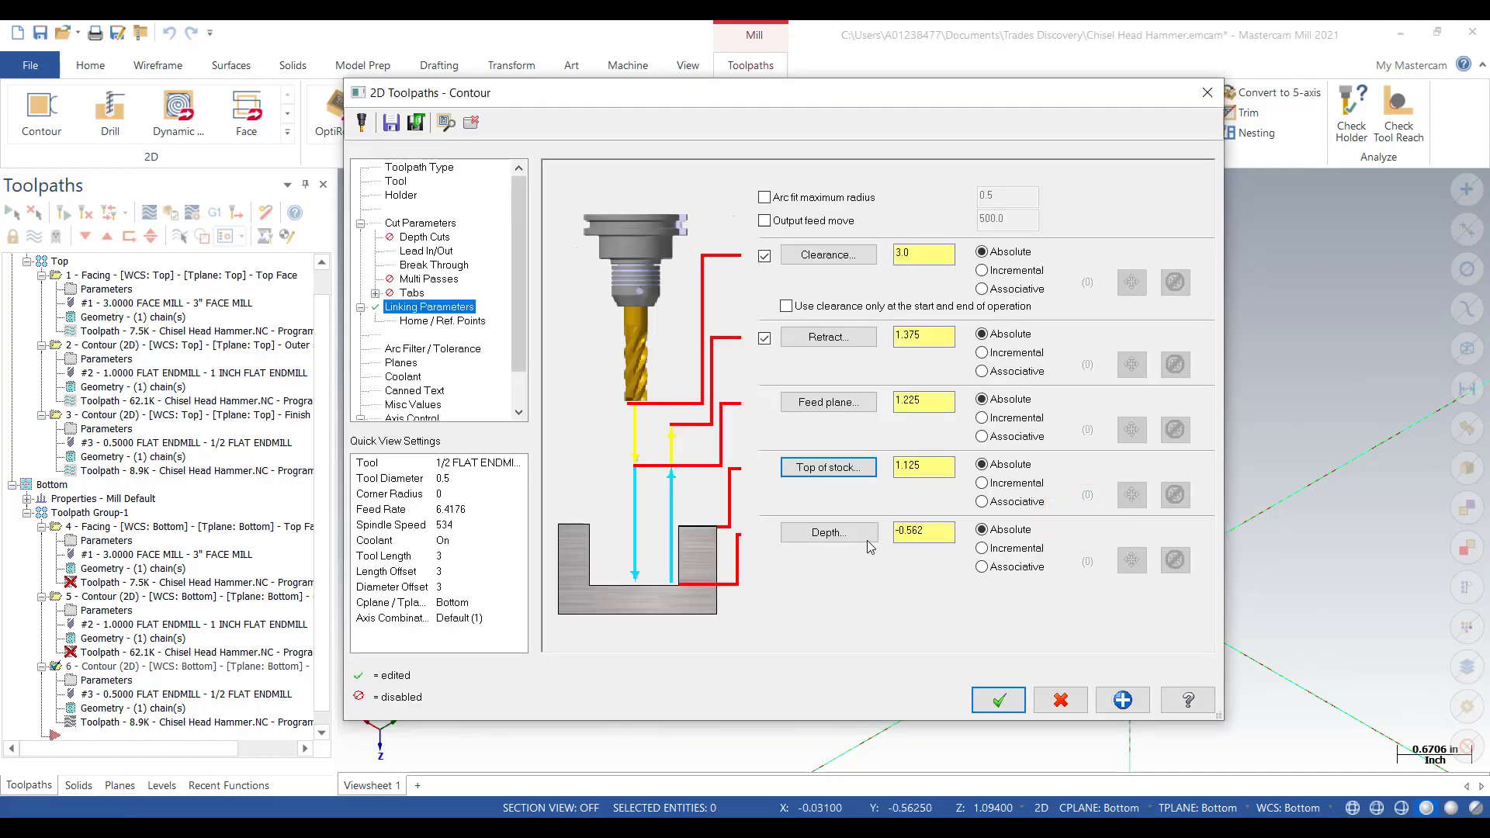
pyautogui.click(832, 532)
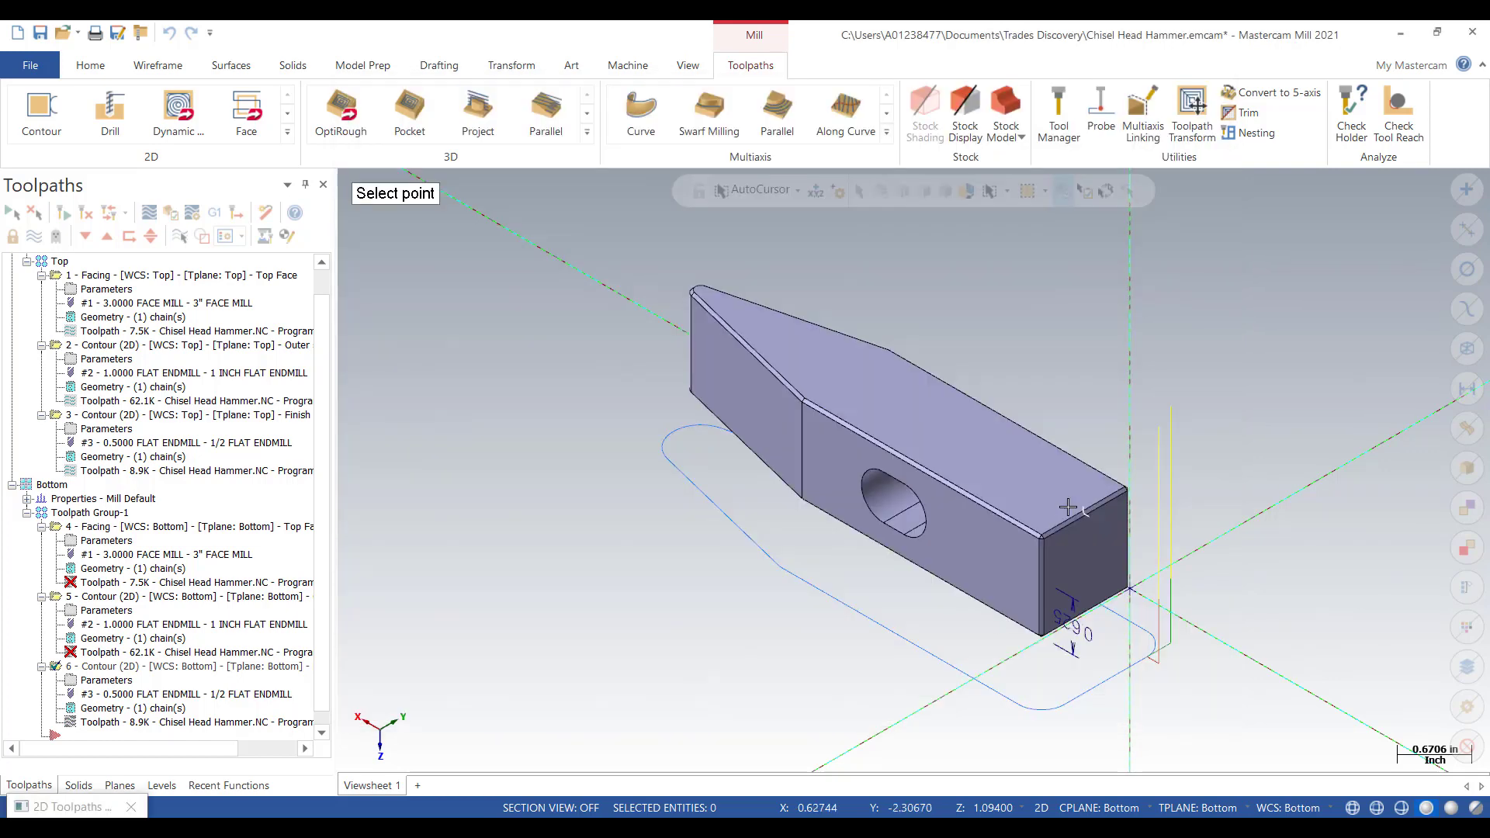
pyautogui.click(1072, 502)
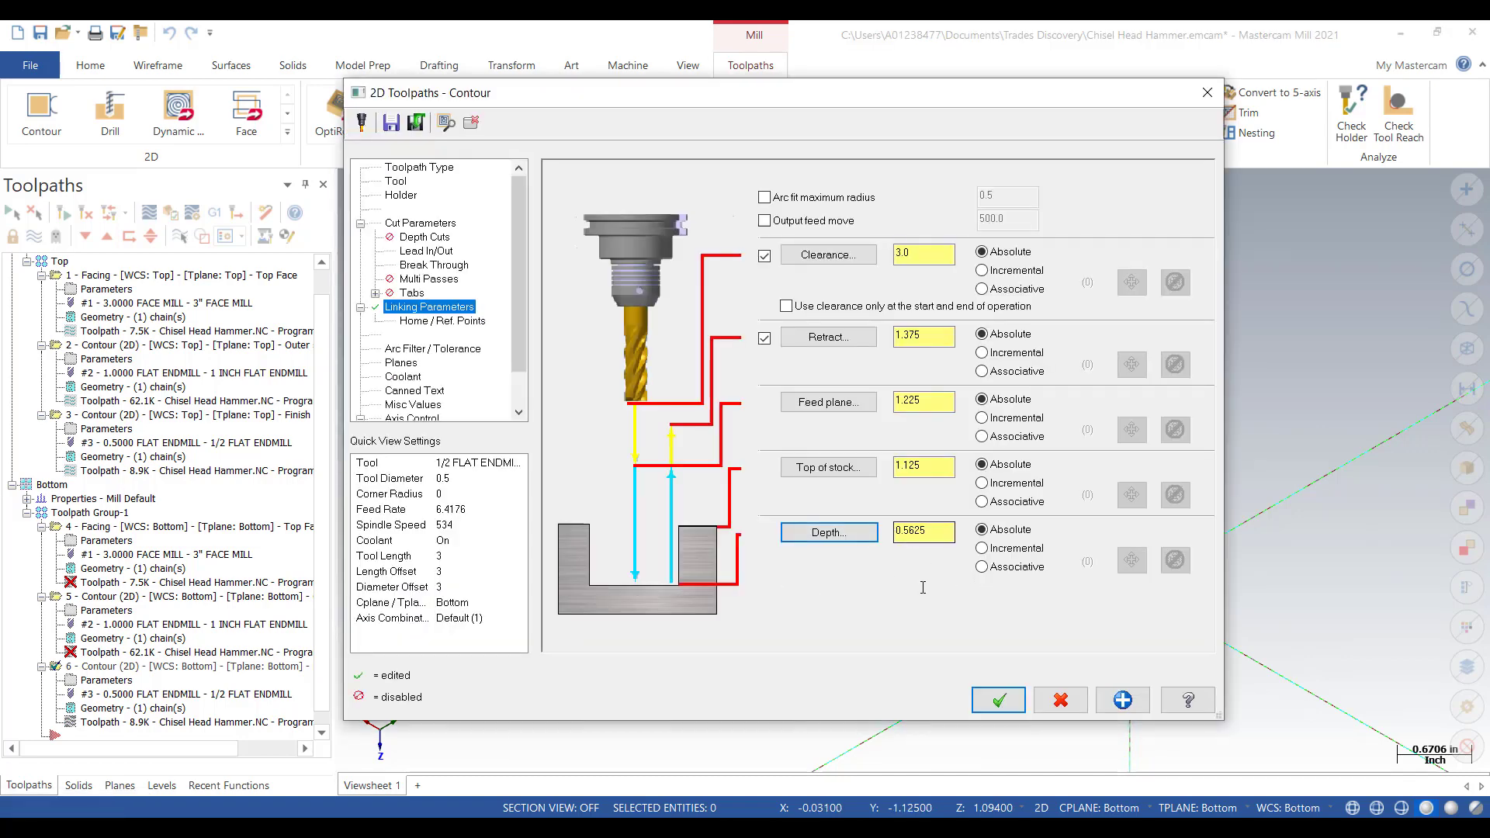
pyautogui.click(998, 703)
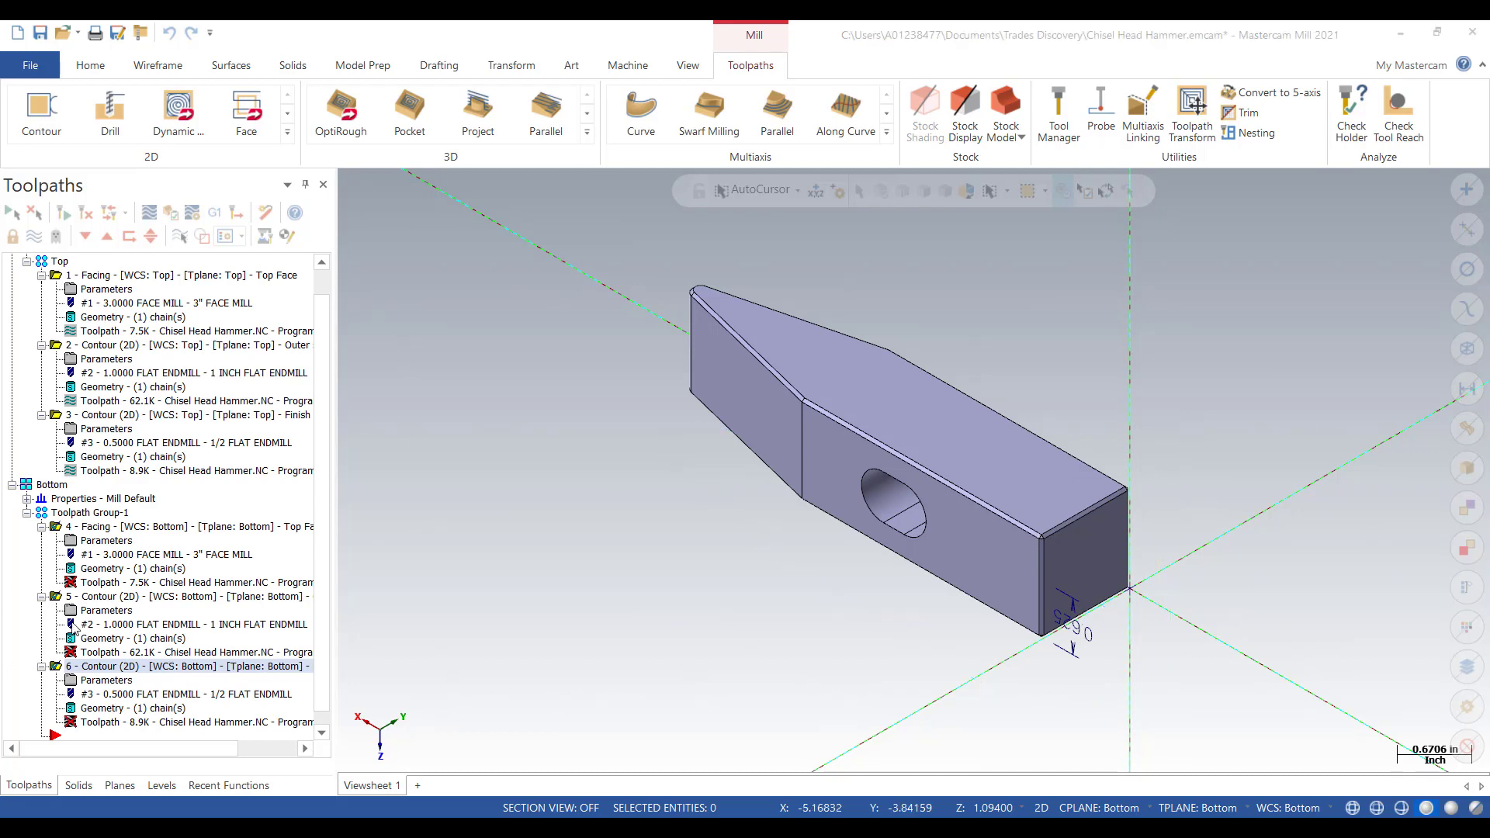
# - Regenerate the changed Bottom toolpaths, select all operations and show the toolpaths of both the Top and Bottom groups
pyautogui.click(63, 215)
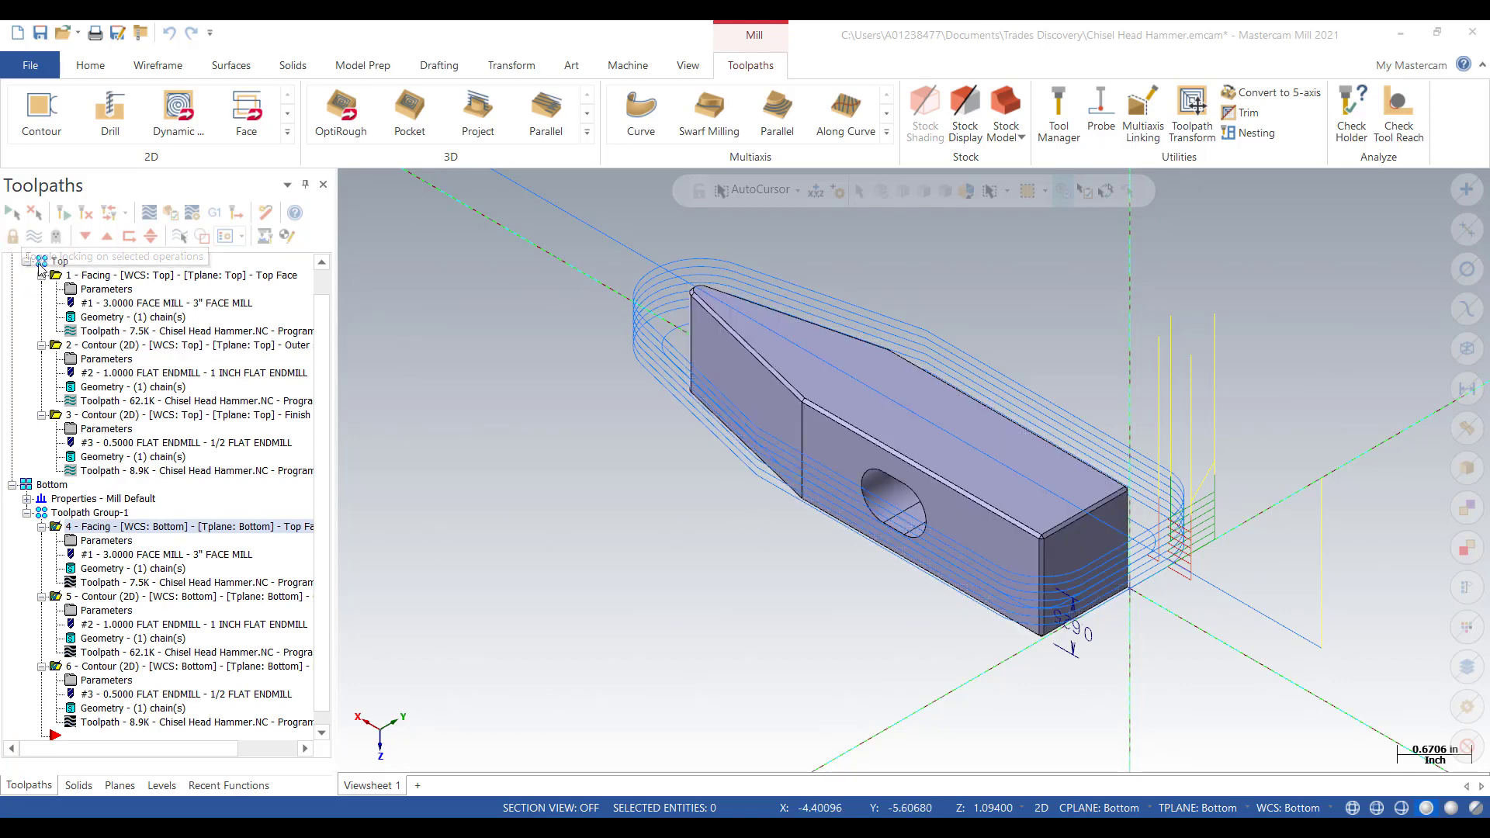
pyautogui.click(12, 213)
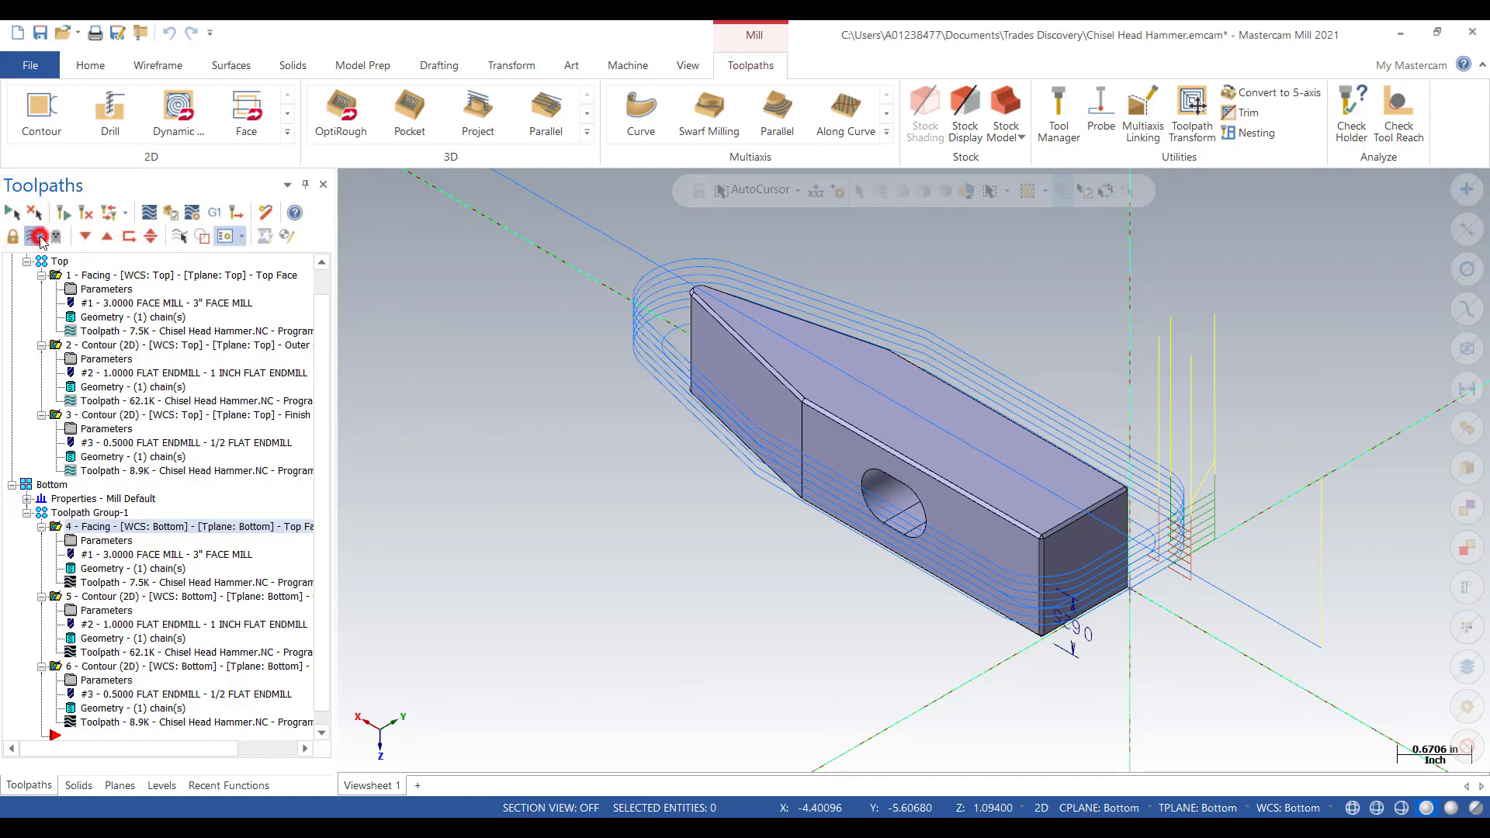
pyautogui.click(35, 237)
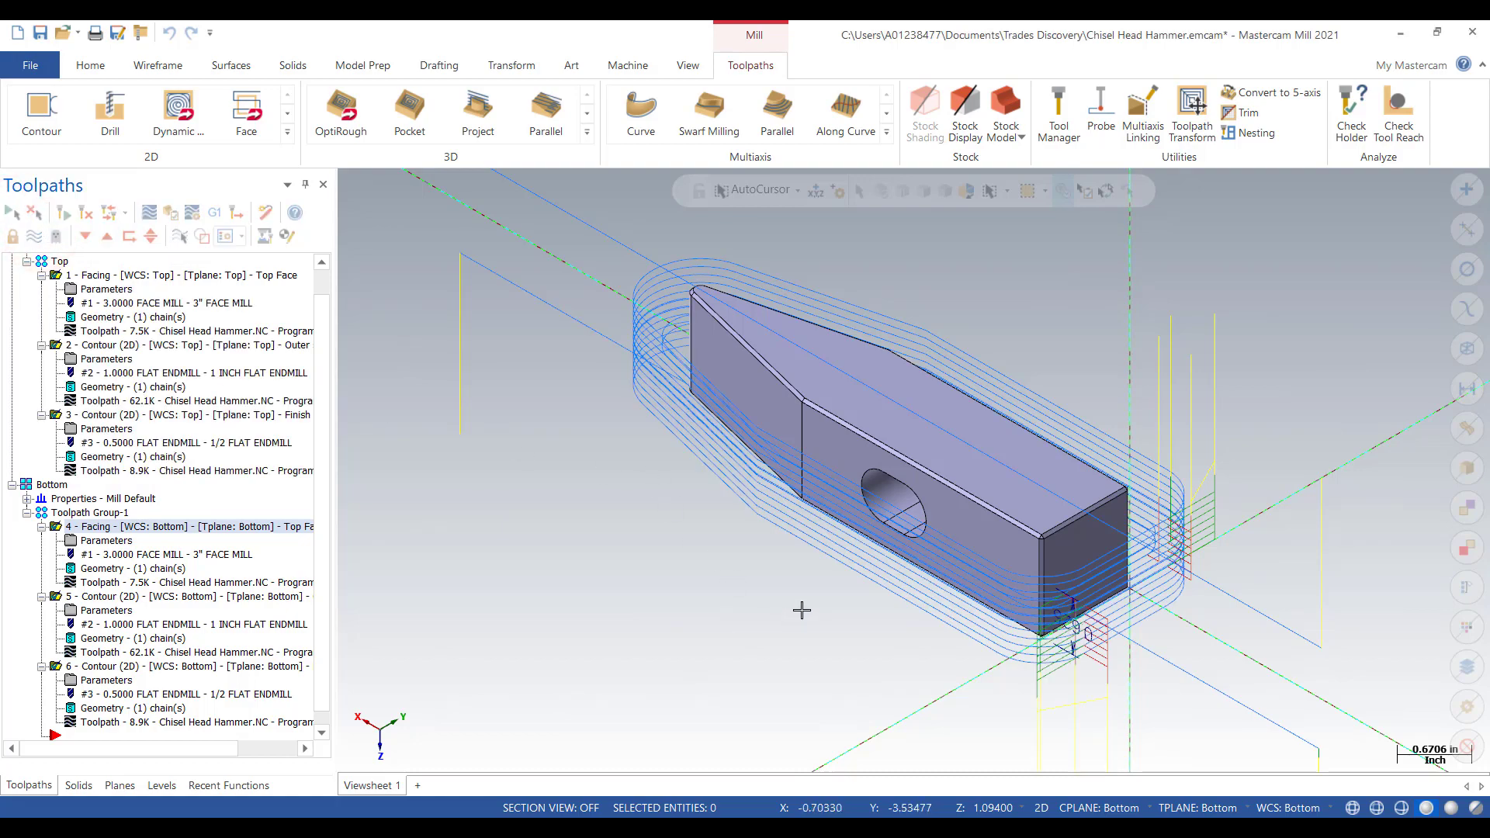
pyautogui.moveTo(821, 579)
pyautogui.mouseDown(button='middle')
pyautogui.moveTo(822, 436)
pyautogui.moveTo(760, 544)
pyautogui.moveTo(784, 569)
pyautogui.moveTo(815, 559)
pyautogui.moveTo(789, 566)
pyautogui.moveTo(799, 526)
pyautogui.moveTo(791, 595)
pyautogui.moveTo(765, 545)
pyautogui.moveTo(835, 571)
pyautogui.mouseUp(button='middle')
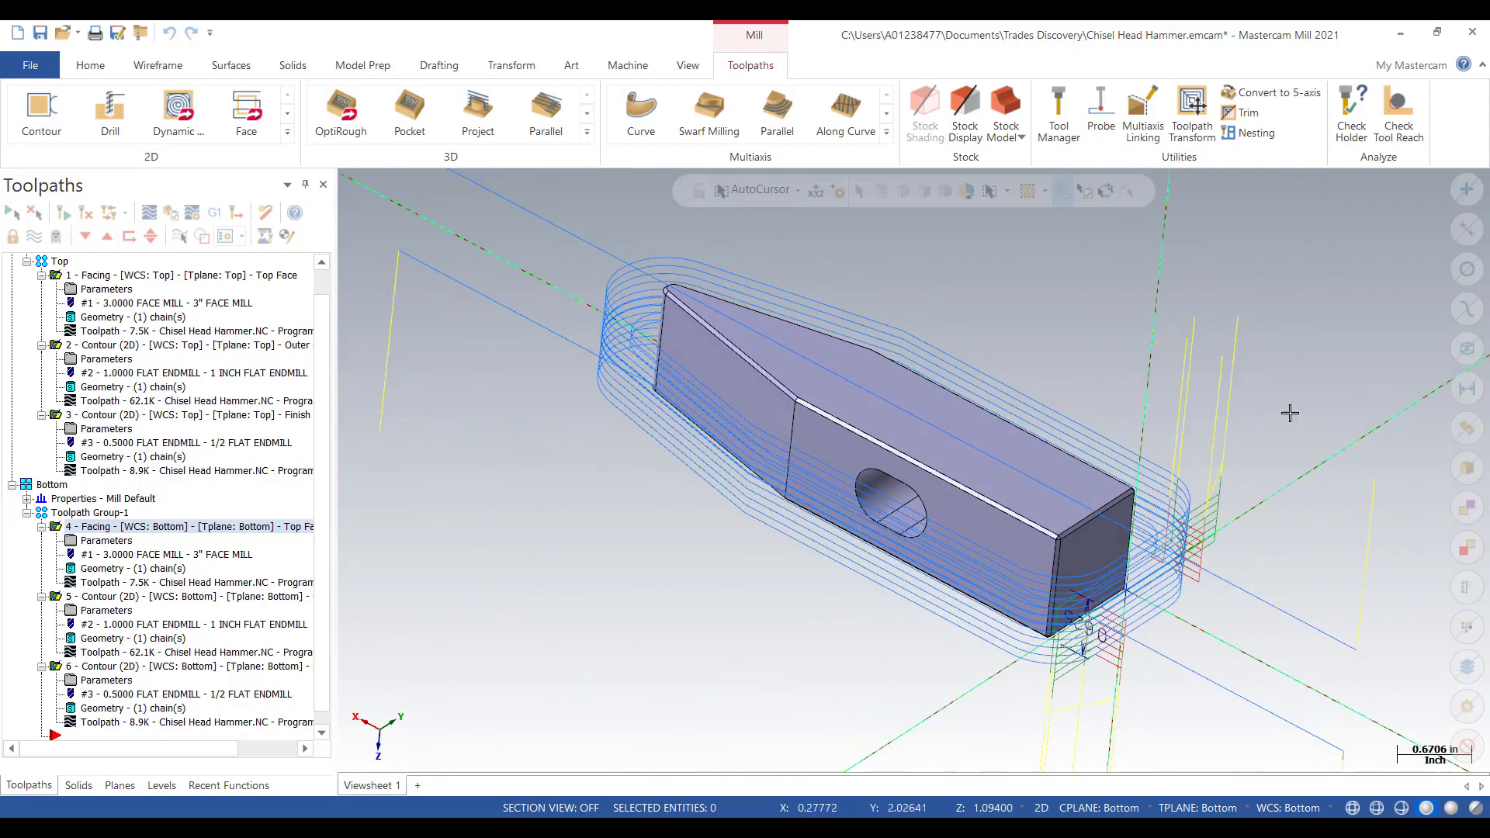
# - Set the construction plane, tool plane and WCS to Top and orient the model to the isometric view
pyautogui.rightClick(1291, 365)
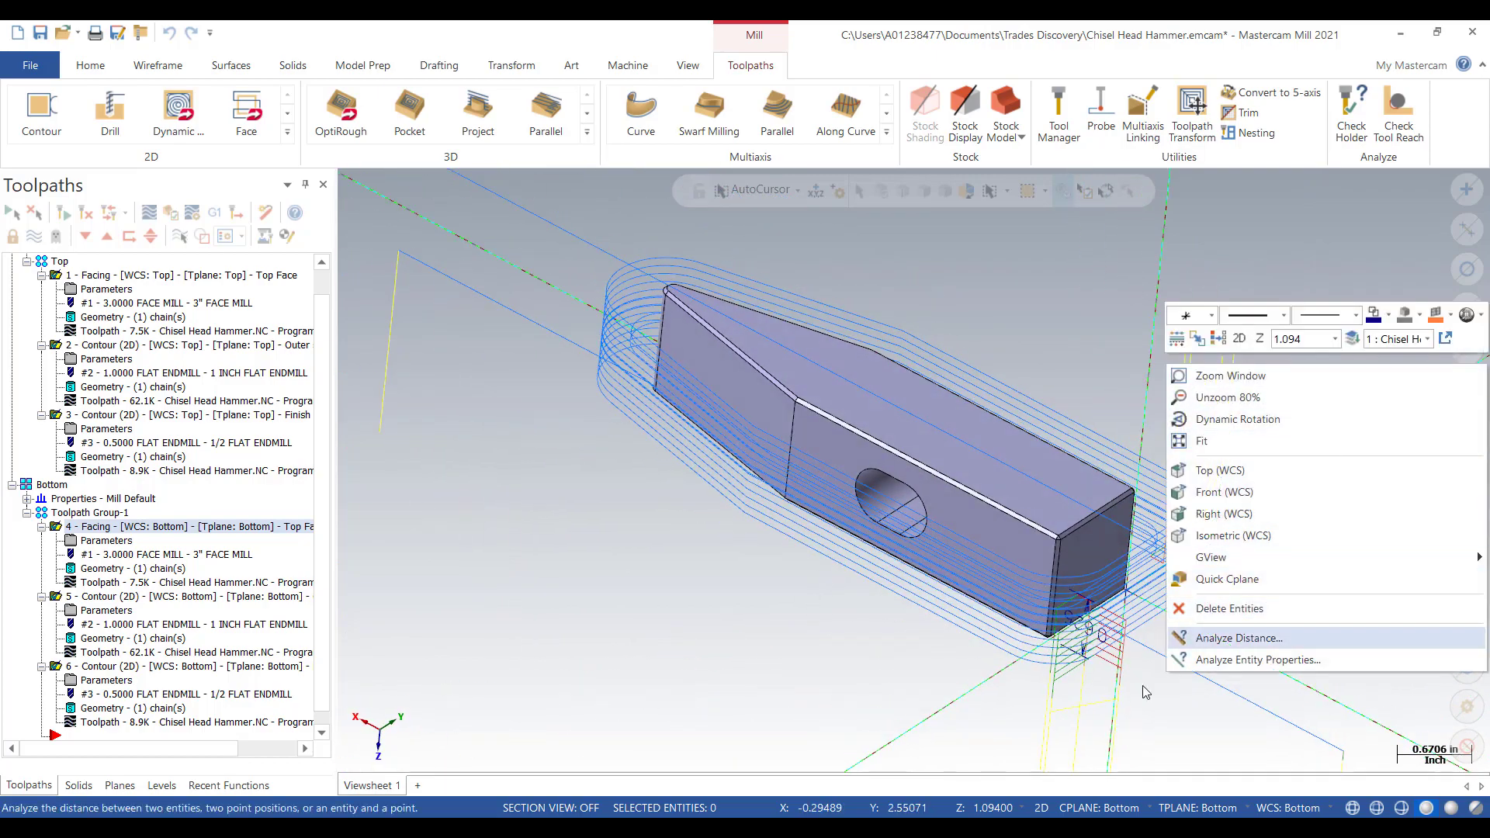
pyautogui.click(914, 710)
pyautogui.click(1085, 808)
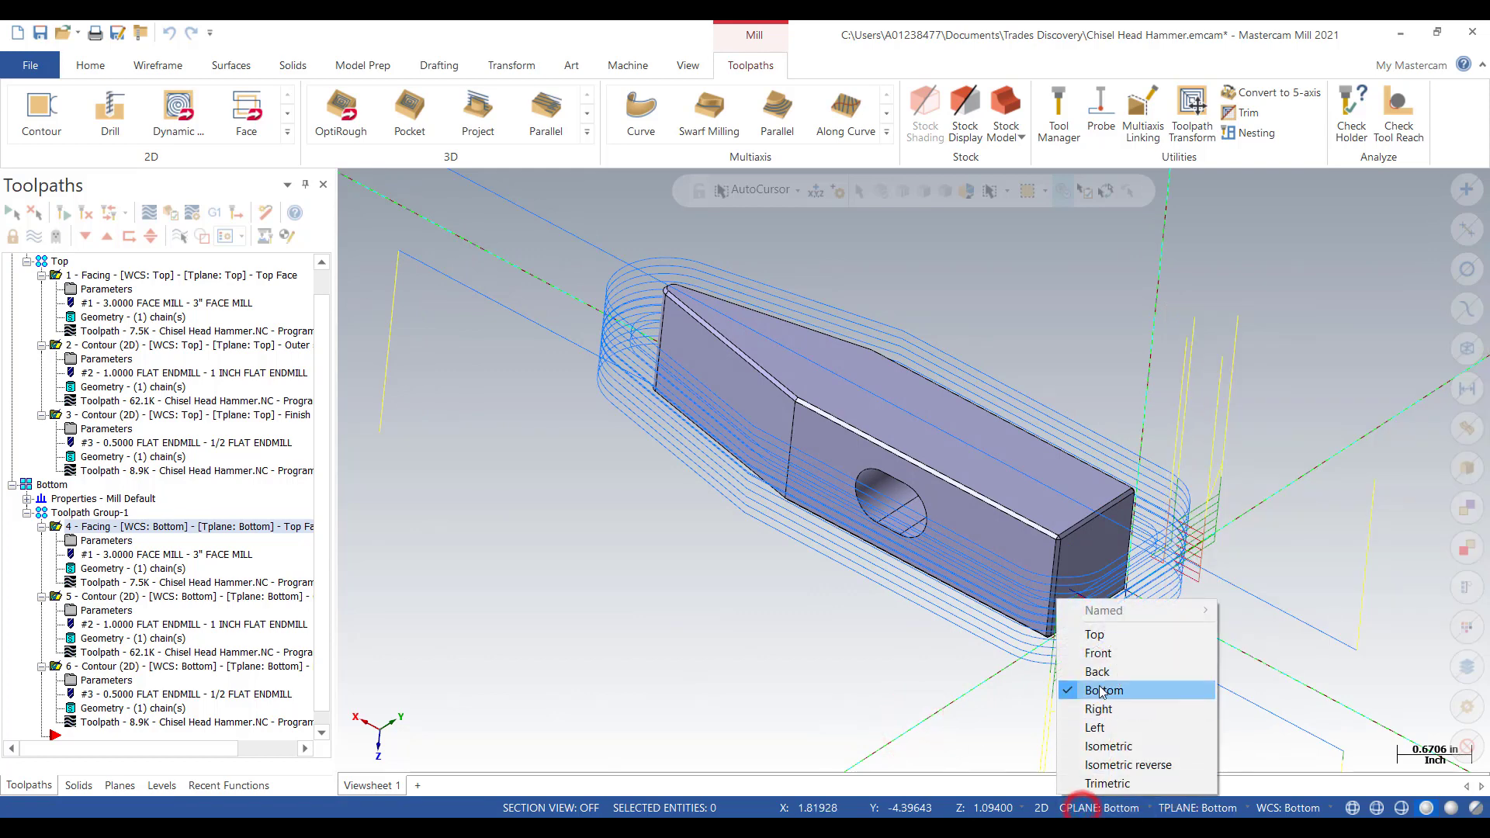
pyautogui.click(1102, 634)
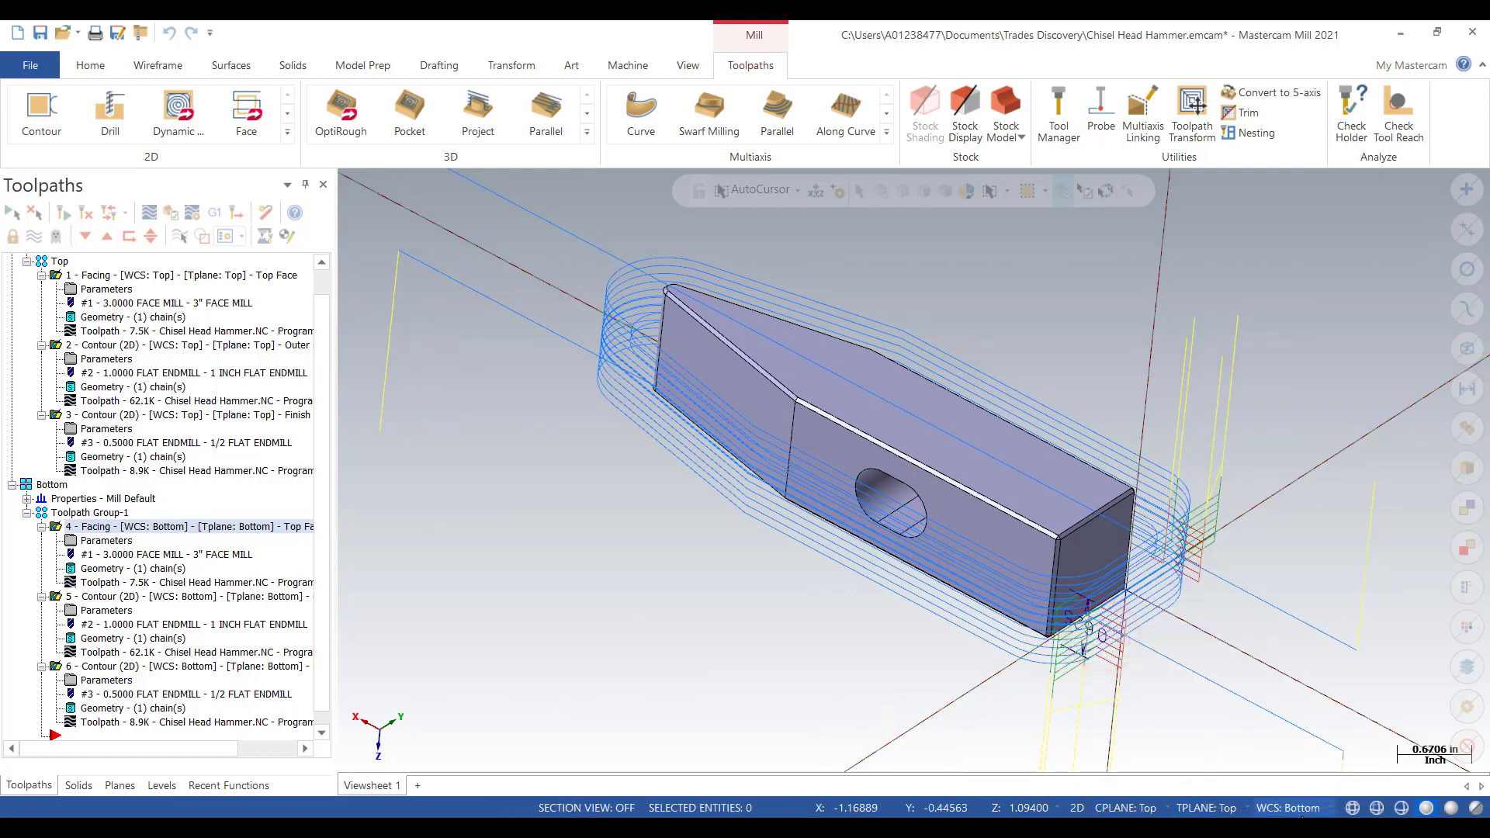
pyautogui.click(1288, 809)
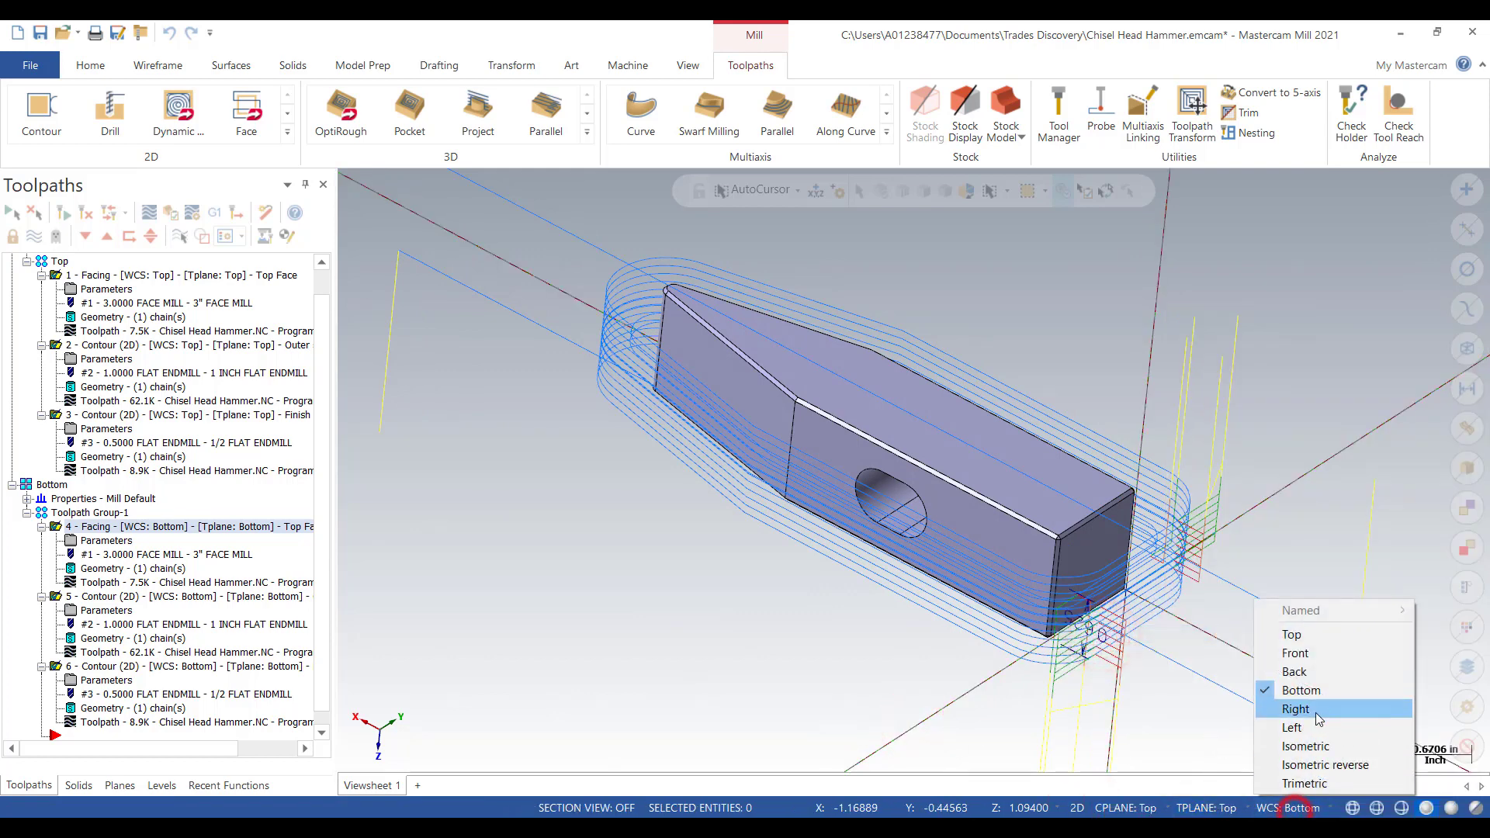
pyautogui.click(1298, 635)
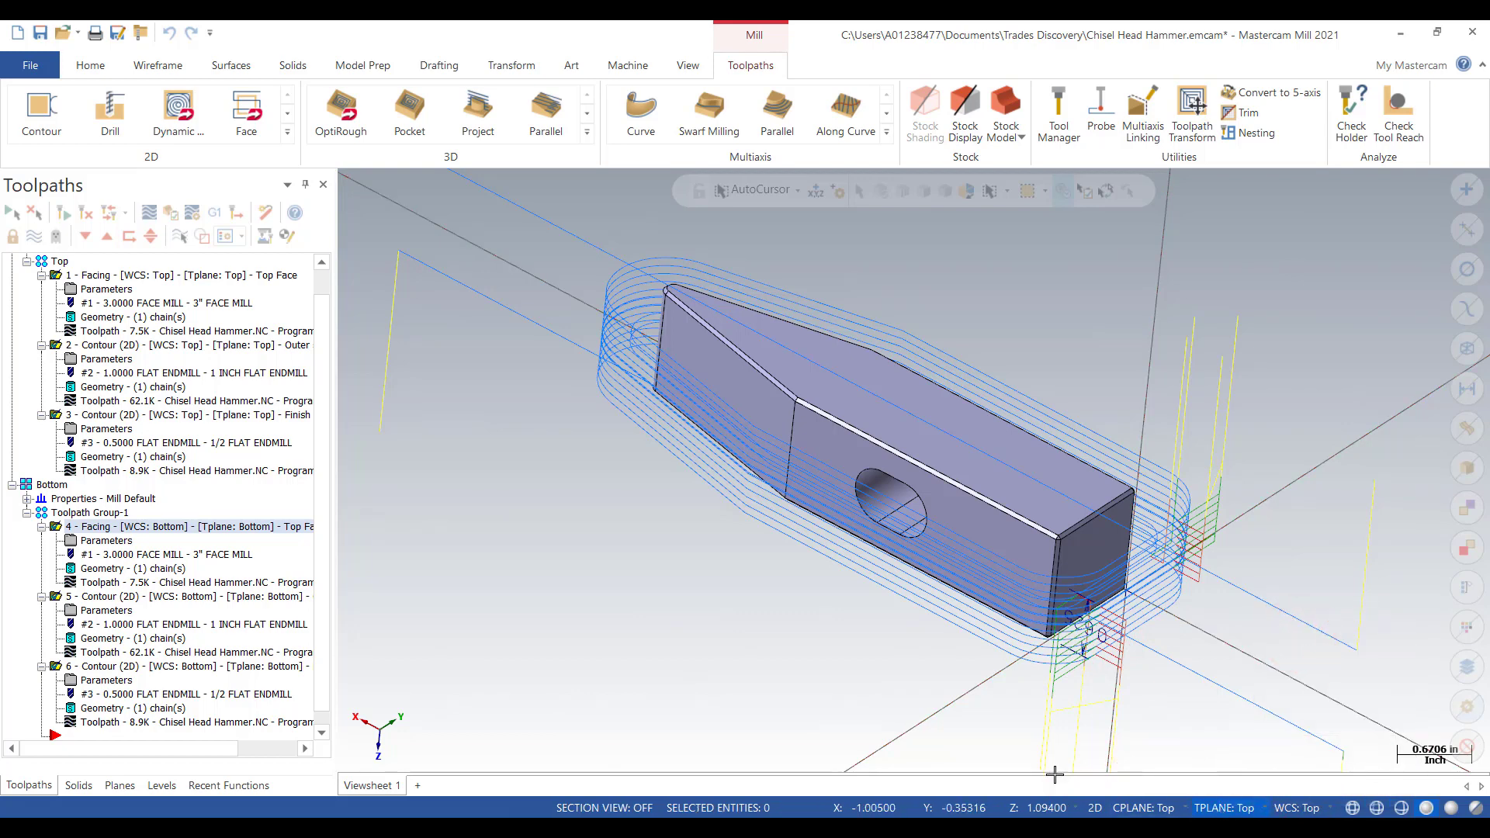
pyautogui.rightClick(658, 620)
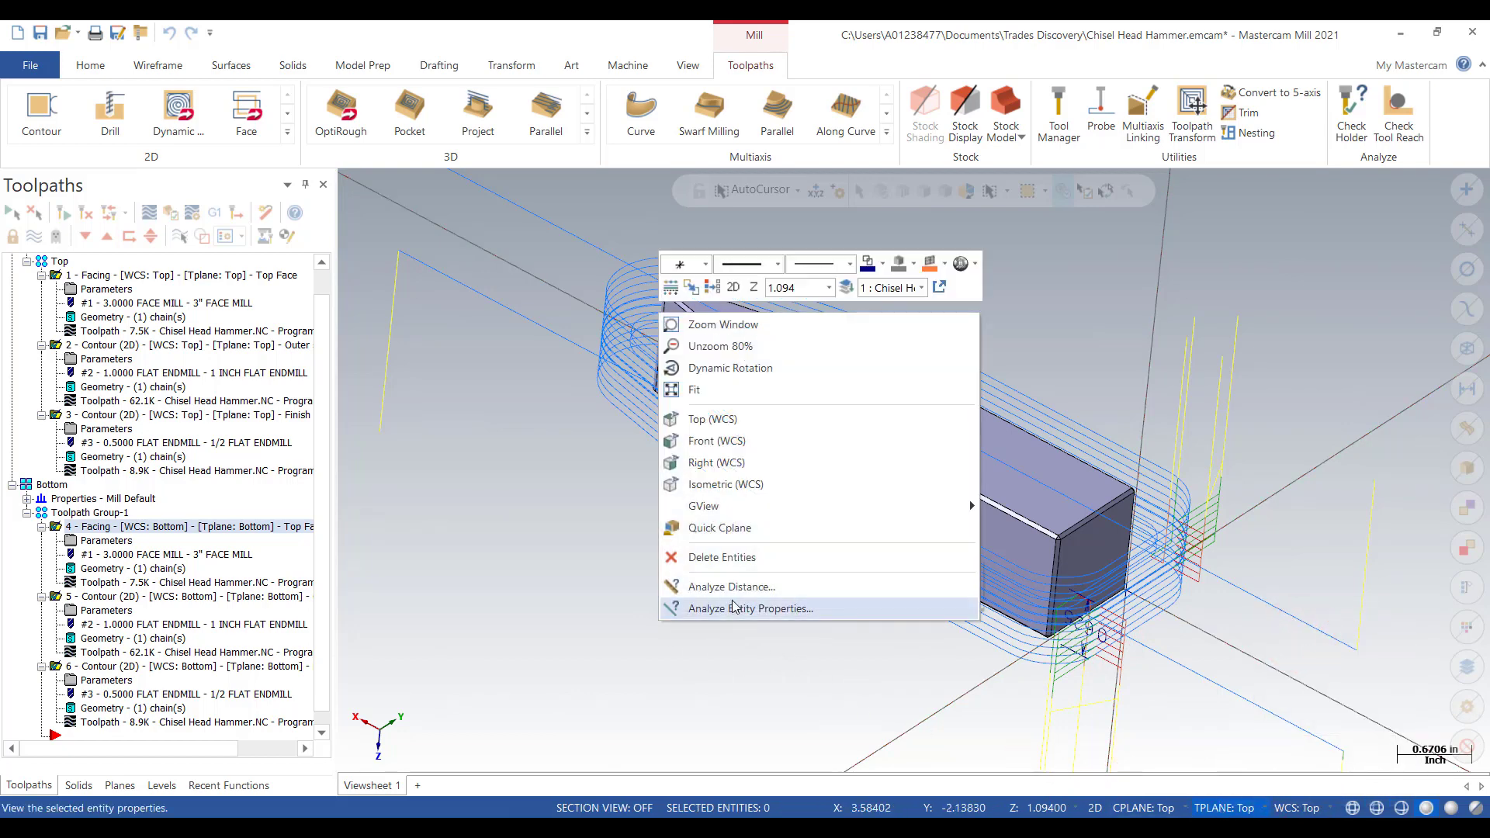
pyautogui.click(727, 488)
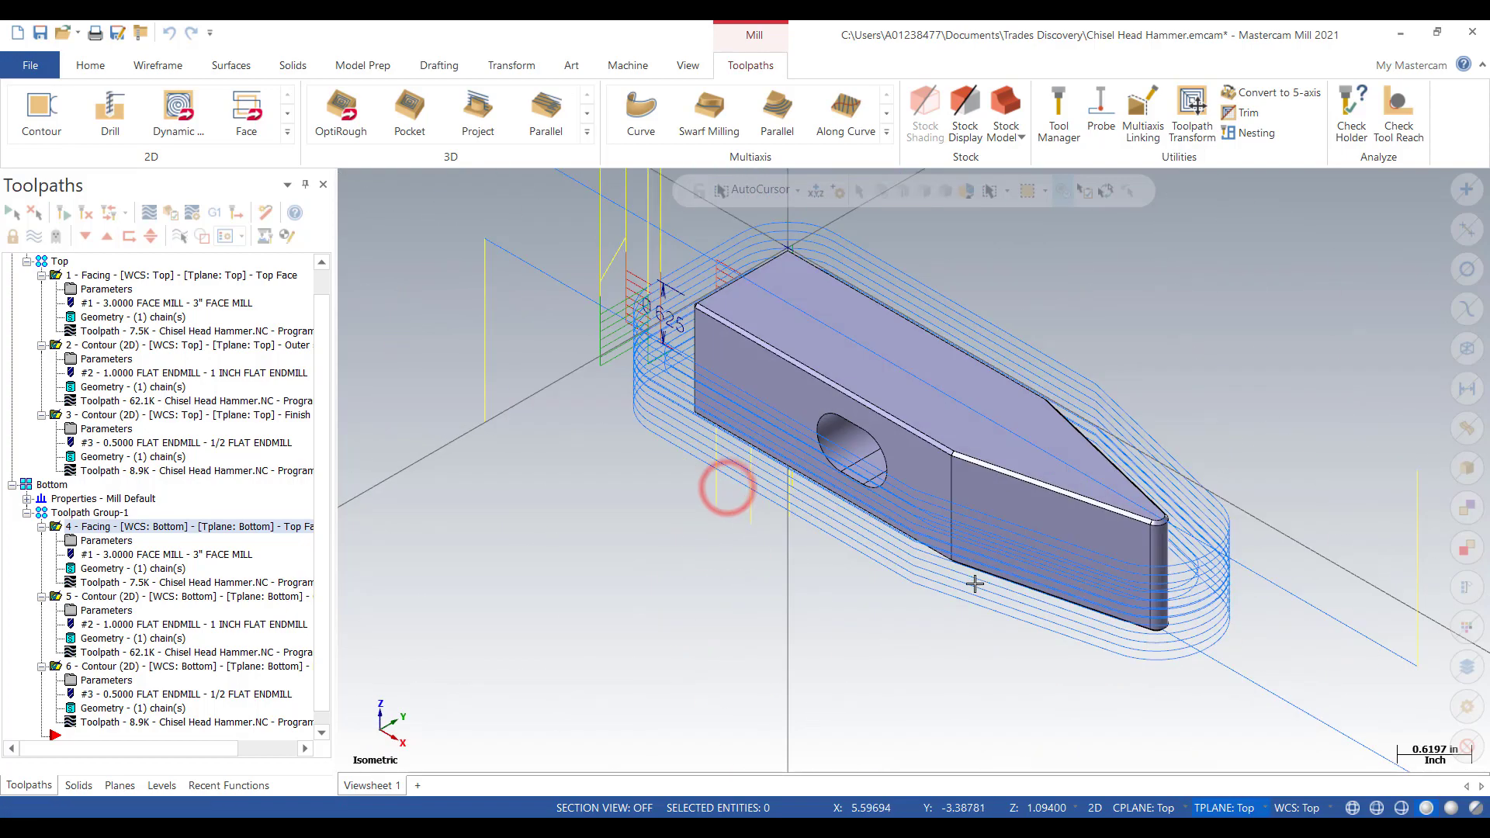
# - Check the stock setup of the first machine group, including its dimensions, origin and display option, and accept it
pyautogui.scroll(-2, 825, 692)
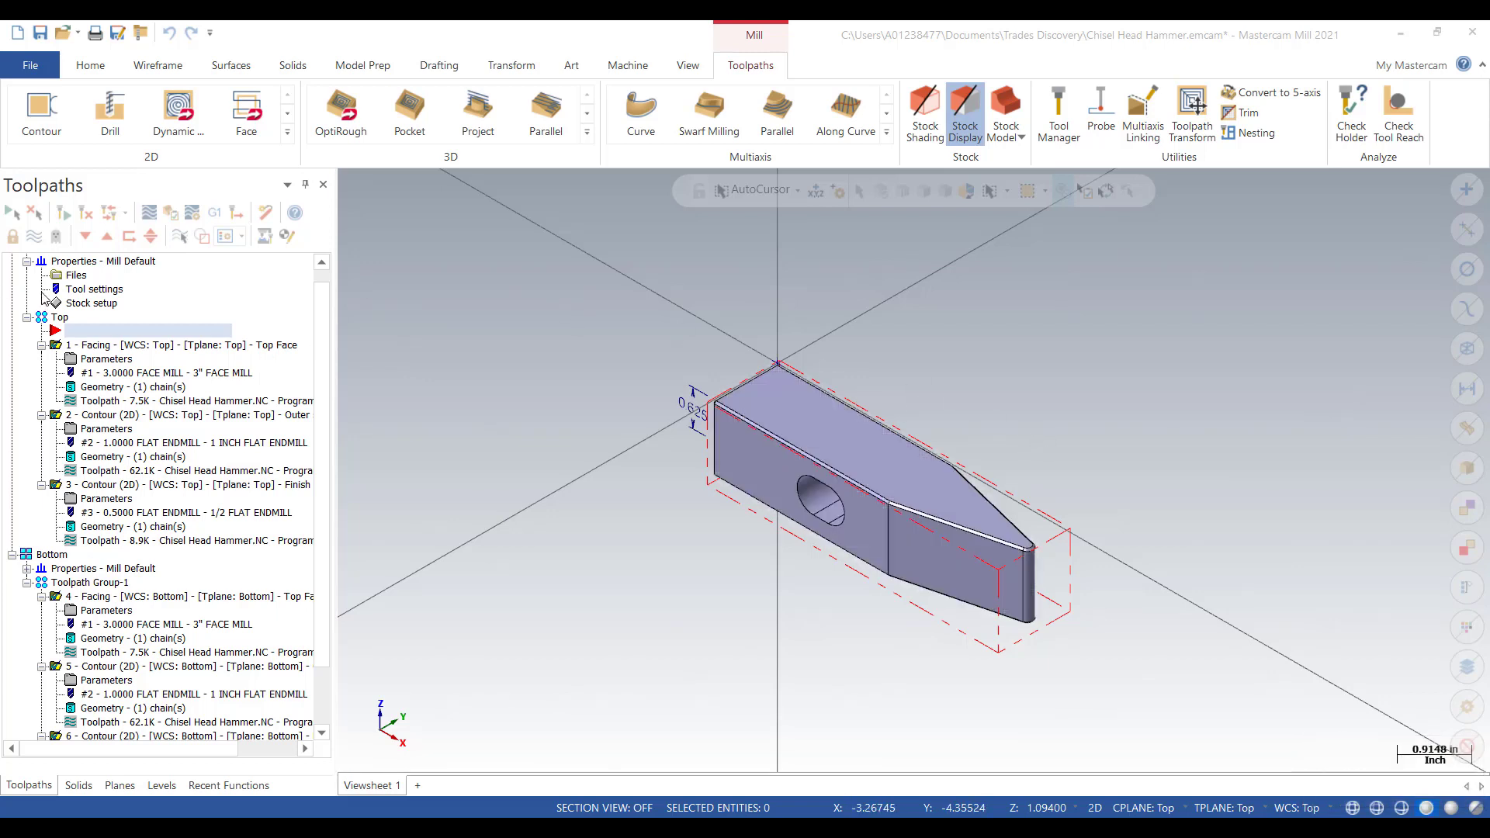
pyautogui.click(91, 304)
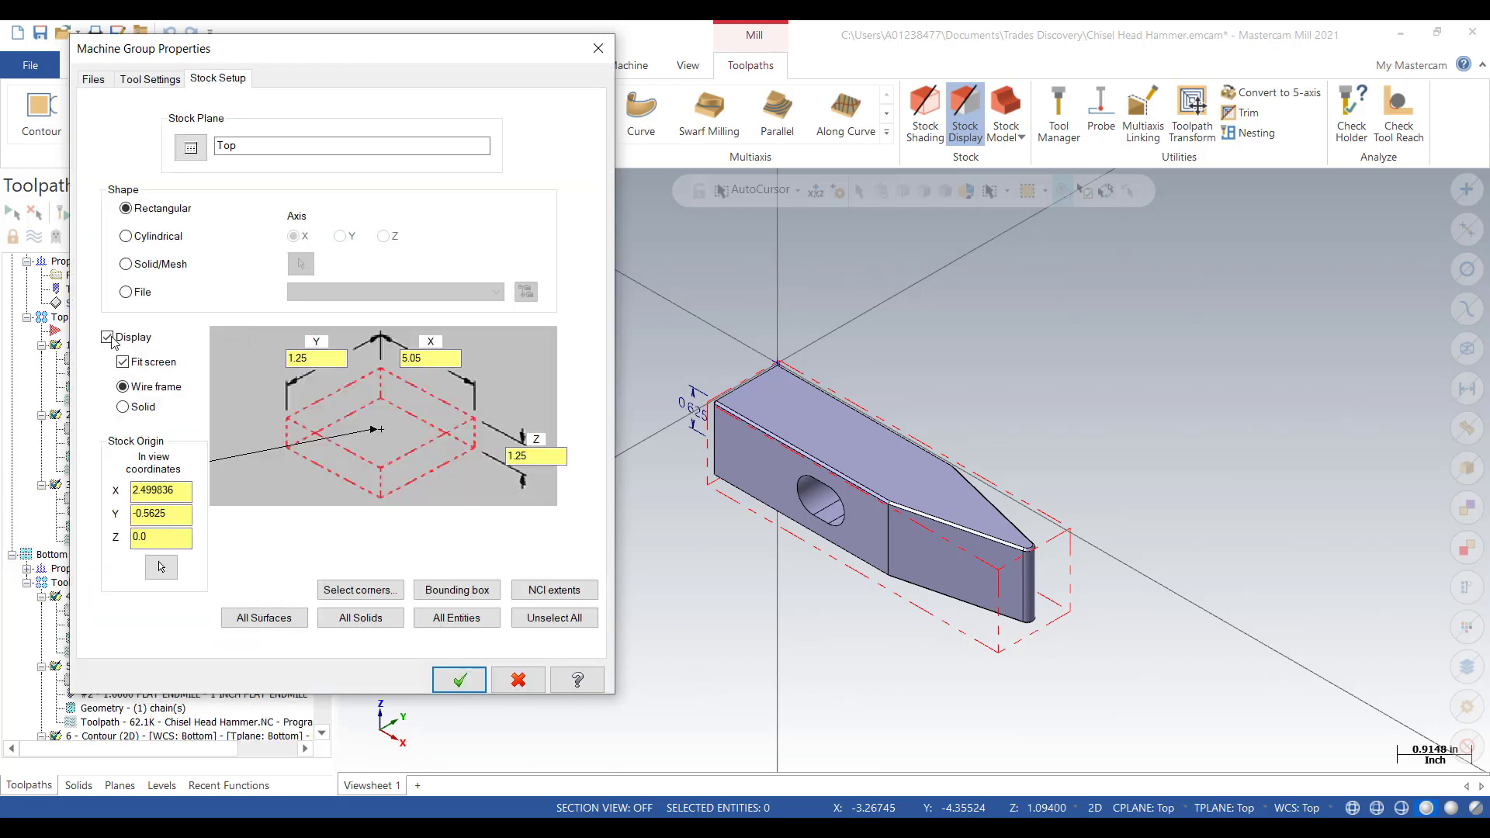
pyautogui.click(475, 680)
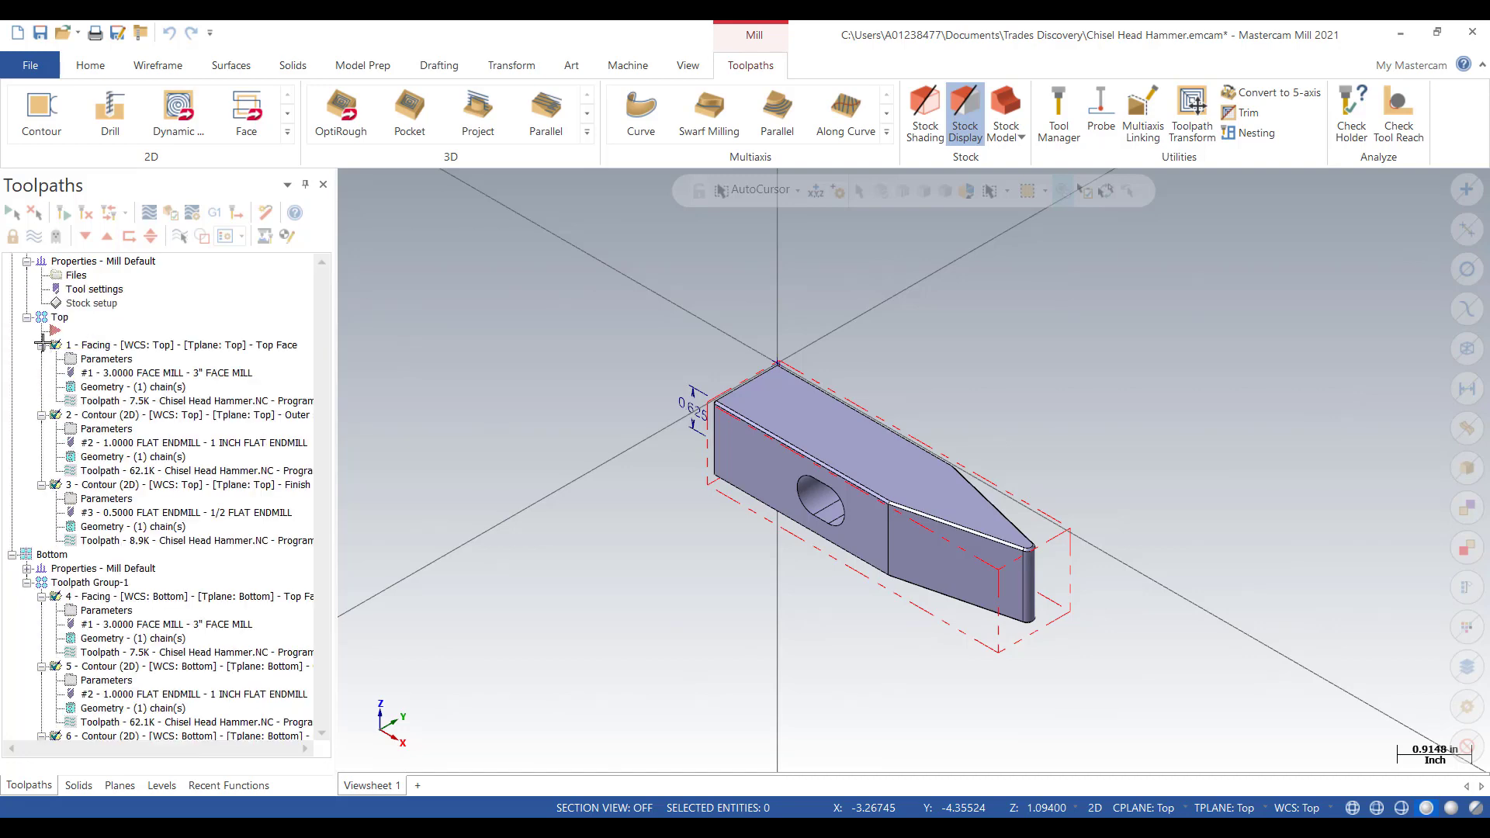
# - Verify all six Top and Bottom operations by playing the stock-removal simulation
pyautogui.click(39, 241)
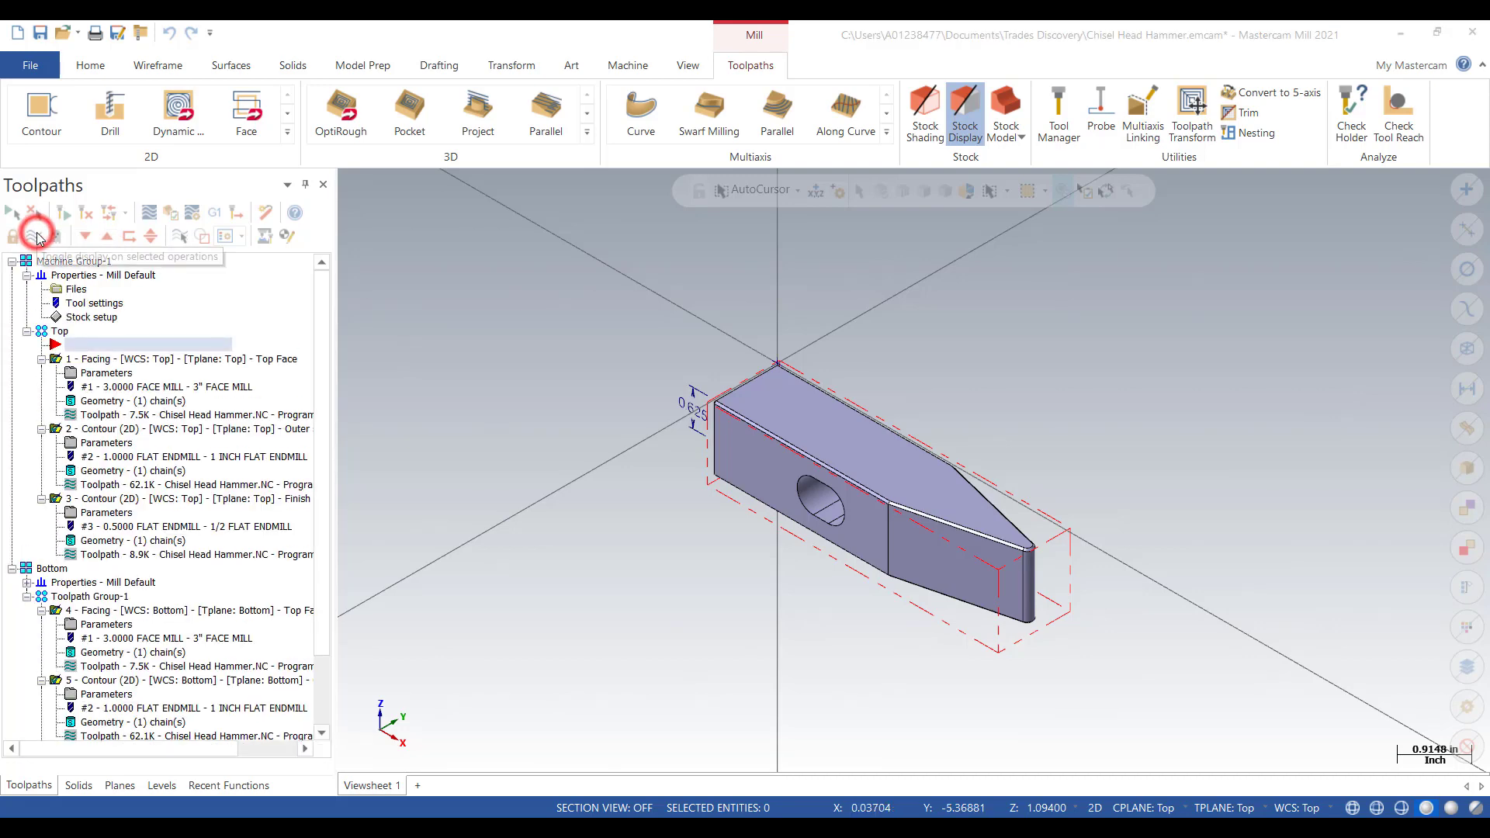
pyautogui.click(34, 239)
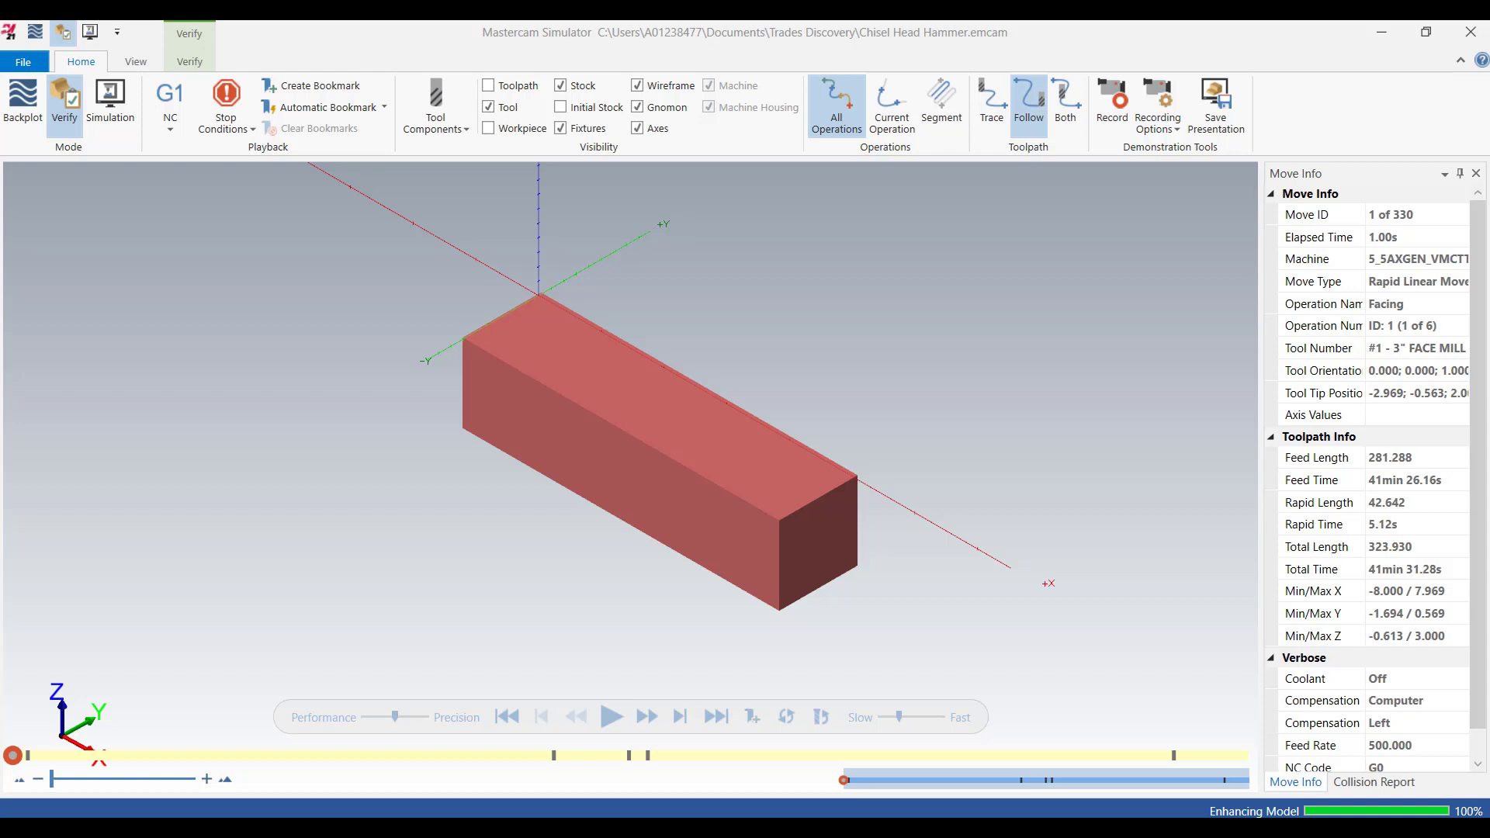
pyautogui.click(609, 717)
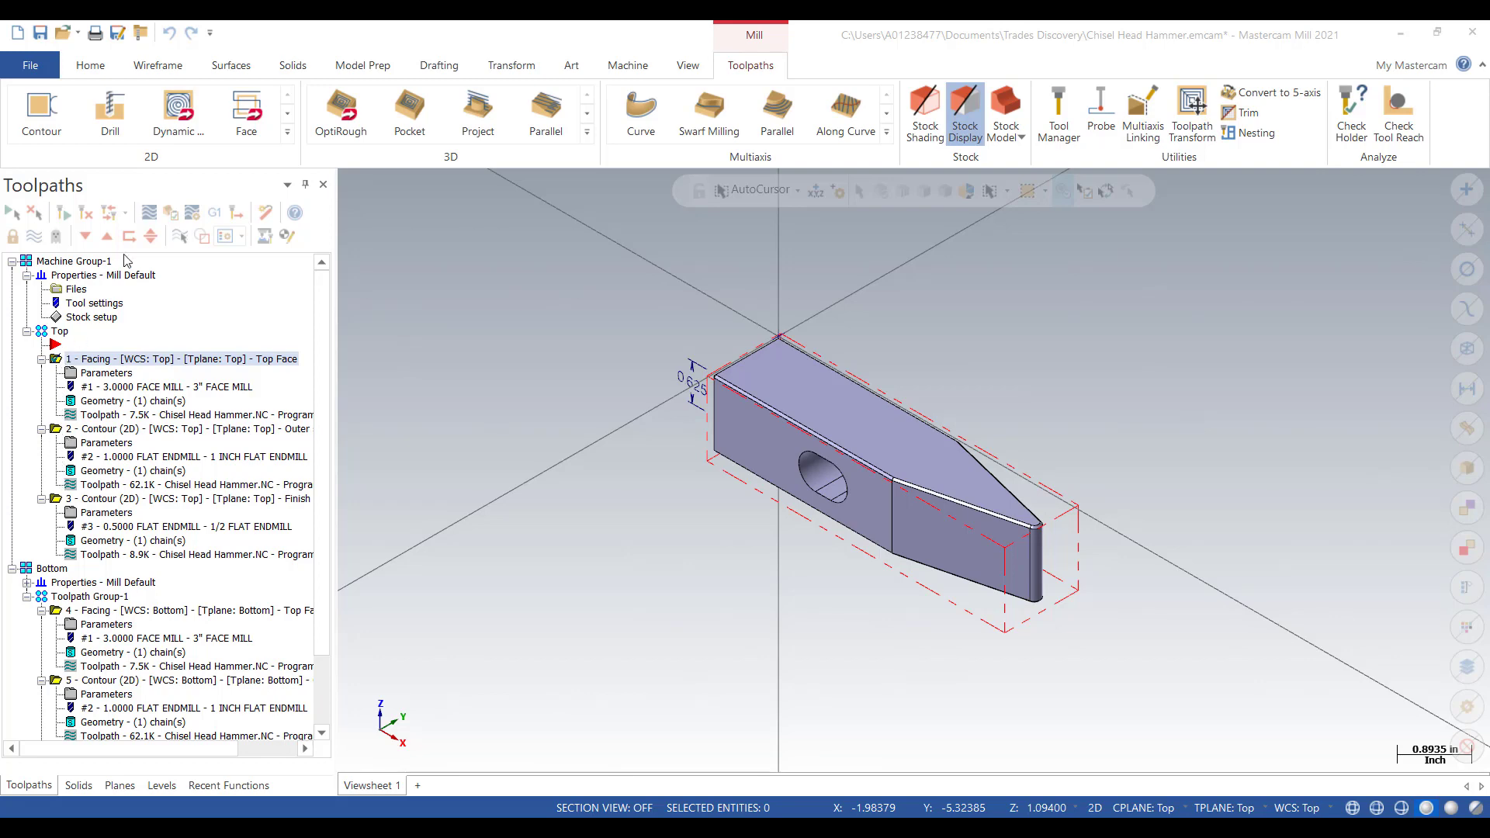
# - Move the insertion point to the end of the Top group, below the third operation
pyautogui.click(85, 236)
pyautogui.click(85, 237)
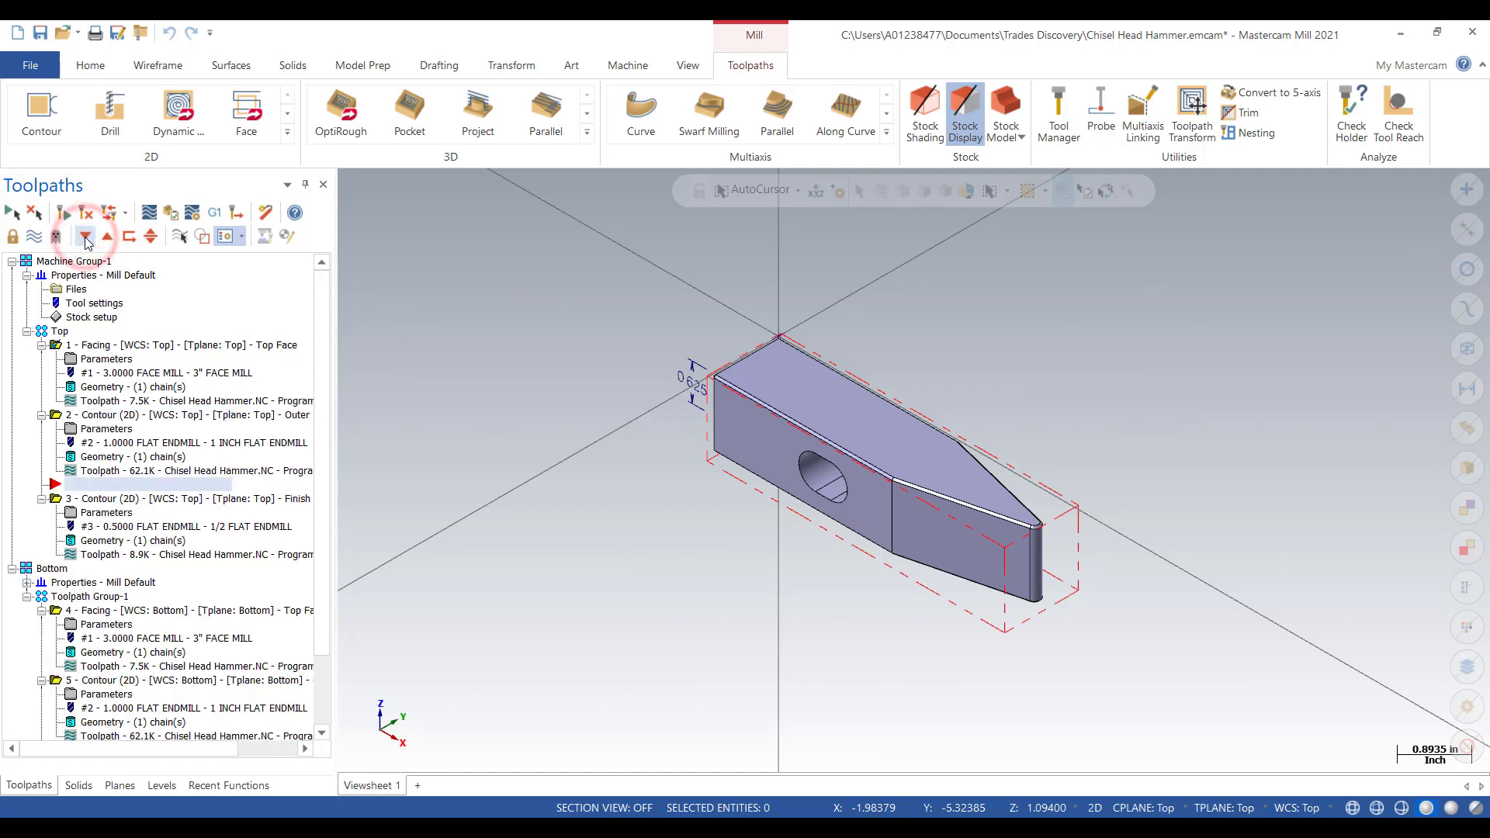
pyautogui.click(86, 237)
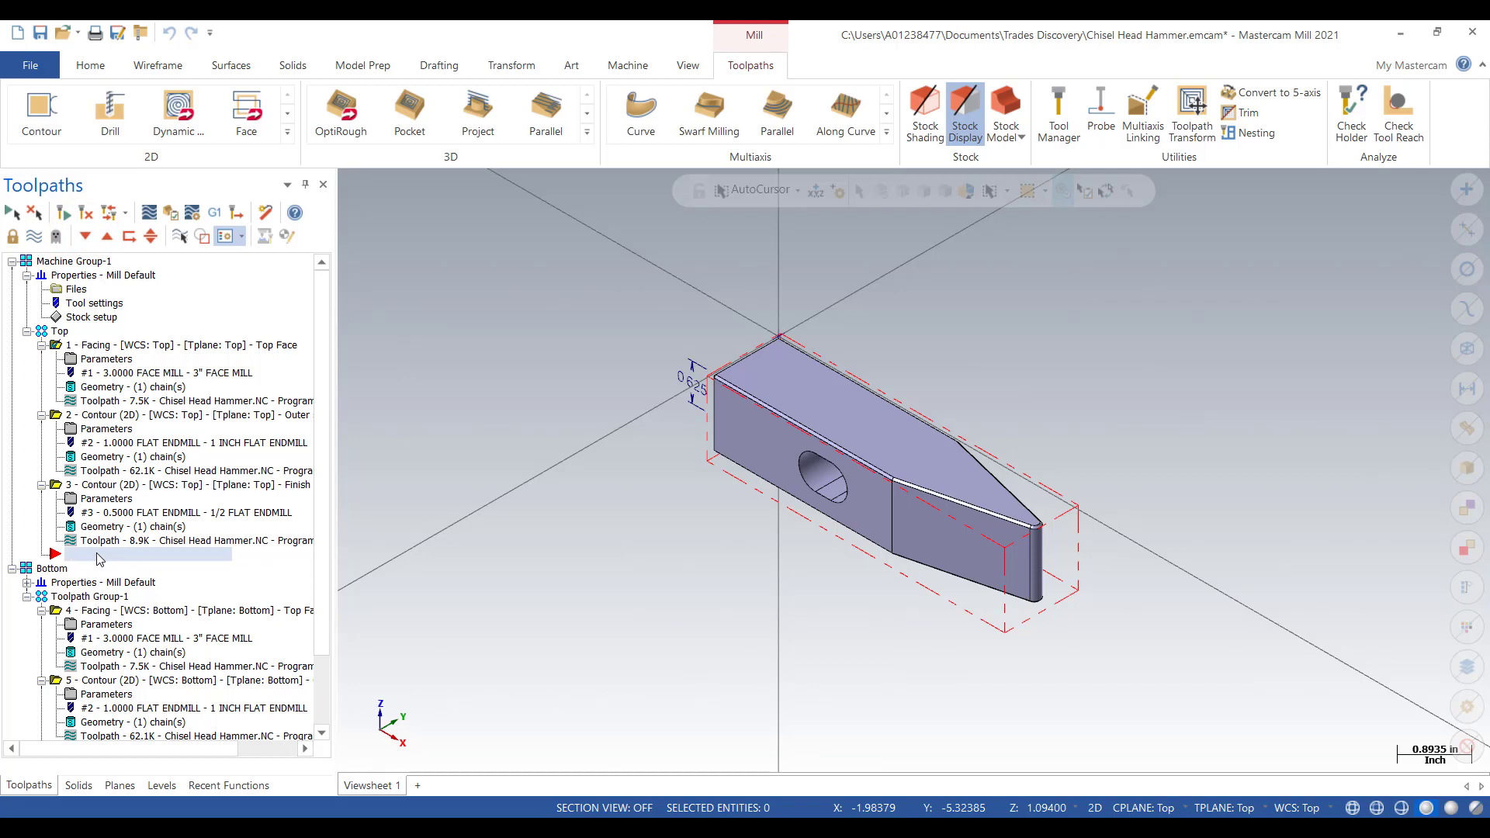
# - Start a 2D Contour toolpath and chain the part's closed outer edge loop in the Top view, beginning at the flat end
pyautogui.click(287, 134)
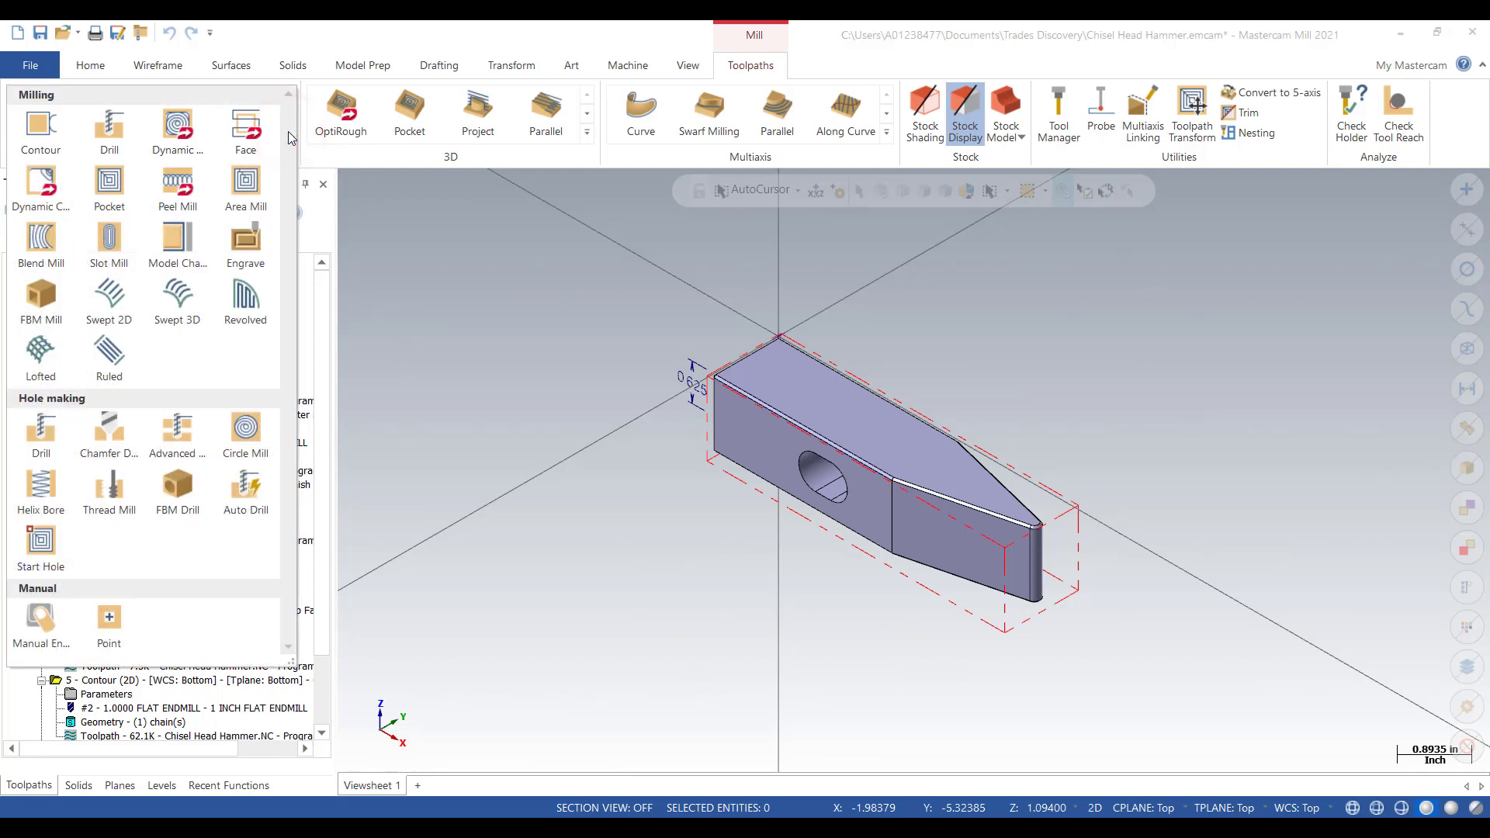
pyautogui.click(40, 128)
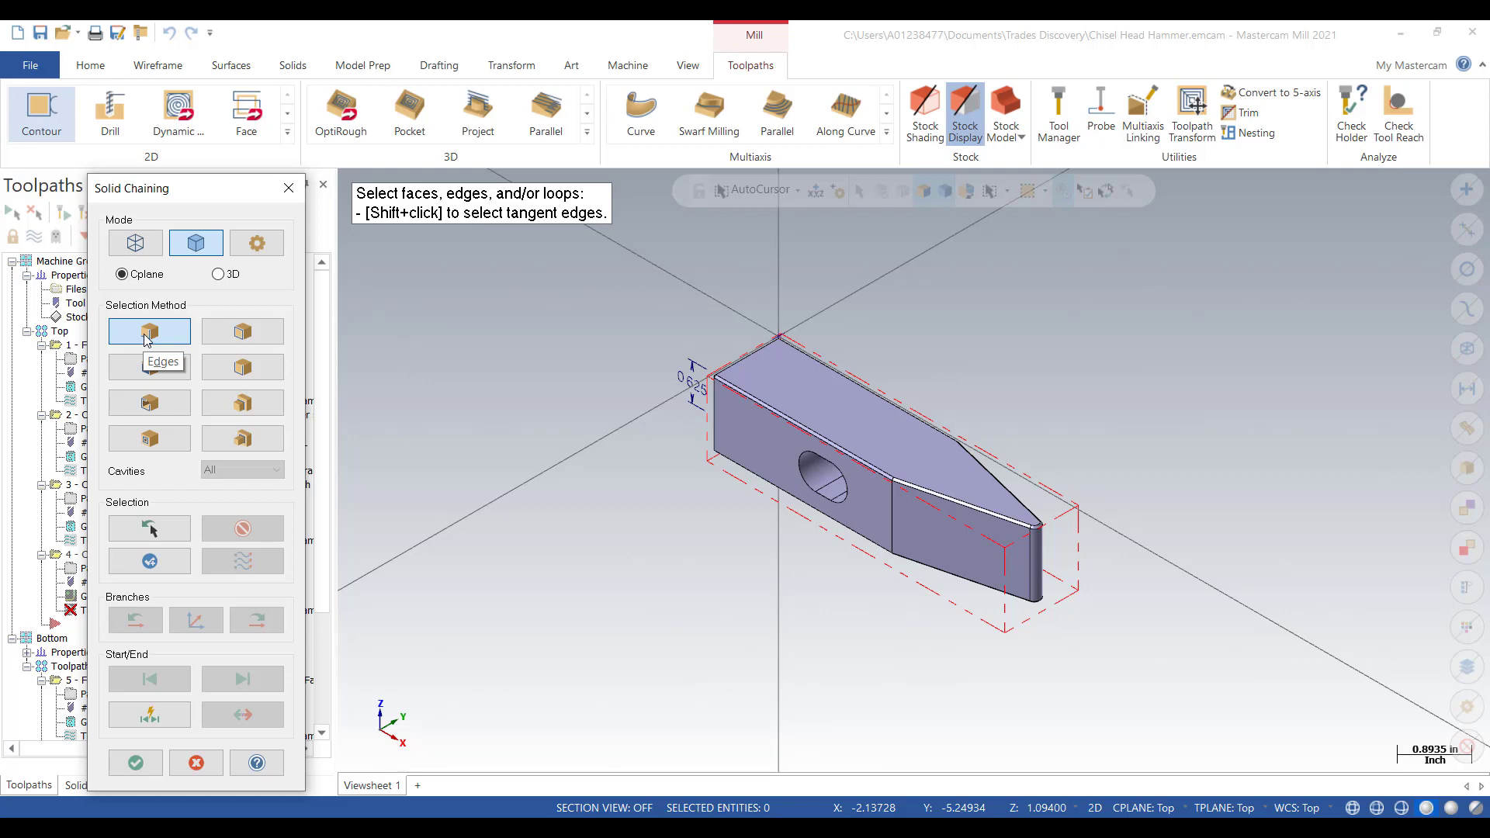
pyautogui.rightClick(1083, 348)
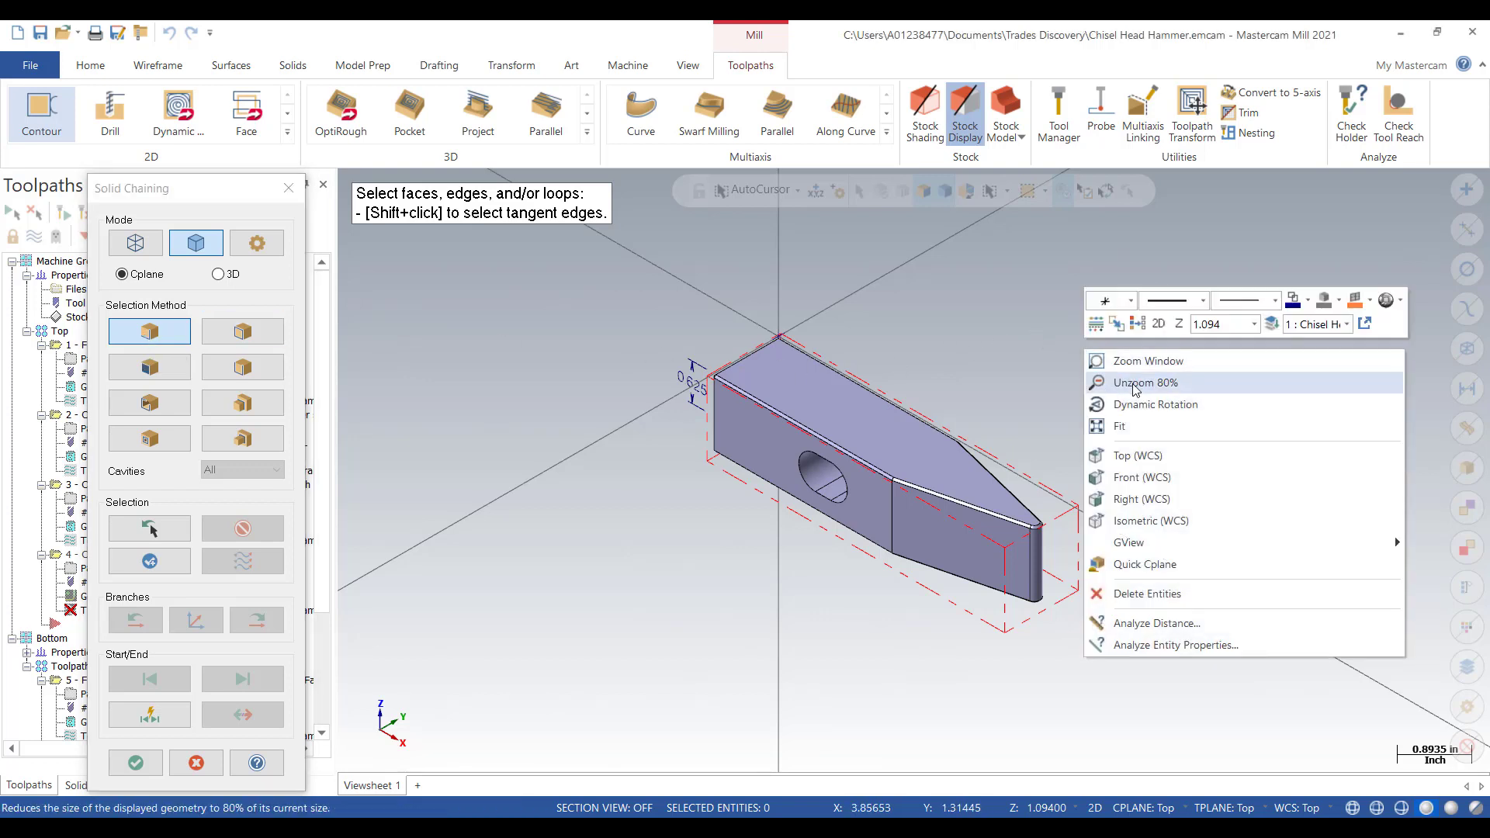
pyautogui.click(1143, 458)
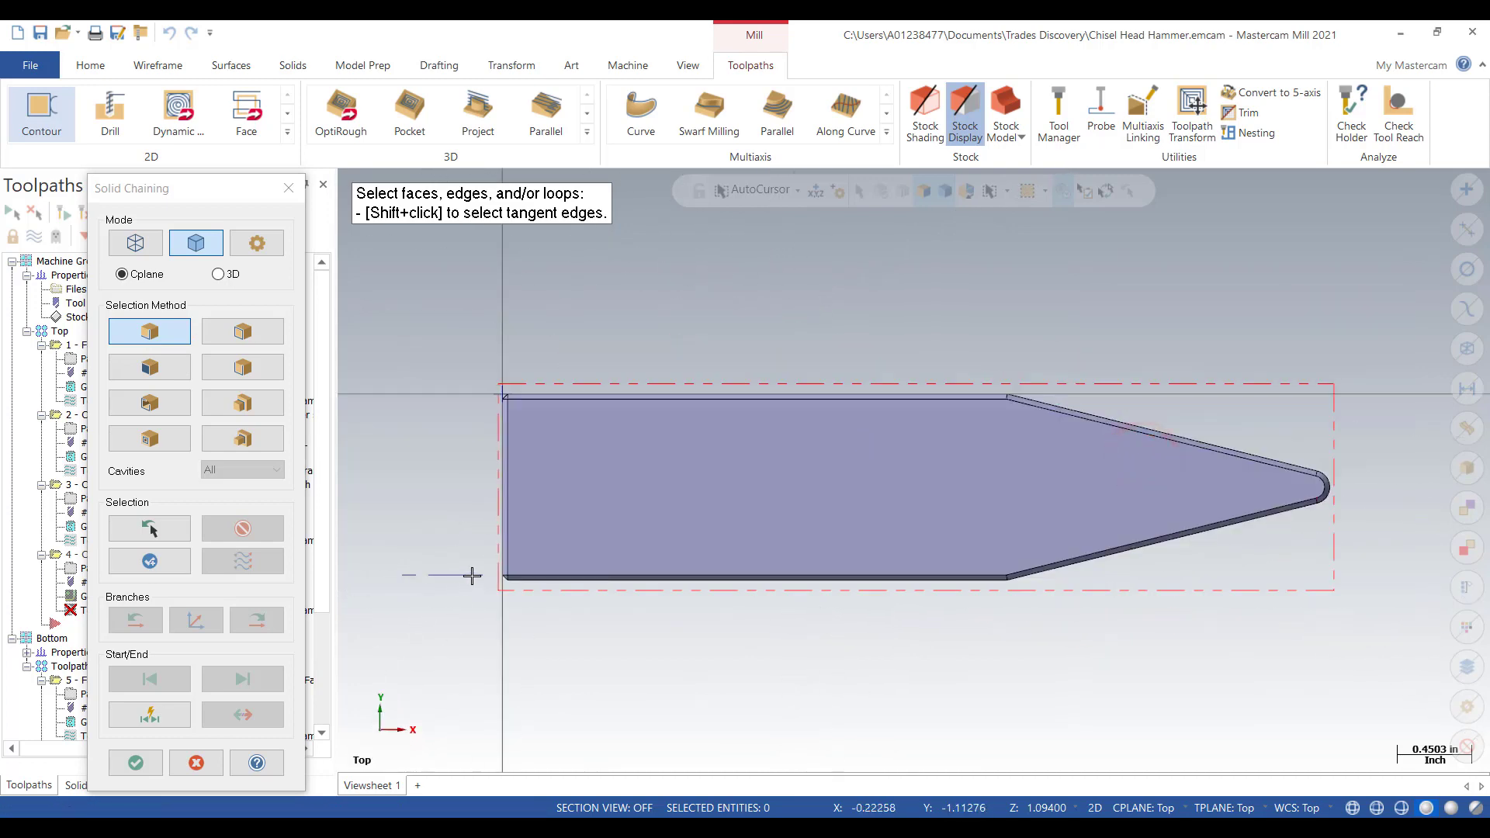
pyautogui.click(498, 567)
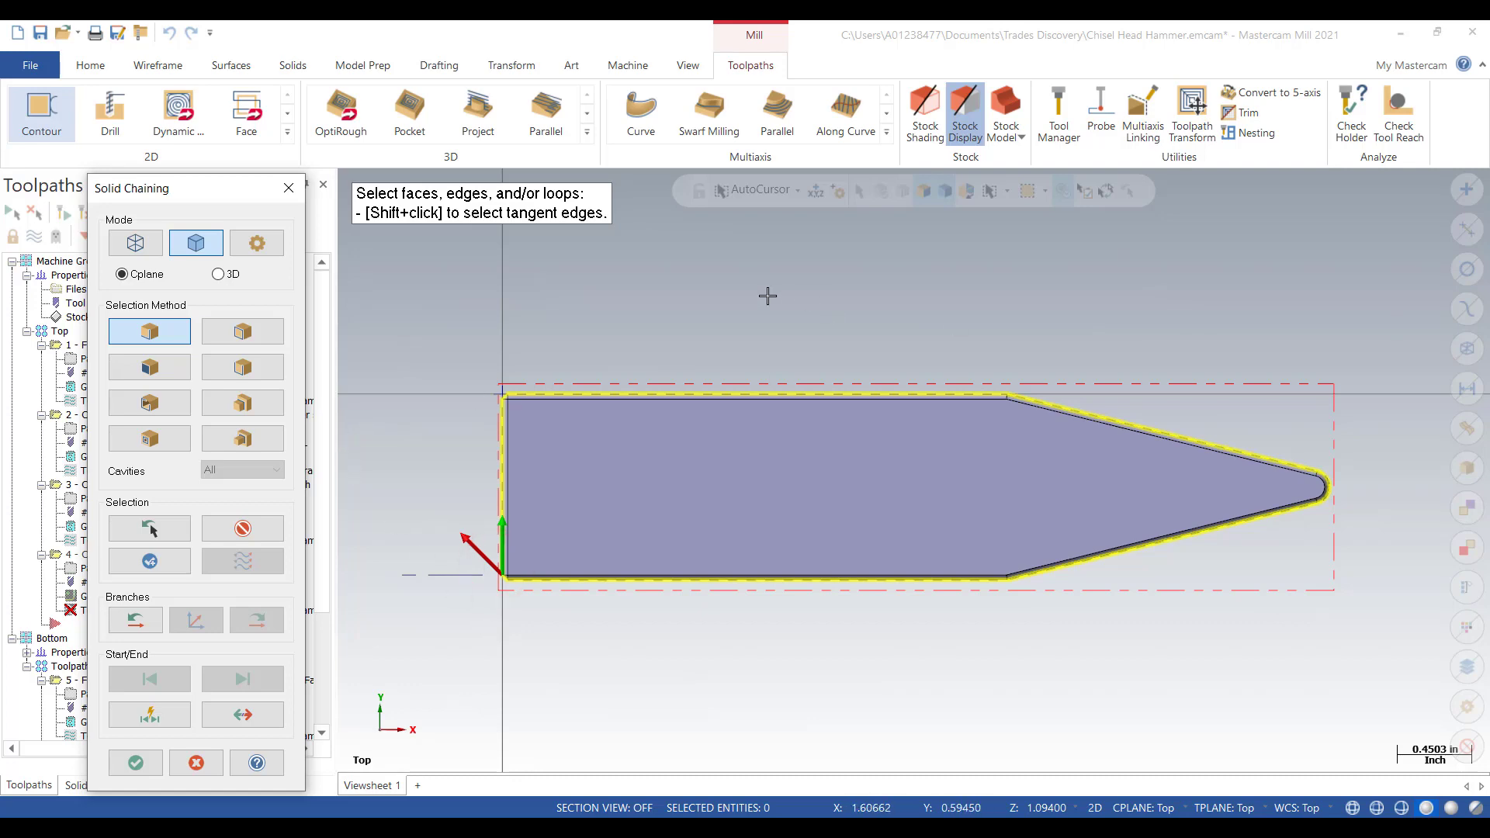
pyautogui.click(132, 764)
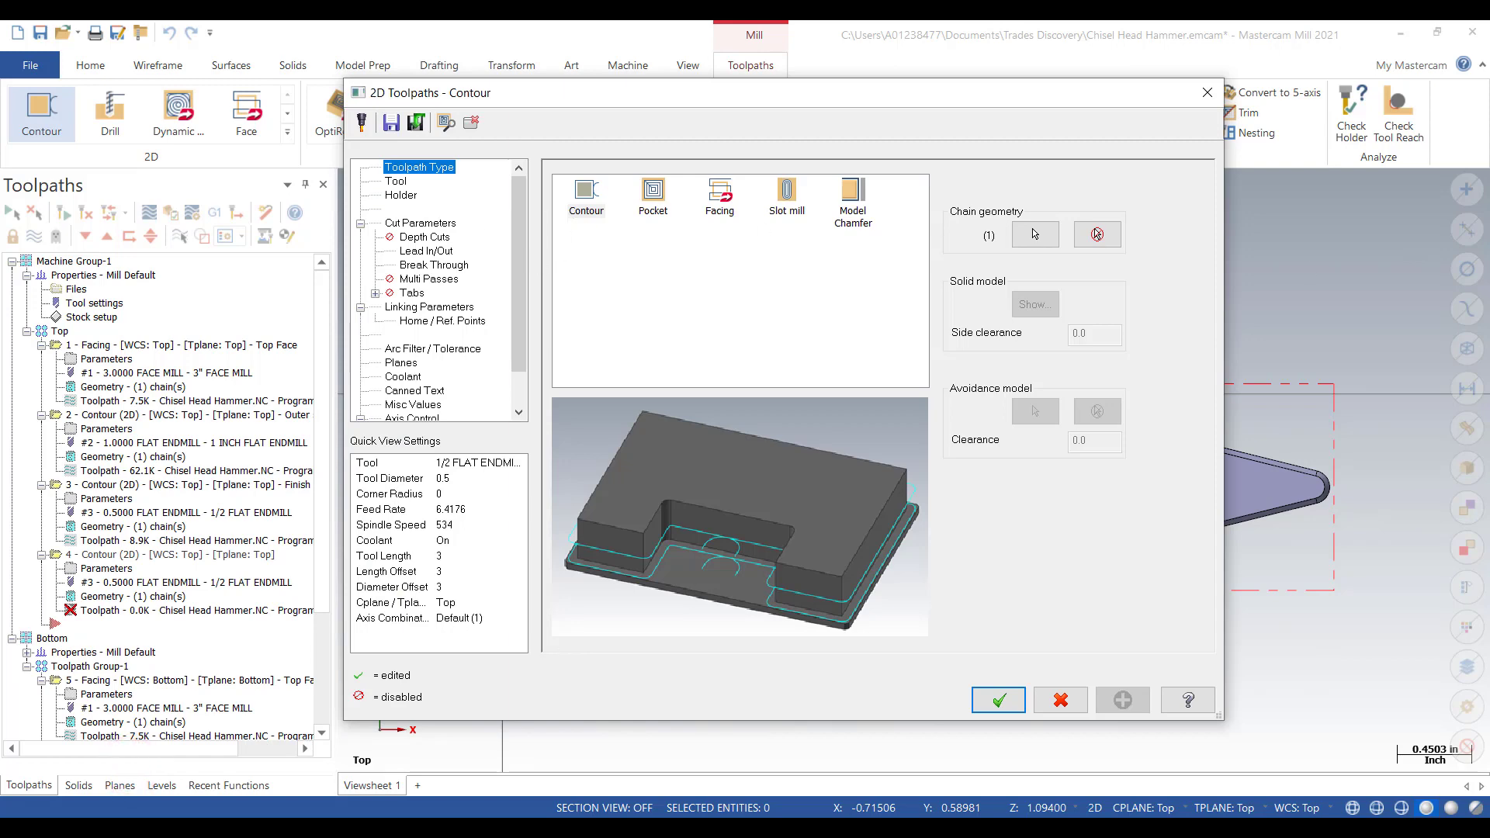
# - Filter the tool library to chamfer mills and choose the 1/2 chamfer mill for the new contour operation
pyautogui.click(395, 182)
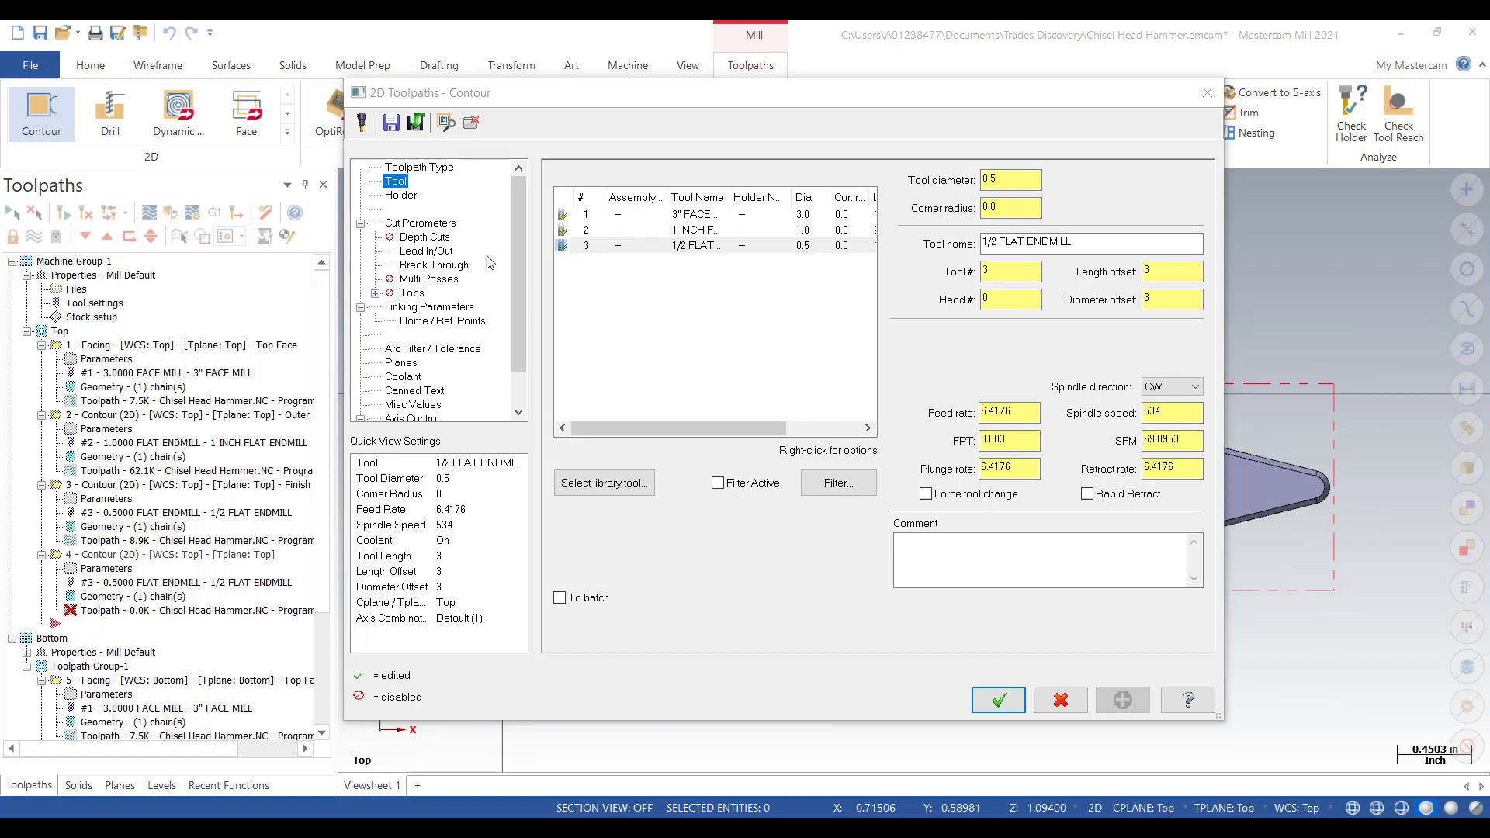
pyautogui.click(593, 484)
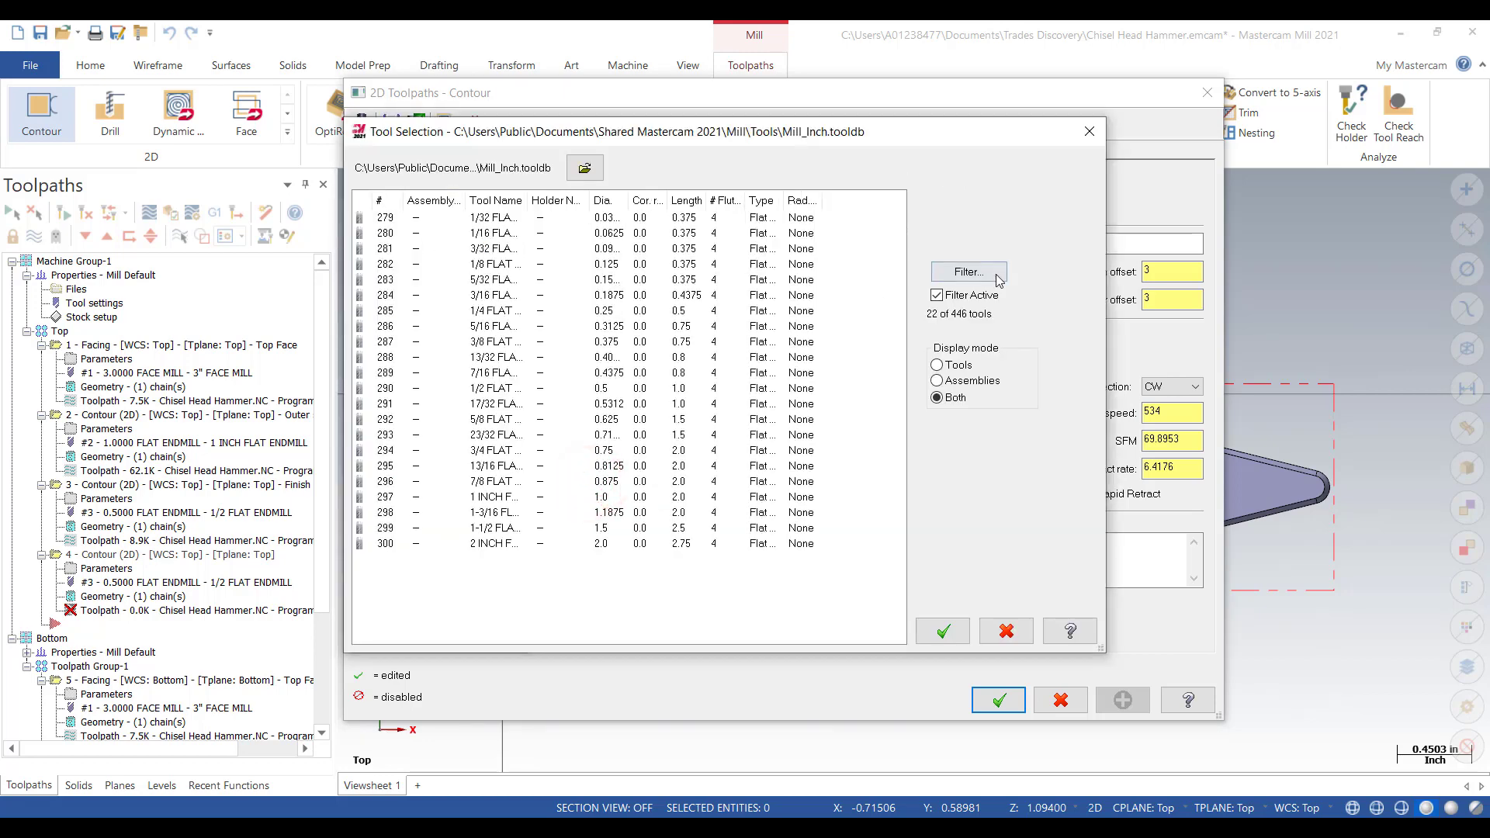
pyautogui.click(970, 273)
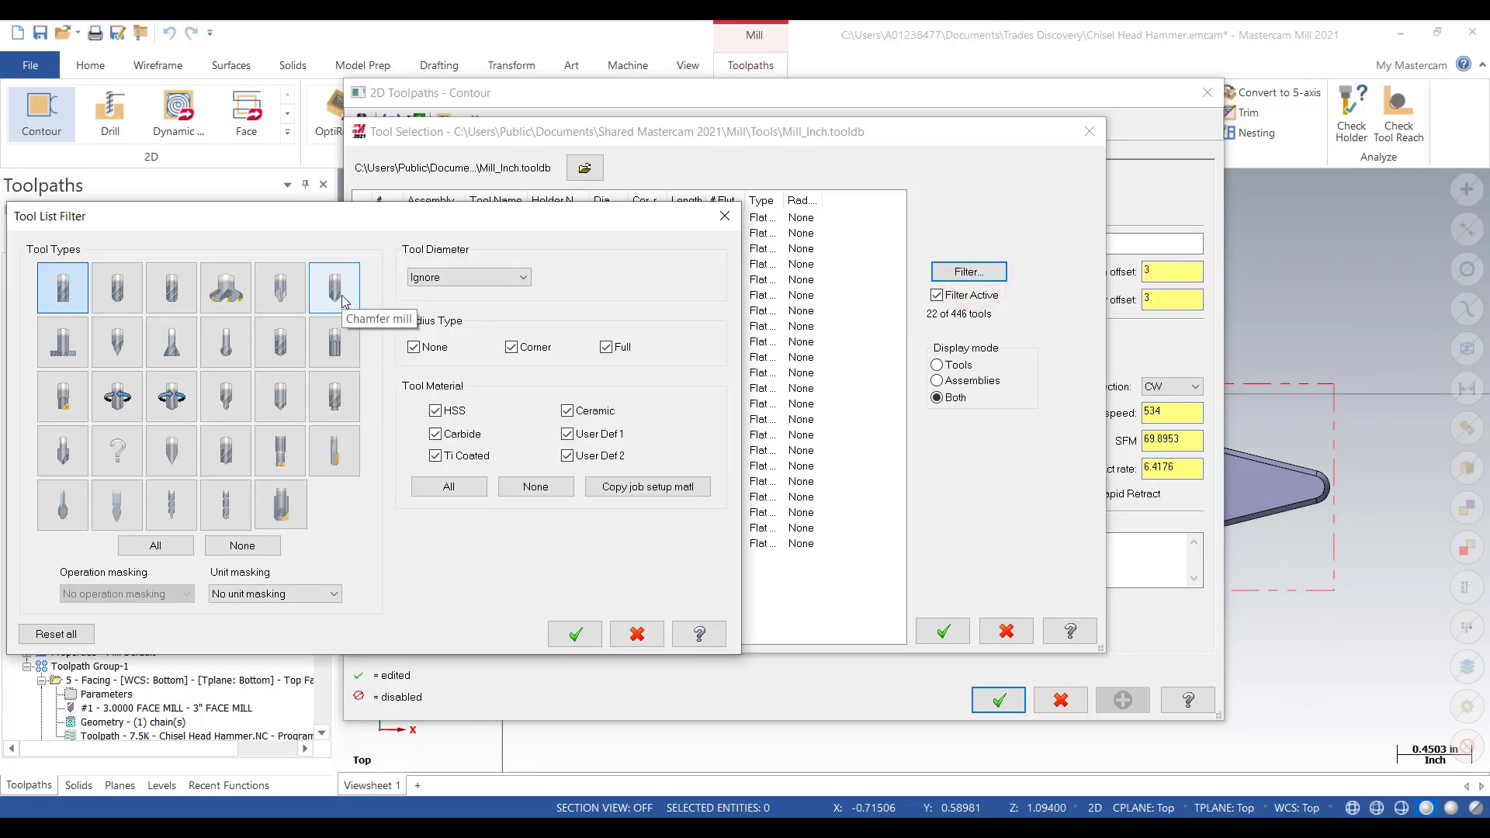
pyautogui.click(335, 289)
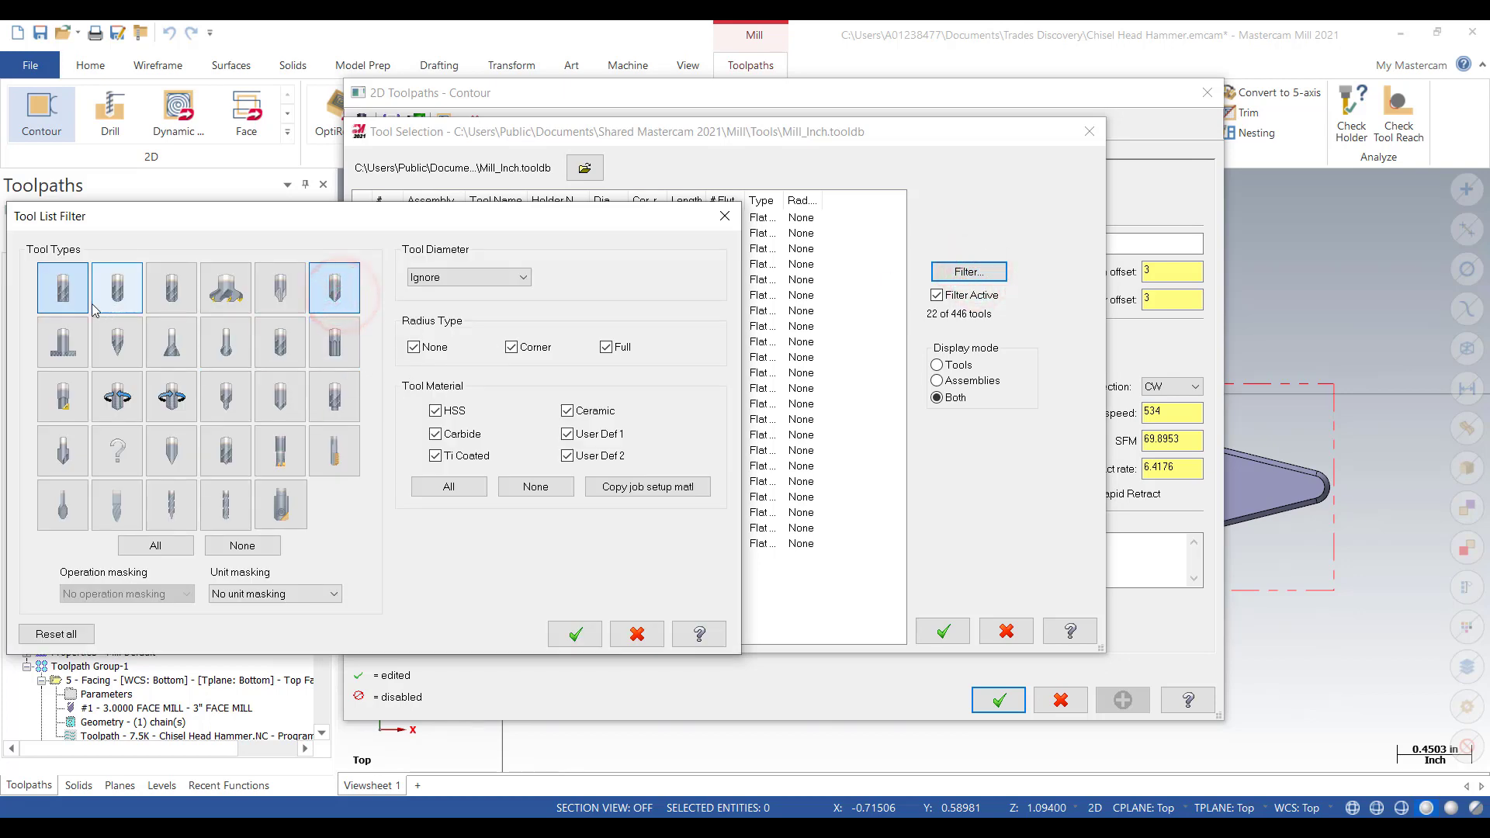
pyautogui.click(68, 292)
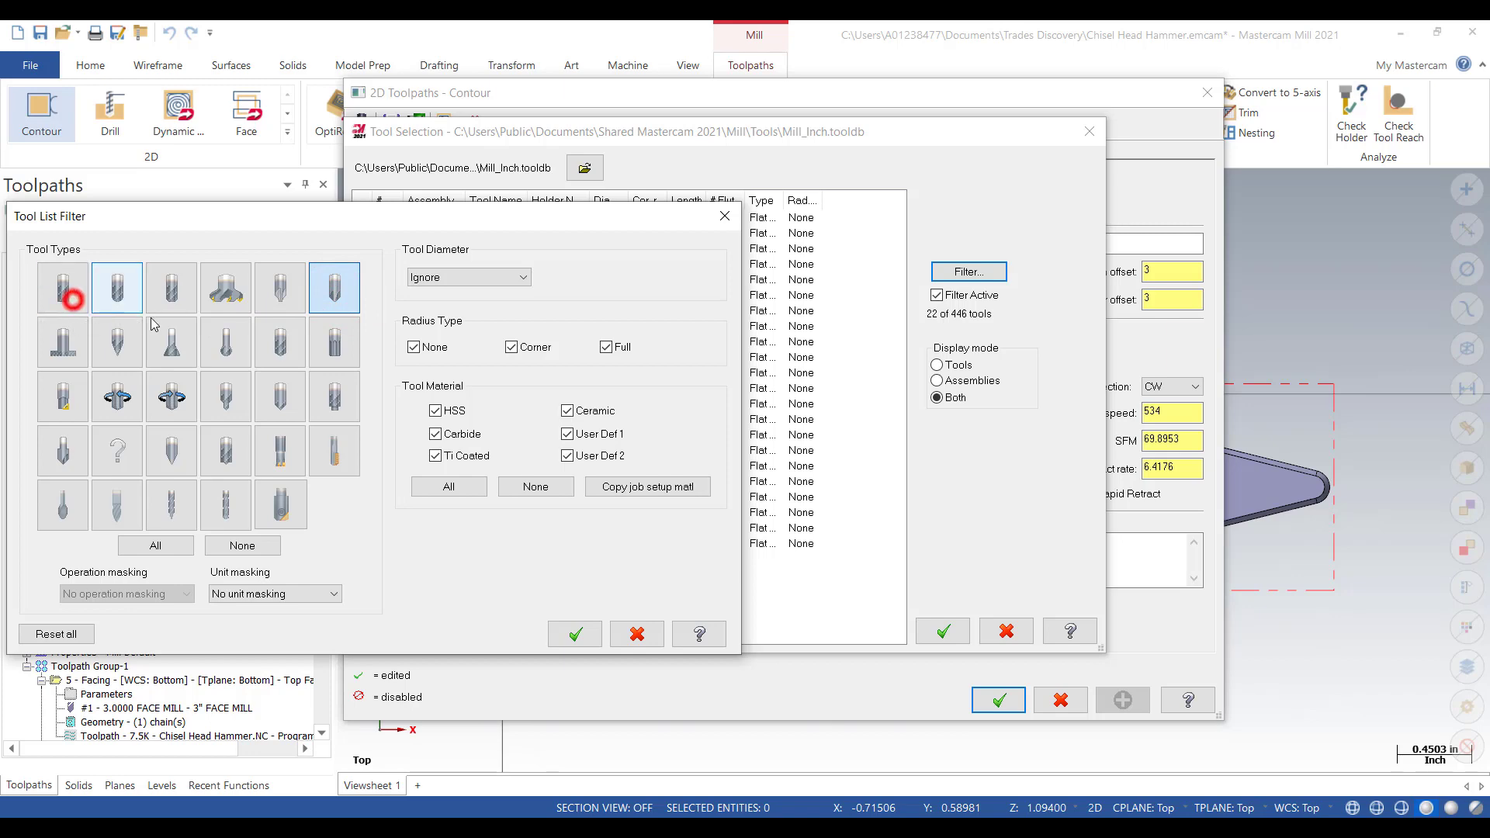
pyautogui.click(575, 634)
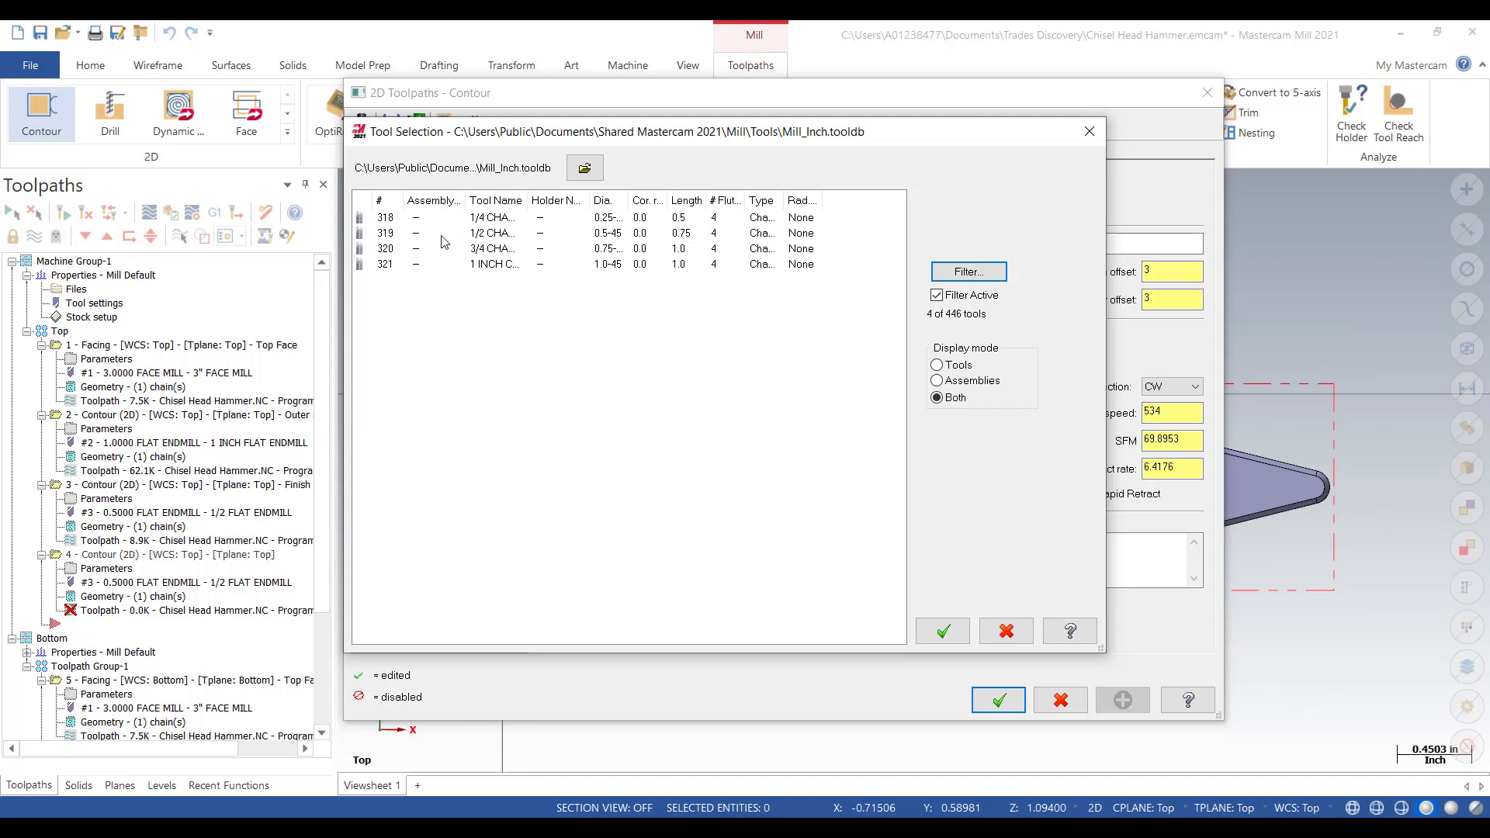
pyautogui.click(493, 234)
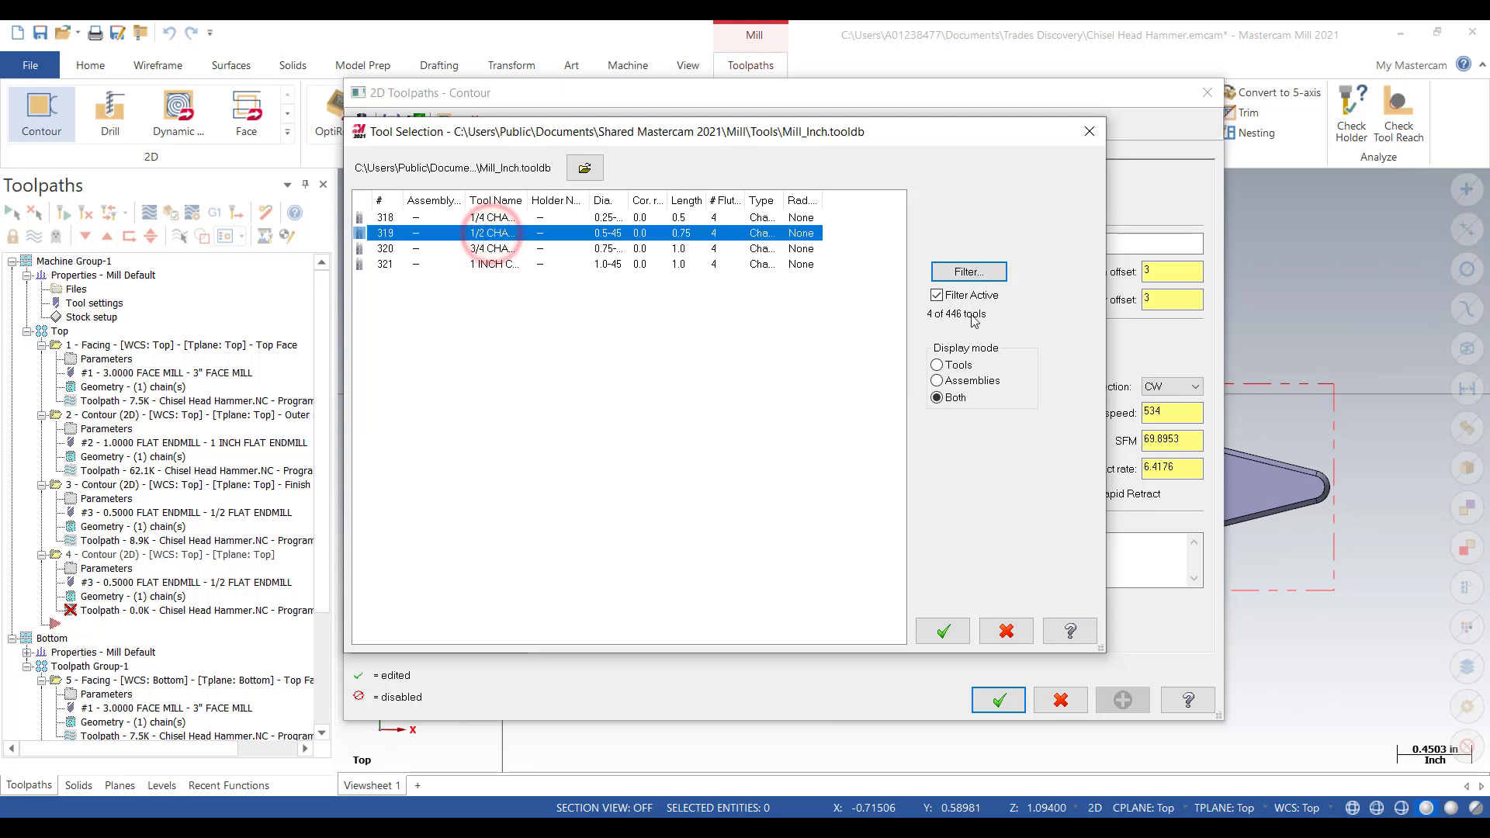
pyautogui.click(943, 632)
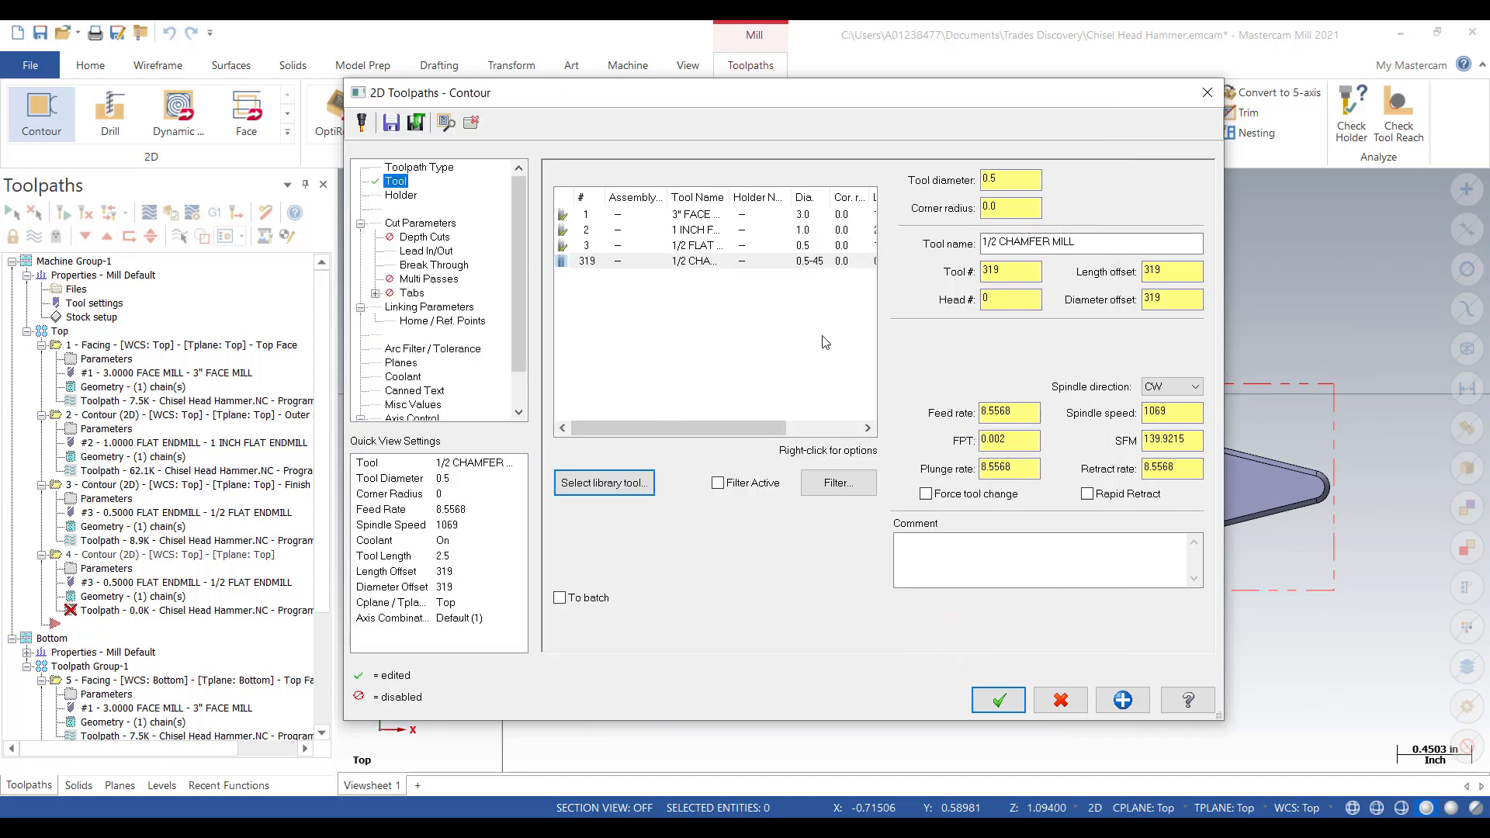
# - Set the chamfer mill's tool number, length offset and diameter offset to 4, and comment the operation "Top Chamfer"
pyautogui.click(1009, 268)
pyautogui.doubleClick(1008, 268)
pyautogui.write('4')
pyautogui.click(1164, 301)
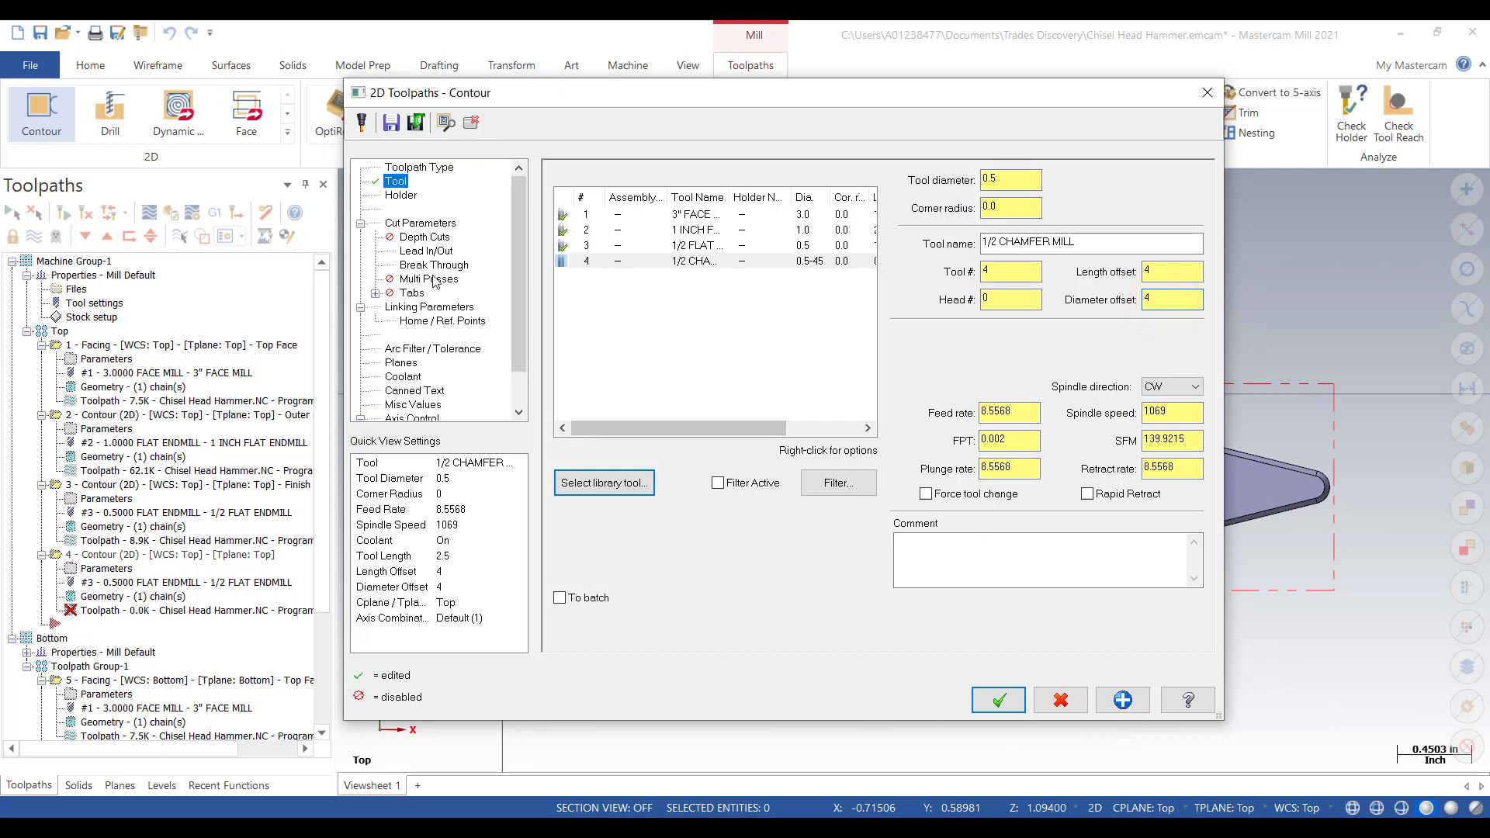
pyautogui.click(909, 548)
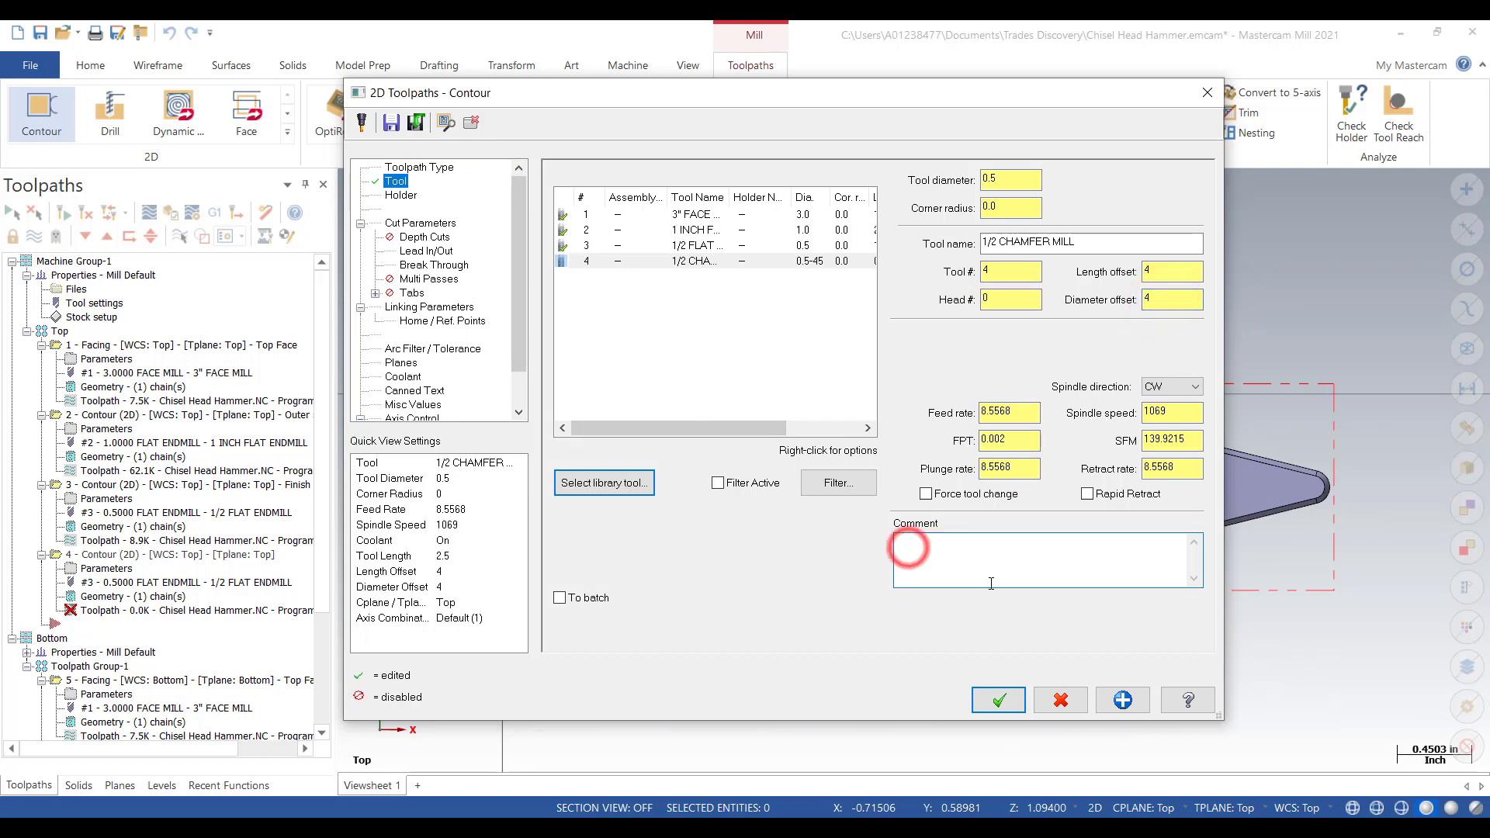
pyautogui.write('Top Chamfer')
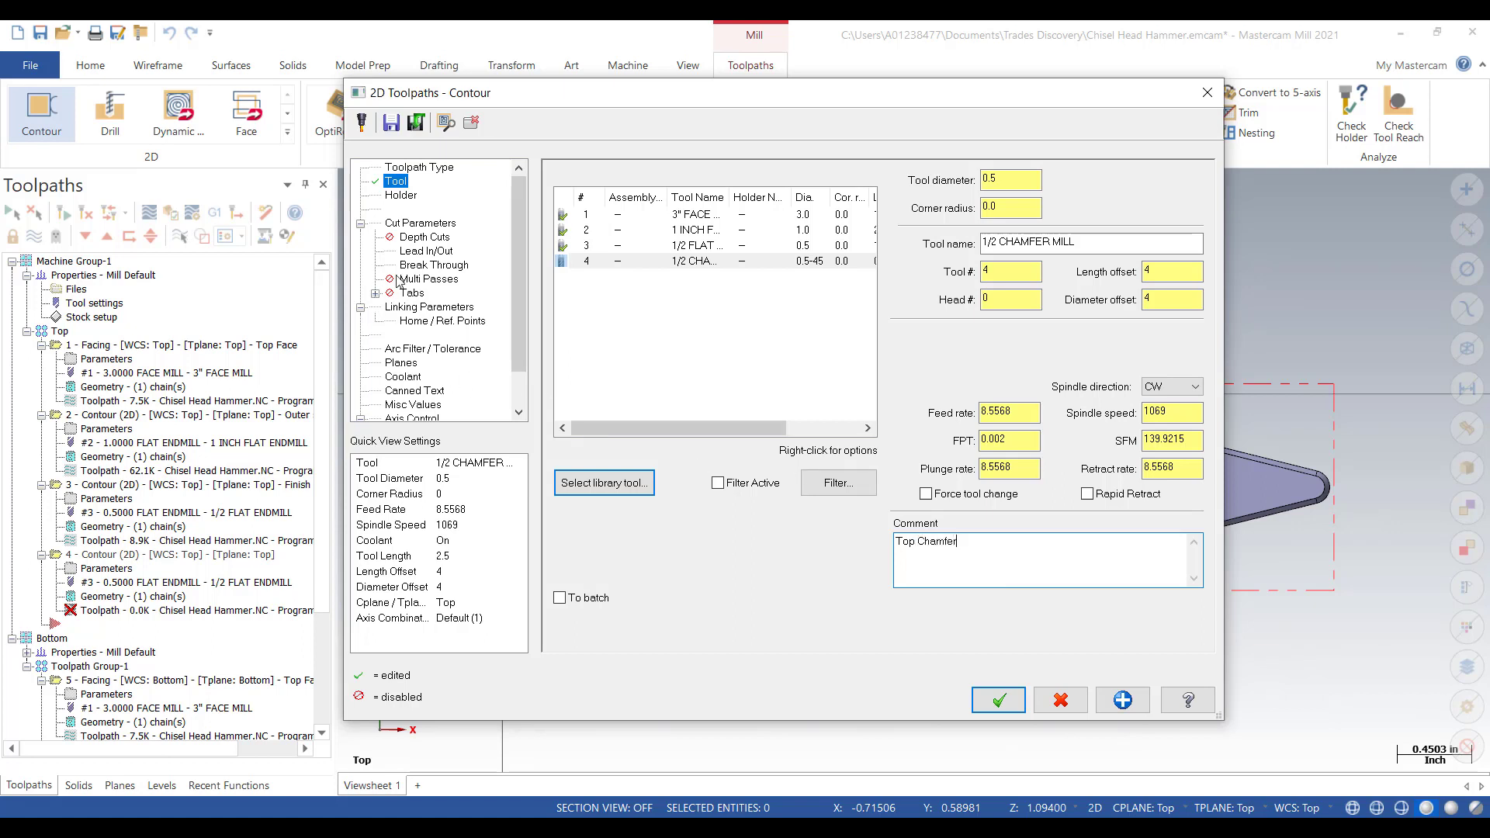
# - Set the contour type to 2D chamfer with a chamfer width of 0.031 and a bottom offset of 0.05
pyautogui.click(419, 223)
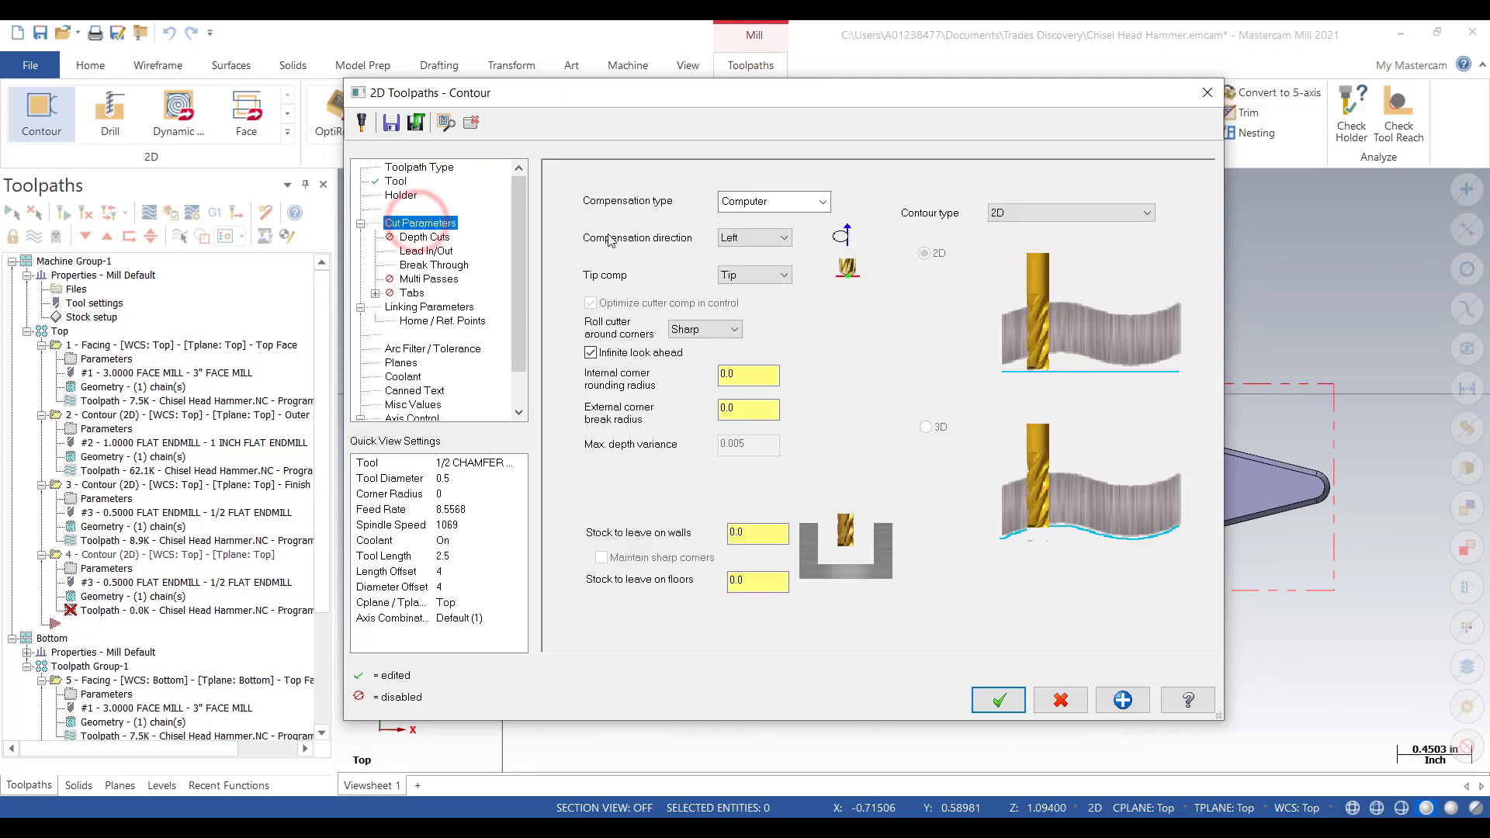
pyautogui.click(1132, 217)
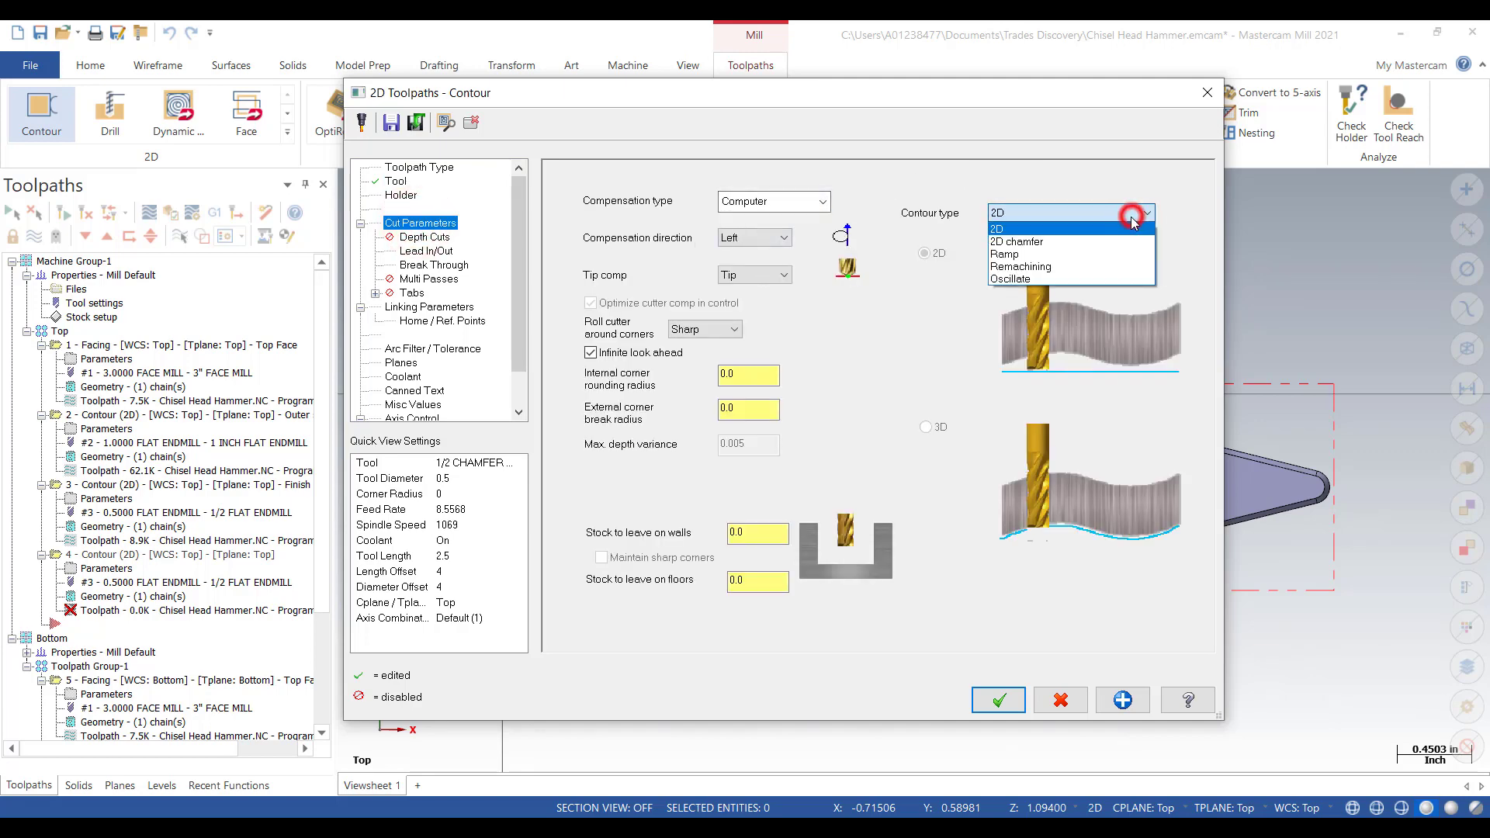
pyautogui.click(1029, 242)
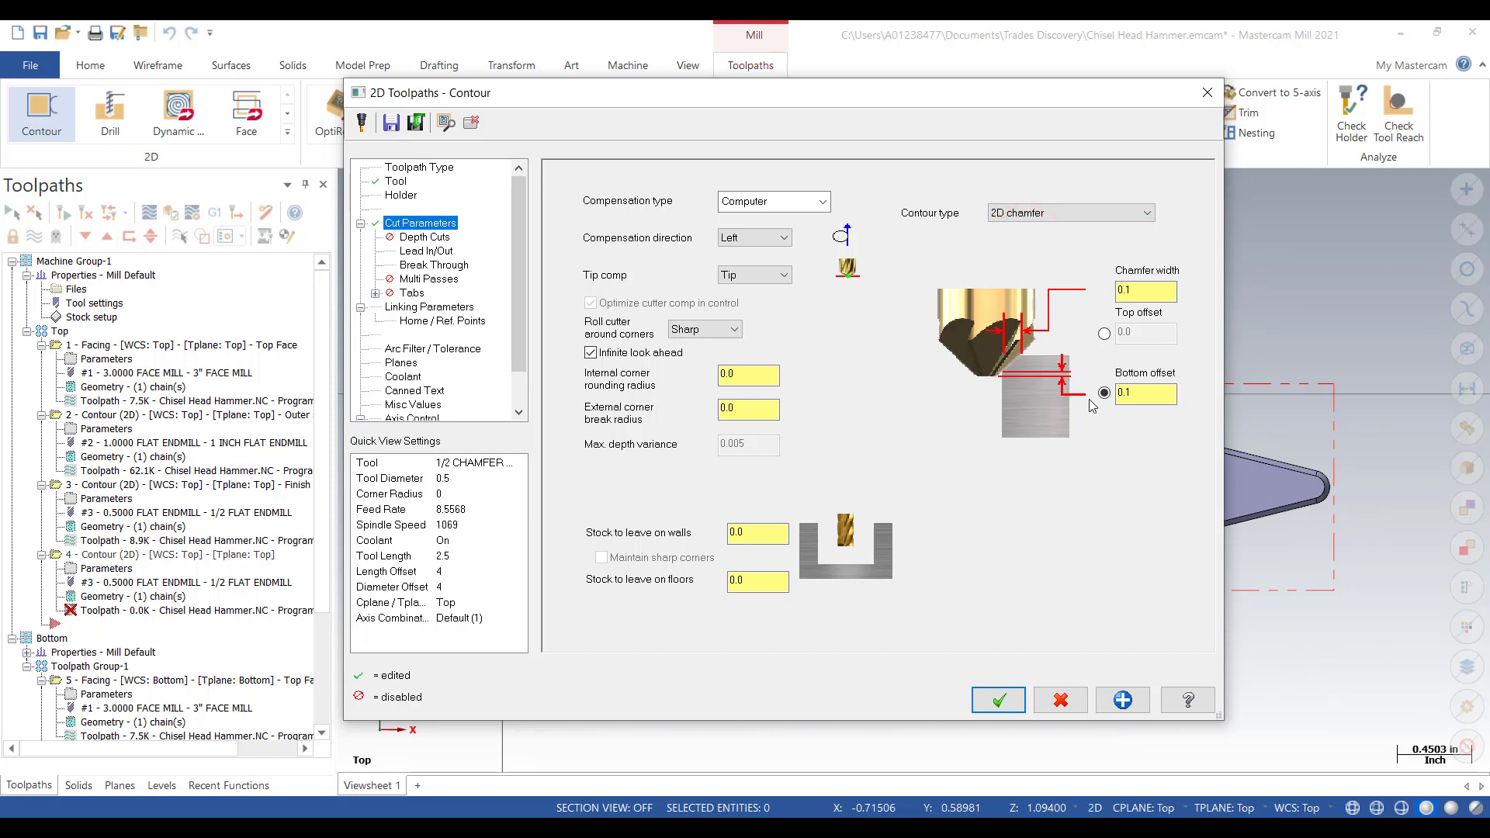
pyautogui.click(1144, 395)
pyautogui.click(1141, 292)
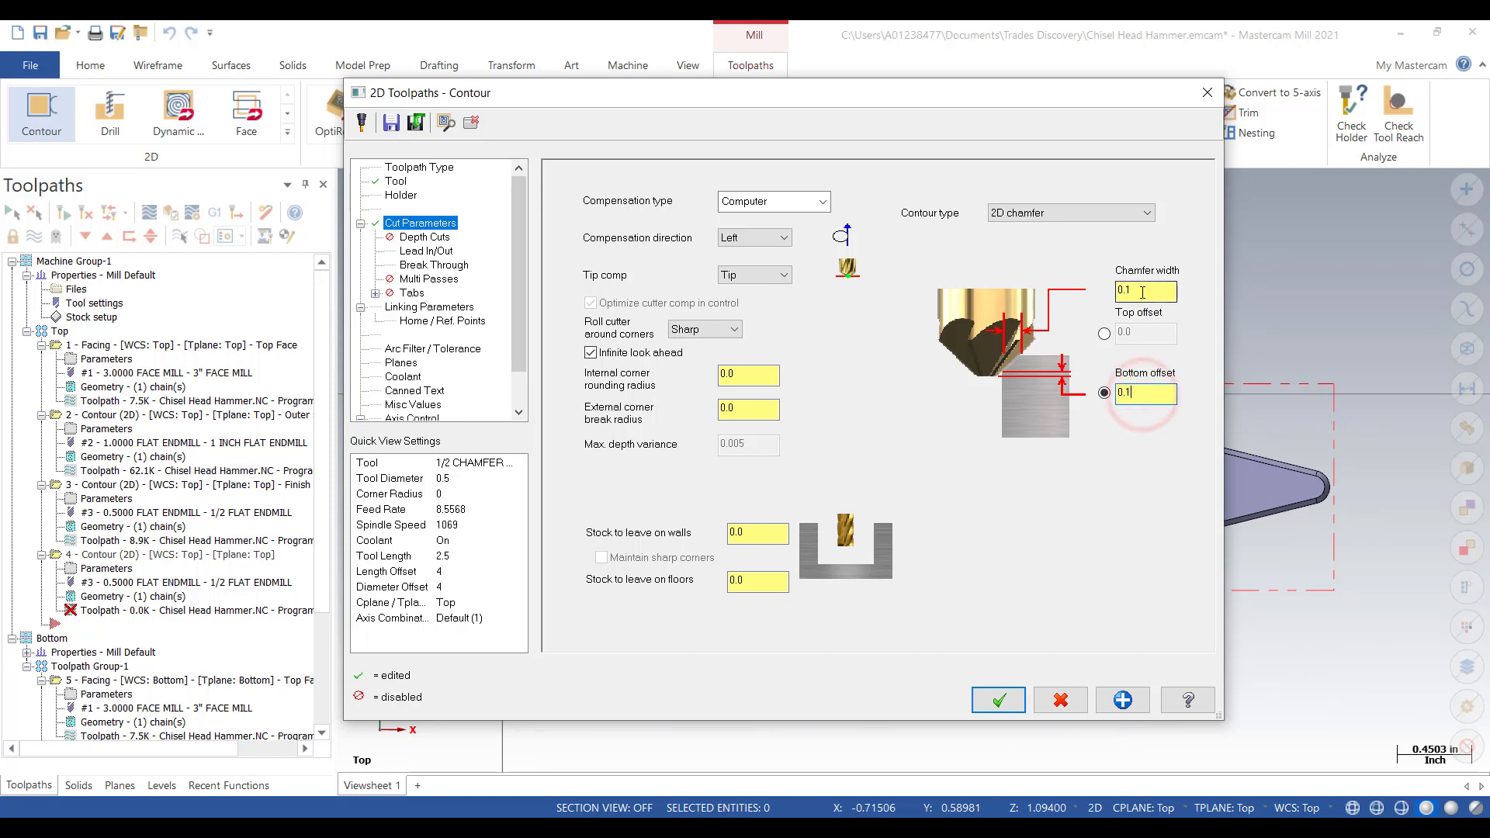
pyautogui.doubleClick(1144, 397)
pyautogui.doubleClick(1139, 291)
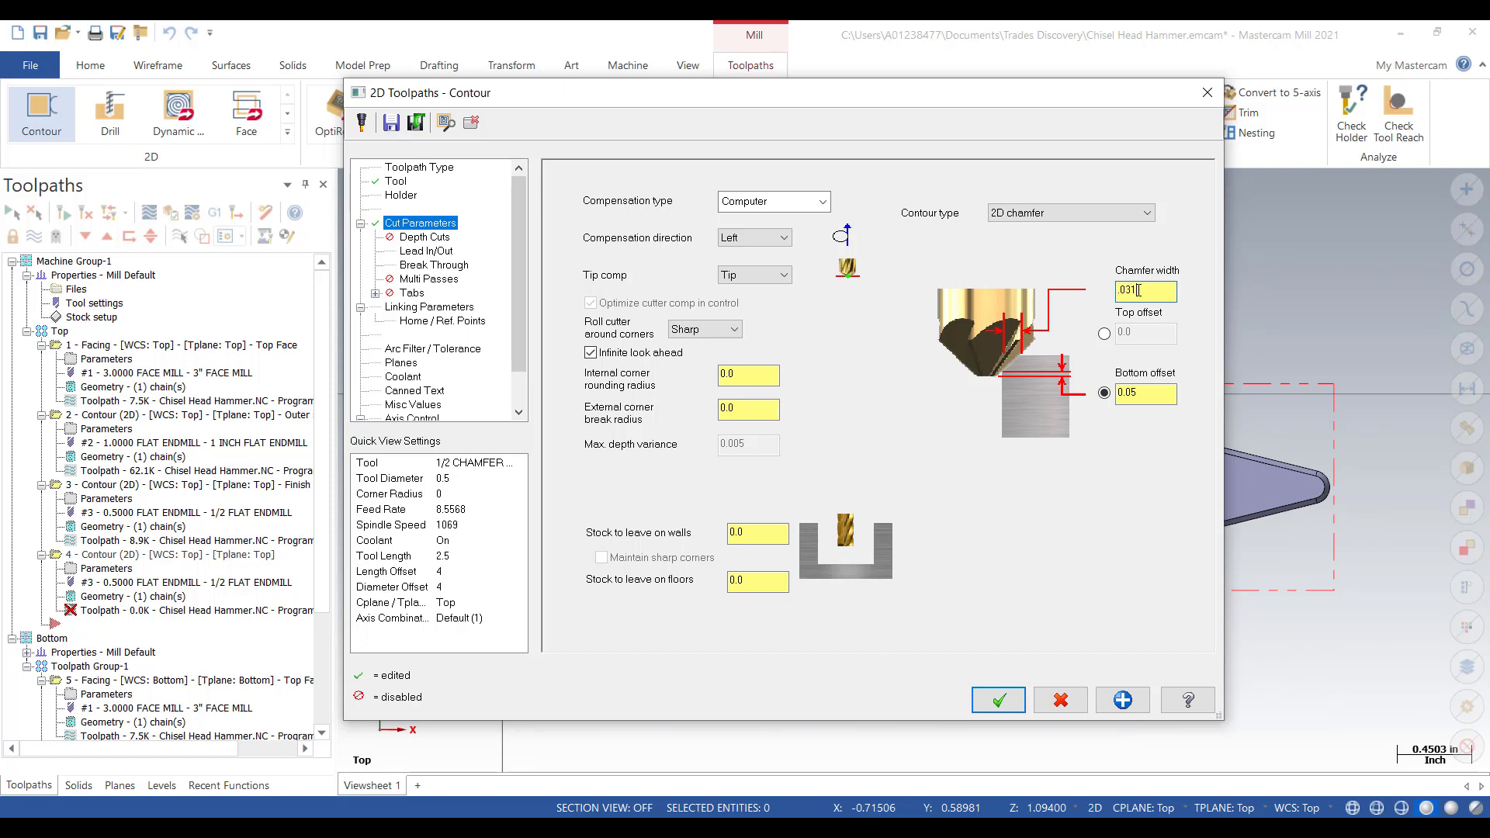
pyautogui.write('031')
# - Check the chamfer operation's lead in/out settings and turn off Break Through
pyautogui.click(420, 252)
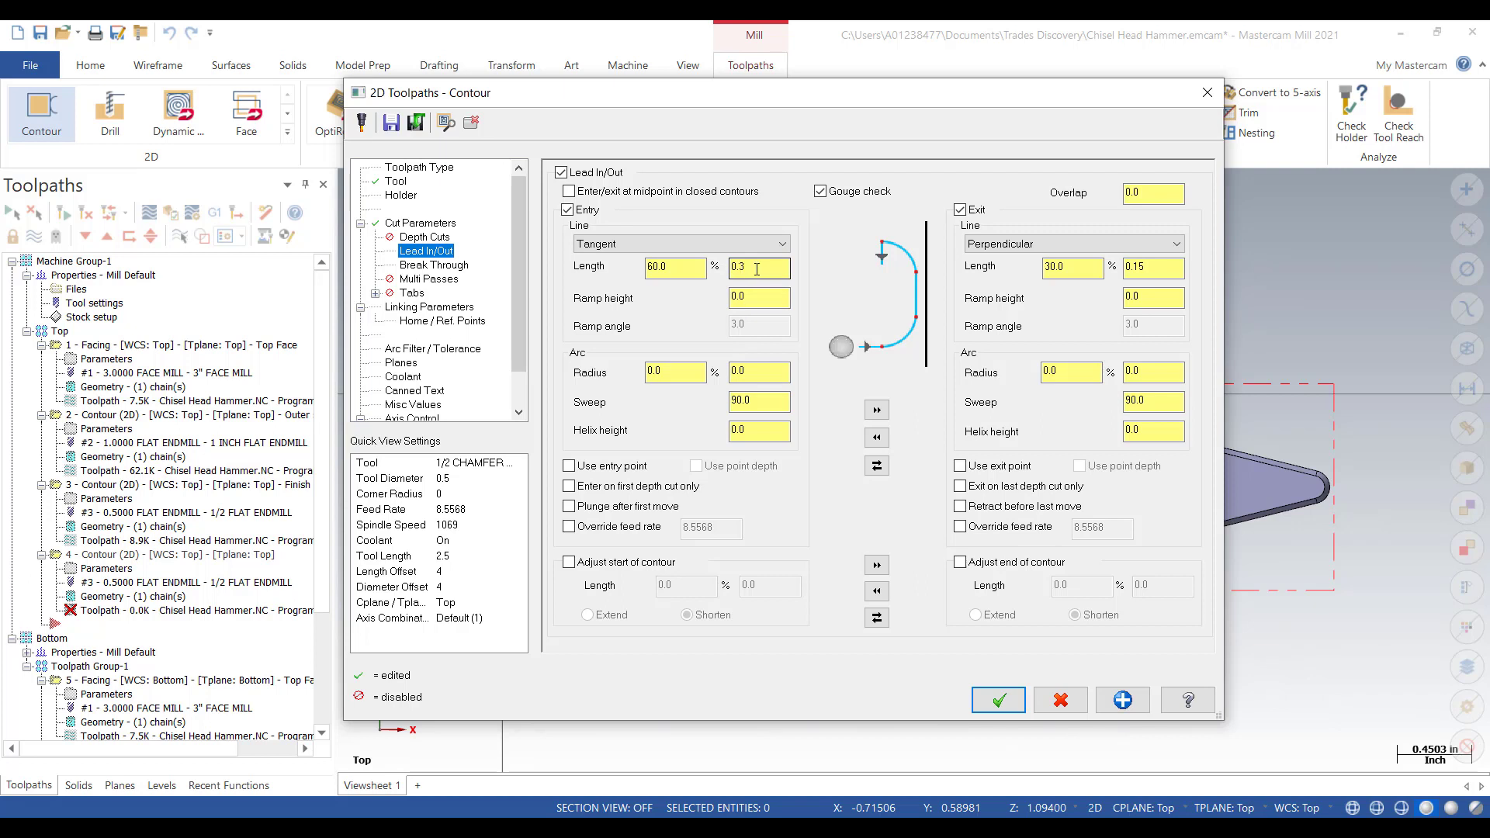
pyautogui.click(428, 266)
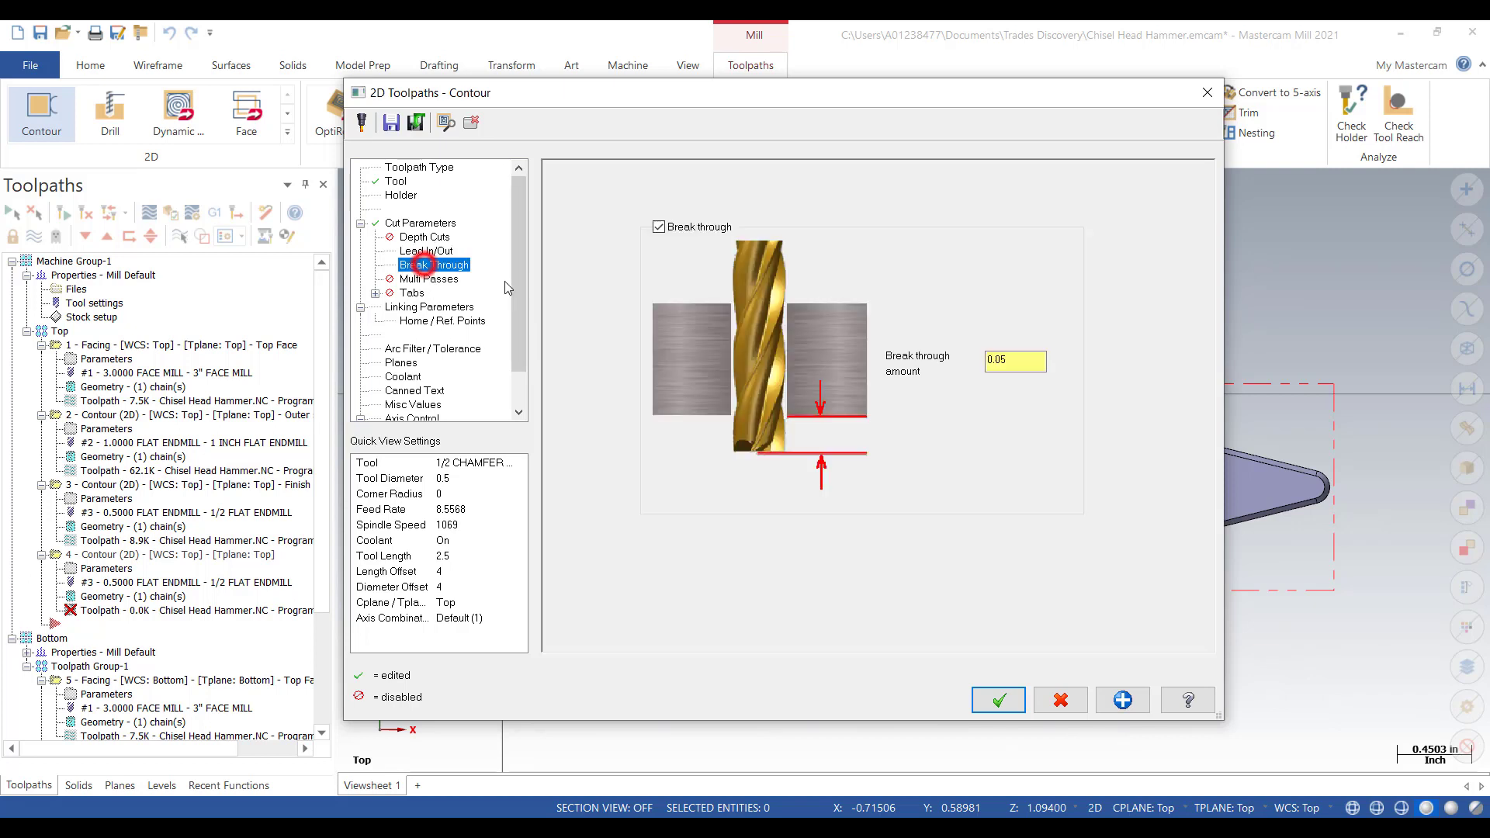
pyautogui.click(658, 229)
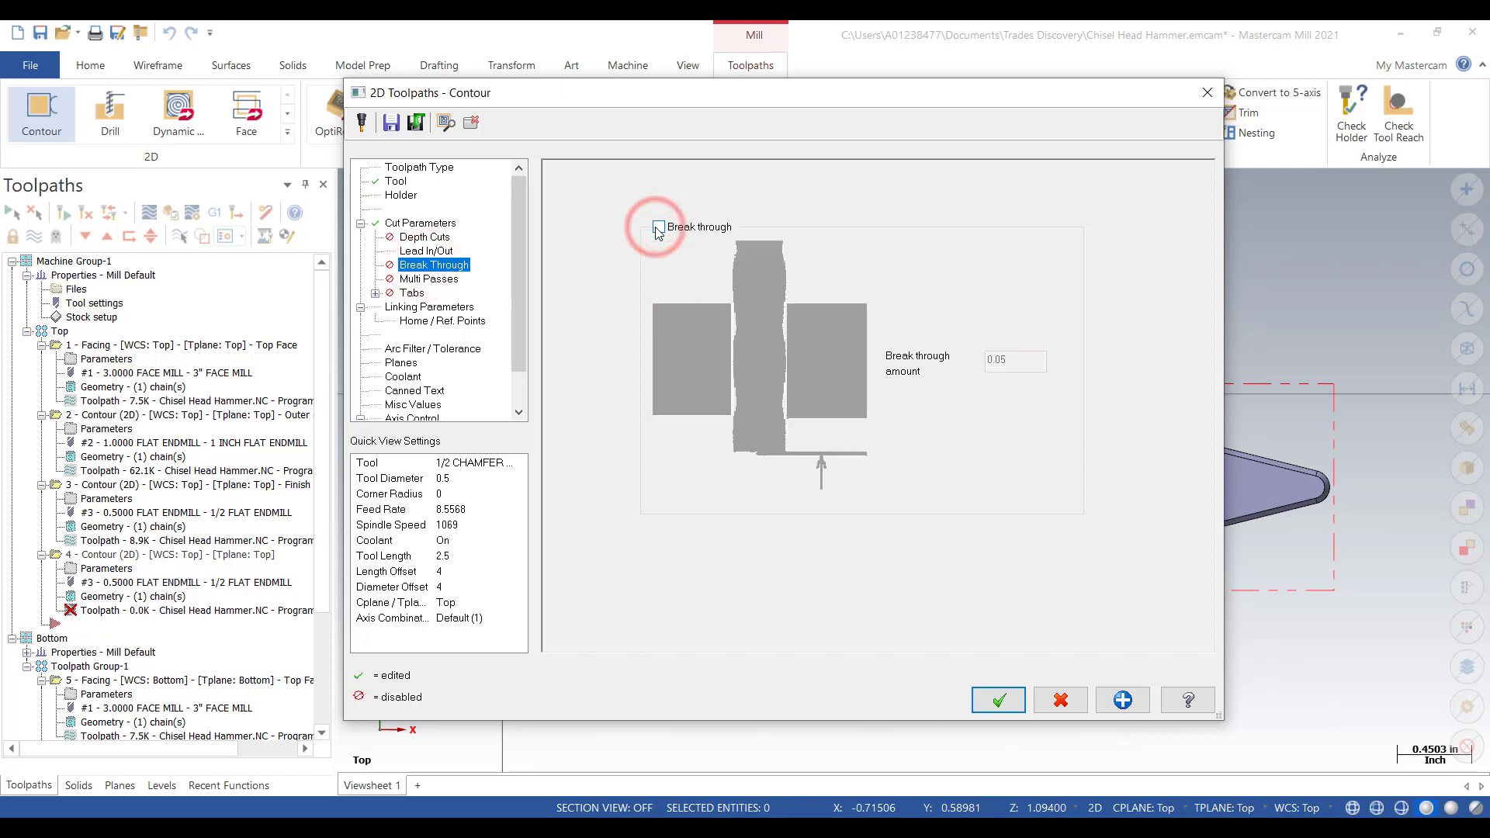
# - Set the chamfer operation's absolute depth to 0 and accept the parameters to generate the toolpath
pyautogui.click(428, 307)
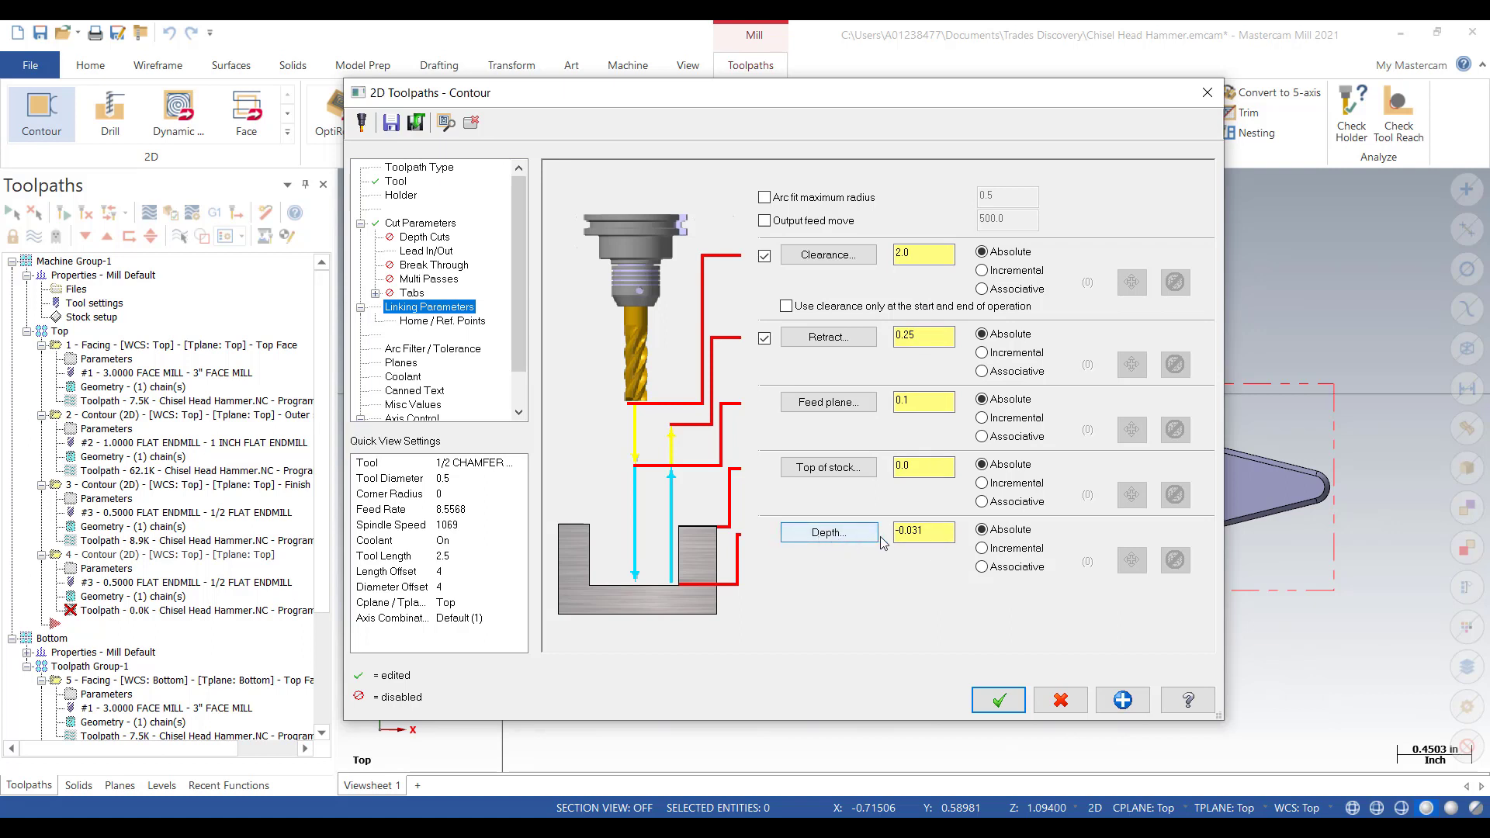
pyautogui.doubleClick(928, 529)
pyautogui.write('0')
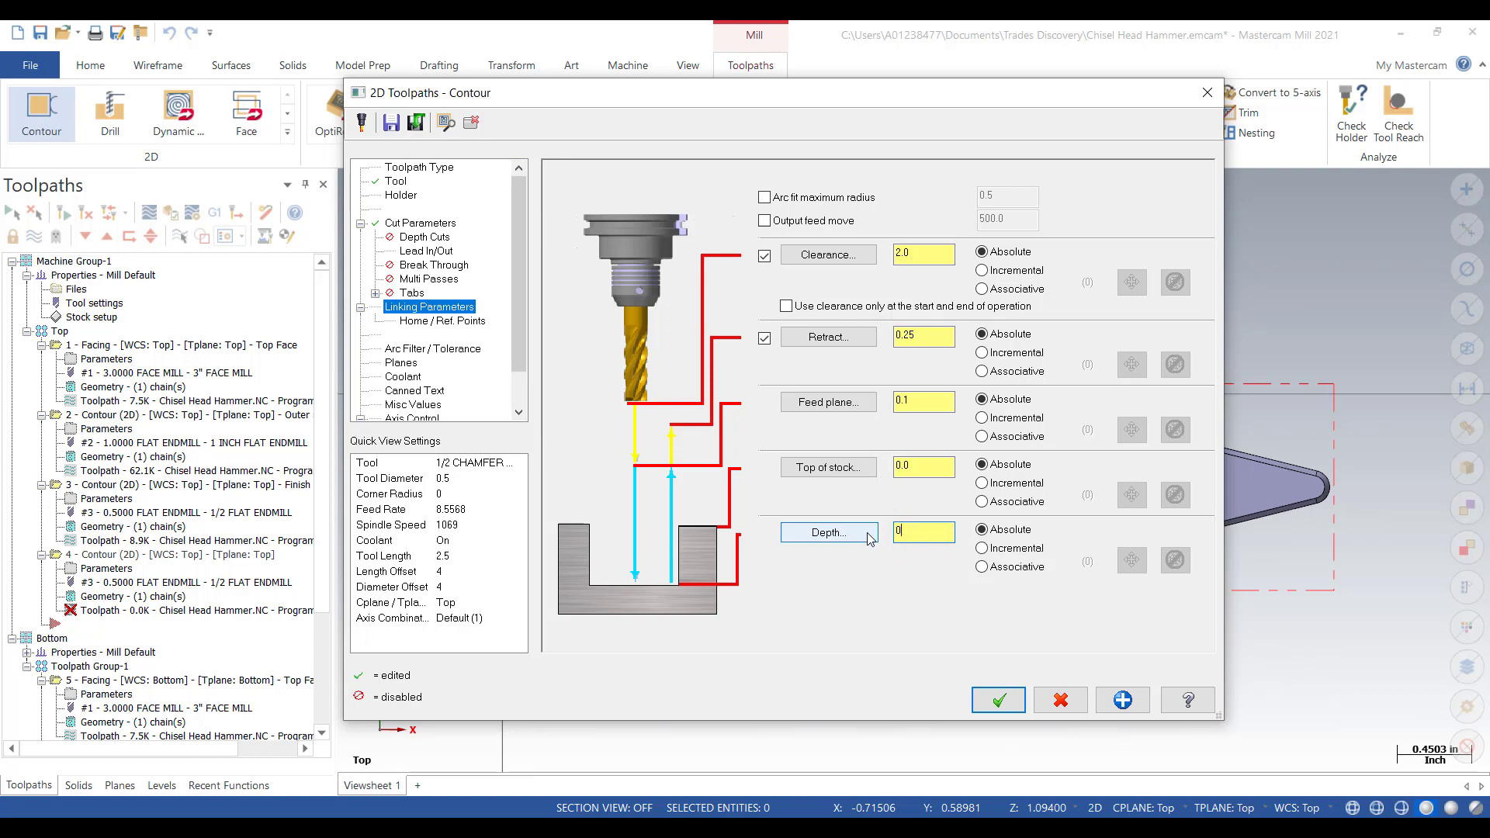
pyautogui.click(923, 463)
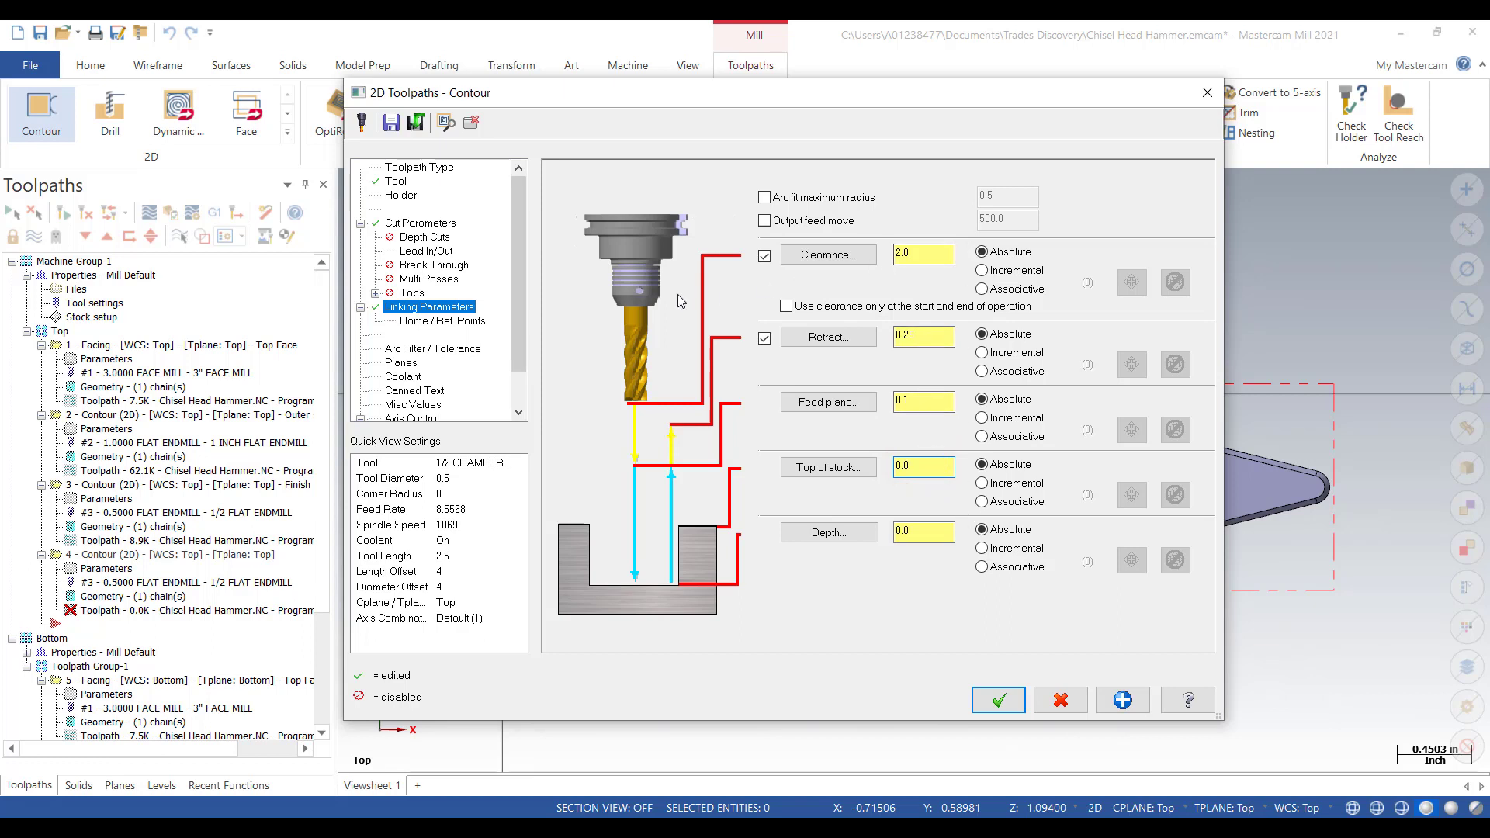
pyautogui.click(999, 700)
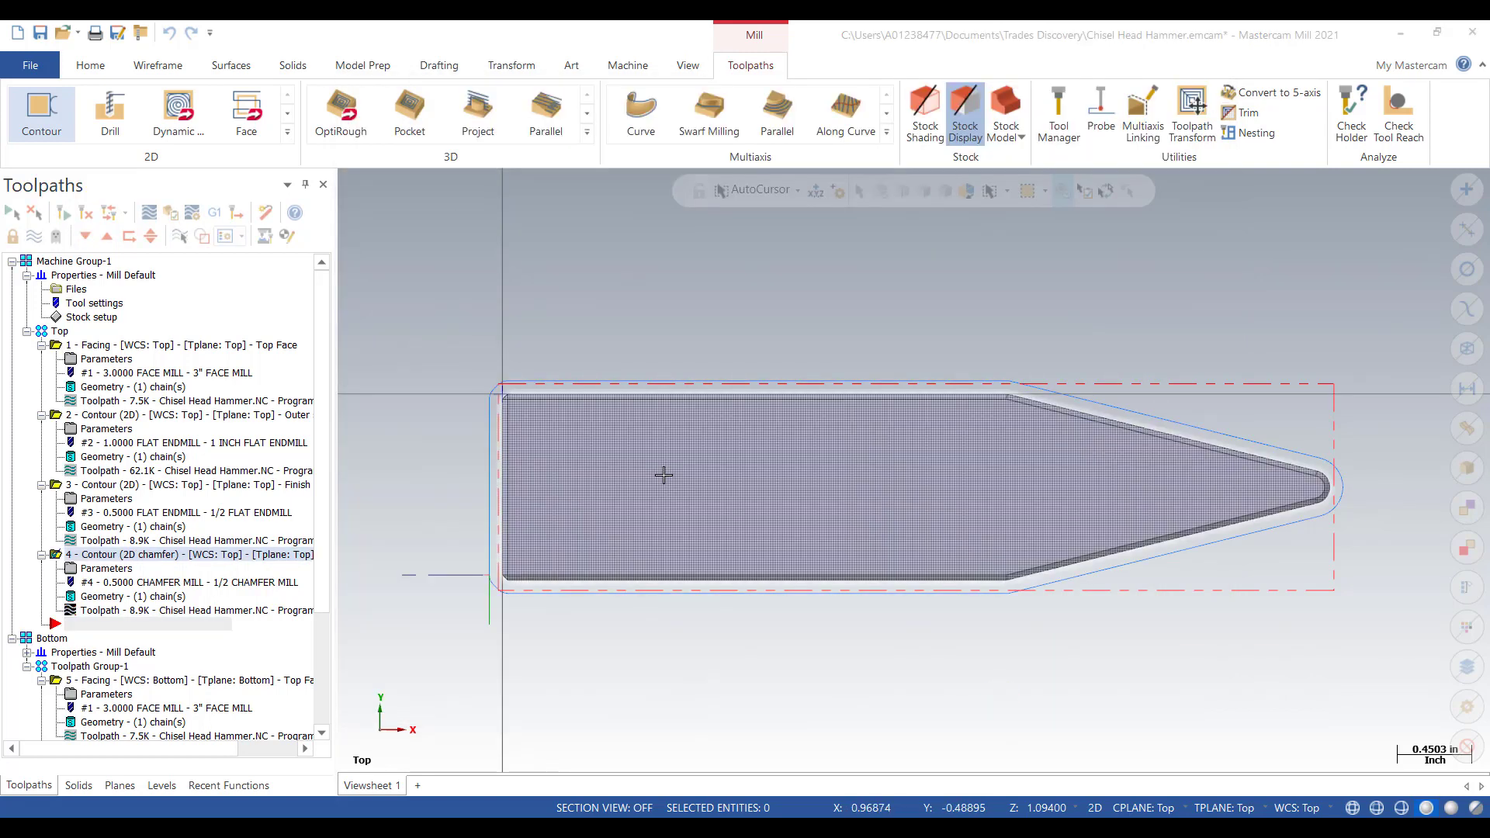
# - Backplot the first moves of the Top chamfer operation and examine the chamfer mill against the part's top edge in front view
pyautogui.rightClick(1013, 298)
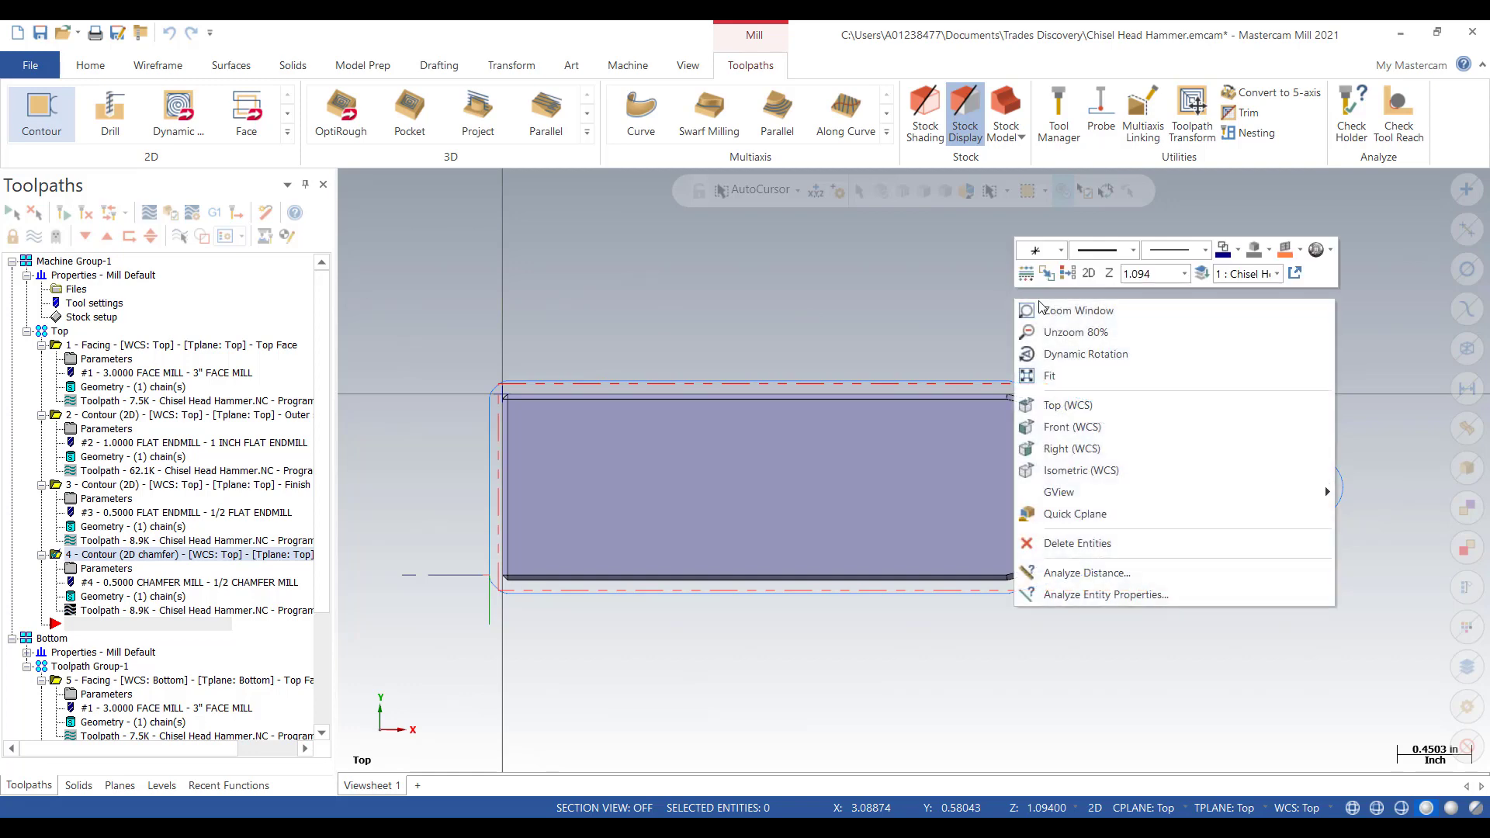
pyautogui.click(1073, 471)
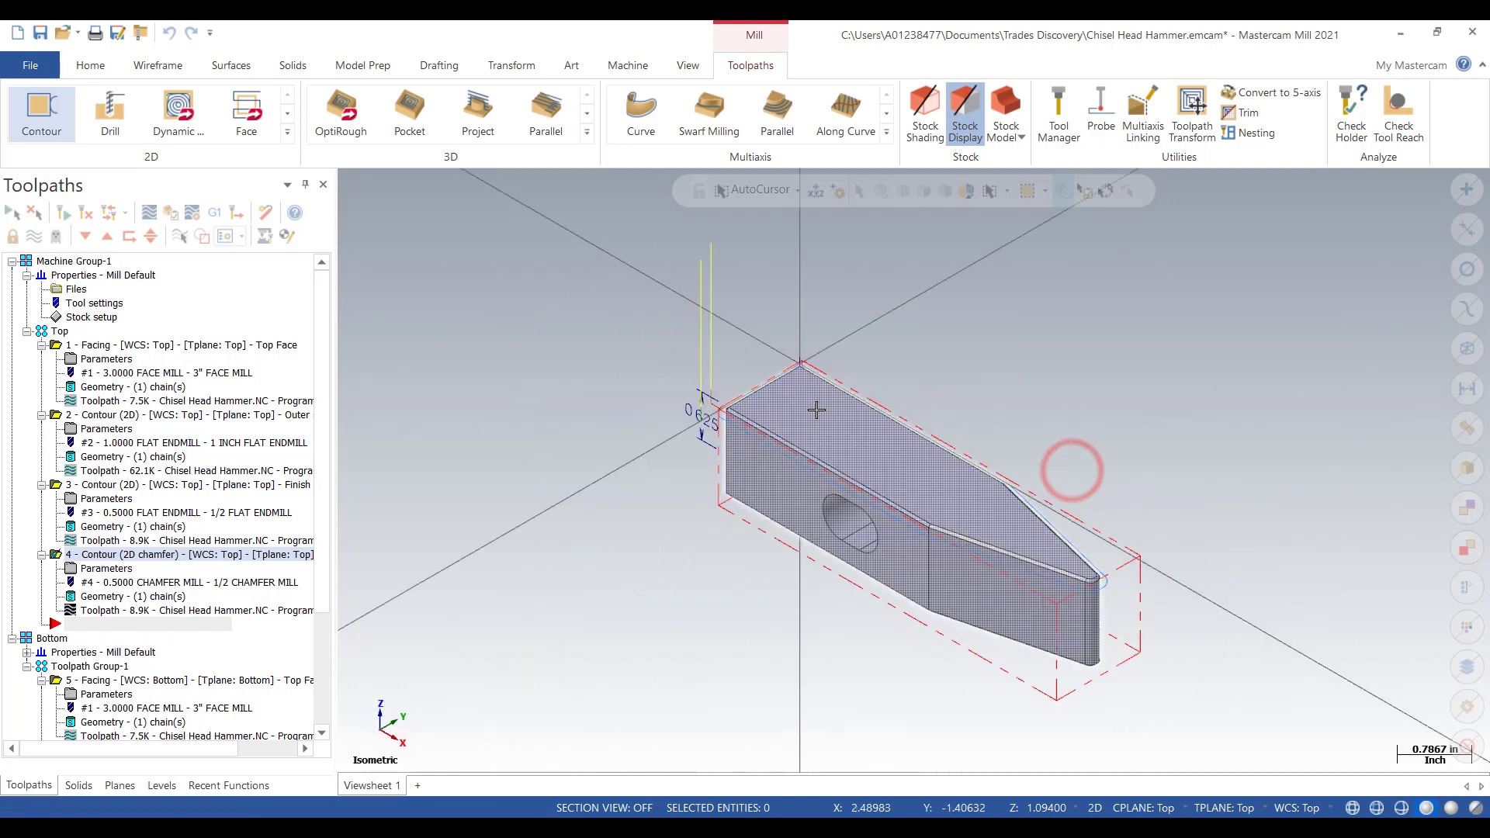
pyautogui.scroll(2, 747, 378)
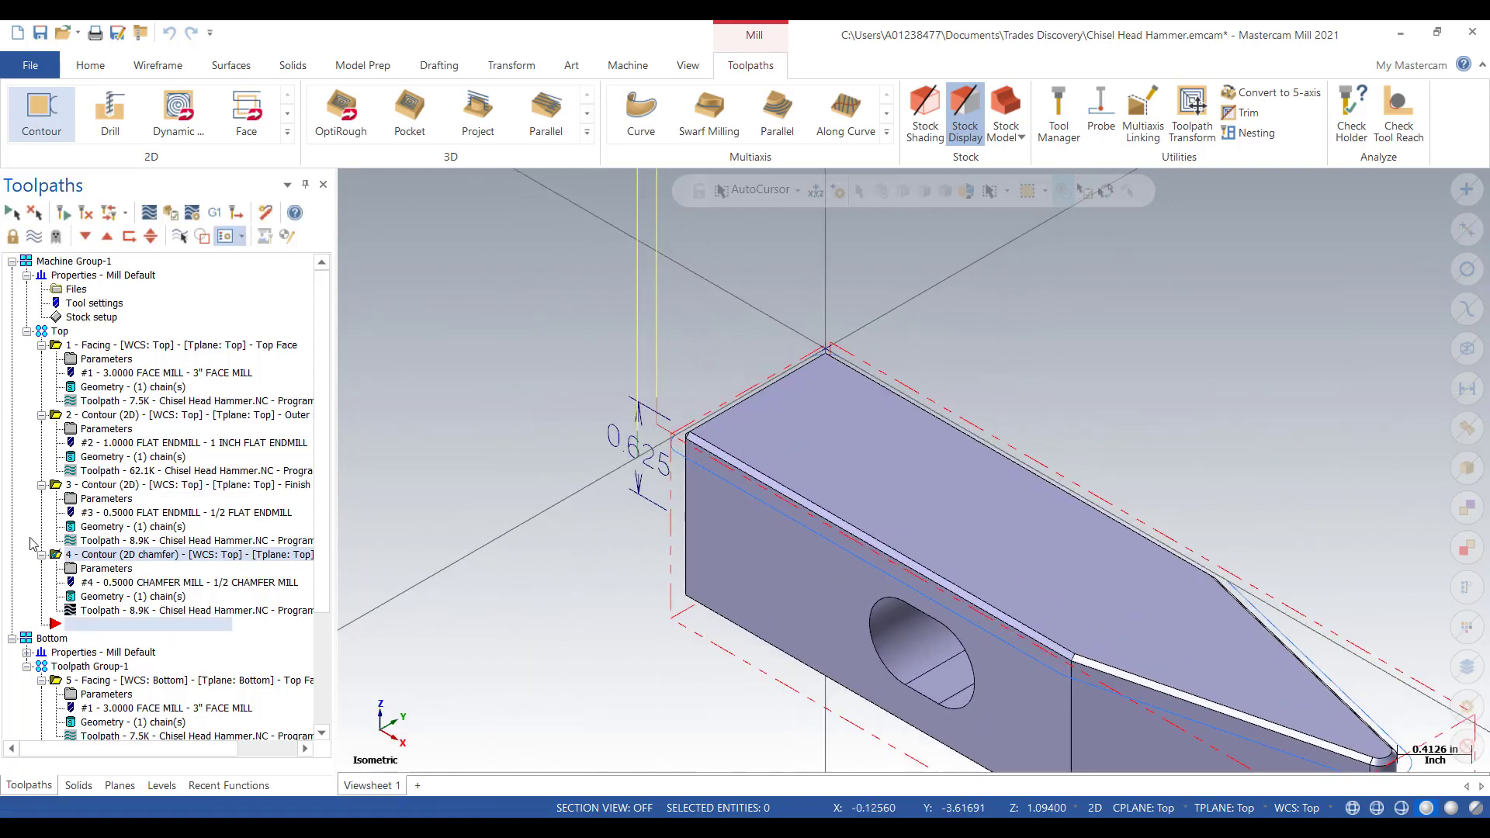
pyautogui.click(150, 215)
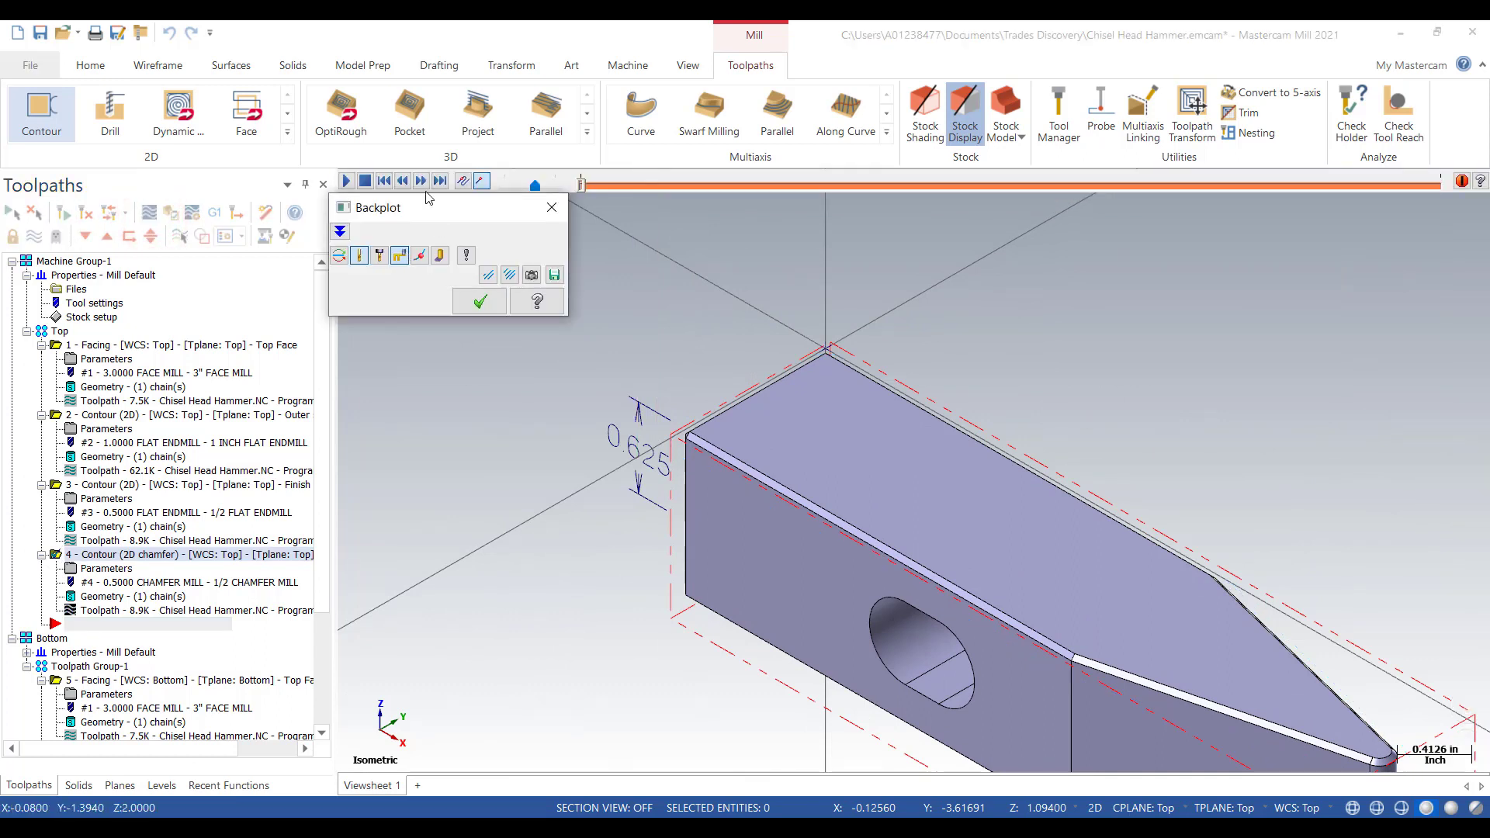
pyautogui.click(420, 182)
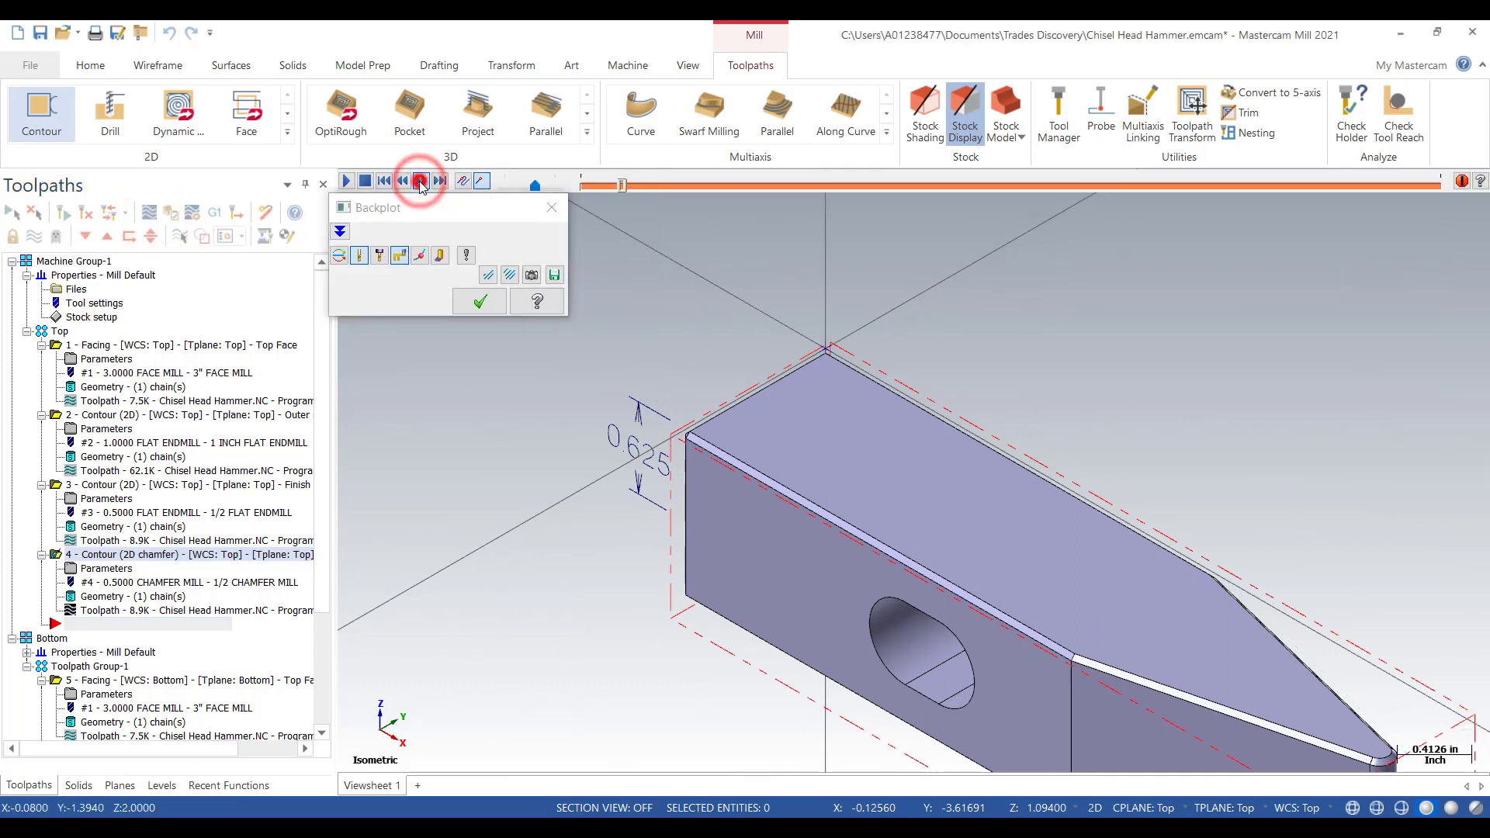
pyautogui.click(420, 181)
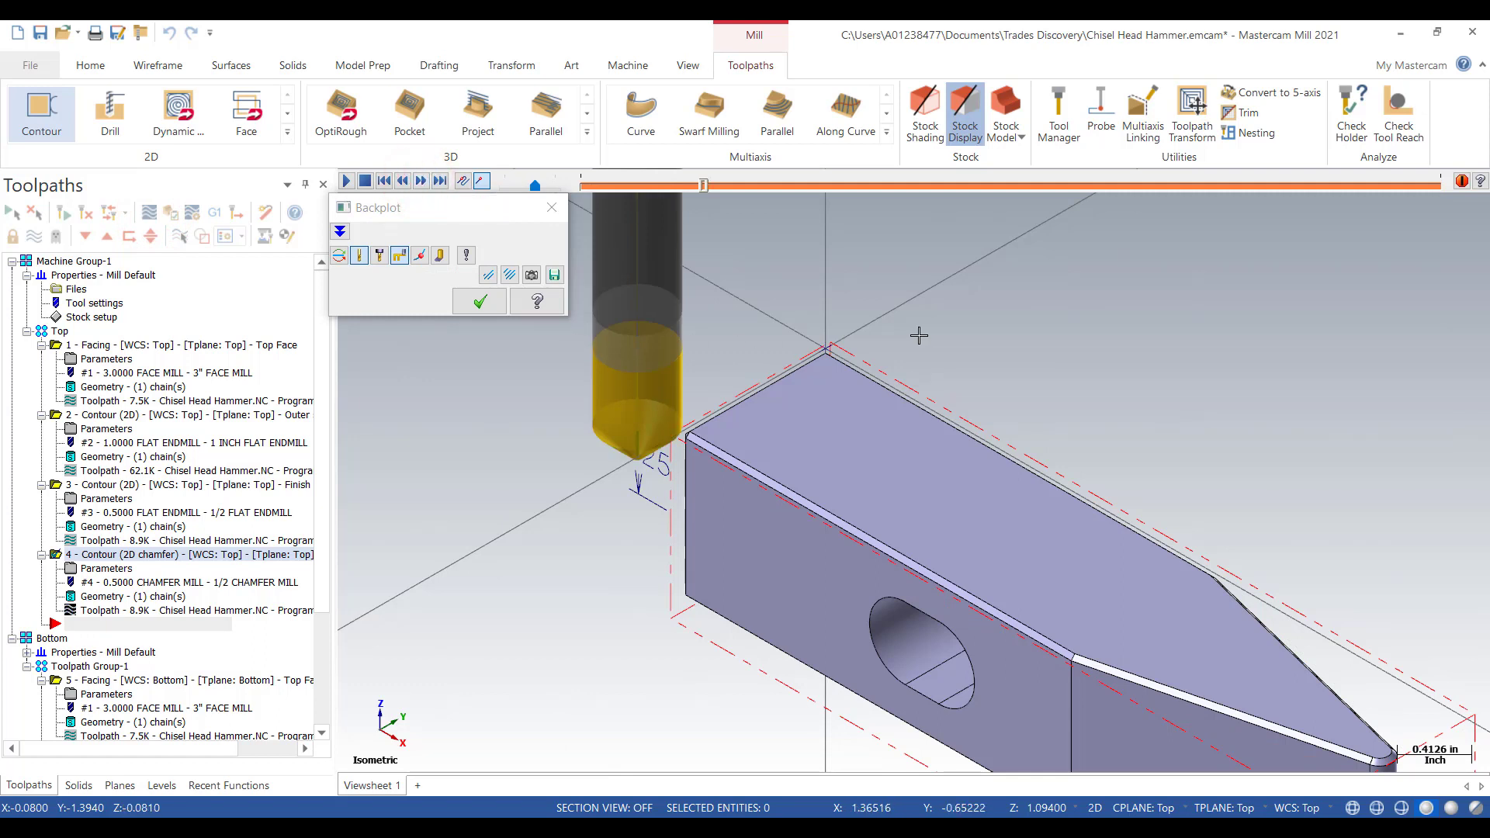
pyautogui.rightClick(936, 320)
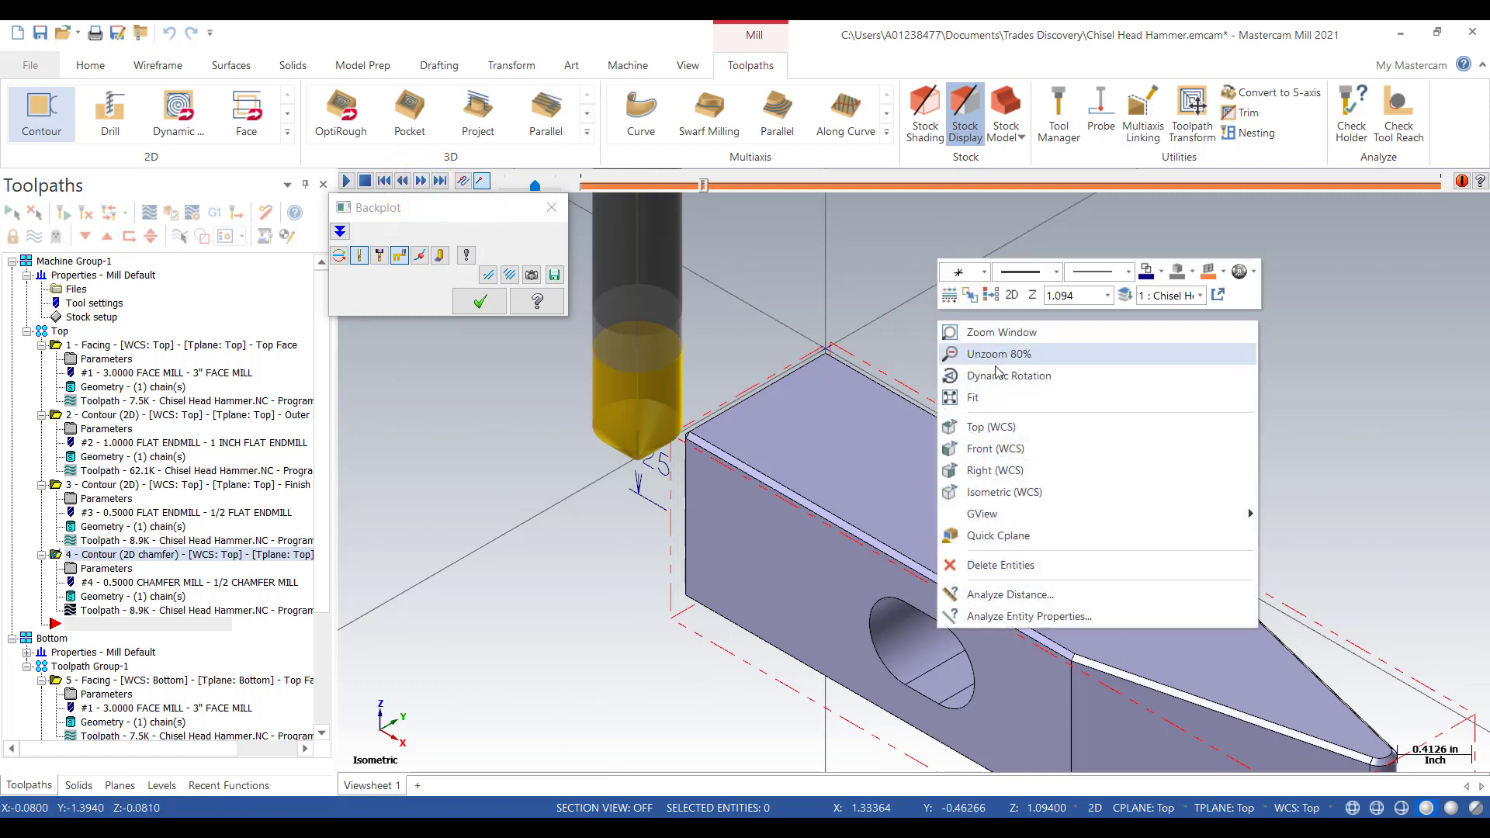
pyautogui.click(1004, 448)
pyautogui.scroll(6, 776, 395)
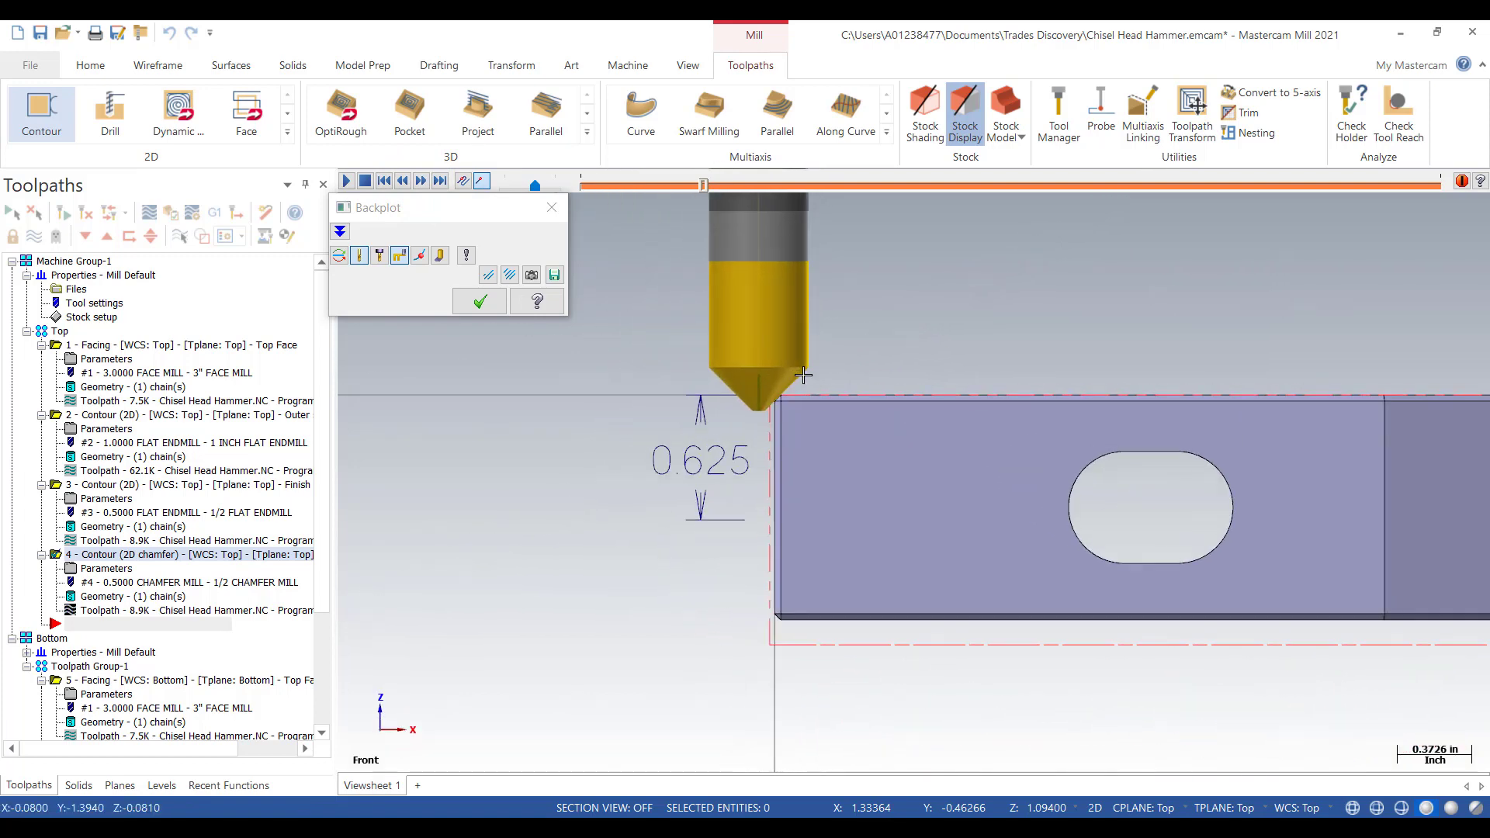
pyautogui.scroll(3, 773, 410)
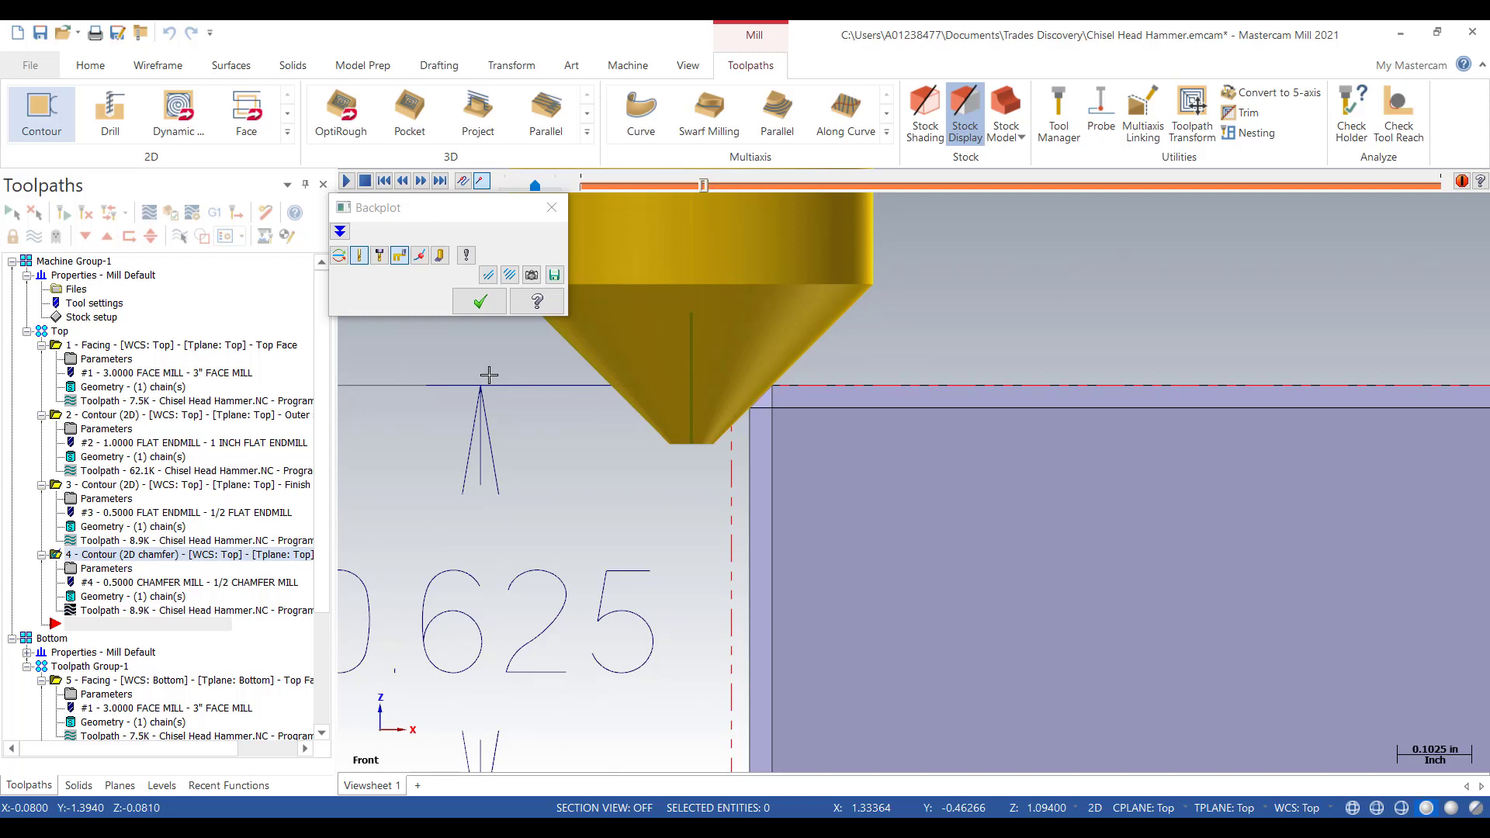
pyautogui.scroll(-2, 706, 473)
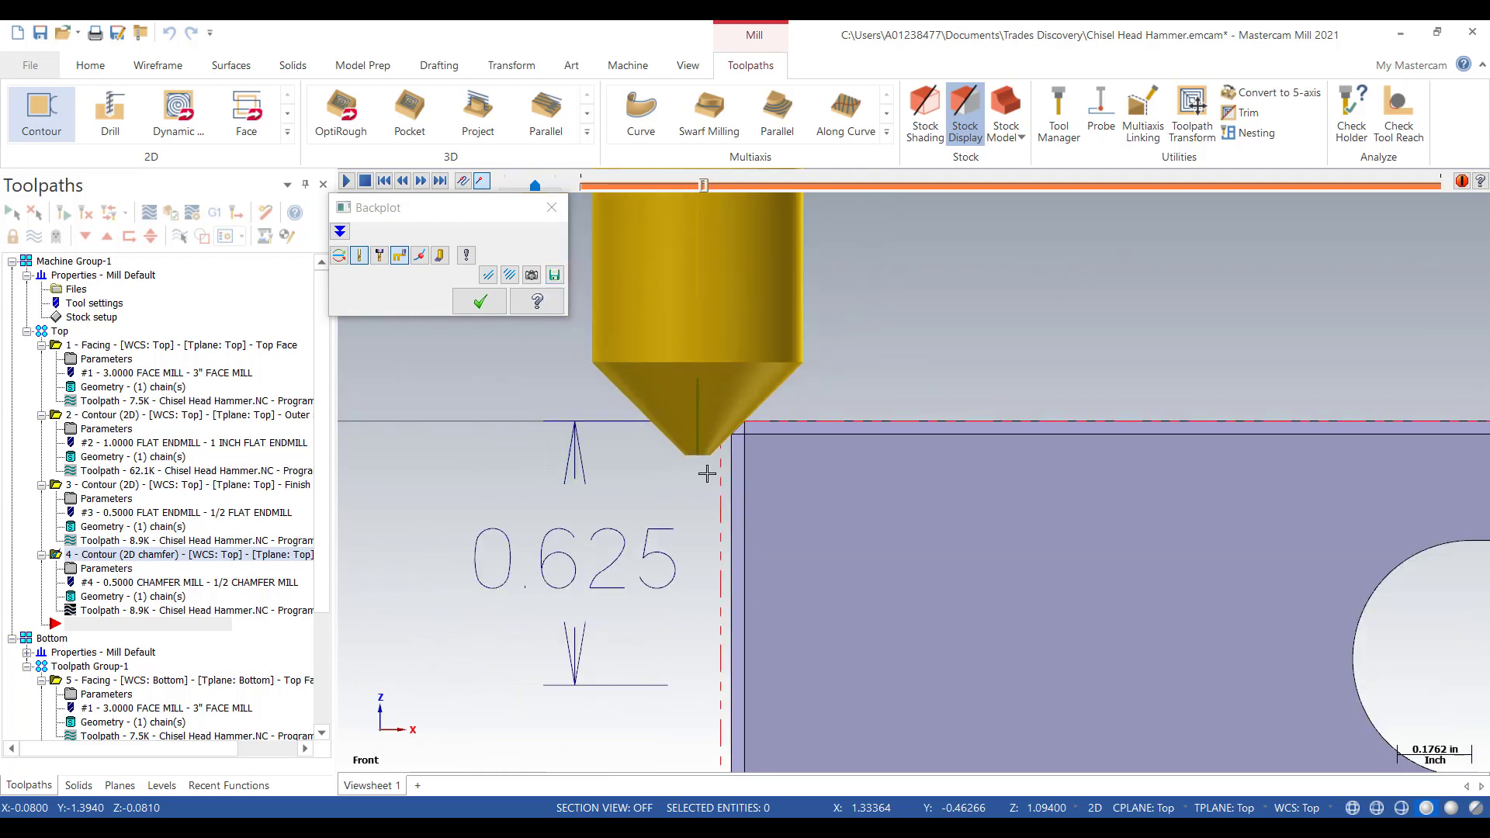
pyautogui.scroll(-4, 706, 473)
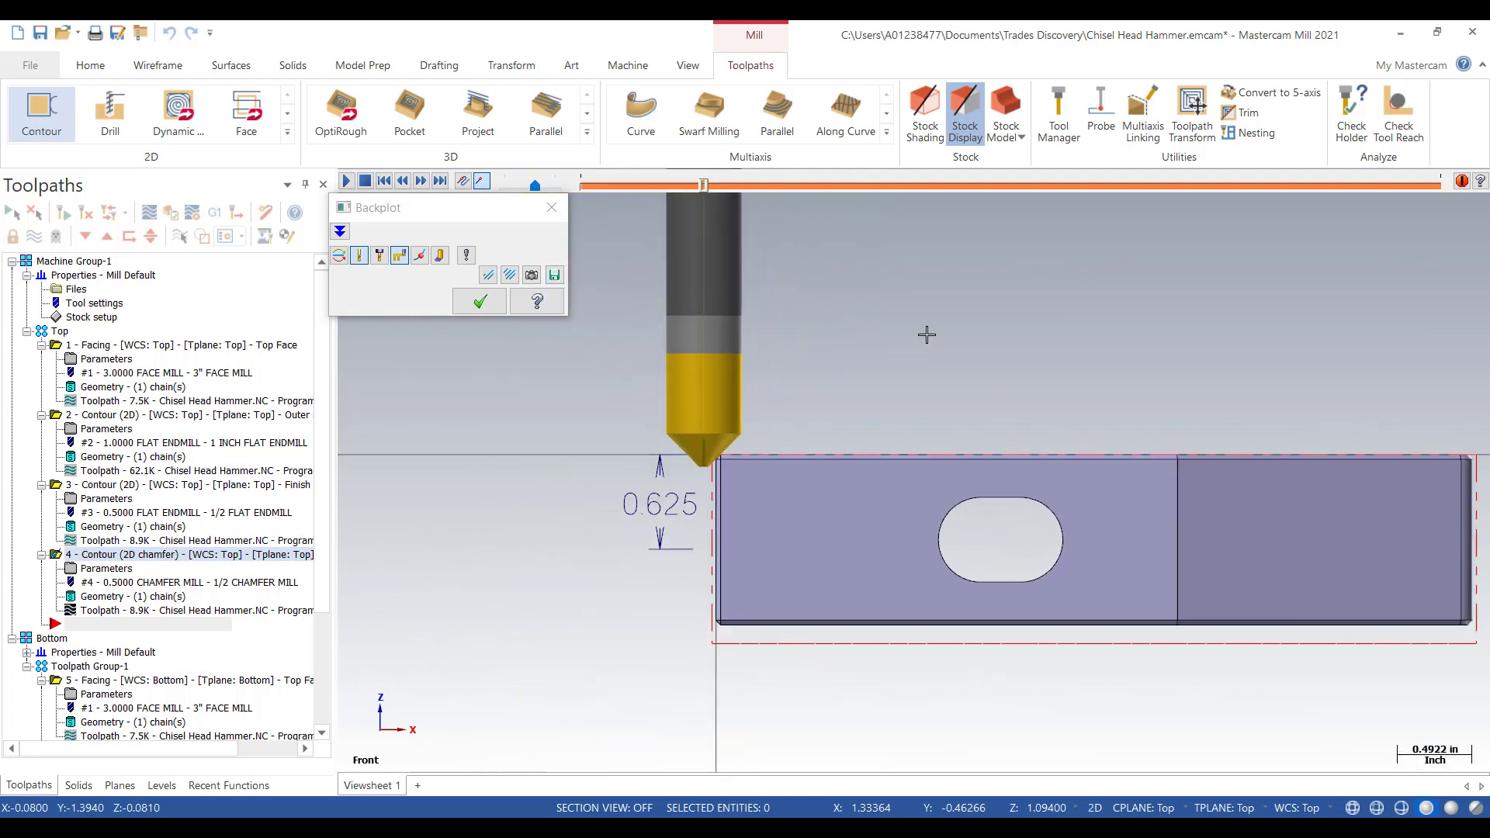
# - Step through the chamfer's remaining backplot moves in isometric view and close the backplot
pyautogui.rightClick(926, 335)
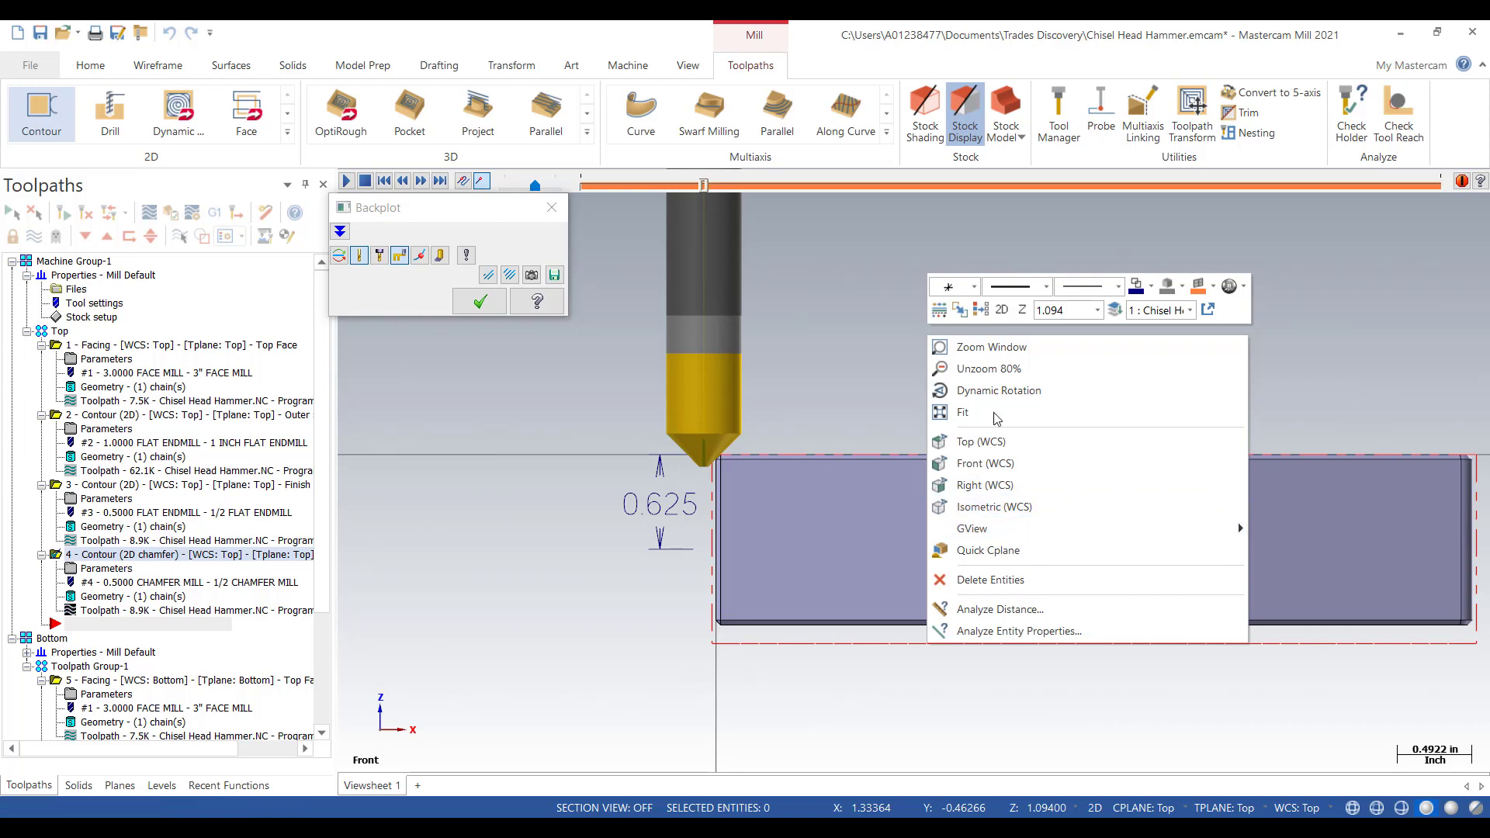
pyautogui.click(992, 511)
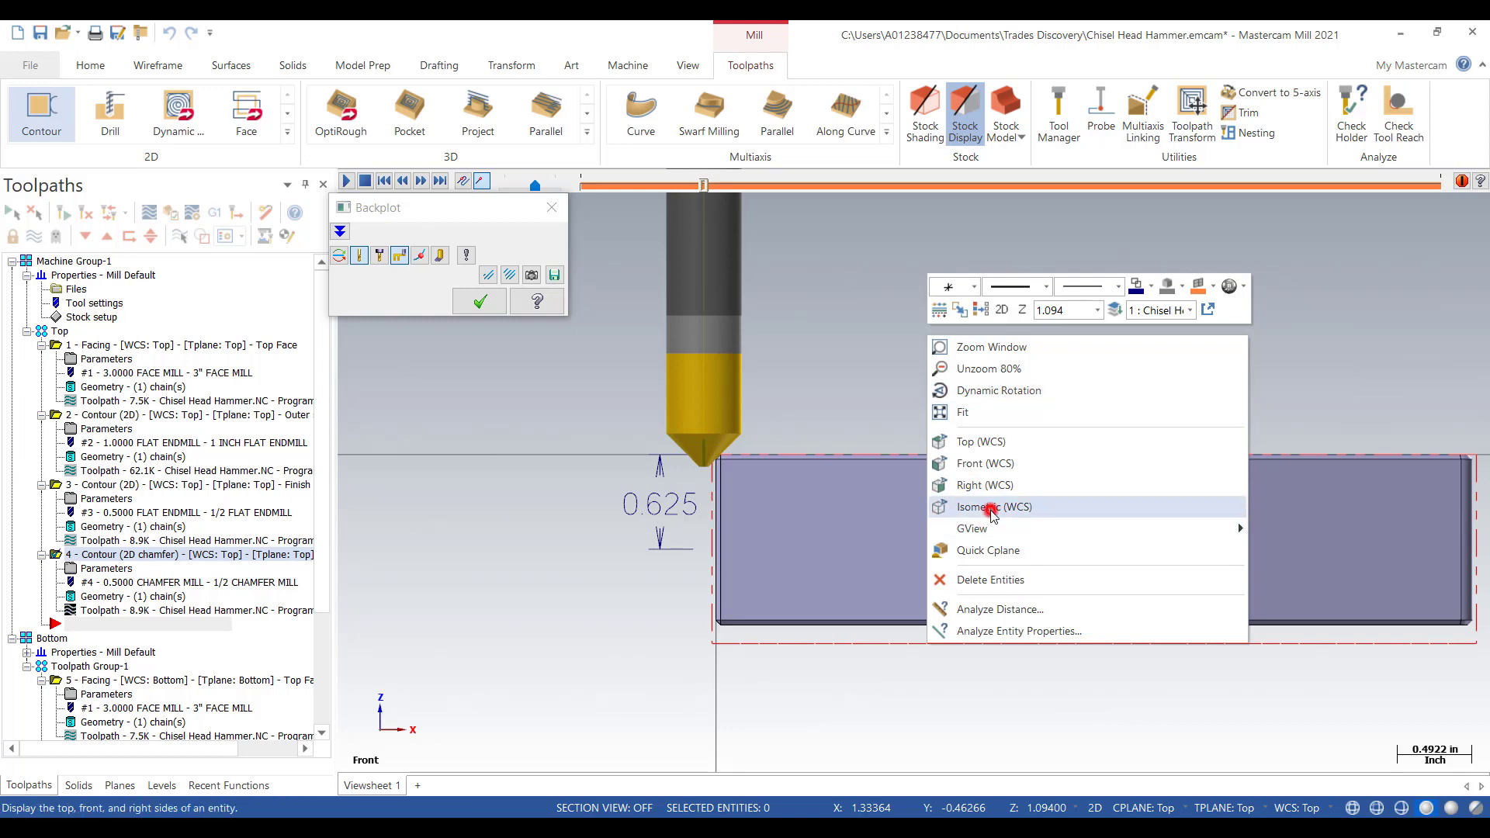
pyautogui.click(422, 181)
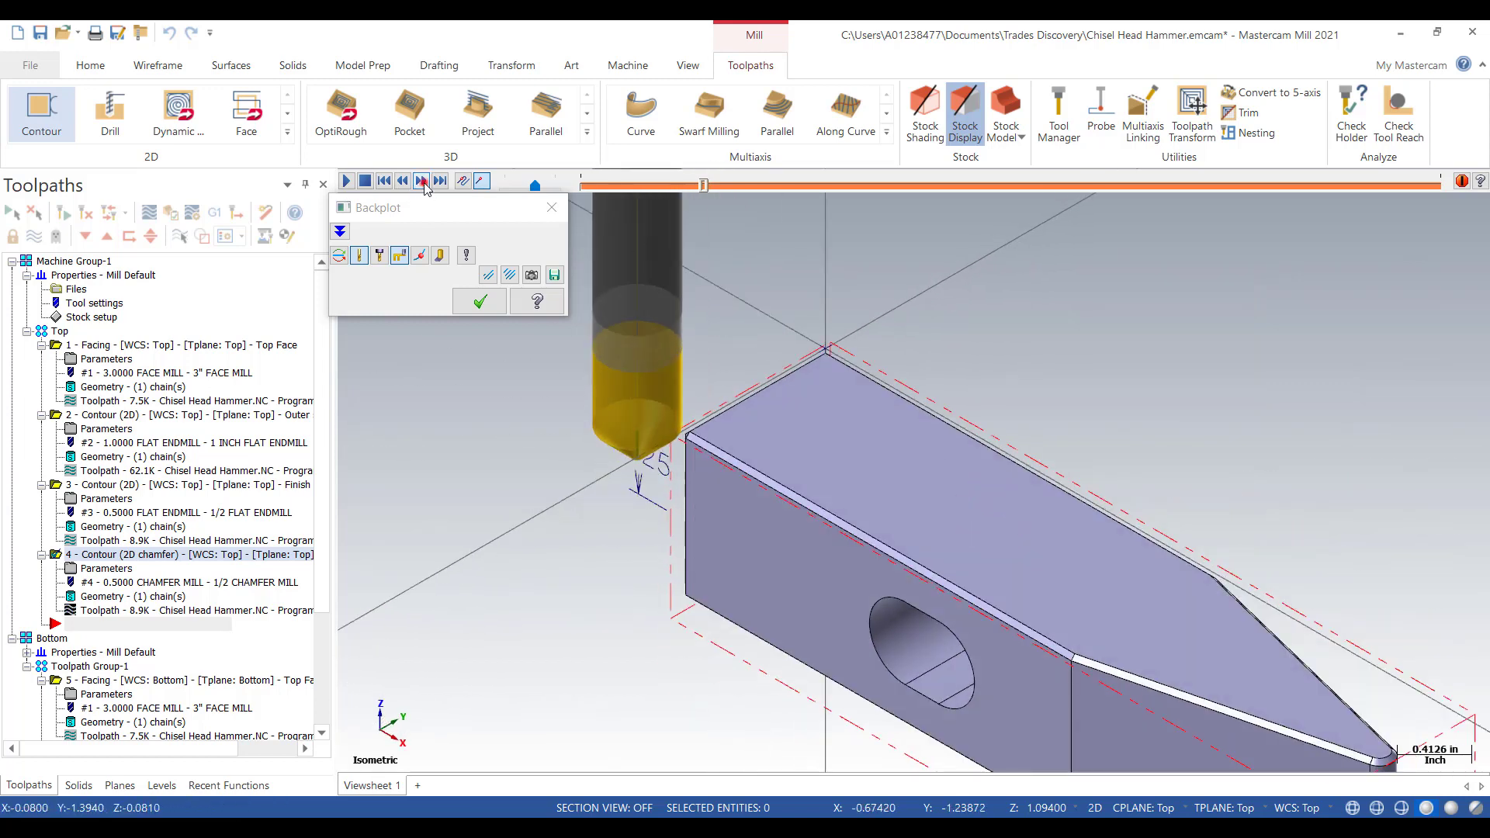
pyautogui.click(422, 181)
pyautogui.click(421, 180)
pyautogui.click(421, 181)
pyautogui.click(421, 180)
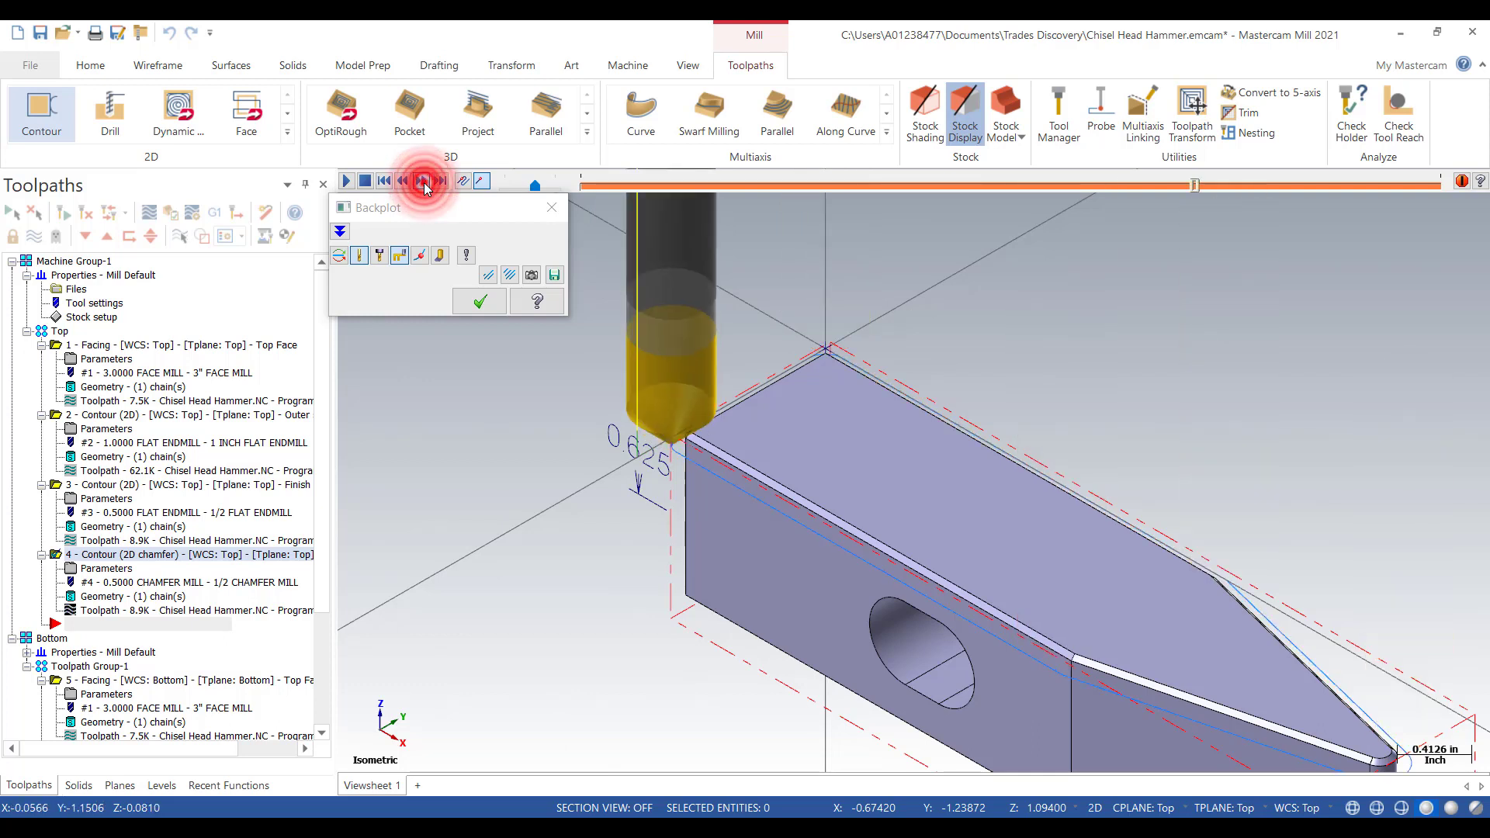
pyautogui.click(421, 181)
pyautogui.click(422, 181)
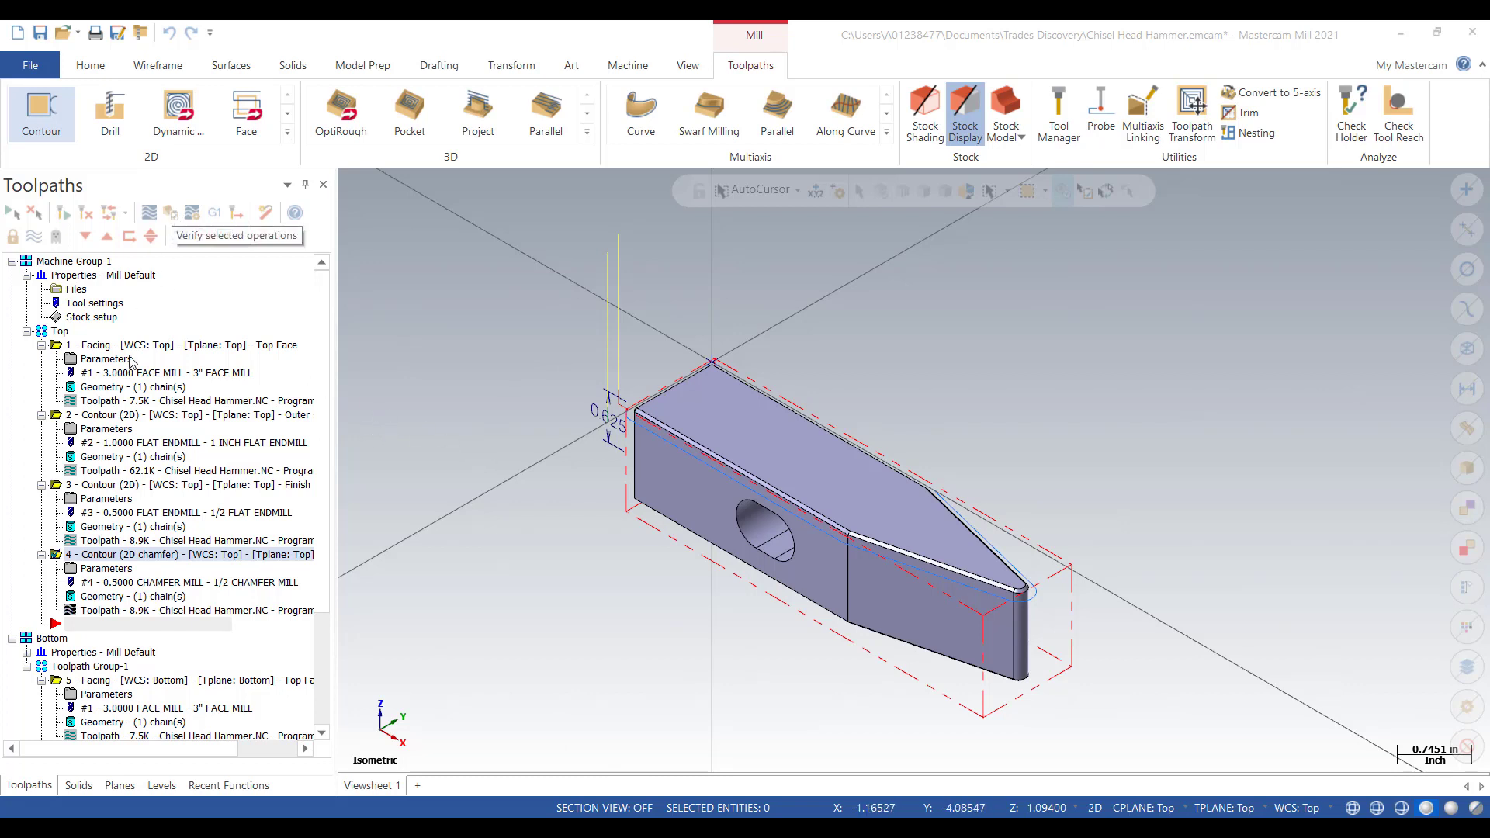
# - Verify all four Top operations together in the simulator, examine the machined chamfer and close the simulator
pyautogui.click(58, 345)
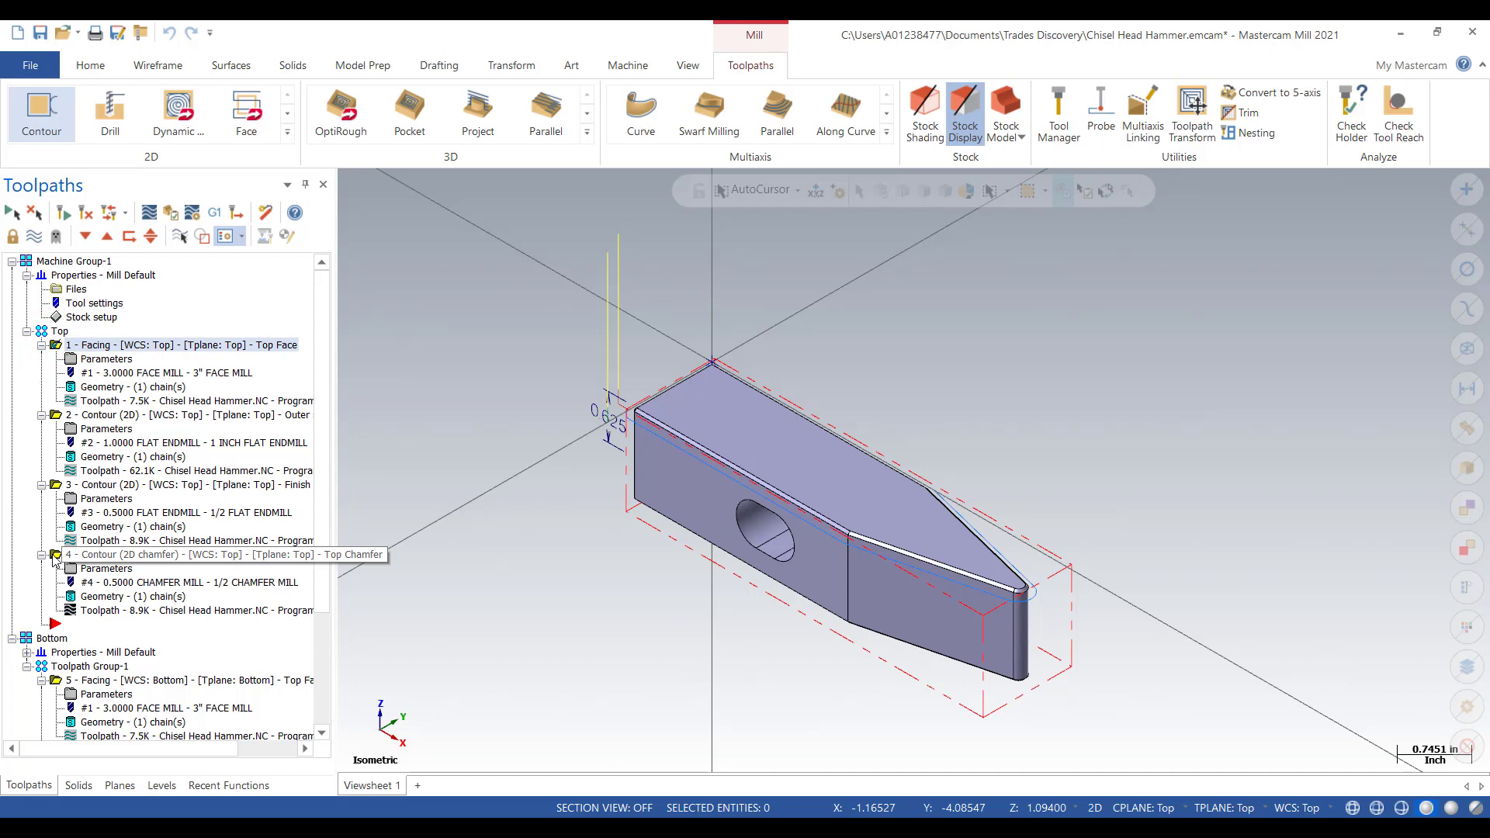
pyautogui.keyDown('shift'); pyautogui.click(56, 557); pyautogui.keyUp('shift')
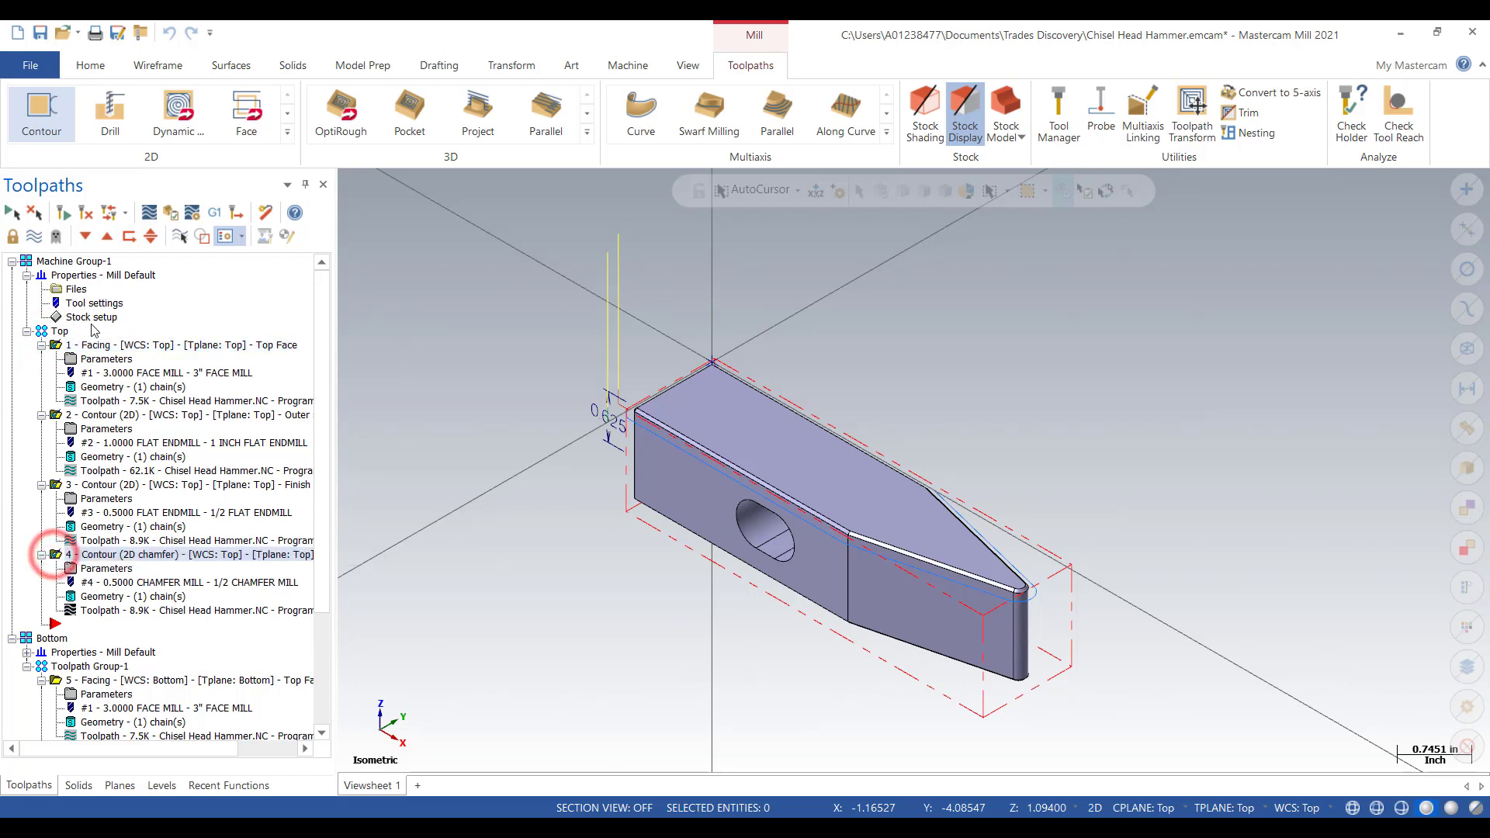
pyautogui.click(170, 213)
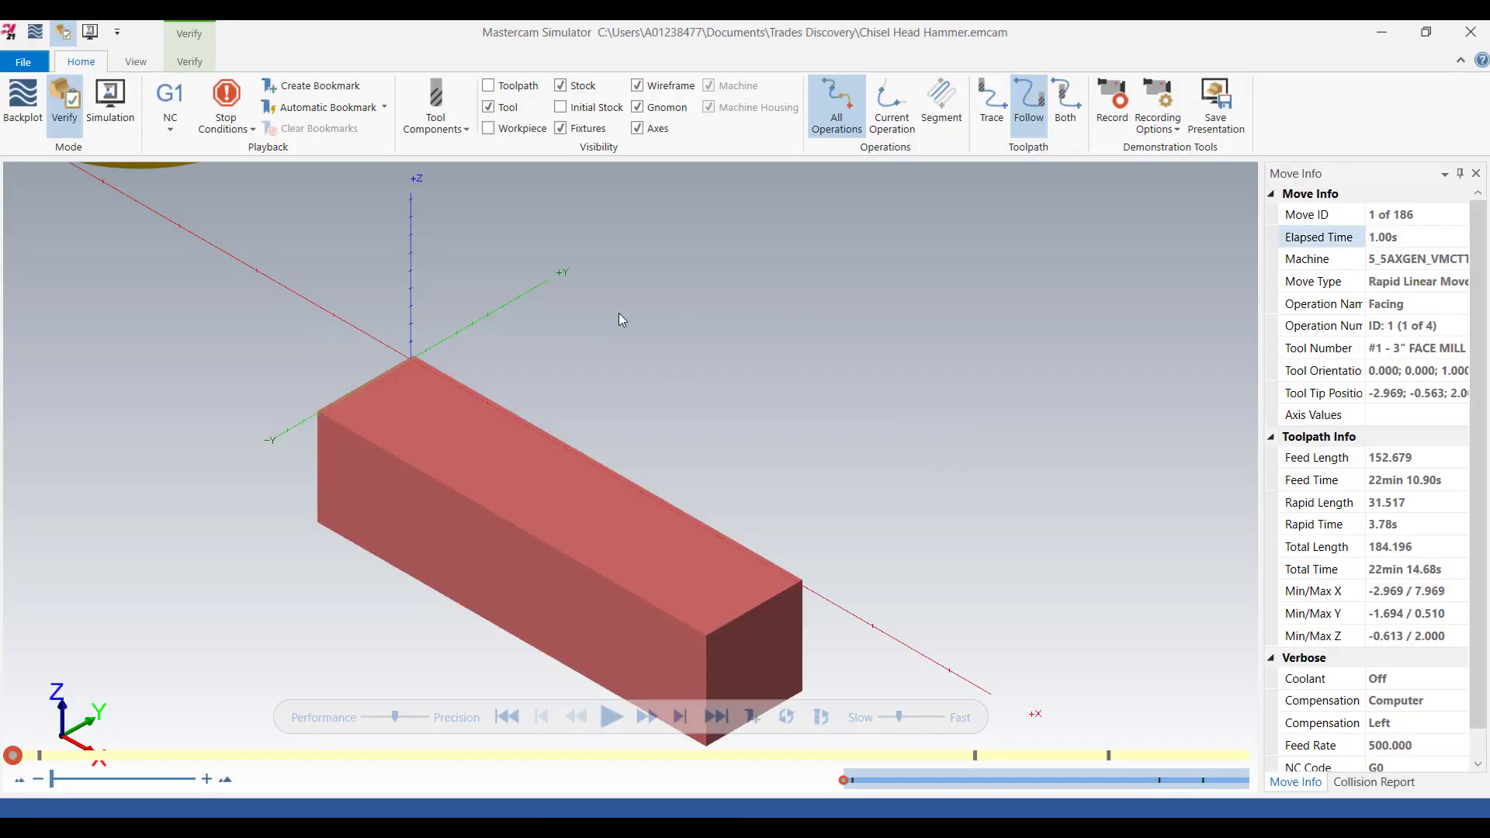
pyautogui.scroll(-2, 563, 551)
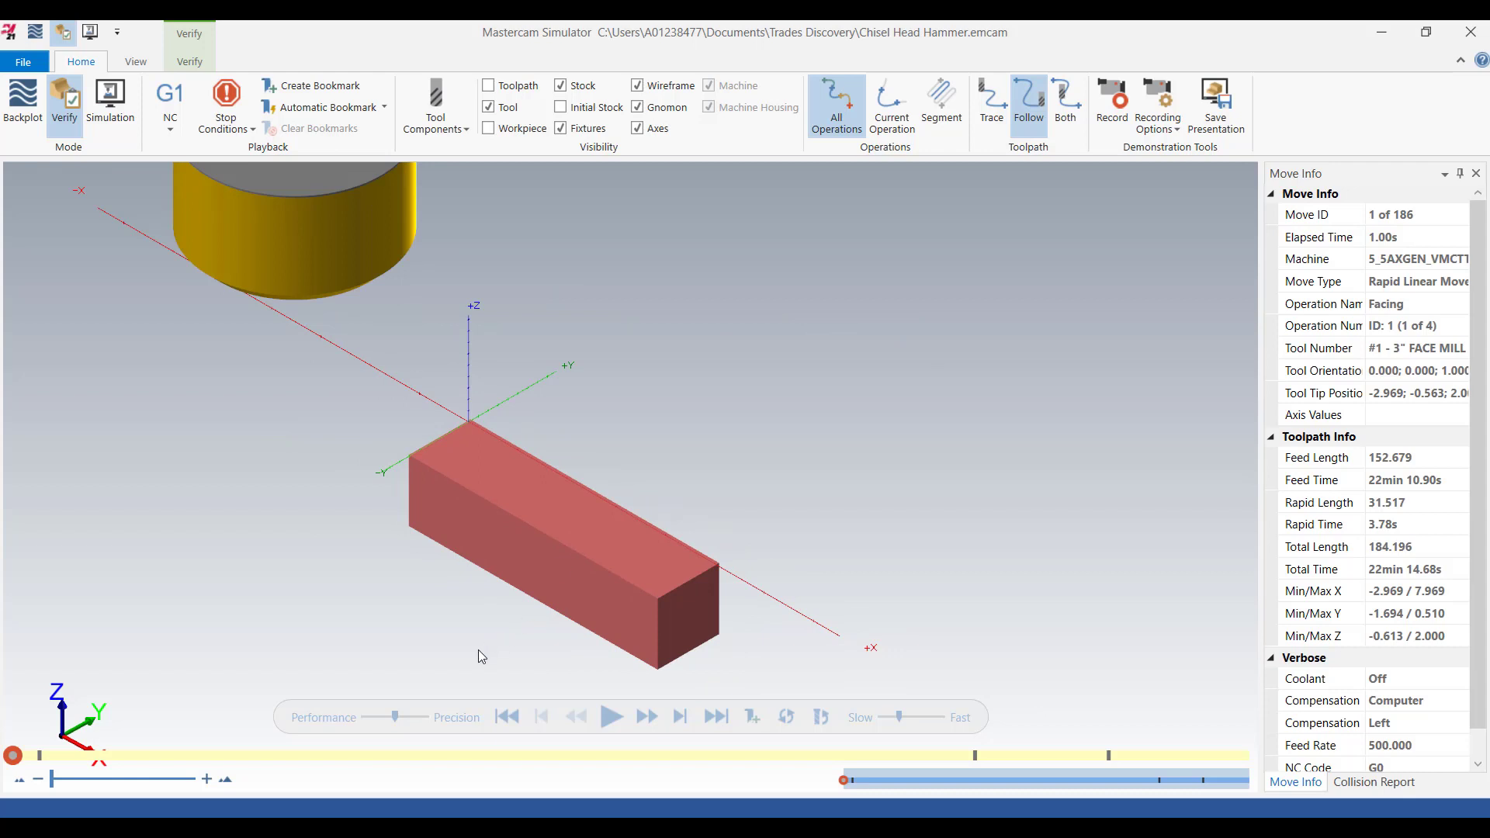
pyautogui.scroll(2, 476, 653)
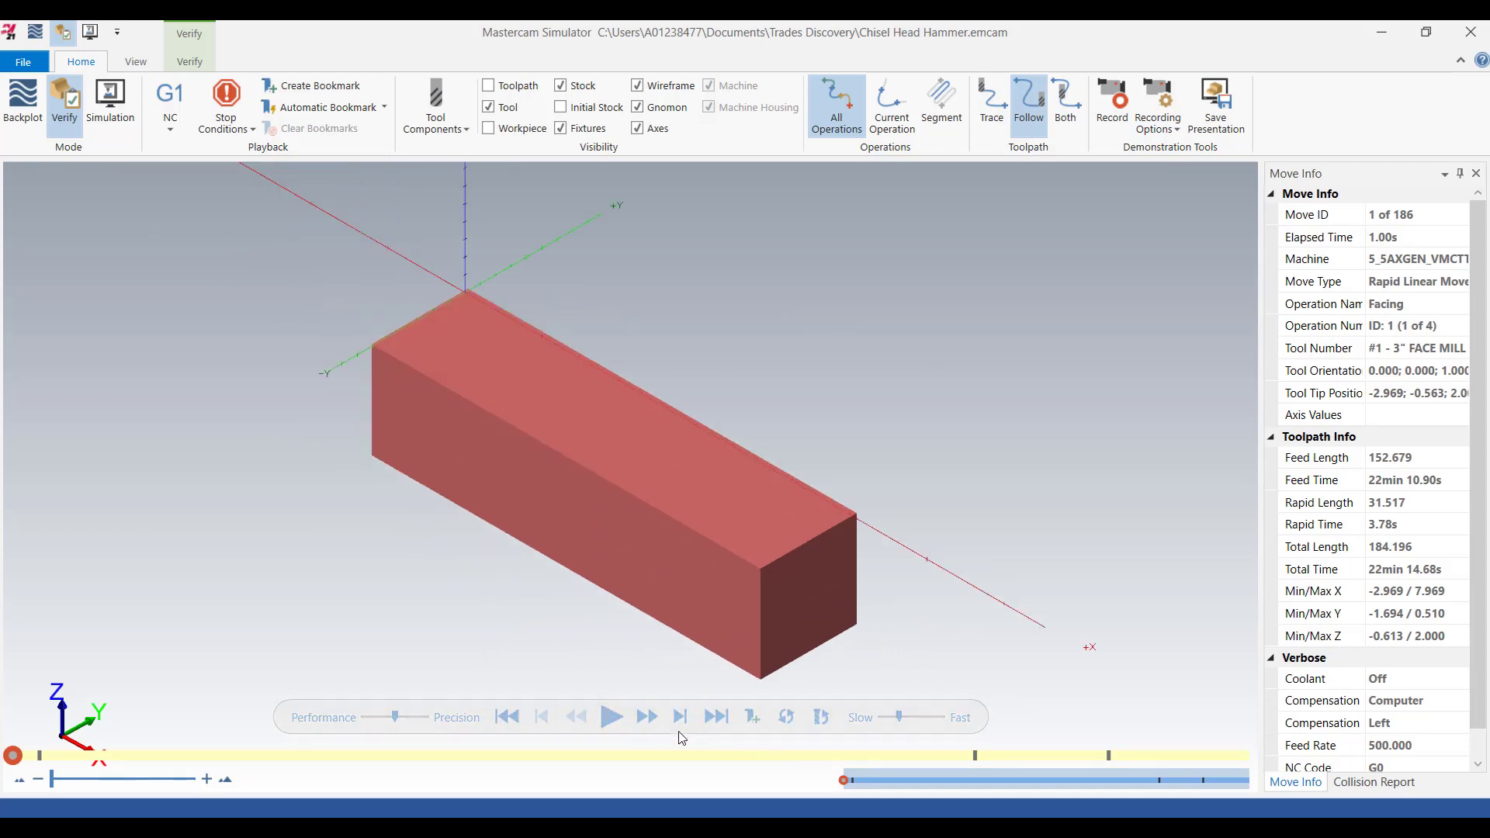
pyautogui.click(613, 718)
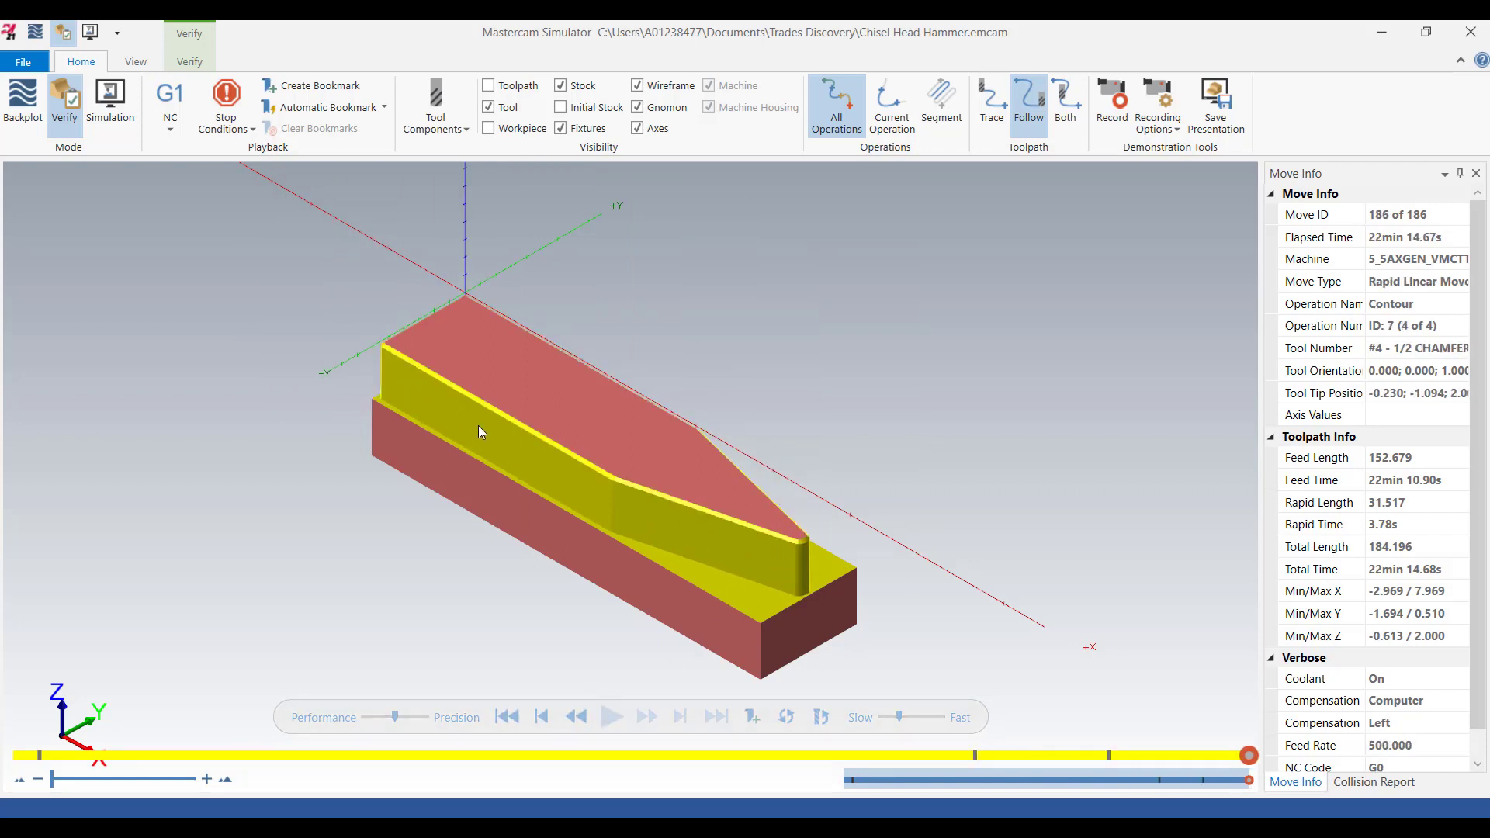
pyautogui.scroll(4, 750, 527)
pyautogui.scroll(-4, 761, 521)
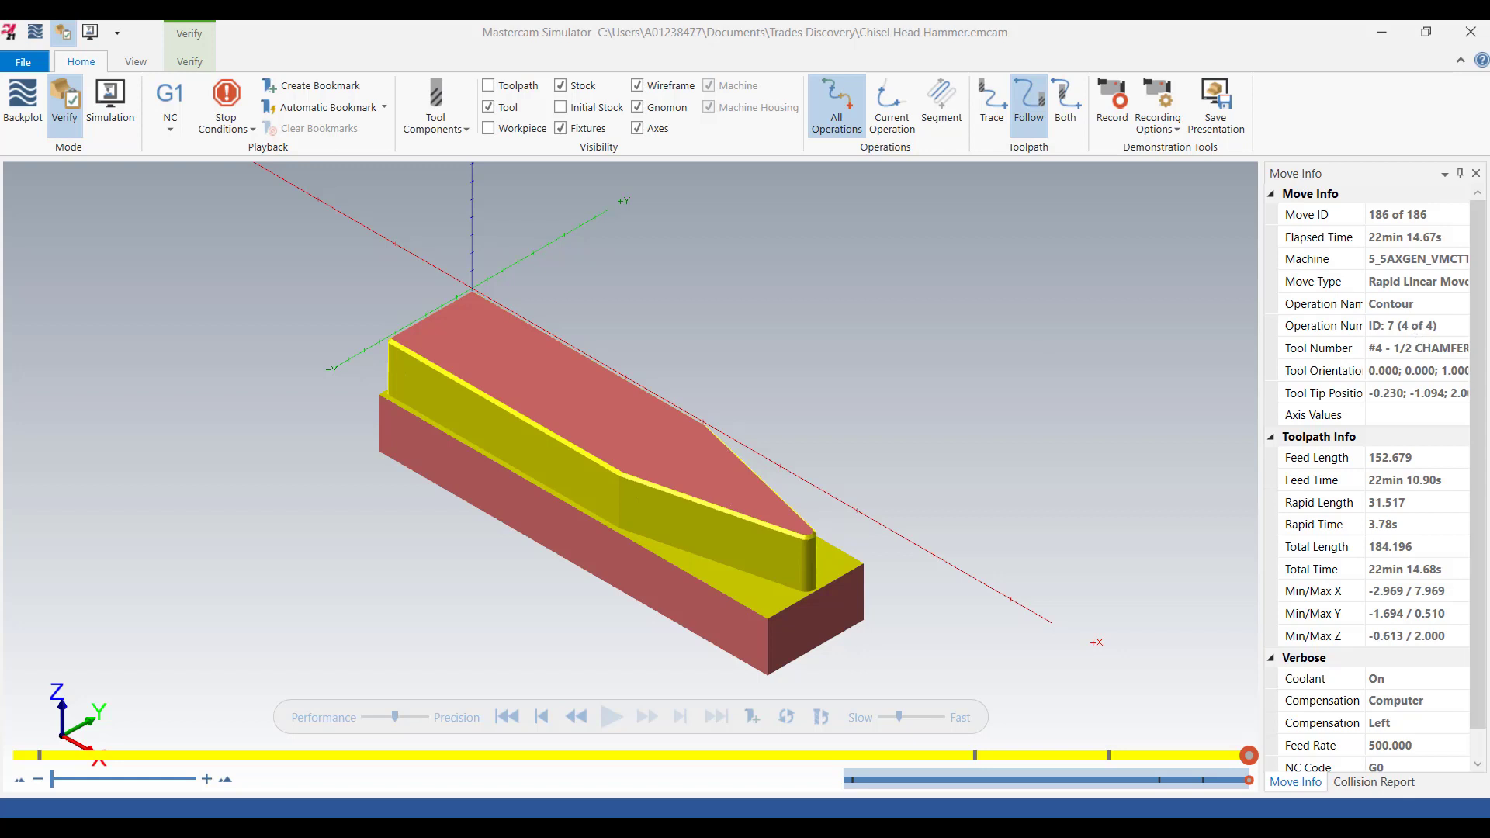
pyautogui.click(1467, 33)
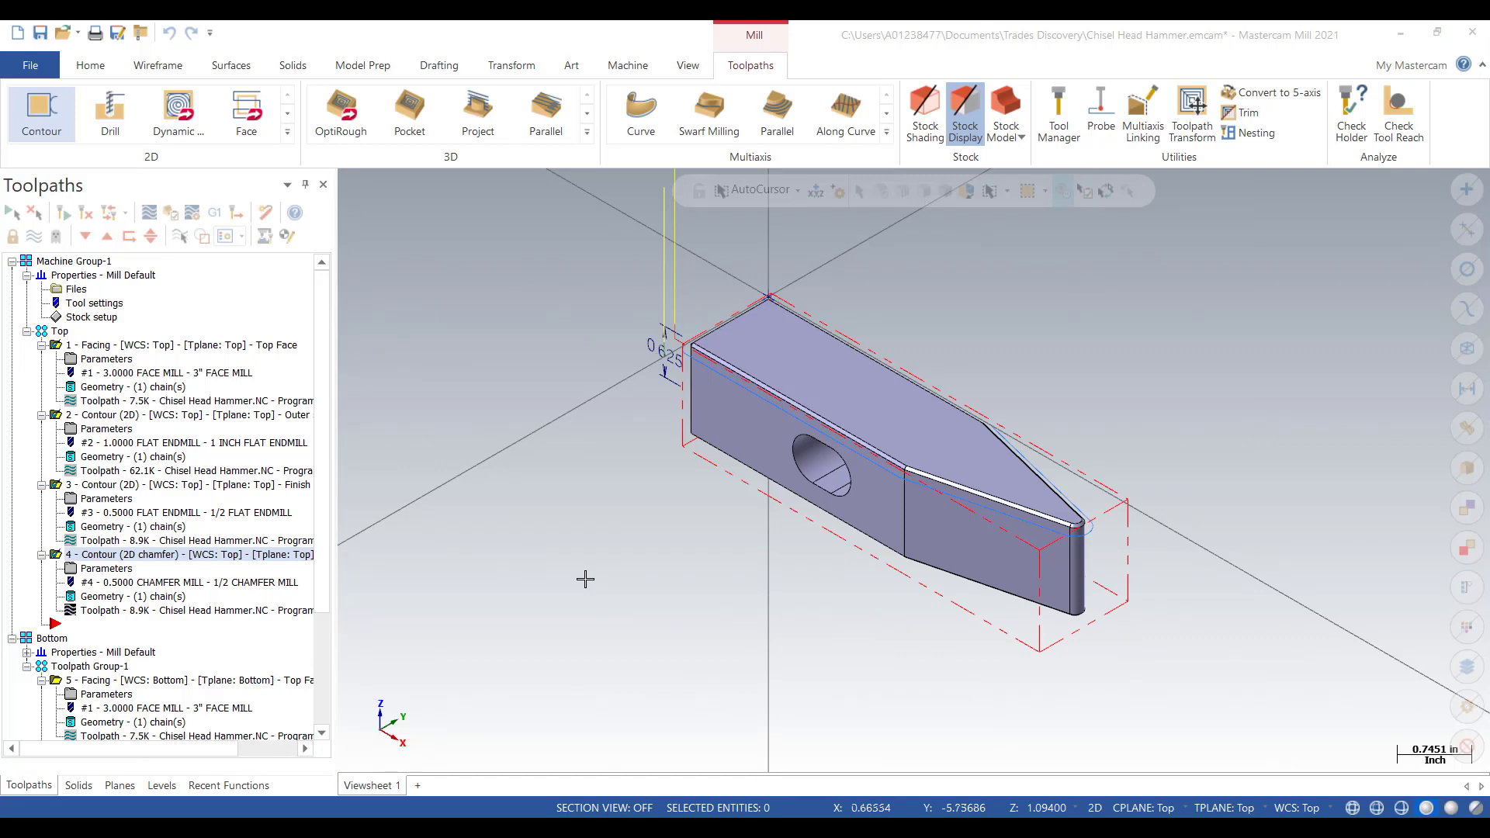
# - Copy the Top chamfer operation and paste it after the finish contour operation in the Bottom machine group
pyautogui.rightClick(55, 558)
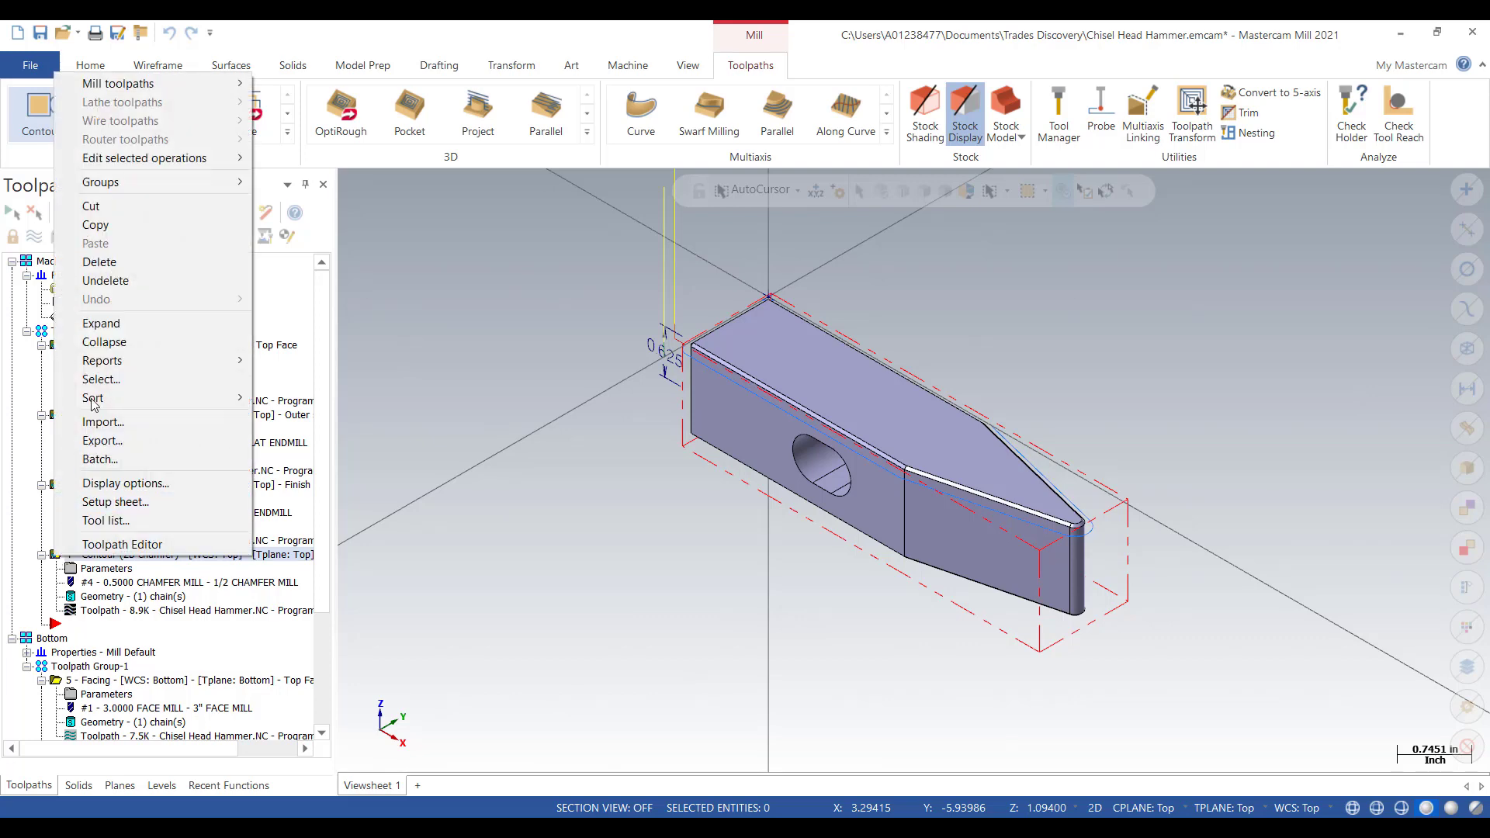
pyautogui.click(95, 224)
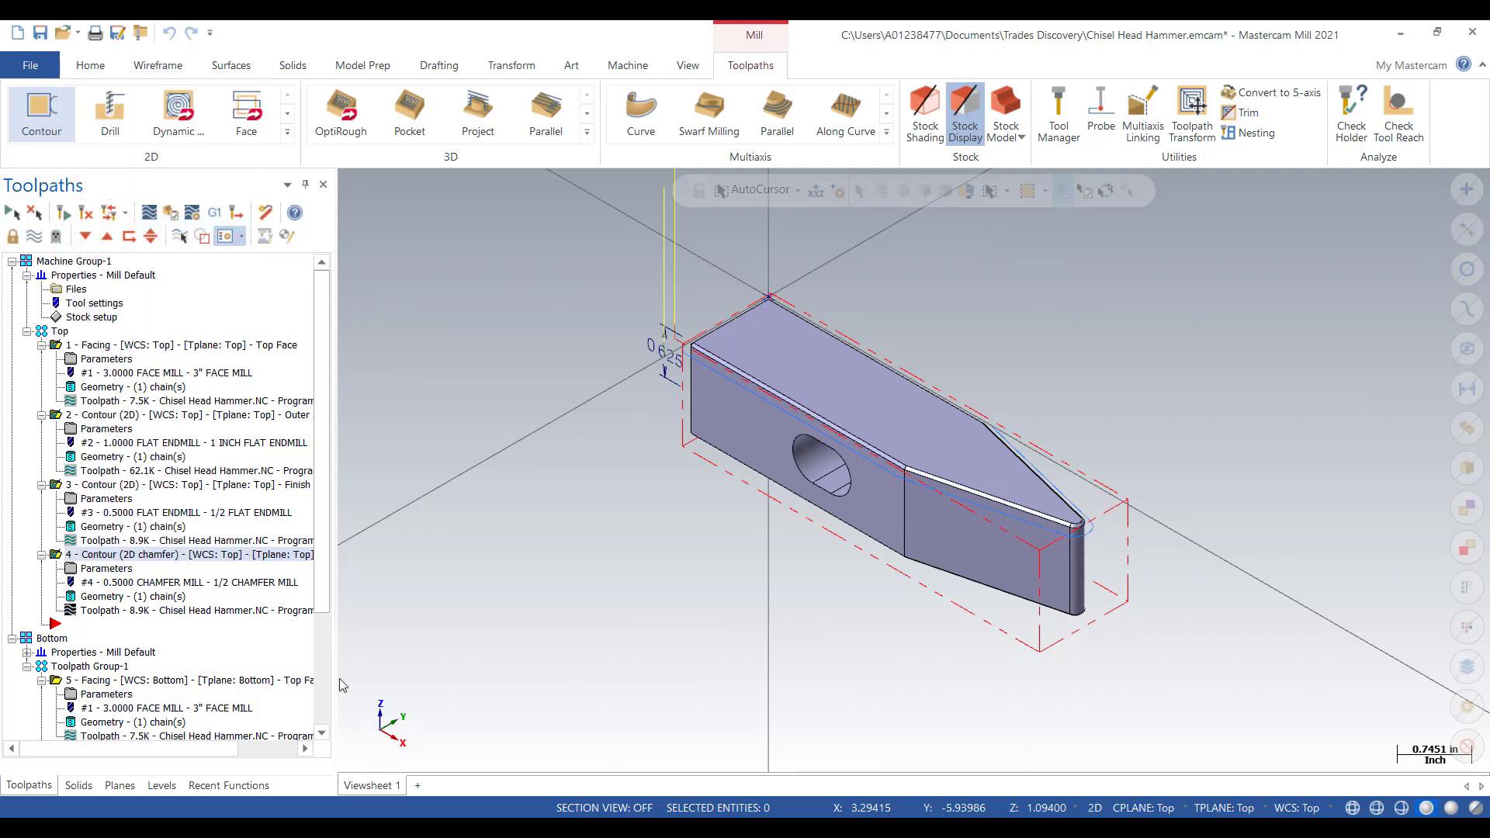
pyautogui.moveTo(318, 497); pyautogui.dragTo(321, 551)
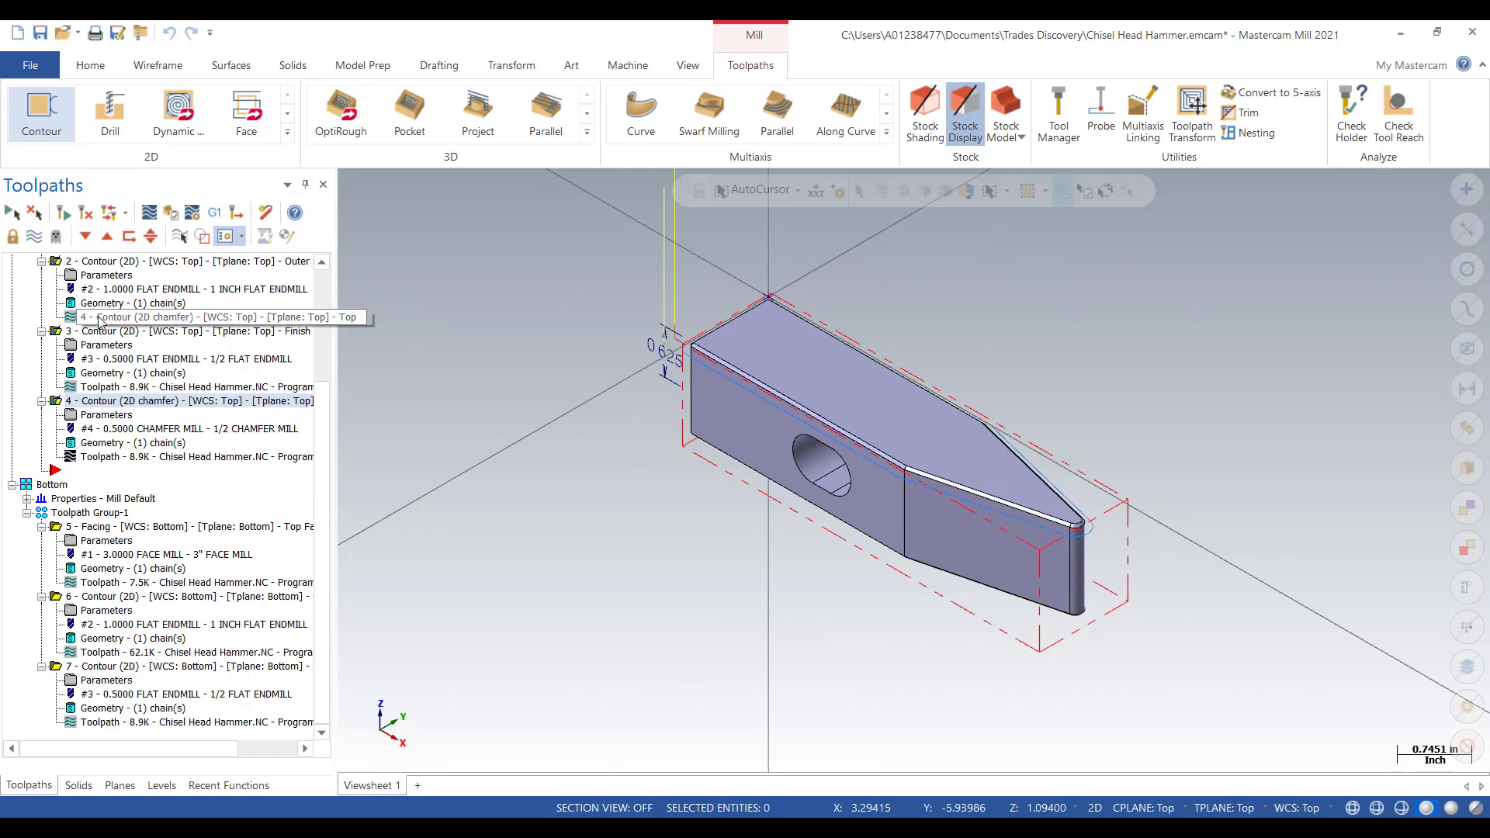
pyautogui.click(86, 237)
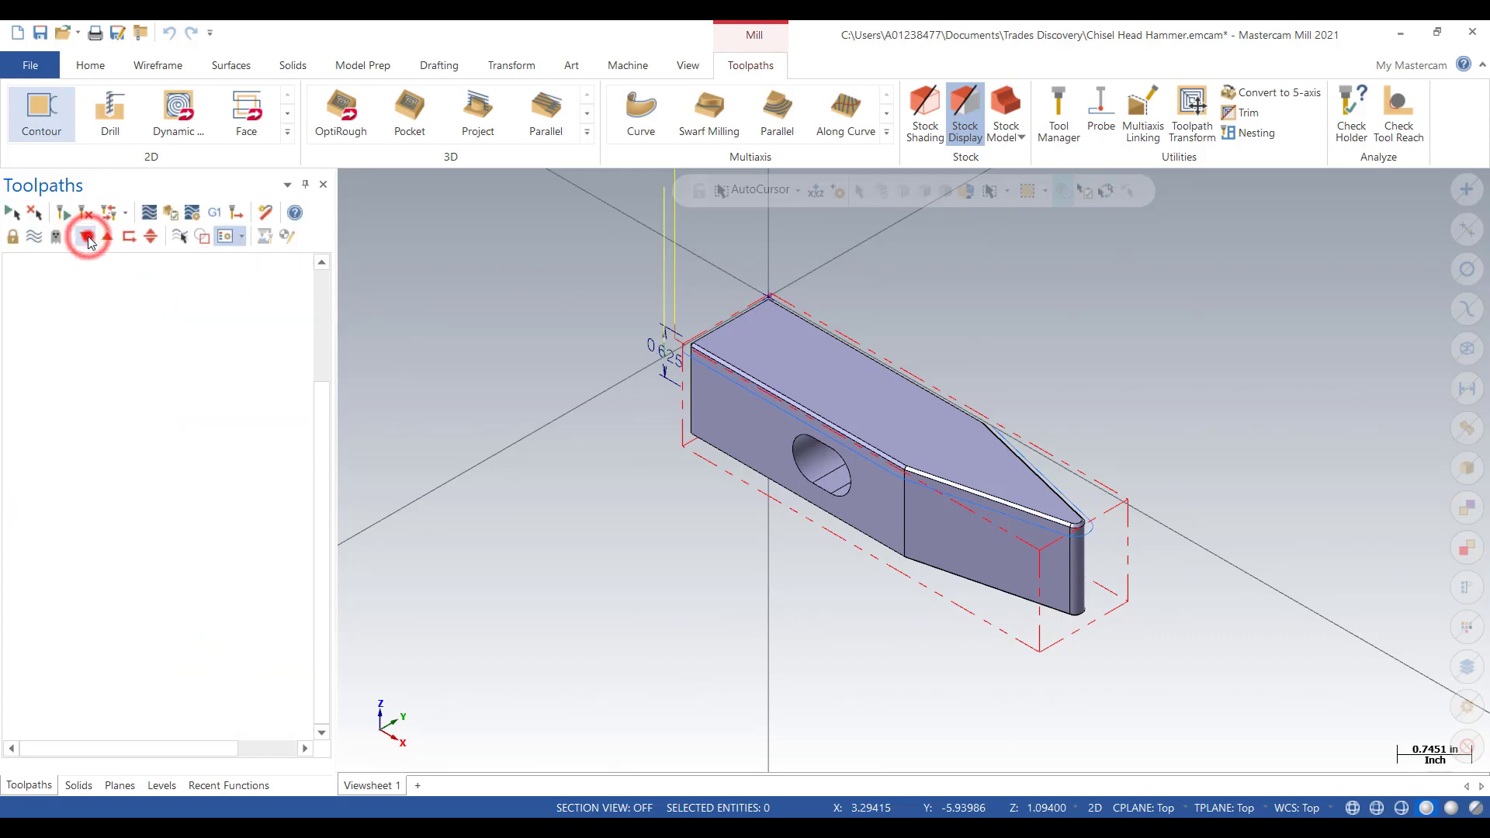
pyautogui.click(86, 237)
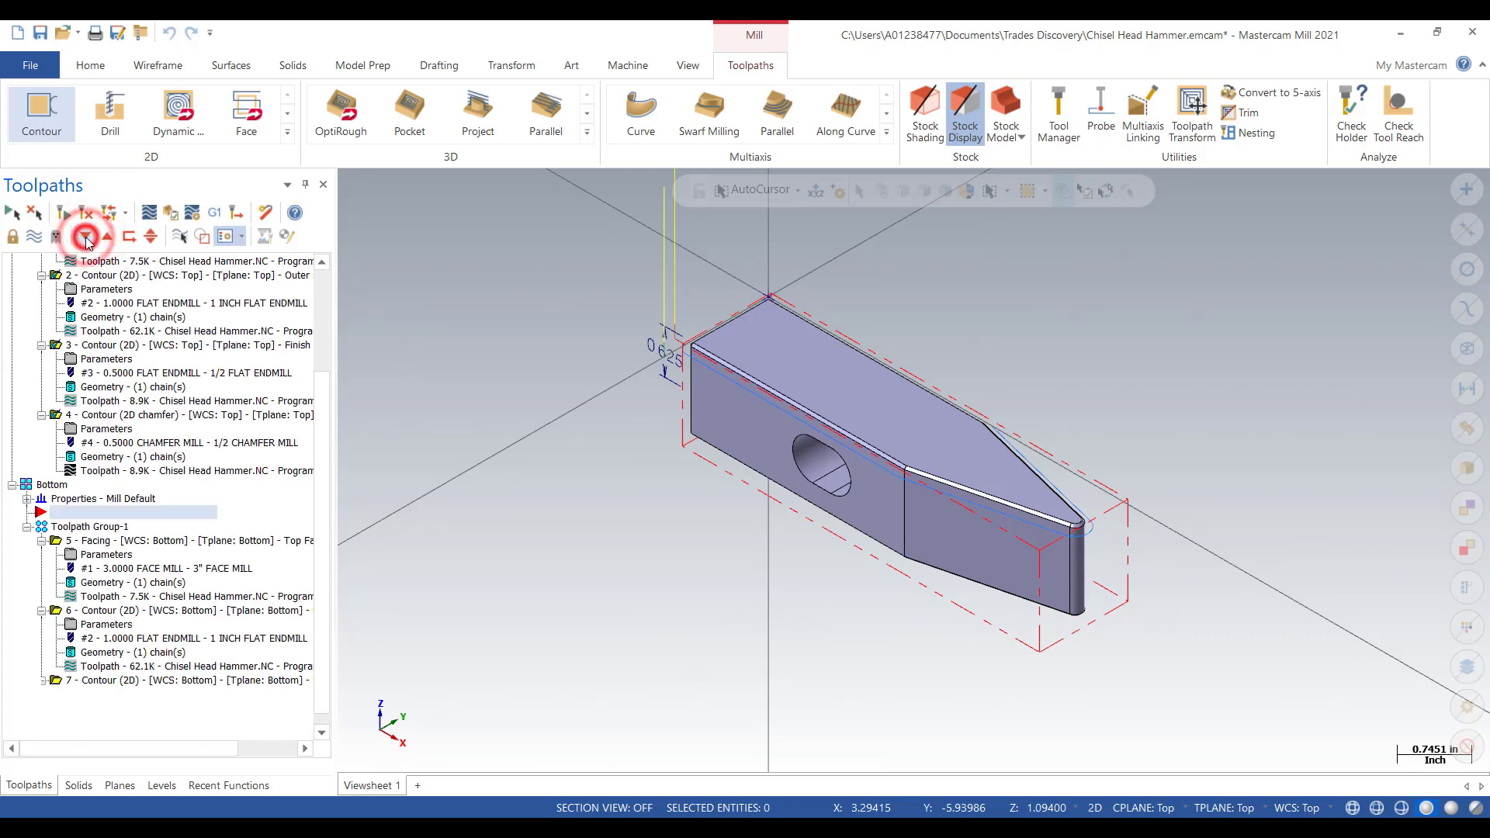
pyautogui.click(86, 236)
pyautogui.click(86, 236)
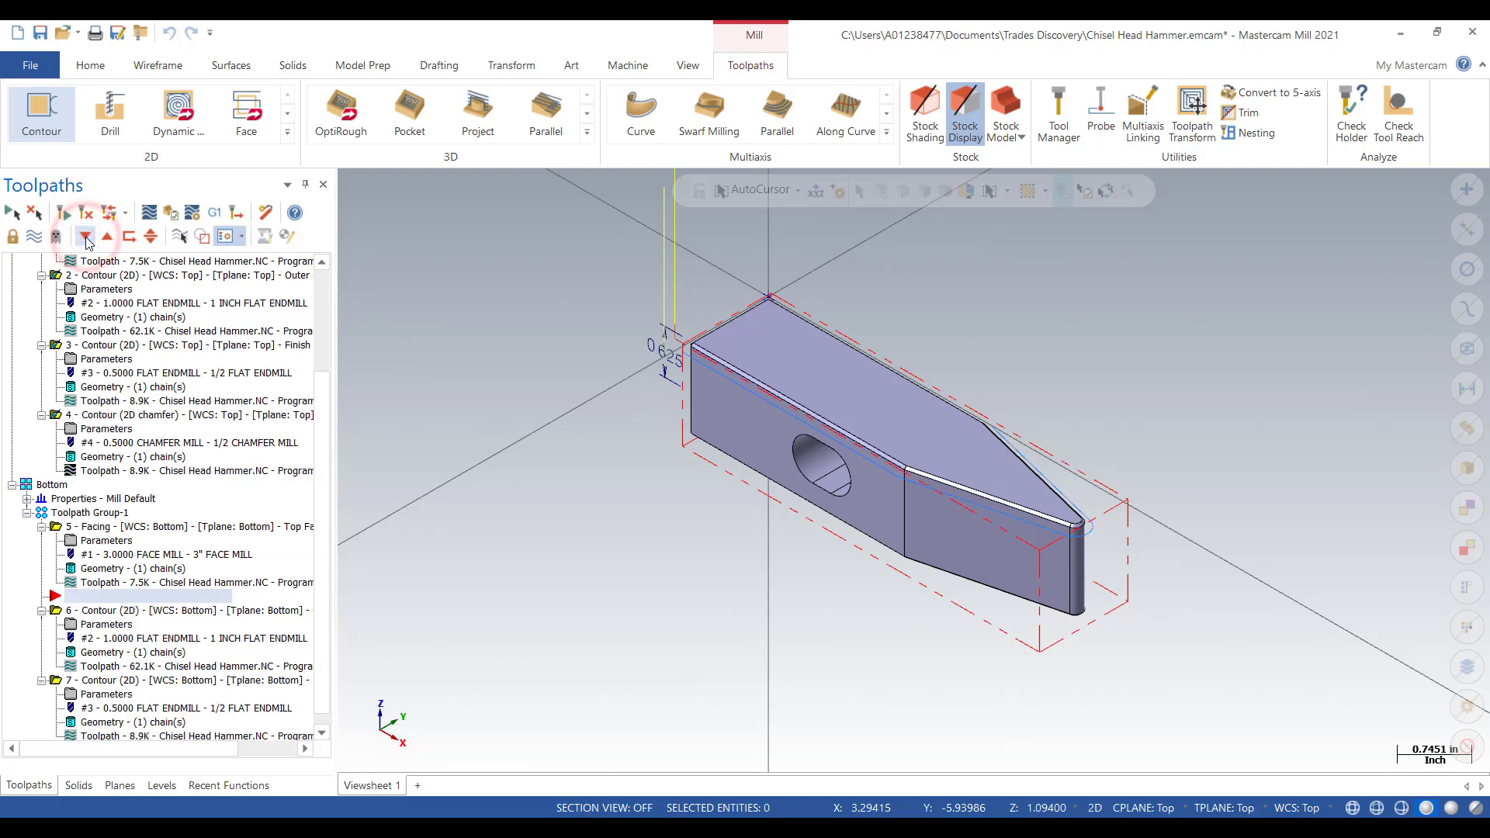
pyautogui.click(86, 237)
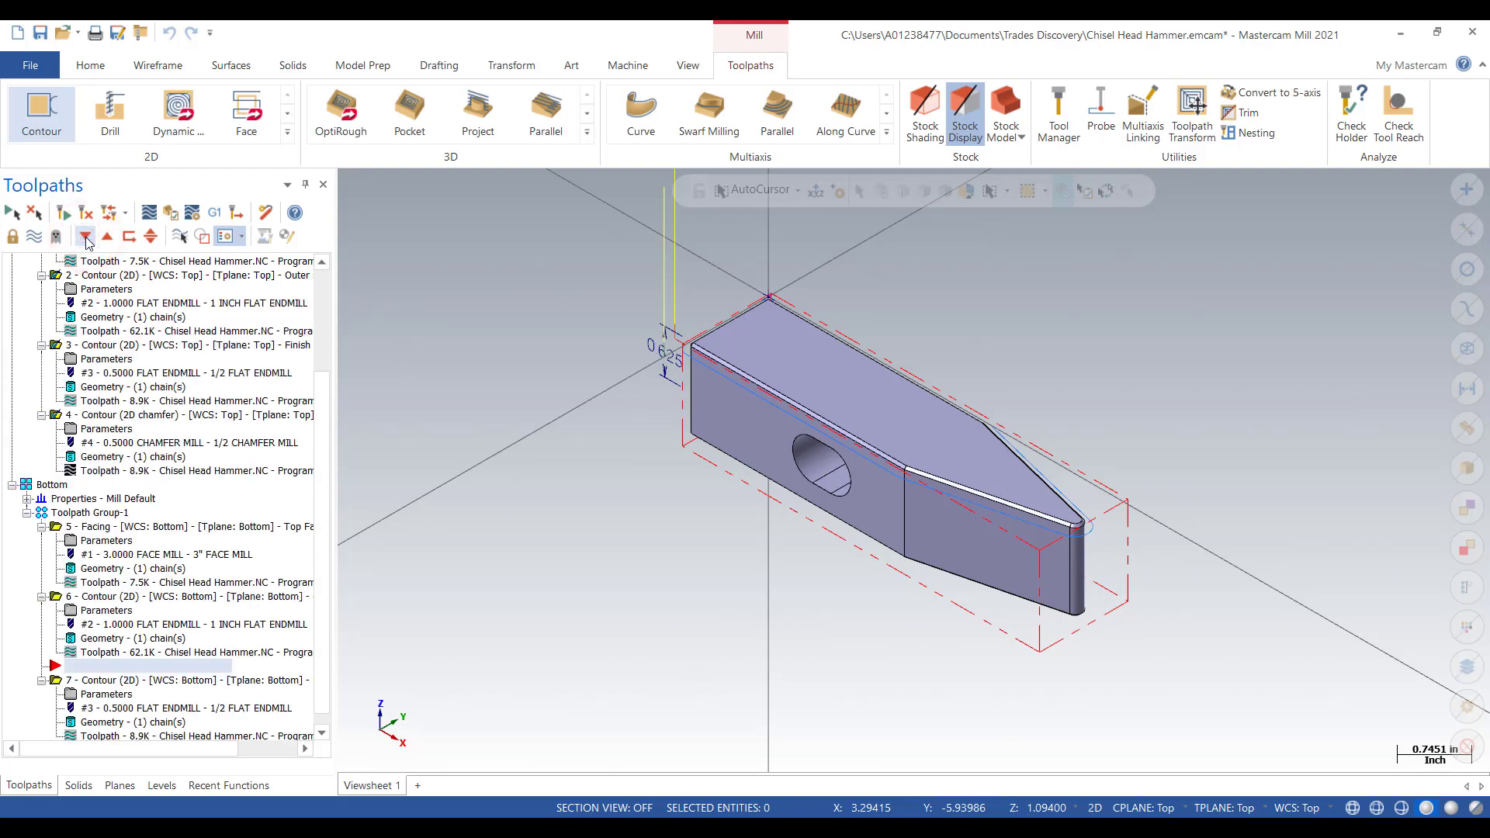
pyautogui.click(86, 237)
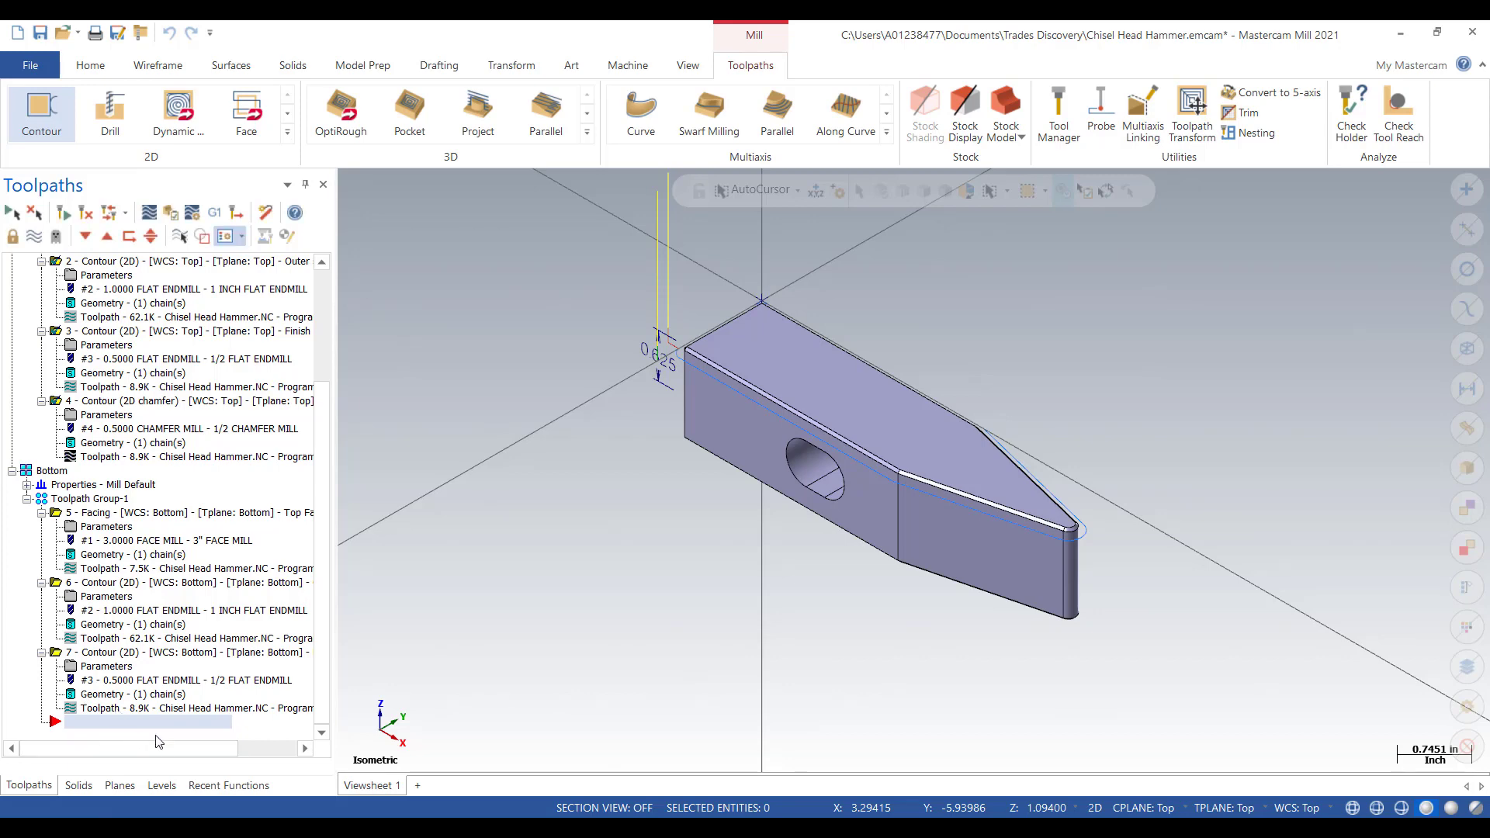
pyautogui.rightClick(97, 730)
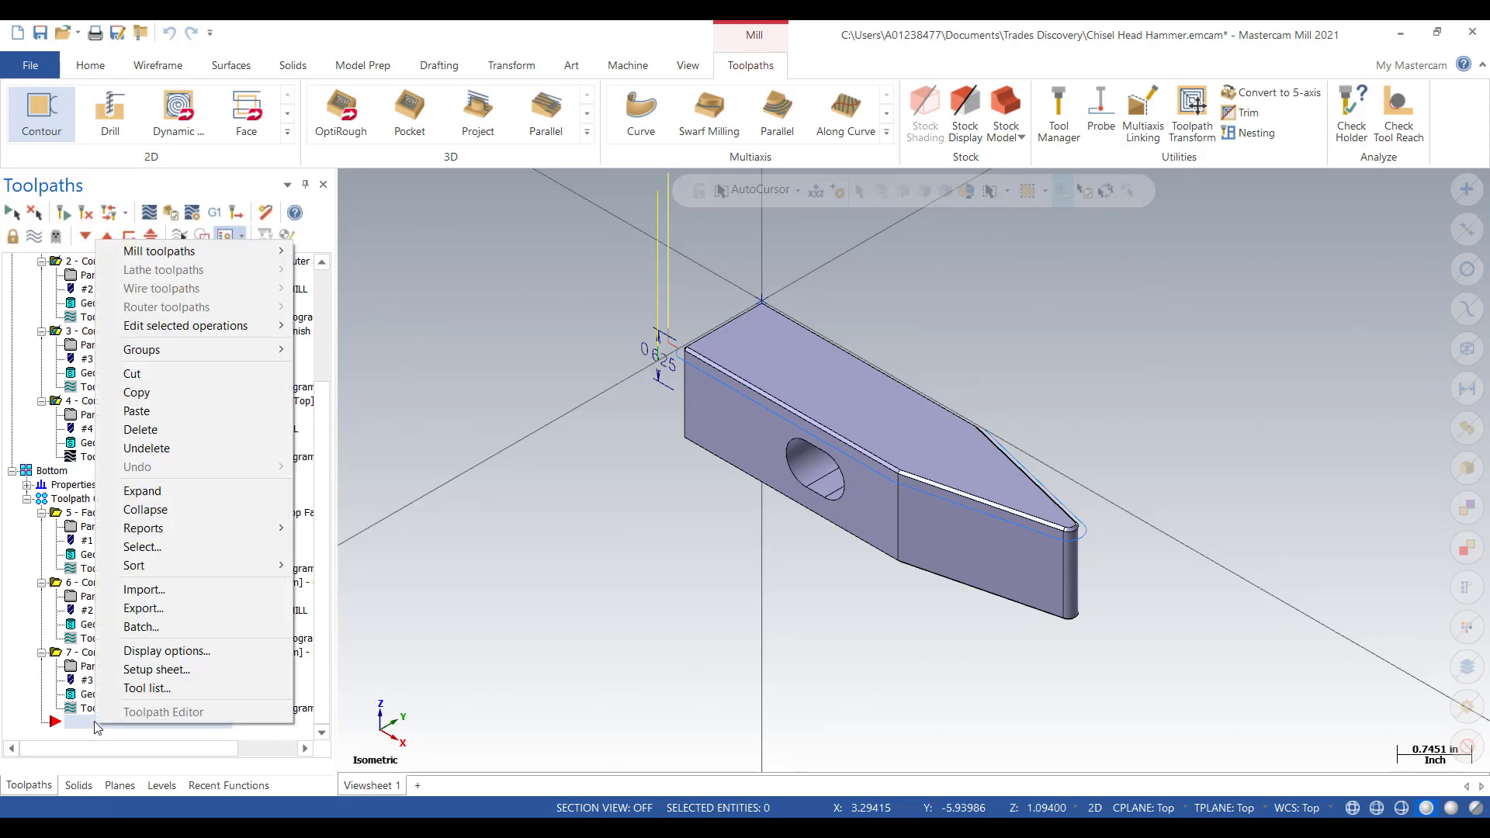
pyautogui.click(138, 414)
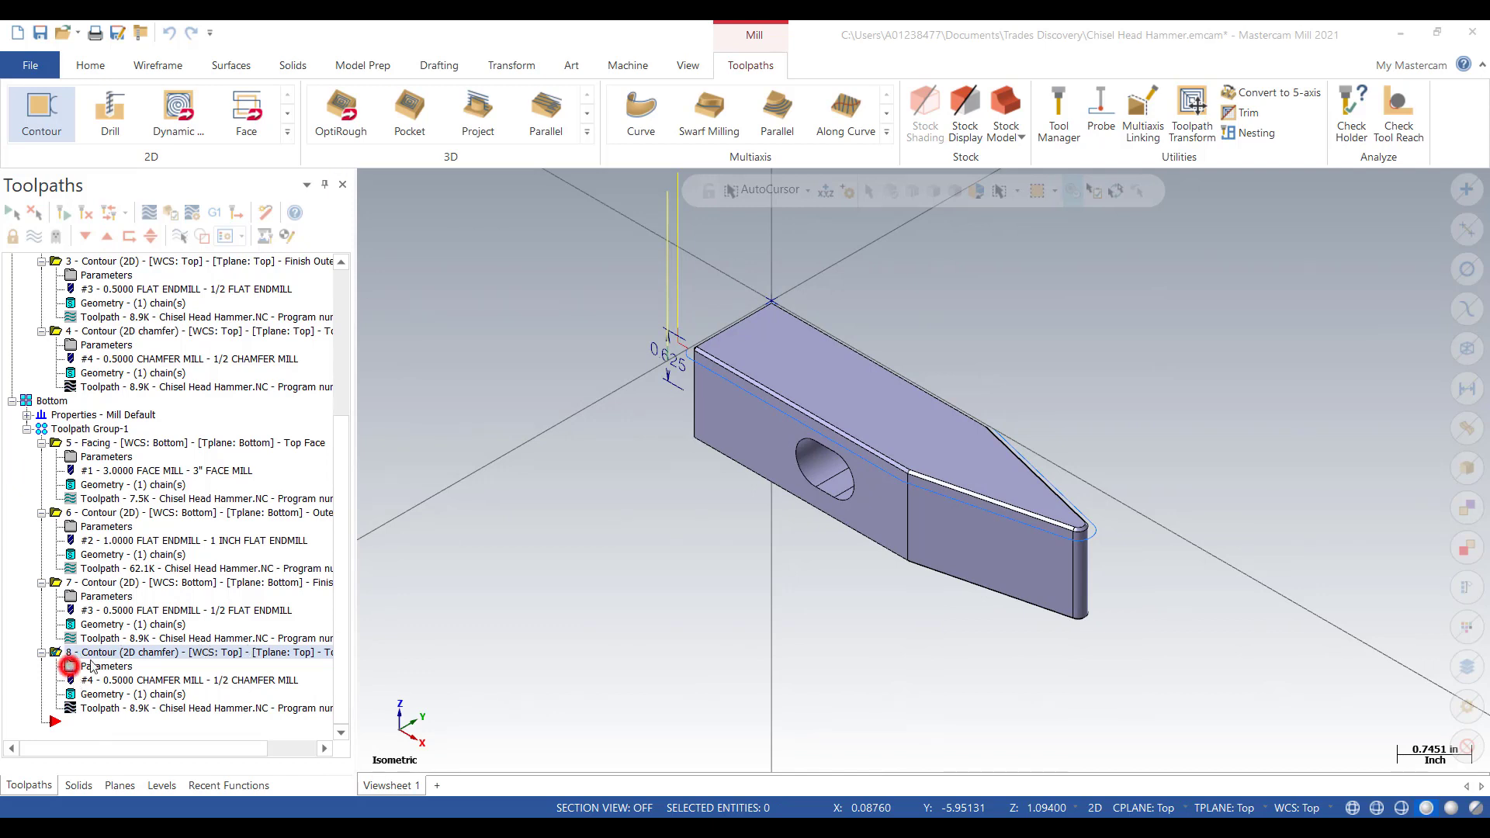
pyautogui.press('Delete')
pyautogui.hotkey('ctrl', 'z')
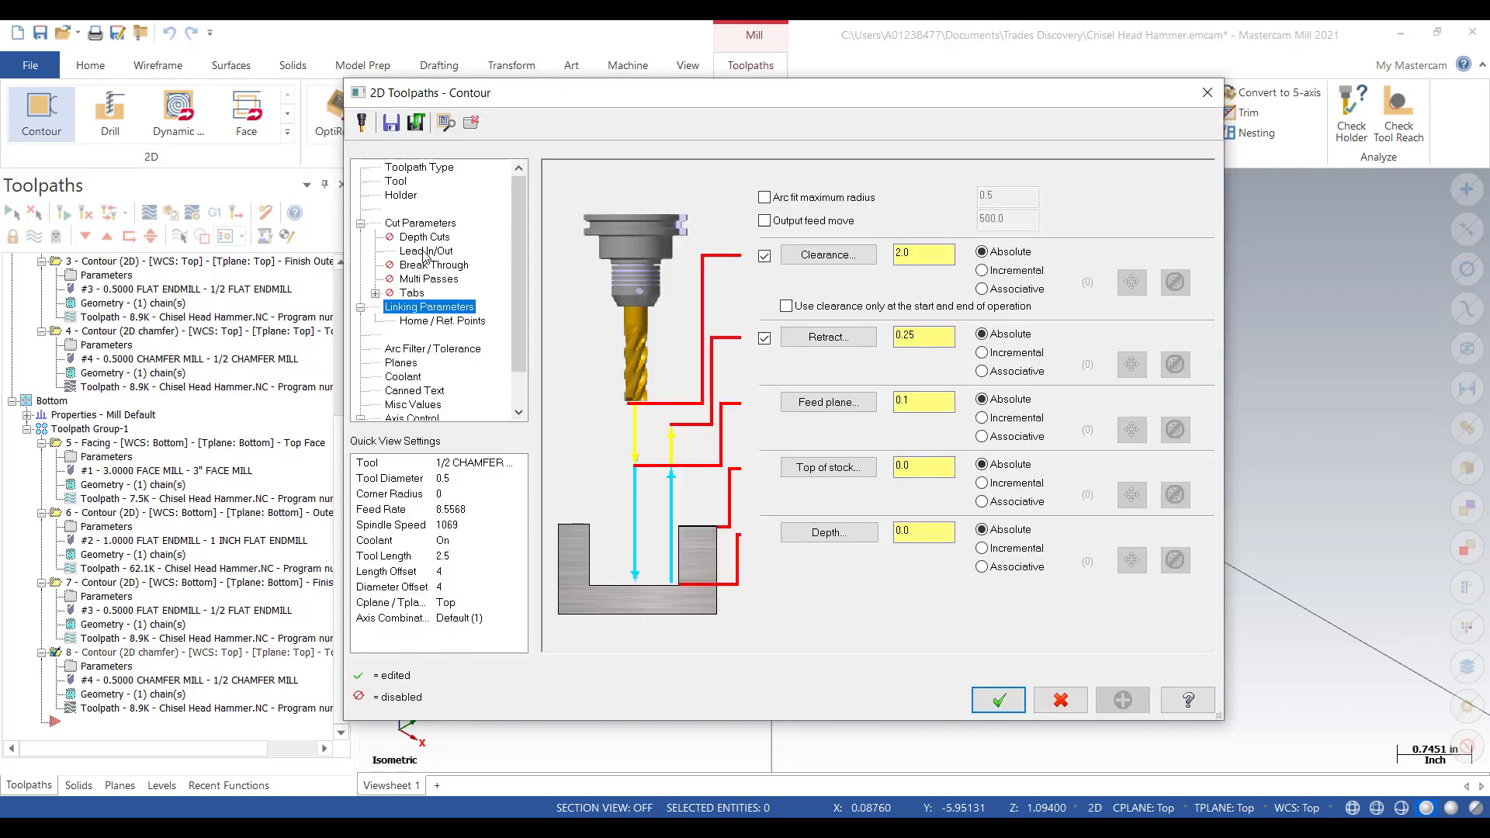
# - Set the working coordinate system, tool plane and construction plane of the pasted chamfer operation to Bottom
pyautogui.click(402, 363)
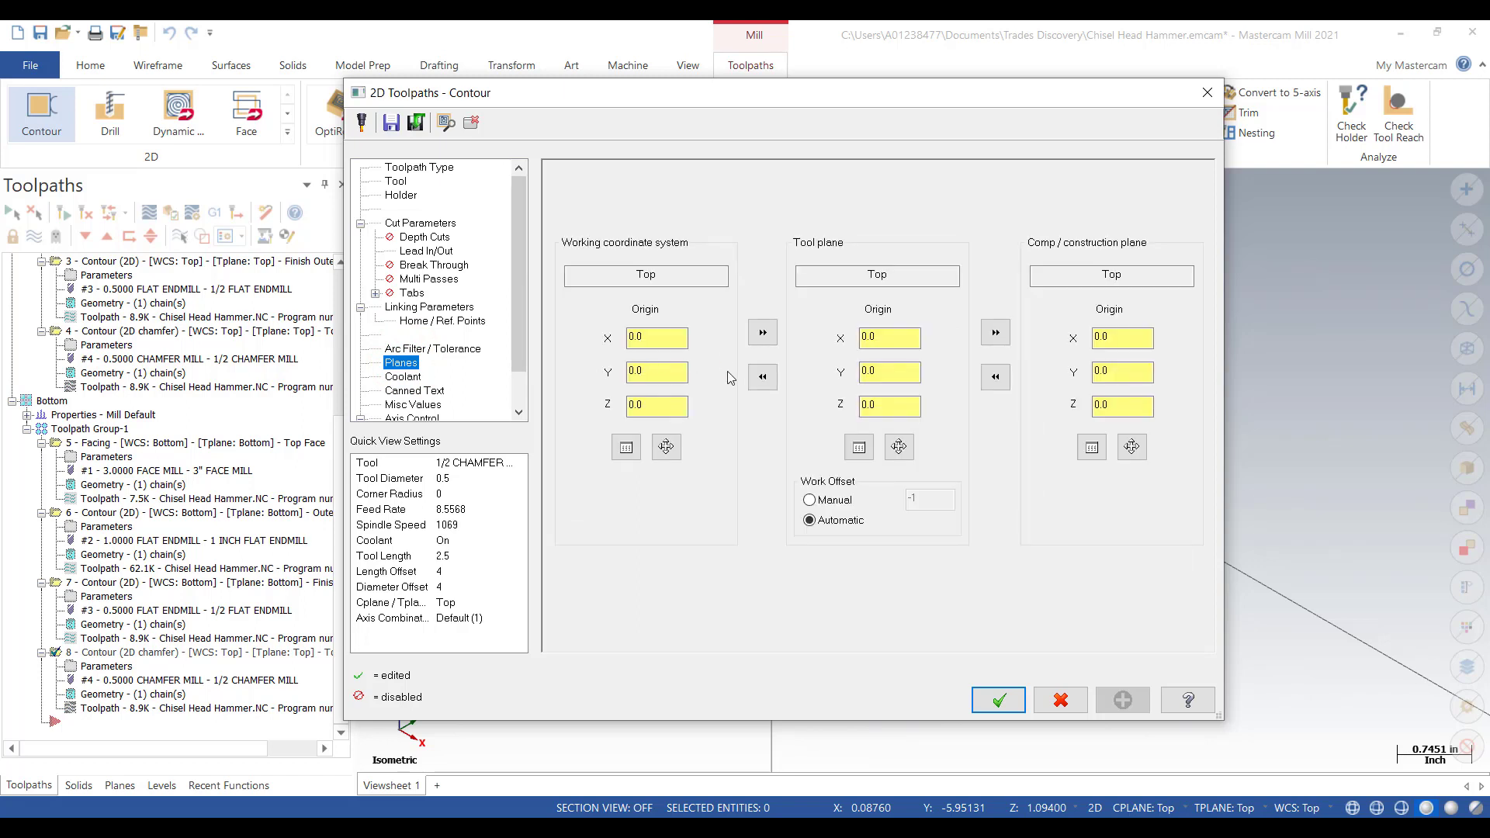
pyautogui.click(626, 447)
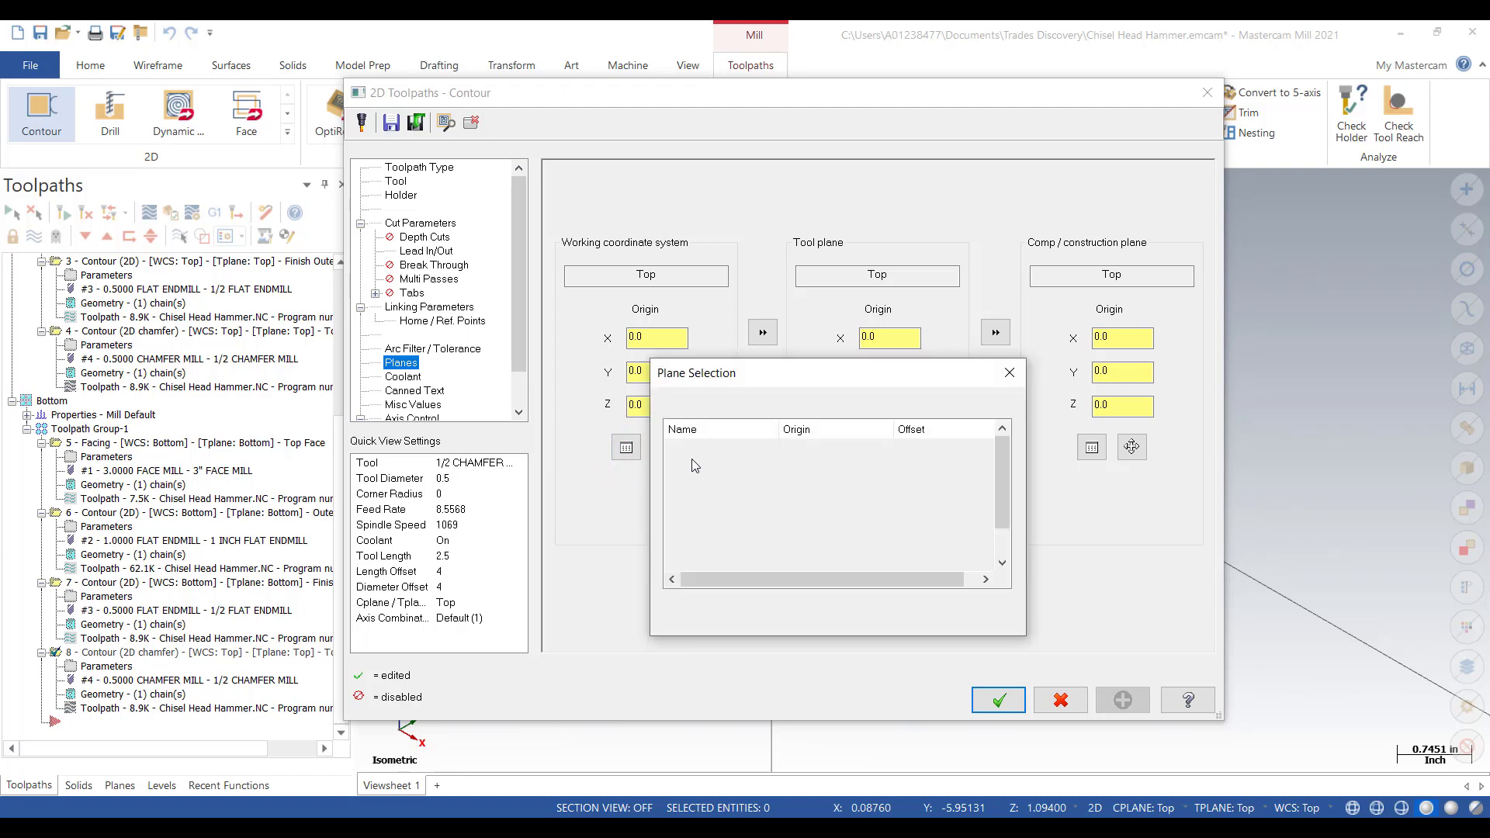
pyautogui.click(693, 504)
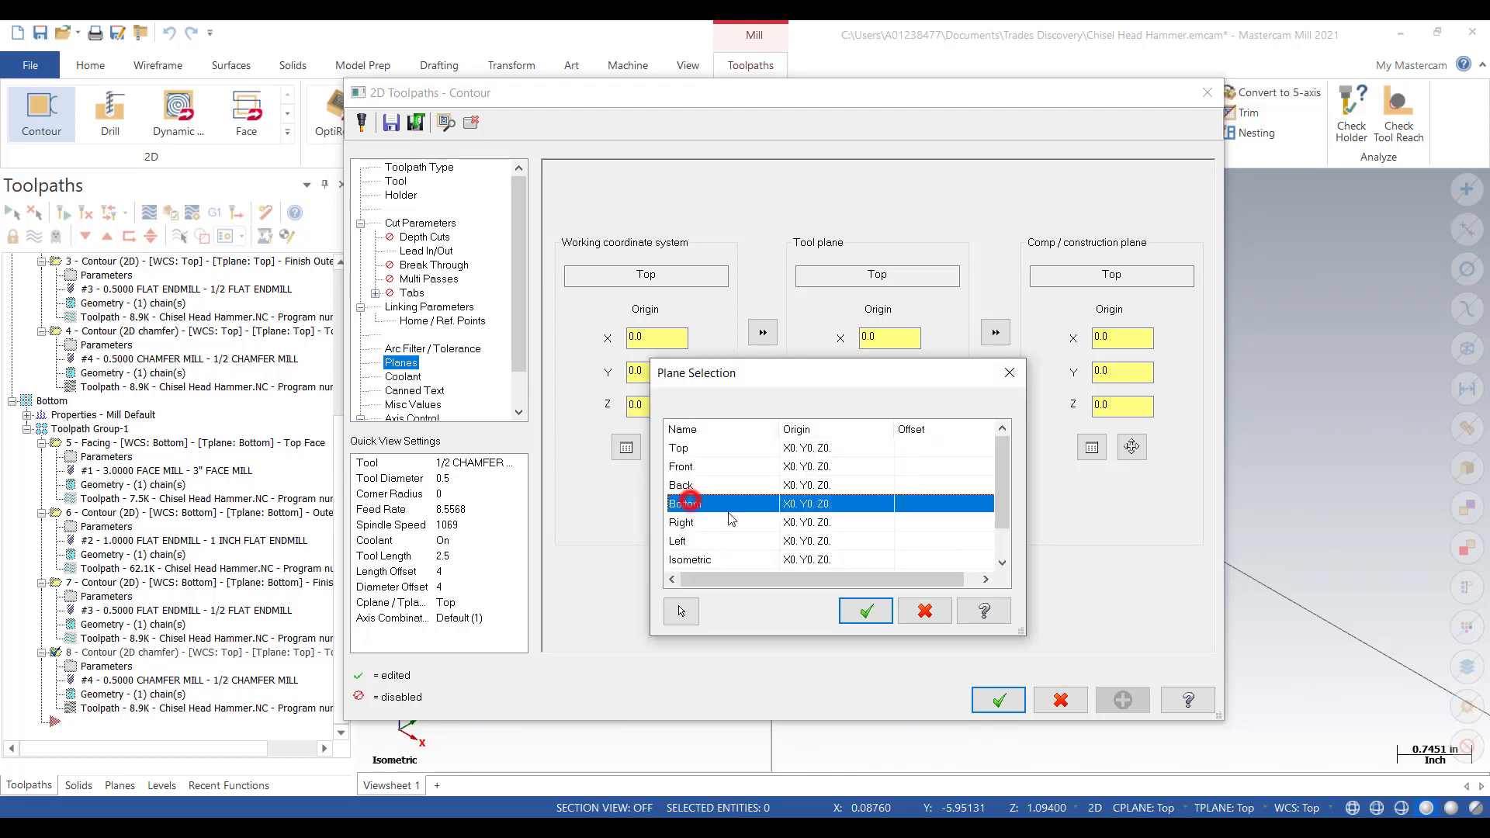
pyautogui.click(862, 611)
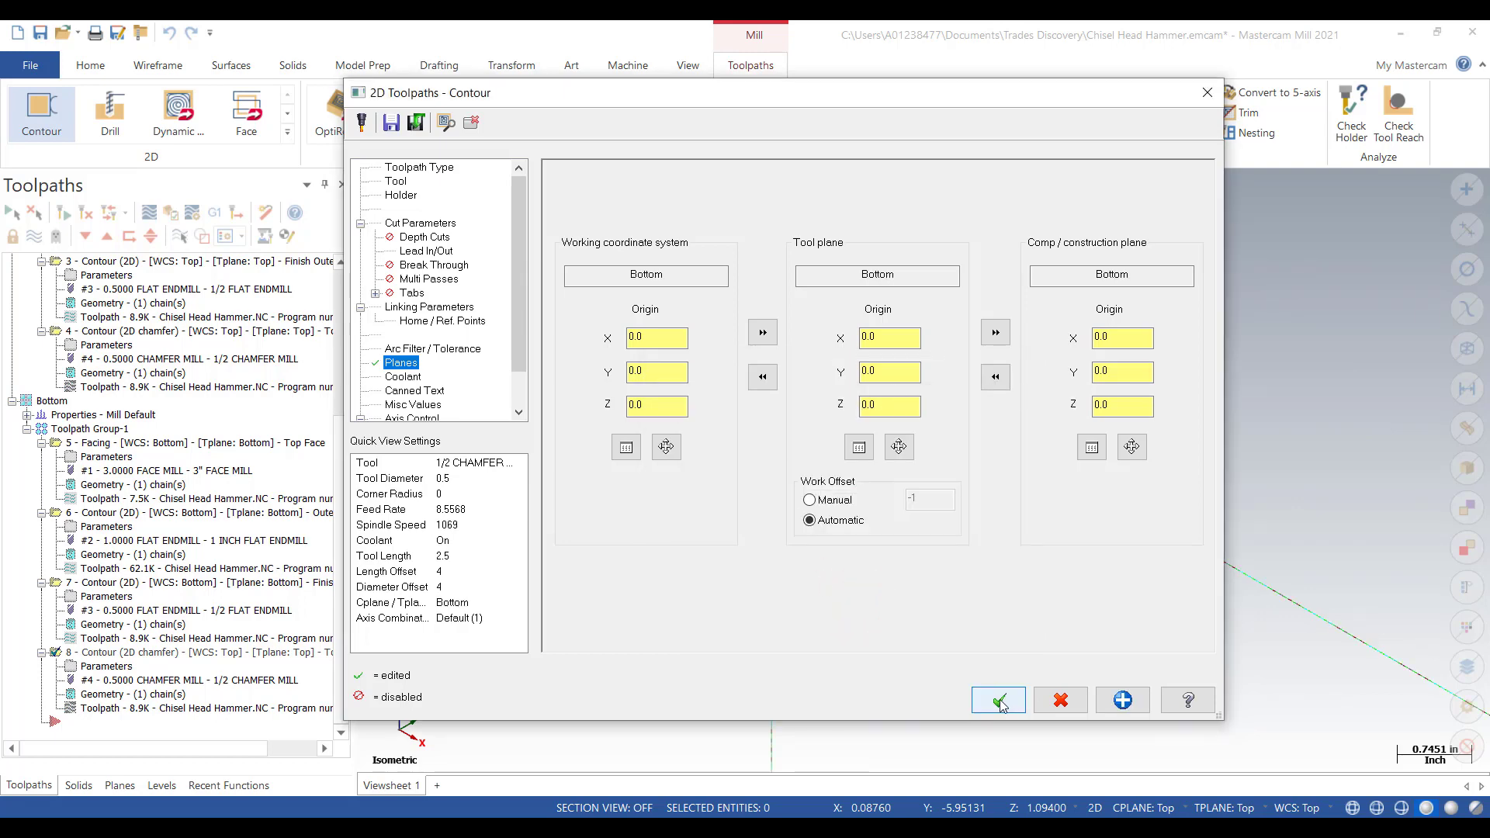
pyautogui.click(999, 701)
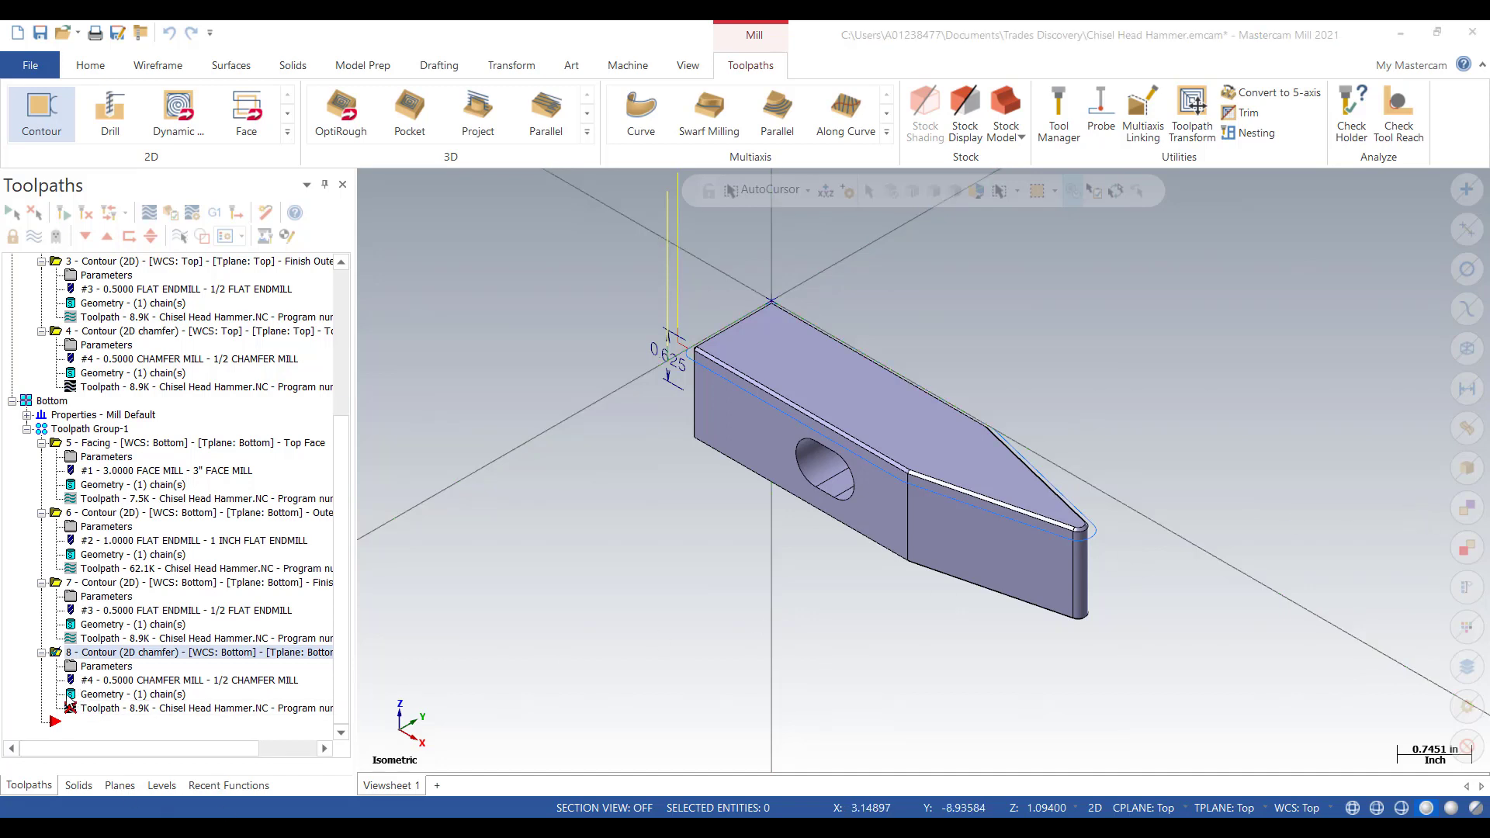
# - Rechain the Bottom chamfer operation's geometry to the outer edge loop of the hammer's bottom face, starting at the square end
pyautogui.click(70, 694)
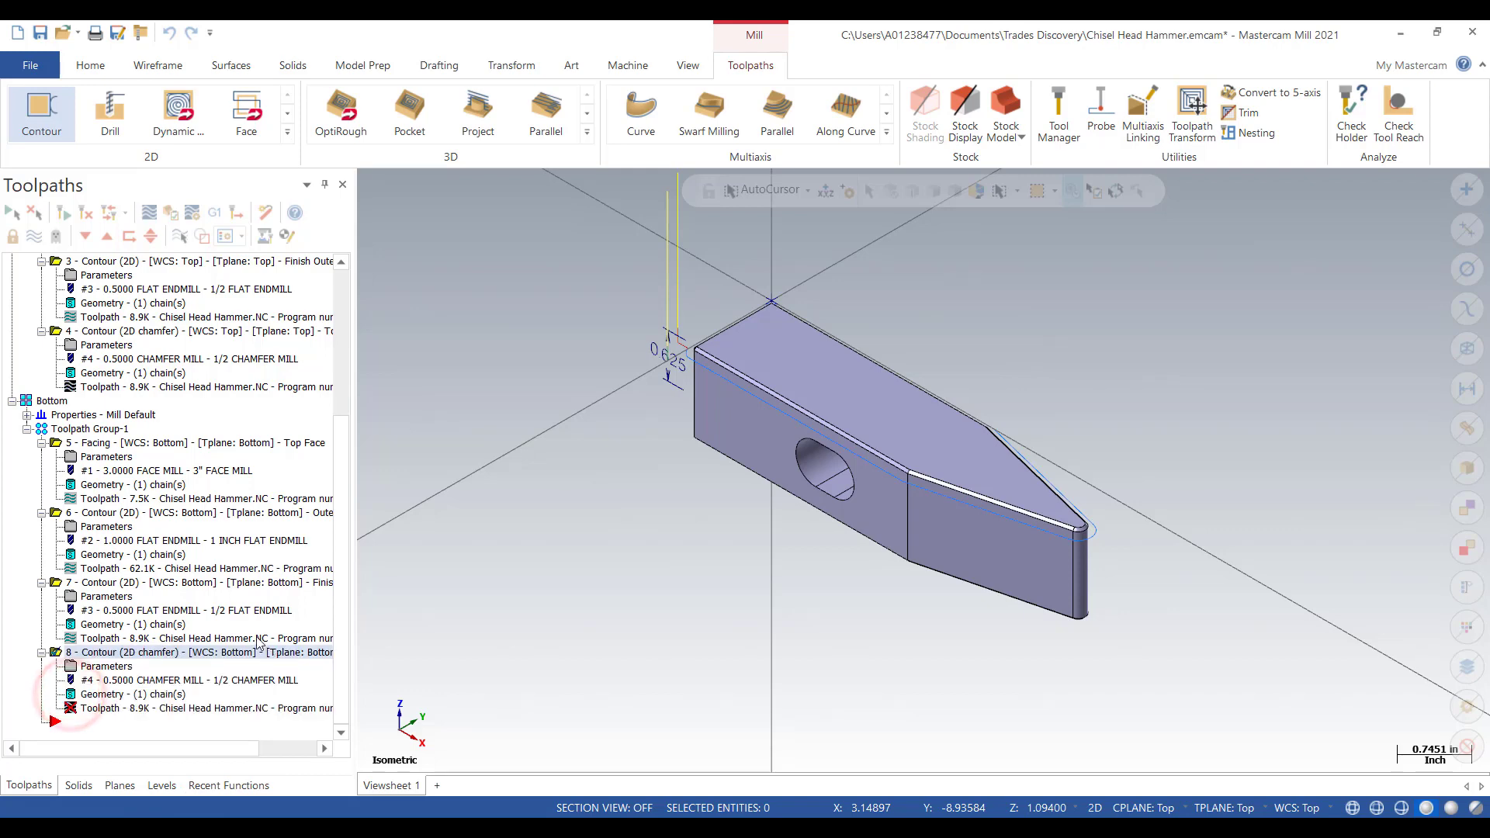
pyautogui.rightClick(106, 316)
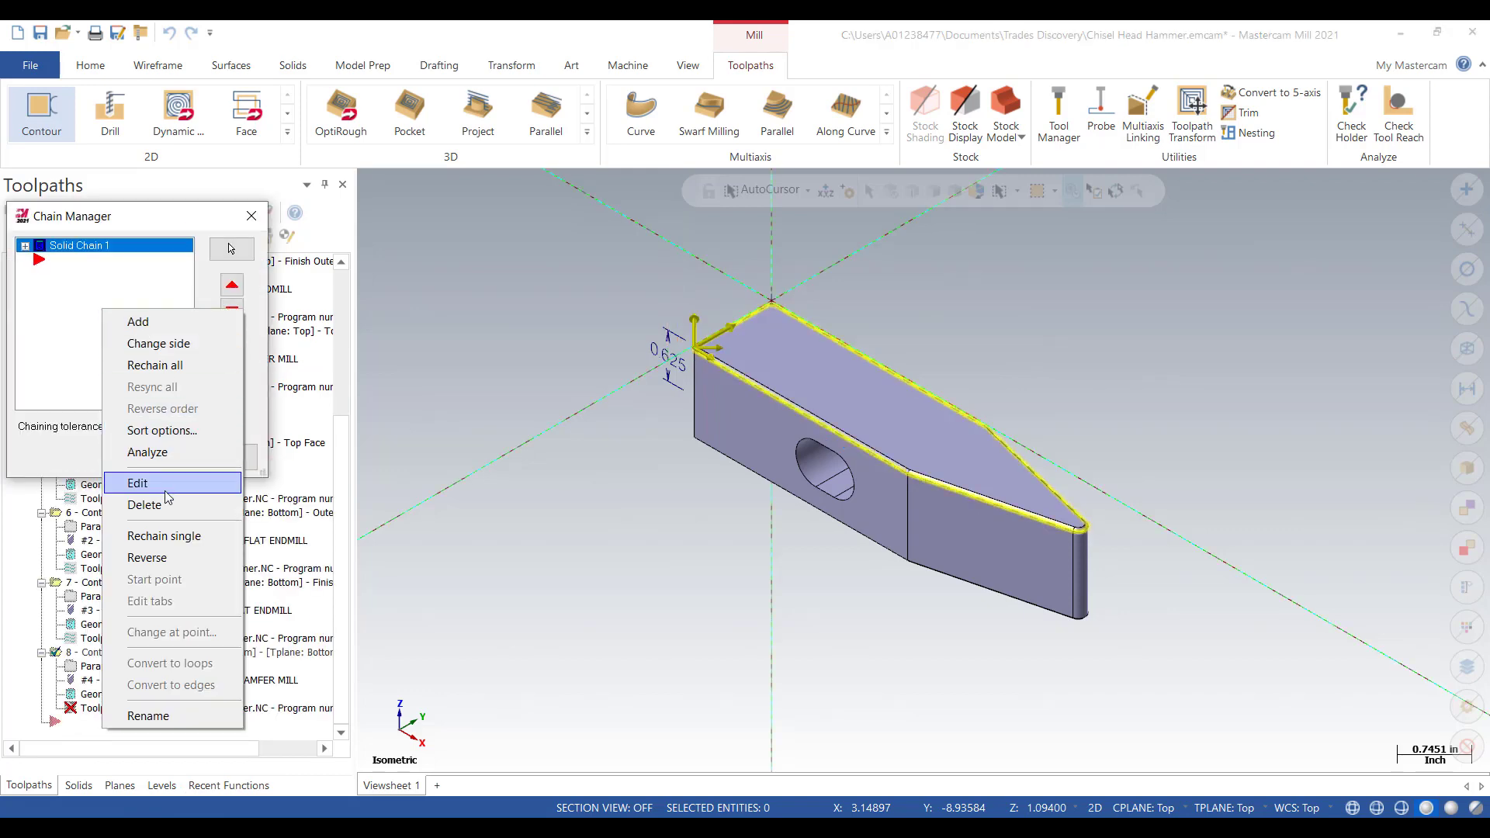
pyautogui.click(155, 366)
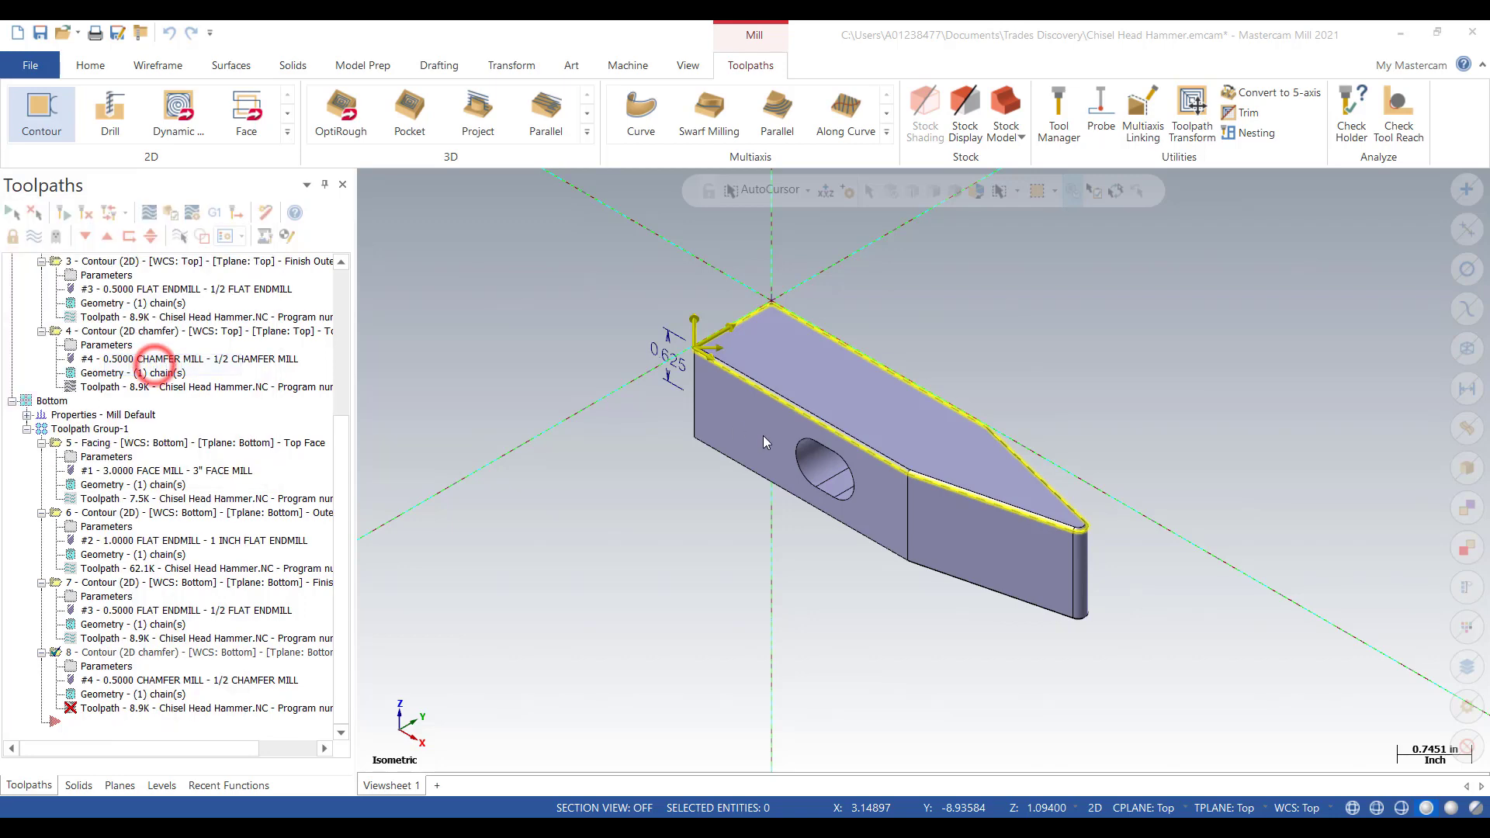
pyautogui.rightClick(636, 493)
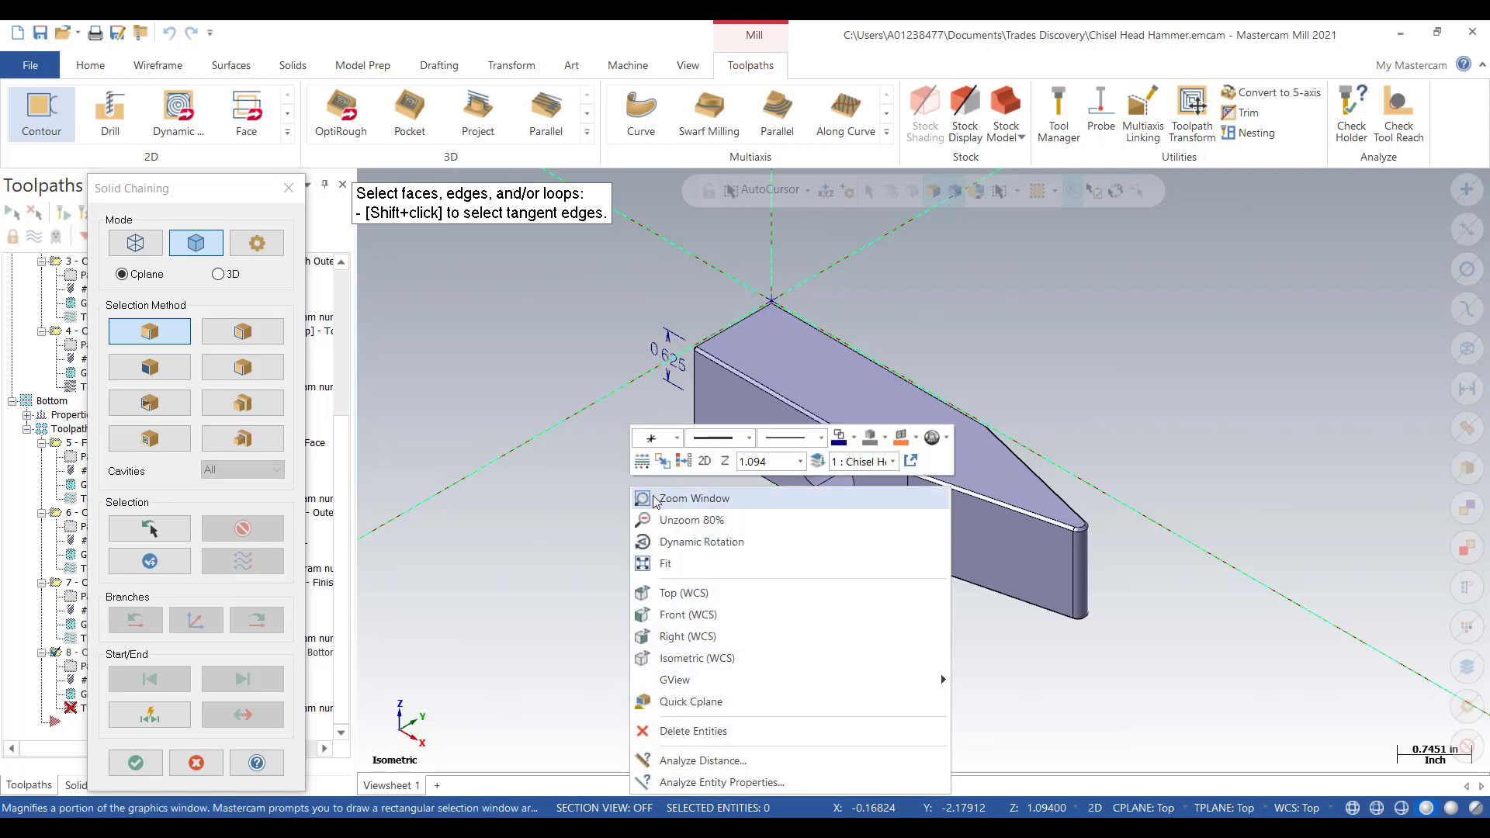
pyautogui.click(692, 590)
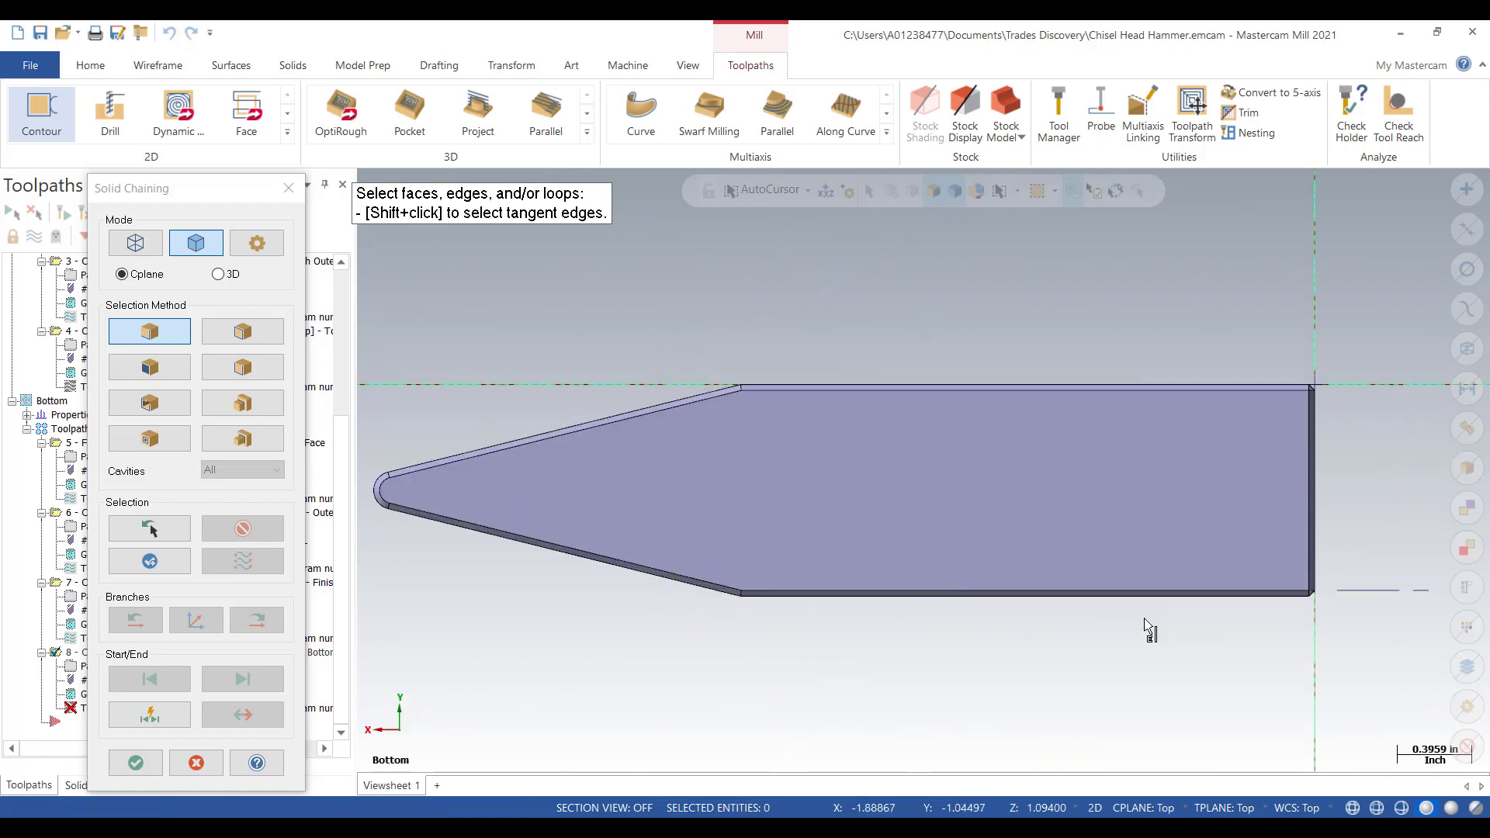
pyautogui.click(1320, 402)
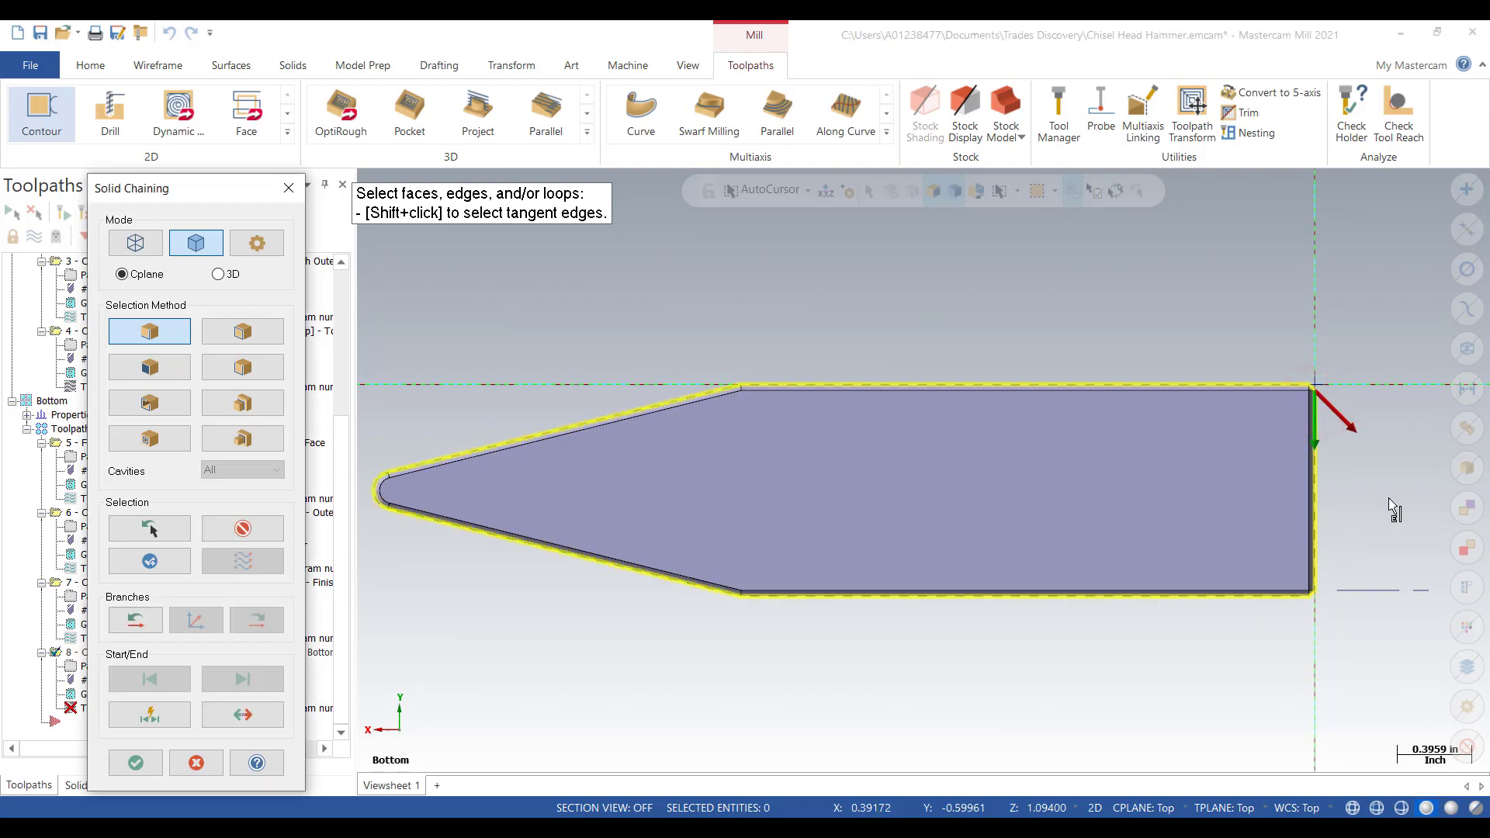
pyautogui.click(135, 764)
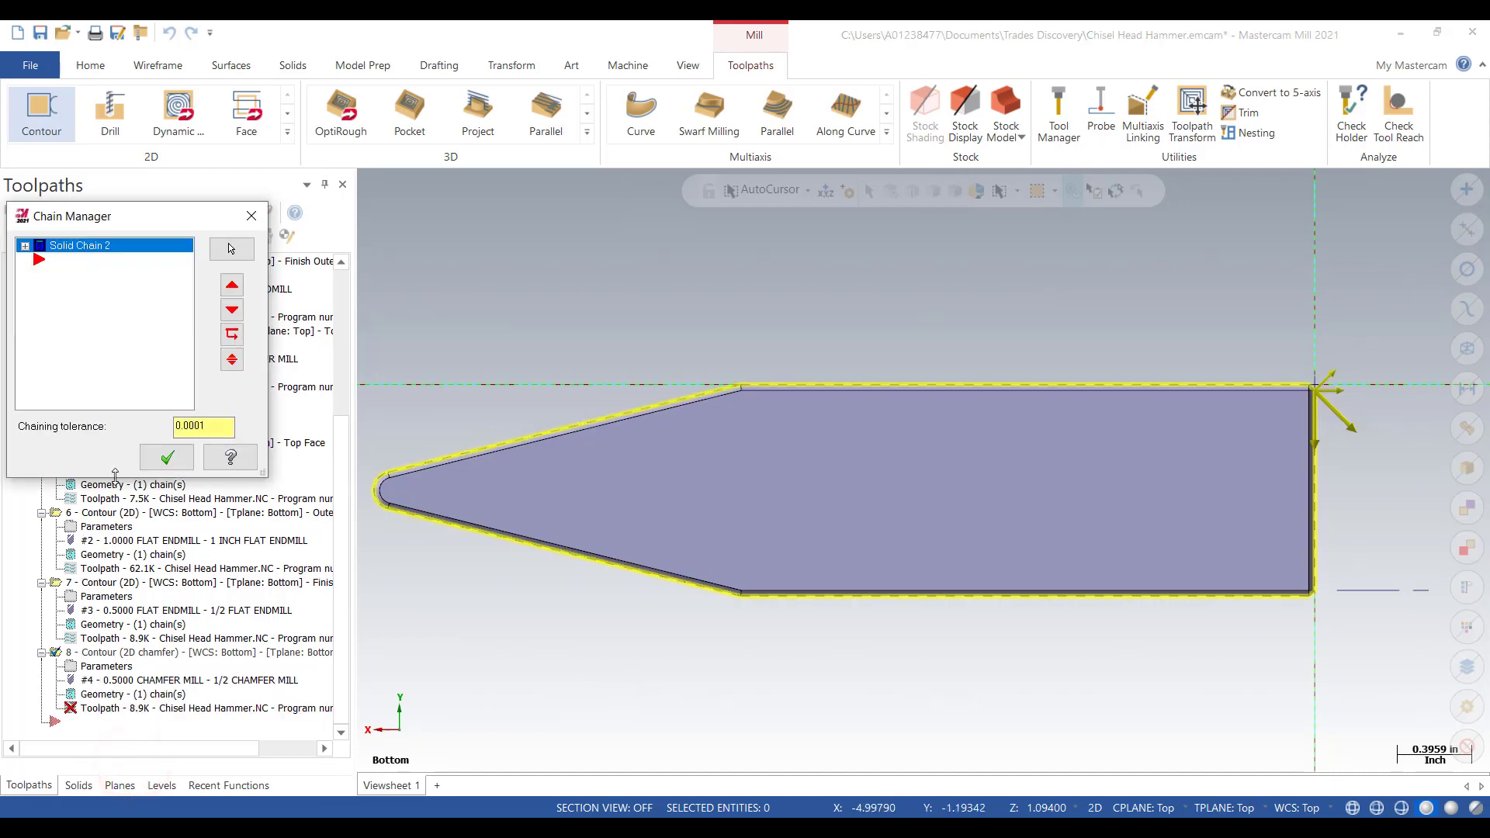
pyautogui.click(167, 458)
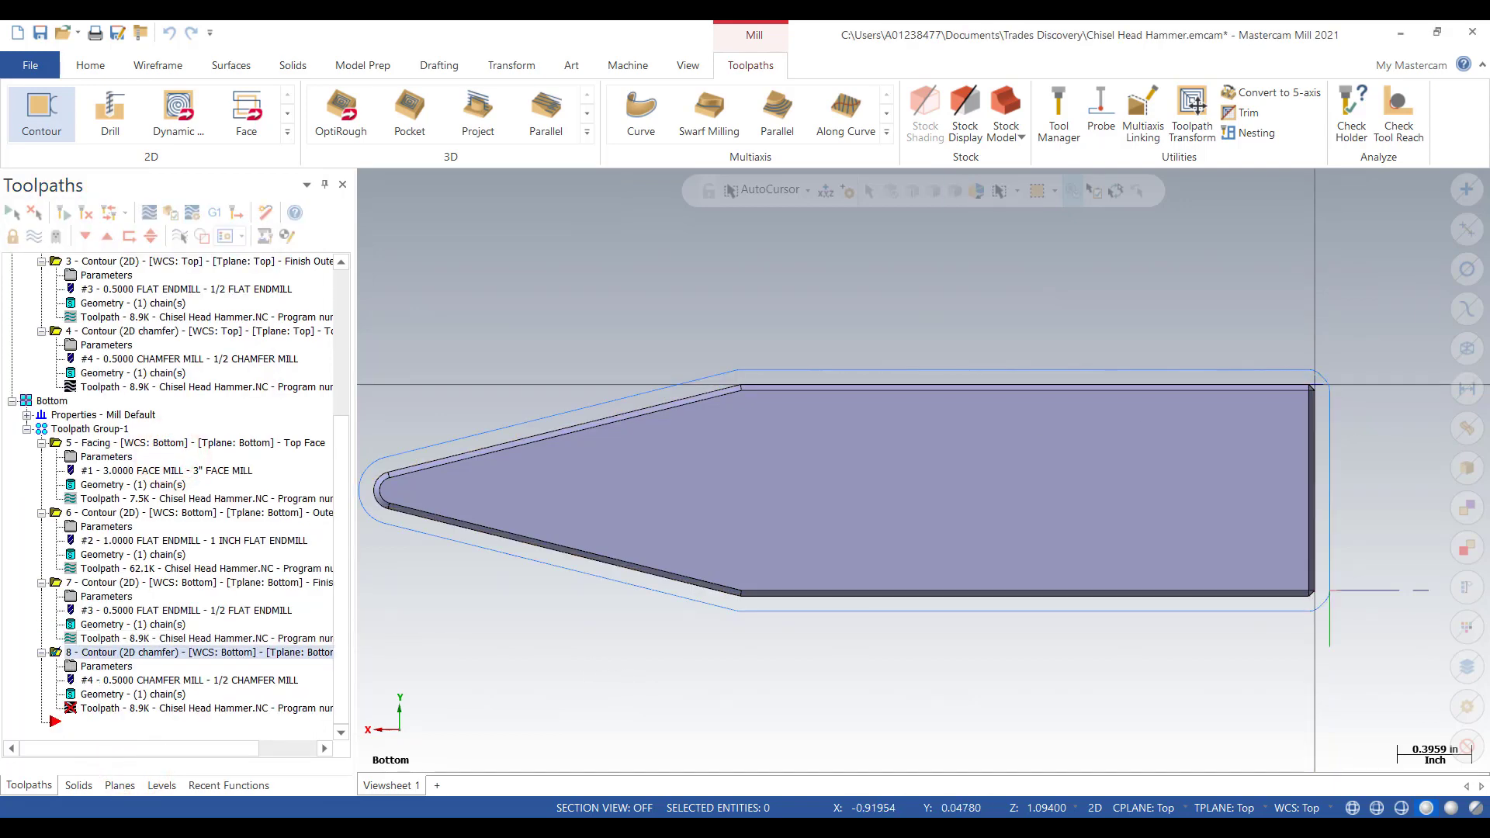
# - Set the Bottom chamfer operation's clearance to 3.0, retract to 1.375 and feed plane to 1.225
pyautogui.click(97, 667)
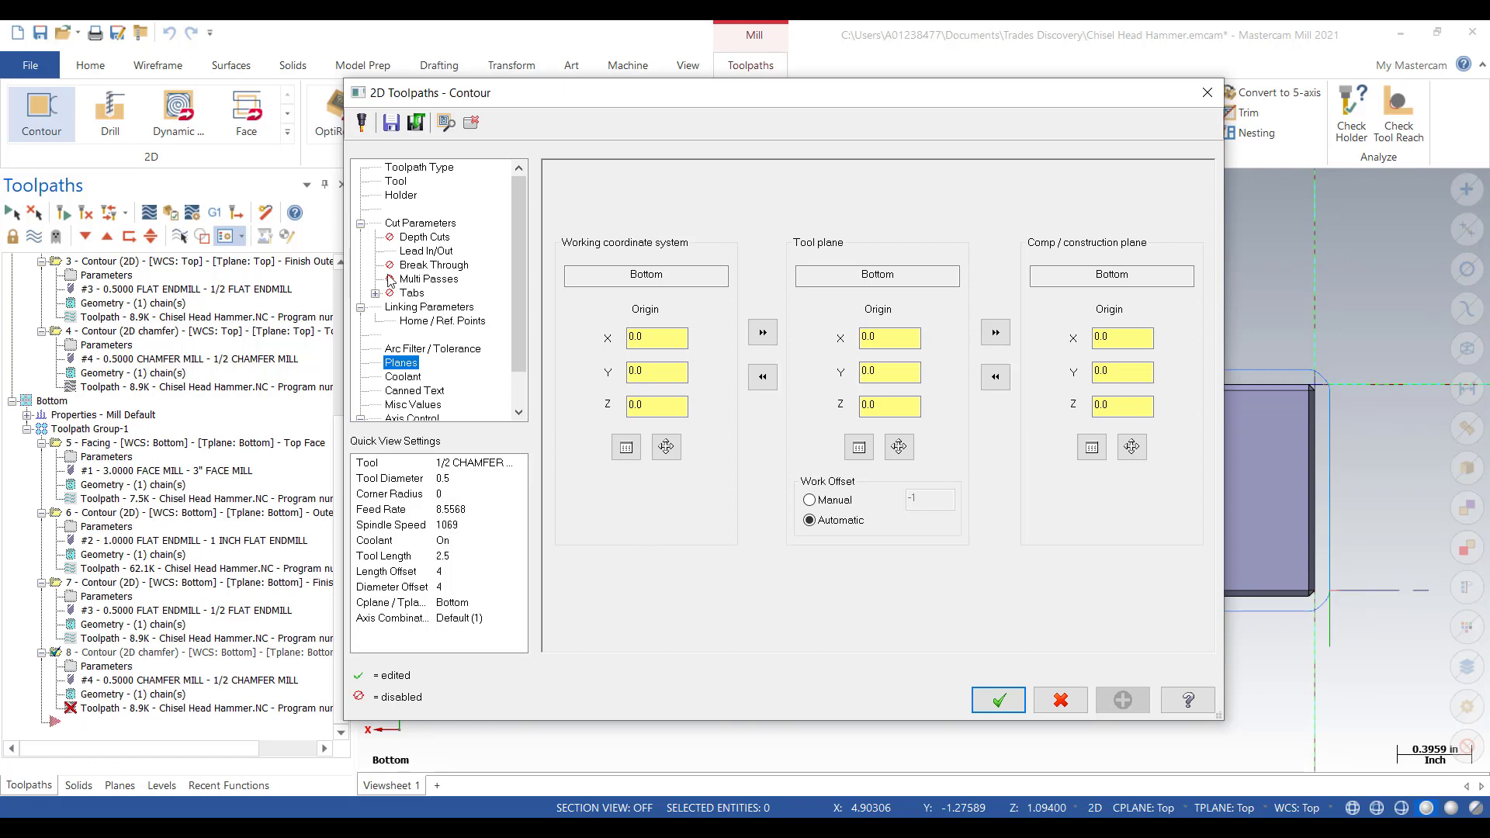
pyautogui.click(436, 307)
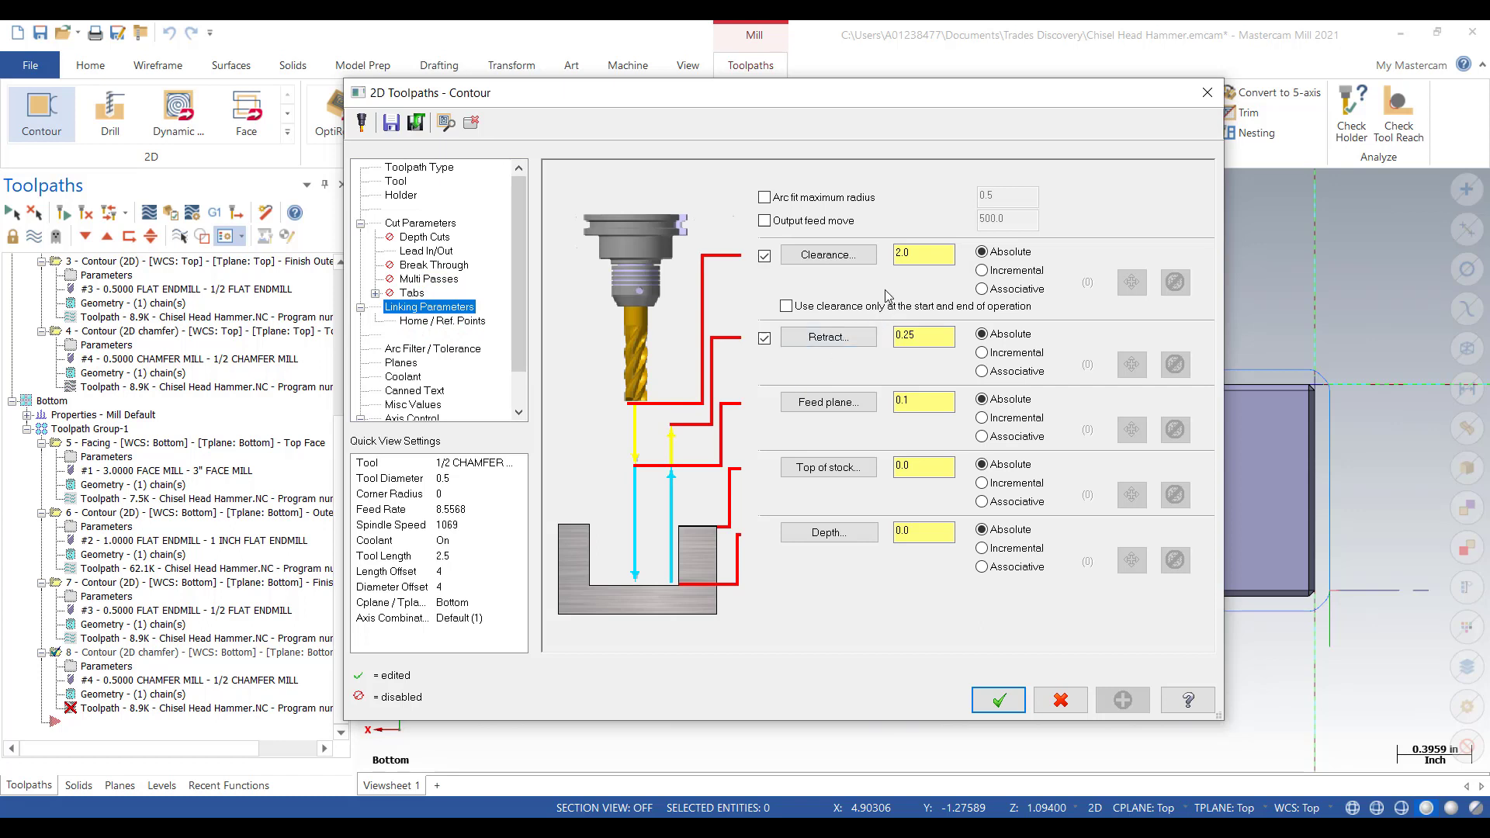
pyautogui.doubleClick(921, 252)
pyautogui.write('3.')
pyautogui.press('Return')
pyautogui.doubleClick(934, 333)
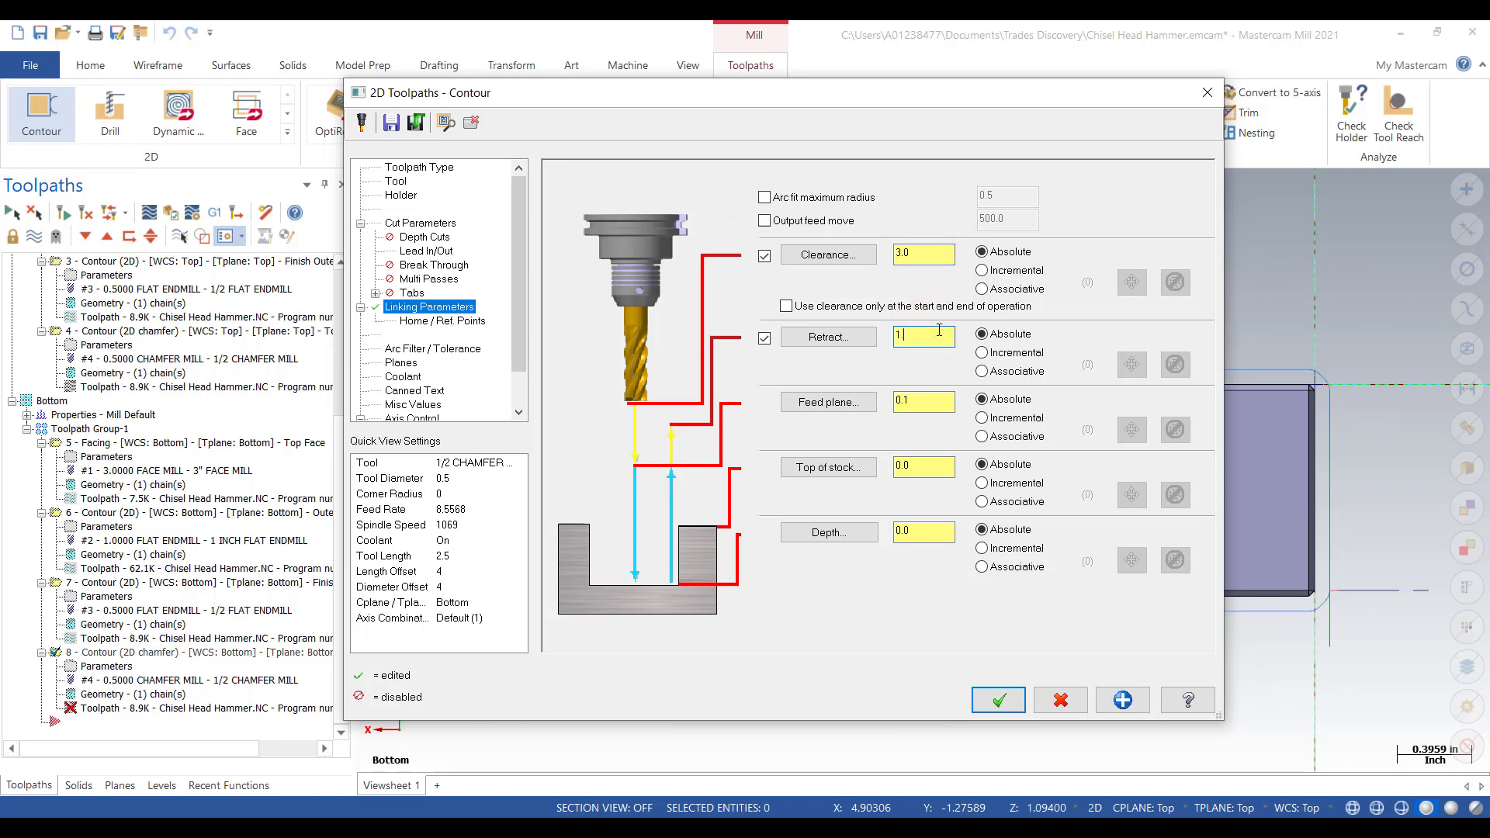
pyautogui.write('1.375')
pyautogui.doubleClick(914, 401)
pyautogui.write('1')
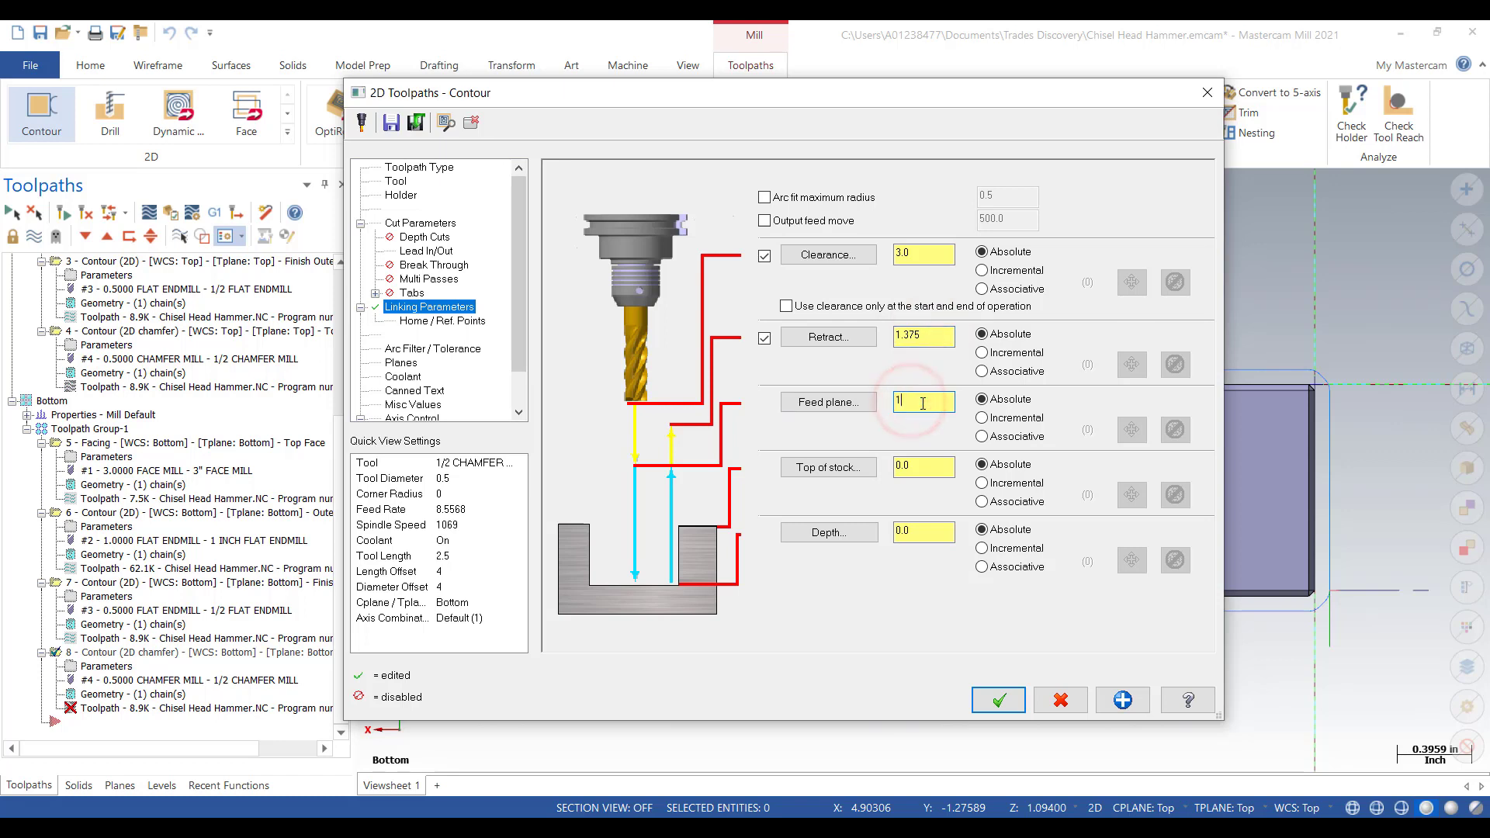
pyautogui.write('.225')
# - Set the top of stock and depth to 1.125, check the chamfer's cut parameters and accept the operation
pyautogui.doubleClick(928, 468)
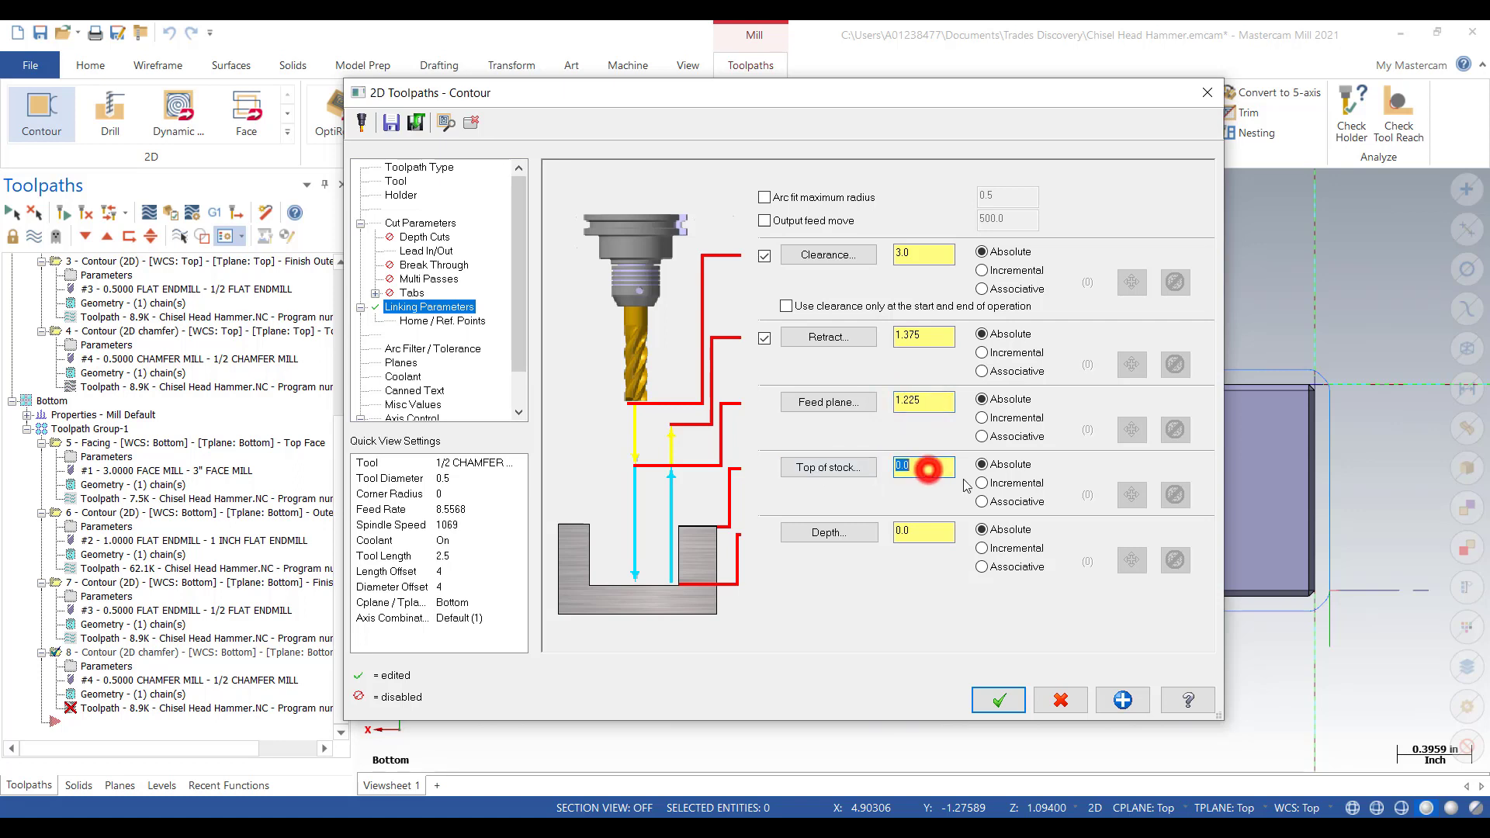
pyautogui.write('1.125')
pyautogui.doubleClick(920, 535)
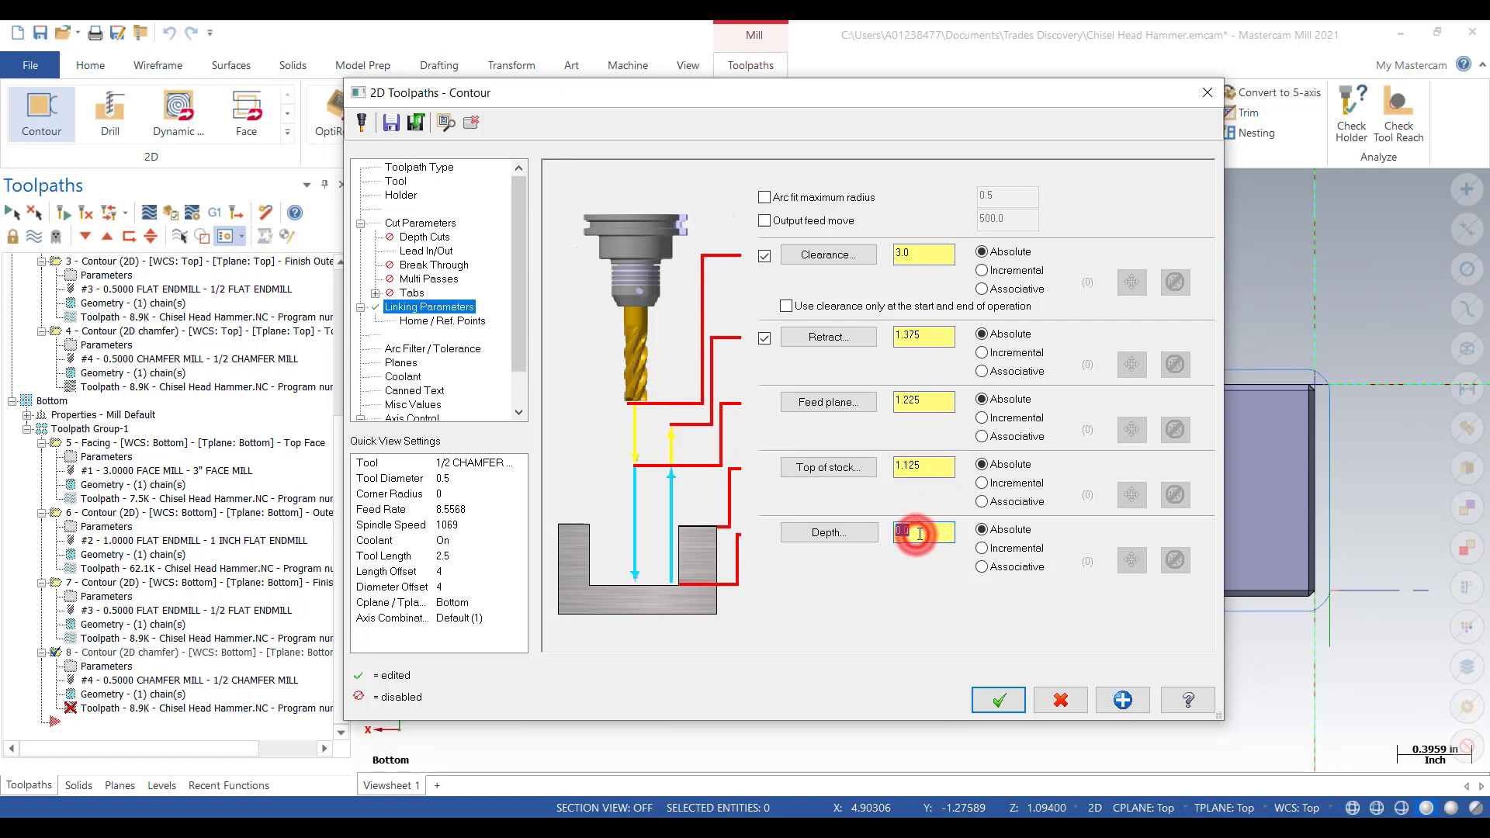
pyautogui.write('1.125')
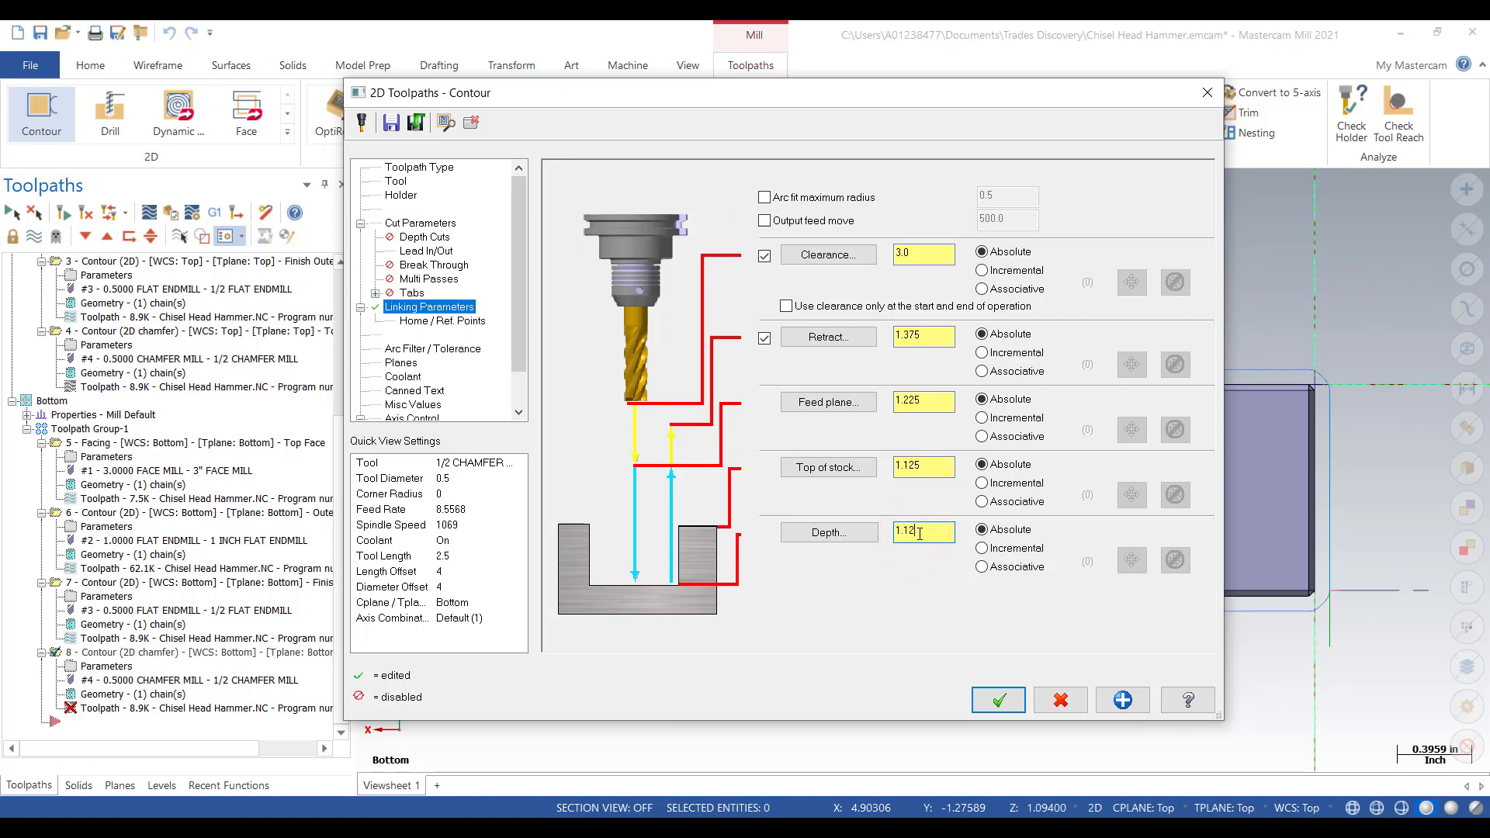
pyautogui.click(429, 227)
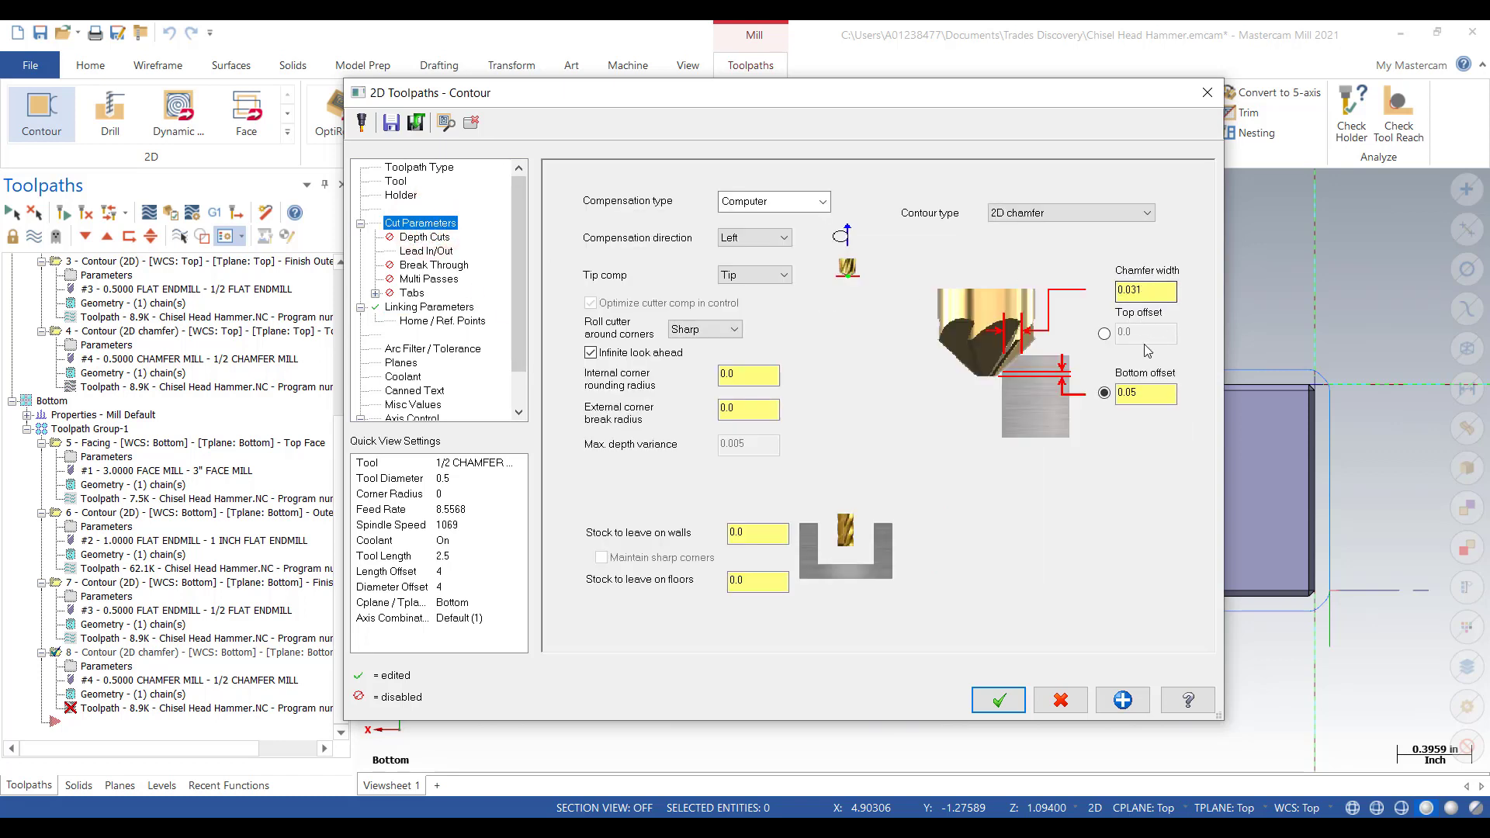
pyautogui.click(1001, 703)
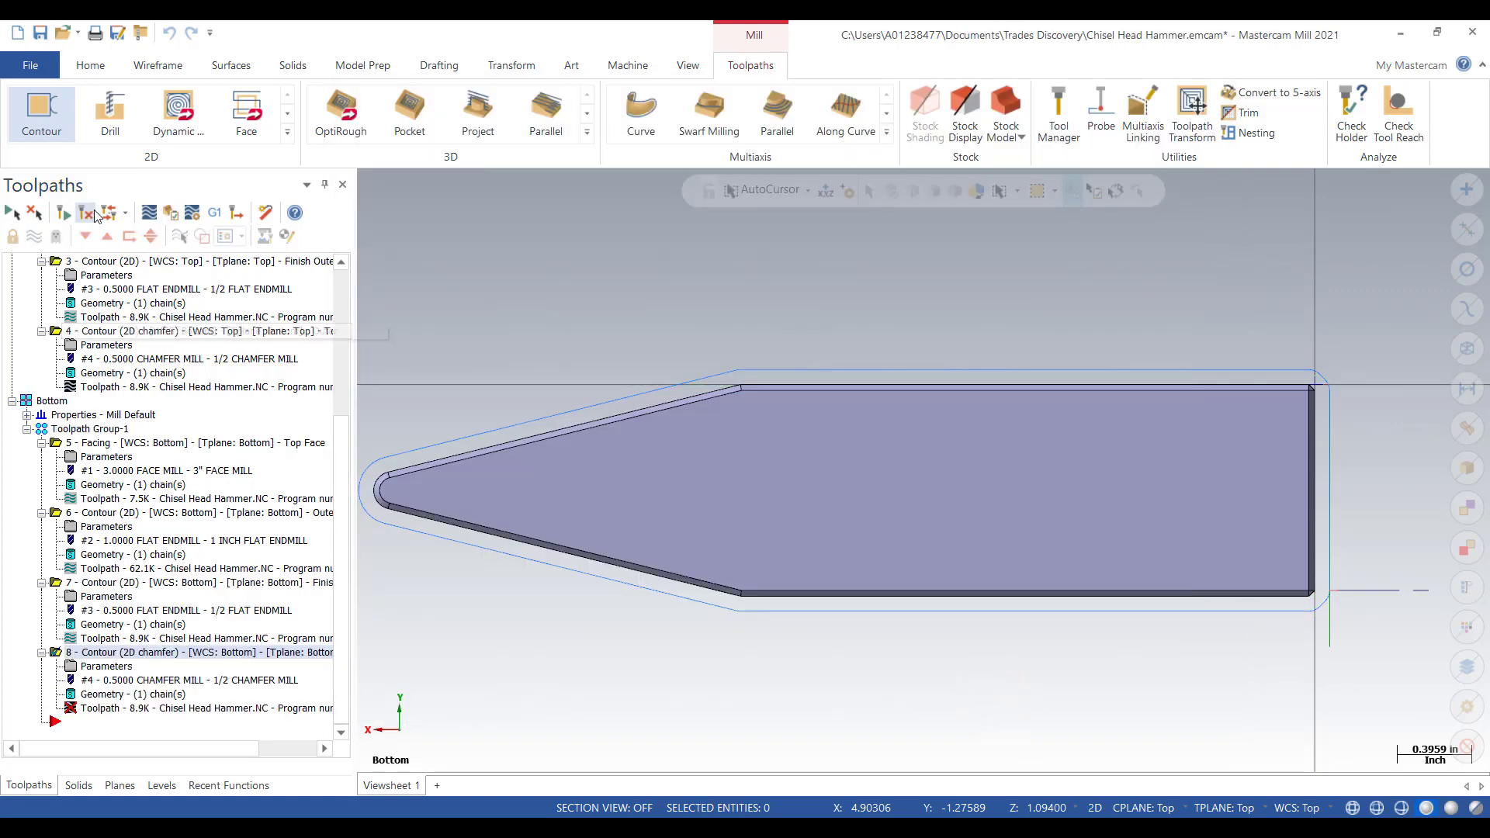
# - Regenerate the Bottom chamfer toolpath and backplot its moves step by step in isometric view
pyautogui.click(62, 217)
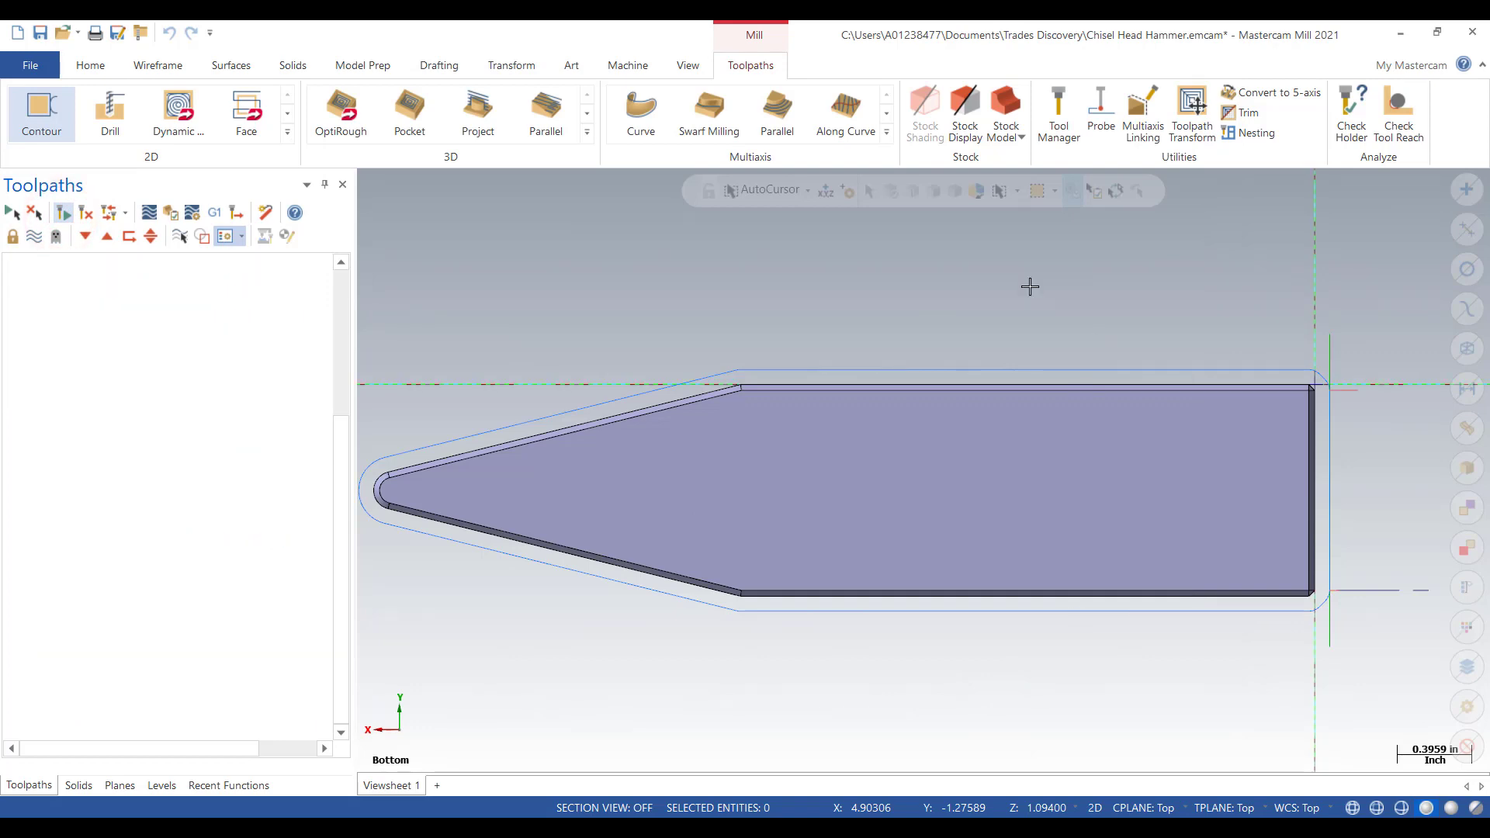
pyautogui.rightClick(1128, 293)
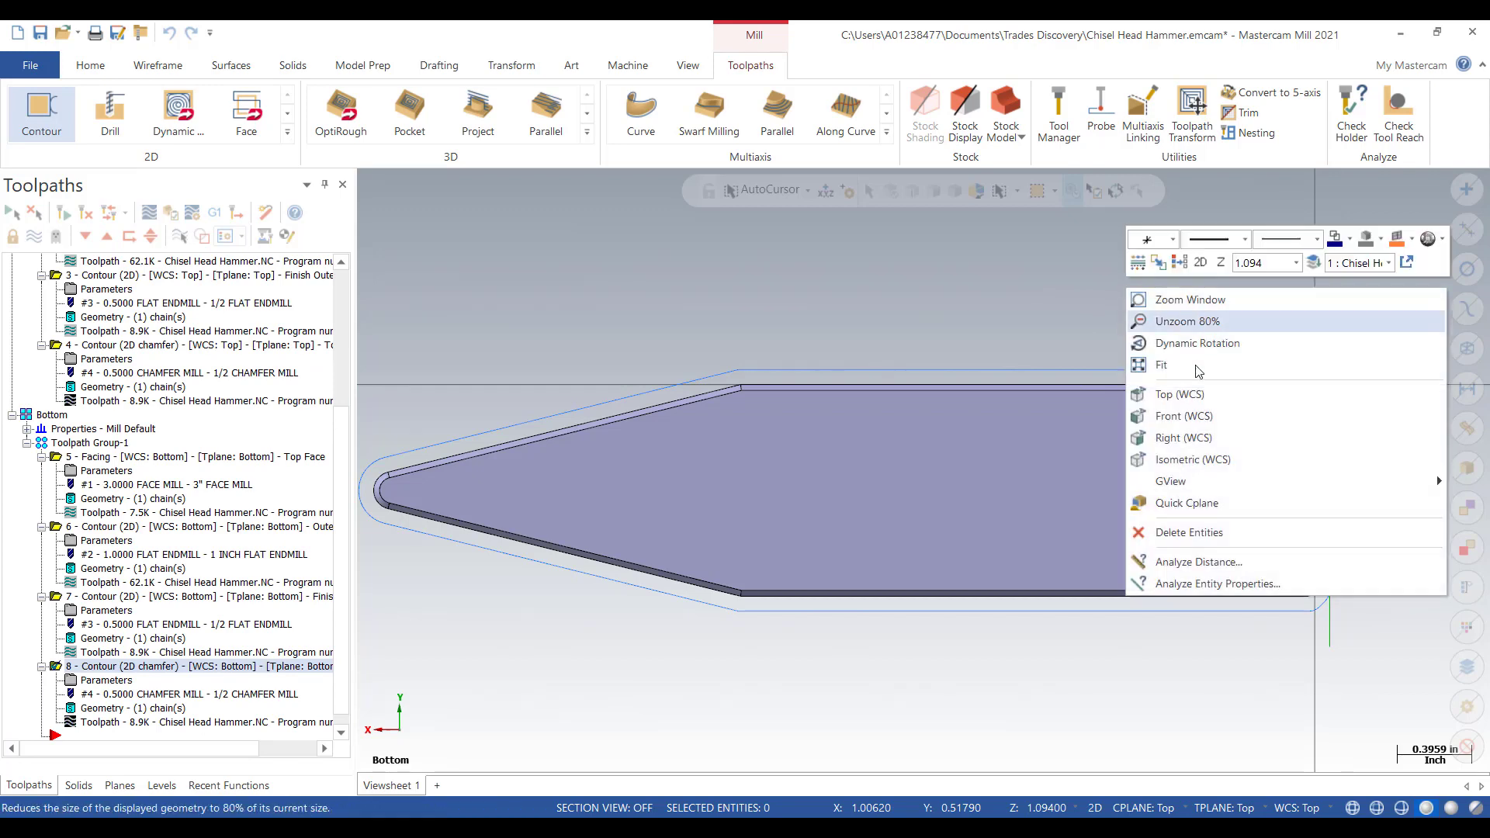
pyautogui.click(1180, 461)
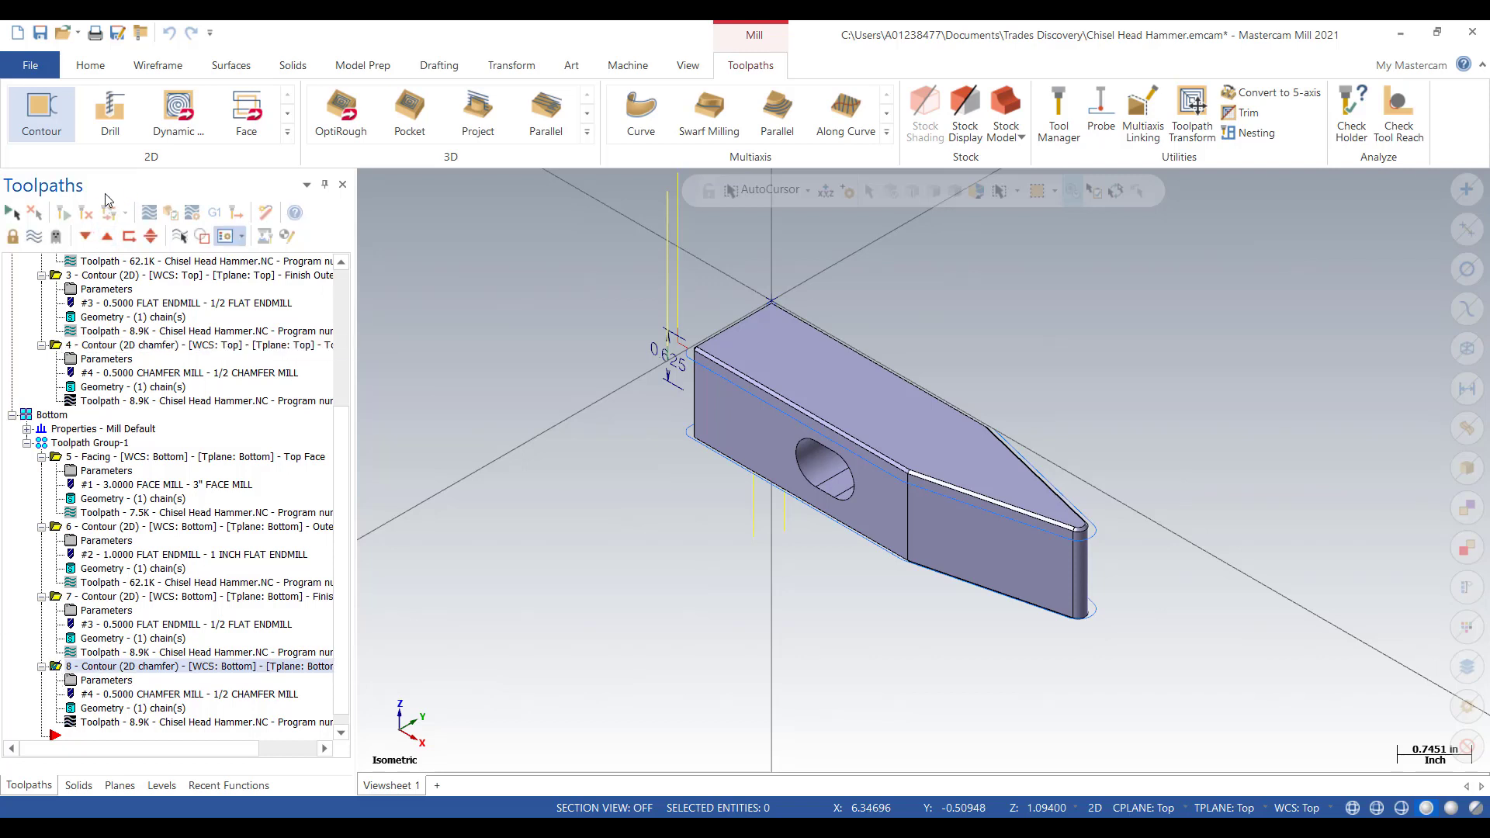
pyautogui.click(146, 214)
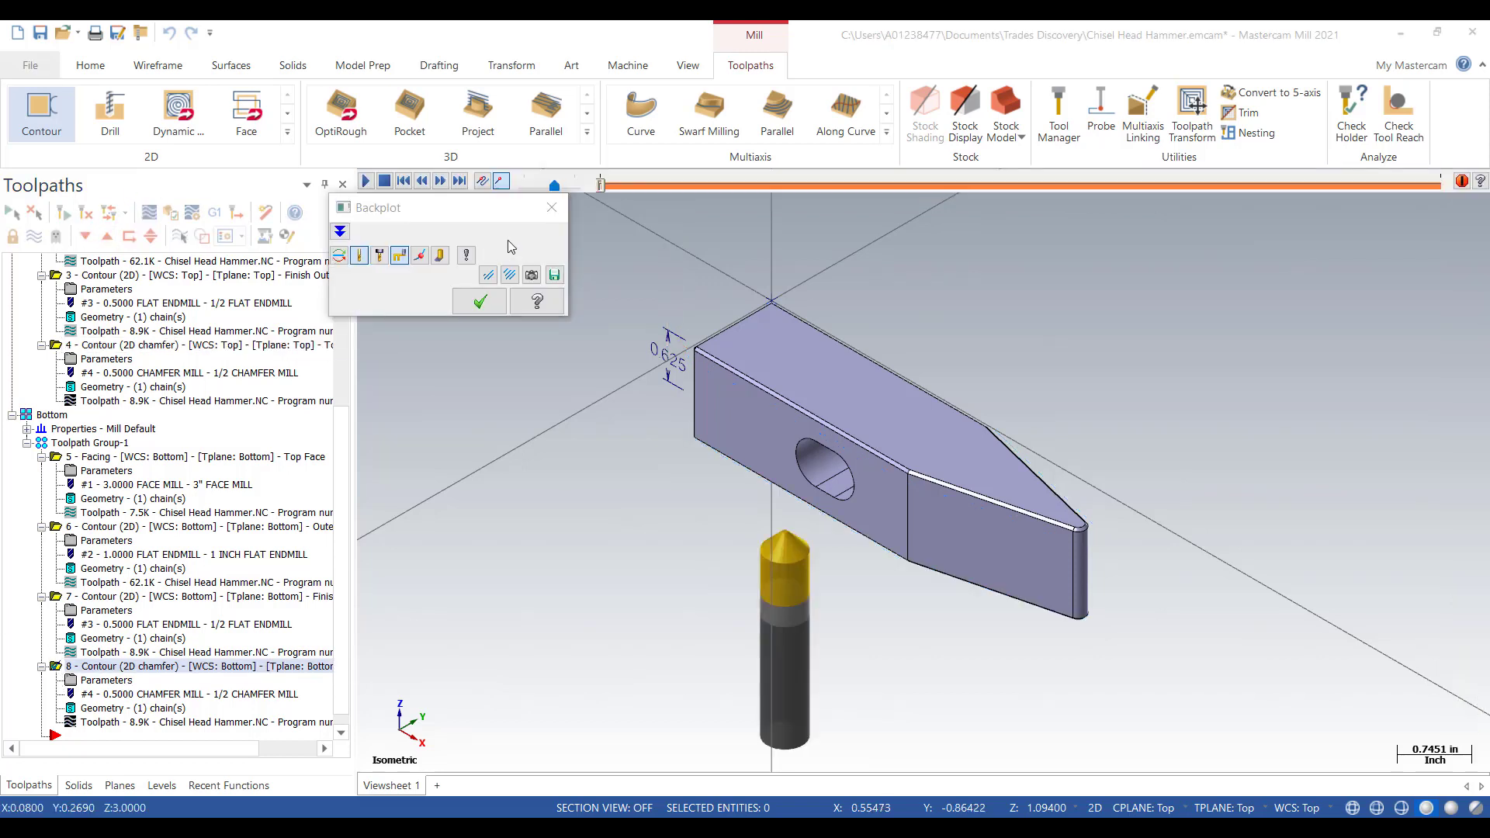
pyautogui.click(440, 180)
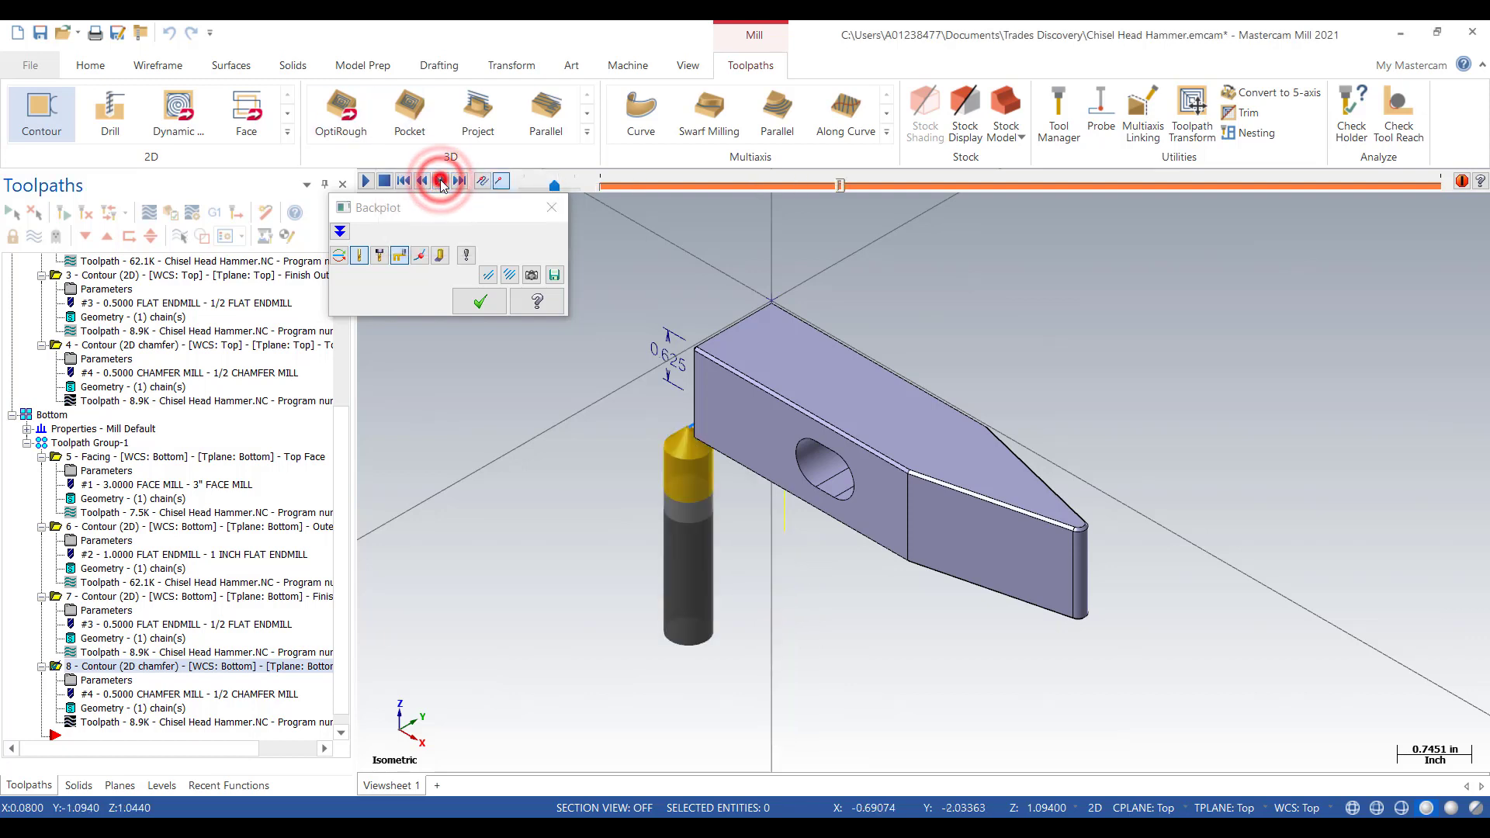
pyautogui.click(440, 180)
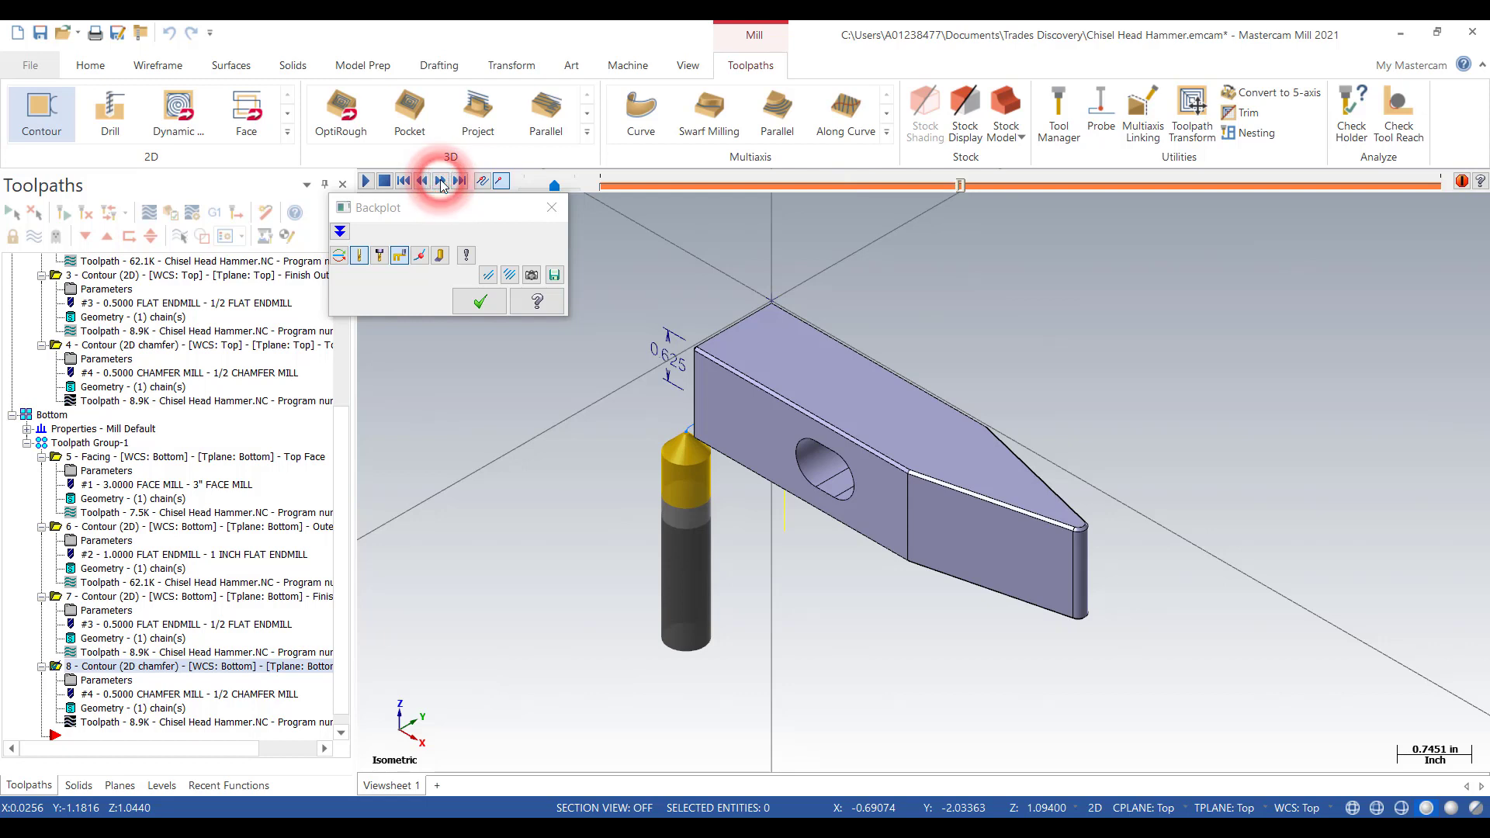
pyautogui.click(440, 180)
pyautogui.click(440, 181)
pyautogui.click(440, 180)
pyautogui.click(440, 180)
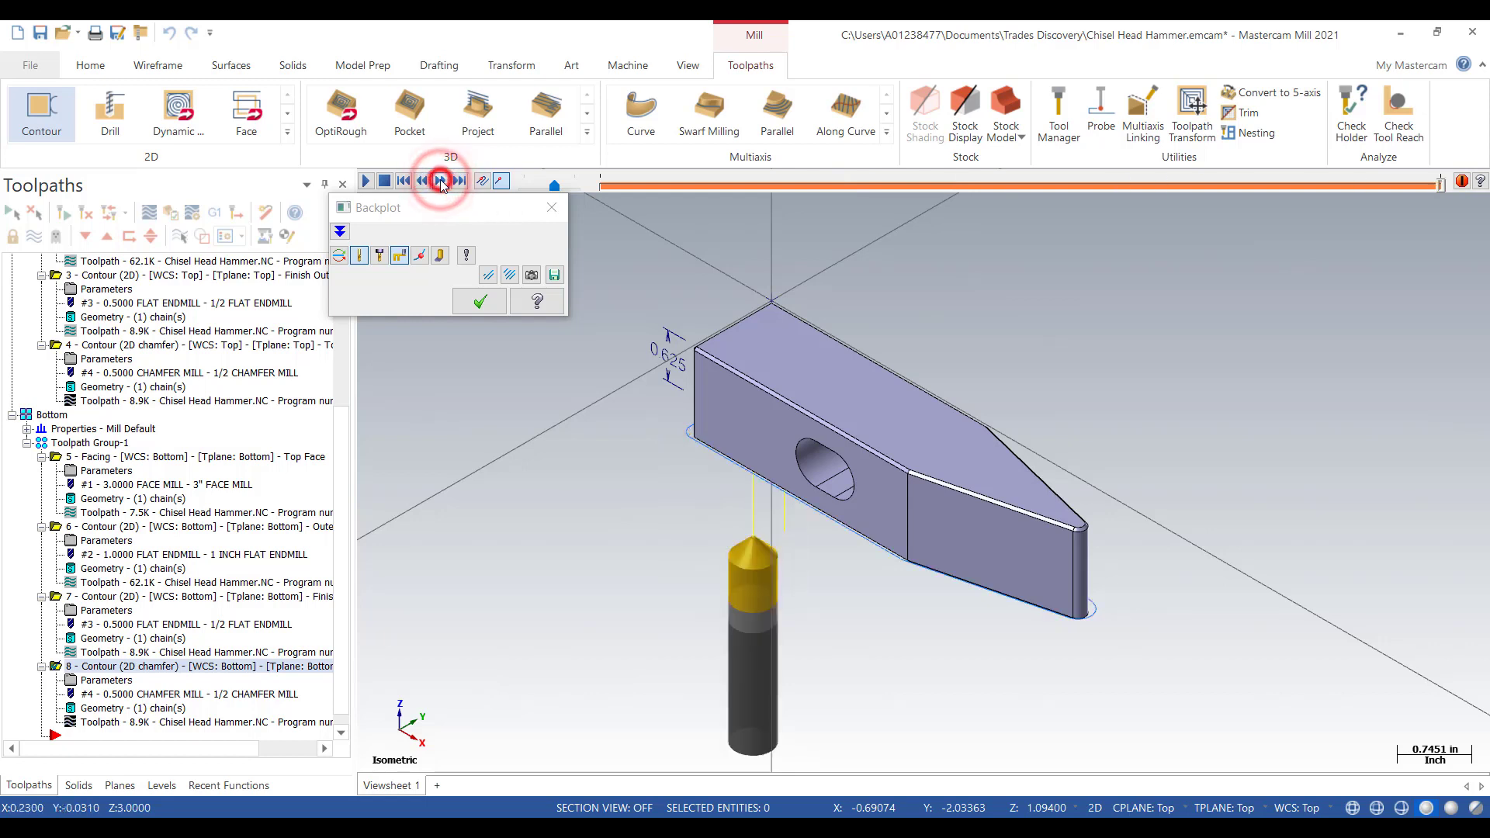
pyautogui.click(440, 181)
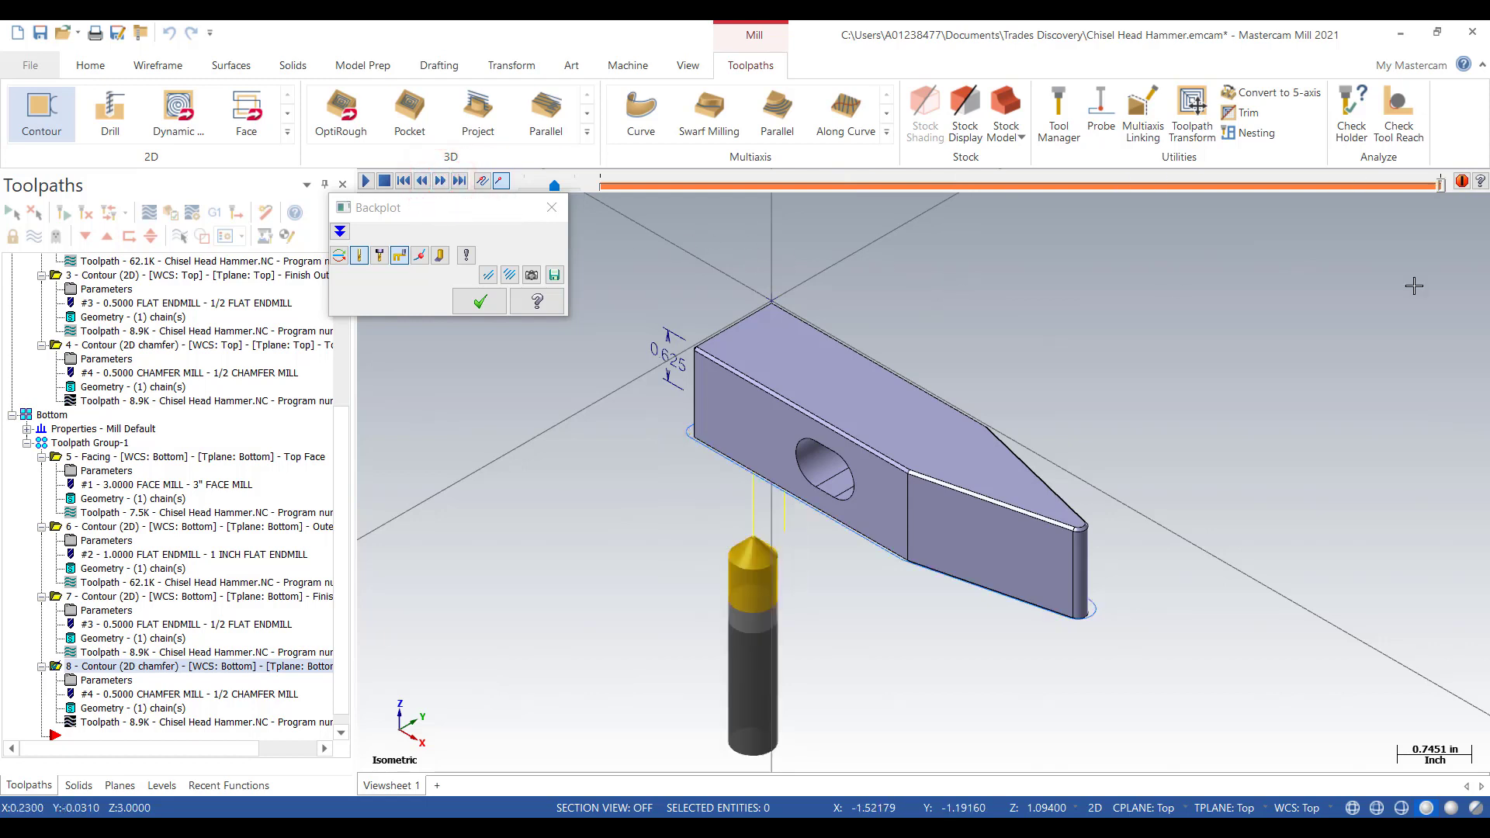
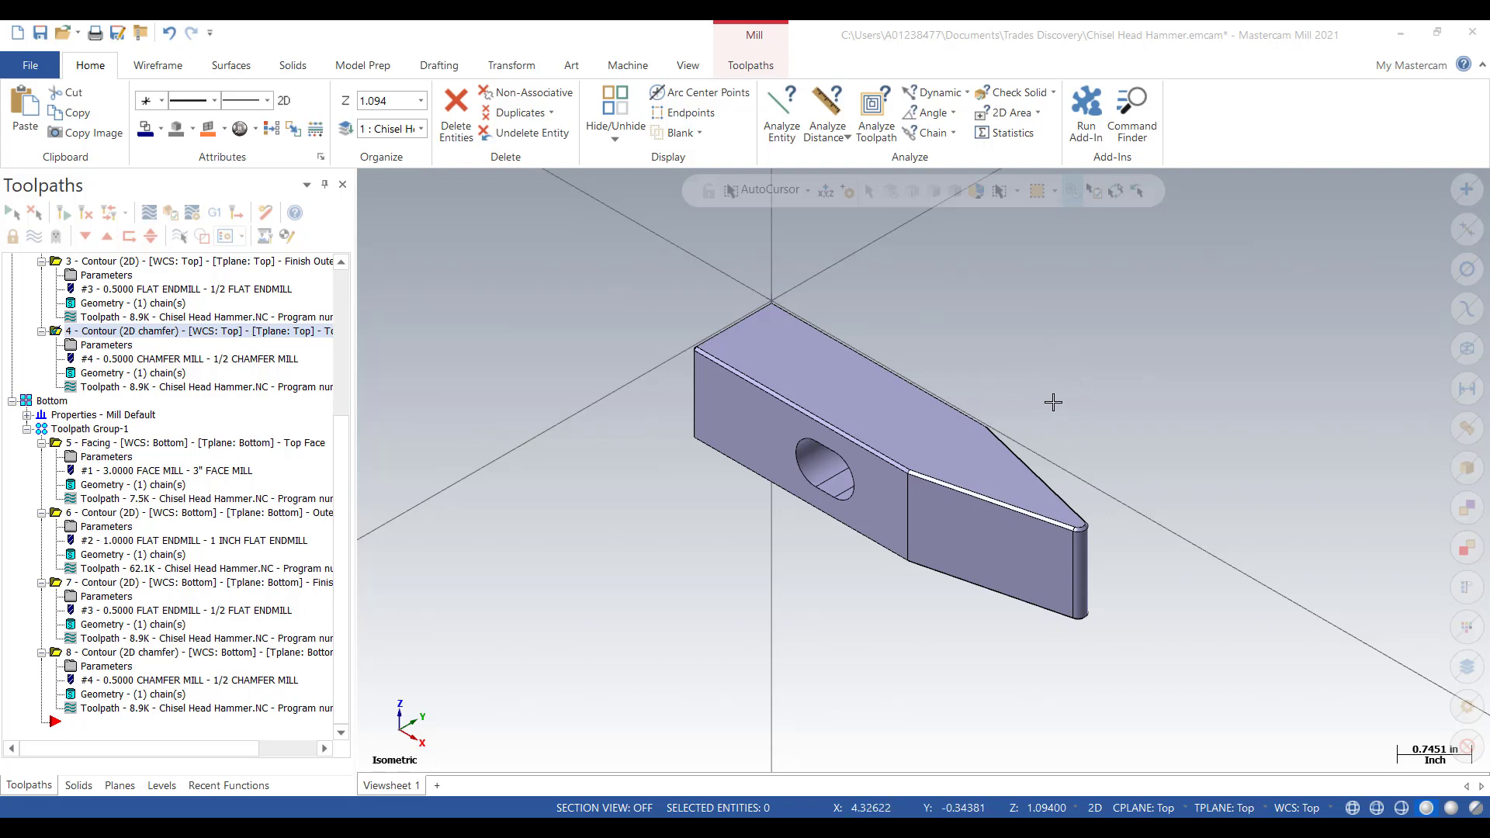
# - Add a new Mill machine group below the Bottom group, accepting its default properties
pyautogui.moveTo(1053, 402)
pyautogui.mouseDown(button='middle')
pyautogui.moveTo(892, 372)
pyautogui.moveTo(738, 416)
pyautogui.moveTo(642, 532)
pyautogui.moveTo(628, 429)
pyautogui.moveTo(898, 346)
pyautogui.moveTo(926, 278)
pyautogui.moveTo(901, 356)
pyautogui.moveTo(979, 325)
pyautogui.moveTo(934, 336)
pyautogui.moveTo(1008, 359)
pyautogui.moveTo(998, 306)
pyautogui.moveTo(973, 308)
pyautogui.mouseUp(button='middle')
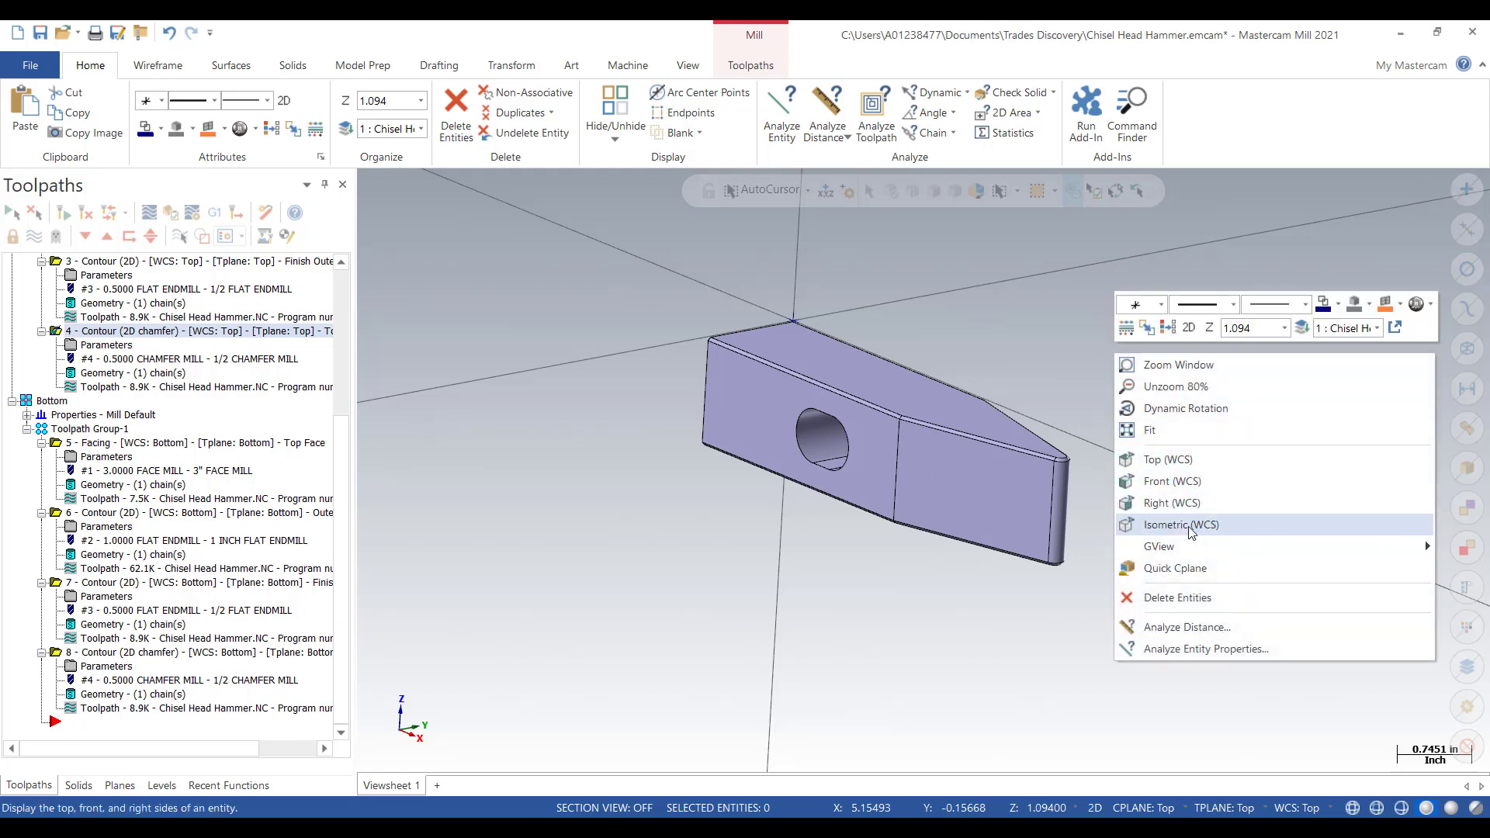
pyautogui.click(1188, 523)
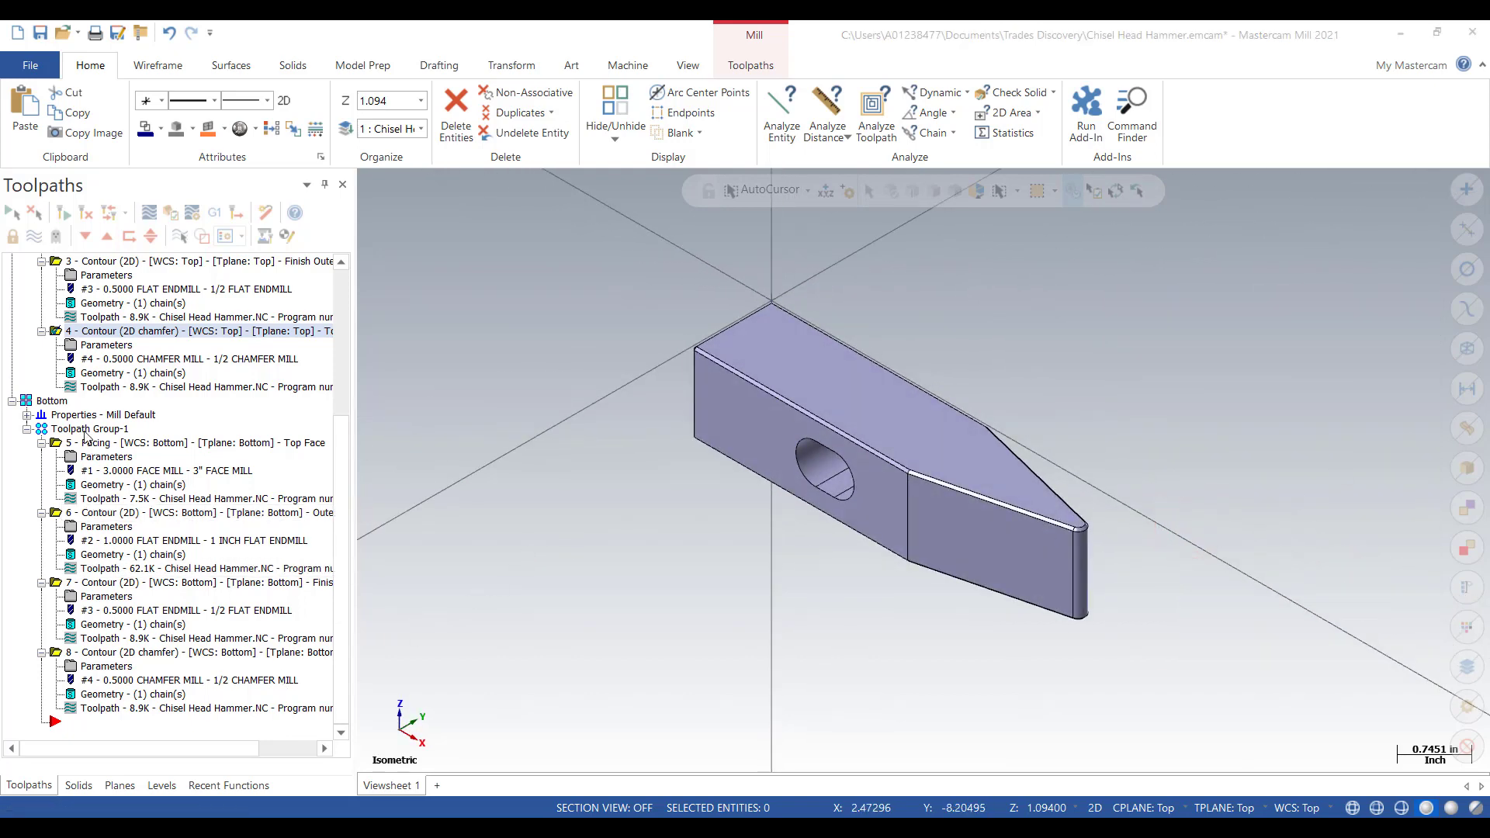
pyautogui.moveTo(344, 543); pyautogui.dragTo(324, 364)
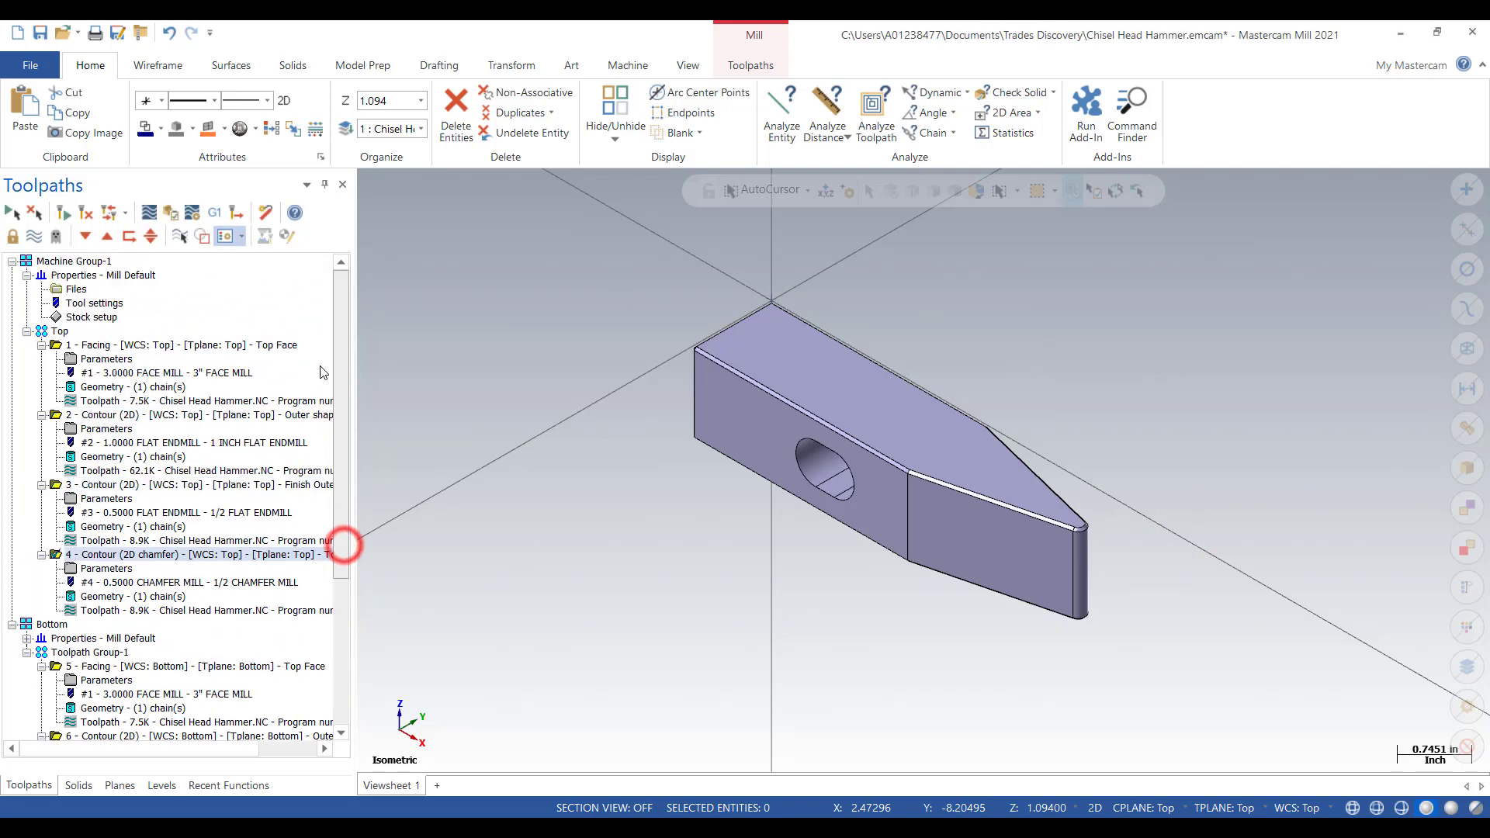
pyautogui.rightClick(65, 261)
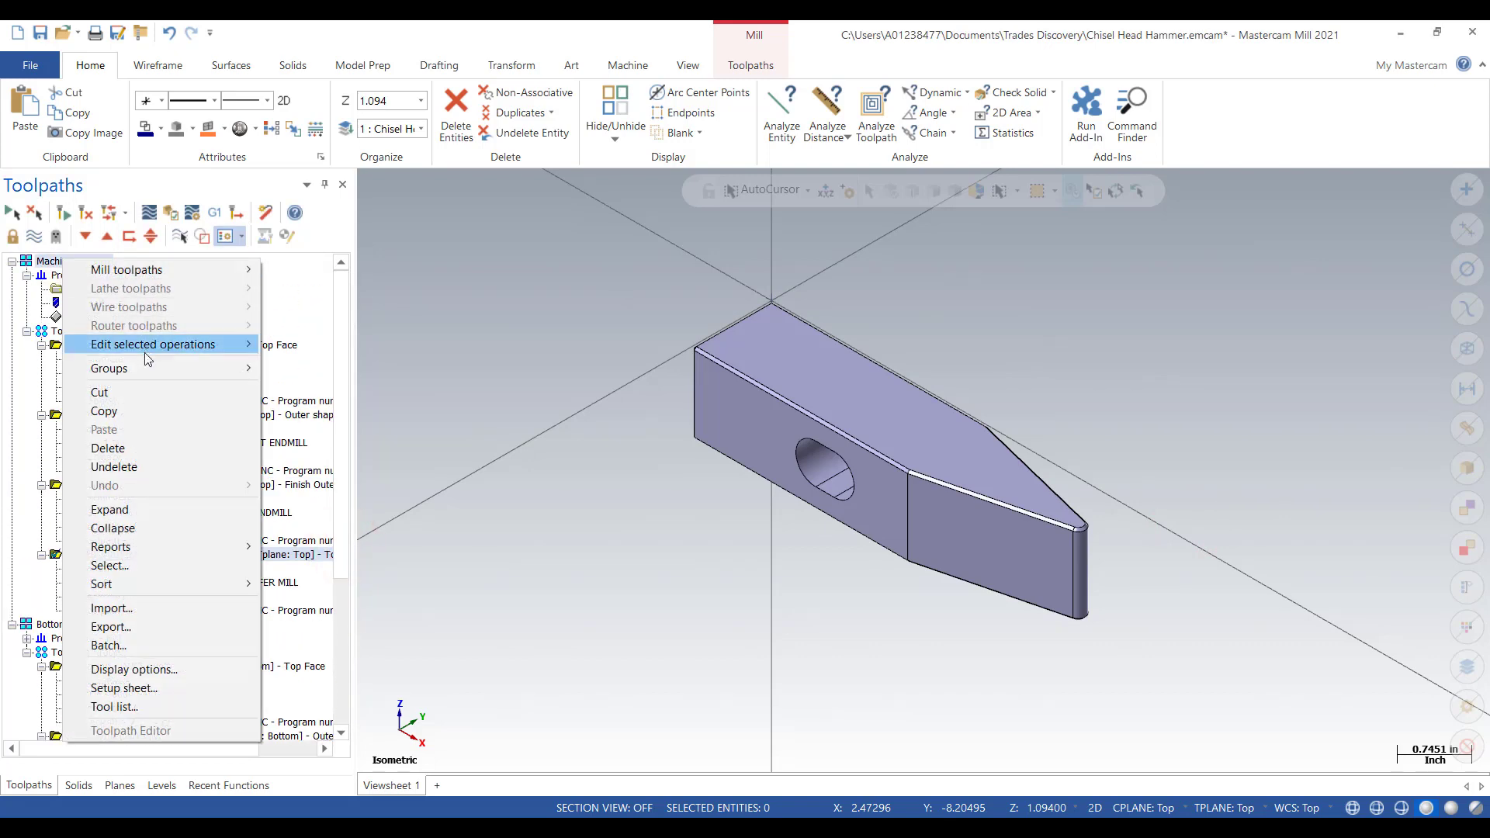
pyautogui.moveTo(151, 368)
pyautogui.moveTo(299, 376)
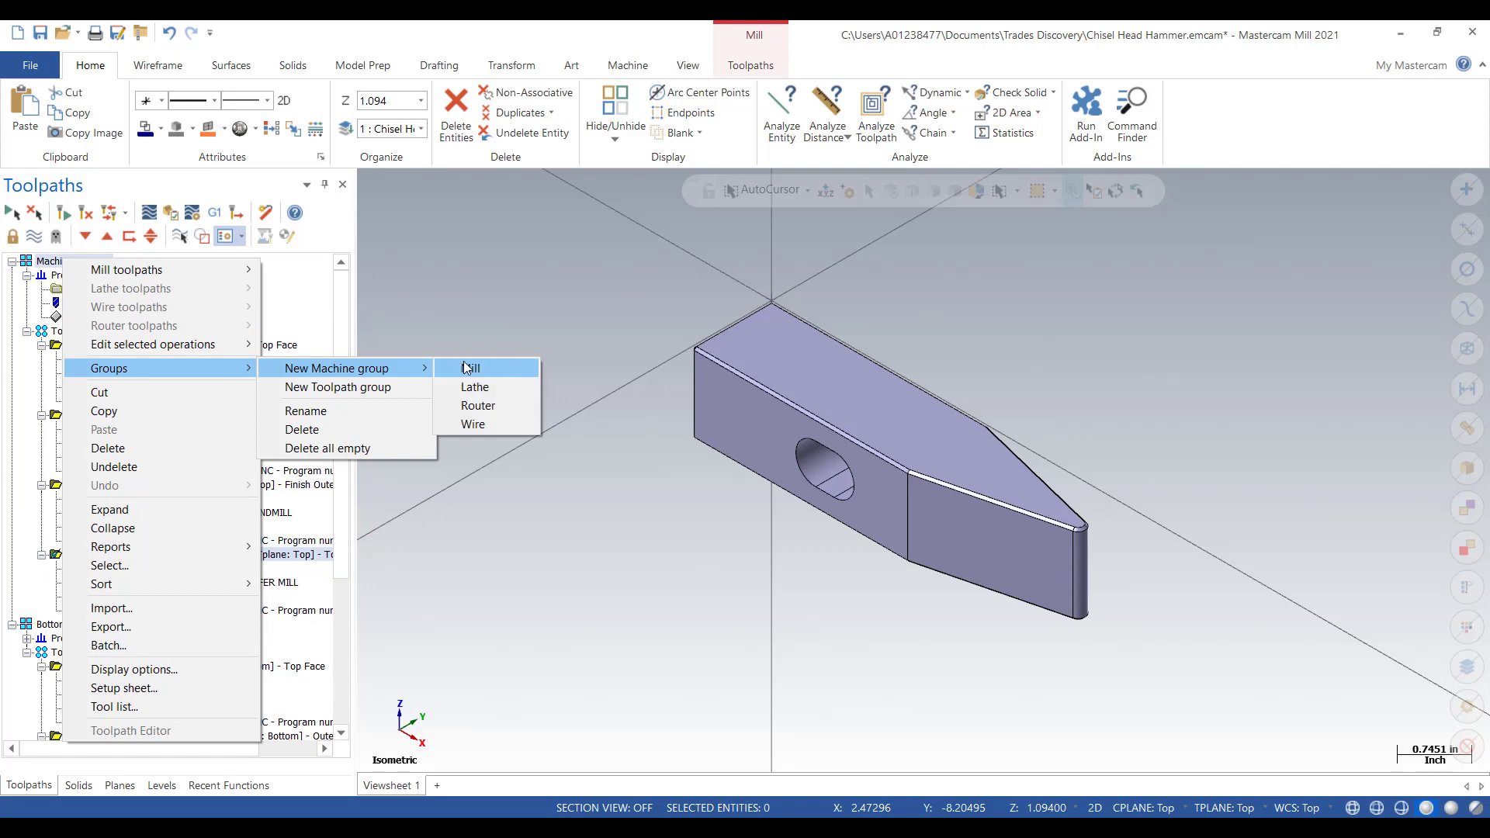
pyautogui.click(468, 368)
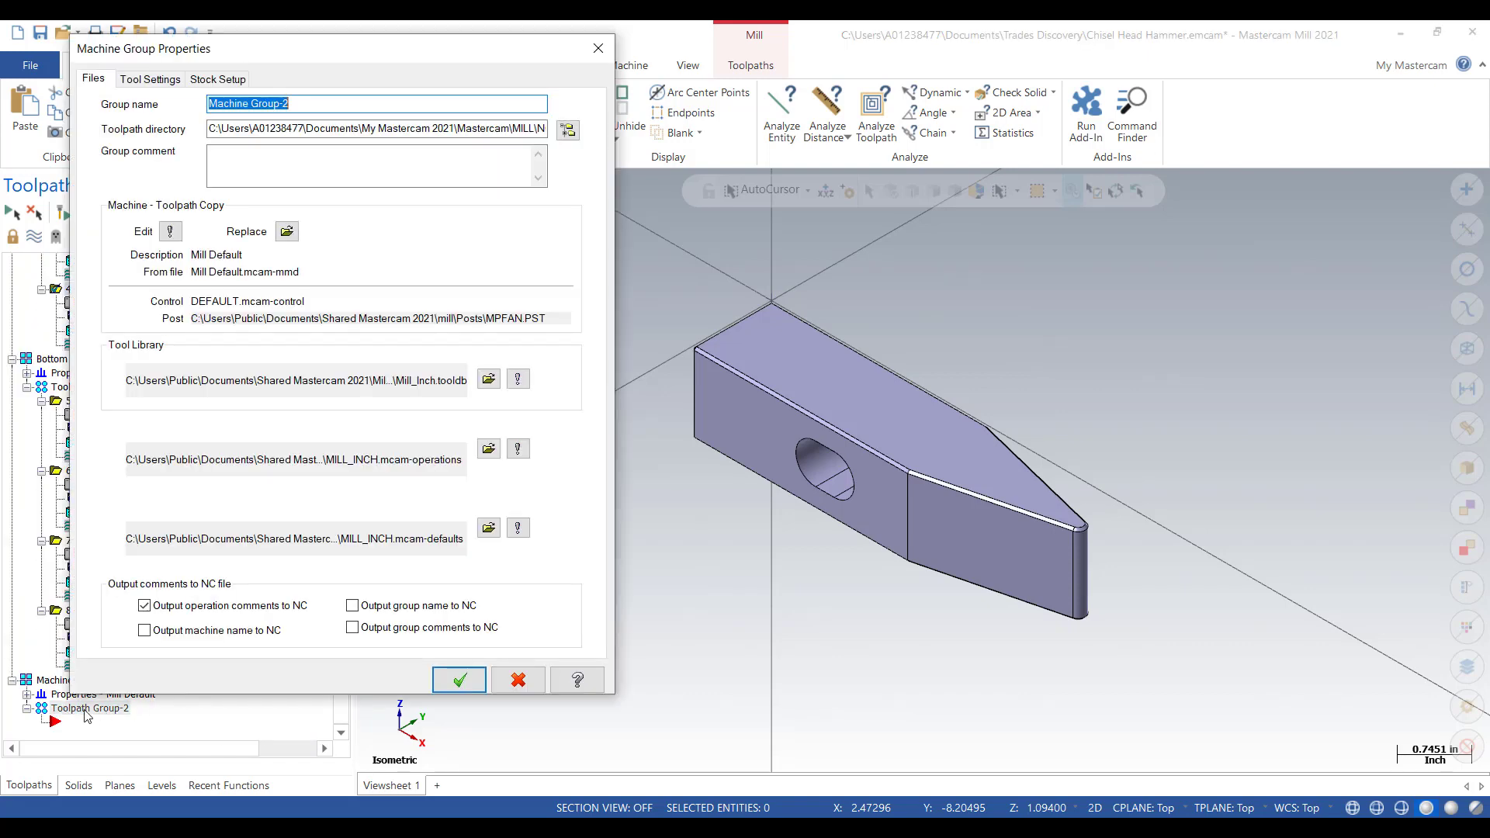
pyautogui.click(461, 681)
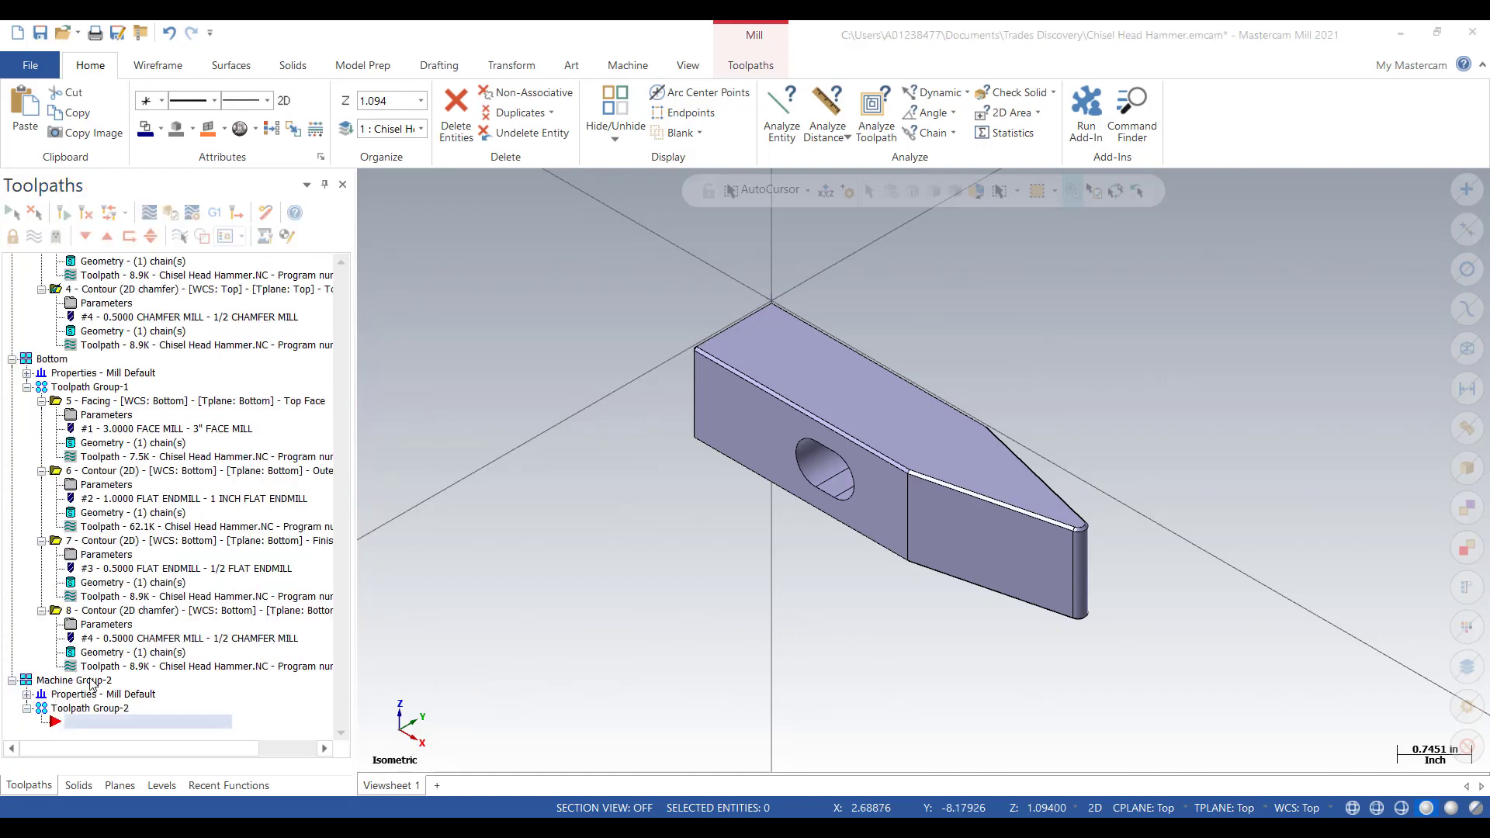
# - Rename the new machine group as Back Side
pyautogui.click(99, 682)
pyautogui.click(103, 681)
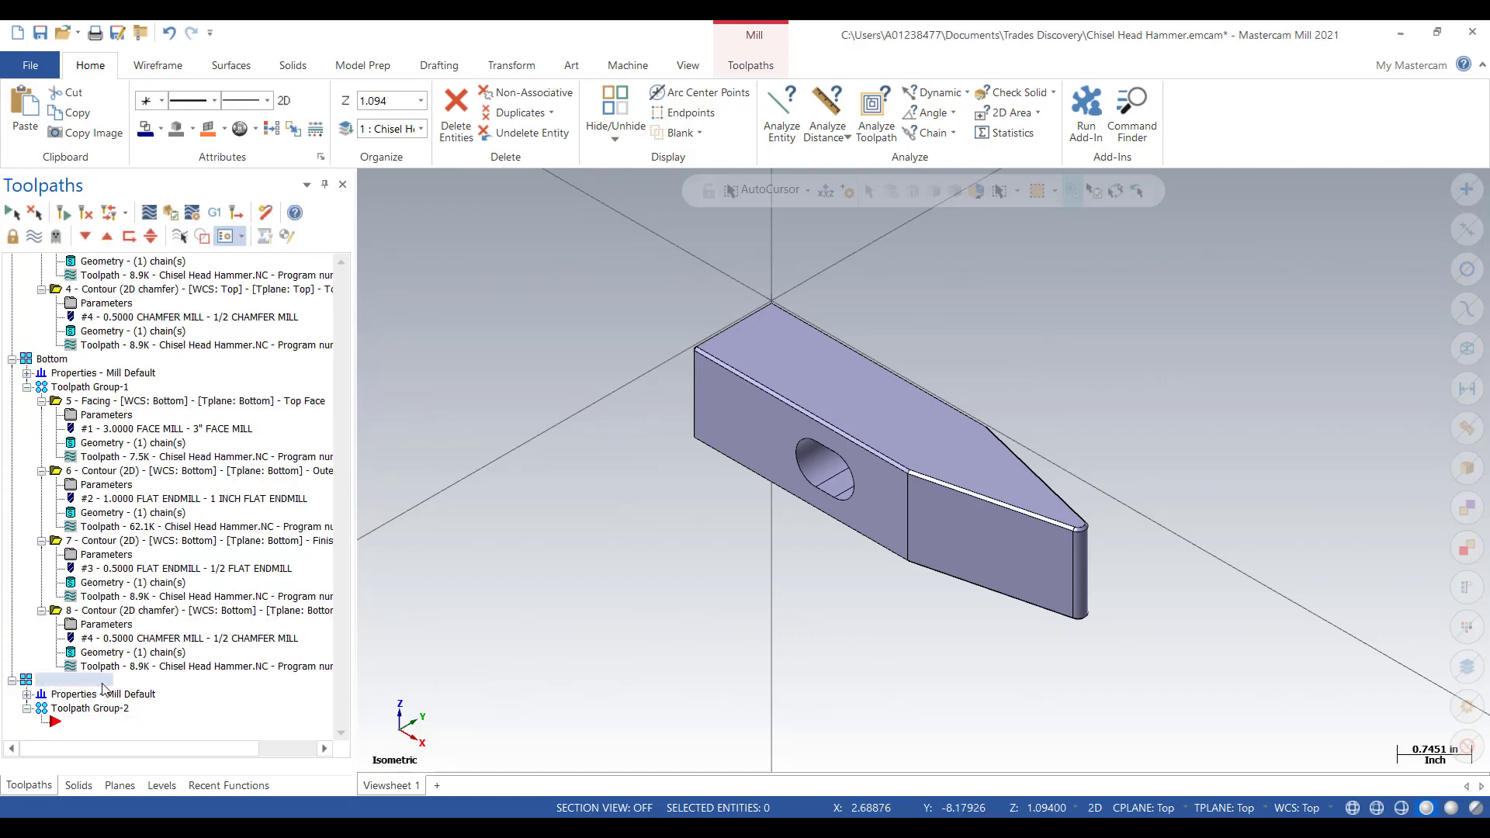
pyautogui.write('Back Side')
pyautogui.press('Return')
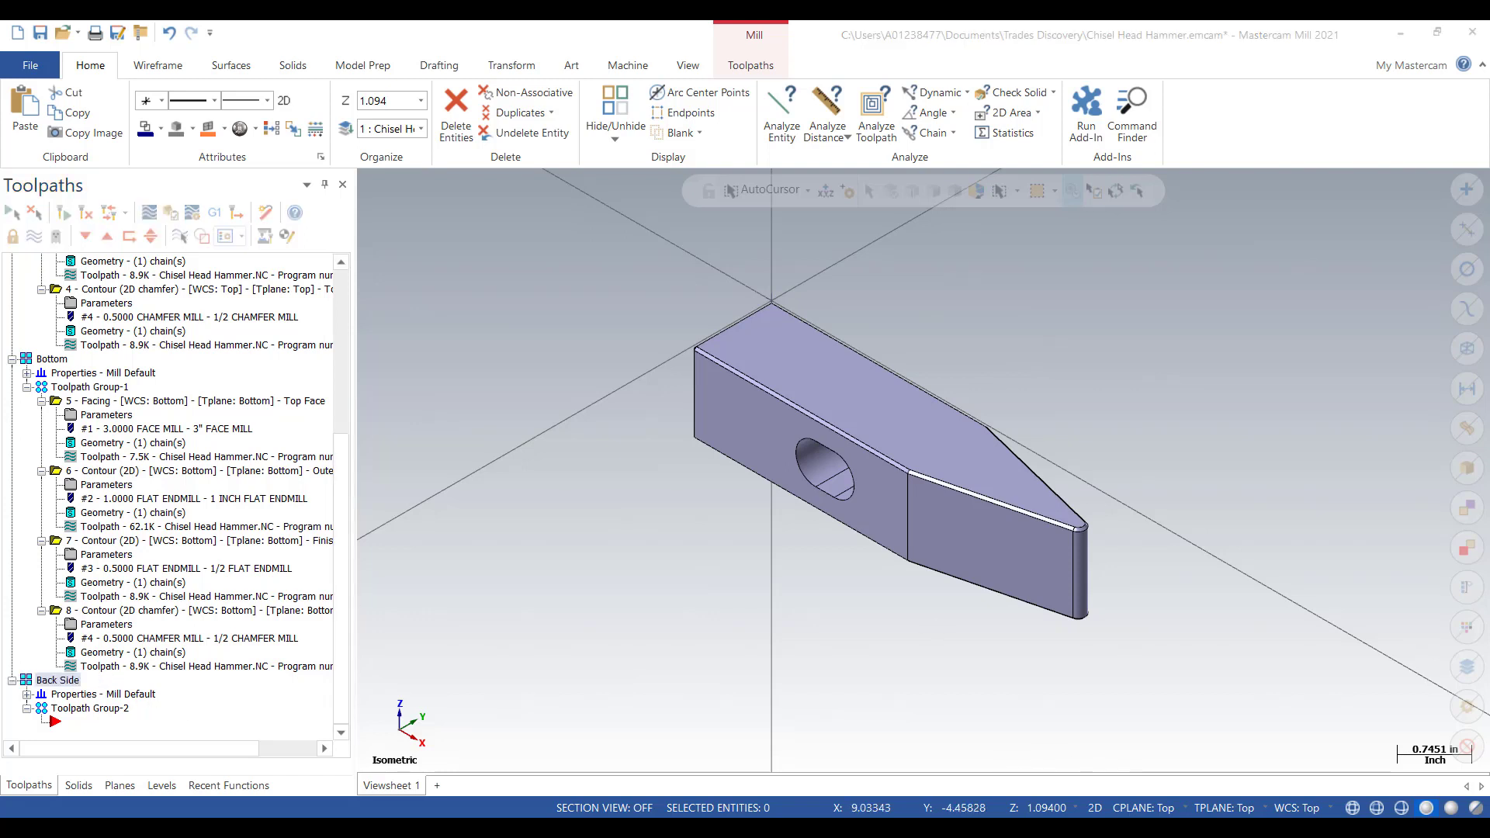
# - Set the construction plane, tool plane and WCS to Back and show the hammer in the matching isometric view
pyautogui.click(1141, 810)
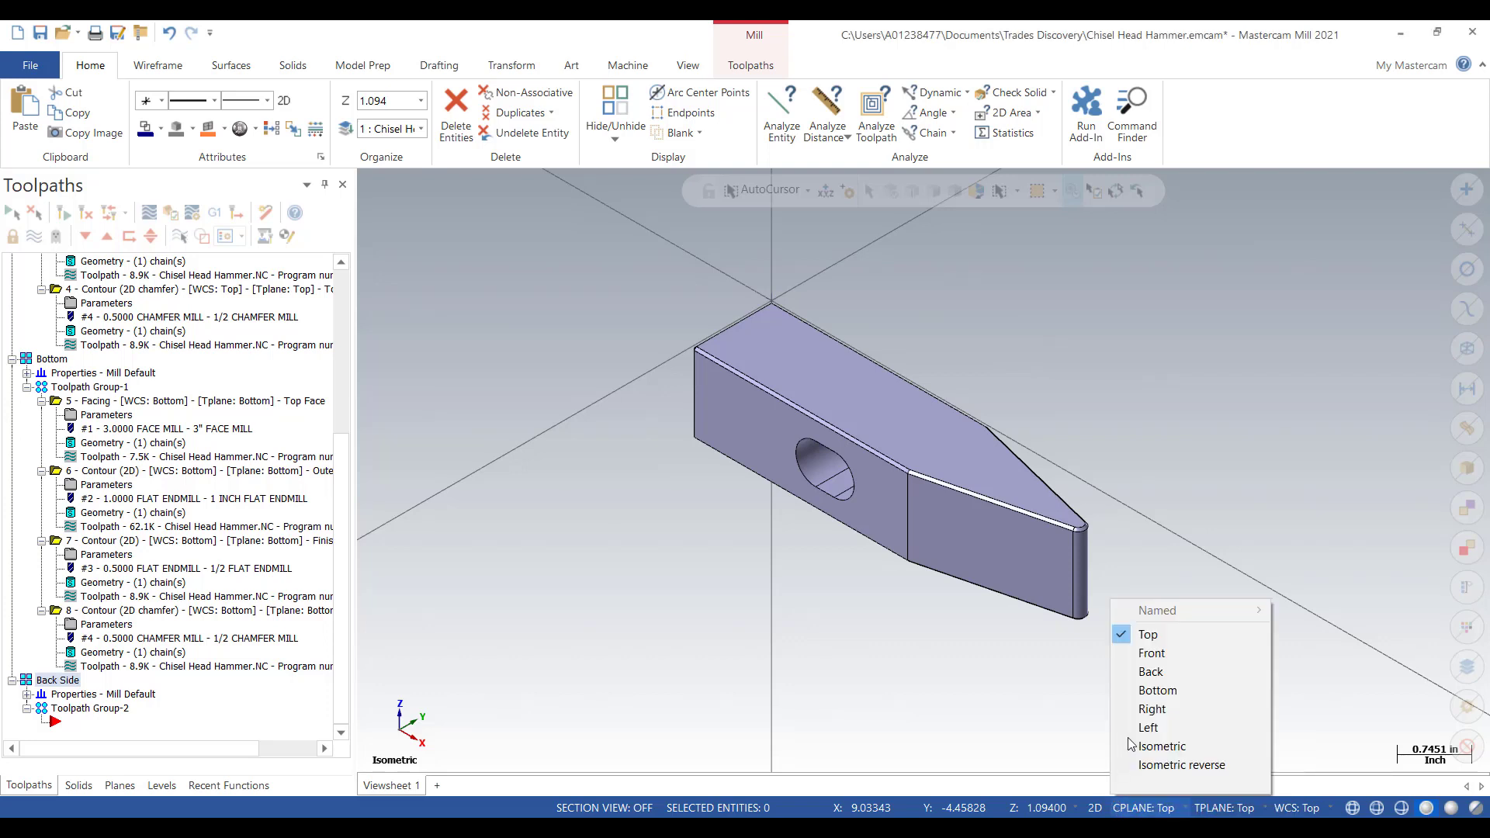
pyautogui.click(1152, 675)
pyautogui.click(1217, 808)
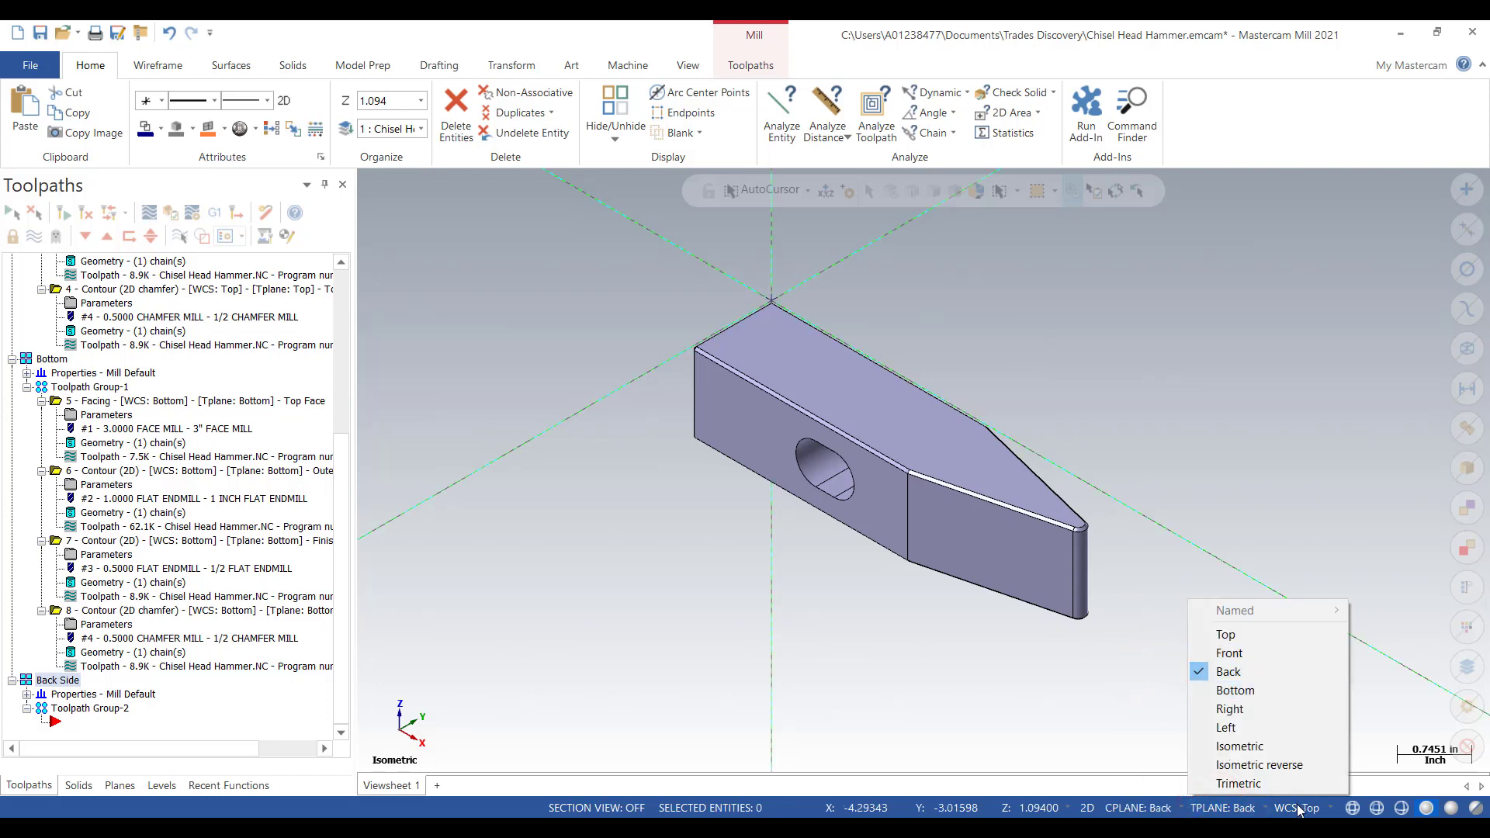
pyautogui.click(1312, 672)
pyautogui.rightClick(1113, 342)
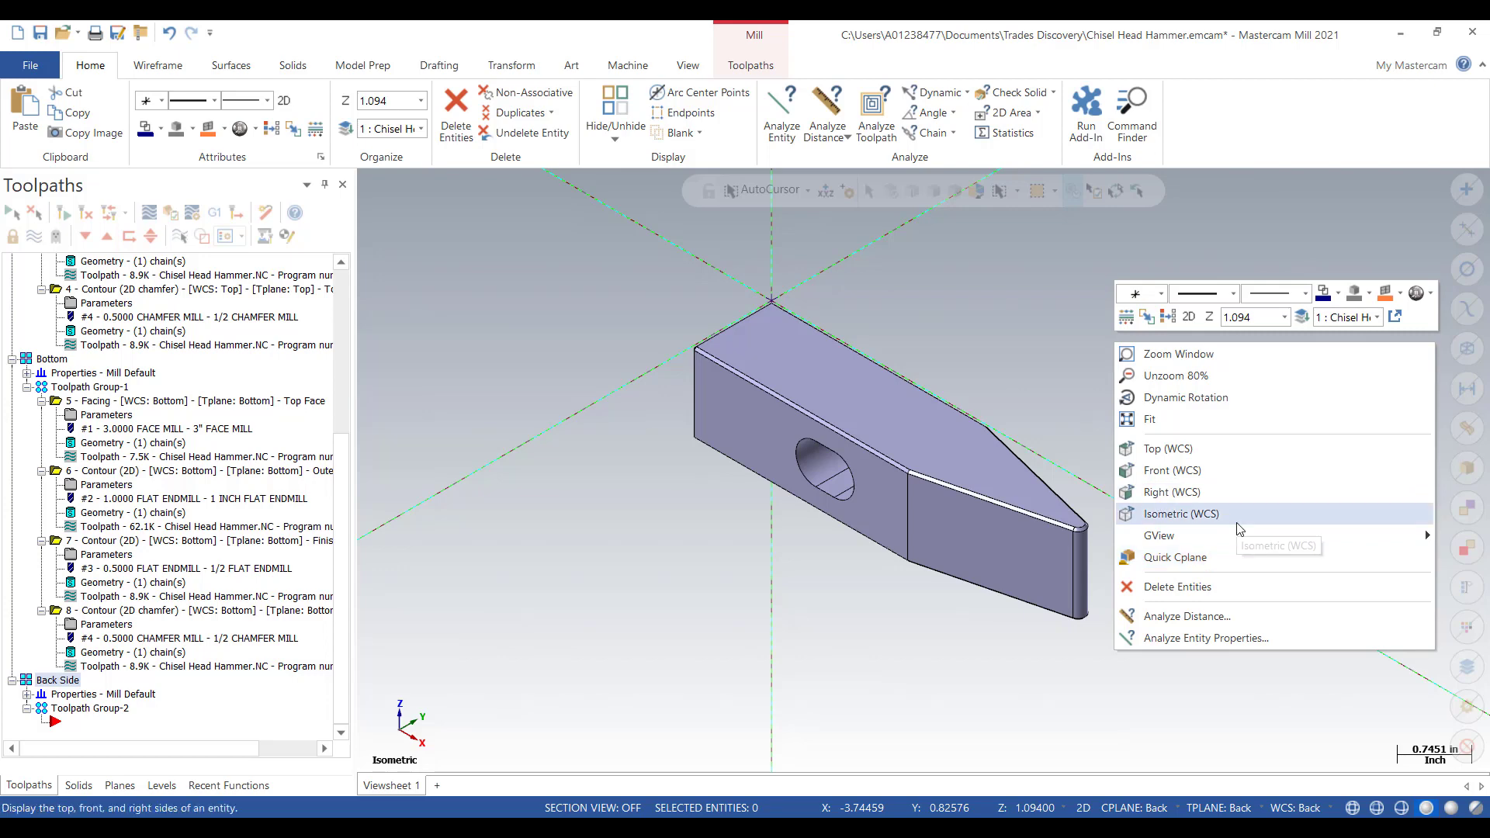
pyautogui.click(1208, 518)
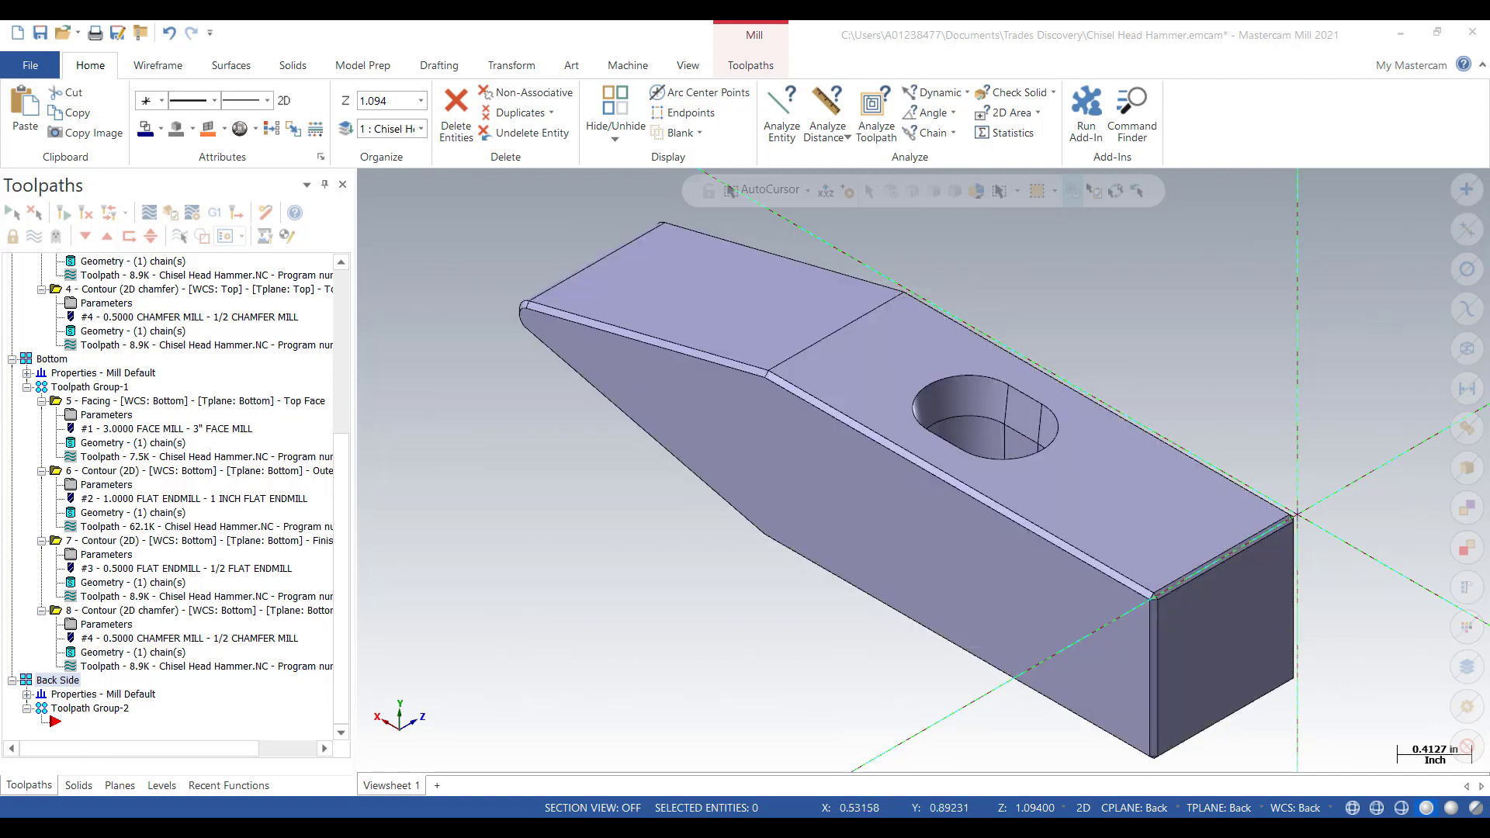
# - Set the construction depth to the slot's rim at Z 0.0 and draw a line between the midpoints of its two straight edges
pyautogui.click(1001, 808)
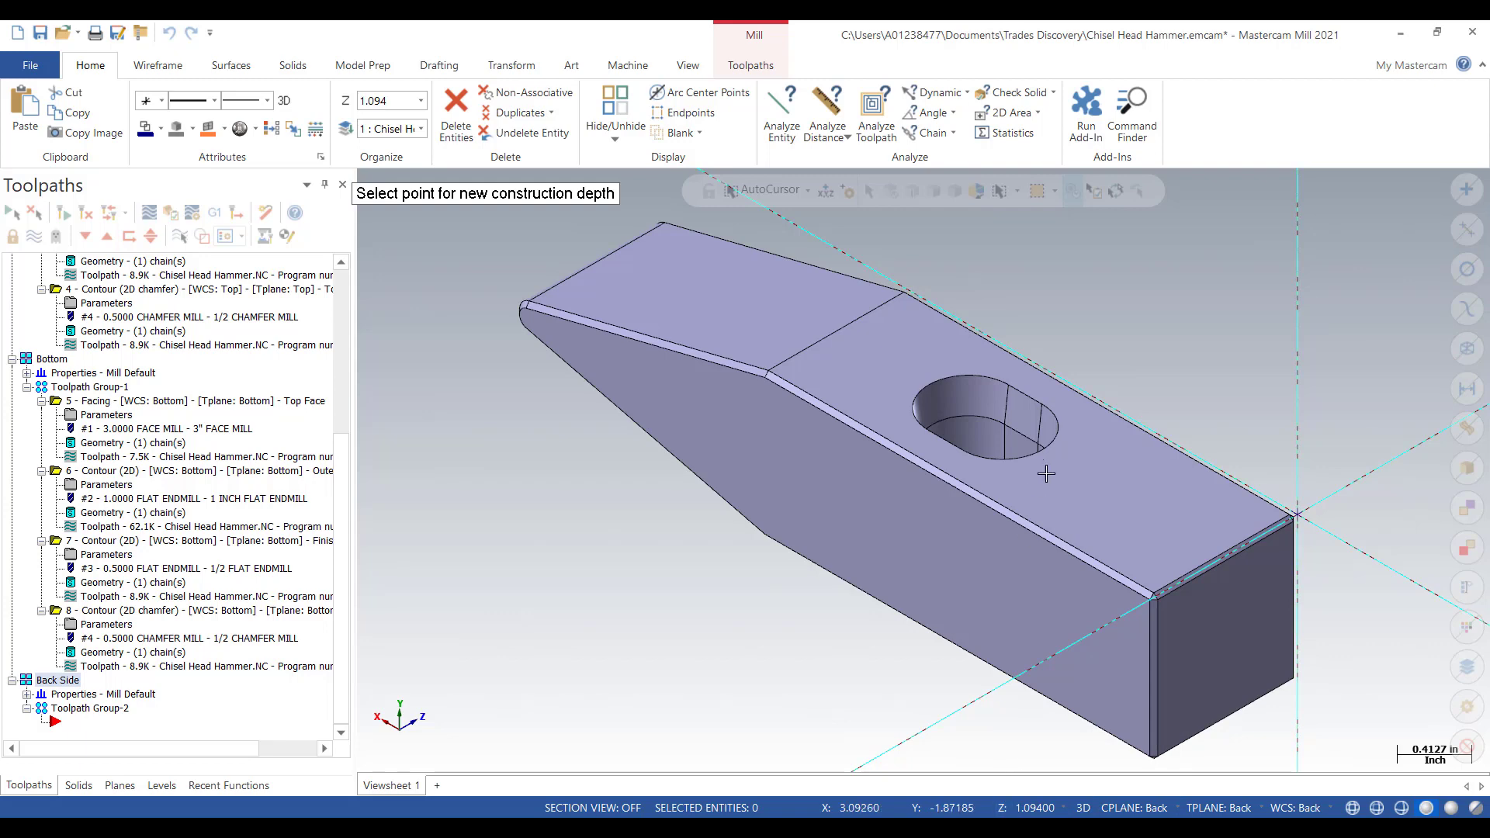
pyautogui.click(1044, 461)
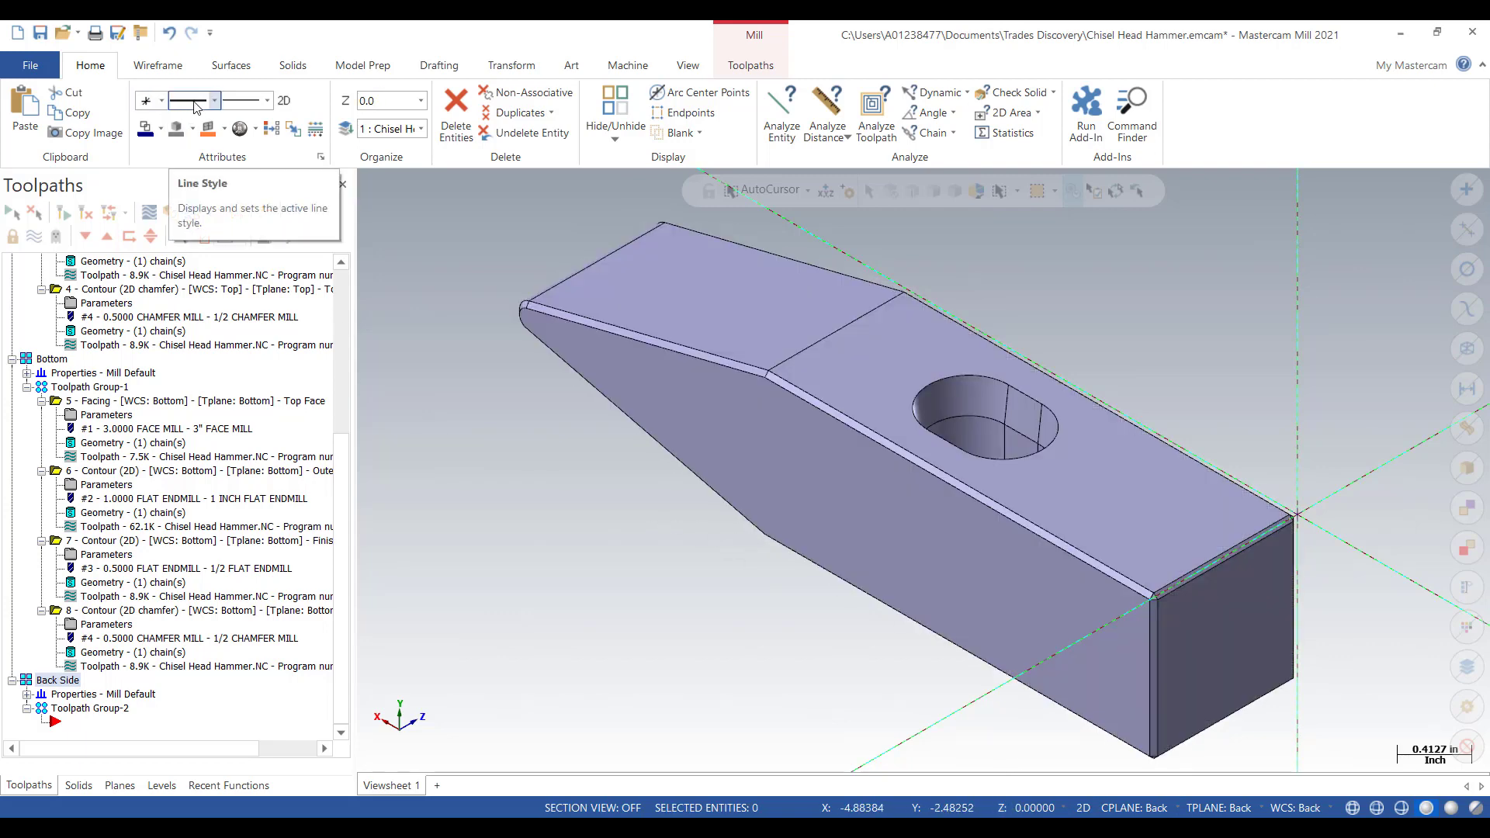
pyautogui.click(159, 66)
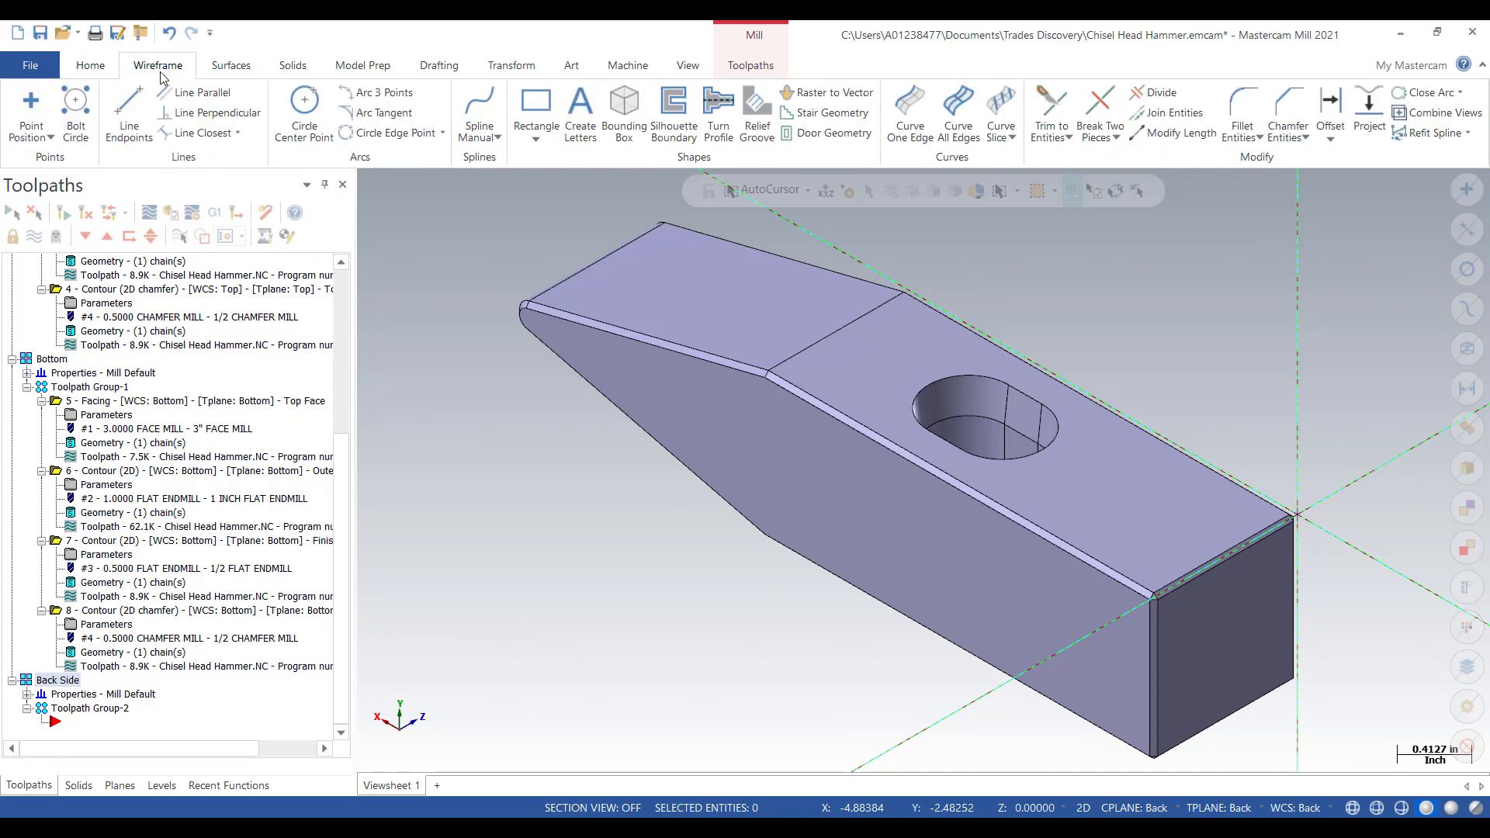
pyautogui.click(129, 112)
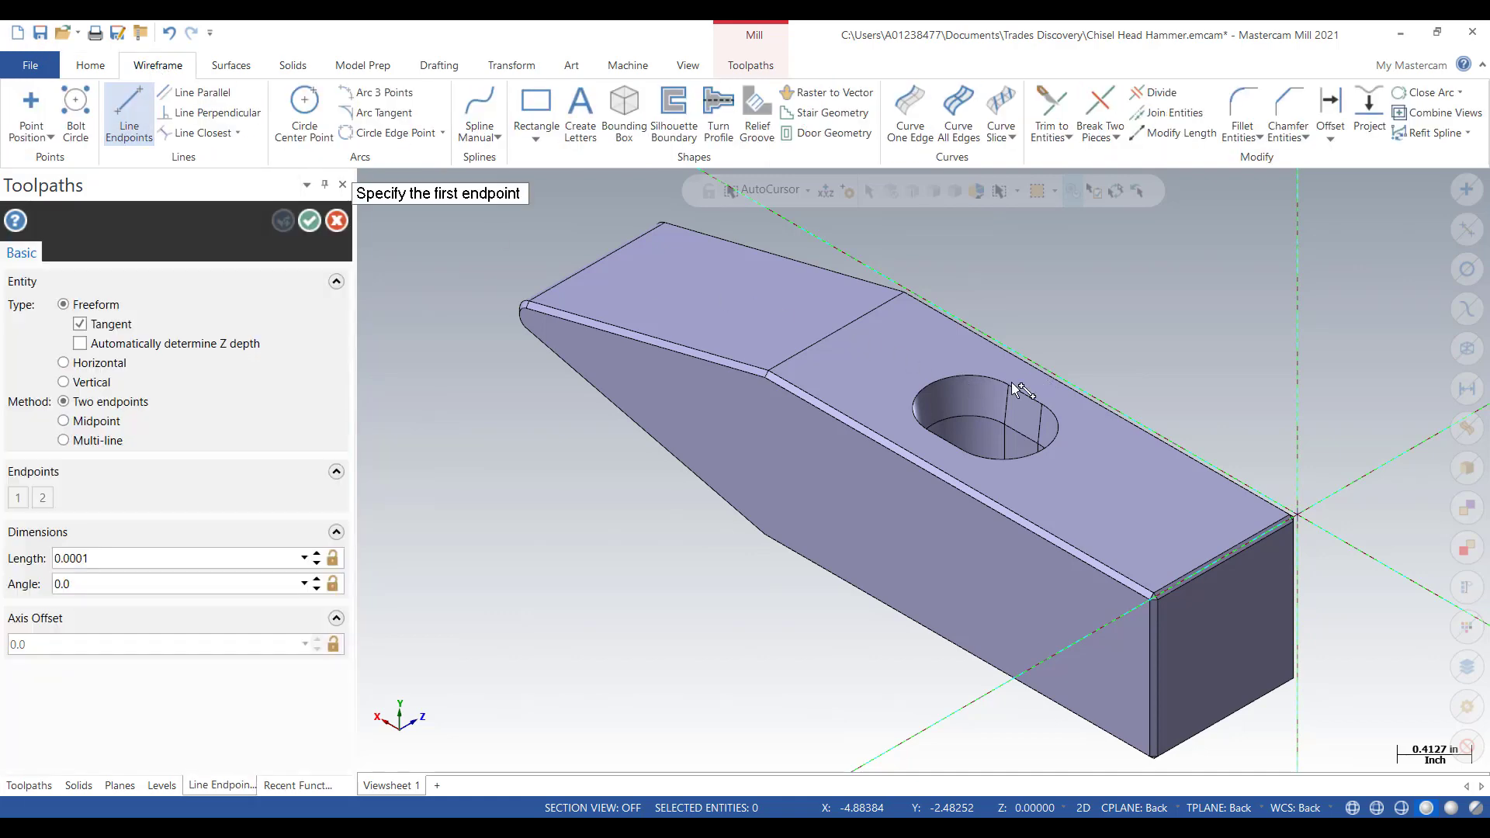
pyautogui.click(1028, 397)
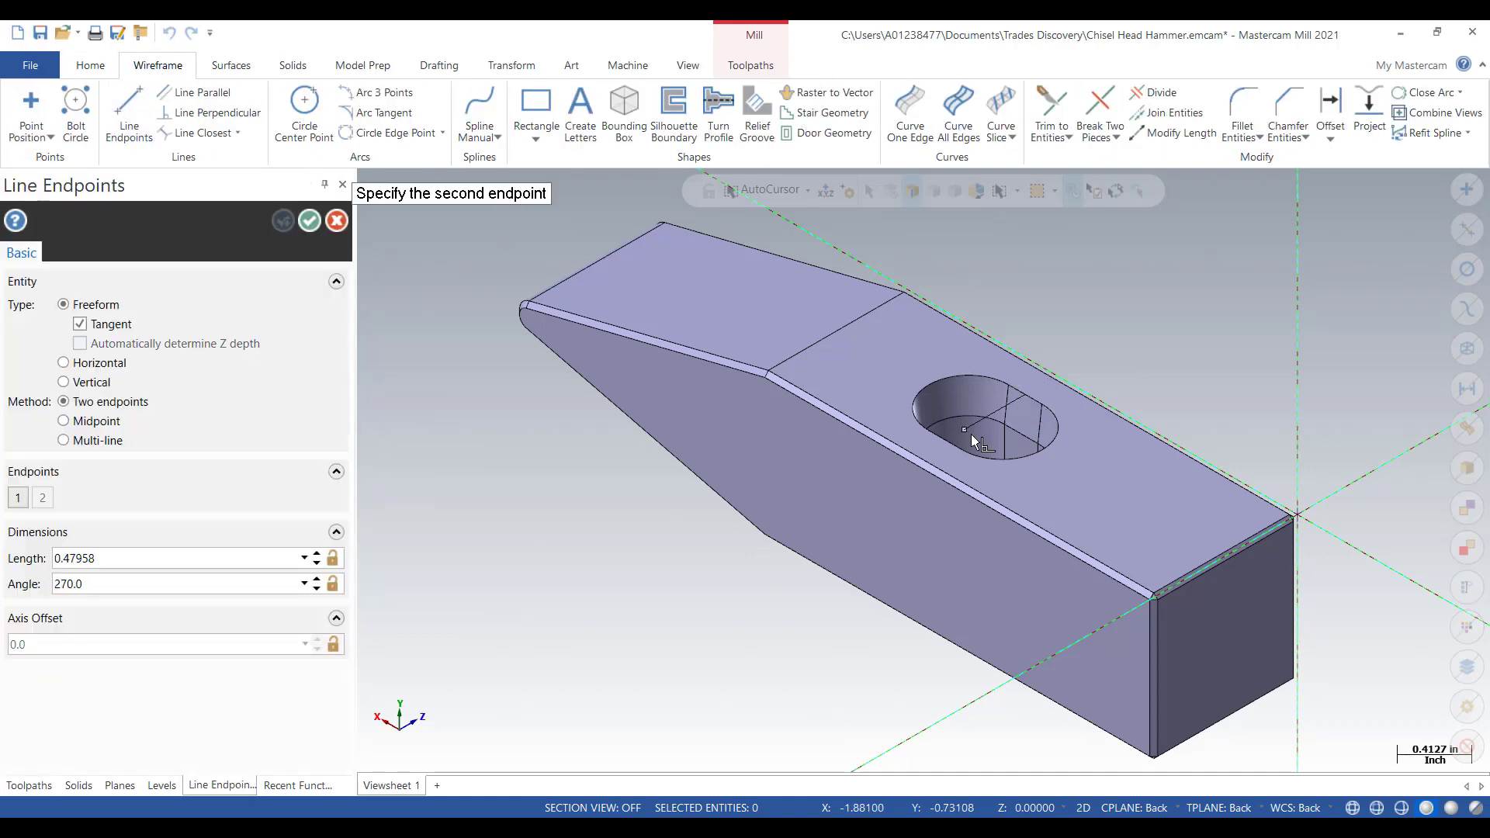
pyautogui.click(950, 448)
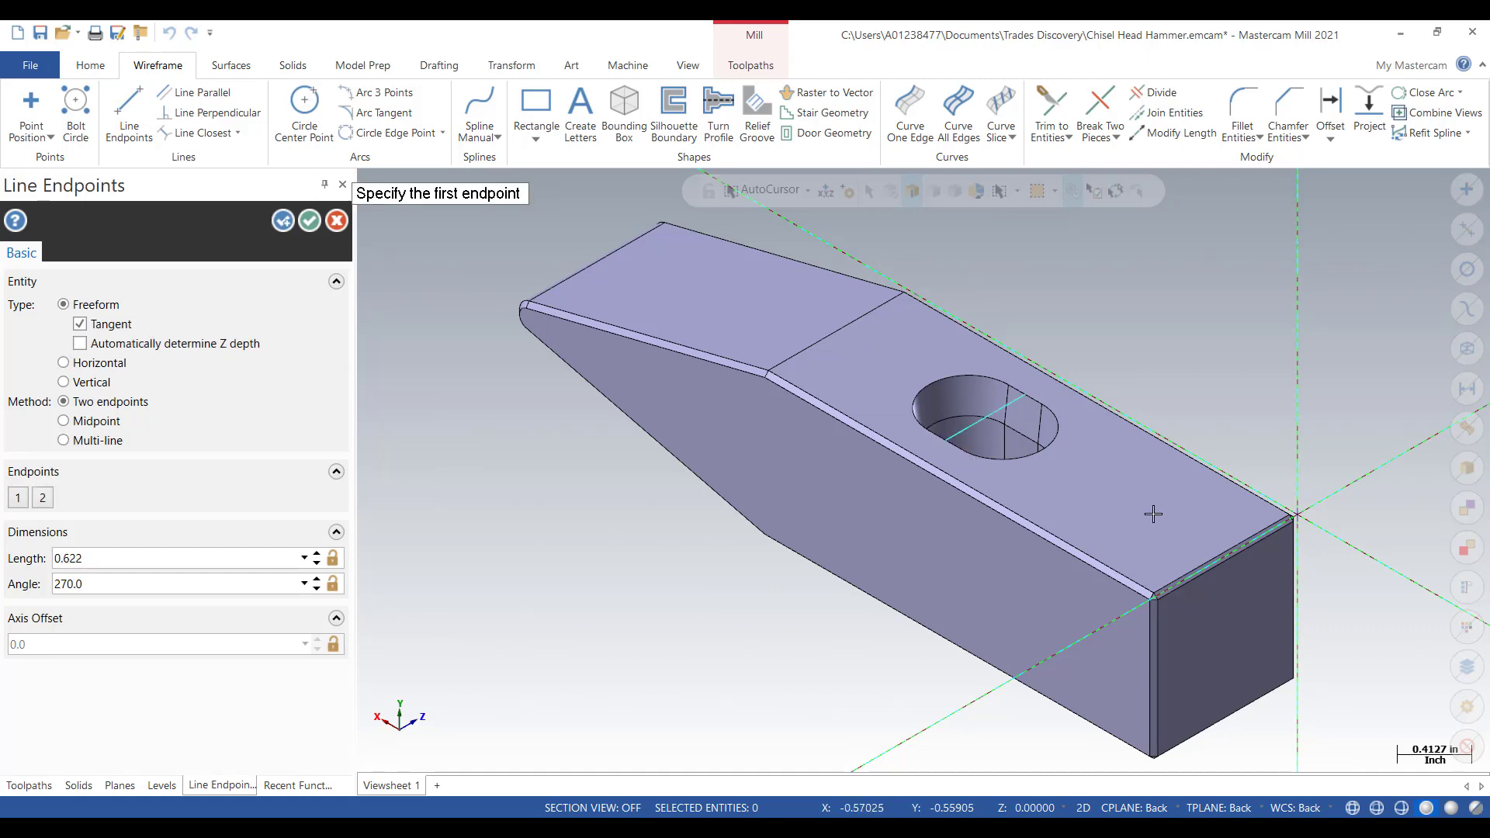
pyautogui.click(309, 227)
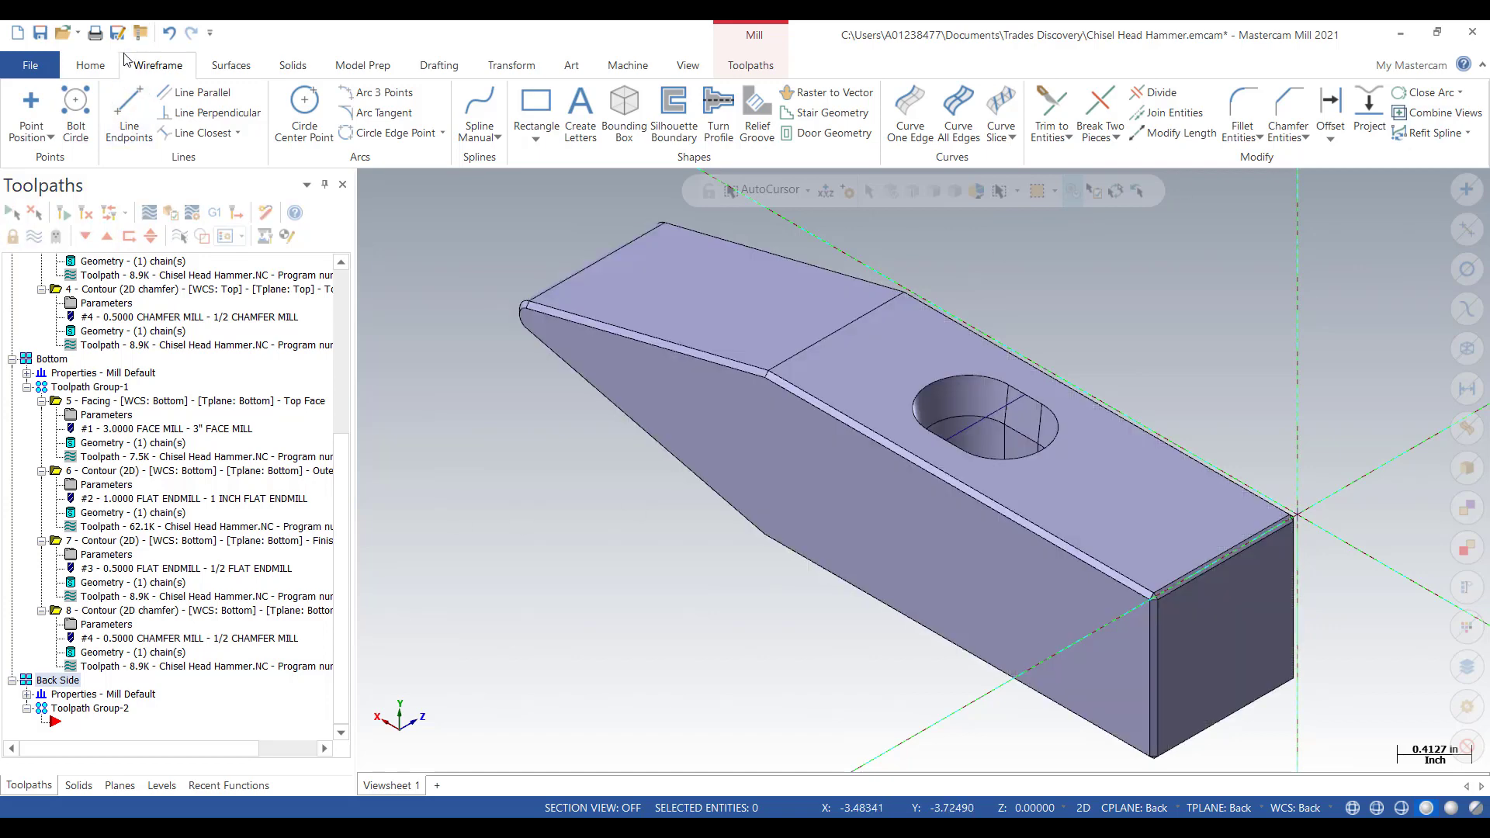
# - Create a Drill toolpath in the Back Side group, using the midpoint of the line across the slot as the hole position
pyautogui.click(750, 66)
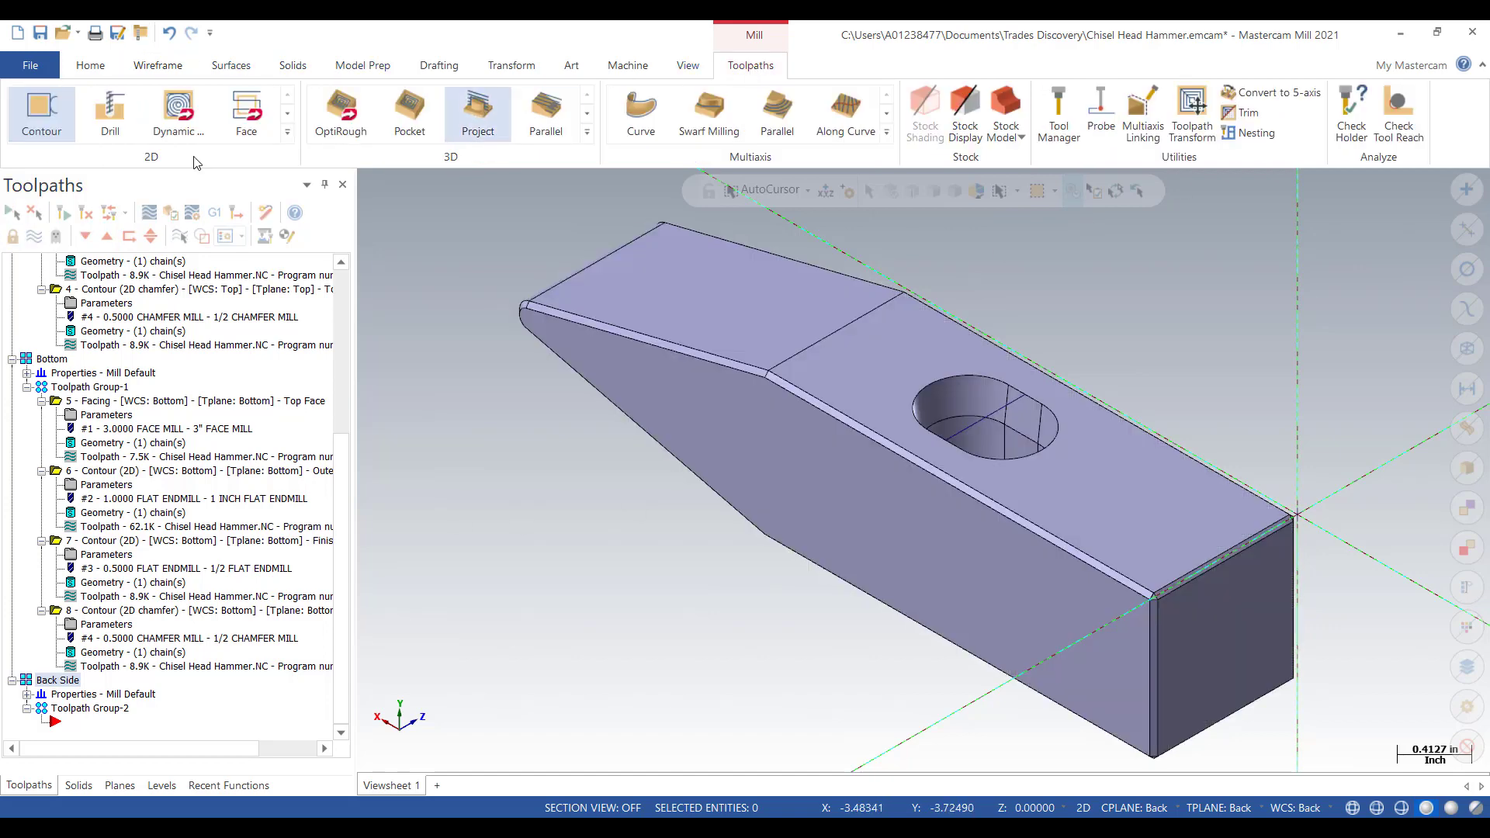
pyautogui.click(110, 121)
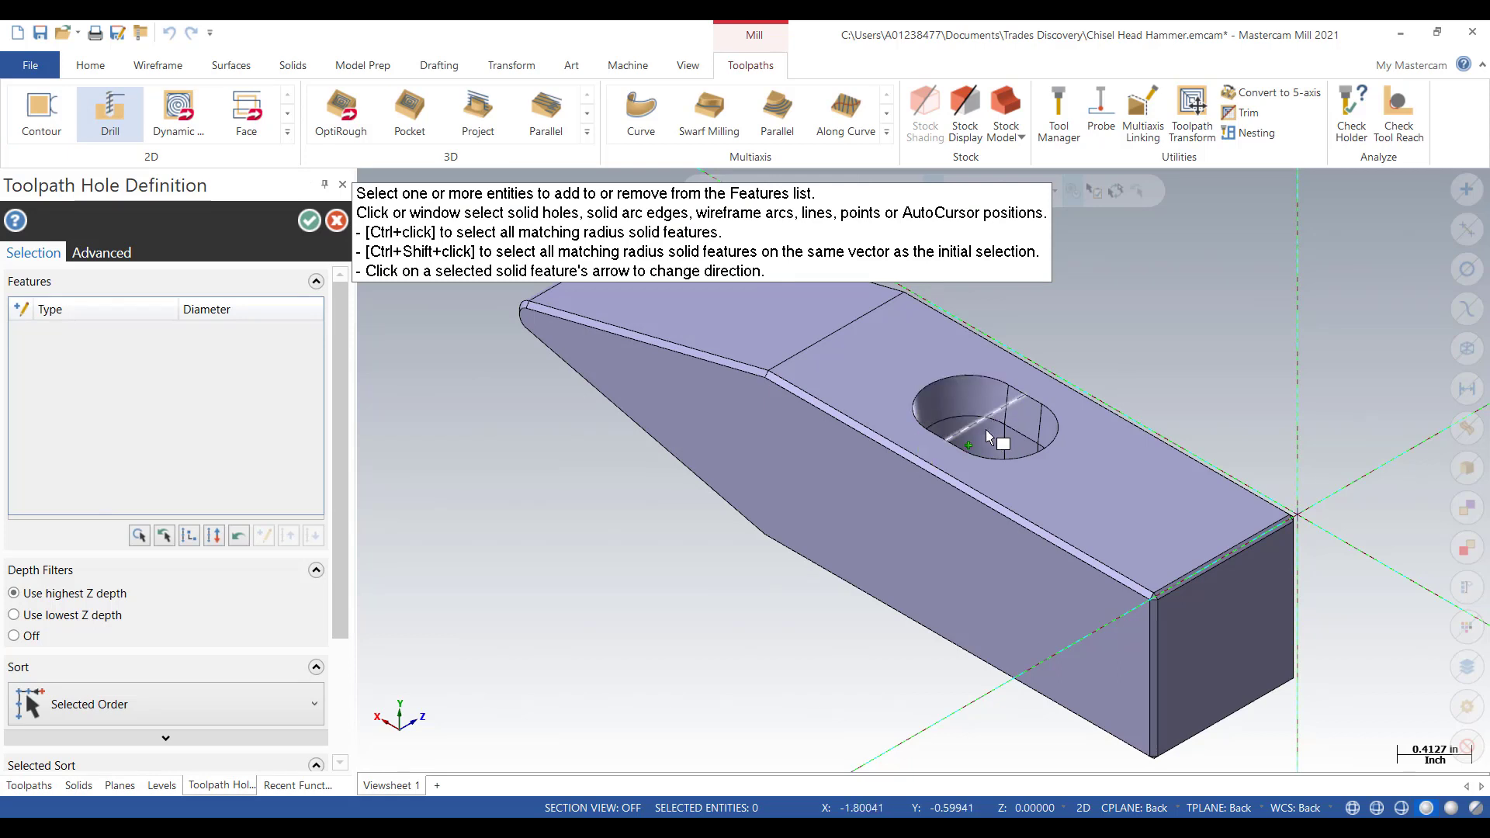
pyautogui.scroll(2, 997, 428)
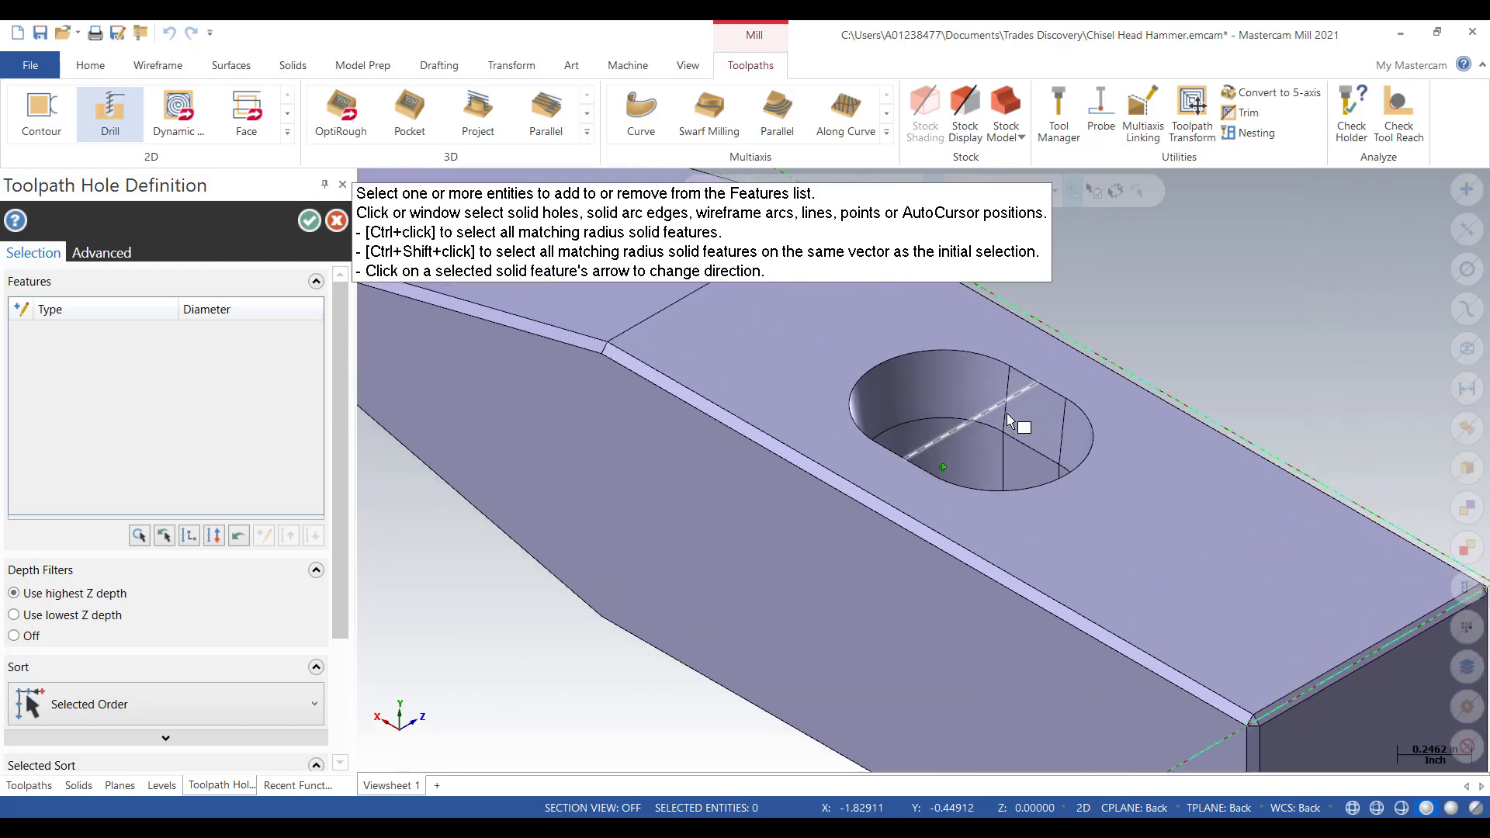
pyautogui.scroll(3, 1008, 420)
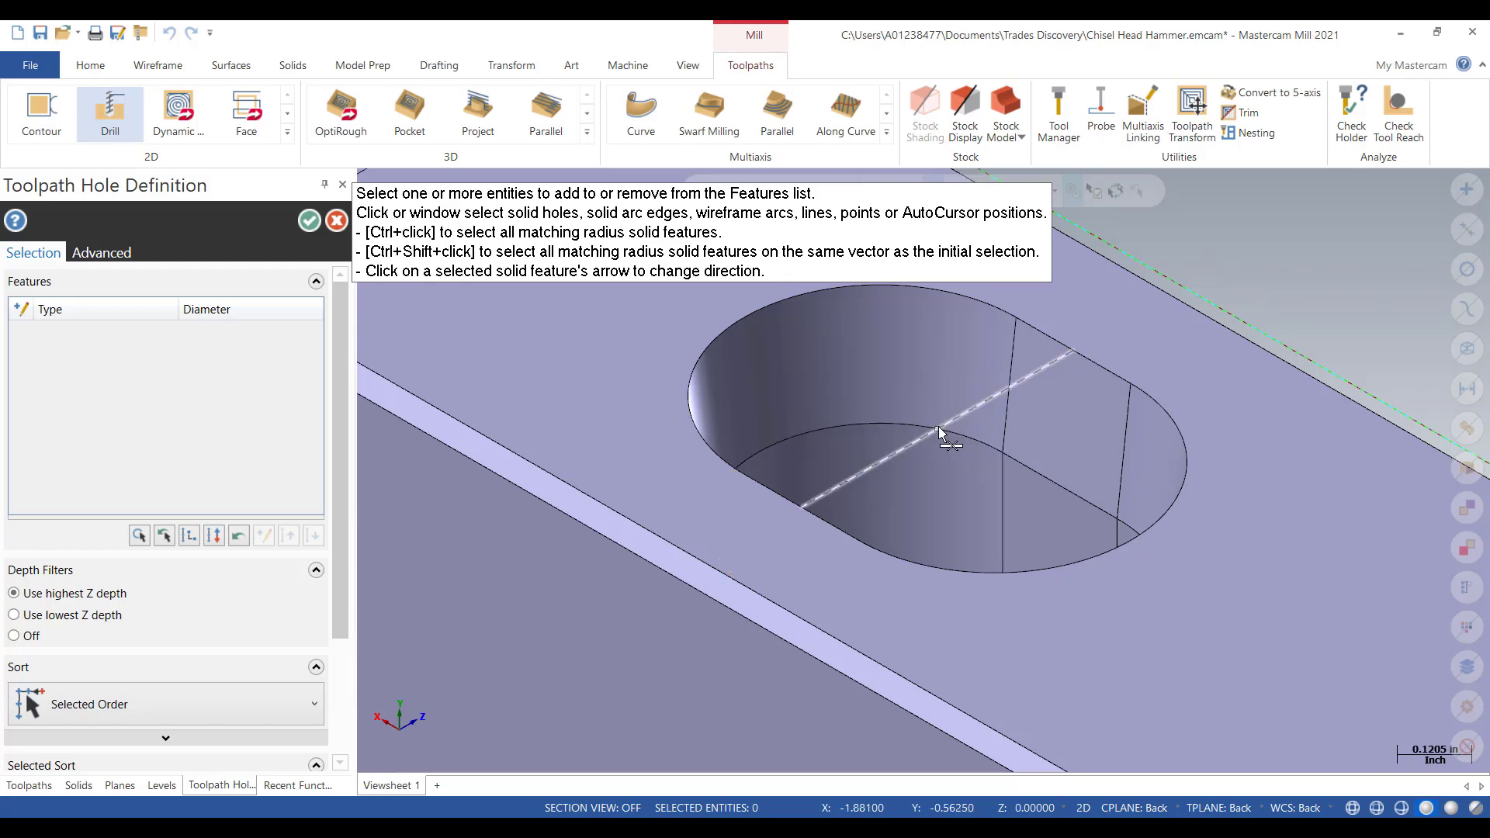
pyautogui.click(938, 428)
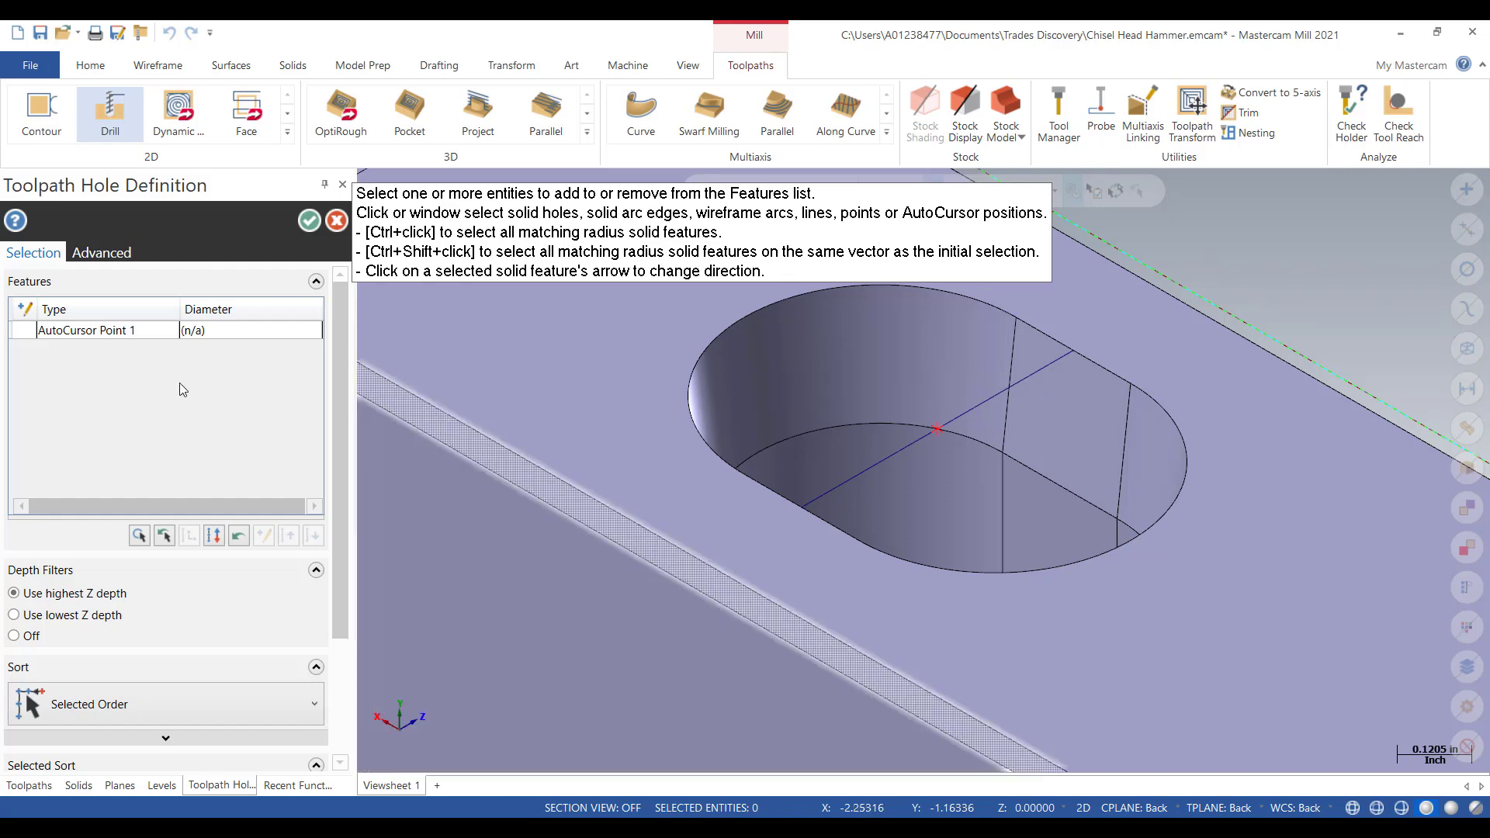
pyautogui.click(310, 220)
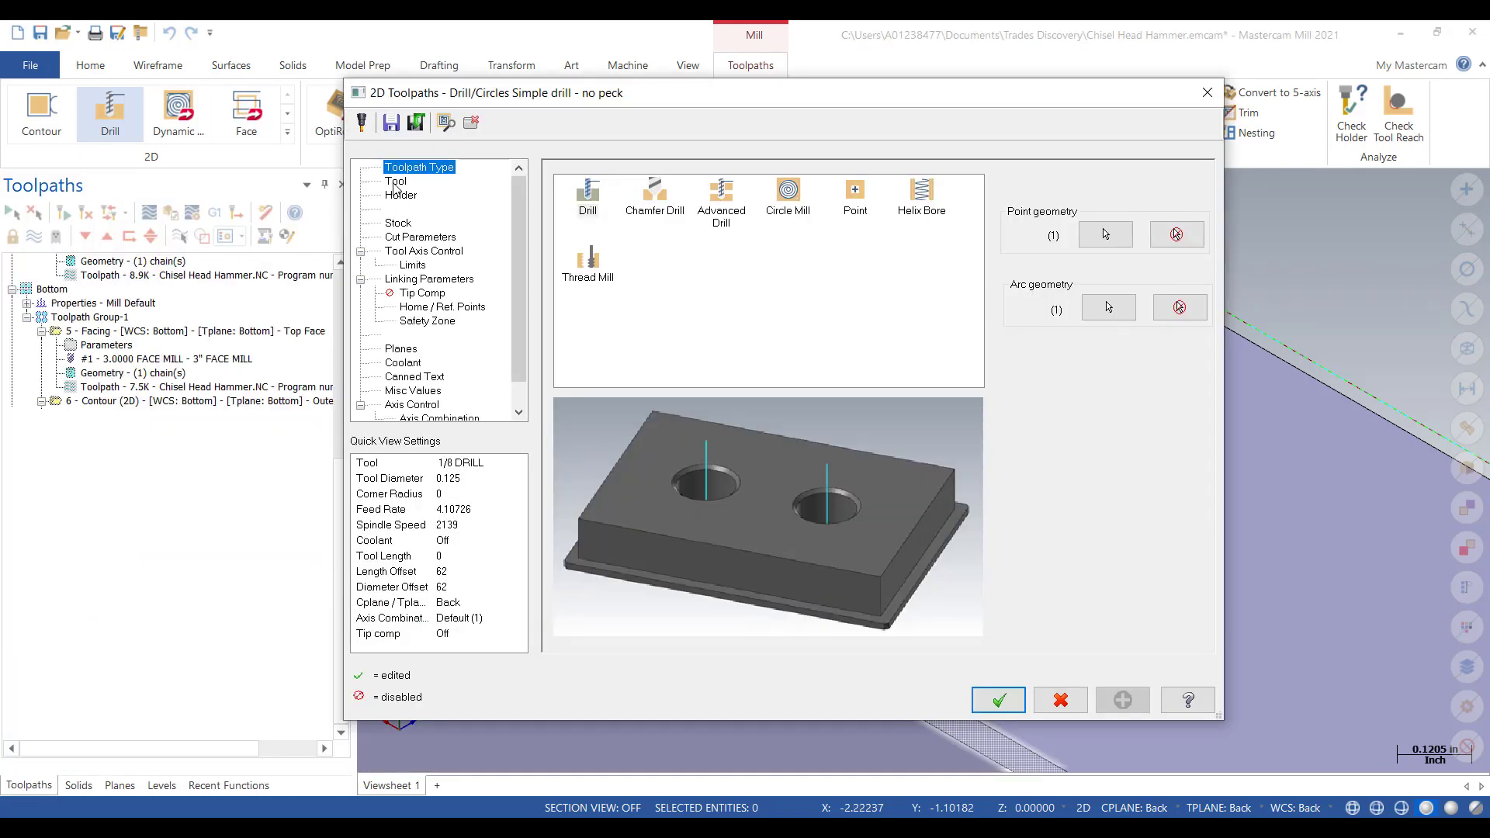
# - Filter the tool library to center drills and choose the 0.3125 diameter 4 CENTER DRILL for the drill operation
pyautogui.click(395, 181)
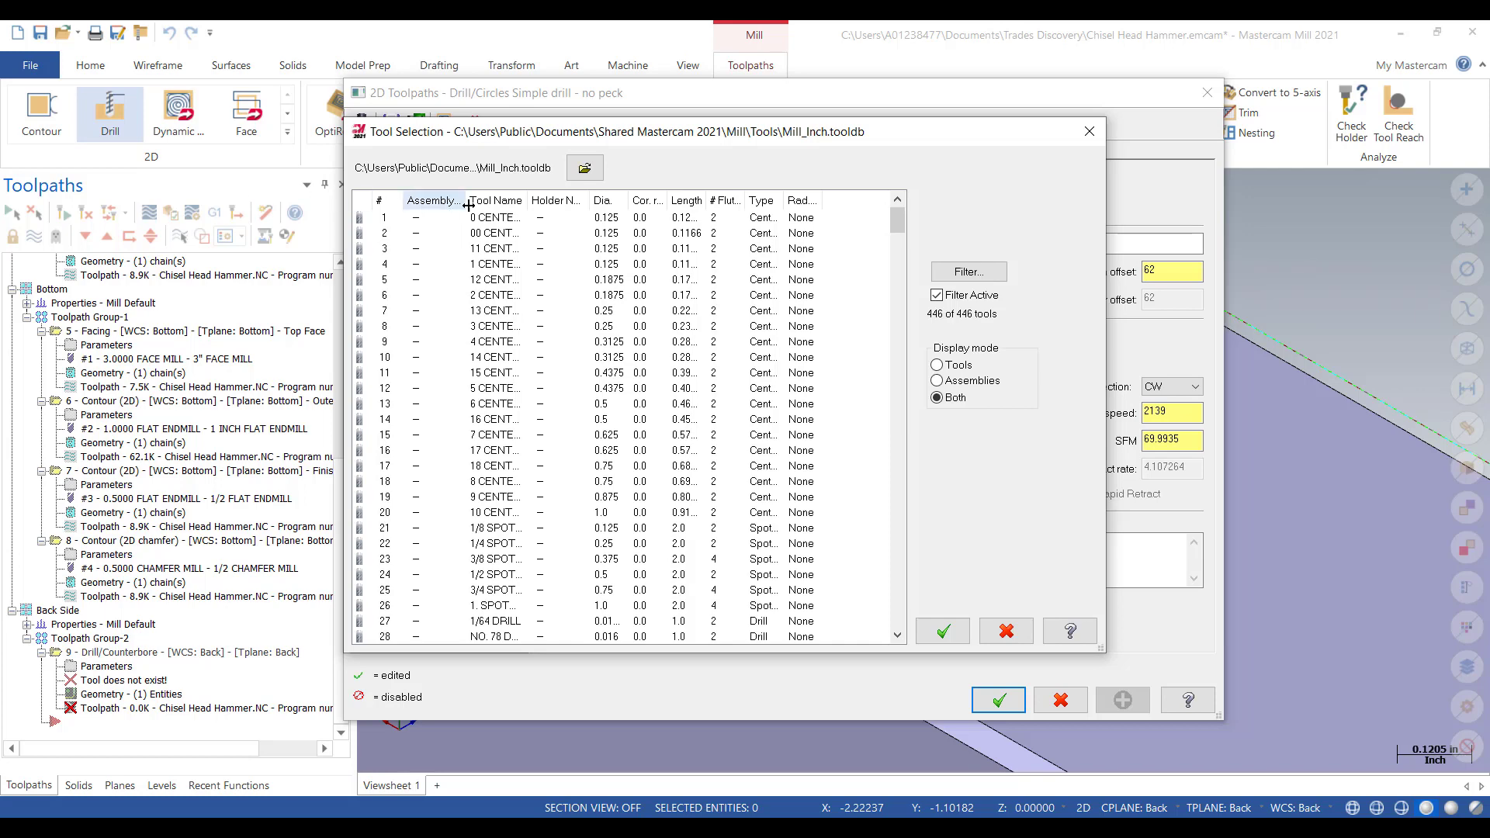
pyautogui.click(497, 266)
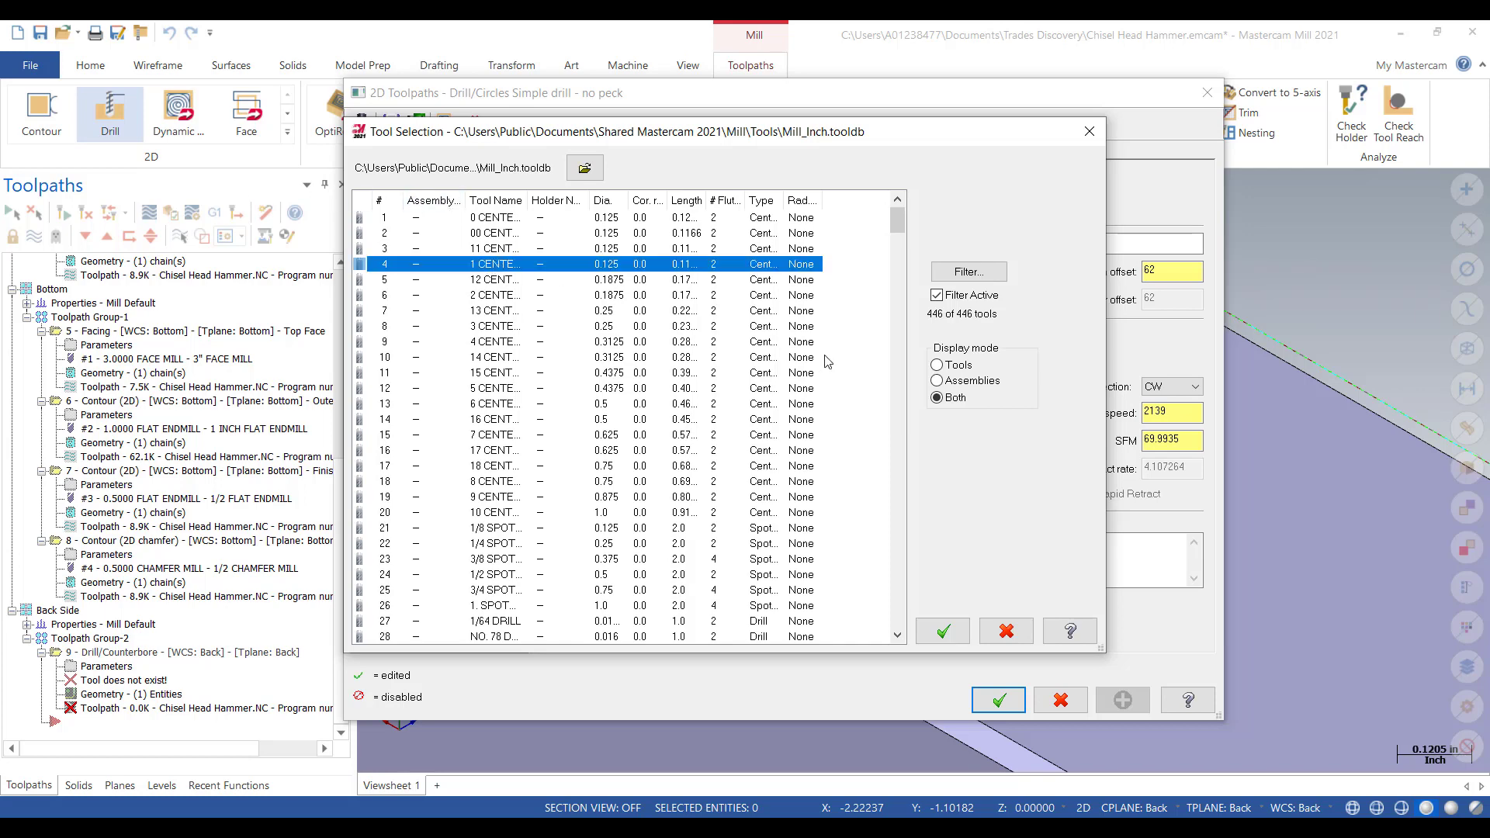
pyautogui.click(969, 273)
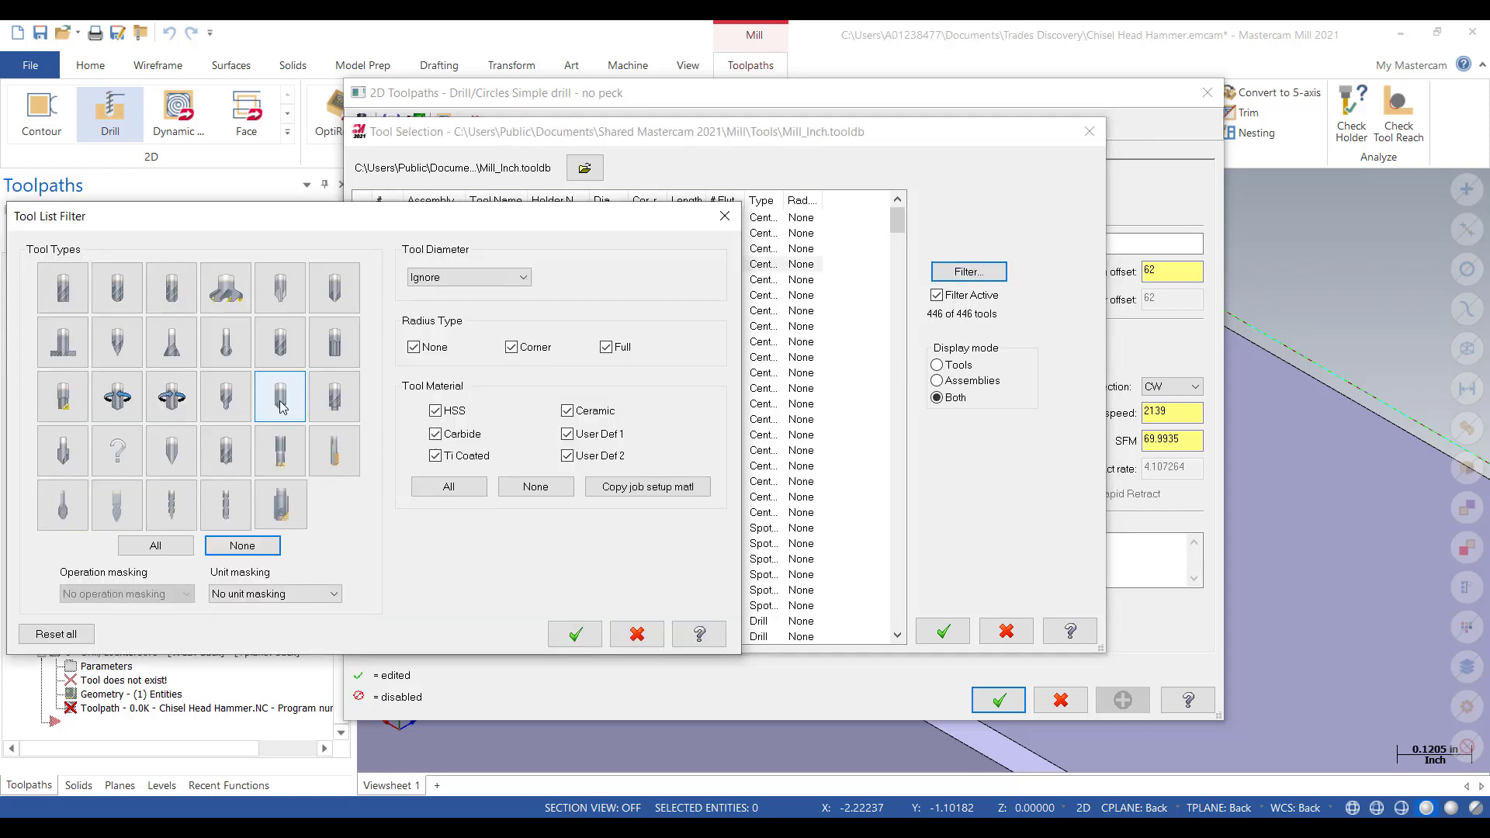
pyautogui.click(226, 397)
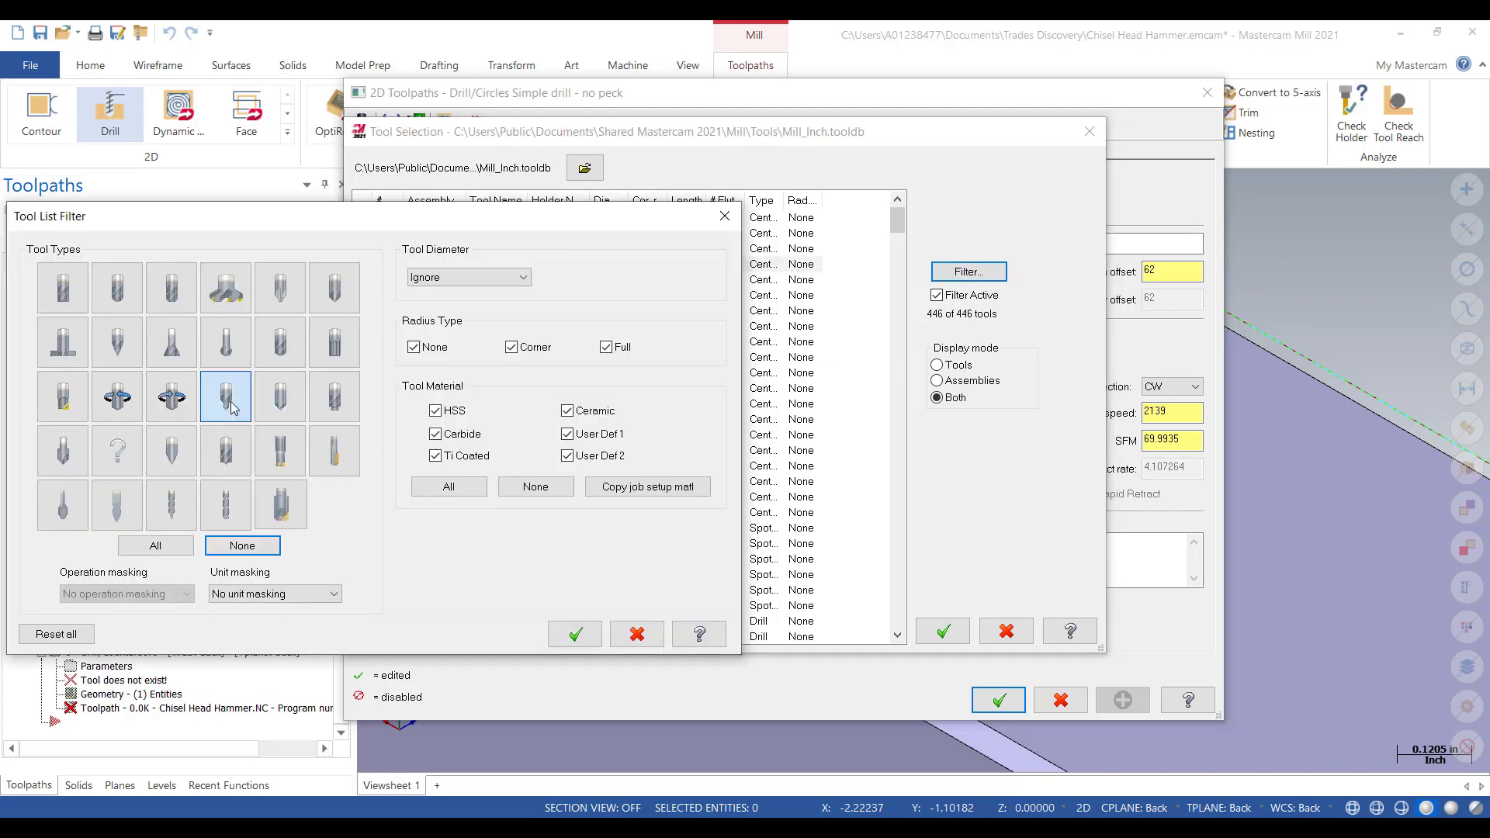
pyautogui.click(565, 638)
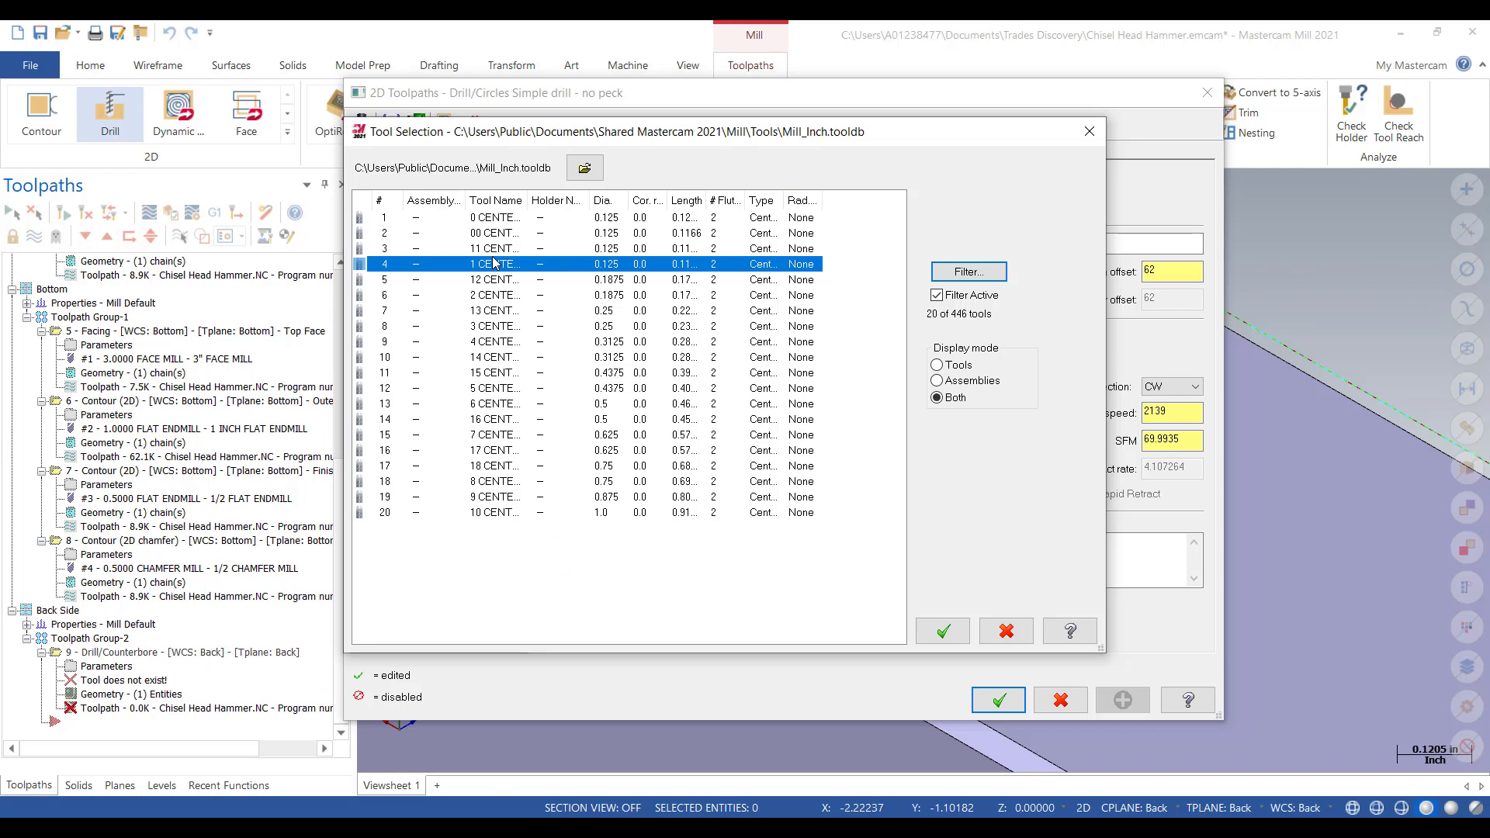
pyautogui.click(496, 345)
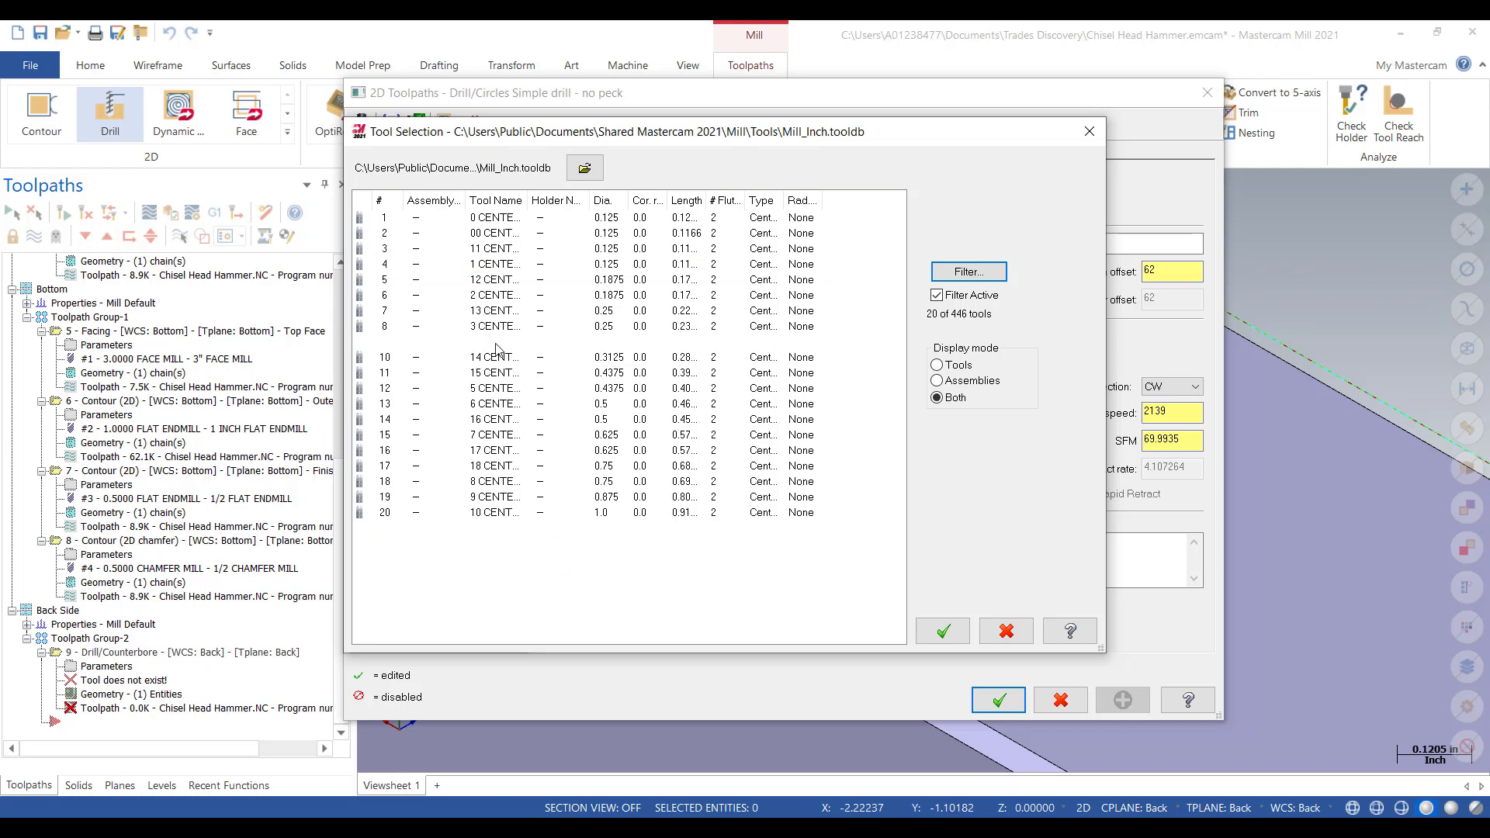
pyautogui.click(941, 633)
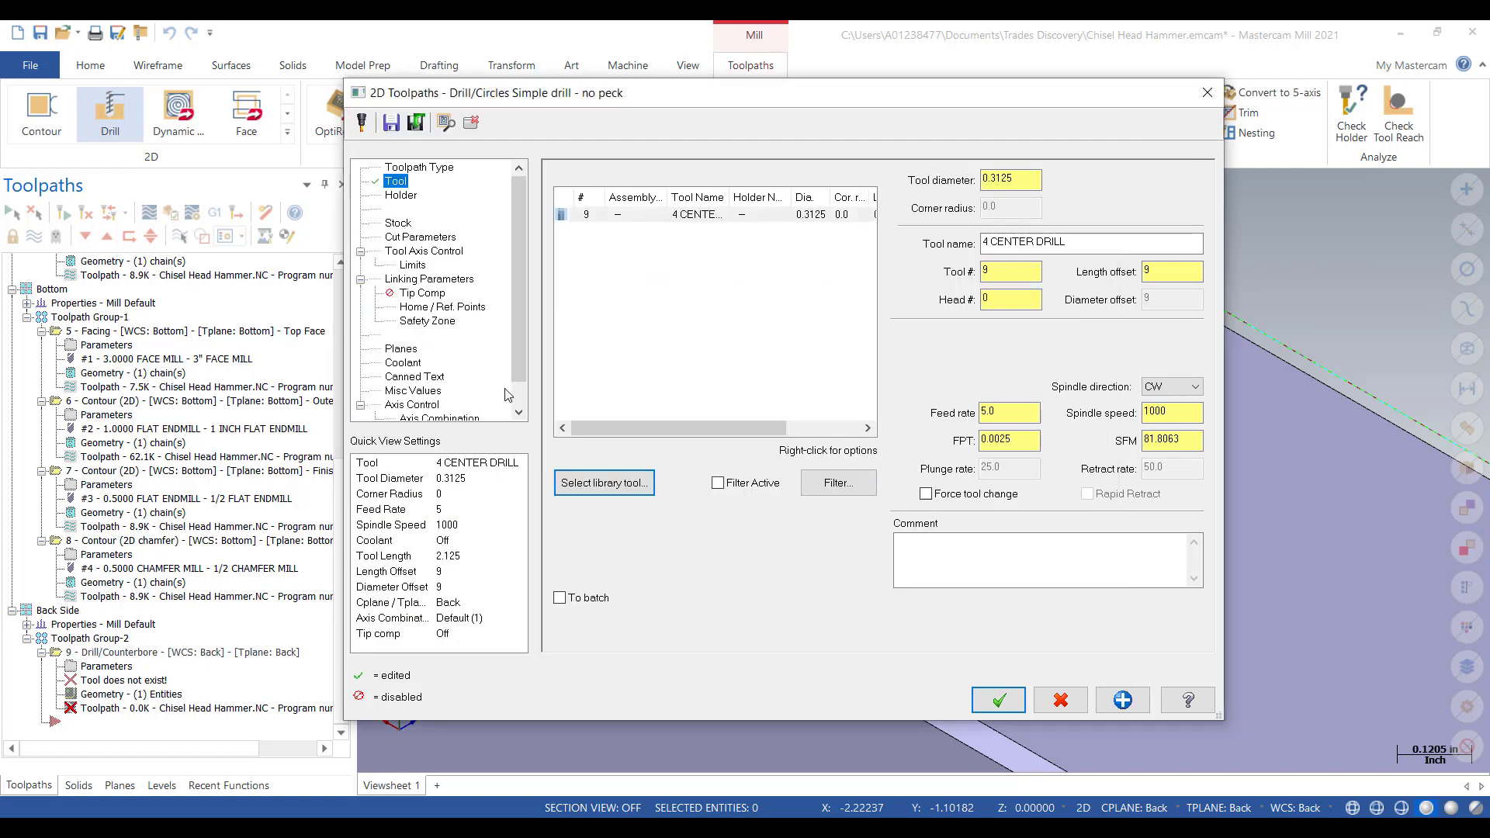
# - Enter Spot Drill as the operation's comment and check its drill cycle in the cut parameters
pyautogui.click(922, 547)
pyautogui.write('S')
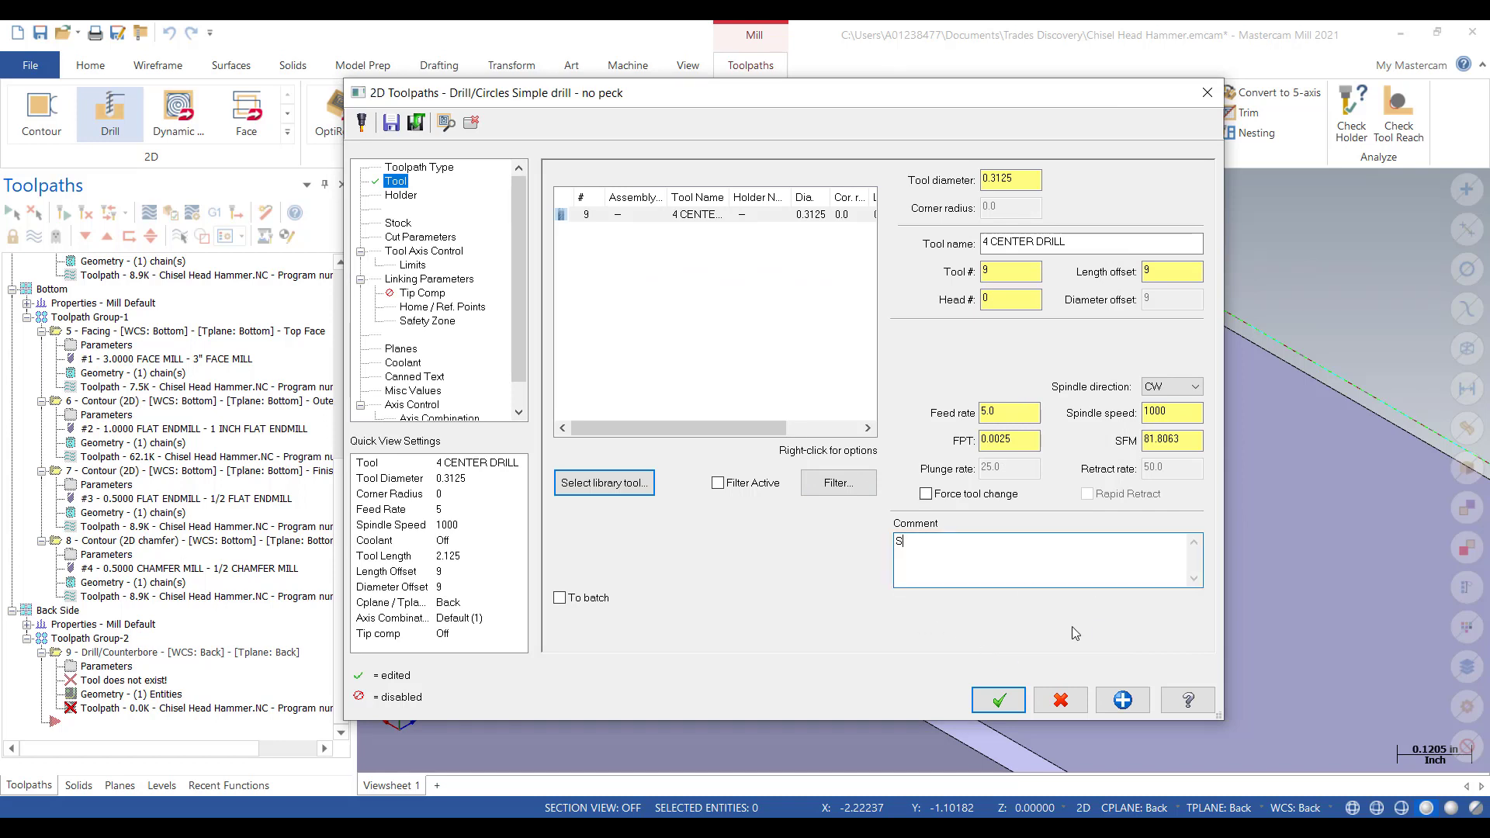
pyautogui.write('pot Drill')
pyautogui.click(419, 236)
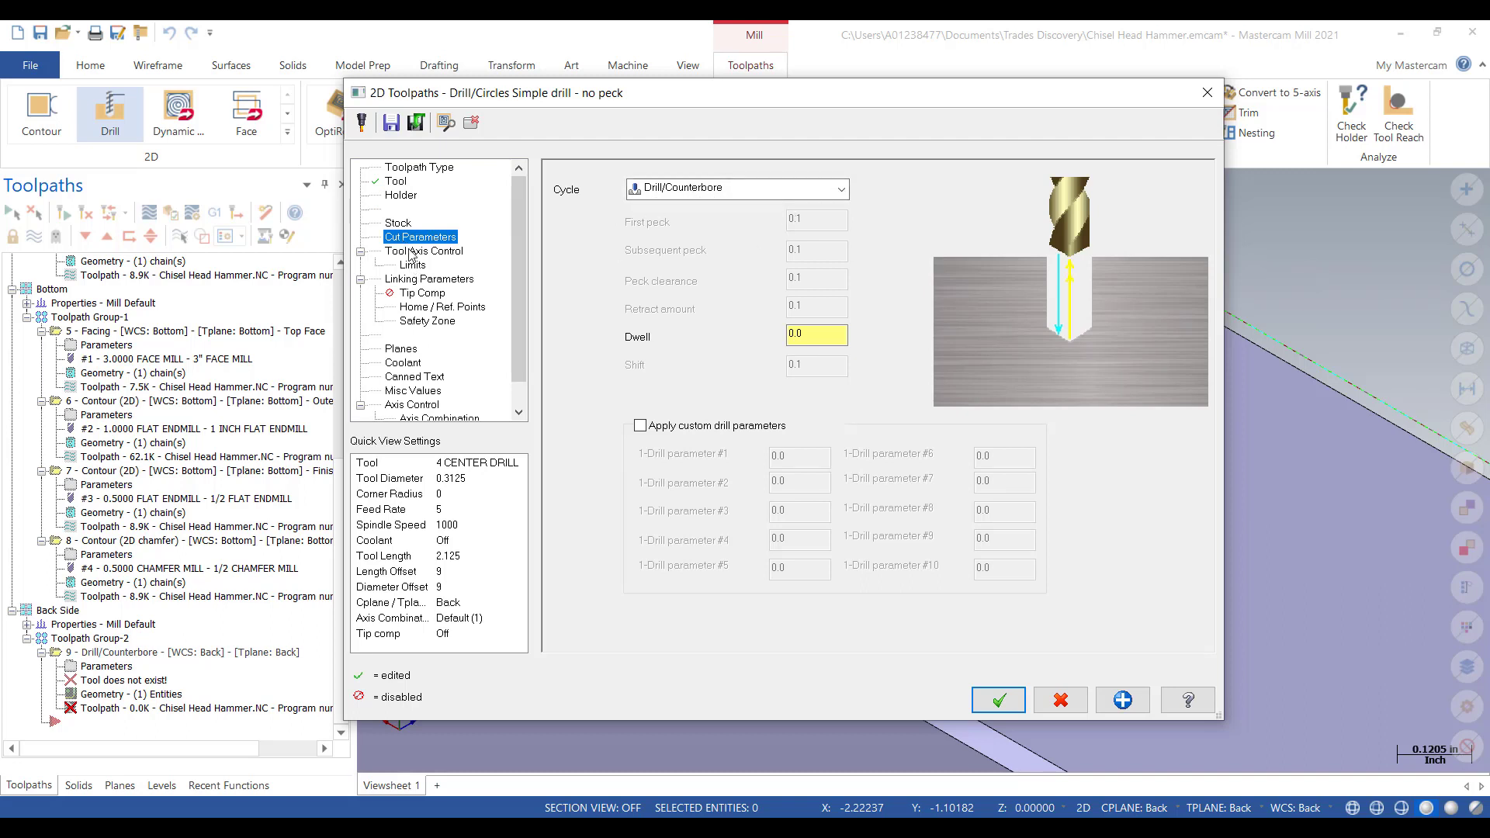
# - Set the spot drill's linking parameters to an absolute retract of 0.5 and an incremental depth of -0.15
pyautogui.click(423, 280)
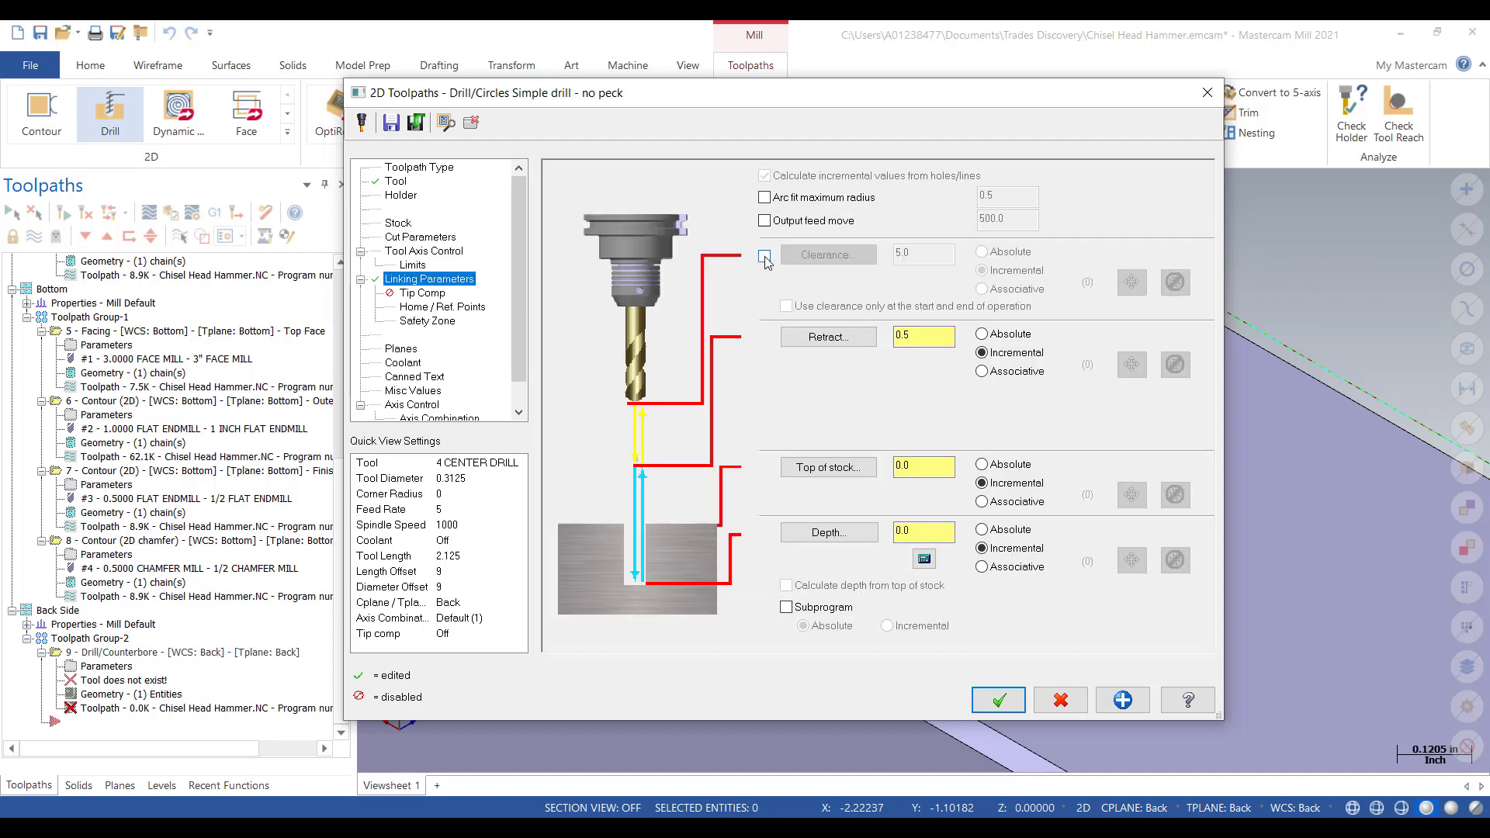
pyautogui.click(828, 337)
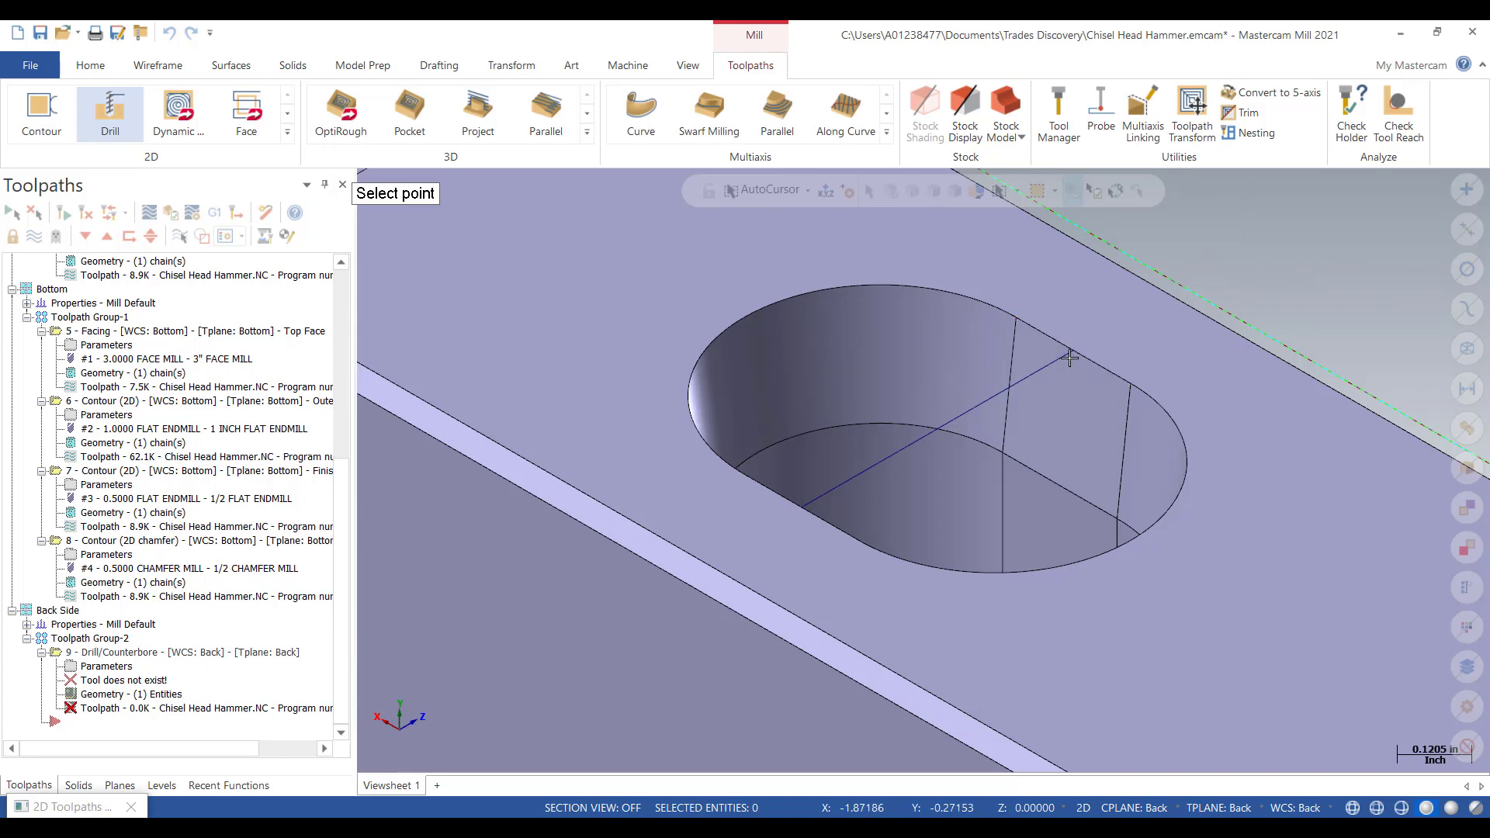
pyautogui.click(1074, 355)
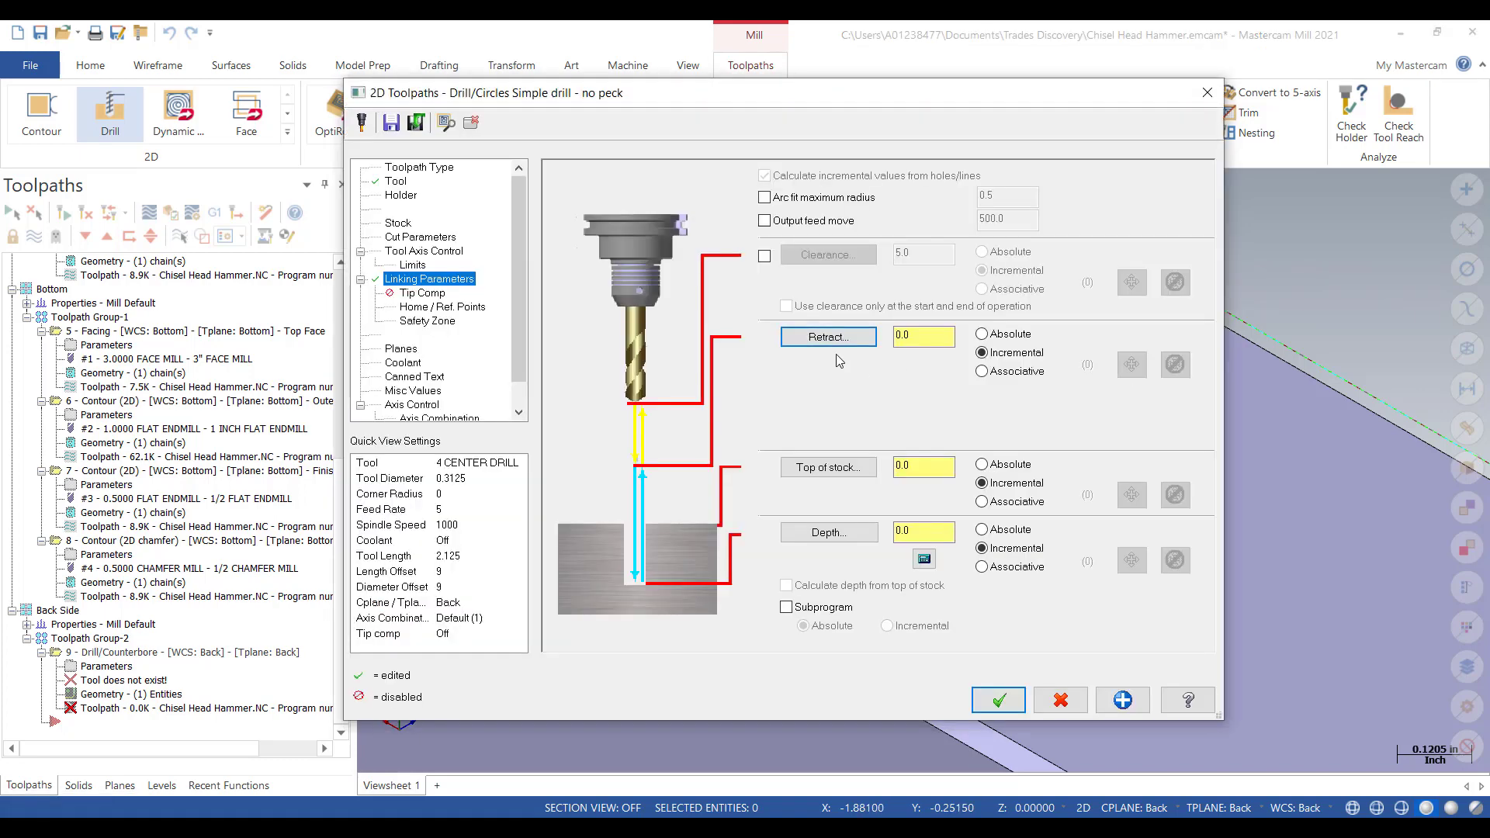
pyautogui.click(929, 335)
pyautogui.write('.5')
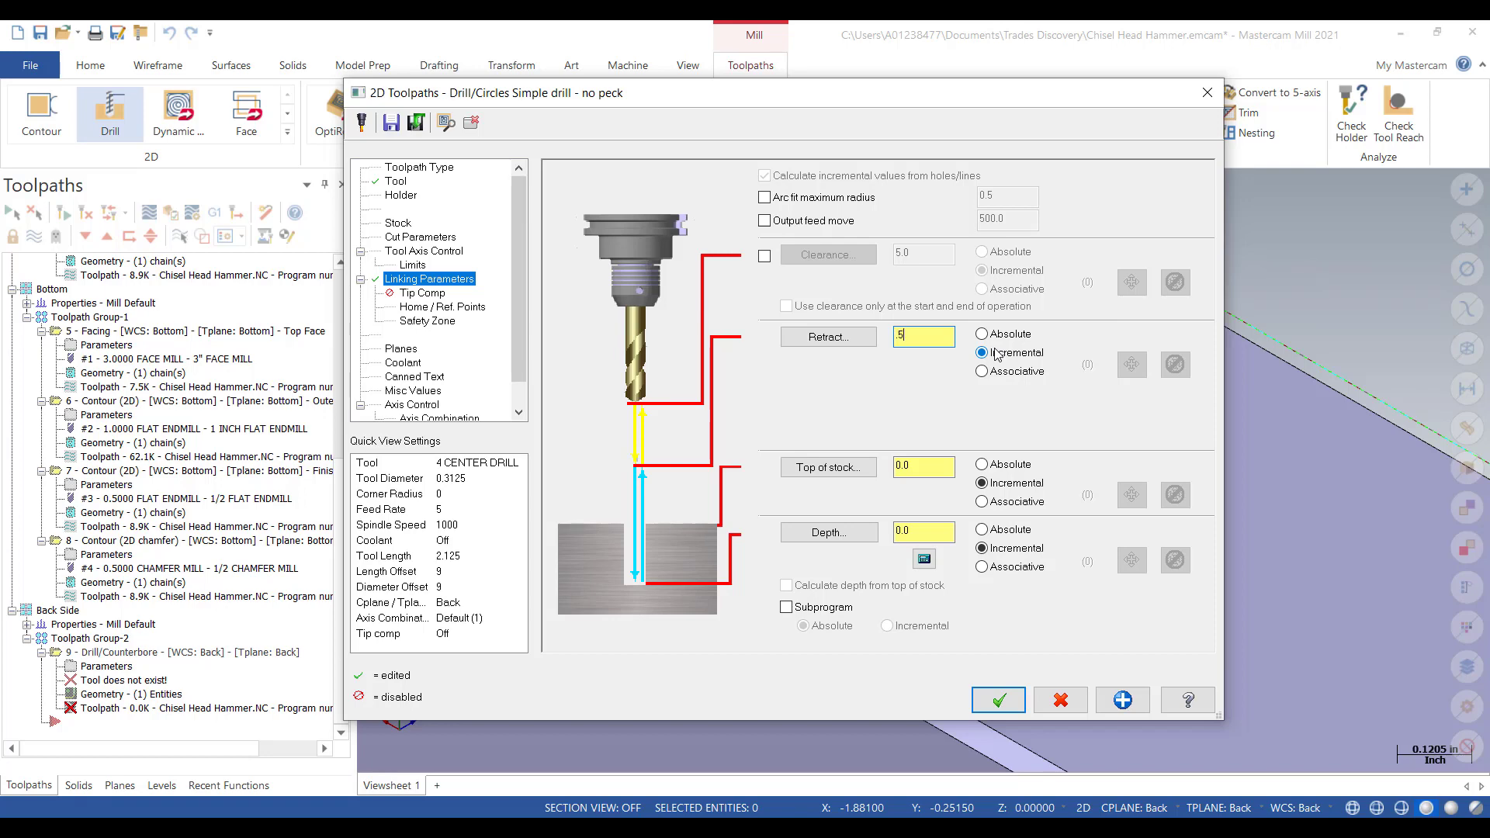
pyautogui.click(984, 334)
pyautogui.click(828, 336)
pyautogui.click(1077, 358)
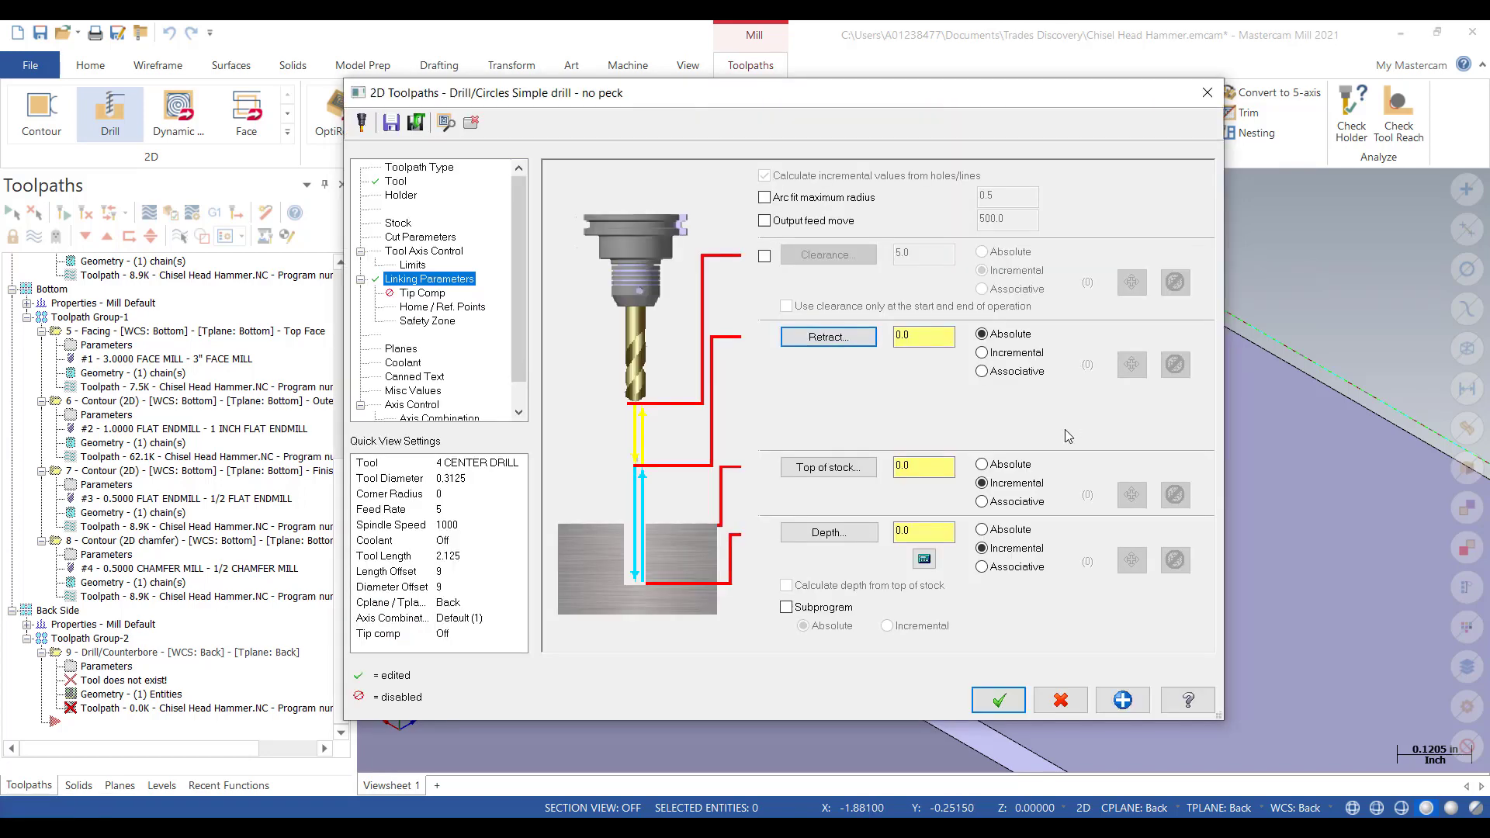
pyautogui.click(930, 340)
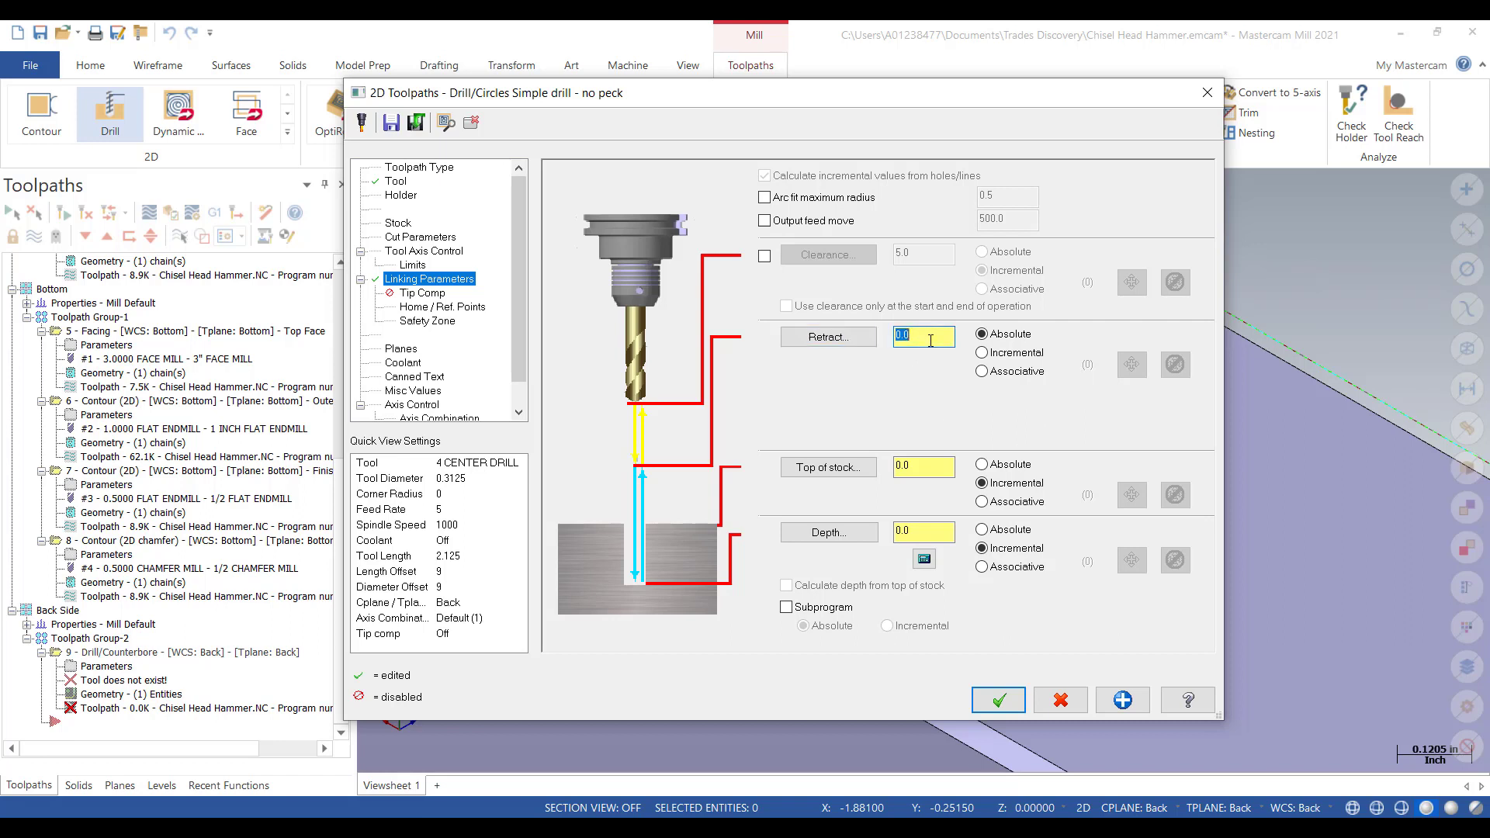
pyautogui.write('.5')
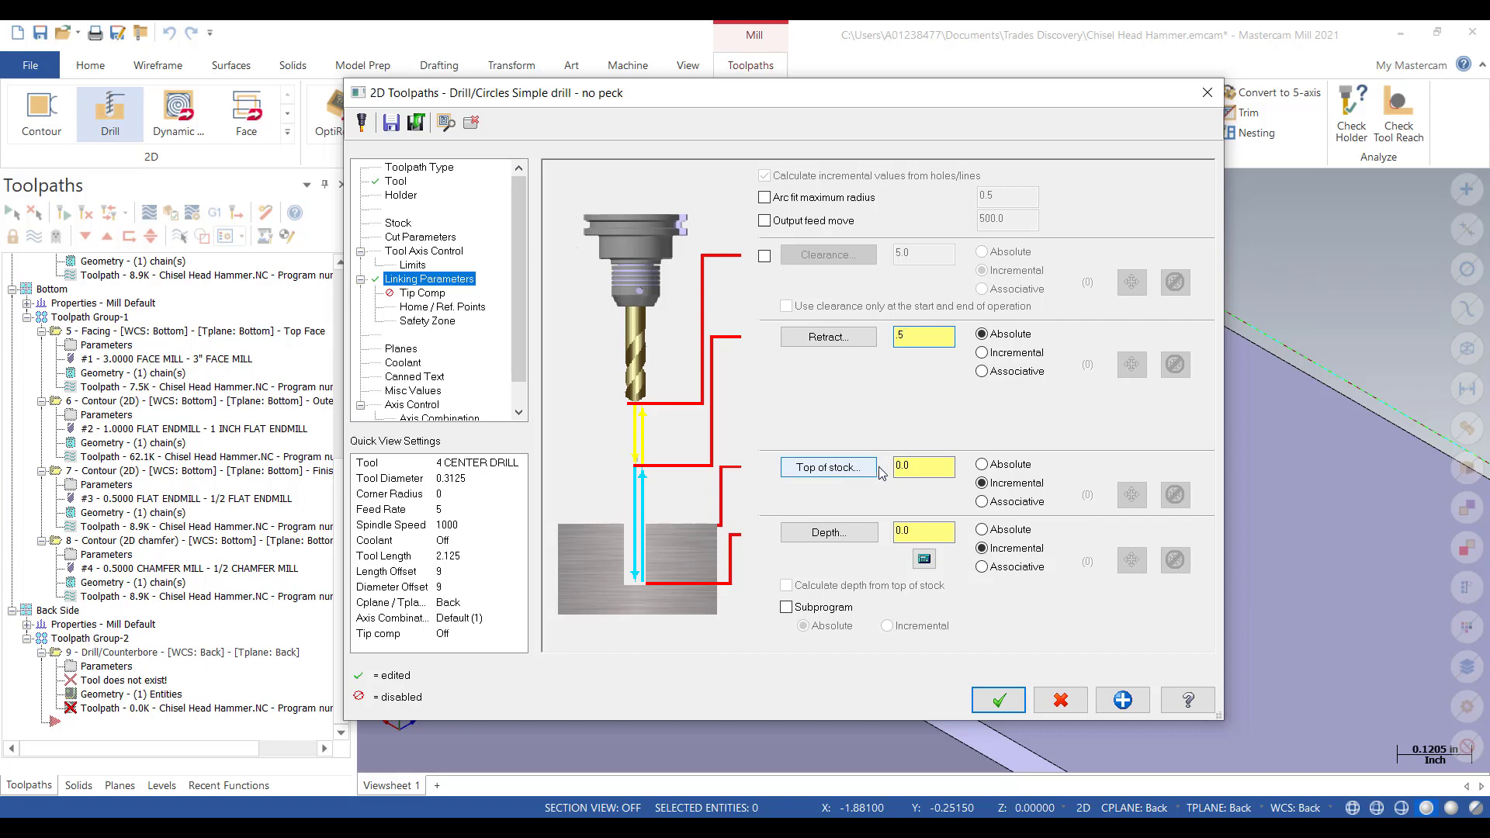
pyautogui.click(915, 530)
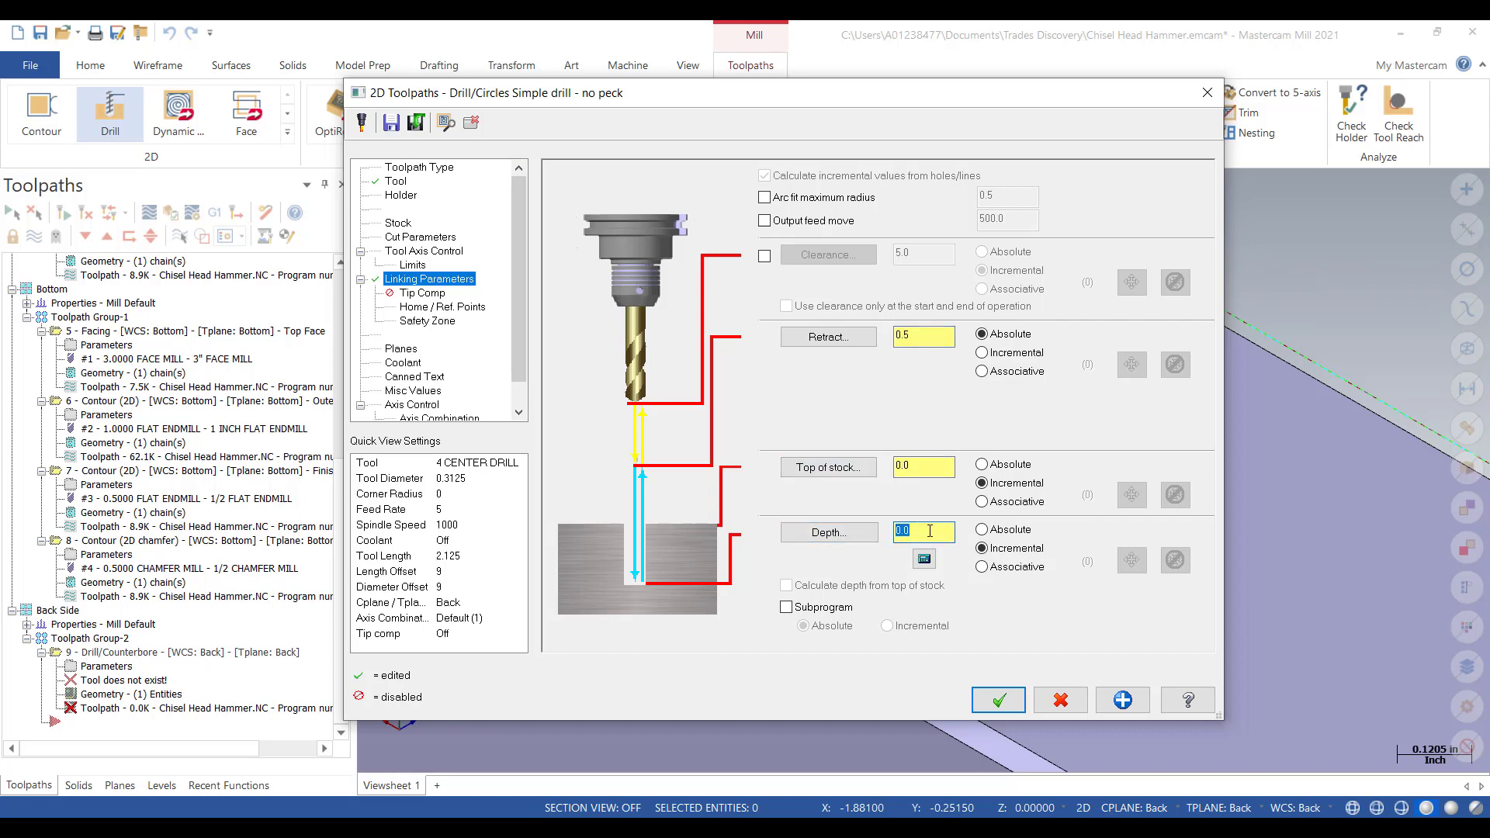
pyautogui.write('-.15')
# - Turn on flood coolant for the spot drill operation and generate its toolpath
pyautogui.click(422, 295)
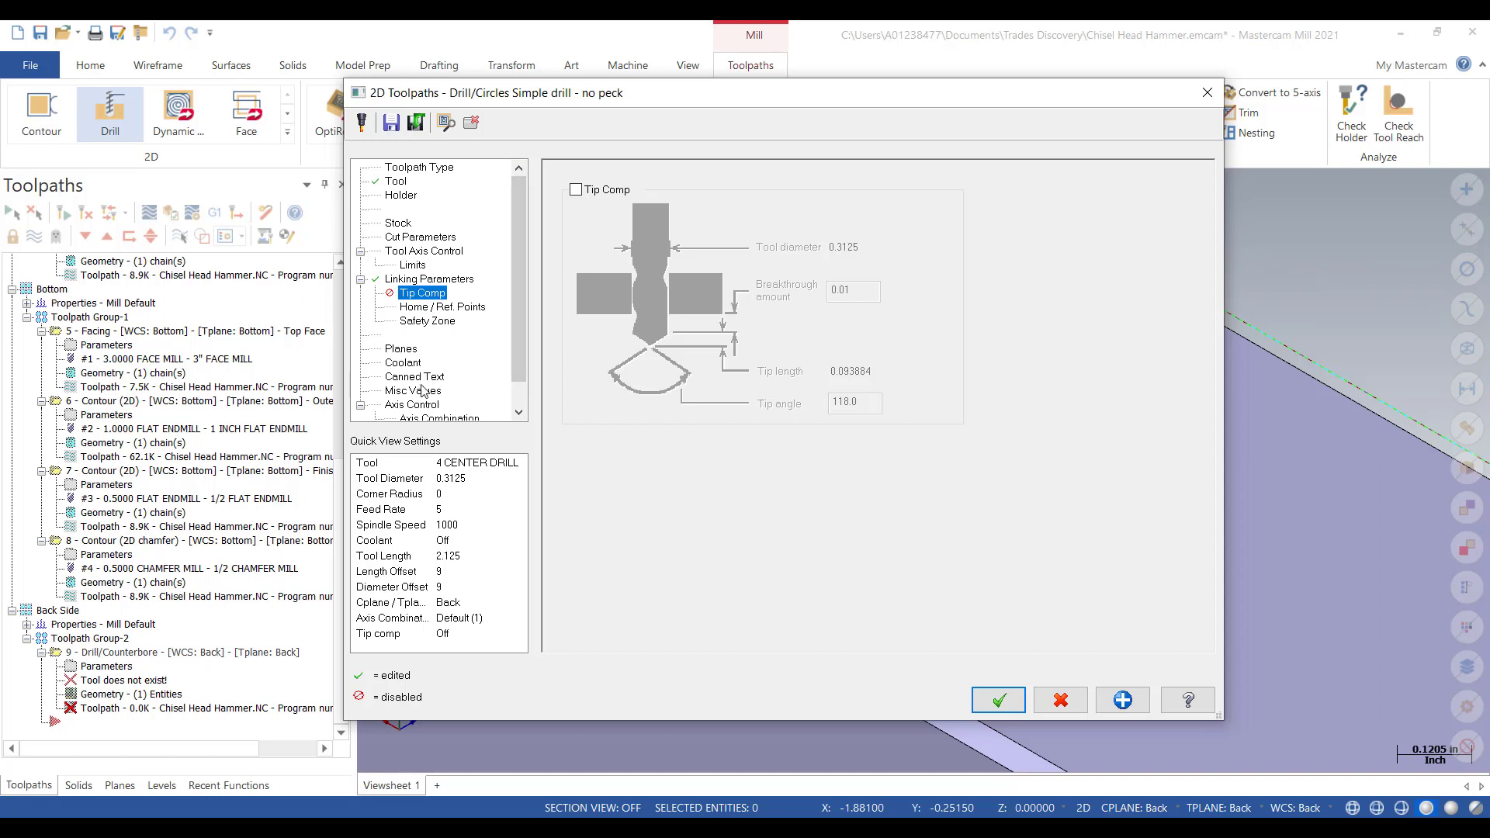
pyautogui.click(402, 363)
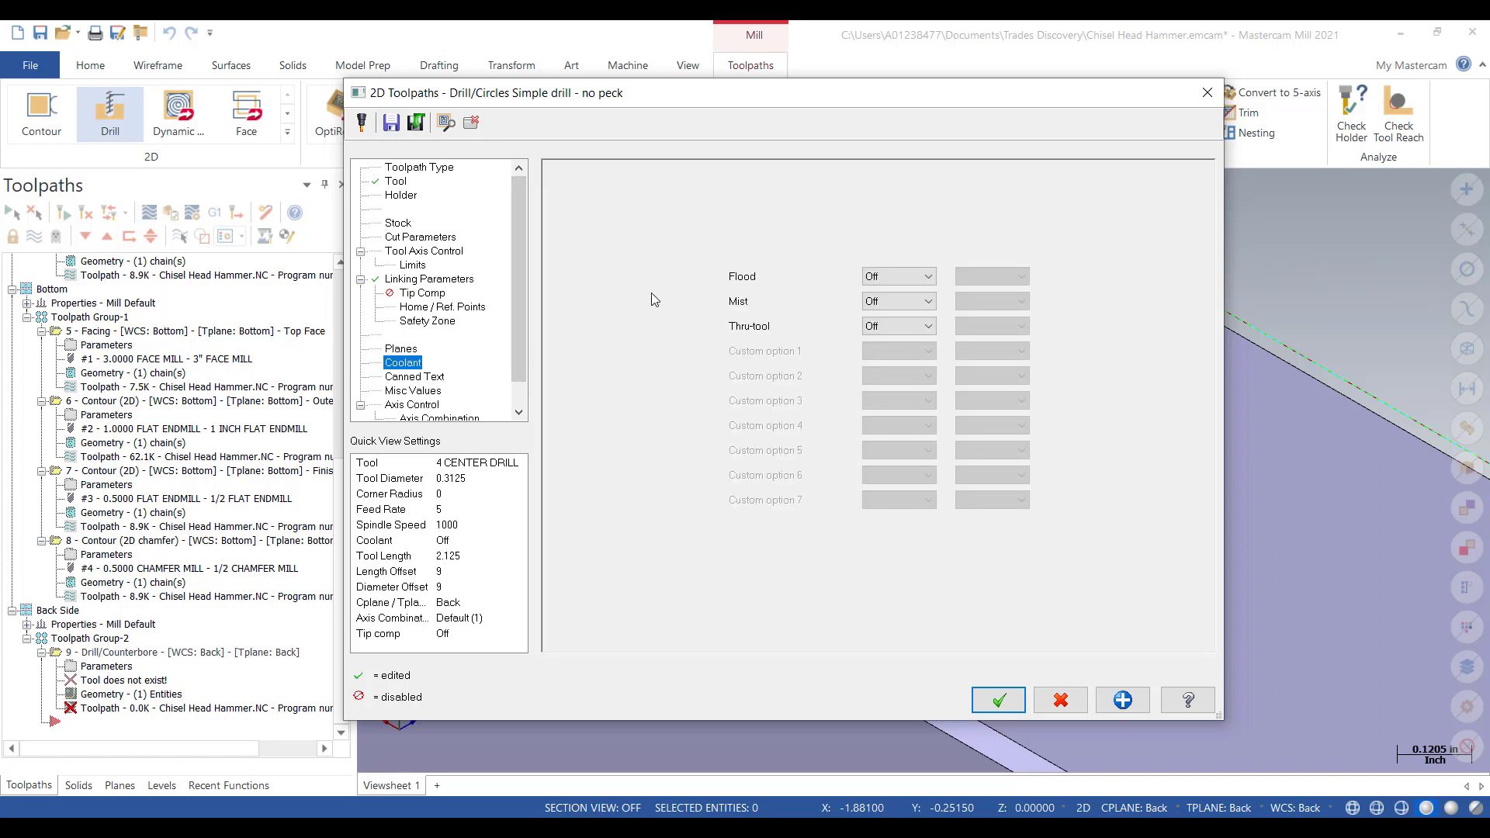
pyautogui.click(930, 276)
pyautogui.click(899, 288)
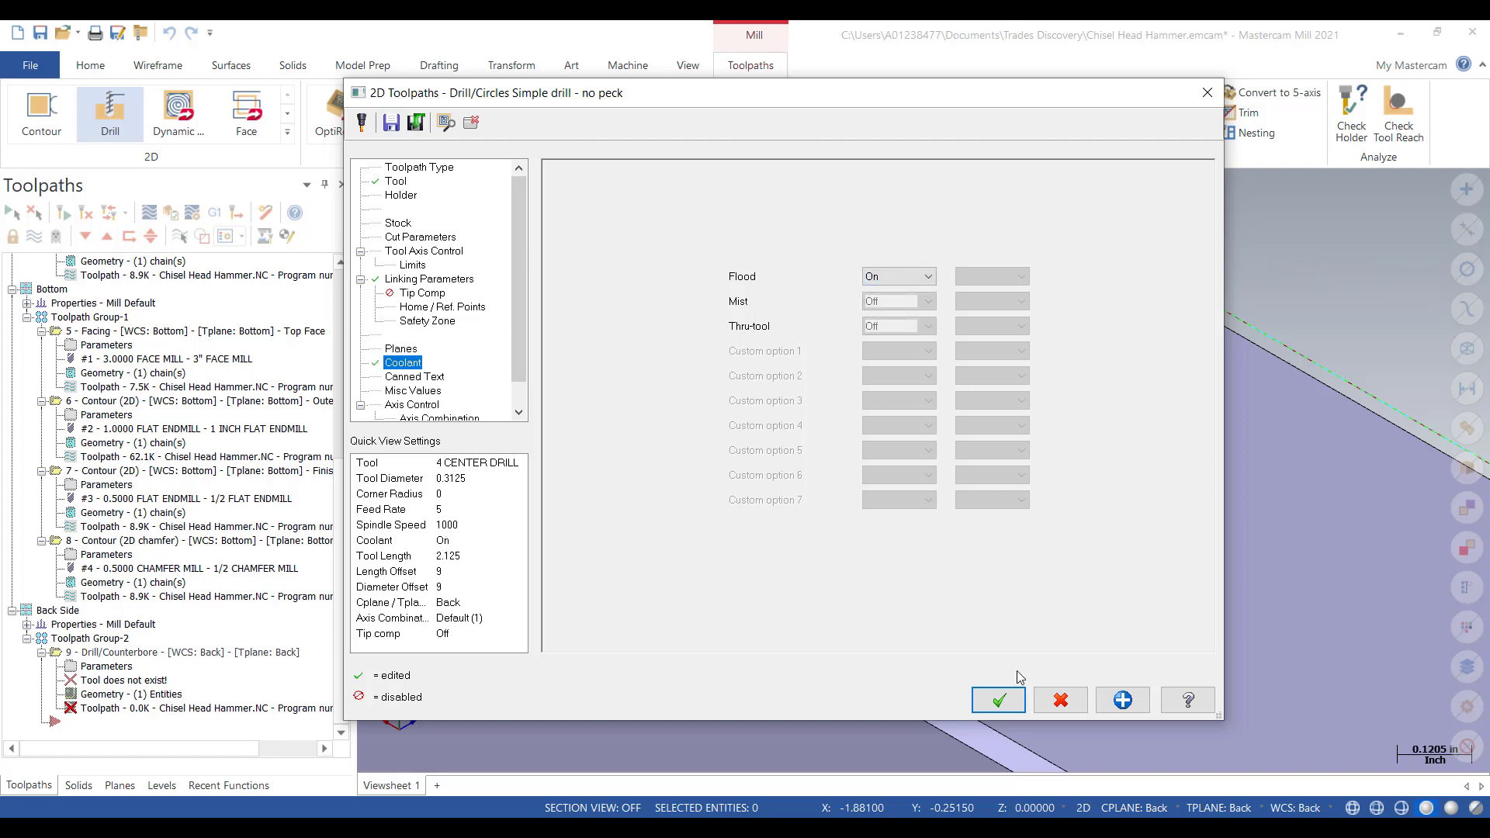
pyautogui.click(998, 699)
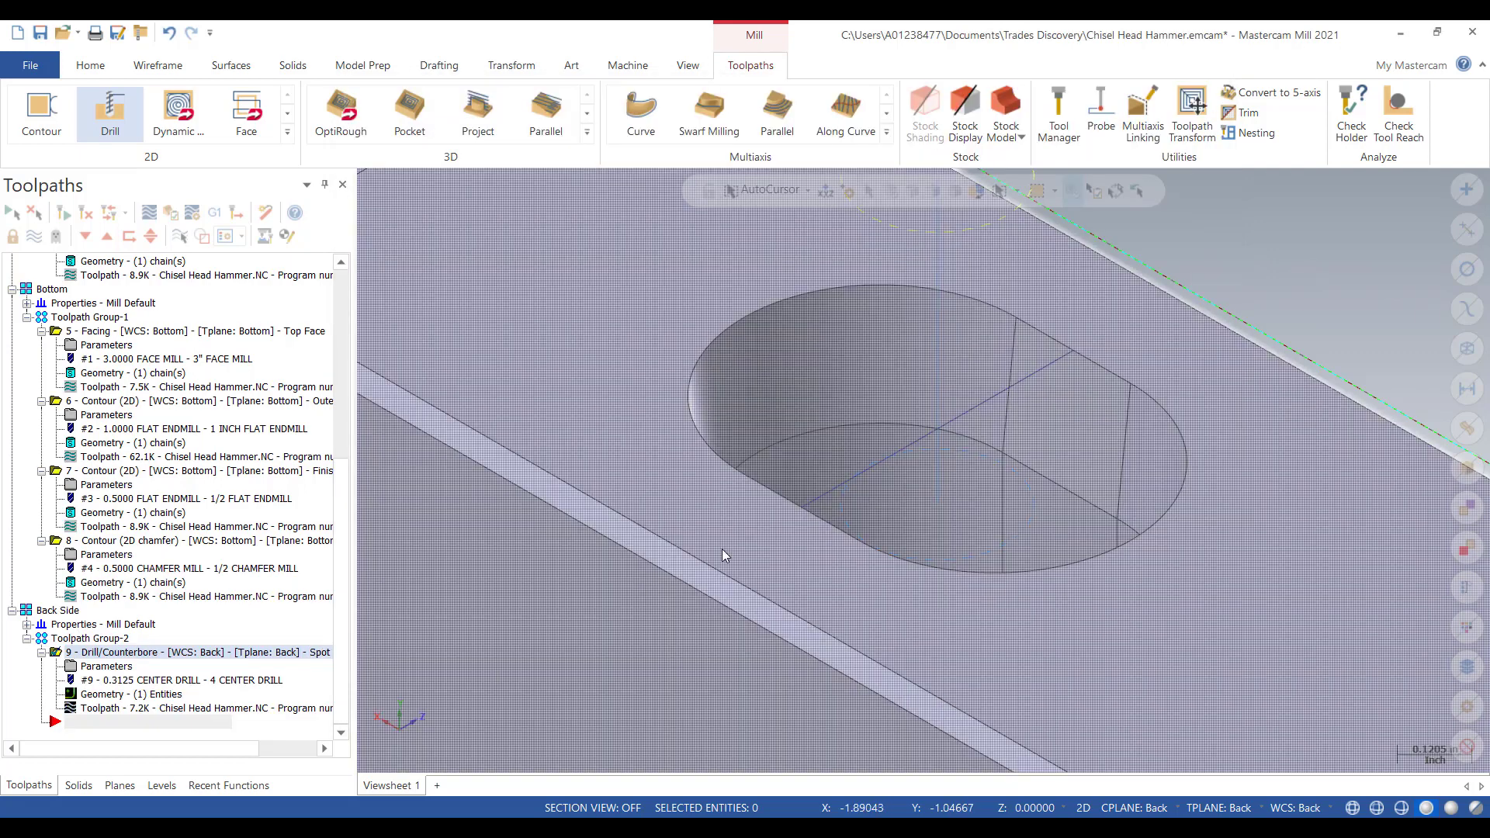
# - Backplot the spot drill operation to examine the tool's position over the handle slot
pyautogui.scroll(-3, 772, 474)
pyautogui.scroll(-4, 772, 475)
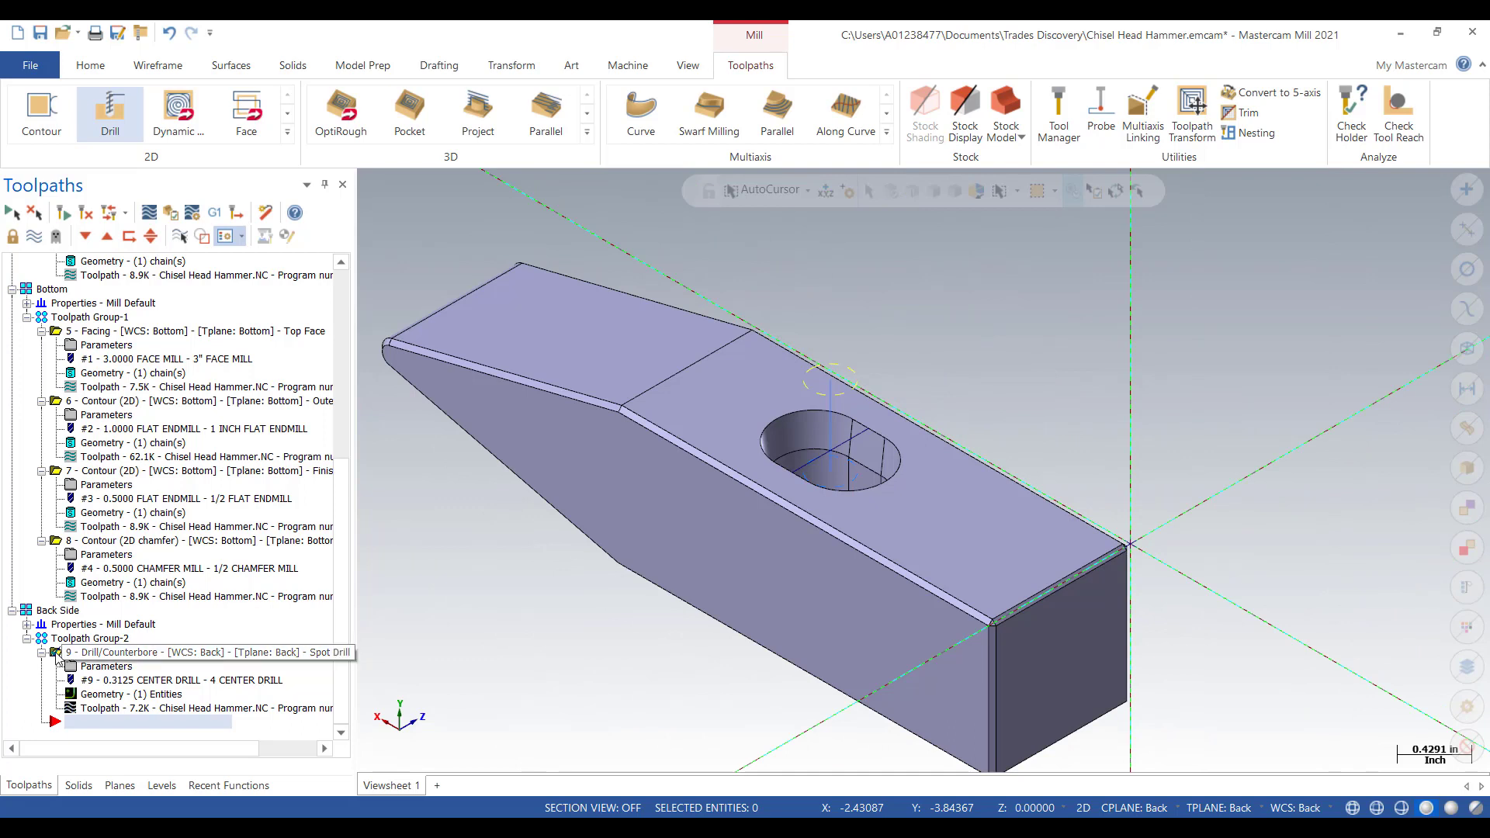
pyautogui.click(147, 214)
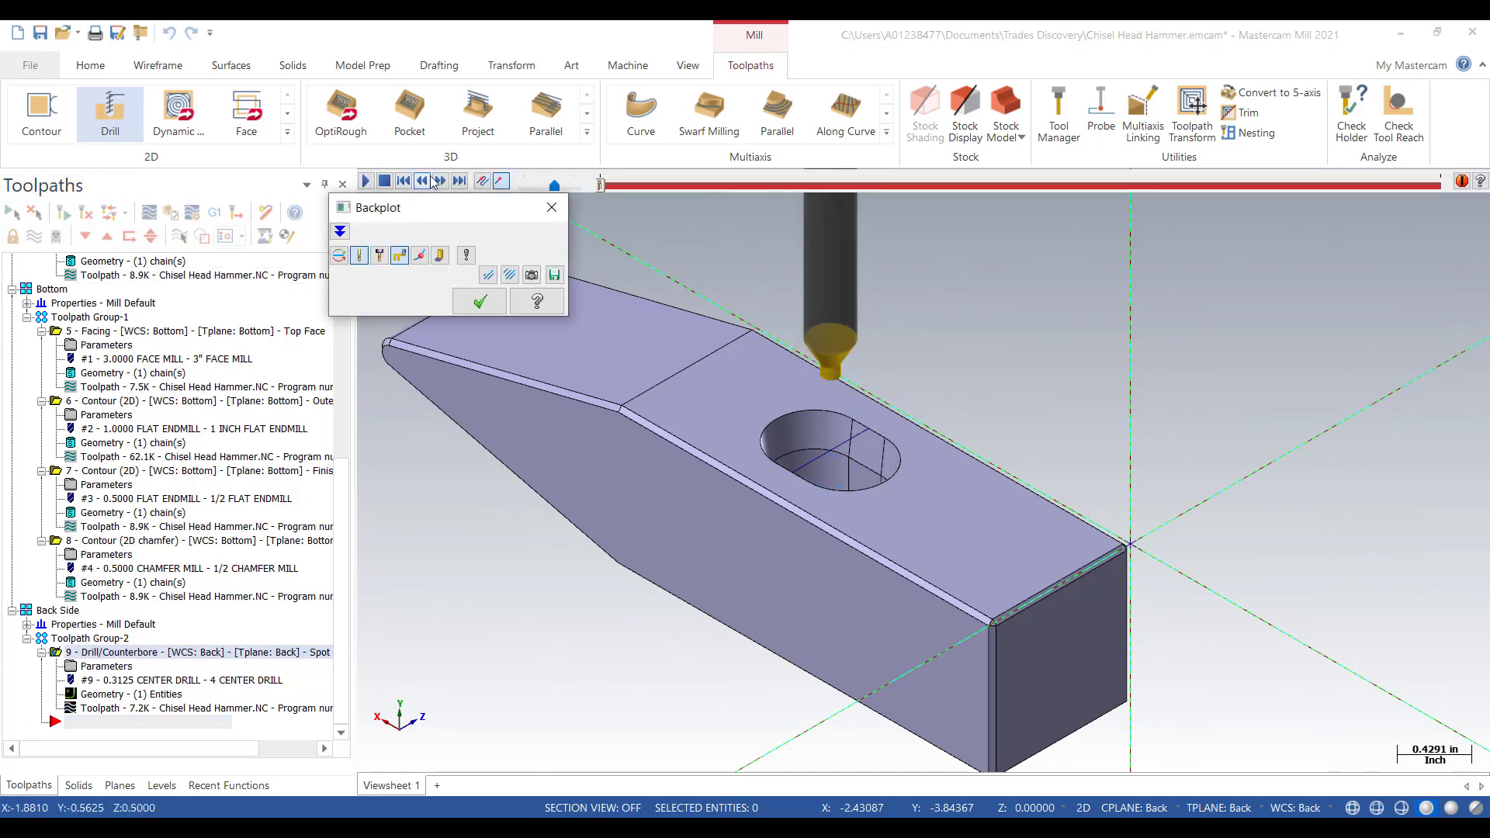
pyautogui.click(480, 301)
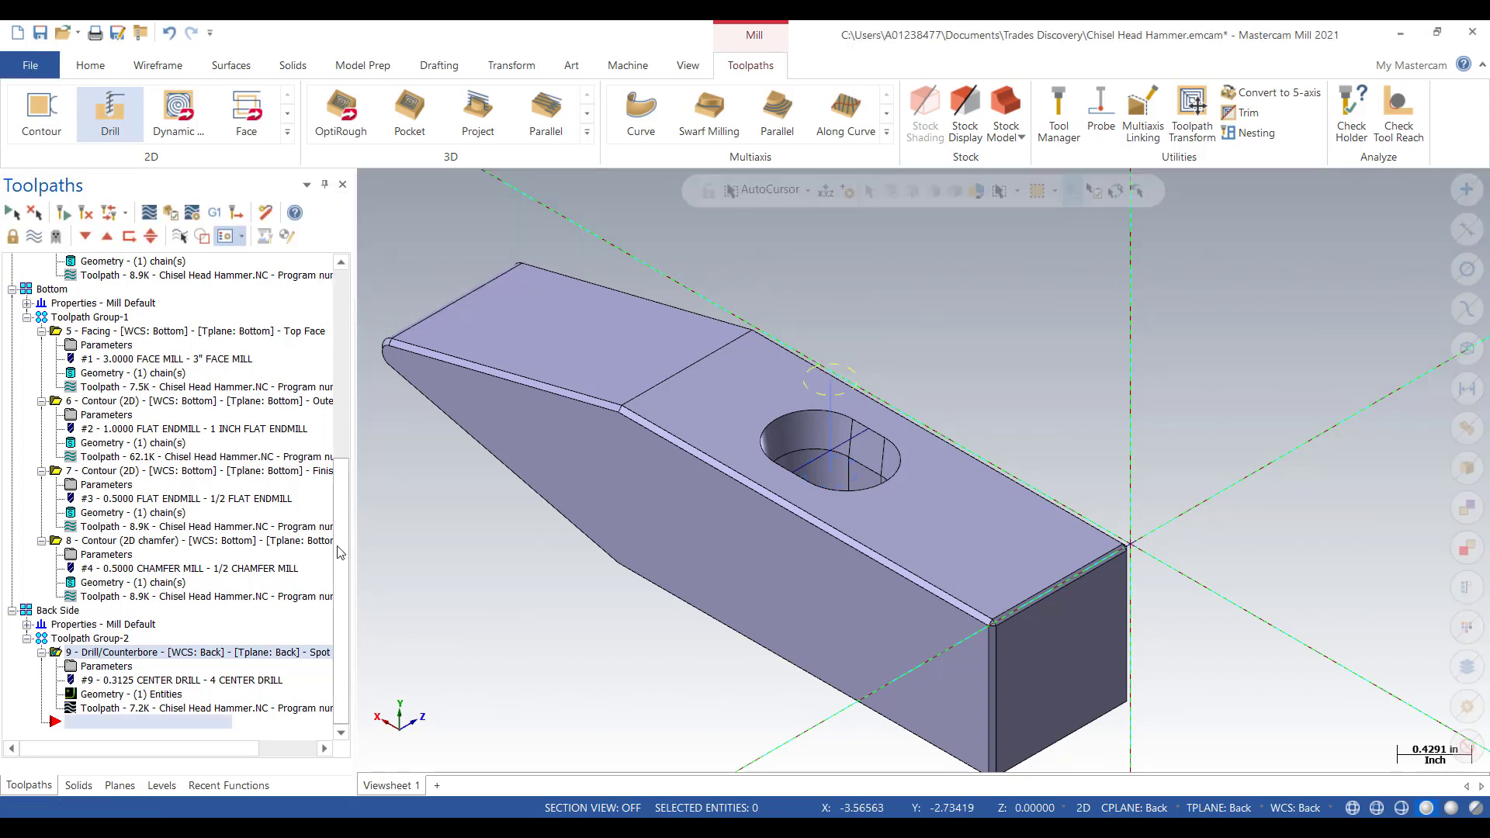
# - Duplicate the spot drill operation at the end of the Back Side toolpath group
pyautogui.rightClick(56, 658)
pyautogui.click(111, 324)
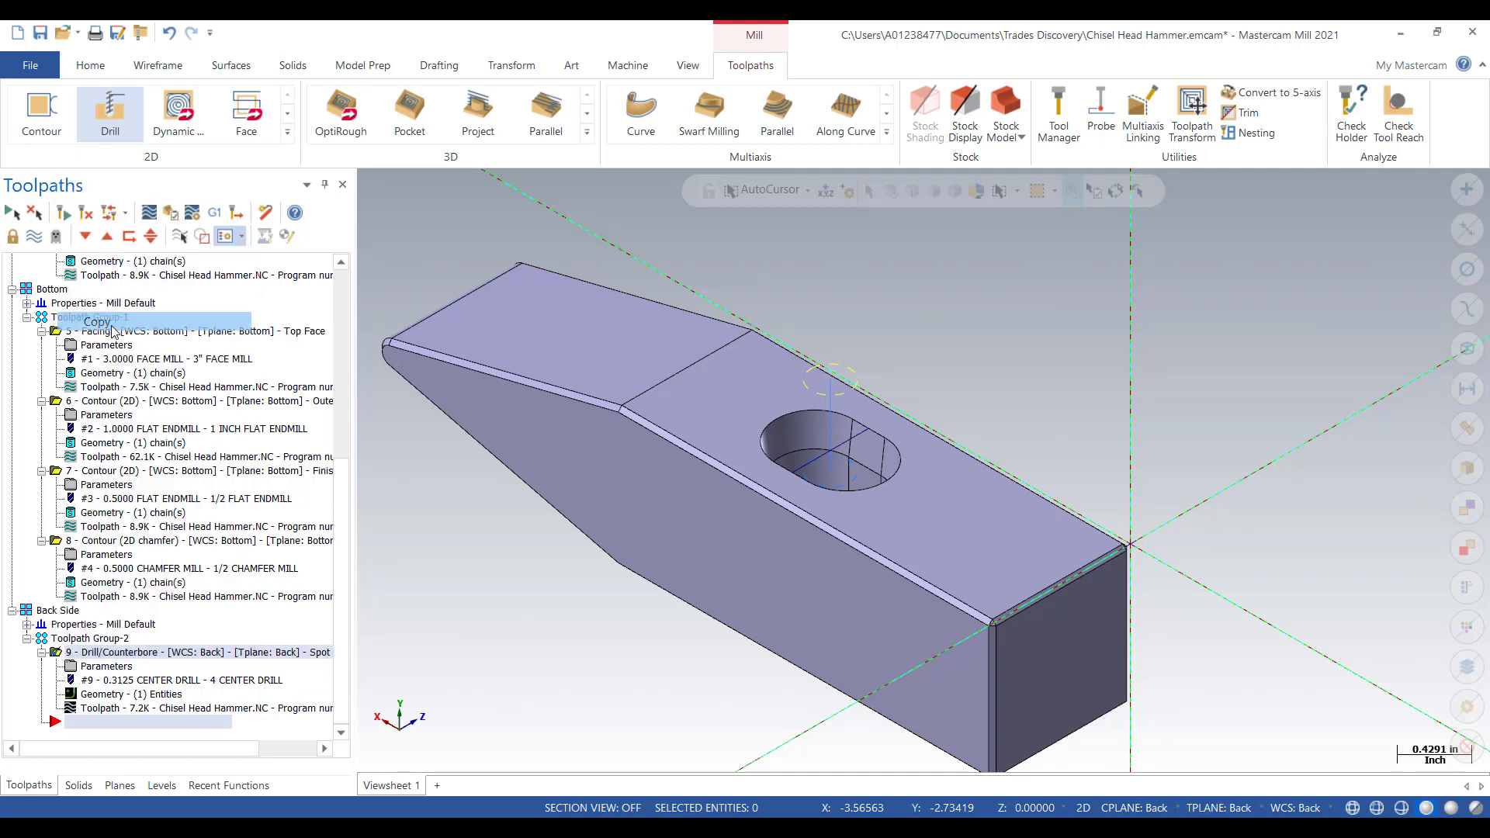
pyautogui.rightClick(88, 726)
pyautogui.moveTo(122, 395); pyautogui.dragTo(243, 602)
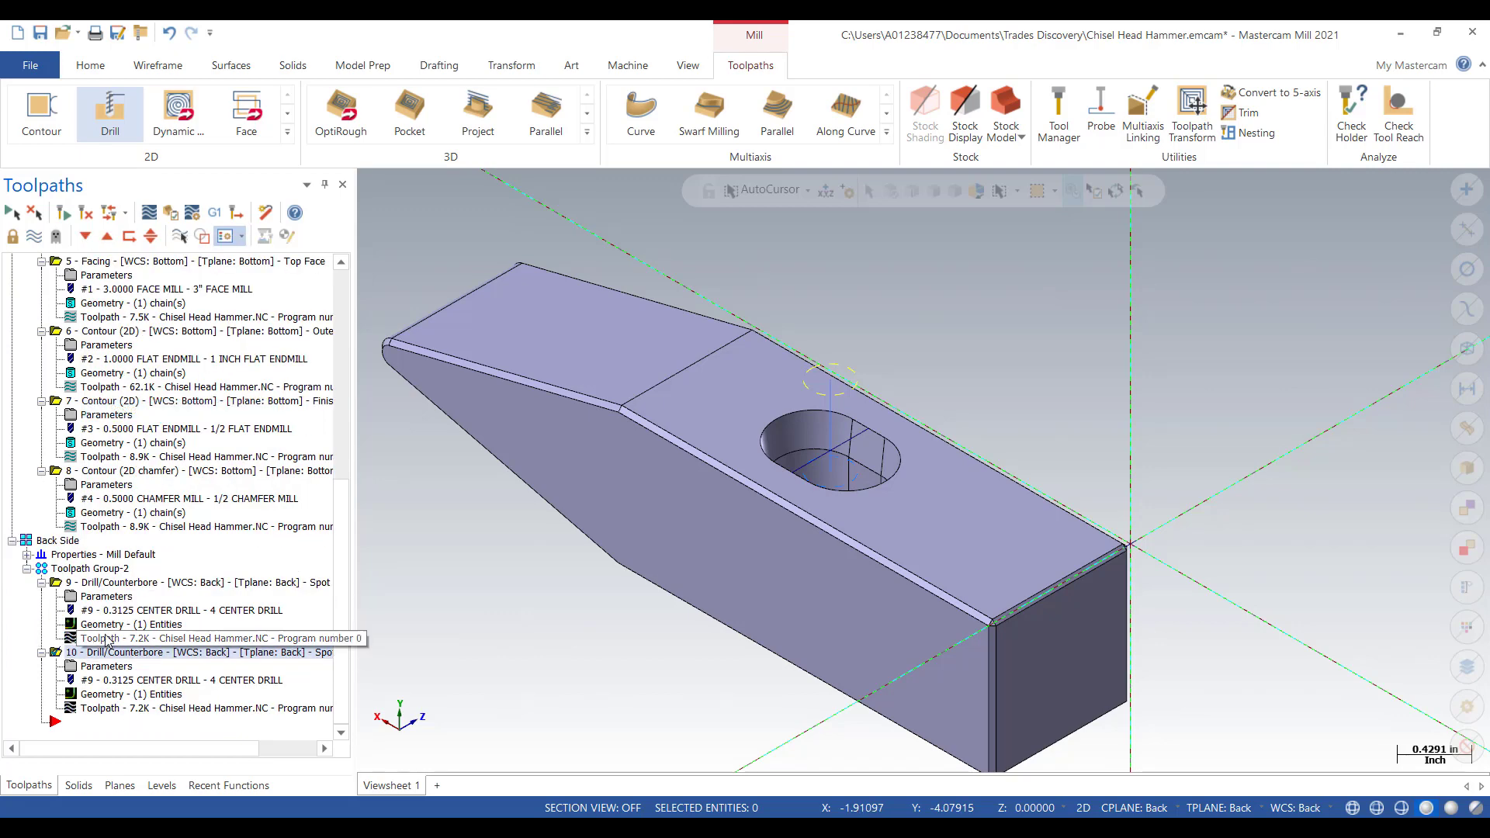
# - Edit the copied operation's tool and change the library filter from center drills to drills
pyautogui.click(107, 666)
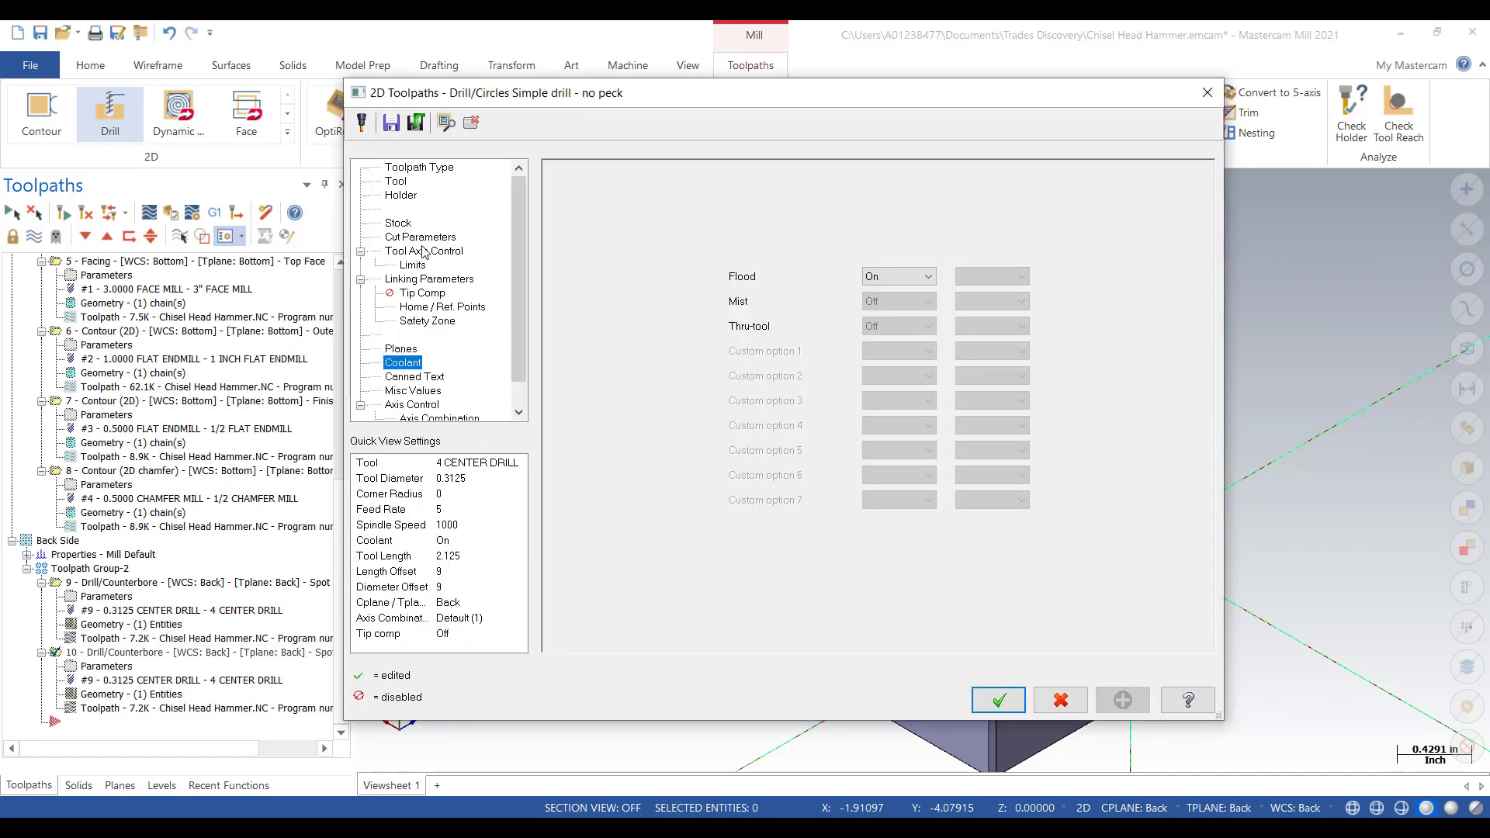
pyautogui.click(395, 181)
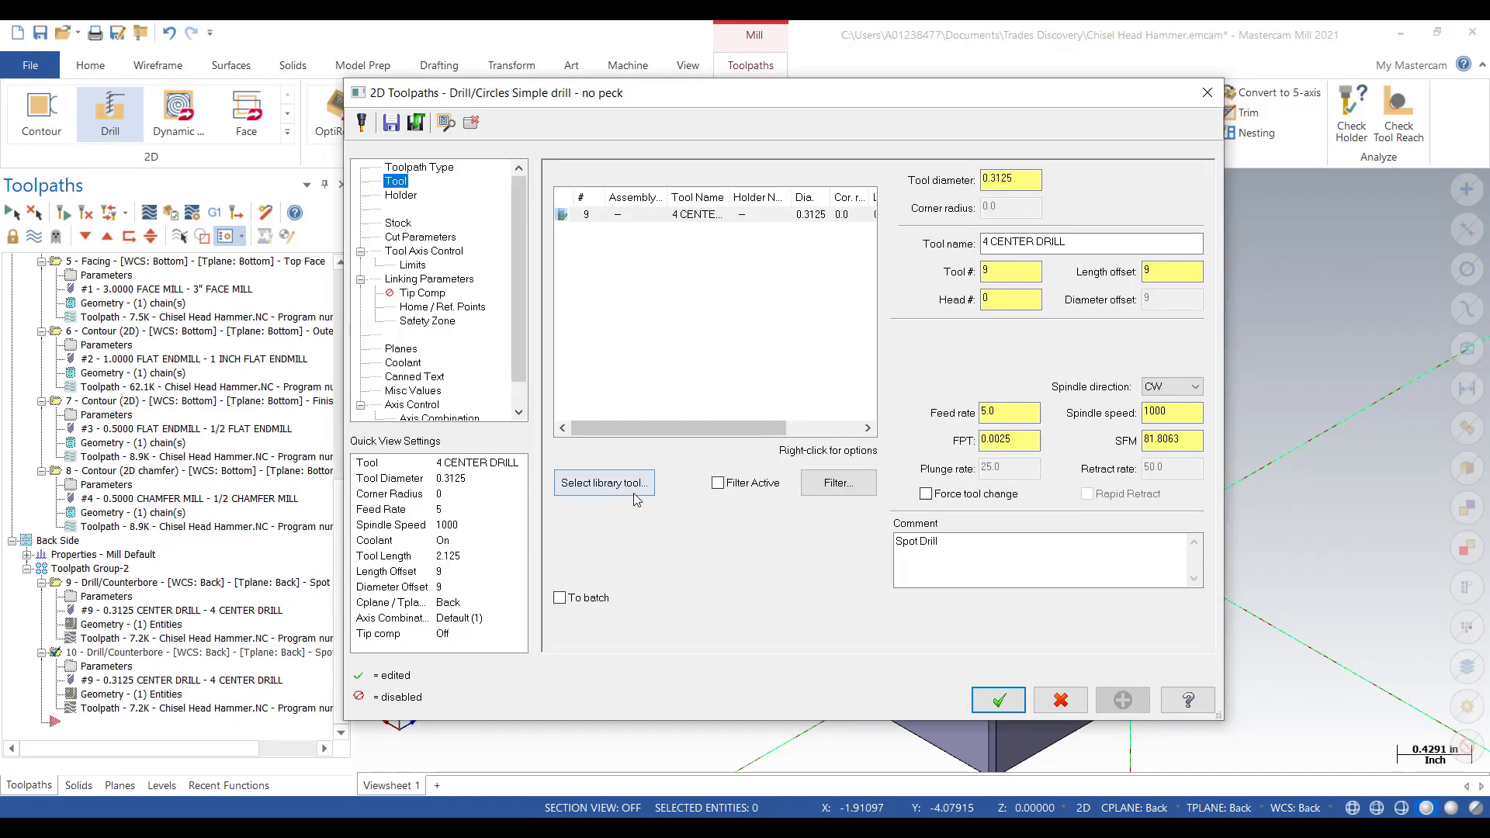
pyautogui.click(599, 390)
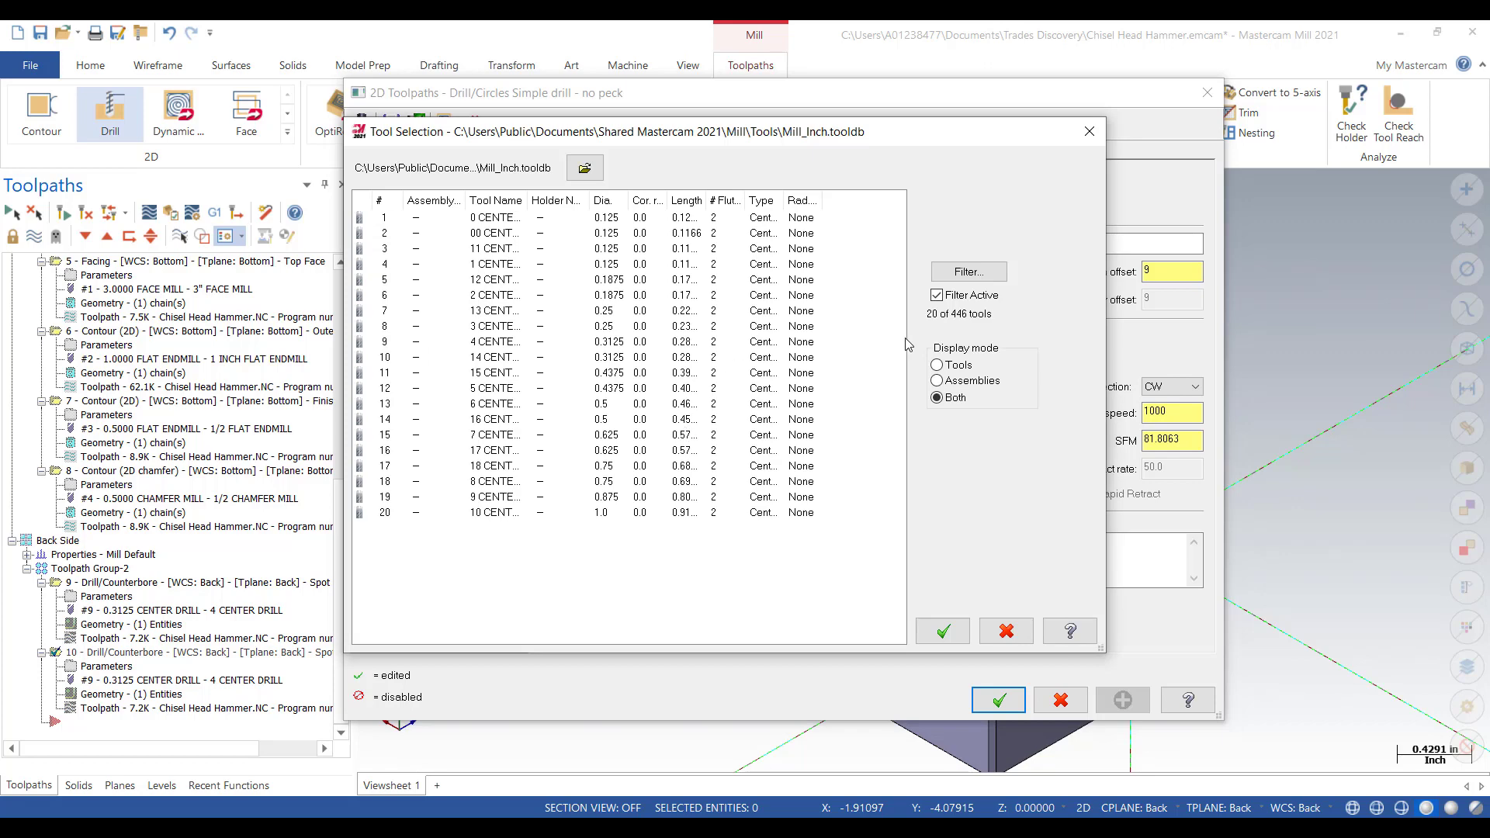
pyautogui.click(969, 271)
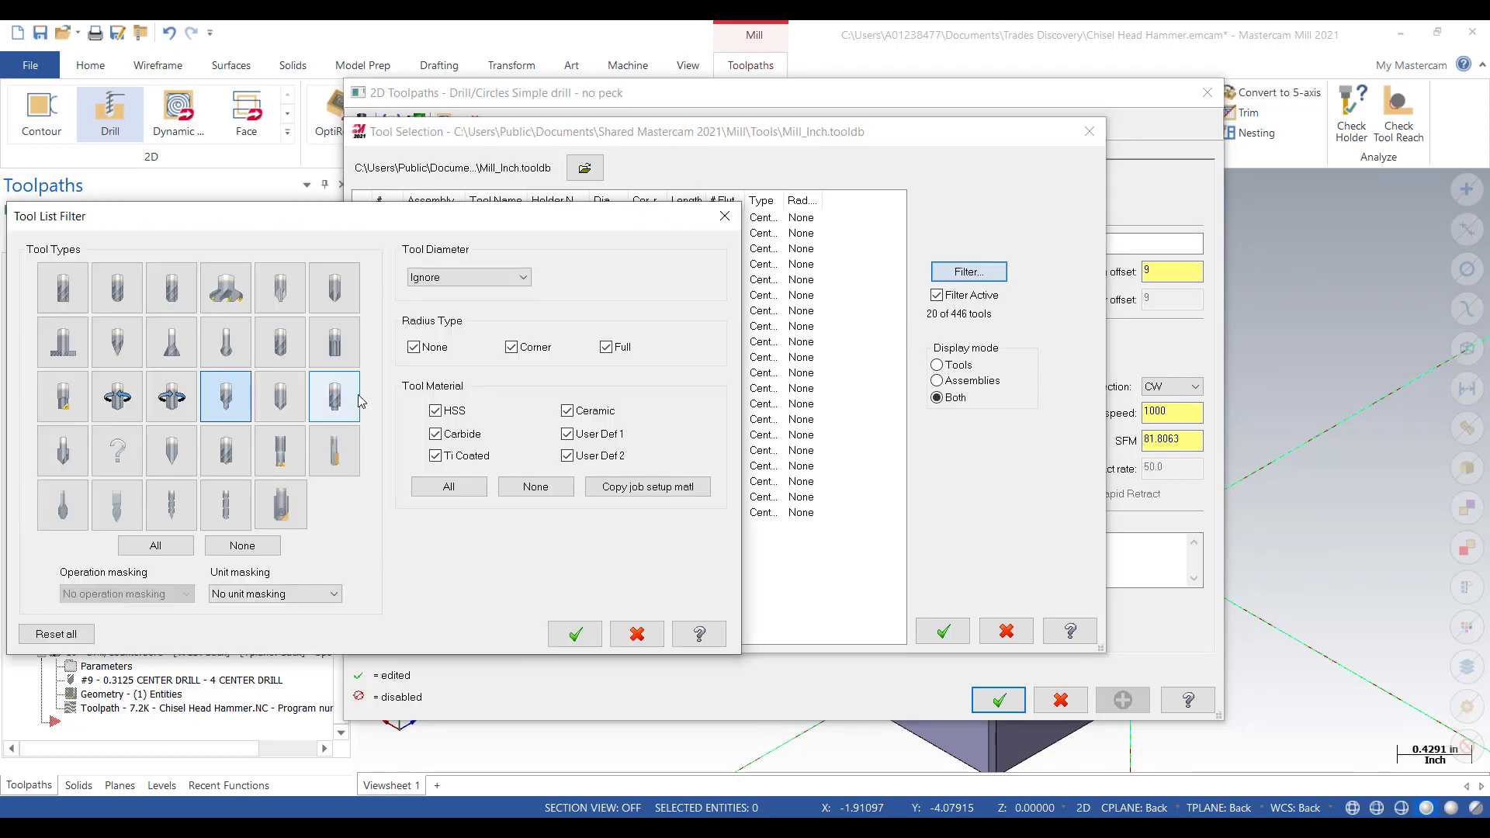
pyautogui.click(280, 342)
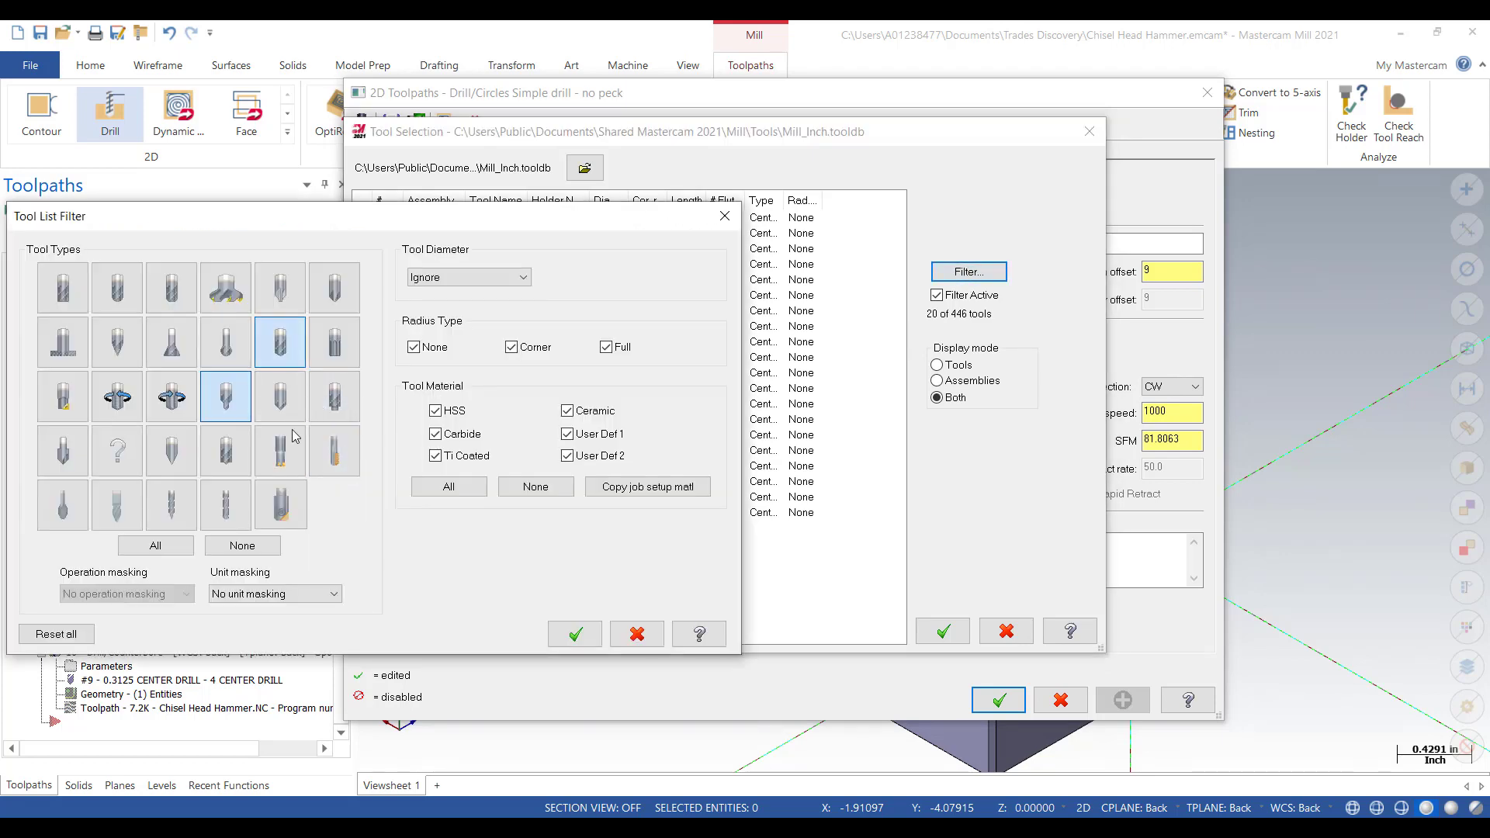
pyautogui.click(240, 406)
pyautogui.click(280, 451)
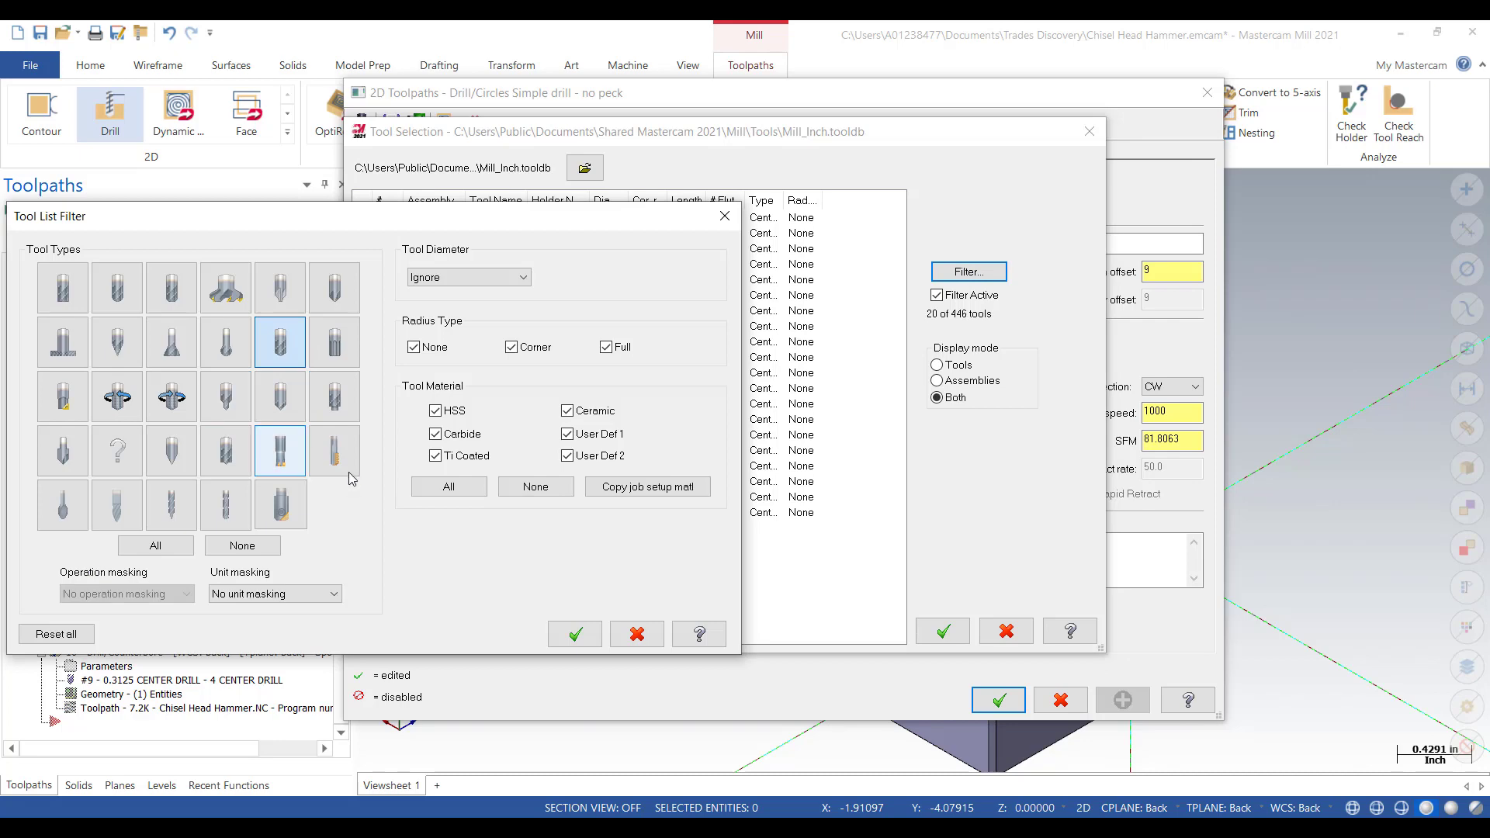
pyautogui.click(576, 635)
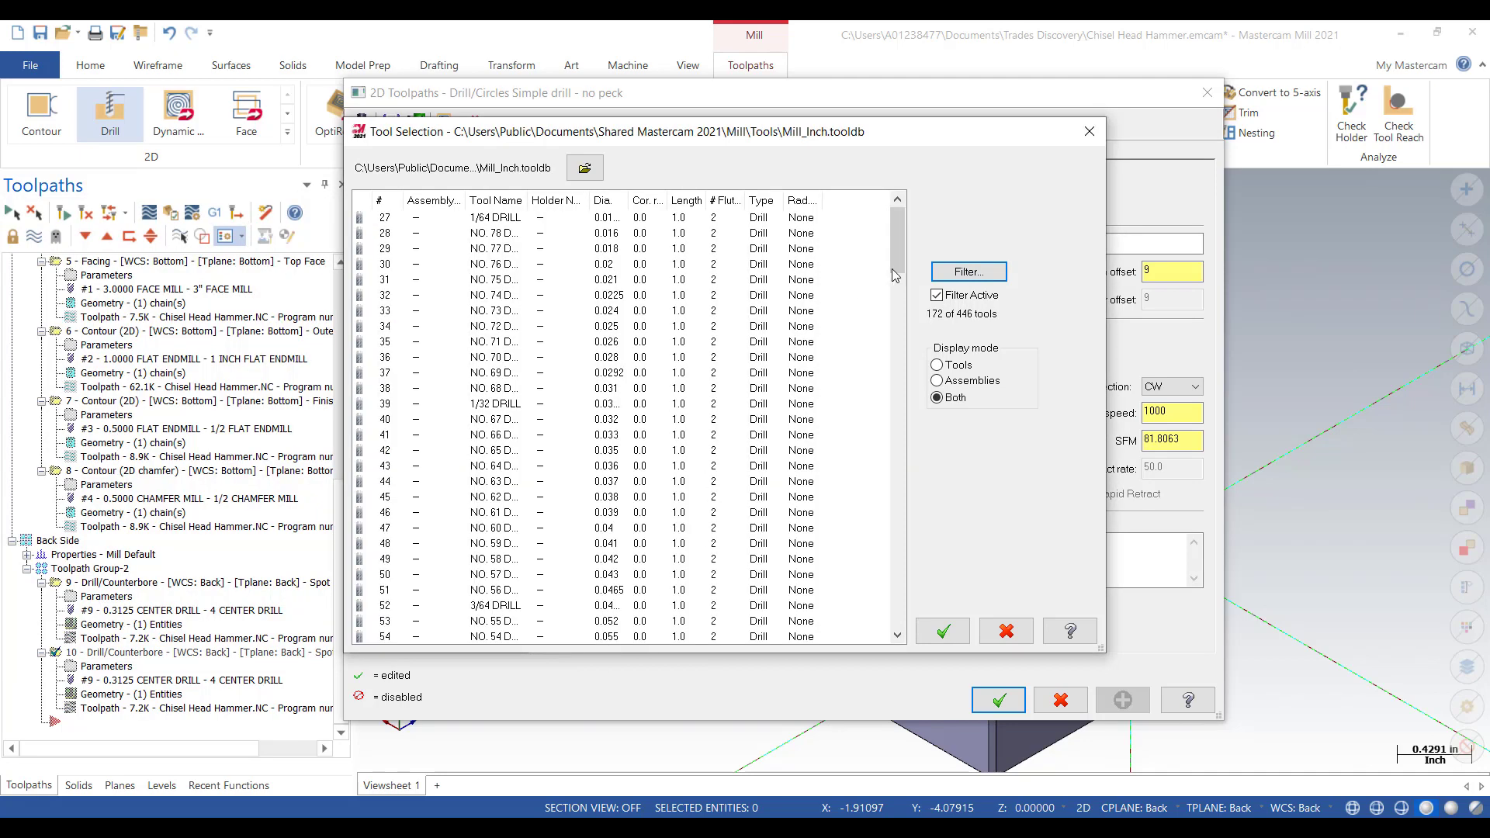
# - Choose the 0.5 diameter 1/2 DRILL from the filtered library for the copied operation
pyautogui.moveTo(895, 277); pyautogui.dragTo(911, 441)
pyautogui.scroll(-15, 611, 471)
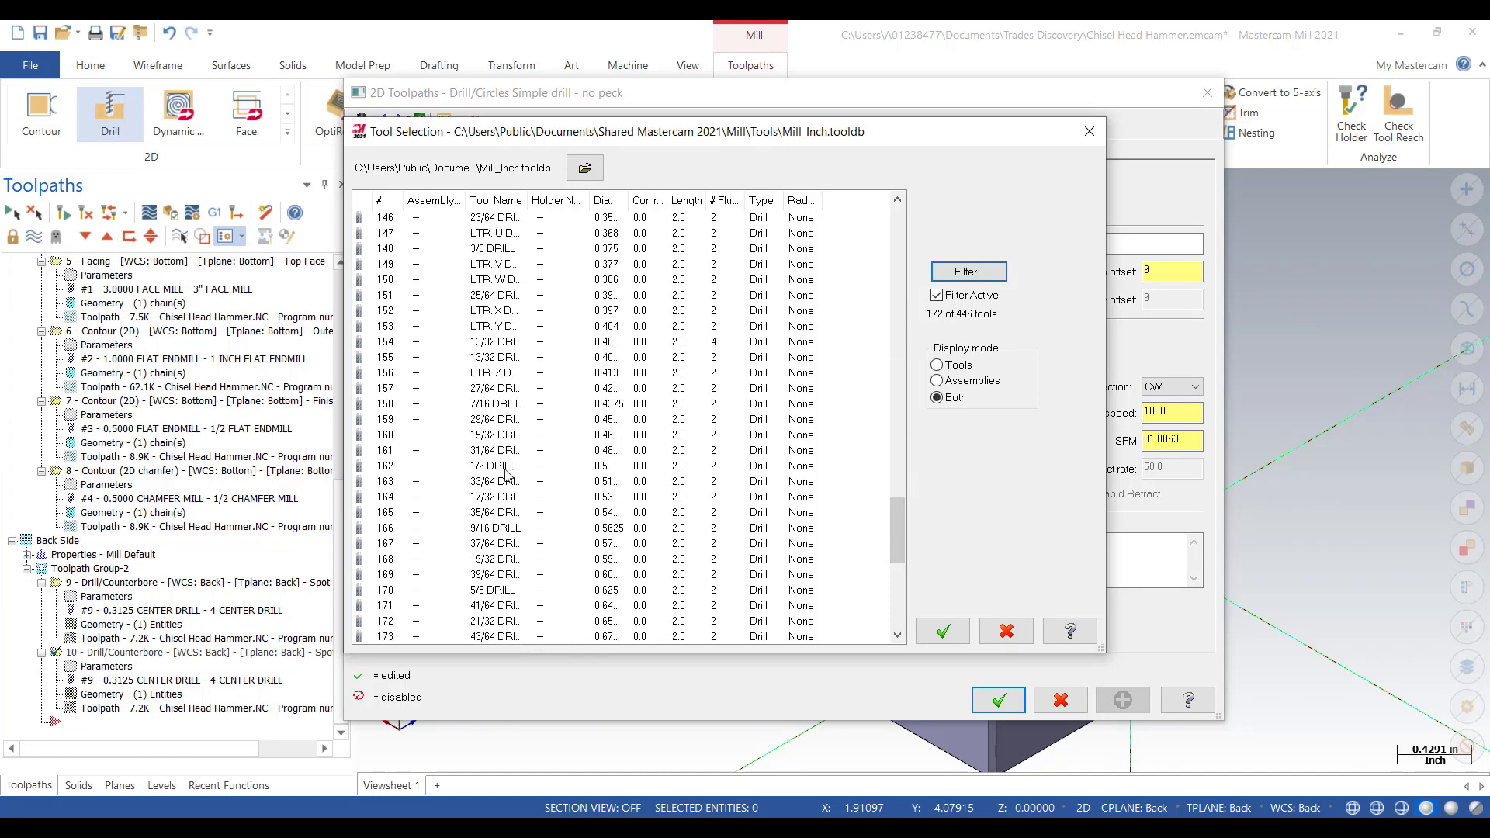
pyautogui.click(500, 467)
pyautogui.click(948, 635)
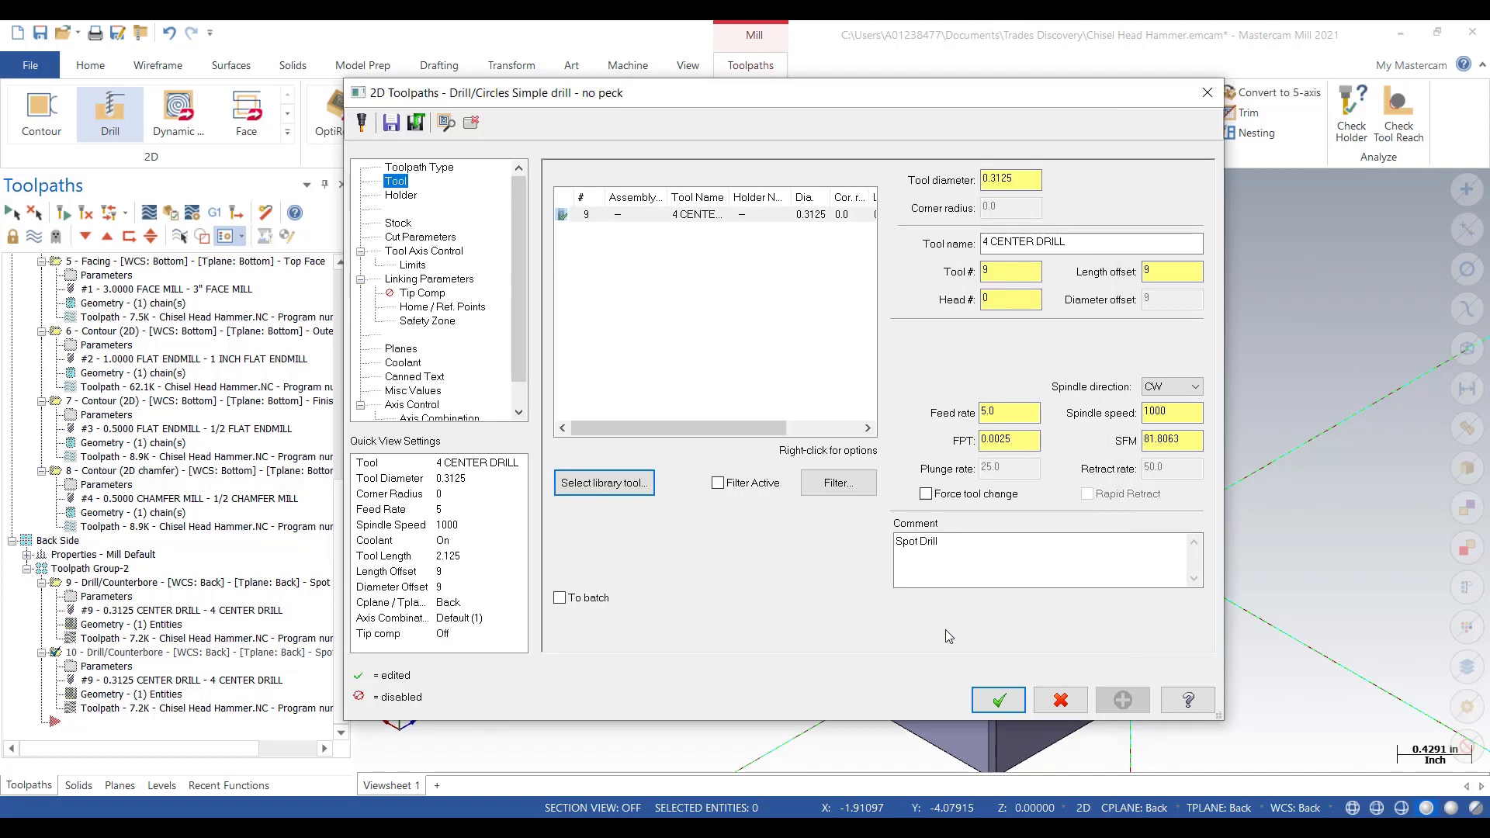
# - Shorten the copied operation's comment to Drill and set its cycle to Peck Drill
pyautogui.click(922, 543)
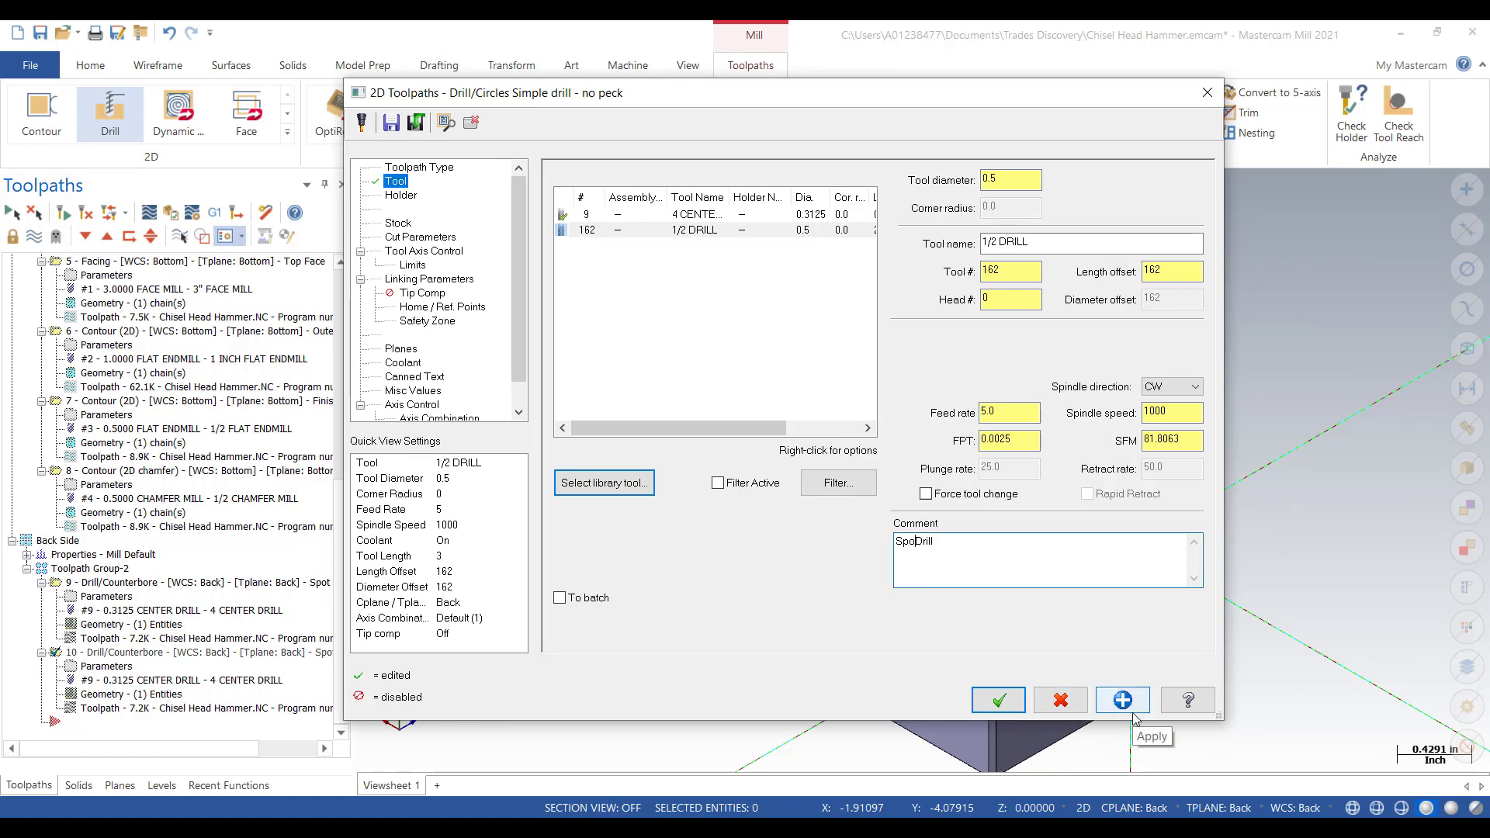
pyautogui.press('BackSpace')
pyautogui.press('BackSpace')
pyautogui.press('BackSpace')
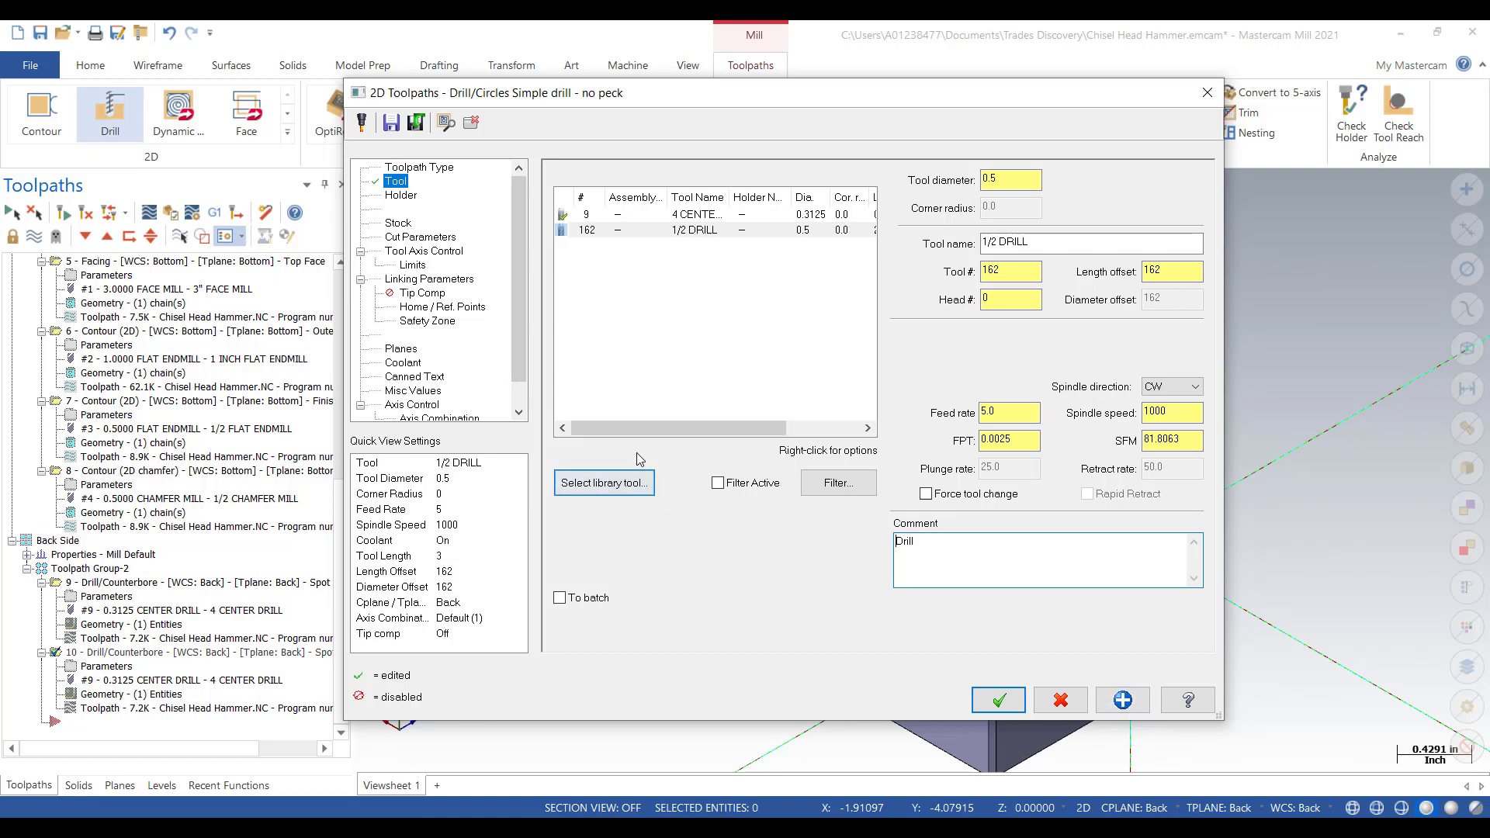
pyautogui.click(404, 239)
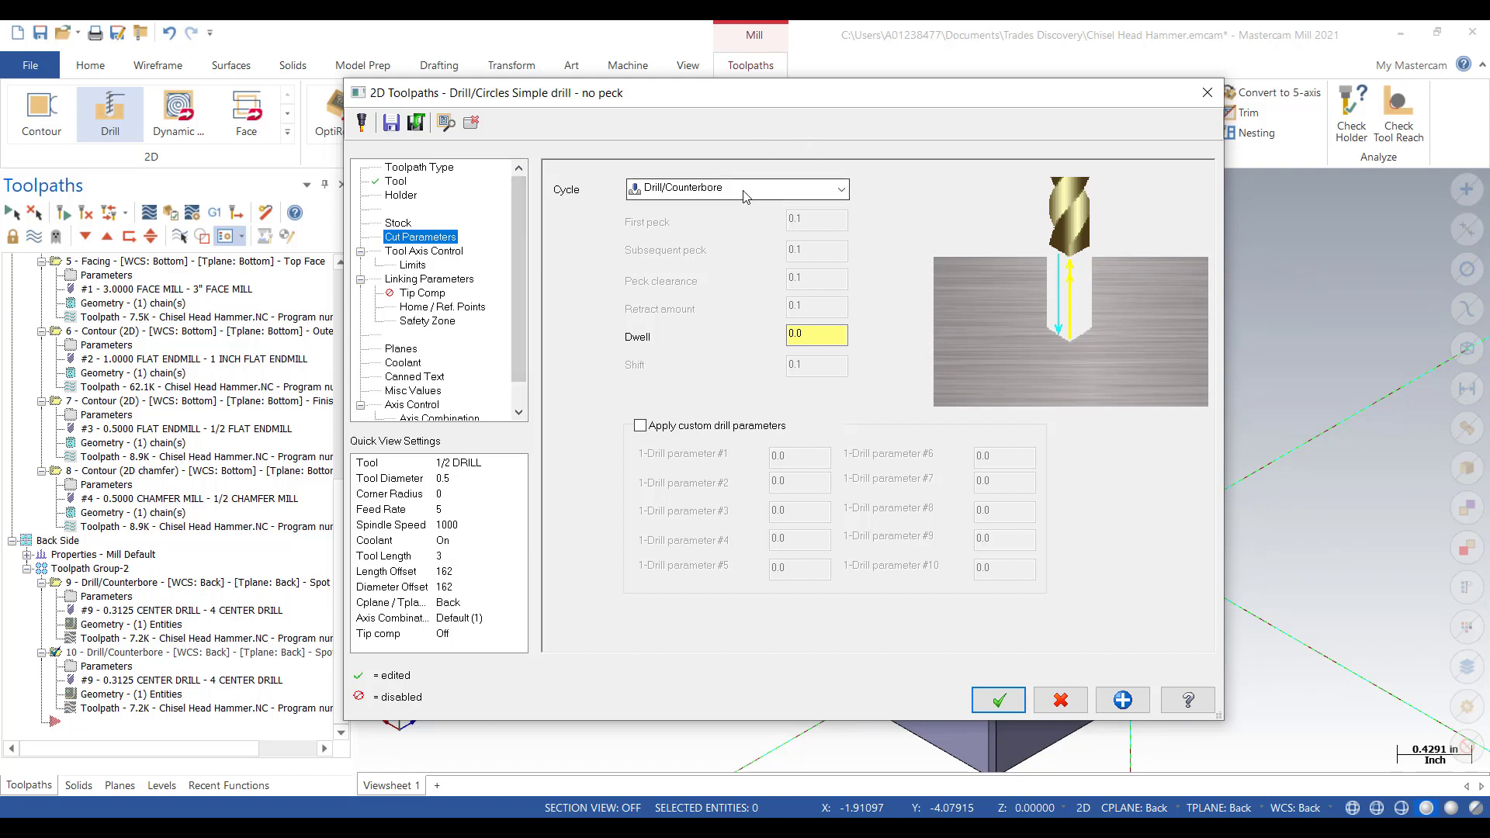
pyautogui.click(841, 192)
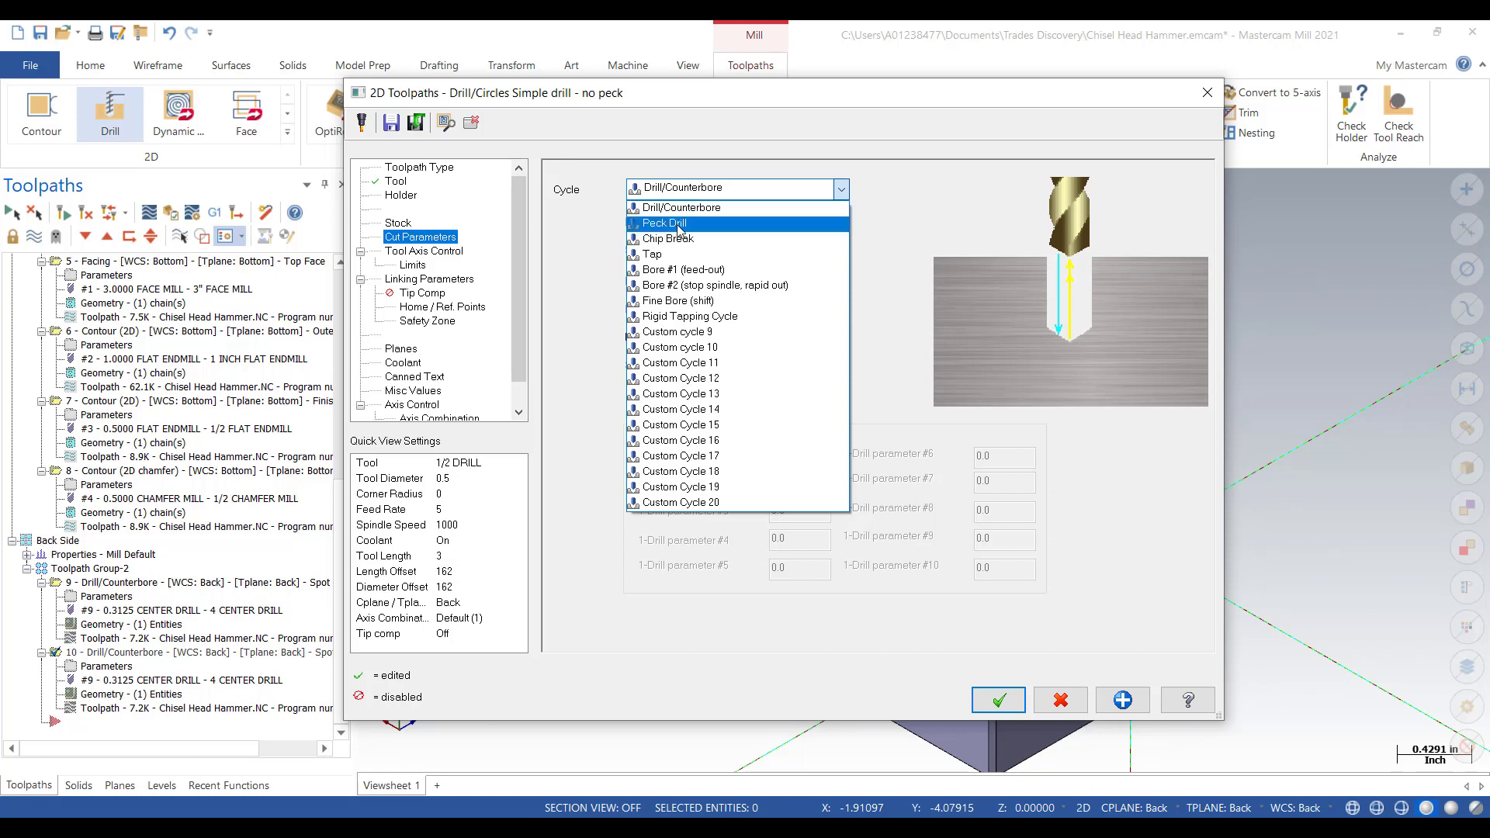
pyautogui.click(679, 227)
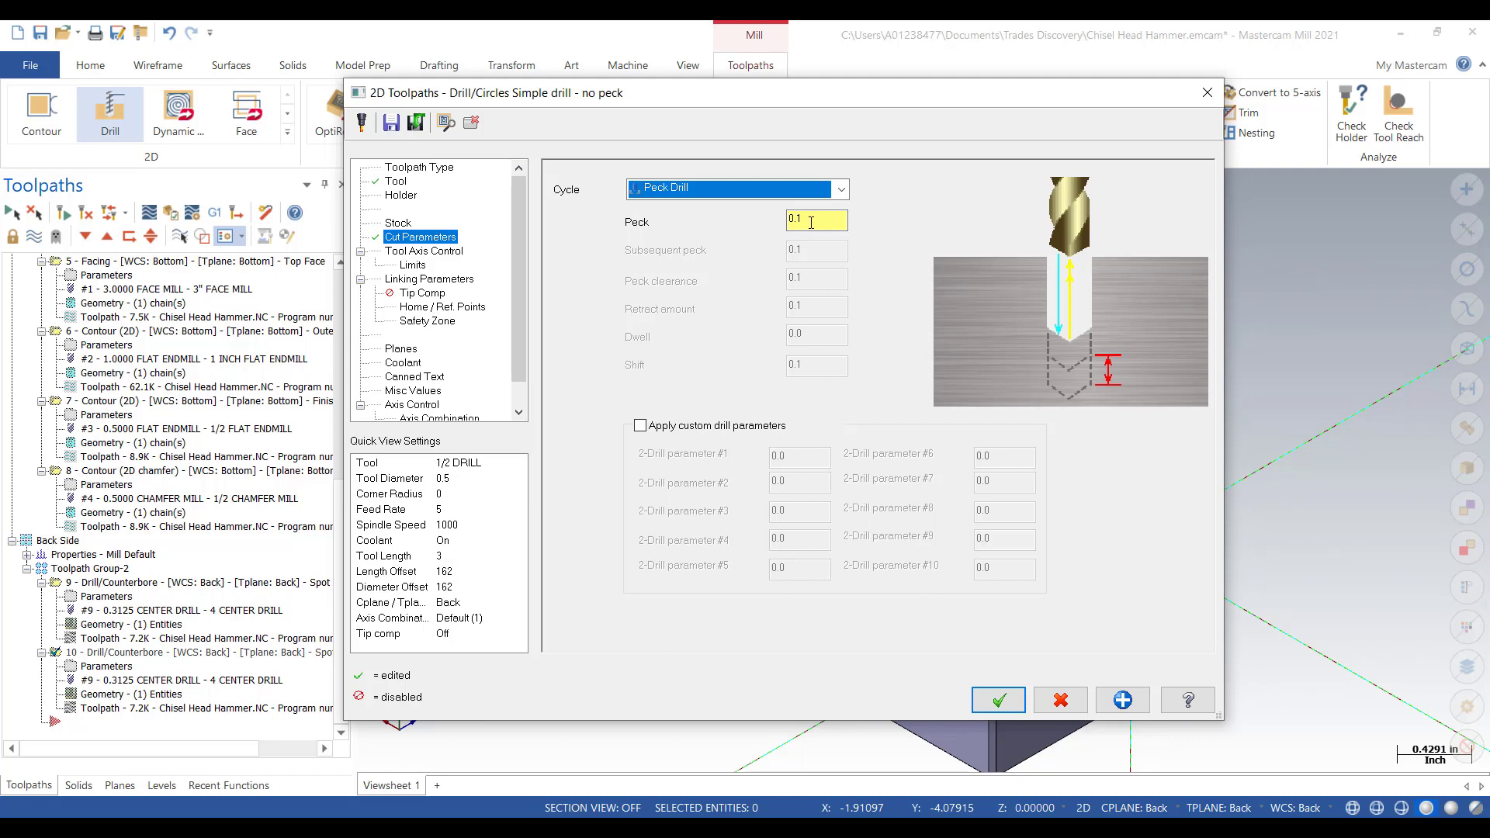
# - Set the peck drill's incremental depth to -1.125 by picking the lower corner of the hammer's square end on the model
pyautogui.click(423, 279)
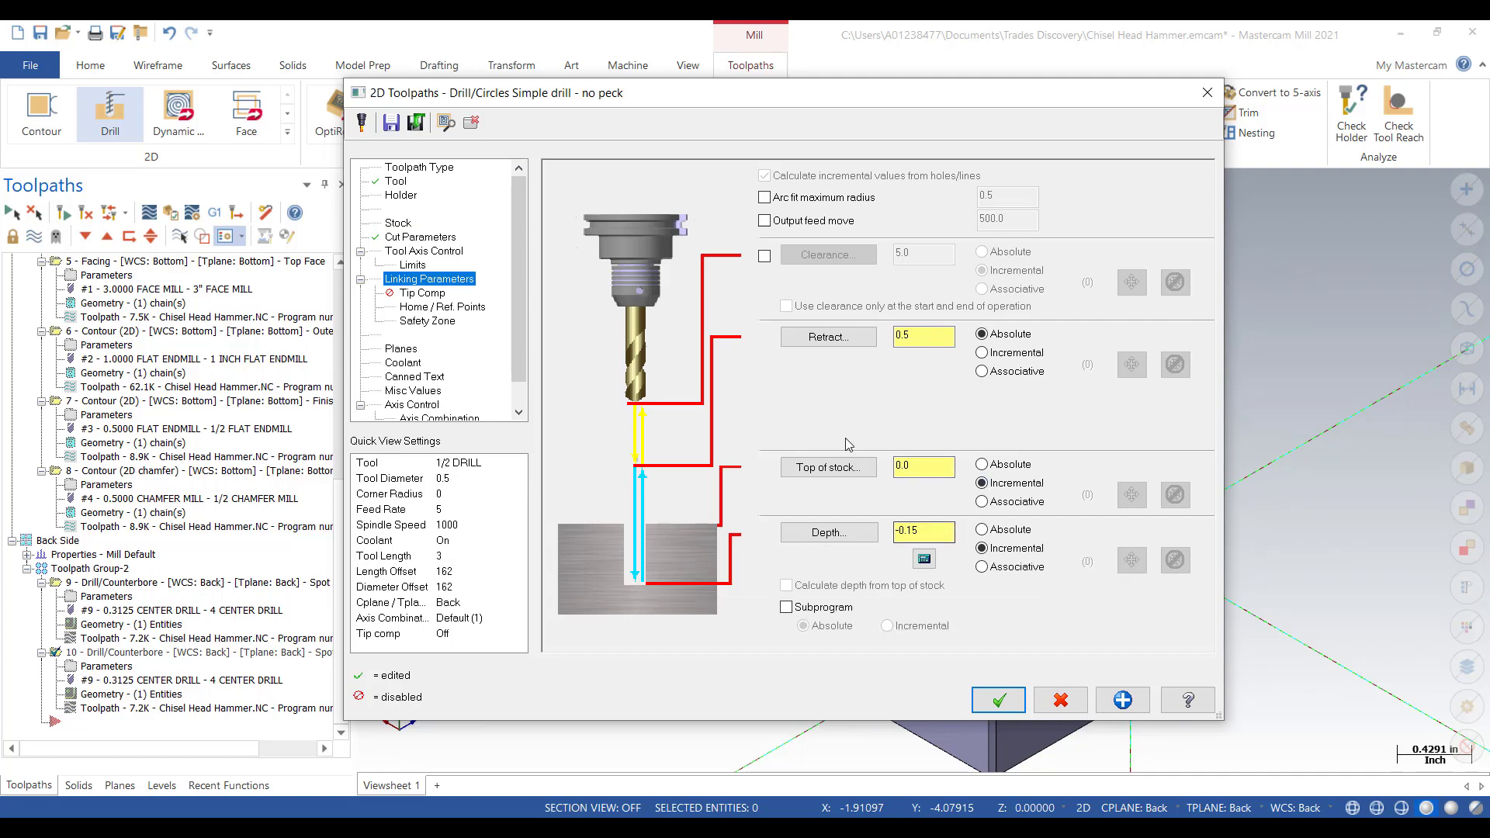
pyautogui.click(835, 536)
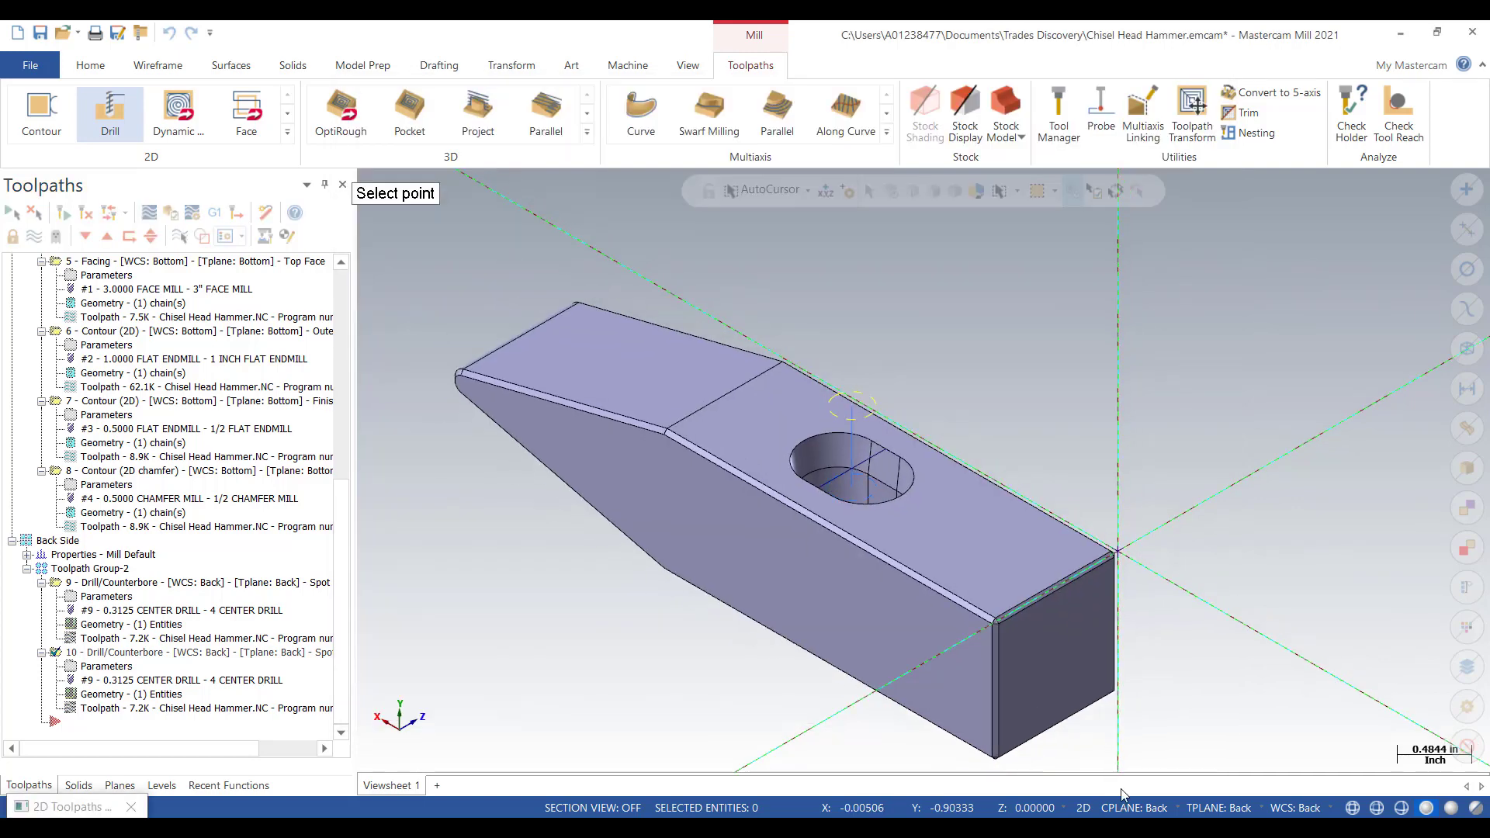
pyautogui.scroll(-1, 1050, 751)
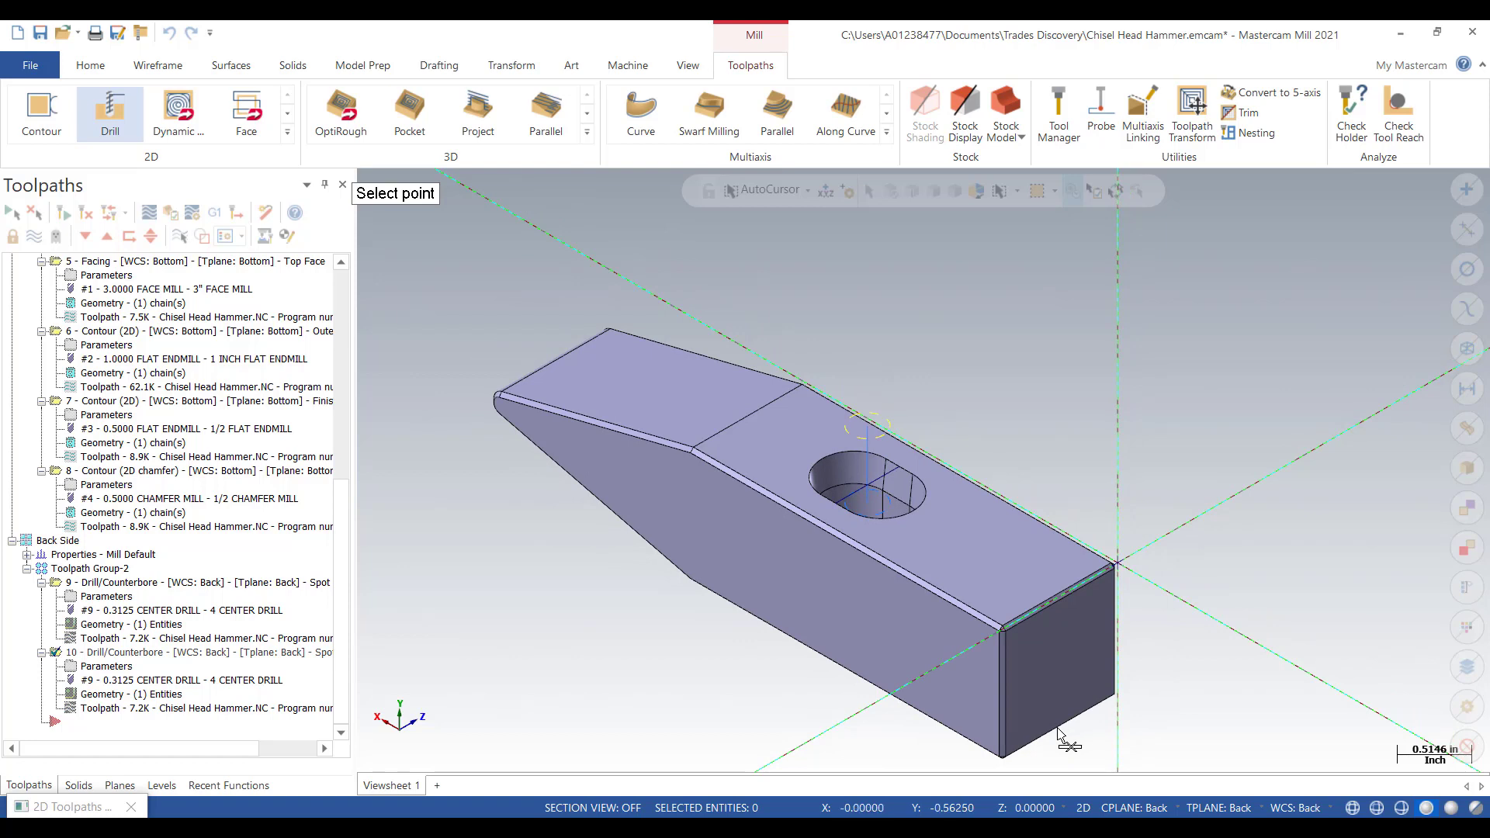
pyautogui.click(1007, 760)
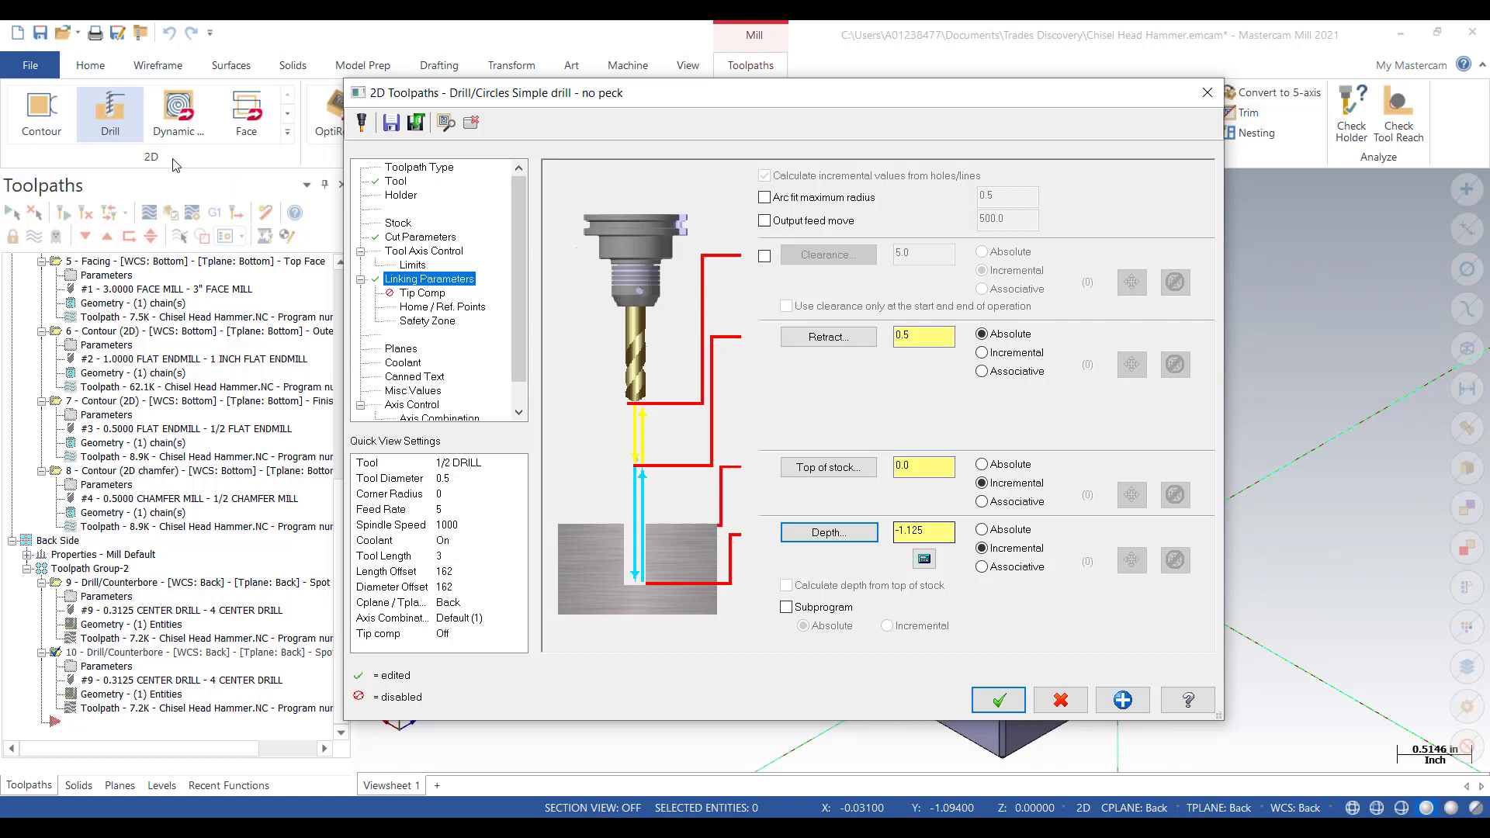
# - Enable tip compensation for the peck drill with a changed breakthrough amount, and regenerate the operation
pyautogui.click(435, 294)
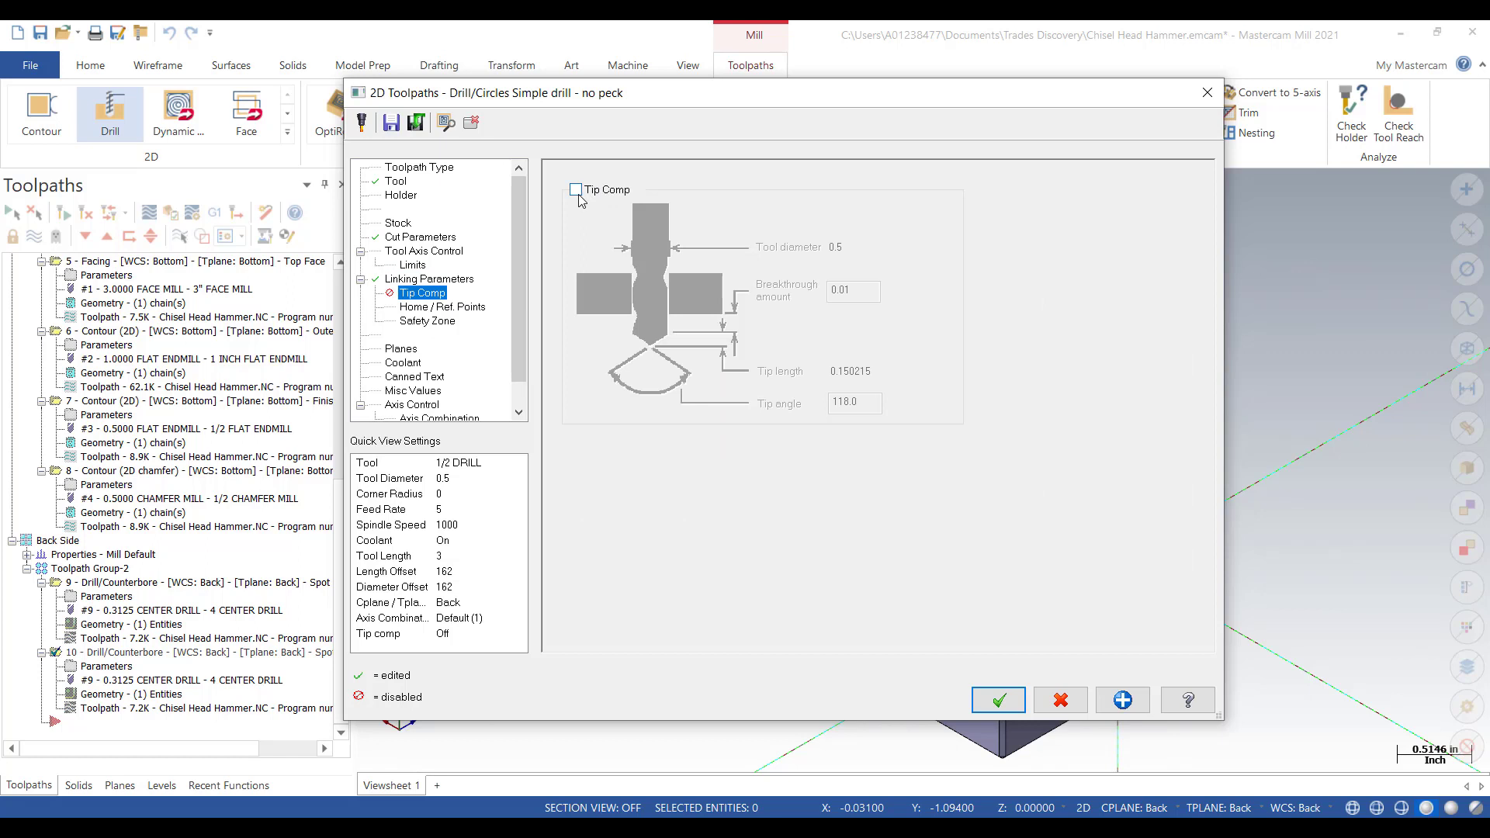
pyautogui.click(575, 189)
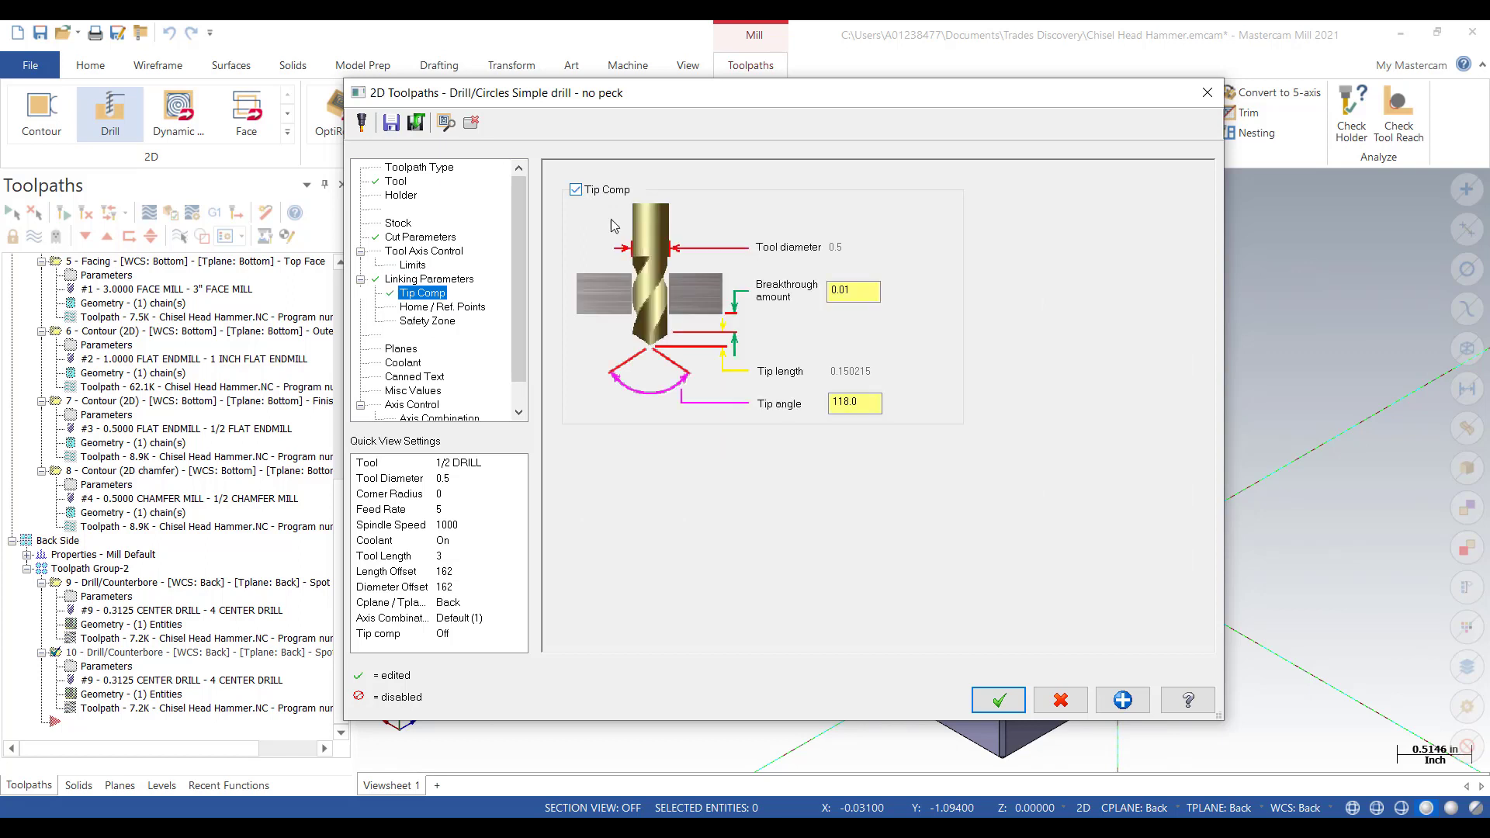
pyautogui.doubleClick(863, 290)
pyautogui.press('BackSpace')
pyautogui.click(406, 364)
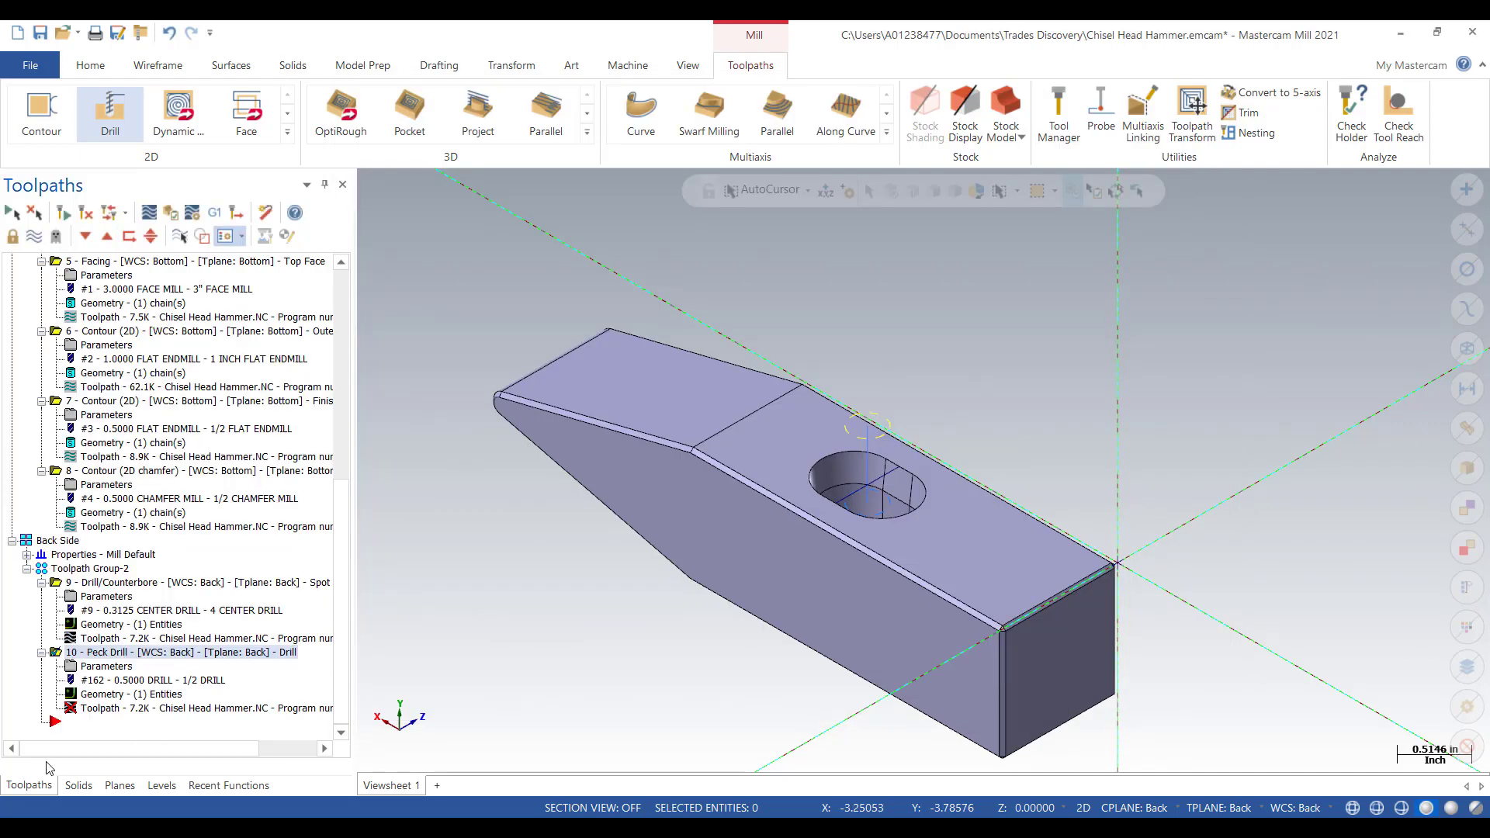
pyautogui.click(65, 213)
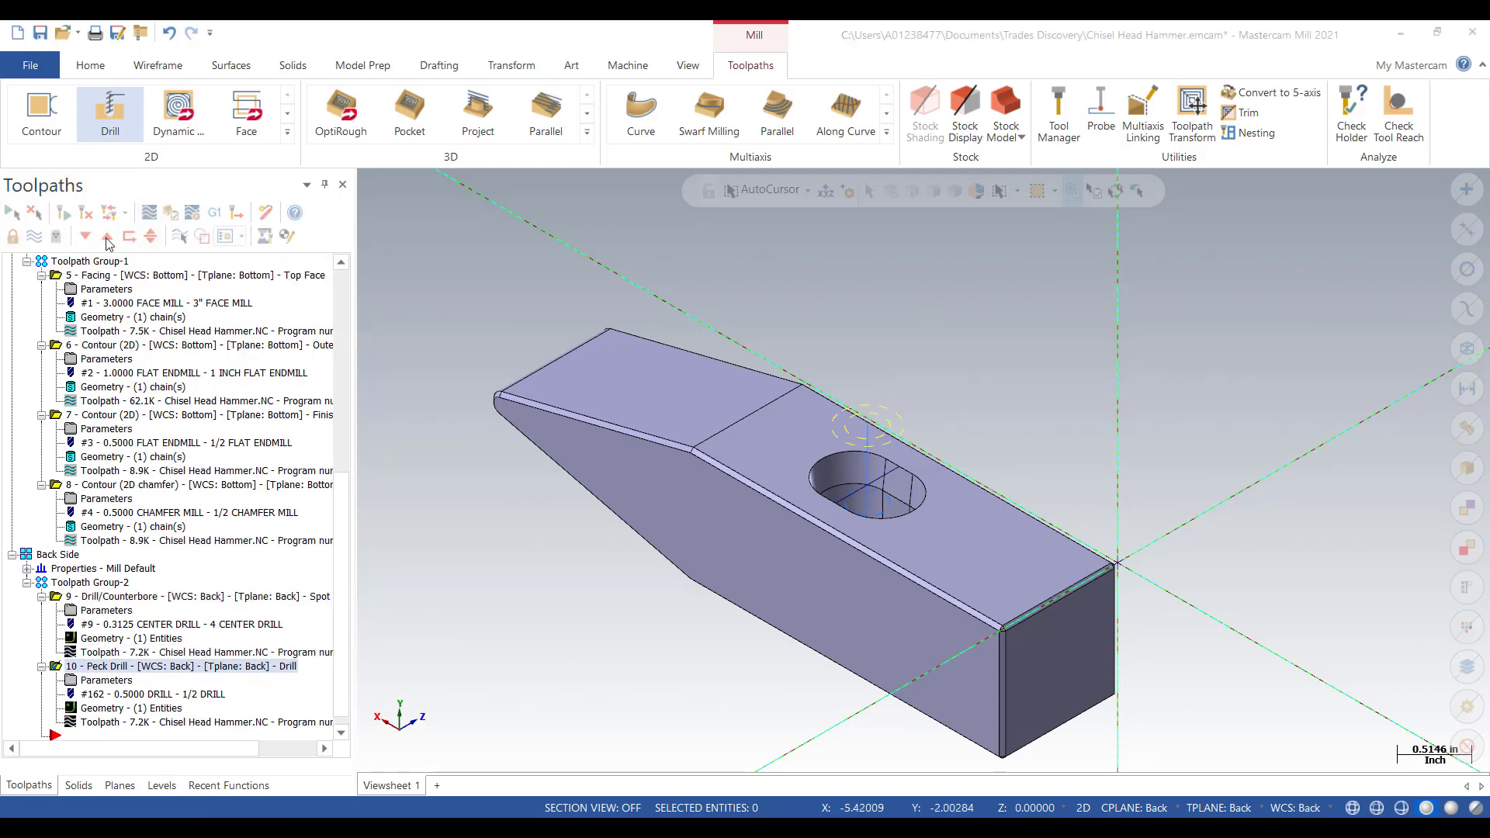
# - Backplot the peck drilling operation move by move to examine how the drill pecks down through the handle slot
pyautogui.click(150, 212)
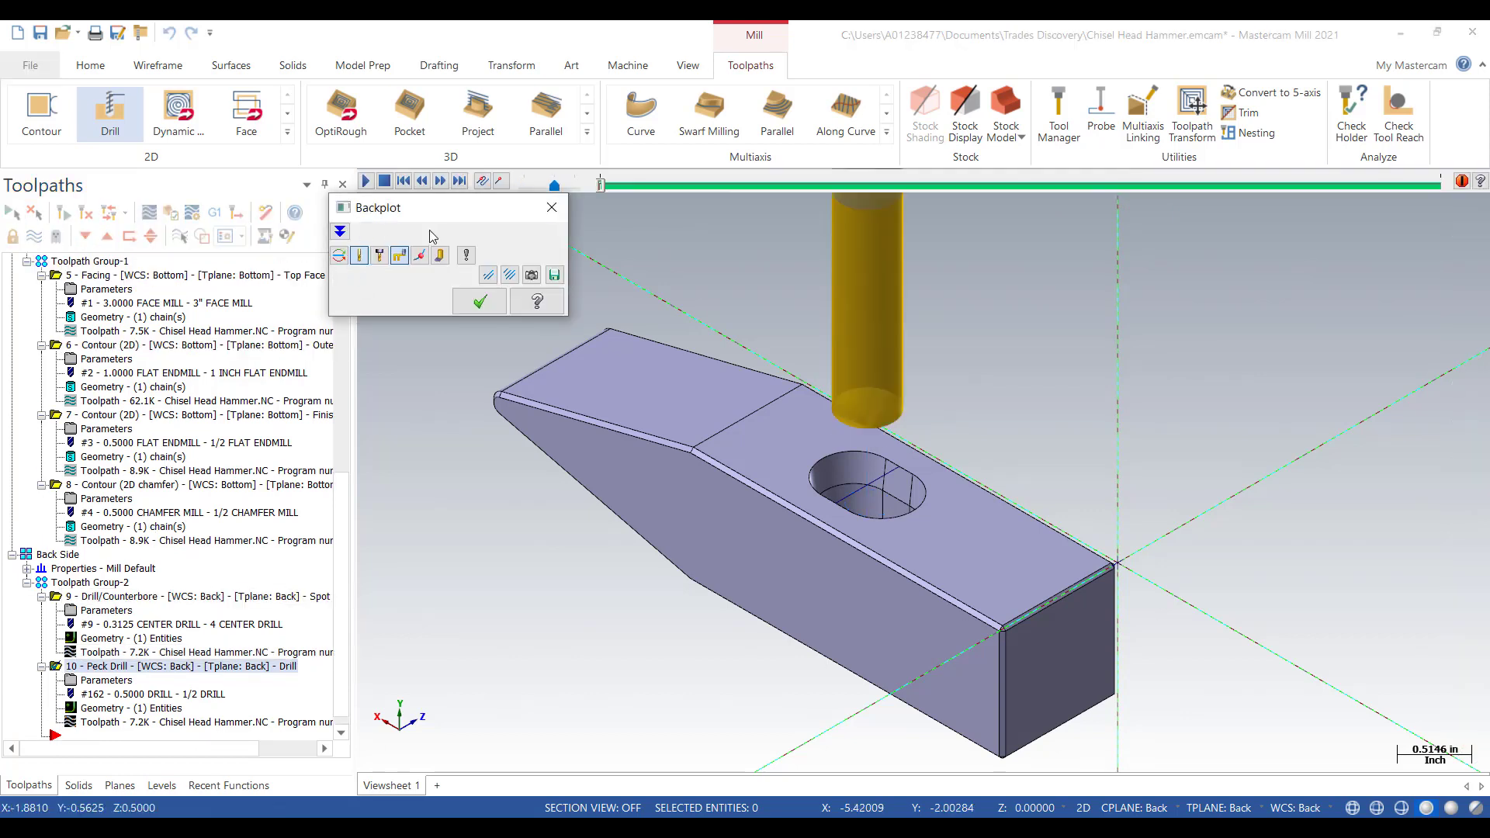
pyautogui.click(440, 187)
pyautogui.click(440, 188)
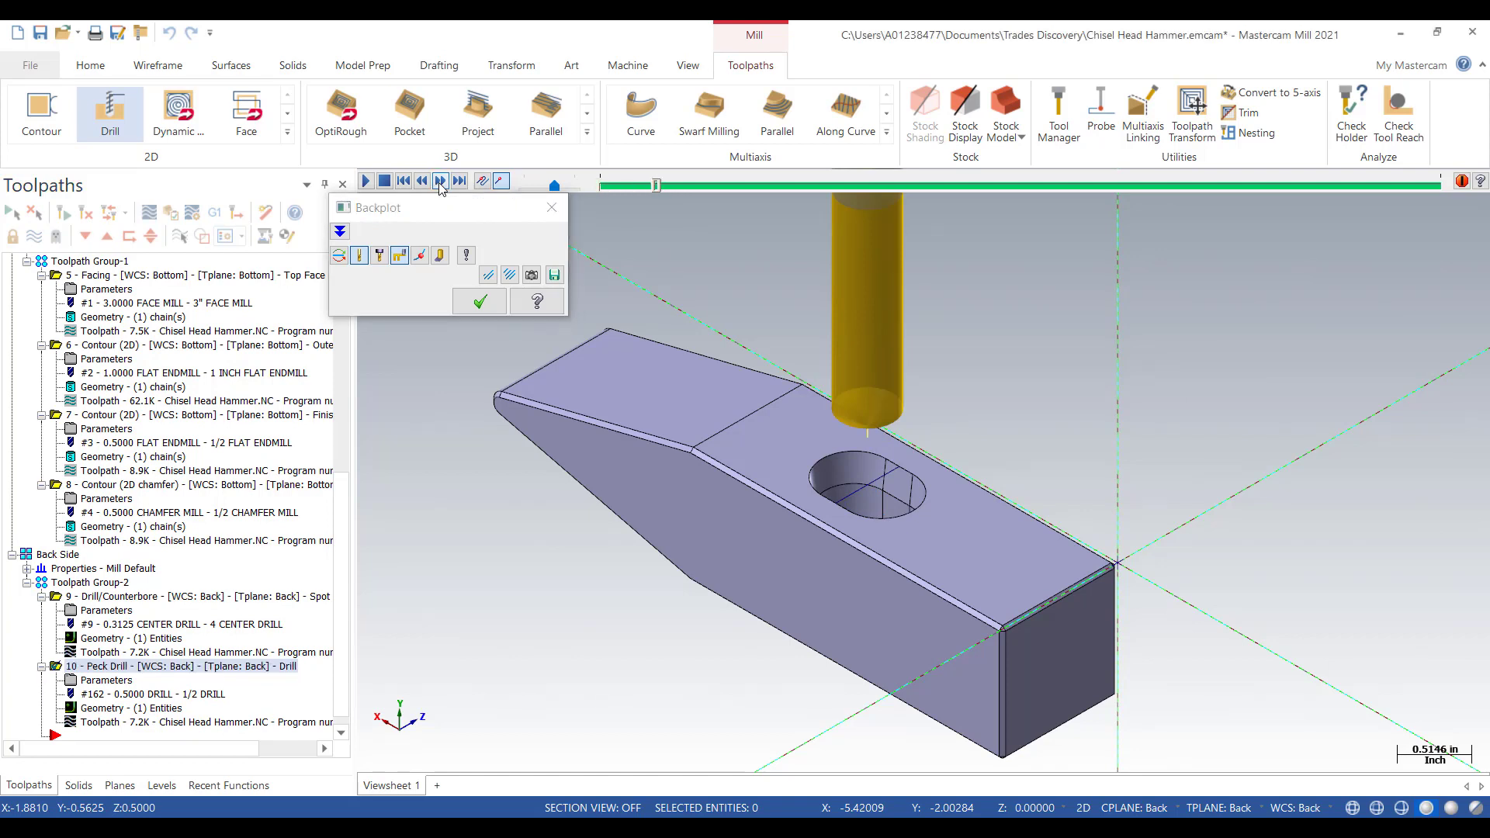
pyautogui.click(440, 187)
pyautogui.click(440, 188)
pyautogui.click(440, 188)
pyautogui.click(440, 187)
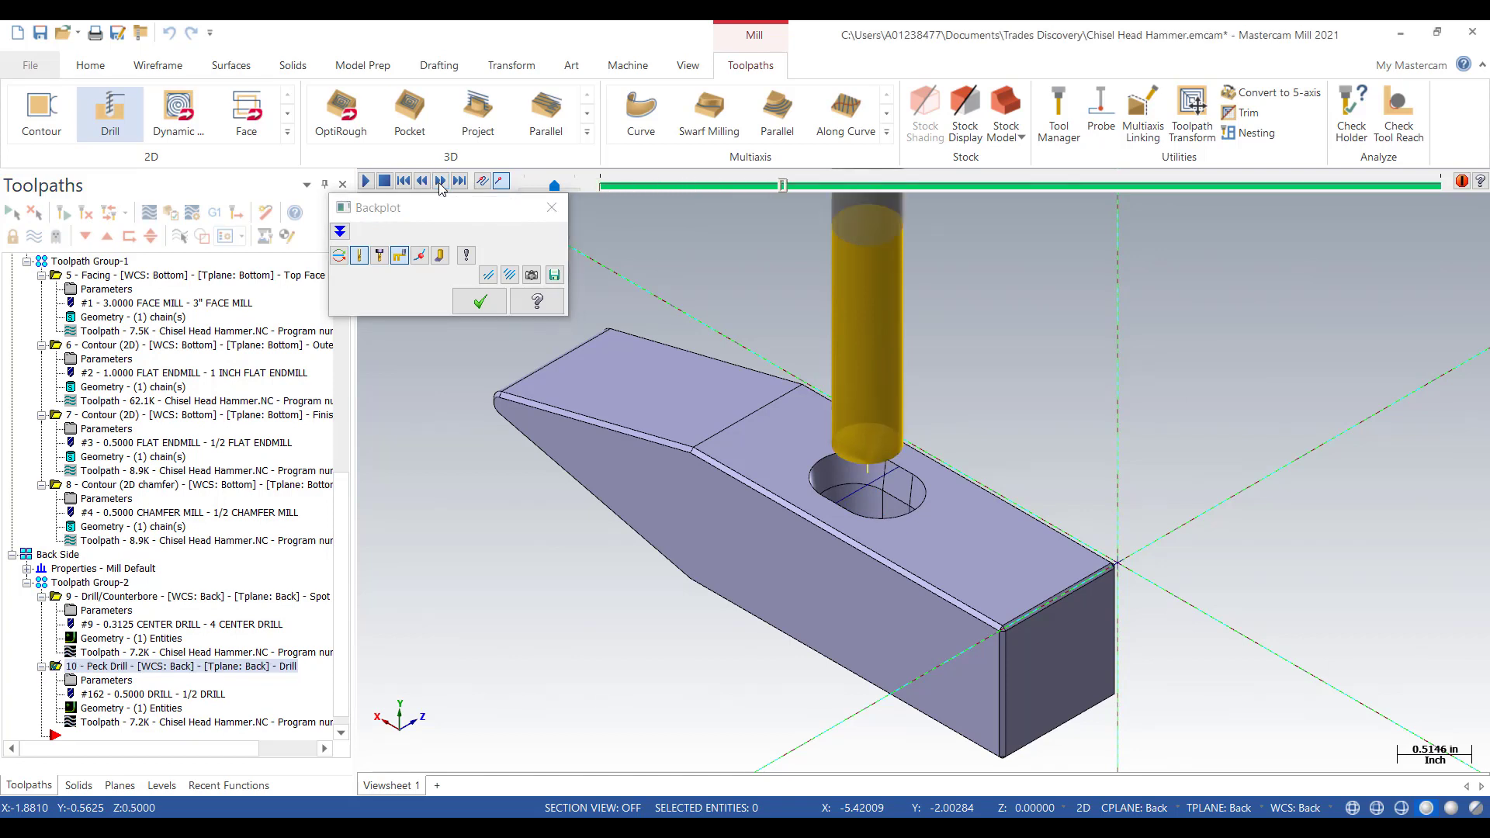
pyautogui.click(440, 188)
pyautogui.click(440, 187)
pyautogui.click(440, 188)
pyautogui.click(440, 187)
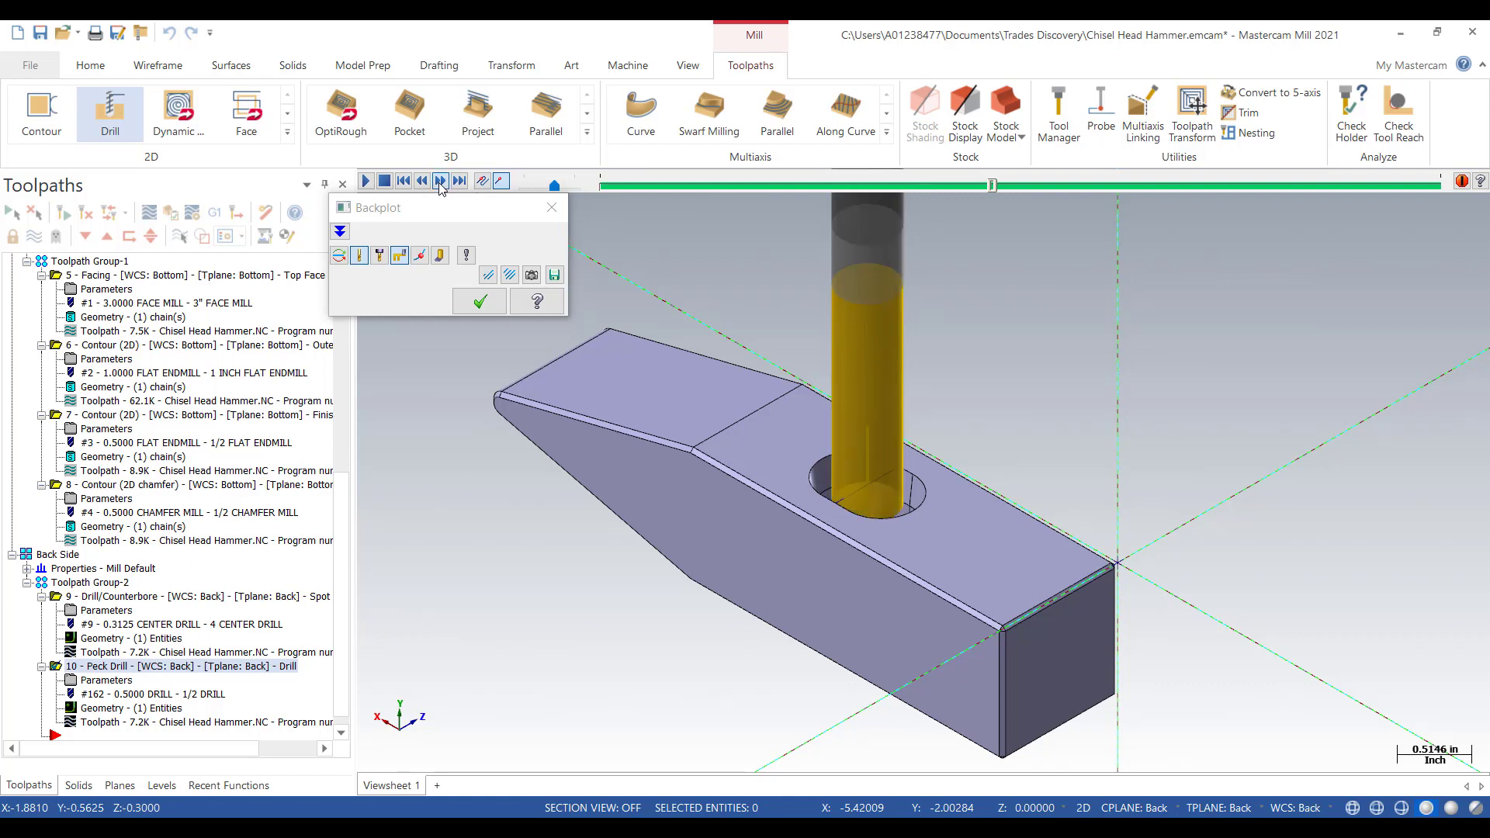
pyautogui.click(440, 188)
pyautogui.click(440, 188)
pyautogui.click(440, 188)
pyautogui.click(440, 187)
pyautogui.click(440, 187)
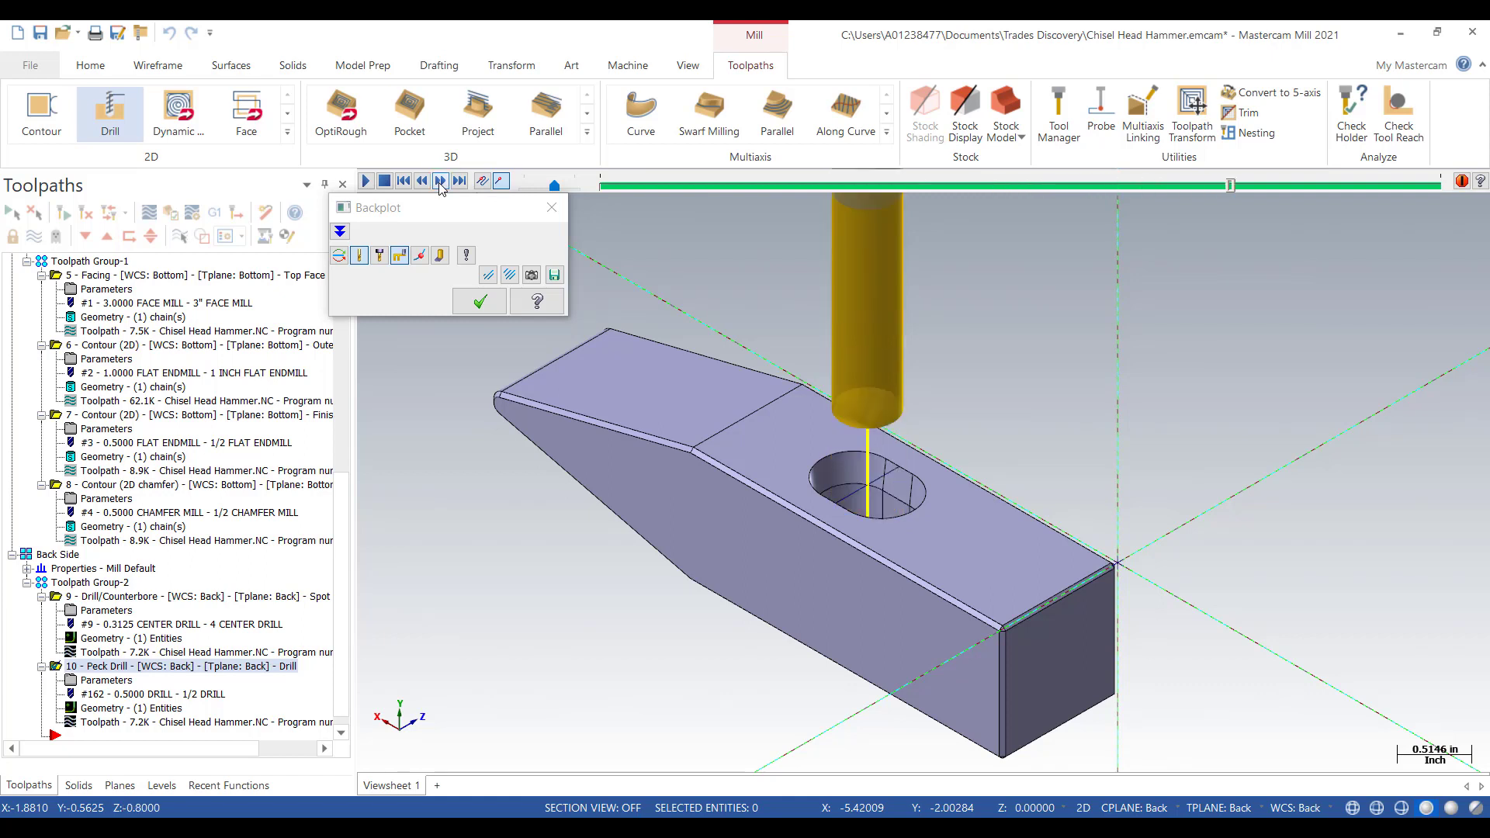
pyautogui.click(440, 188)
pyautogui.click(440, 188)
# - Play the rest of the backplot and inspect the drill's path through the hammer from underneath
pyautogui.click(365, 181)
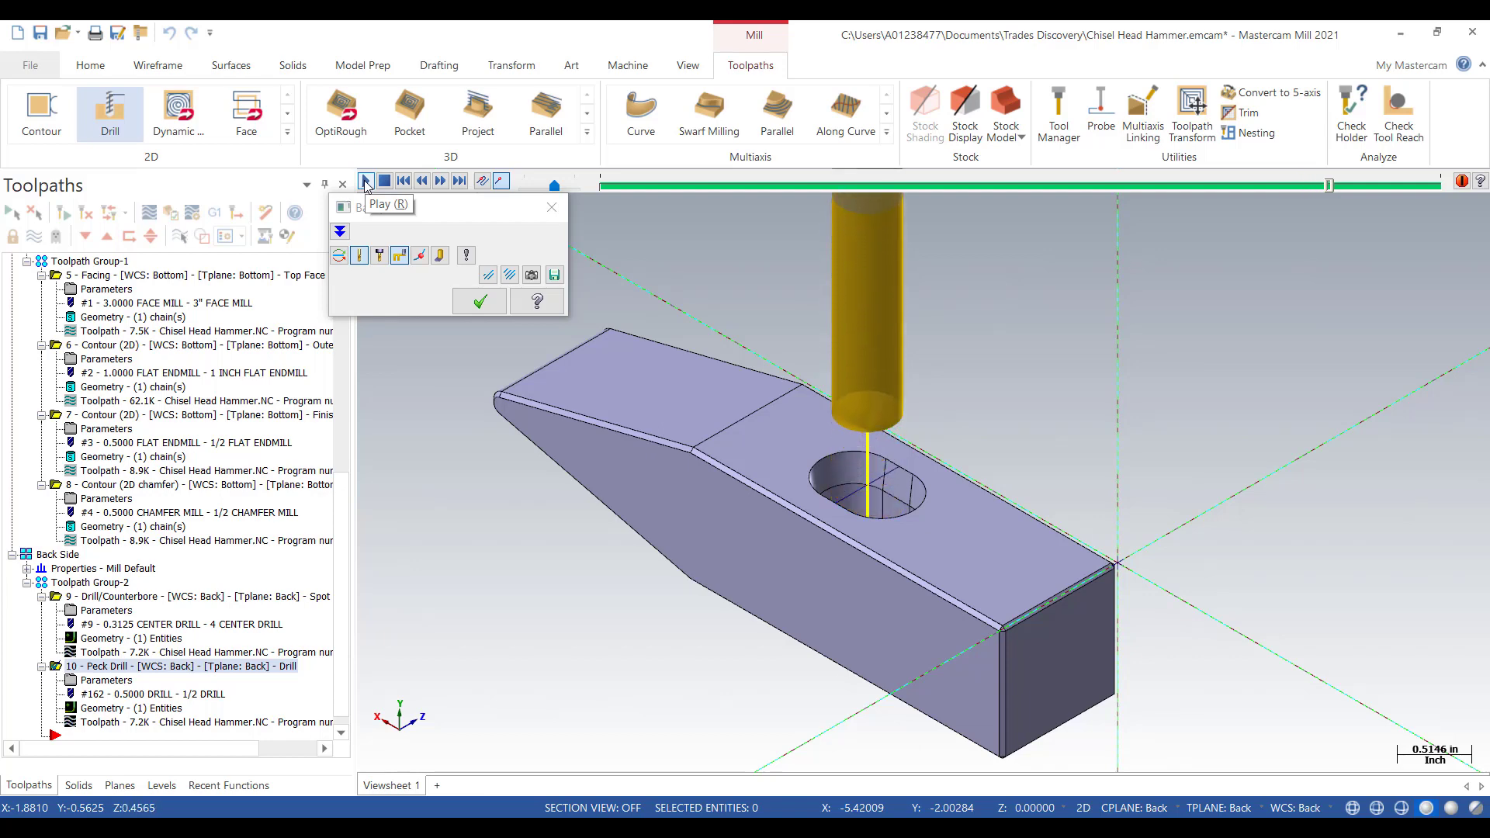
pyautogui.scroll(3, 958, 548)
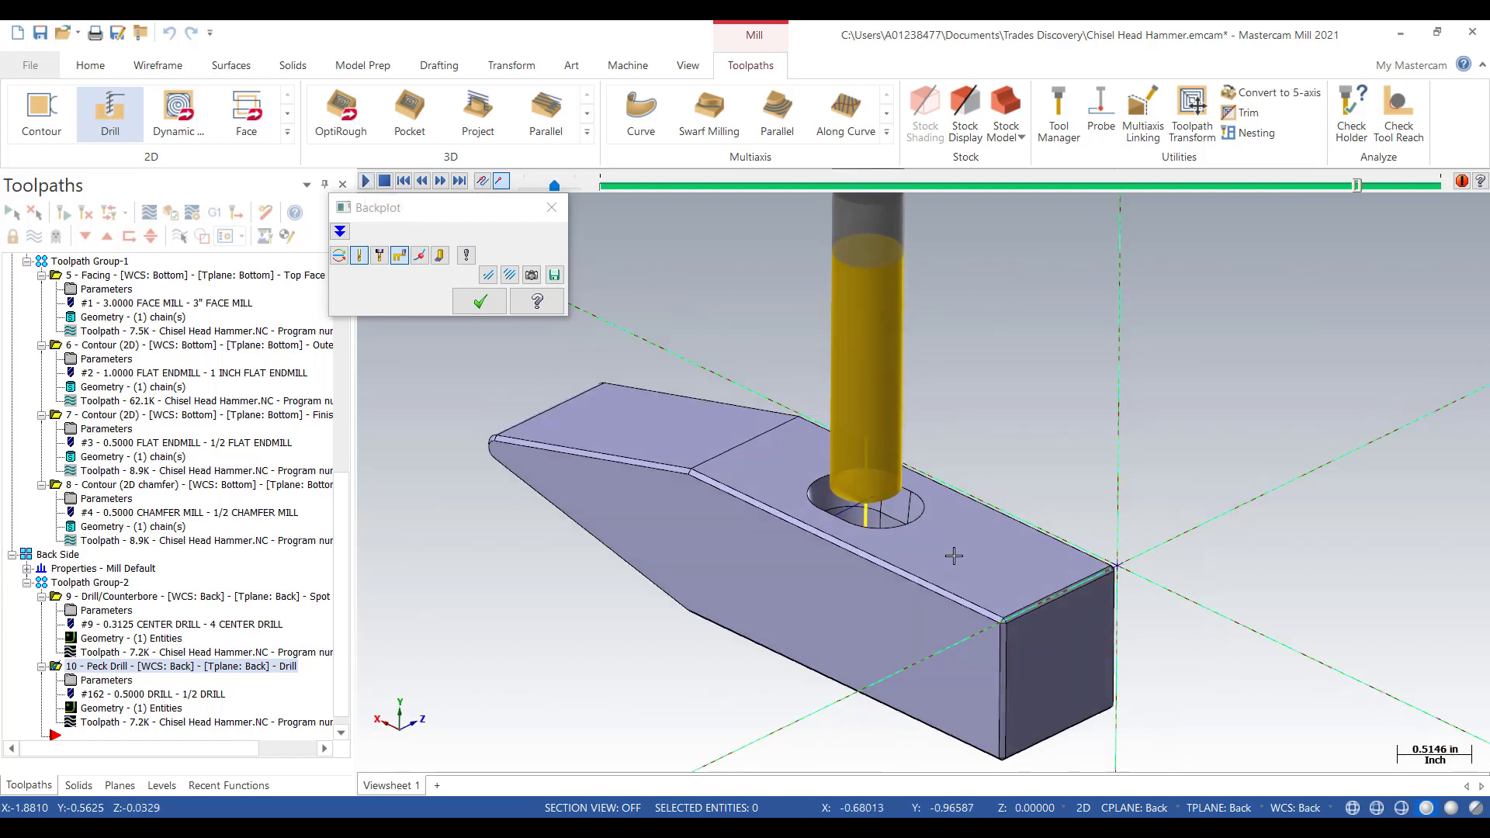
pyautogui.scroll(-4, 956, 438)
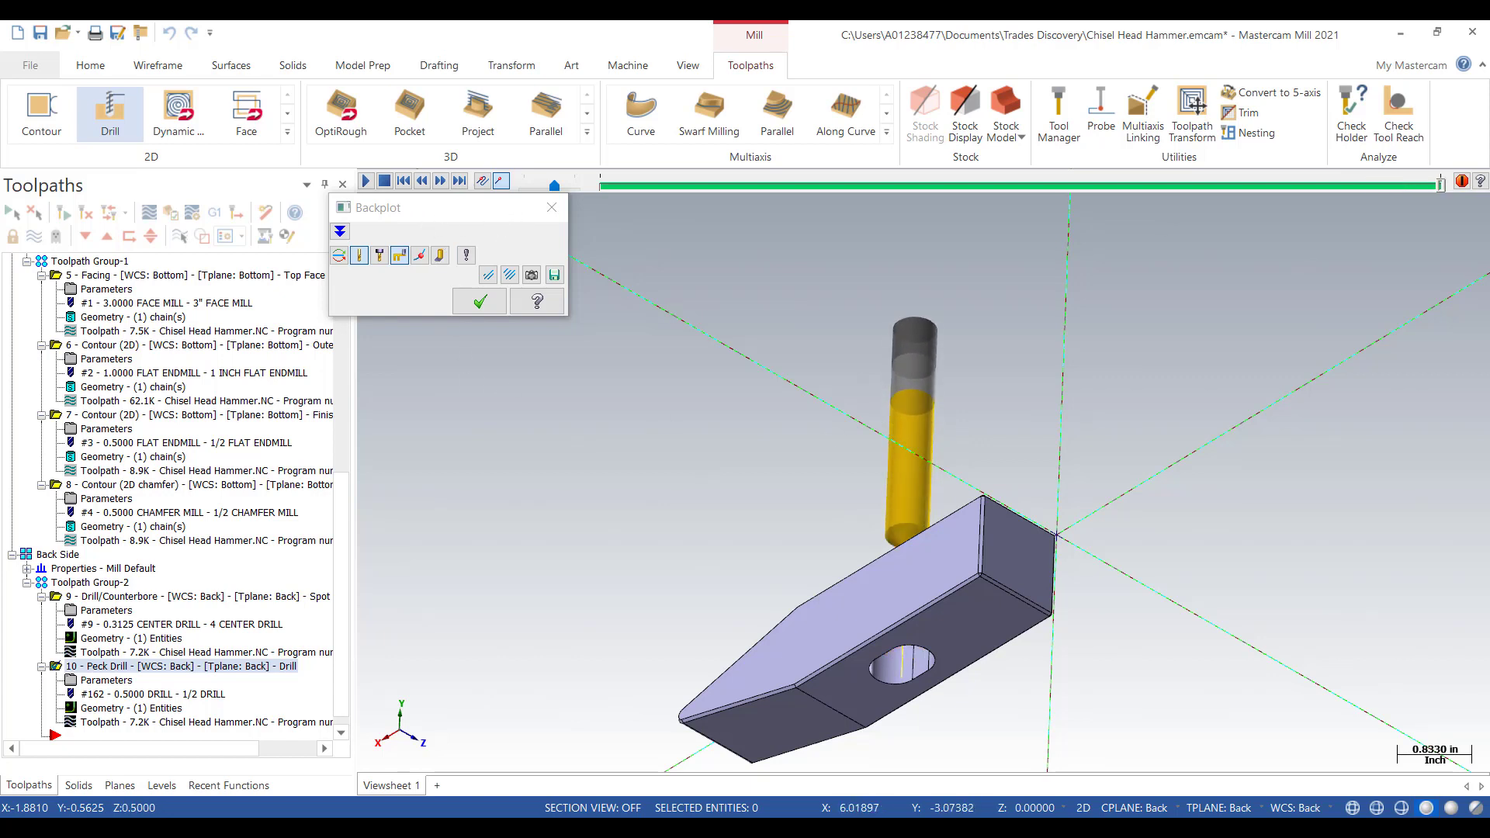
pyautogui.click(480, 301)
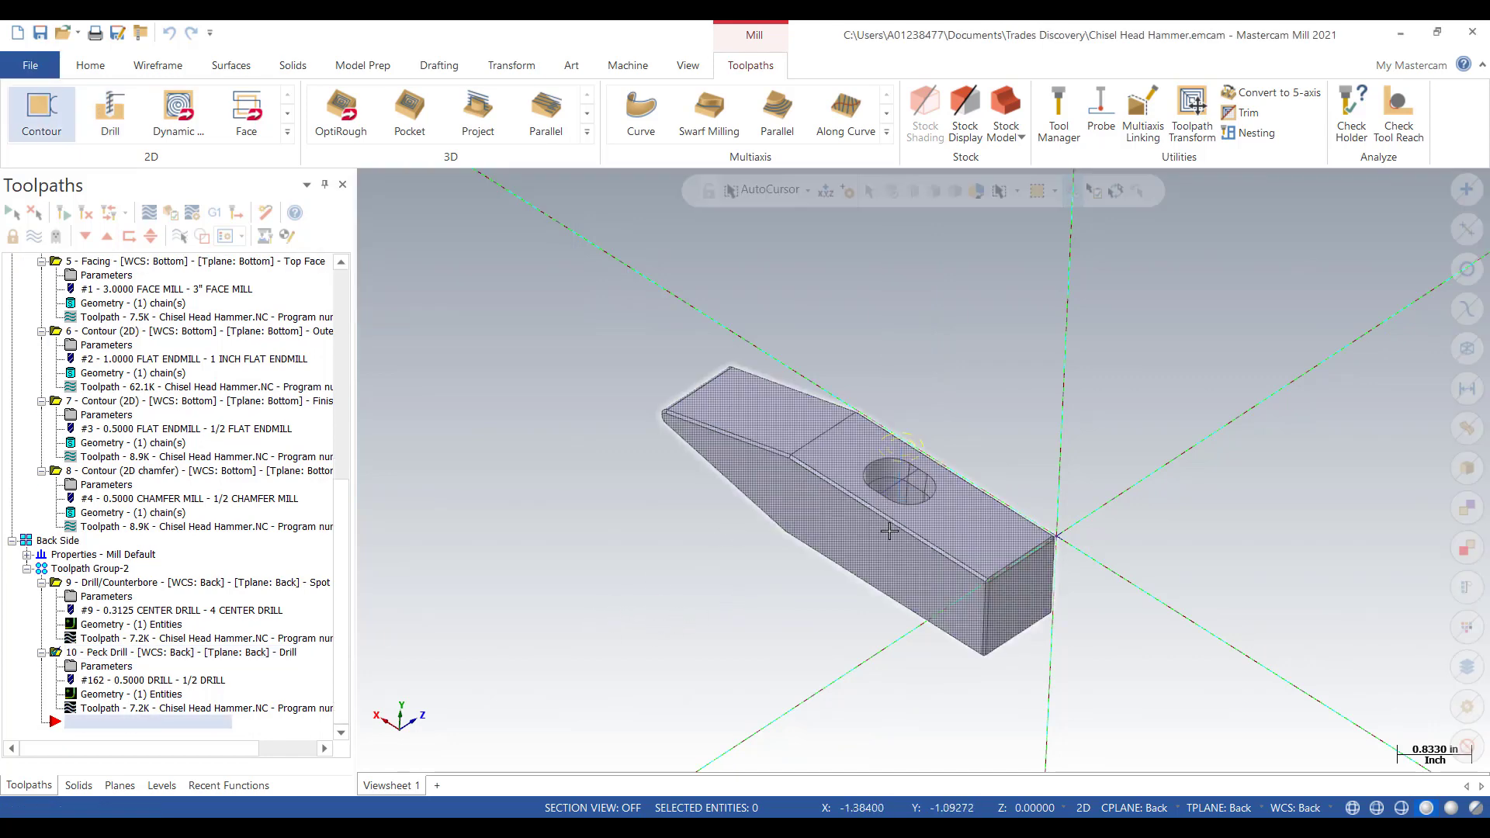
# - Start a 2D contour toolpath and chain the closed bottom edge loop of the handle slot on the solid
pyautogui.scroll(3, 908, 520)
pyautogui.scroll(2, 910, 517)
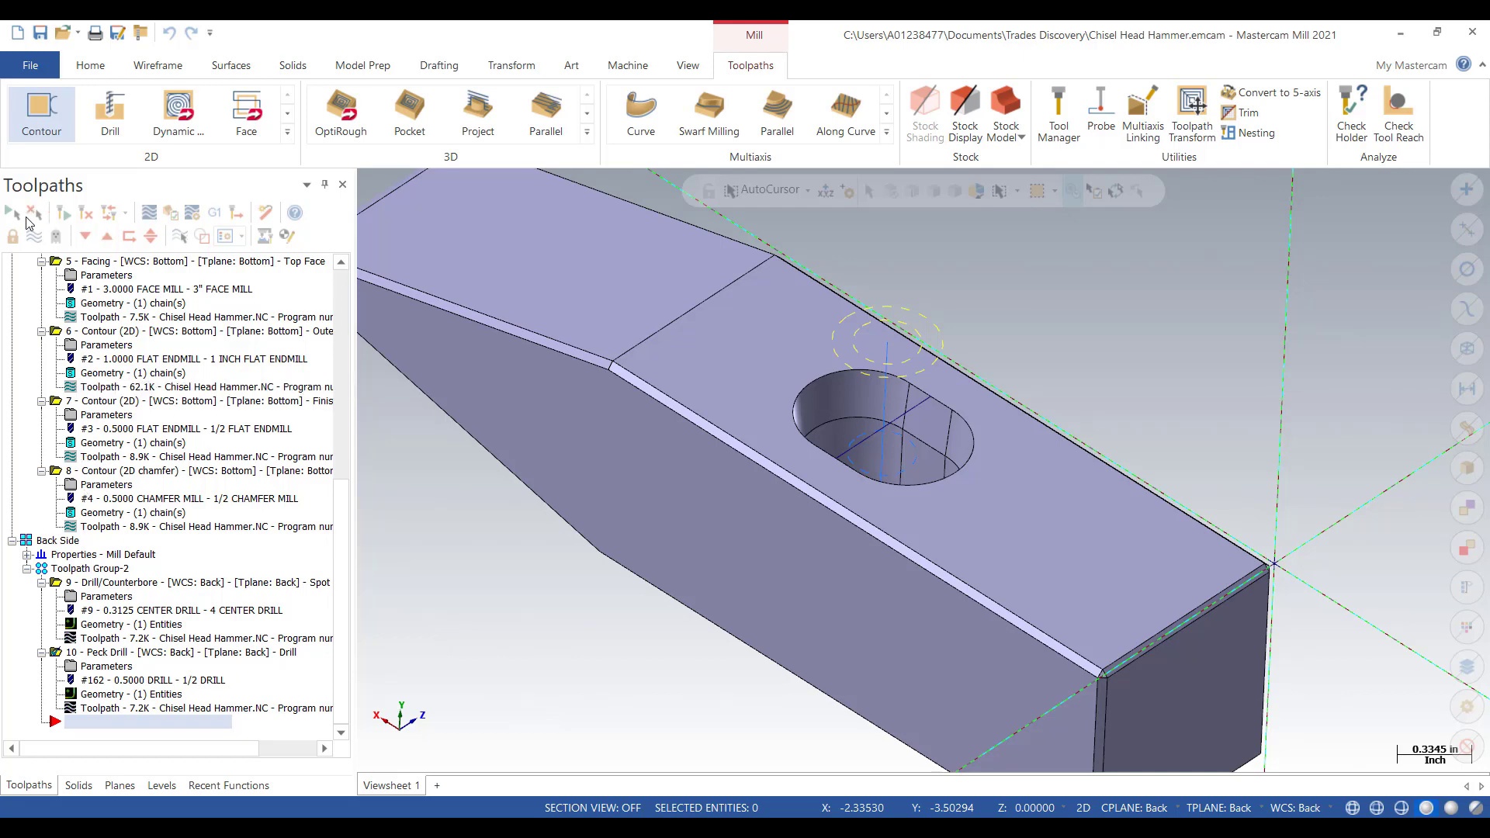
pyautogui.click(43, 125)
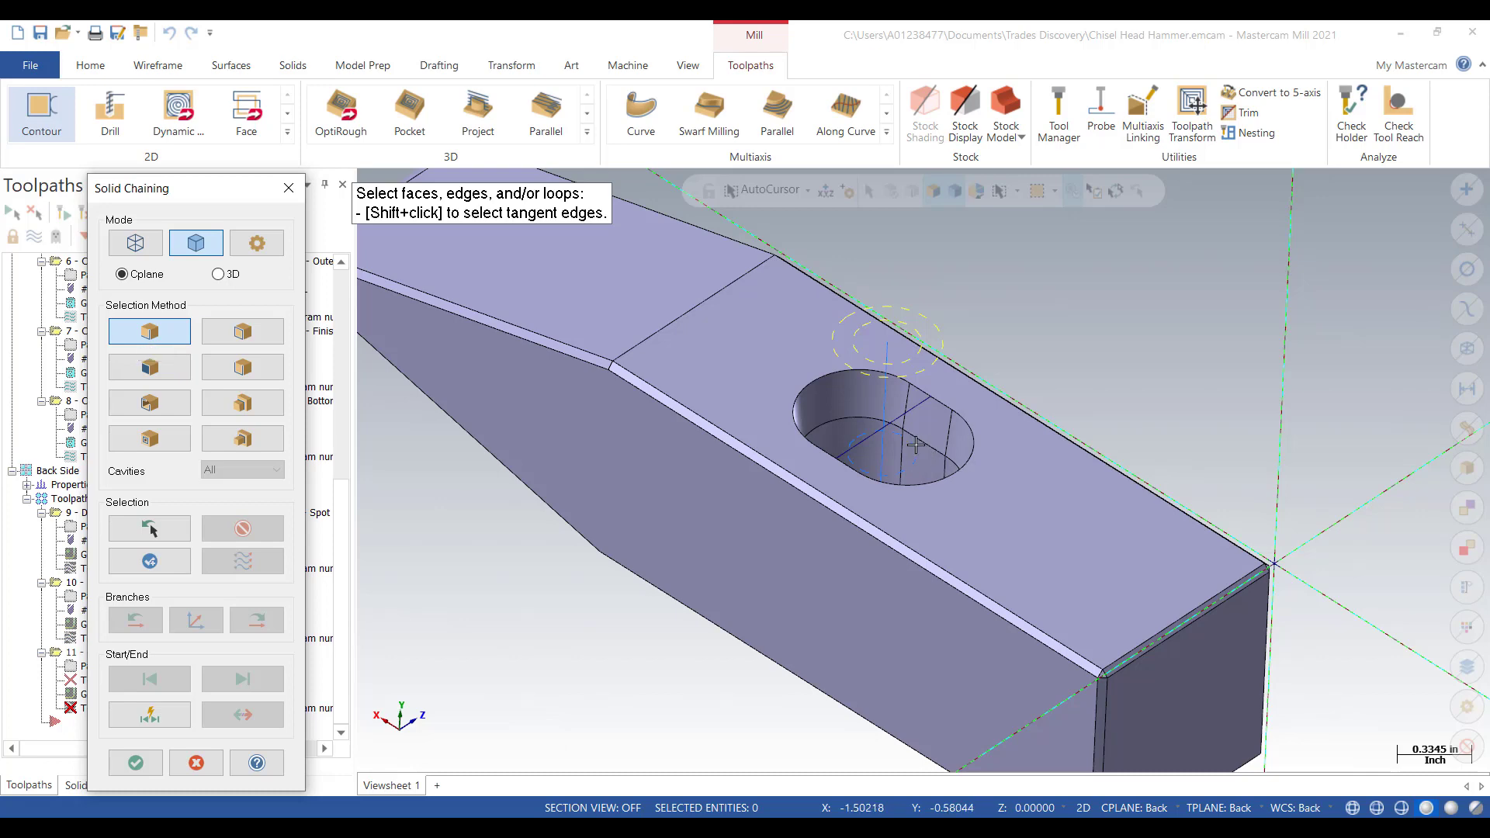
pyautogui.scroll(1, 920, 448)
pyautogui.scroll(1, 916, 444)
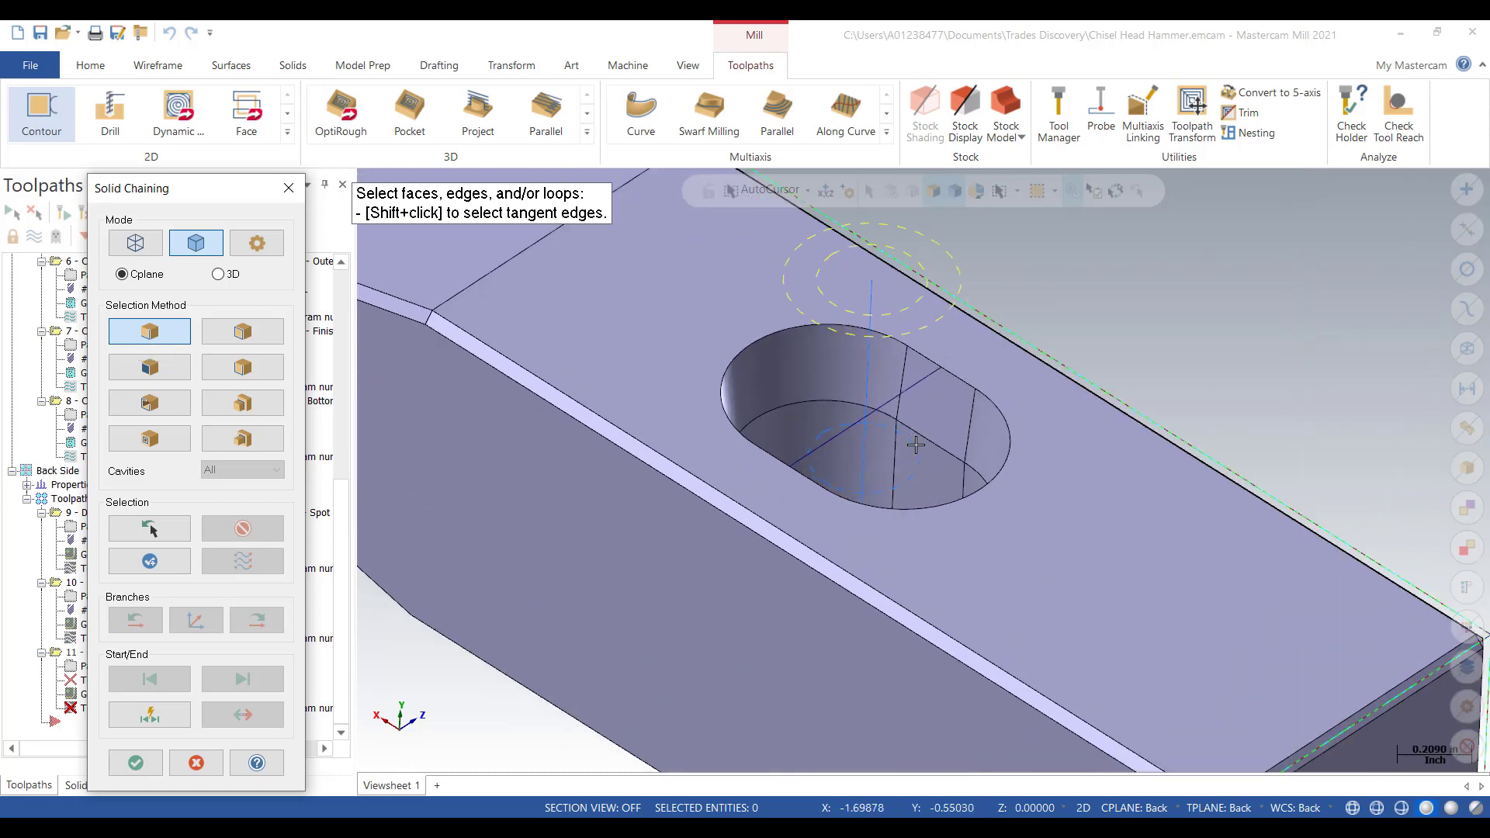
pyautogui.scroll(1, 916, 445)
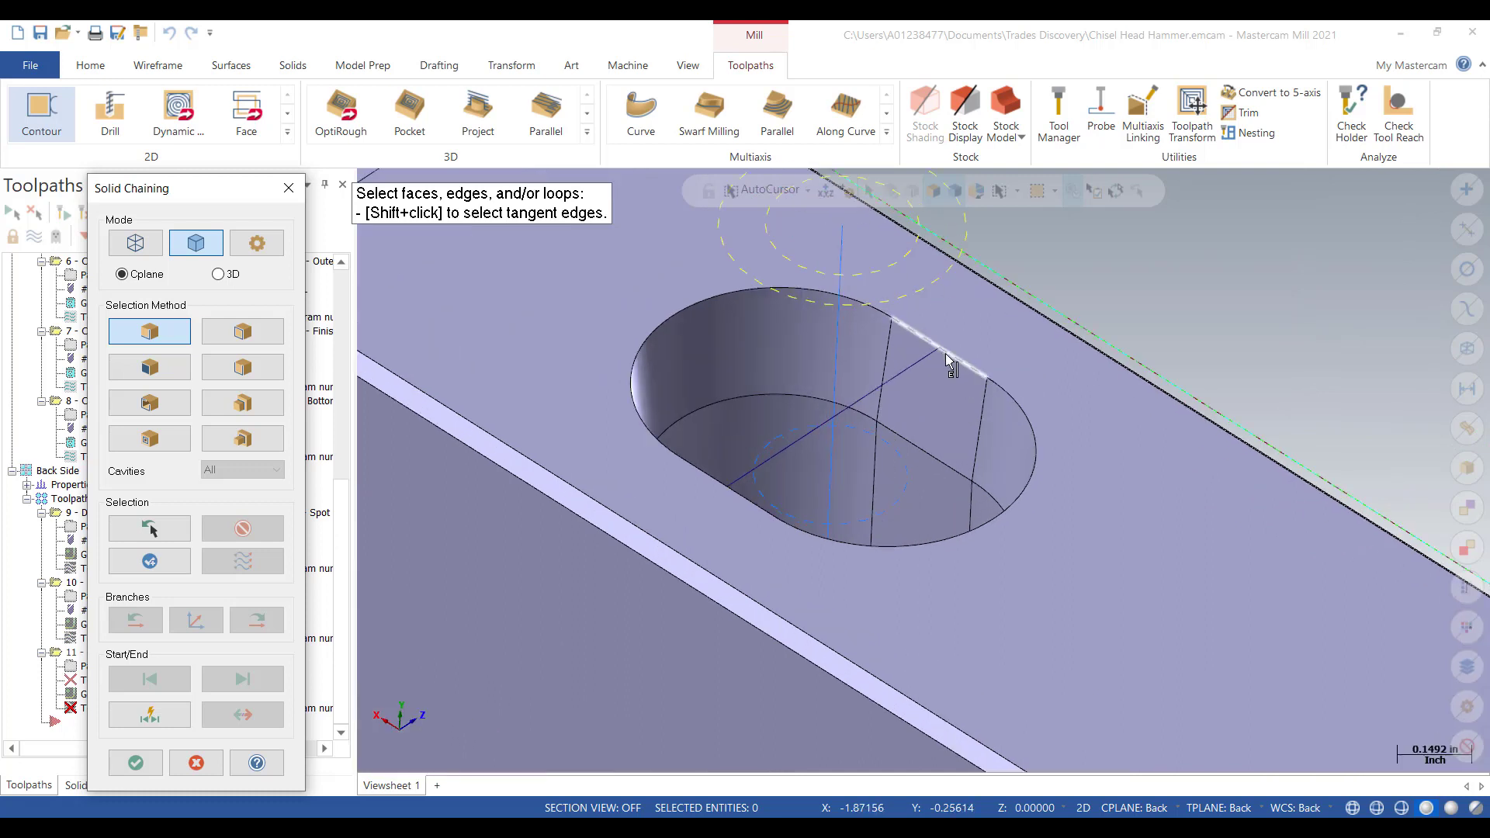
pyautogui.click(956, 472)
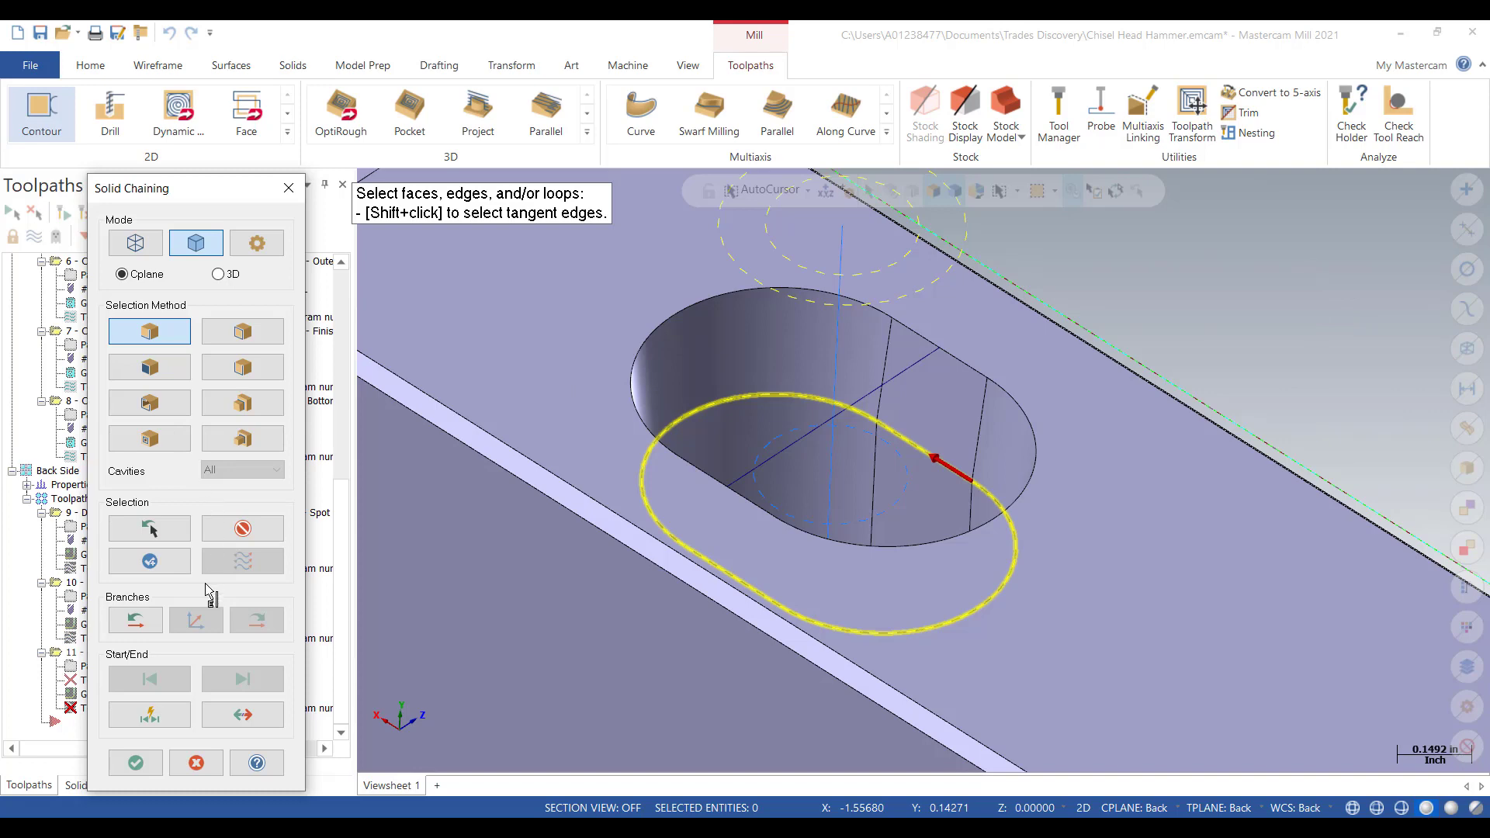
pyautogui.click(135, 764)
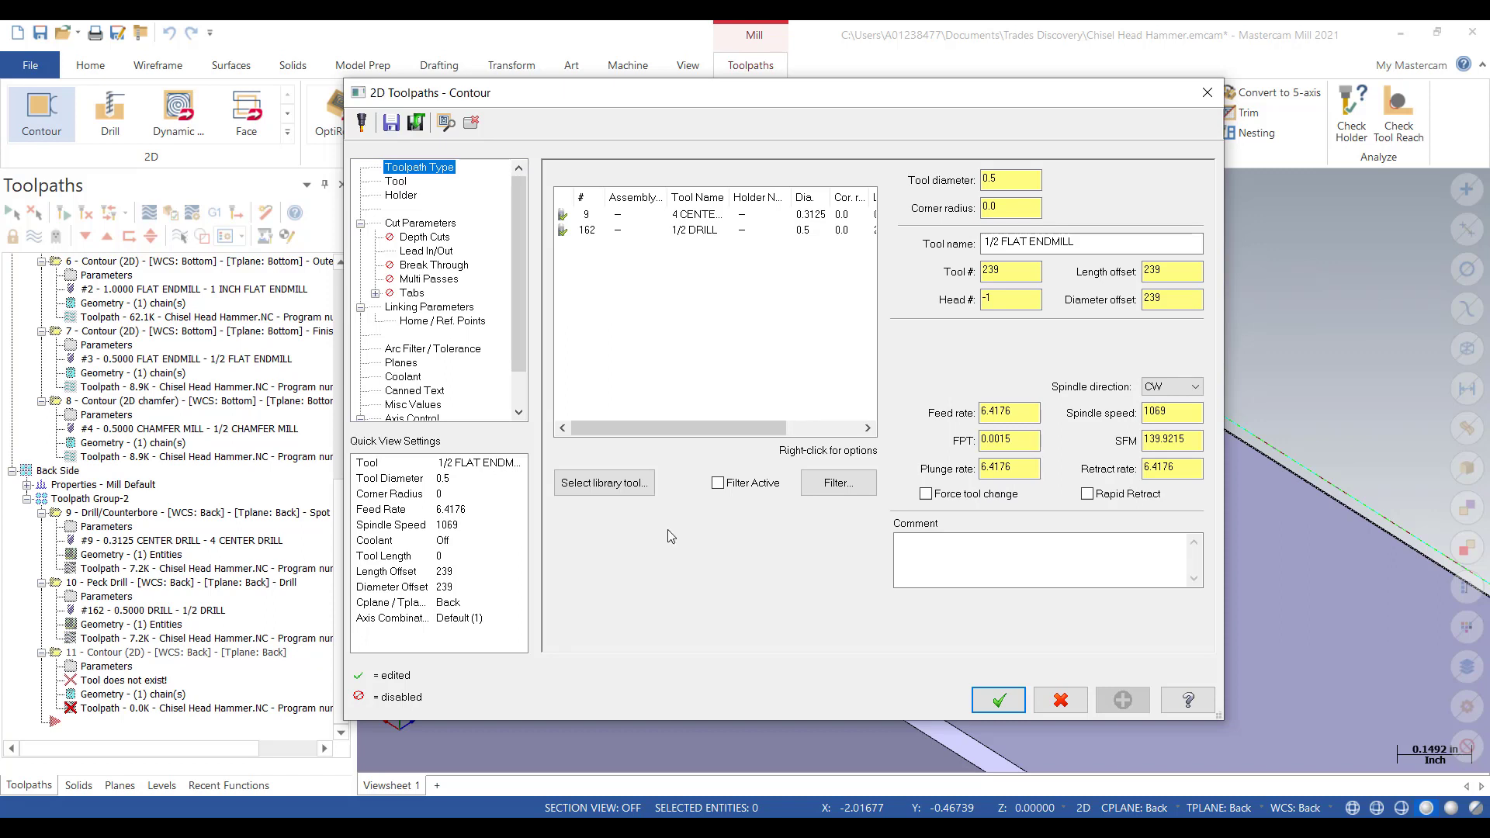
# - Choose the 0.5 diameter 1/2 FLAT ENDMILL from the library filtered to flat end mills and set its tool number to 5
pyautogui.click(840, 486)
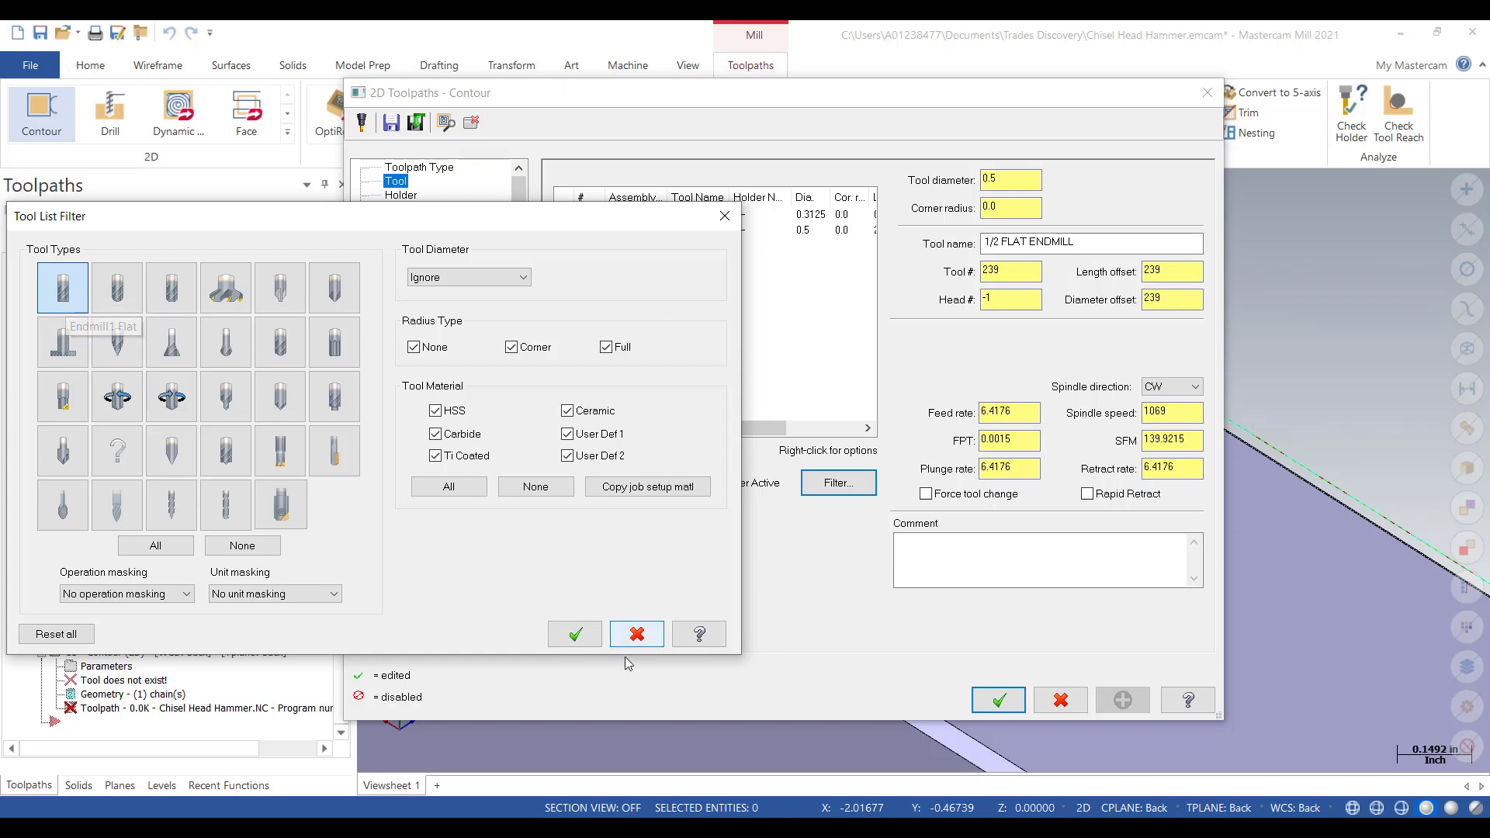
pyautogui.click(630, 624)
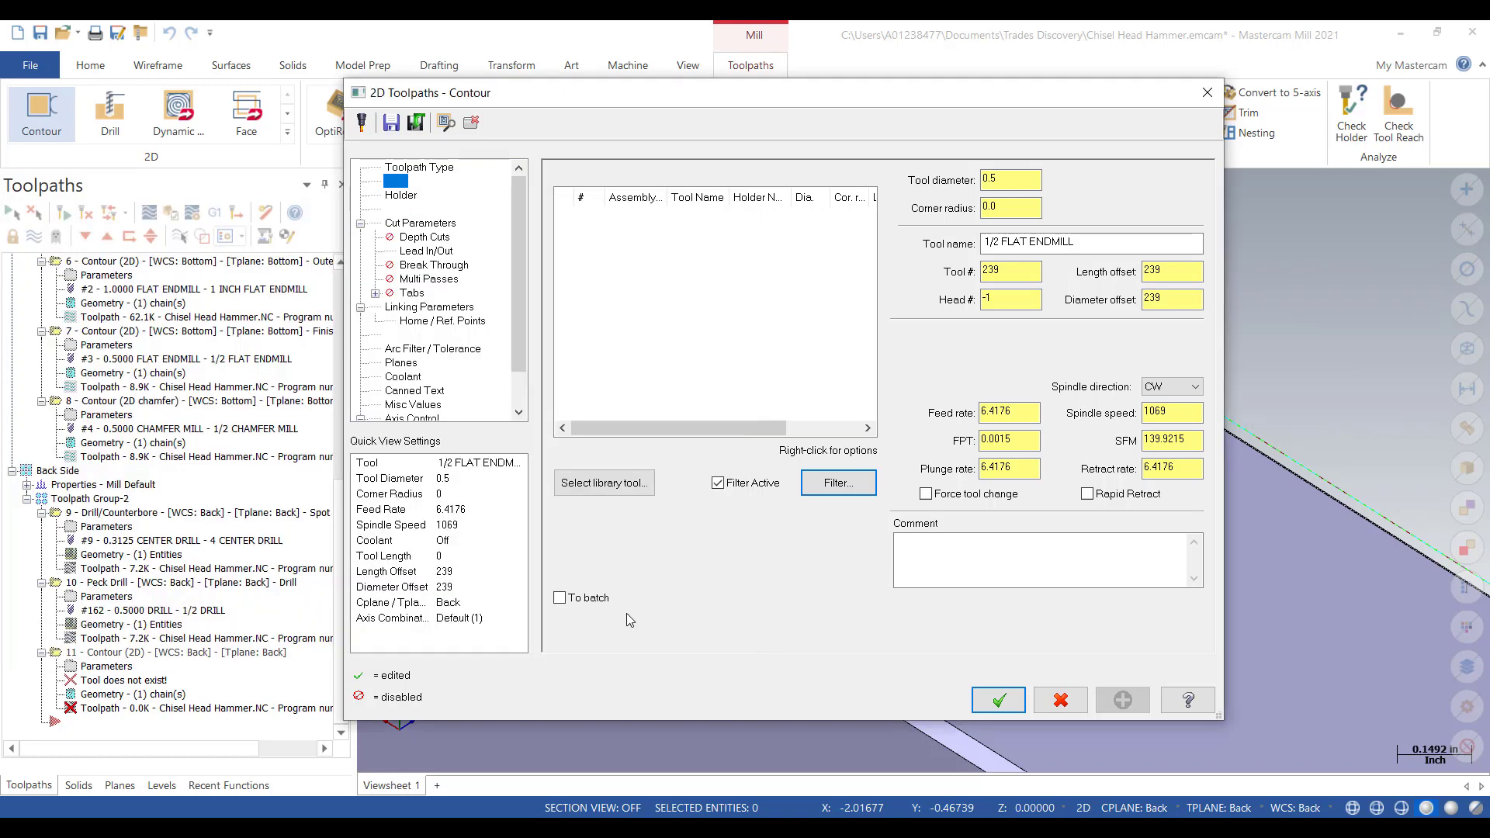
pyautogui.click(615, 487)
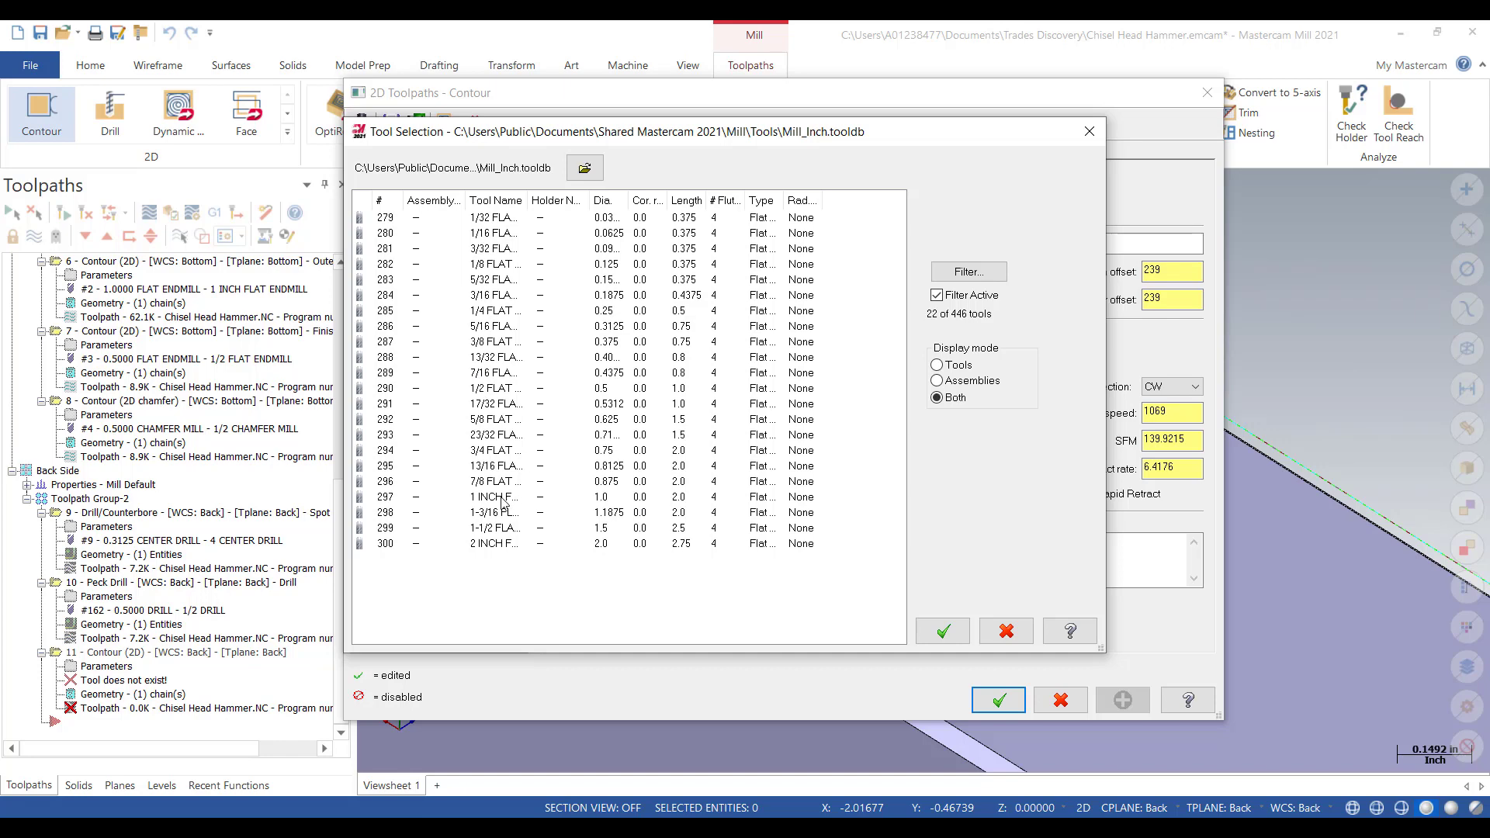
pyautogui.click(482, 388)
pyautogui.click(943, 631)
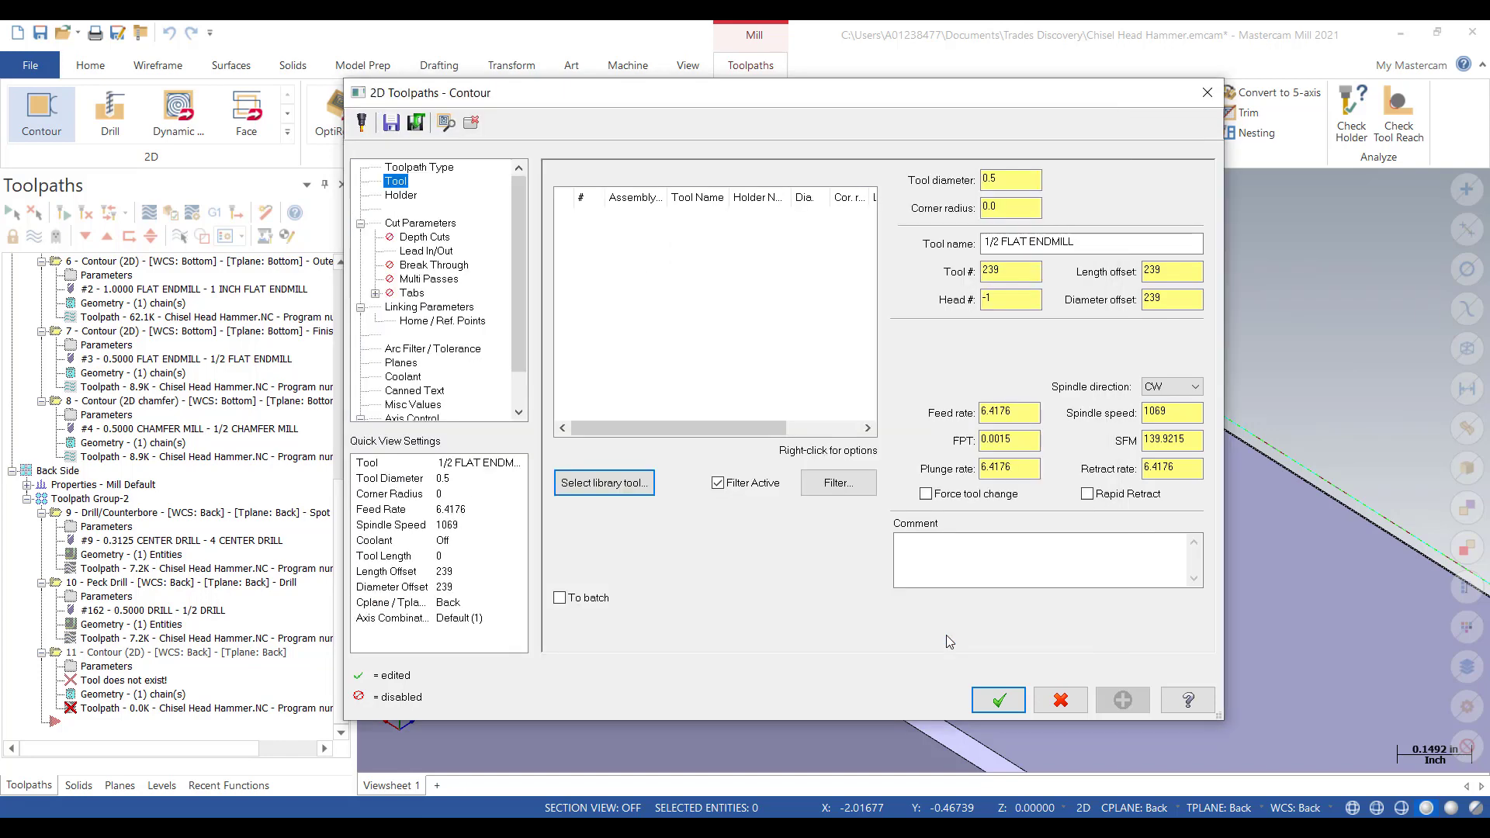
pyautogui.doubleClick(1000, 271)
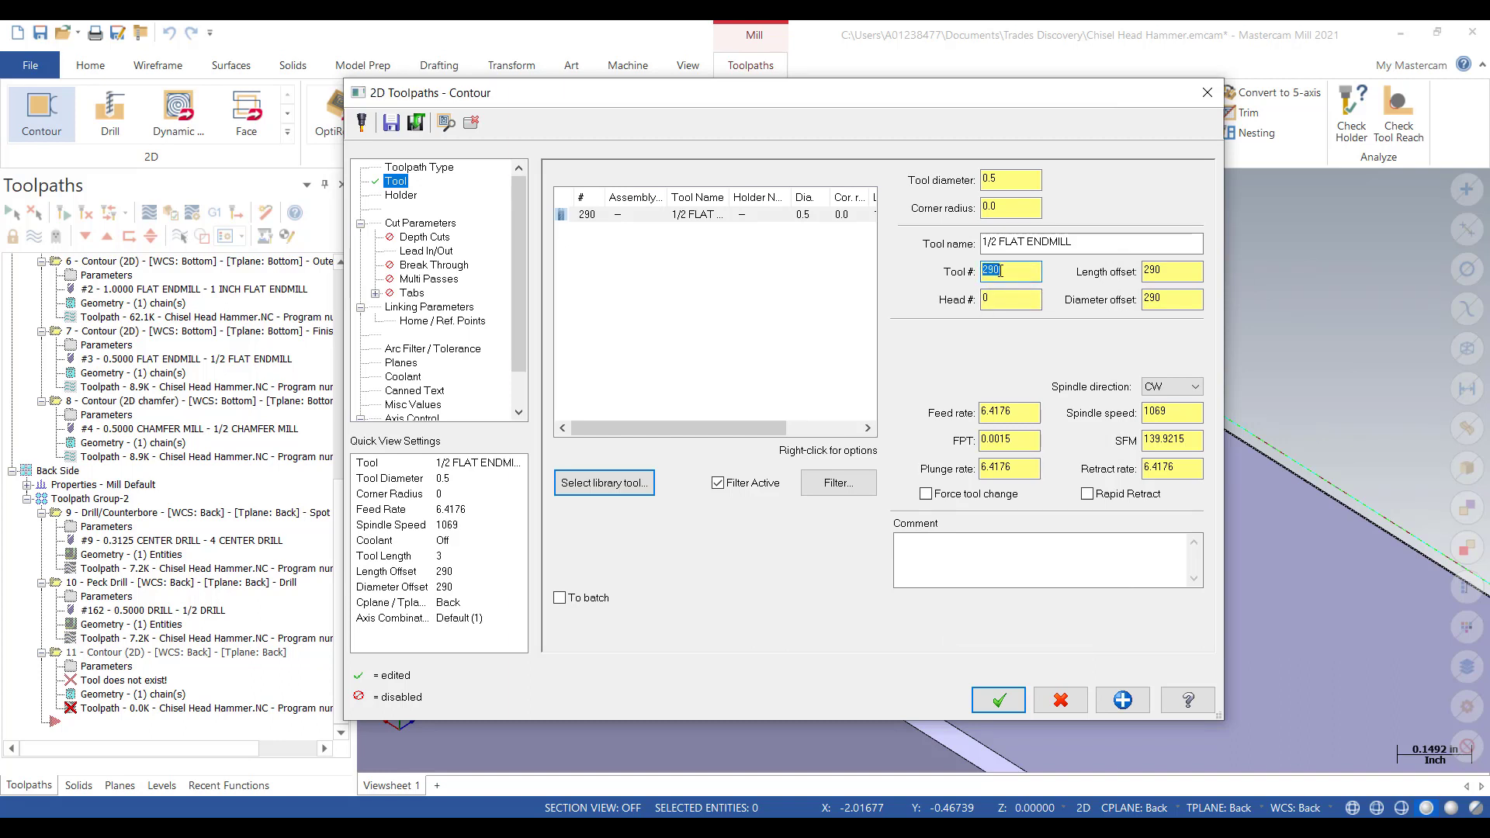
pyautogui.write('5')
# - Change the contour type to Ramp with ramp motion by Depth, edit the ramp depth, and enable a pass at final depth
pyautogui.click(420, 224)
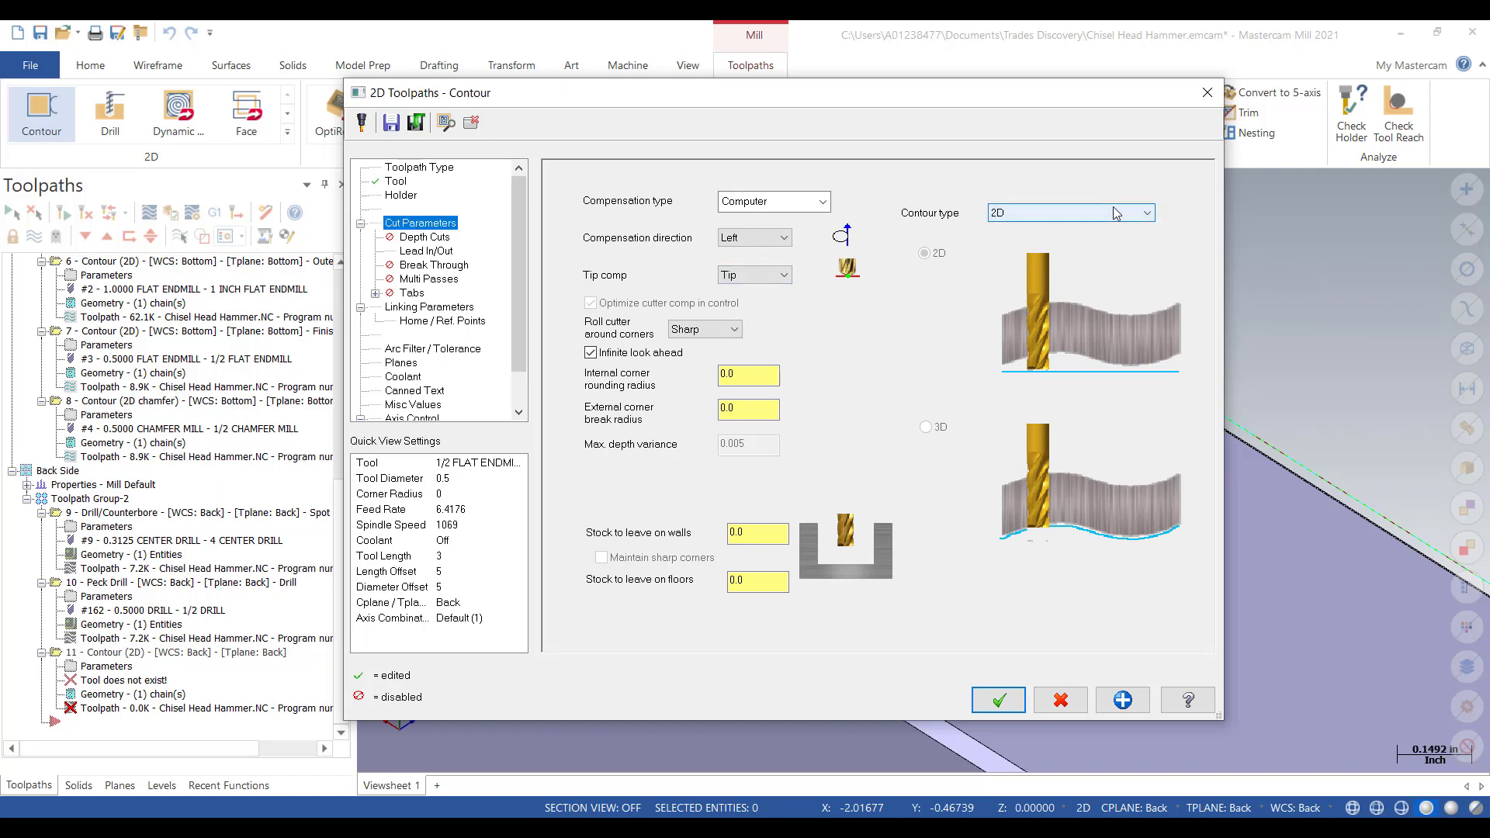
pyautogui.click(1145, 216)
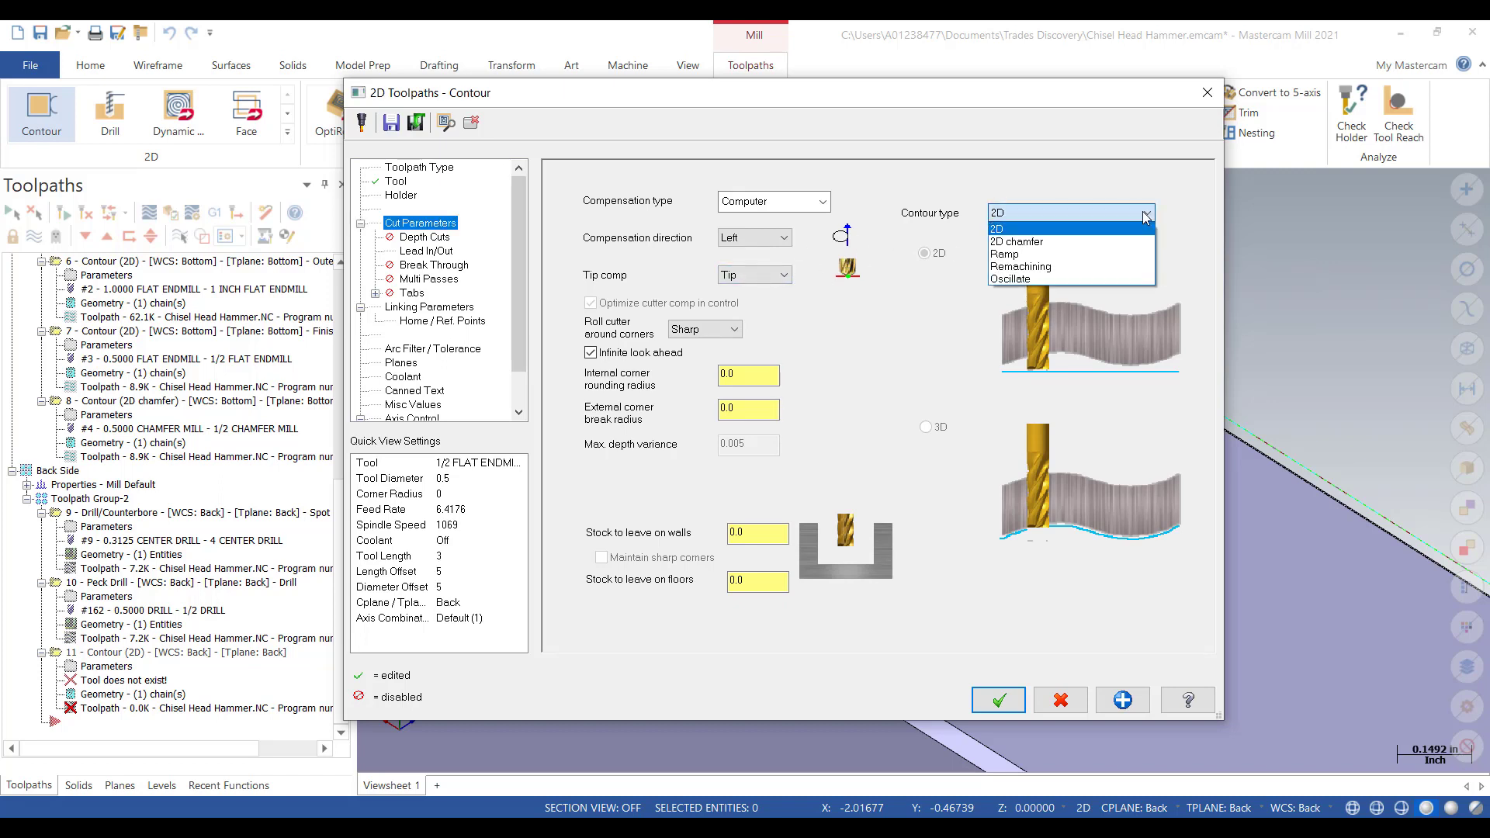
pyautogui.click(1010, 254)
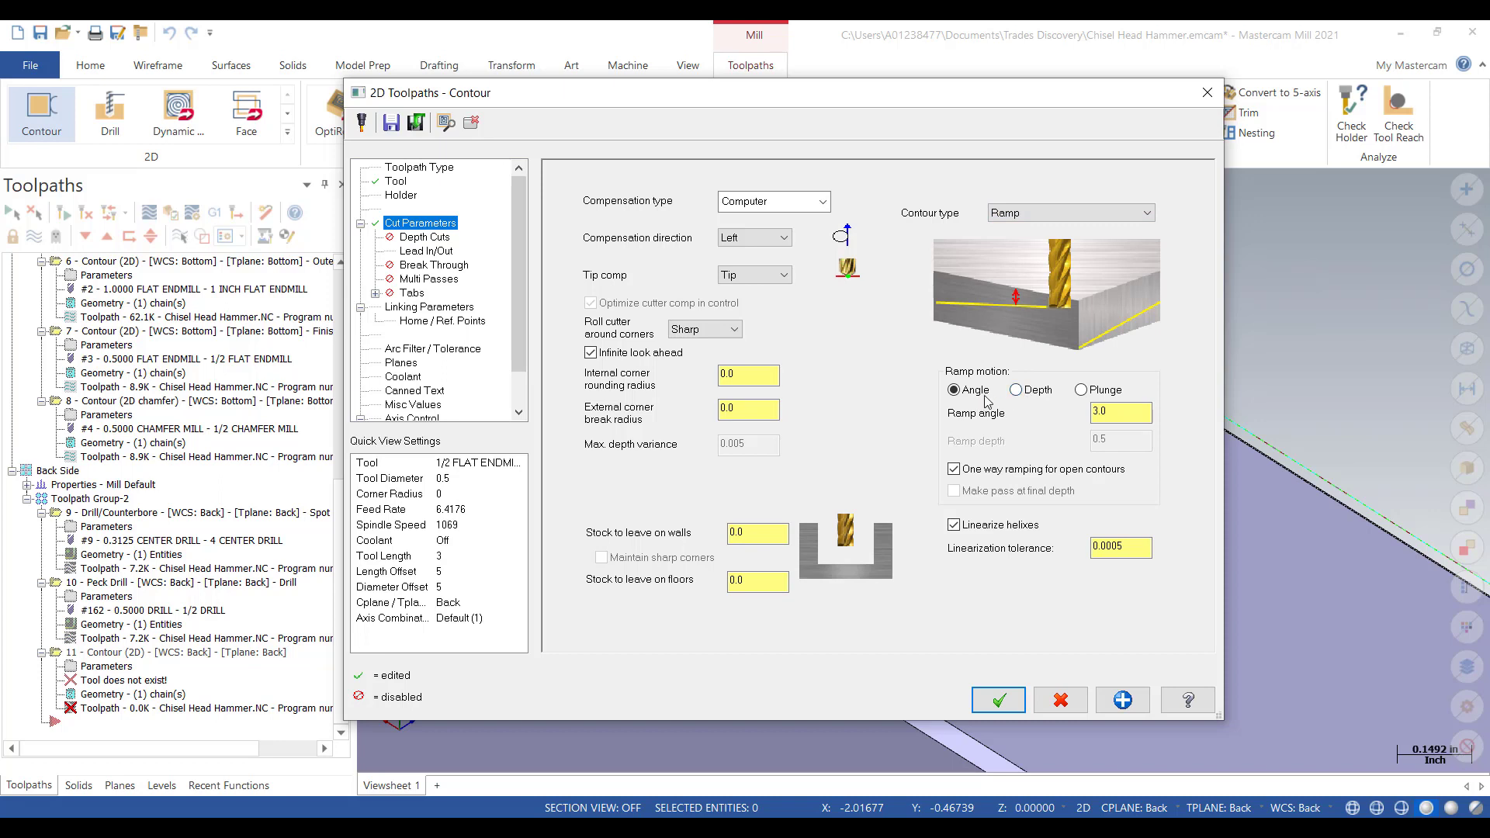
pyautogui.click(1016, 389)
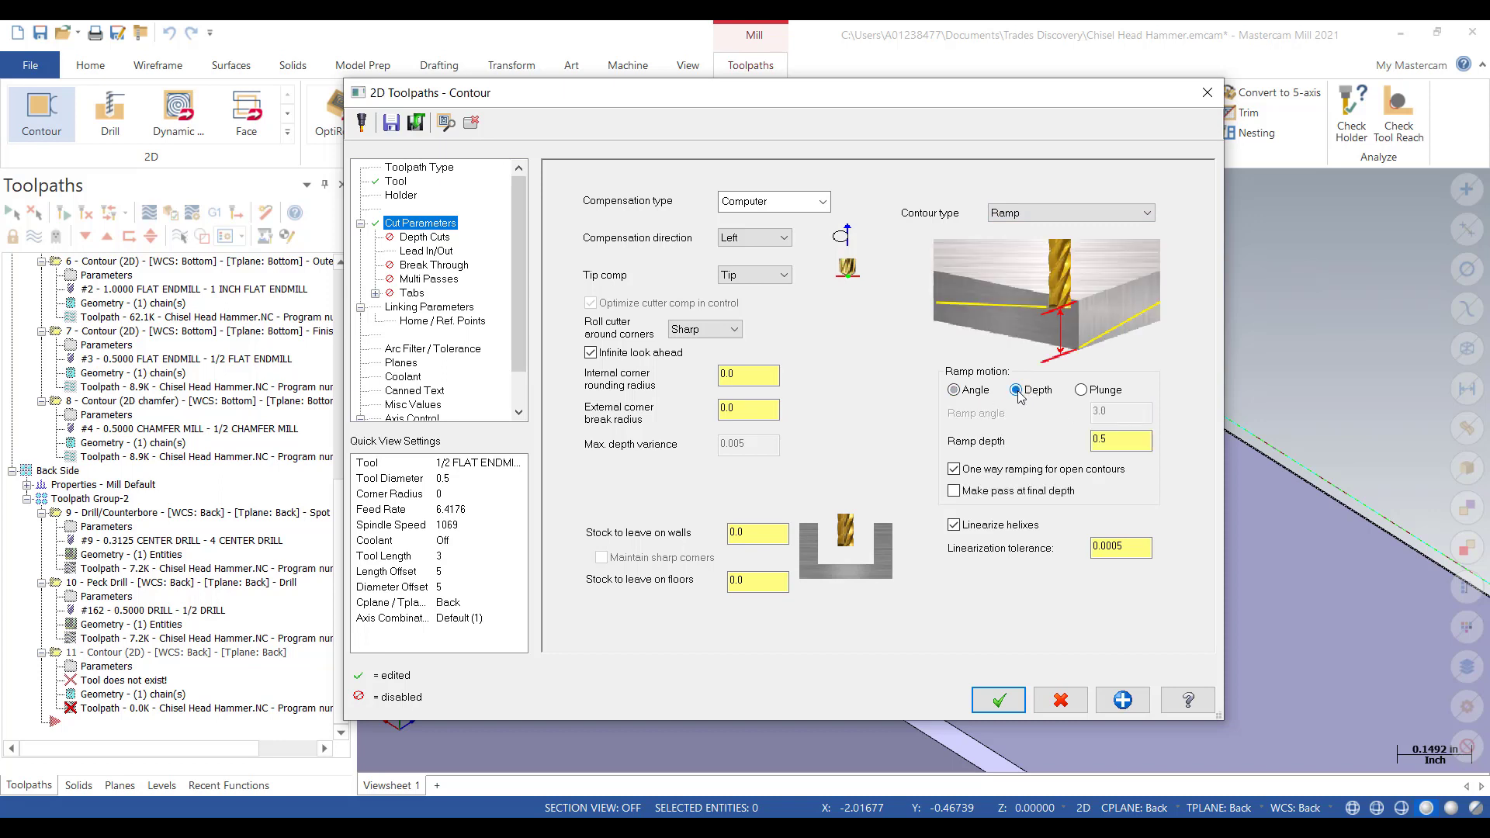
pyautogui.doubleClick(1115, 436)
pyautogui.press('BackSpace')
pyautogui.click(952, 492)
# - Set the contour's entry to line length 0, arc radius 0.5 and sweep 30, and copy these lead-in values to the exit
pyautogui.click(425, 250)
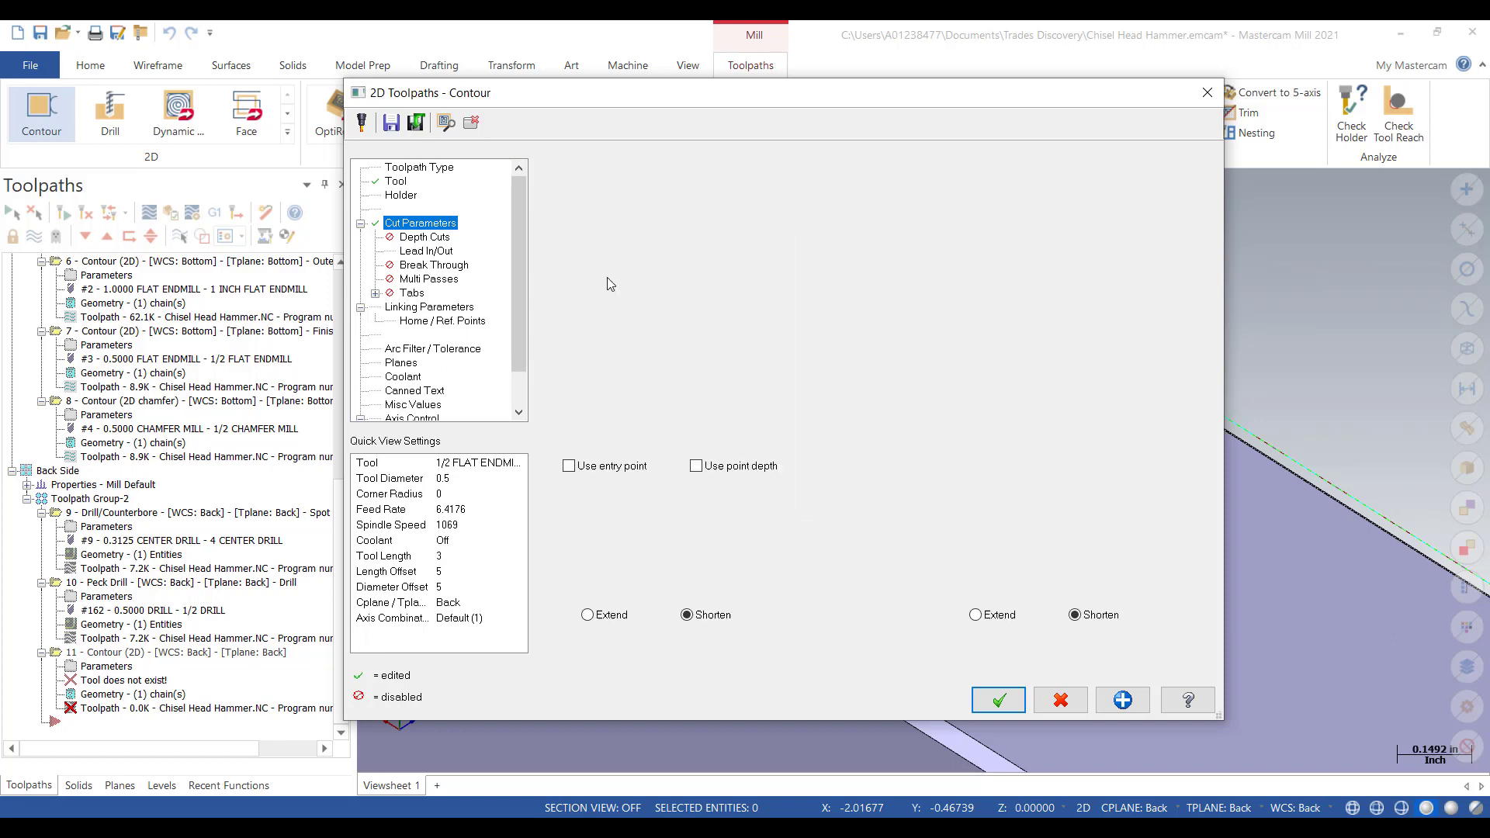
pyautogui.doubleClick(745, 267)
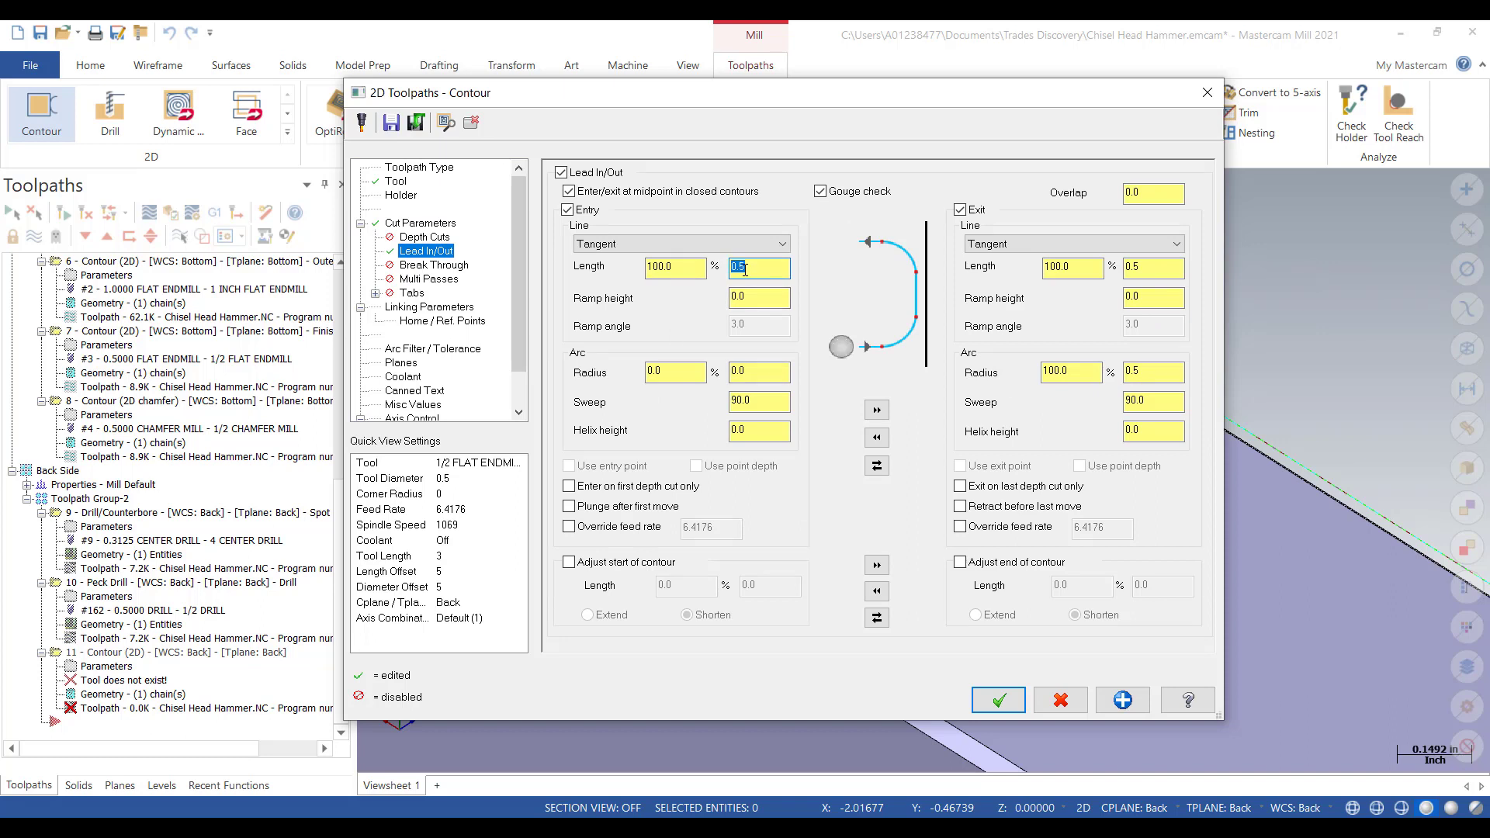
pyautogui.write('0')
pyautogui.doubleClick(746, 372)
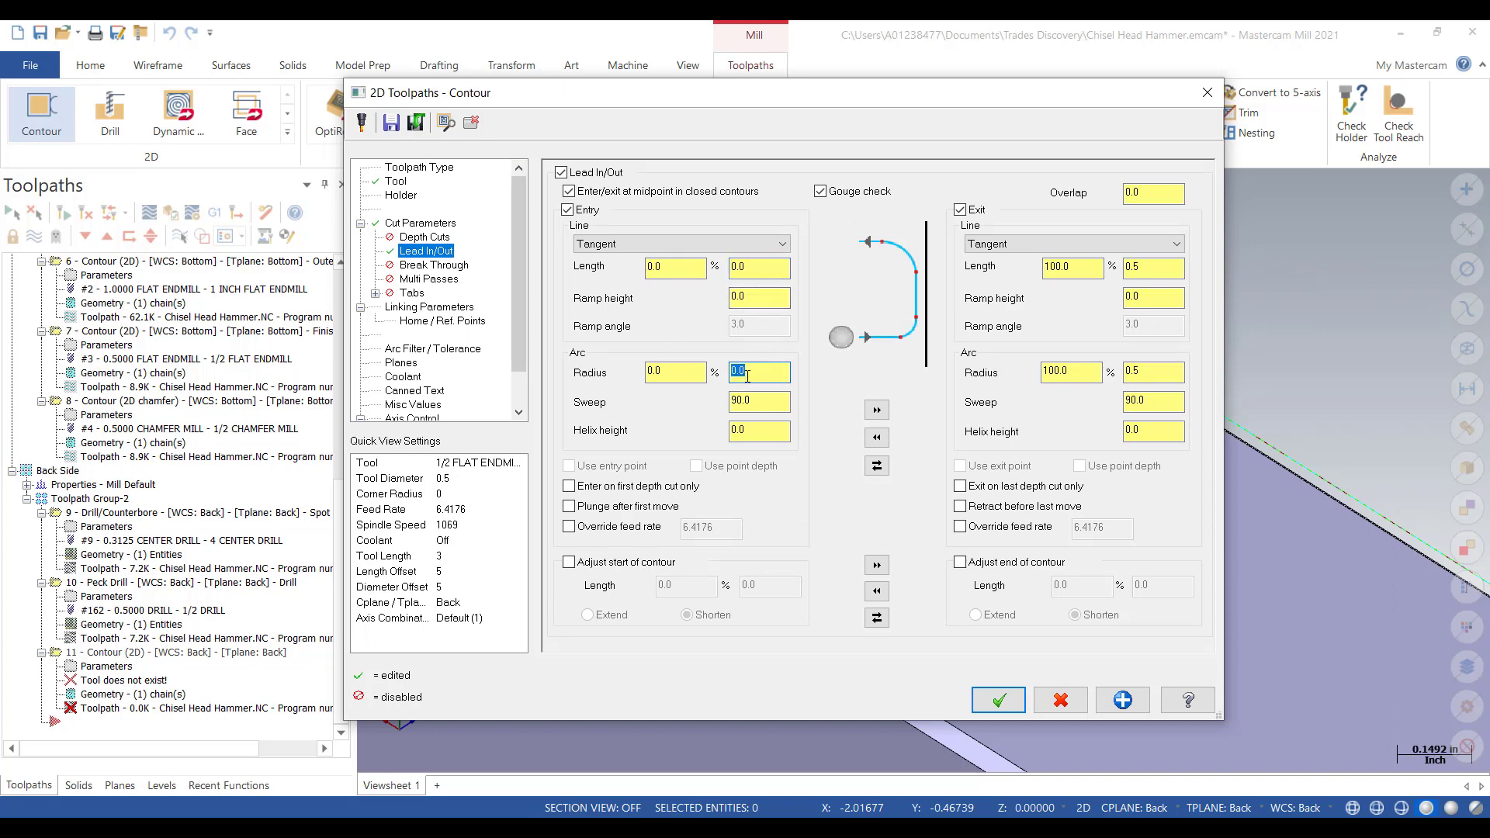
pyautogui.write('.5')
pyautogui.doubleClick(769, 401)
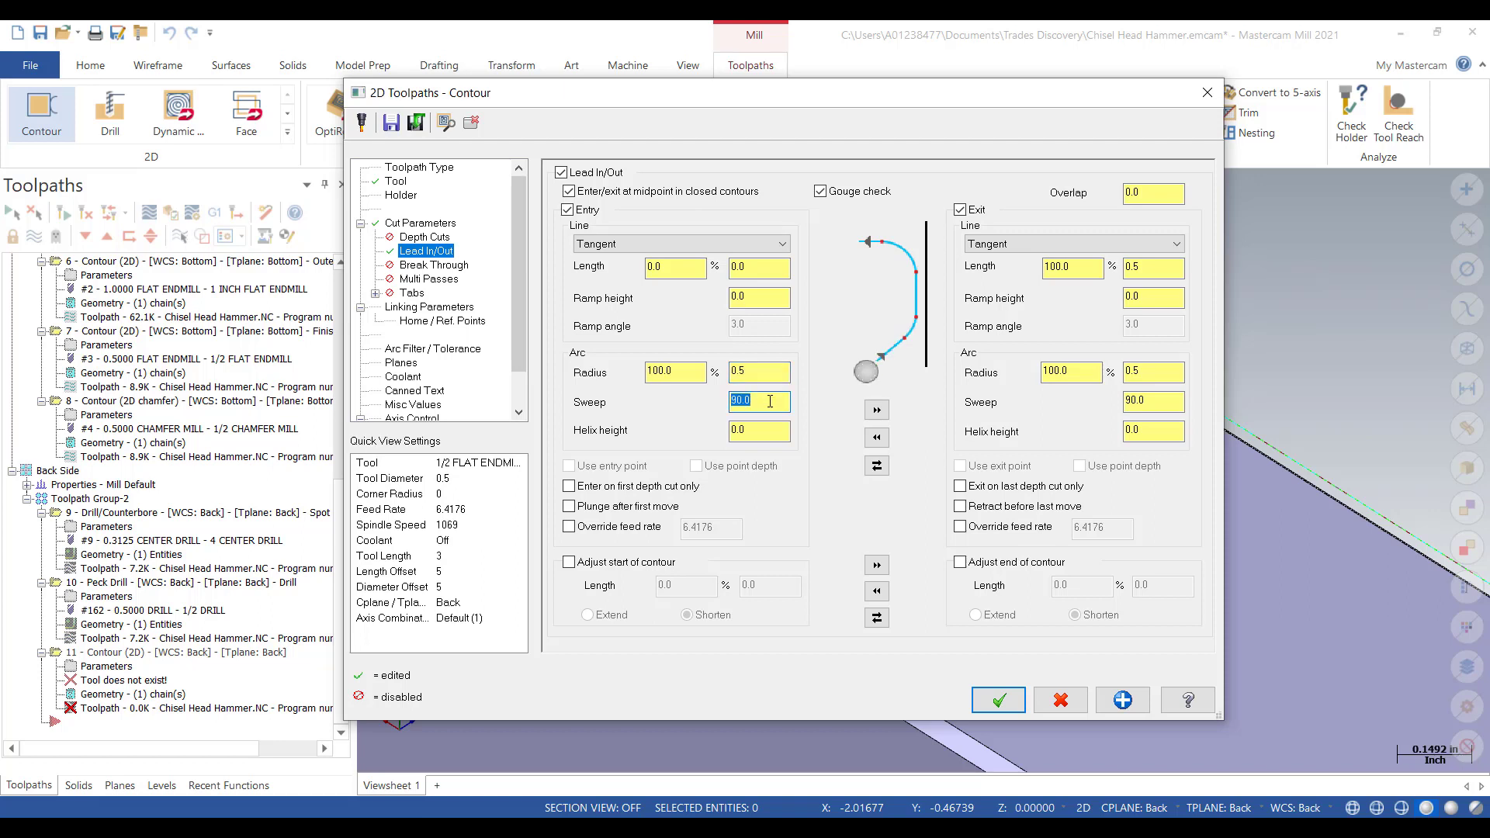
pyautogui.write('30')
pyautogui.click(871, 413)
# - Enable break through for the slot contour with an amount of 0.03, and open the linking parameters
pyautogui.click(425, 264)
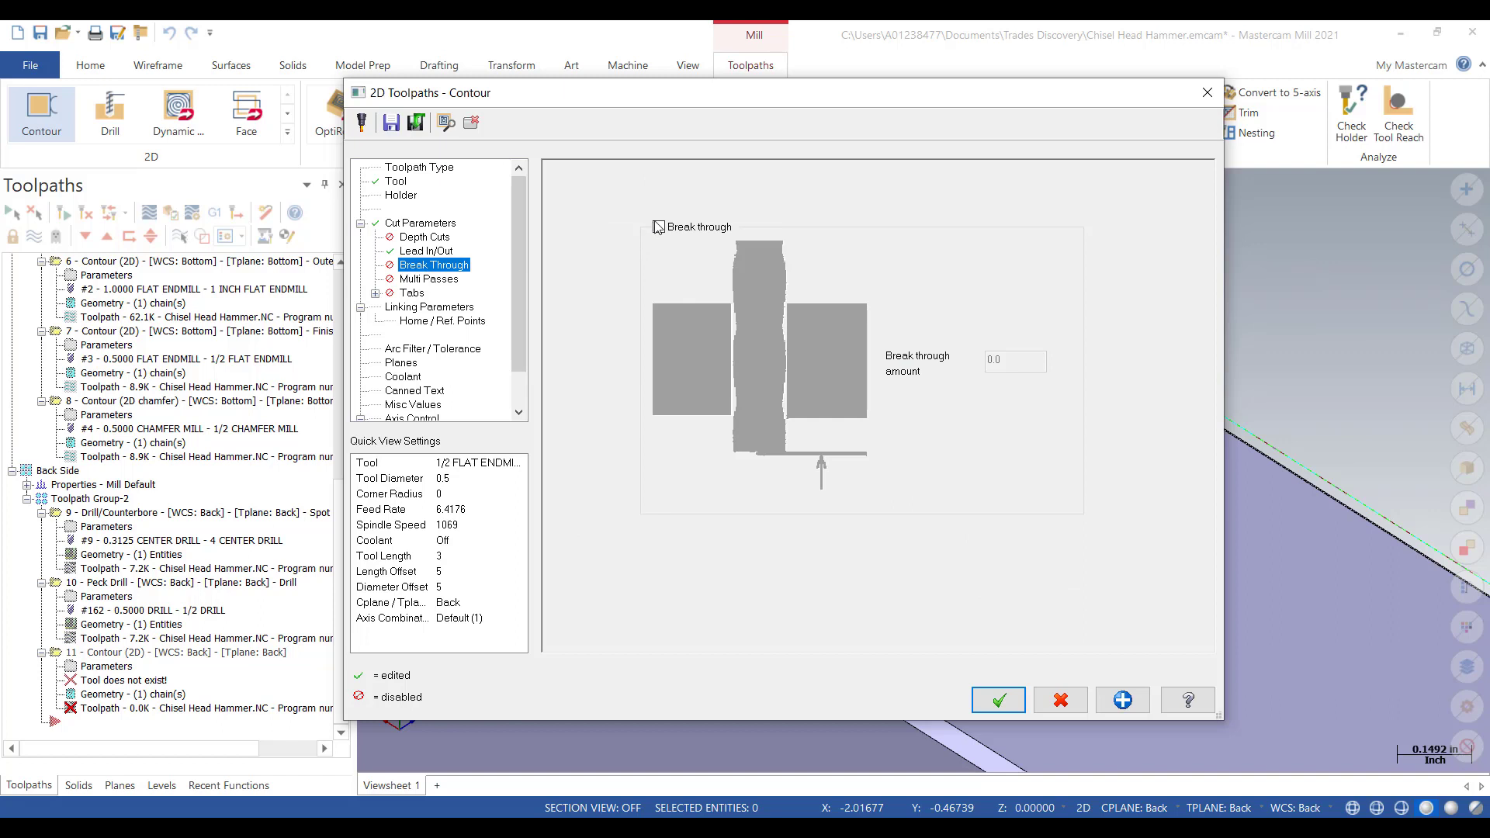
pyautogui.click(658, 226)
pyautogui.click(1035, 359)
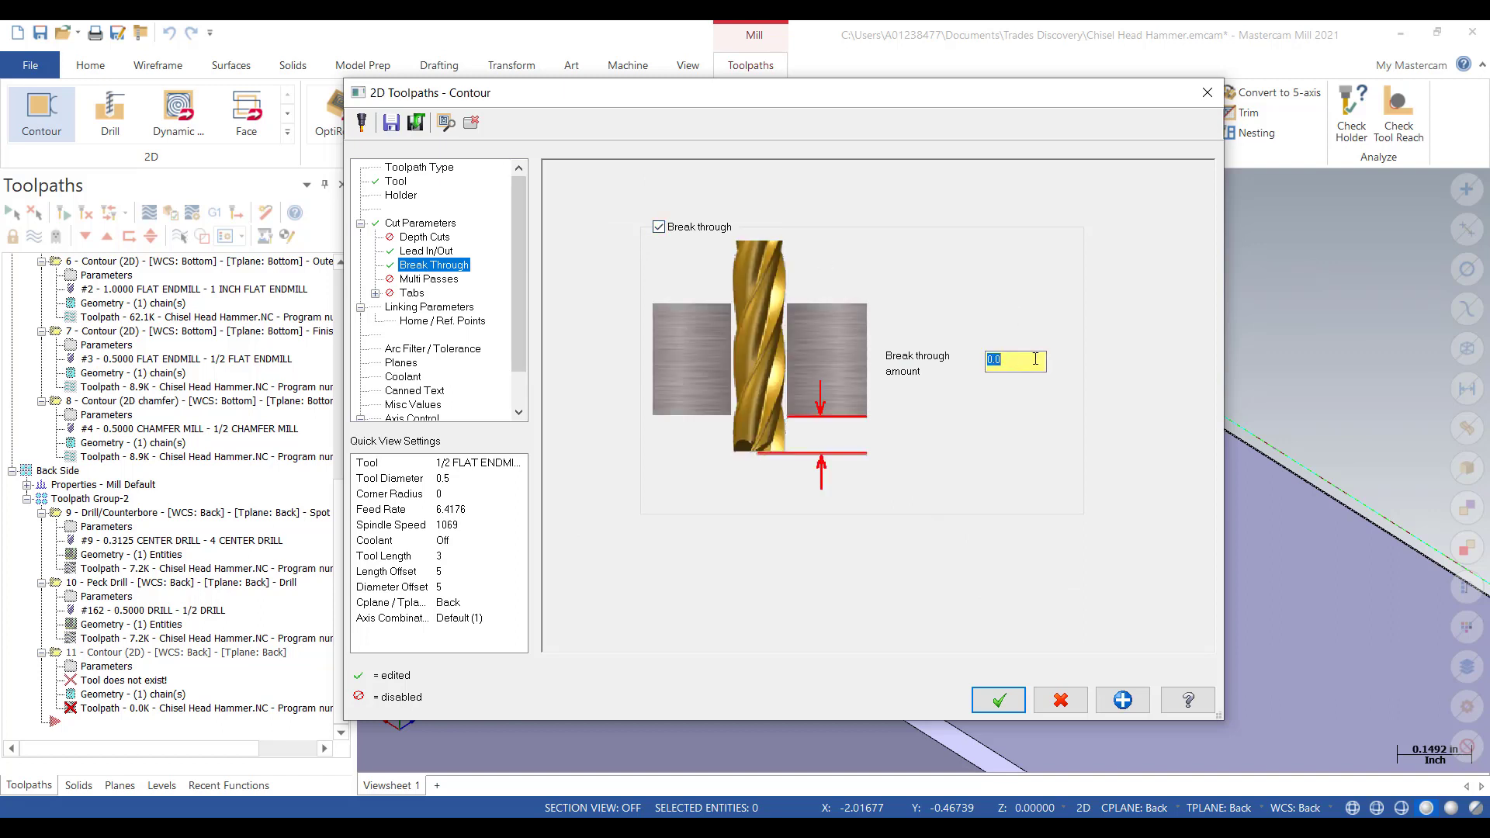
pyautogui.write('03')
pyautogui.click(416, 308)
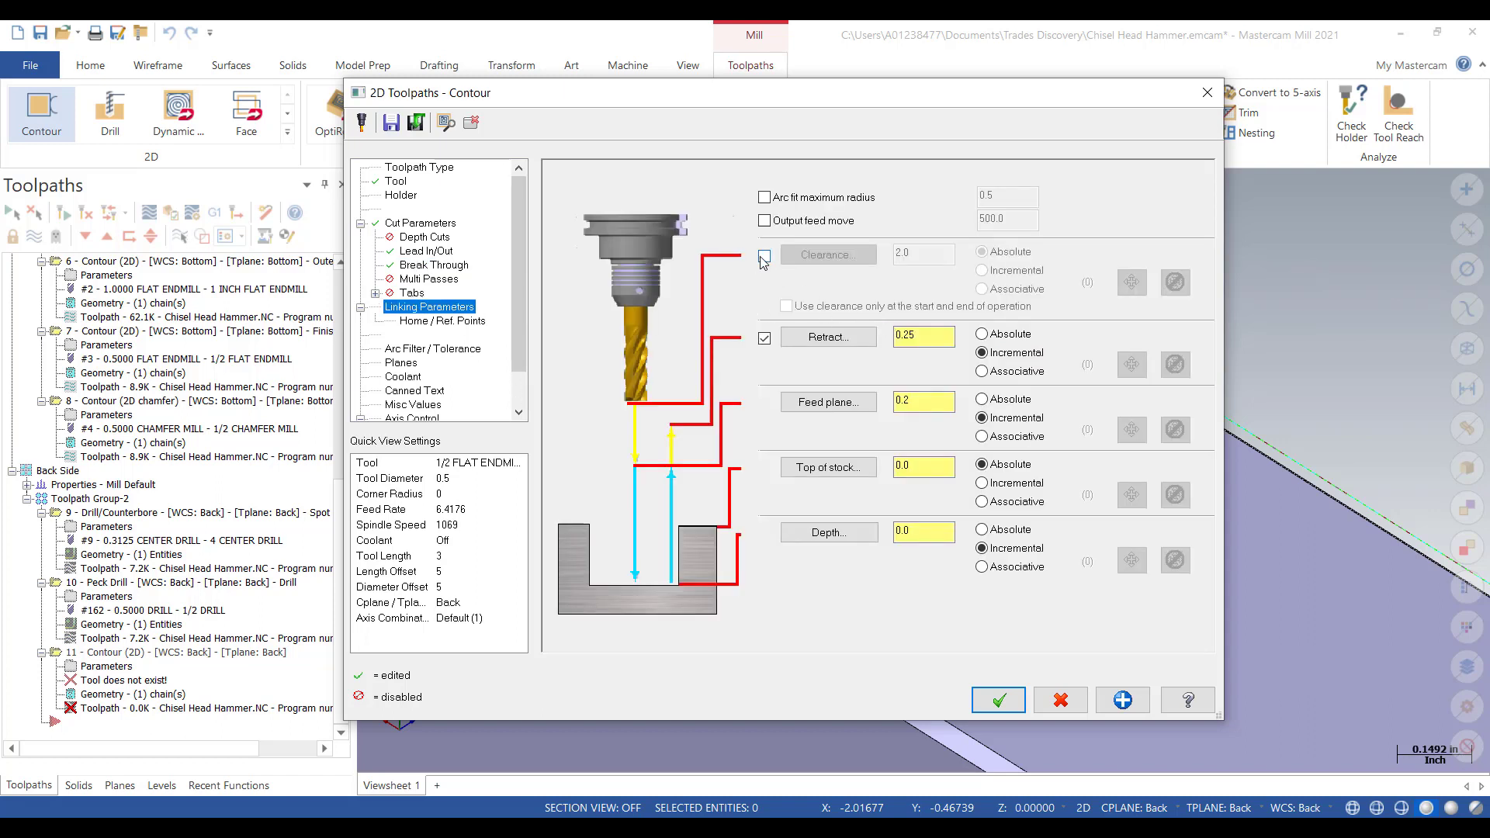
# - Enable clearance at 2.0 absolute, make retract 0.25 and feed plane absolute, and set the feed plane to 0.1
pyautogui.click(763, 259)
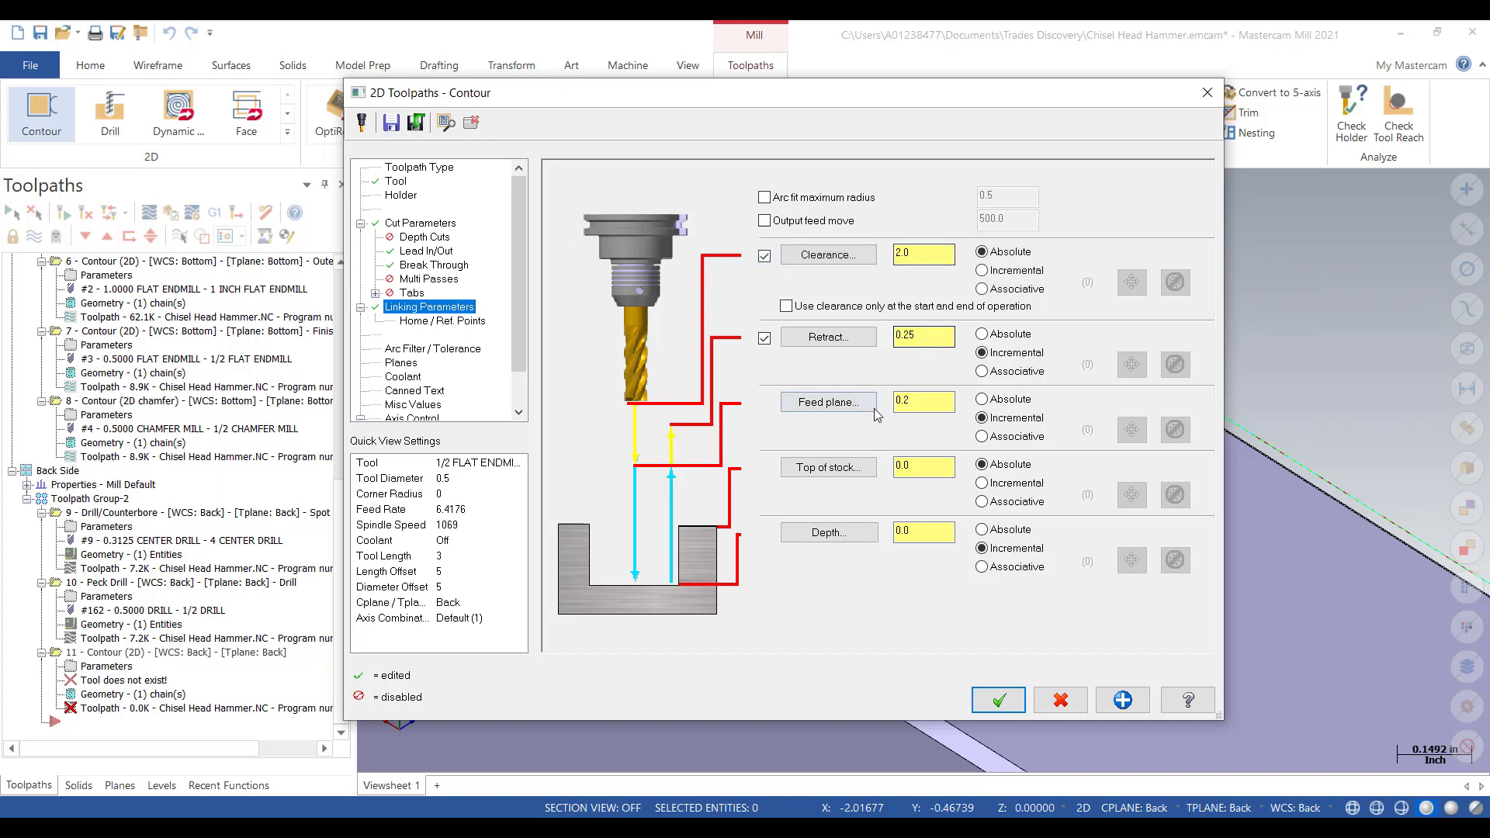
pyautogui.click(982, 333)
pyautogui.click(982, 399)
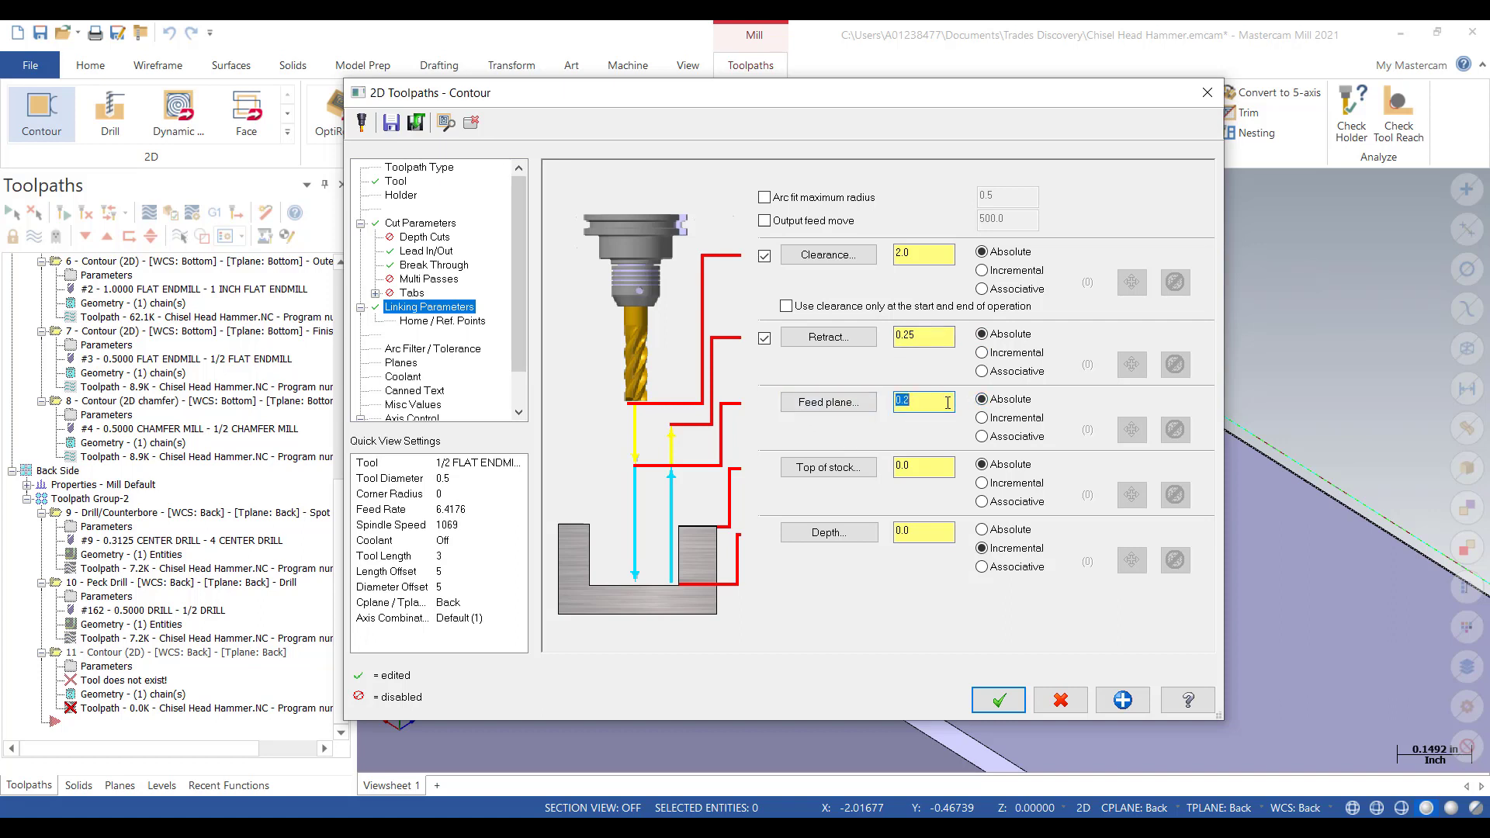
pyautogui.write('.1')
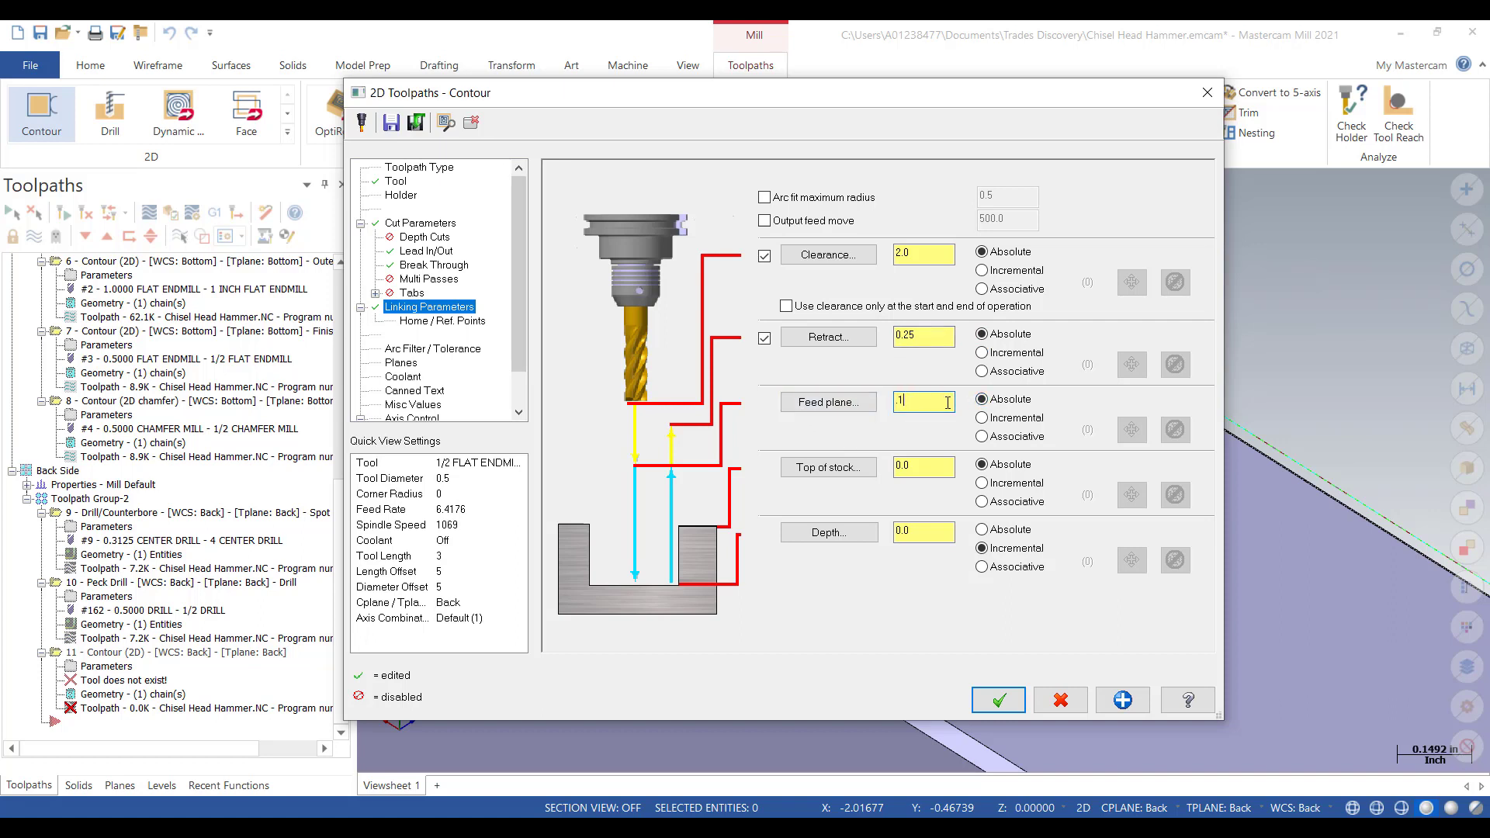
# - Set the slot contour's top of stock to 0.02 absolute
pyautogui.click(826, 468)
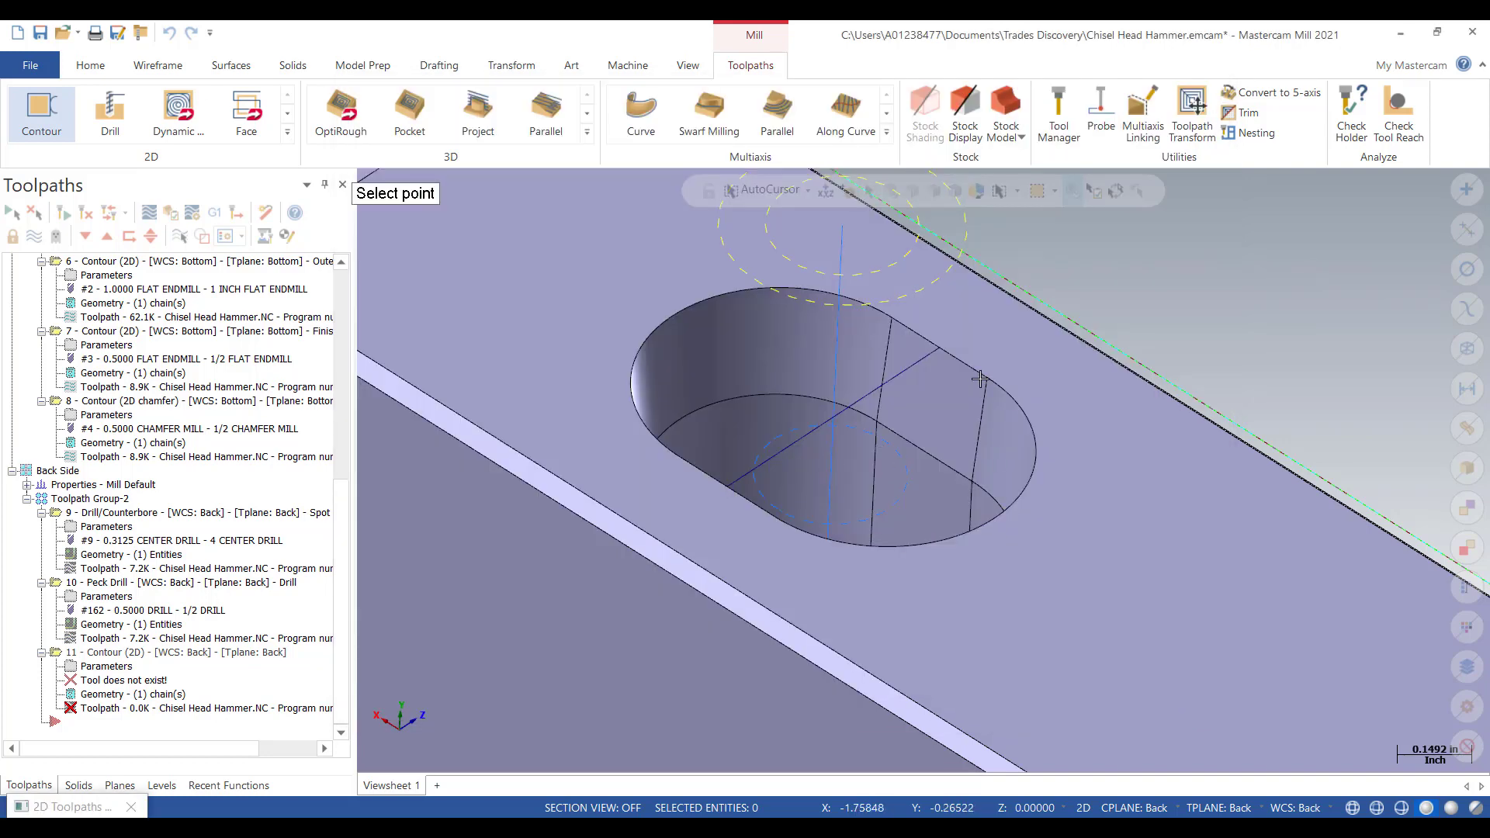
pyautogui.click(988, 379)
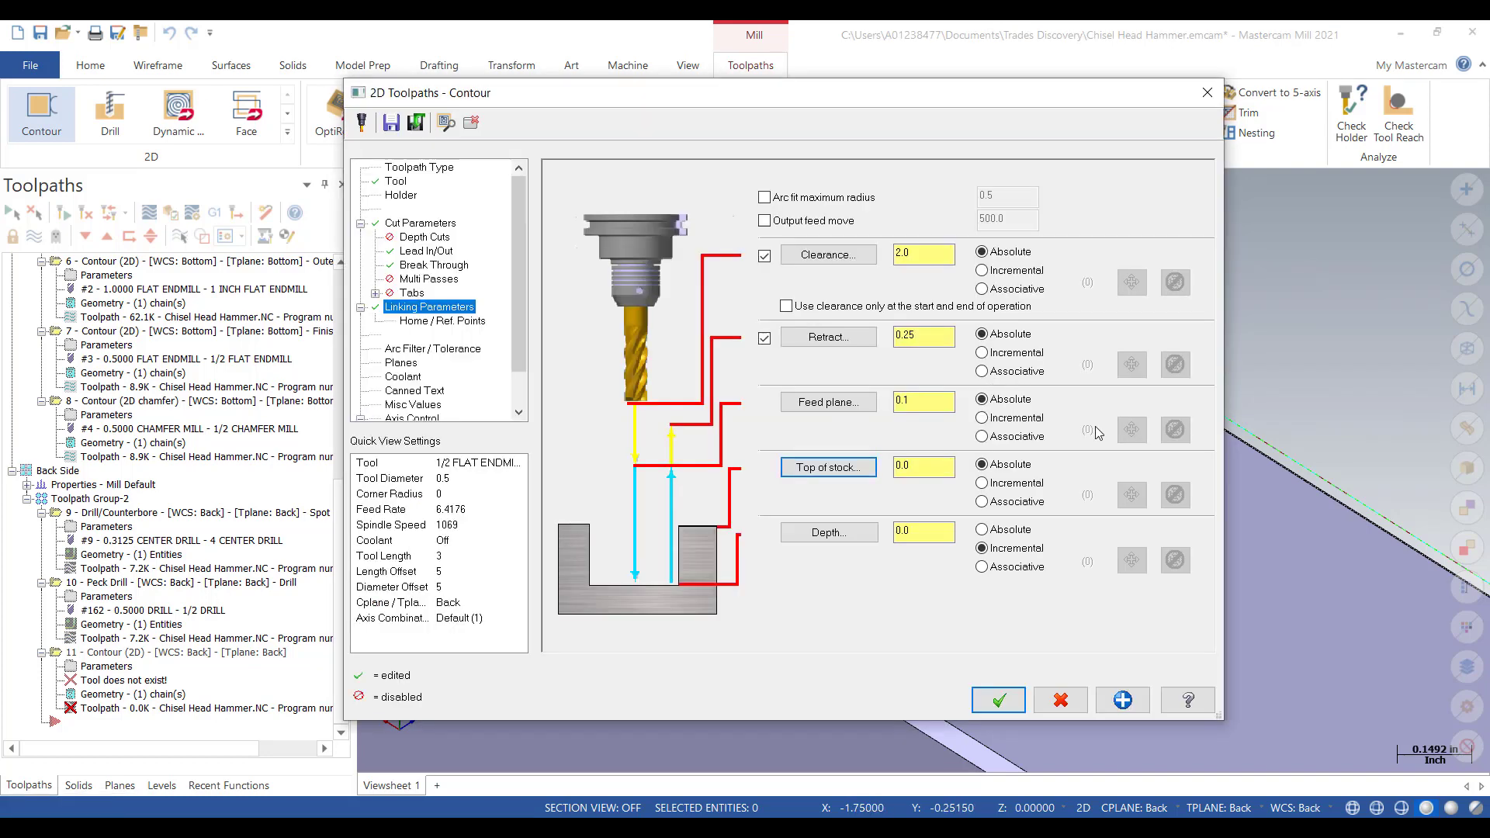
pyautogui.doubleClick(912, 463)
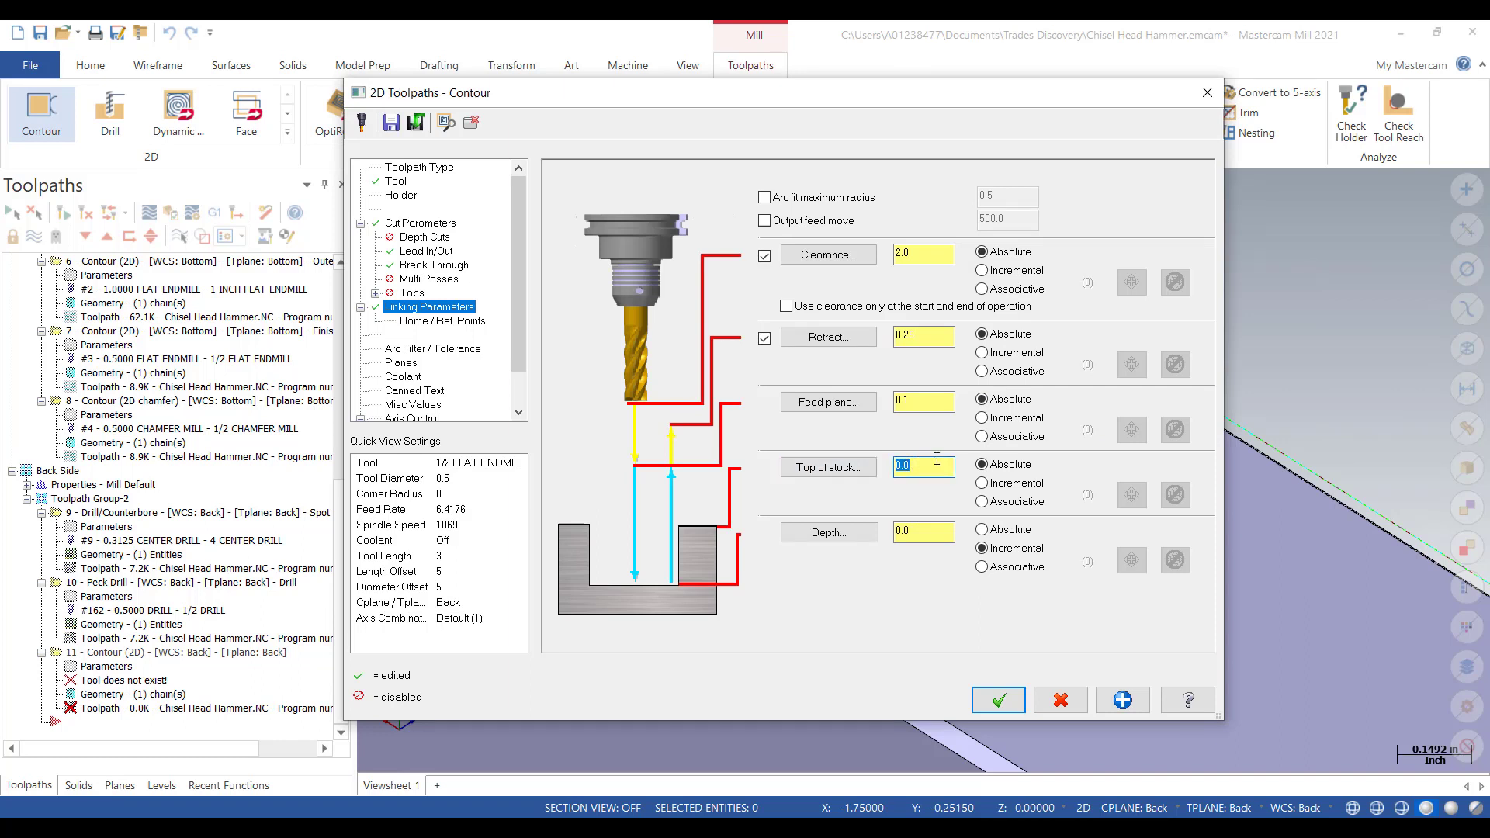
pyautogui.press('BackSpace')
# - Set the contour depth to -1.125 absolute from a point on the hammer's opposite face, and accept the toolpath parameters
pyautogui.click(828, 532)
pyautogui.scroll(-5, 888, 451)
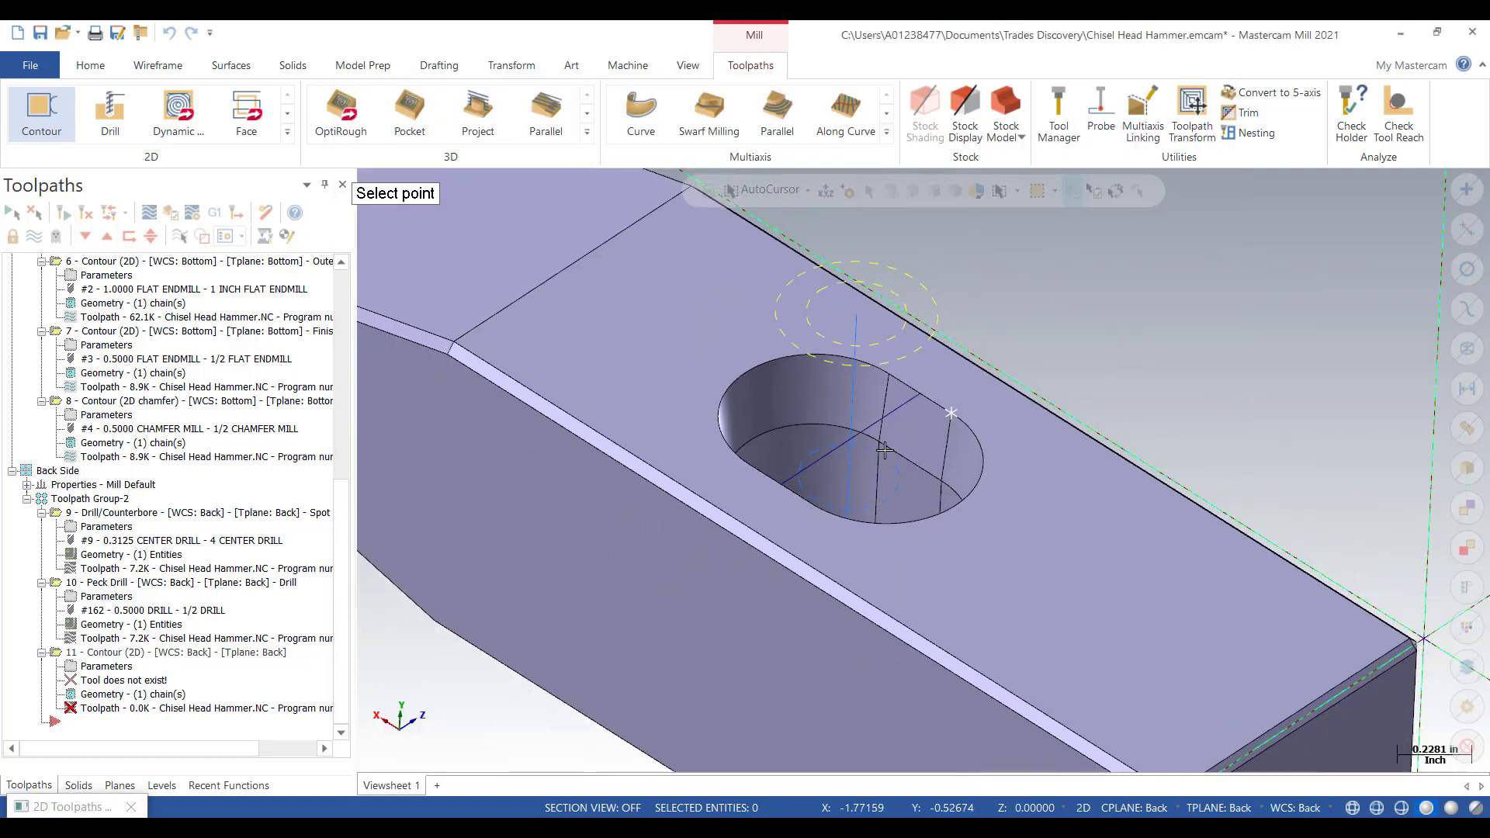
pyautogui.scroll(-3, 889, 452)
pyautogui.scroll(8, 1009, 656)
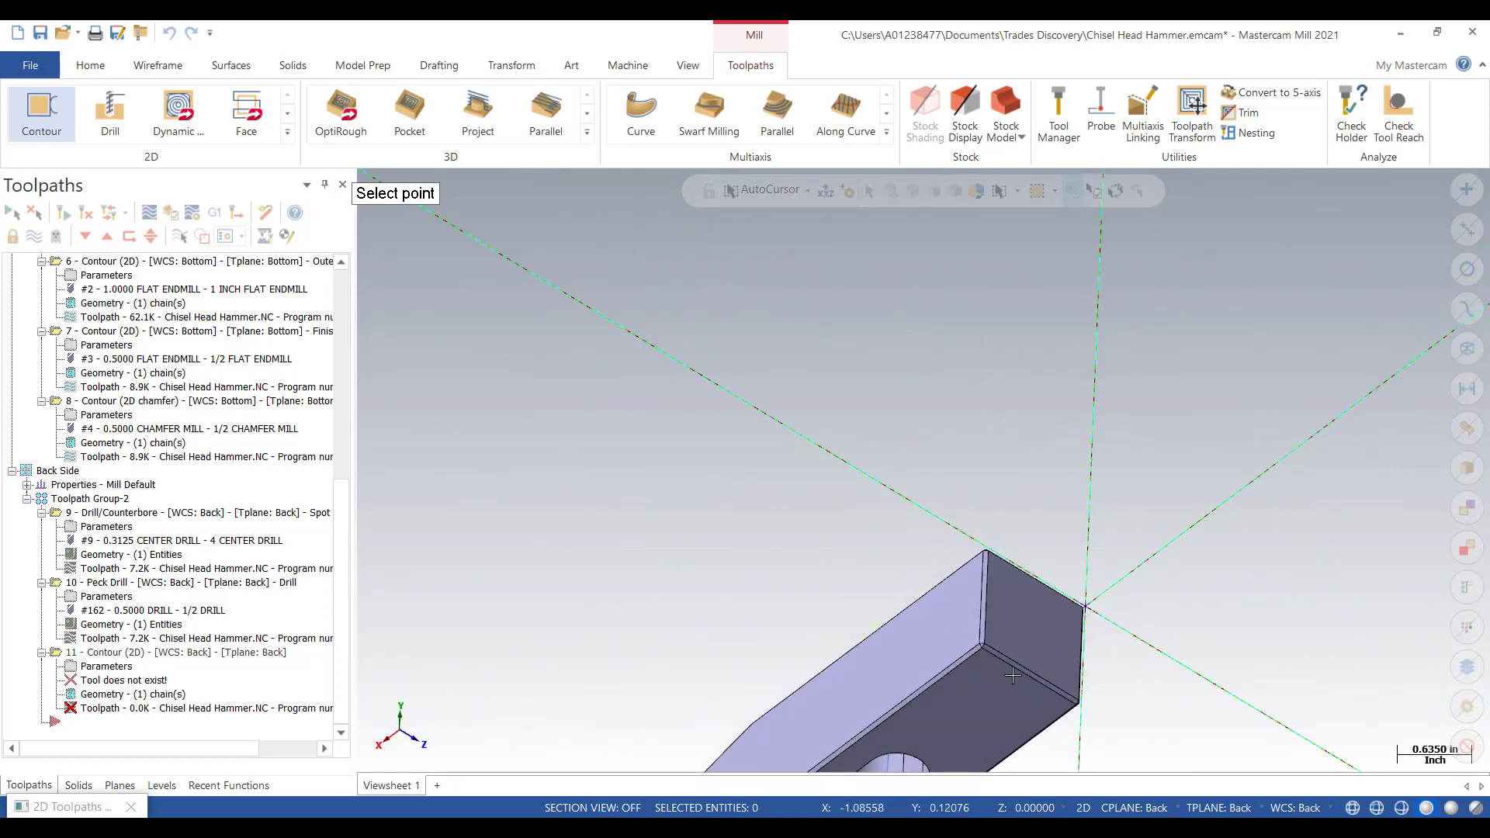
pyautogui.click(989, 654)
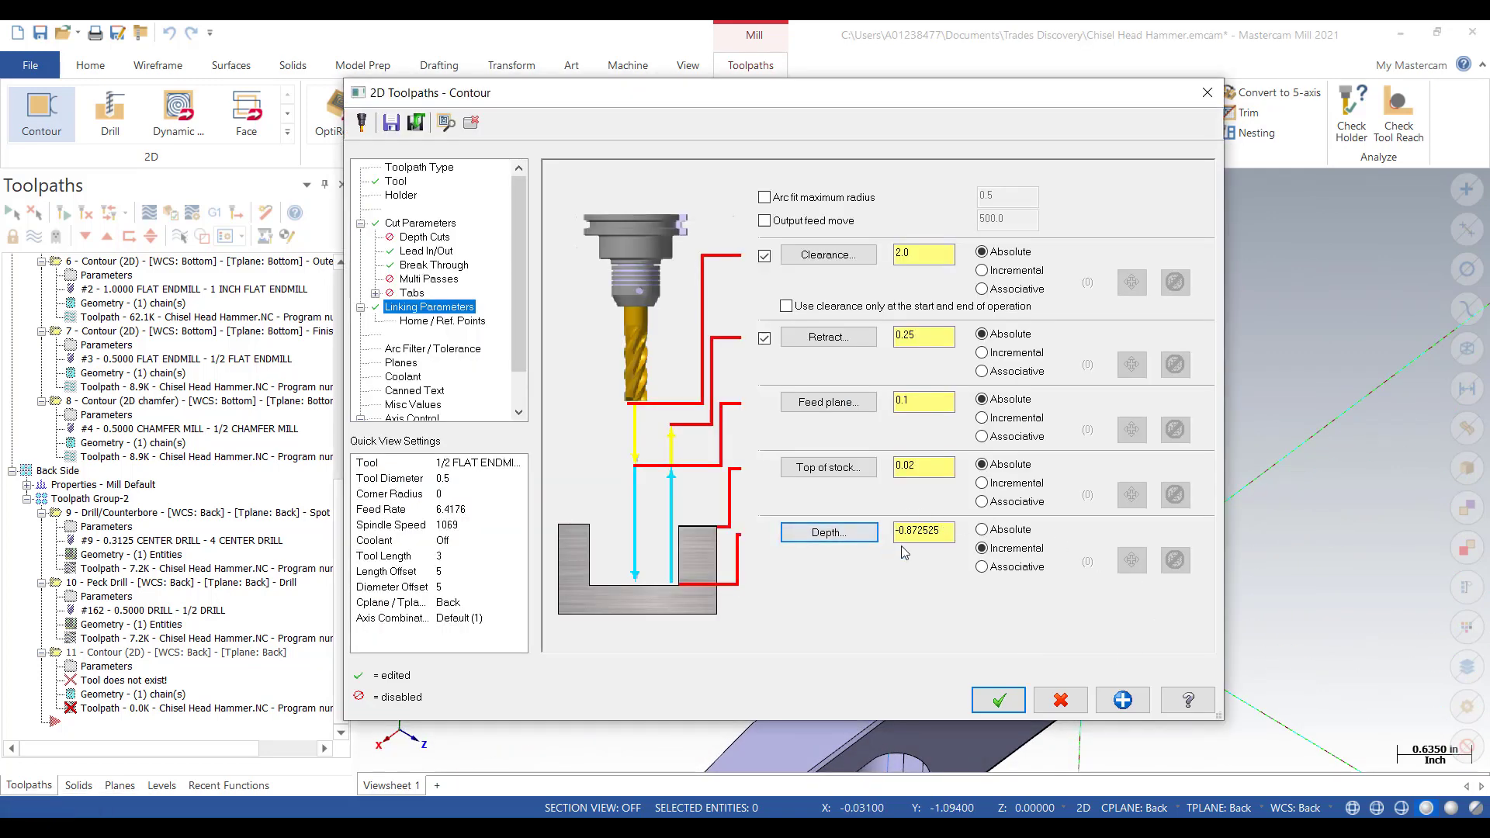
pyautogui.click(829, 534)
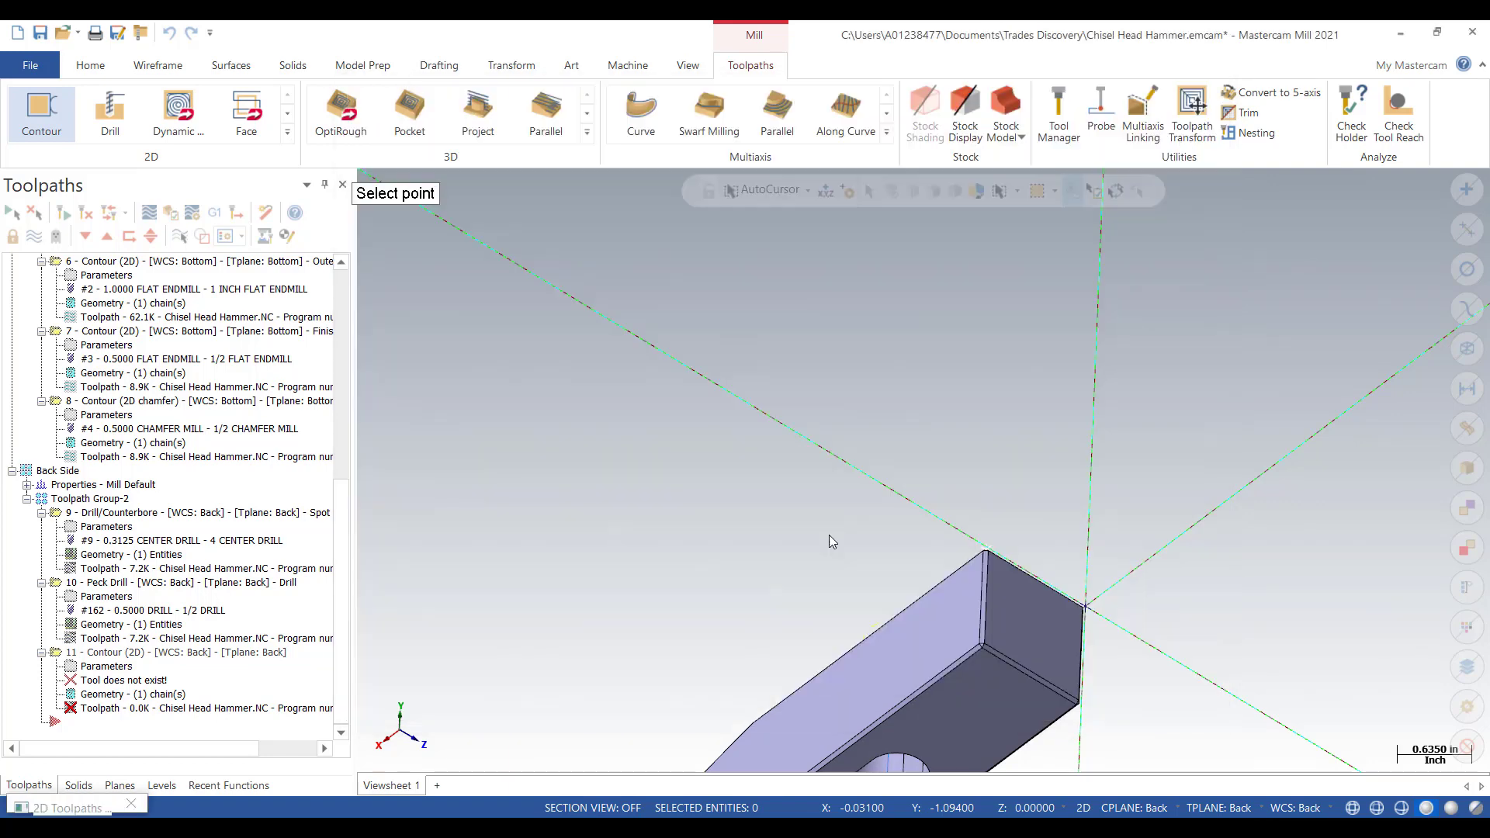
pyautogui.click(1028, 681)
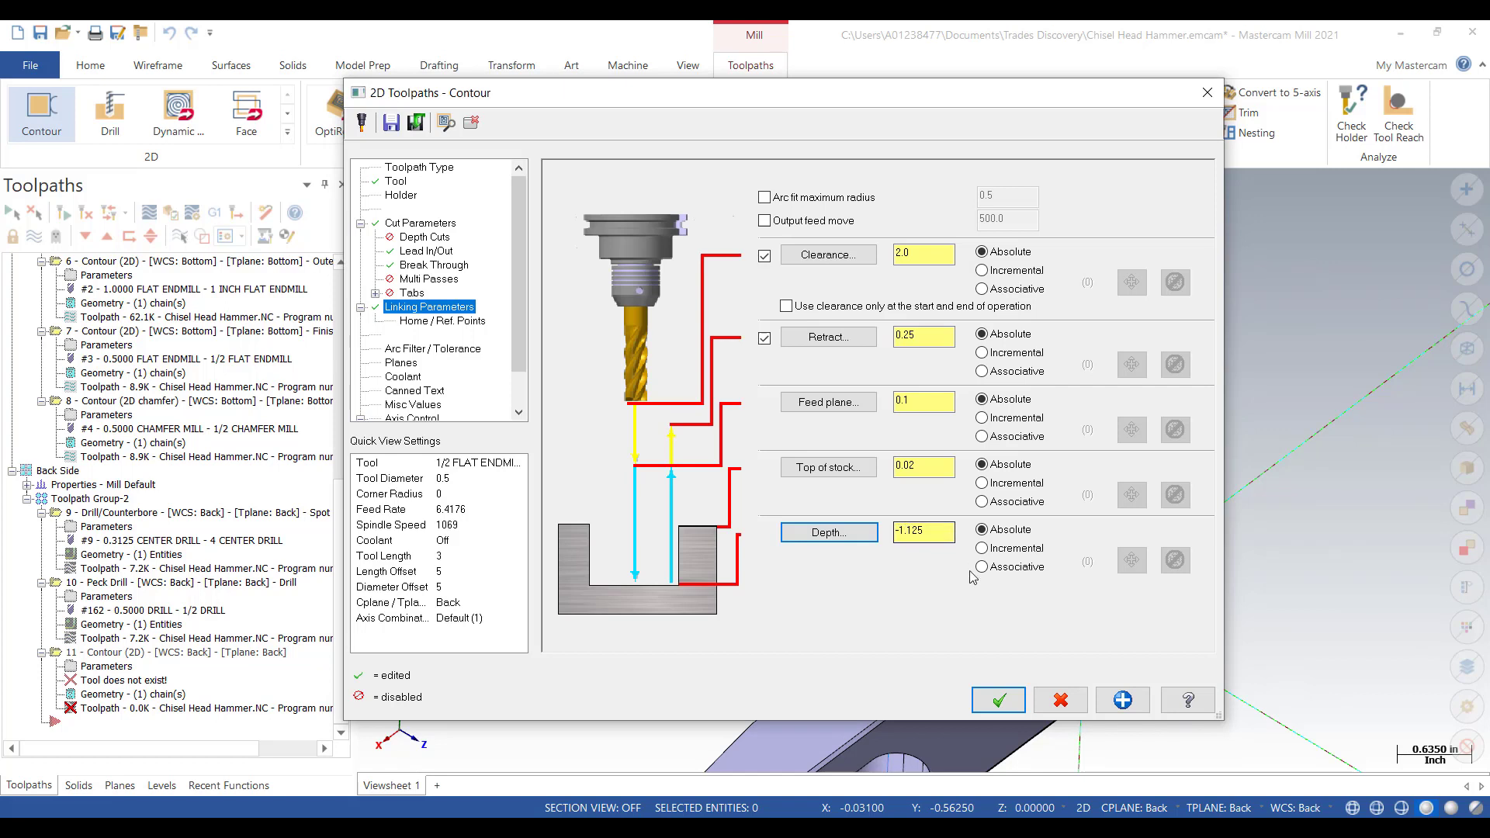
pyautogui.click(992, 709)
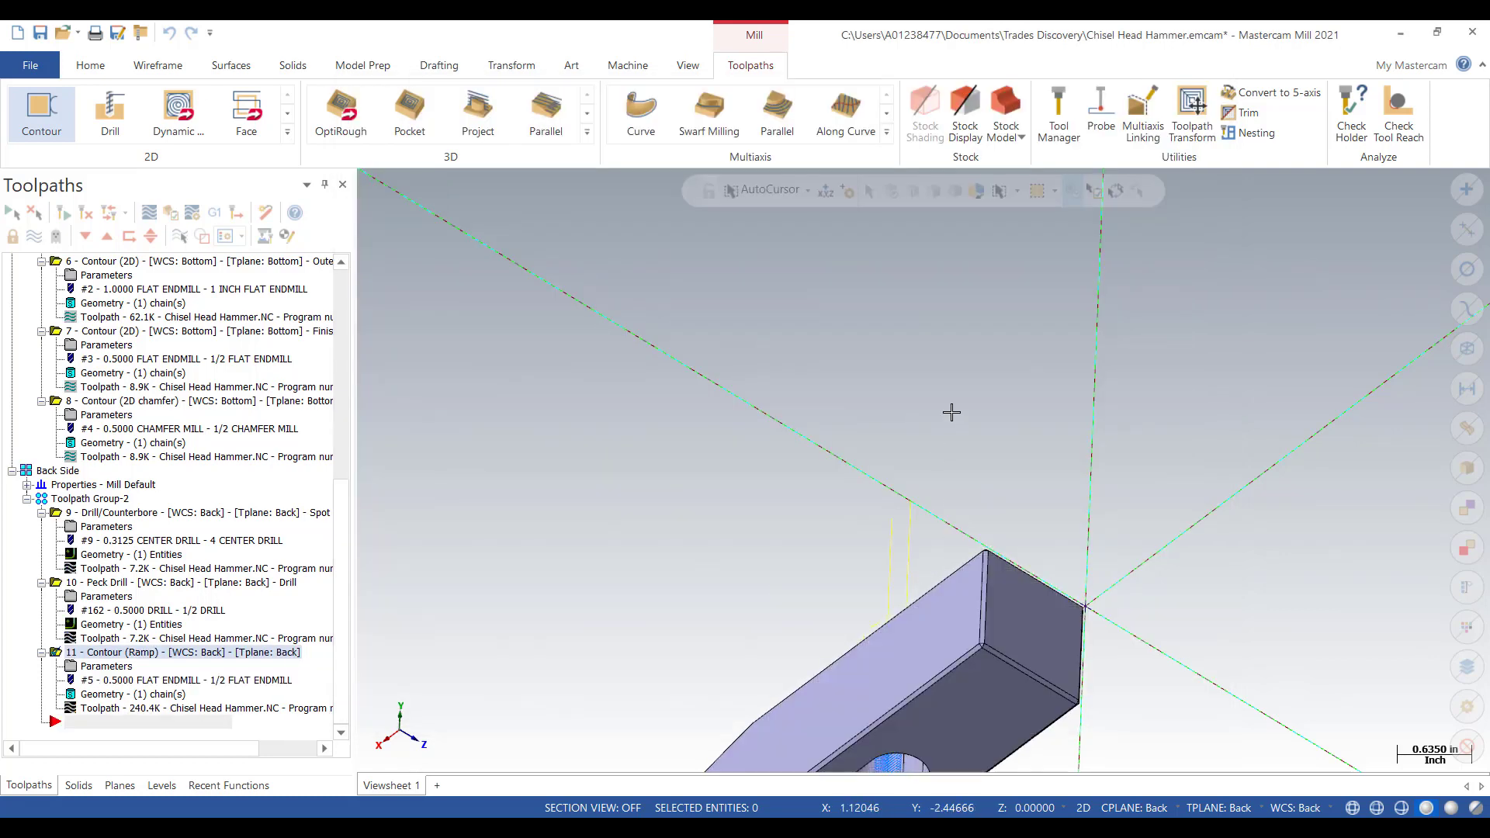
# - Set the ramp contour's break through amount to 0.03 and regenerate the toolpath
pyautogui.moveTo(924, 470)
pyautogui.mouseDown(button='middle')
pyautogui.moveTo(1021, 641)
pyautogui.moveTo(1014, 567)
pyautogui.moveTo(975, 562)
pyautogui.moveTo(1007, 569)
pyautogui.mouseUp(button='middle')
pyautogui.scroll(-5, 940, 467)
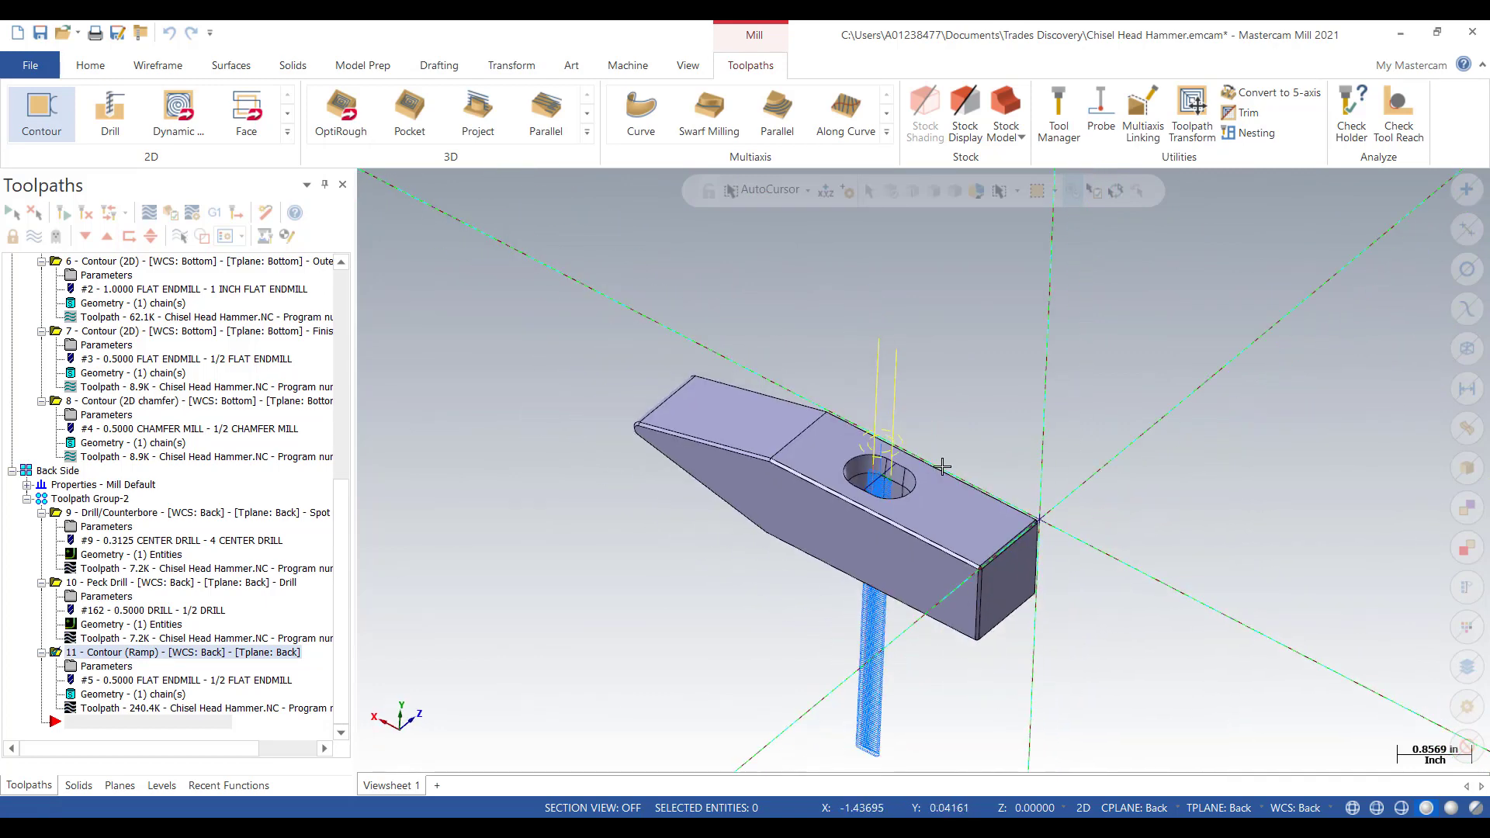
pyautogui.scroll(3, 1071, 647)
pyautogui.scroll(-2, 1012, 644)
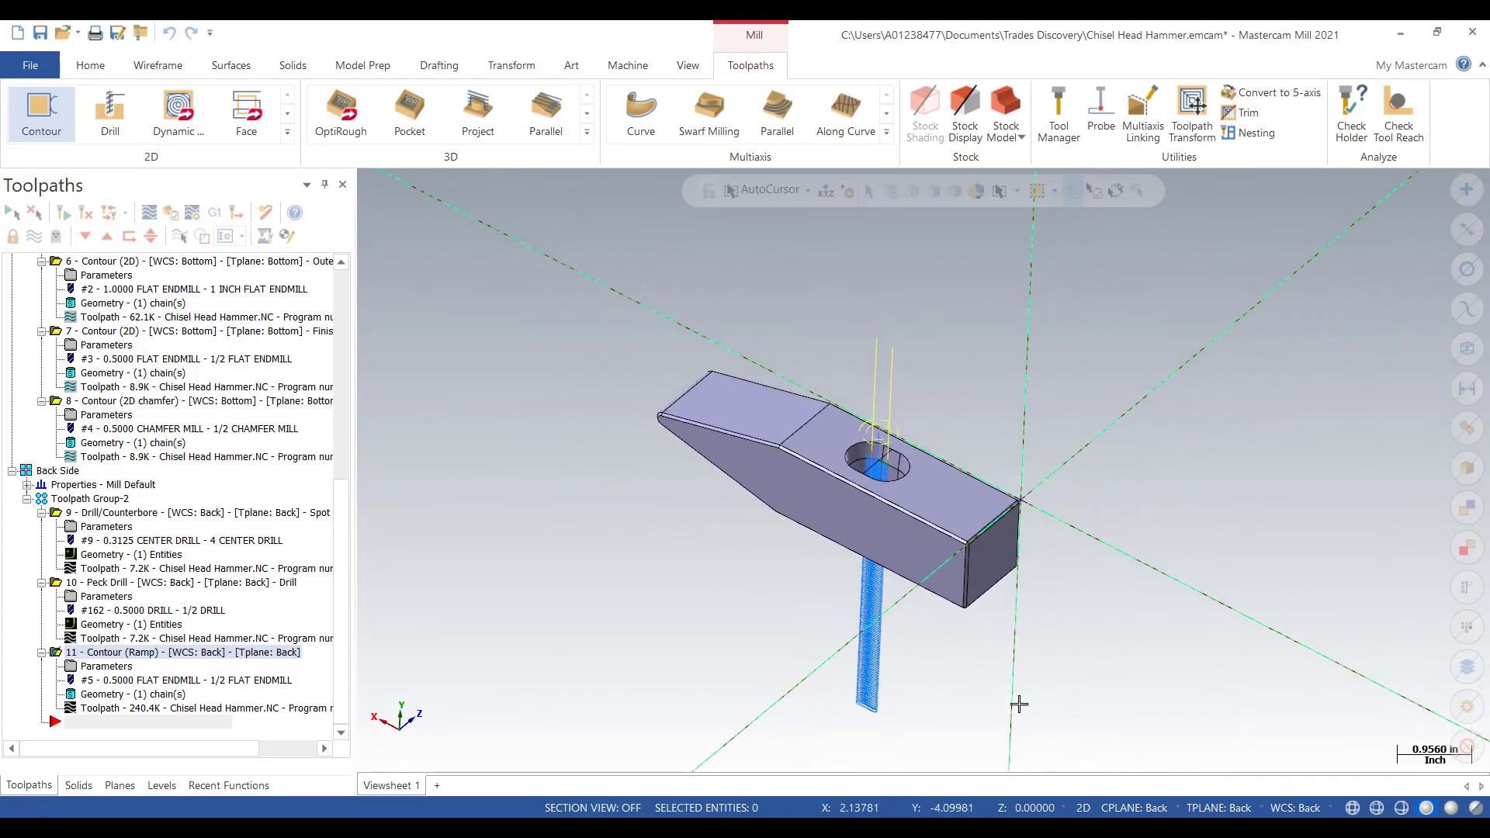
pyautogui.scroll(2, 1060, 622)
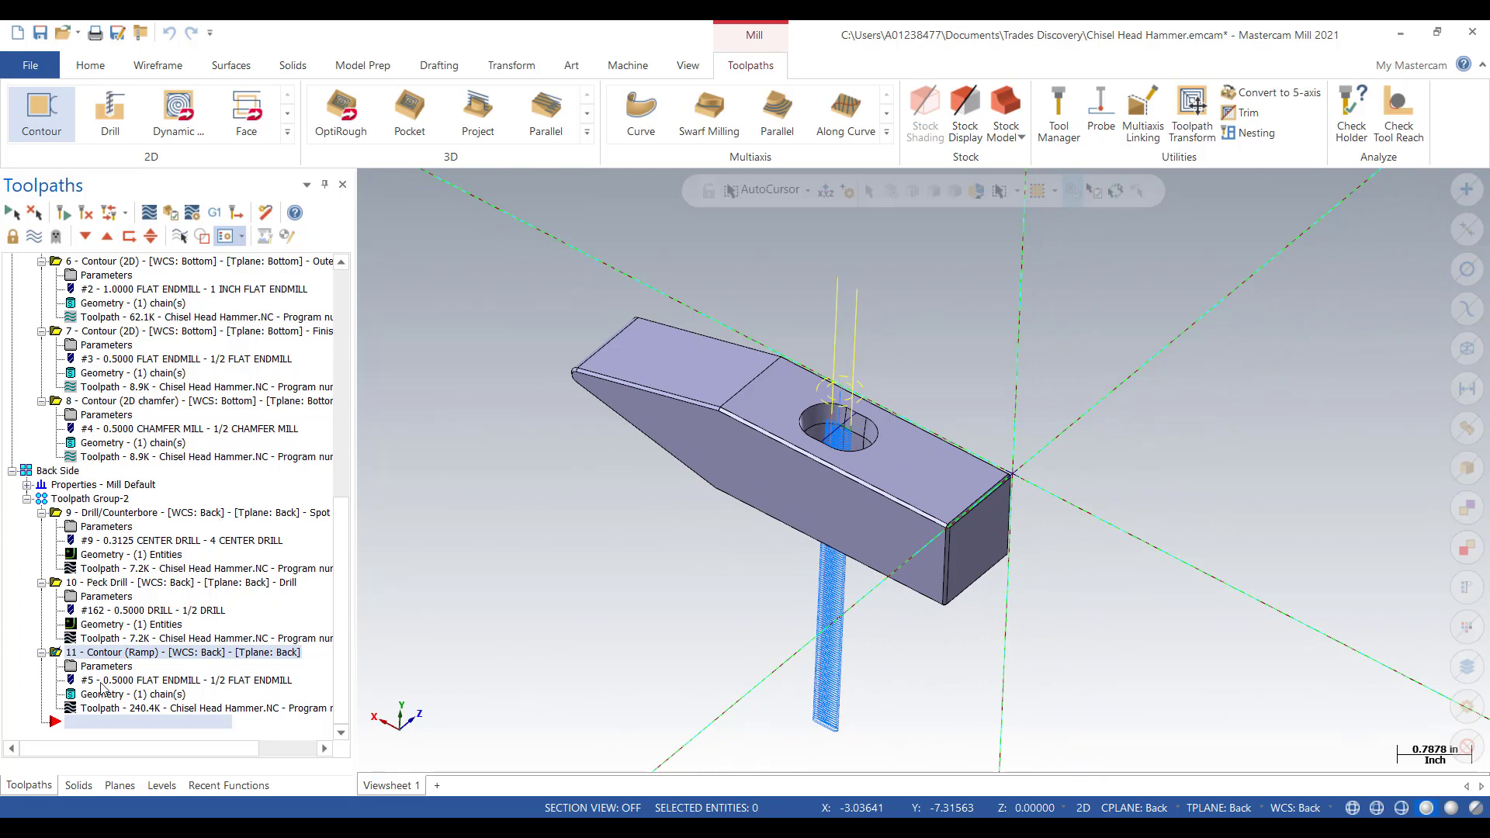
pyautogui.scroll(-1, 91, 675)
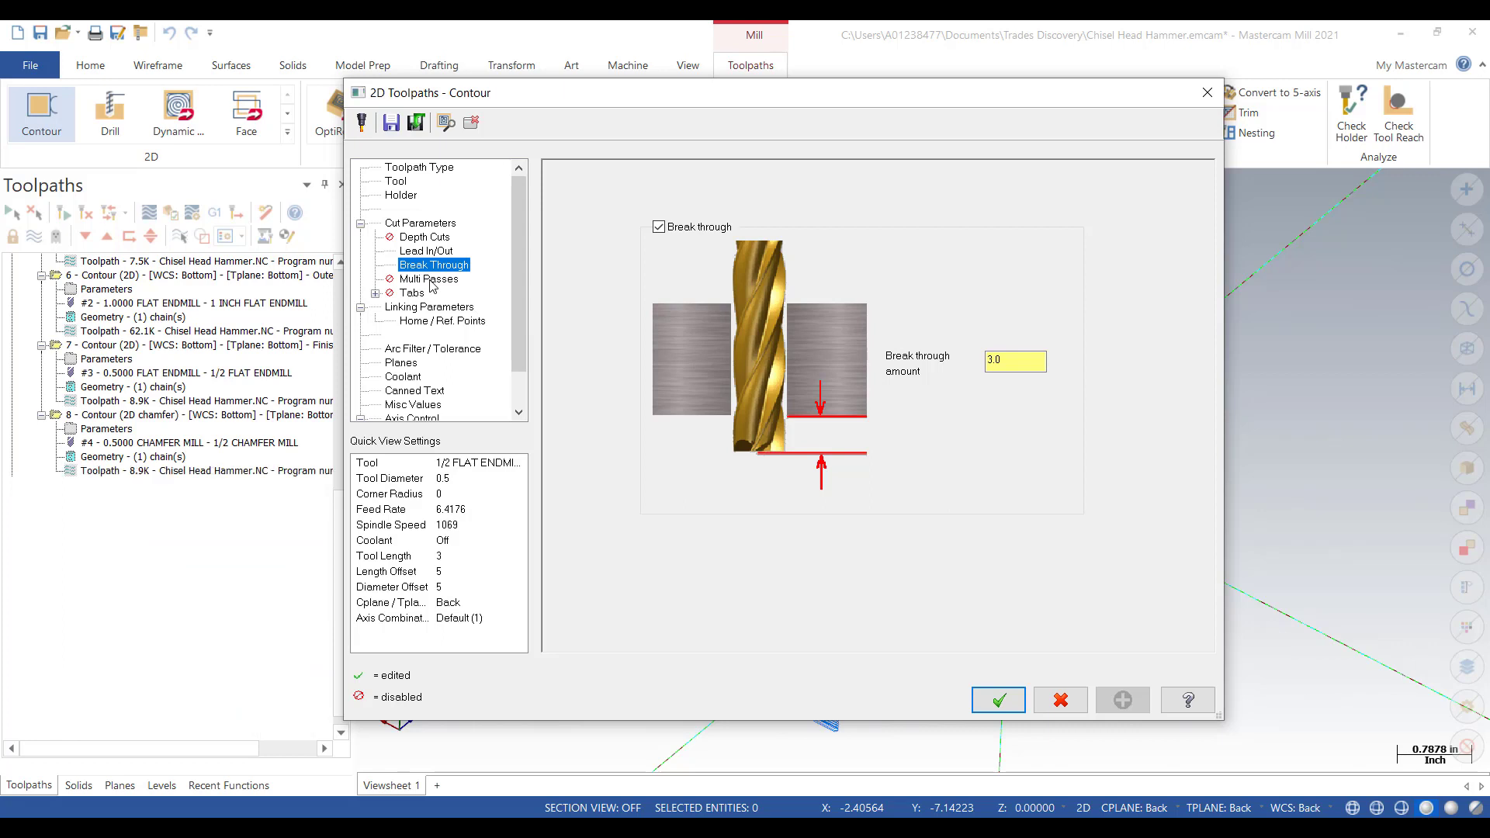
pyautogui.doubleClick(1020, 363)
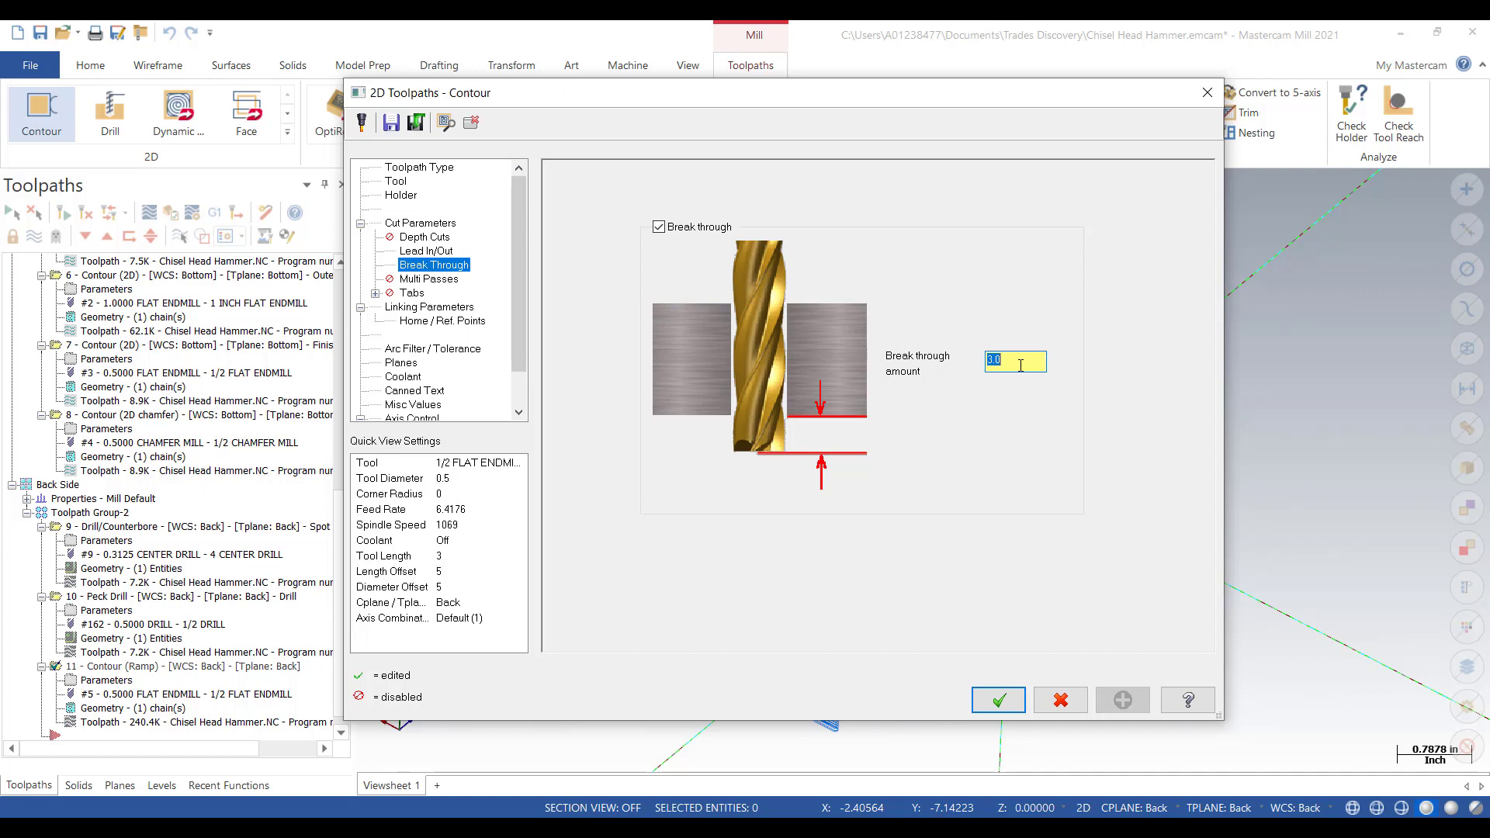
pyautogui.press('BackSpace')
pyautogui.write('.03')
pyautogui.click(998, 702)
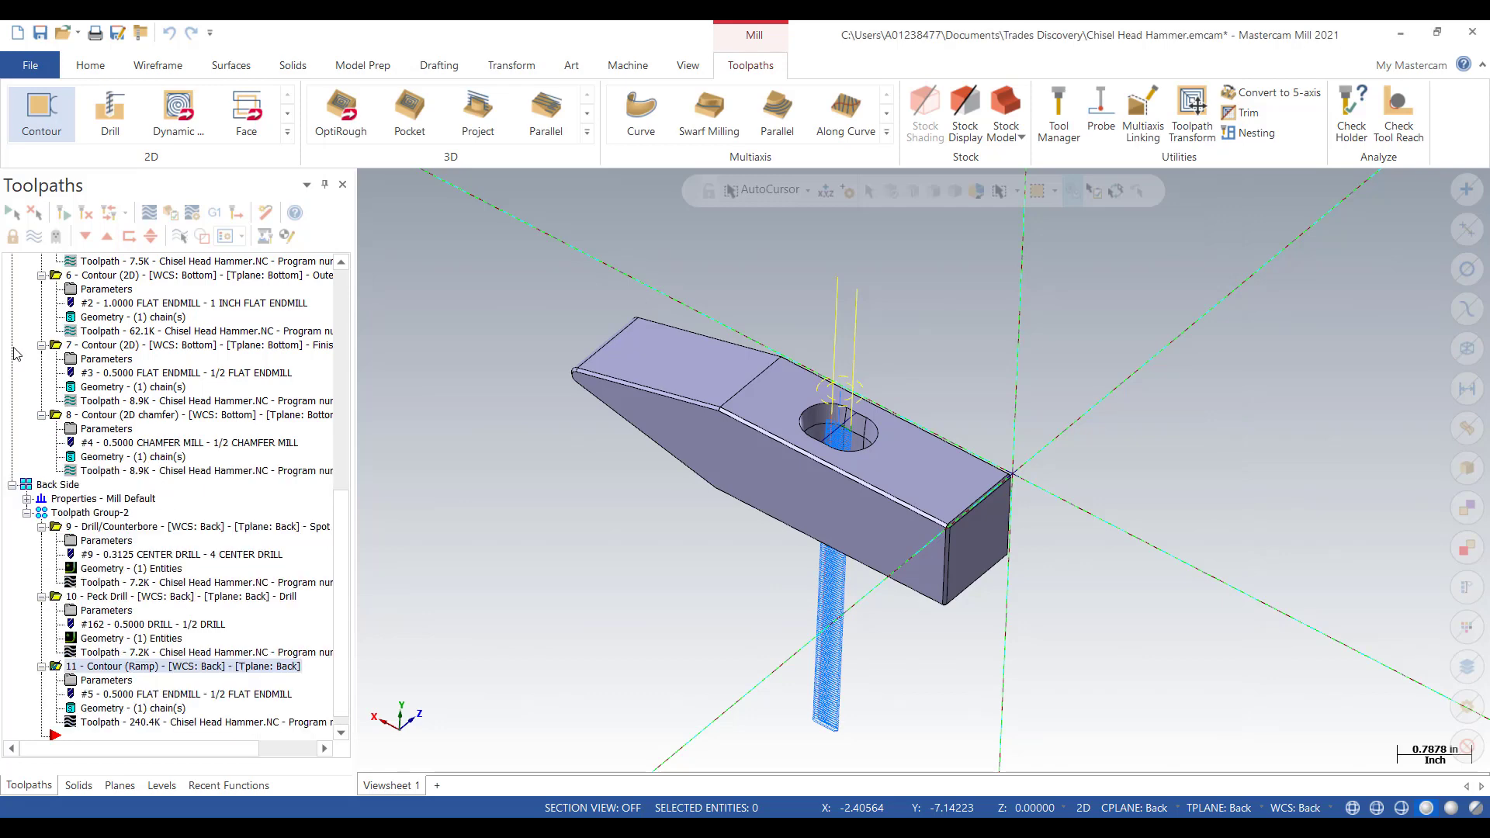
pyautogui.hotkey('alt', 't')
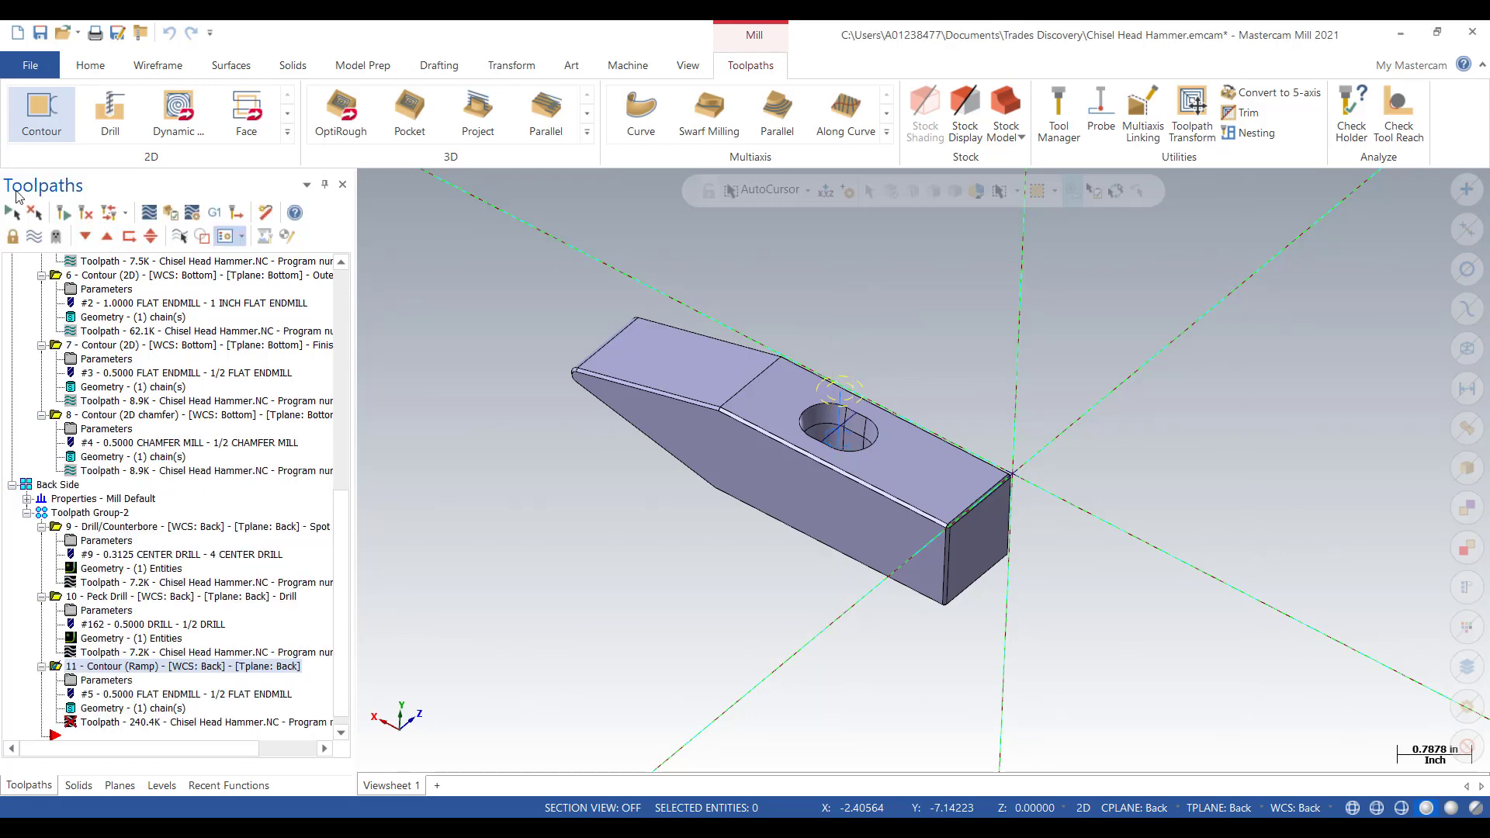
pyautogui.click(65, 213)
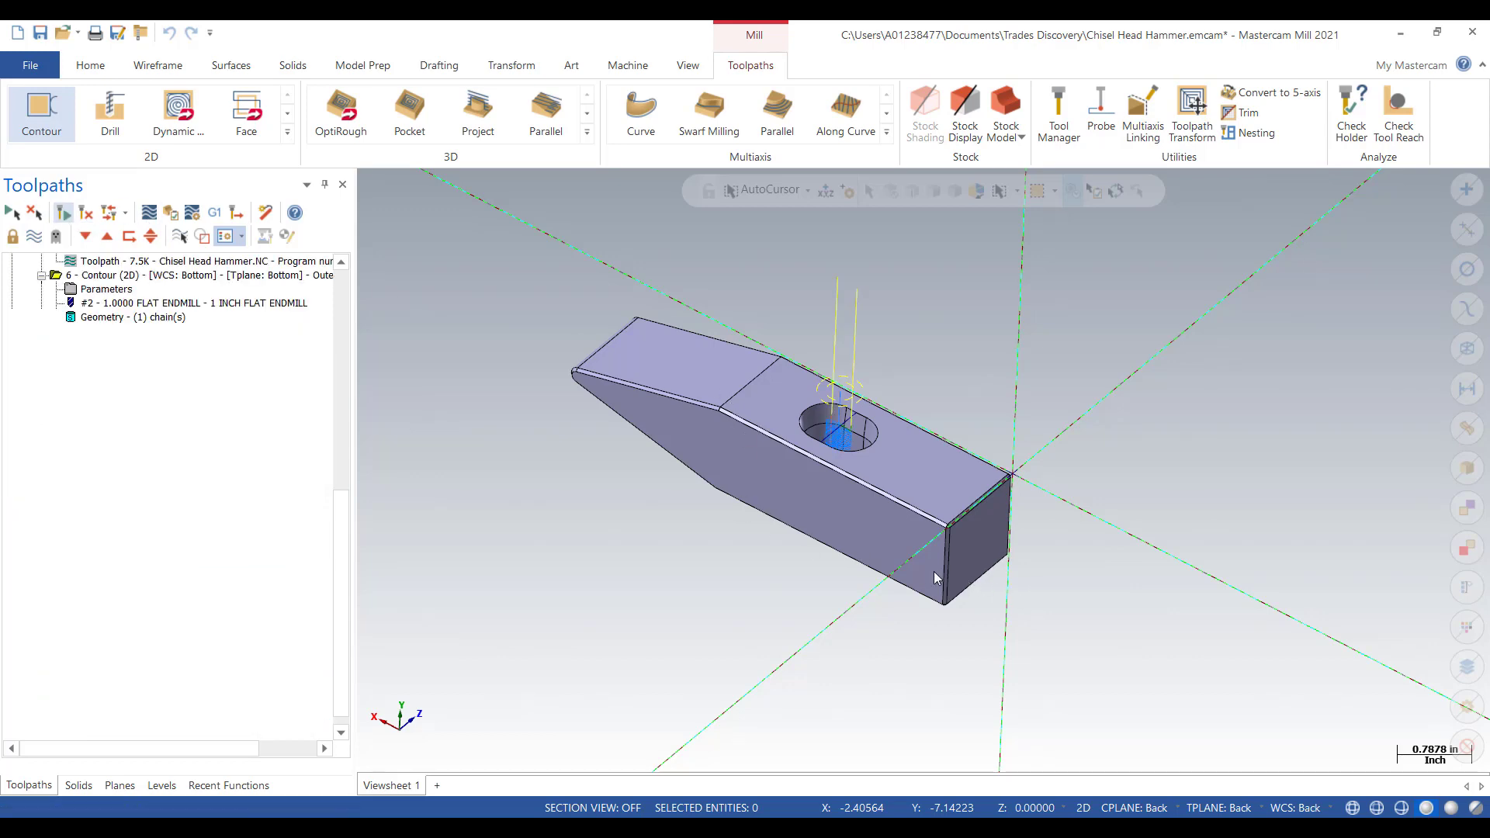
# - Examine the regenerated ramp contour around the handle slot and backplot its tool motion
pyautogui.moveTo(988, 456); pyautogui.dragTo(883, 293, button='middle')
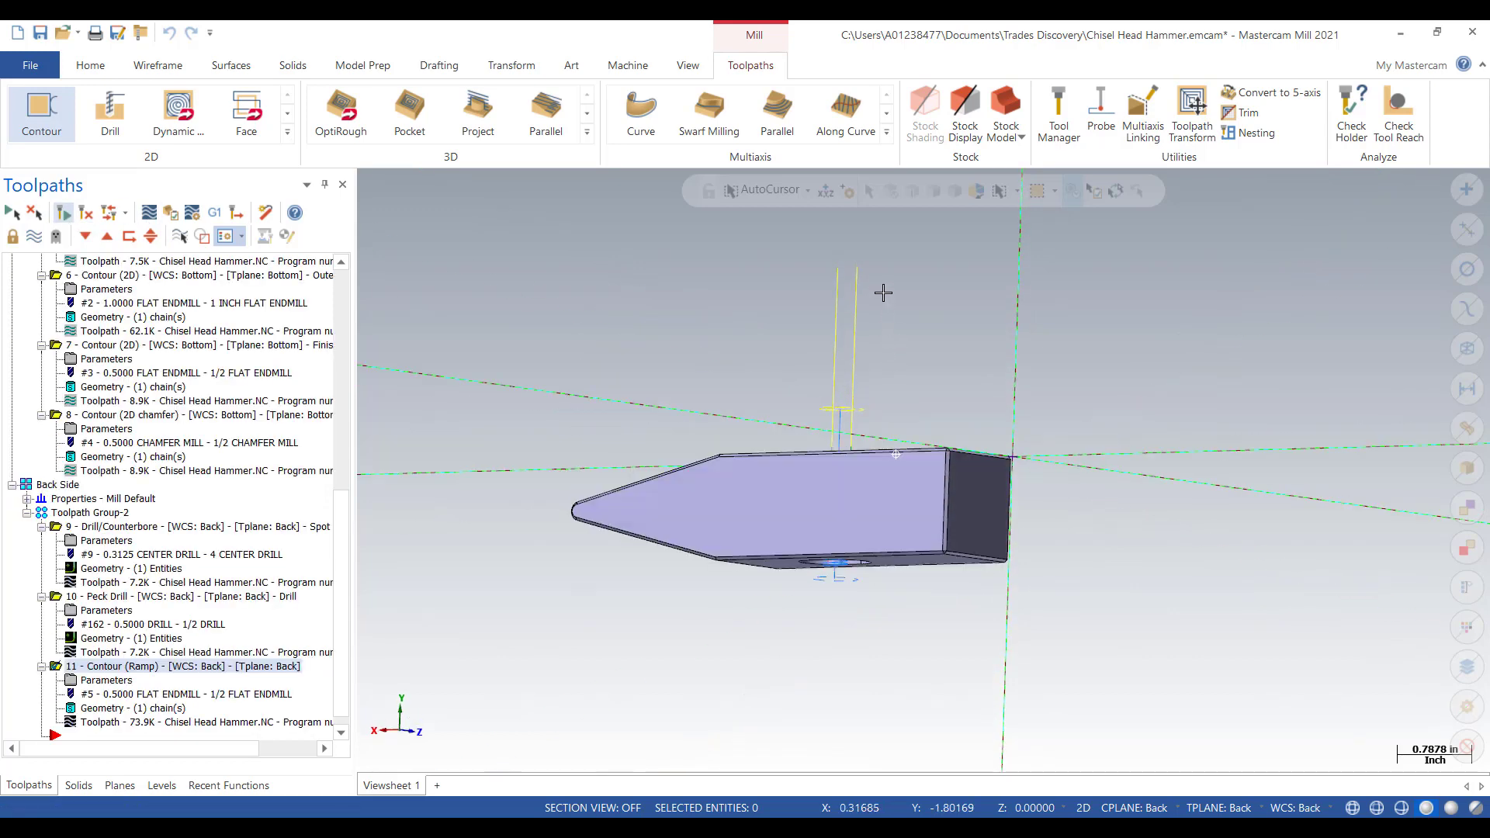
pyautogui.hotkey('alt', 'Down')
pyautogui.hotkey('alt', 'Down')
pyautogui.hotkey('alt', 'Left')
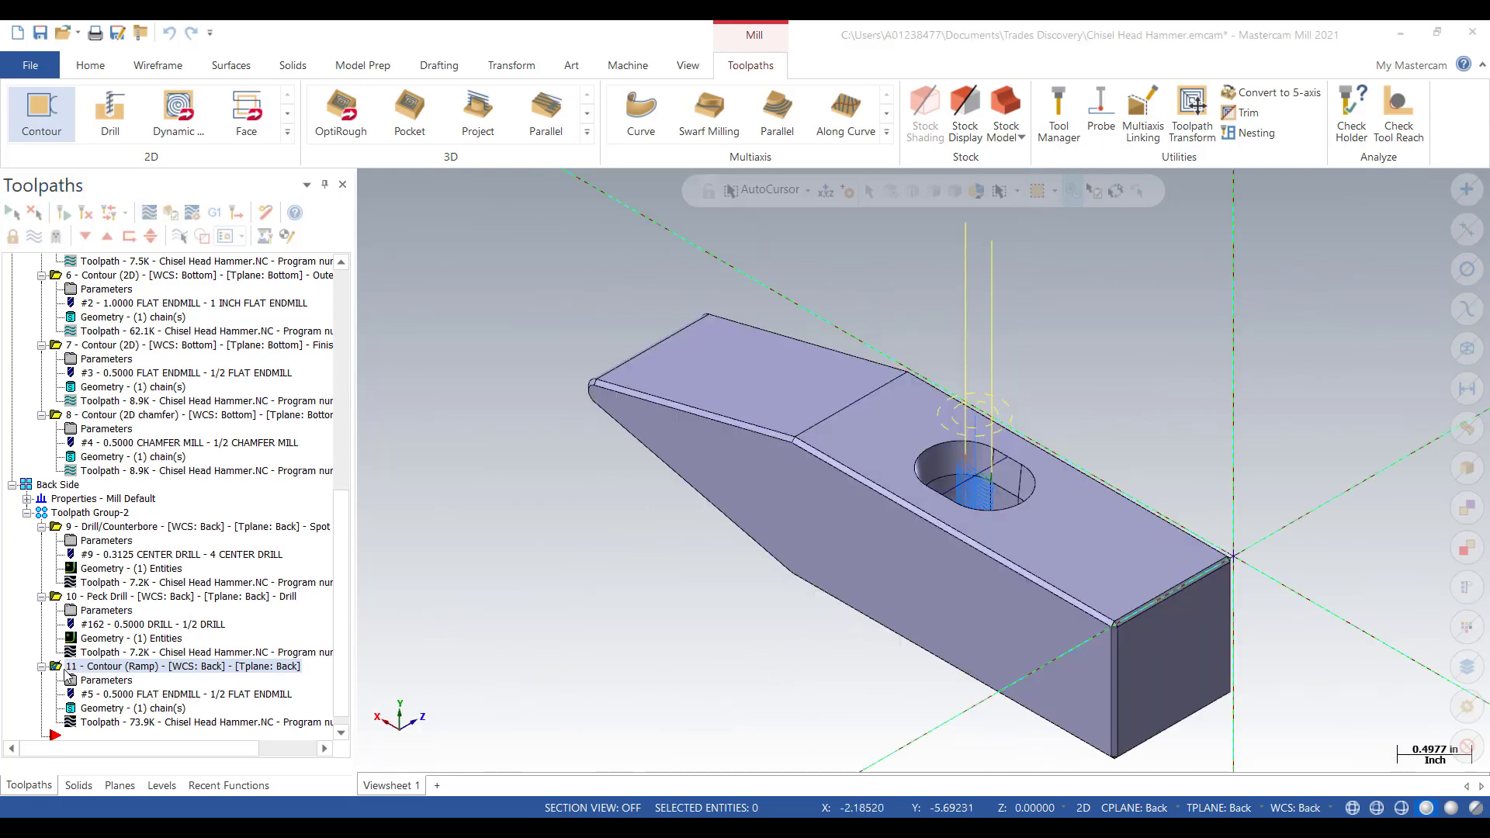
pyautogui.click(150, 214)
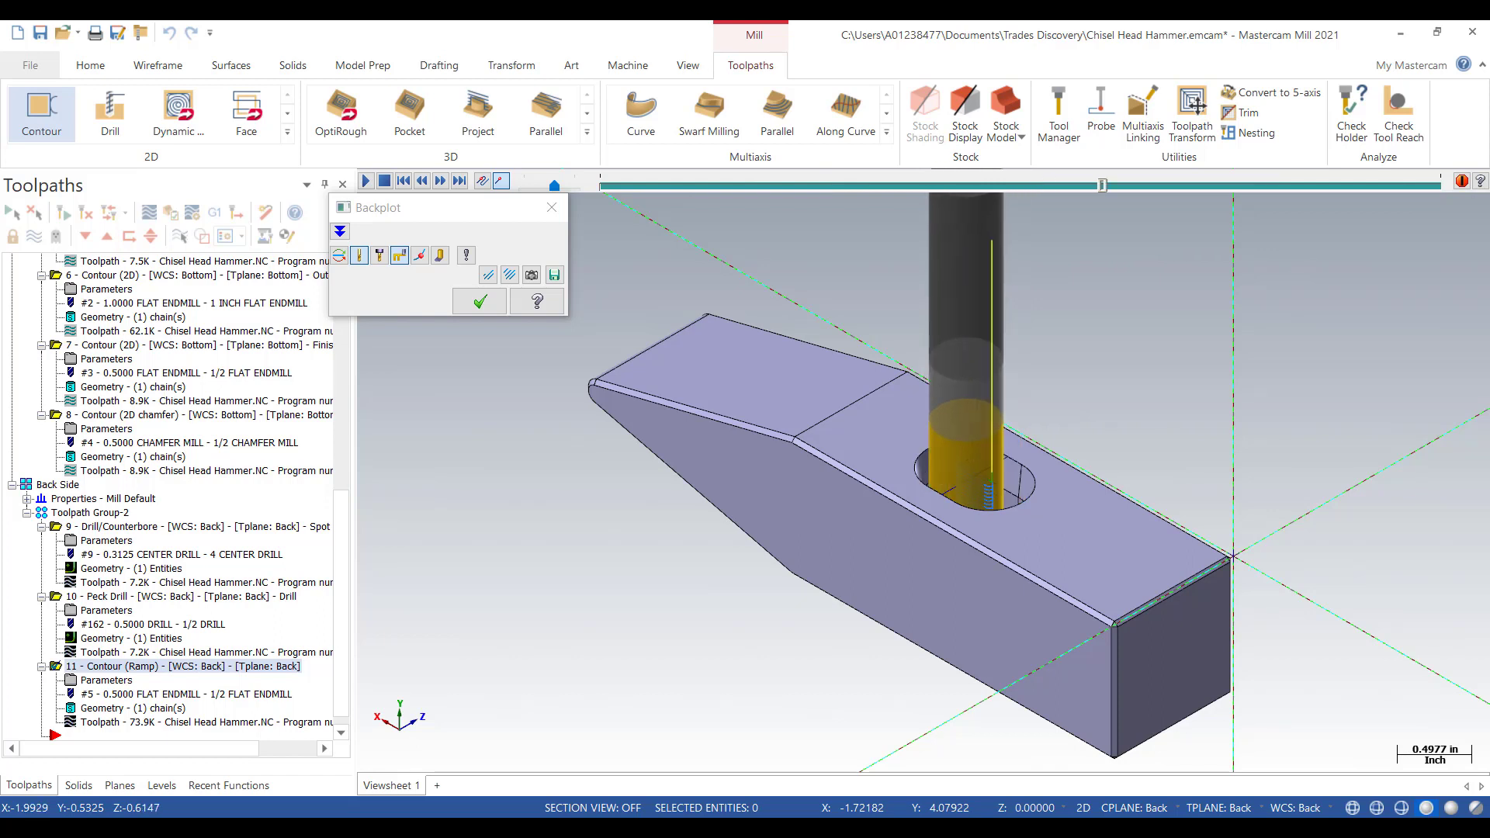
pyautogui.press('Escape')
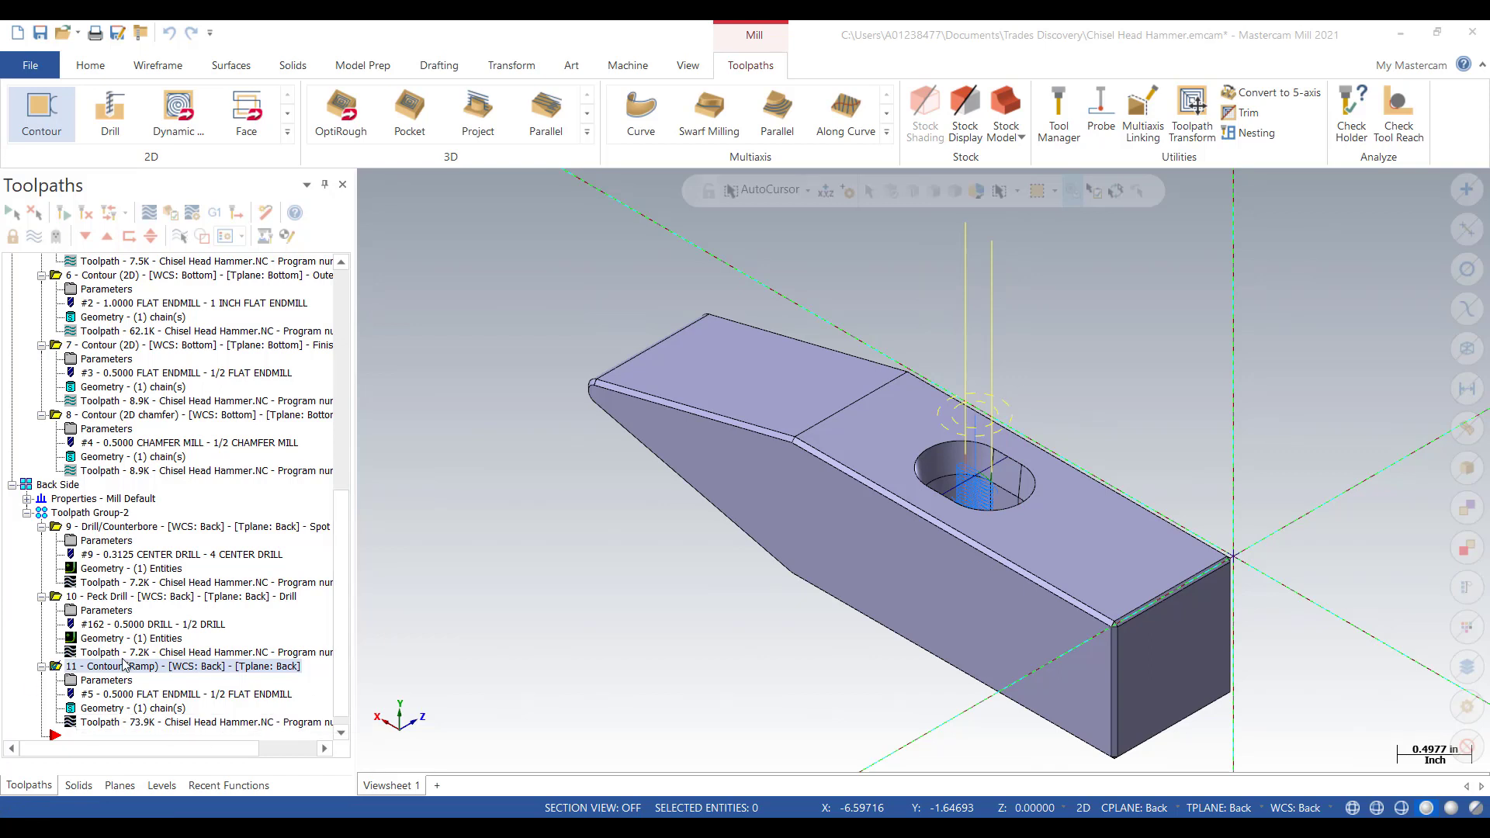
# - Select Back Side operations 9 through 11 and hide their toolpath display
pyautogui.click(56, 527)
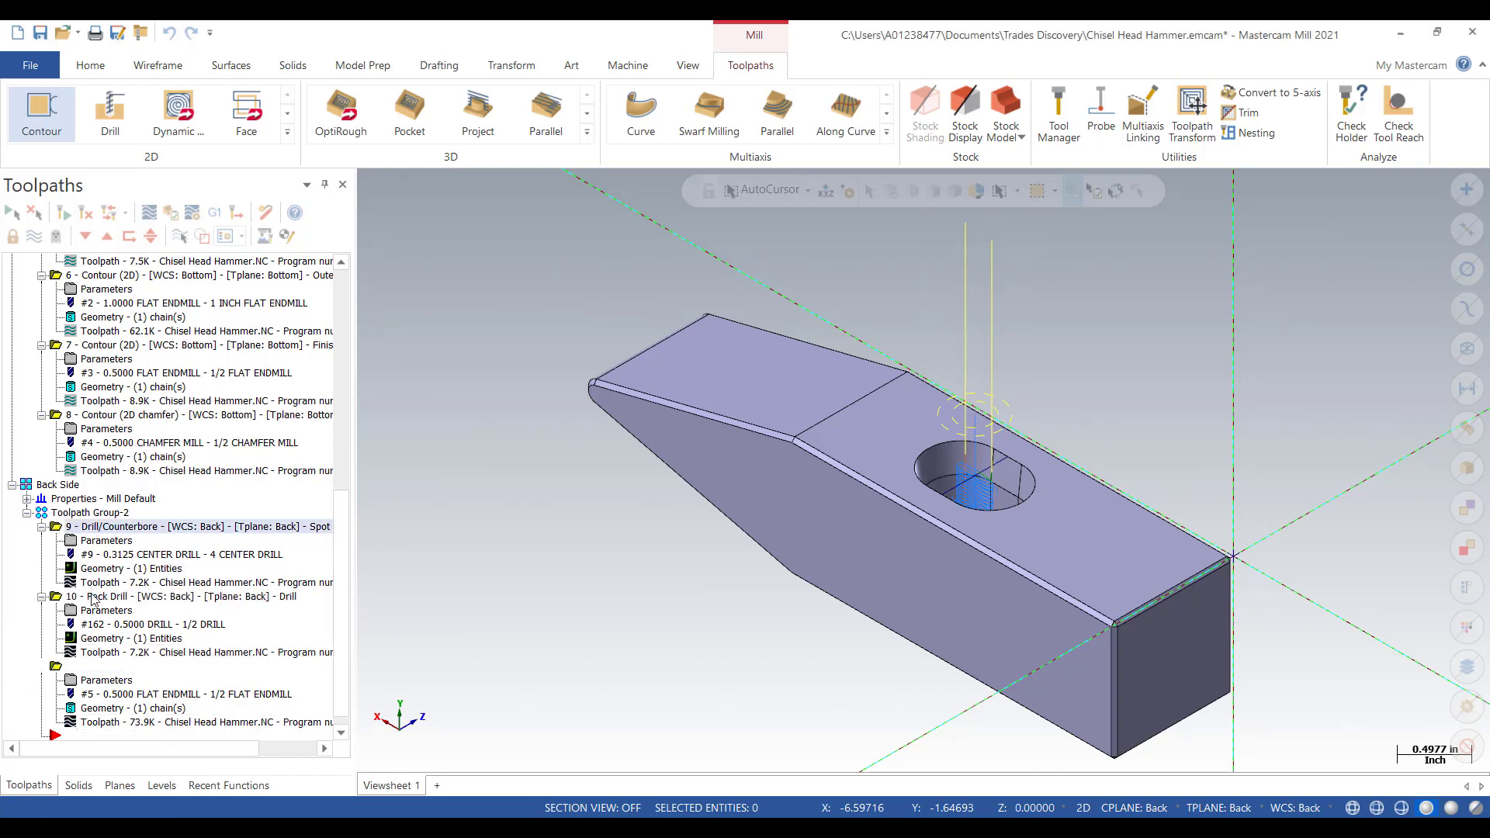
pyautogui.keyDown('shift'); pyautogui.click(58, 667); pyautogui.keyUp('shift')
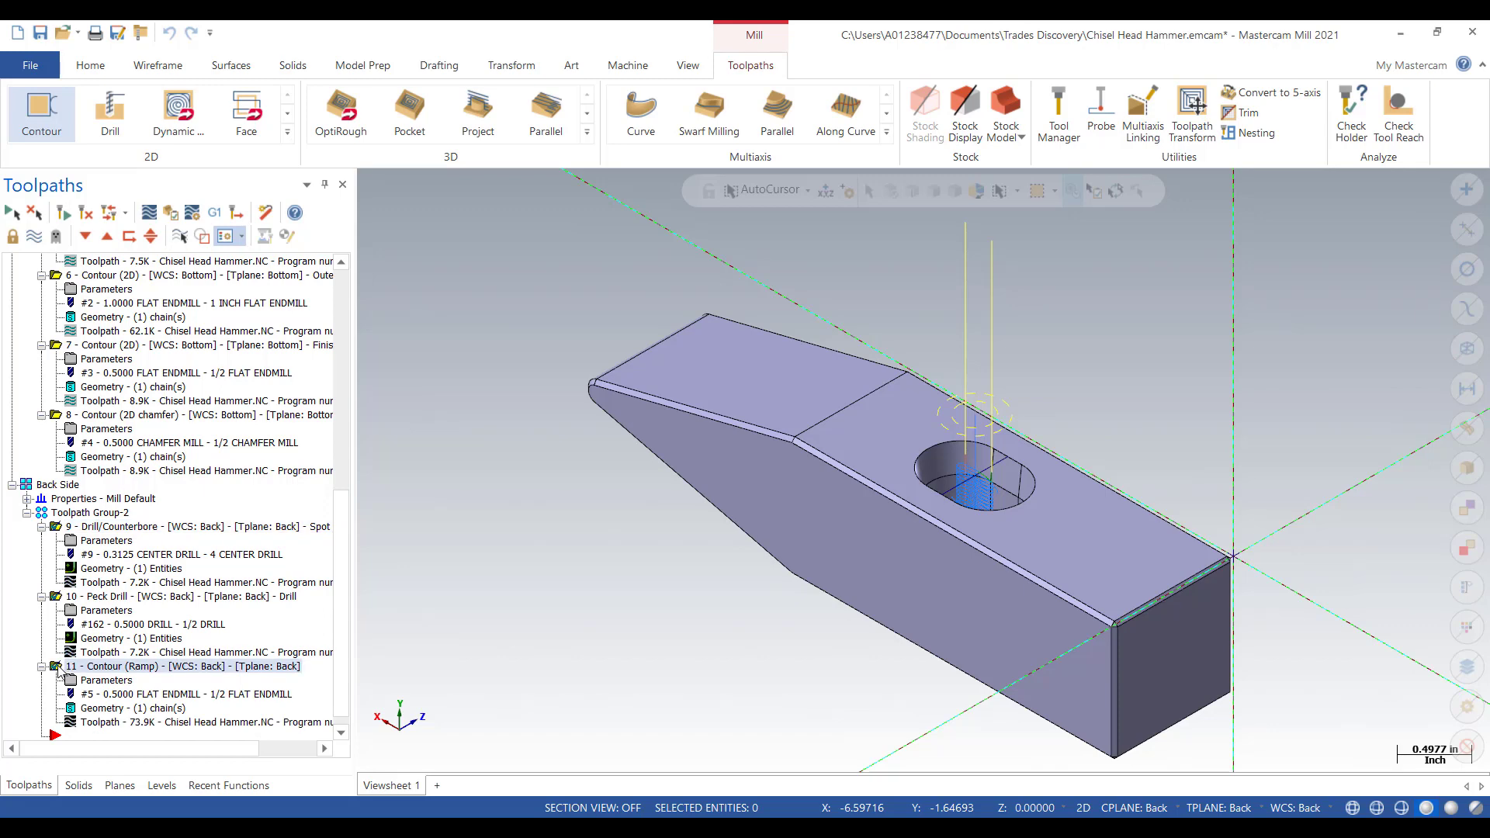
pyautogui.click(38, 235)
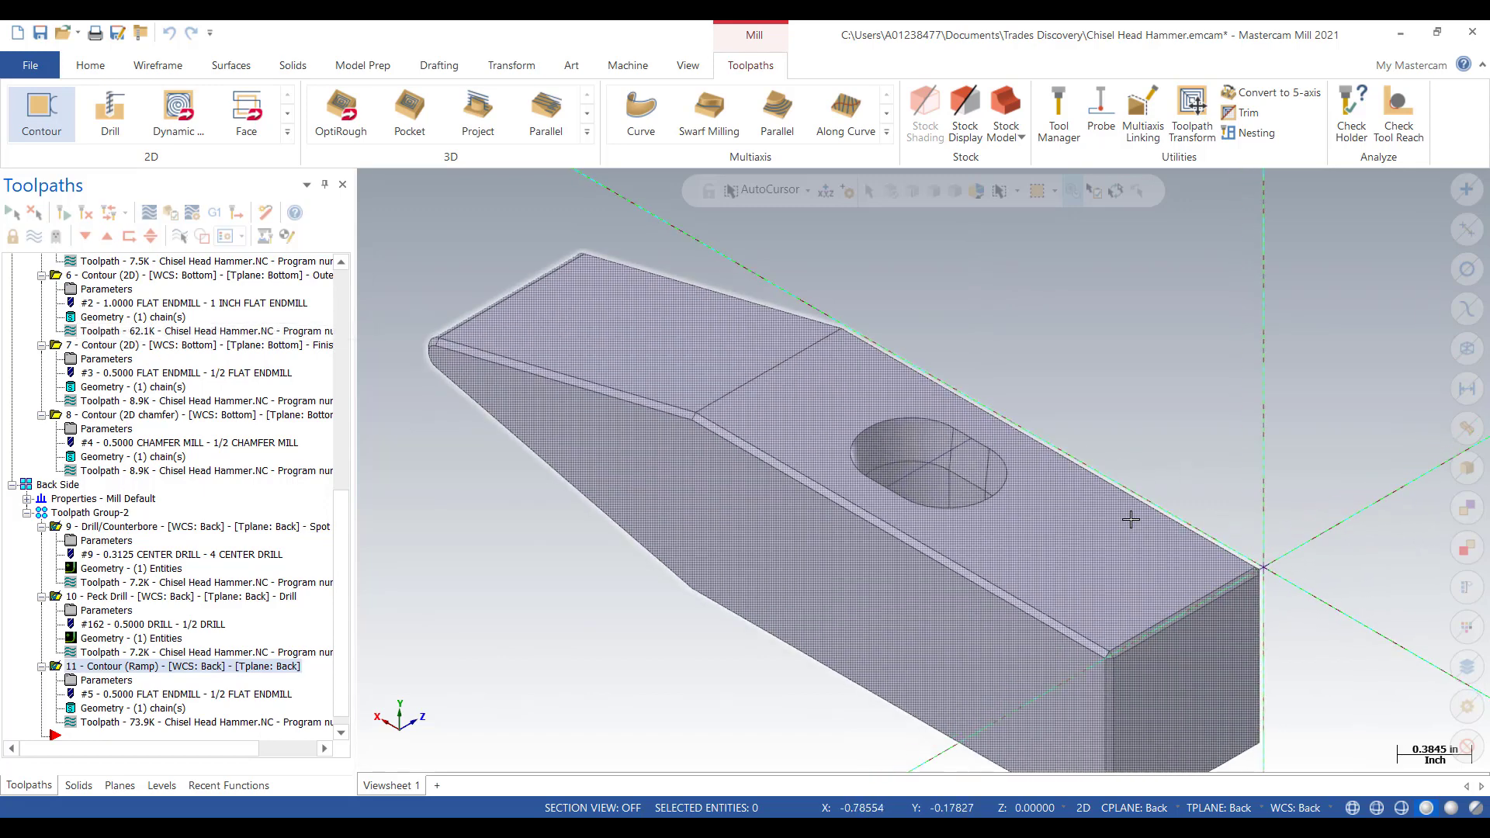
# - Copy the slot's ramp contour operation and paste the duplicate at the end of the Back Side toolpath group
pyautogui.scroll(3, 992, 530)
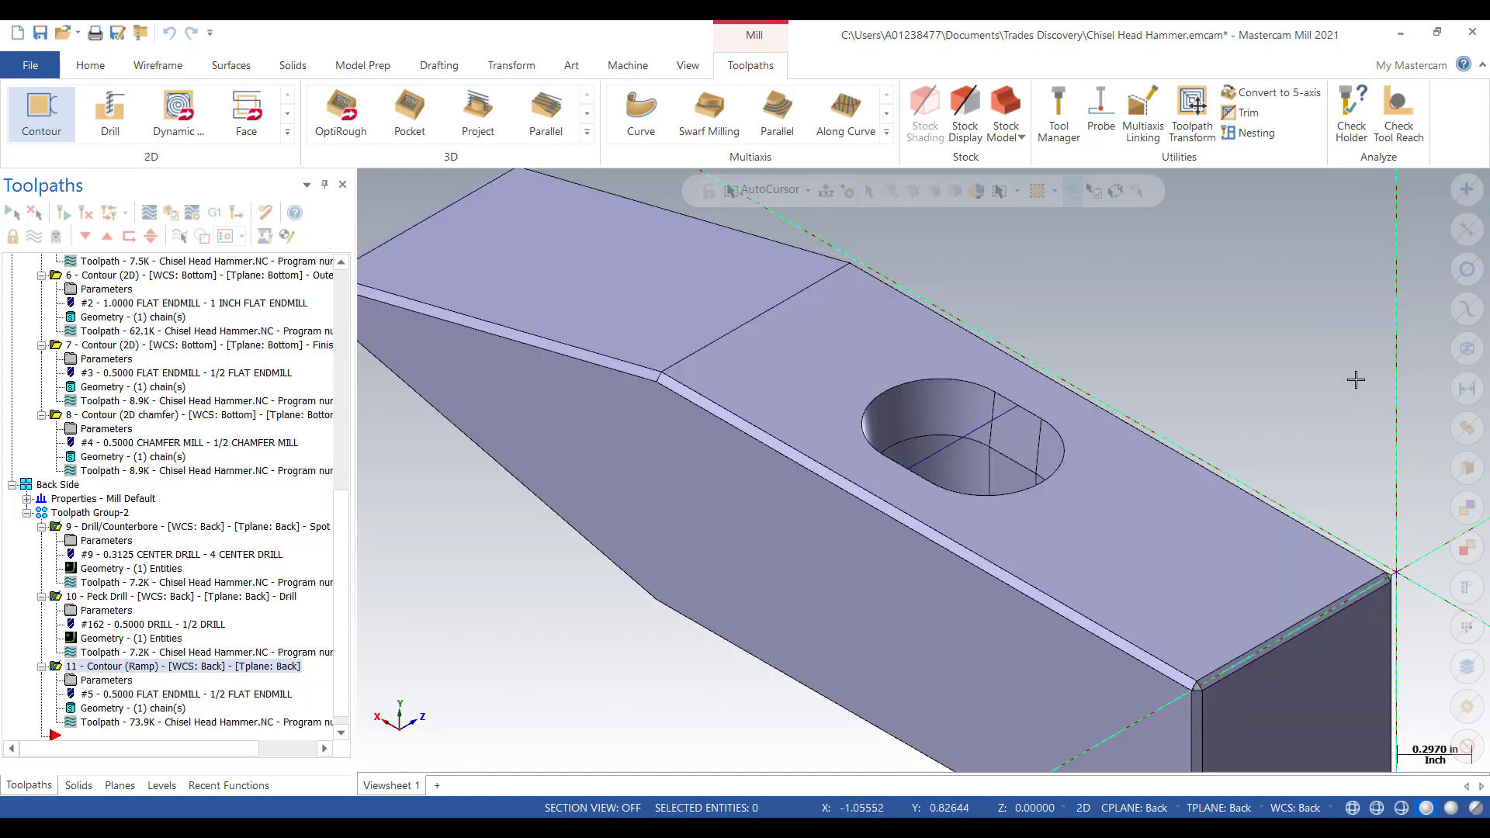
pyautogui.click(57, 598)
pyautogui.click(56, 669)
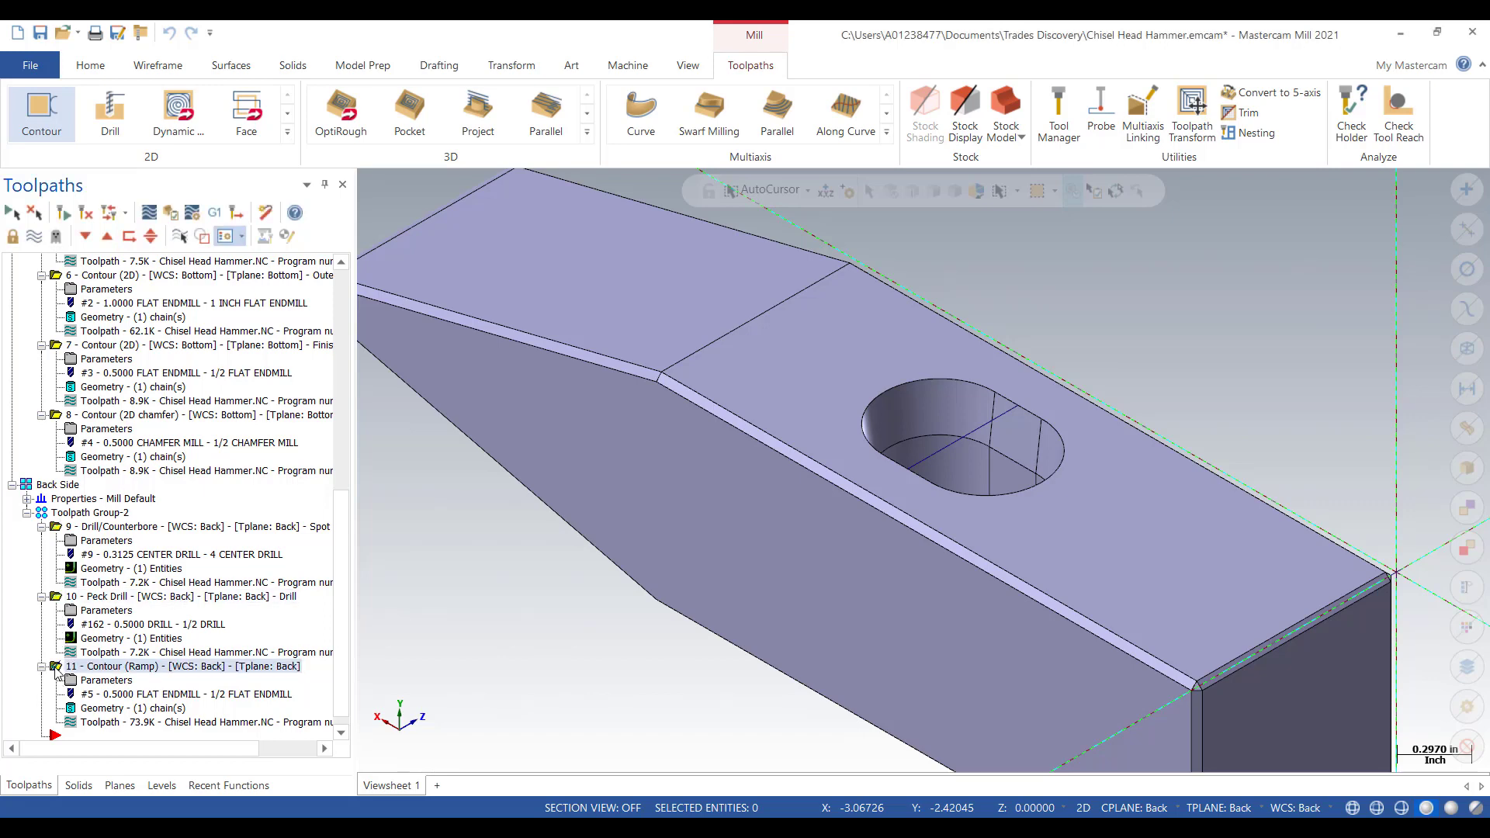
pyautogui.rightClick(56, 672)
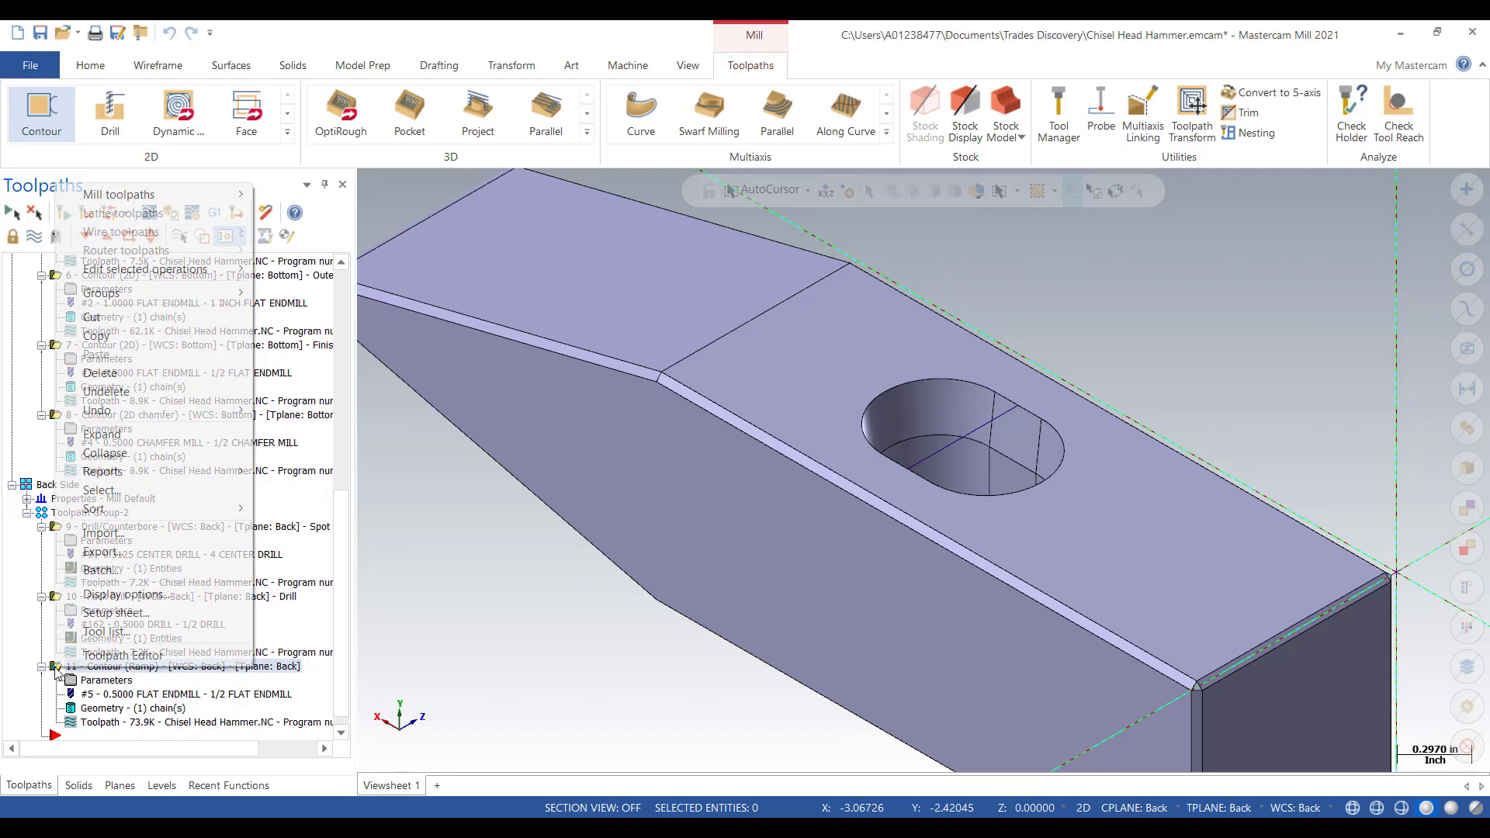
pyautogui.click(103, 337)
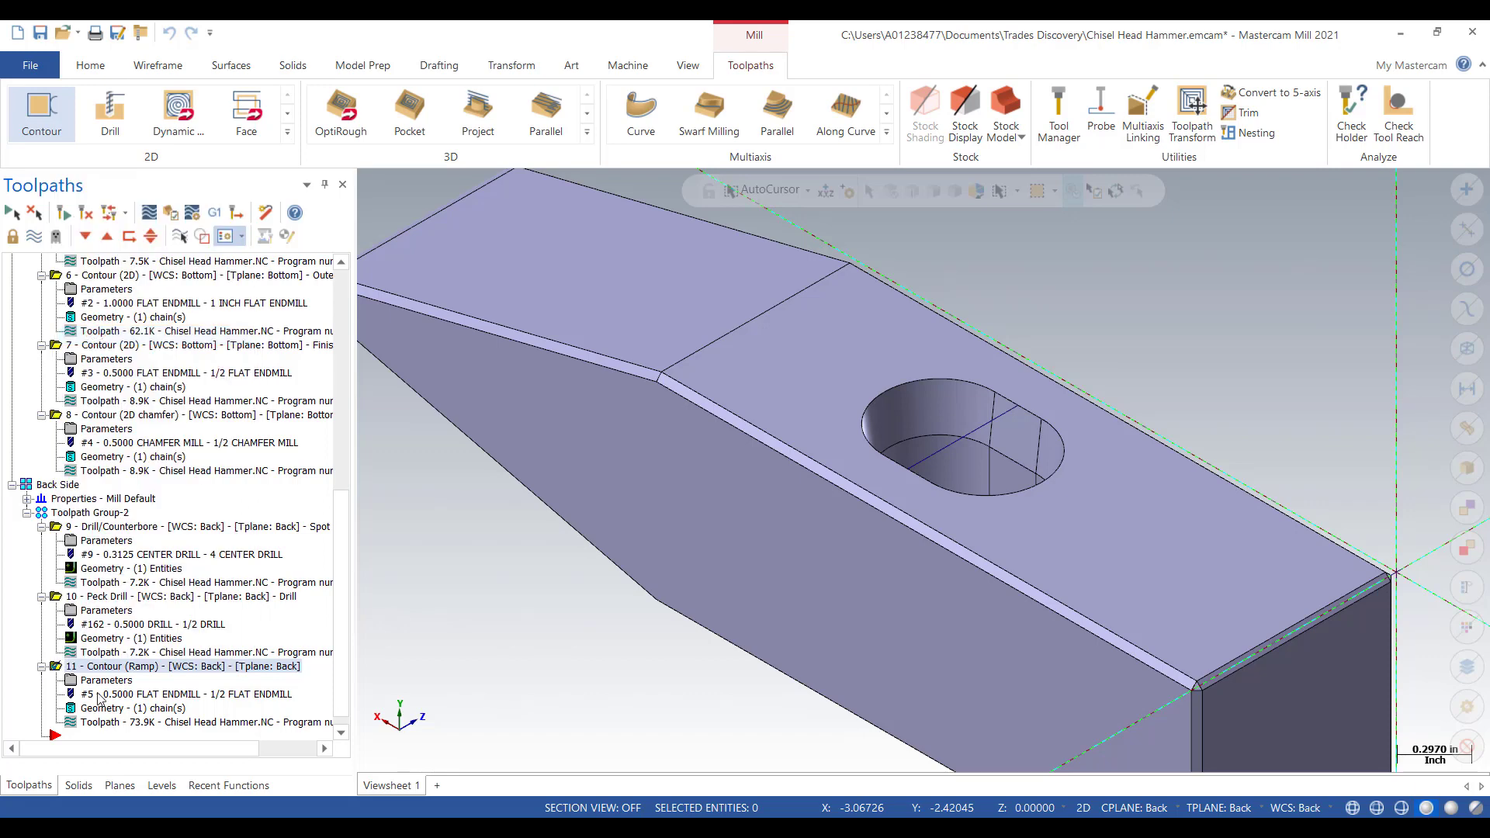
pyautogui.rightClick(86, 737)
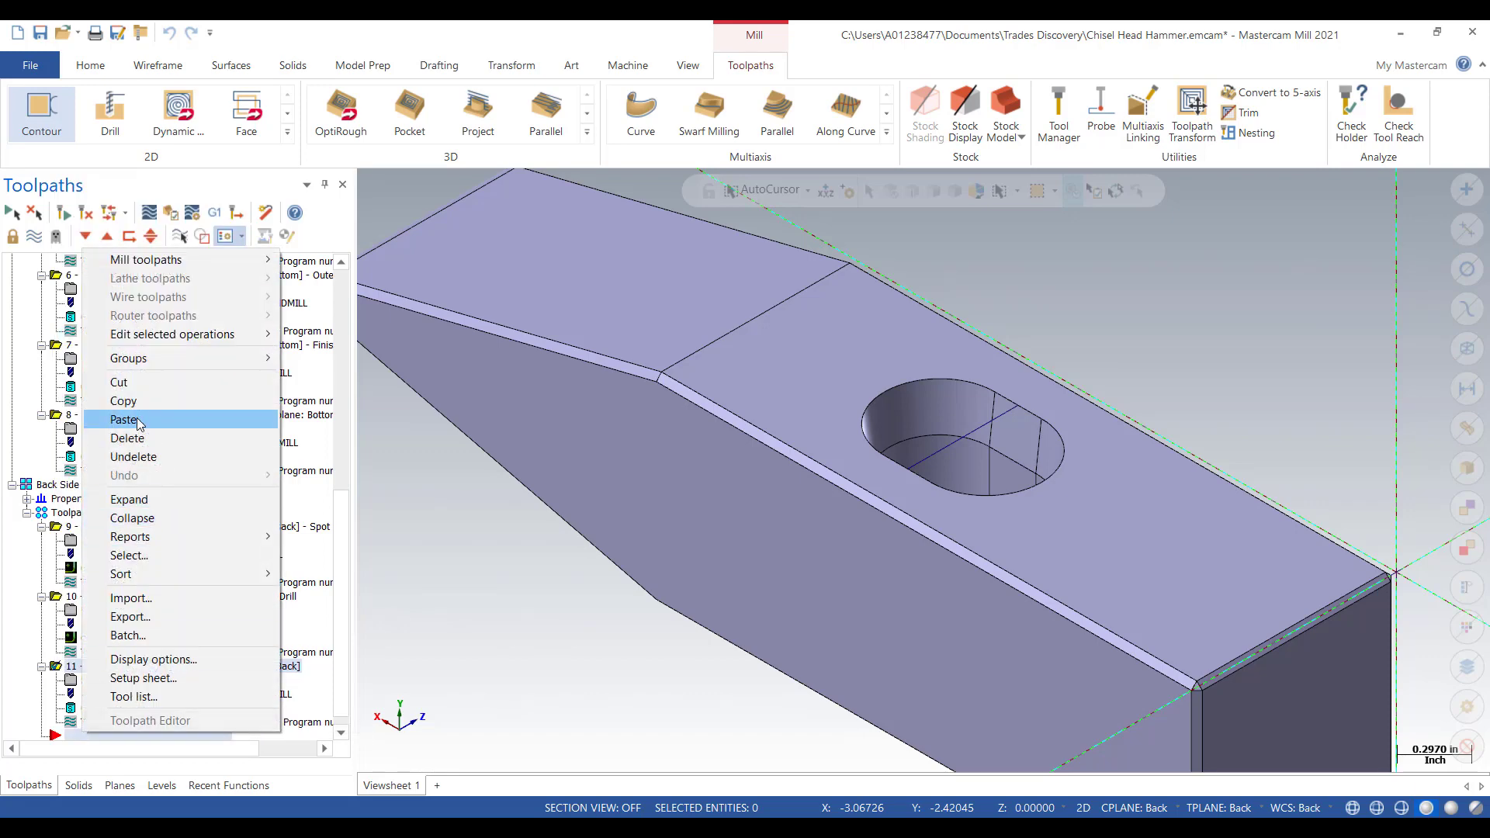
pyautogui.click(152, 420)
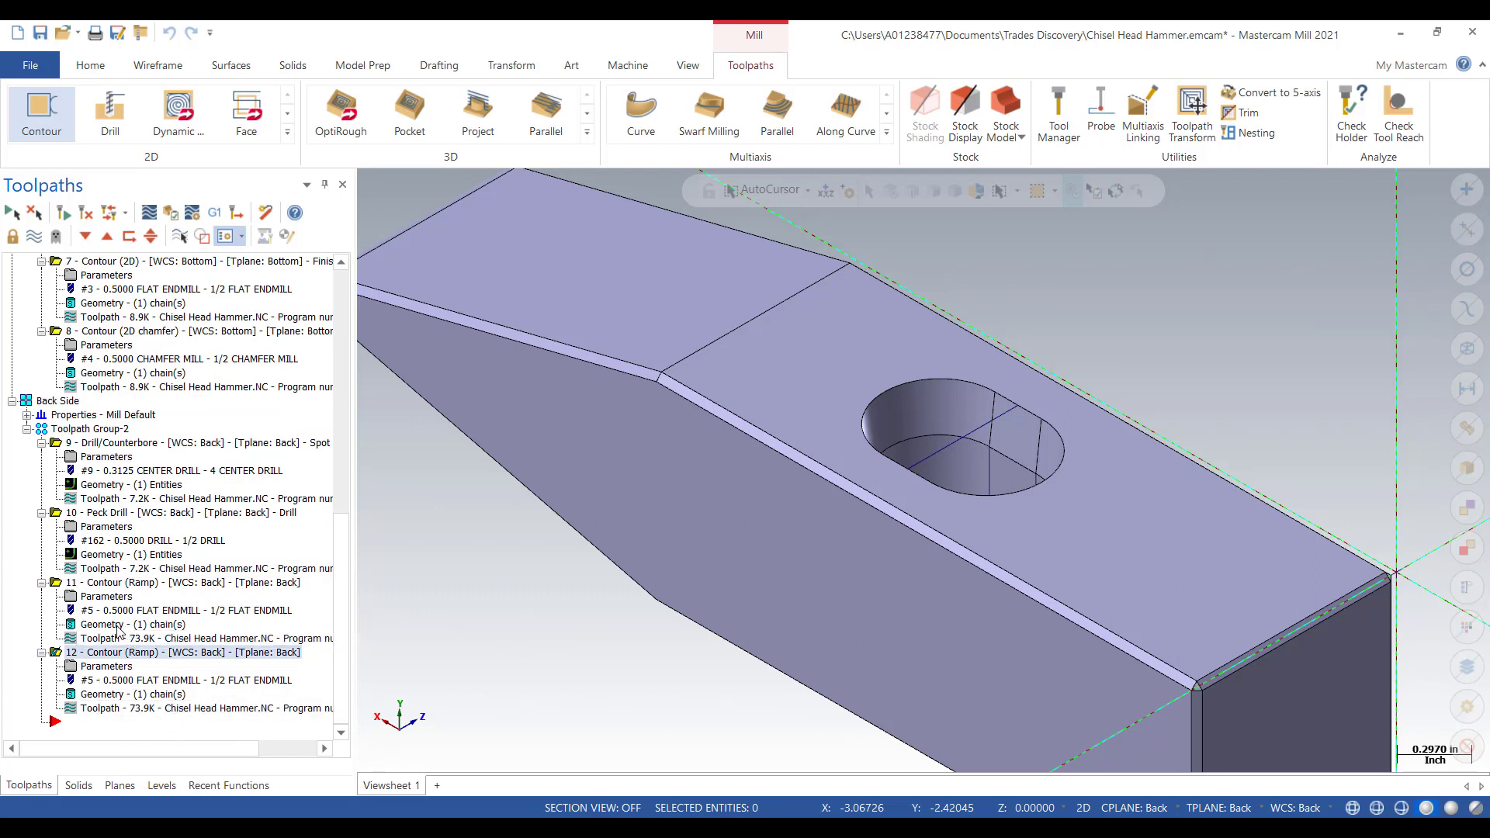
# - Turn off break through in the copied ramp contour and start defining a new taper mill for it
pyautogui.click(71, 667)
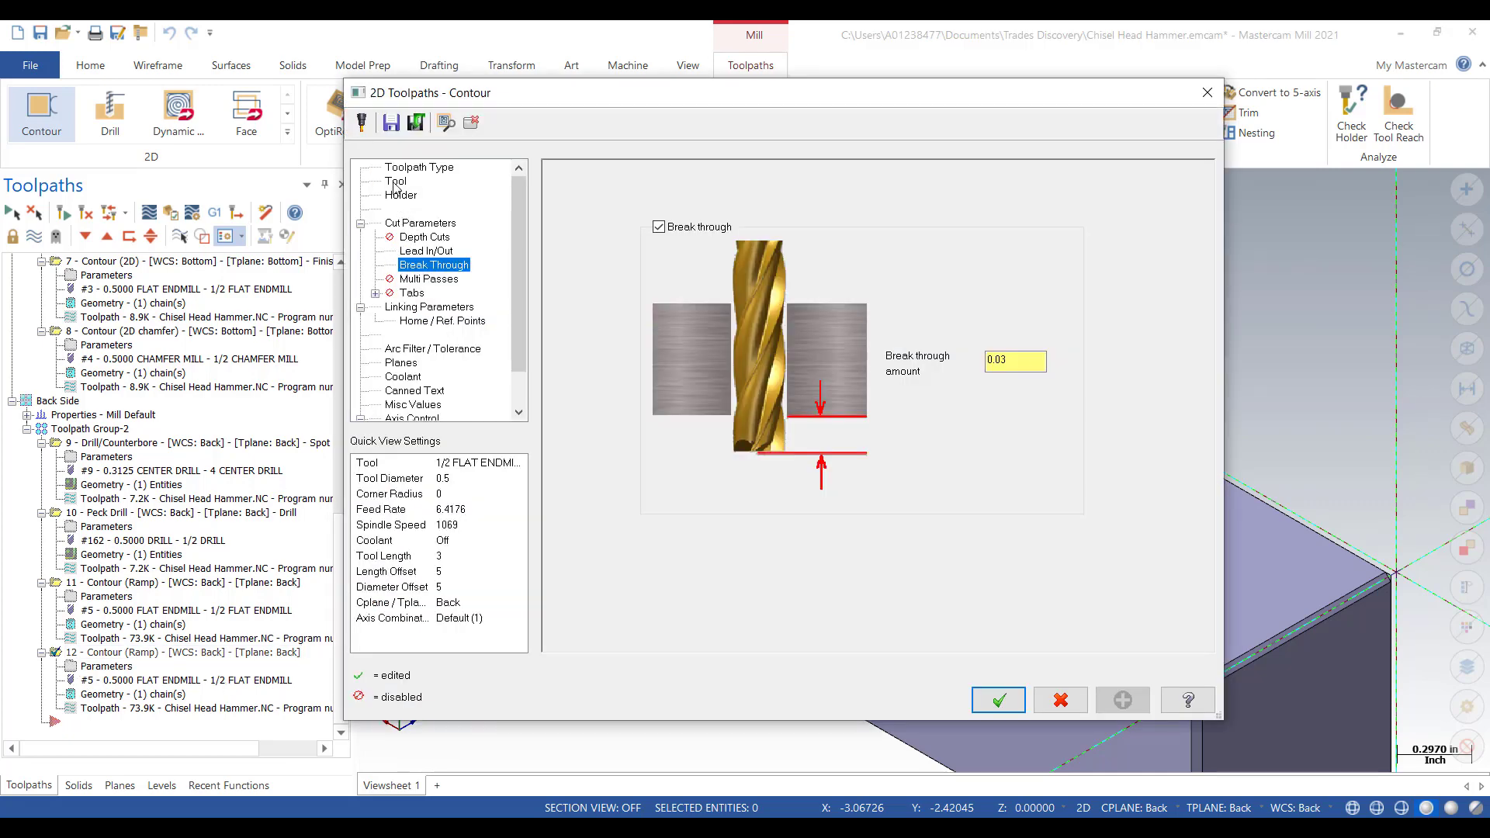
pyautogui.click(659, 227)
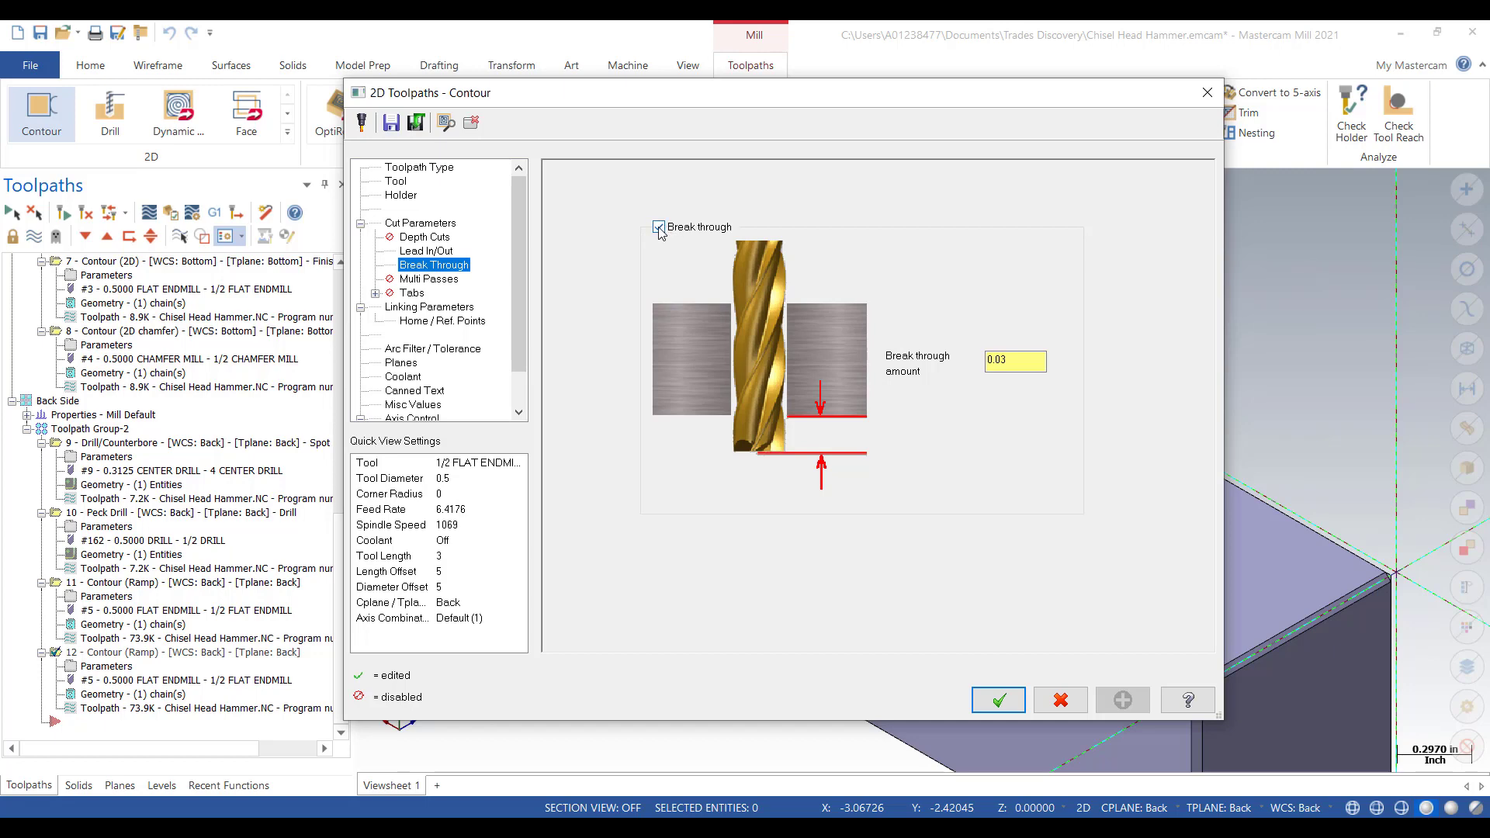
pyautogui.click(395, 182)
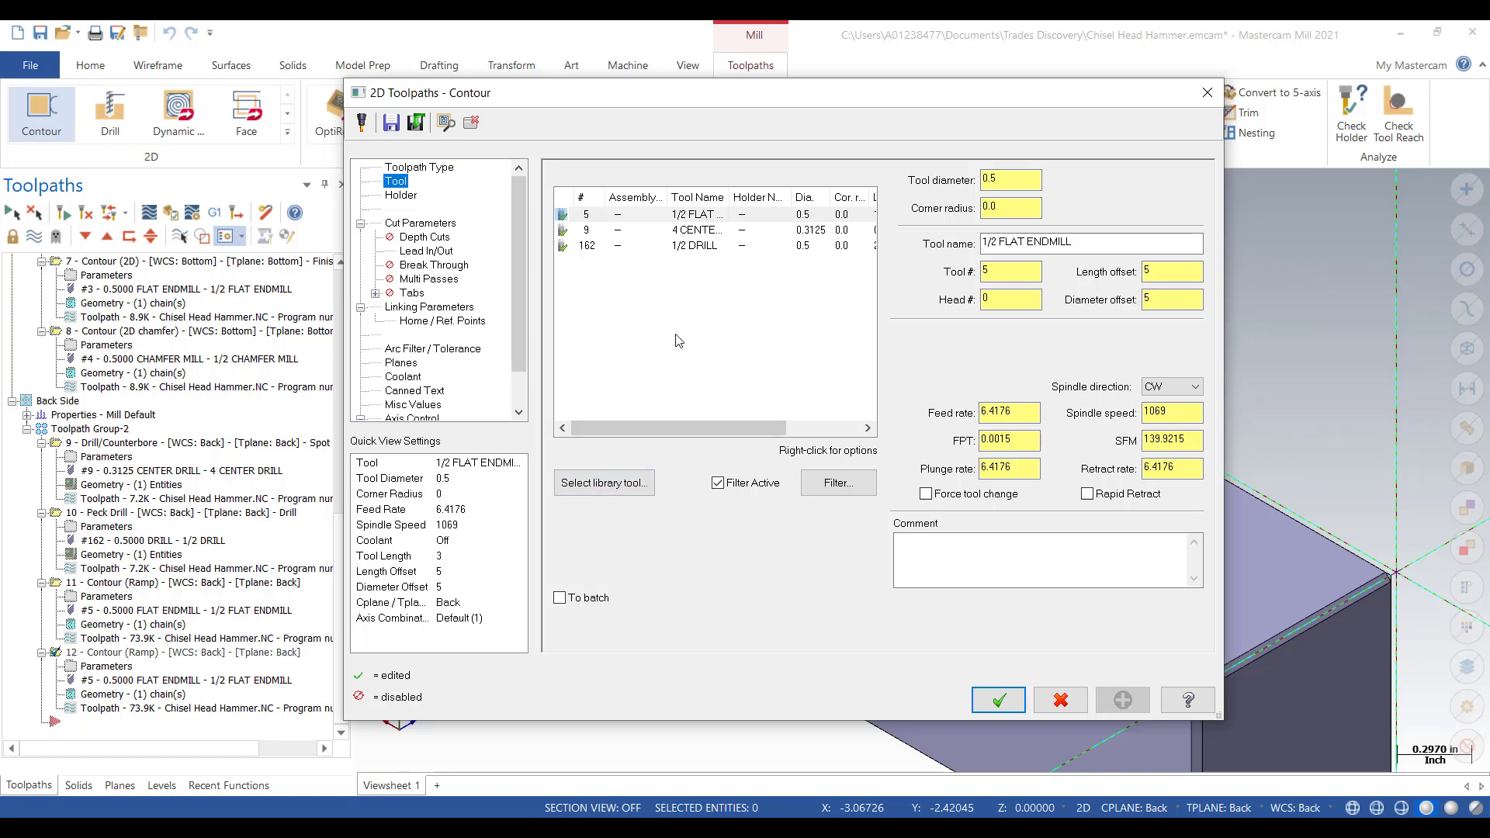
pyautogui.rightClick(669, 314)
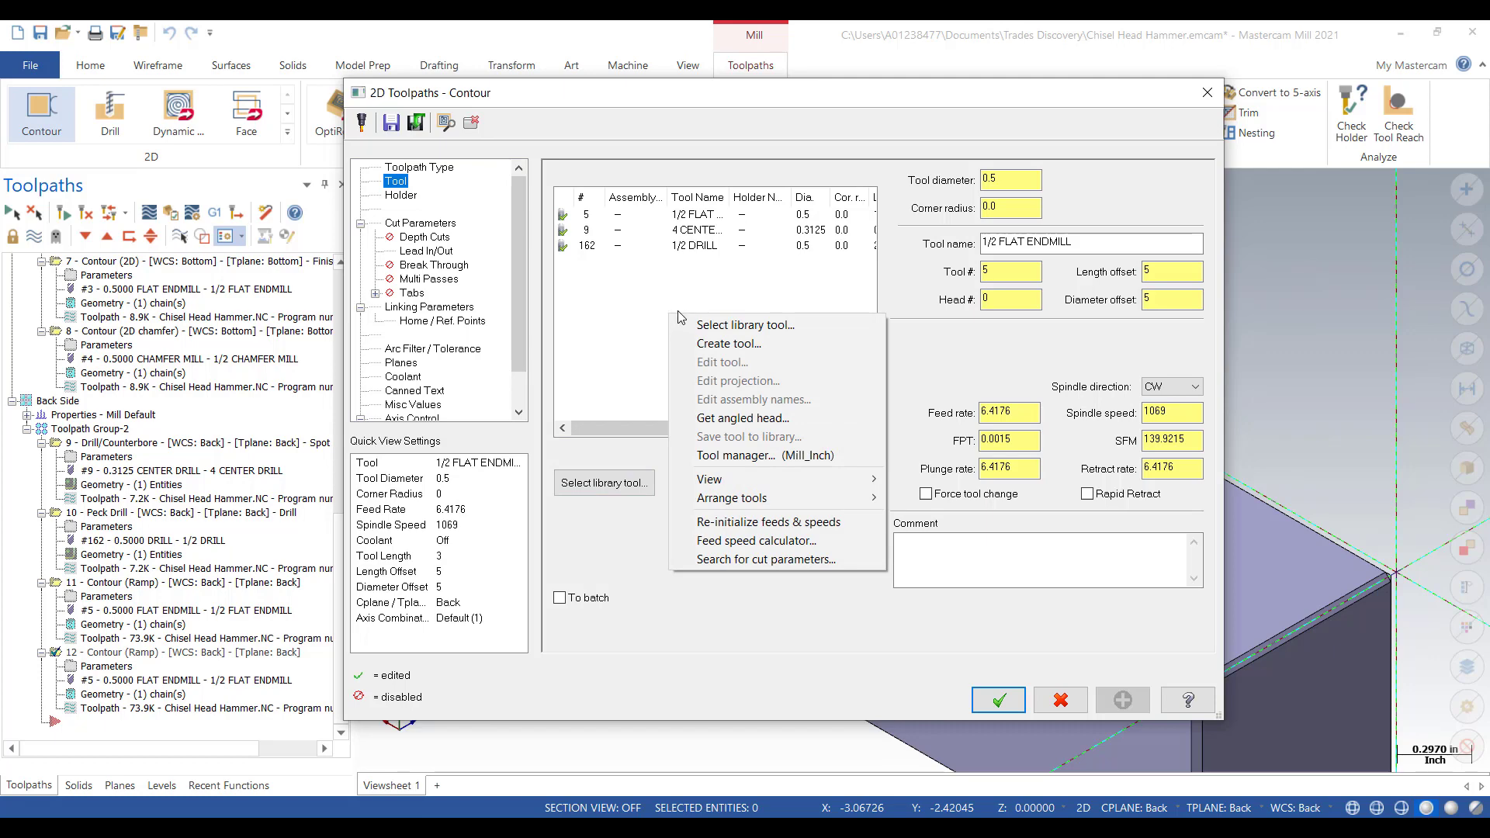
pyautogui.click(737, 344)
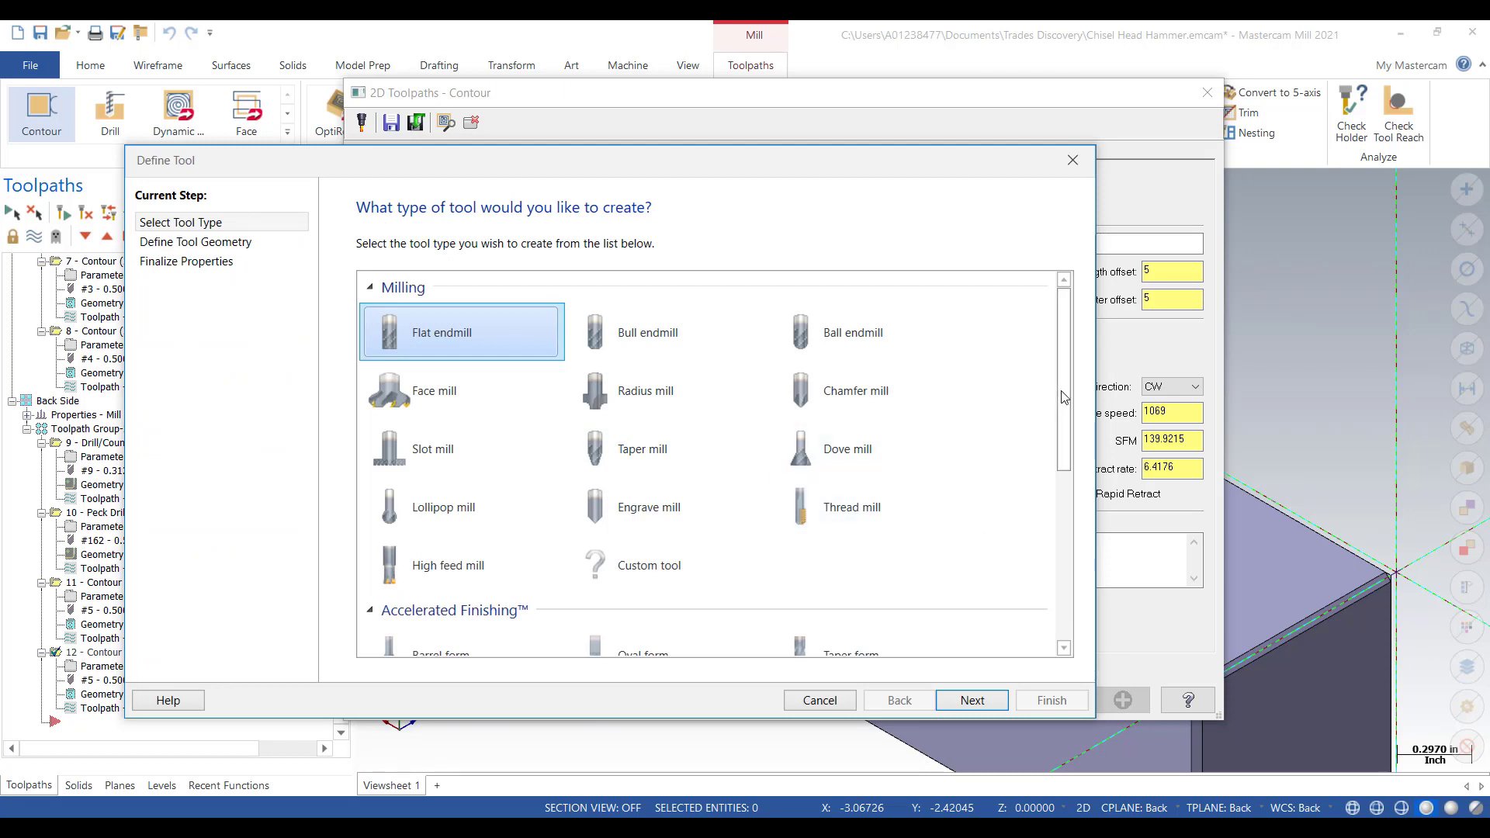
pyautogui.moveTo(1064, 396)
pyautogui.mouseDown()
pyautogui.moveTo(1067, 455)
pyautogui.moveTo(1067, 405)
pyautogui.mouseUp()
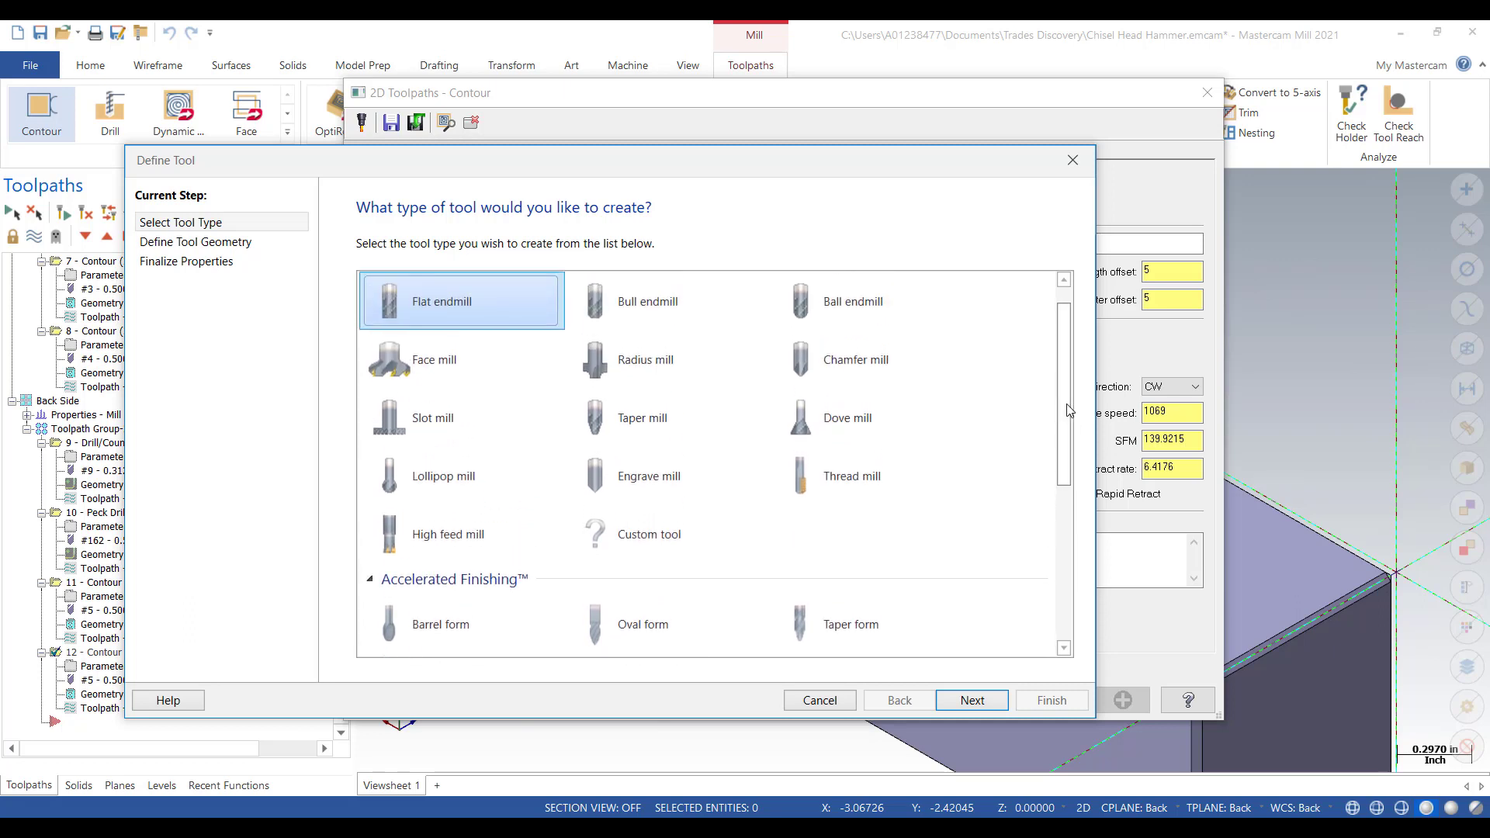
pyautogui.click(643, 429)
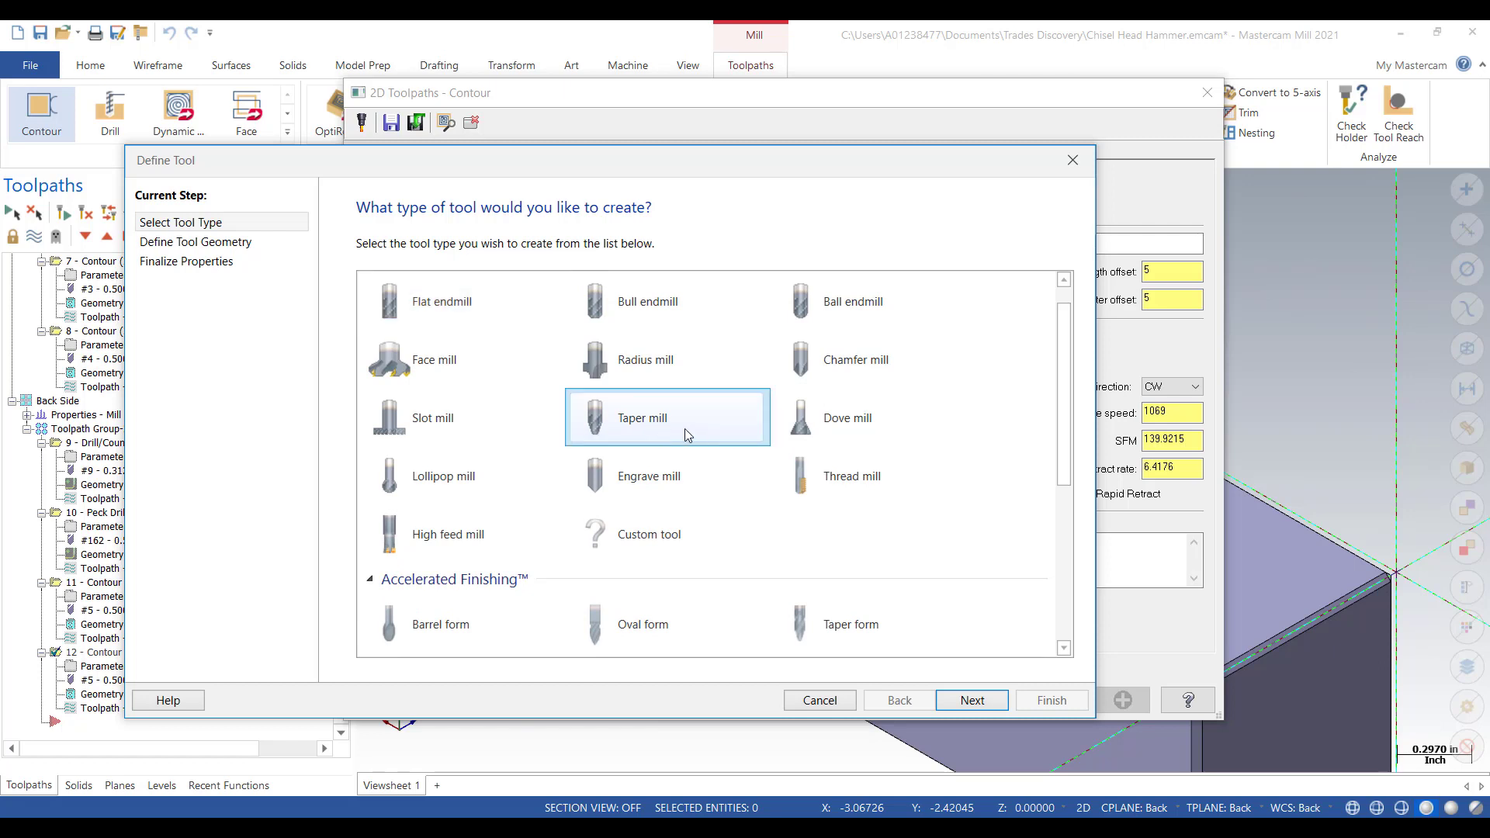
pyautogui.click(970, 701)
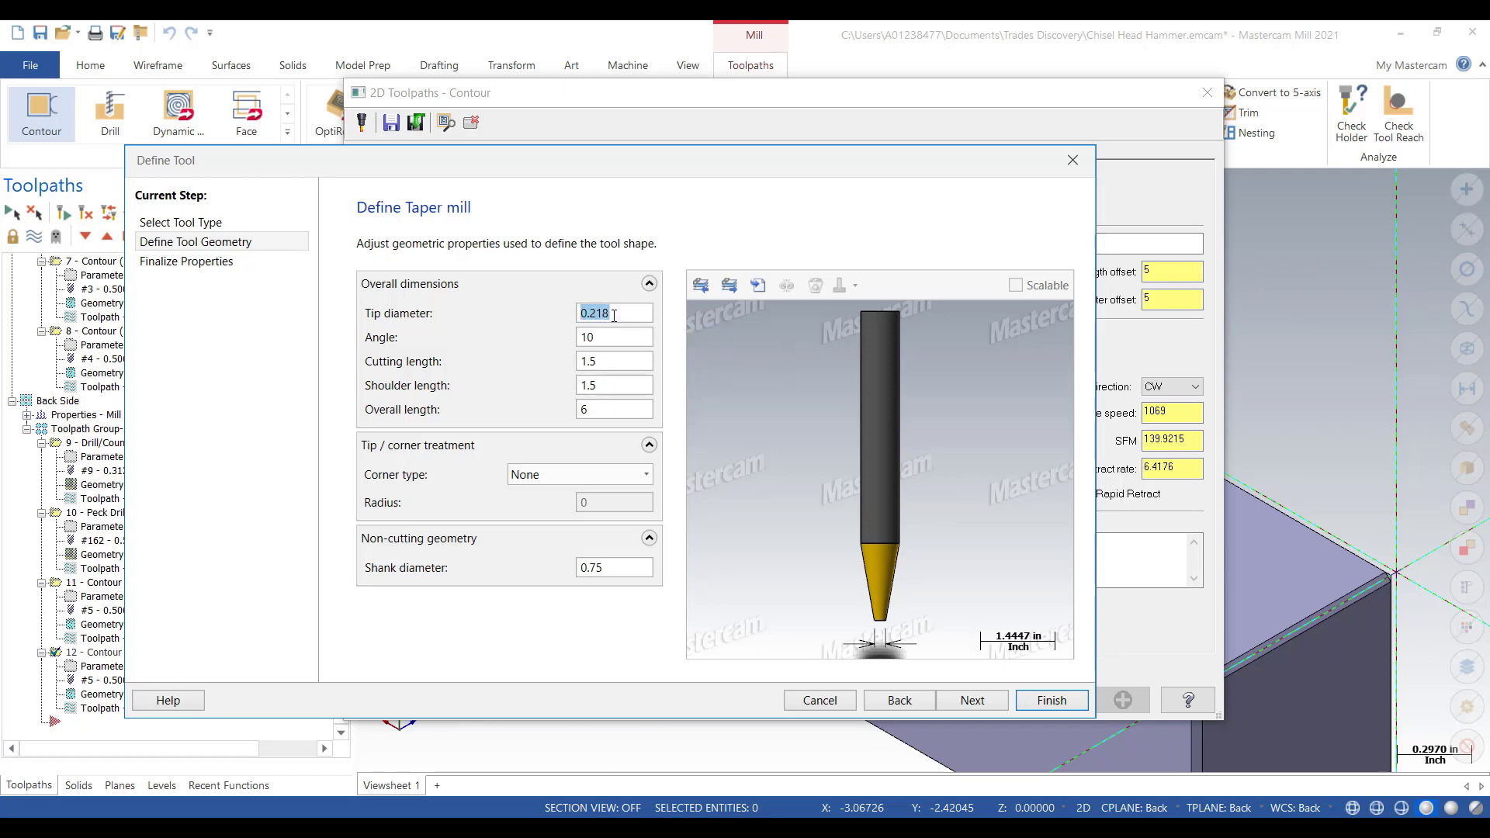
# - Set the taper mill's tip diameter to 0.25, angle to 7 and cutting length to 0.7
pyautogui.write('.25')
pyautogui.click(609, 337)
pyautogui.doubleClick(596, 337)
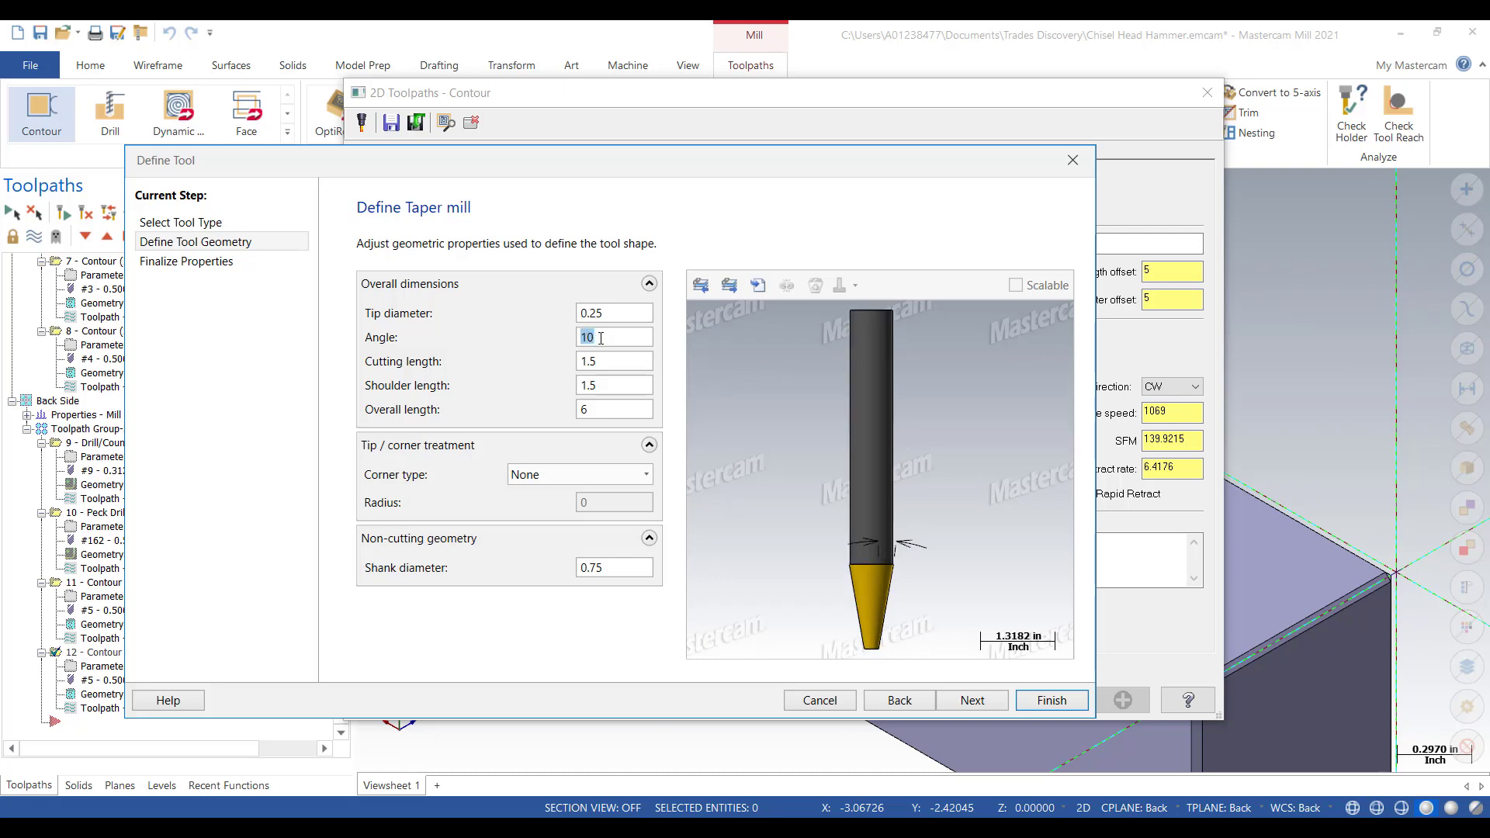
pyautogui.write('7')
pyautogui.click(607, 370)
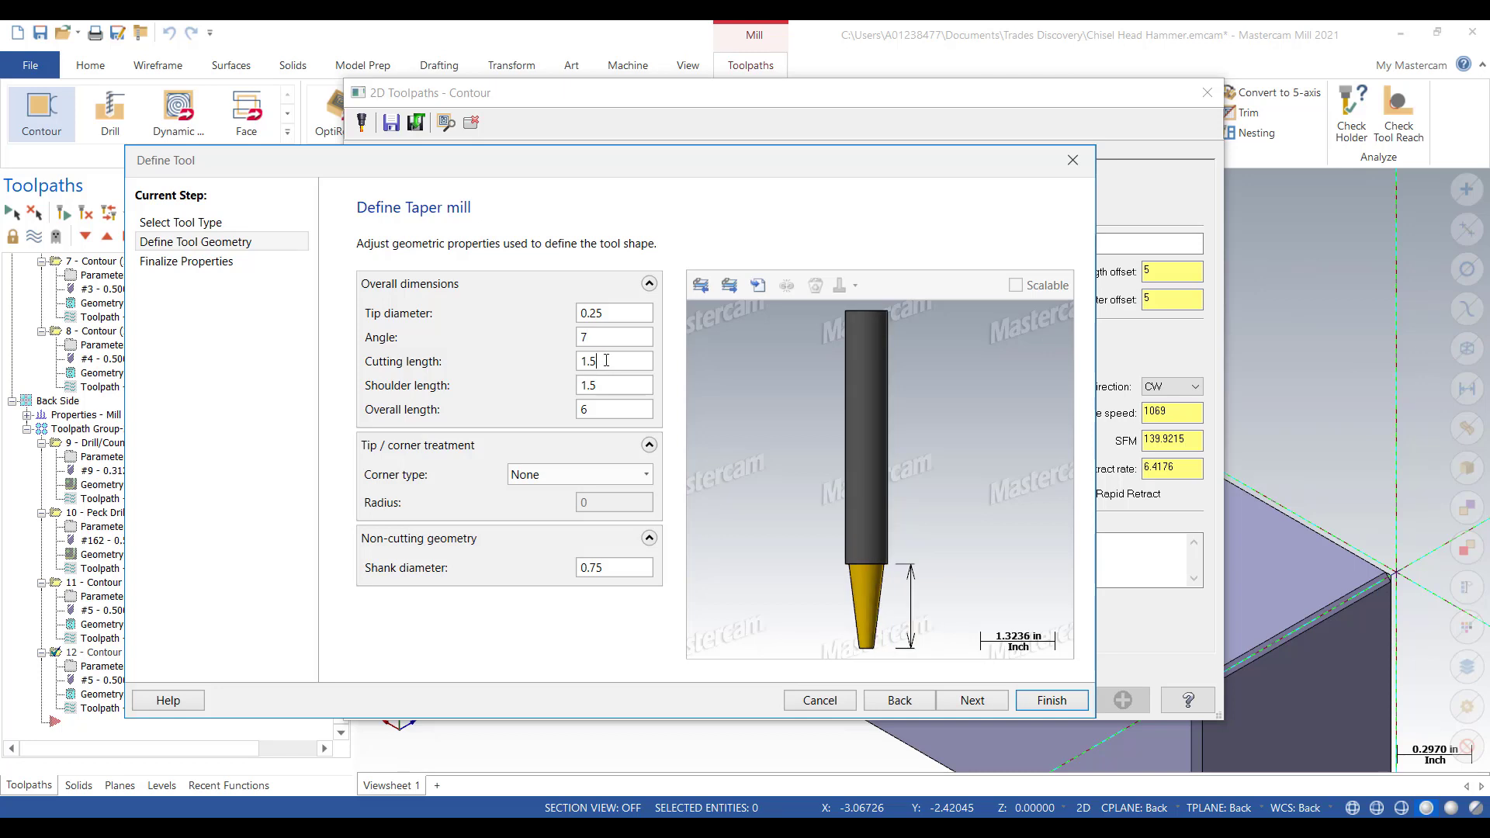
pyautogui.doubleClick(606, 360)
pyautogui.write('.7')
# - Set the taper mill's shoulder length to 1, overall length to 3 and shank diameter to 0.5
pyautogui.click(608, 388)
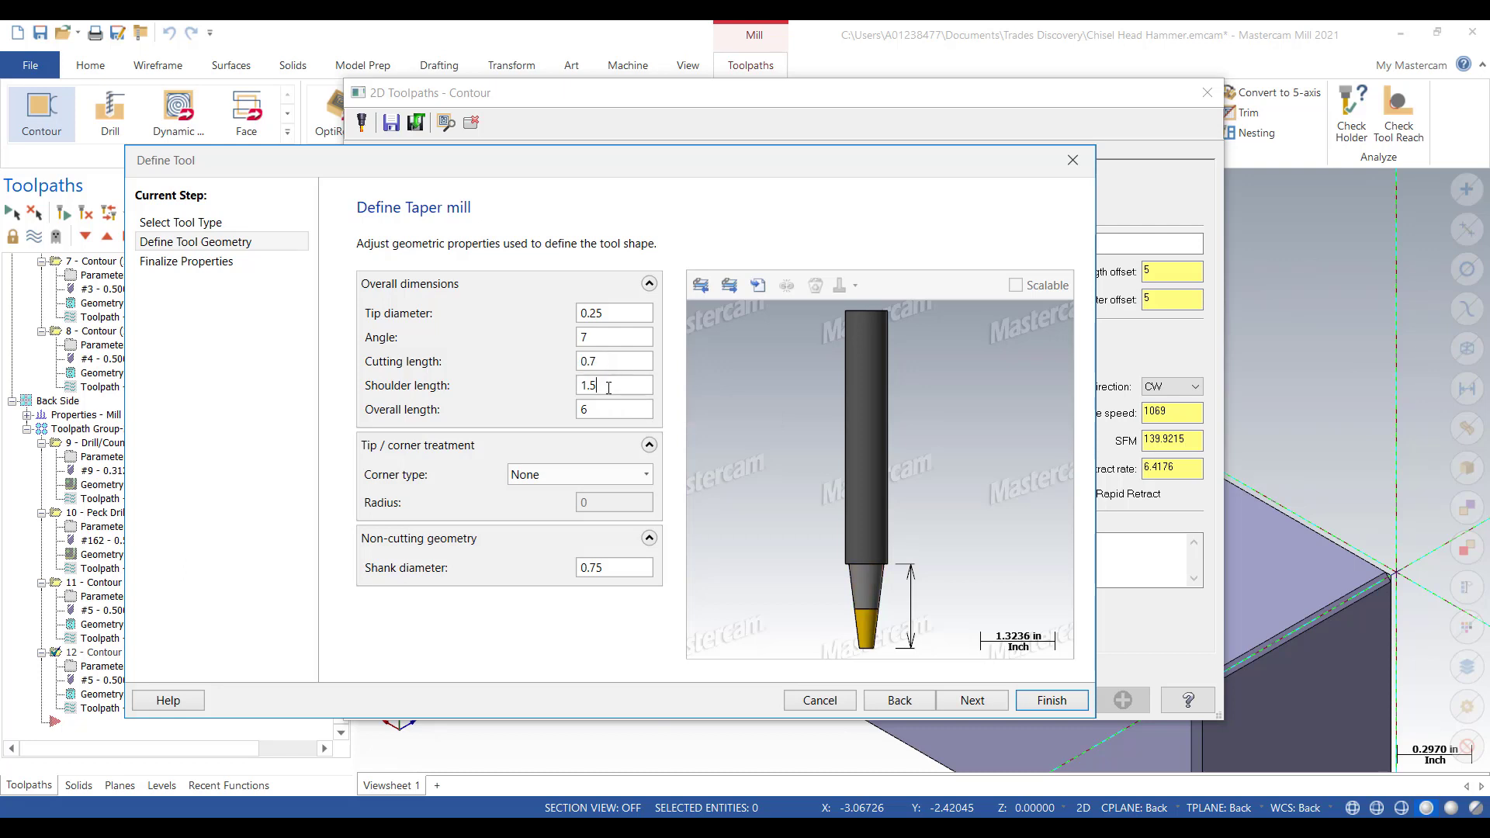
pyautogui.doubleClick(608, 388)
pyautogui.write('1')
pyautogui.click(592, 409)
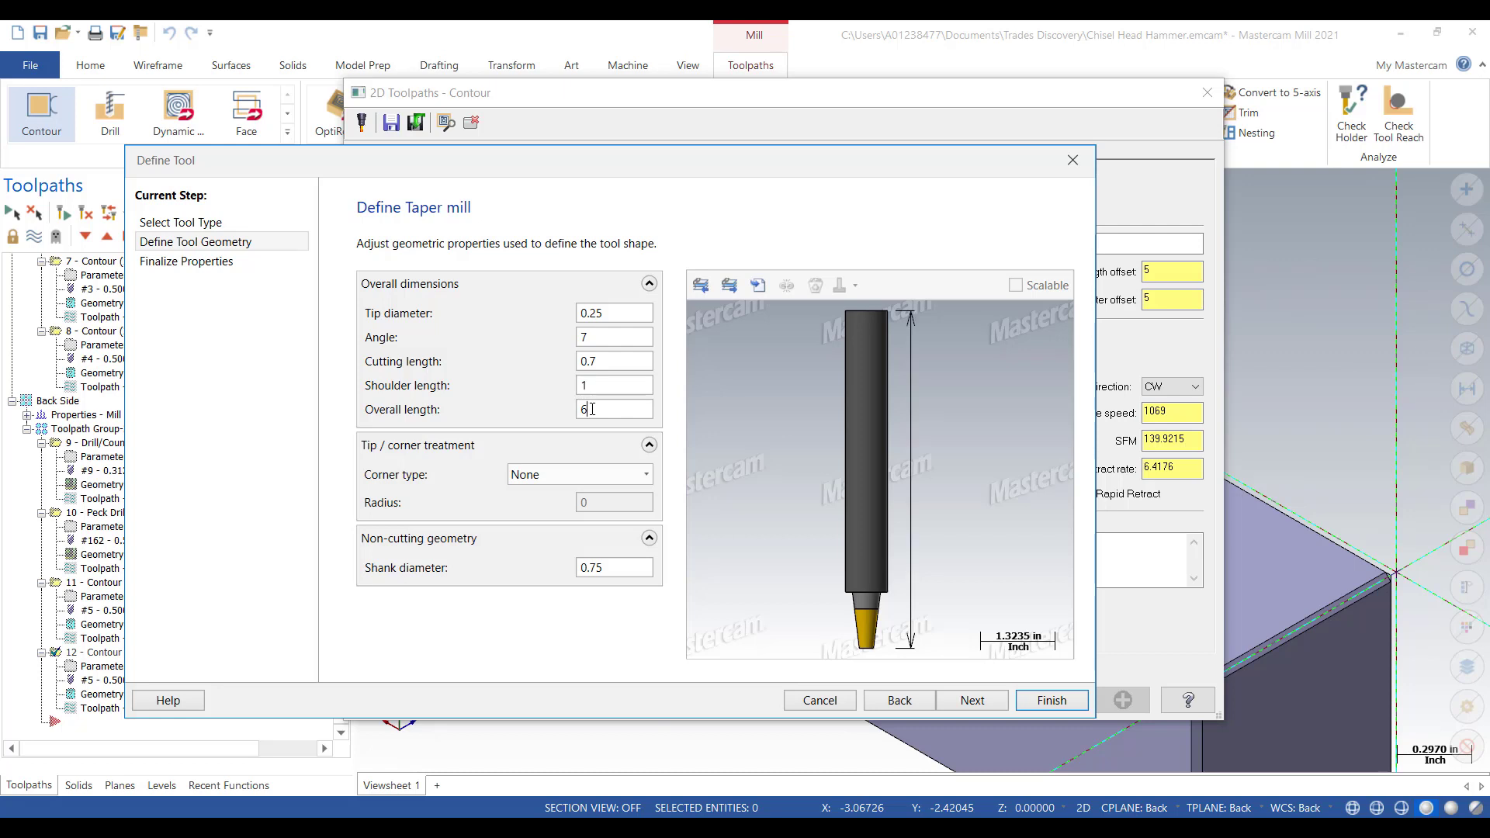
pyautogui.doubleClick(599, 409)
pyautogui.write('3')
pyautogui.press('BackSpace')
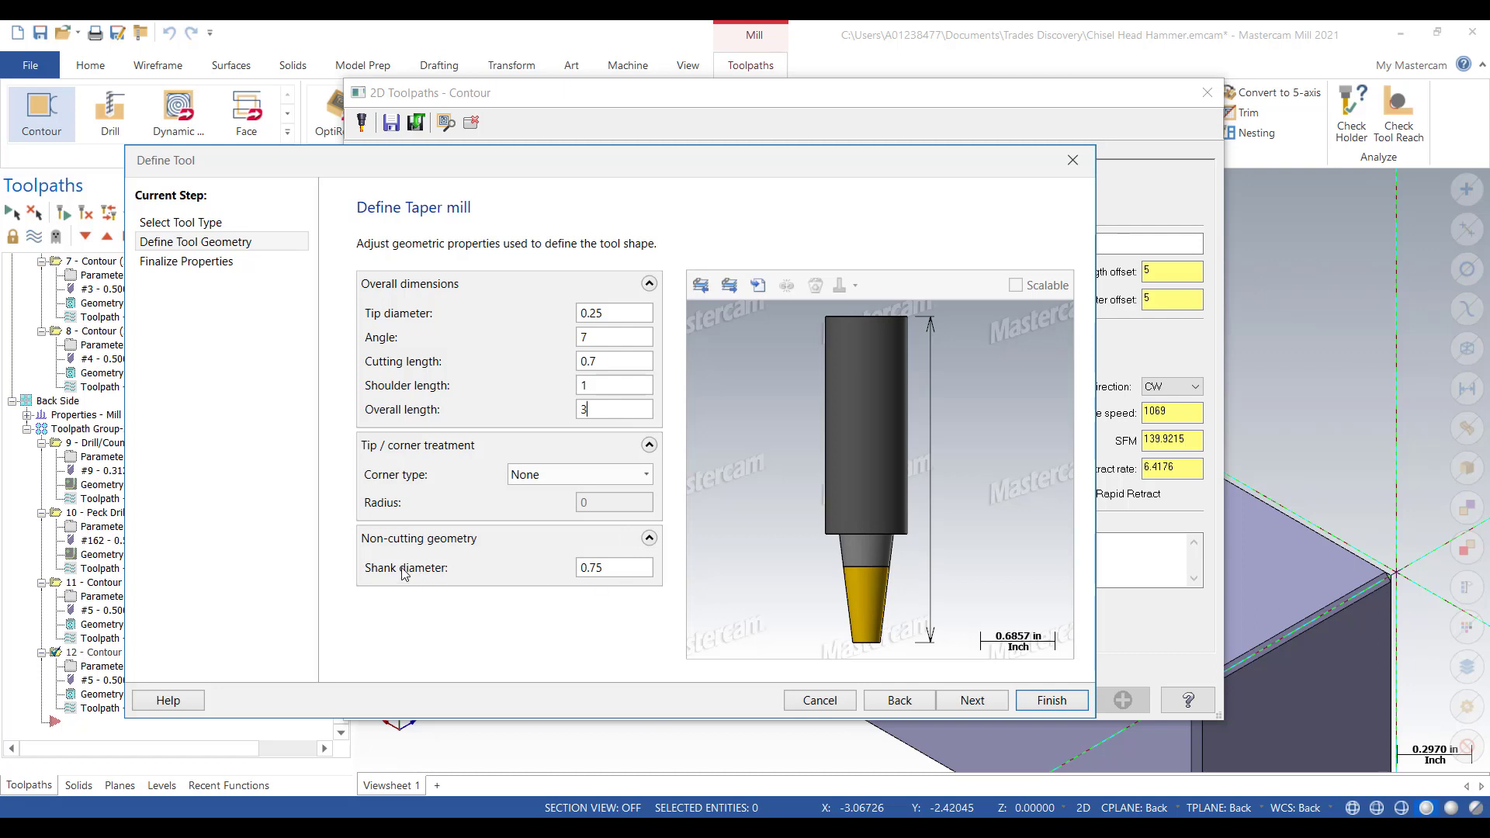
pyautogui.click(613, 569)
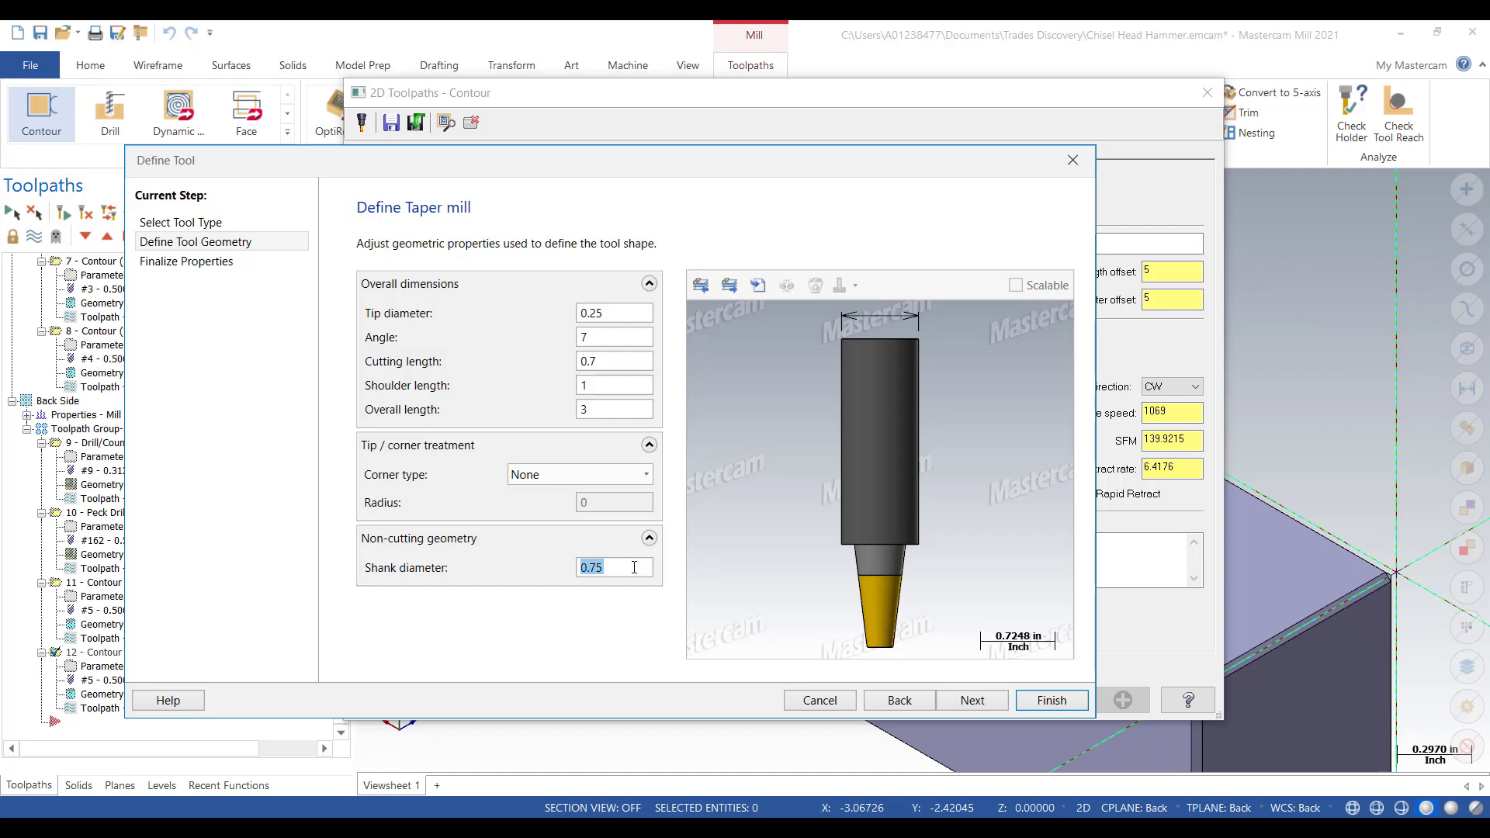
pyautogui.write('.5')
pyautogui.press('Tab')
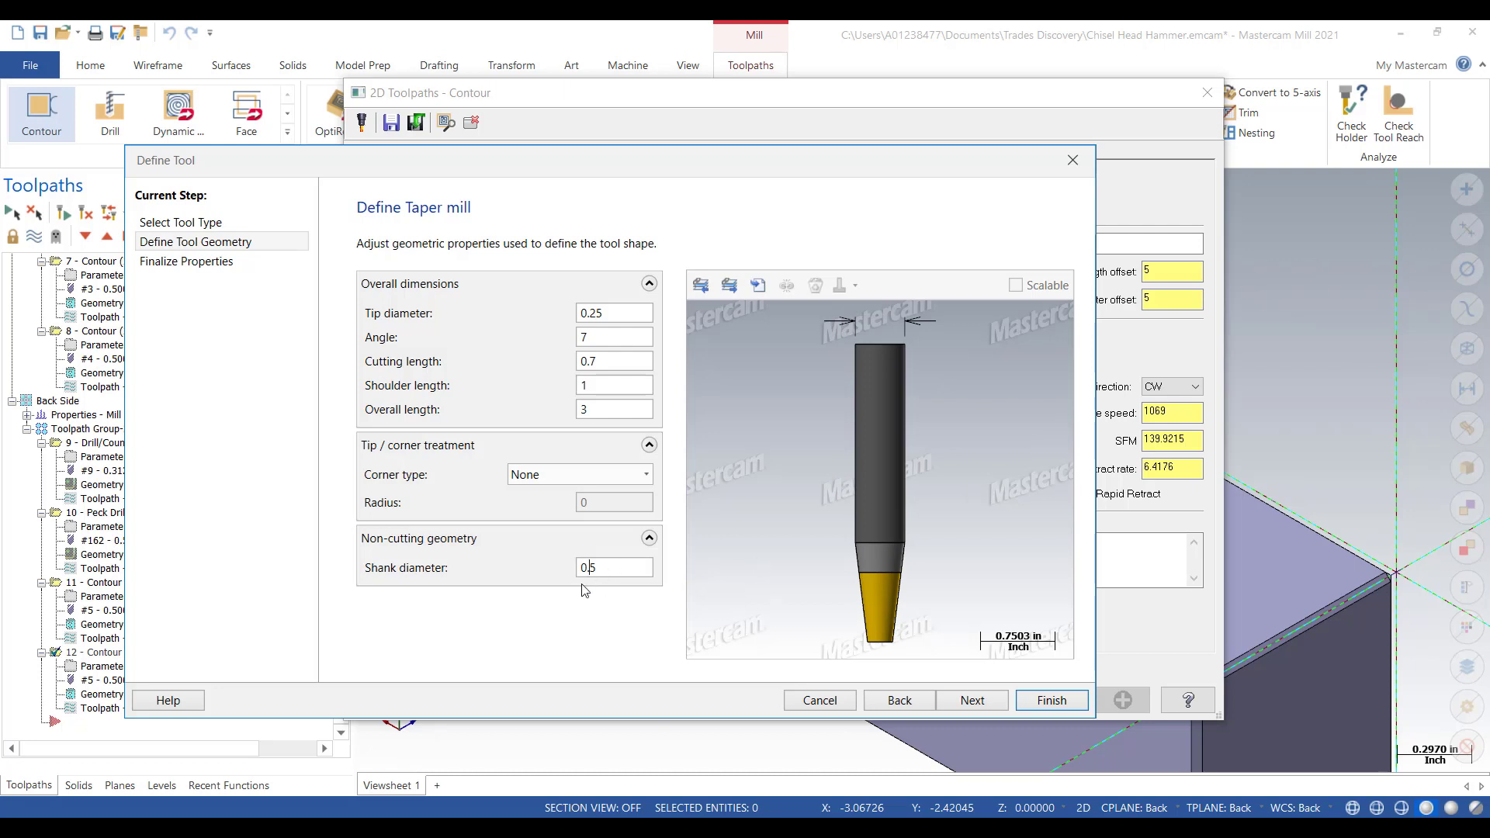
# - Finish the taper mill as tool number 5 with length and diameter offsets 5, and comment the operation "Tapper"
pyautogui.click(968, 700)
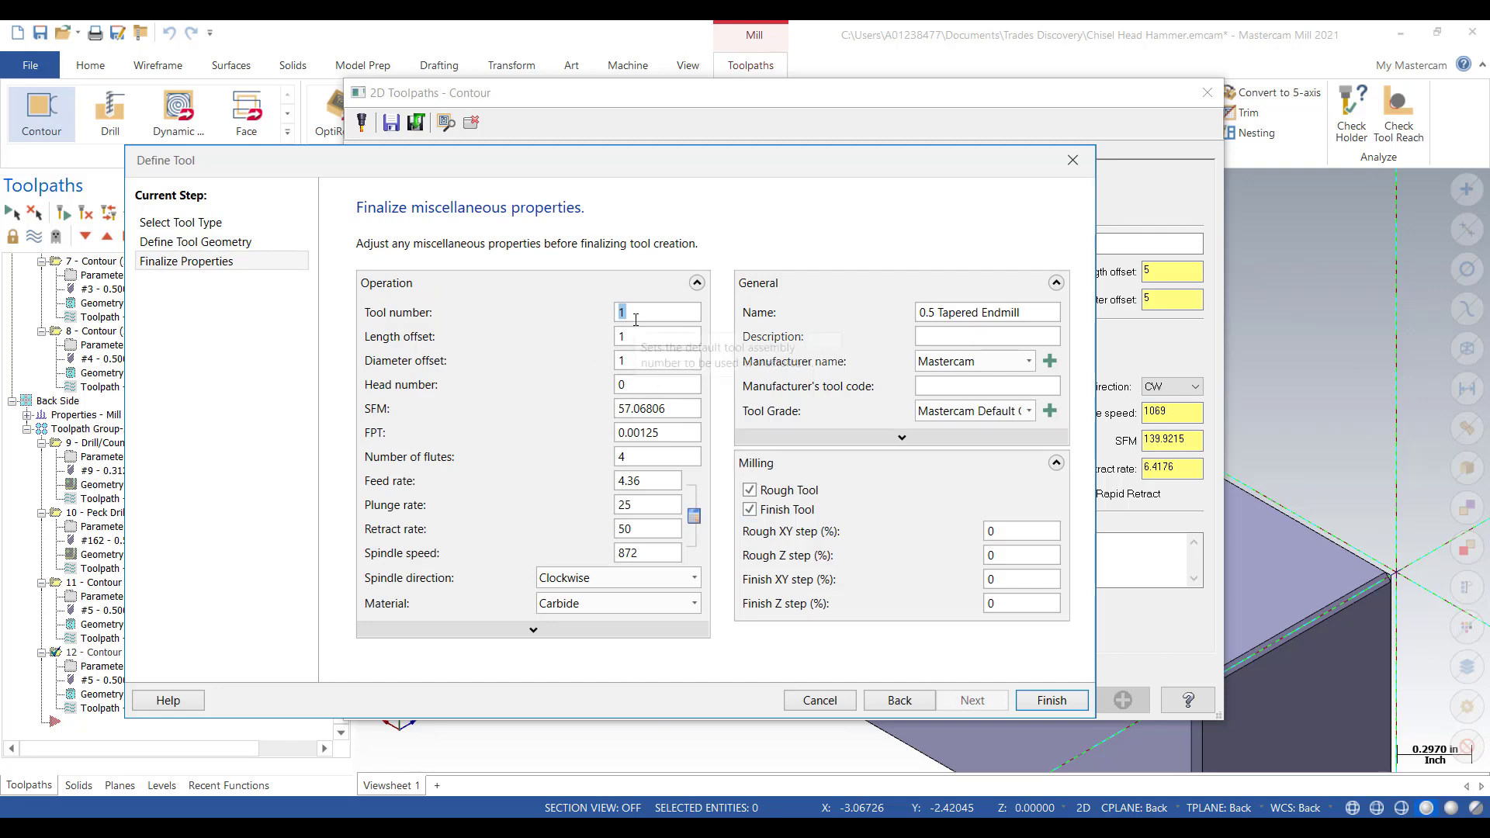
pyautogui.write('5')
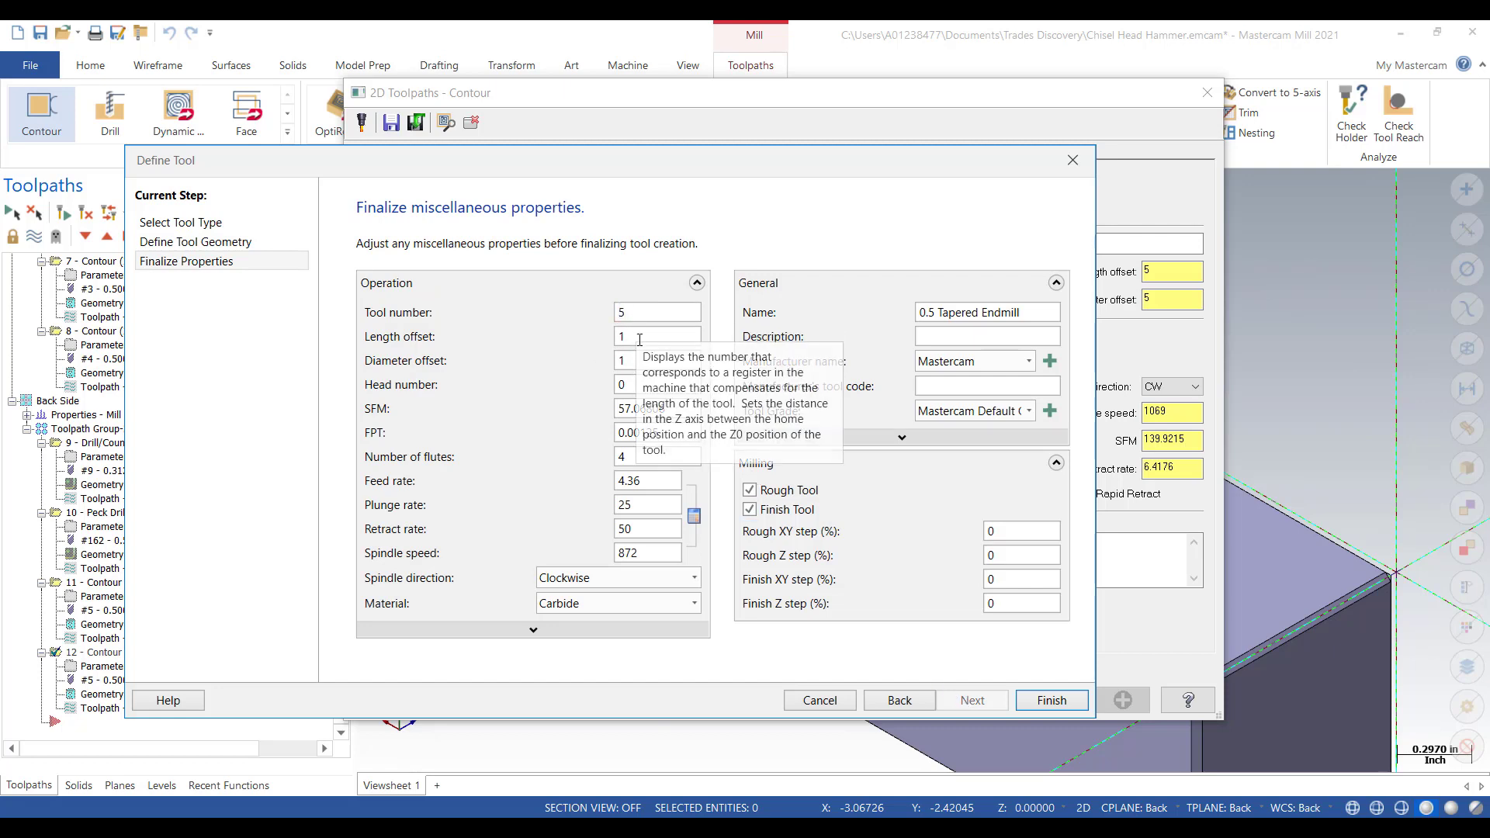
pyautogui.click(639, 340)
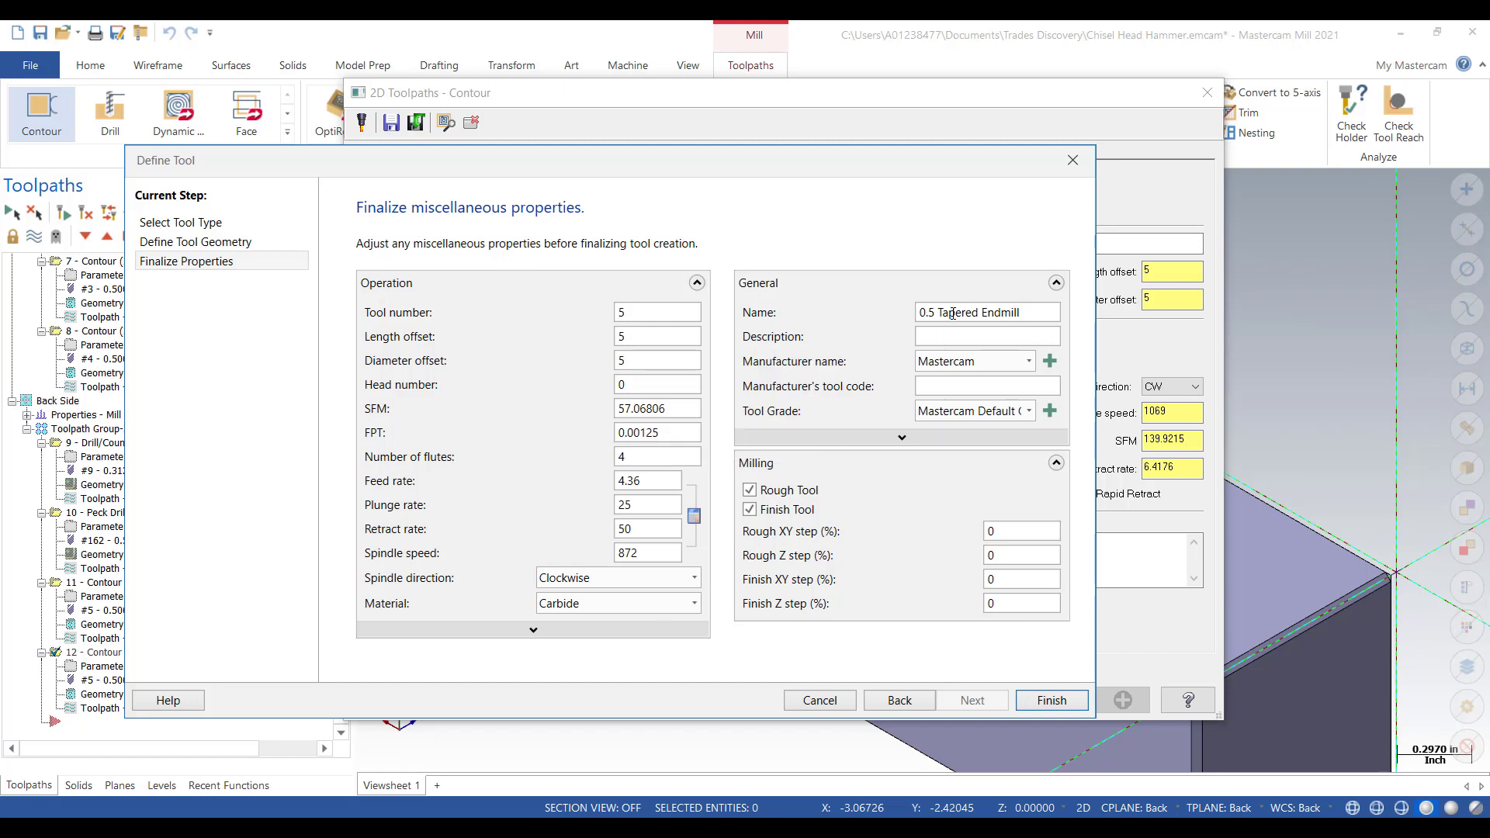
pyautogui.click(1019, 312)
pyautogui.hotkey('ctrl', 'a')
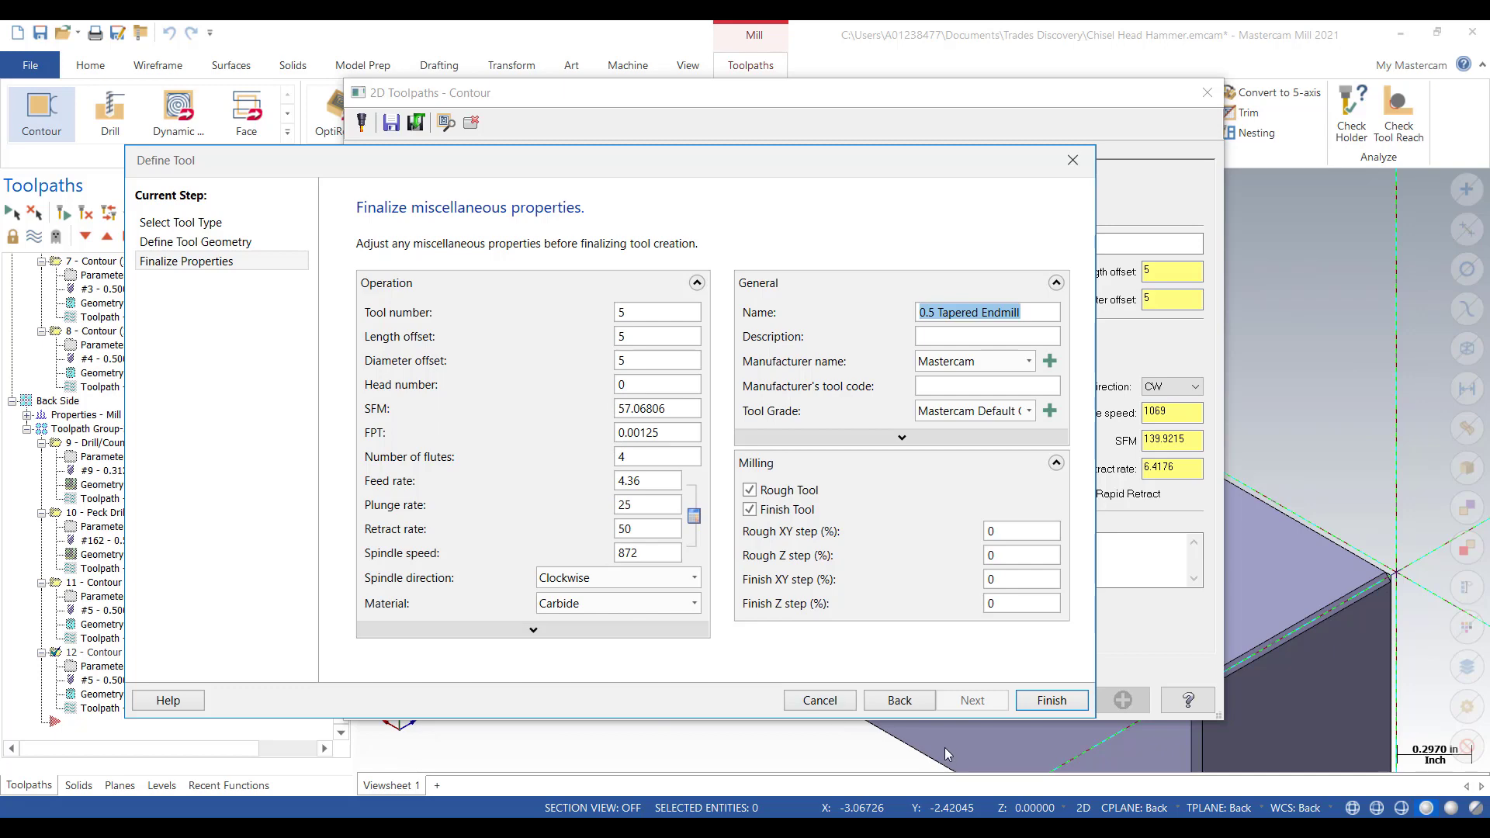
pyautogui.click(1051, 701)
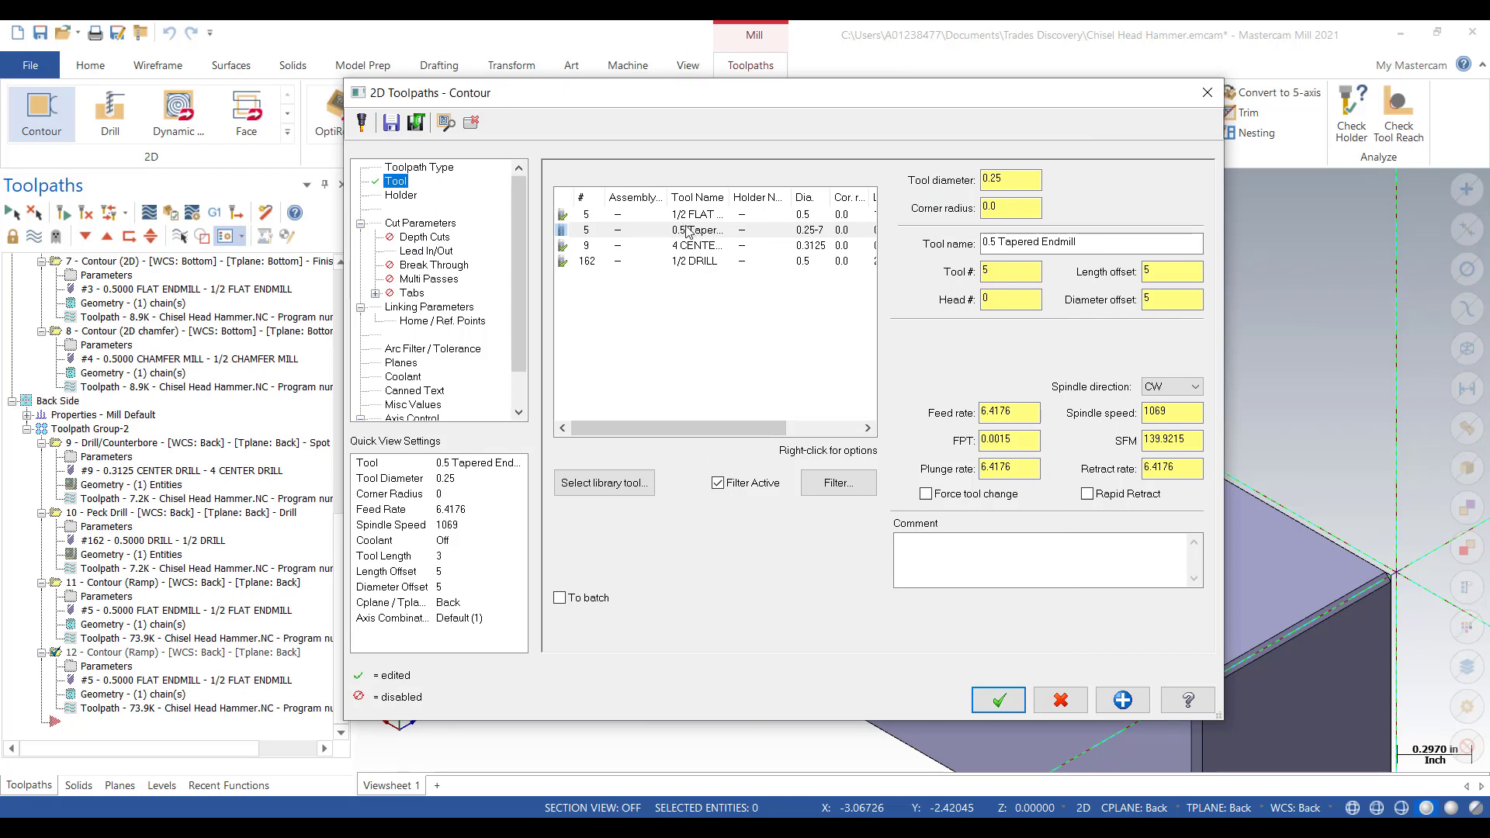
pyautogui.click(912, 546)
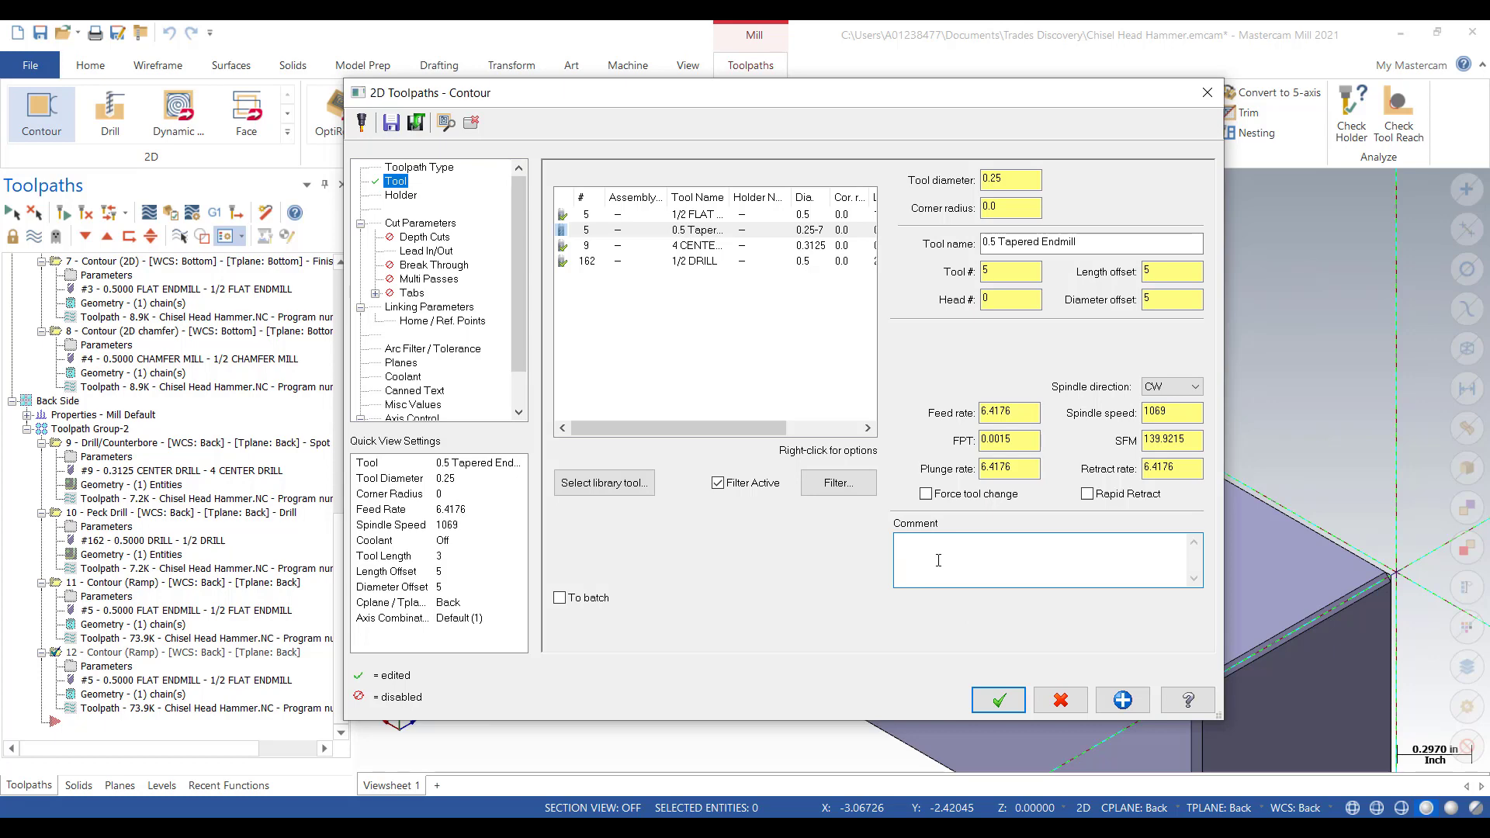
pyautogui.write('Tapper')
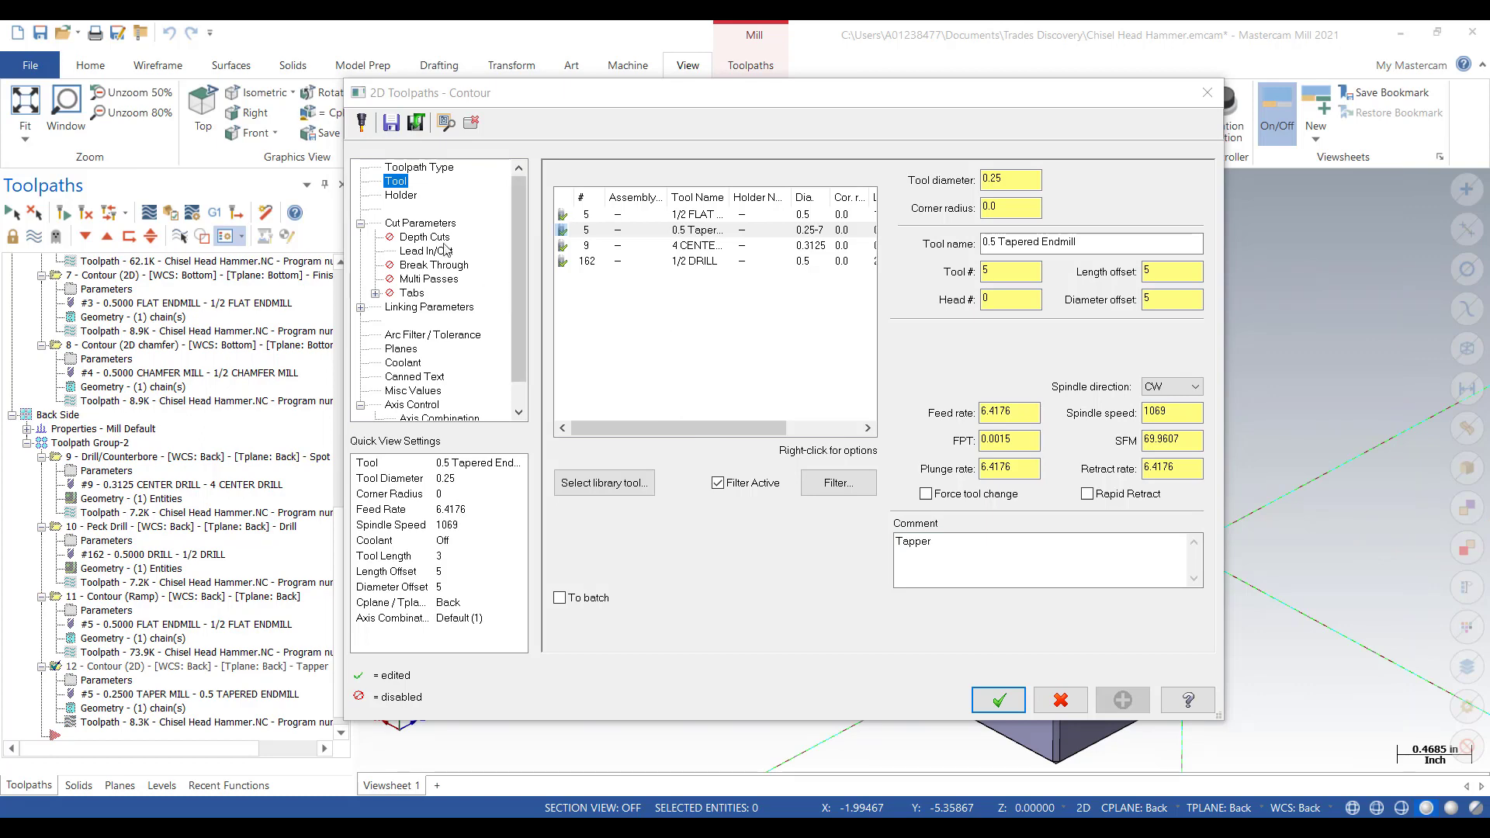
# - Review the taper contour's cut parameters, stock to leave on walls and lead in/out sweep
pyautogui.click(415, 225)
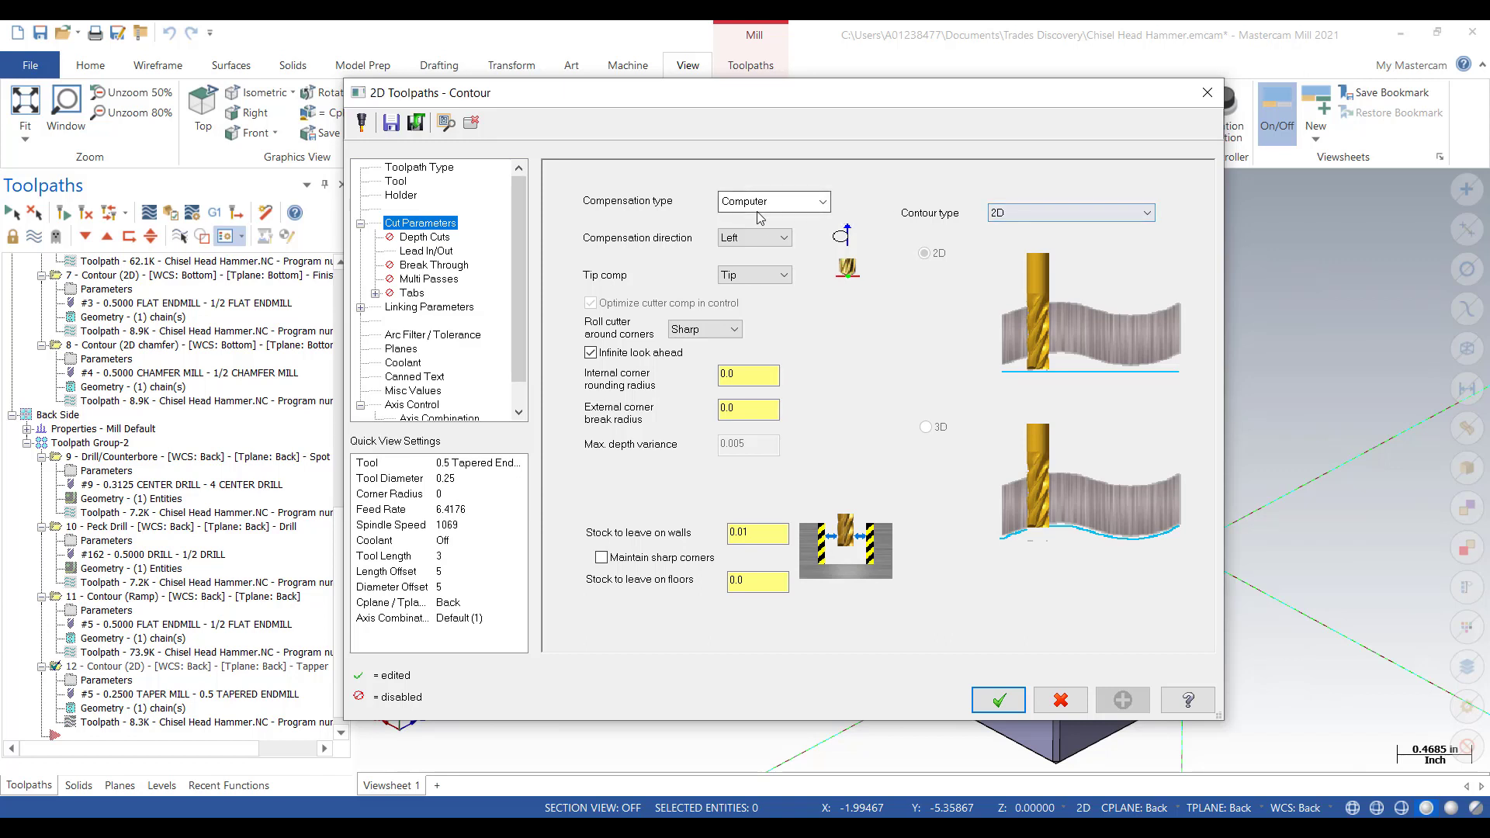
pyautogui.click(759, 532)
pyautogui.click(422, 252)
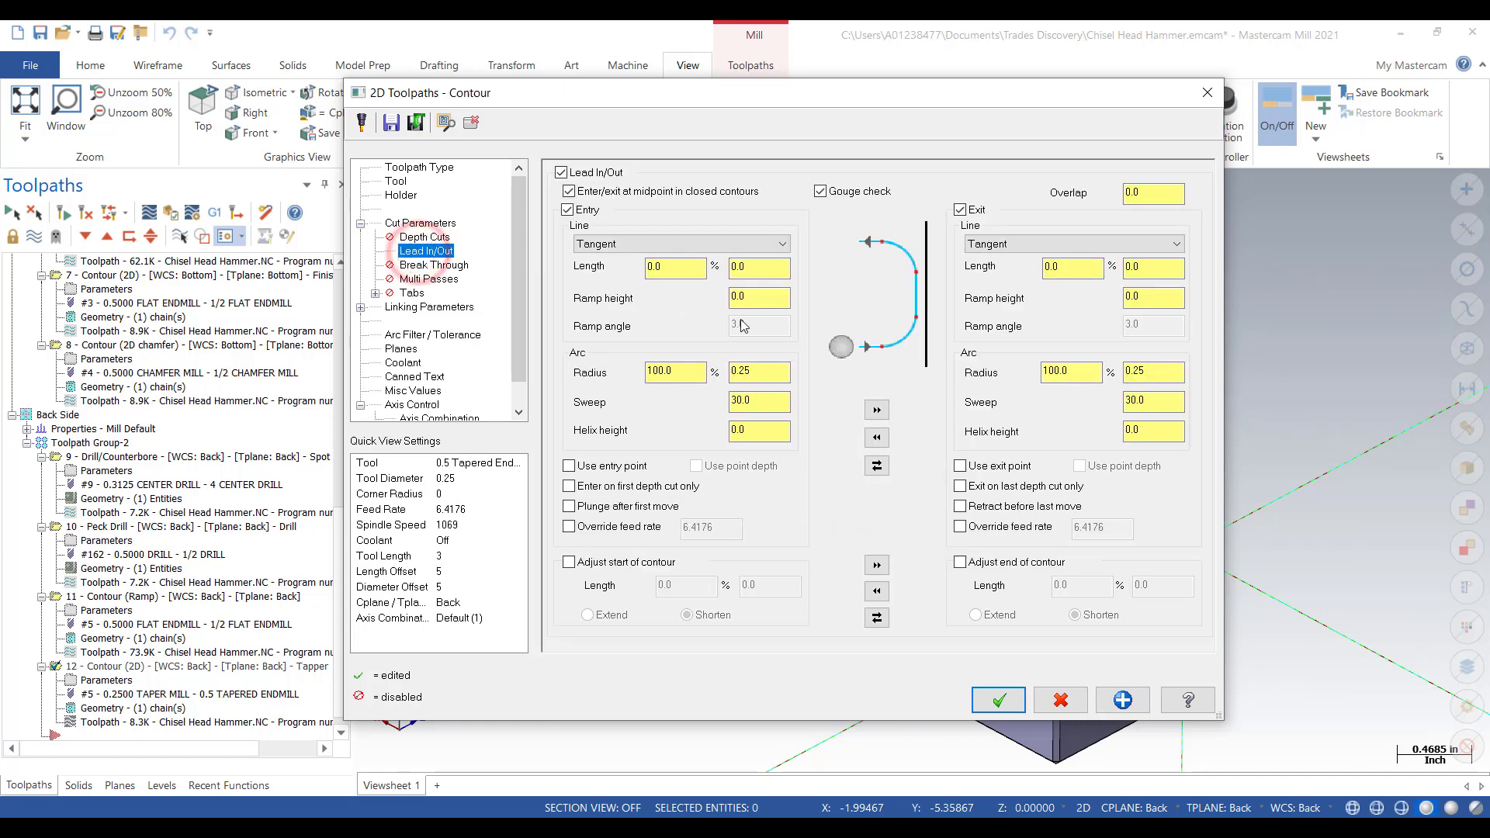
pyautogui.click(764, 400)
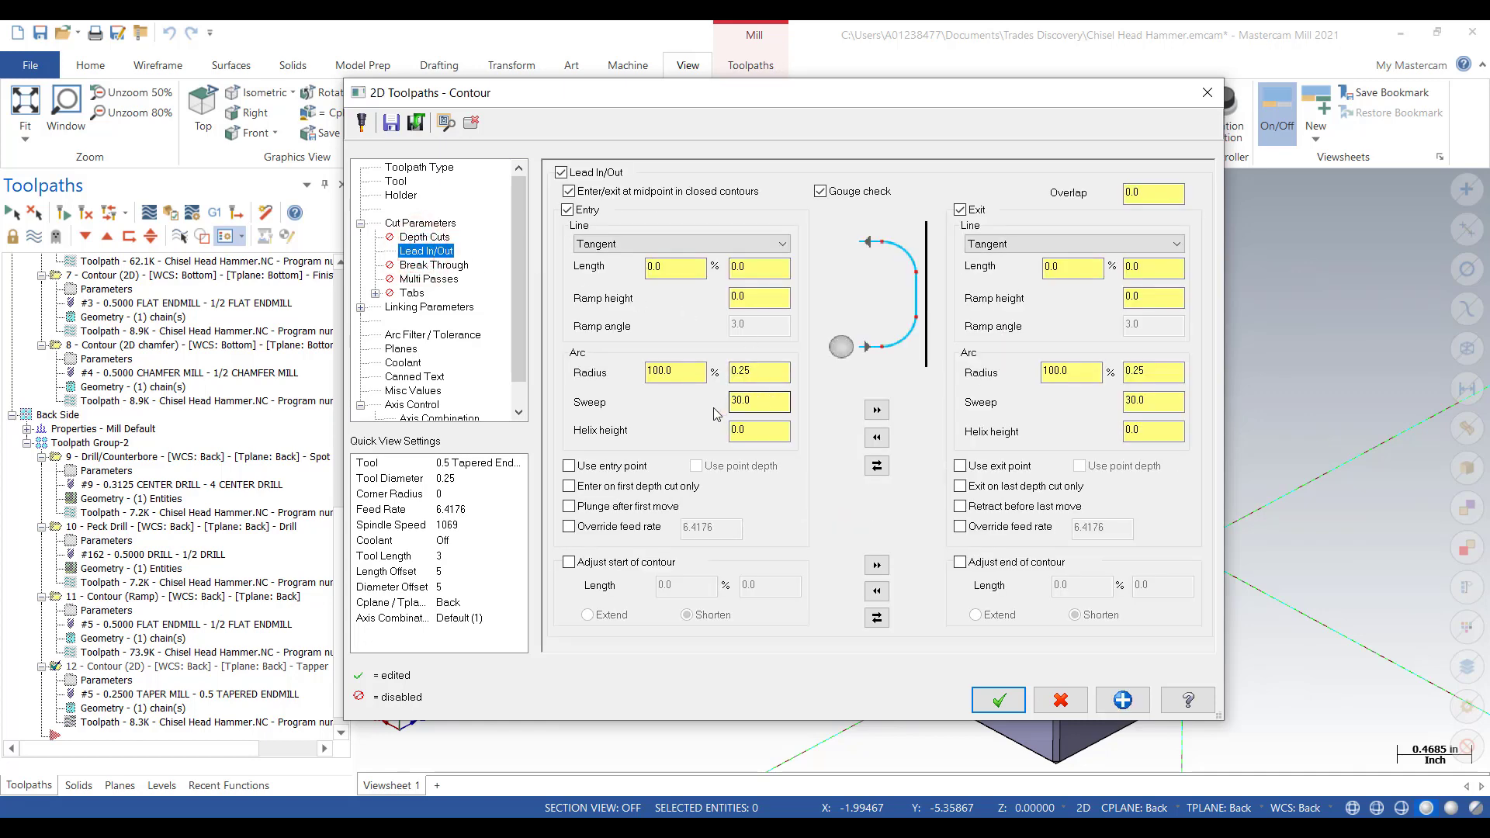
# - Set the taper contour's absolute depth to -0.3 in the linking parameters and accept the operation
pyautogui.click(425, 307)
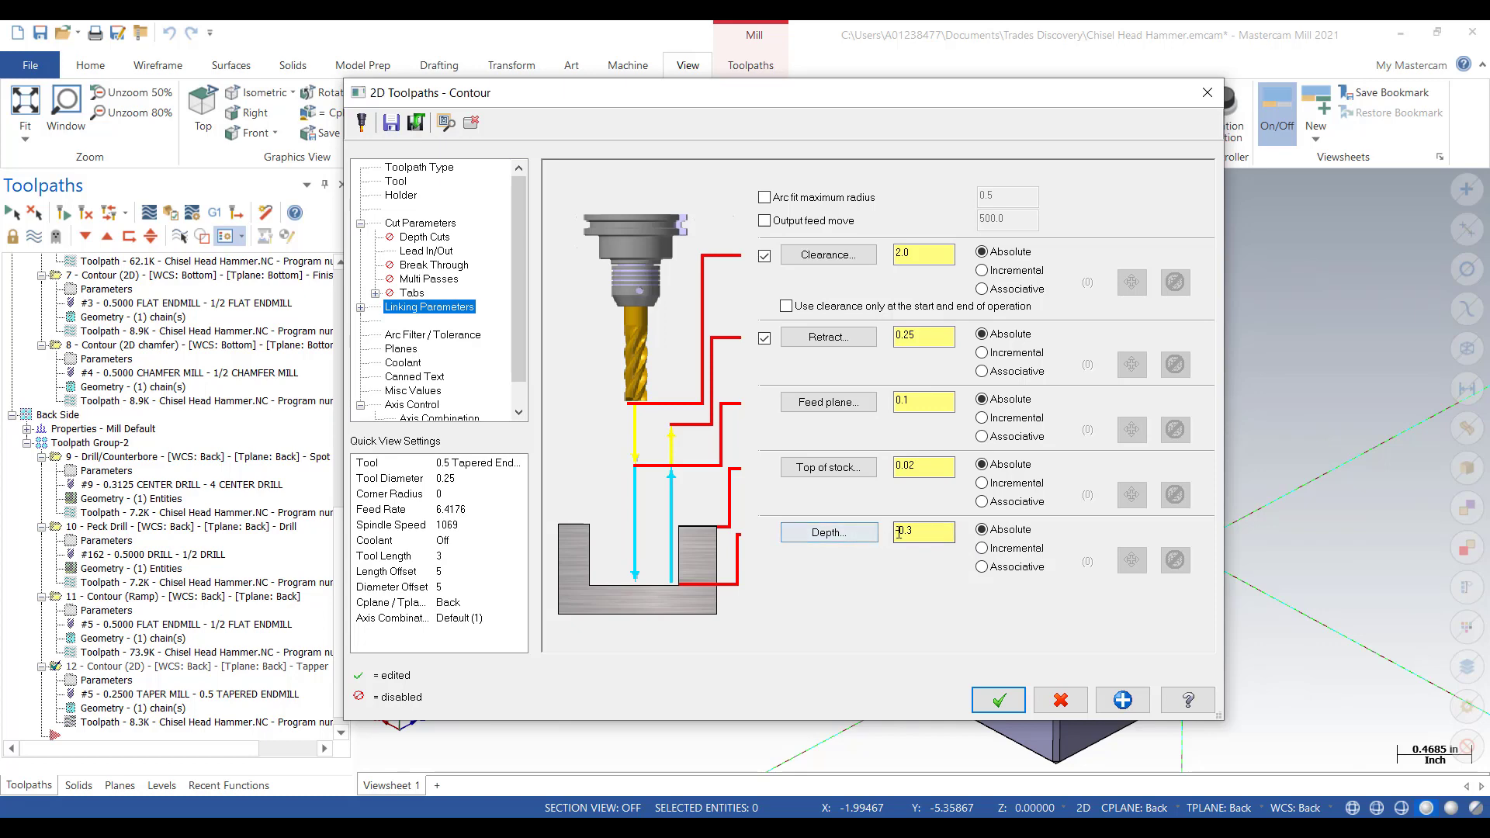
pyautogui.click(829, 535)
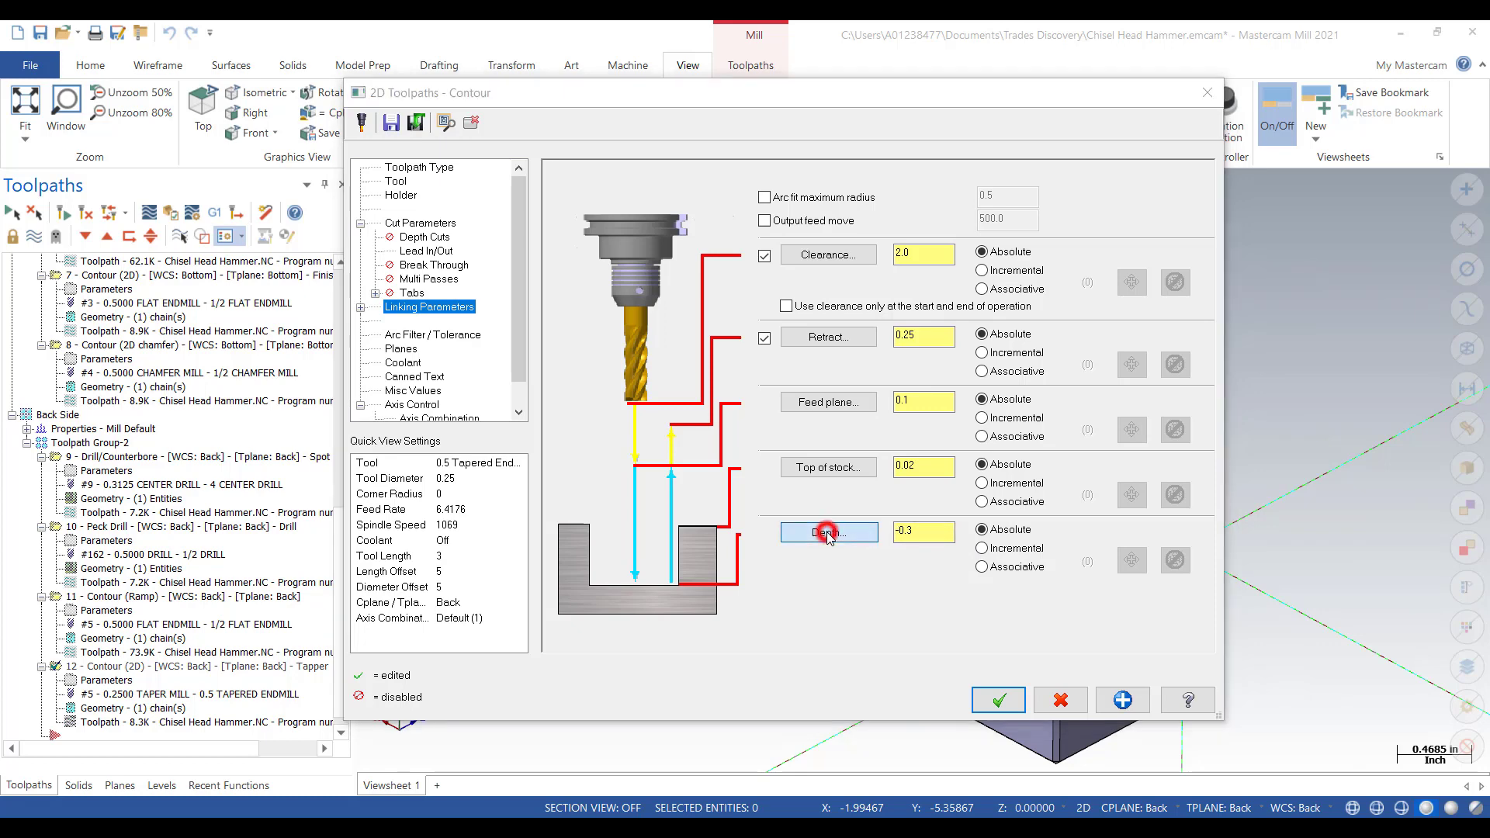
pyautogui.click(931, 491)
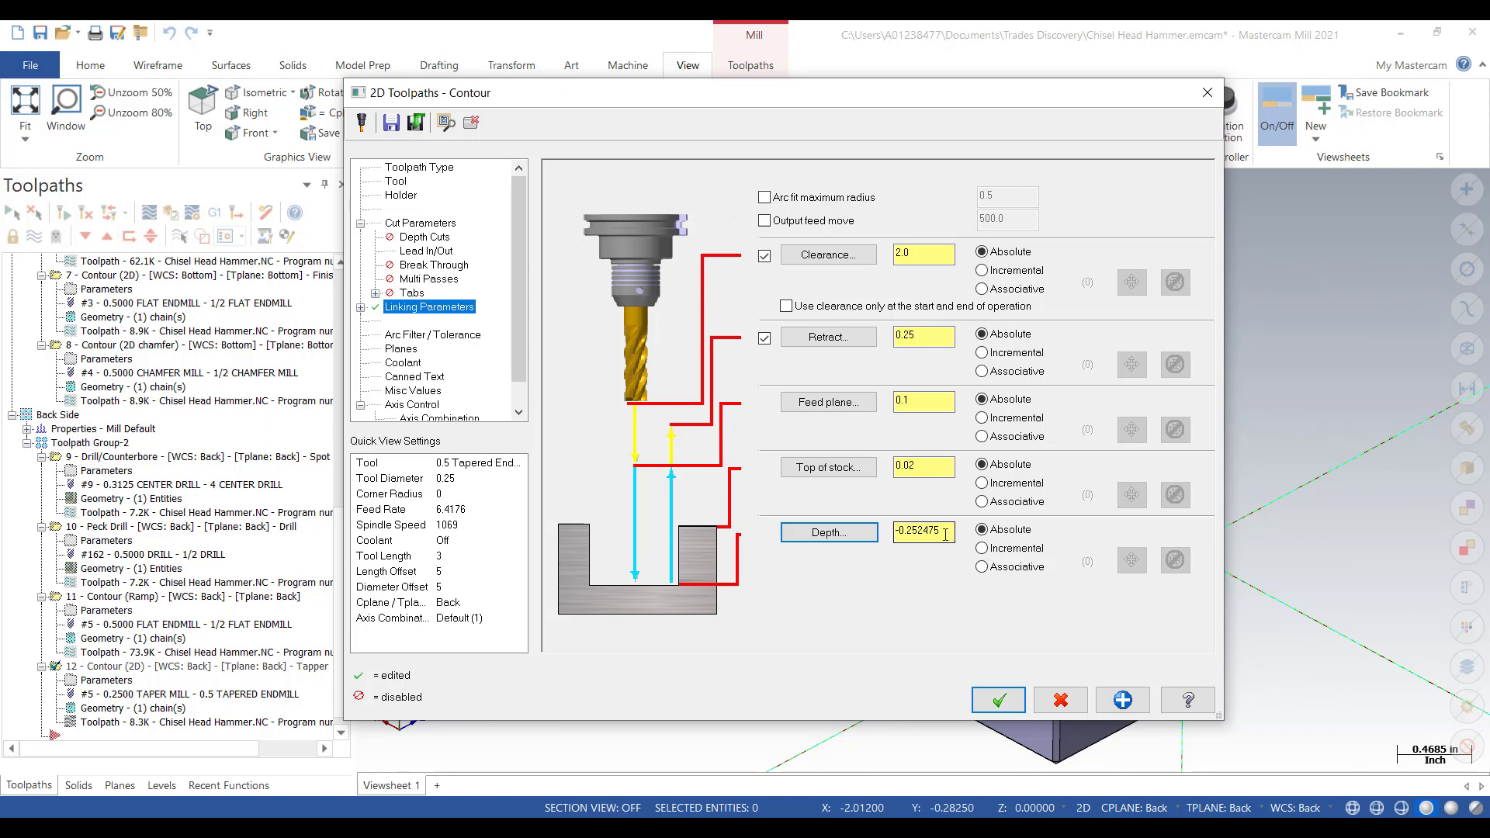
pyautogui.click(944, 534)
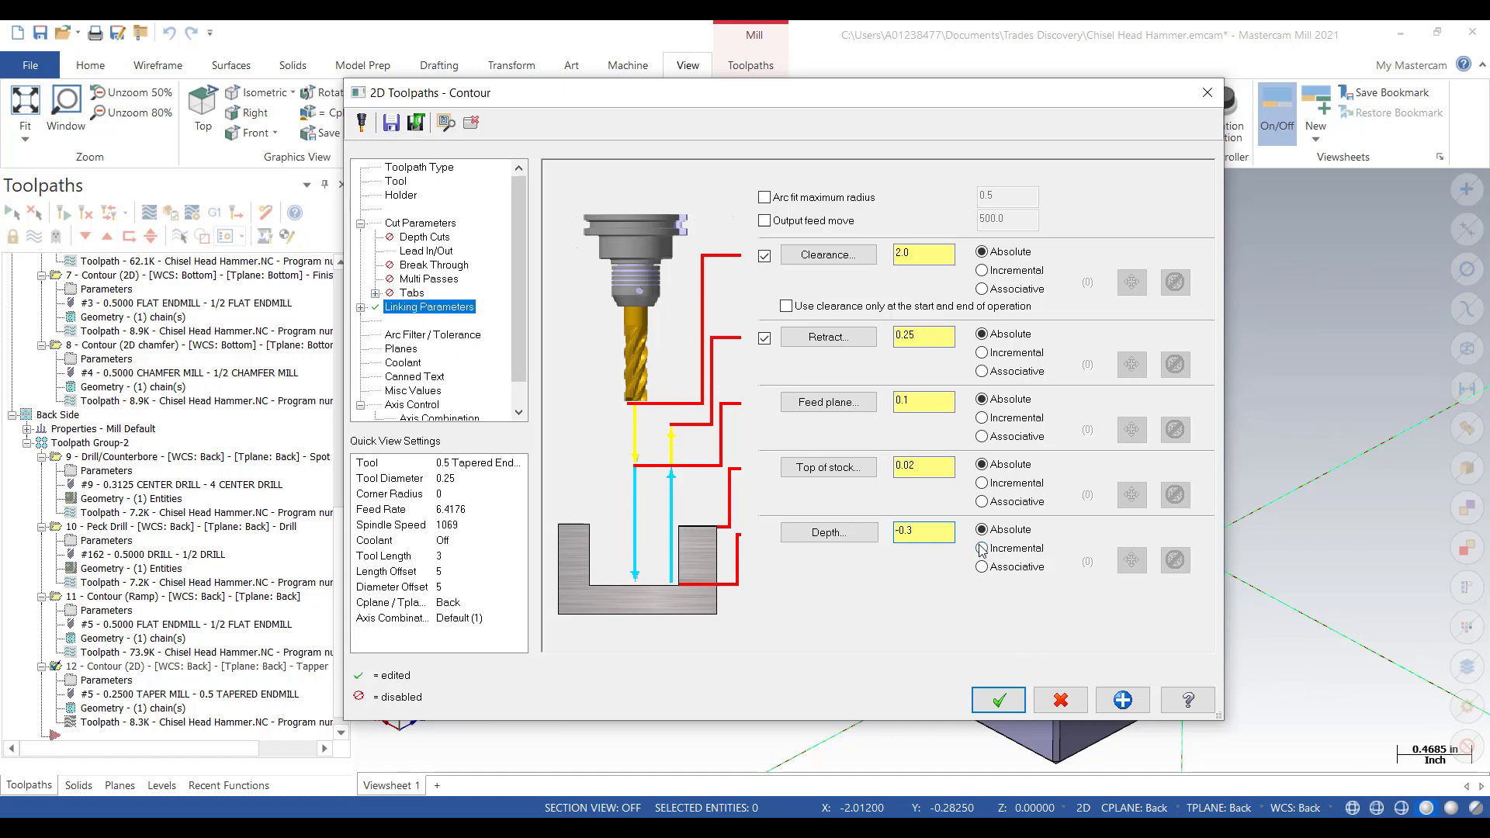
pyautogui.click(999, 701)
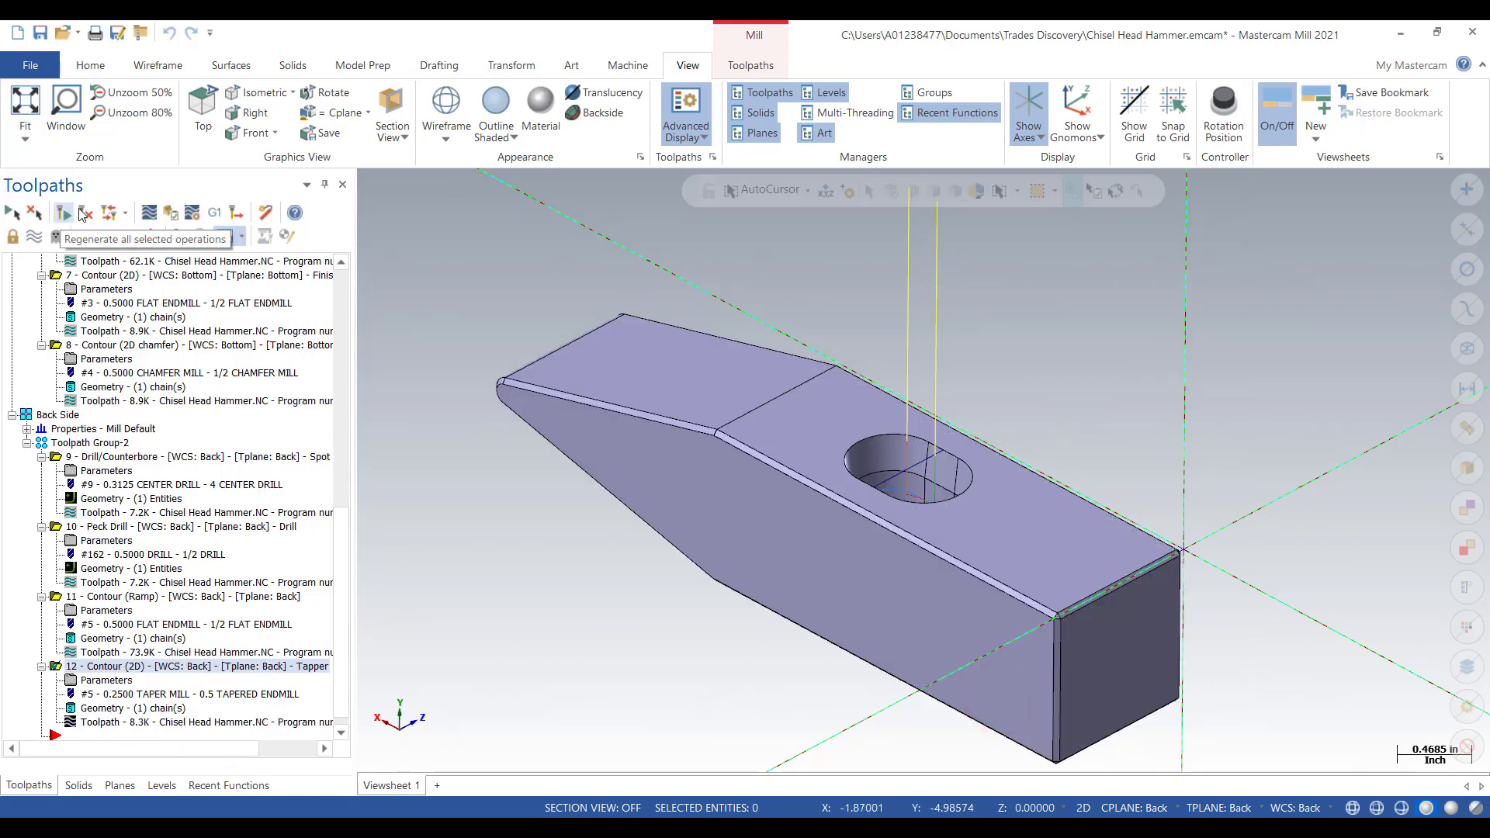
# - Backplot the Tapper contour operation and step the taper mill forward through its moves around the handle slot
pyautogui.click(149, 212)
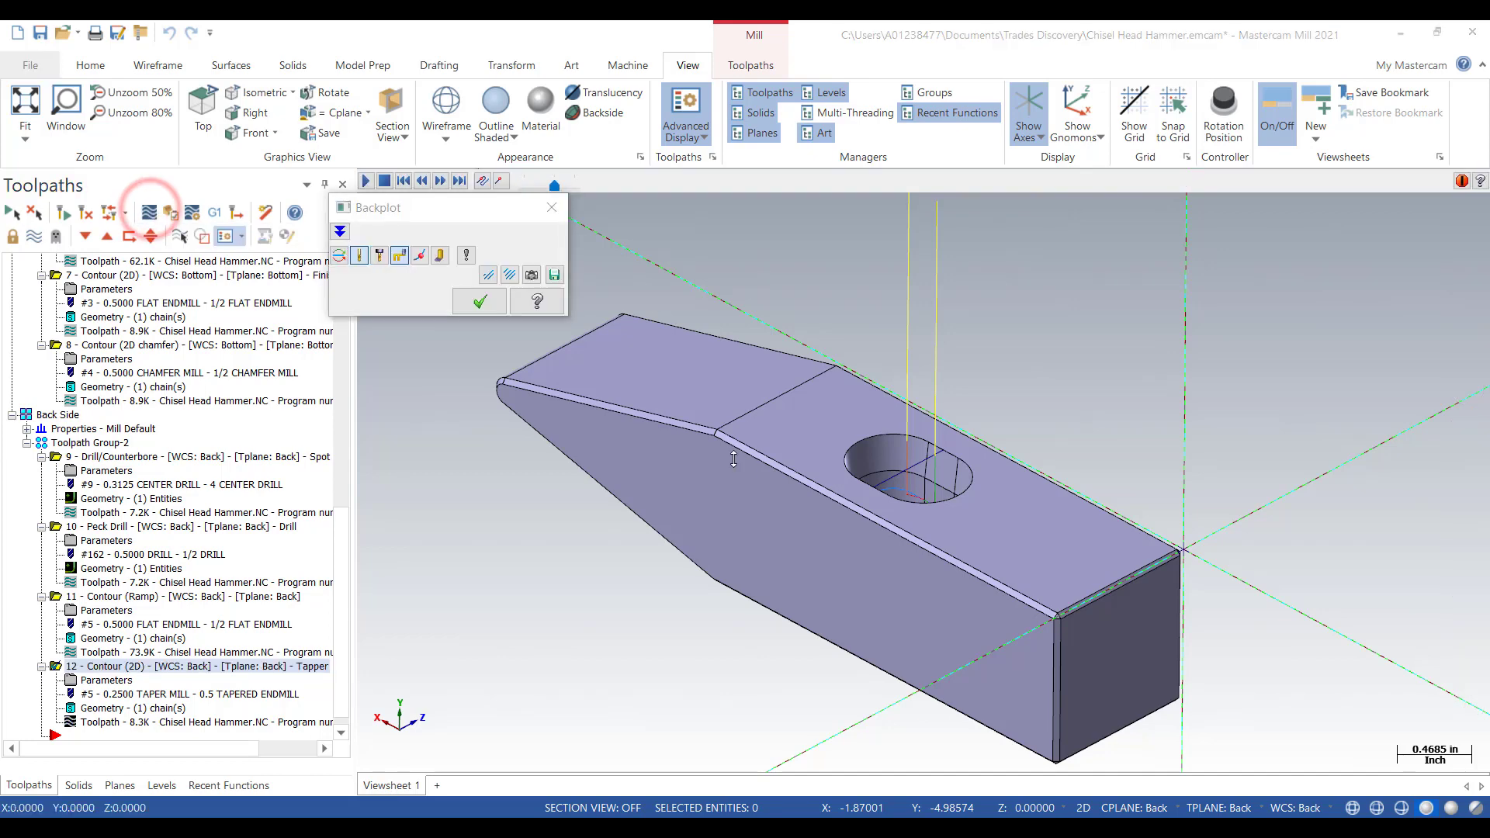
pyautogui.scroll(1, 970, 466)
pyautogui.scroll(2, 970, 466)
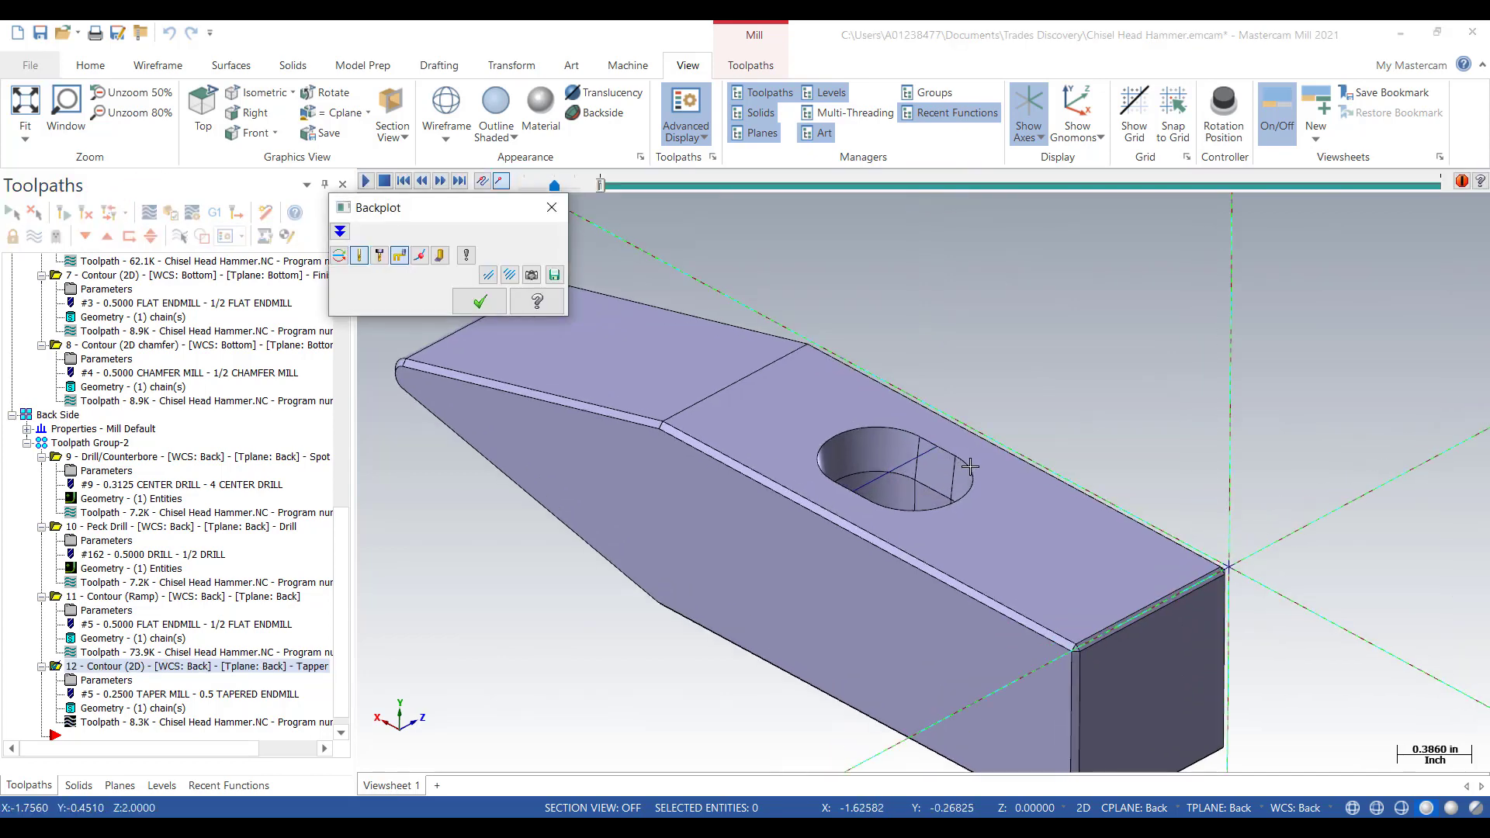
pyautogui.click(442, 181)
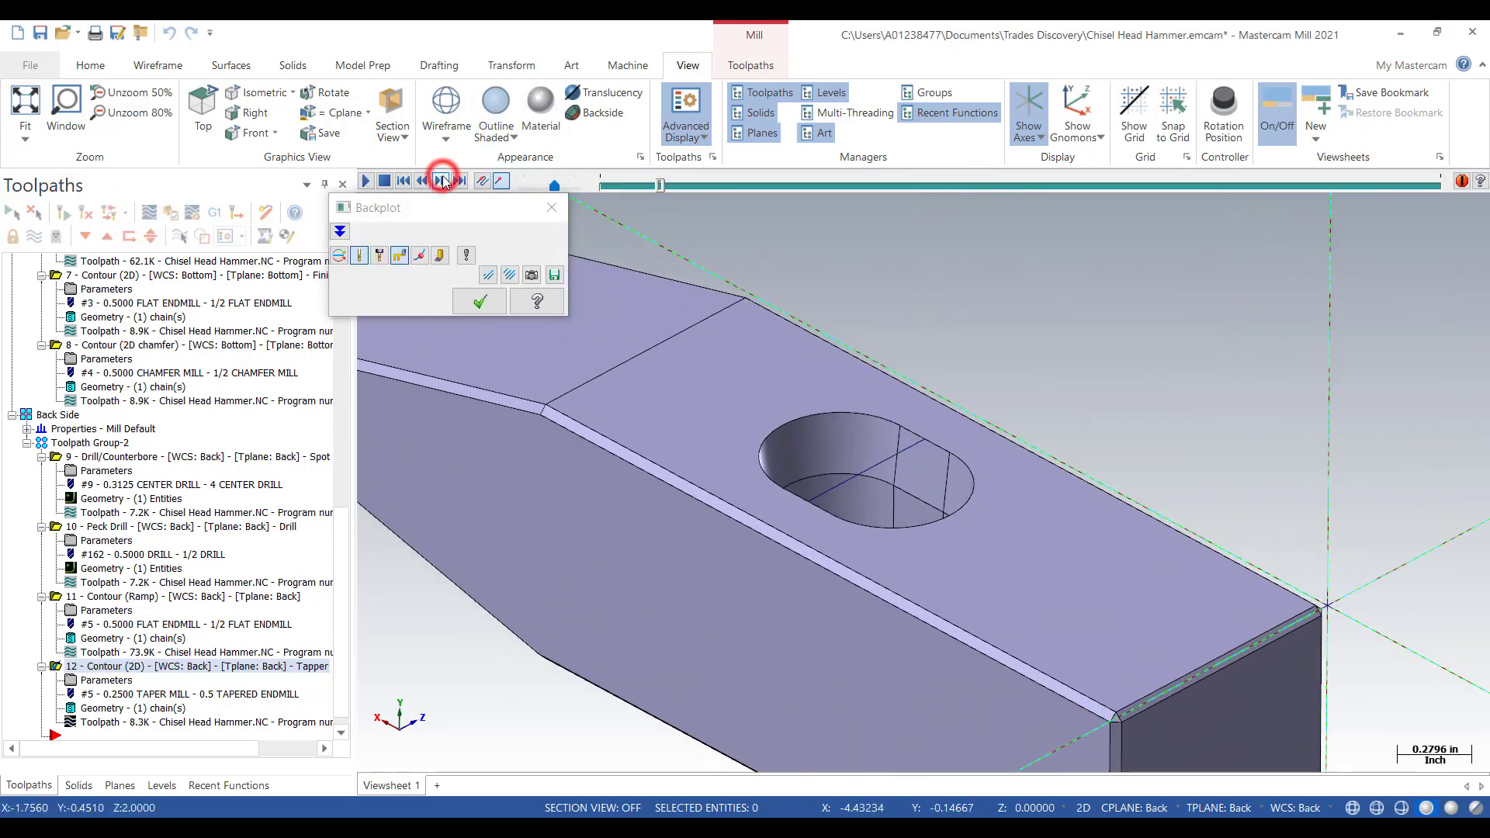
pyautogui.click(442, 181)
pyautogui.click(443, 180)
pyautogui.click(443, 181)
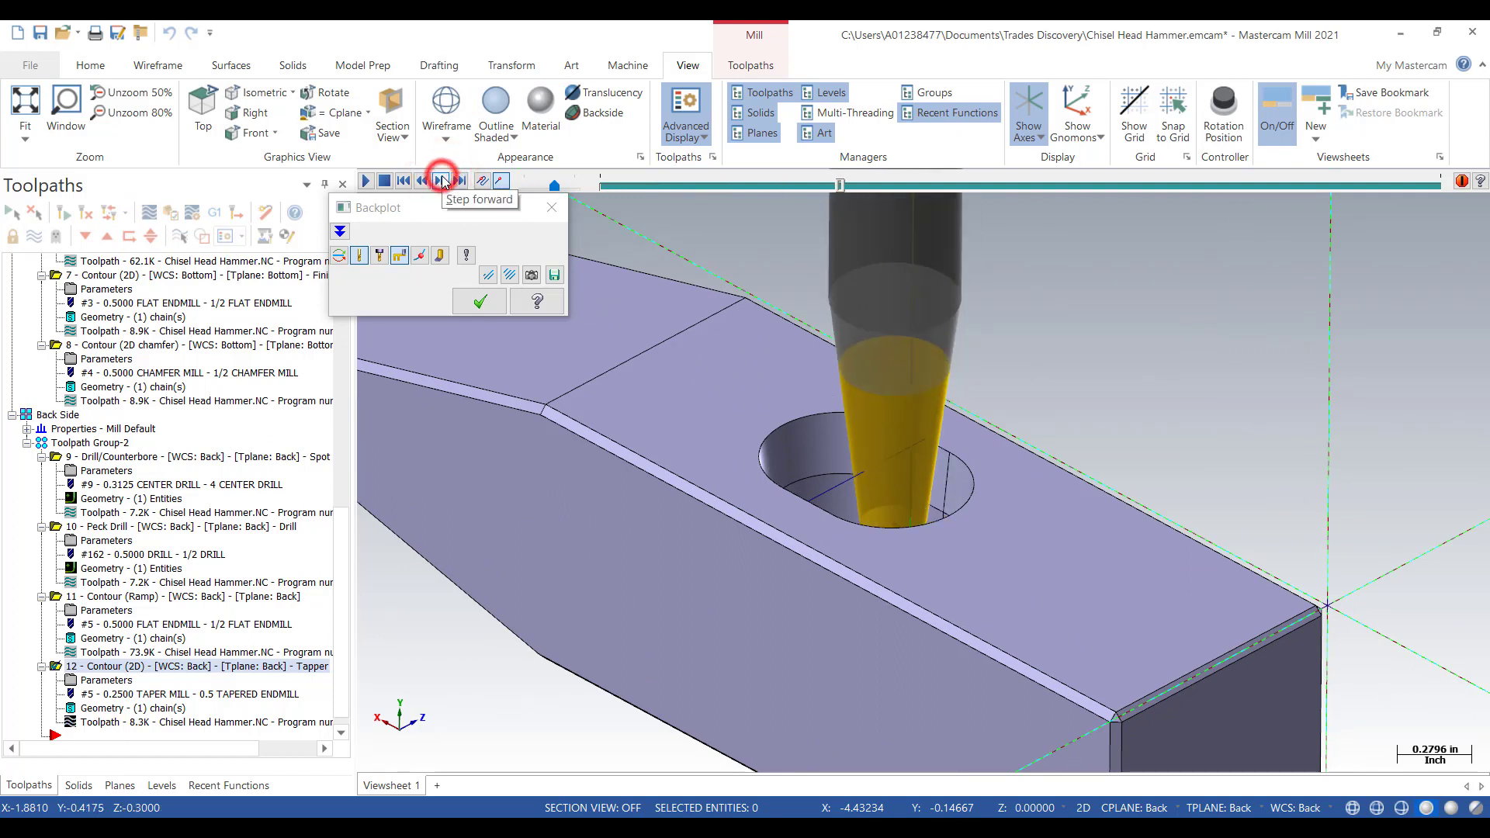
pyautogui.click(443, 181)
pyautogui.click(442, 181)
pyautogui.click(442, 181)
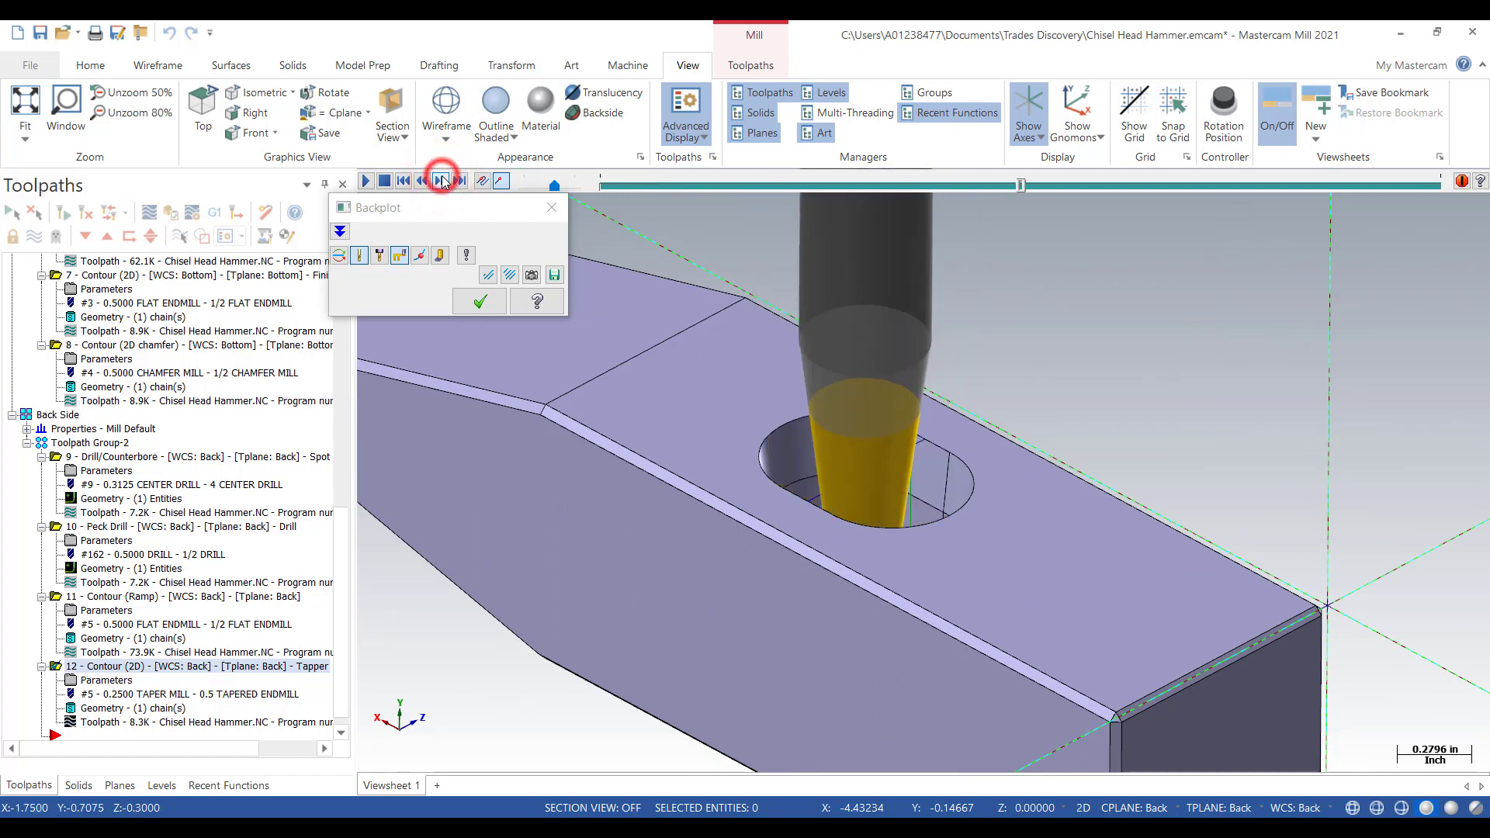
pyautogui.click(442, 181)
pyautogui.click(442, 180)
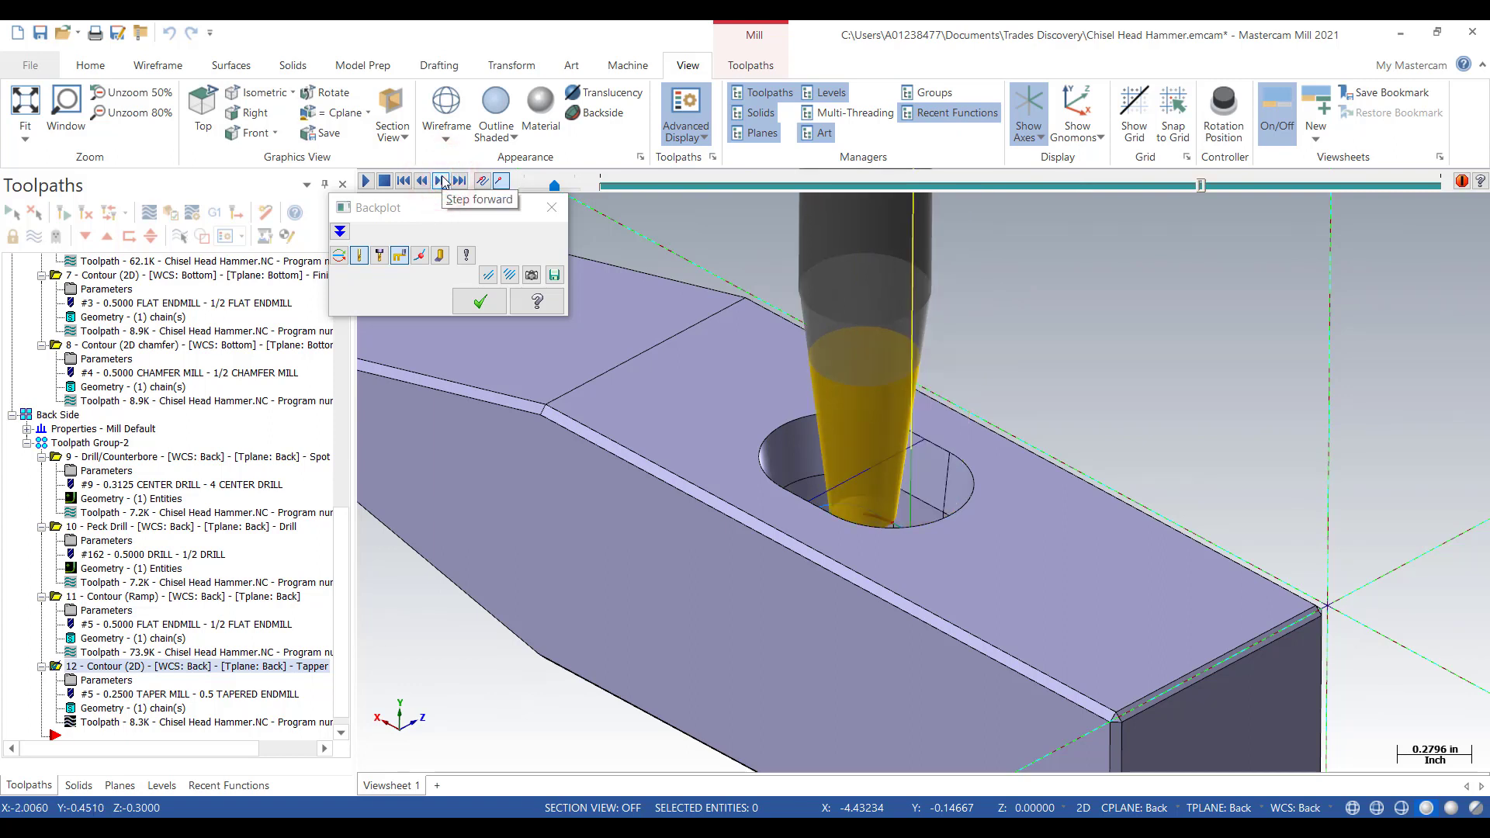
# - Restart the backplot, step the taper mill into the slot at full depth, and examine its fit from the hammer's end
pyautogui.click(403, 180)
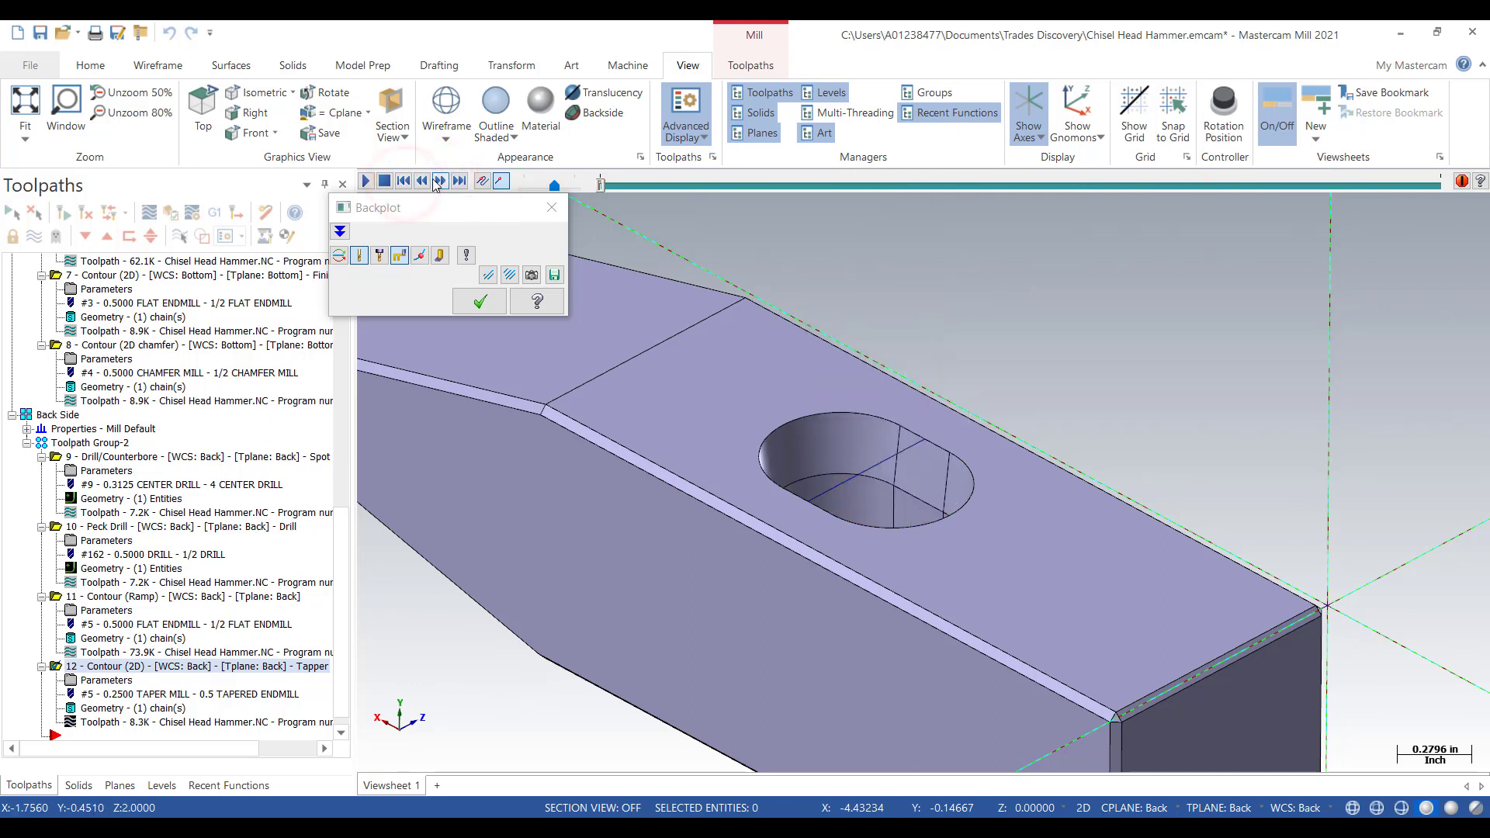
pyautogui.click(440, 180)
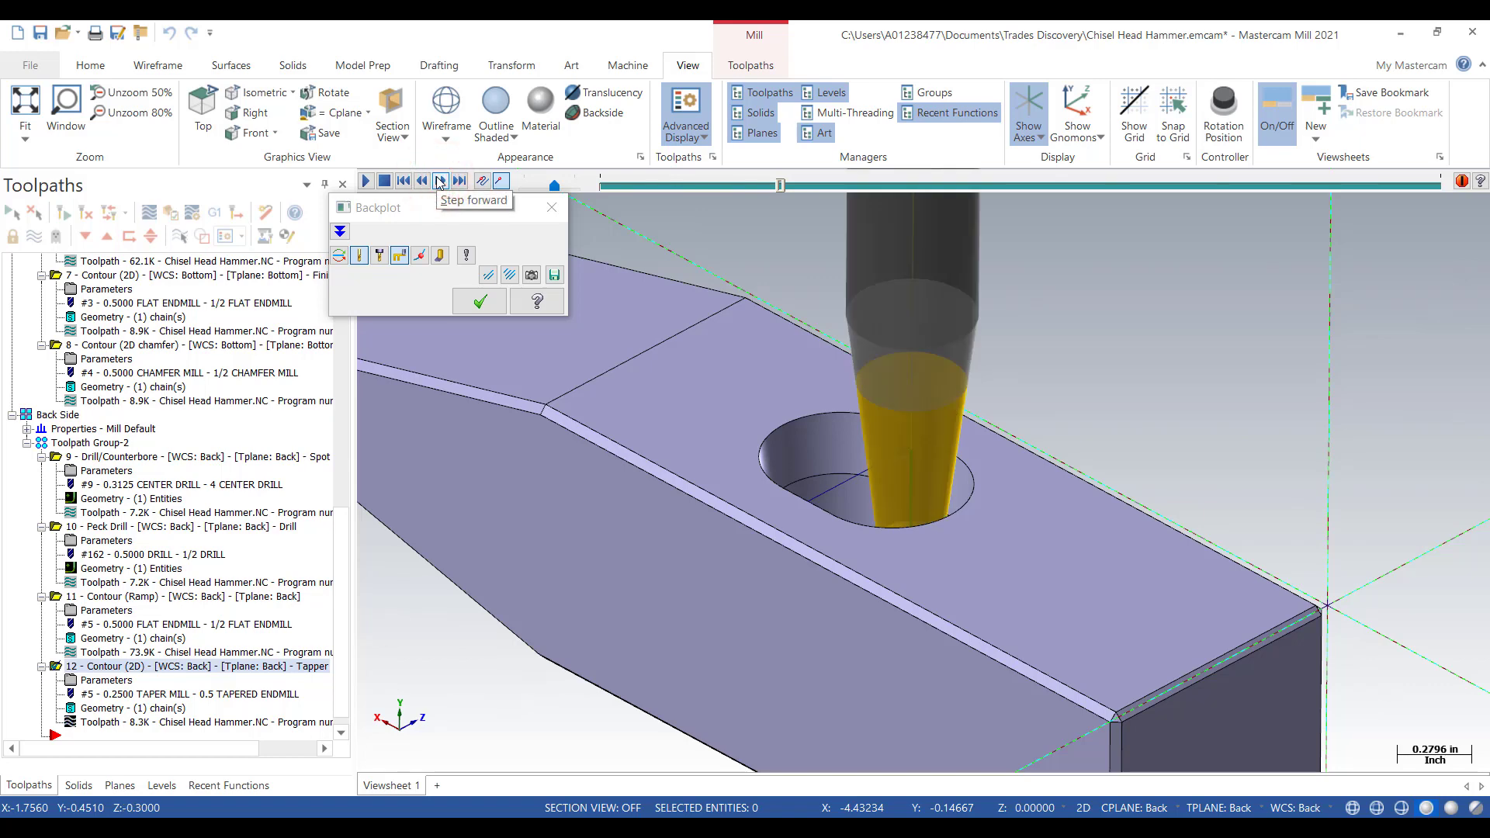
pyautogui.click(440, 180)
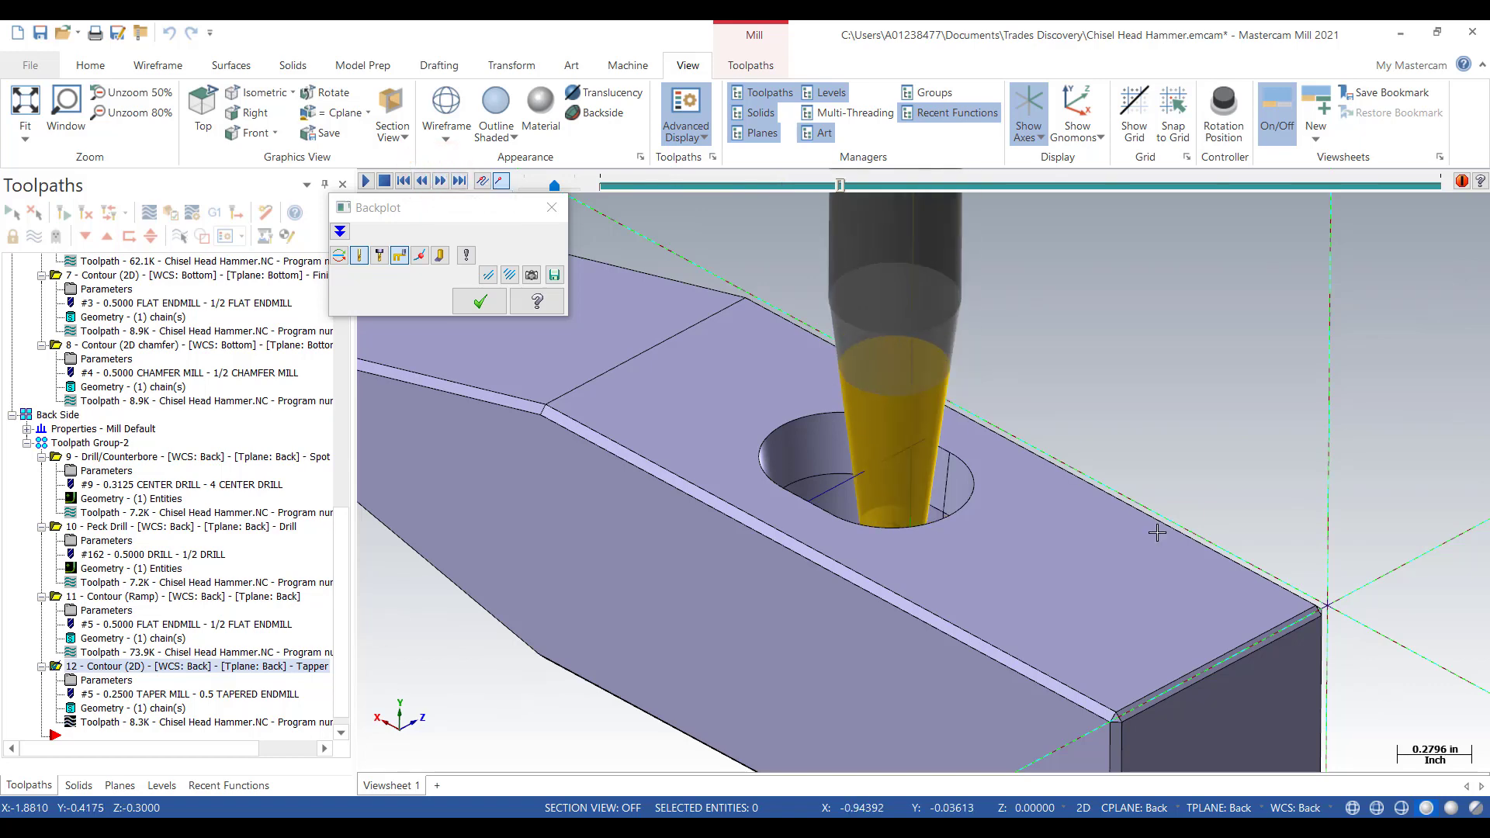
pyautogui.moveTo(1163, 597); pyautogui.dragTo(1042, 556, button='middle')
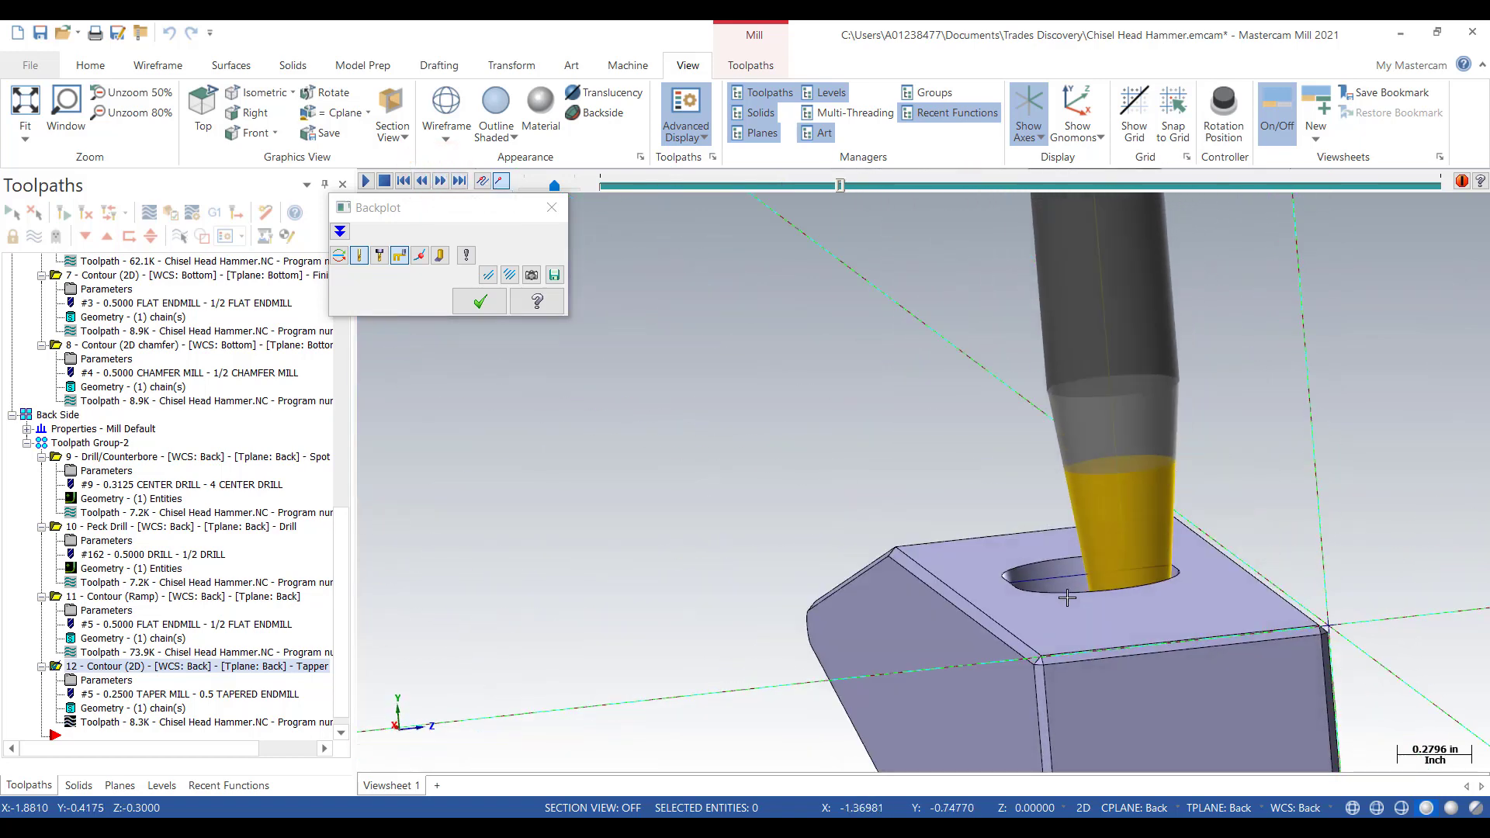
pyautogui.scroll(-3, 1044, 554)
pyautogui.scroll(-2, 1045, 554)
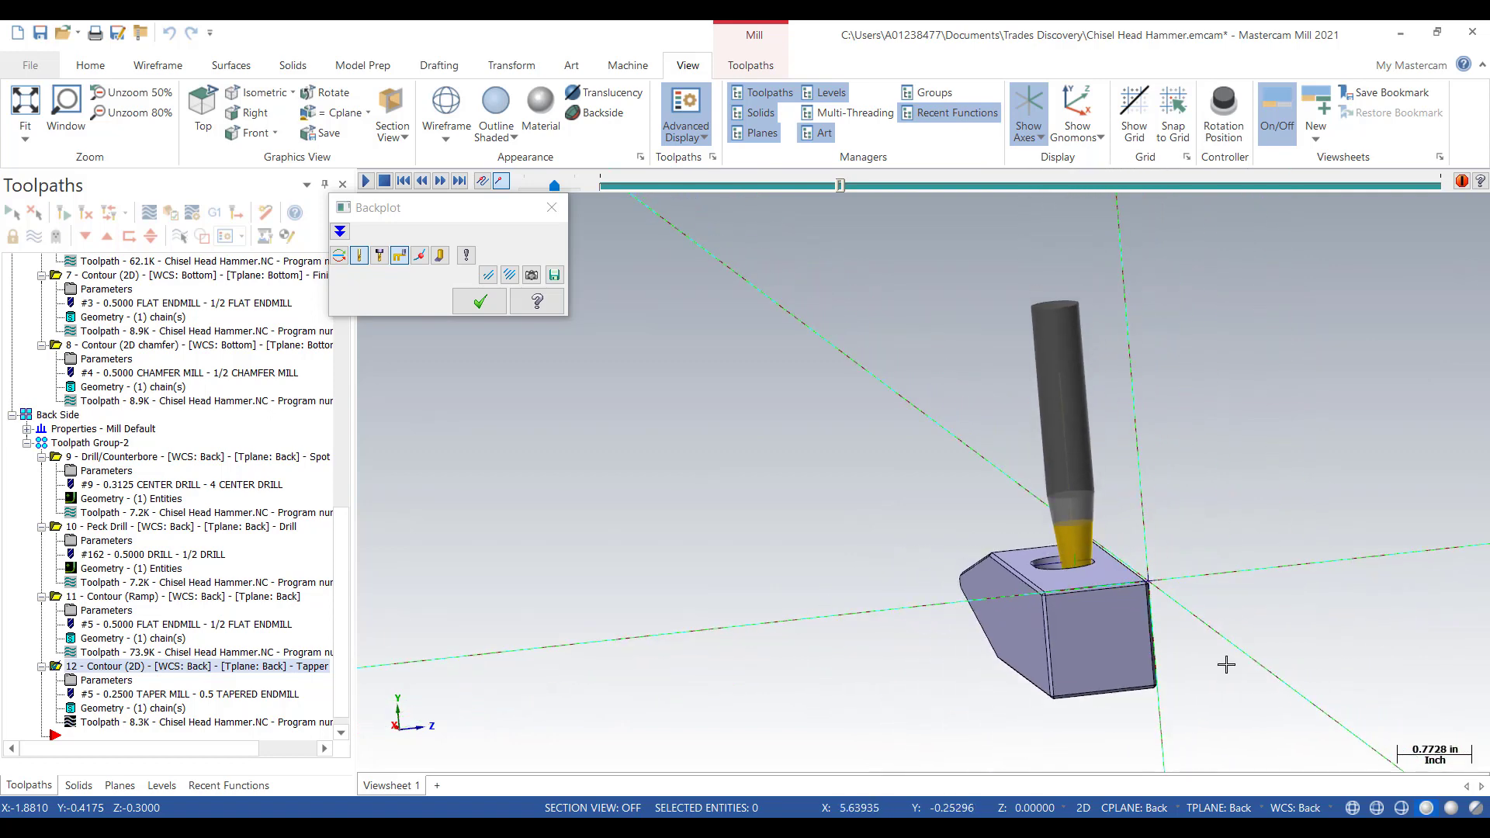
pyautogui.scroll(3, 1203, 701)
pyautogui.scroll(1, 1077, 657)
pyautogui.moveTo(1078, 656); pyautogui.dragTo(988, 566, button='middle')
pyautogui.scroll(2, 1060, 592)
pyautogui.moveTo(1064, 594); pyautogui.dragTo(1036, 565, button='middle')
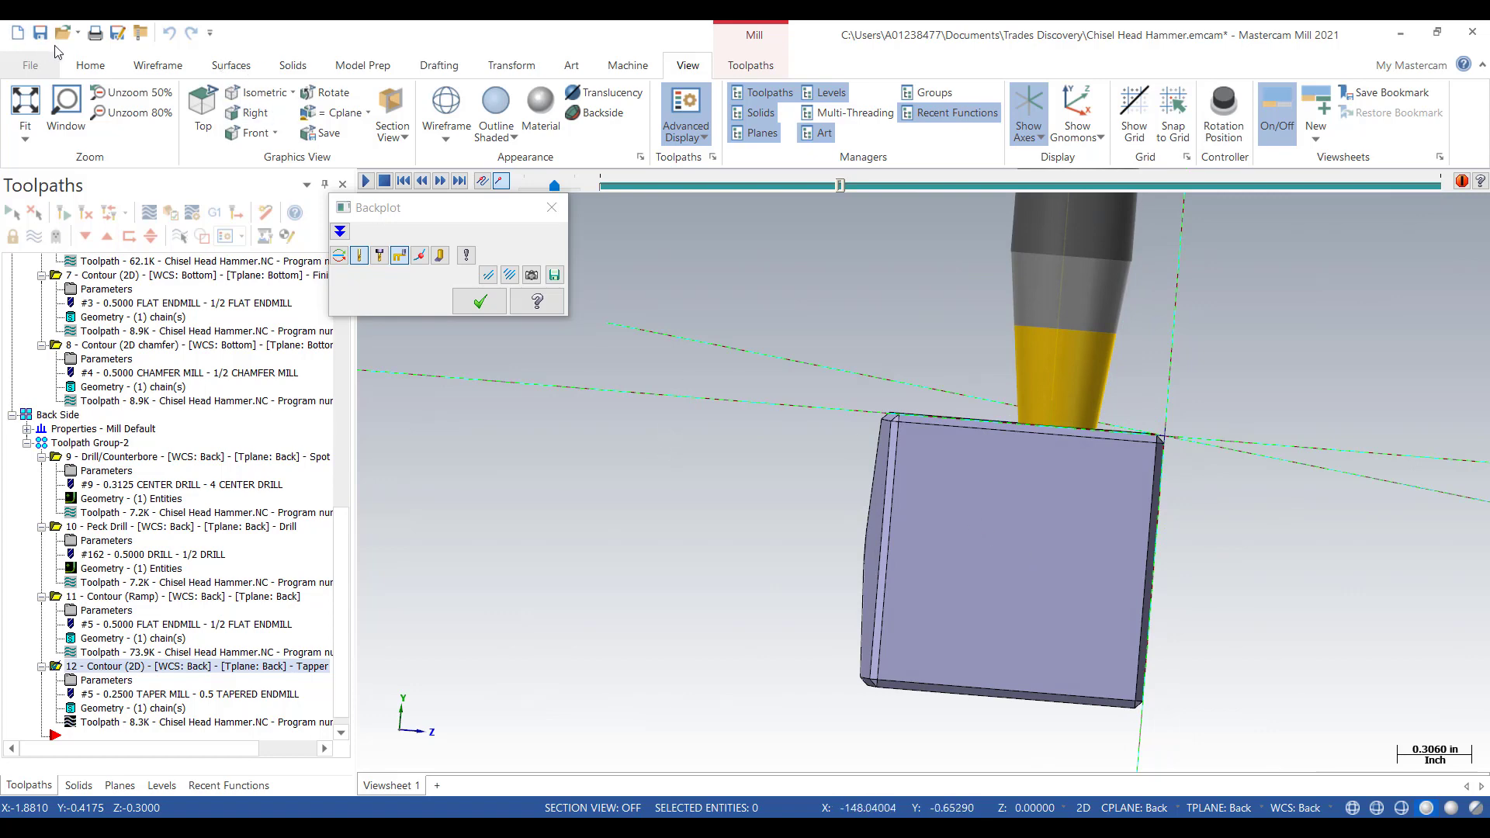
# - Display the hammer as wireframe and examine the taper mill's tip and flank against the slot's tapered wall
pyautogui.click(91, 68)
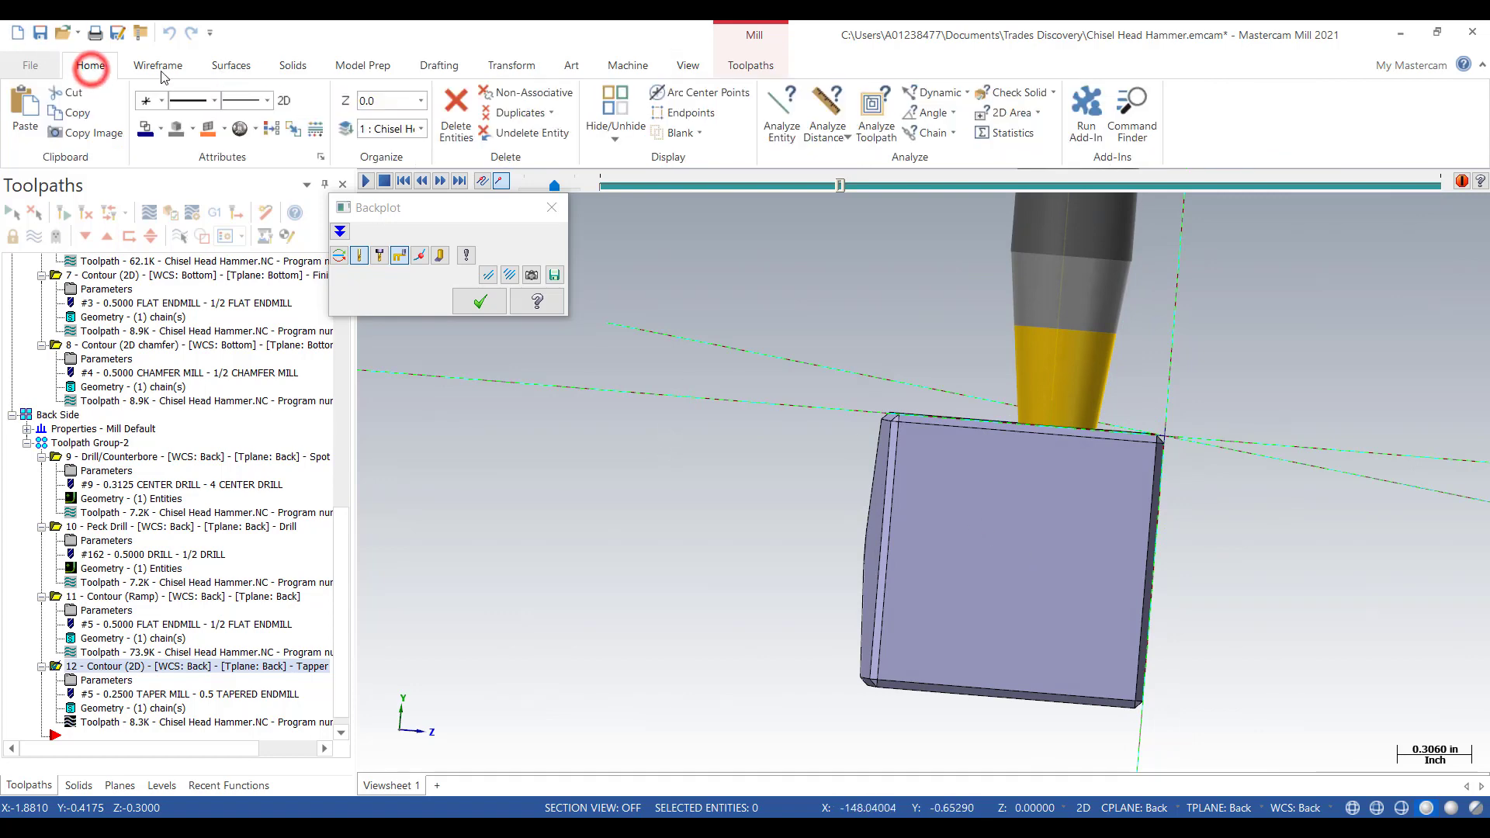
pyautogui.click(684, 66)
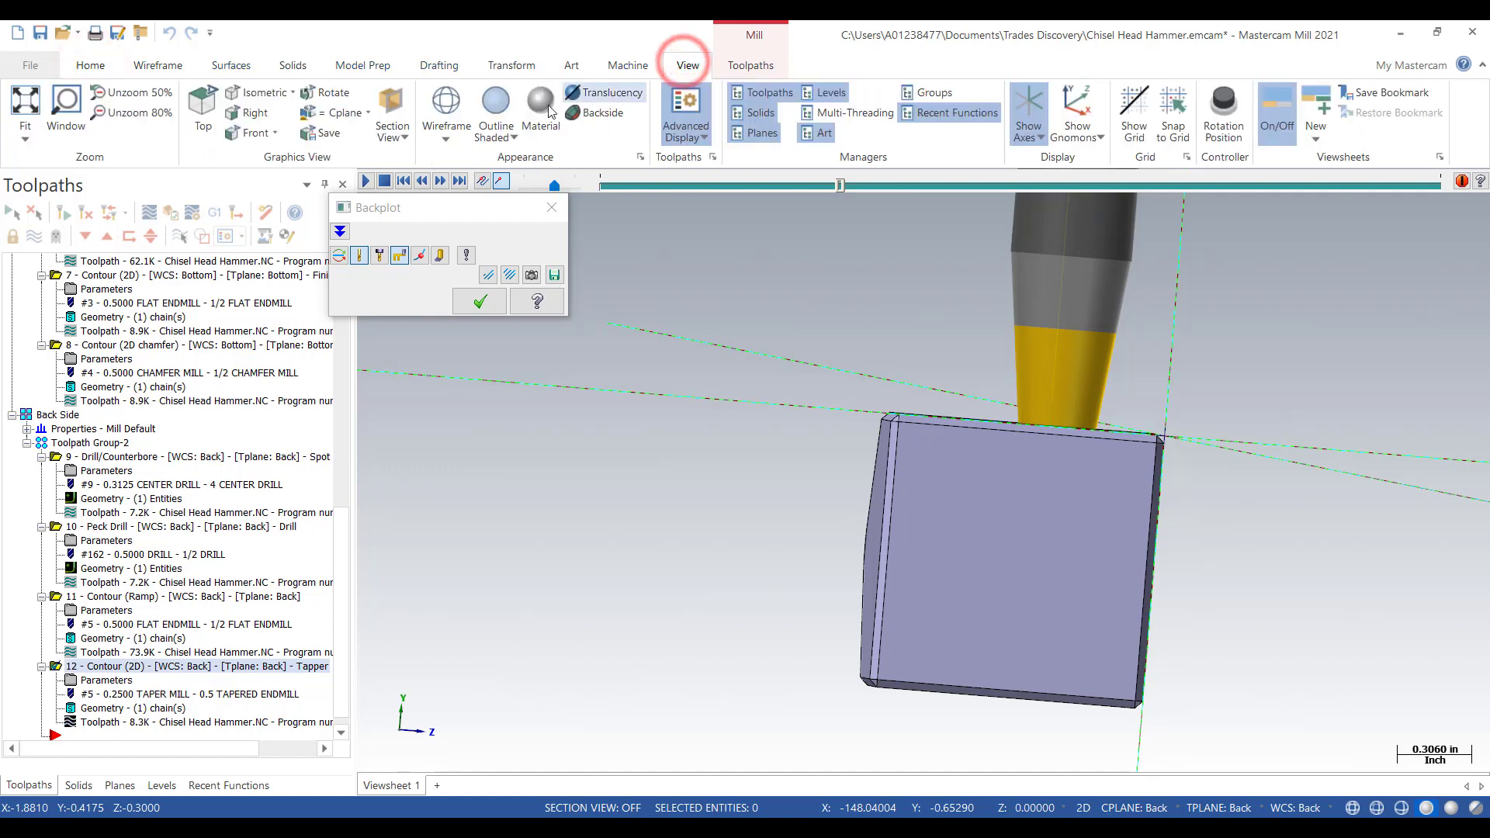
pyautogui.click(482, 112)
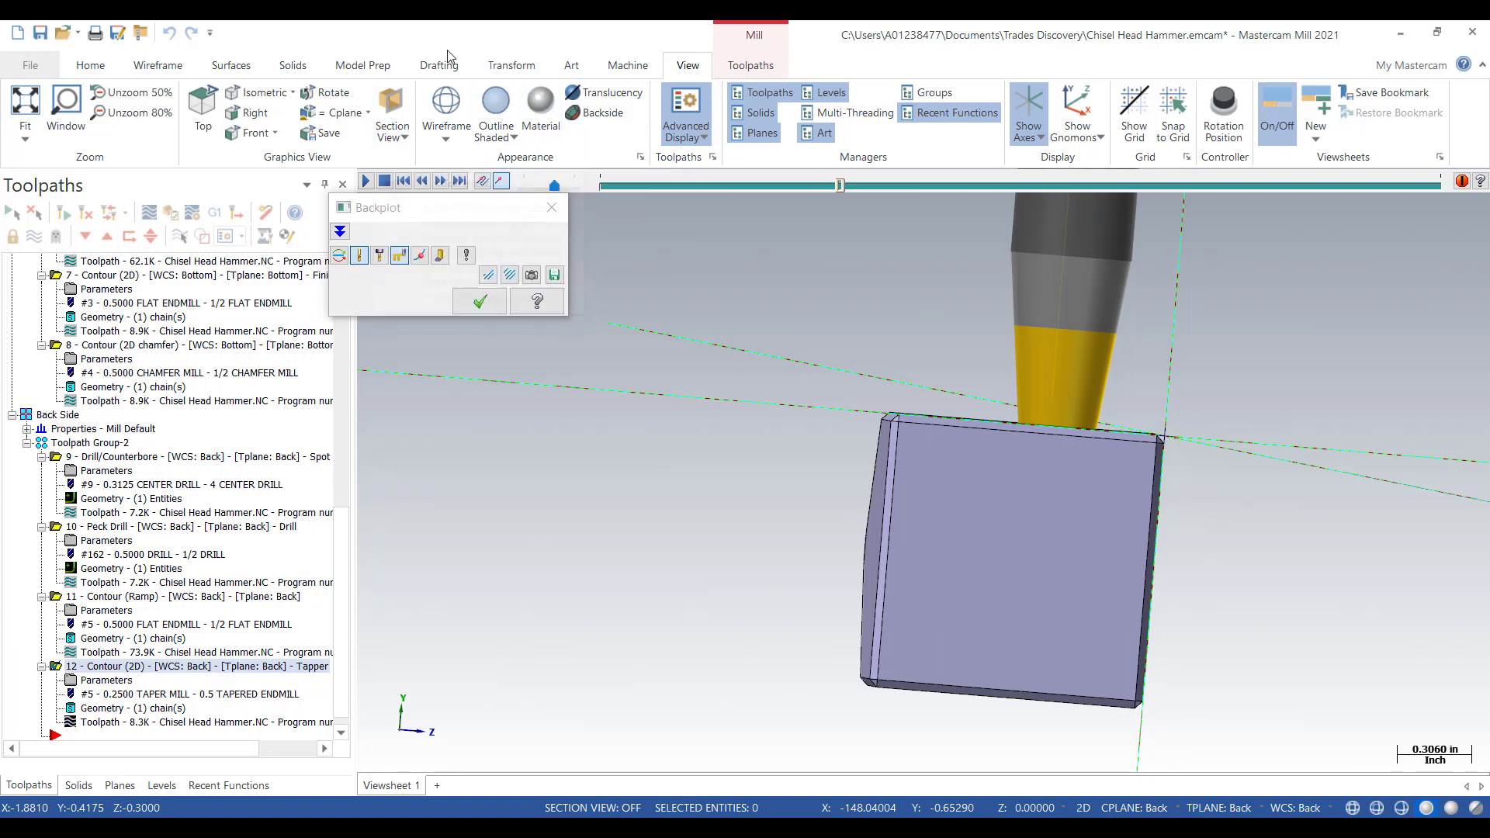
pyautogui.click(439, 116)
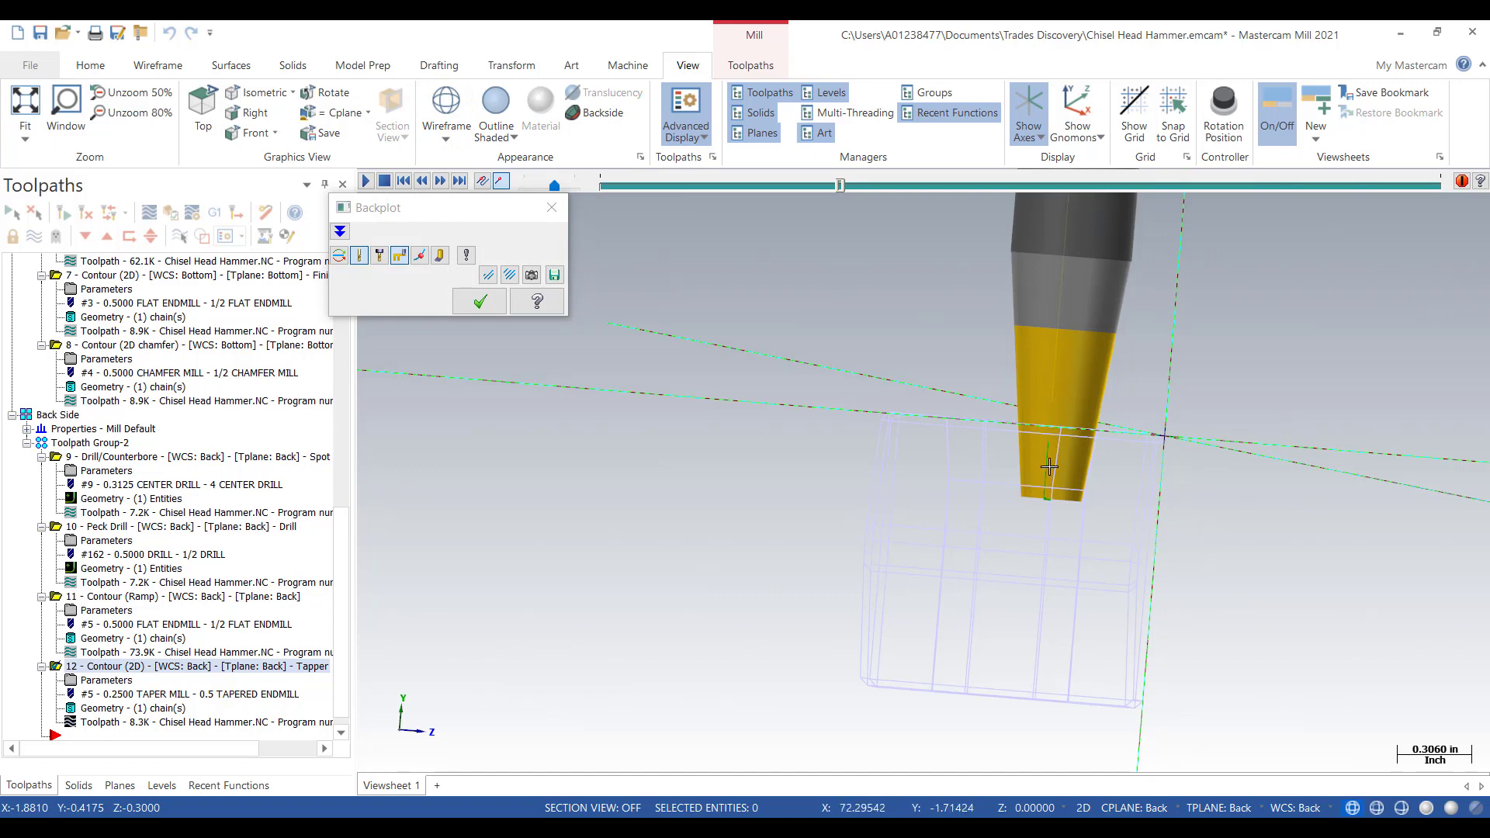
pyautogui.scroll(1, 1086, 497)
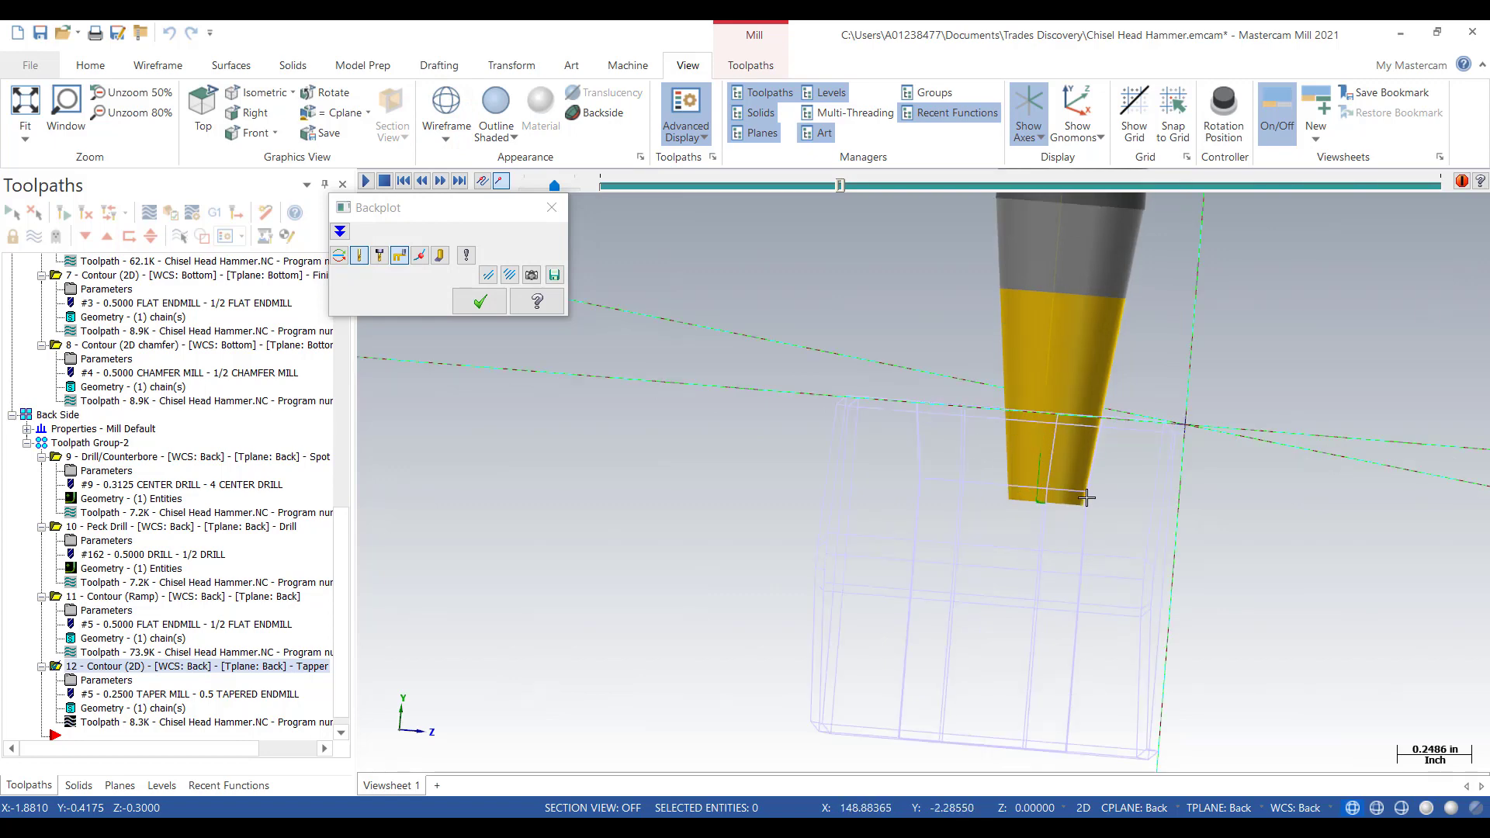
pyautogui.scroll(4, 1086, 497)
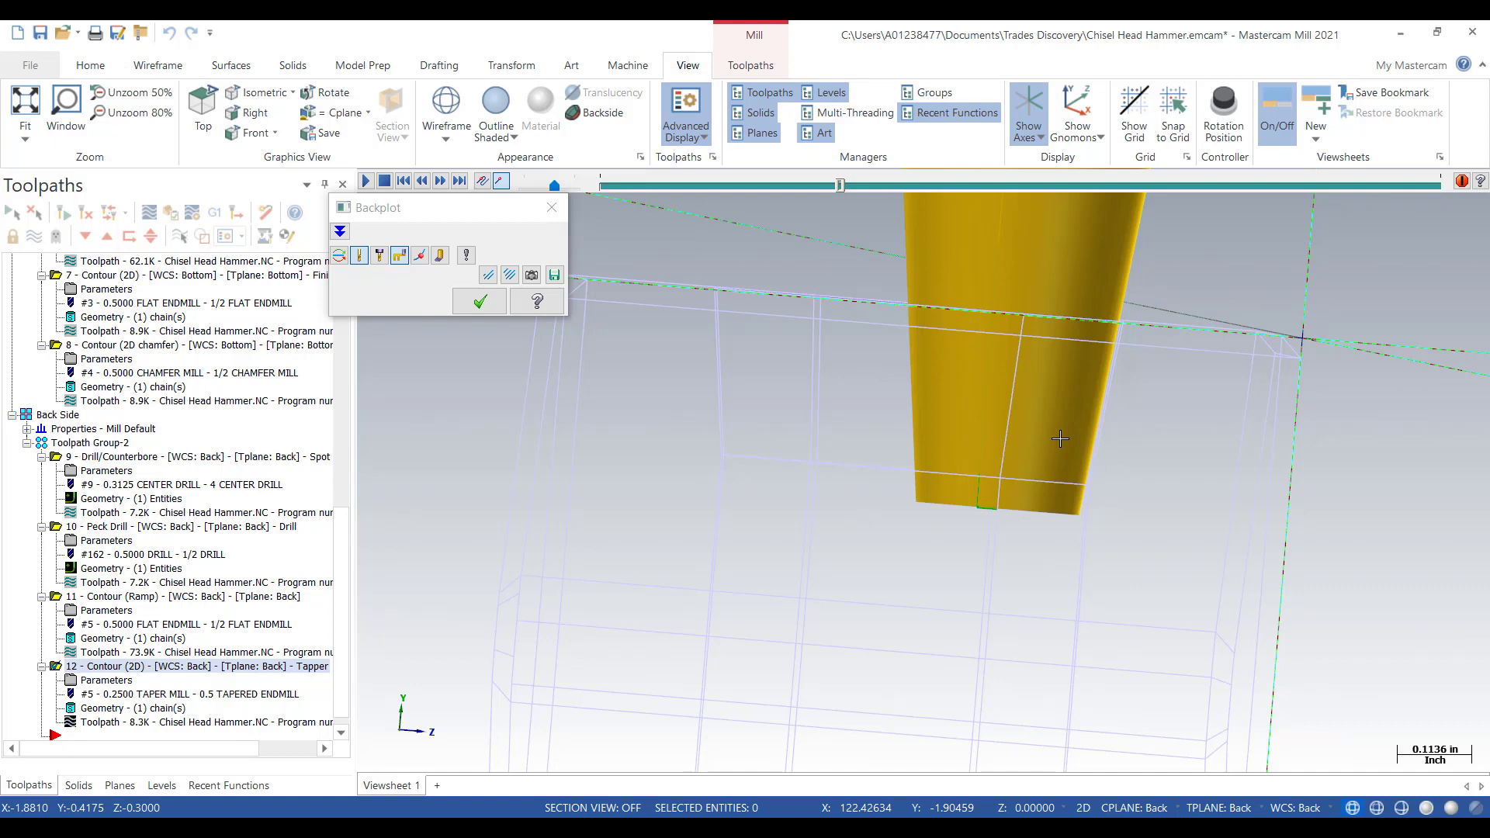
pyautogui.moveTo(1060, 438)
pyautogui.mouseDown(button='middle')
pyautogui.moveTo(1096, 453)
pyautogui.moveTo(1082, 450)
pyautogui.mouseUp(button='middle')
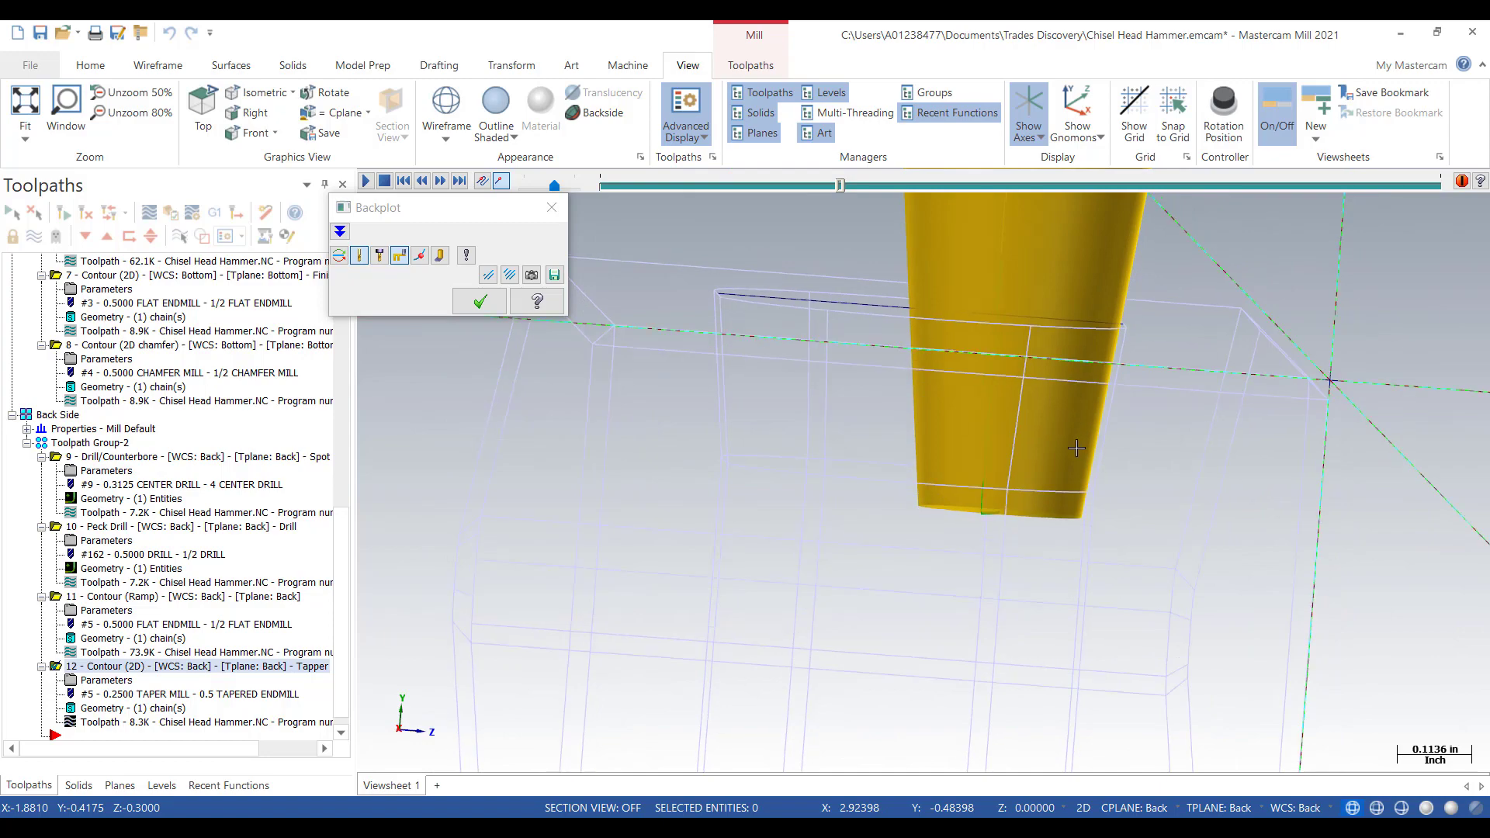